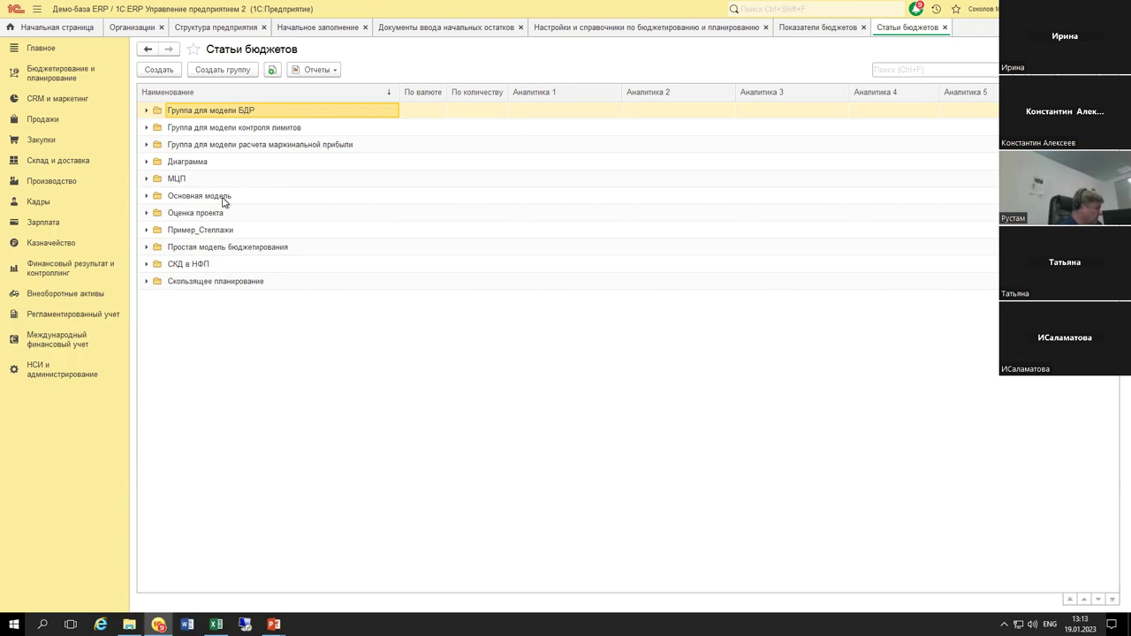
Step: Review the settings of the item "Поступления от реализации товаров, работ услуг" under "Основная модель" > "Движения денежных средств" and close its card
{"action": "left_click", "coordinate": [223, 200]}
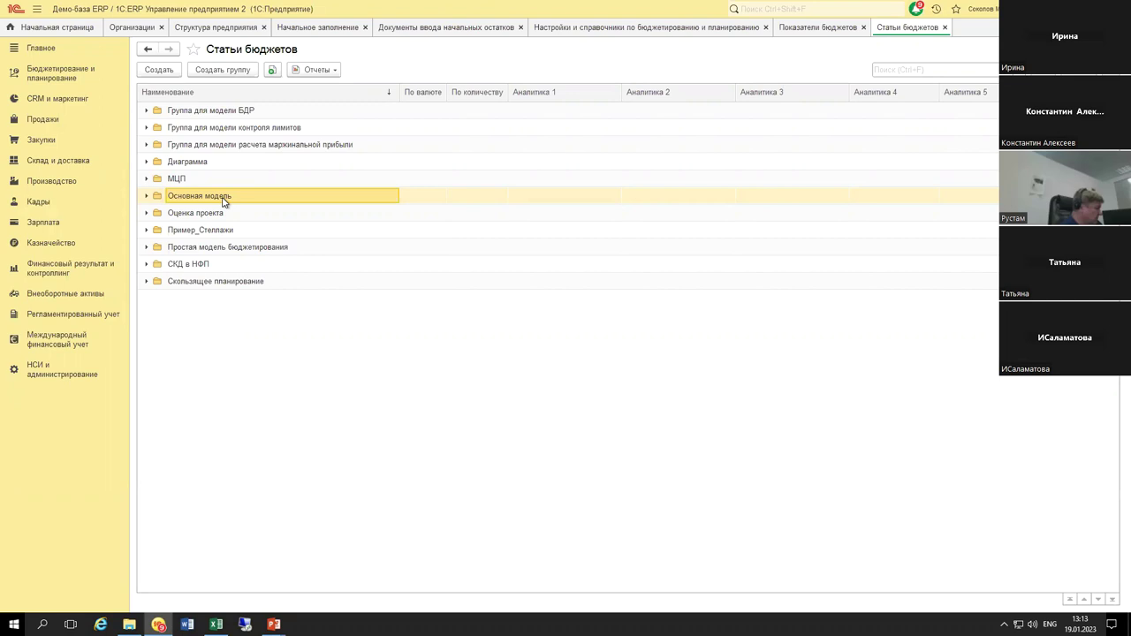
{"action": "double_click", "coordinate": [222, 199]}
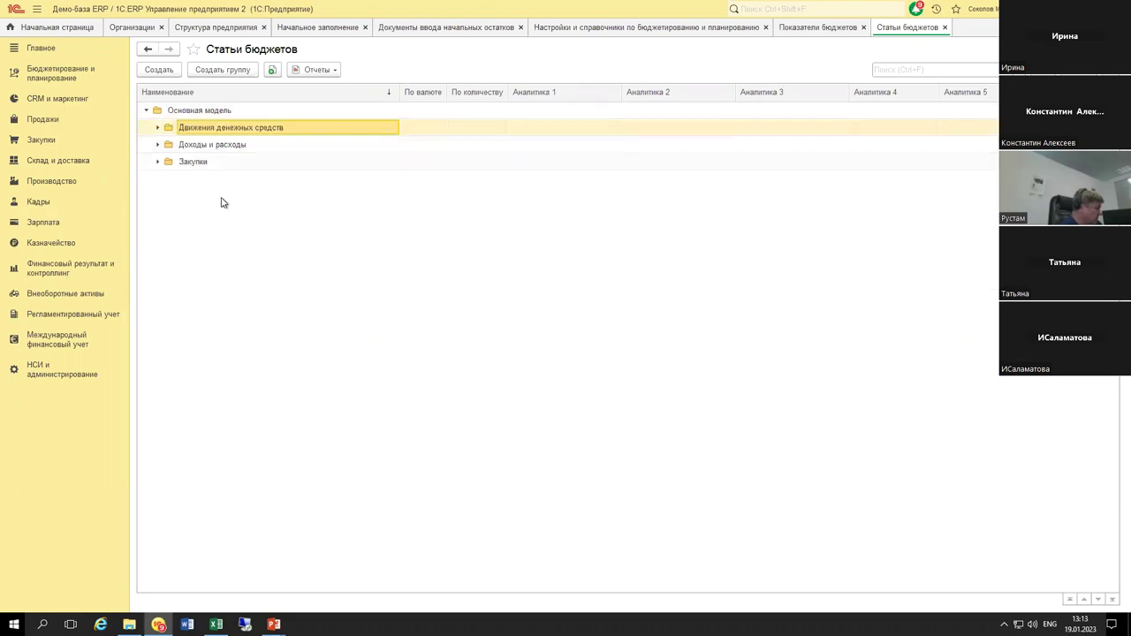
{"action": "double_click", "coordinate": [223, 129]}
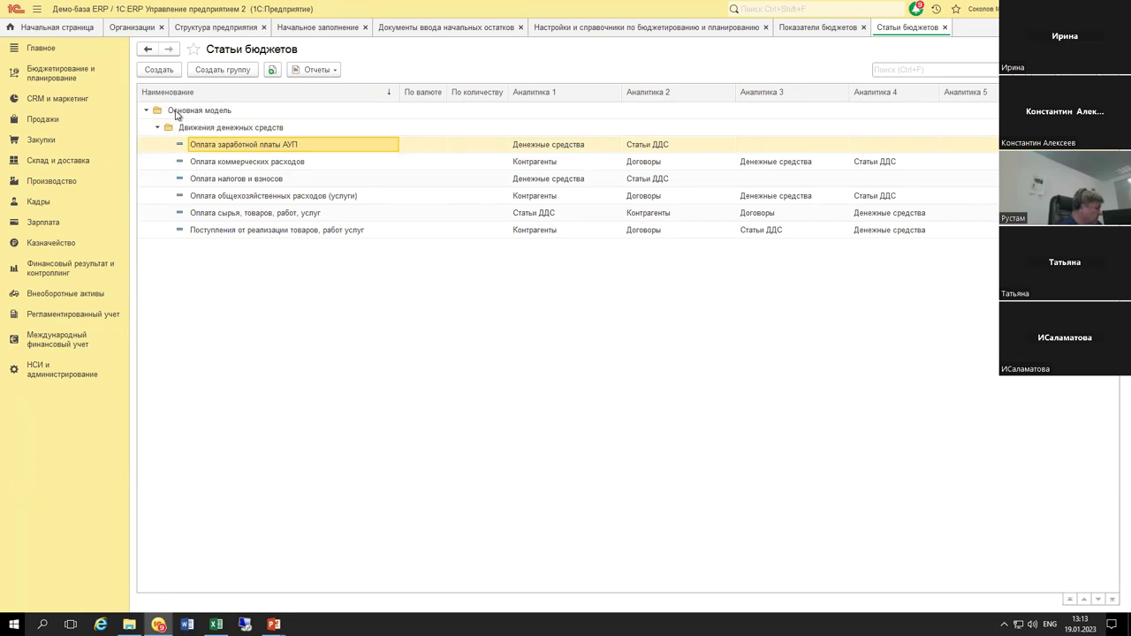
{"action": "double_click", "coordinate": [230, 231]}
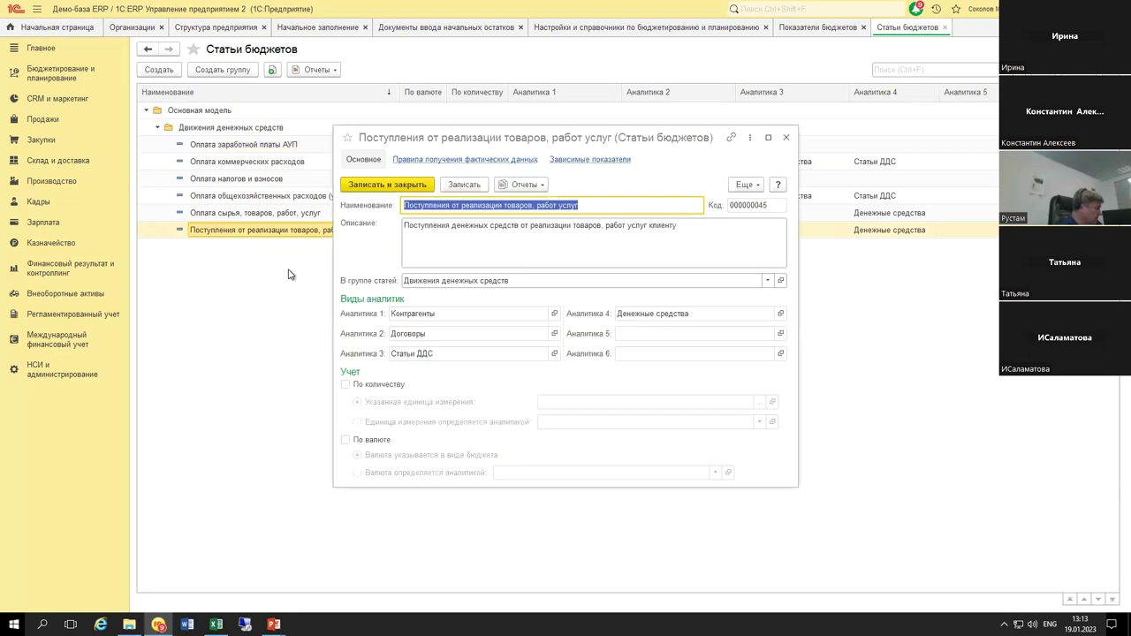
{"action": "left_click", "coordinate": [785, 138]}
Step: Start a new budget item in the "Движения денежных средств" group and name it "Поступление денежных средств"
{"action": "left_click", "coordinate": [164, 74]}
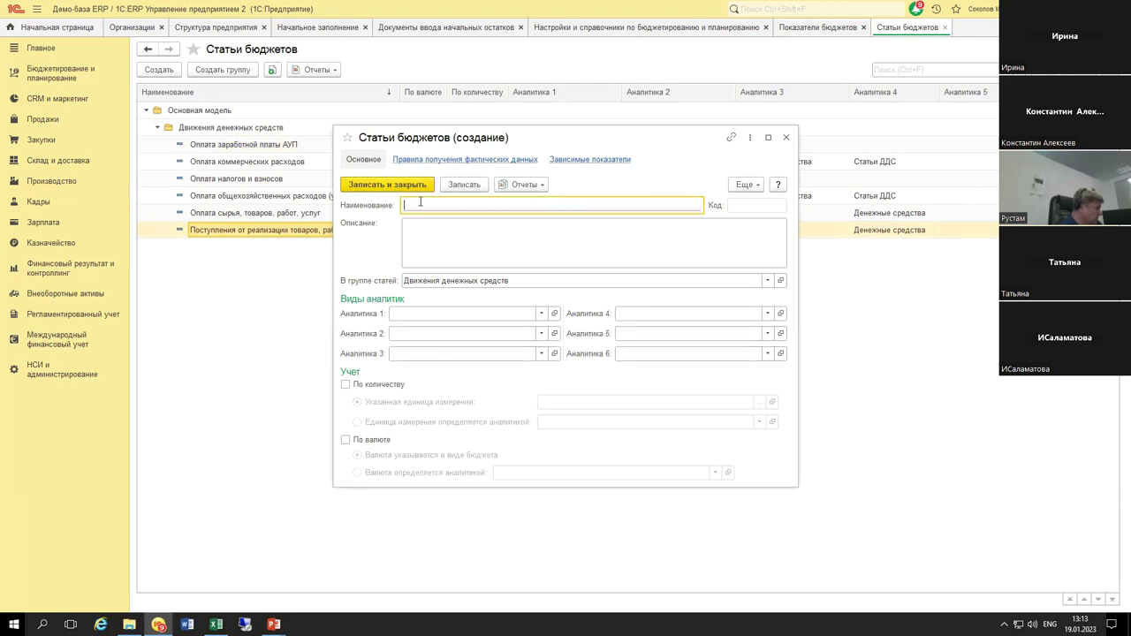
{"action": "type", "text": "Gjcnegktybt"}
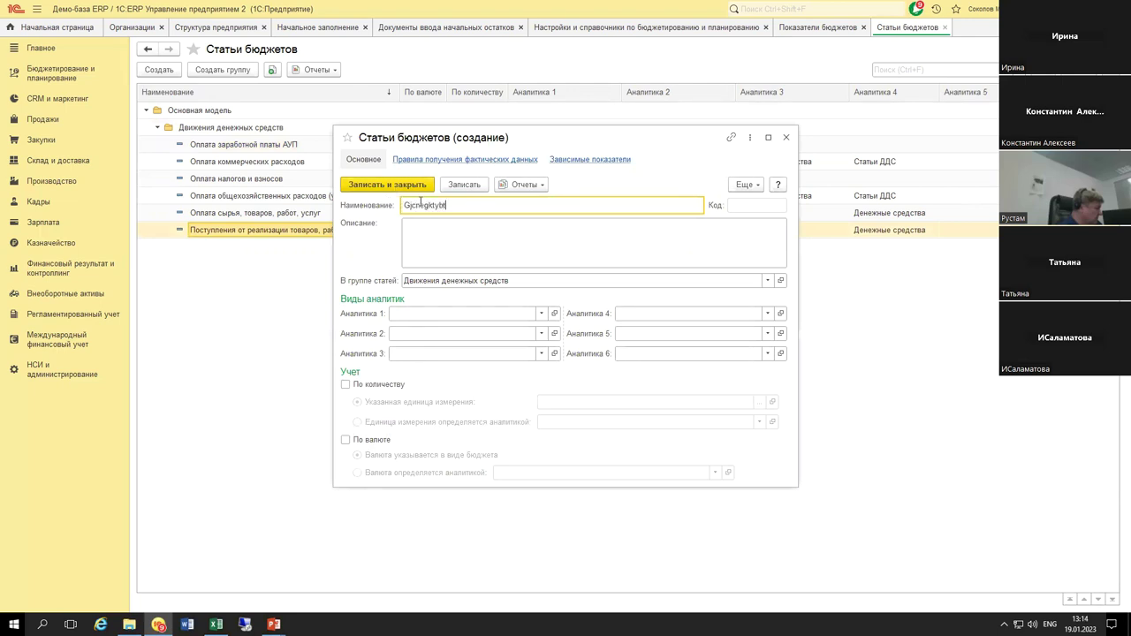
{"action": "key", "text": "BackSpace"}
{"action": "key", "text": "BackSpace"}
{"action": "key", "text": "BackSpace"}
{"action": "key", "text": "BackSpace"}
{"action": "key", "text": "BackSpace"}
{"action": "key", "text": "BackSpace"}
{"action": "key", "text": "BackSpace"}
{"action": "key", "text": "BackSpace"}
{"action": "key", "text": "BackSpace"}
{"action": "key", "text": "BackSpace"}
{"action": "key", "text": "alt+shift"}
{"action": "type", "text": "Поступление денежных средств"}
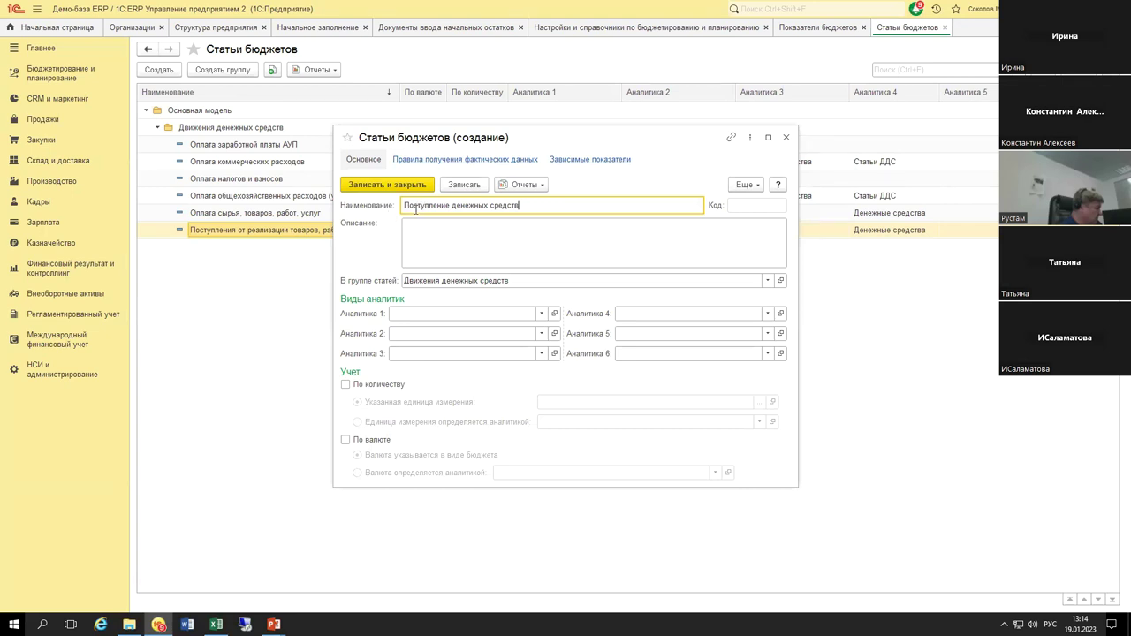
{"action": "left_click", "coordinate": [467, 237]}
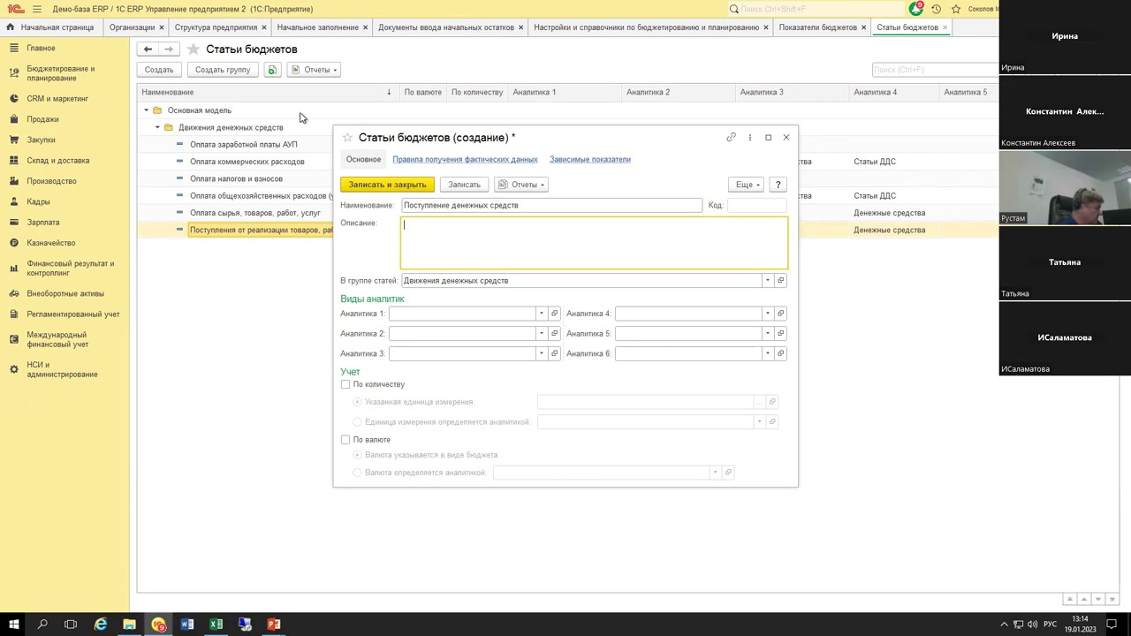
{"action": "left_click_drag", "start_coordinate": [518, 134], "coordinate": [647, 139]}
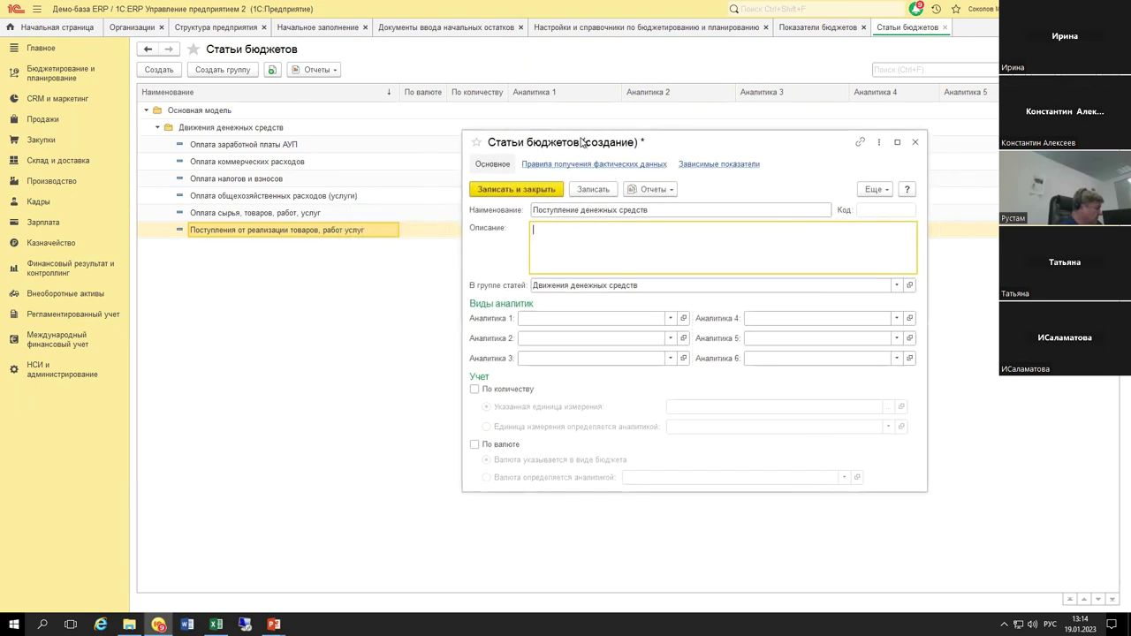
{"action": "left_click_drag", "start_coordinate": [546, 141], "coordinate": [457, 136]}
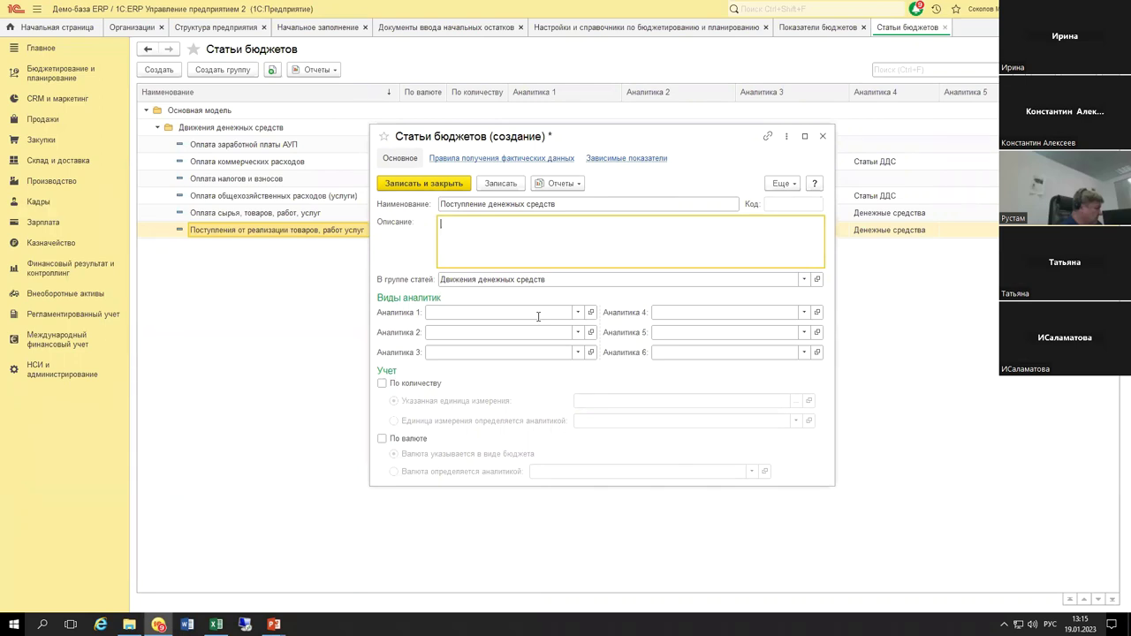
Step: Set "Аналитика 1" of the new budget item to "Контрагенты"
{"action": "left_click", "coordinate": [537, 312]}
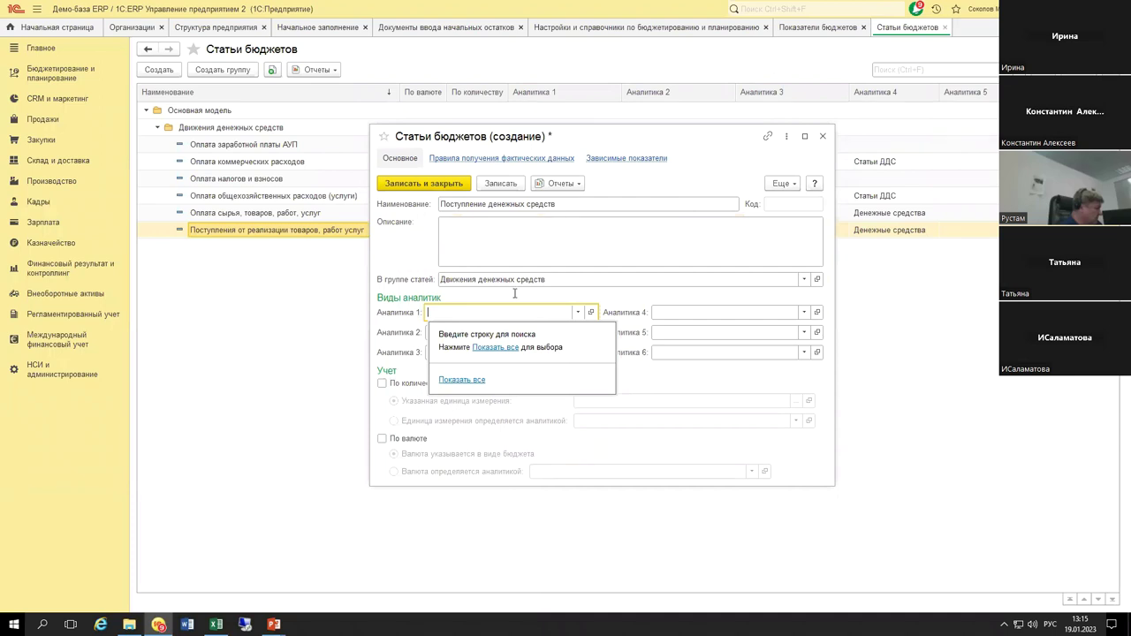
{"action": "left_click", "coordinate": [499, 349]}
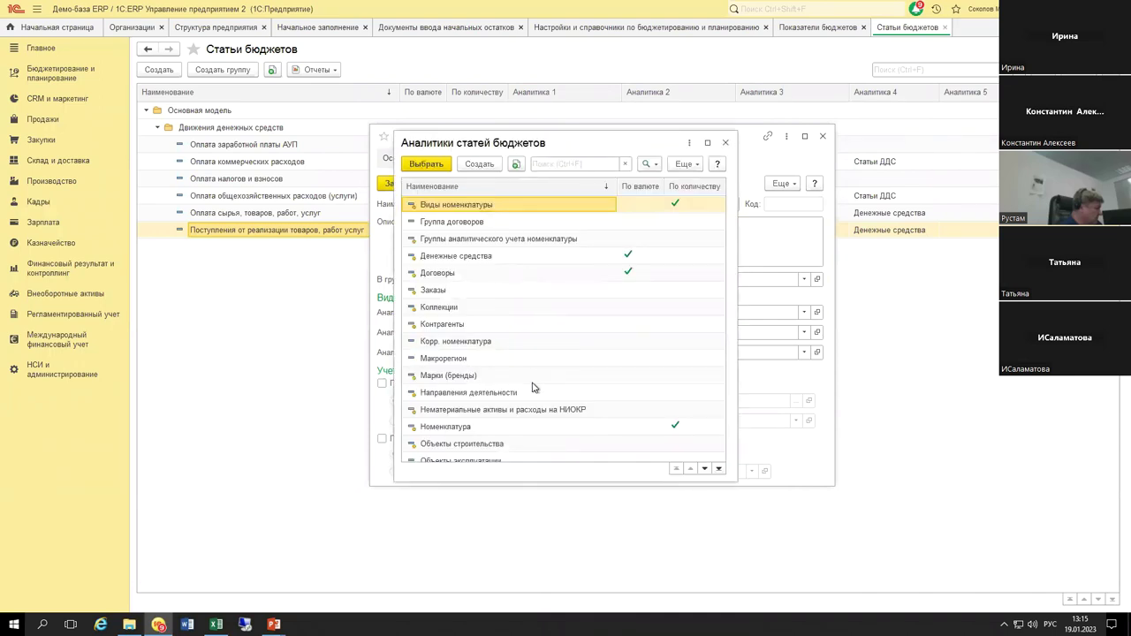
{"action": "scroll", "coordinate": [532, 386], "scroll_direction": "down", "scroll_amount": 5}
{"action": "scroll", "coordinate": [517, 397], "scroll_direction": "down", "scroll_amount": 3}
{"action": "scroll", "coordinate": [503, 381], "scroll_direction": "up", "scroll_amount": 5}
{"action": "scroll", "coordinate": [473, 291], "scroll_direction": "up", "scroll_amount": 1}
{"action": "left_click", "coordinate": [468, 240]}
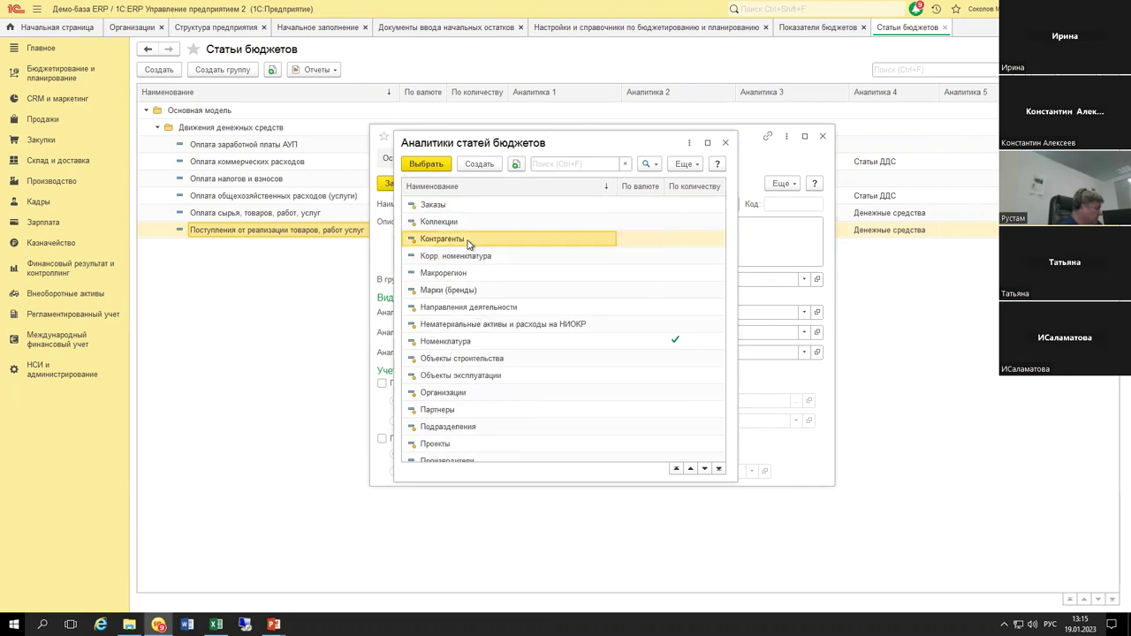
{"action": "double_click", "coordinate": [468, 243]}
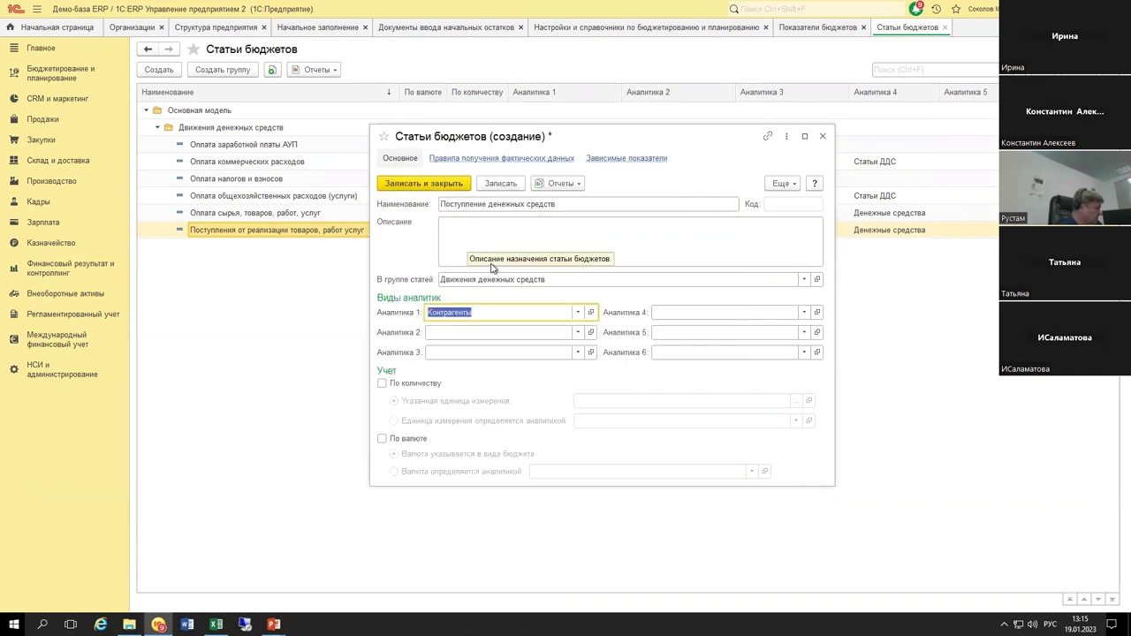
{"action": "left_click", "coordinate": [545, 313]}
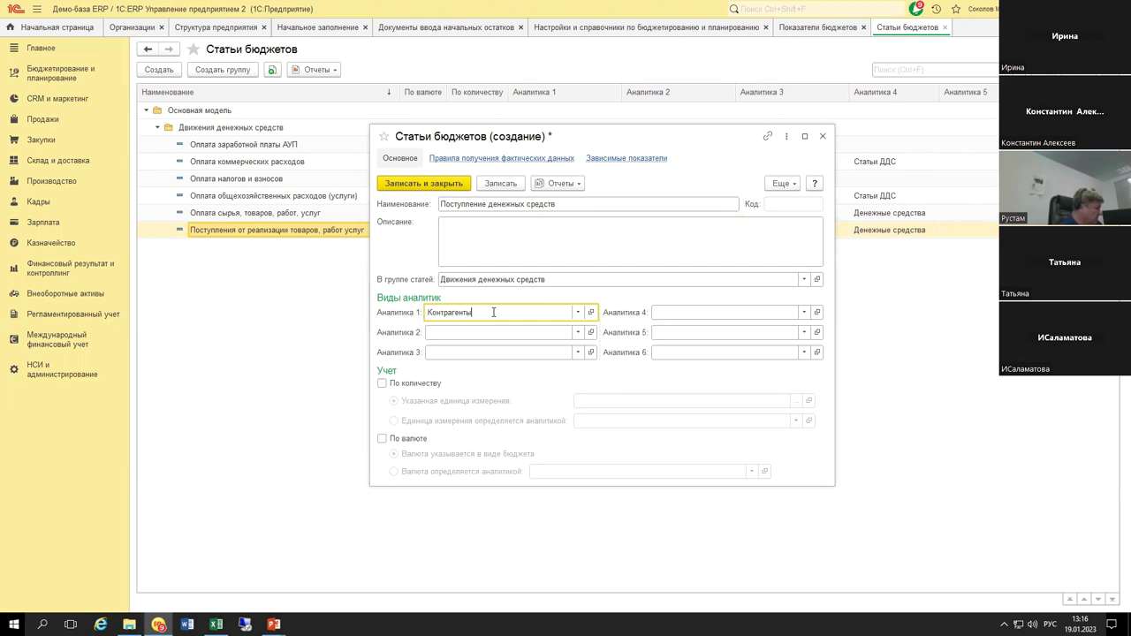
Step: Look through the analytics available for "Аналитика 2" down to the end of the list, and close it without choosing
{"action": "left_click", "coordinate": [577, 334]}
{"action": "left_click", "coordinate": [504, 367]}
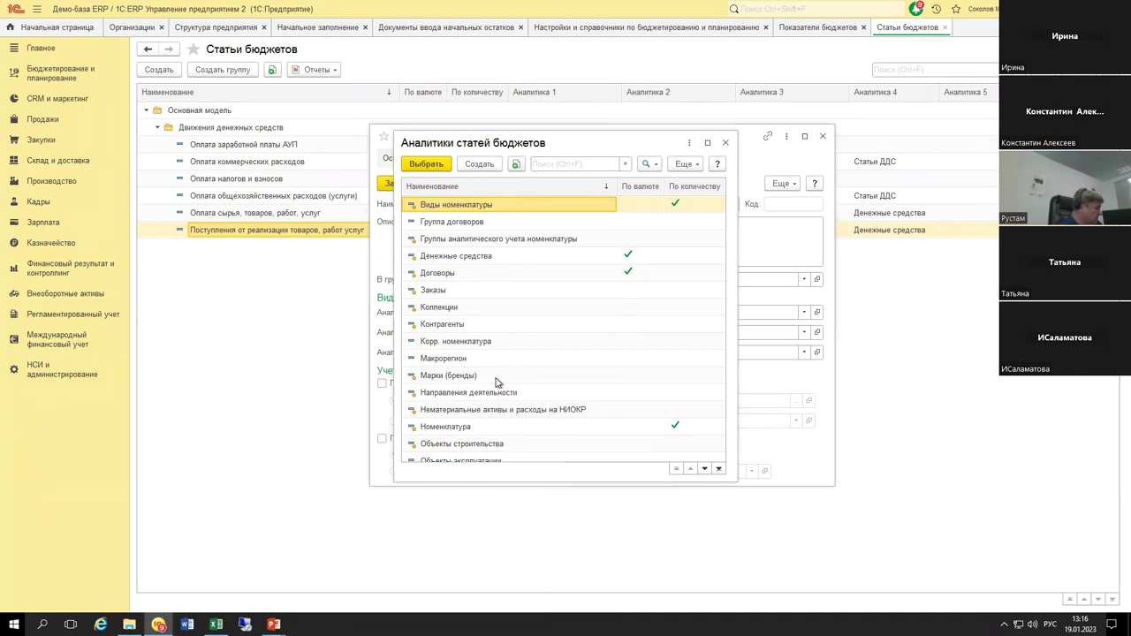
{"action": "left_click", "coordinate": [500, 276]}
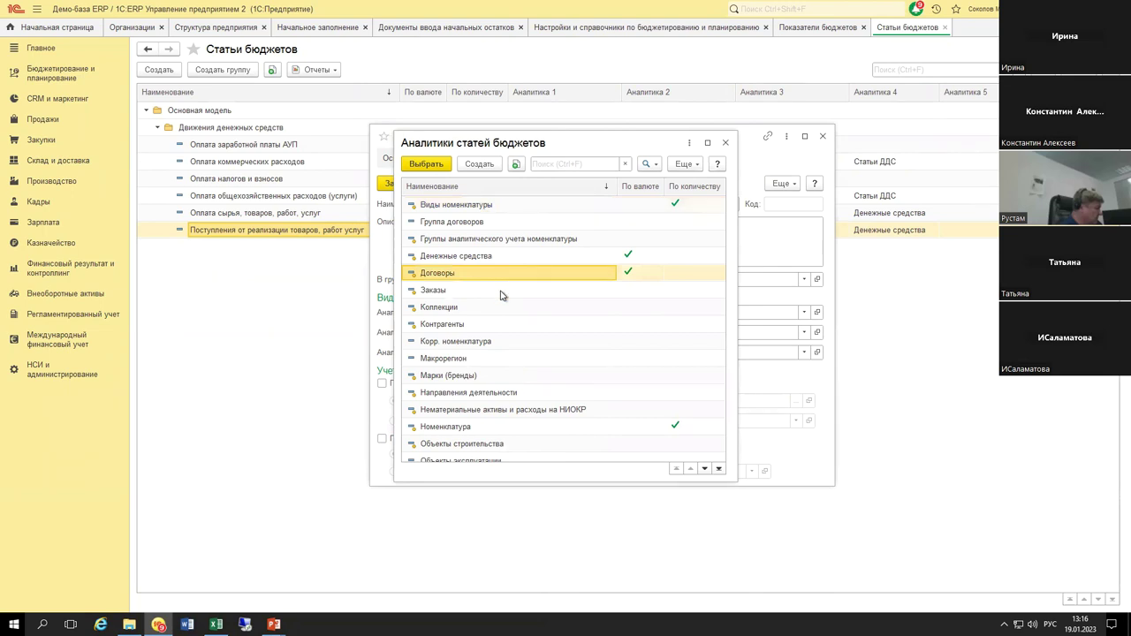
{"action": "scroll", "coordinate": [500, 295], "scroll_direction": "down", "scroll_amount": 1}
{"action": "left_click", "coordinate": [506, 343]}
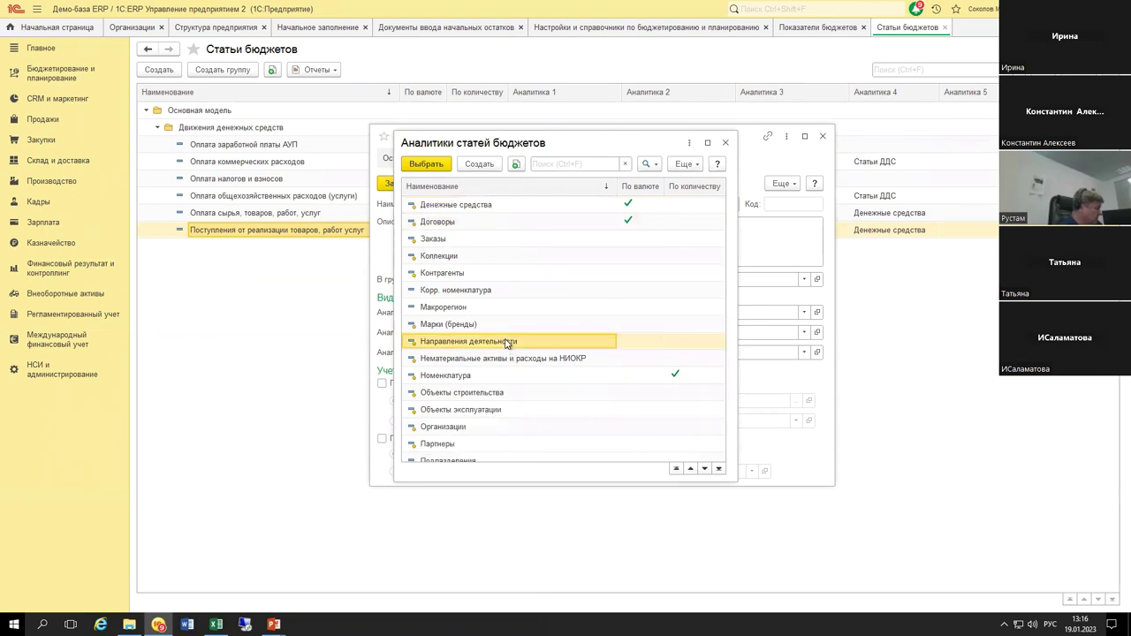
{"action": "scroll", "coordinate": [504, 343], "scroll_direction": "down", "scroll_amount": 1}
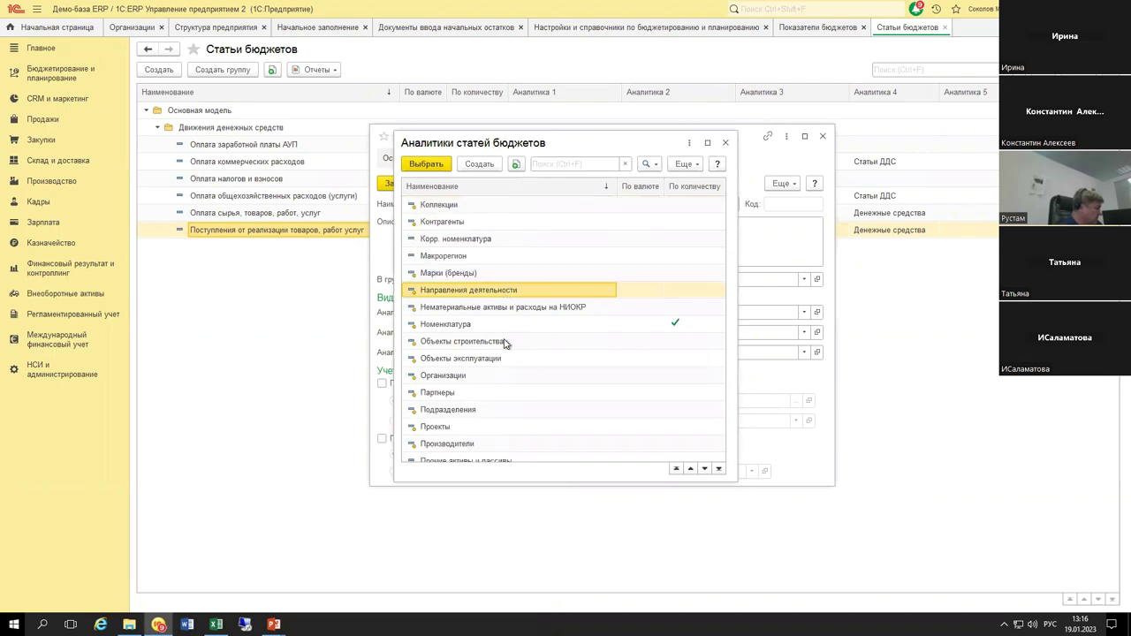
{"action": "left_click", "coordinate": [500, 325]}
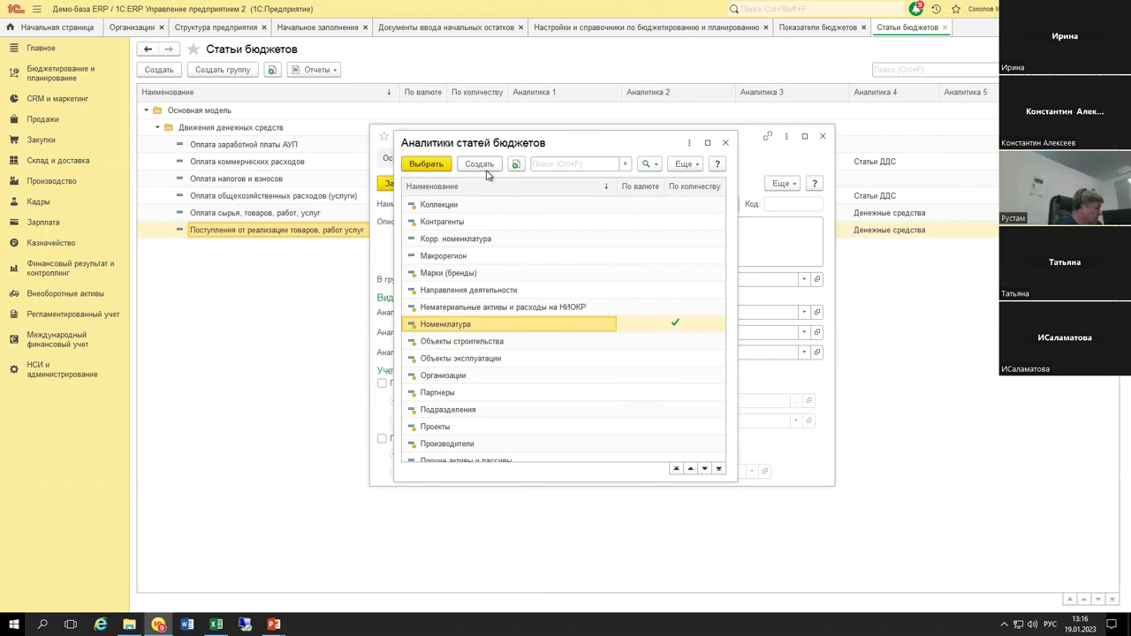
{"action": "scroll", "coordinate": [516, 397], "scroll_direction": "down", "scroll_amount": 1}
{"action": "scroll", "coordinate": [517, 396], "scroll_direction": "down", "scroll_amount": 1}
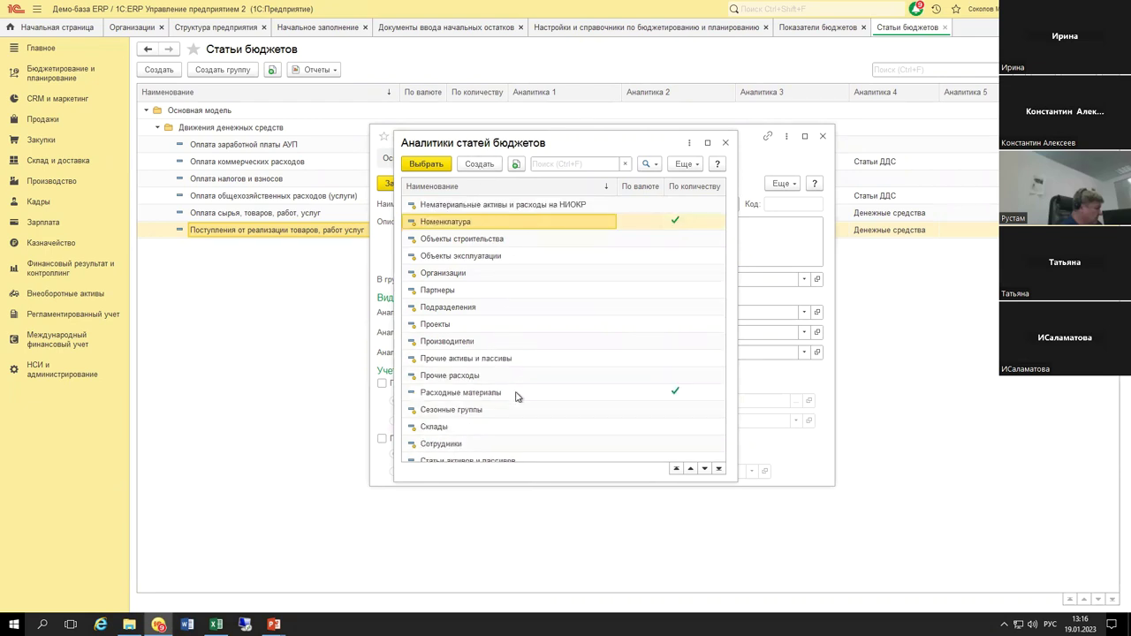
{"action": "left_click", "coordinate": [458, 309]}
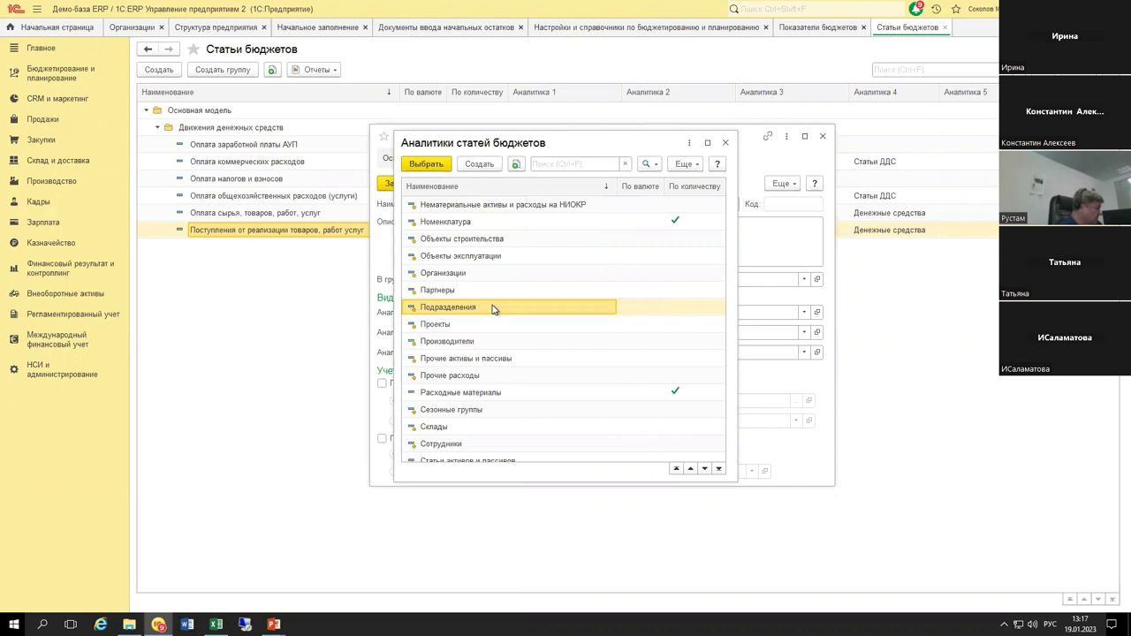
{"action": "scroll", "coordinate": [492, 308], "scroll_direction": "down", "scroll_amount": 3}
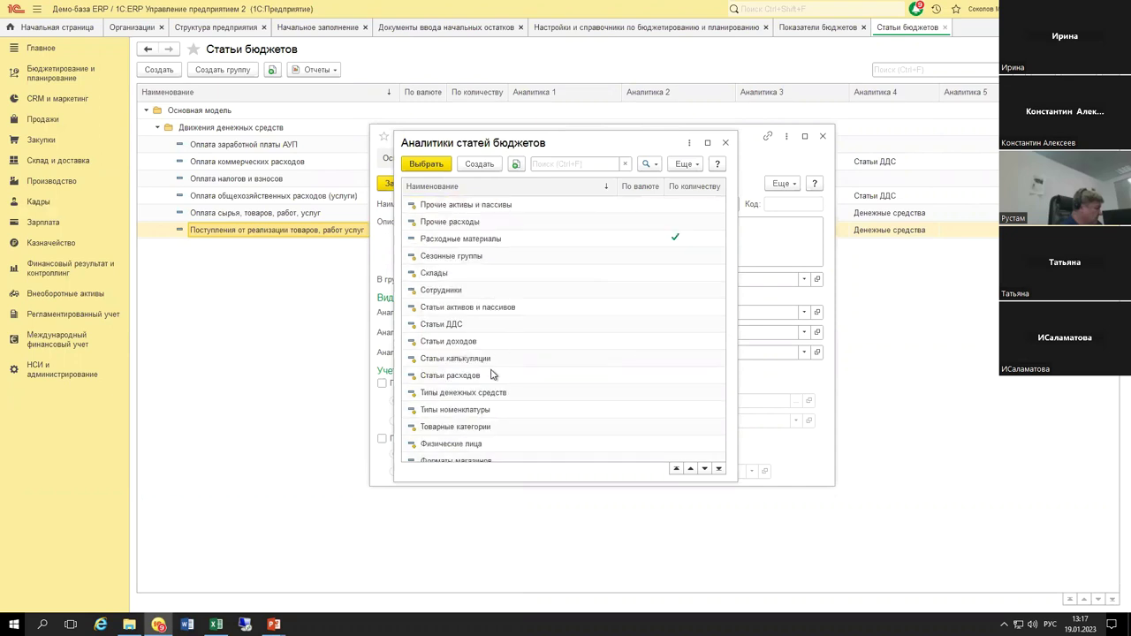
{"action": "scroll", "coordinate": [512, 371], "scroll_direction": "down", "scroll_amount": 1}
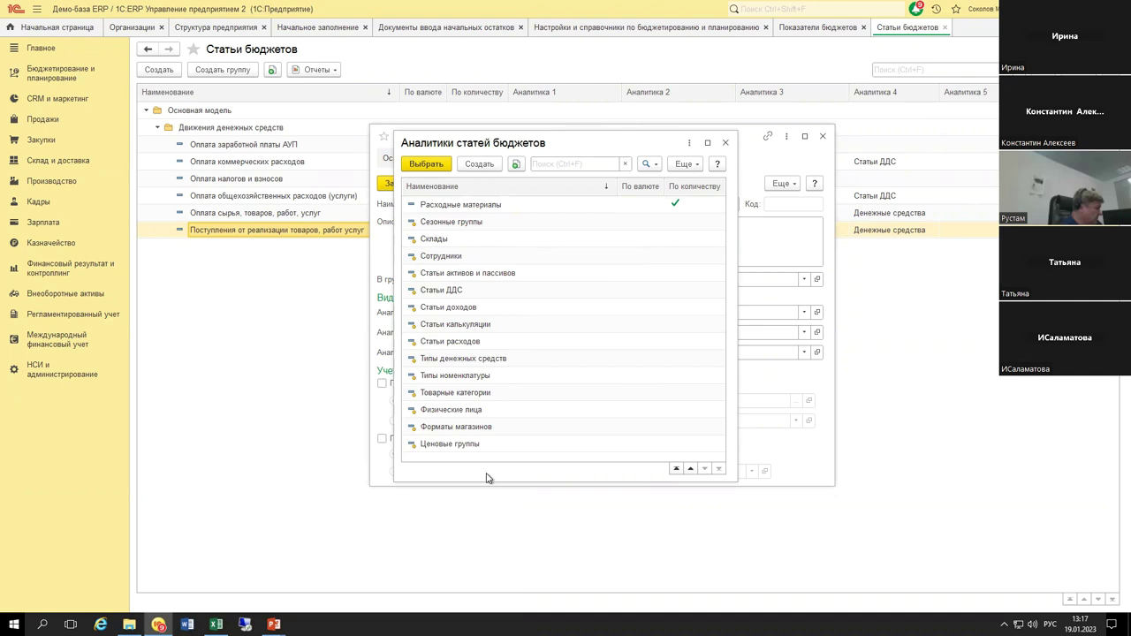
{"action": "scroll", "coordinate": [503, 443], "scroll_direction": "up", "scroll_amount": 2}
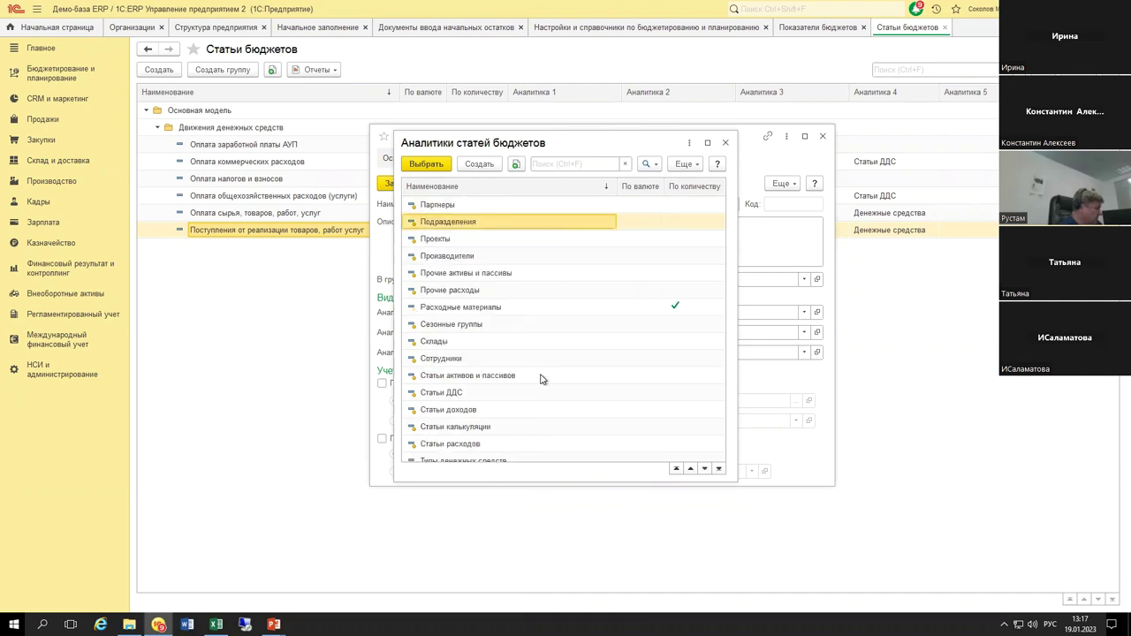
{"action": "key", "text": "Escape"}
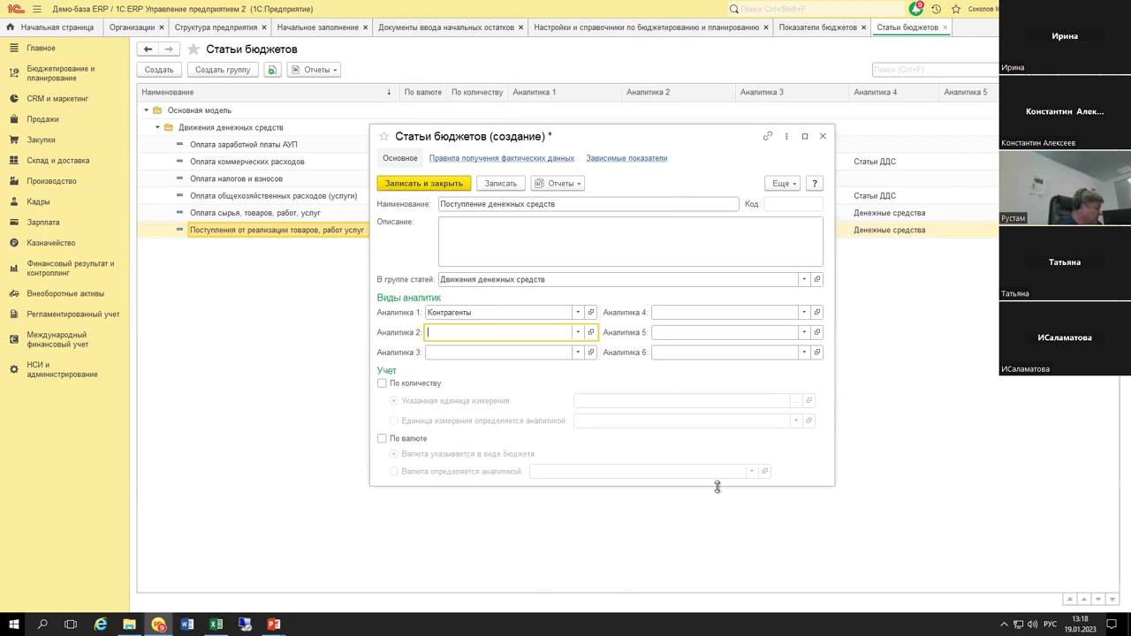
Step: Try accounting by currency ("По валюте") on the new budget item, turn it off again and close the item without saving
{"action": "left_click", "coordinate": [382, 438]}
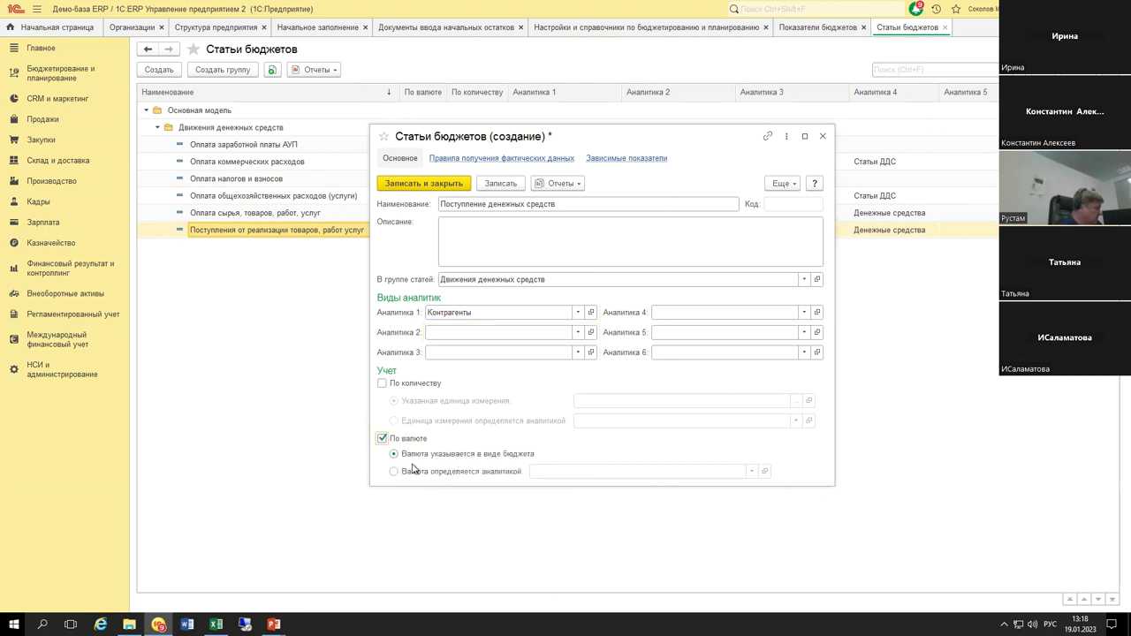
{"action": "left_click", "coordinate": [382, 438]}
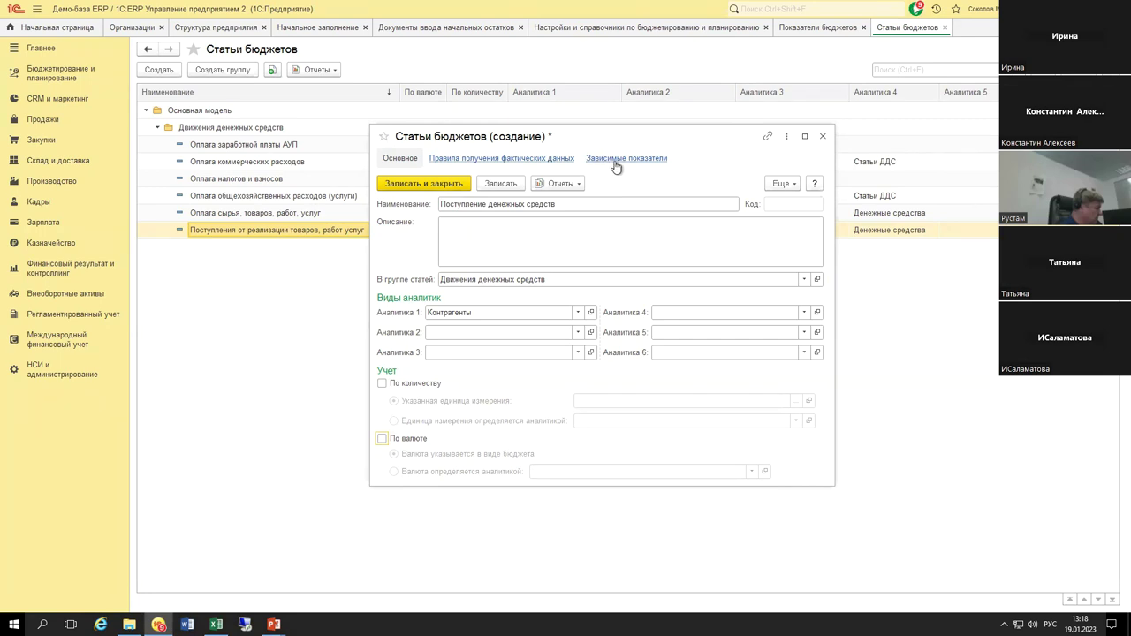
{"action": "key", "text": "Escape"}
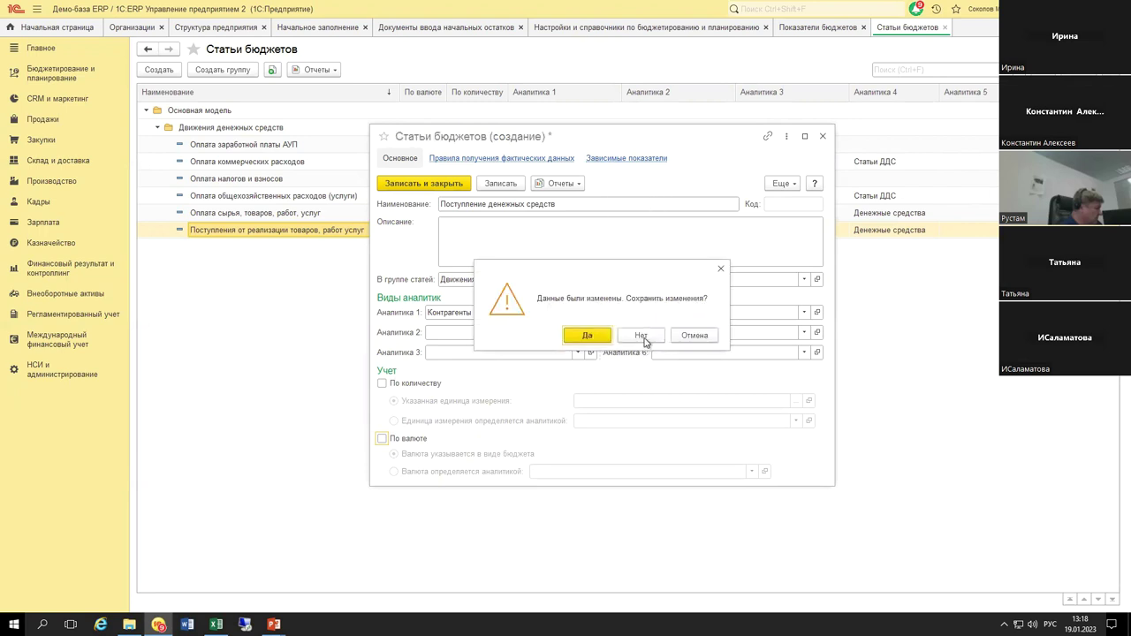
{"action": "left_click", "coordinate": [643, 334]}
Step: Review the items of the "Движения денежных средств" group against the operating budgets diagram in the presentation, and return to the item list
{"action": "left_click", "coordinate": [232, 146]}
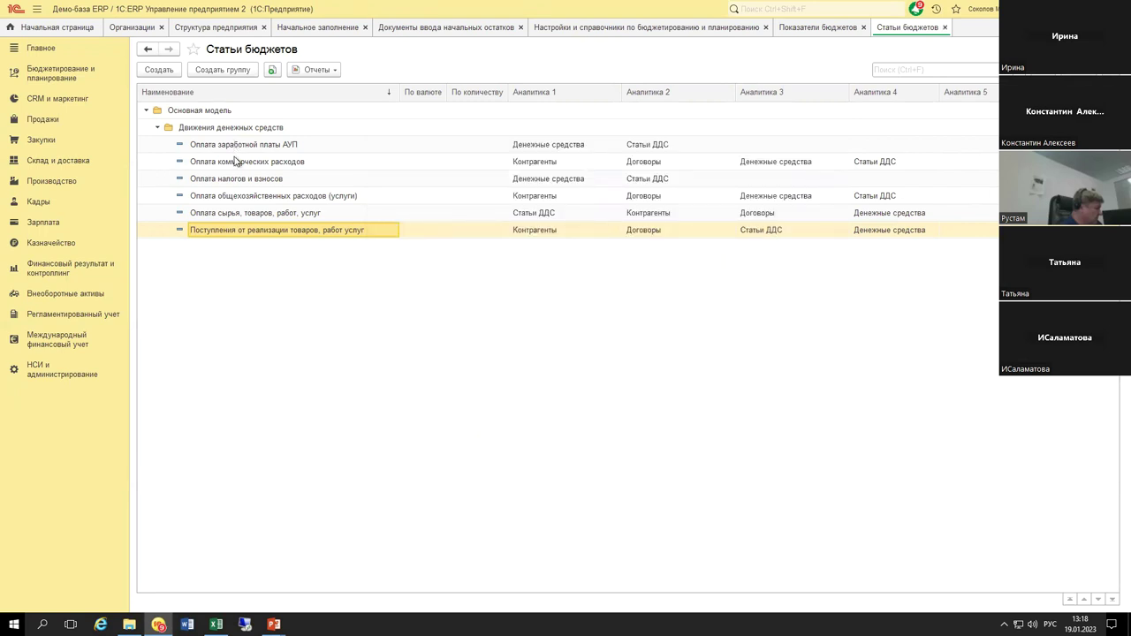
{"action": "left_click", "coordinate": [240, 230], "text": "shift"}
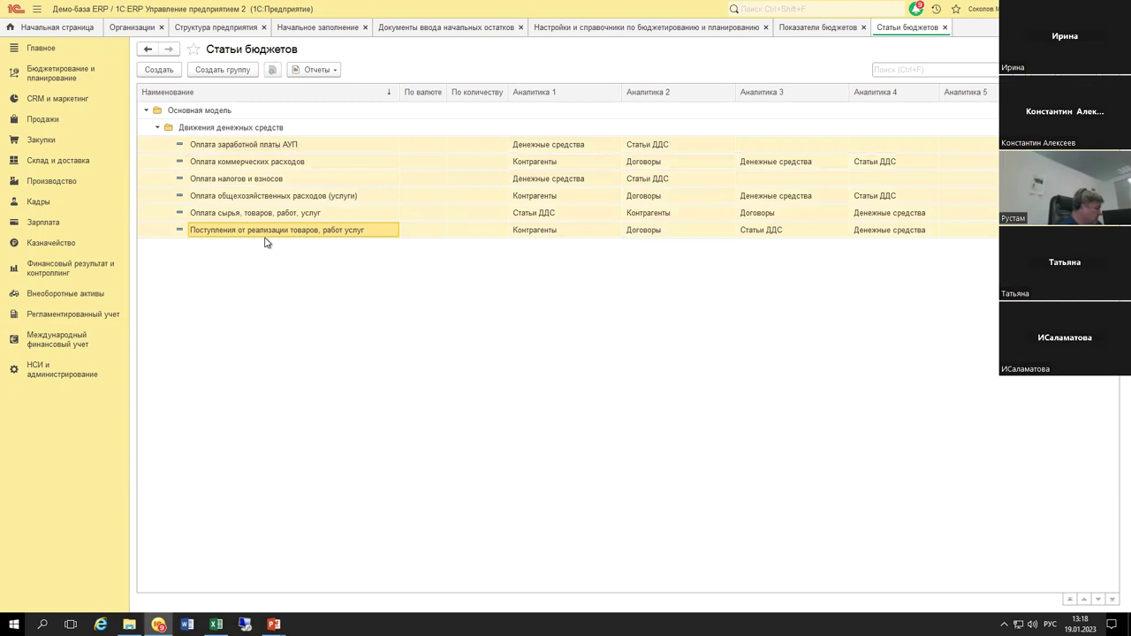
{"action": "left_click", "coordinate": [271, 146]}
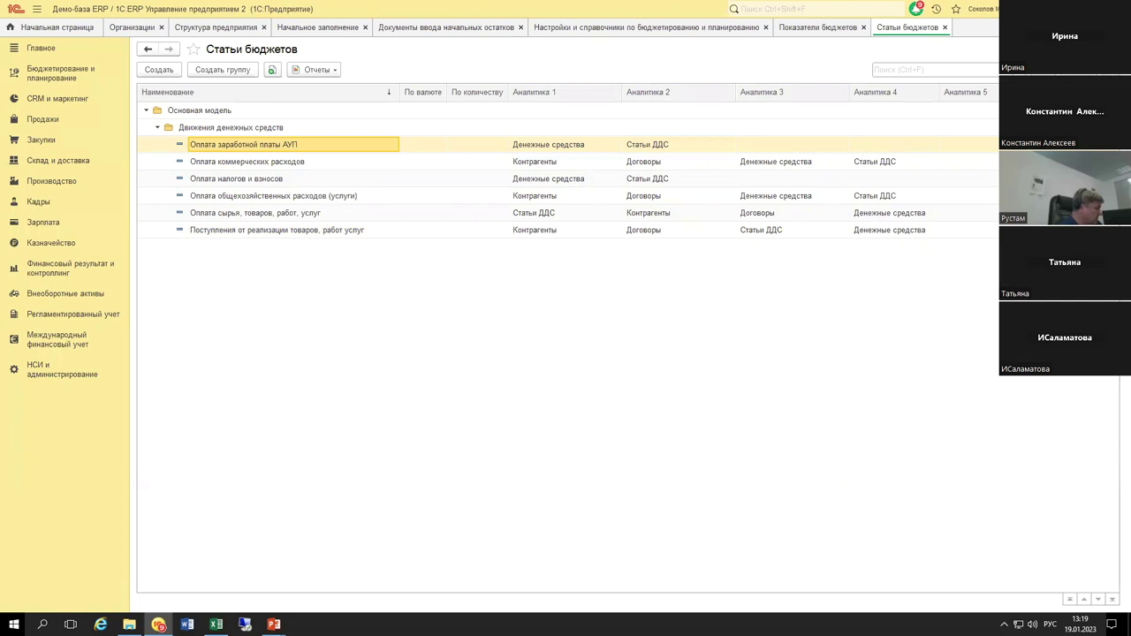
{"action": "key", "text": "alt+Tab"}
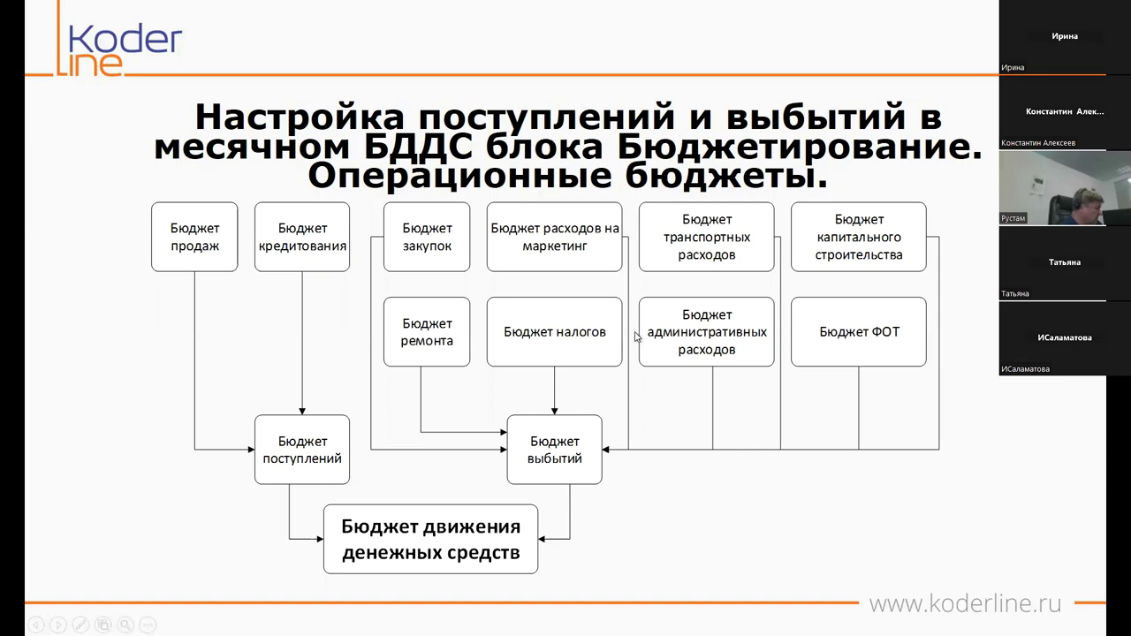
{"action": "key", "text": "alt+Tab"}
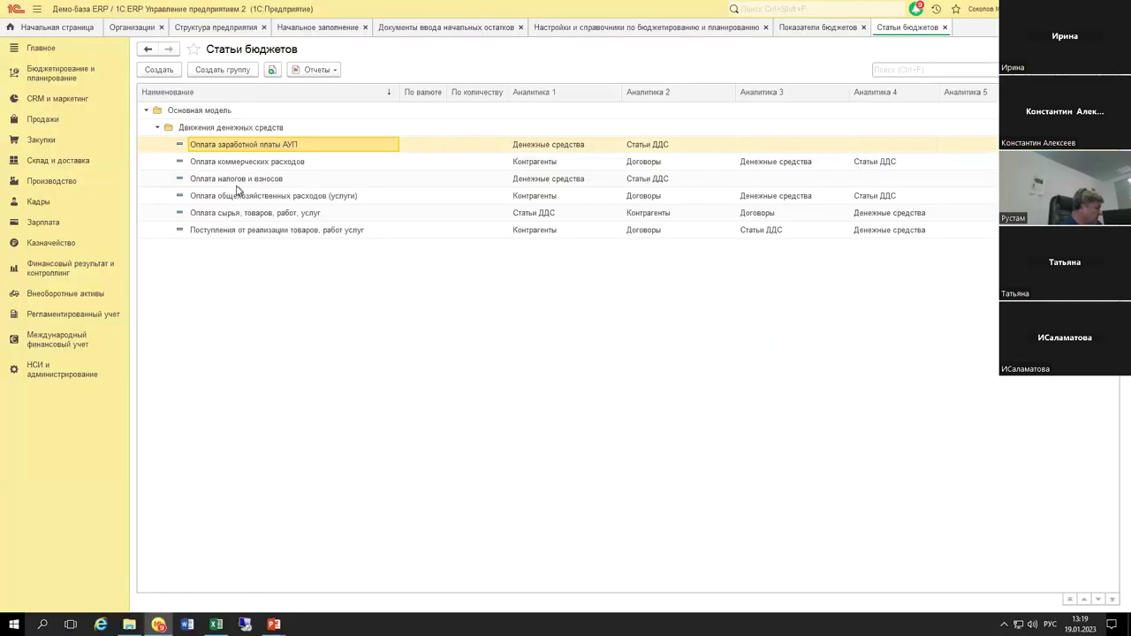
Step: Select all budget items in the "Движения денежных средств" group, from "Оплата заработной платы АУП" to "Поступления от реализации товаров, работ услуг"
{"action": "left_click", "coordinate": [261, 178]}
{"action": "key", "text": "Home"}
{"action": "key", "text": "shift+End"}
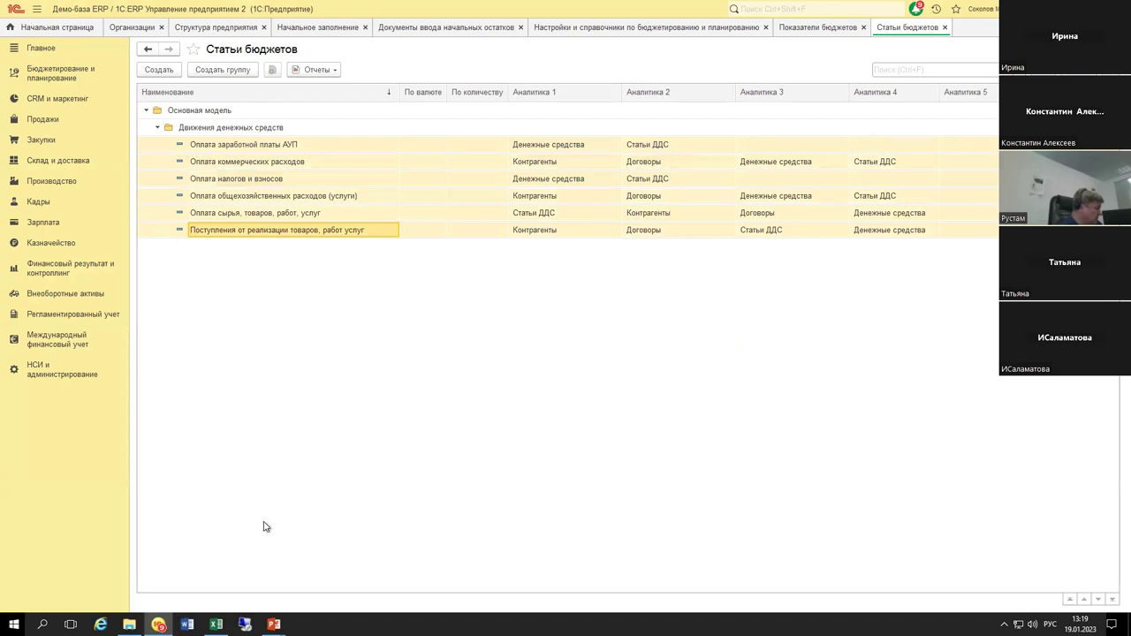
Step: Switch to Excel, paste the copied budget items into column F starting at F8, and widen the column to fit them
{"action": "left_click", "coordinate": [216, 624]}
{"action": "left_click", "coordinate": [220, 218]}
{"action": "key", "text": "ctrl+b"}
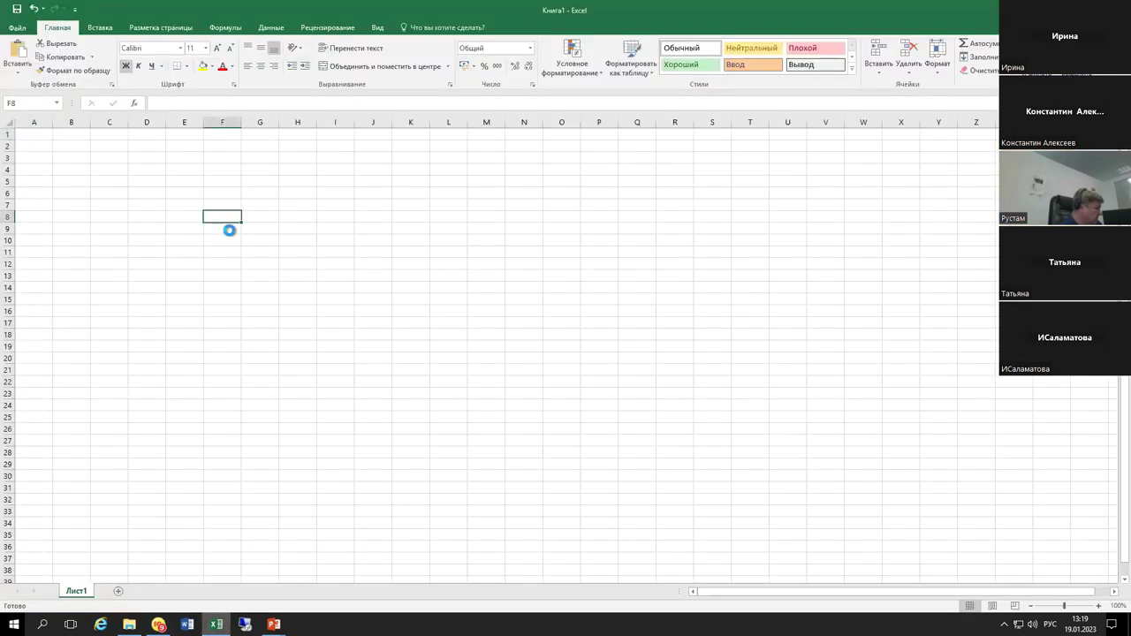
{"action": "type", "text": "Оплата коммерческих расходов Оплата налогов и взносов Оплата общехозяйственных расходов (услуги) Оплата сырья, товаров, работ, услуг Поступления от реализации товаров, работ услуг Оплата заработной платы АУП"}
{"action": "left_click_drag", "start_coordinate": [242, 122], "coordinate": [417, 129]}
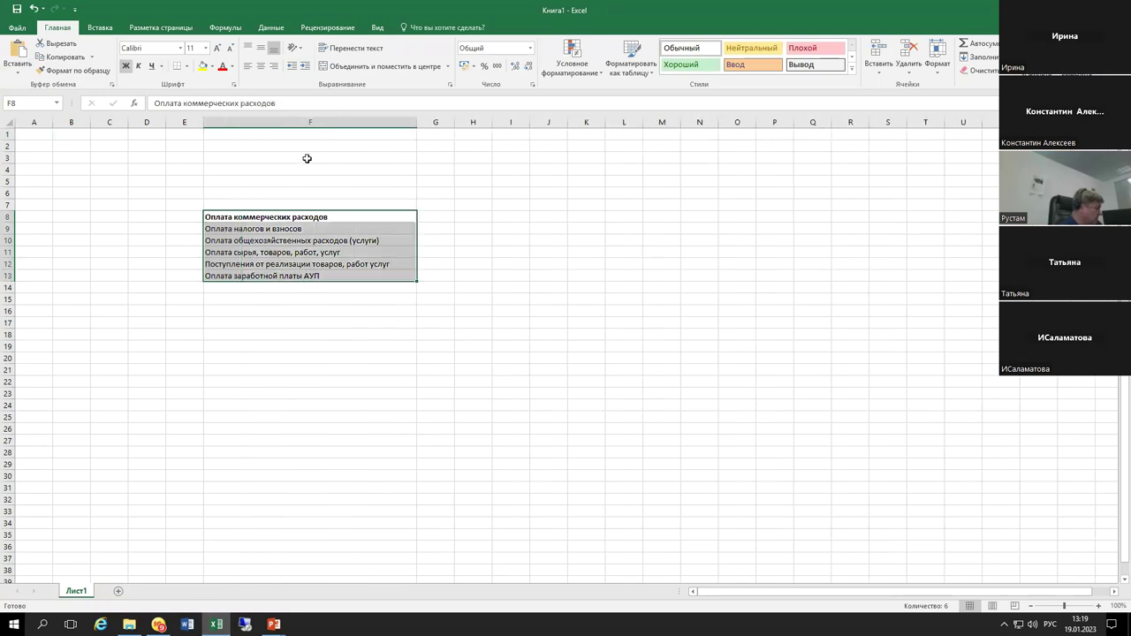
Step: Remove the bold formatting from "Оплата коммерческих расходов" in F8 and select the whole item list F8:F13
{"action": "left_click", "coordinate": [301, 227]}
{"action": "left_click", "coordinate": [303, 217]}
{"action": "key", "text": "ctrl+b"}
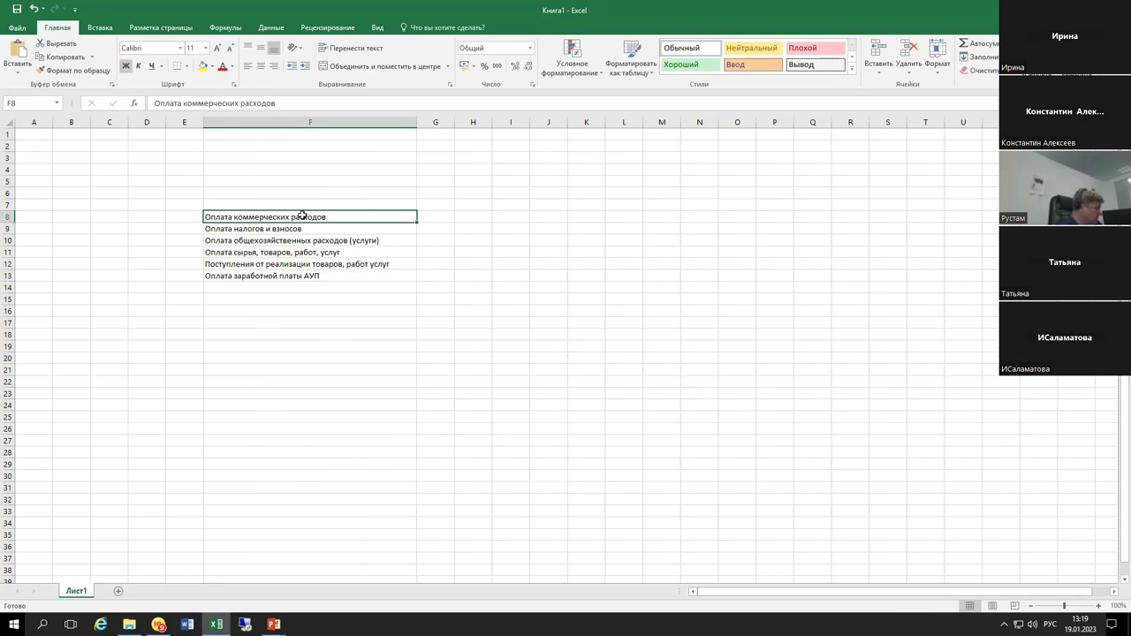
{"action": "scroll", "coordinate": [312, 218], "scroll_direction": "up", "scroll_amount": 1}
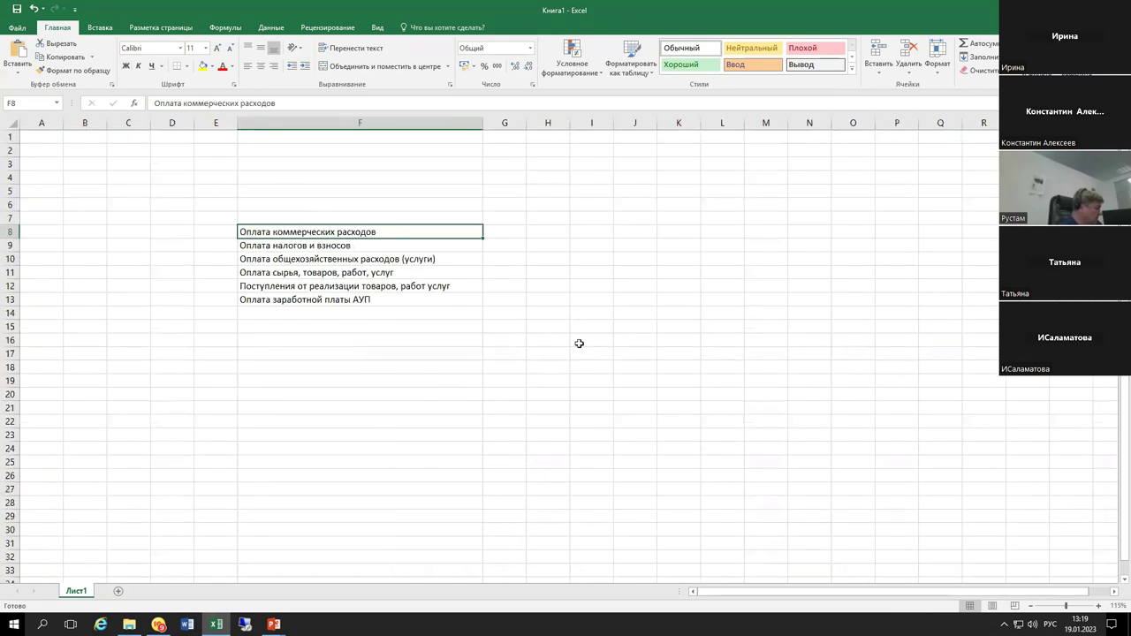
{"action": "scroll", "coordinate": [396, 255], "scroll_direction": "up", "scroll_amount": 1}
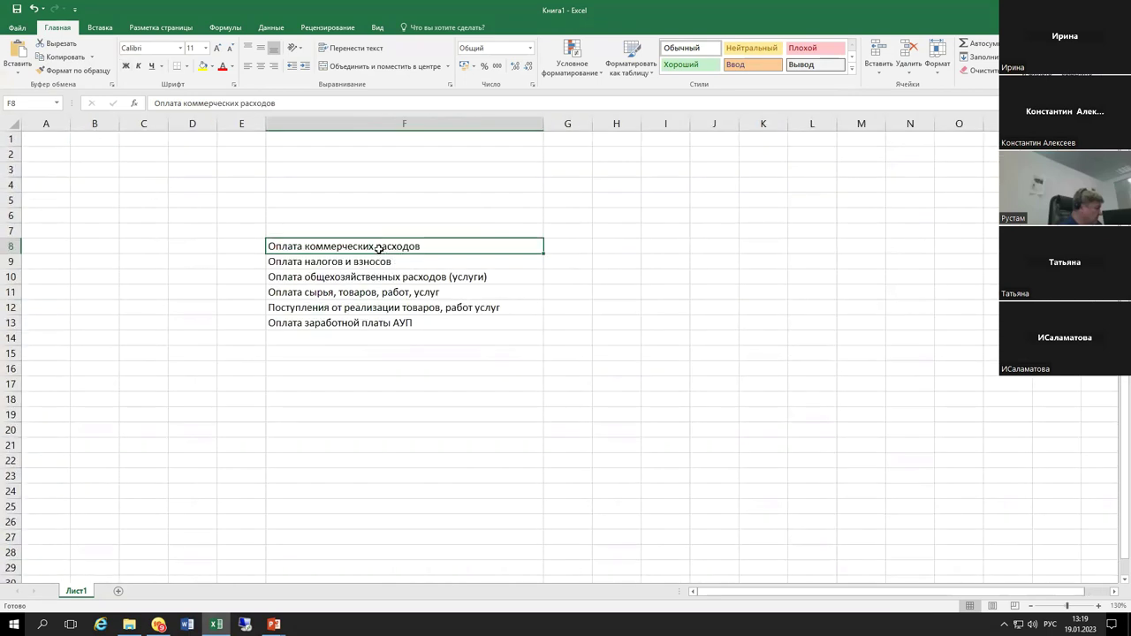
{"action": "left_click", "coordinate": [376, 322], "text": "shift"}
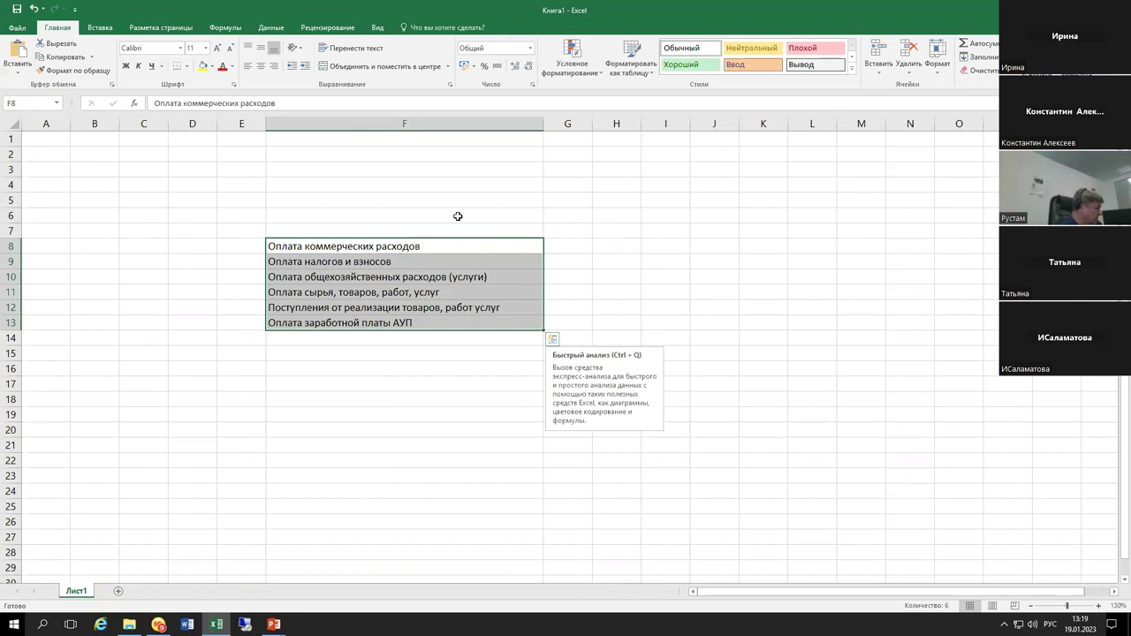
Step: Enter the column heading "ЦФО1" in G7, above and beside the budget item list
{"action": "left_click", "coordinate": [576, 230]}
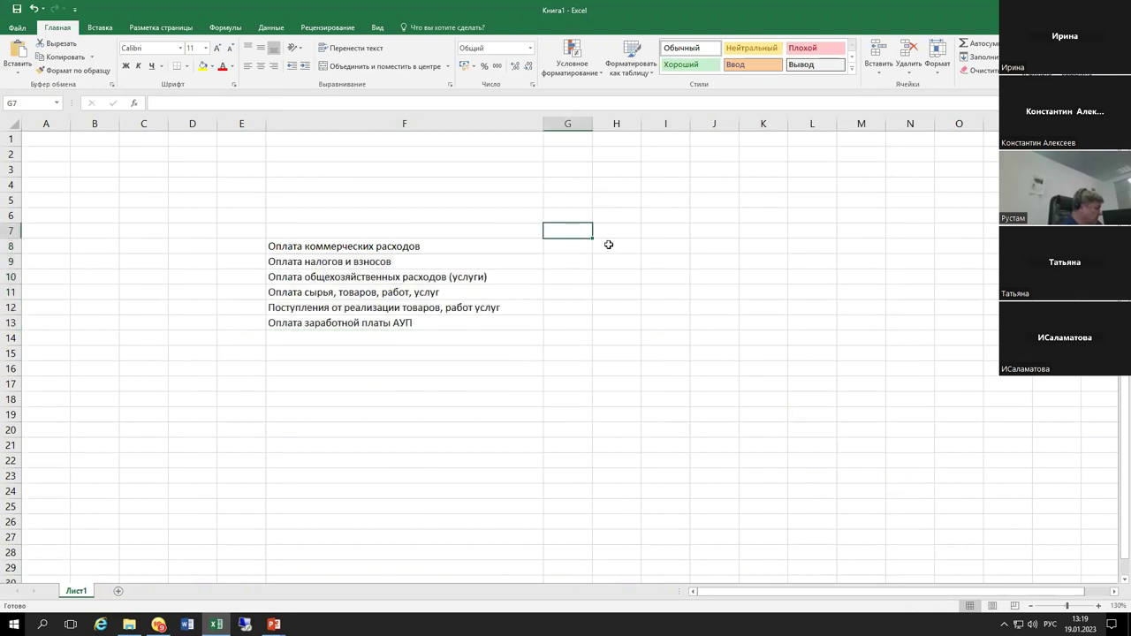
{"action": "type", "text": "ЦФО"}
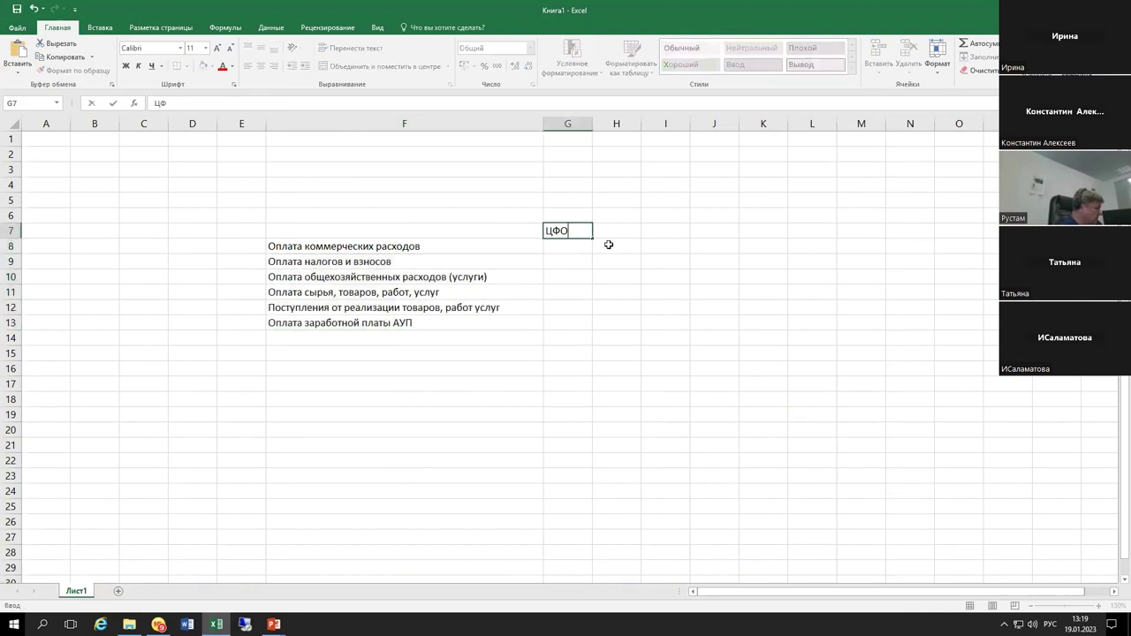
{"action": "type", "text": "1"}
{"action": "key", "text": "Return"}
Step: Copy the "ЦФО1" heading from G7 into the four neighbouring cells H7:K7
{"action": "left_click", "coordinate": [591, 231]}
{"action": "key", "text": "ctrl+c"}
{"action": "left_click_drag", "start_coordinate": [623, 232], "coordinate": [765, 221]}
{"action": "key", "text": "Escape"}
{"action": "left_click", "coordinate": [569, 235]}
{"action": "key", "text": "ctrl+c"}
{"action": "left_click_drag", "start_coordinate": [616, 231], "coordinate": [778, 233]}
{"action": "key", "text": "ctrl+v"}
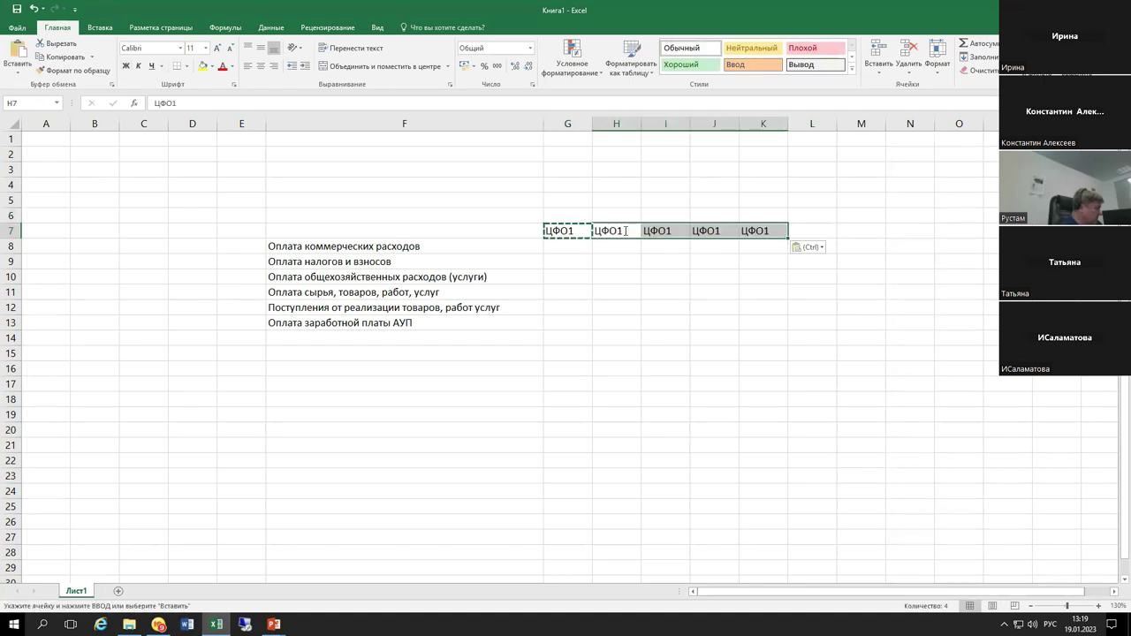
Step: Renumber the copied headings in H7 and I7 as "ЦФО2" and "ЦФО3"
{"action": "double_click", "coordinate": [625, 231]}
{"action": "key", "text": "BackSpace"}
{"action": "type", "text": "2"}
{"action": "key", "text": "Return"}
{"action": "key", "text": "Right"}
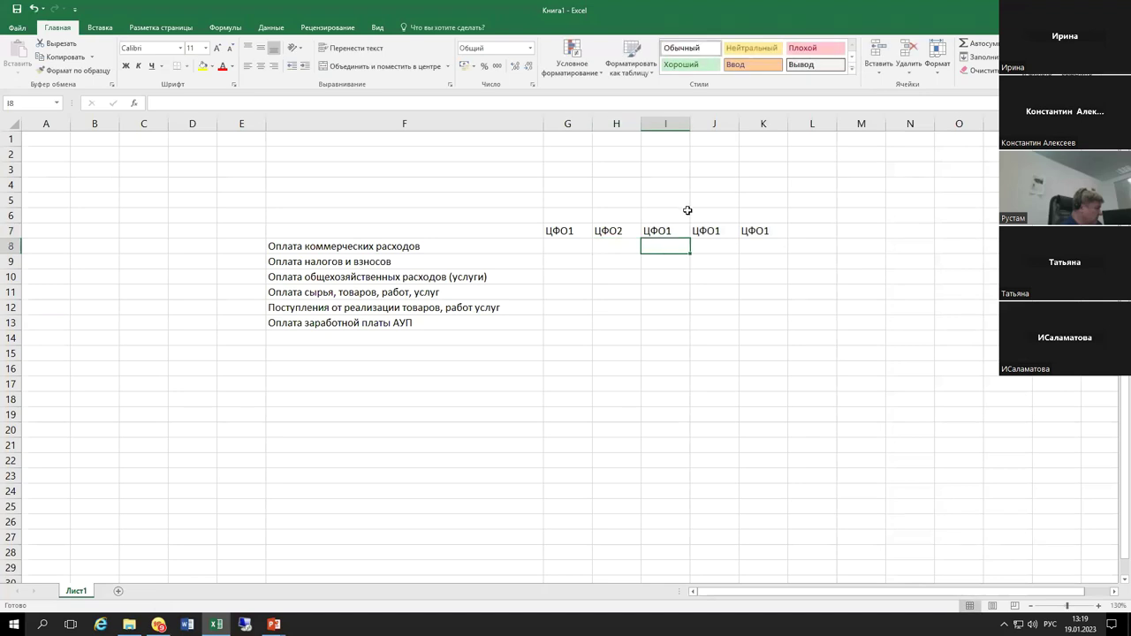
{"action": "double_click", "coordinate": [674, 231]}
{"action": "key", "text": "BackSpace"}
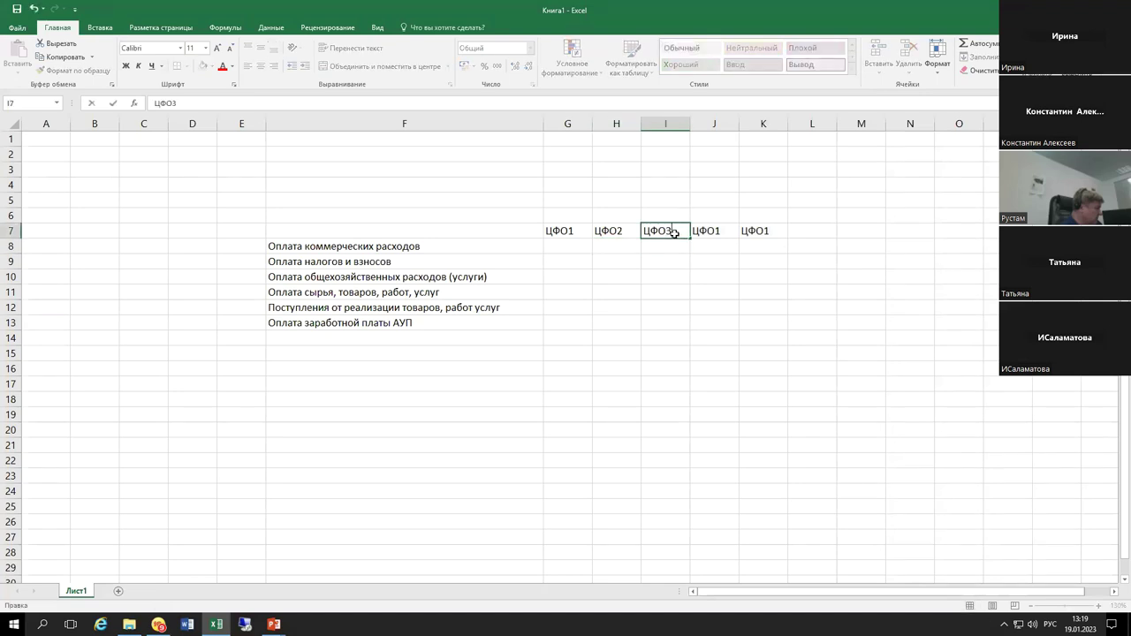
{"action": "type", "text": "3"}
{"action": "key", "text": "Return"}
Step: Renumber the copied headings in J7 and K7 as "ЦФО4" and "ЦФО5"
{"action": "double_click", "coordinate": [727, 229]}
{"action": "key", "text": "BackSpace"}
{"action": "type", "text": "4"}
{"action": "key", "text": "Return"}
{"action": "double_click", "coordinate": [772, 231]}
{"action": "key", "text": "BackSpace"}
{"action": "type", "text": "5"}
{"action": "key", "text": "Return"}
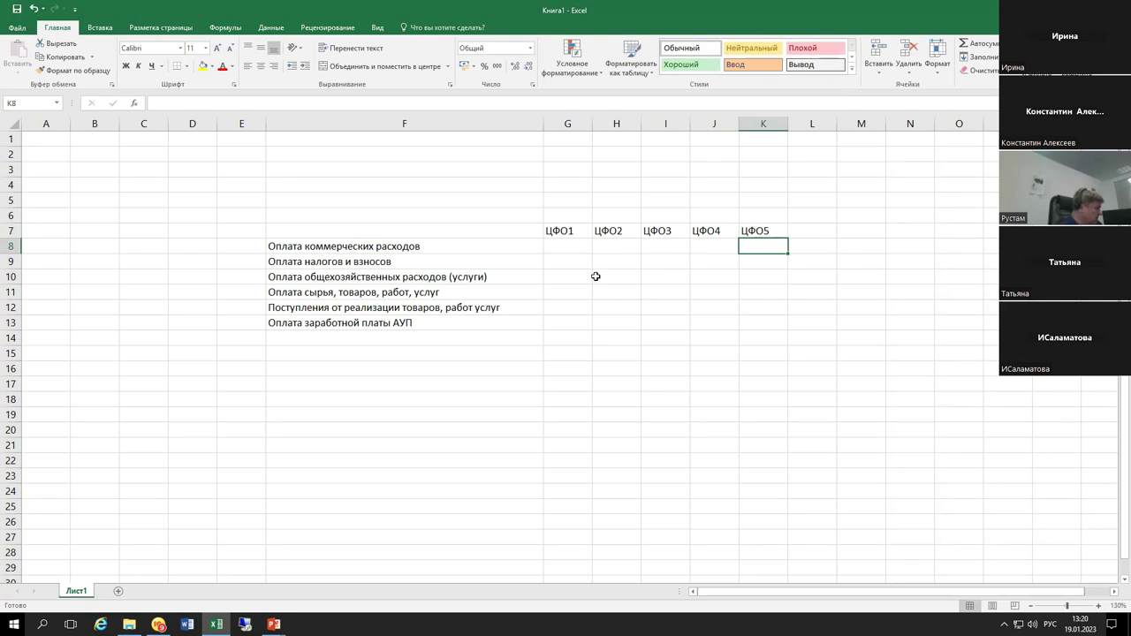
Step: Mark "Поступления от реализации товаров, работ услуг" with "+" under ЦФО1 and ЦФО3, in G12 and I12
{"action": "left_click", "coordinate": [503, 232]}
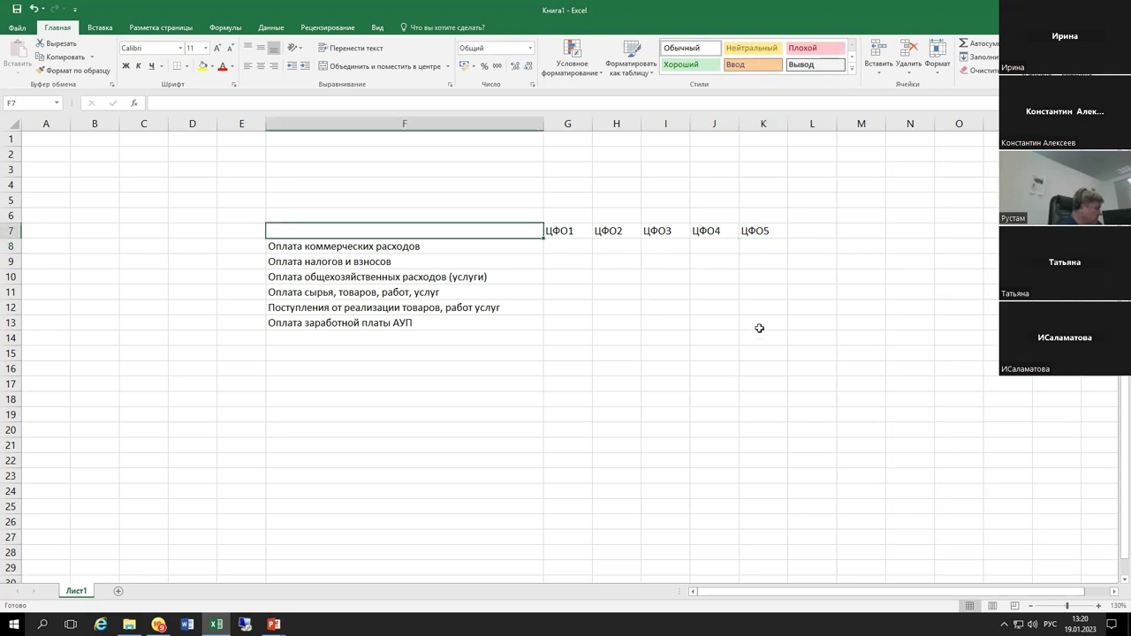
{"action": "left_click", "coordinate": [759, 328], "text": "shift"}
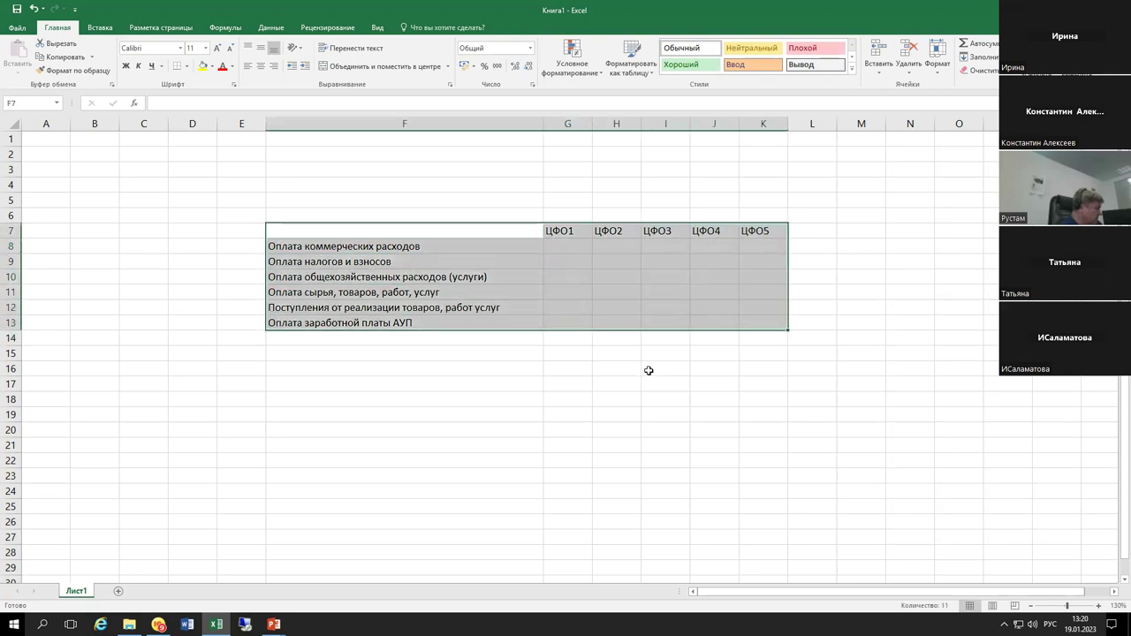
{"action": "left_click", "coordinate": [546, 303]}
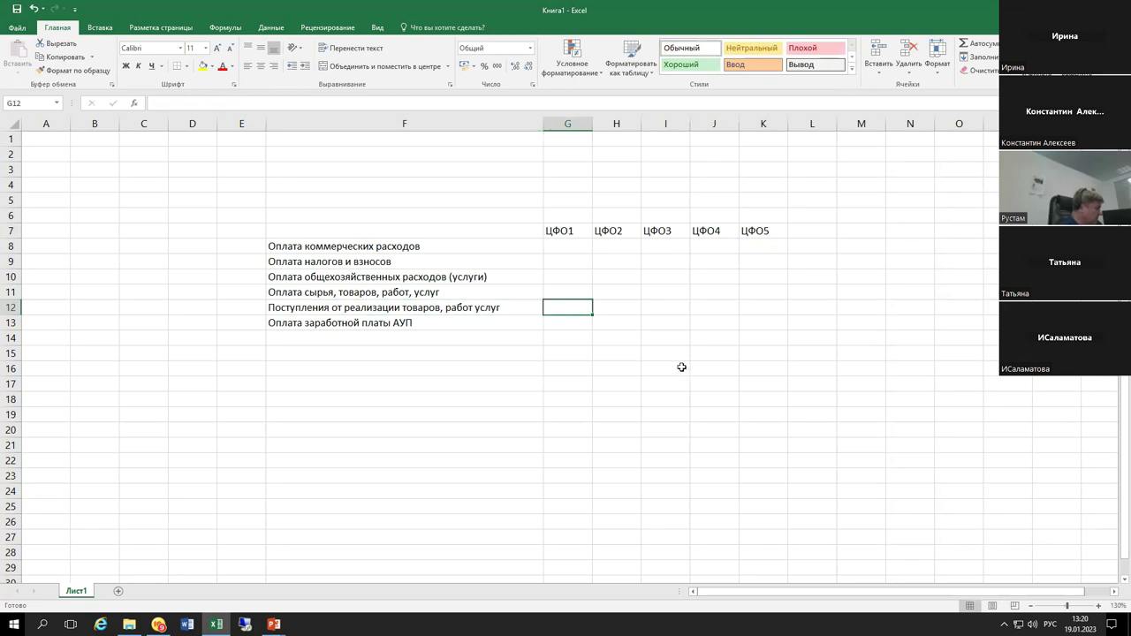
{"action": "type", "text": "+"}
{"action": "key", "text": "Return"}
{"action": "key", "text": "Up"}
{"action": "key", "text": "Right"}
{"action": "key", "text": "Right"}
{"action": "type", "text": "+"}
{"action": "key", "text": "Return"}
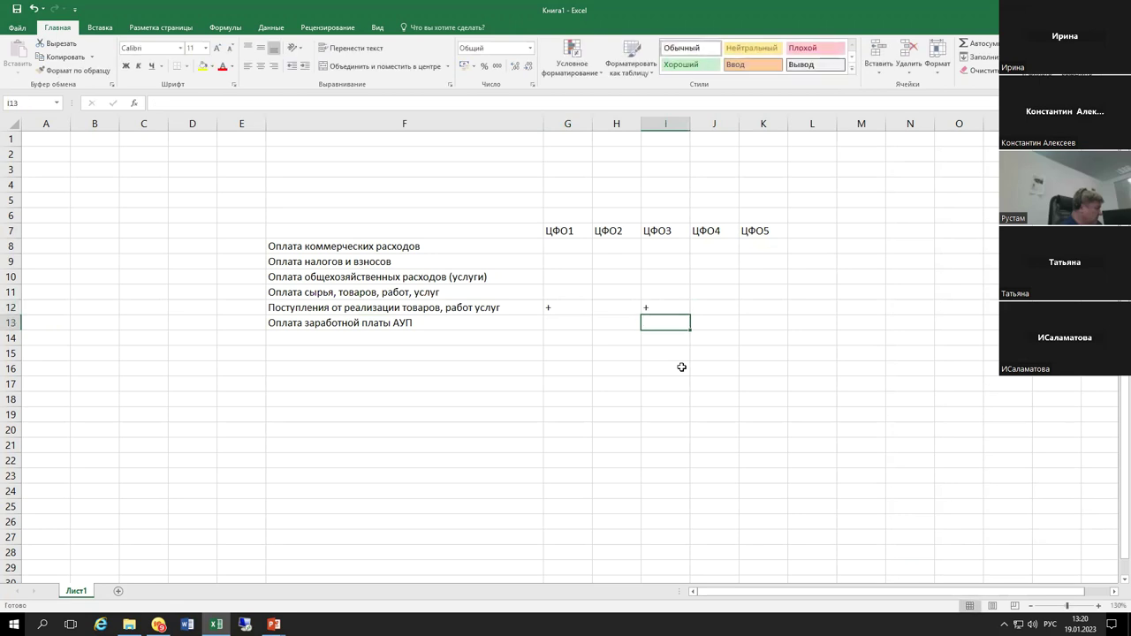
Step: Mark "Оплата коммерческих расходов" with "+" under ЦФО2, in H8
{"action": "left_click", "coordinate": [565, 246]}
{"action": "left_click", "coordinate": [617, 245]}
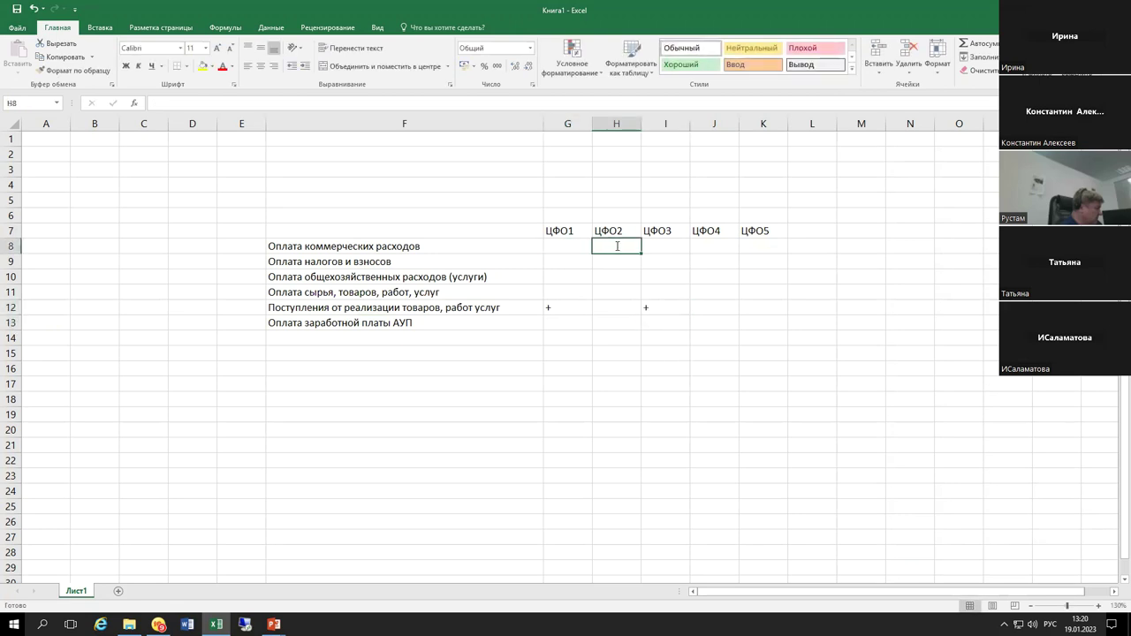
{"action": "type", "text": "+"}
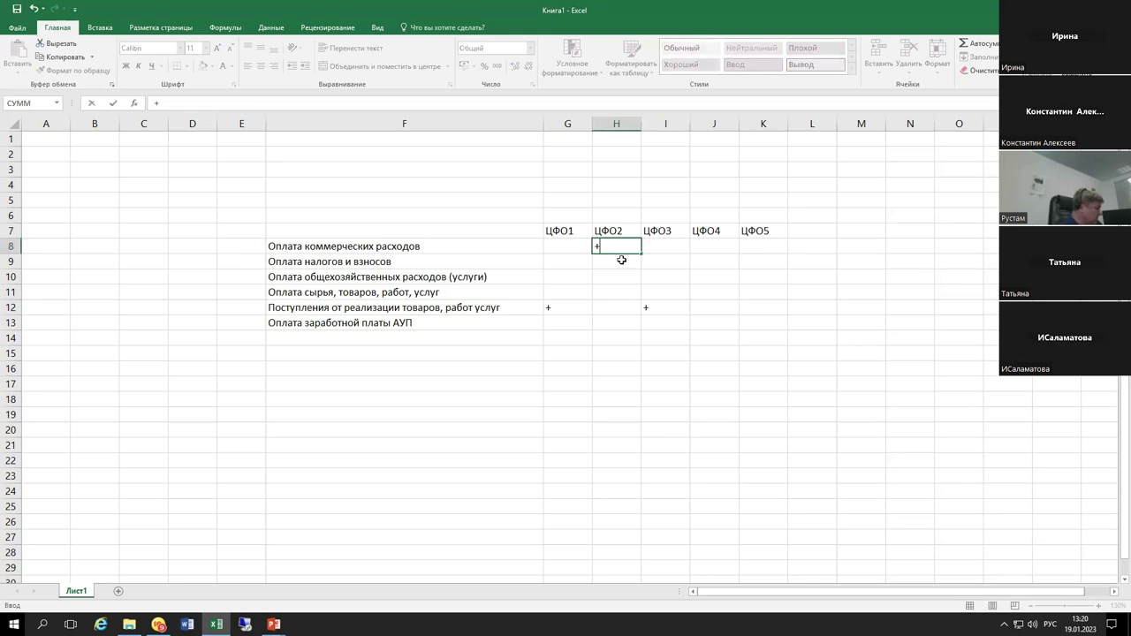
{"action": "key", "text": "Down"}
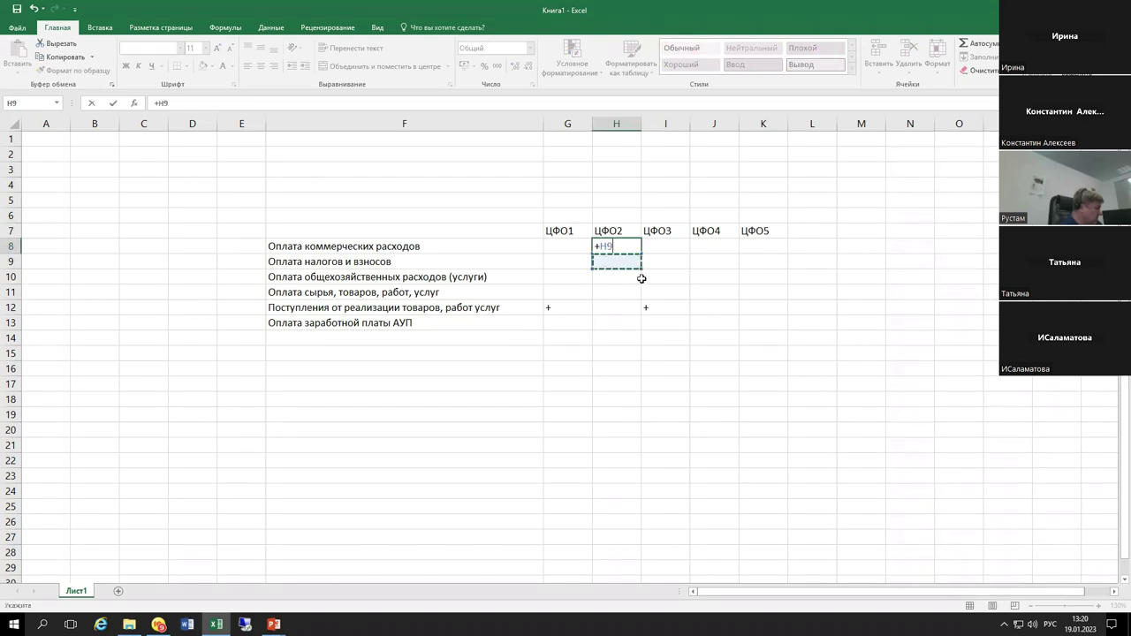
{"action": "key", "text": "Return"}
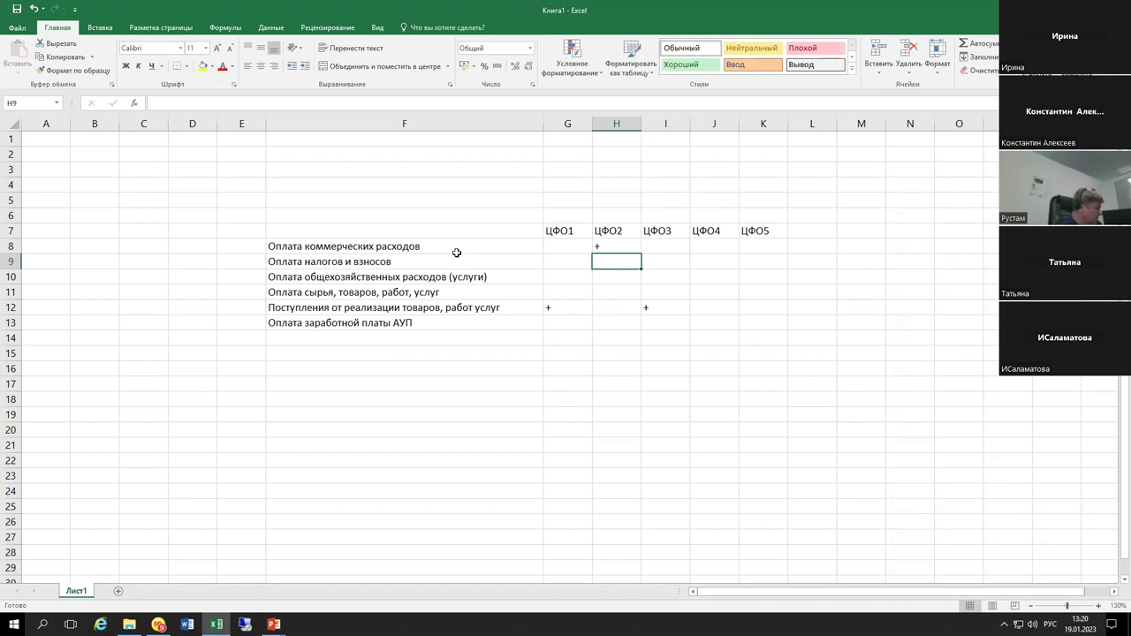
Step: Review the budget items against the ЦФО headings, especially the "+" marks of ЦФО1 and ЦФО3 for sales receipts
{"action": "left_click_drag", "start_coordinate": [461, 251], "coordinate": [476, 320]}
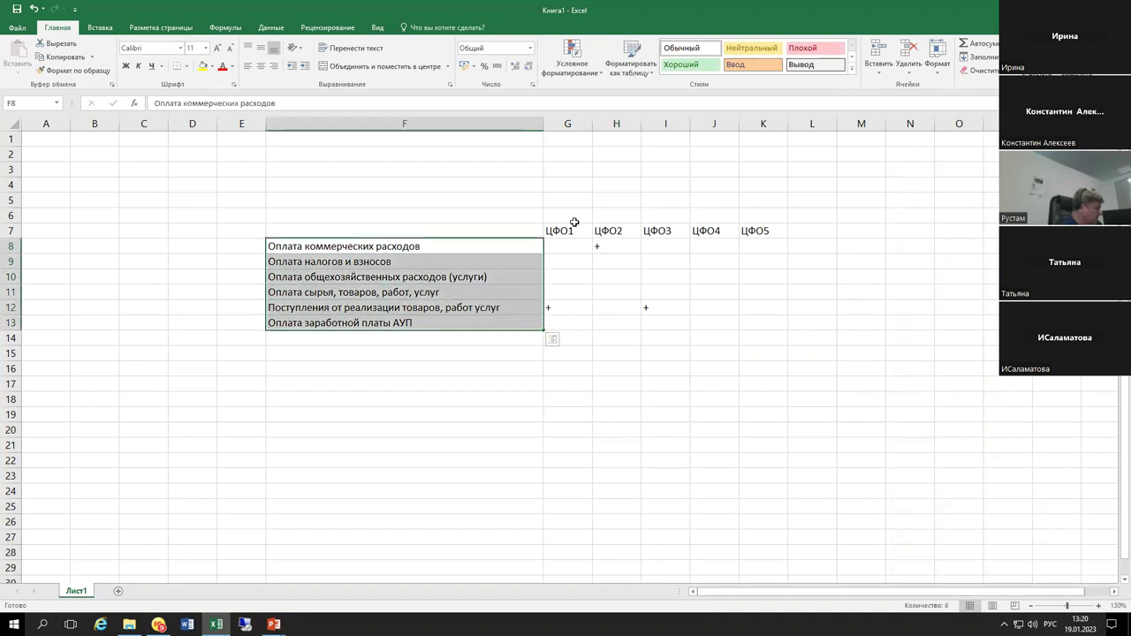
{"action": "left_click_drag", "start_coordinate": [576, 228], "coordinate": [762, 233]}
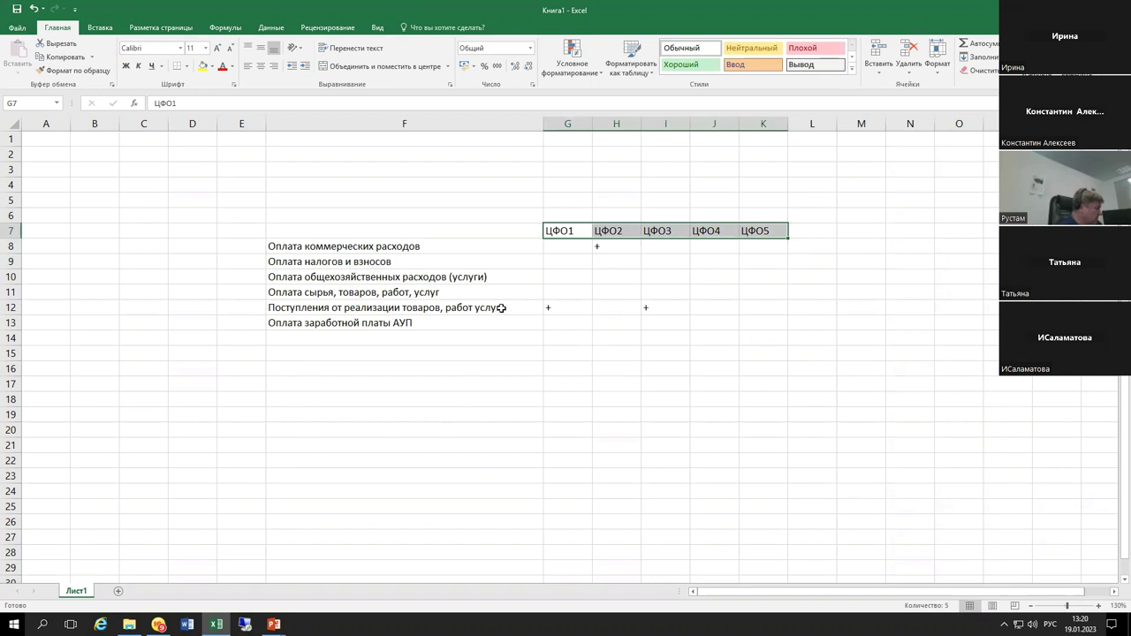
{"action": "left_click", "coordinate": [570, 231]}
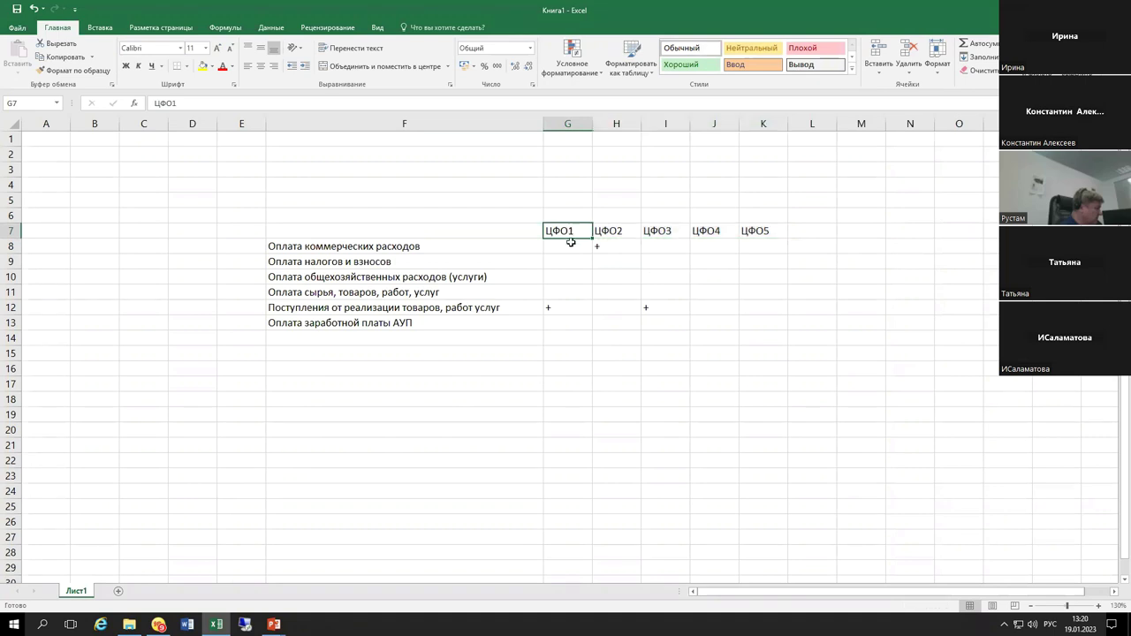
{"action": "left_click", "coordinate": [568, 308]}
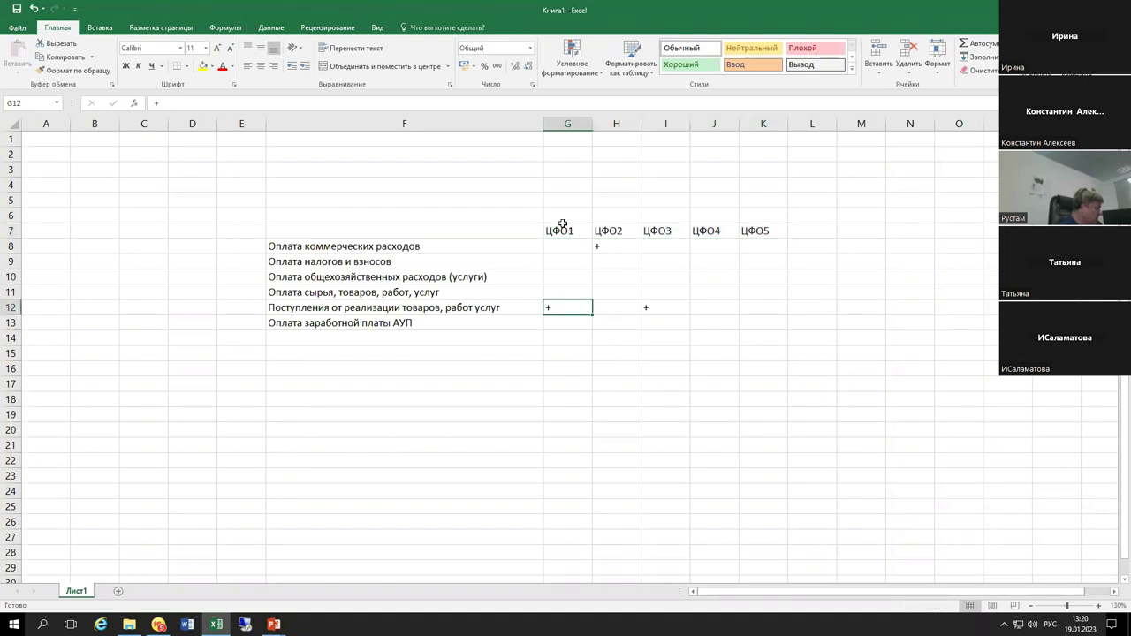
{"action": "left_click", "coordinate": [581, 235]}
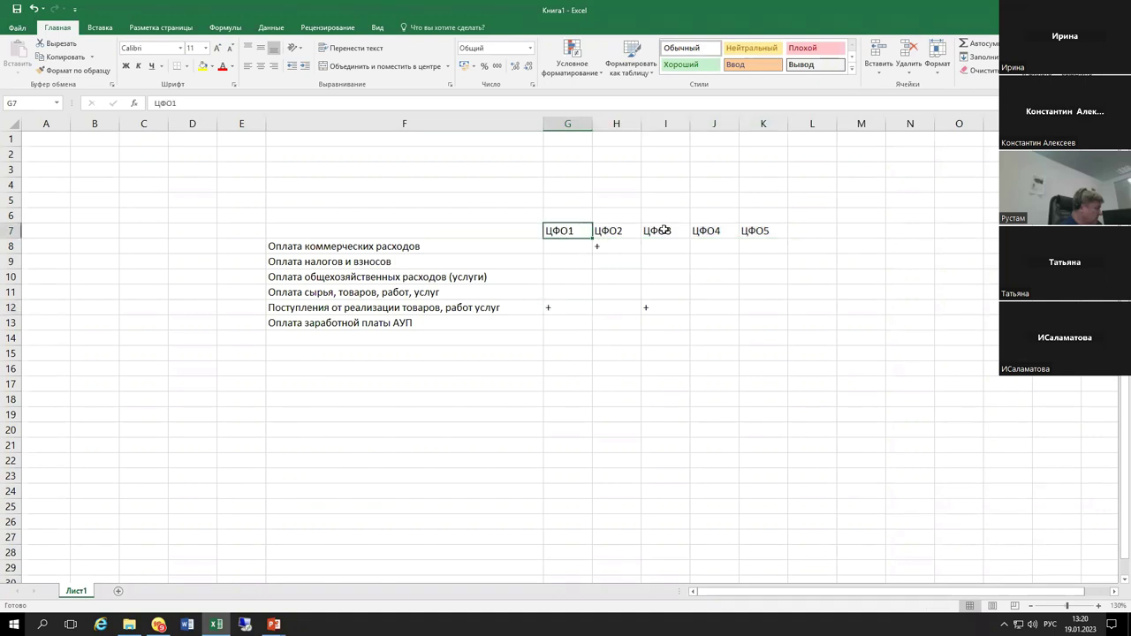
{"action": "left_click", "coordinate": [664, 231]}
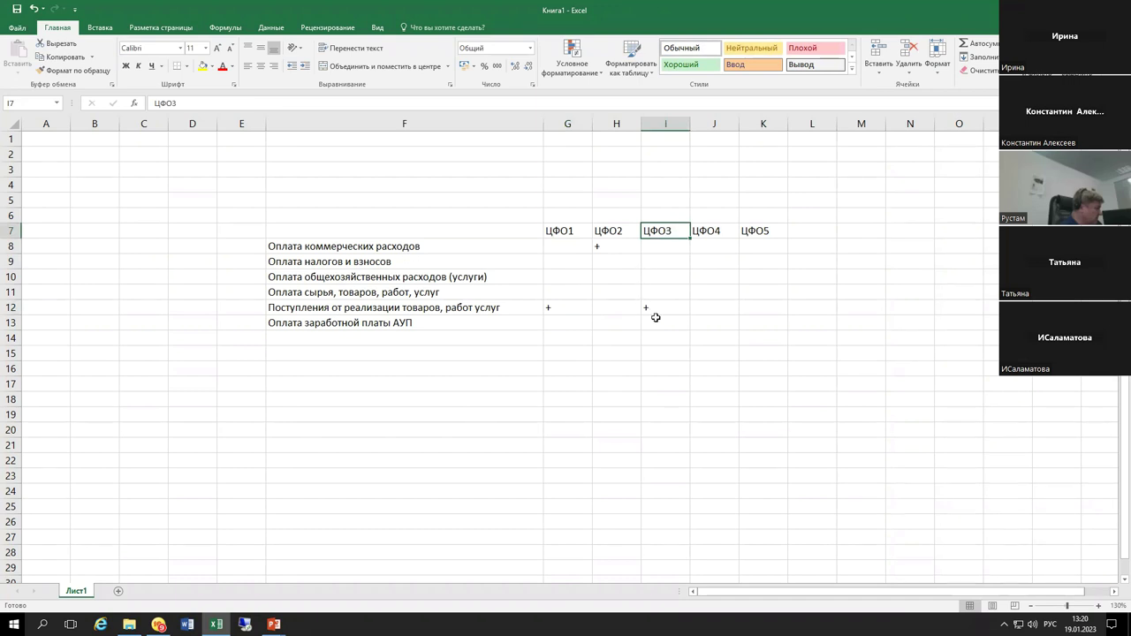
{"action": "left_click_drag", "start_coordinate": [660, 307], "coordinate": [491, 308]}
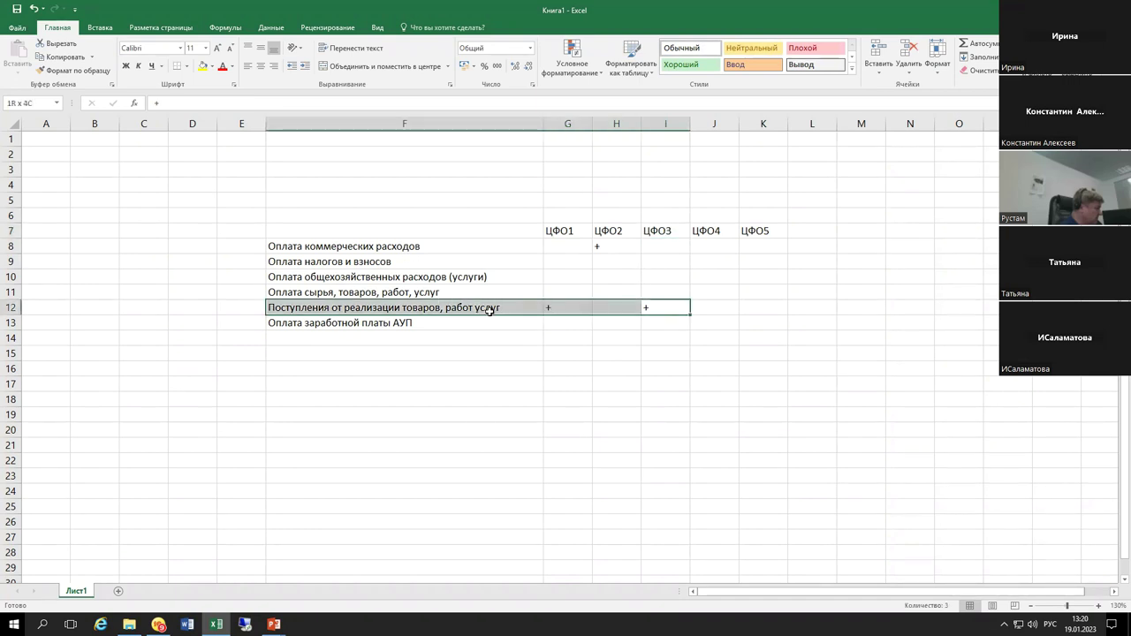
{"action": "left_click", "coordinate": [494, 308]}
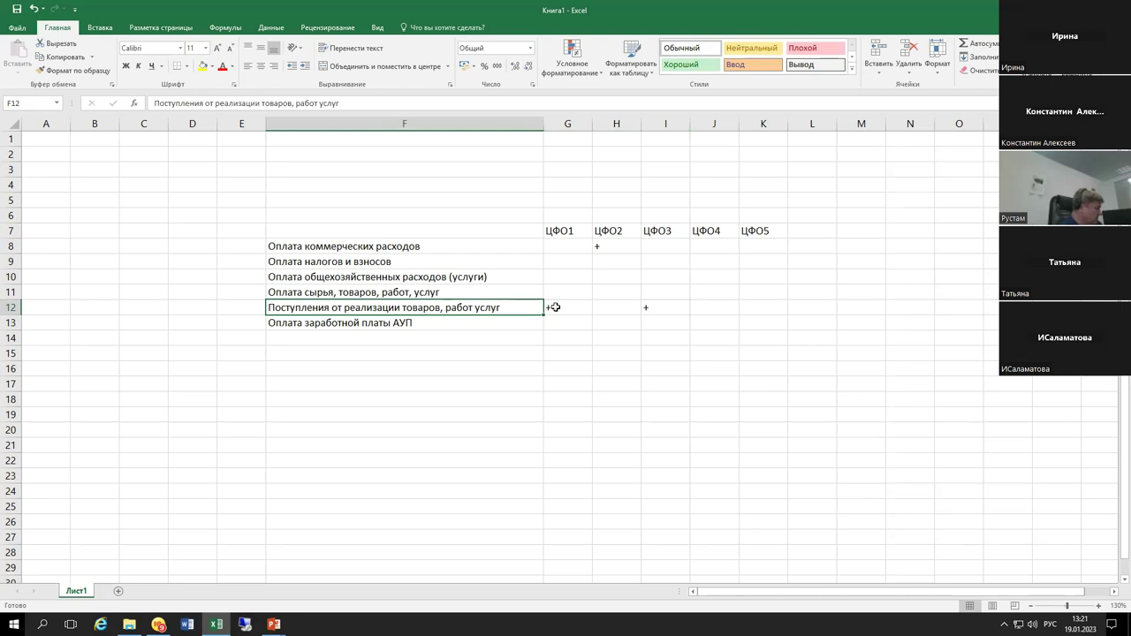
{"action": "left_click", "coordinate": [555, 307]}
{"action": "left_click", "coordinate": [656, 306]}
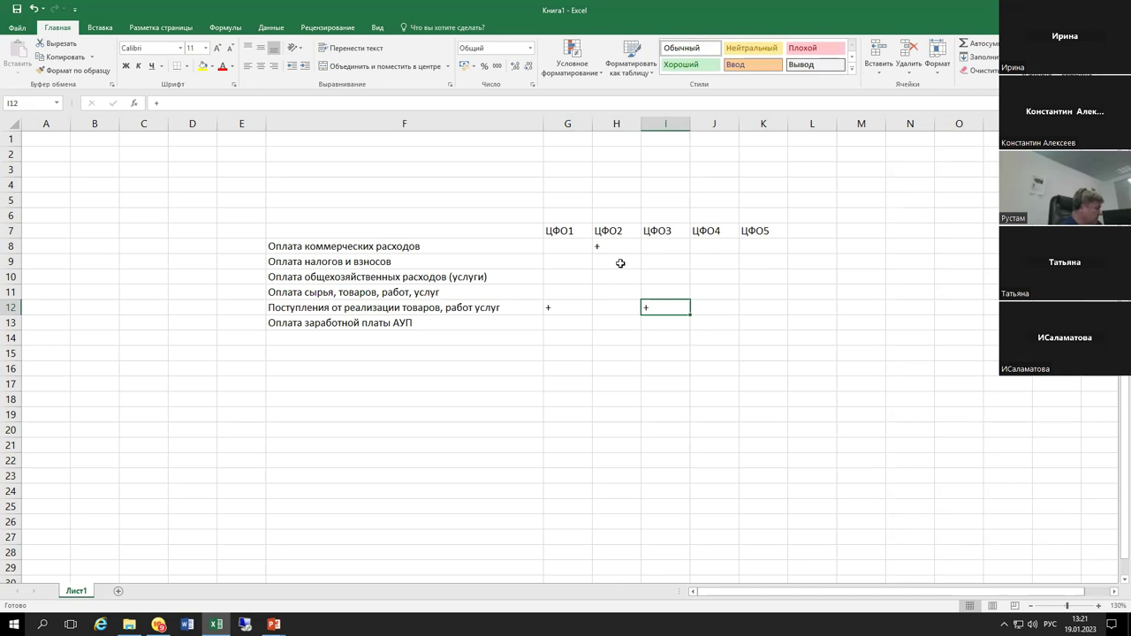
Step: Mark "Оплата налогов и взносов" with "+" under ЦФО4 in J9, and "Оплата общехозяйственных расходов (услуги)" under ЦФО5 in K10
{"action": "left_click", "coordinate": [674, 260]}
{"action": "left_click", "coordinate": [728, 260]}
{"action": "type", "text": "+"}
{"action": "key", "text": "Return"}
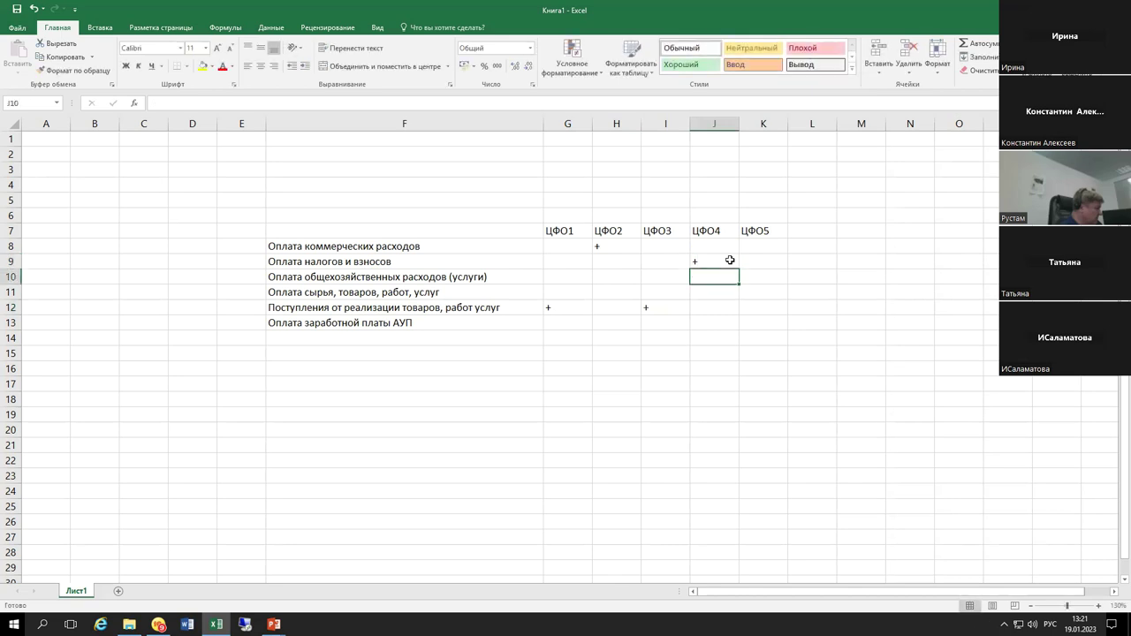
{"action": "key", "text": "Right"}
{"action": "type", "text": "+"}
{"action": "key", "text": "Return"}
Step: Mark "Оплата сырья, товаров, работ, услуг" and "Оплата заработной платы АУП" with "+" under ЦФО4, in J11 and J13
{"action": "key", "text": "Left"}
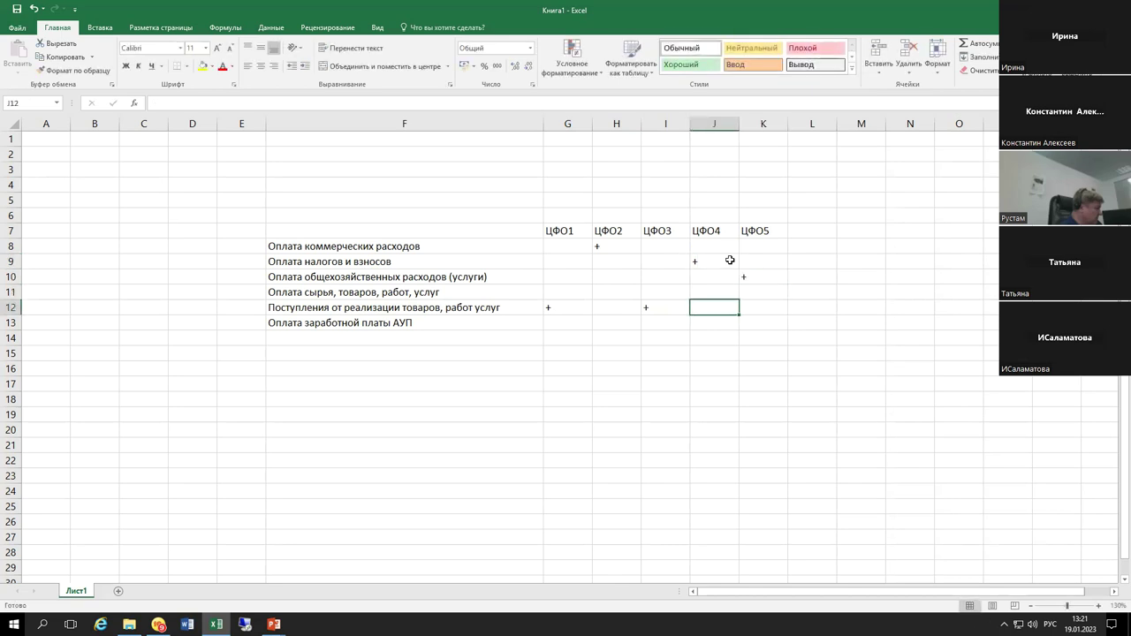
{"action": "type", "text": "+"}
{"action": "key", "text": "Return"}
{"action": "key", "text": "Return"}
{"action": "type", "text": "+"}
{"action": "key", "text": "Return"}
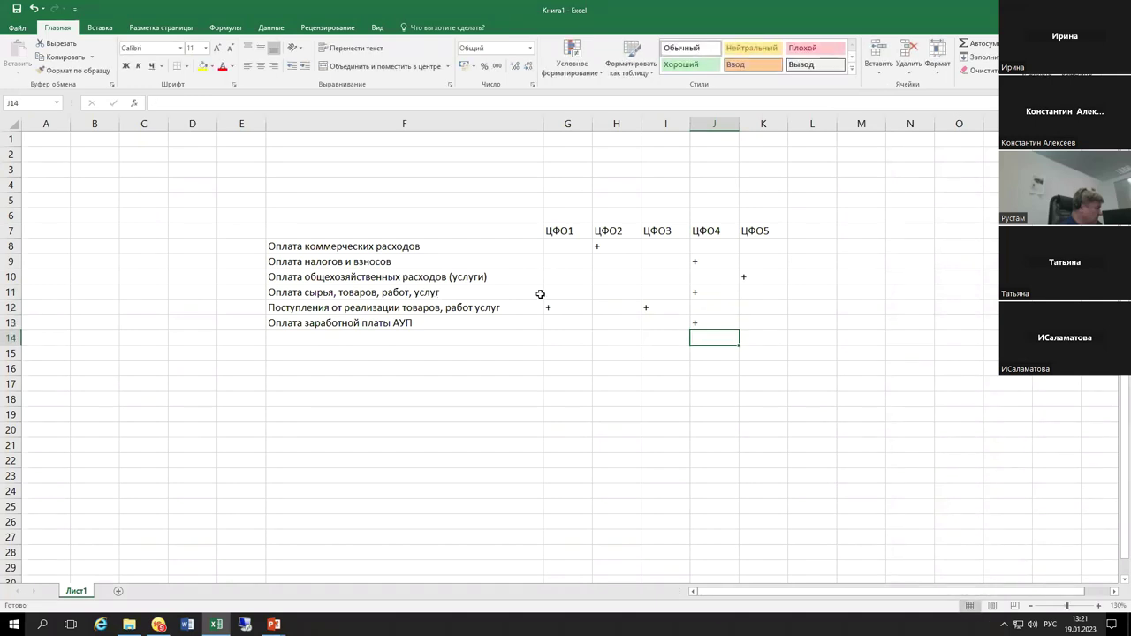
Step: Examine the "Оплата заработной платы АУП" row and the responsibility centres ЦФО4 and ЦФО3 in the finished matrix
{"action": "left_click", "coordinate": [409, 324]}
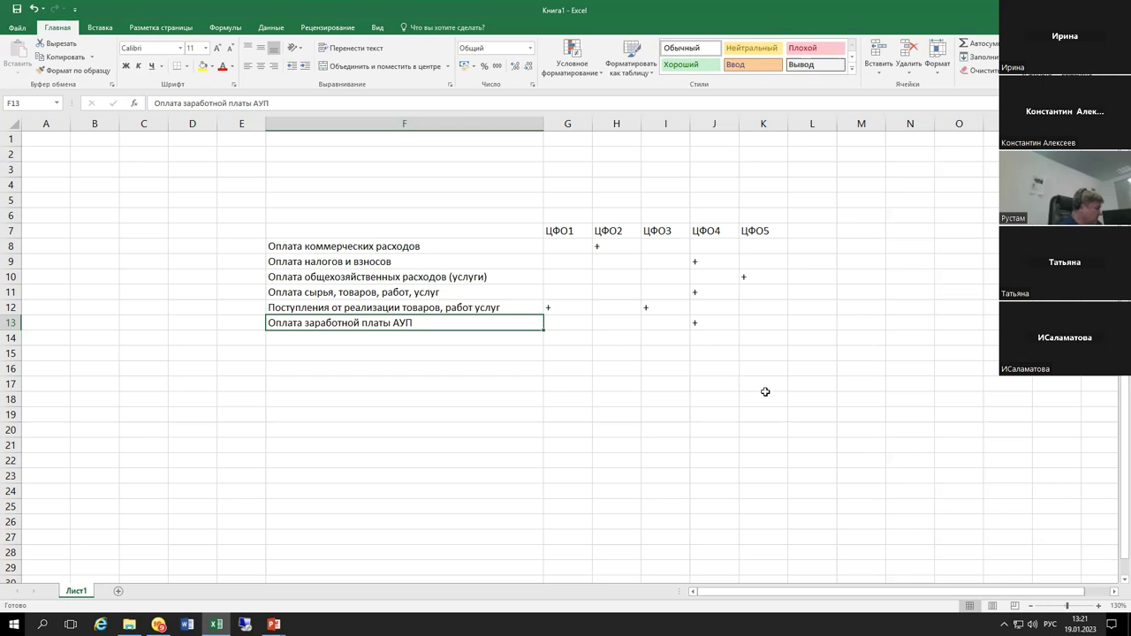
{"action": "left_click", "coordinate": [704, 229]}
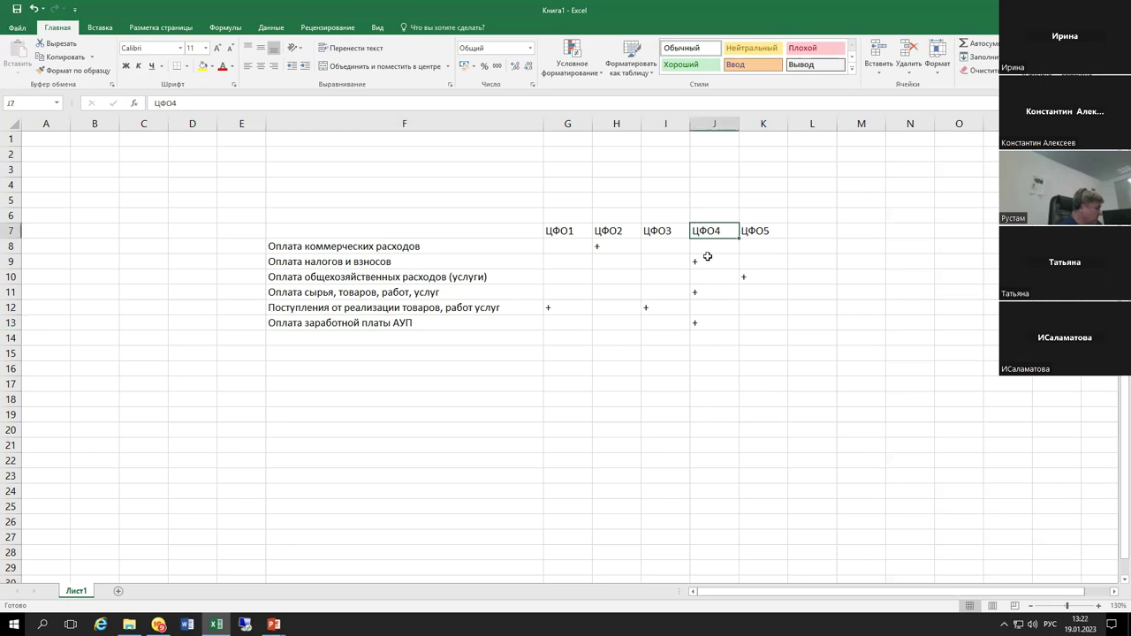
{"action": "left_click", "coordinate": [658, 232]}
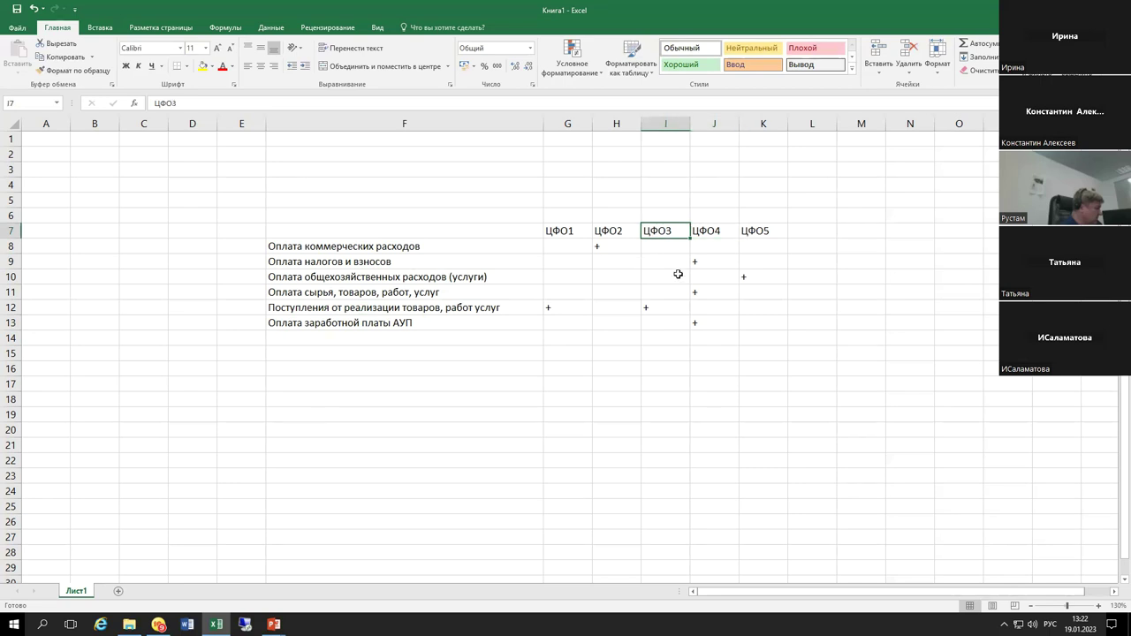
Step: Examine the "+" assignments row by row, covering sales receipts, taxes, raw materials and "Оплата заработной платы АУП" in the ЦФО matrix
{"action": "left_click", "coordinate": [708, 262]}
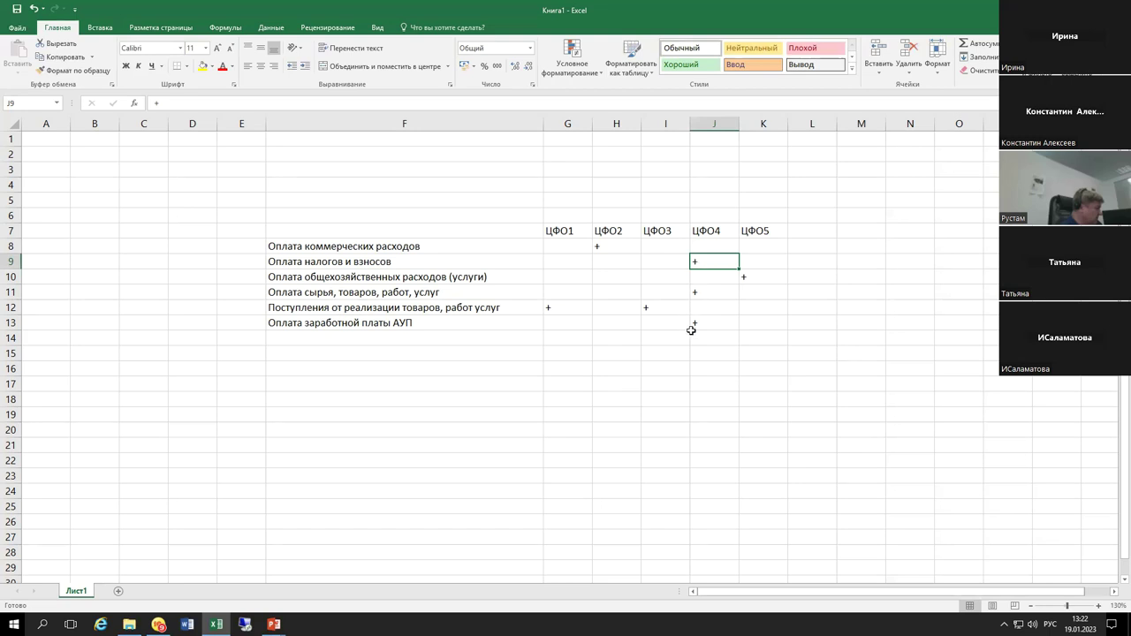
{"action": "left_click_drag", "start_coordinate": [462, 308], "coordinate": [758, 308]}
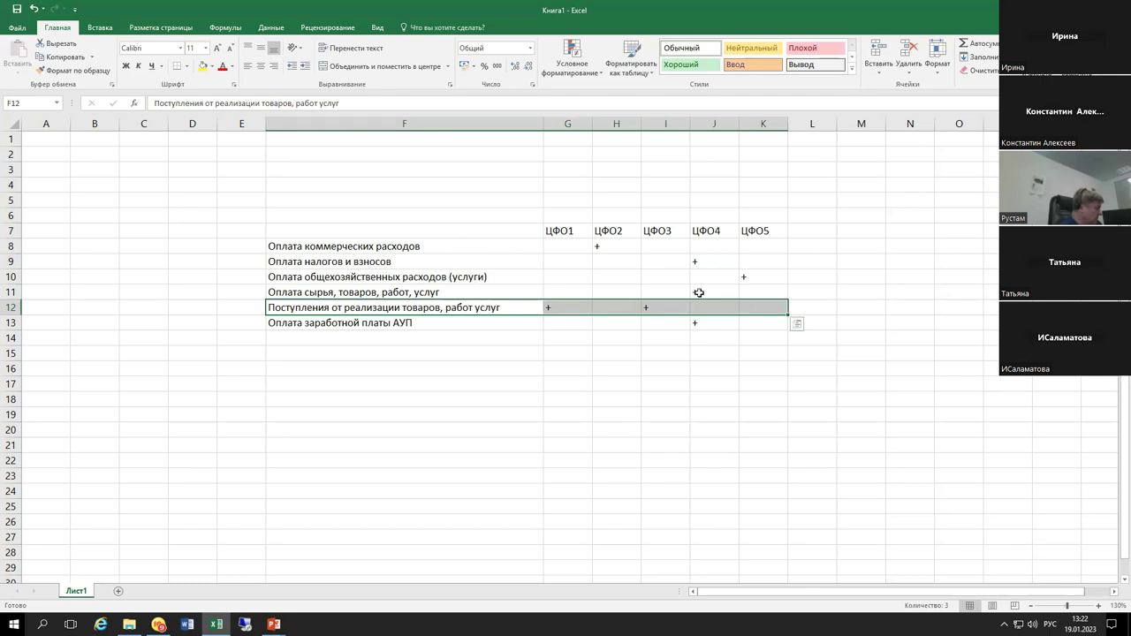
{"action": "left_click_drag", "start_coordinate": [711, 266], "coordinate": [459, 257]}
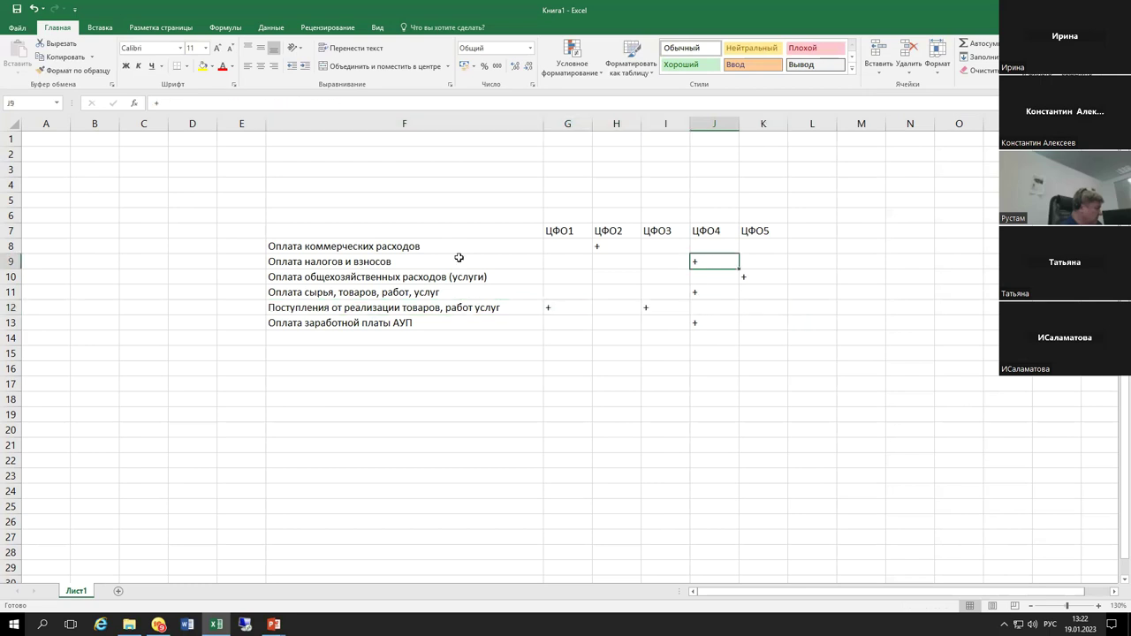
{"action": "left_click_drag", "start_coordinate": [719, 292], "coordinate": [479, 292]}
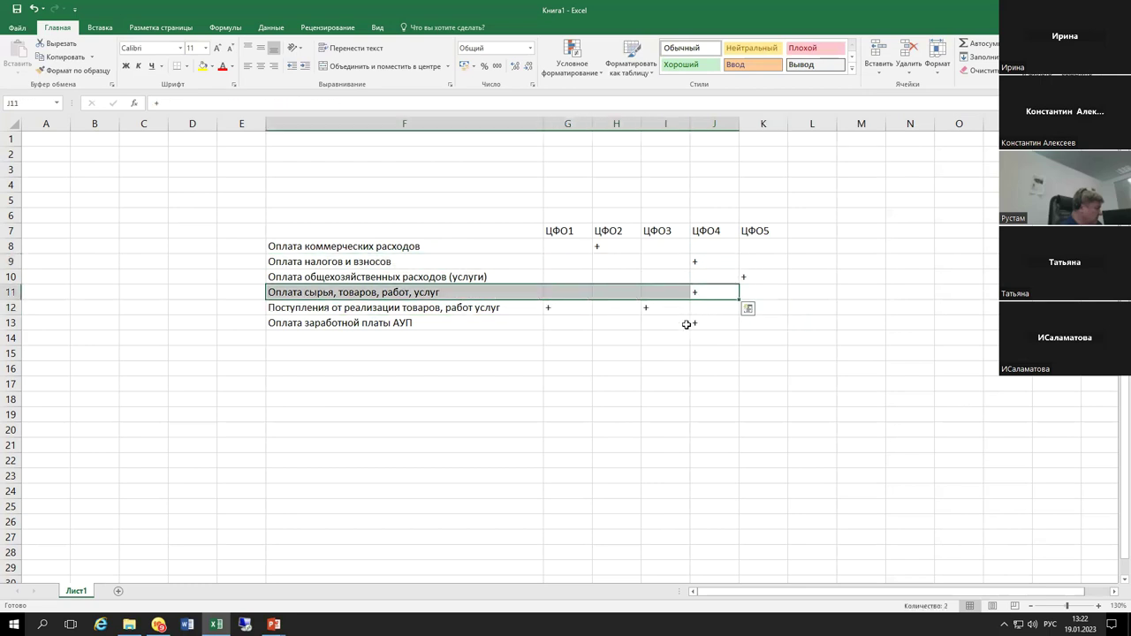
{"action": "left_click_drag", "start_coordinate": [693, 324], "coordinate": [429, 322]}
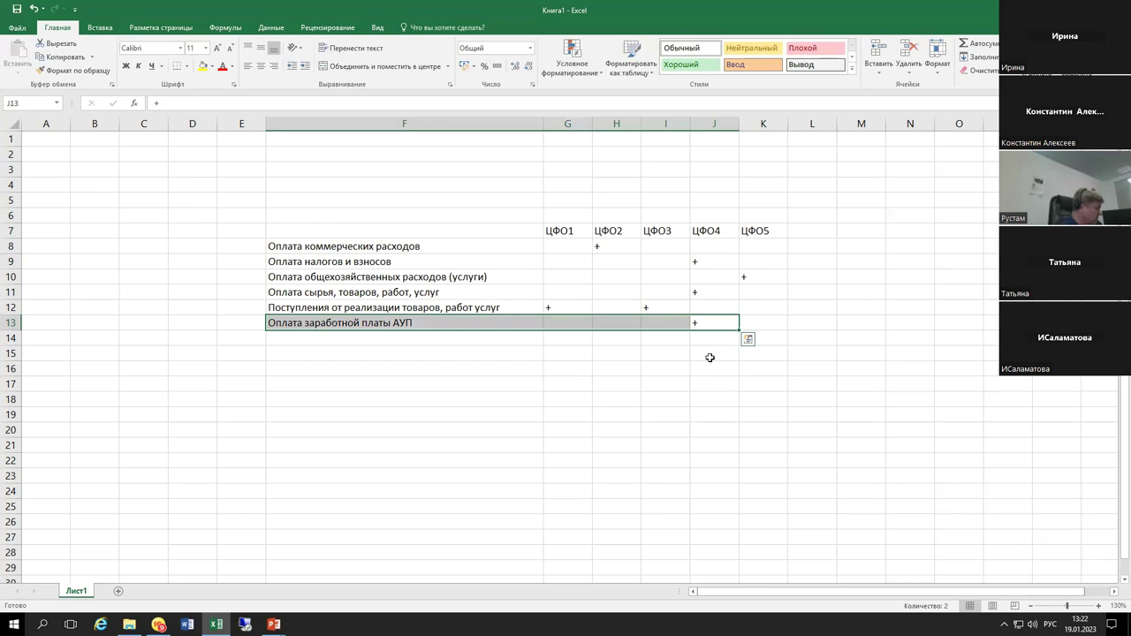
{"action": "left_click", "coordinate": [600, 398]}
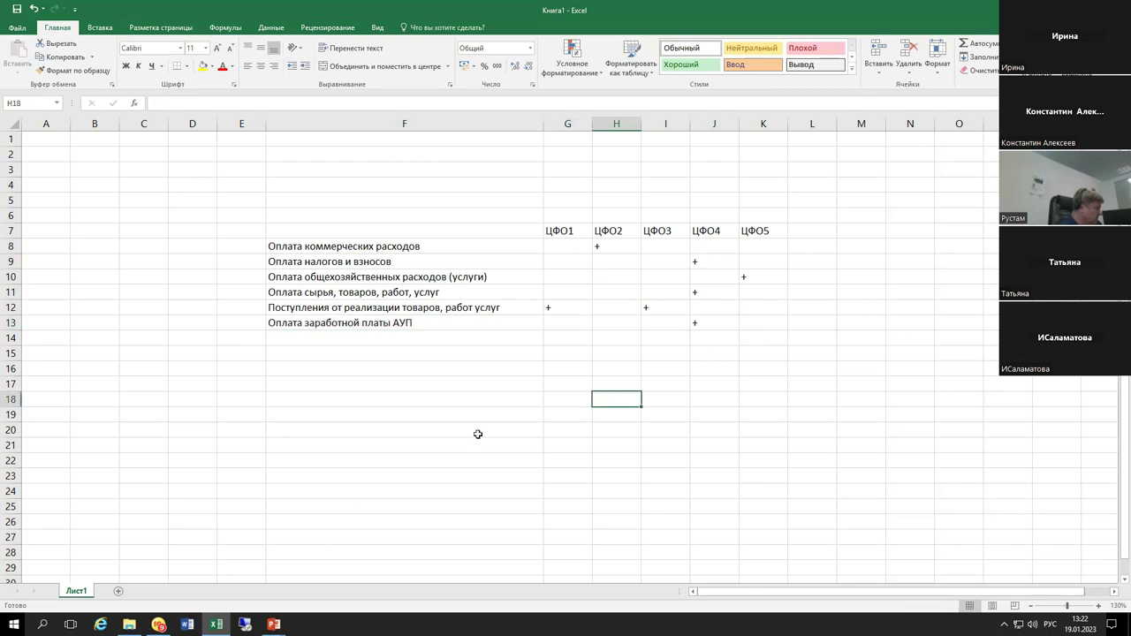
Step: Switch to 1C:ERP and open the list of budgeting models (Модели бюджетирования)
{"action": "key", "text": "alt+Tab"}
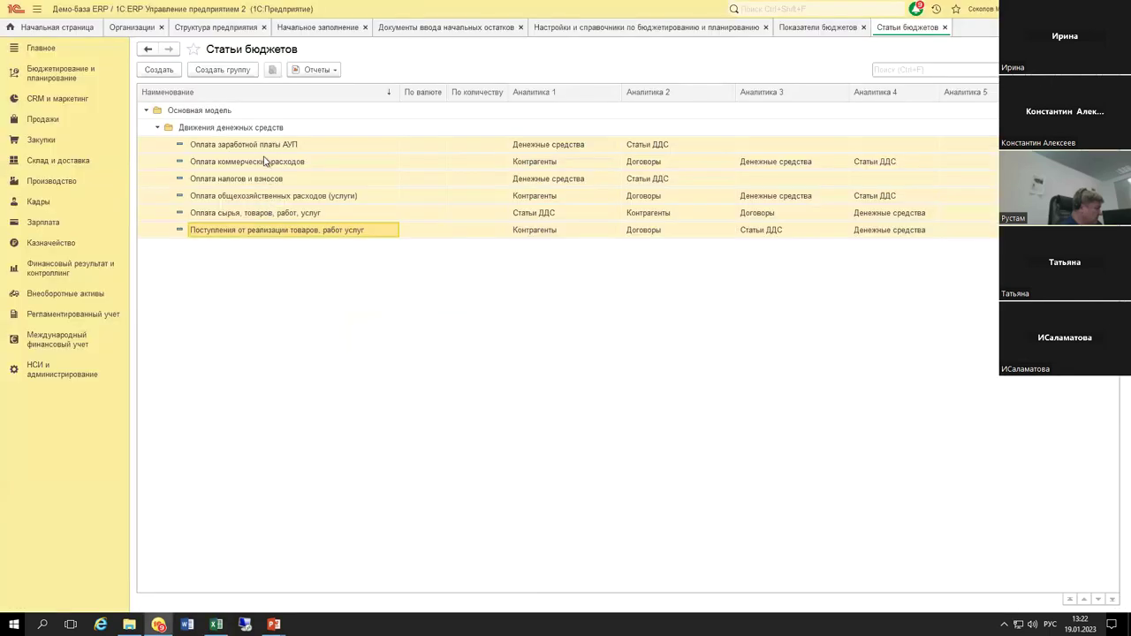
{"action": "left_click", "coordinate": [270, 196]}
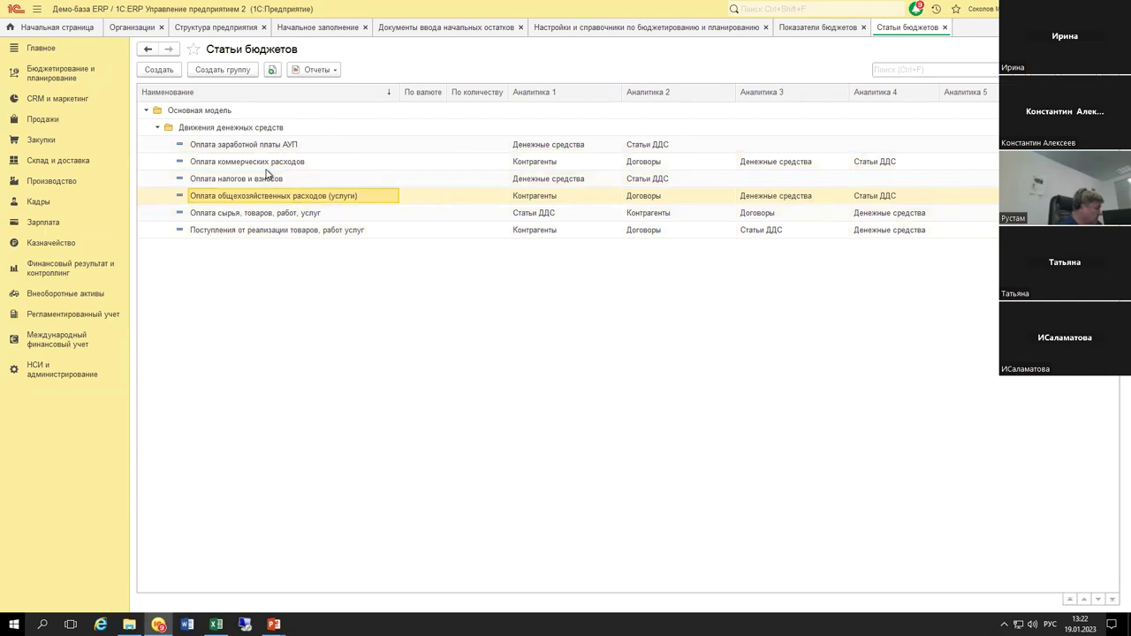
{"action": "left_click", "coordinate": [70, 74]}
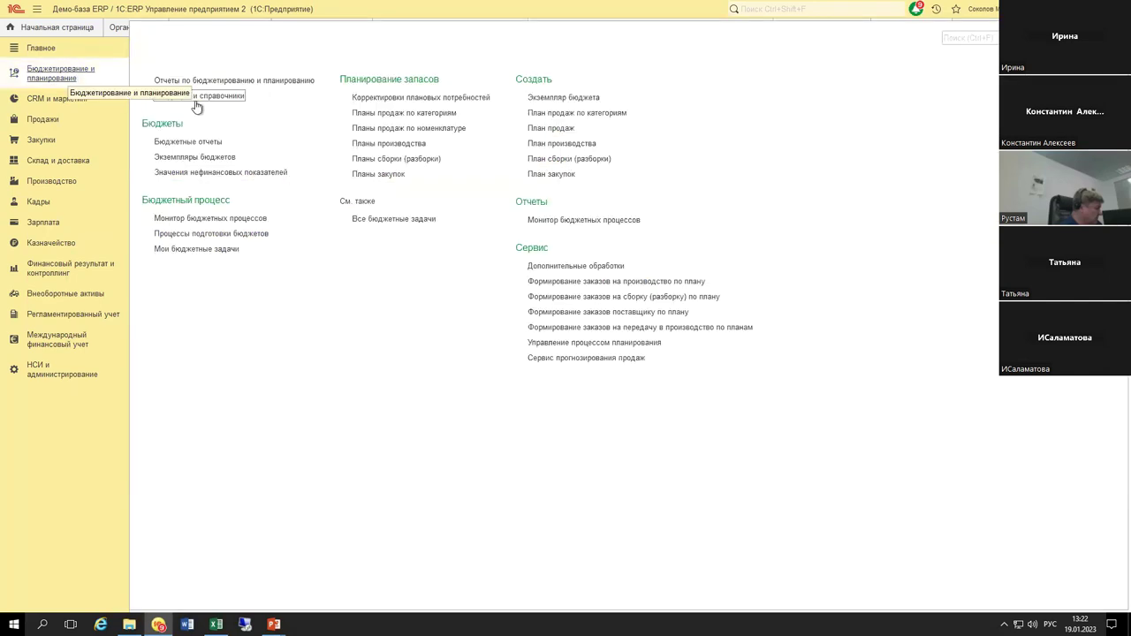
{"action": "left_click", "coordinate": [212, 99]}
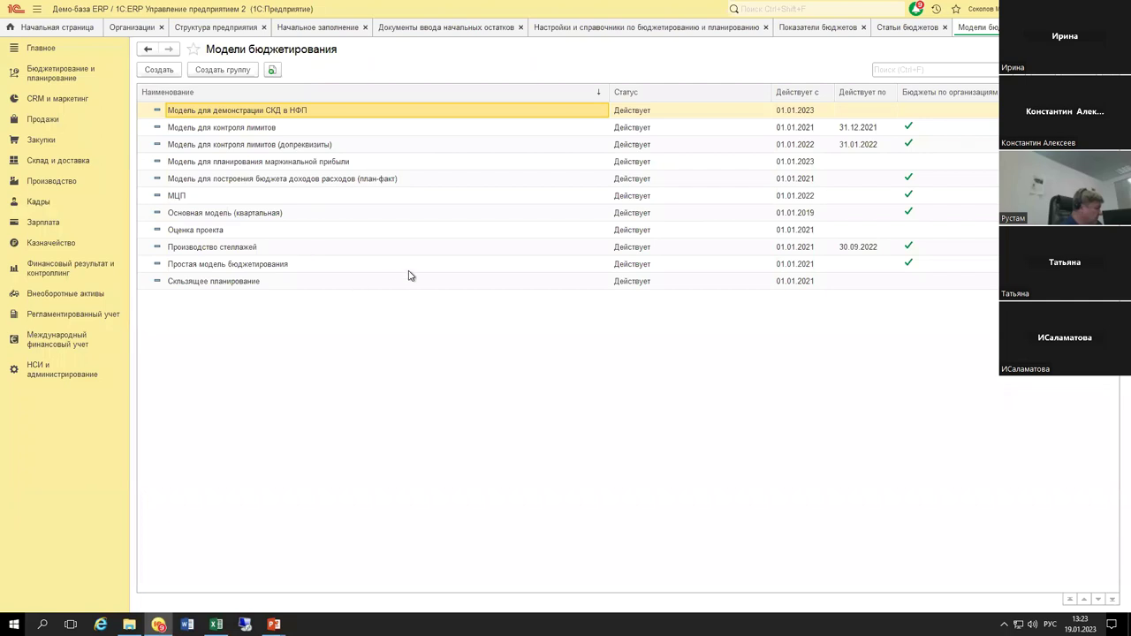
Step: Create a budgeting model named "Месячное планирование БДДС" with the status "Действует"
{"action": "key", "text": "Insert"}
{"action": "type", "text": "Месячное плани"}
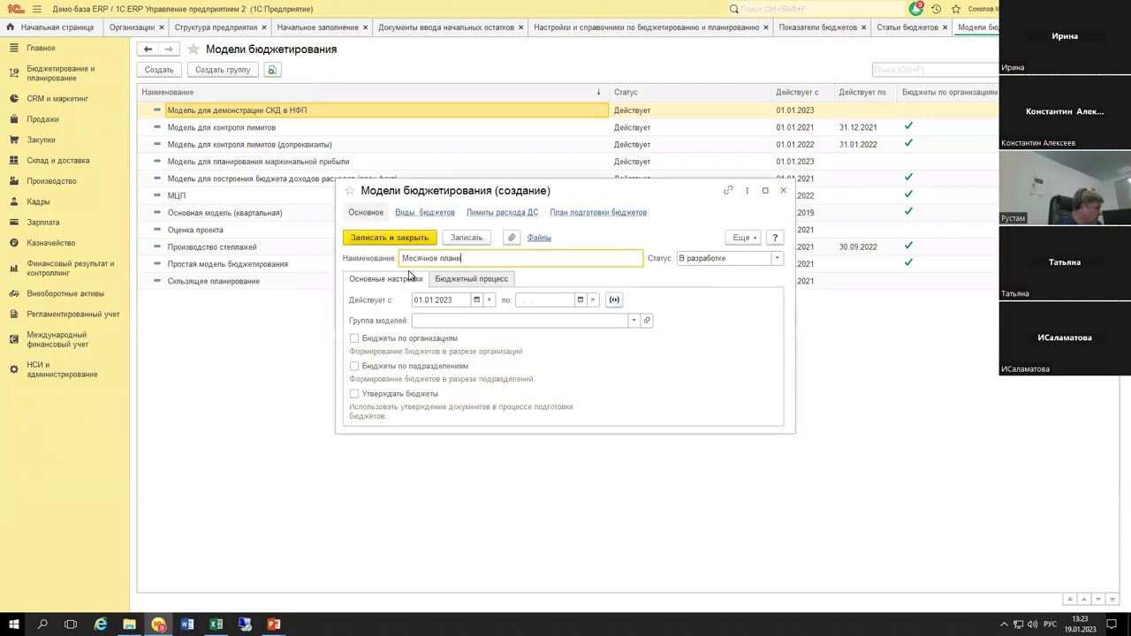
{"action": "type", "text": "рование БДДС"}
{"action": "key", "text": "Tab"}
{"action": "key", "text": "F4"}
{"action": "key", "text": "Down"}
{"action": "key", "text": "Return"}
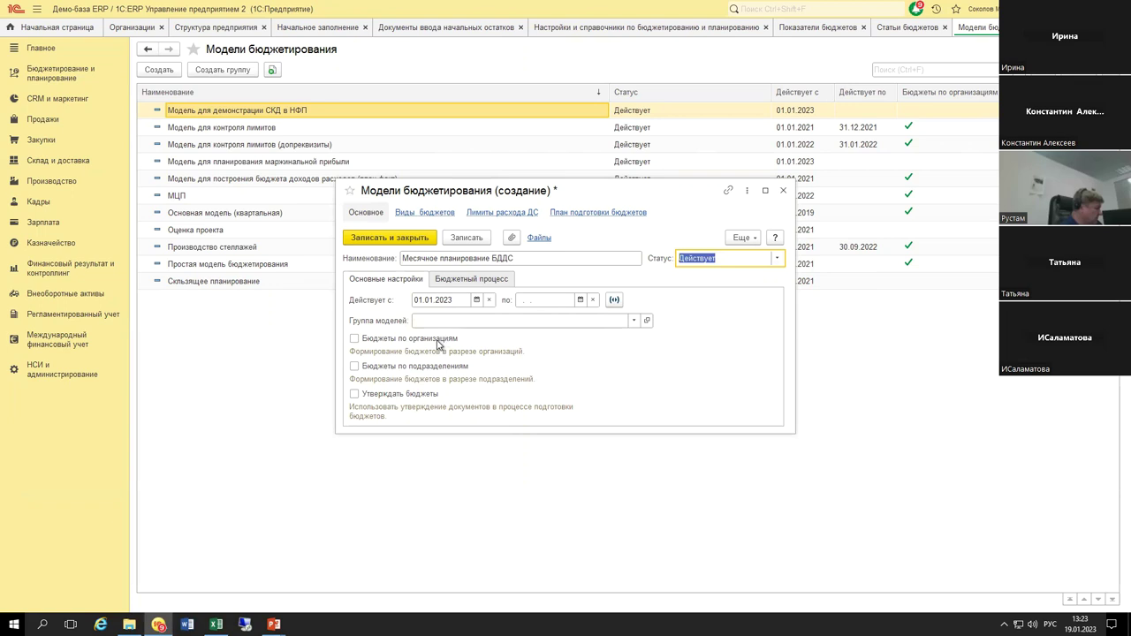
Step: Enable budgets by organisations, budgets by subdivisions and budget approval for the new model
{"action": "left_click", "coordinate": [436, 343]}
{"action": "left_click", "coordinate": [410, 369]}
{"action": "left_click", "coordinate": [407, 398]}
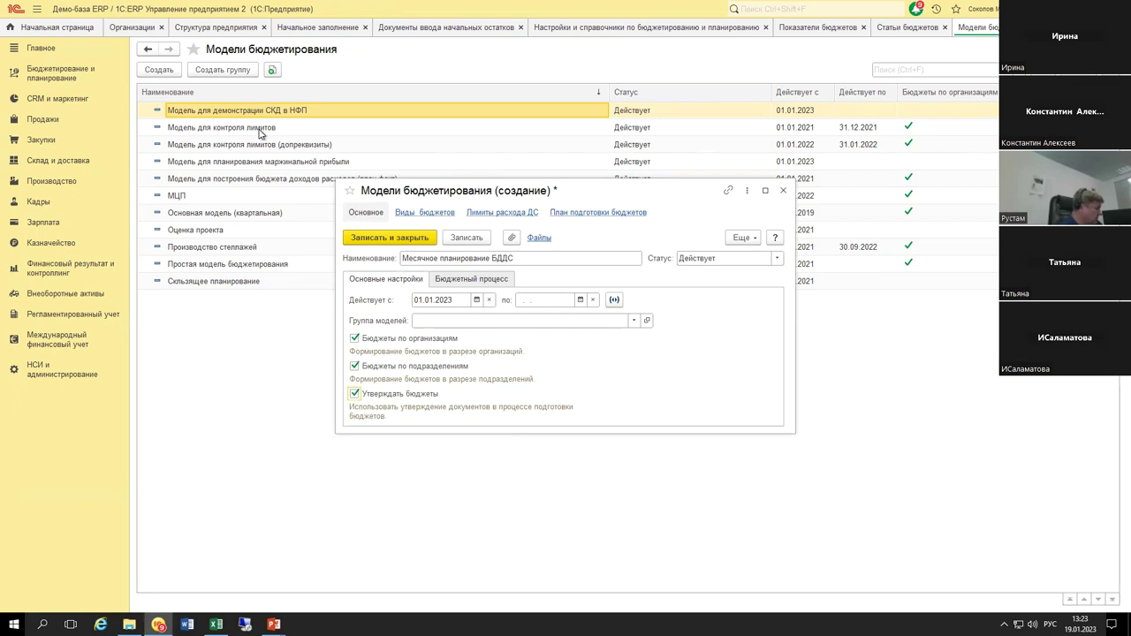
{"action": "left_click", "coordinate": [362, 303]}
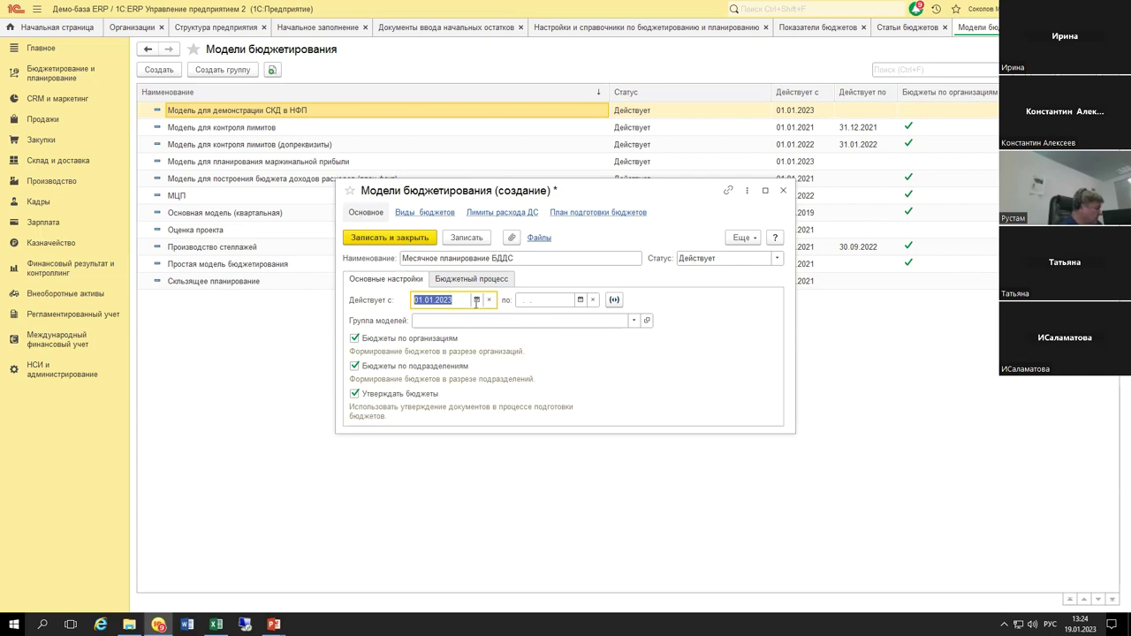
Step: Set the model's budget process periodicity to "Месяц" and save the model
{"action": "left_click", "coordinate": [479, 280]}
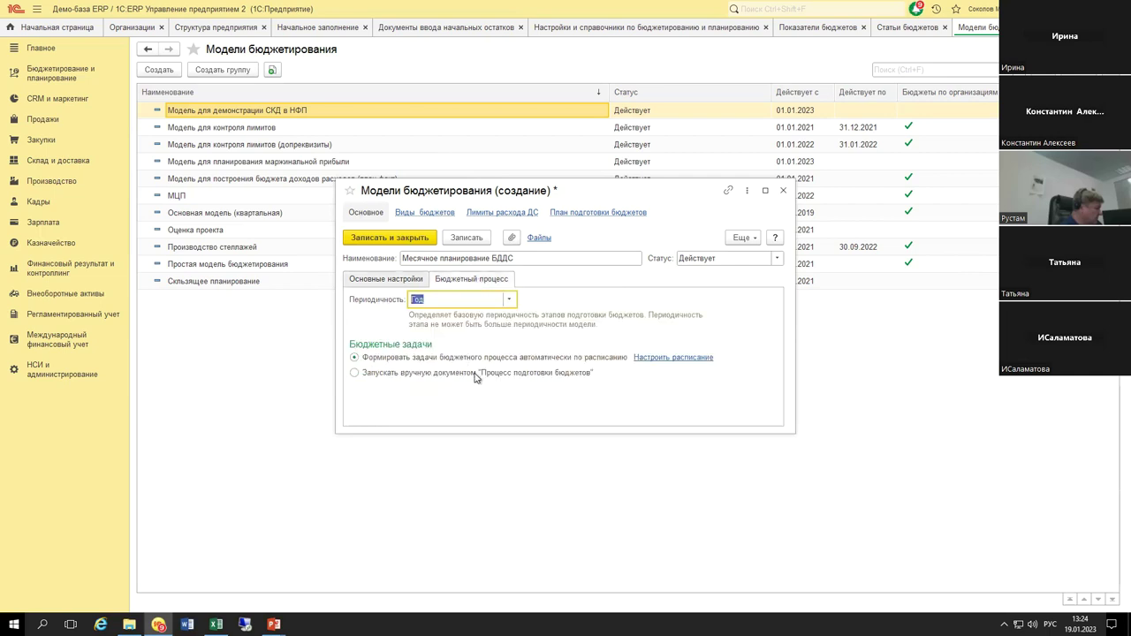
{"action": "left_click", "coordinate": [507, 299]}
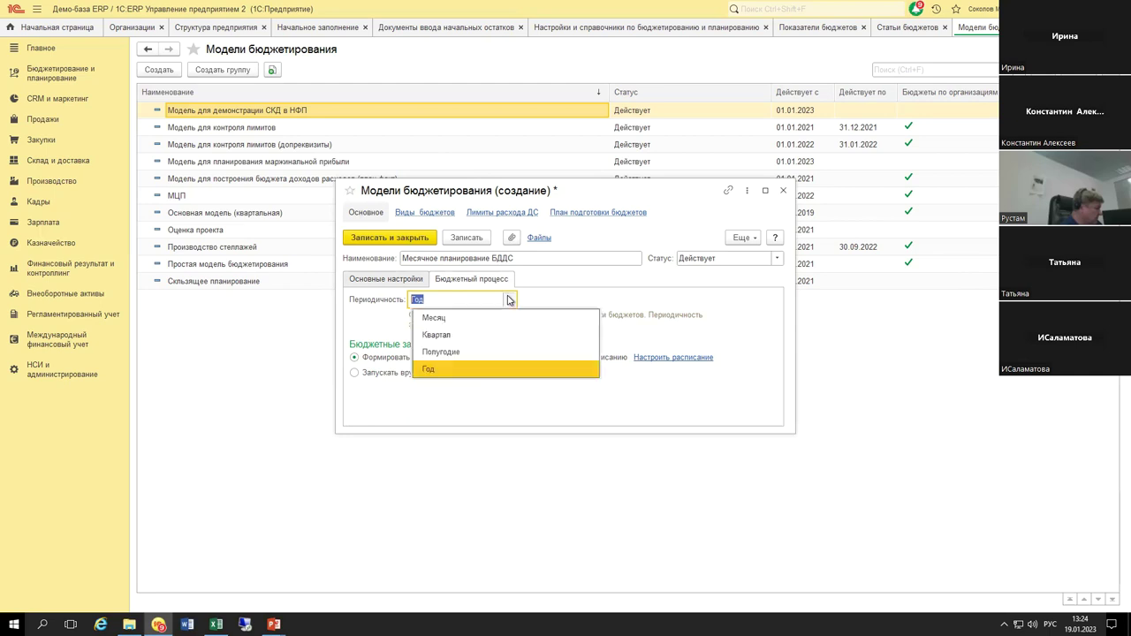
{"action": "left_click", "coordinate": [456, 318]}
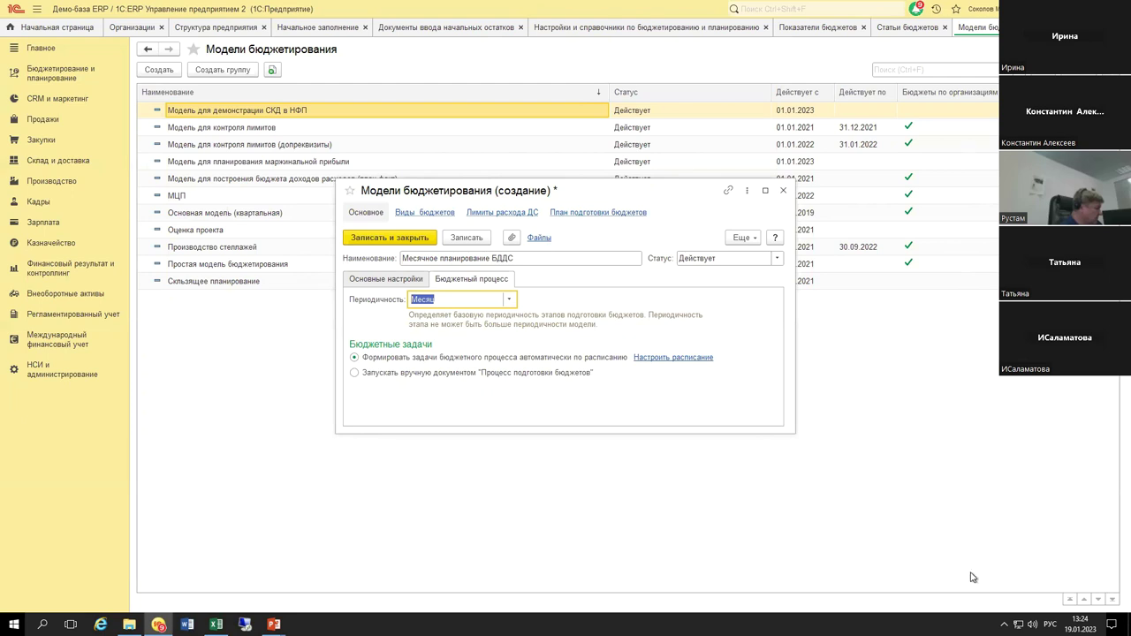
{"action": "left_click", "coordinate": [1079, 623]}
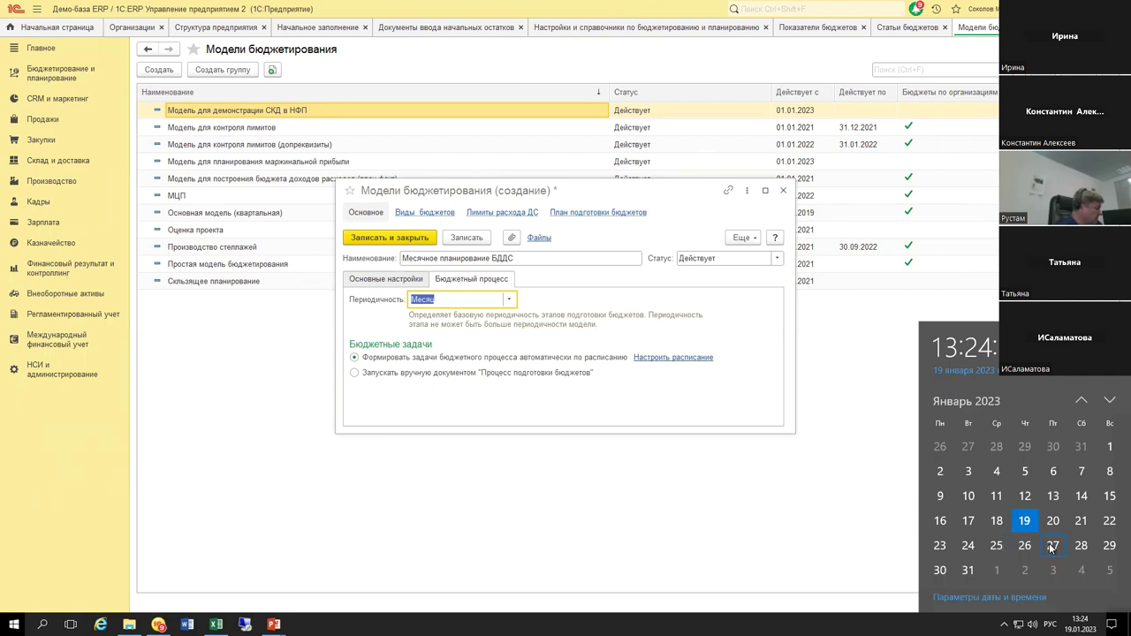
{"action": "left_click", "coordinate": [671, 301]}
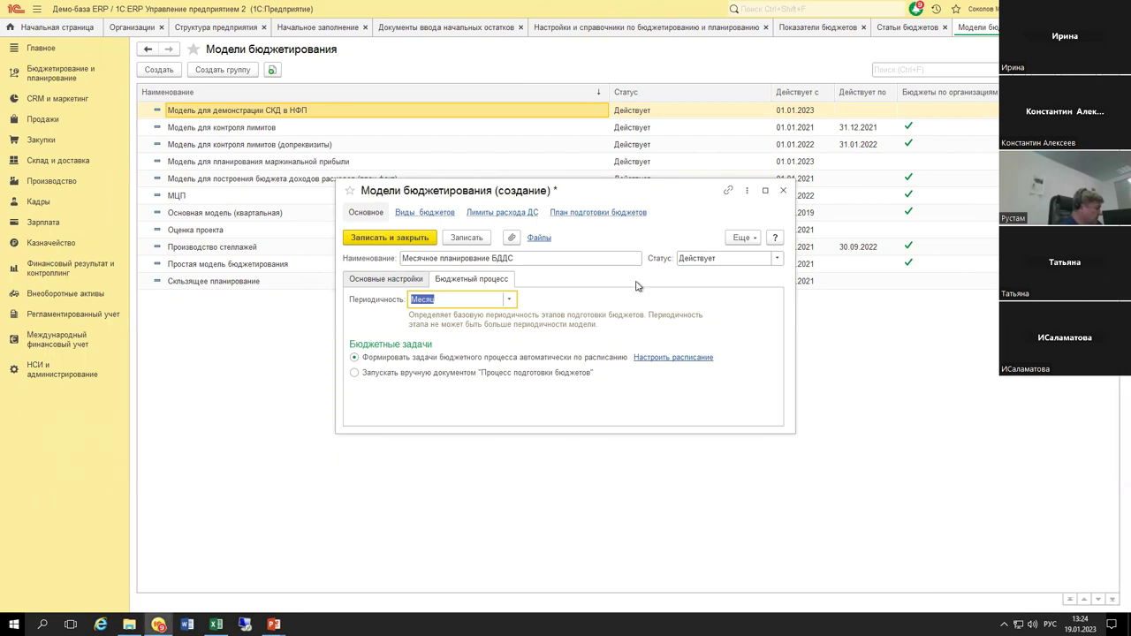
{"action": "left_click", "coordinate": [377, 281]}
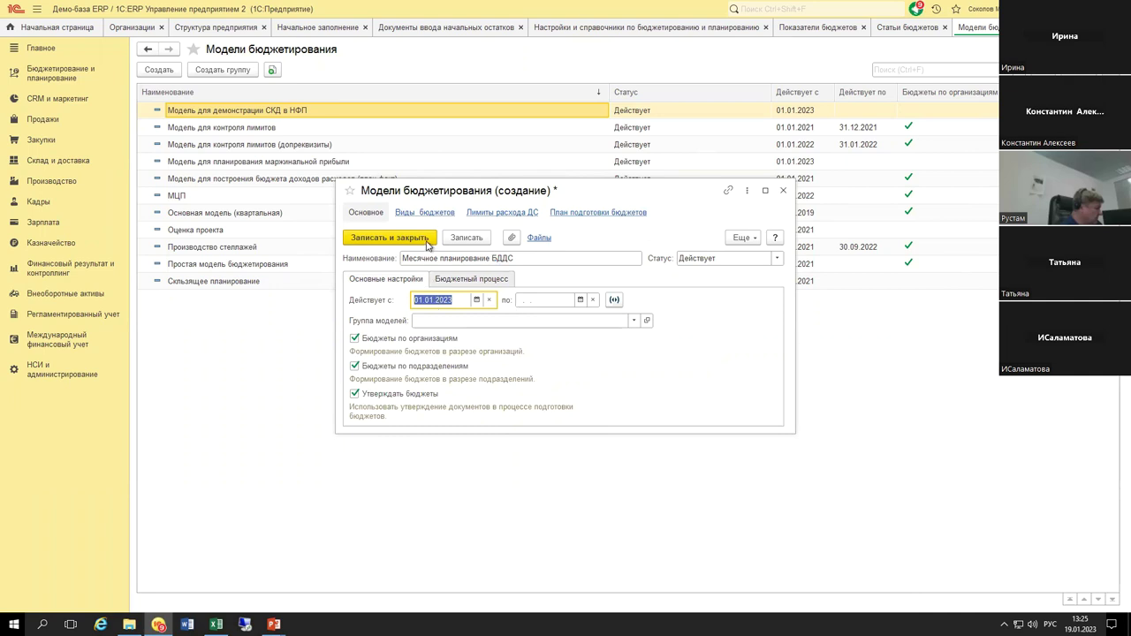
{"action": "left_click", "coordinate": [389, 240]}
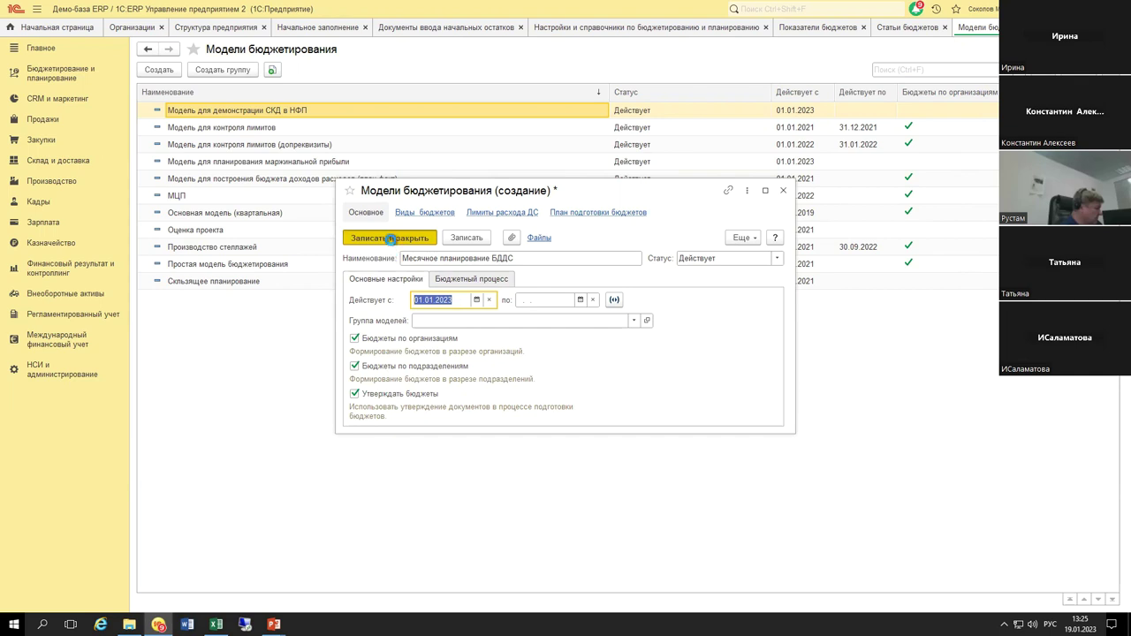
Step: Rename the saved budgeting model as "_Месячное планирование БДДС"
{"action": "double_click", "coordinate": [227, 113]}
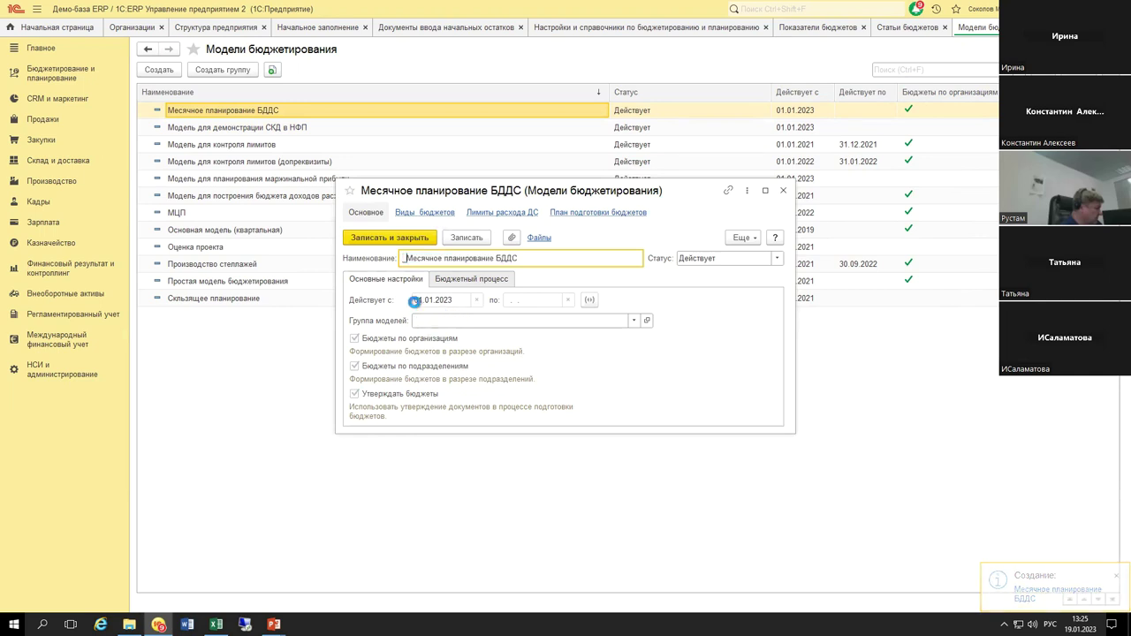
{"action": "type", "text": "_"}
{"action": "key", "text": "ctrl+Return"}
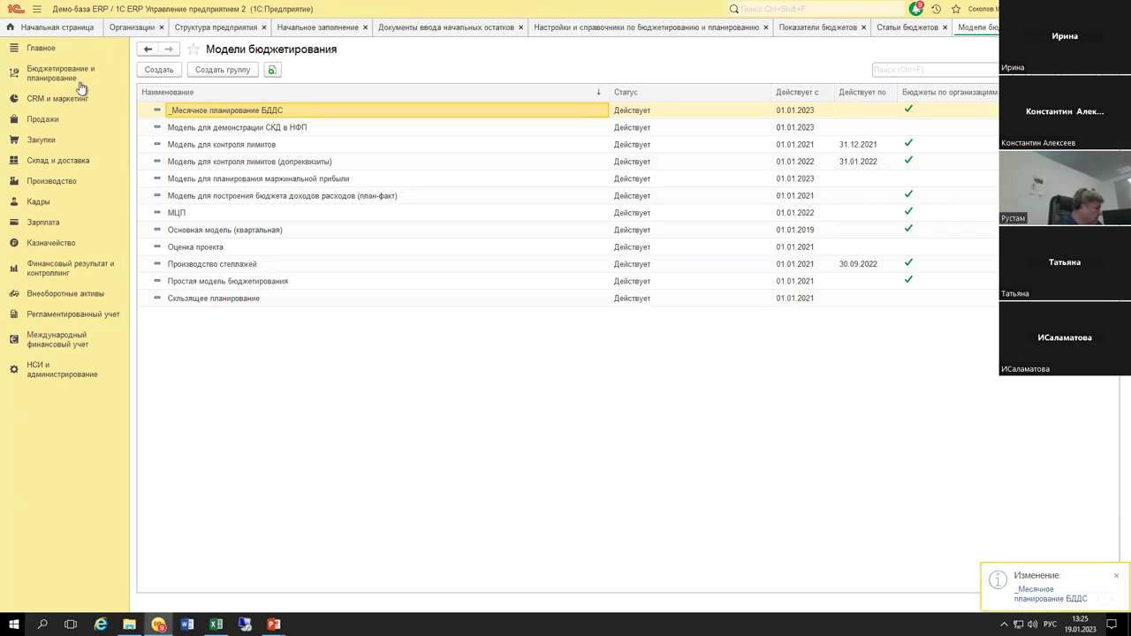
Step: Create a budgeting scenario named "_Месячный план БДДС" with the currency RUB
{"action": "left_click", "coordinate": [72, 82]}
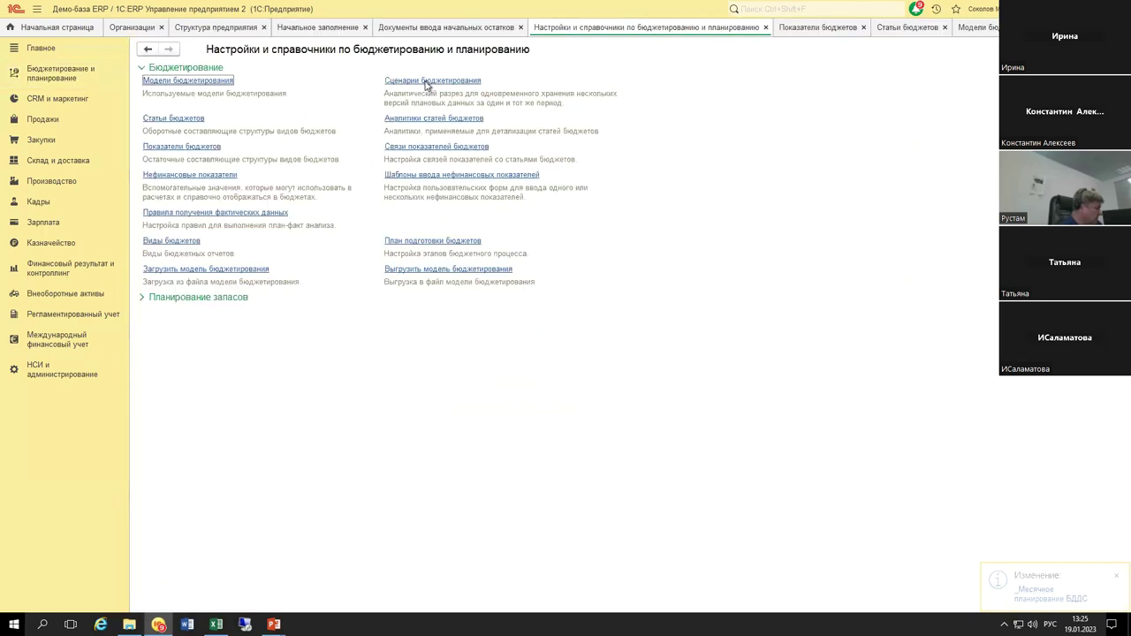
{"action": "left_click", "coordinate": [426, 84]}
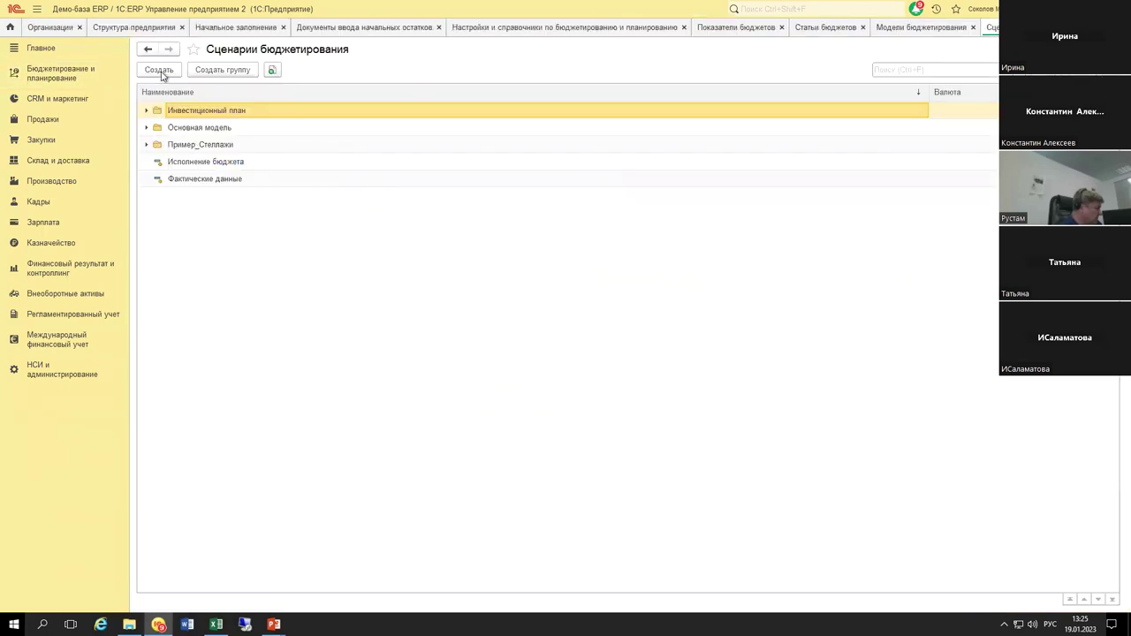
{"action": "left_click", "coordinate": [157, 70]}
{"action": "type", "text": "Месячный "}
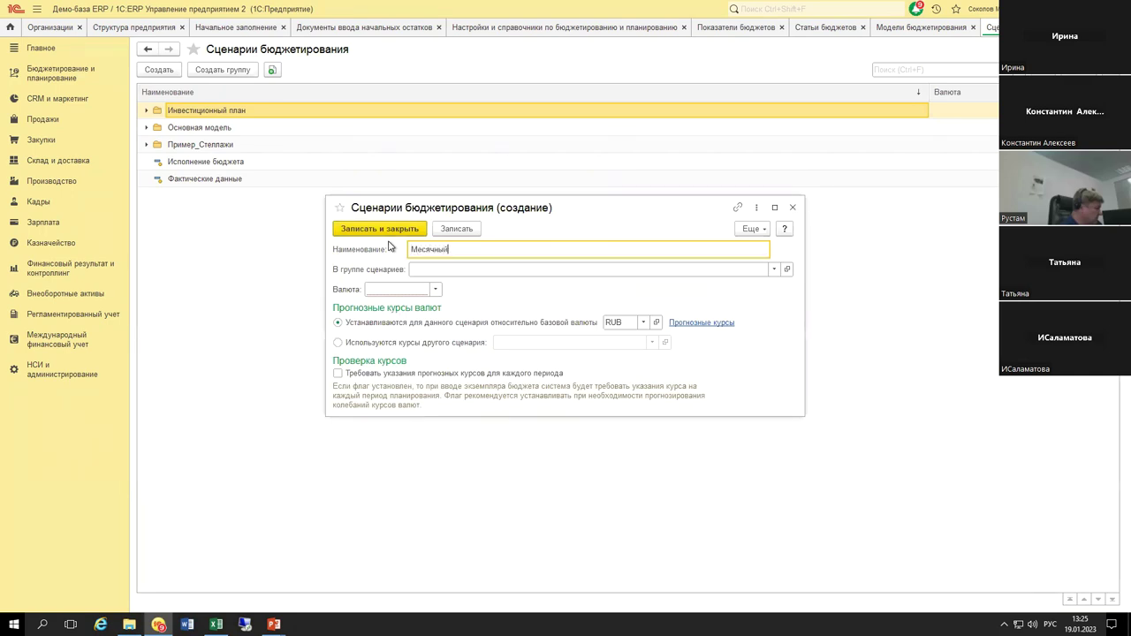
{"action": "type", "text": "план БДДС"}
{"action": "type", "text": "_"}
{"action": "left_click", "coordinate": [435, 289]}
{"action": "left_click", "coordinate": [411, 324]}
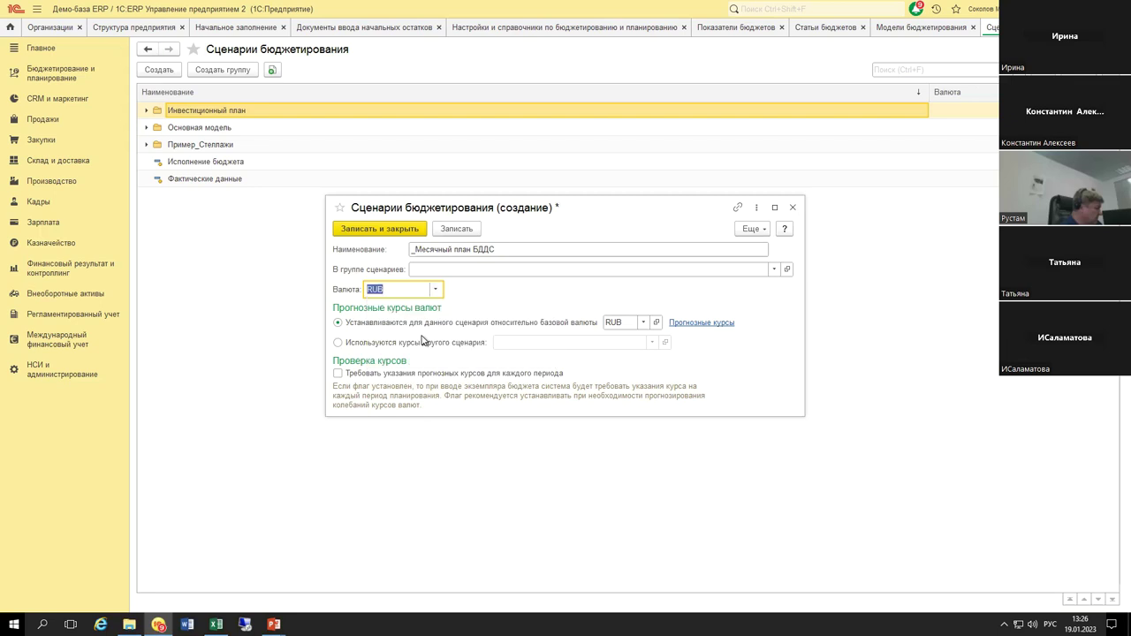
Step: Save the new scenario and open its forecast exchange rates (Прогнозные курсы)
{"action": "left_click", "coordinate": [714, 323]}
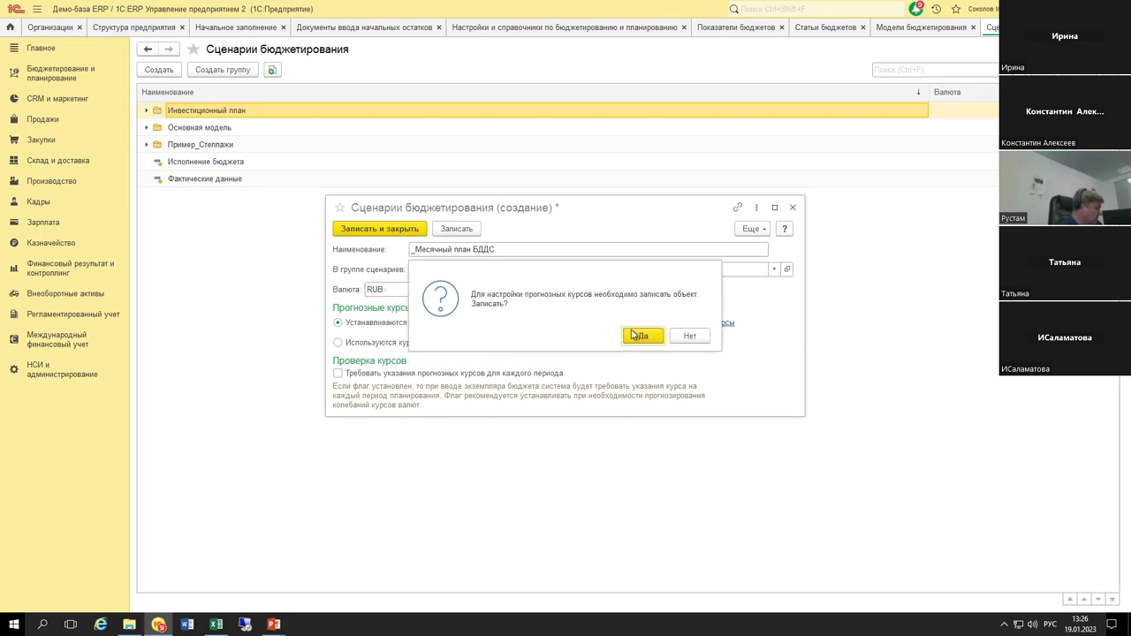
{"action": "left_click", "coordinate": [688, 338]}
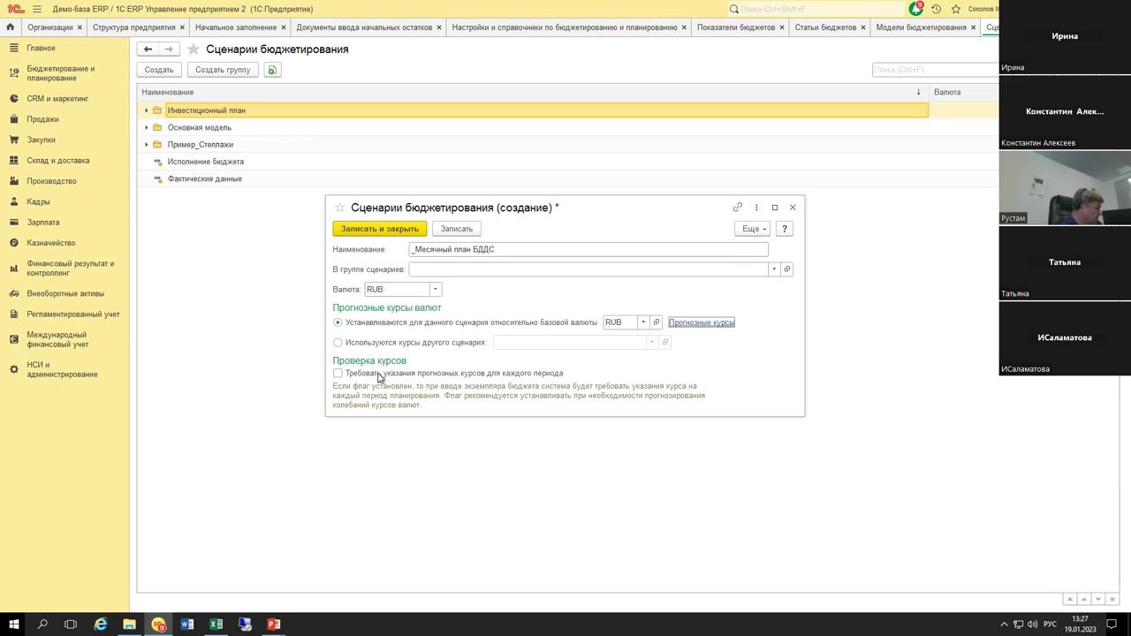
{"action": "left_click", "coordinate": [707, 323]}
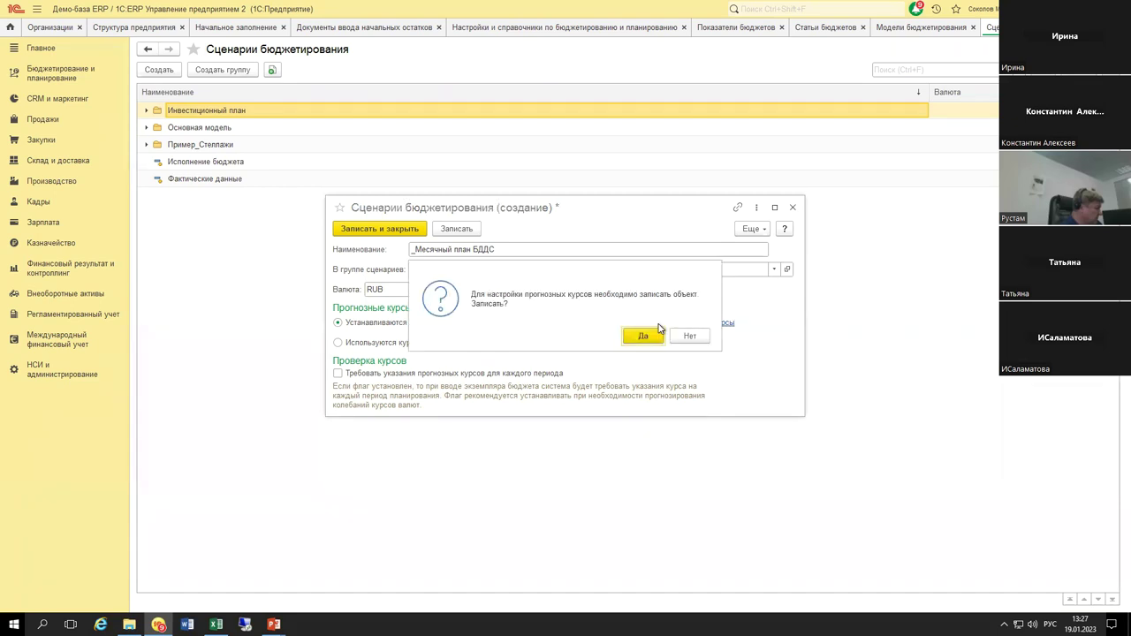
{"action": "left_click", "coordinate": [644, 337]}
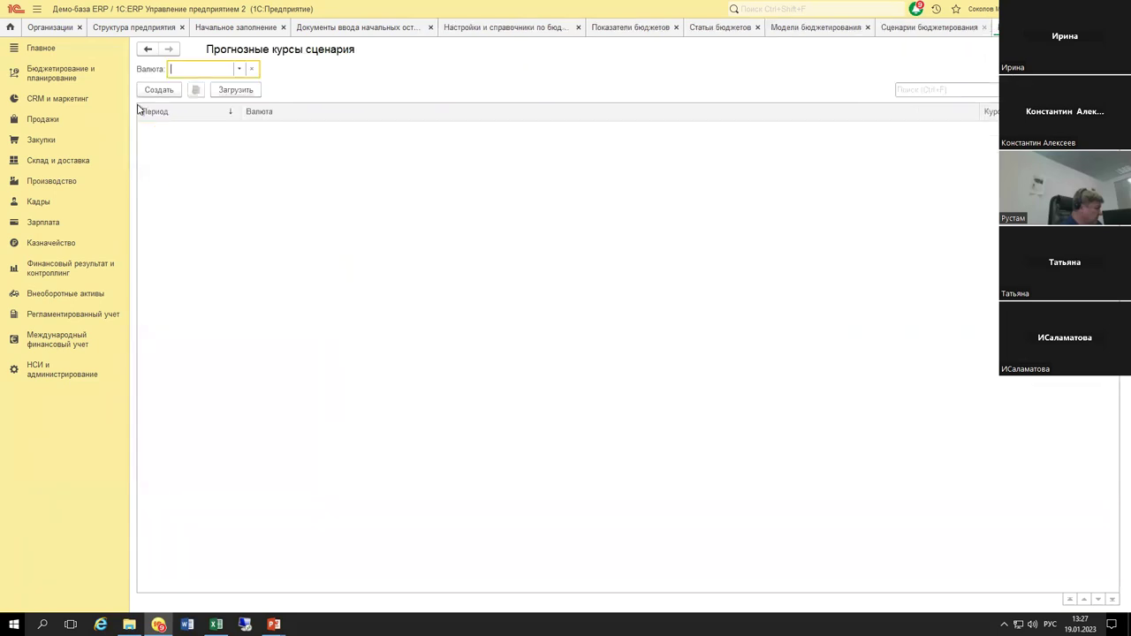
Step: Add a USD forecast rate of 50 per 1 dated 31.12.2022, and save the scenario
{"action": "left_click", "coordinate": [238, 69]}
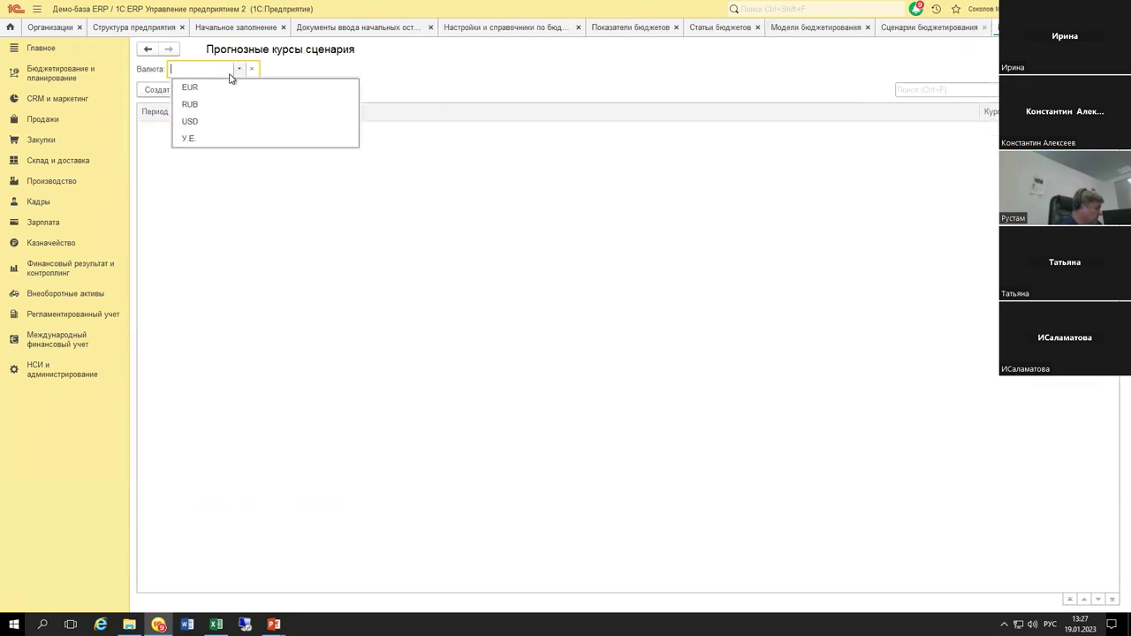
{"action": "left_click", "coordinate": [192, 121]}
{"action": "left_click", "coordinate": [159, 89]}
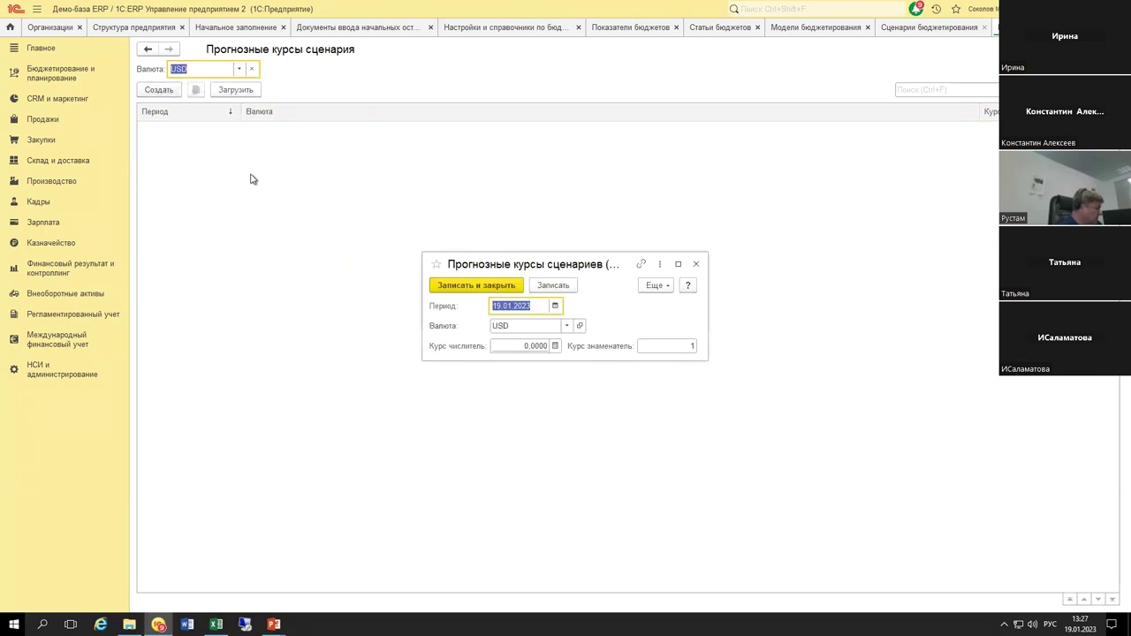
{"action": "type", "text": "31122022"}
{"action": "key", "text": "Tab"}
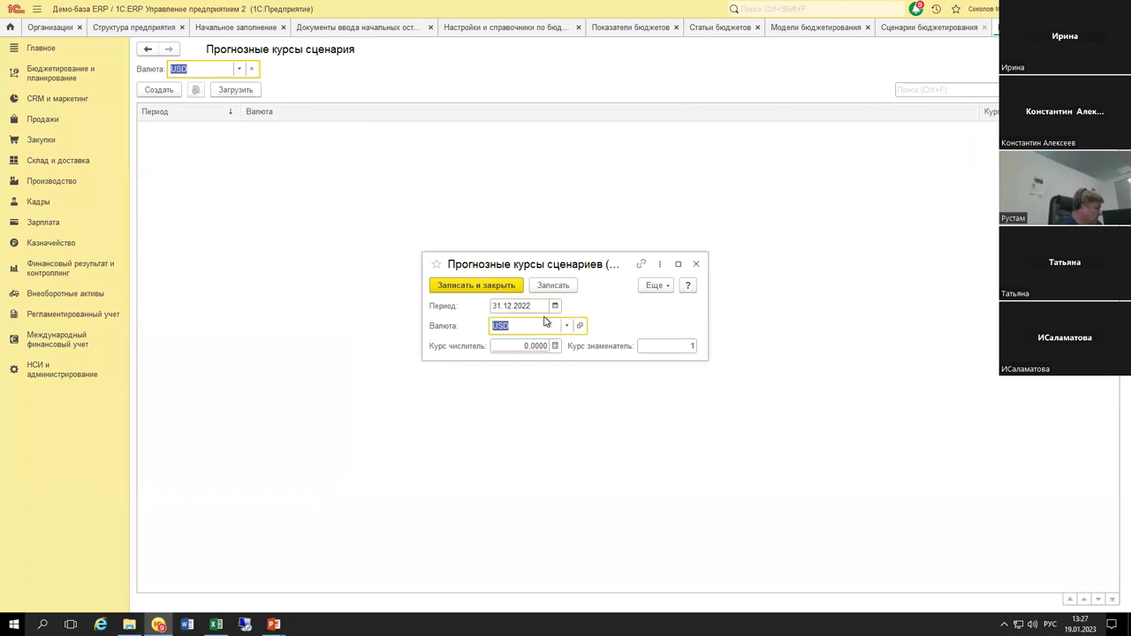
{"action": "key", "text": "Tab"}
{"action": "type", "text": "50"}
{"action": "key", "text": "Tab"}
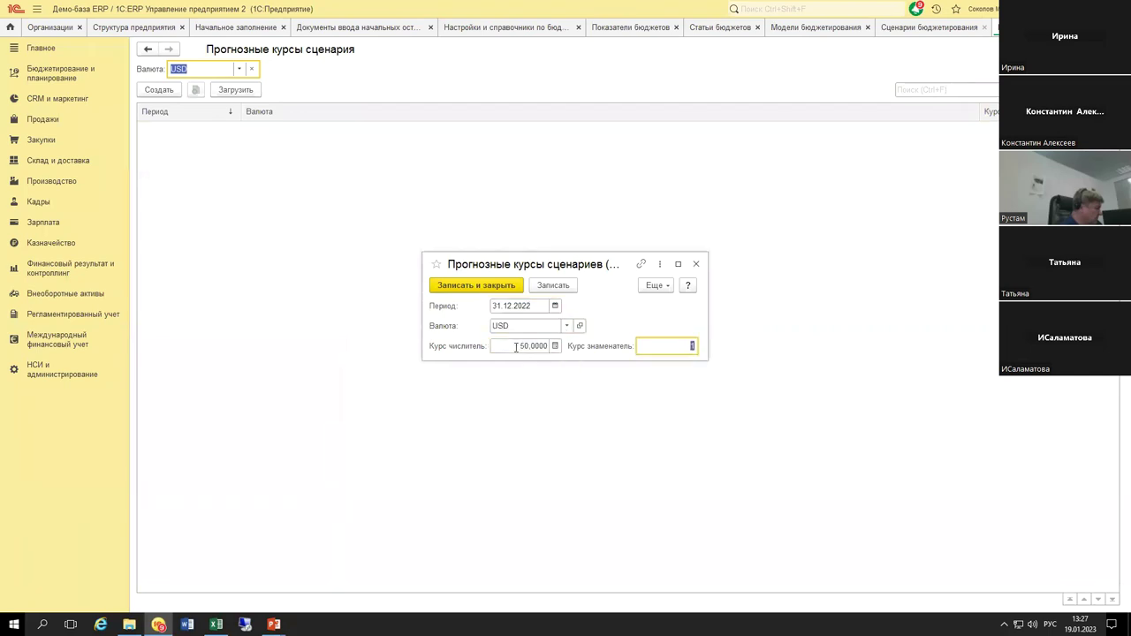
{"action": "left_click", "coordinate": [496, 286]}
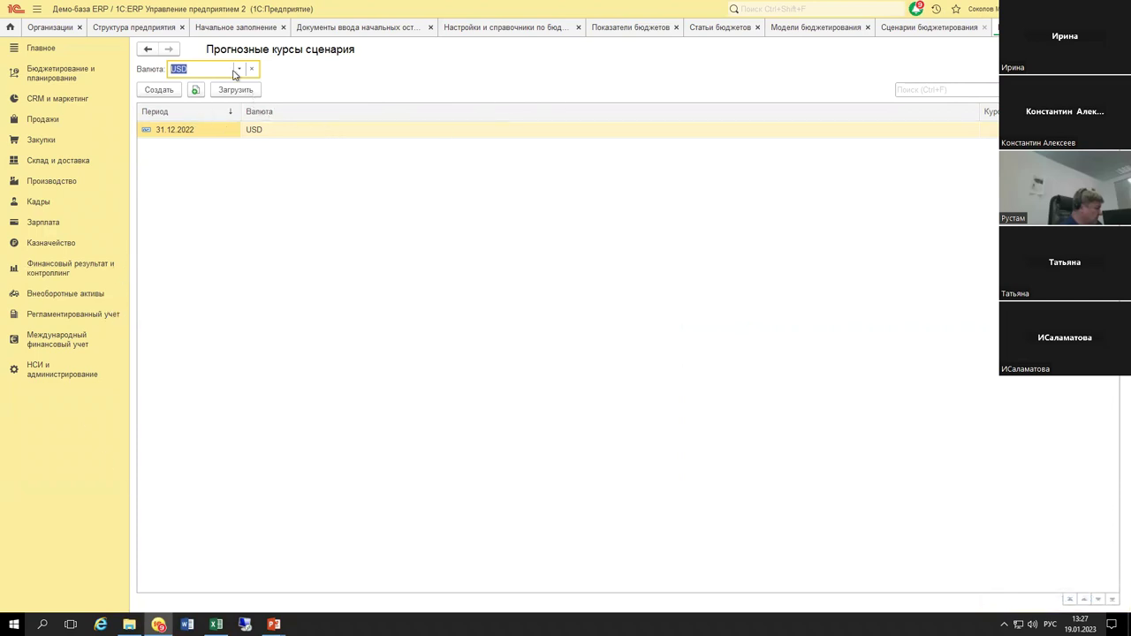
{"action": "key", "text": "Escape"}
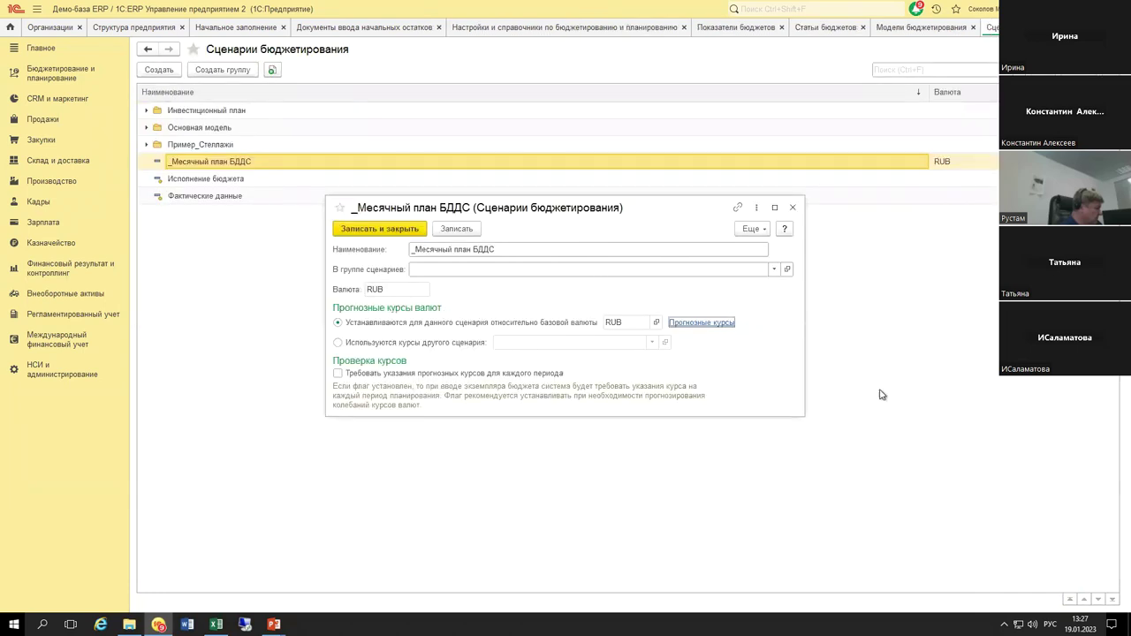
{"action": "left_click", "coordinate": [357, 230]}
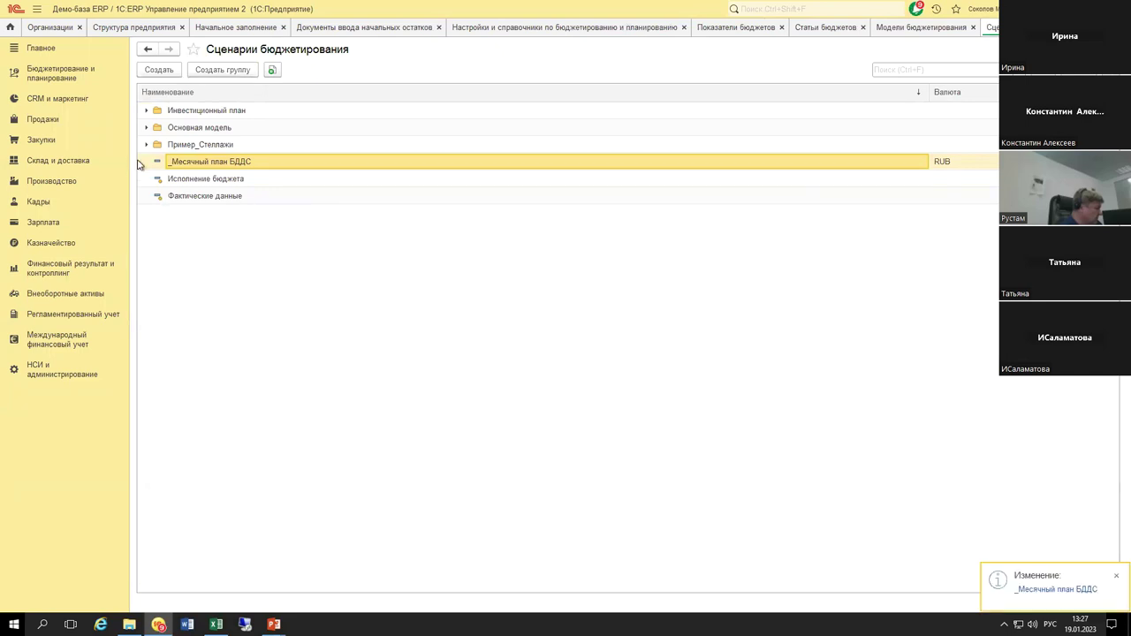
Step: Open the budget items (Статьи бюджетов) and examine the analytics of "Поступления от реализации товаров, работ услуг"
{"action": "left_click", "coordinate": [65, 82]}
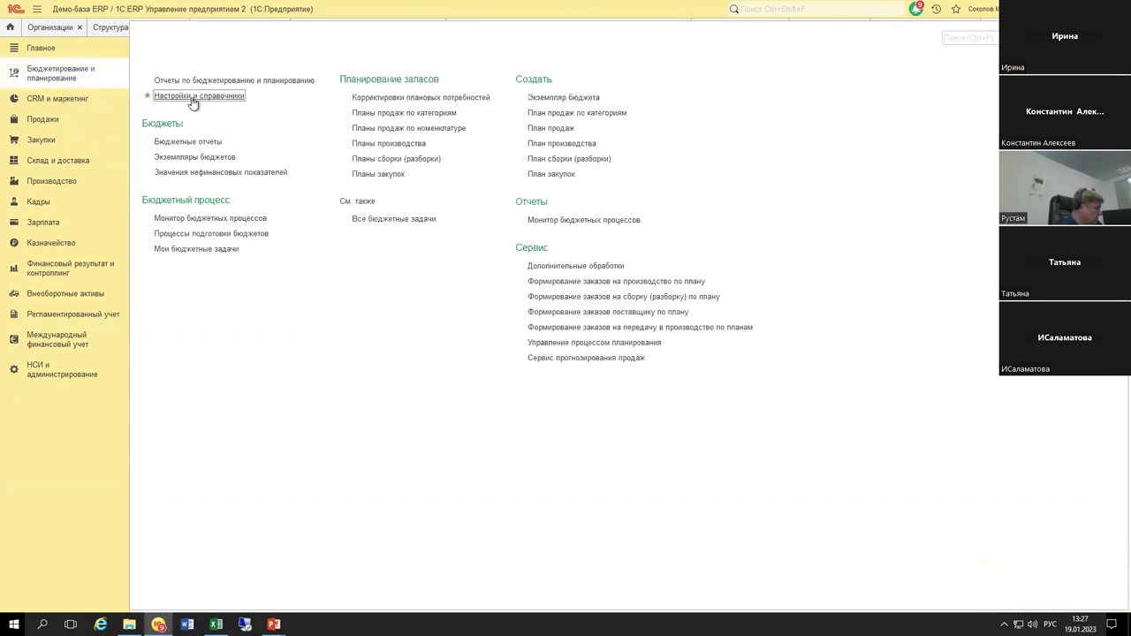
{"action": "left_click", "coordinate": [192, 97]}
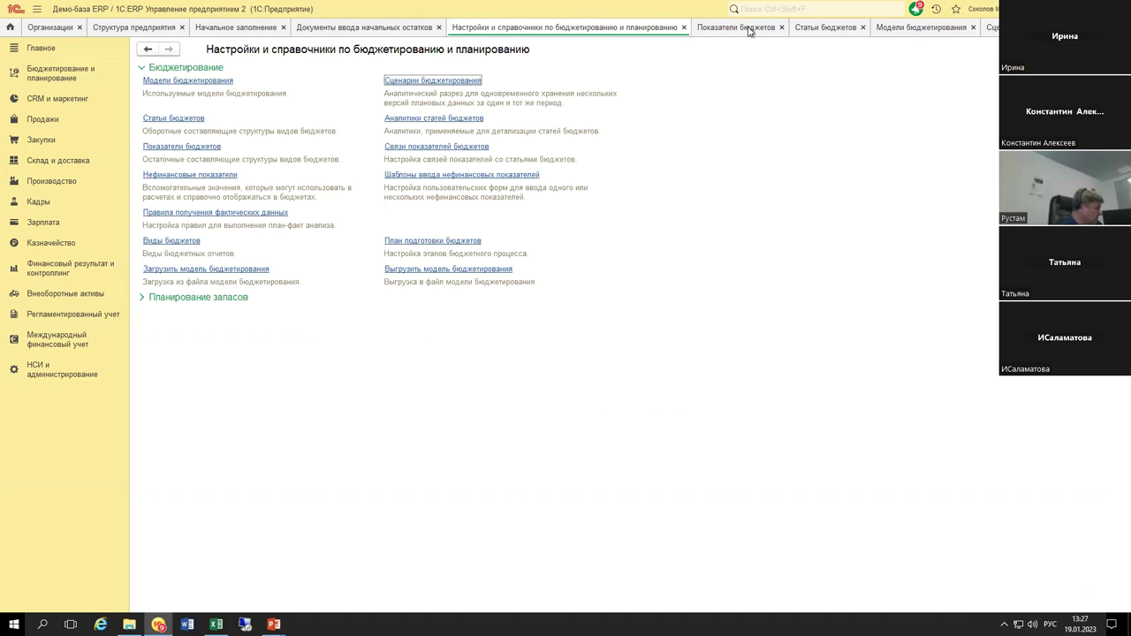
{"action": "left_click", "coordinate": [256, 132]}
{"action": "left_click", "coordinate": [255, 148]}
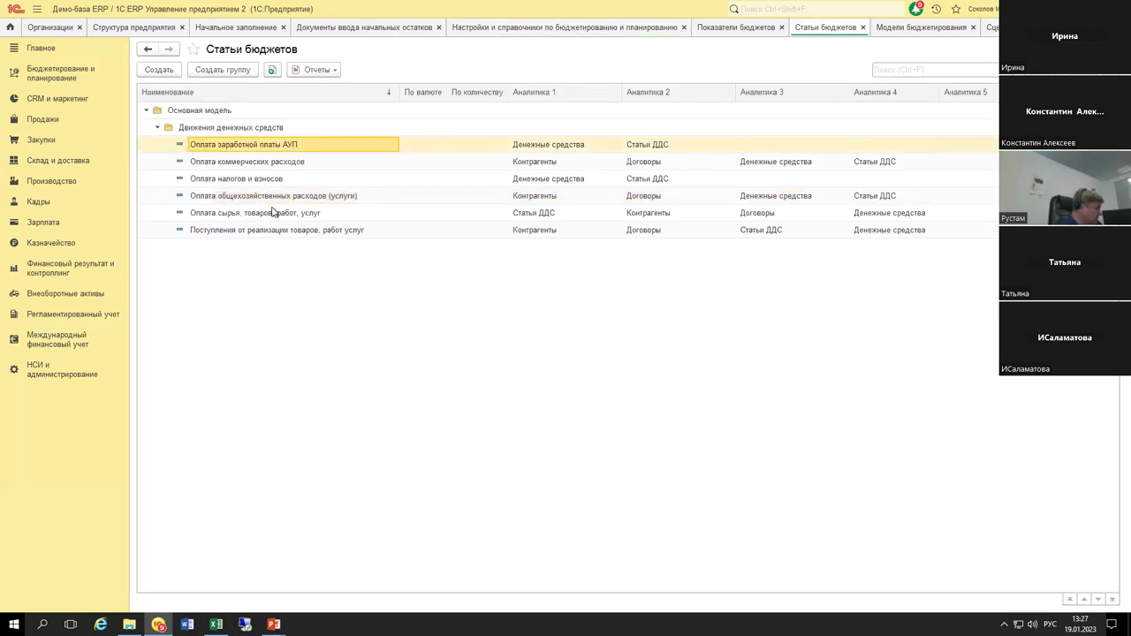
{"action": "left_click", "coordinate": [274, 231], "text": "shift"}
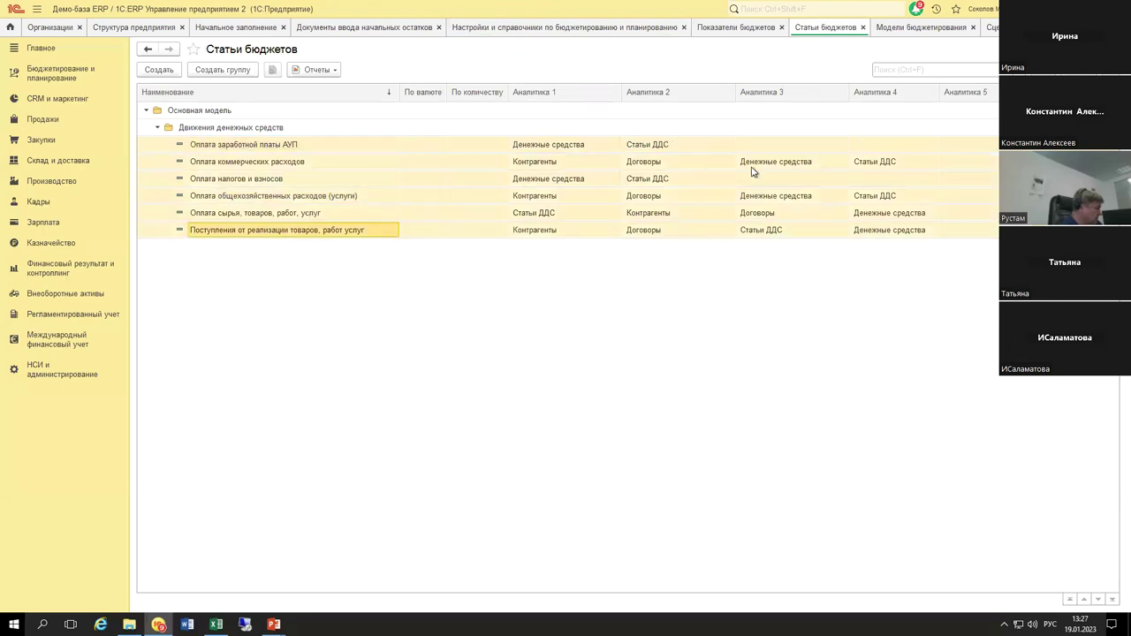
{"action": "left_click", "coordinate": [358, 215]}
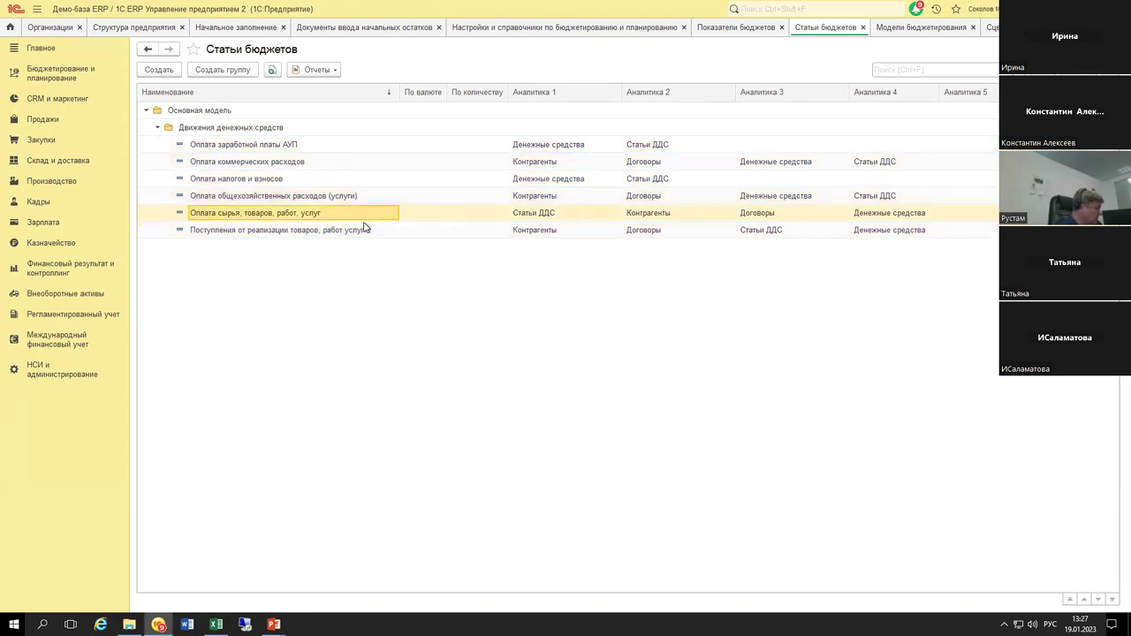
{"action": "left_click", "coordinate": [360, 231]}
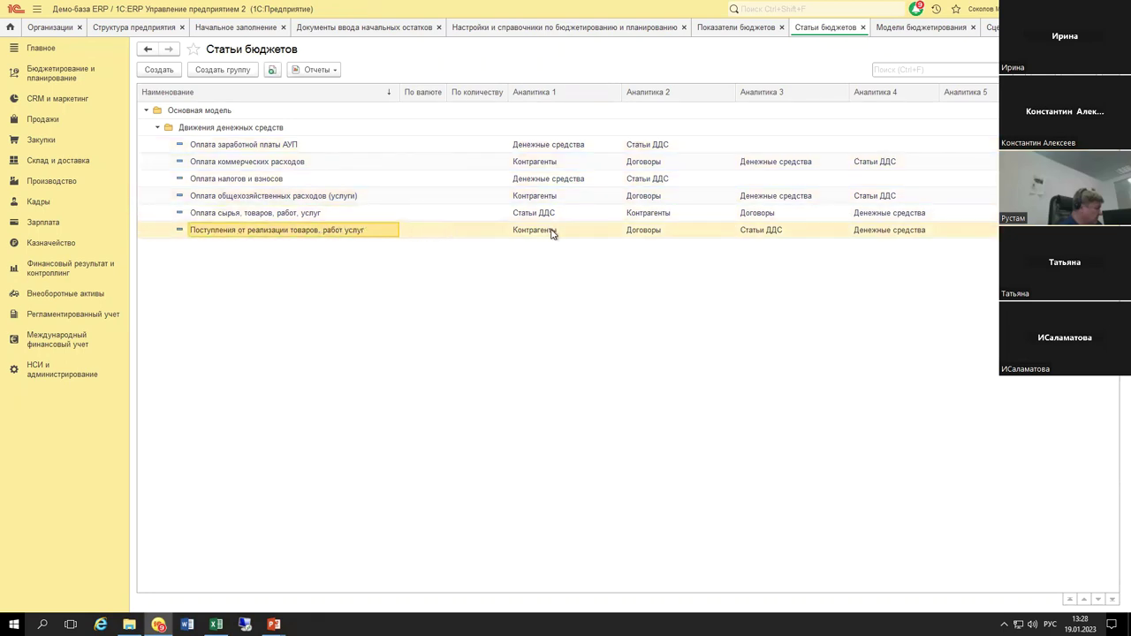
{"action": "key", "text": "Right"}
{"action": "key", "text": "Right"}
{"action": "key", "text": "Right"}
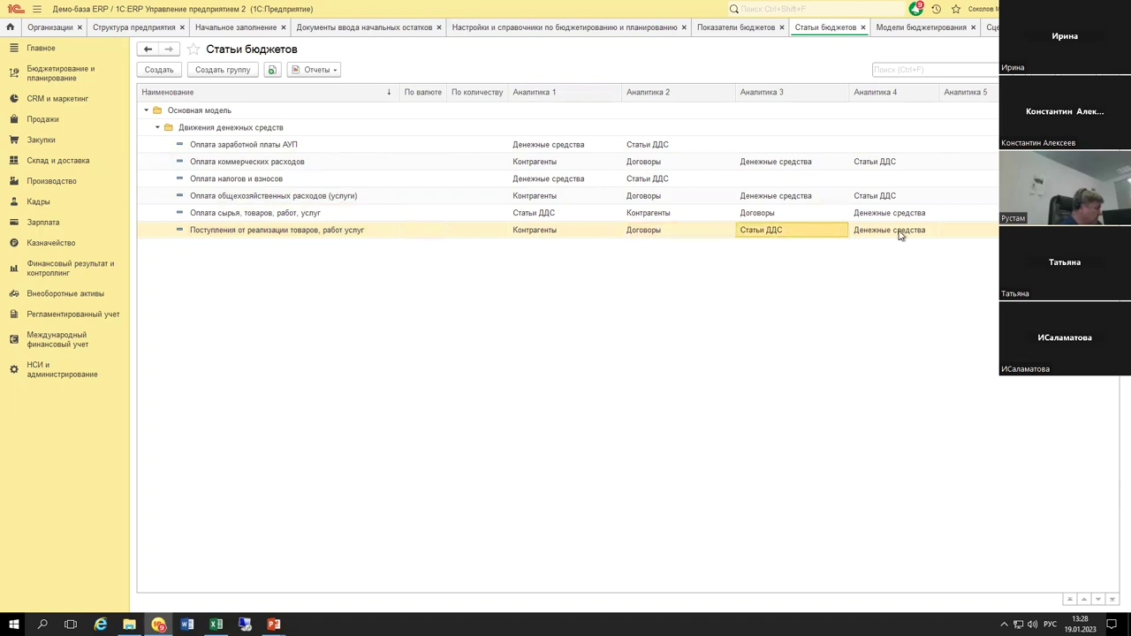
{"action": "key", "text": "Right"}
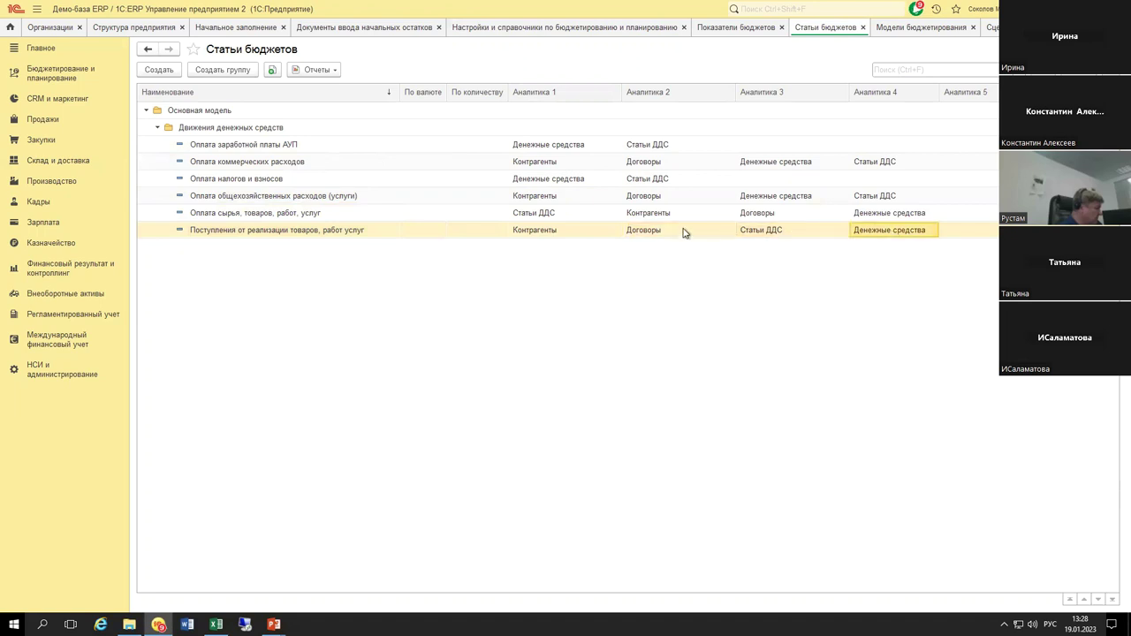
Step: Review the analytics assigned to the payment items, from raw materials and general expenses to taxes and АУП payroll
{"action": "left_click", "coordinate": [407, 219]}
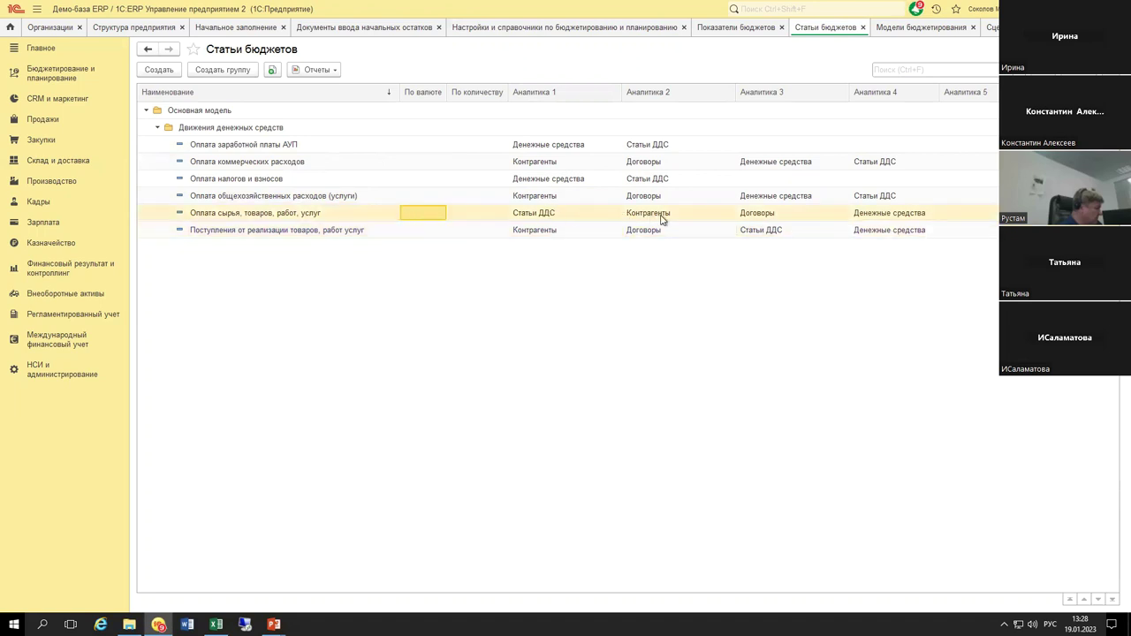
{"action": "left_click", "coordinate": [798, 216]}
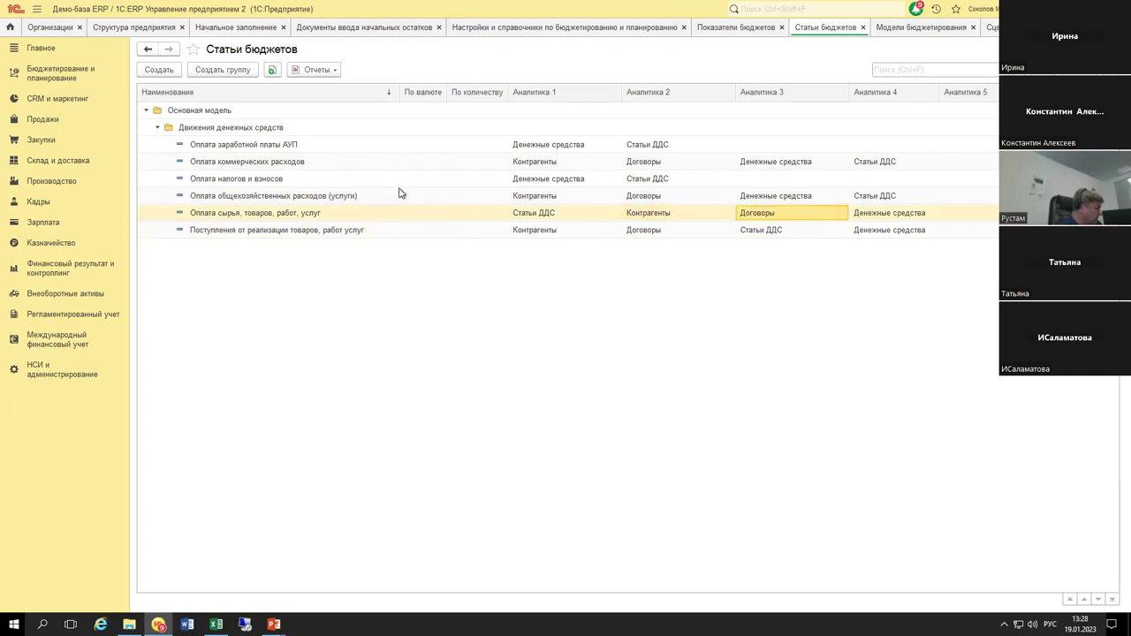
{"action": "left_click", "coordinate": [579, 195]}
{"action": "left_click", "coordinate": [664, 196]}
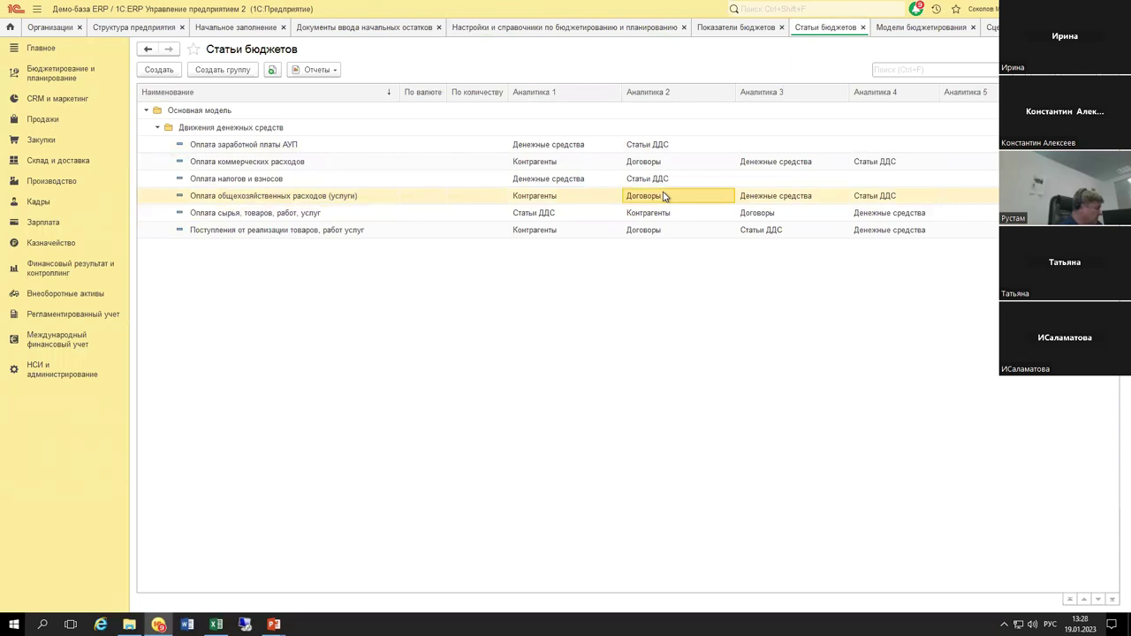
{"action": "left_click", "coordinate": [553, 182]}
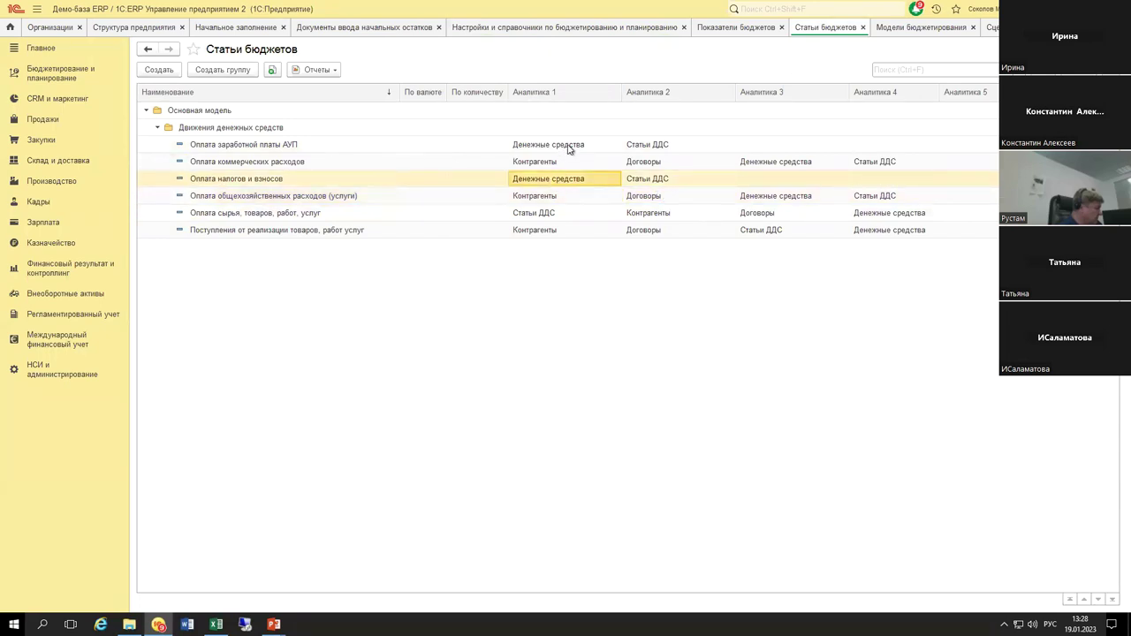
{"action": "left_click", "coordinate": [568, 147]}
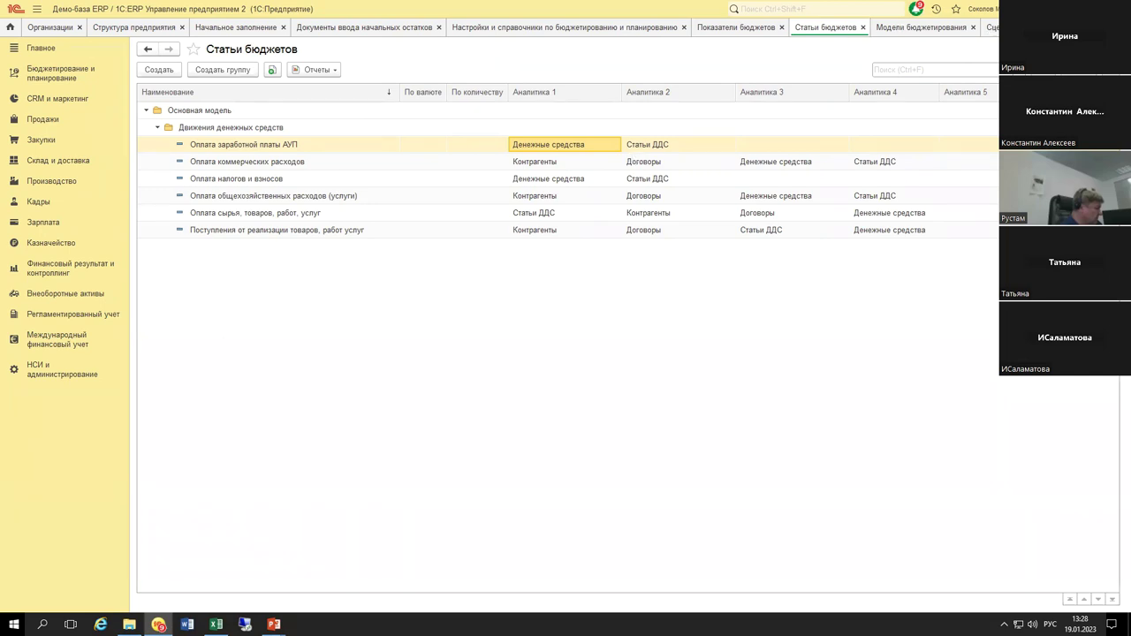
Step: Open the list of budget types (Виды бюджетов) from the budgeting settings and reference lists
{"action": "left_click", "coordinate": [991, 26]}
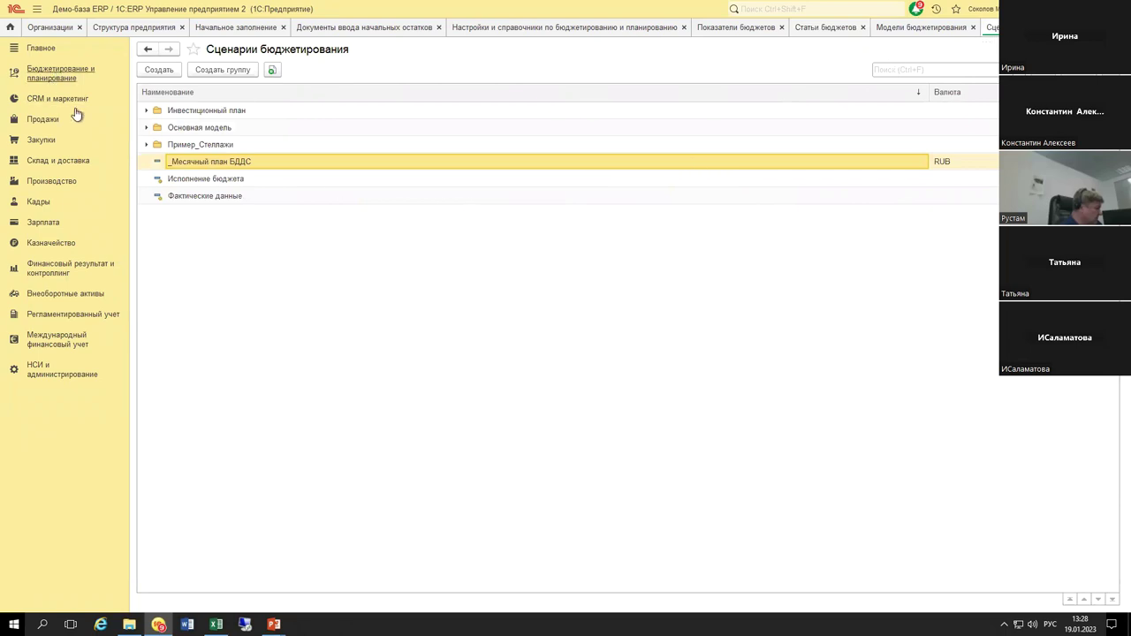
{"action": "left_click", "coordinate": [75, 78]}
{"action": "left_click", "coordinate": [203, 104]}
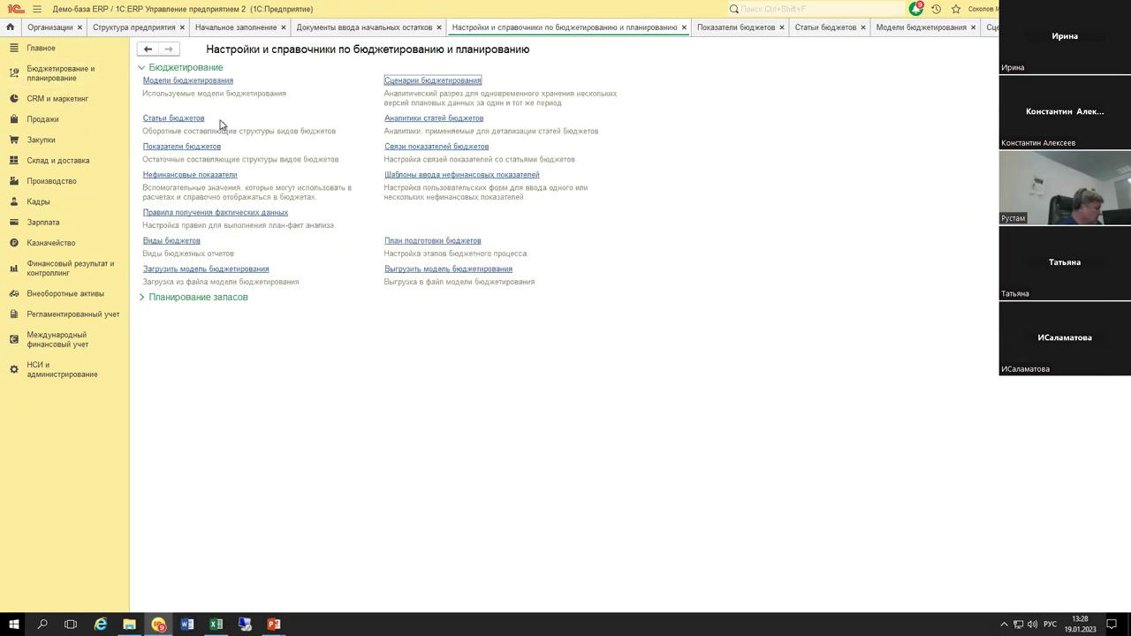
{"action": "left_click", "coordinate": [120, 81]}
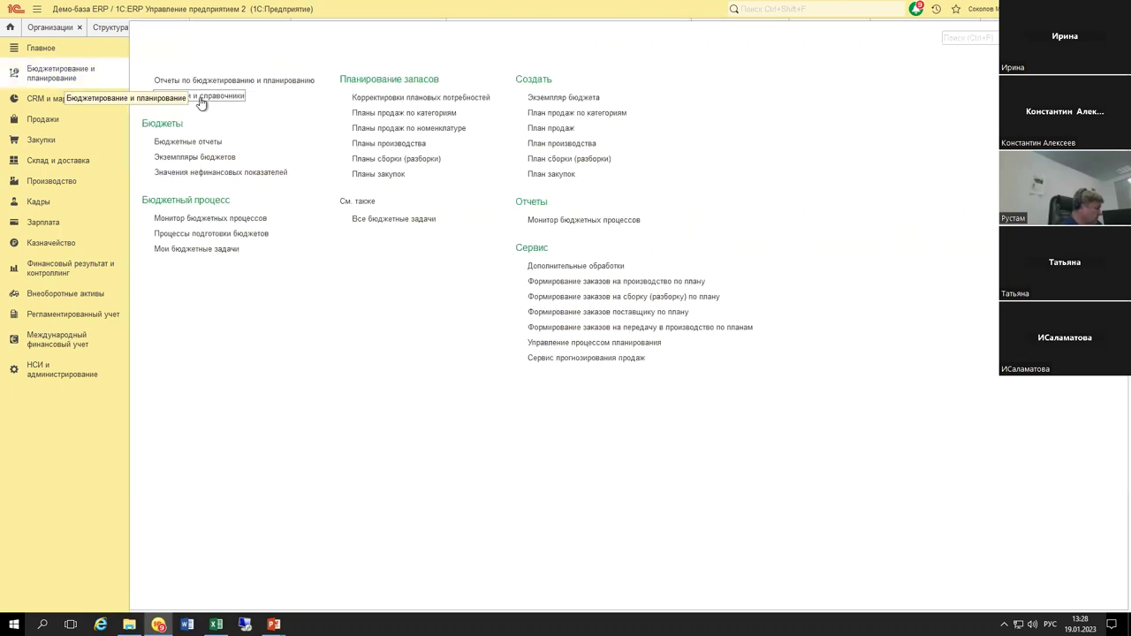
{"action": "left_click", "coordinate": [202, 102]}
{"action": "left_click", "coordinate": [183, 241]}
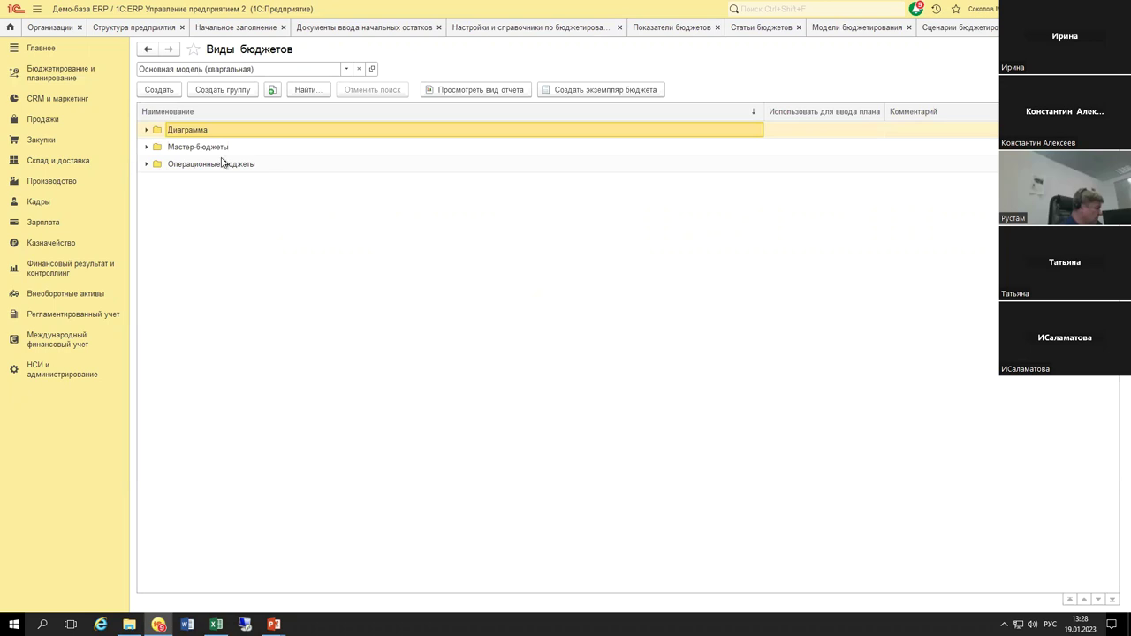
Step: Filter the budget types by the budgeting model "_Месячное планирование БДДС"
{"action": "left_click", "coordinate": [223, 90]}
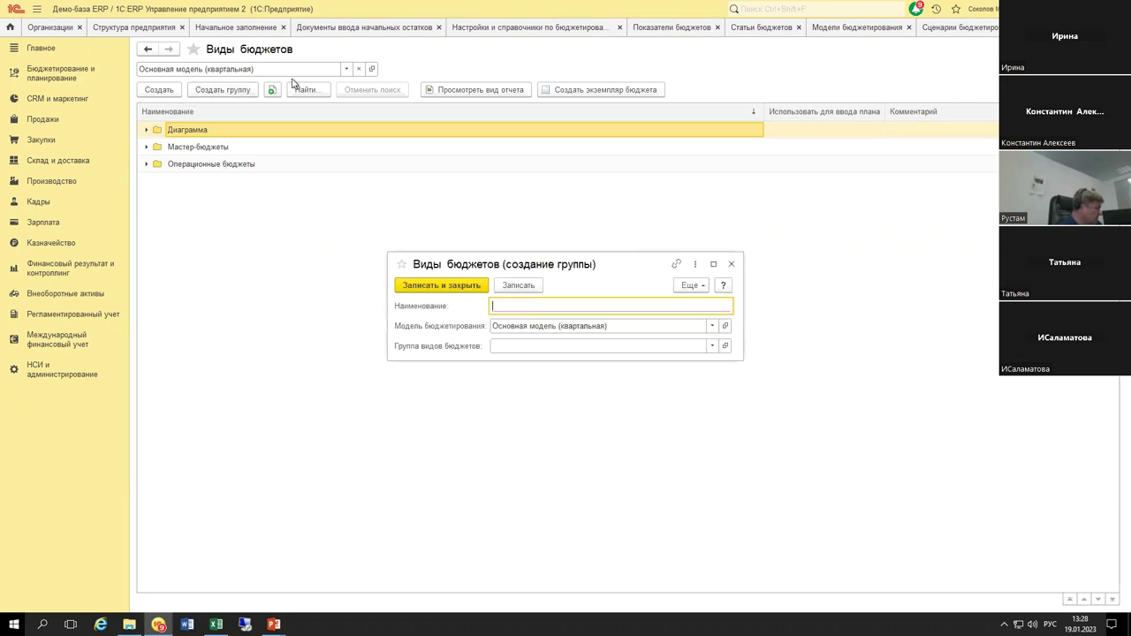
{"action": "key", "text": "Escape"}
{"action": "left_click", "coordinate": [347, 69]}
{"action": "left_click", "coordinate": [181, 113]}
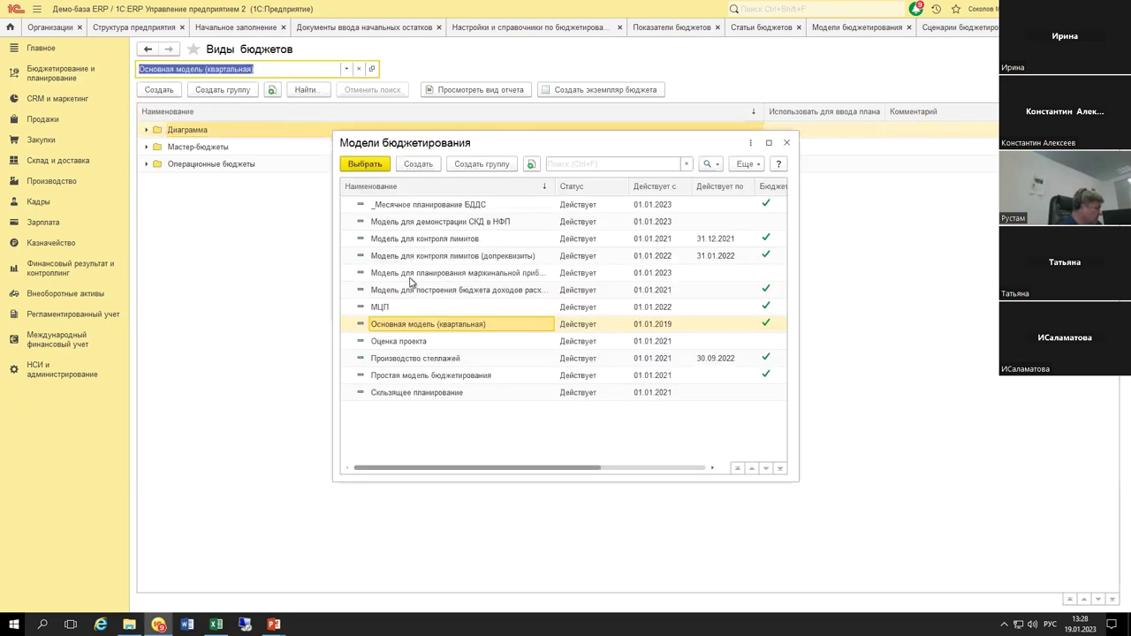
{"action": "double_click", "coordinate": [433, 205]}
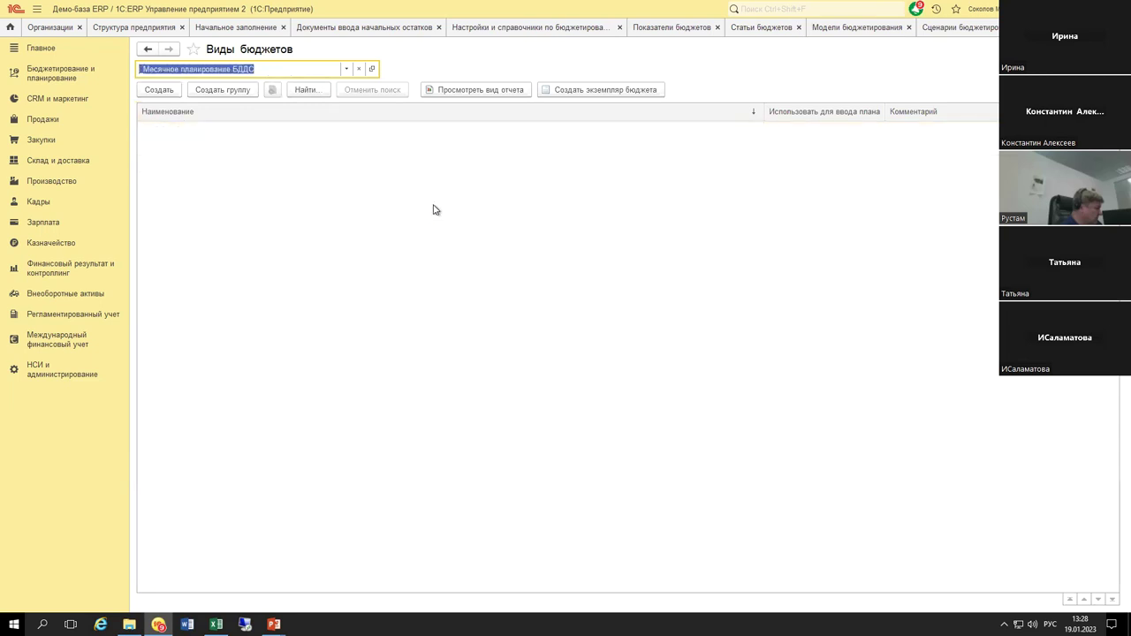
Step: Start a new budget type in this model and name it "Бюджет поступлений ДС"
{"action": "left_click", "coordinate": [172, 89]}
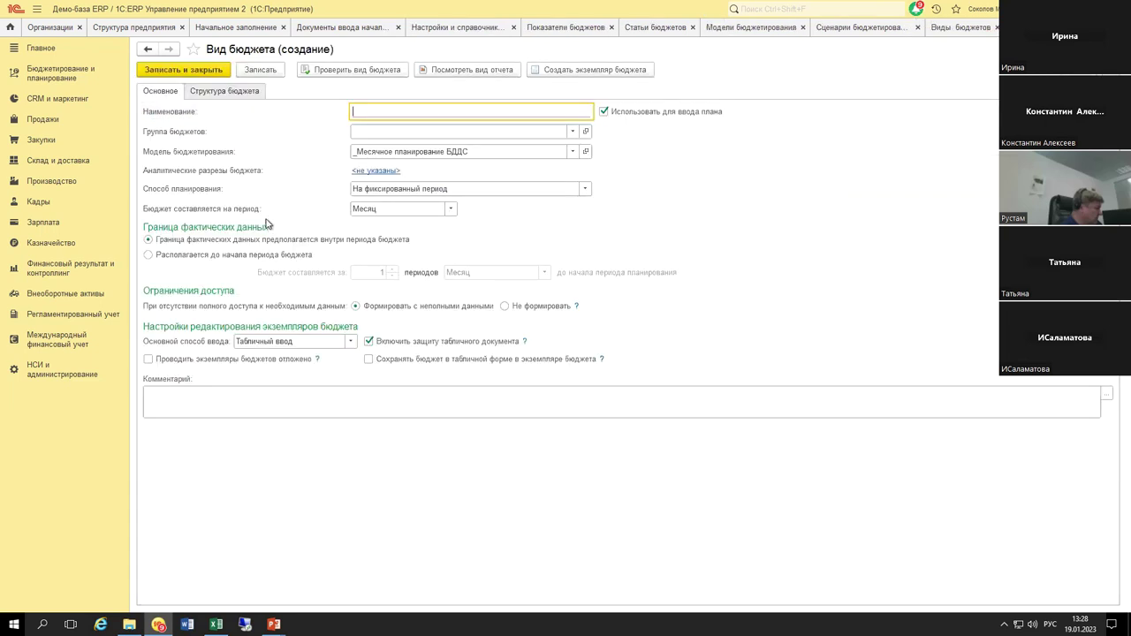
{"action": "key", "text": "Escape"}
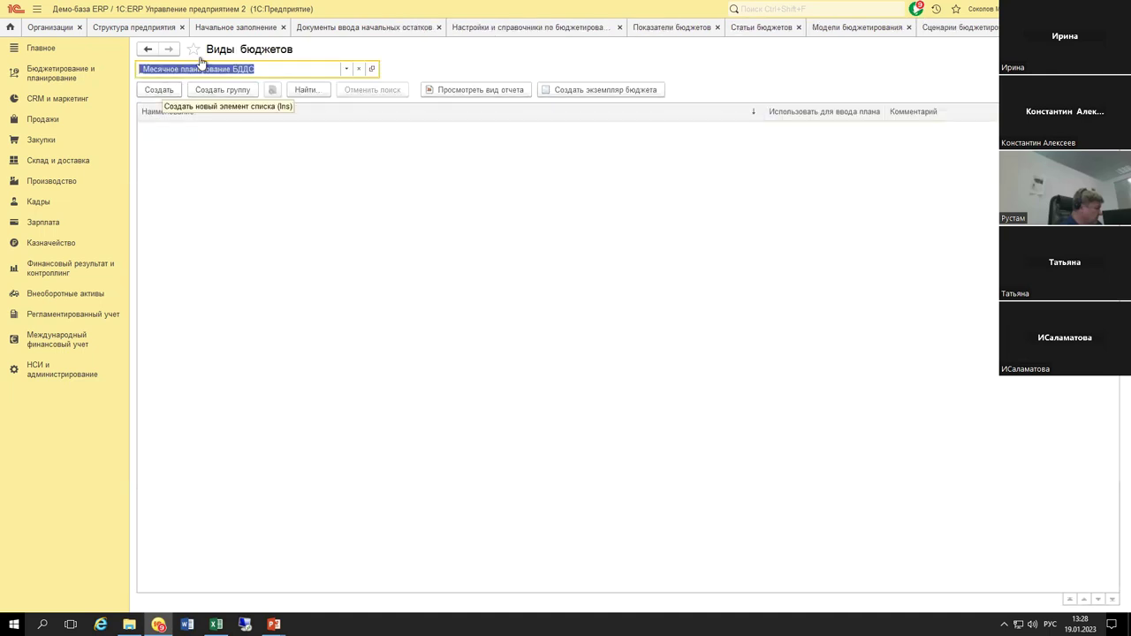
{"action": "left_click", "coordinate": [165, 89]}
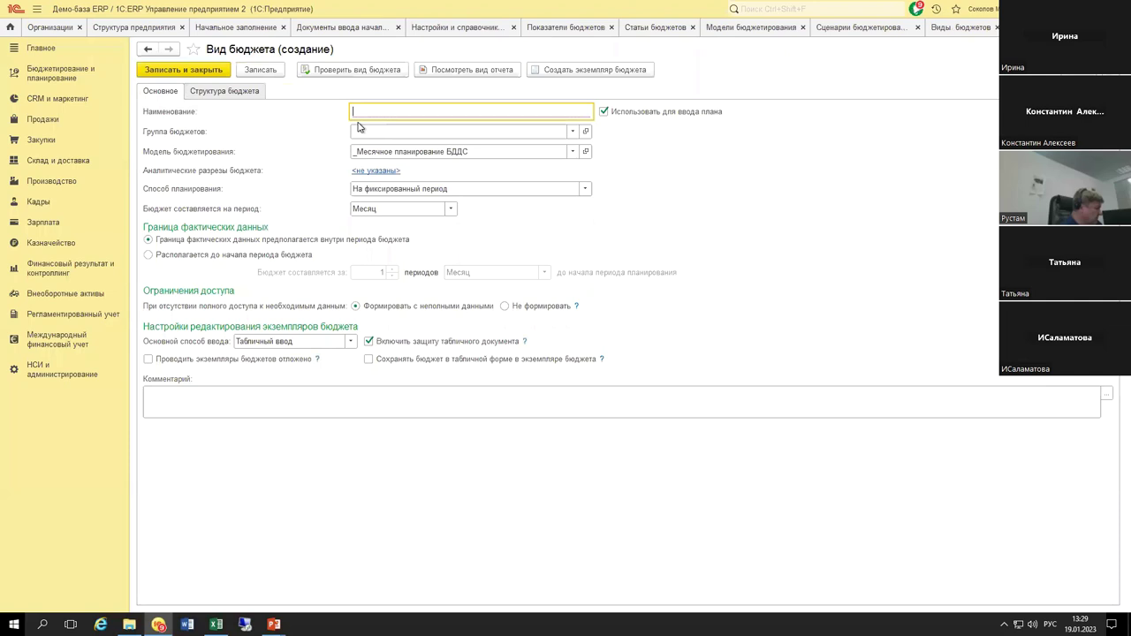
{"action": "type", "text": "Бюджет поступлений ДС"}
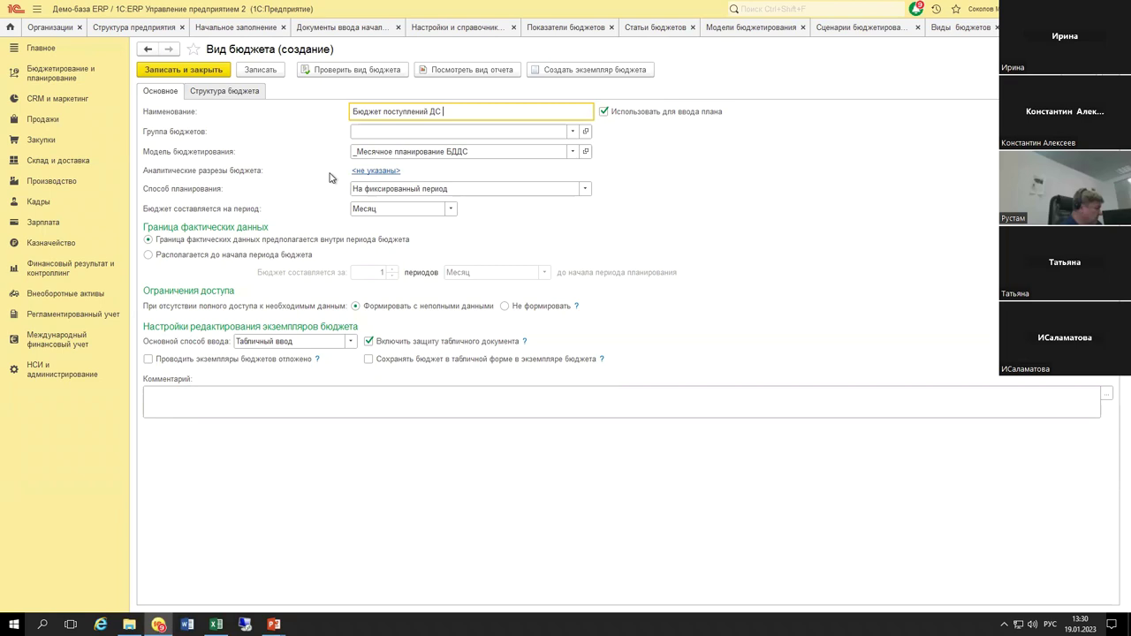
Step: Examine the analytics available as analytical sections (Аналитические разрезы) for the budget header, without assigning any
{"action": "left_click", "coordinate": [373, 172]}
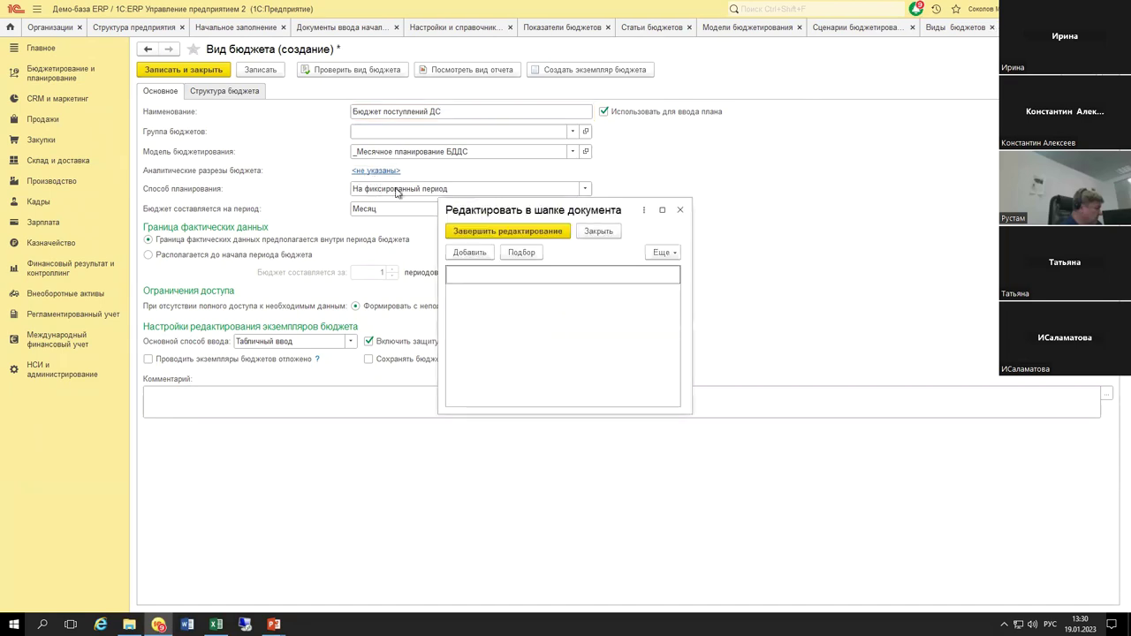
{"action": "left_click", "coordinate": [471, 253]}
{"action": "left_click", "coordinate": [509, 310]}
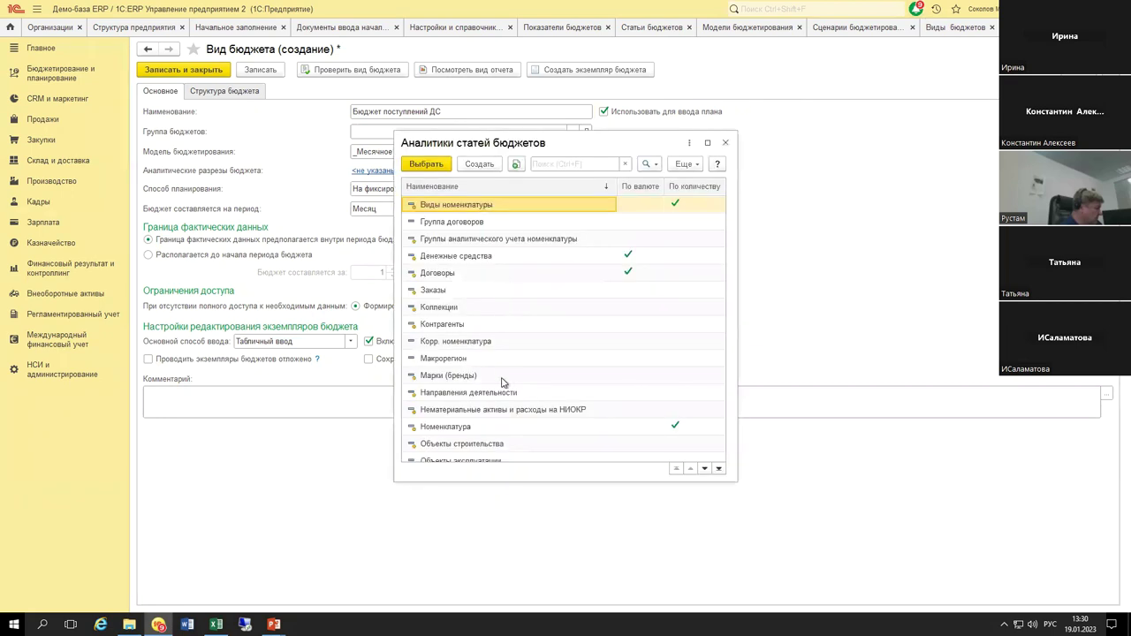
{"action": "scroll", "coordinate": [503, 364], "scroll_direction": "down", "scroll_amount": 8}
{"action": "scroll", "coordinate": [506, 364], "scroll_direction": "up", "scroll_amount": 4}
{"action": "scroll", "coordinate": [508, 363], "scroll_direction": "up", "scroll_amount": 5}
{"action": "key", "text": "Escape"}
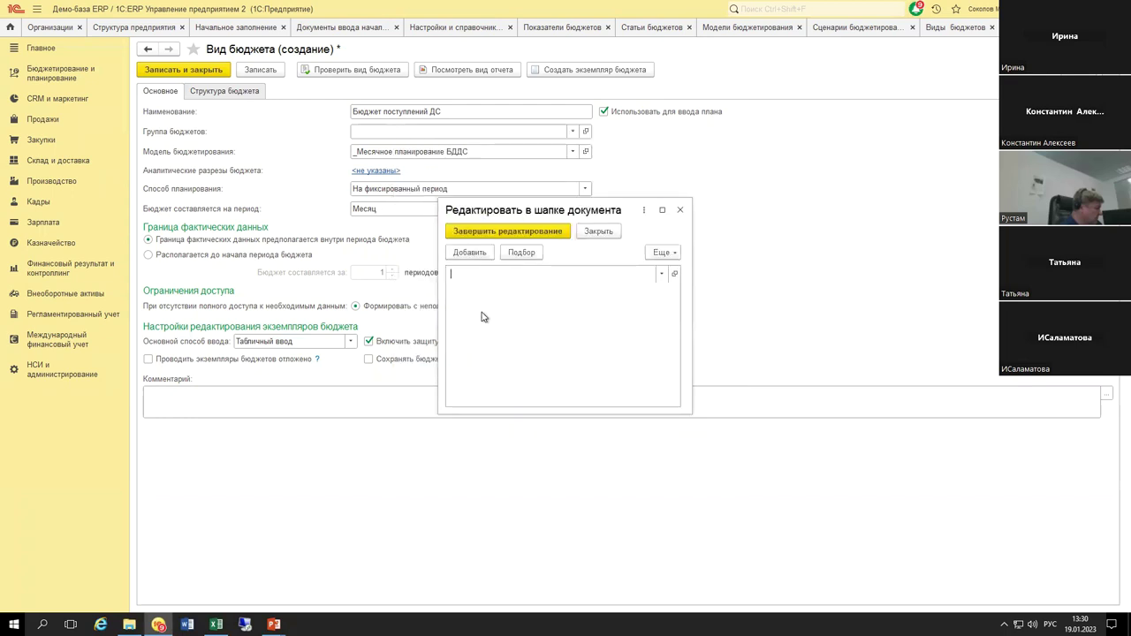
{"action": "left_click", "coordinate": [508, 311]}
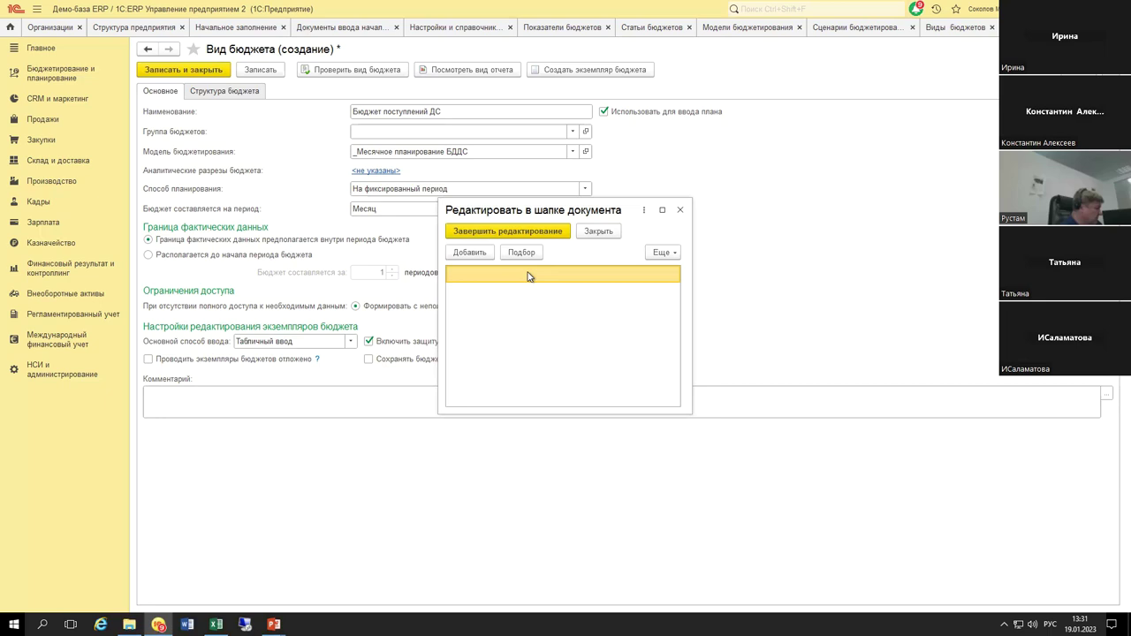
{"action": "key", "text": "Escape"}
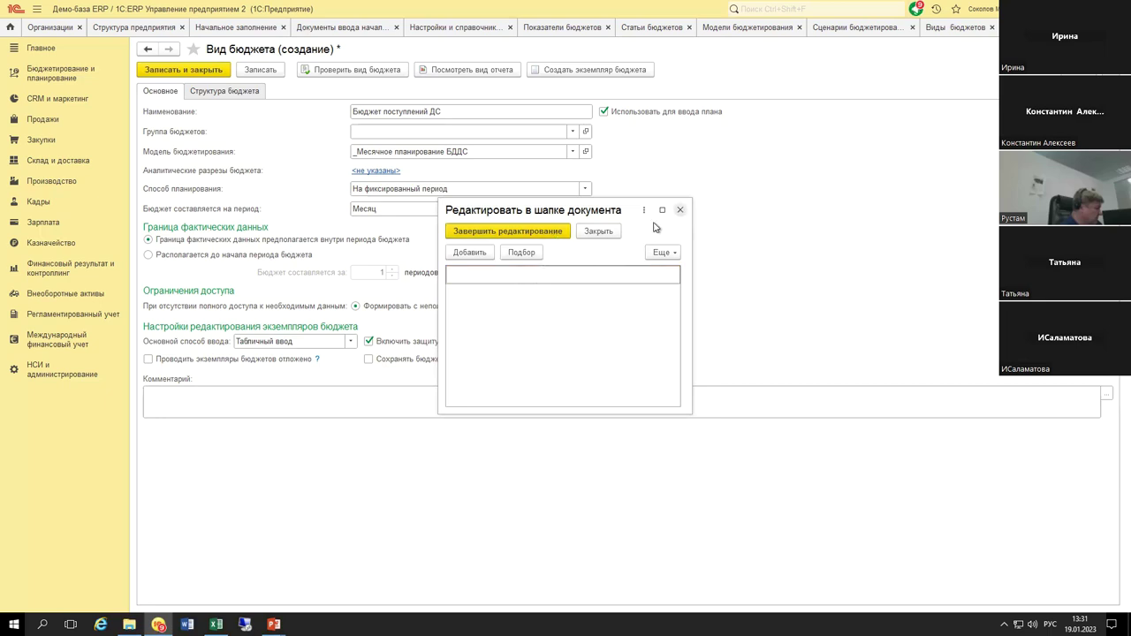
{"action": "left_click", "coordinate": [598, 231]}
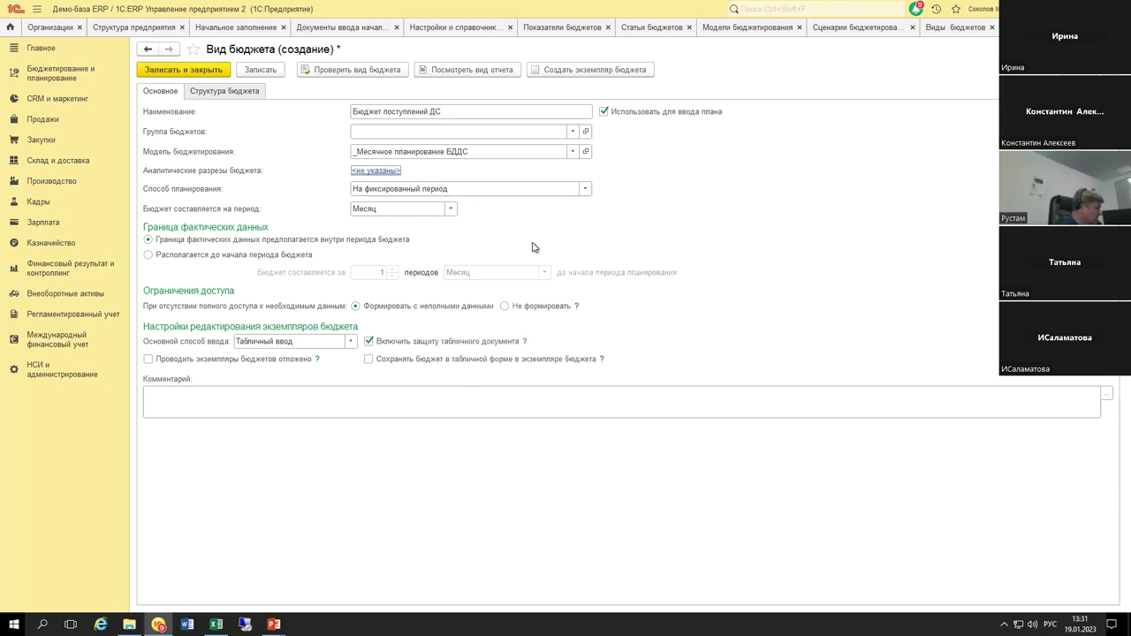
Step: Try the rolling planning method "Скользящий" with more monthly periods and restore "На фиксированный период"
{"action": "left_click", "coordinate": [583, 190]}
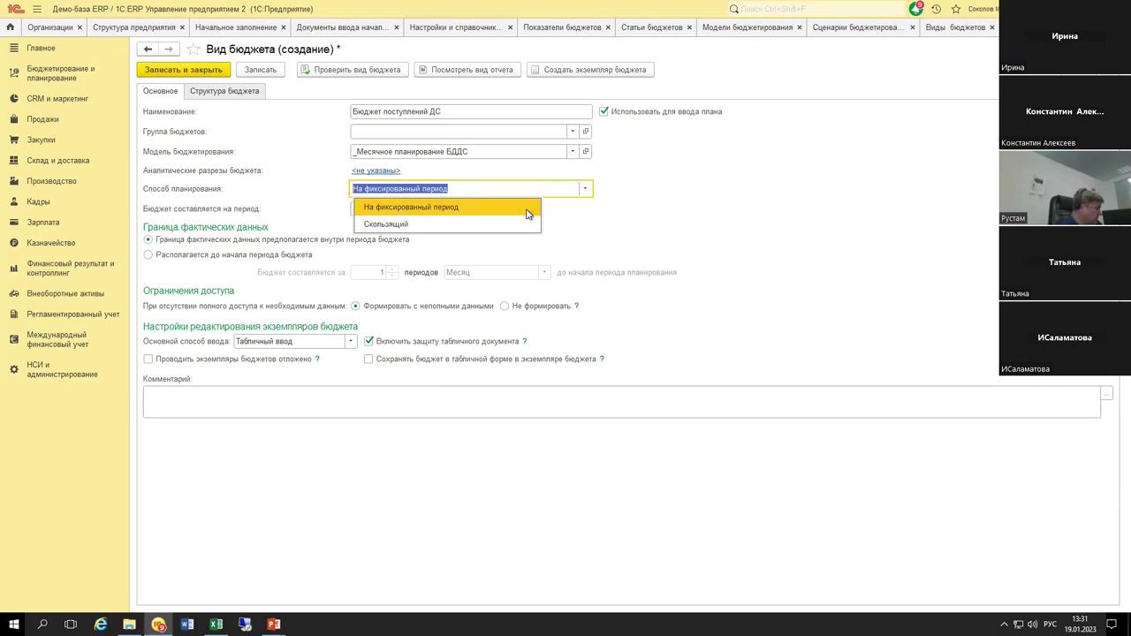
{"action": "left_click", "coordinate": [566, 215]}
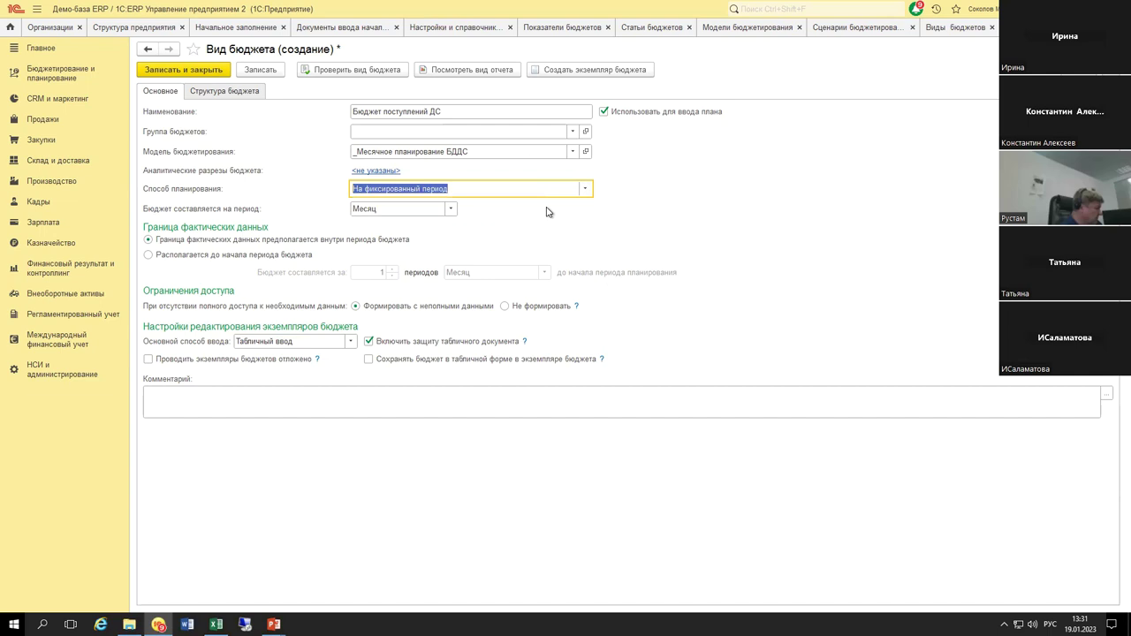
{"action": "left_click", "coordinate": [584, 189]}
{"action": "left_click", "coordinate": [424, 229]}
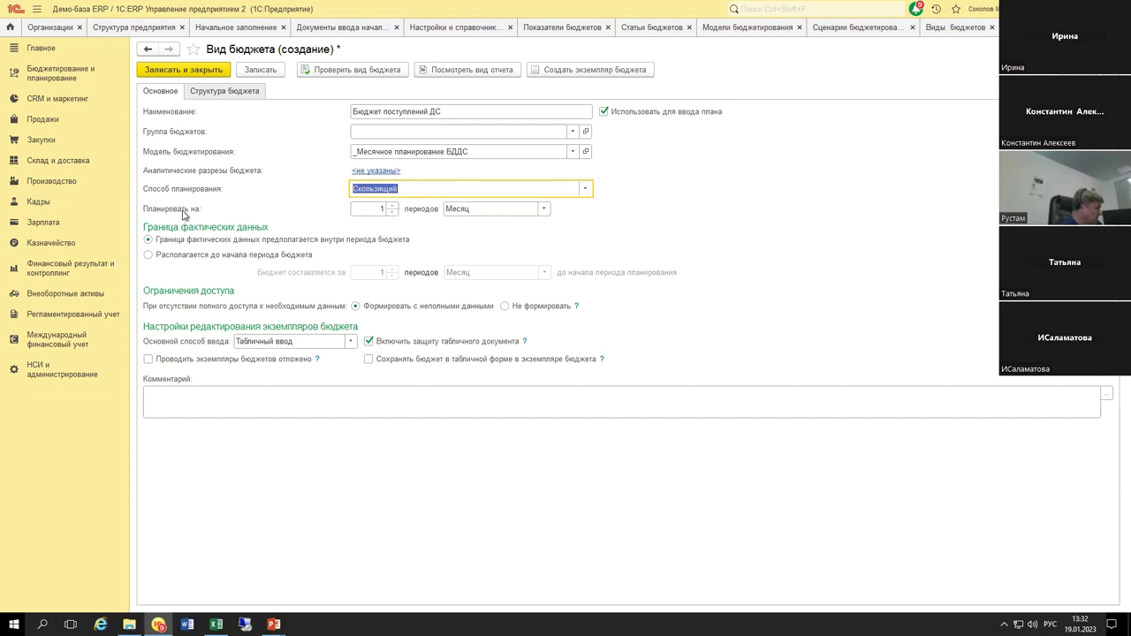
{"action": "left_click", "coordinate": [393, 205]}
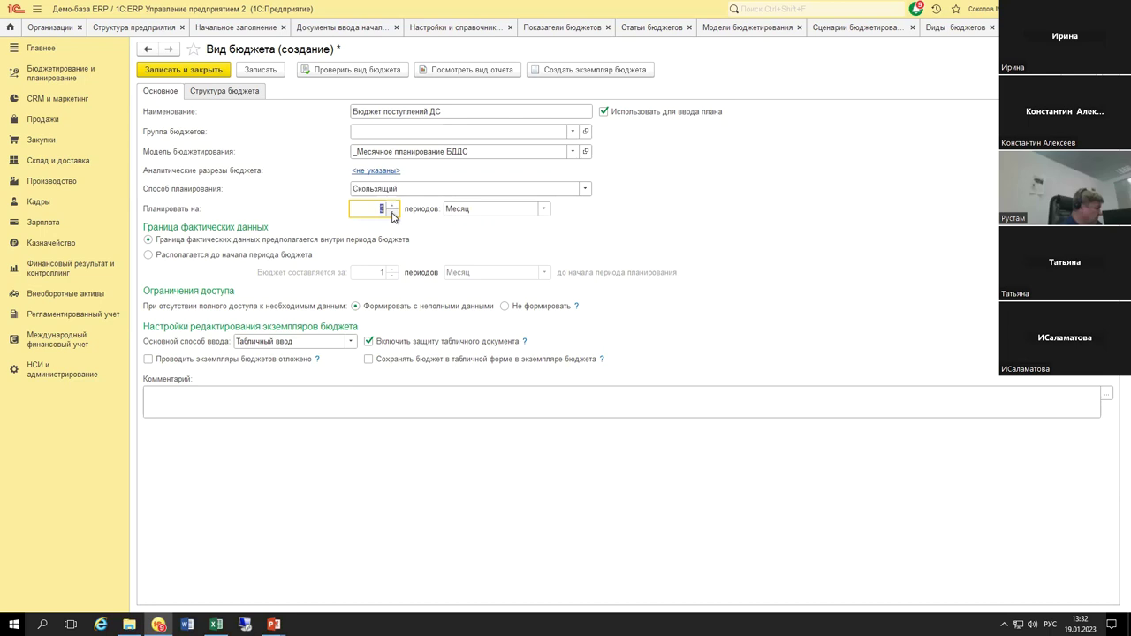
{"action": "left_click", "coordinate": [566, 189]}
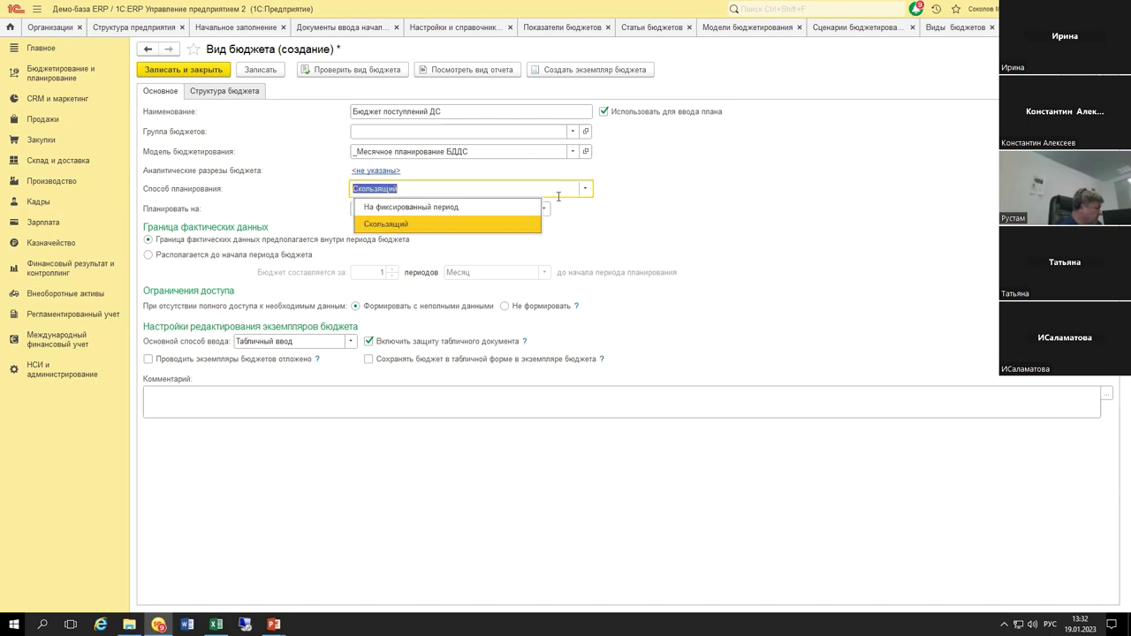
{"action": "left_click", "coordinate": [502, 207]}
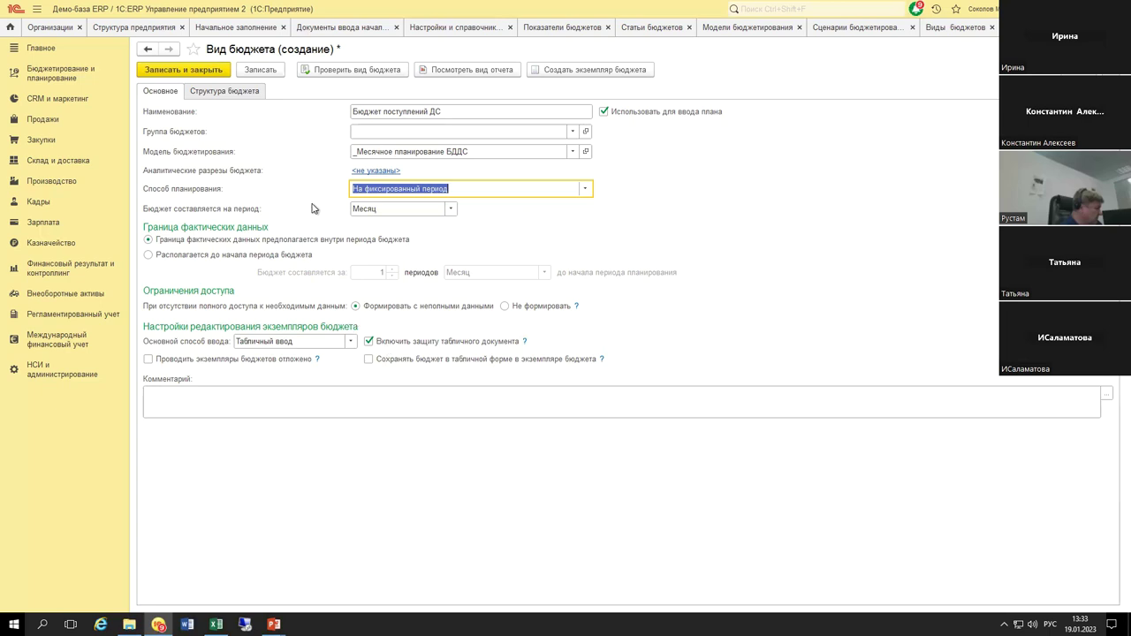
Step: Open the budget structure and examine the header and text elements and the groups under "Статьи бюджетов" and "Показатели бюджетов"
{"action": "left_click", "coordinate": [237, 93]}
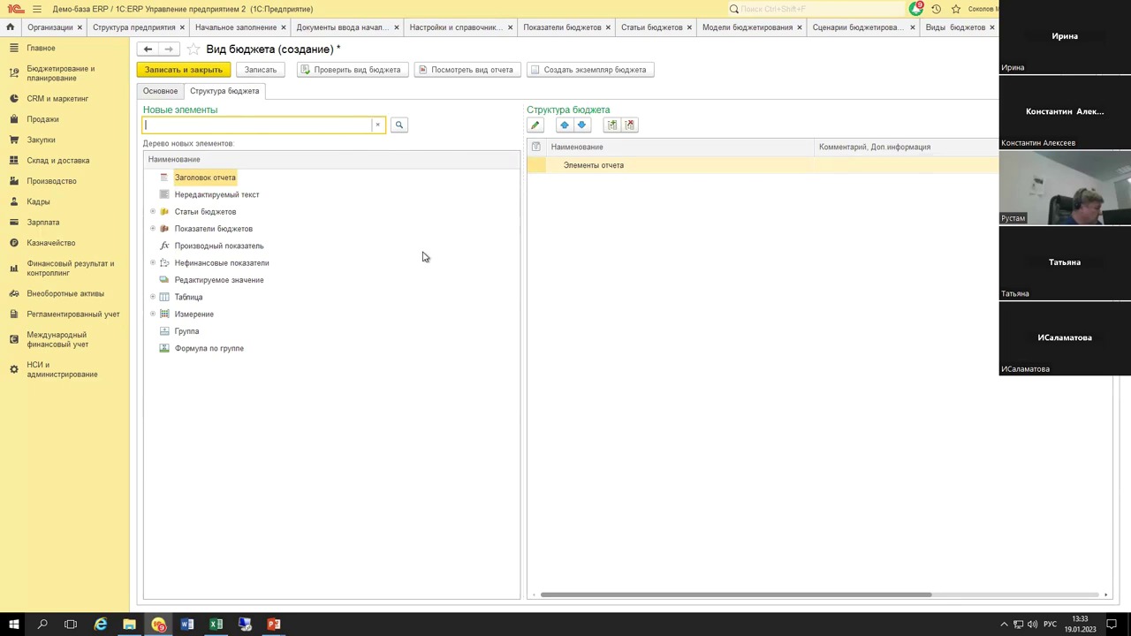
{"action": "left_click", "coordinate": [212, 229]}
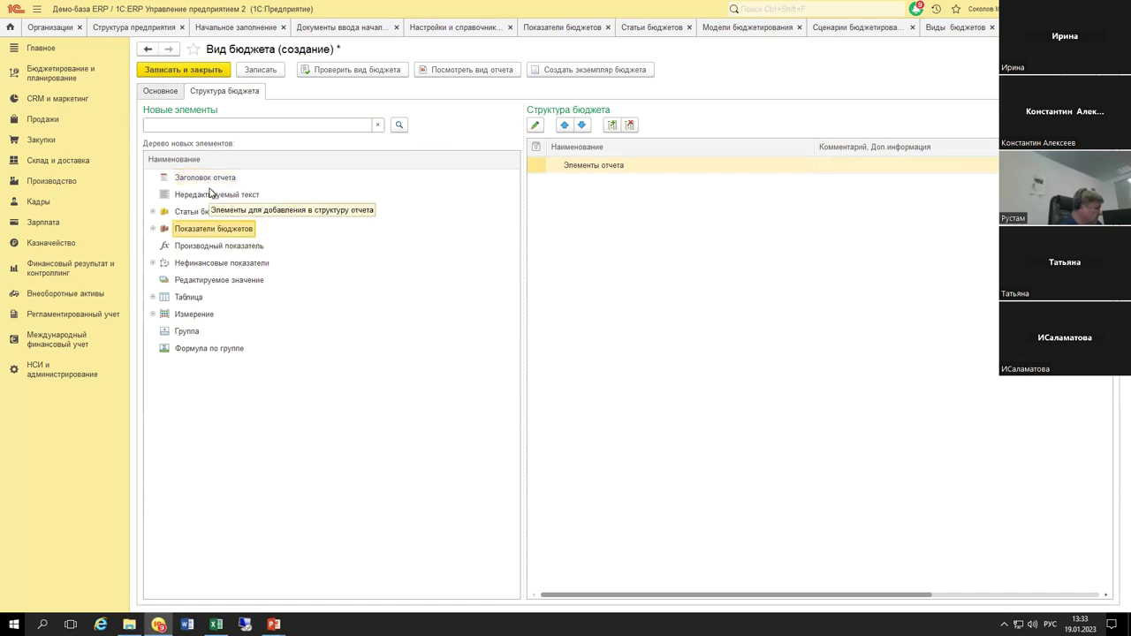
{"action": "left_click", "coordinate": [661, 284]}
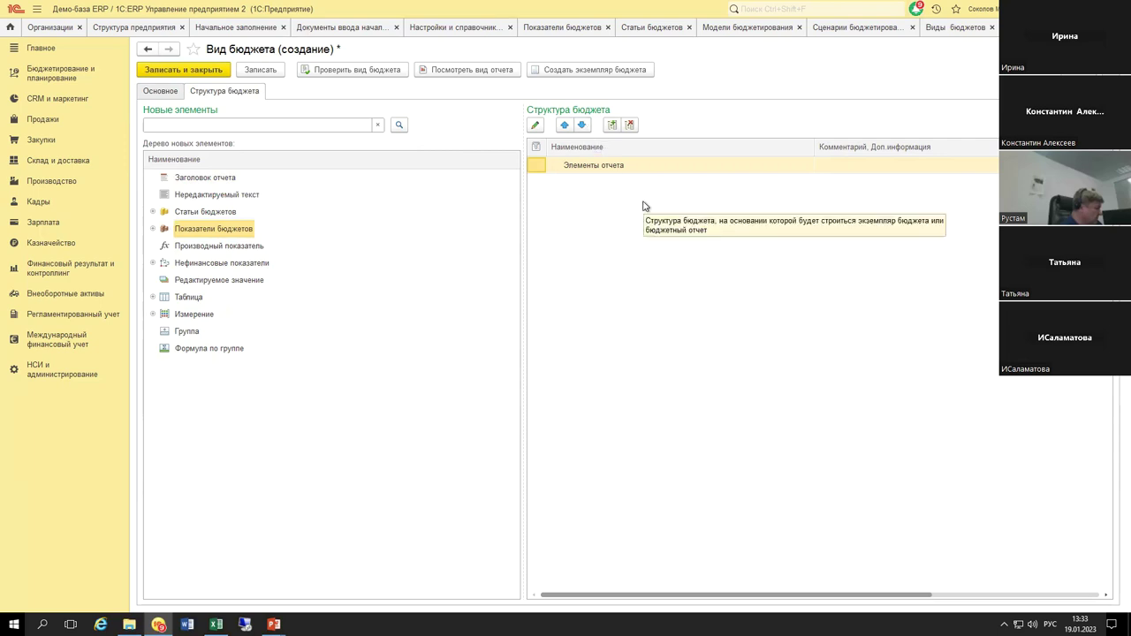
{"action": "left_click", "coordinate": [224, 180]}
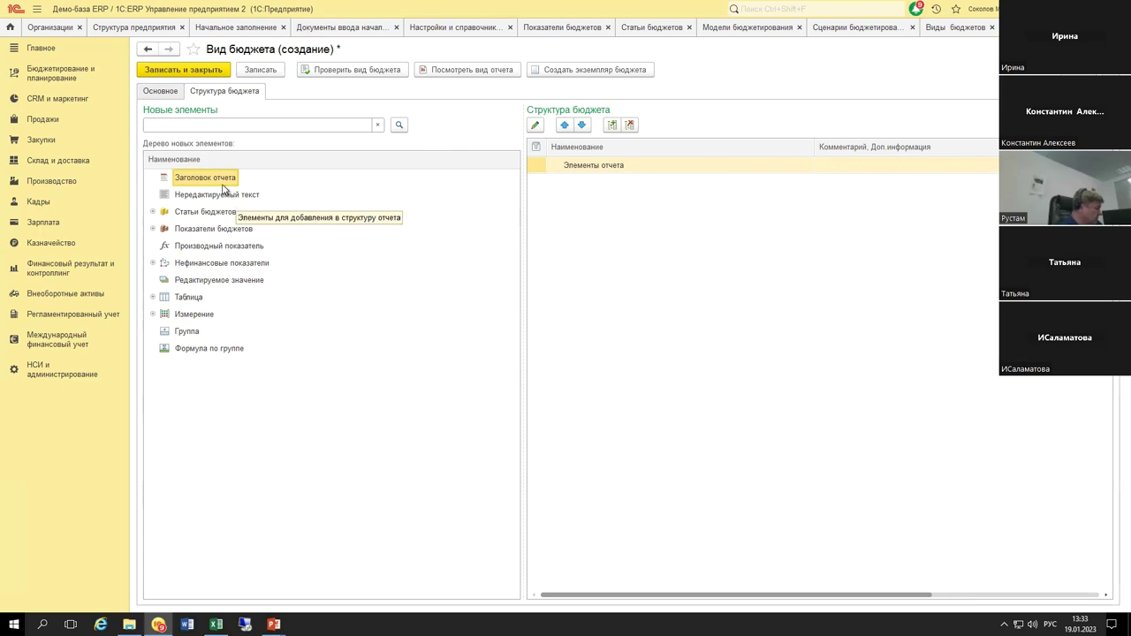
{"action": "left_click", "coordinate": [215, 196]}
{"action": "left_click", "coordinate": [207, 214]}
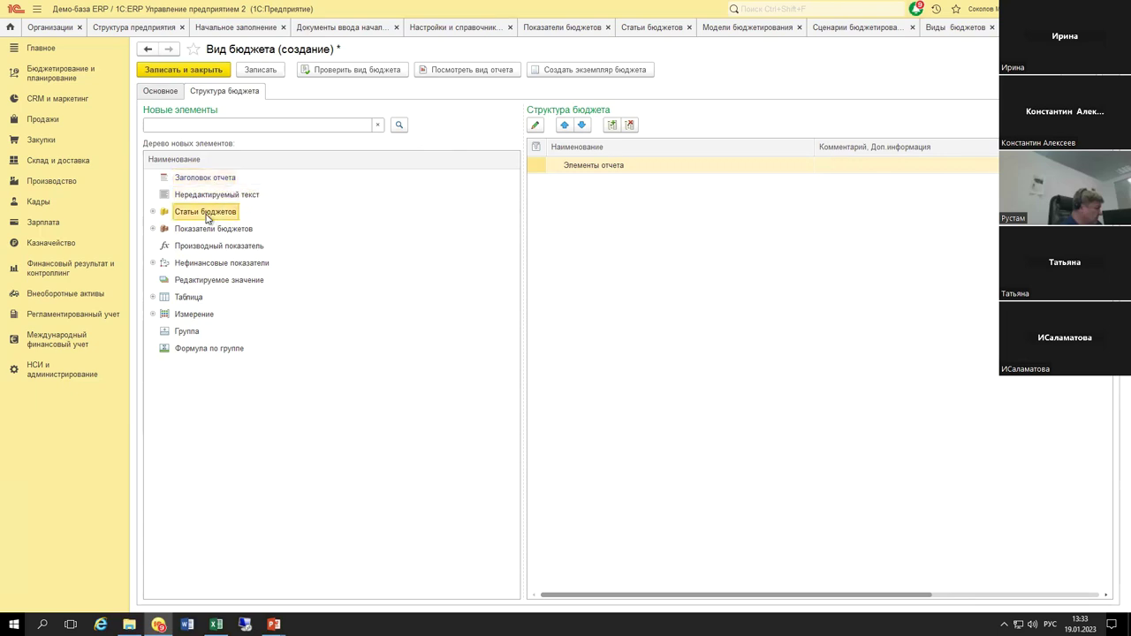
{"action": "left_click", "coordinate": [152, 212]}
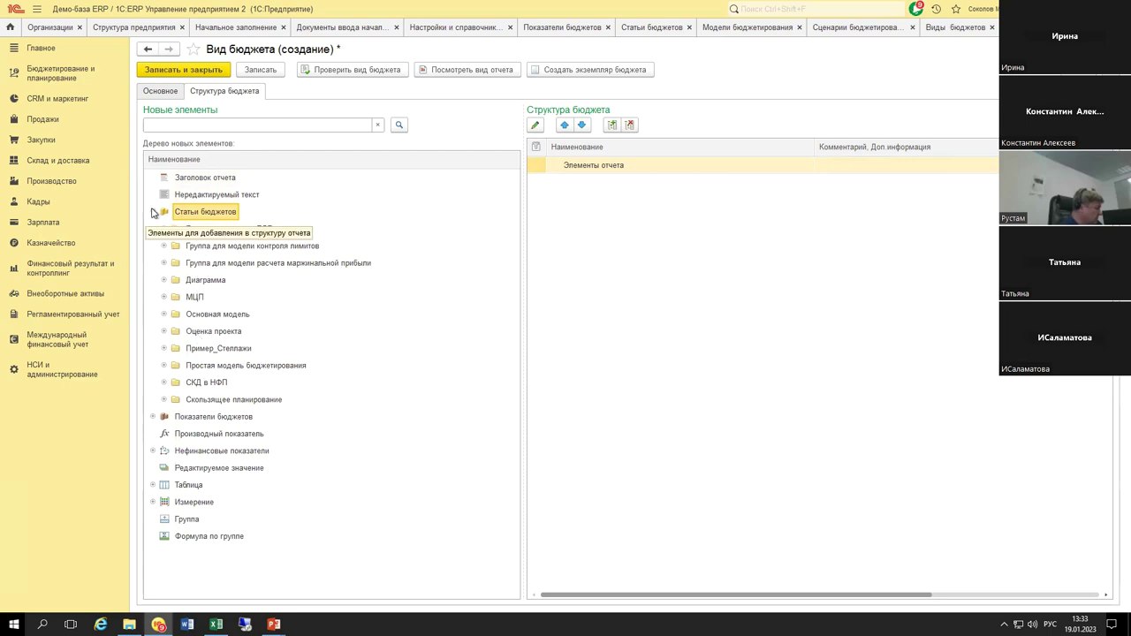
{"action": "left_click", "coordinate": [153, 212]}
{"action": "left_click", "coordinate": [153, 229]}
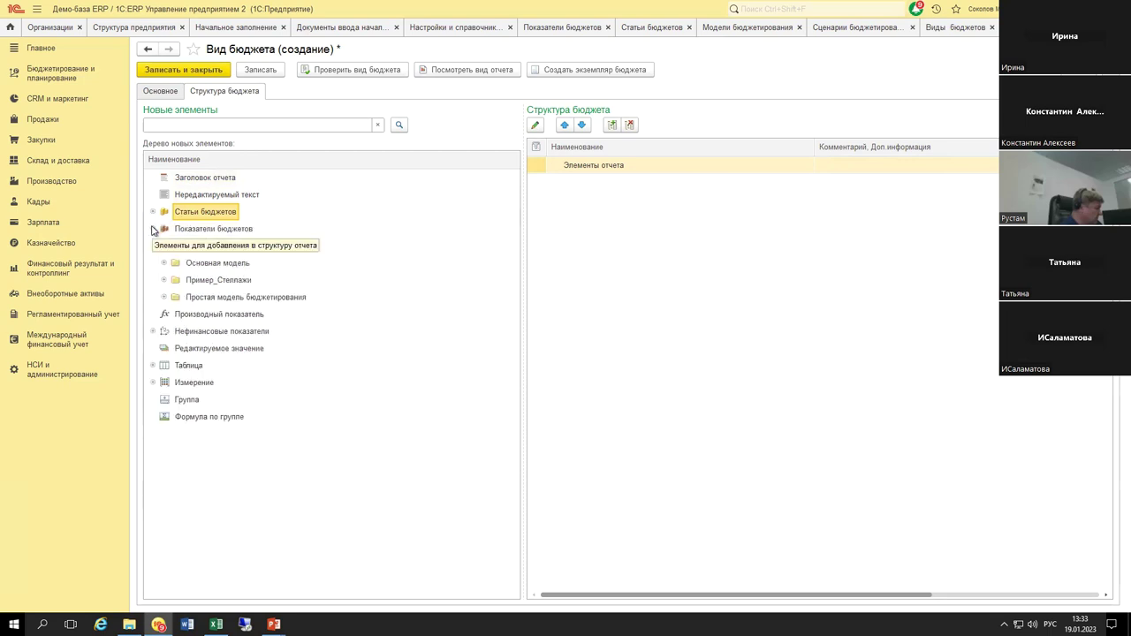
{"action": "left_click", "coordinate": [237, 231]}
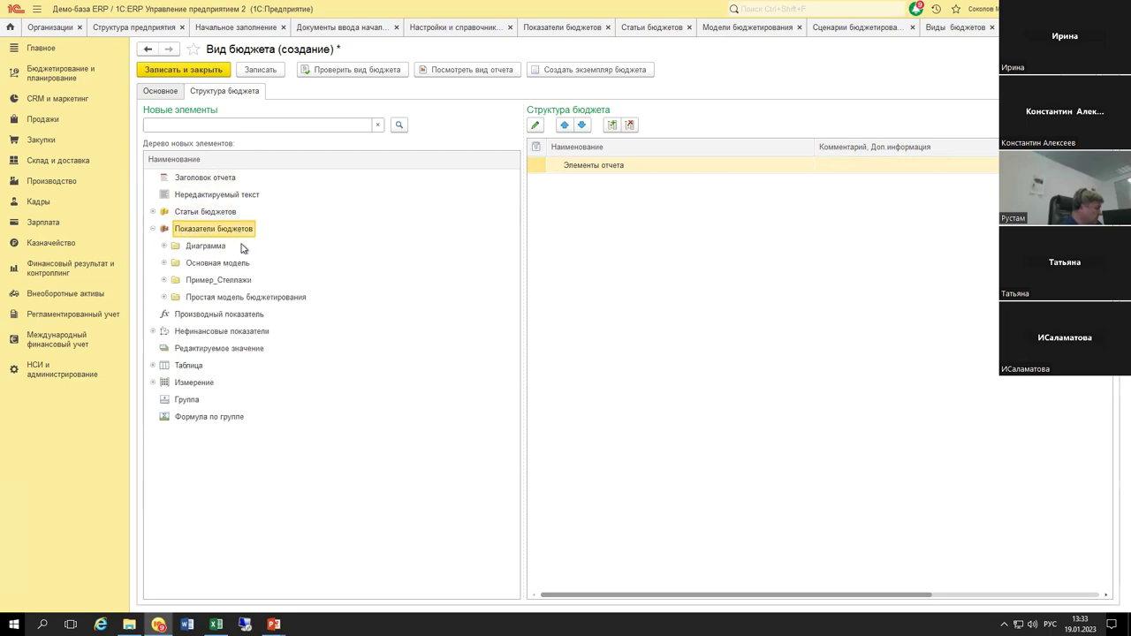
{"action": "left_click", "coordinate": [155, 228]}
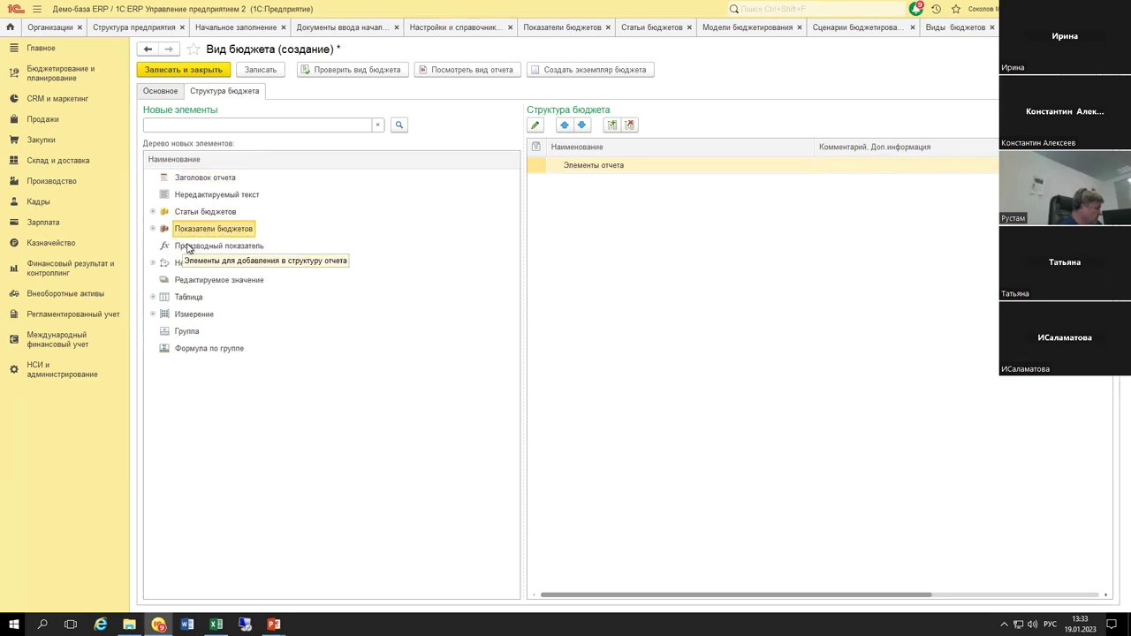
Step: Examine the derived indicator, non-financial indicators, editable value and the table element with its "Строка / колонка" in the new elements tree
{"action": "left_click", "coordinate": [187, 248]}
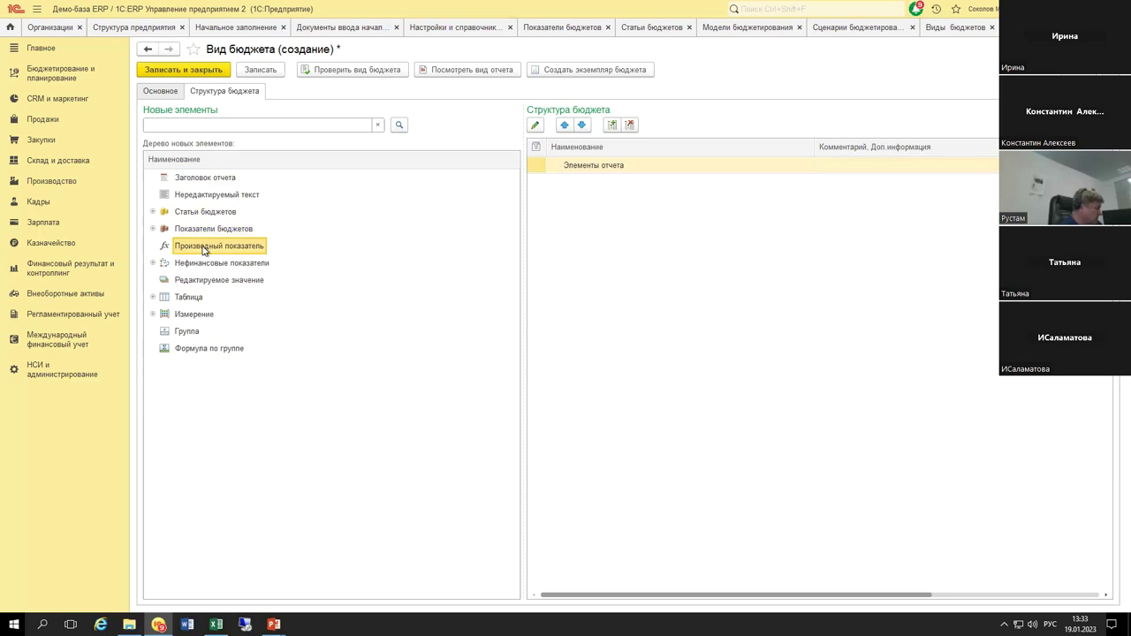
{"action": "left_click", "coordinate": [203, 266]}
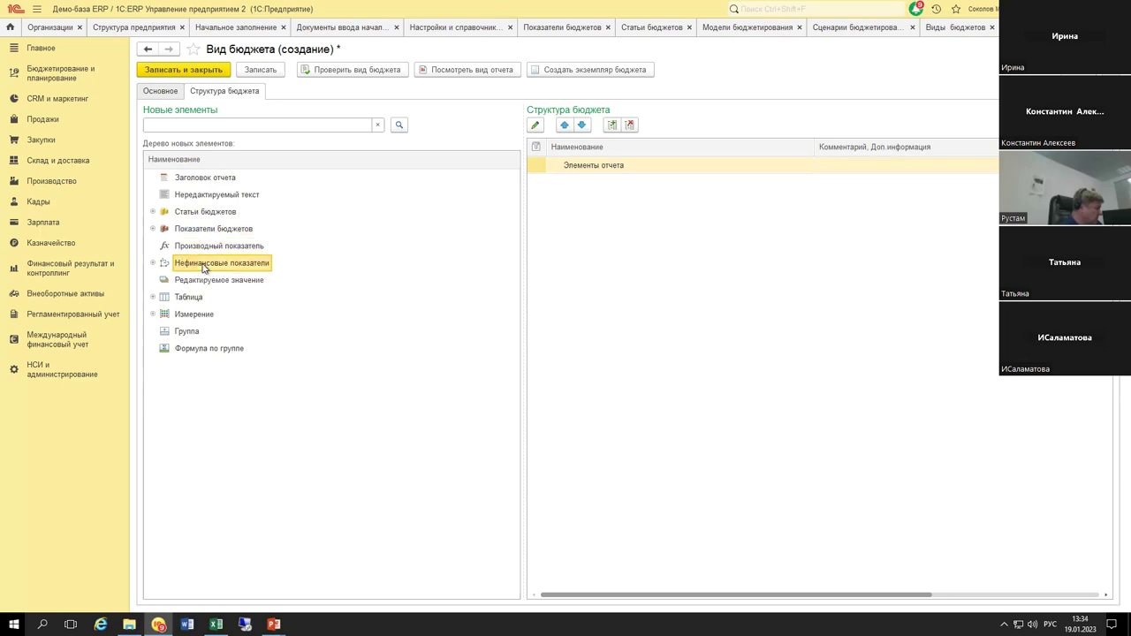
{"action": "left_click", "coordinate": [153, 263]}
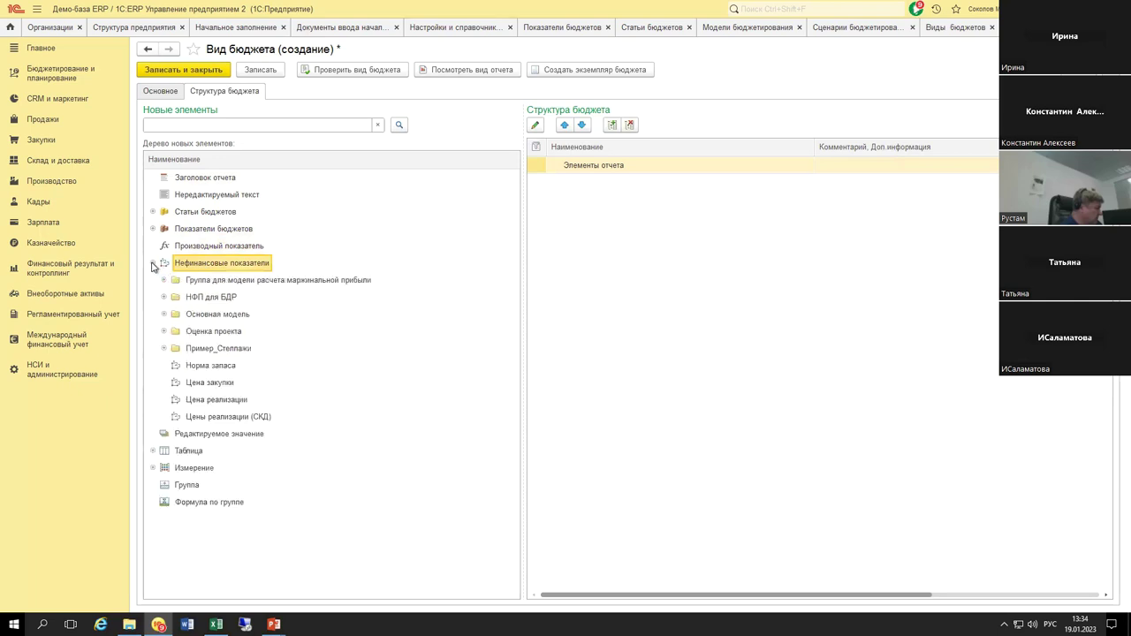
{"action": "left_click", "coordinate": [153, 263]}
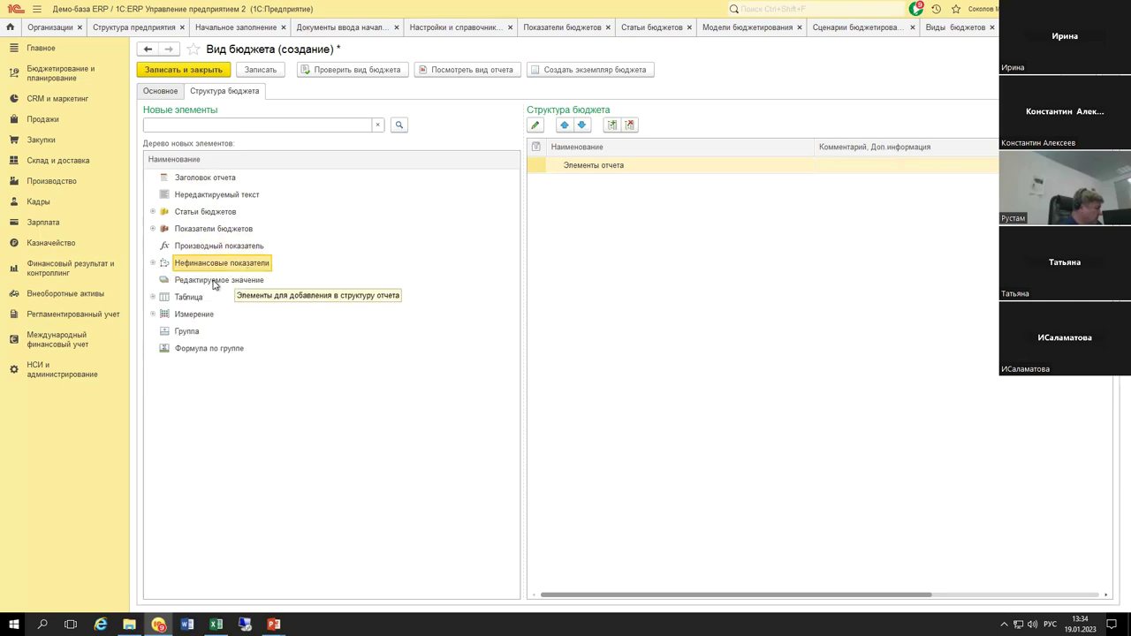
{"action": "left_click", "coordinate": [213, 281]}
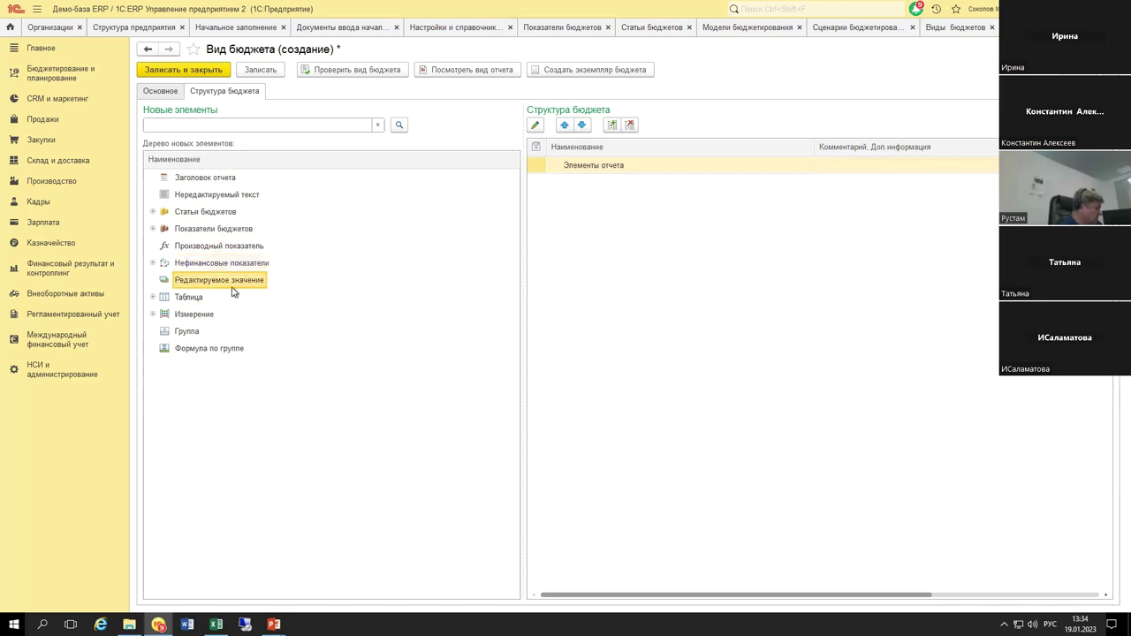
{"action": "left_click", "coordinate": [184, 299]}
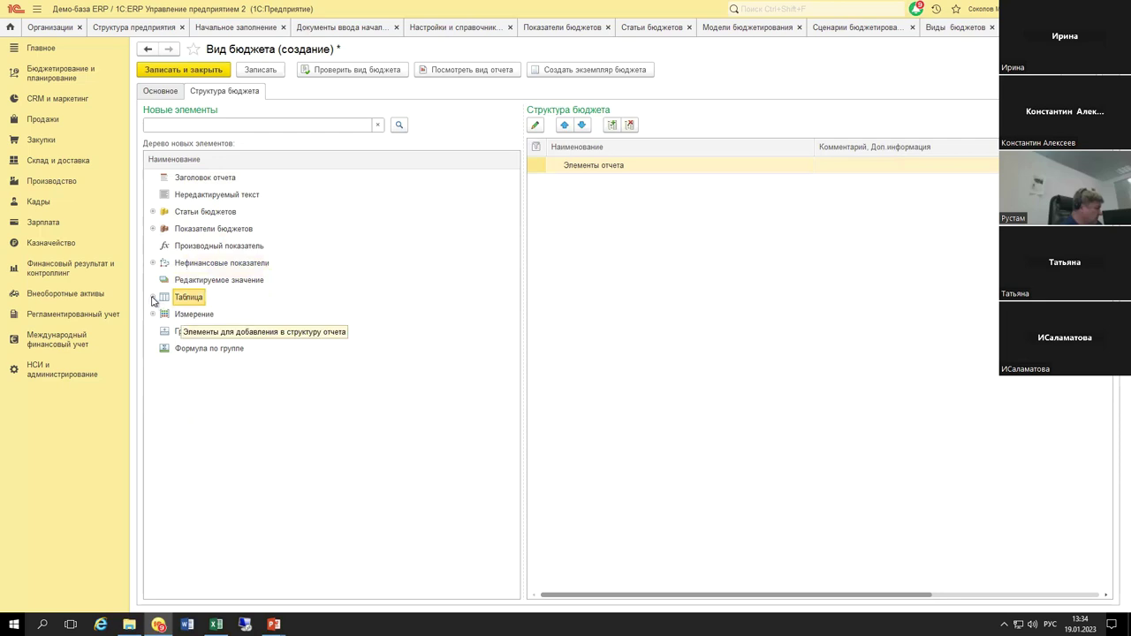
{"action": "left_click", "coordinate": [153, 298]}
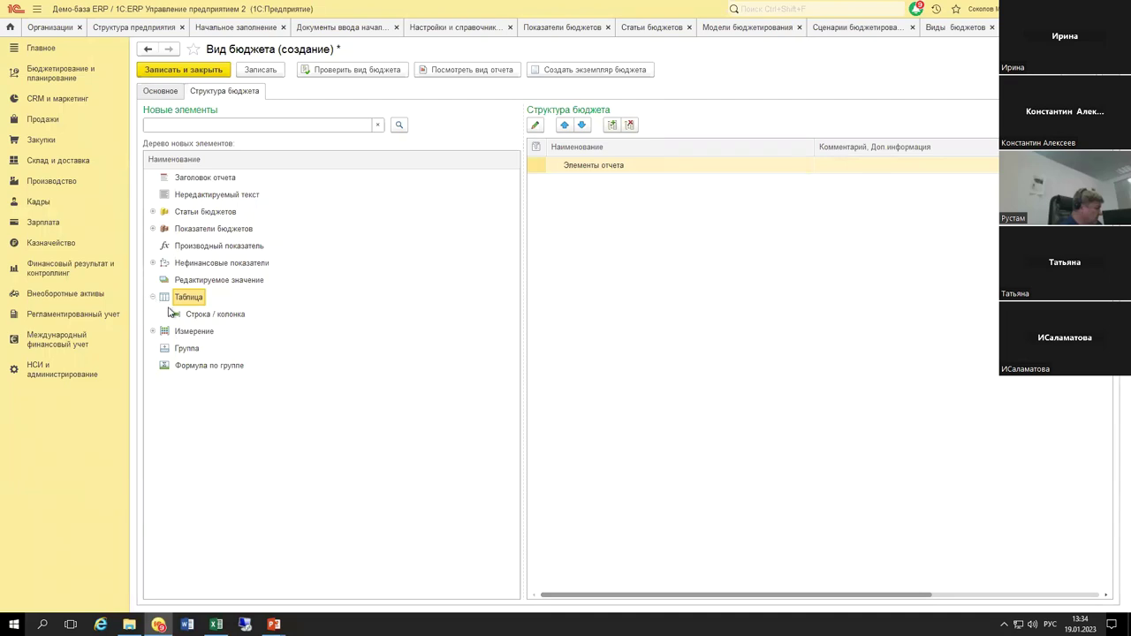
{"action": "left_click", "coordinate": [205, 314]}
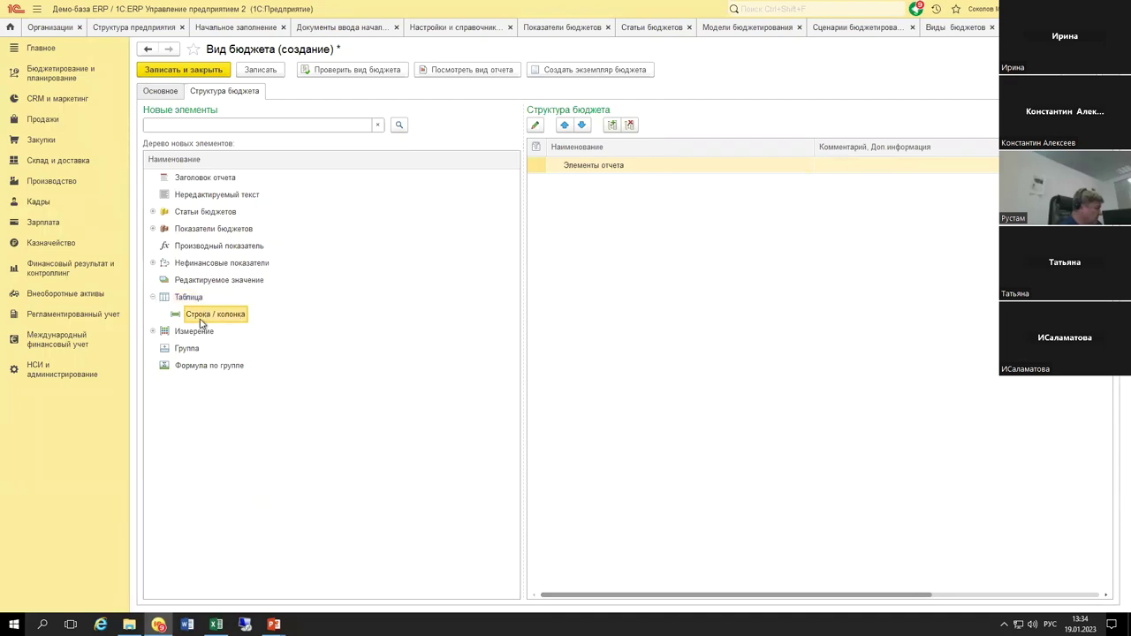
{"action": "left_click", "coordinate": [153, 298]}
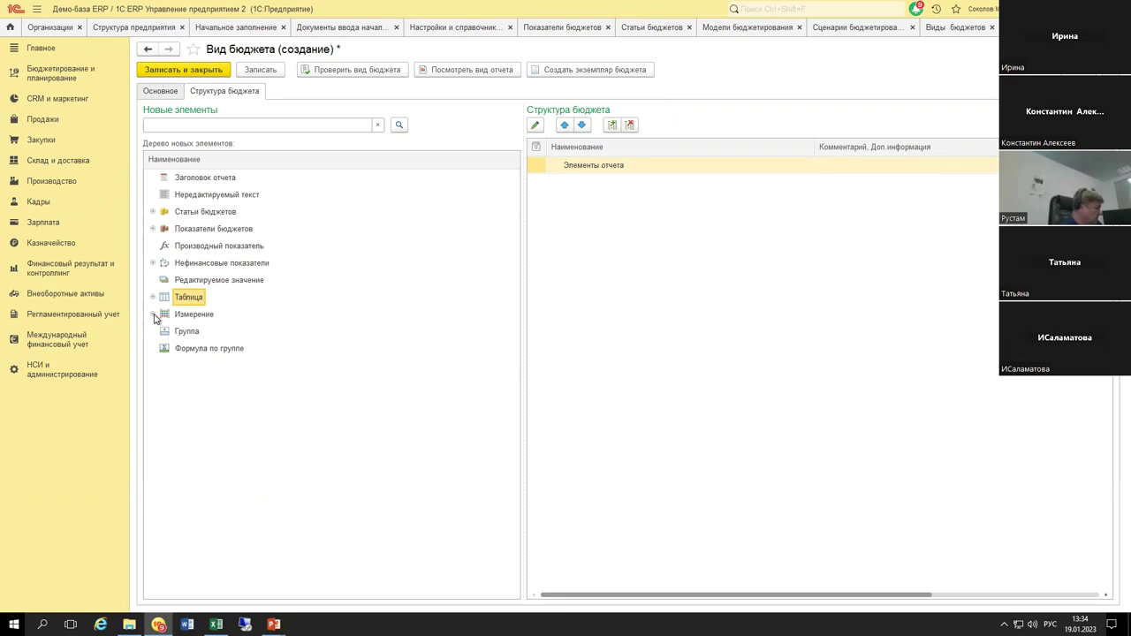
Step: Examine the "Измерение" elements, including "Период" and the list of analytics under "Аналитика"
{"action": "left_click", "coordinate": [152, 314]}
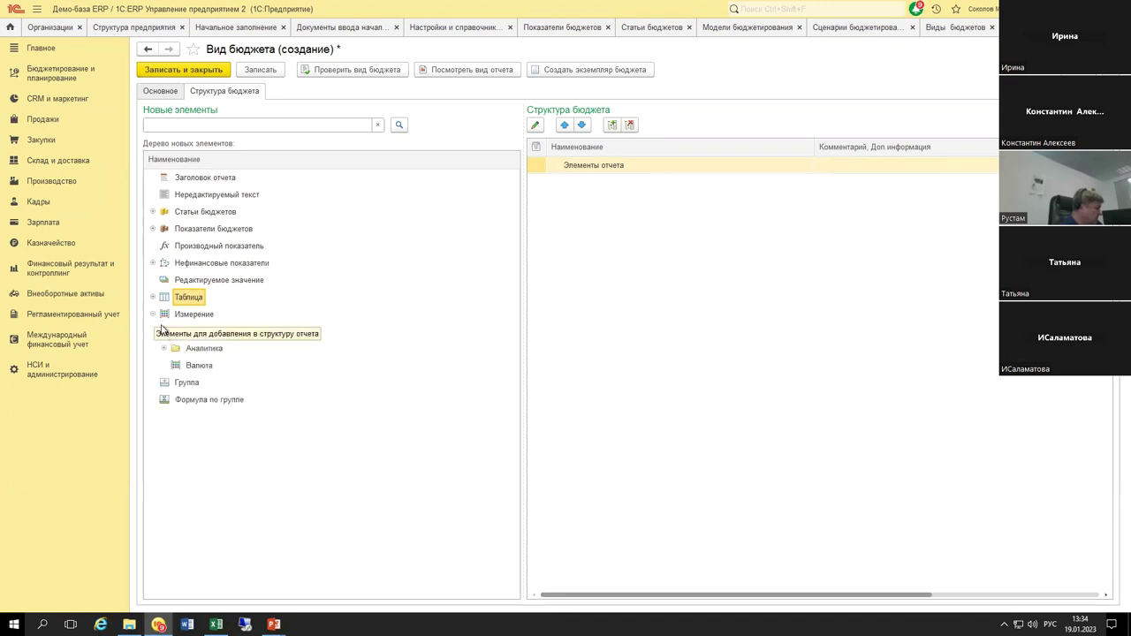
{"action": "left_click", "coordinate": [171, 332]}
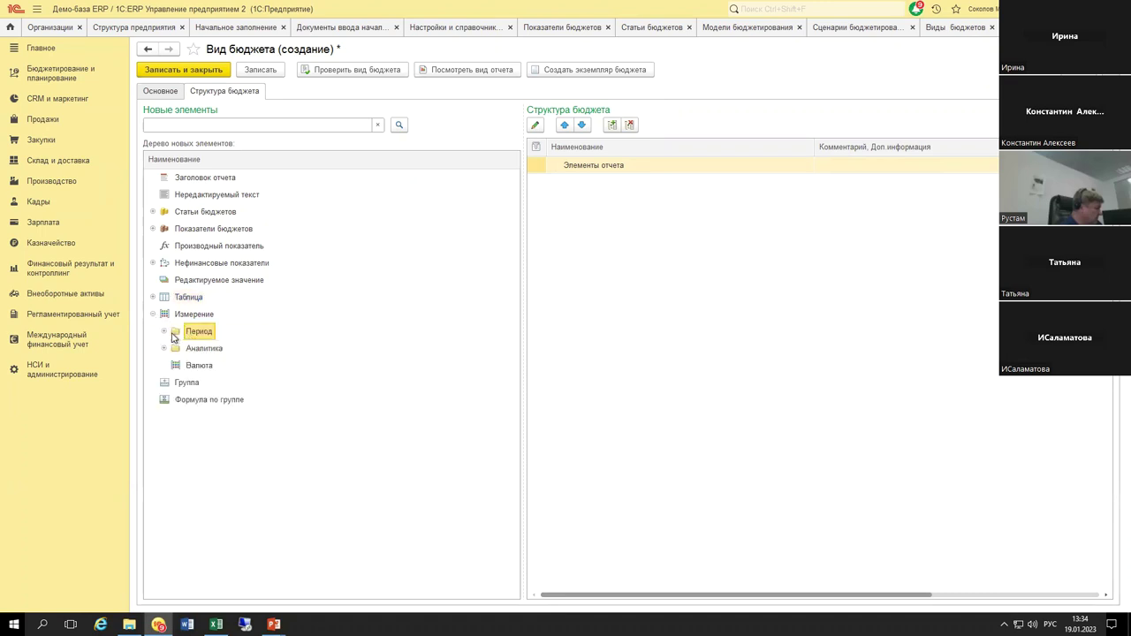
{"action": "left_click", "coordinate": [164, 348]}
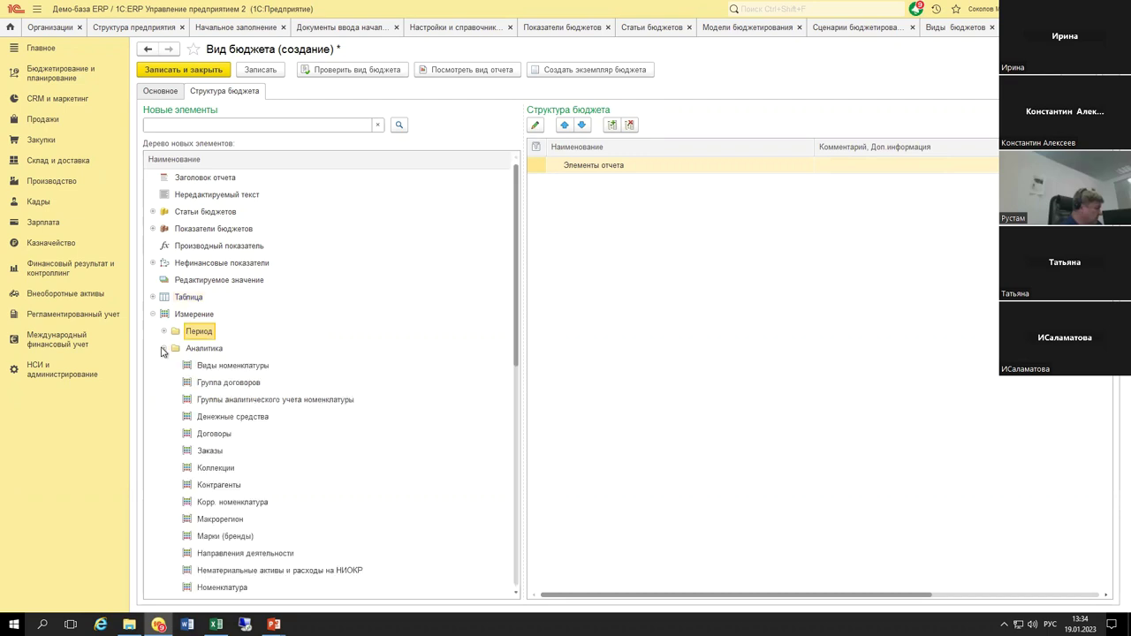
{"action": "scroll", "coordinate": [229, 455], "scroll_direction": "down", "scroll_amount": 9}
{"action": "scroll", "coordinate": [229, 455], "scroll_direction": "up", "scroll_amount": 5}
{"action": "scroll", "coordinate": [229, 455], "scroll_direction": "up", "scroll_amount": 4}
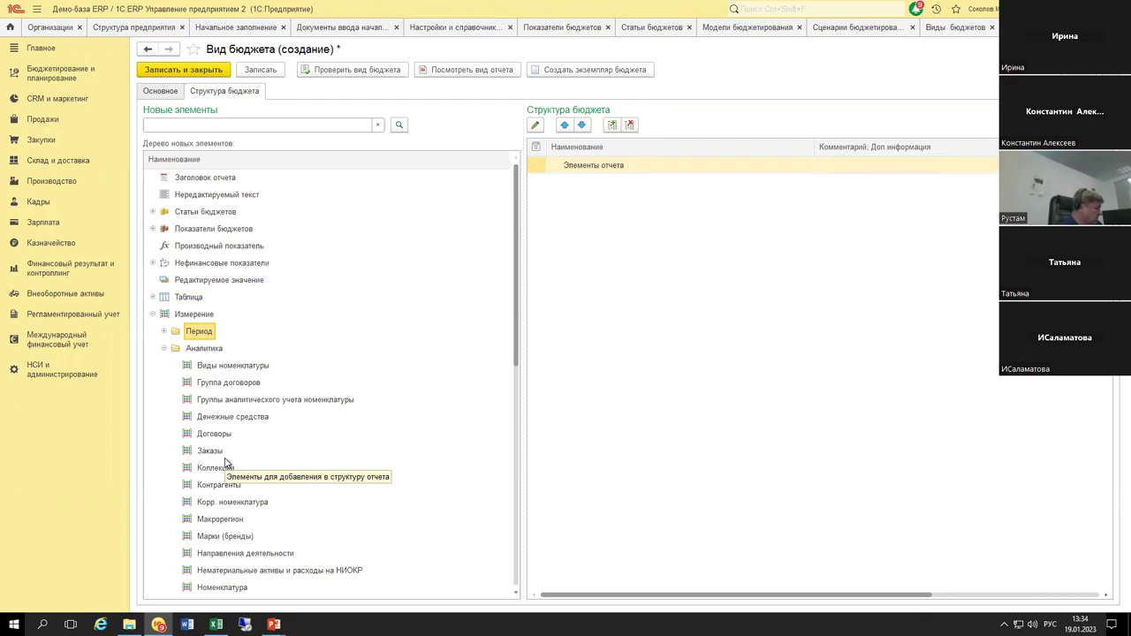
{"action": "left_click", "coordinate": [163, 348]}
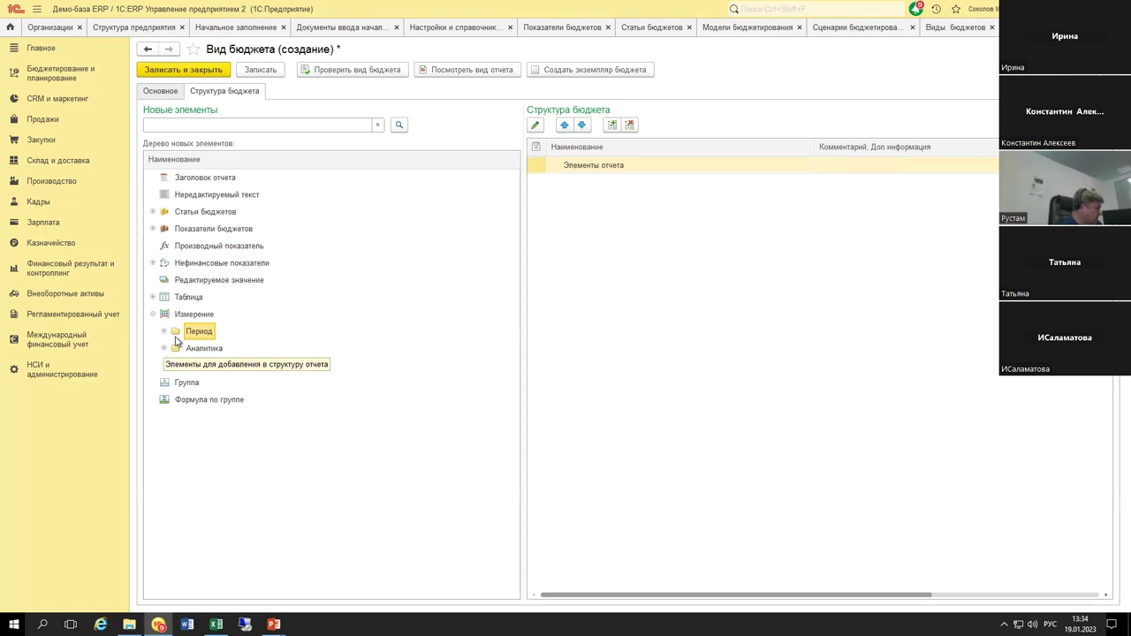
Step: Examine the period granularities under "Период" and the "Группа" and "Формула по группе" elements in the new elements tree
{"action": "left_click", "coordinate": [164, 332]}
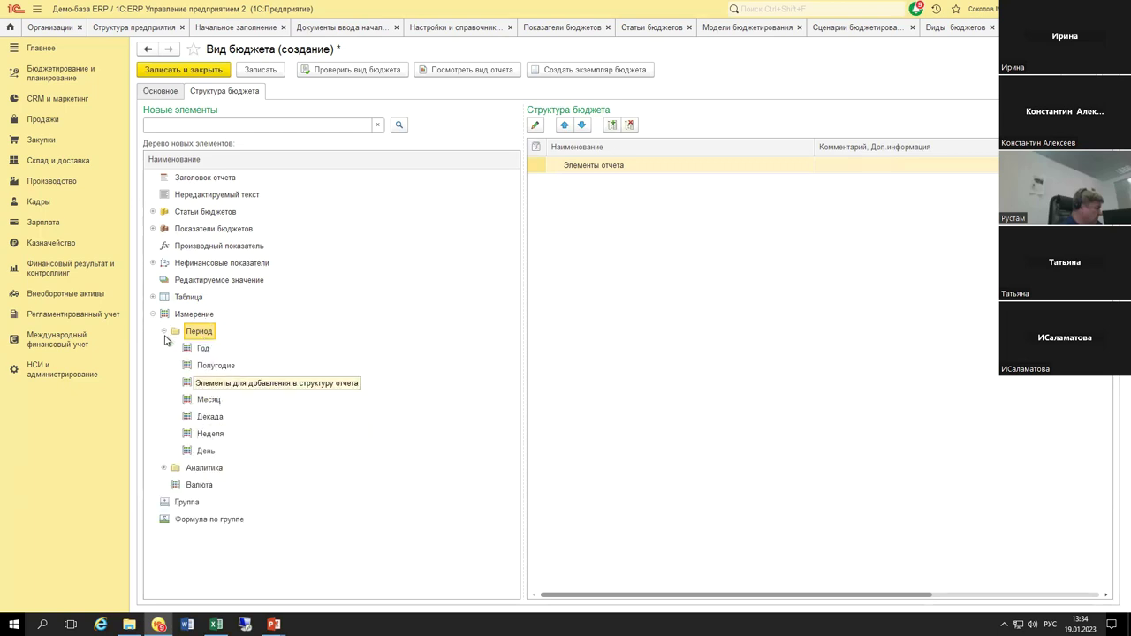
{"action": "left_click", "coordinate": [164, 331]}
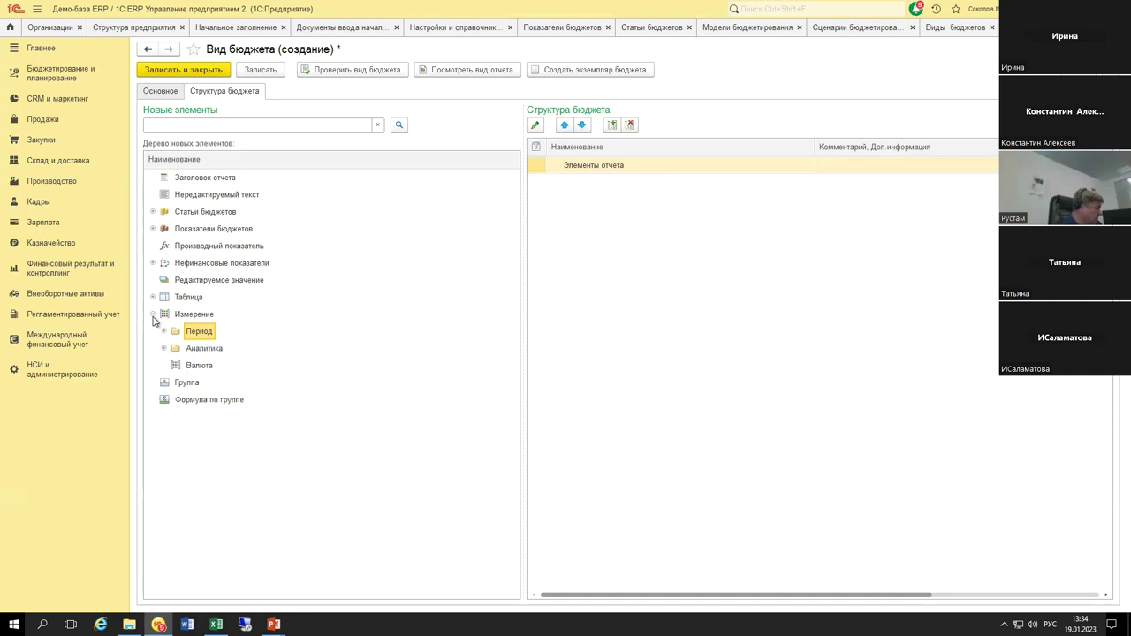
{"action": "left_click", "coordinate": [152, 315]}
{"action": "left_click", "coordinate": [182, 333]}
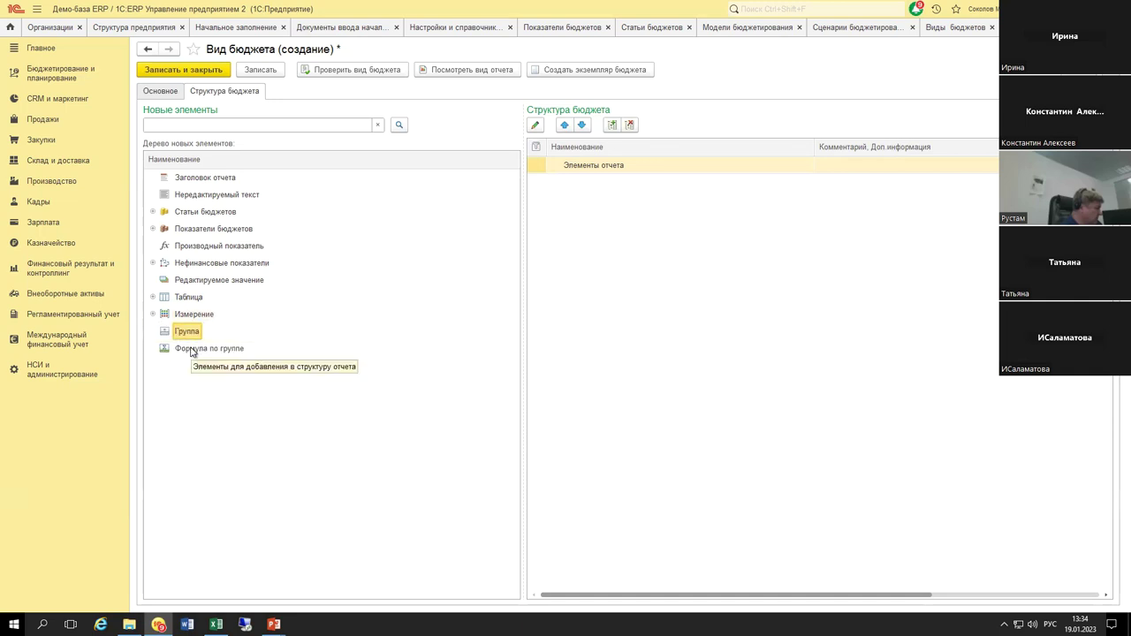
{"action": "left_click", "coordinate": [200, 348]}
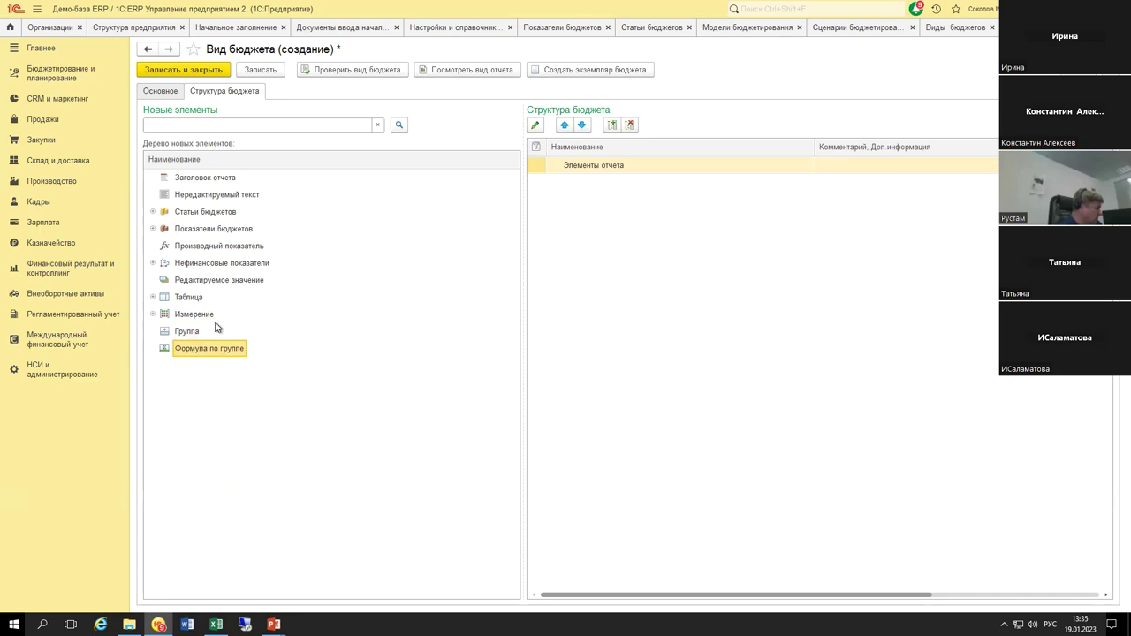
Step: Add a "Таблица" element to the budget structure, with the table type "Показатели в строках"
{"action": "left_click", "coordinate": [187, 299]}
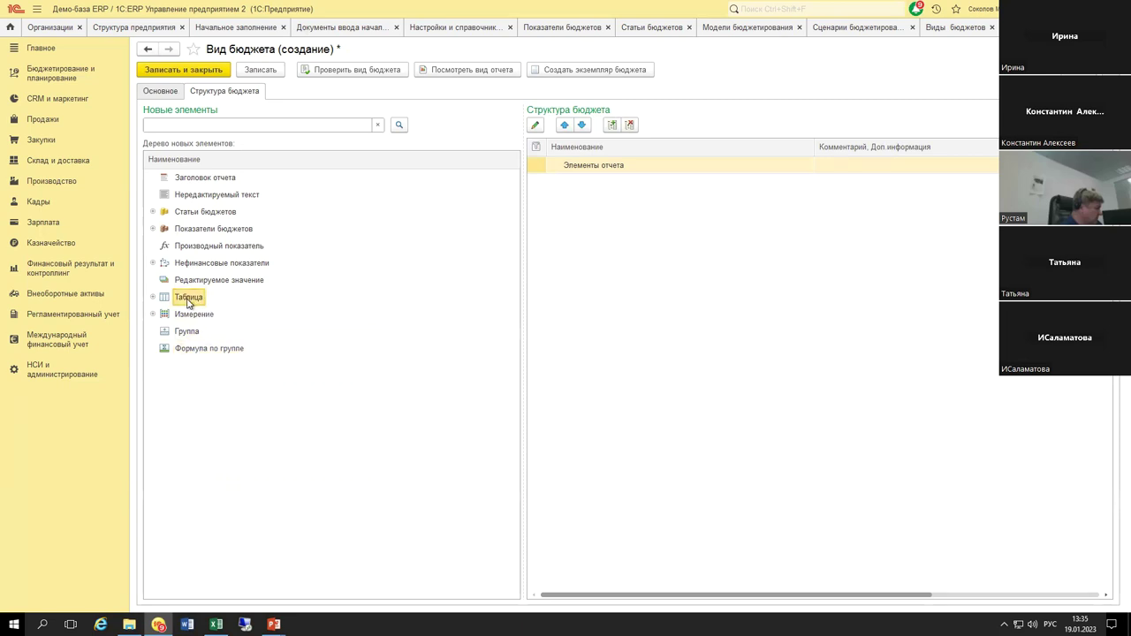
{"action": "left_click_drag", "start_coordinate": [186, 304], "coordinate": [631, 319]}
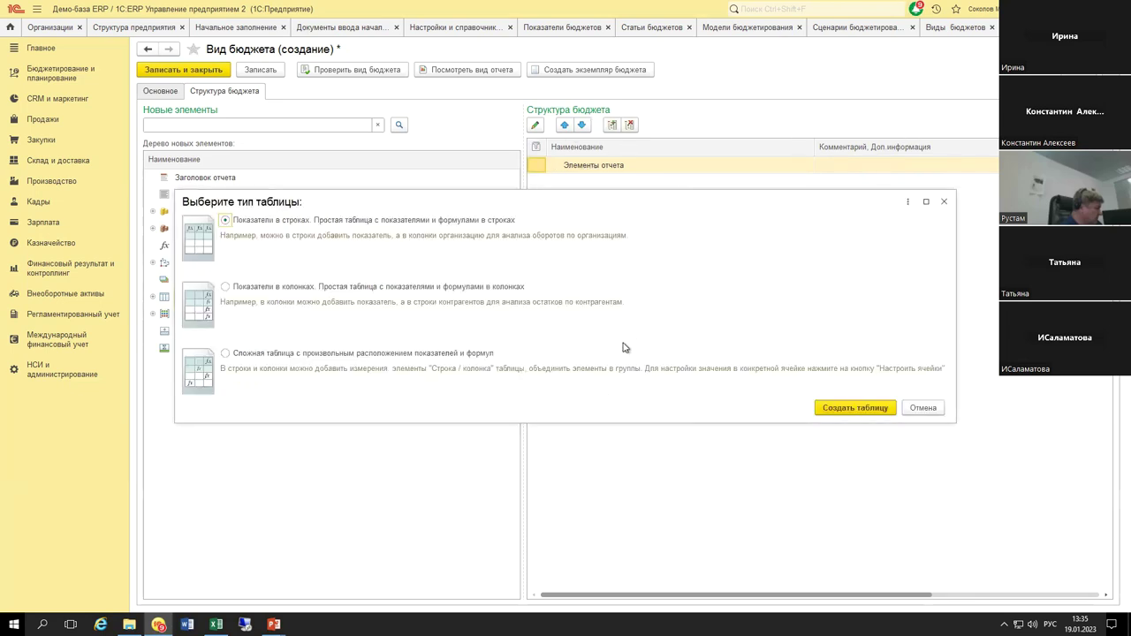
{"action": "key", "text": "Escape"}
{"action": "left_click_drag", "start_coordinate": [190, 299], "coordinate": [581, 324]}
{"action": "left_click", "coordinate": [296, 290]}
{"action": "left_click", "coordinate": [286, 228]}
{"action": "left_click", "coordinate": [849, 412]}
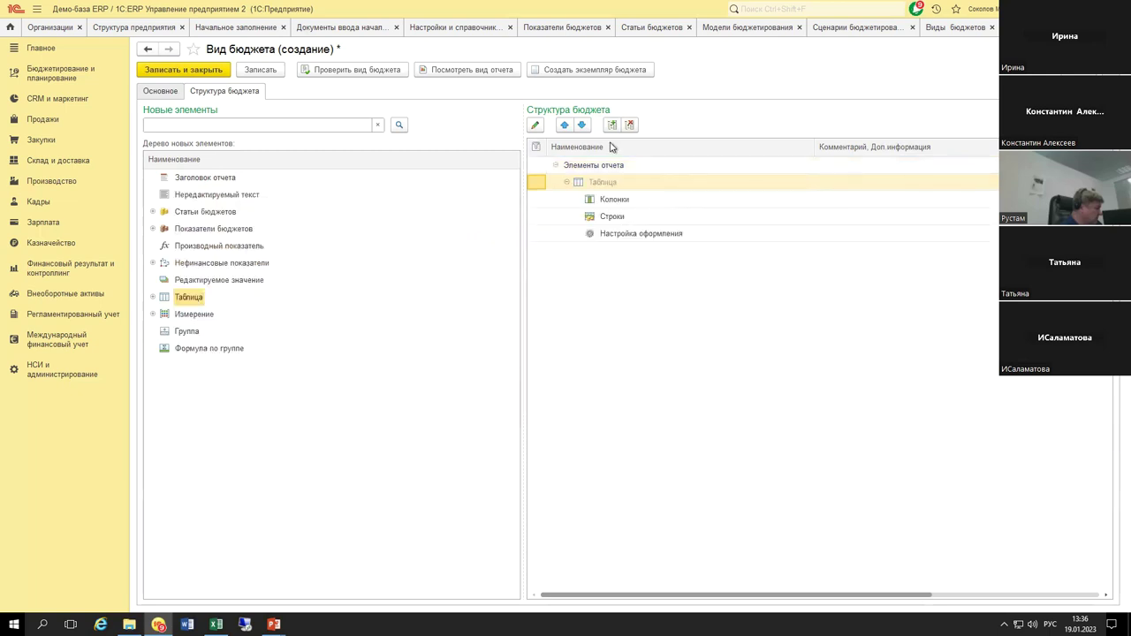
Step: Examine the table's "Колонки", "Строки" and "Настройка оформления" nodes in the budget structure
{"action": "left_click", "coordinate": [604, 182]}
{"action": "left_click", "coordinate": [613, 201]}
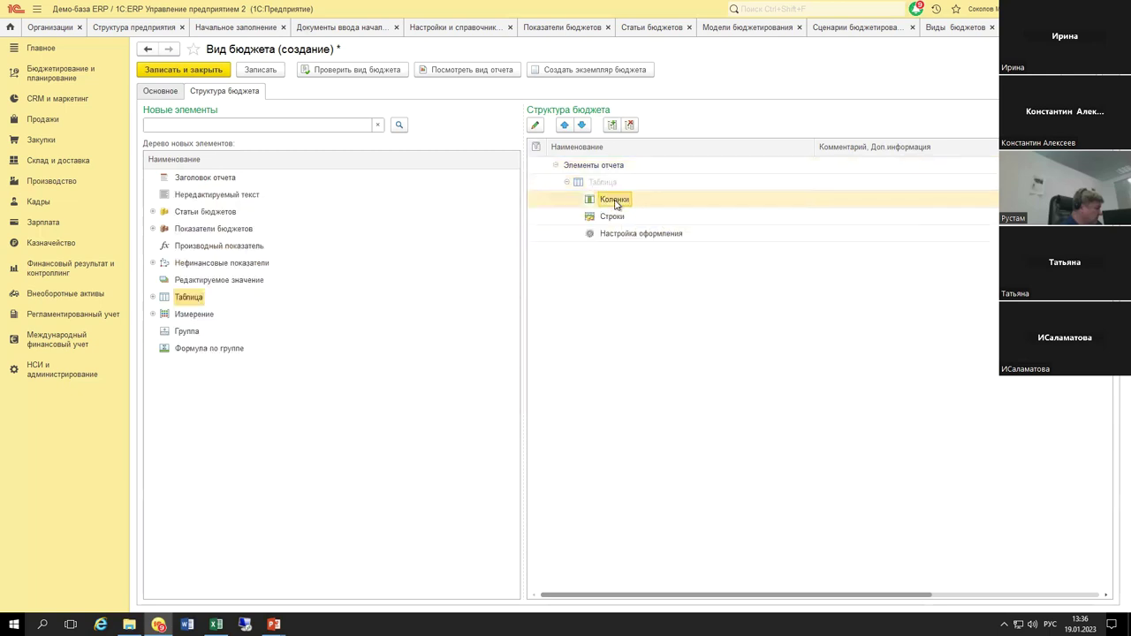
{"action": "left_click", "coordinate": [618, 217]}
{"action": "left_click", "coordinate": [619, 234]}
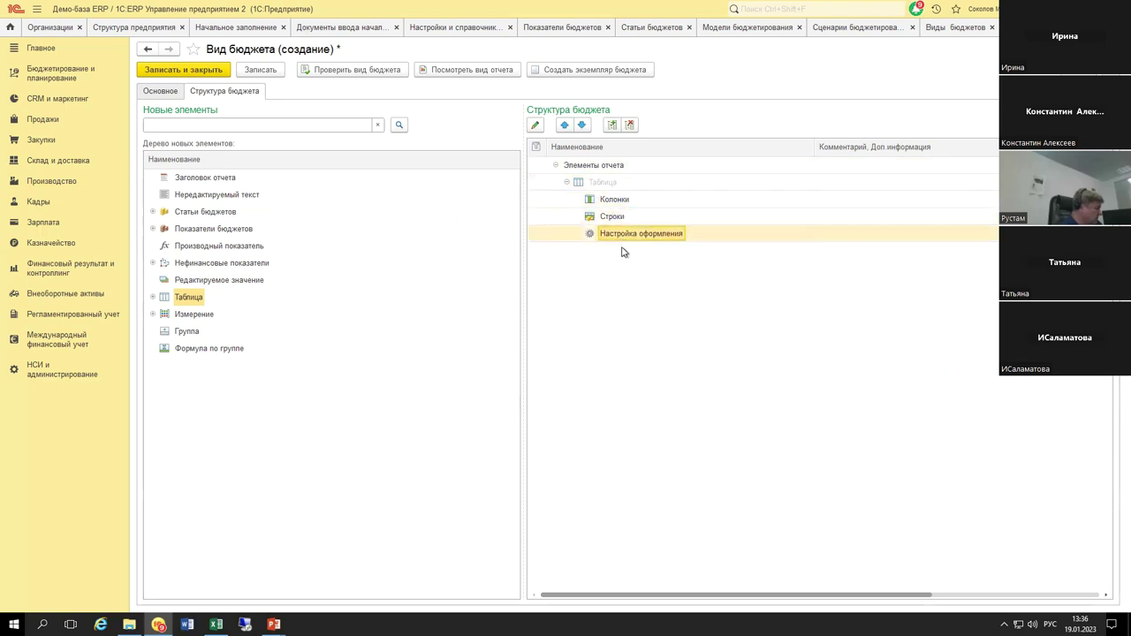
{"action": "left_click", "coordinate": [604, 205]}
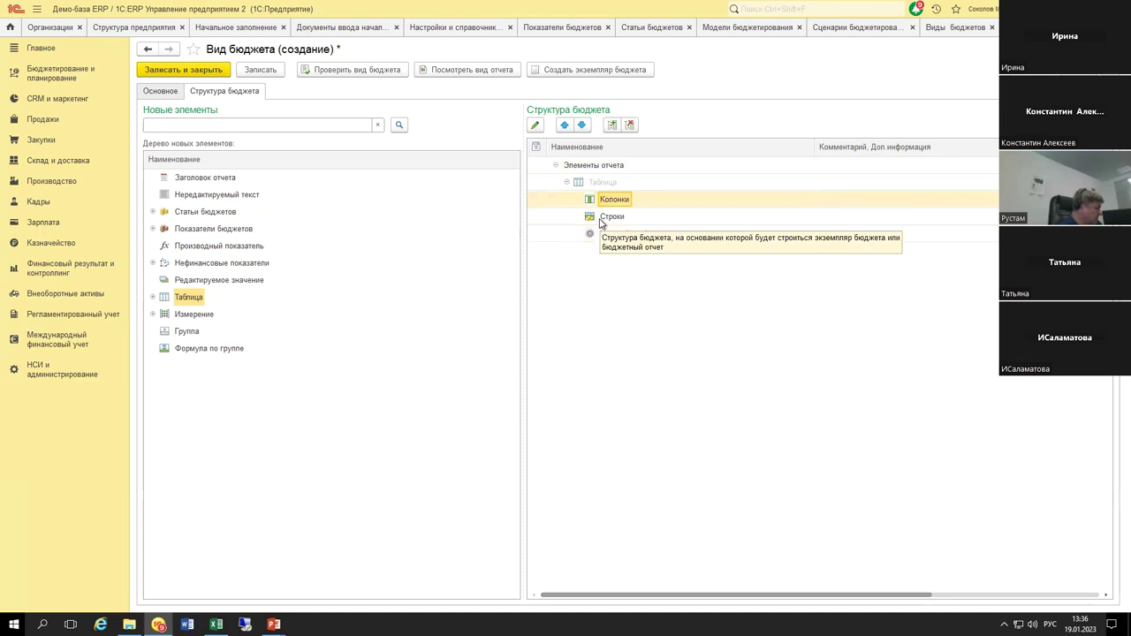
{"action": "left_click", "coordinate": [600, 219]}
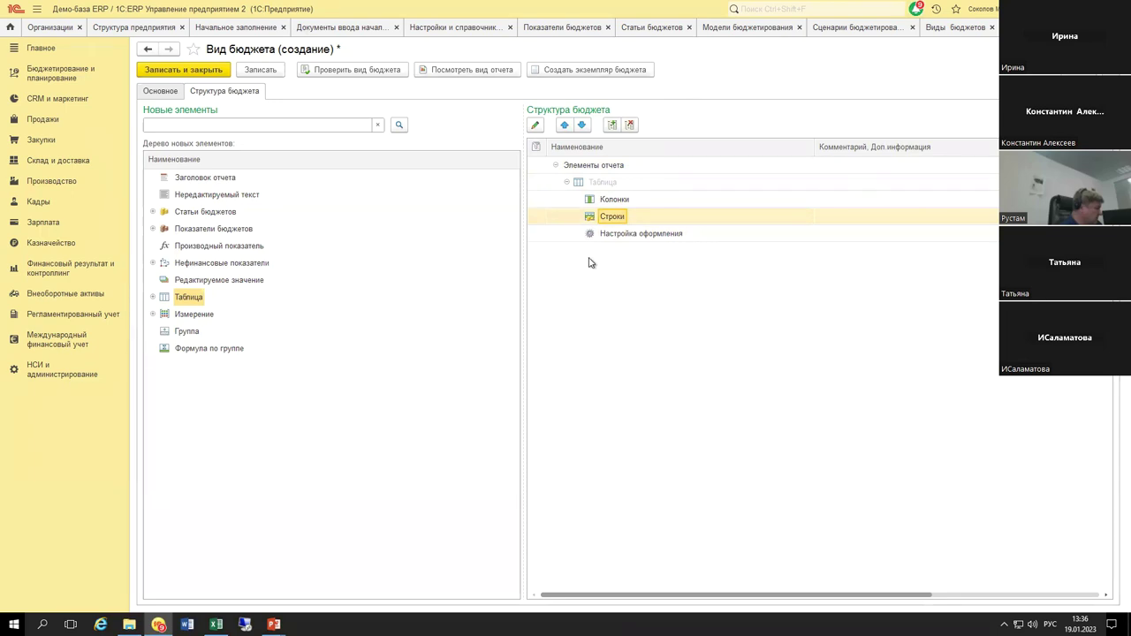
Step: Add the item "Поступления от реализации товаров, работ услуг" from "Основная модель", "Движения денежных средств" to the table's "Строки"
{"action": "left_click", "coordinate": [152, 212]}
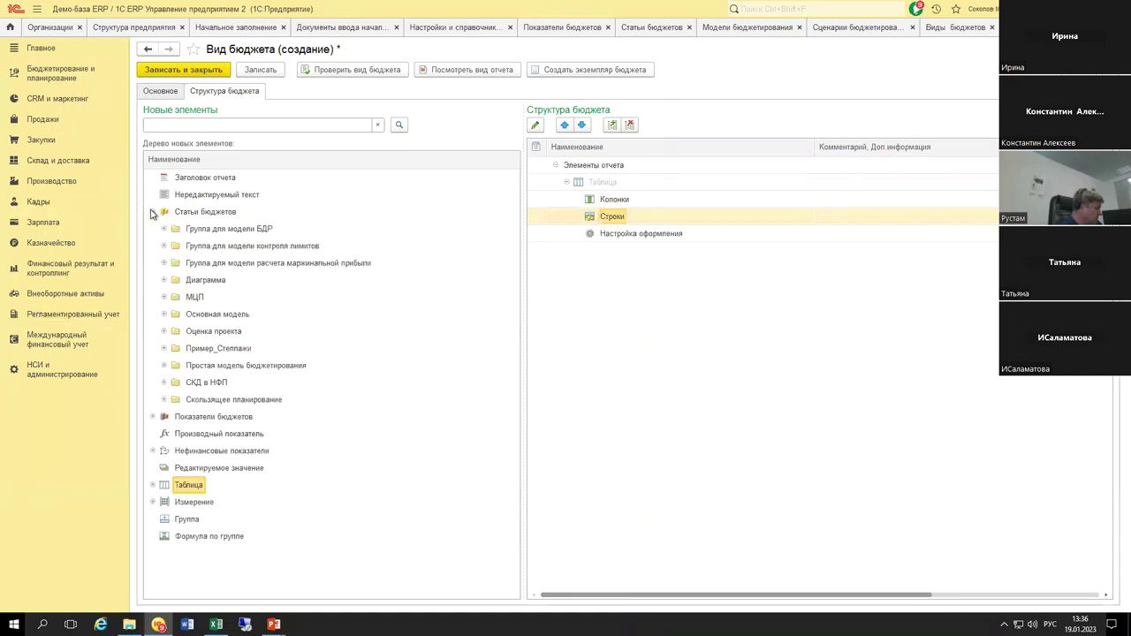
{"action": "left_click", "coordinate": [164, 315]}
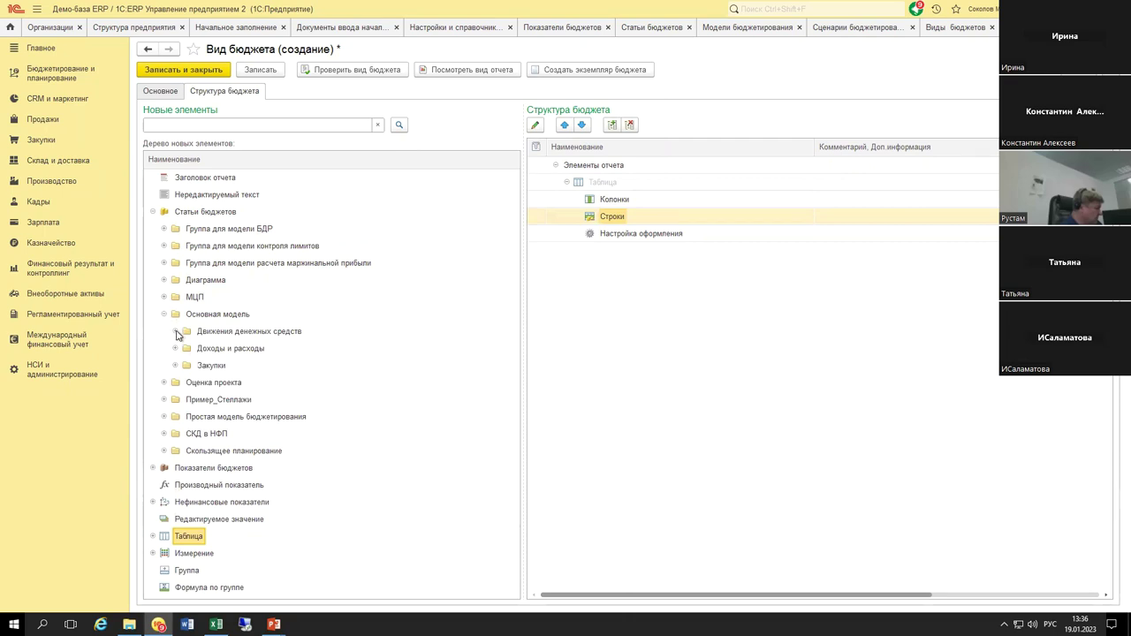
{"action": "left_click", "coordinate": [175, 331]}
{"action": "left_click", "coordinate": [228, 350]}
{"action": "left_click", "coordinate": [256, 437]}
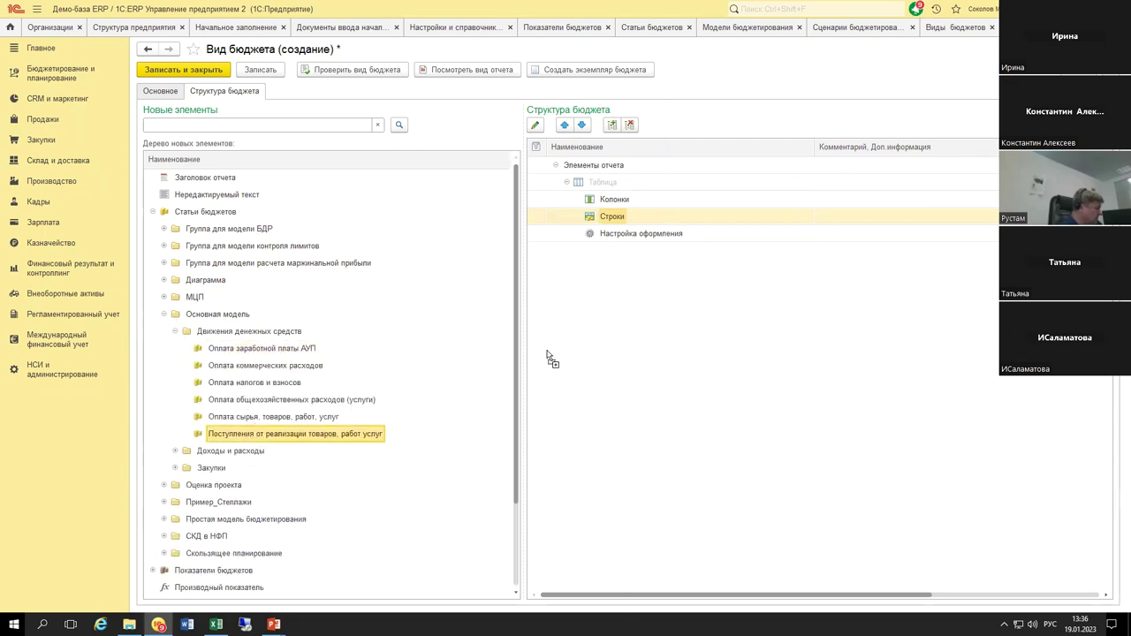
{"action": "left_click_drag", "start_coordinate": [318, 439], "coordinate": [617, 225]}
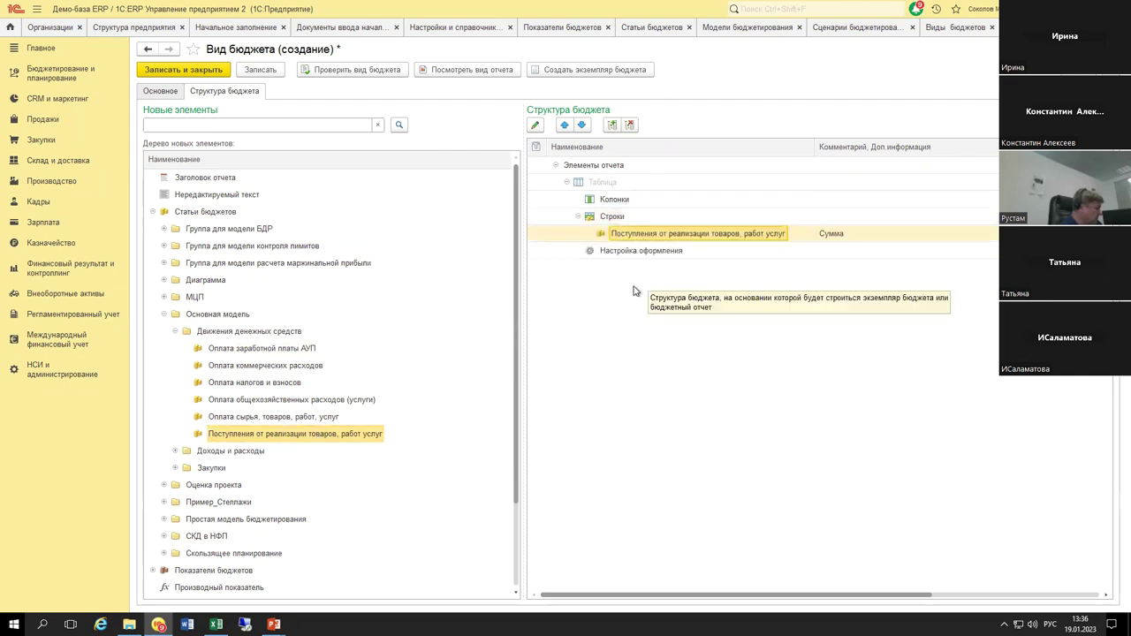
{"action": "left_click", "coordinate": [175, 330]}
{"action": "left_click", "coordinate": [164, 312]}
{"action": "left_click", "coordinate": [151, 212]}
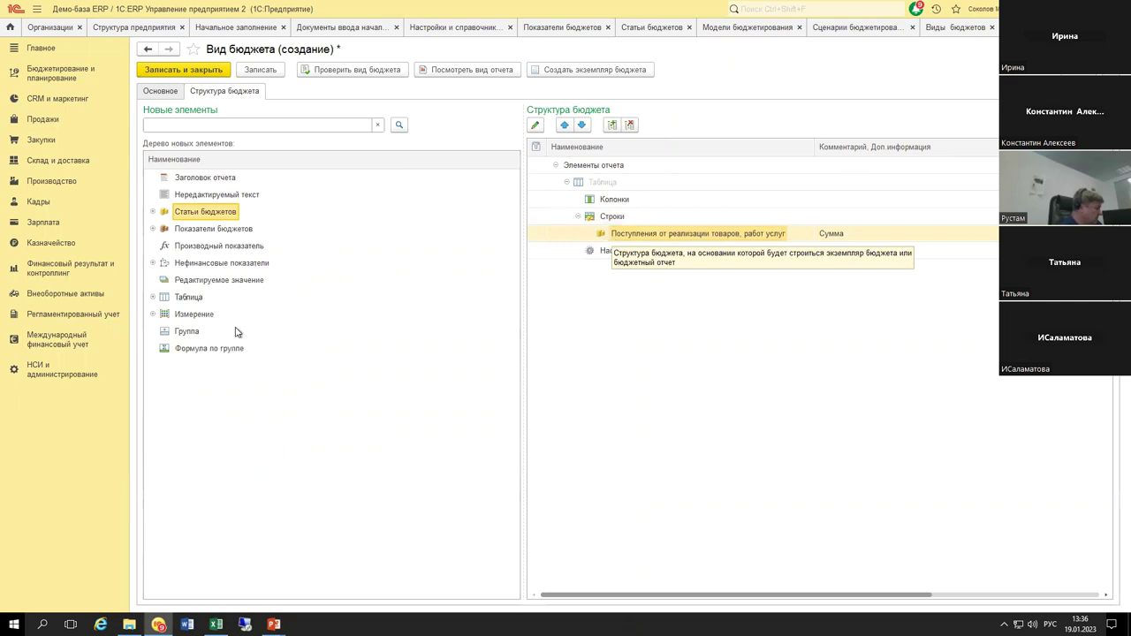
Step: Add the period dimension "День" to the table's "Колонки" with the option "Все периоды"
{"action": "double_click", "coordinate": [167, 316]}
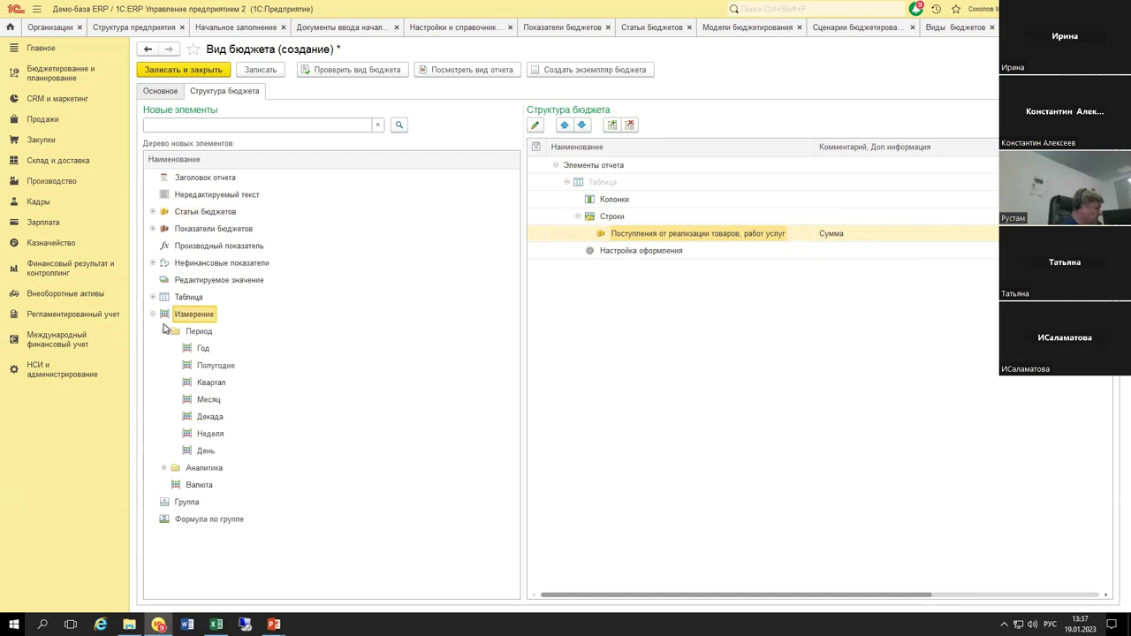
{"action": "left_click", "coordinate": [206, 454]}
{"action": "left_click_drag", "start_coordinate": [206, 457], "coordinate": [616, 198]}
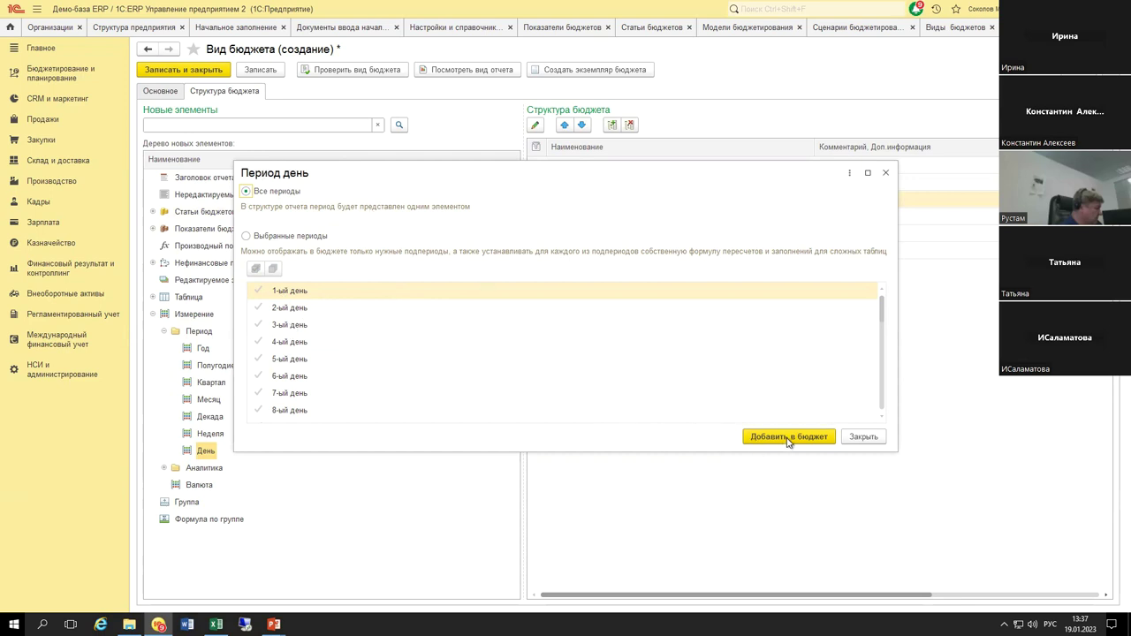
{"action": "left_click", "coordinate": [788, 438]}
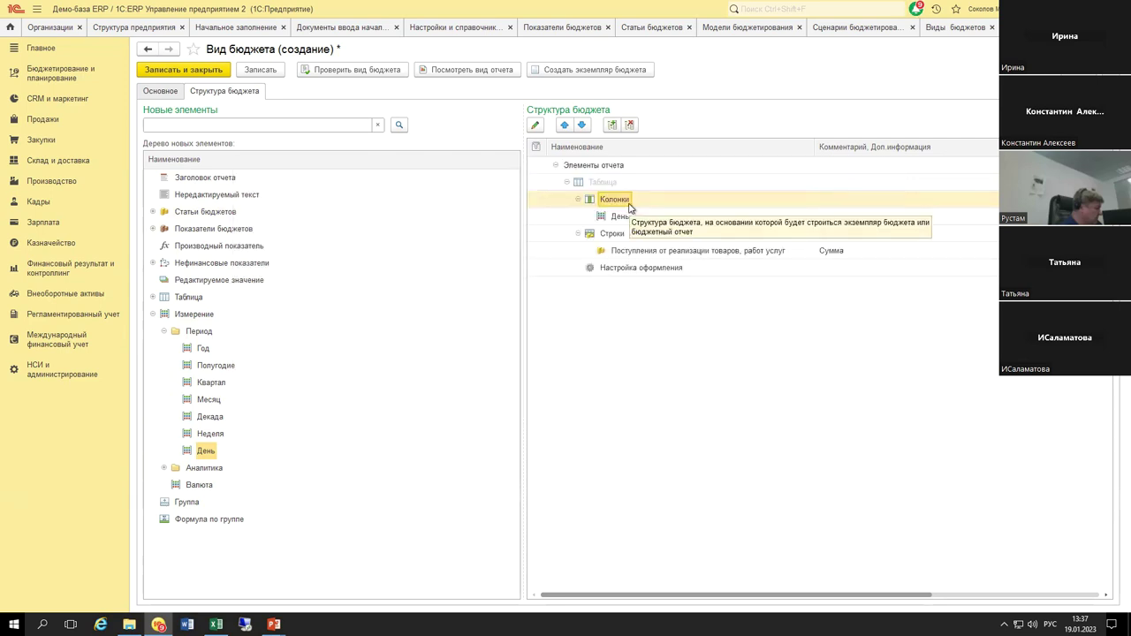
Step: Add the "Контрагенты" analytic under the sales receipts item with "Фиксированные значения" and "Добавлять значения в экземпляре бюджета" enabled
{"action": "left_click", "coordinate": [621, 252]}
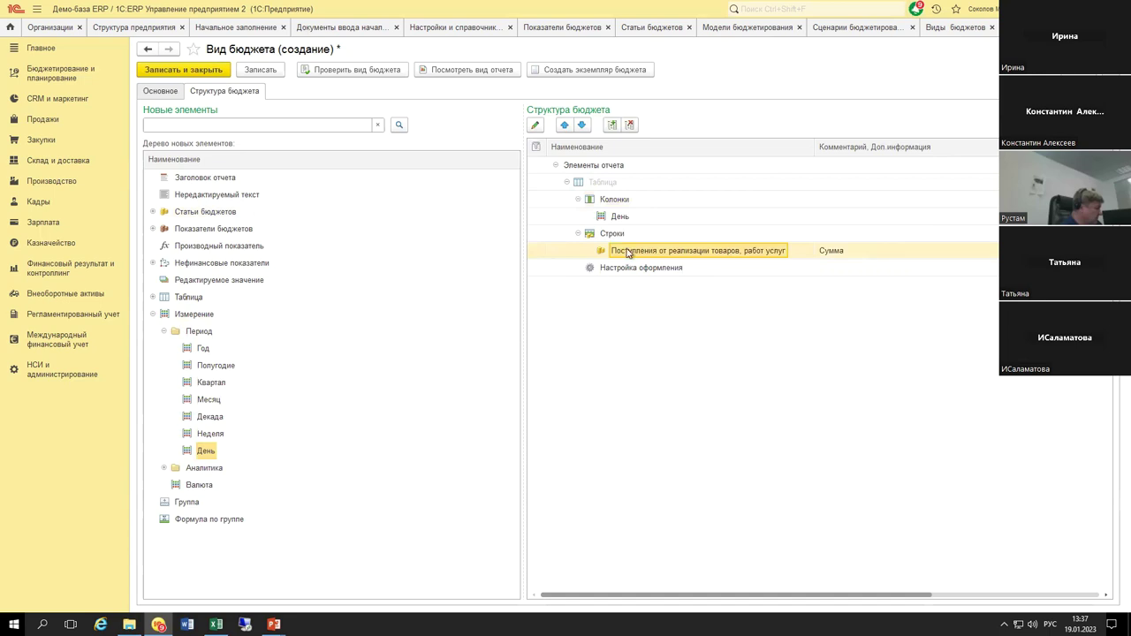
{"action": "left_click", "coordinate": [164, 330]}
{"action": "left_click", "coordinate": [189, 317]}
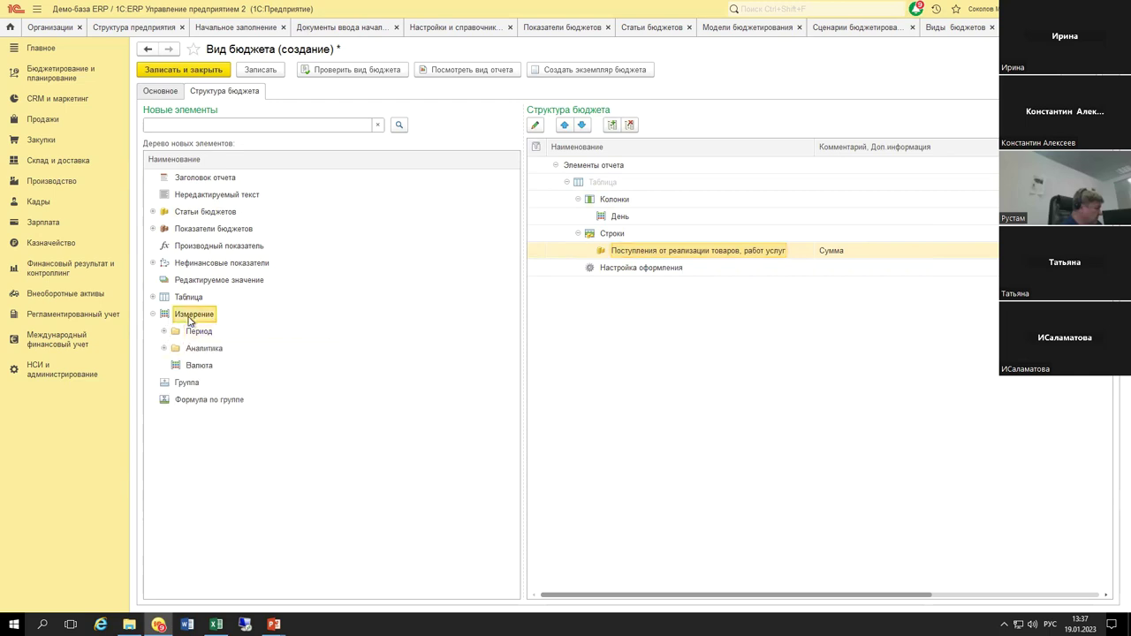
{"action": "left_click", "coordinate": [190, 349]}
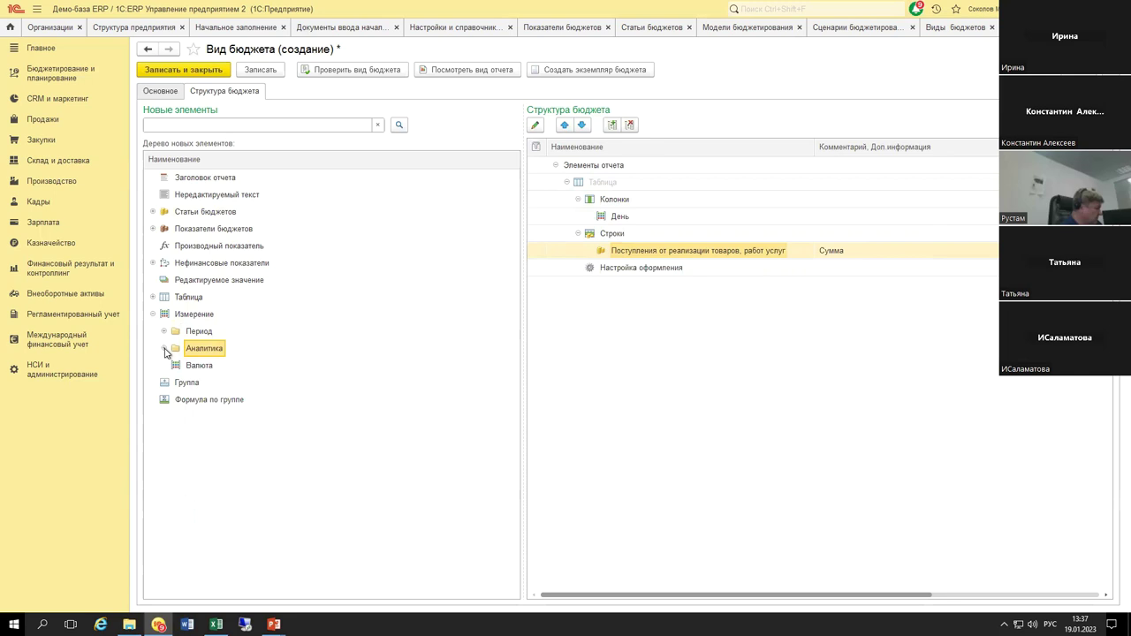
{"action": "left_click", "coordinate": [164, 350]}
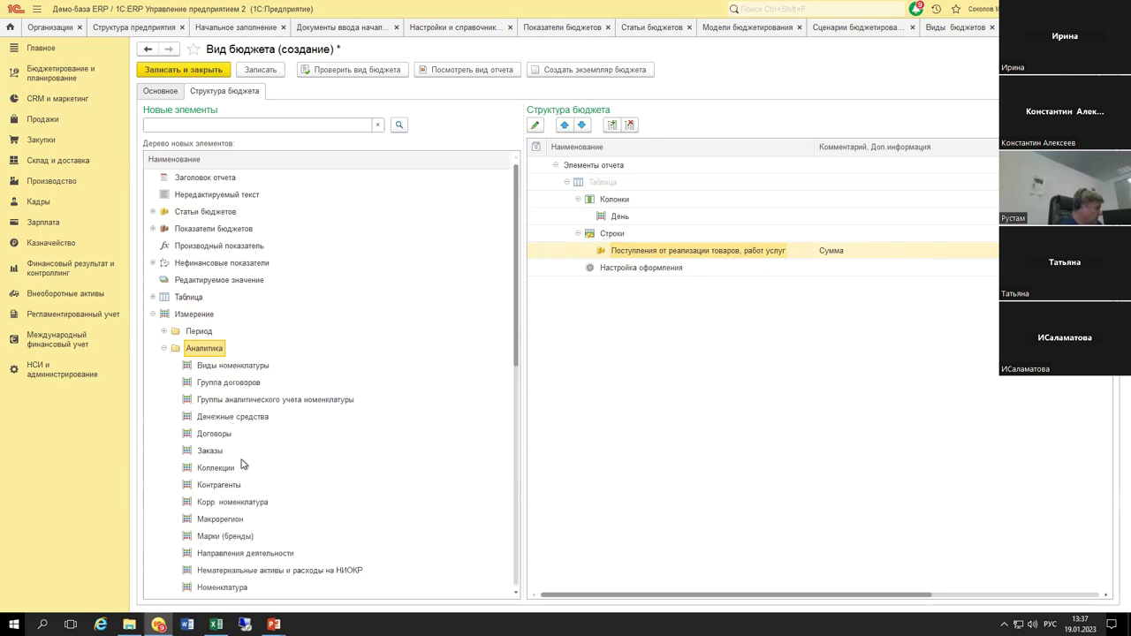
{"action": "left_click_drag", "start_coordinate": [224, 490], "coordinate": [646, 252]}
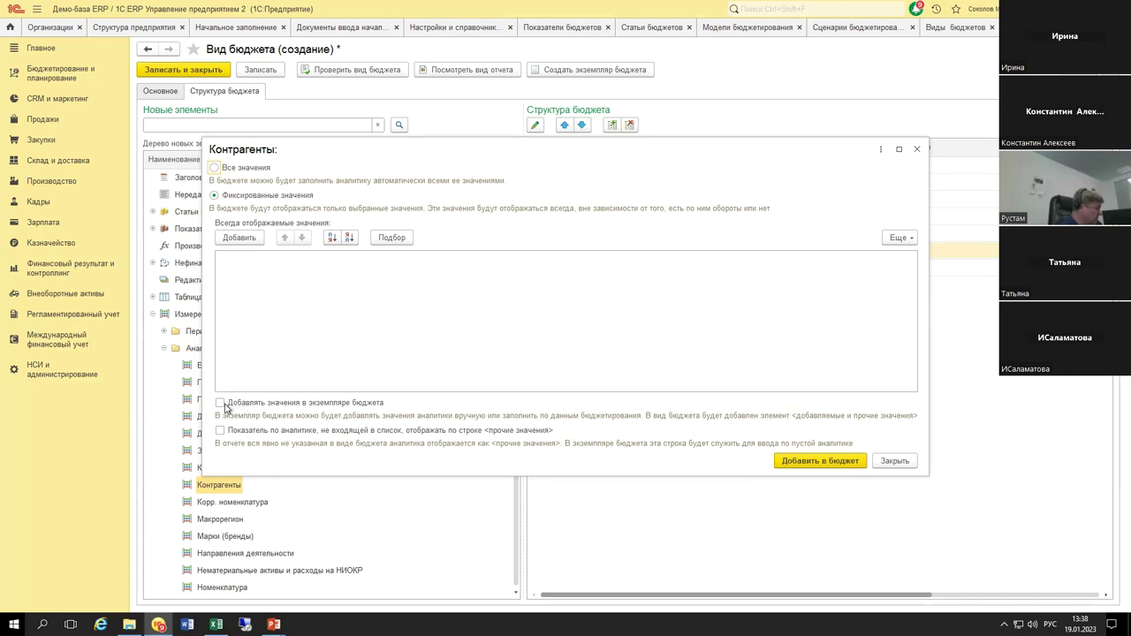
{"action": "left_click", "coordinate": [259, 405]}
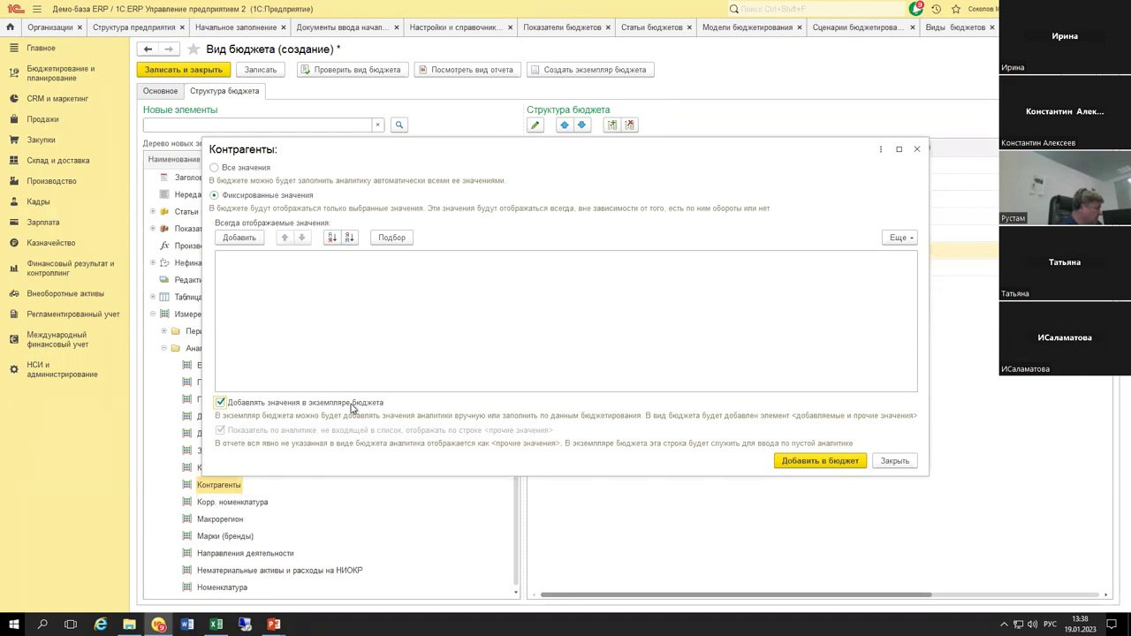
{"action": "left_click", "coordinate": [839, 465]}
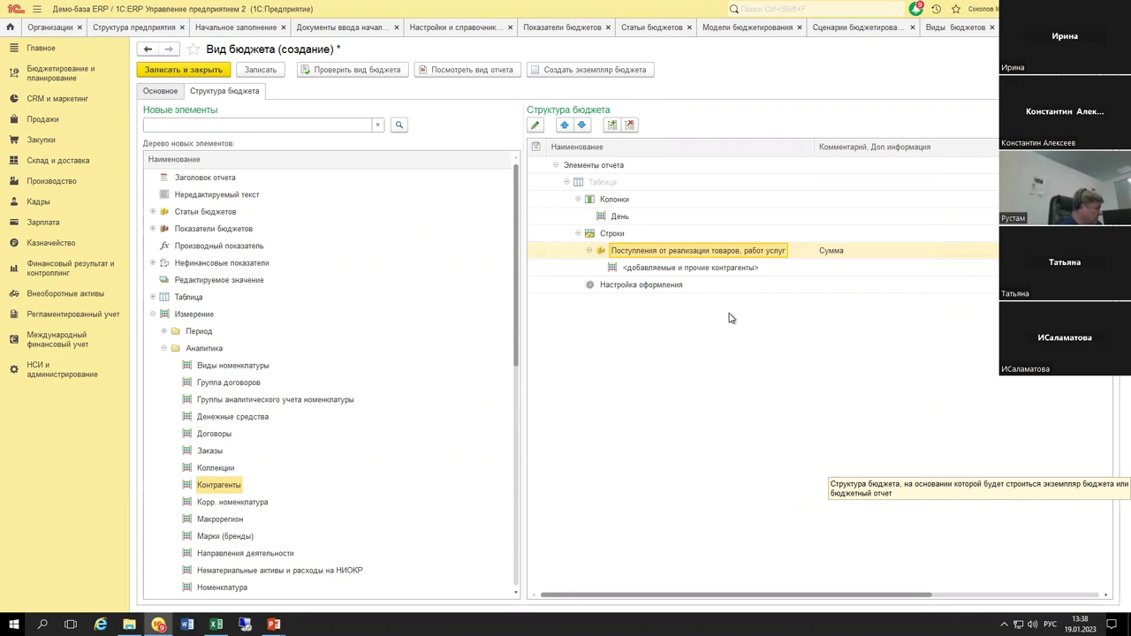
Step: Nest the "Договоры" analytic under the counterparties row, enabling "Добавлять значения в экземпляре бюджета"
{"action": "left_click", "coordinate": [679, 271]}
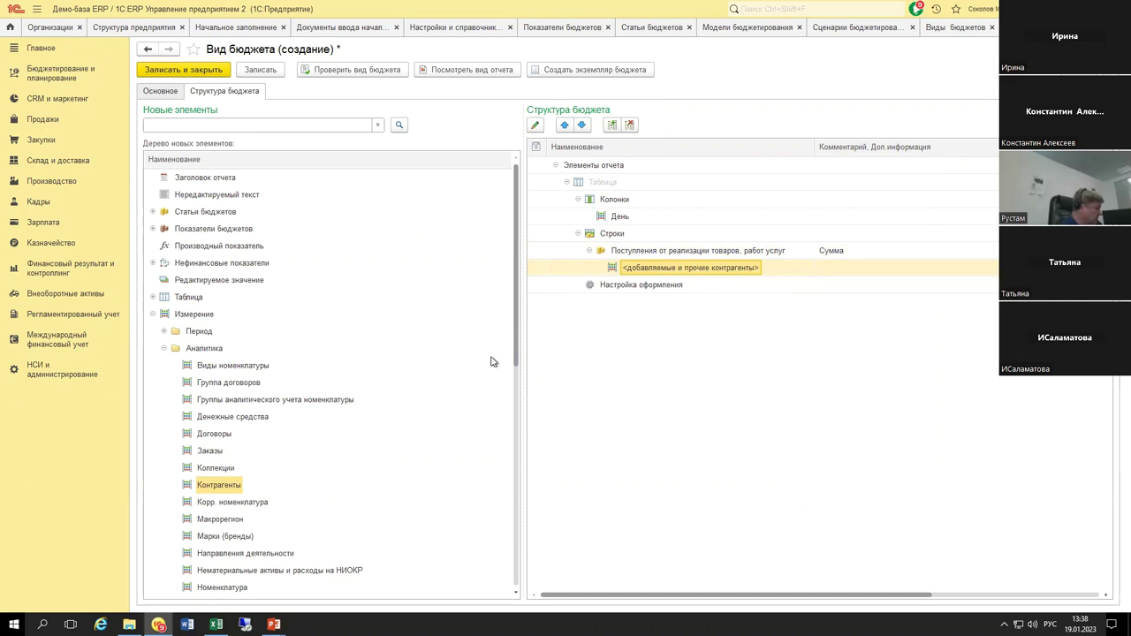
{"action": "left_click", "coordinate": [234, 434]}
{"action": "left_click_drag", "start_coordinate": [212, 436], "coordinate": [716, 284]}
{"action": "left_click", "coordinate": [371, 403]}
{"action": "left_click", "coordinate": [819, 460]}
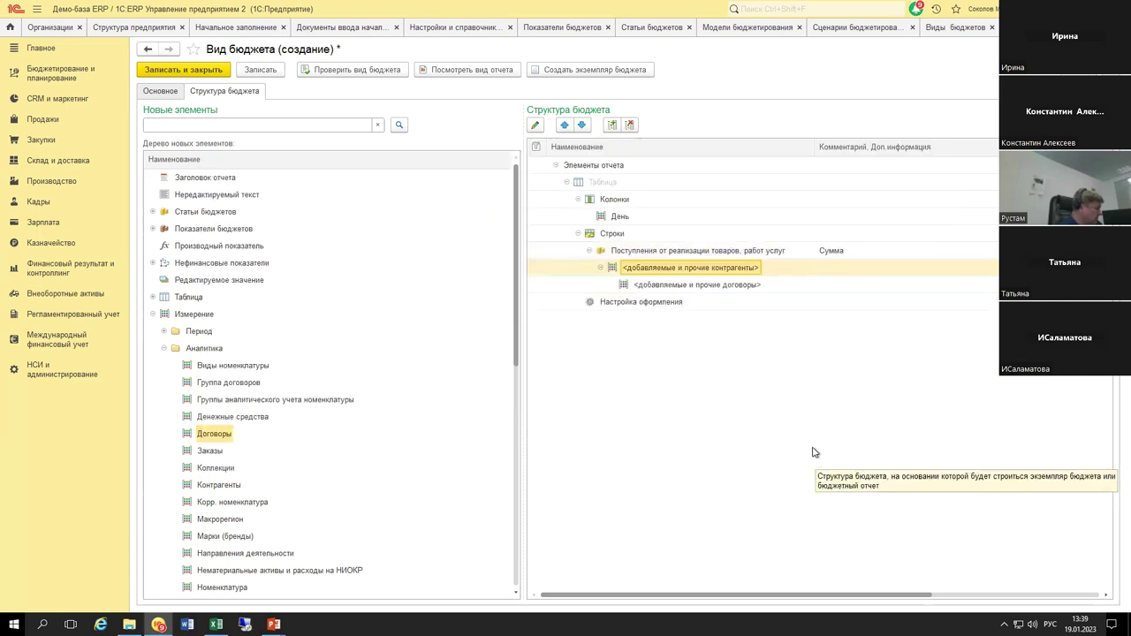
Step: Examine the row hierarchy of the receipts item, its counterparties and contracts, and the item's indicator
{"action": "left_click", "coordinate": [637, 252]}
{"action": "left_click", "coordinate": [652, 270]}
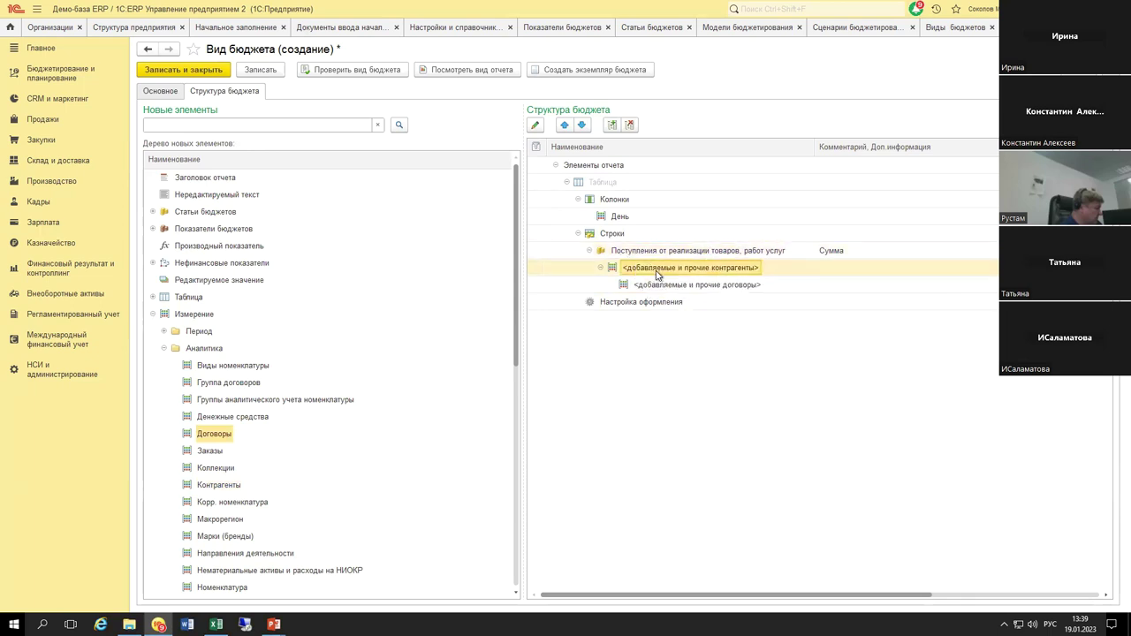
{"action": "left_click", "coordinate": [682, 287]}
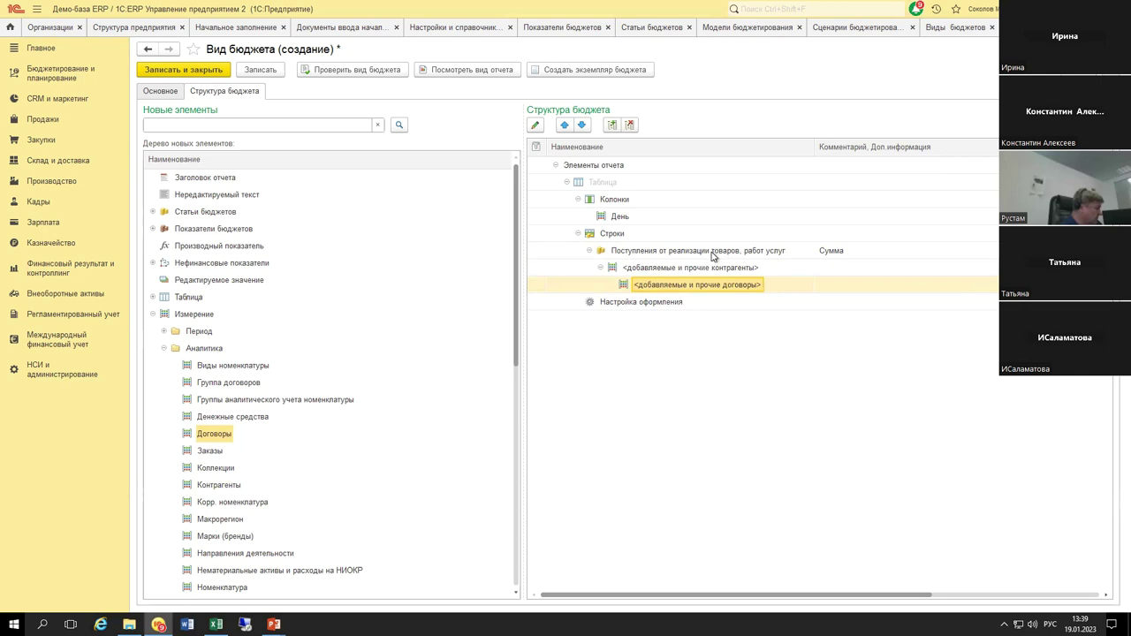
{"action": "left_click", "coordinate": [844, 254]}
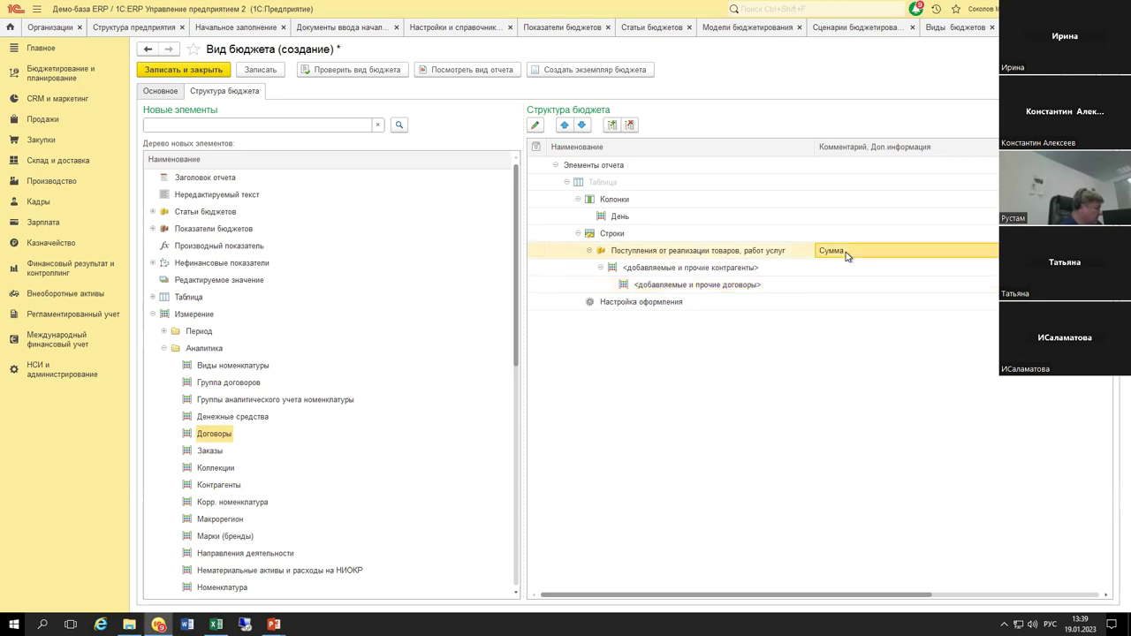
Step: Open the row settings of "Поступления от реализации товаров, работ услуг" and check the analytics in its budget item card
{"action": "left_click", "coordinate": [731, 253]}
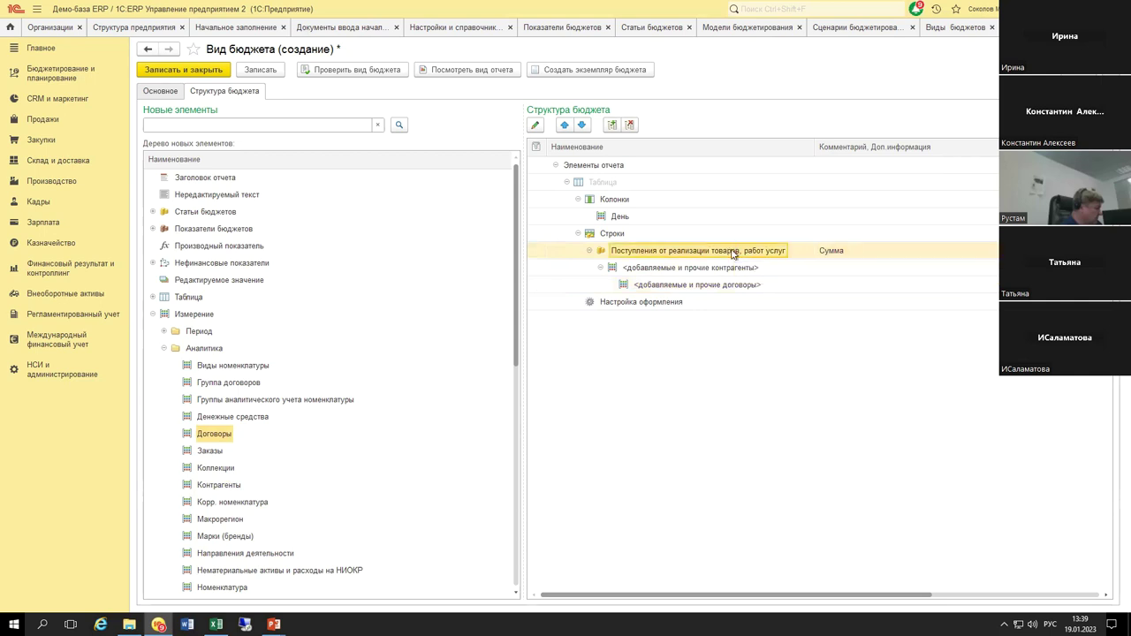
{"action": "double_click", "coordinate": [732, 252]}
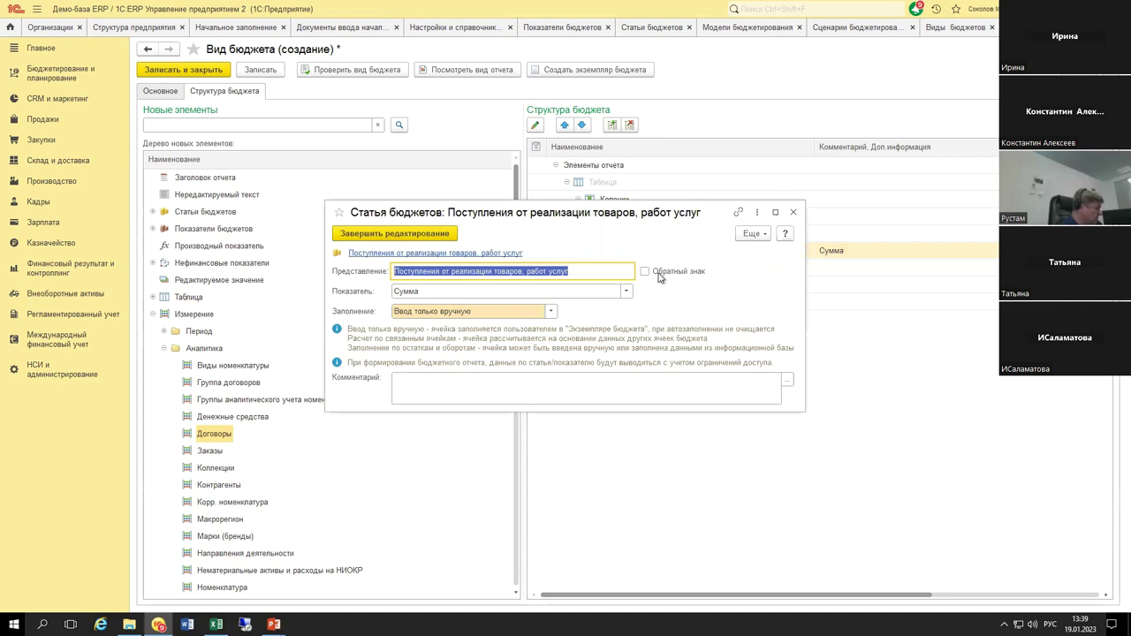
{"action": "left_click", "coordinate": [515, 252]}
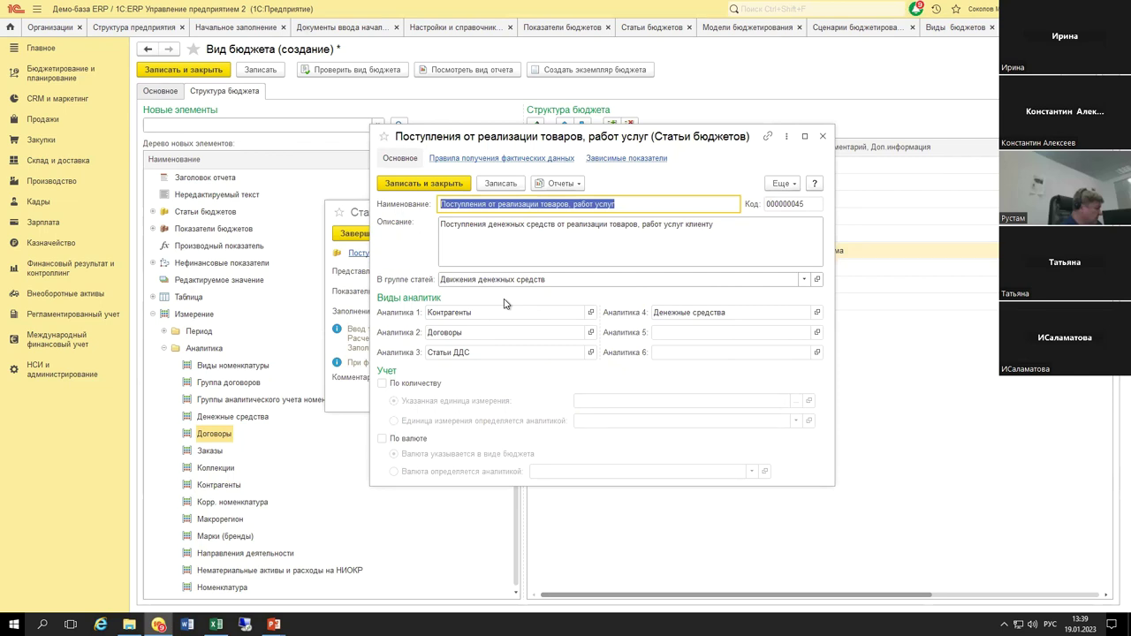
{"action": "key", "text": "Escape"}
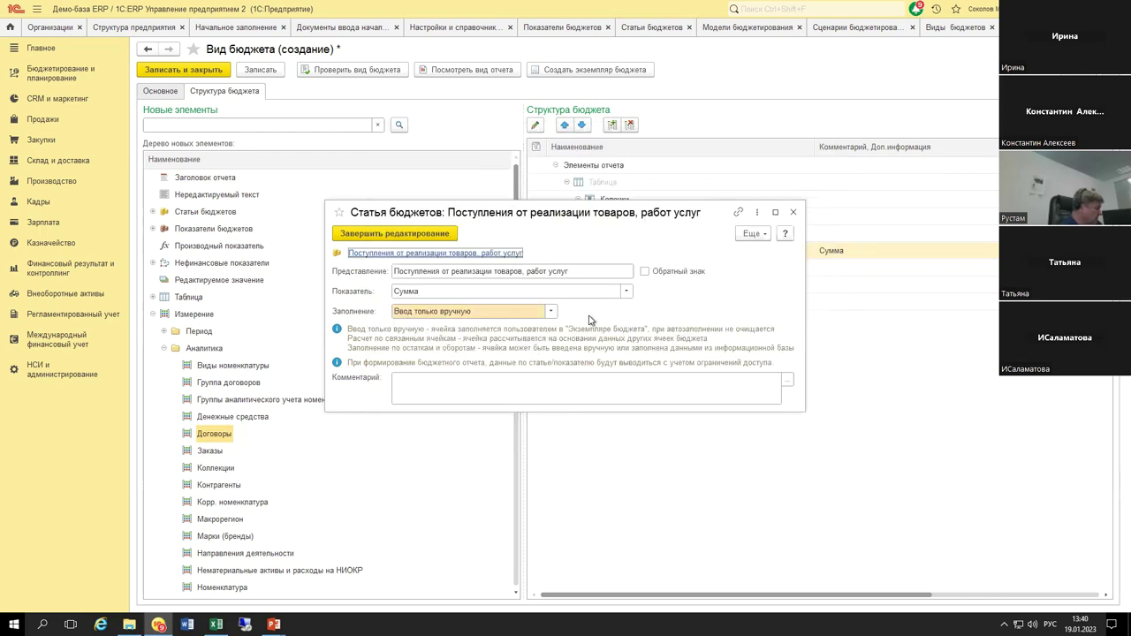
Step: Review the available indicator options in the row settings of "Поступления от реализации товаров, работ услуг"
{"action": "left_click", "coordinate": [624, 291]}
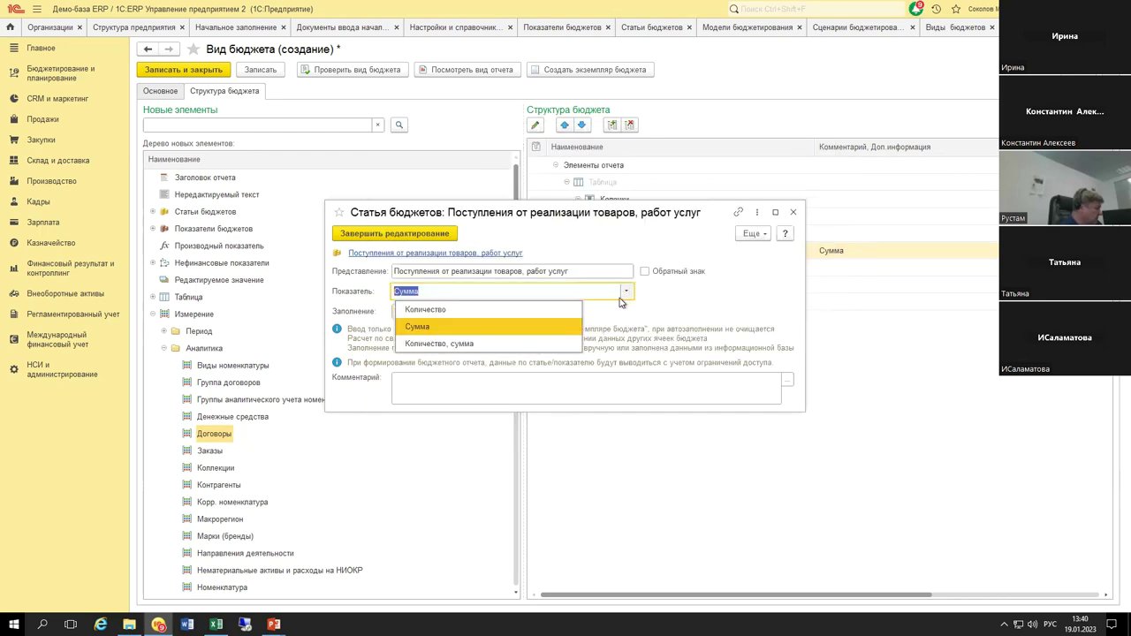
{"action": "left_click", "coordinate": [669, 318]}
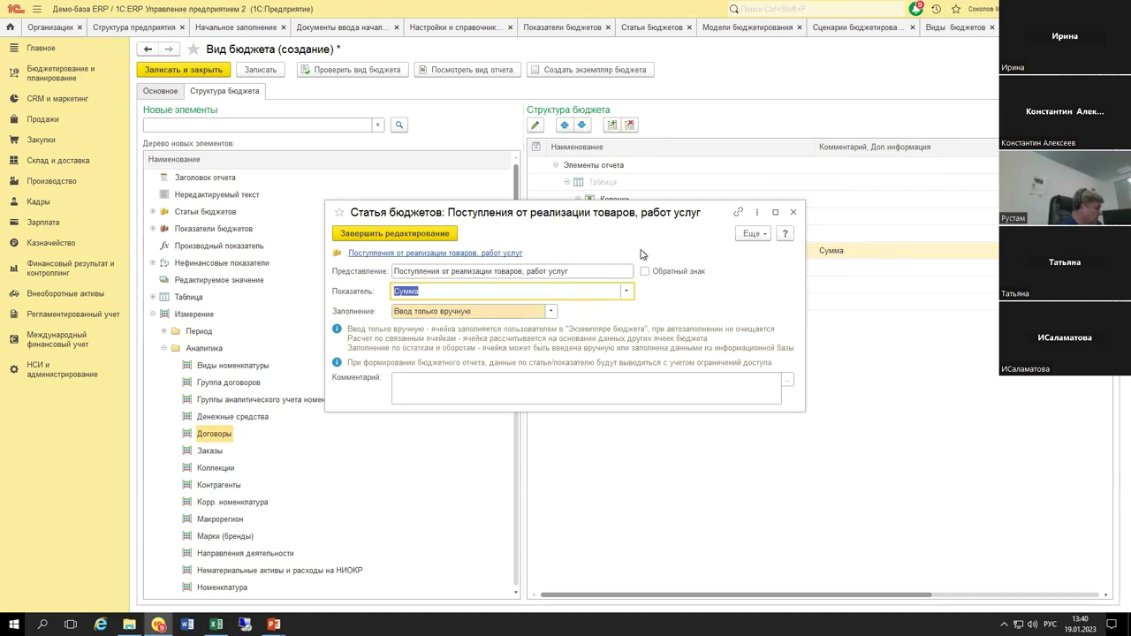
{"action": "key", "text": "ctrl+Return"}
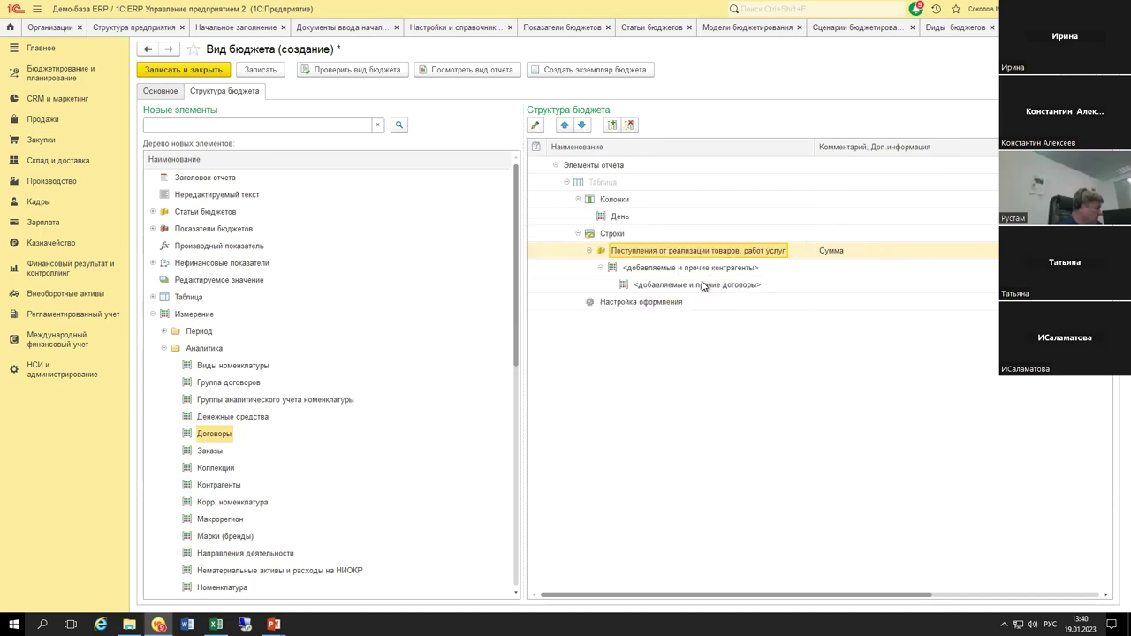
Step: Examine the counterparties row's settings and browse the additional fields available for display, such as ИНН and КПП
{"action": "double_click", "coordinate": [706, 268]}
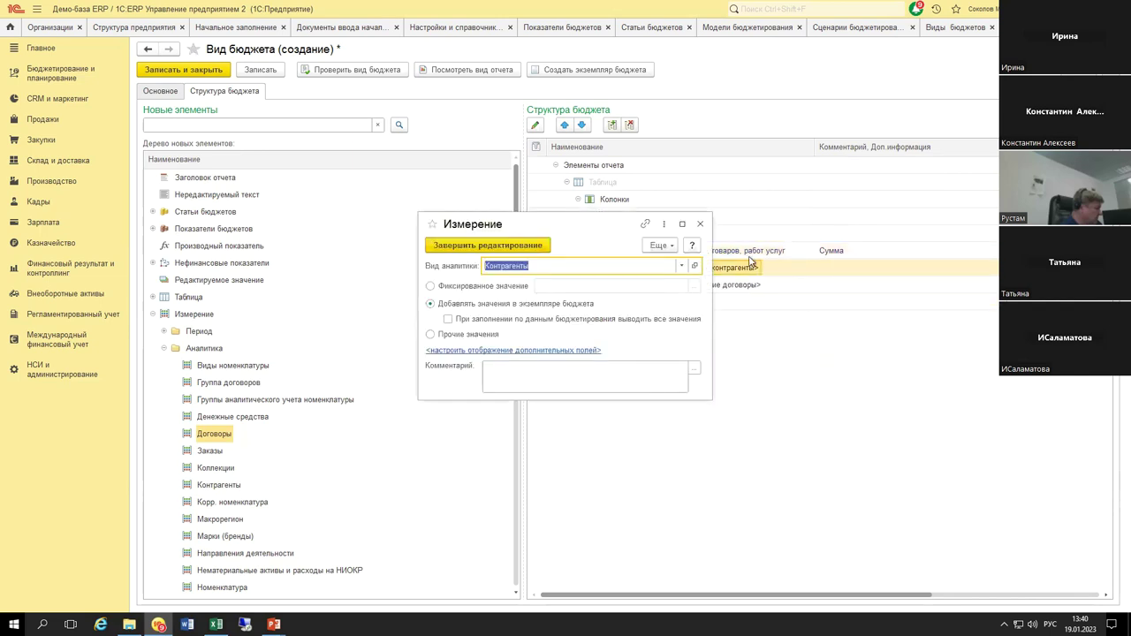
{"action": "left_click_drag", "start_coordinate": [617, 229], "coordinate": [525, 233]}
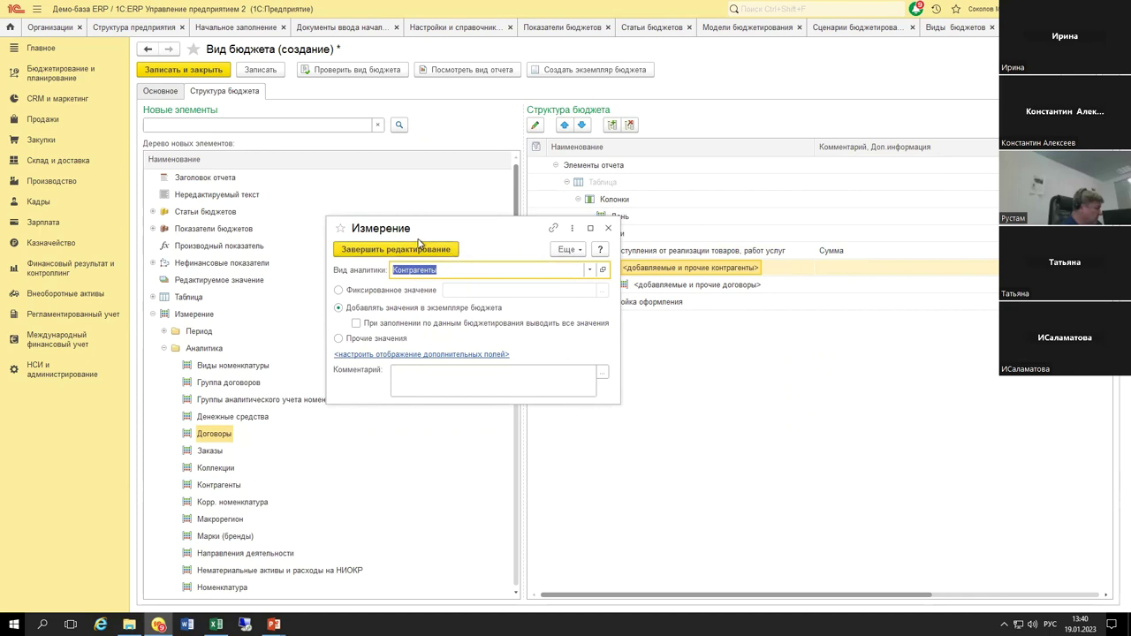
{"action": "left_click", "coordinate": [394, 355]}
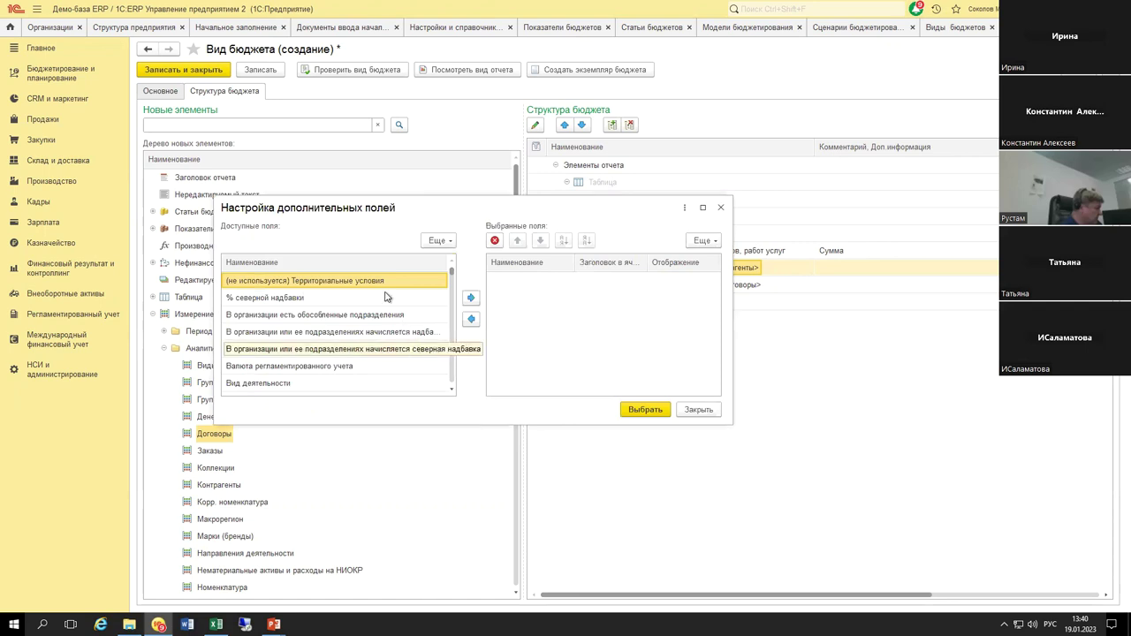
{"action": "scroll", "coordinate": [357, 362], "scroll_direction": "down", "scroll_amount": 2}
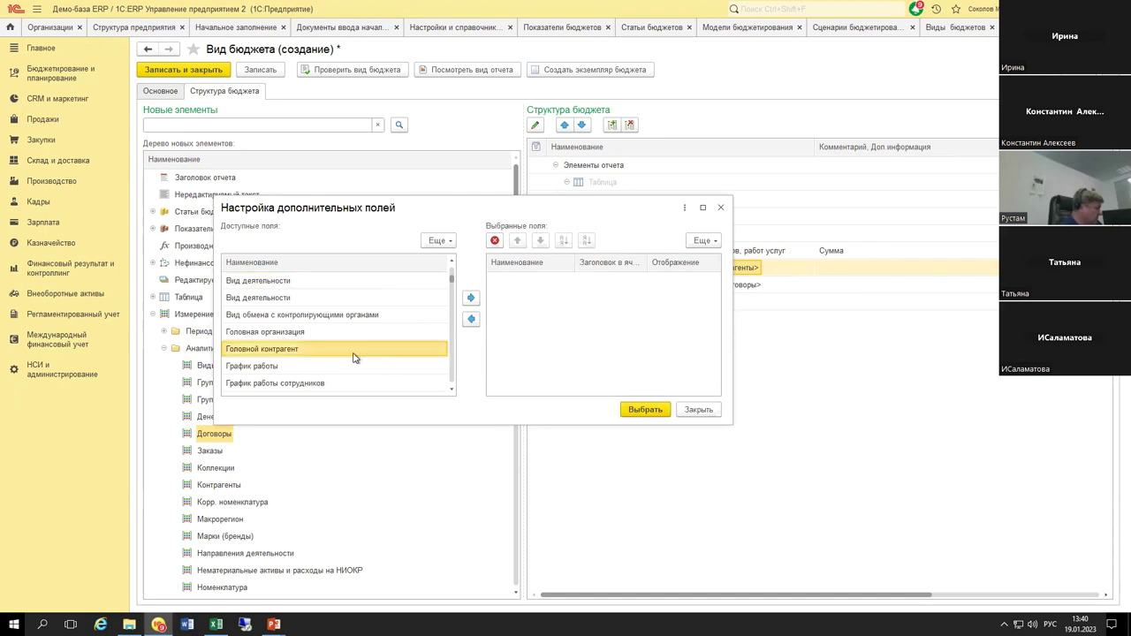
{"action": "scroll", "coordinate": [346, 358], "scroll_direction": "down", "scroll_amount": 2}
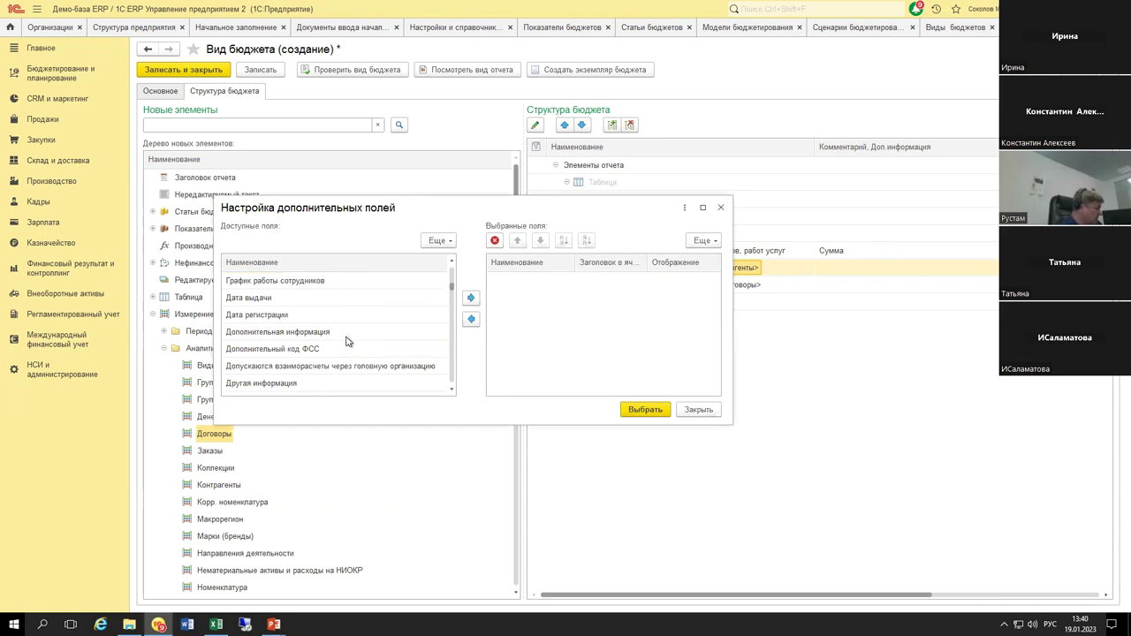
{"action": "scroll", "coordinate": [281, 358], "scroll_direction": "down", "scroll_amount": 2}
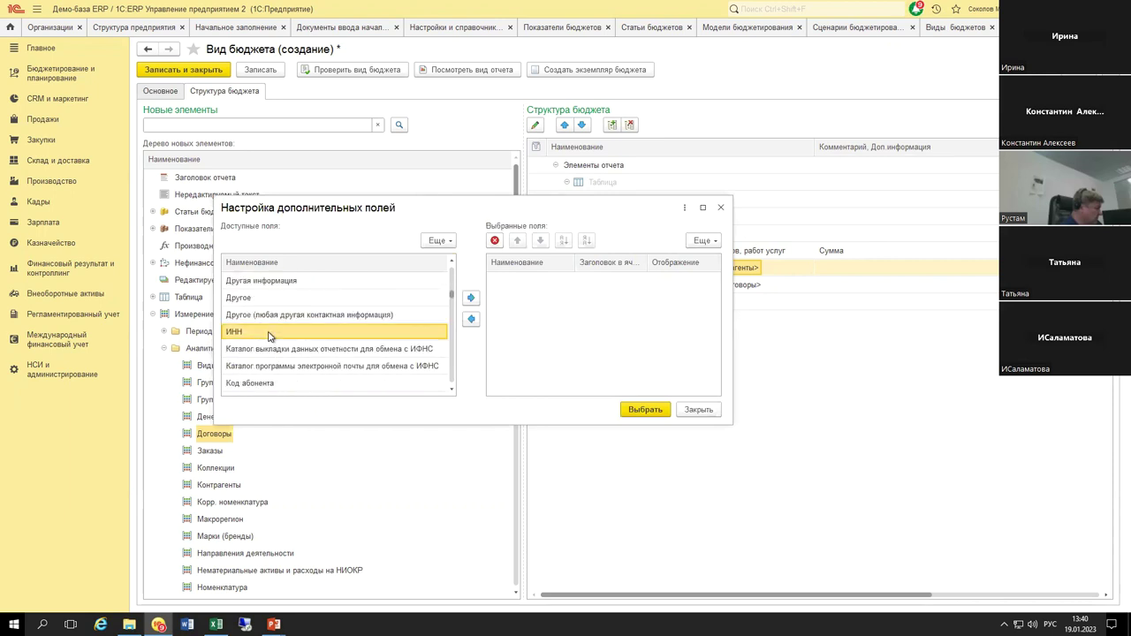
{"action": "scroll", "coordinate": [296, 361], "scroll_direction": "down", "scroll_amount": 2}
{"action": "scroll", "coordinate": [295, 361], "scroll_direction": "down", "scroll_amount": 4}
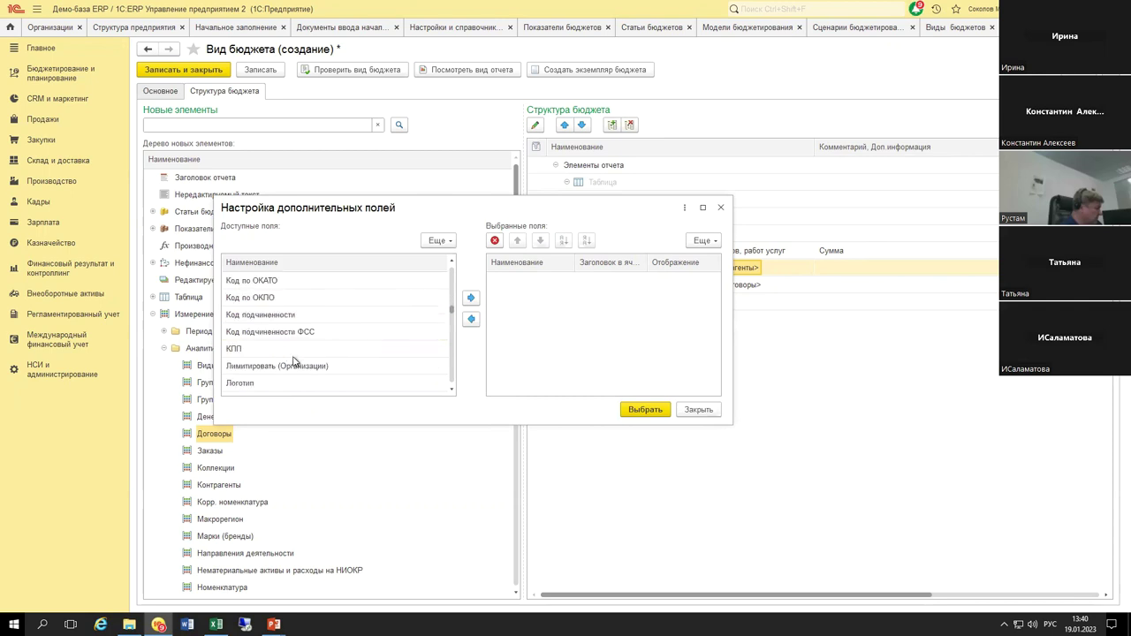
{"action": "scroll", "coordinate": [294, 362], "scroll_direction": "up", "scroll_amount": 4}
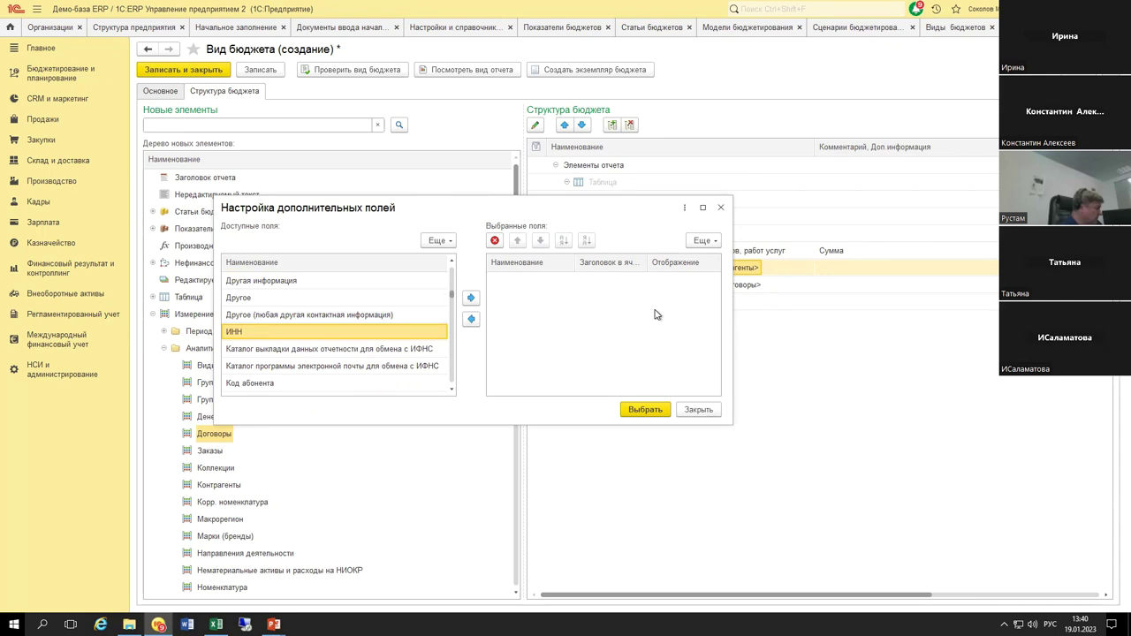
{"action": "left_click", "coordinate": [721, 208]}
{"action": "left_click", "coordinate": [607, 228]}
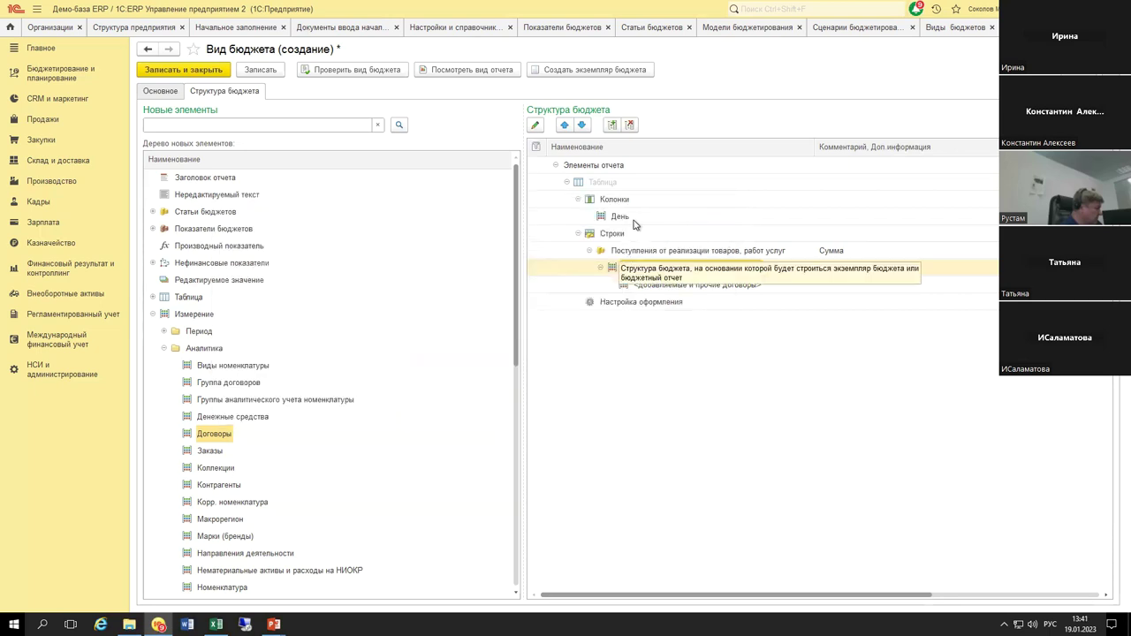
Step: Check the periodicity setting of the "День" column dimension
{"action": "double_click", "coordinate": [618, 216]}
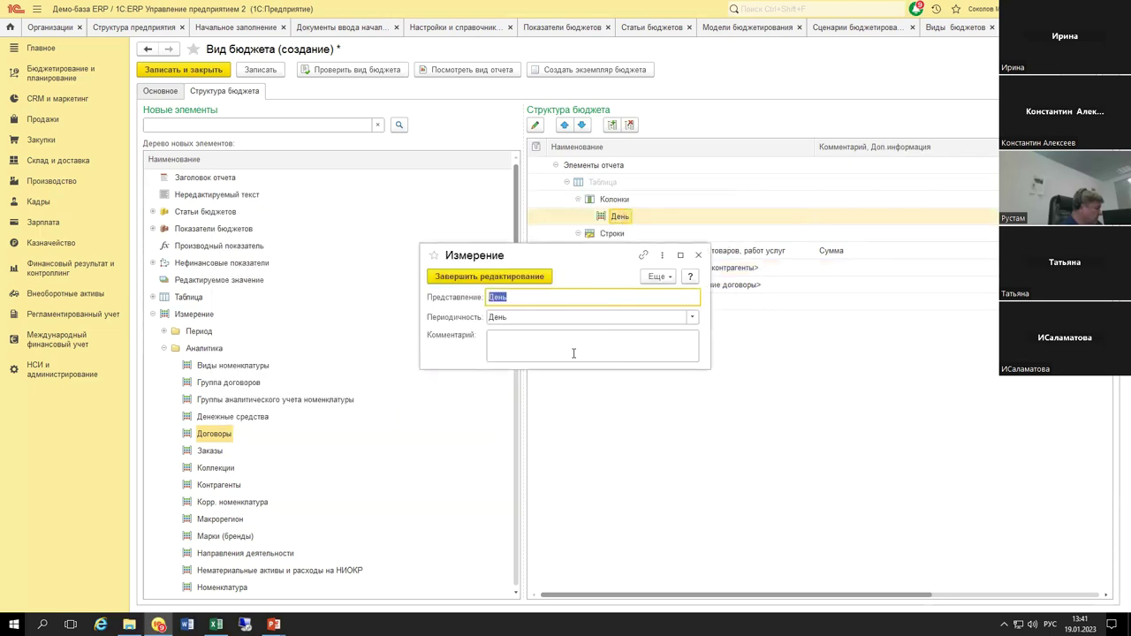
{"action": "left_click", "coordinate": [692, 320]}
{"action": "left_click", "coordinate": [695, 320]}
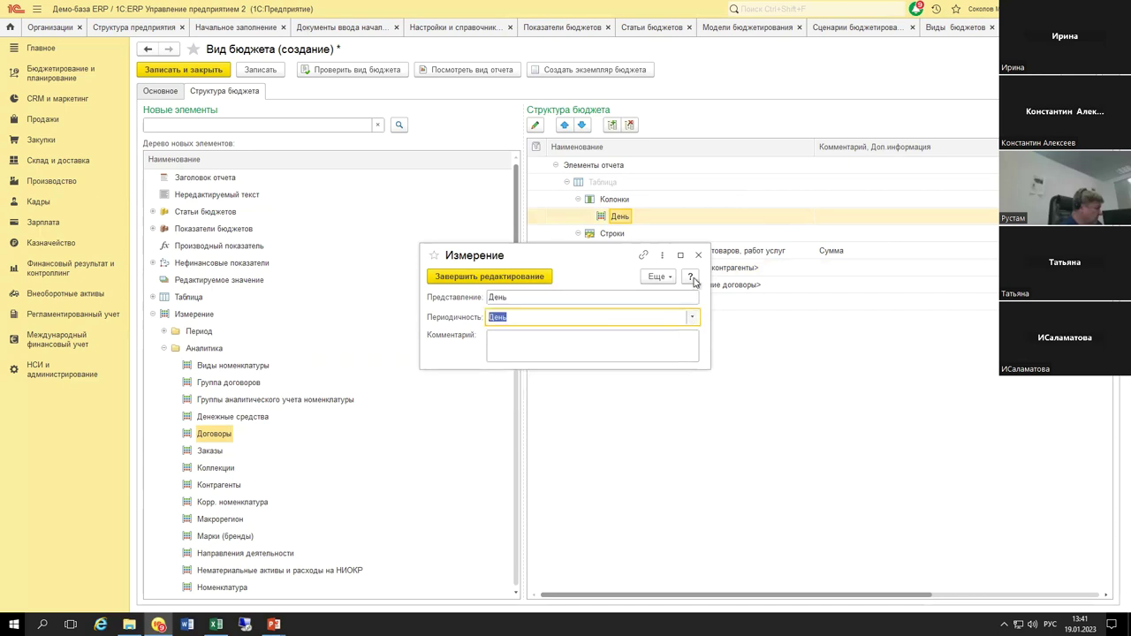
{"action": "left_click", "coordinate": [698, 254]}
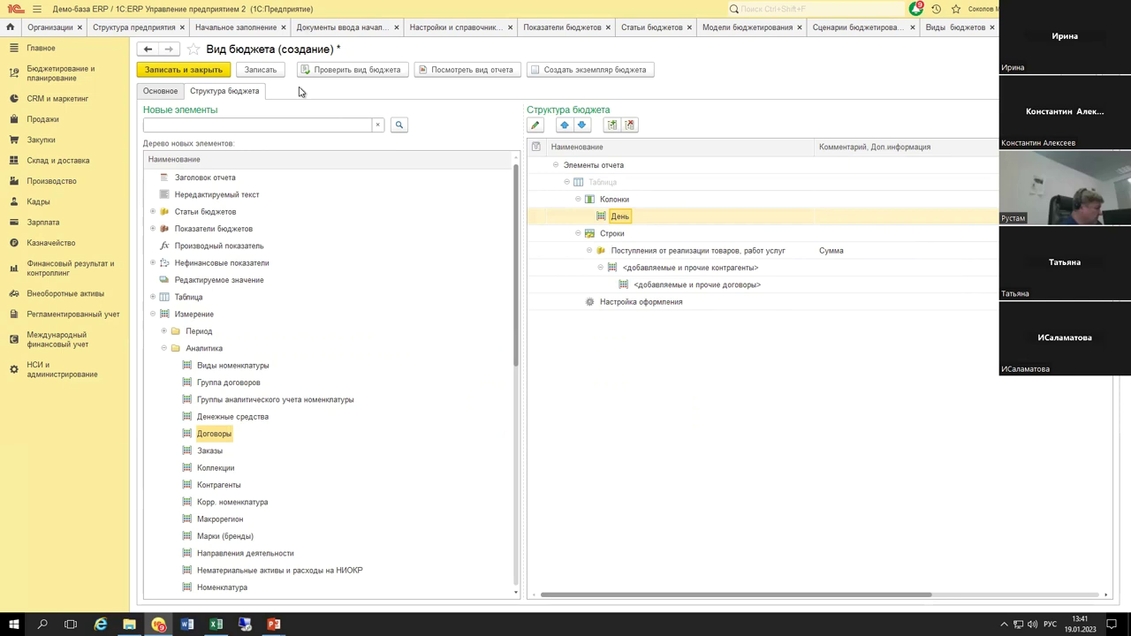
Step: Save the "Бюджет поступлений ДС" budget type and open the list of budget instances
{"action": "left_click", "coordinate": [272, 69]}
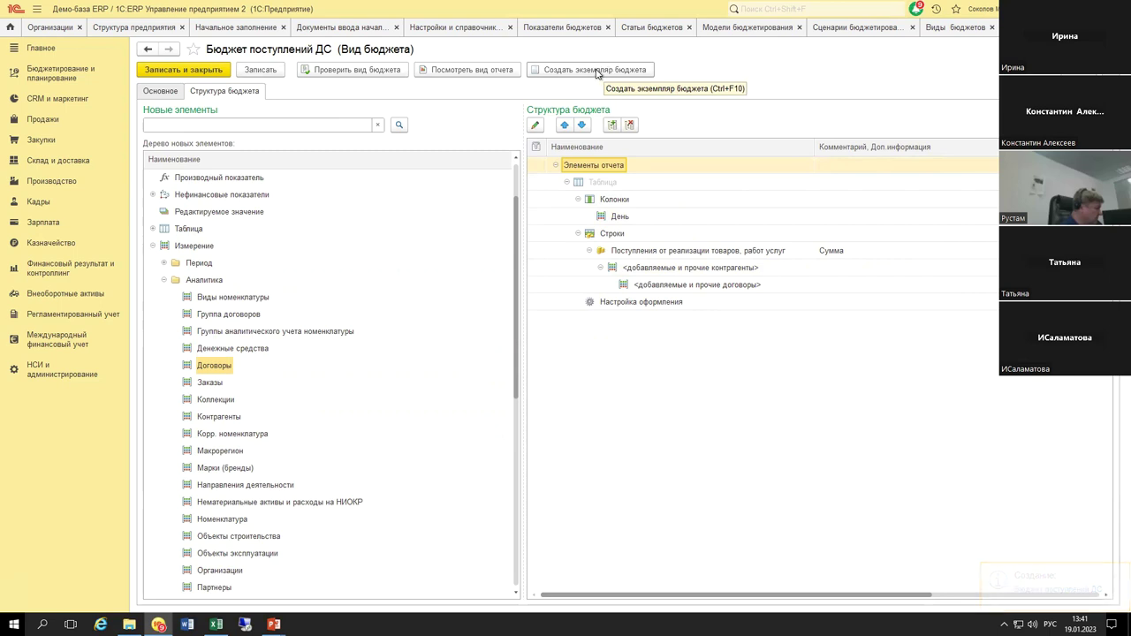
{"action": "left_click", "coordinate": [72, 79]}
{"action": "left_click", "coordinate": [184, 157]}
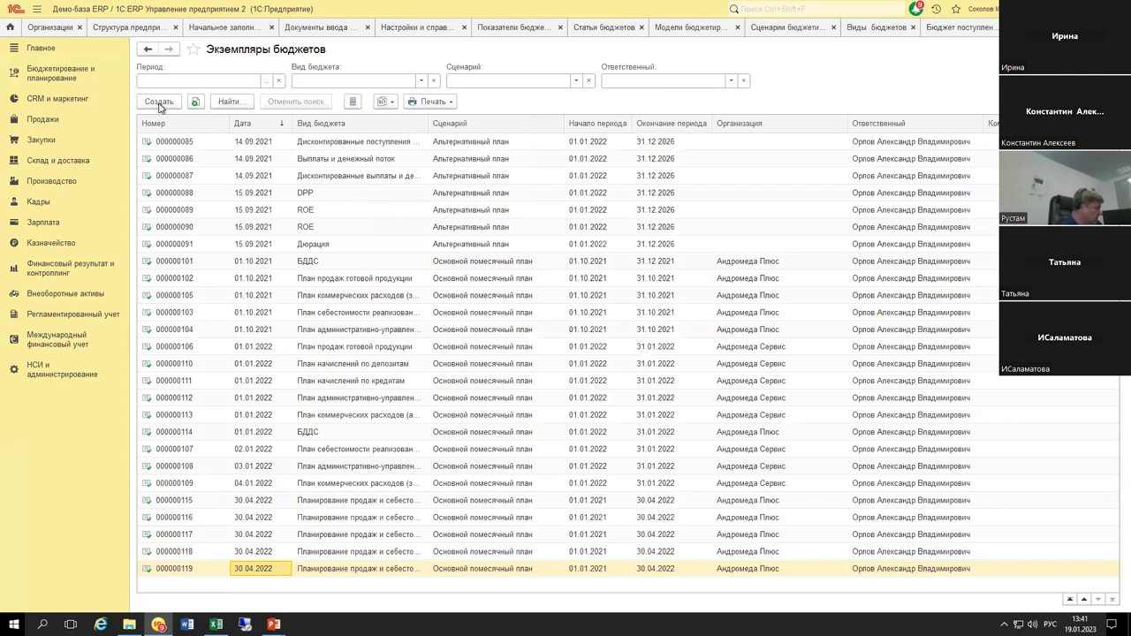
Step: Look up "Бюджет поступлений ДС" in the list of budget types and revisit its form
{"action": "key", "text": "Insert"}
{"action": "key", "text": "Escape"}
{"action": "left_click", "coordinate": [879, 29]}
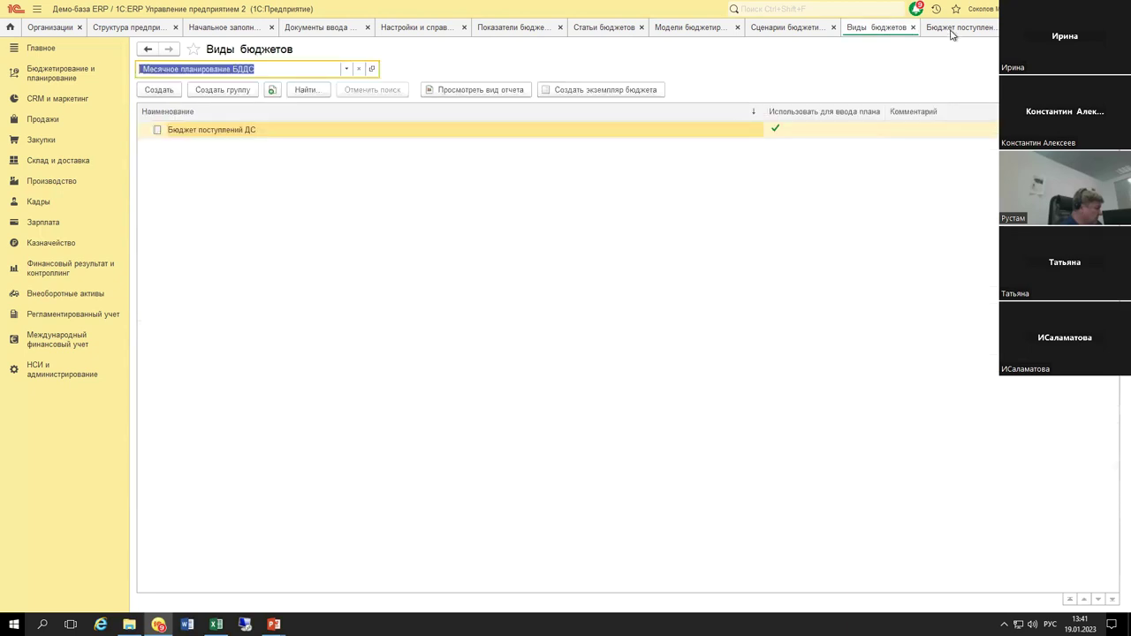
{"action": "left_click", "coordinate": [952, 33]}
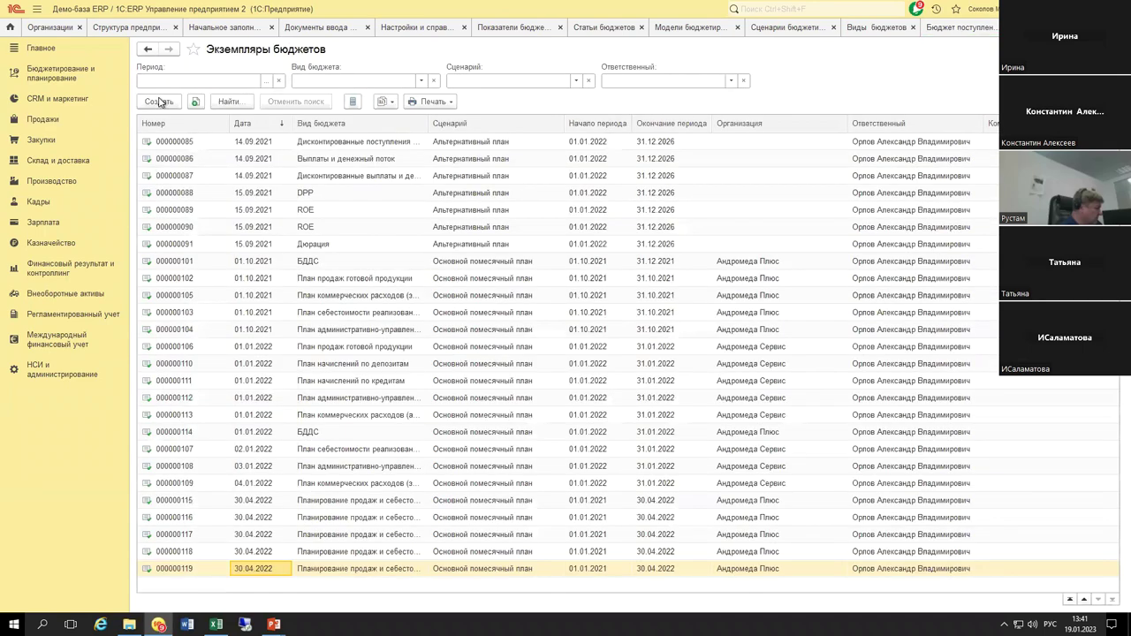
Step: Create a budget instance with the model "_Месячное планирование БДДС" and the budget type "Бюджет поступлений ДС"
{"action": "left_click", "coordinate": [160, 102]}
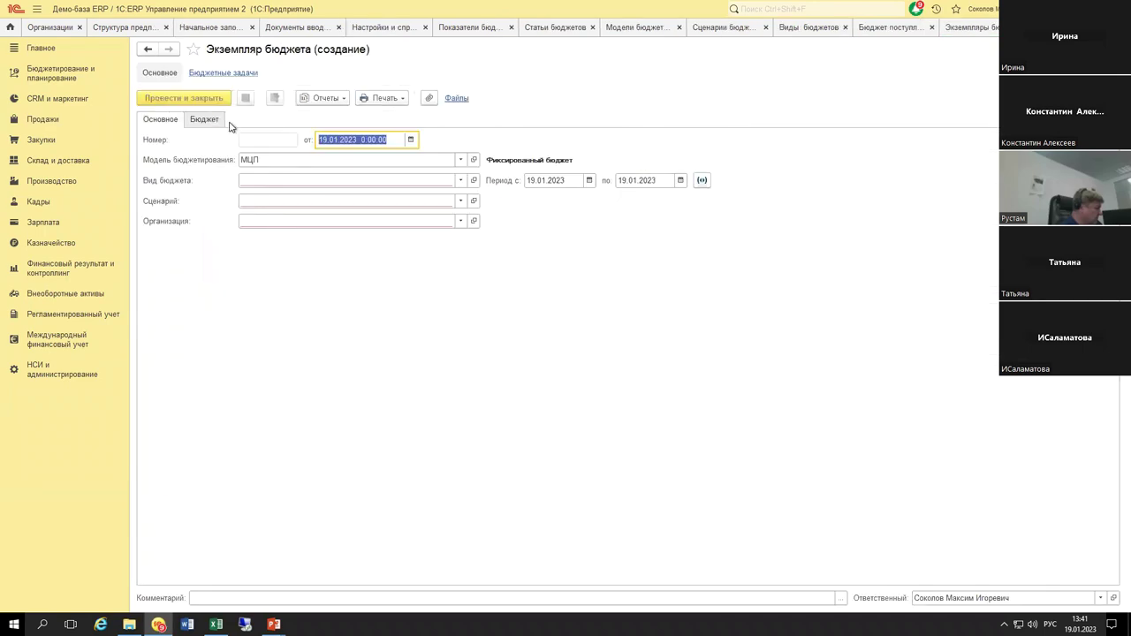
{"action": "left_click", "coordinate": [441, 161]}
{"action": "key", "text": "F4"}
{"action": "double_click", "coordinate": [416, 212]}
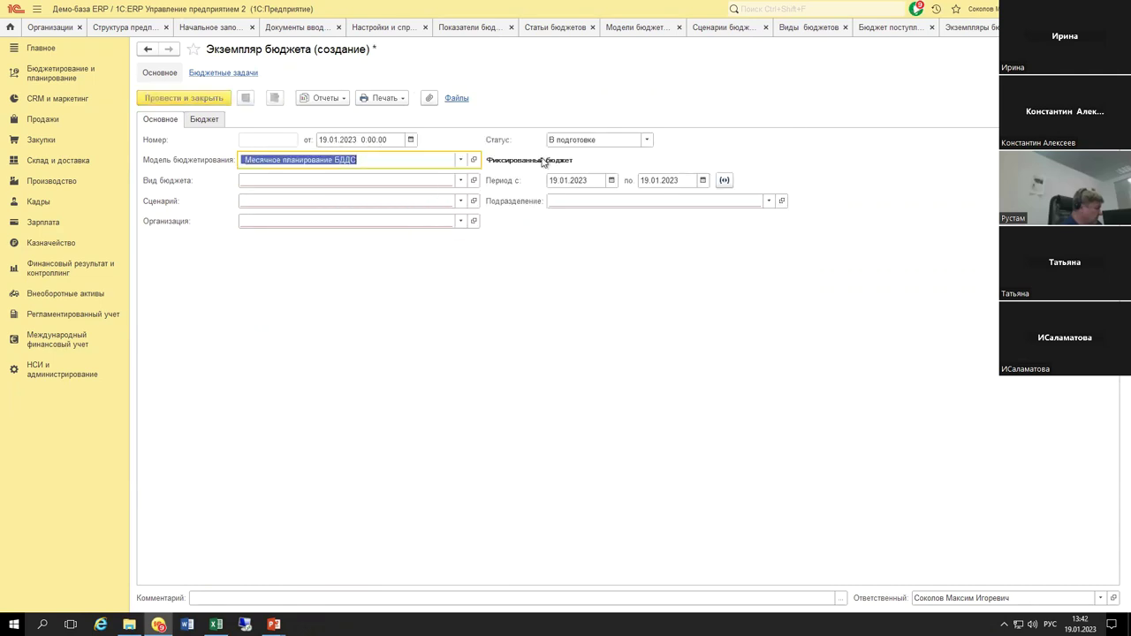
{"action": "left_click", "coordinate": [432, 182]}
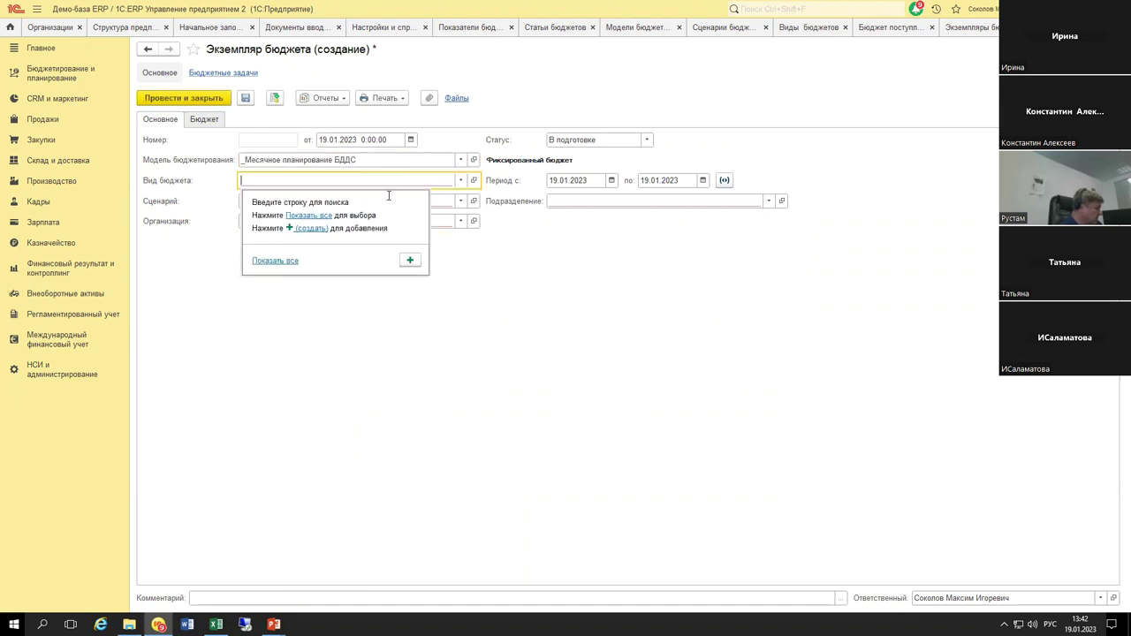
{"action": "left_click", "coordinate": [322, 215]}
{"action": "double_click", "coordinate": [439, 204]}
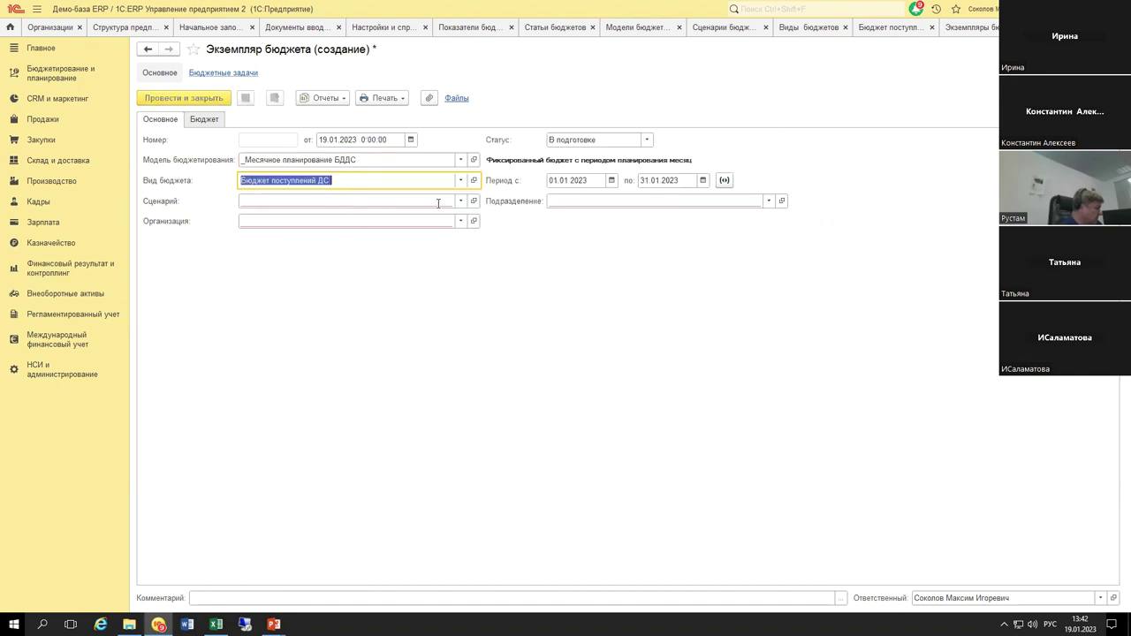
Step: Set the instance's scenario to "_Месячный план БДДС" and its organization to "Металл-Сервис"
{"action": "left_click", "coordinate": [437, 203]}
{"action": "left_click", "coordinate": [300, 235]}
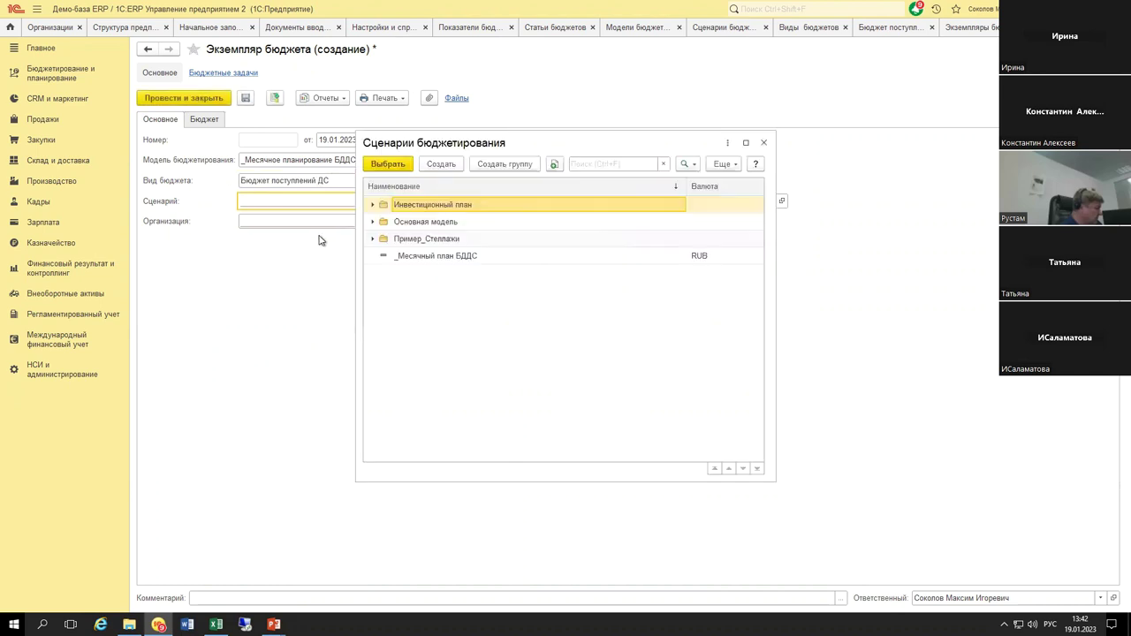
{"action": "double_click", "coordinate": [415, 255]}
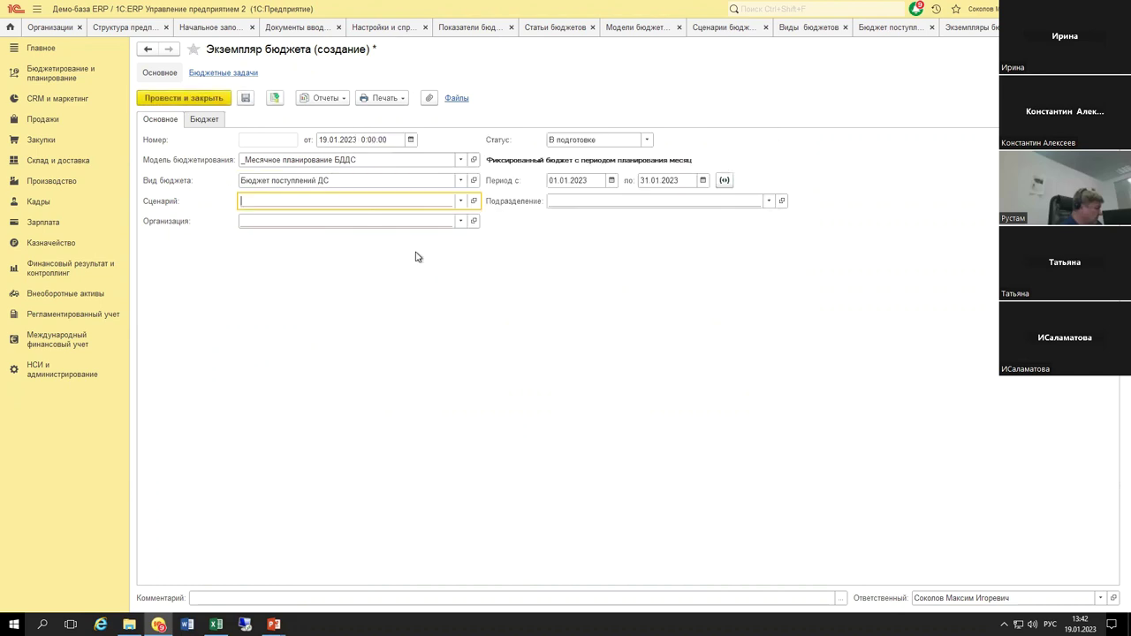
{"action": "left_click", "coordinate": [371, 222]}
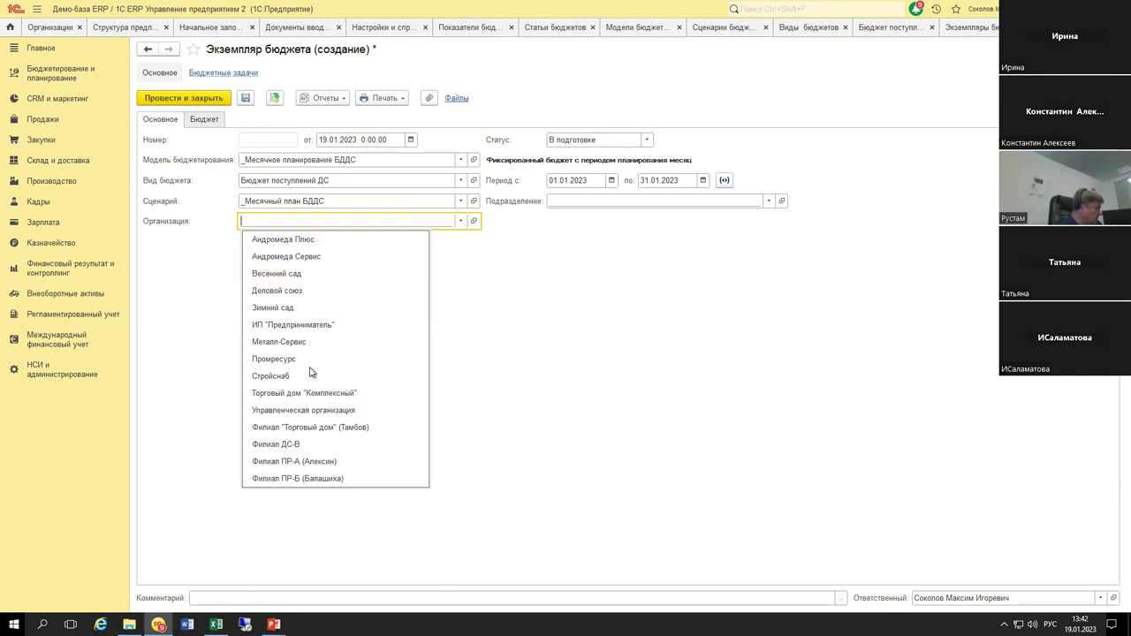
{"action": "left_click", "coordinate": [313, 341]}
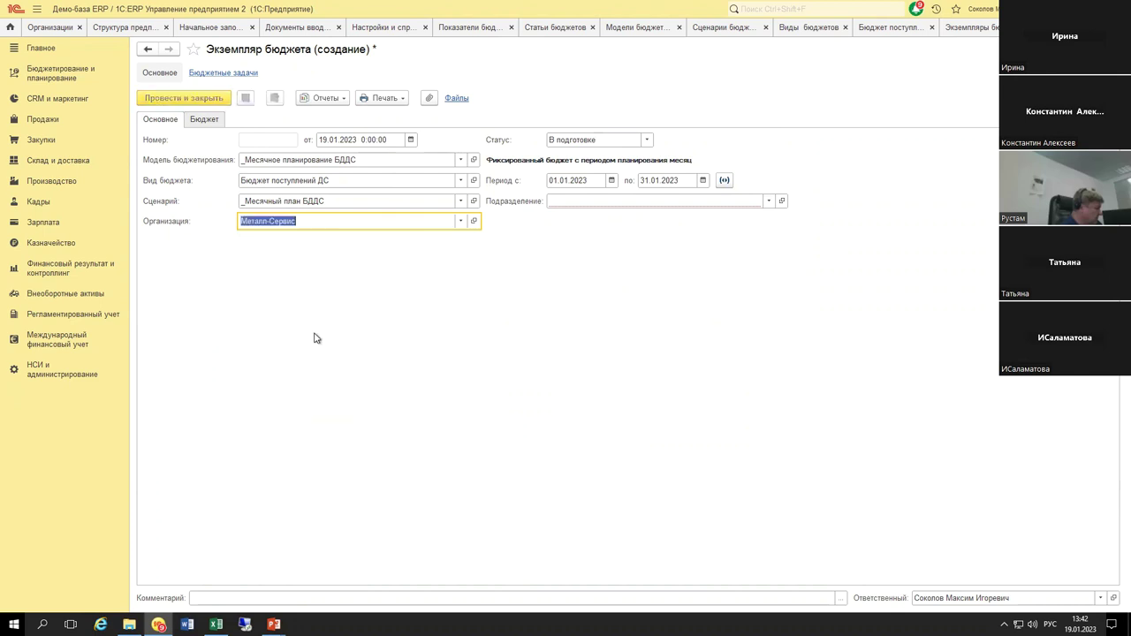
Step: Set the instance's department to "Коммерческая служба" from the "Административное управление" group
{"action": "left_click", "coordinate": [566, 201]}
{"action": "left_click", "coordinate": [604, 236]}
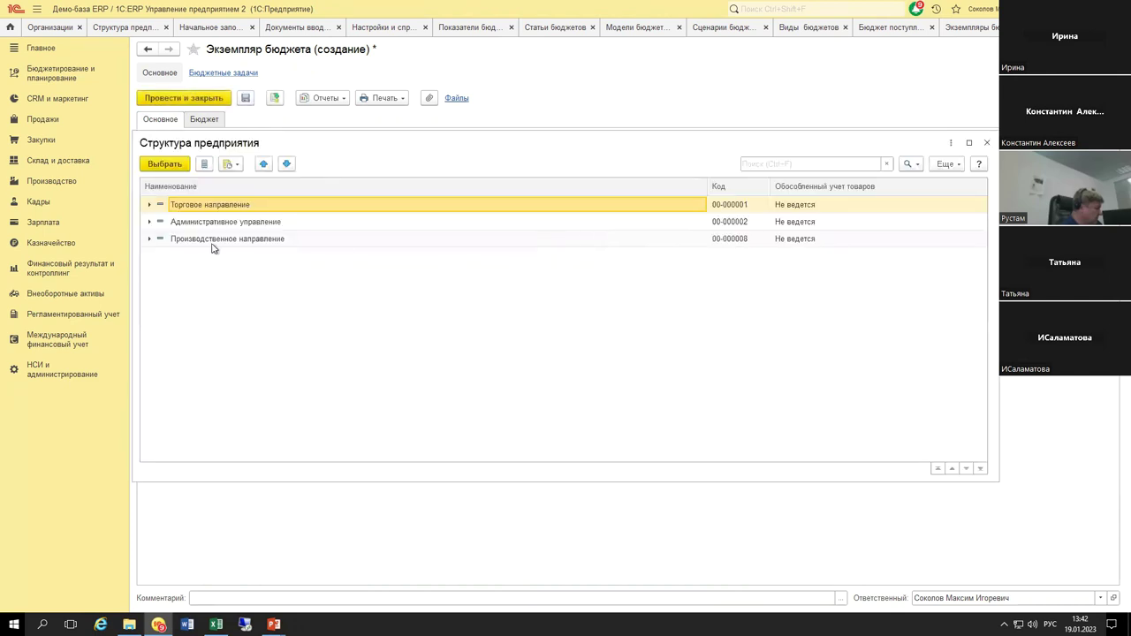
{"action": "left_click", "coordinate": [149, 222]}
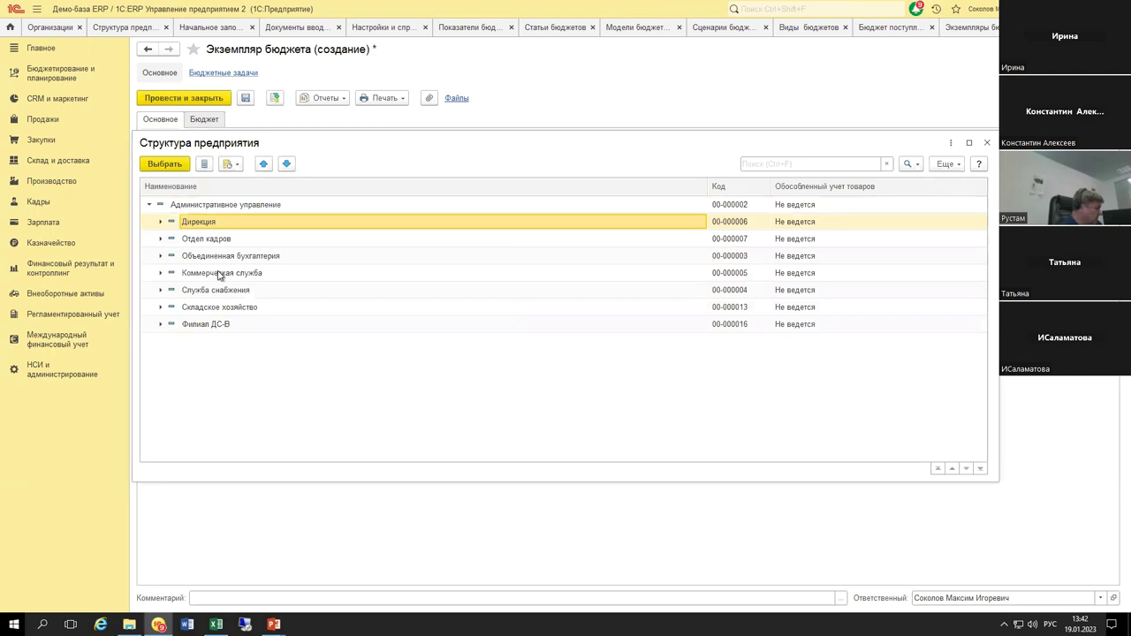
{"action": "double_click", "coordinate": [210, 273]}
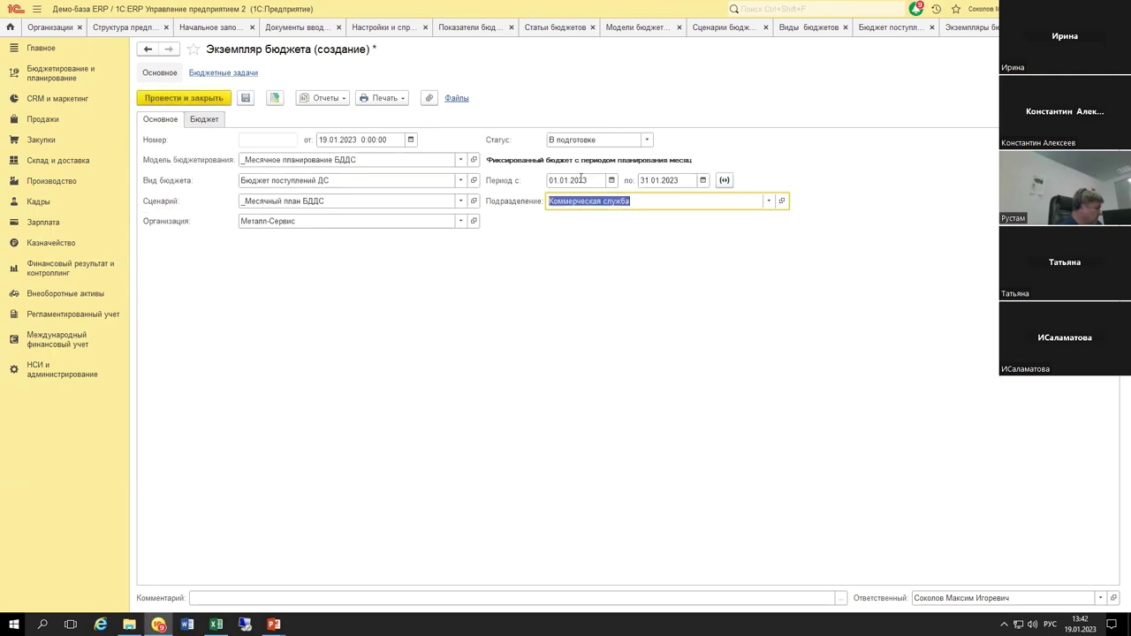
Step: Set the budget instance's period to February 2023
{"action": "left_click", "coordinate": [724, 179]}
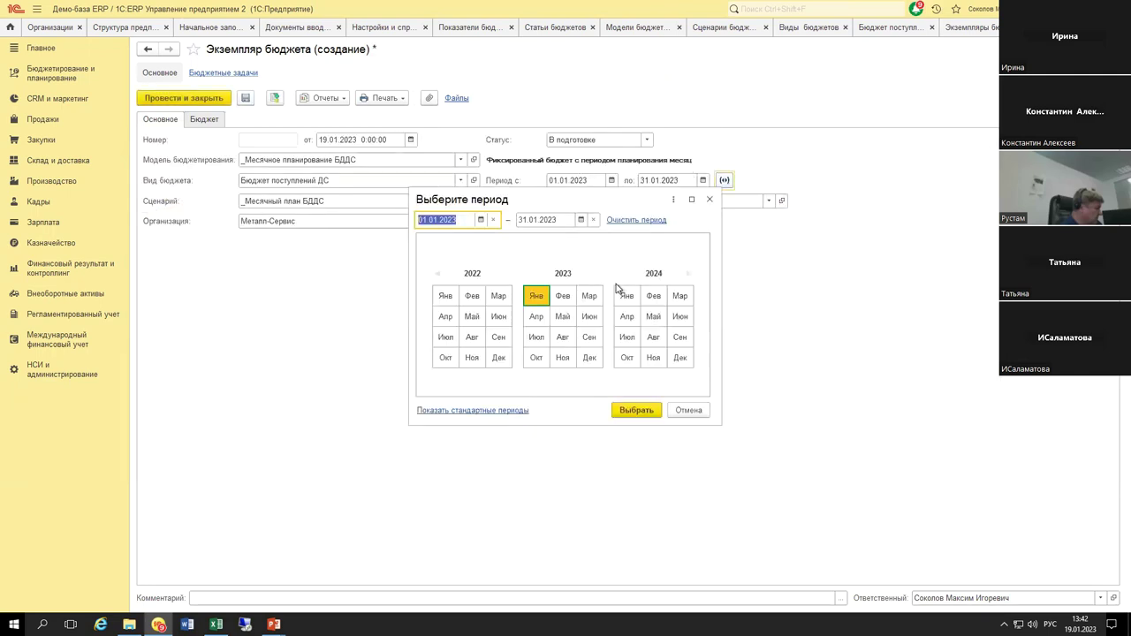
{"action": "left_click", "coordinate": [562, 295]}
{"action": "left_click", "coordinate": [631, 411]}
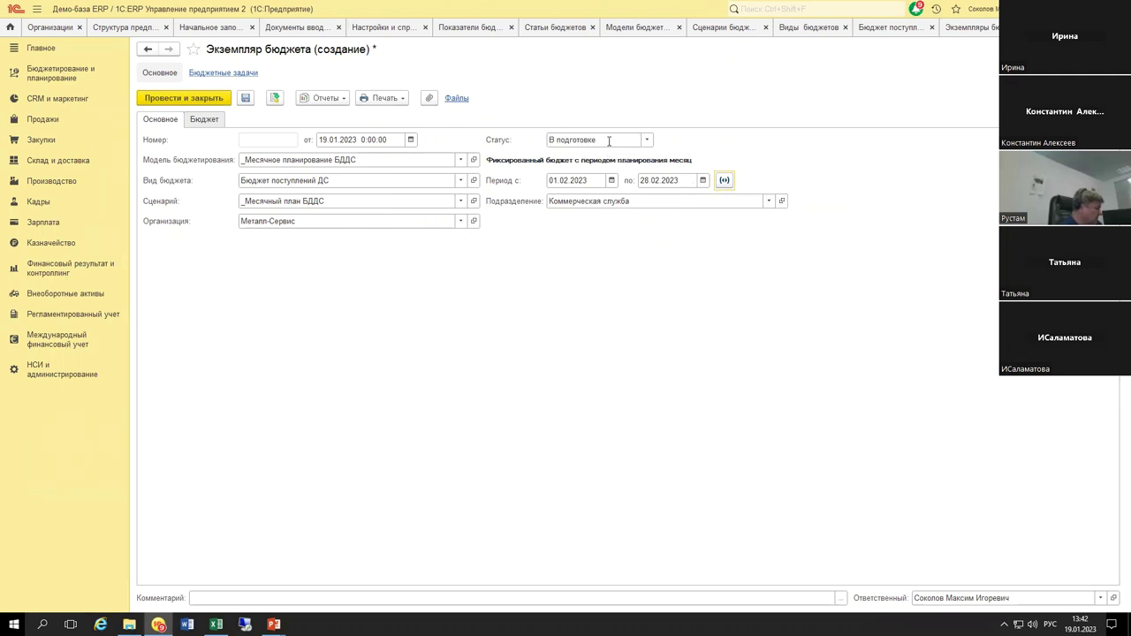
Step: Preview the instance's daily budget table and return to the "Бюджет поступлений ДС" budget type
{"action": "left_click", "coordinate": [204, 120]}
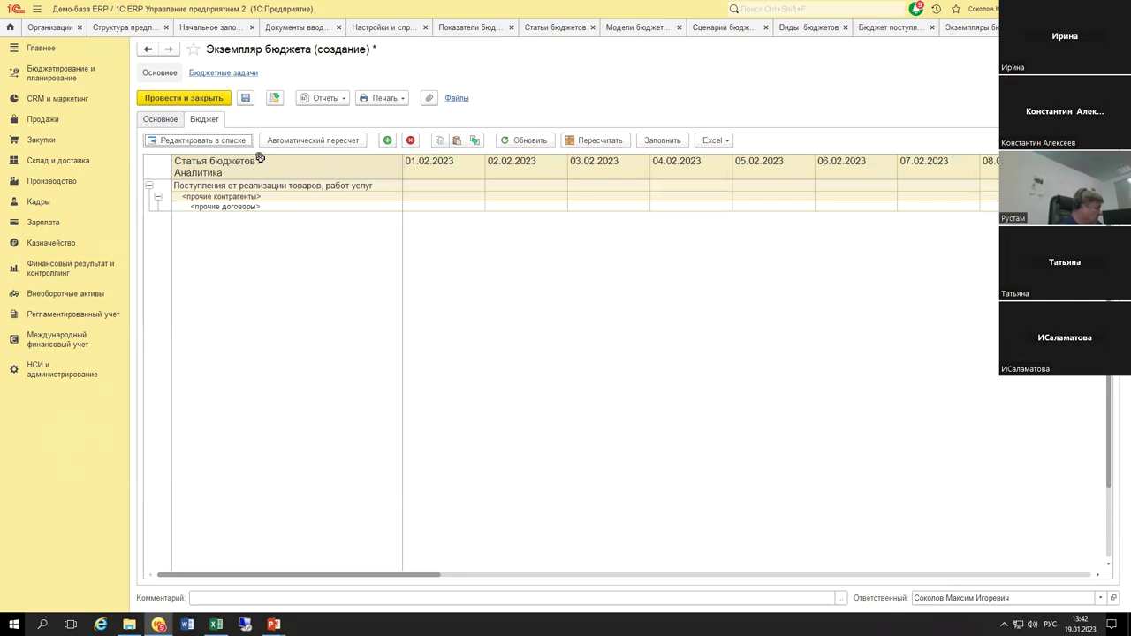
{"action": "left_click", "coordinate": [176, 122]}
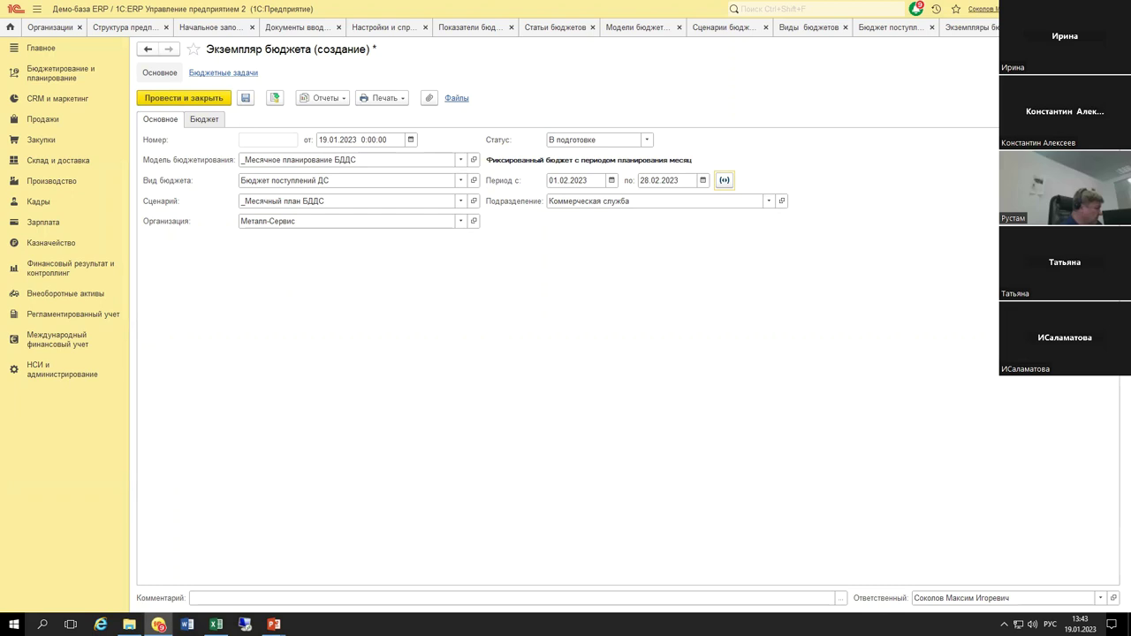
{"action": "left_click", "coordinate": [883, 30]}
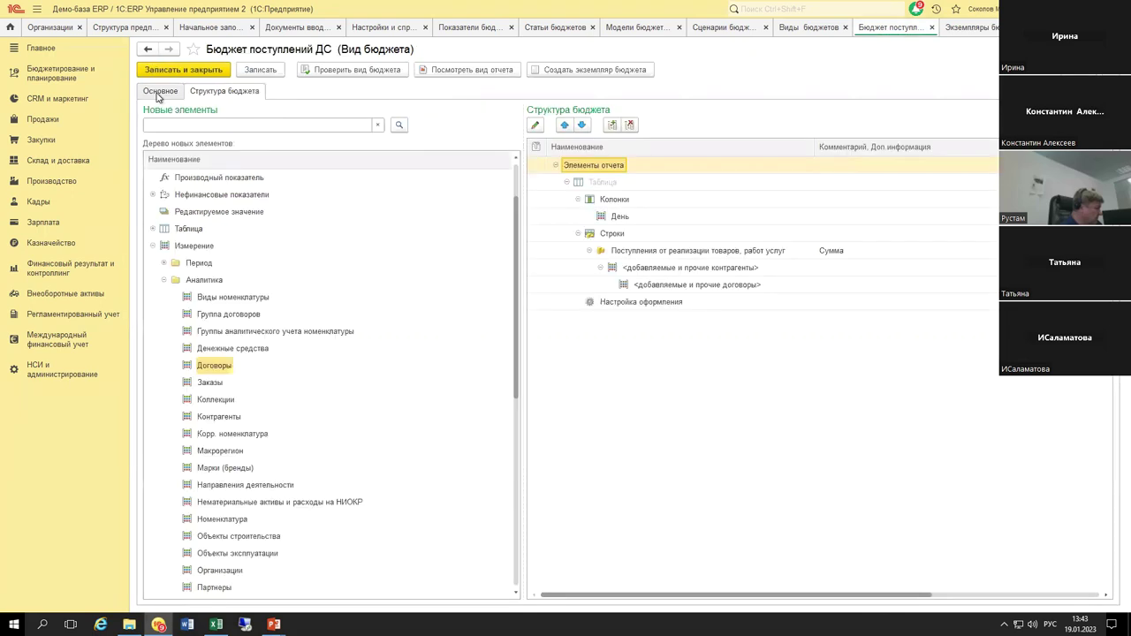
Step: Open the budget type's analytical sections setting ("Аналитические разрезы бюджета"), dismiss the notice, and return to the budget instance
{"action": "key", "text": "ctrl+Page_Up"}
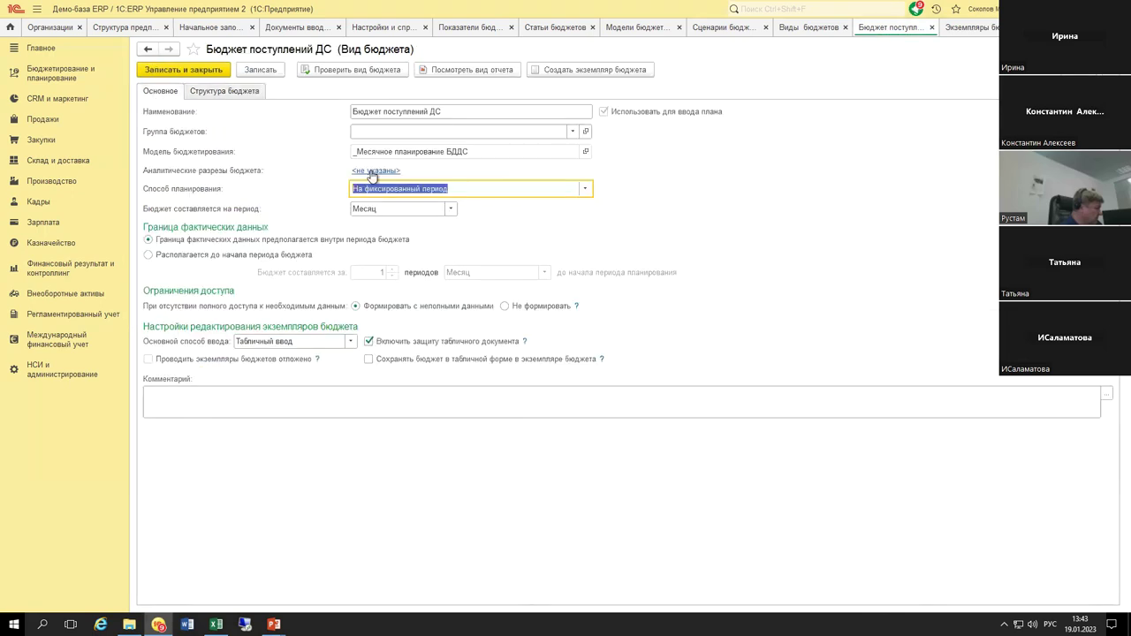
{"action": "left_click", "coordinate": [372, 174]}
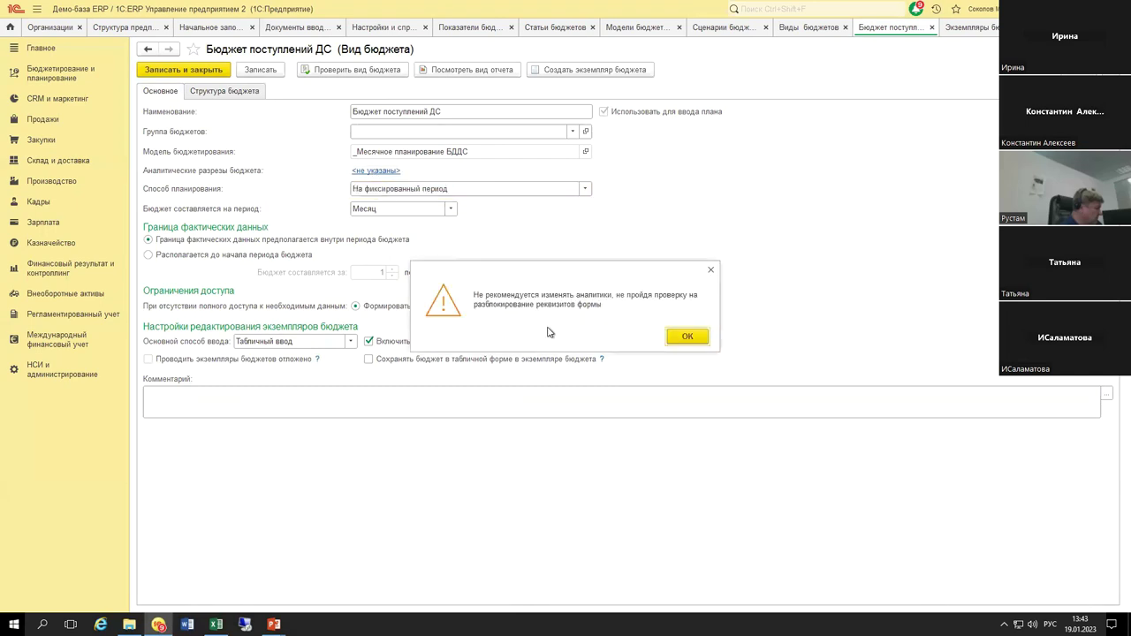
{"action": "left_click", "coordinate": [687, 335]}
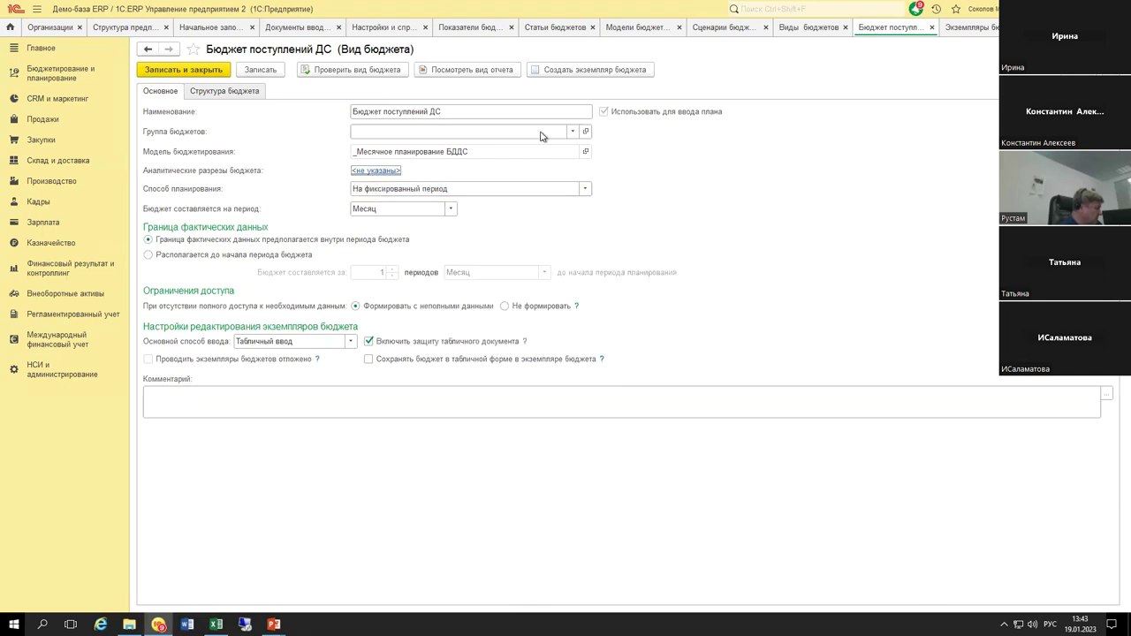
{"action": "left_click", "coordinate": [254, 93]}
{"action": "left_click", "coordinate": [1060, 26]}
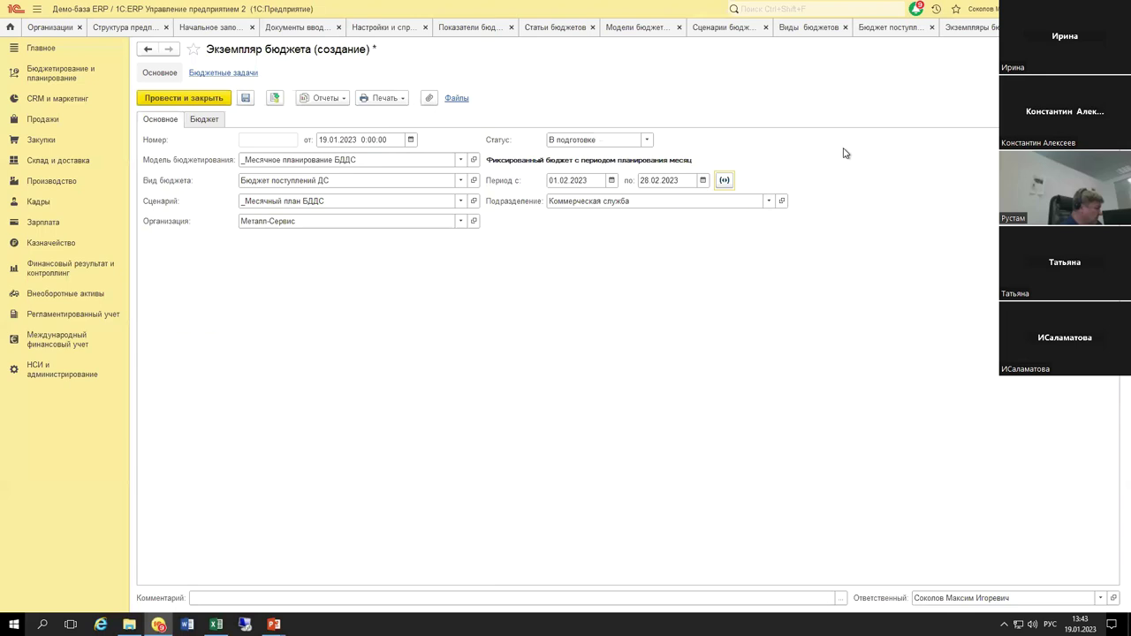
Step: Examine the daily columns and the receipts item, counterparty and contract rows in the instance's budget table
{"action": "left_click", "coordinate": [204, 119]}
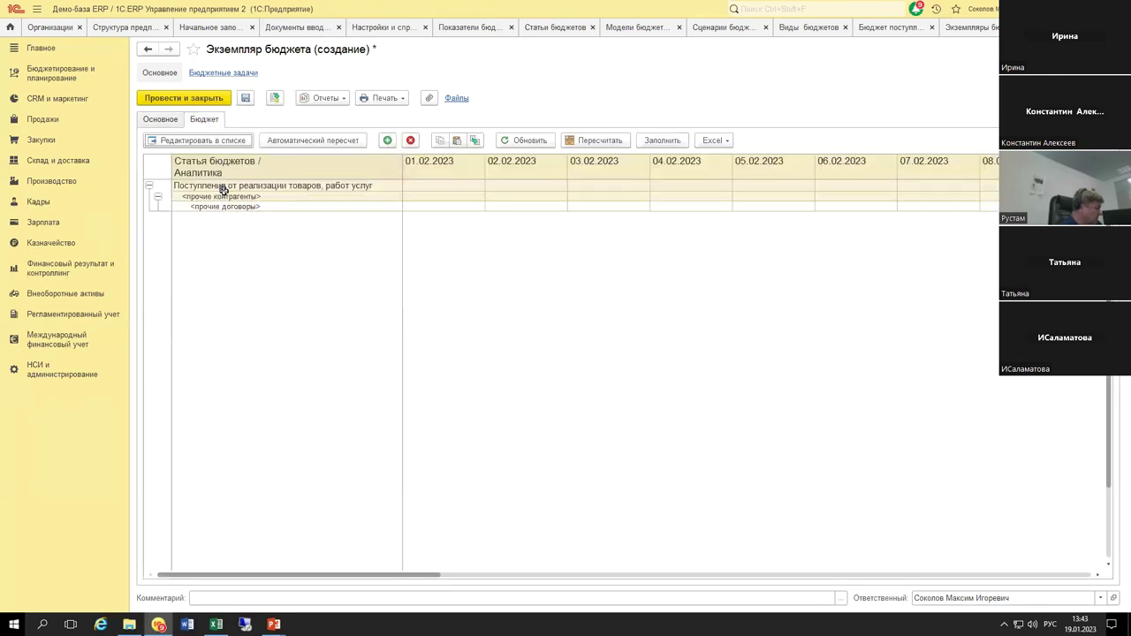
{"action": "left_click", "coordinate": [478, 168]}
{"action": "left_click_drag", "start_coordinate": [478, 168], "coordinate": [981, 168]}
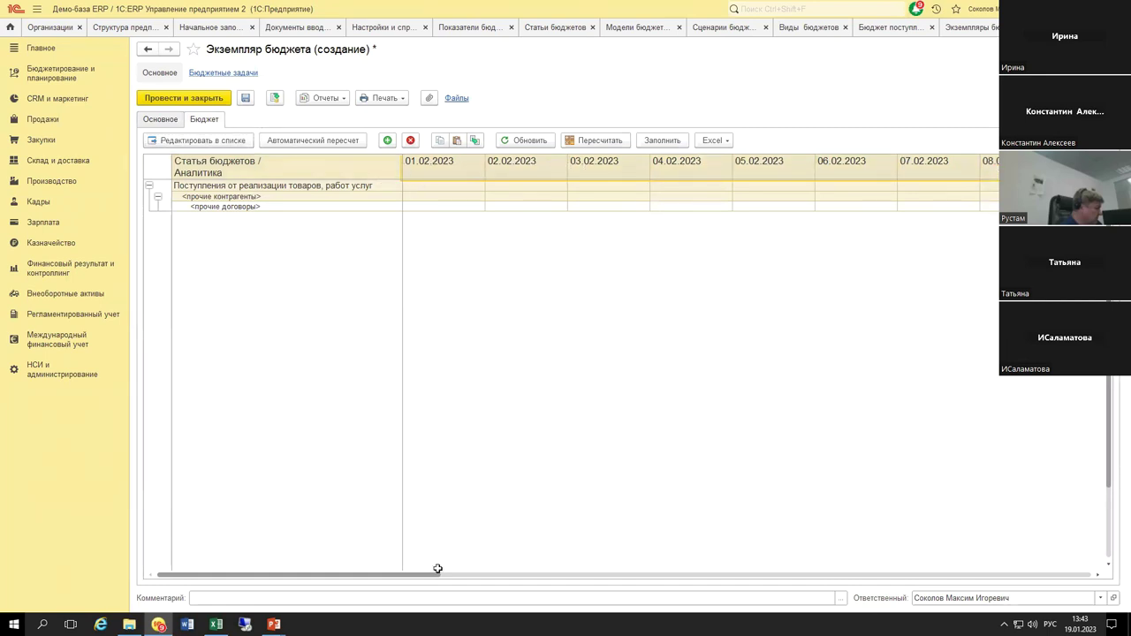
{"action": "left_click_drag", "start_coordinate": [430, 576], "coordinate": [323, 553]}
{"action": "left_click", "coordinate": [265, 186]}
{"action": "left_click", "coordinate": [255, 197]}
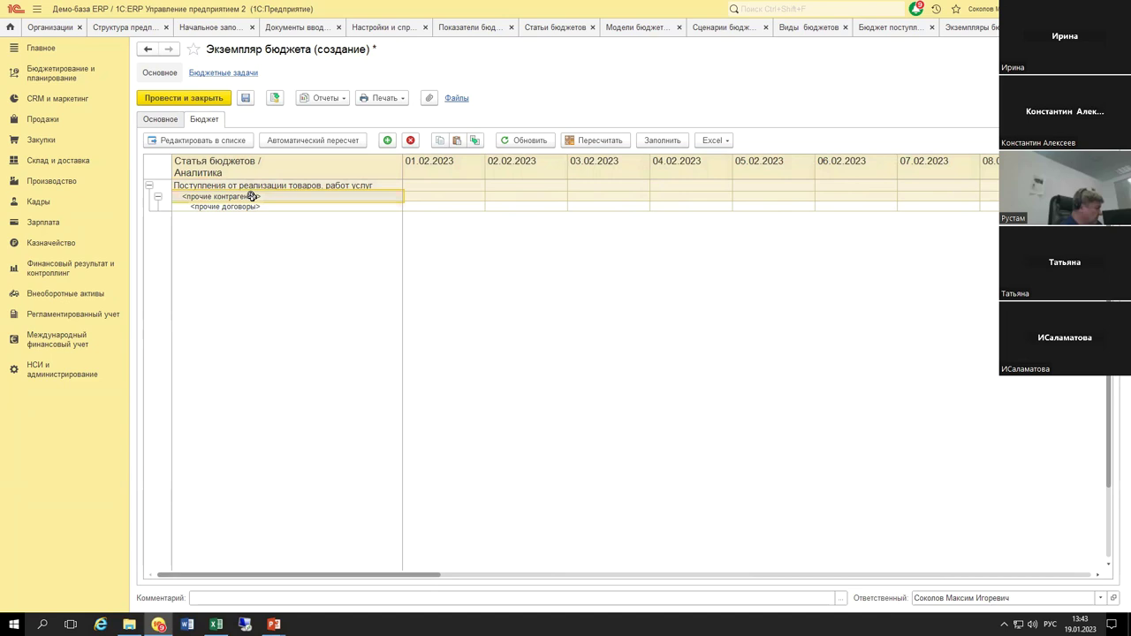
{"action": "left_click", "coordinate": [264, 206]}
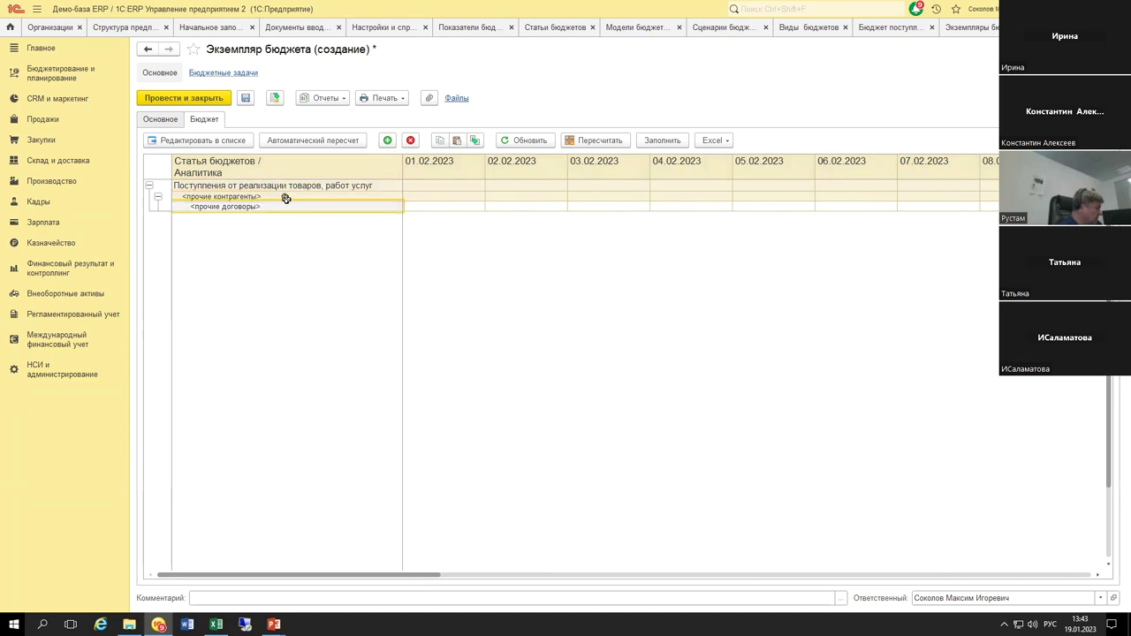
Step: Add a row for the counterparty "Альфа" under the item "Поступления от реализации товаров, работ услуг"
{"action": "left_click", "coordinate": [292, 197]}
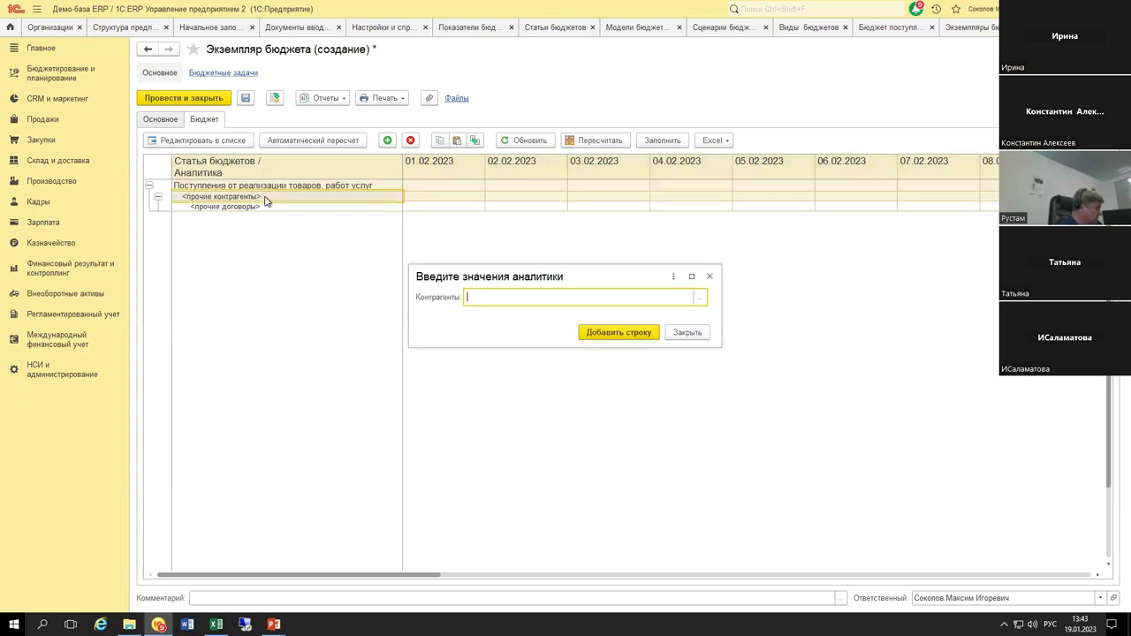
{"action": "left_click", "coordinate": [702, 300]}
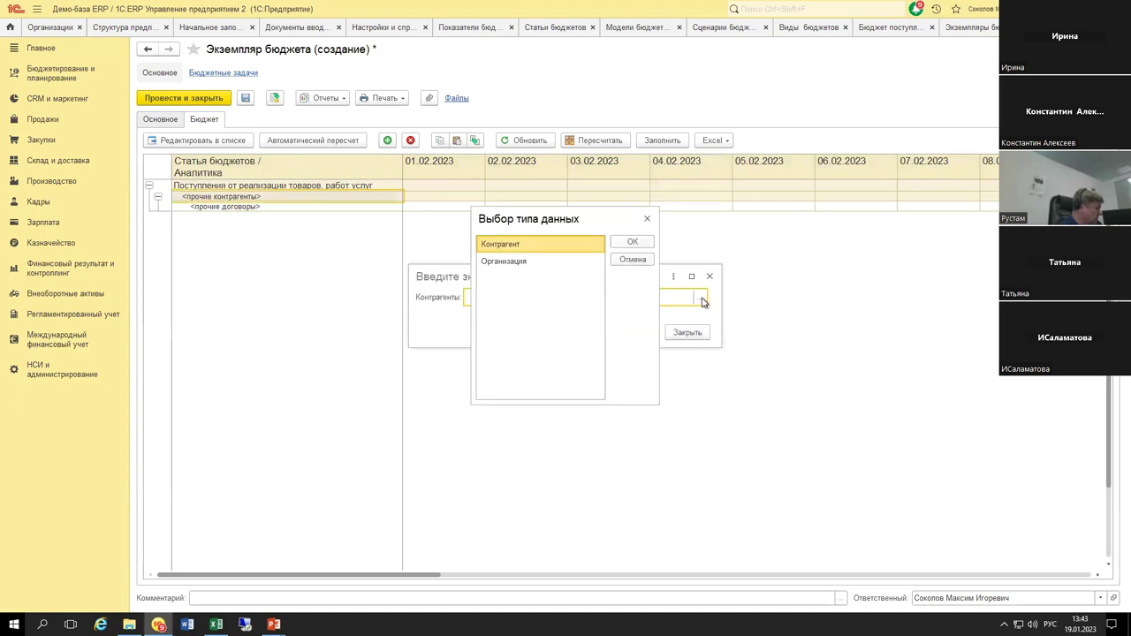
{"action": "double_click", "coordinate": [507, 243]}
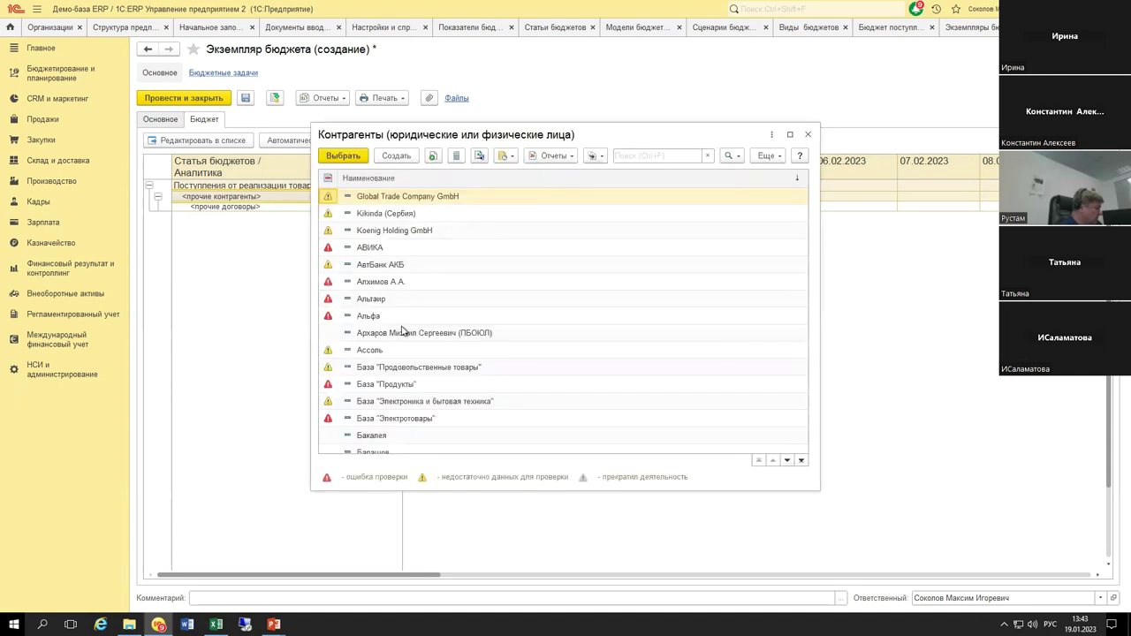
{"action": "scroll", "coordinate": [421, 409], "scroll_direction": "down", "scroll_amount": 2}
{"action": "scroll", "coordinate": [420, 409], "scroll_direction": "down", "scroll_amount": 3}
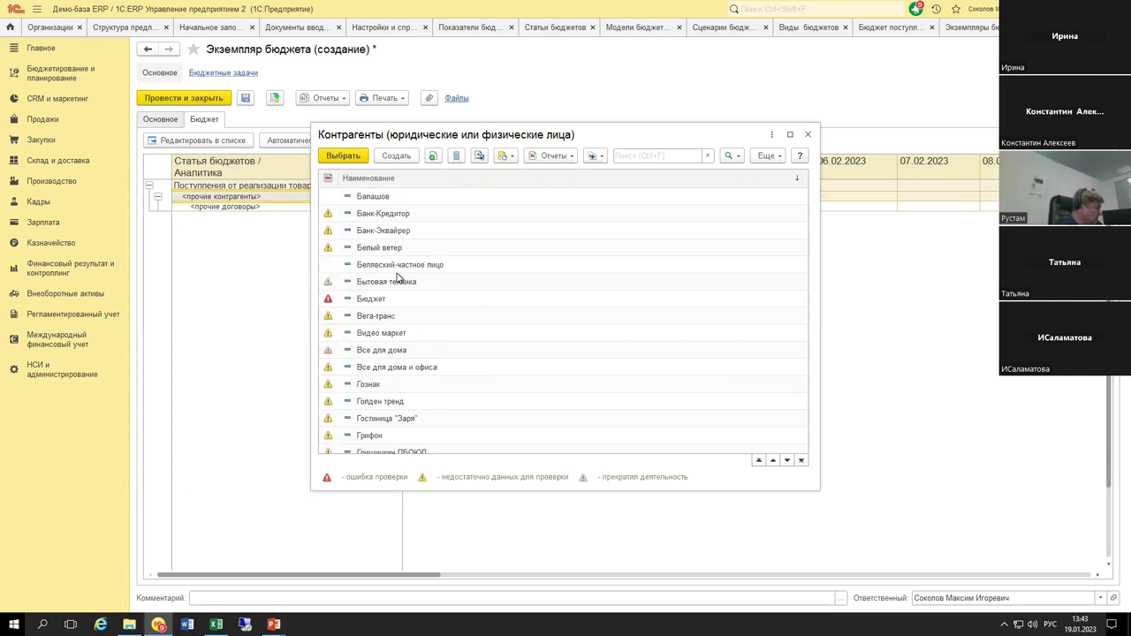
{"action": "left_click", "coordinate": [396, 249]}
{"action": "scroll", "coordinate": [393, 280], "scroll_direction": "up", "scroll_amount": 5}
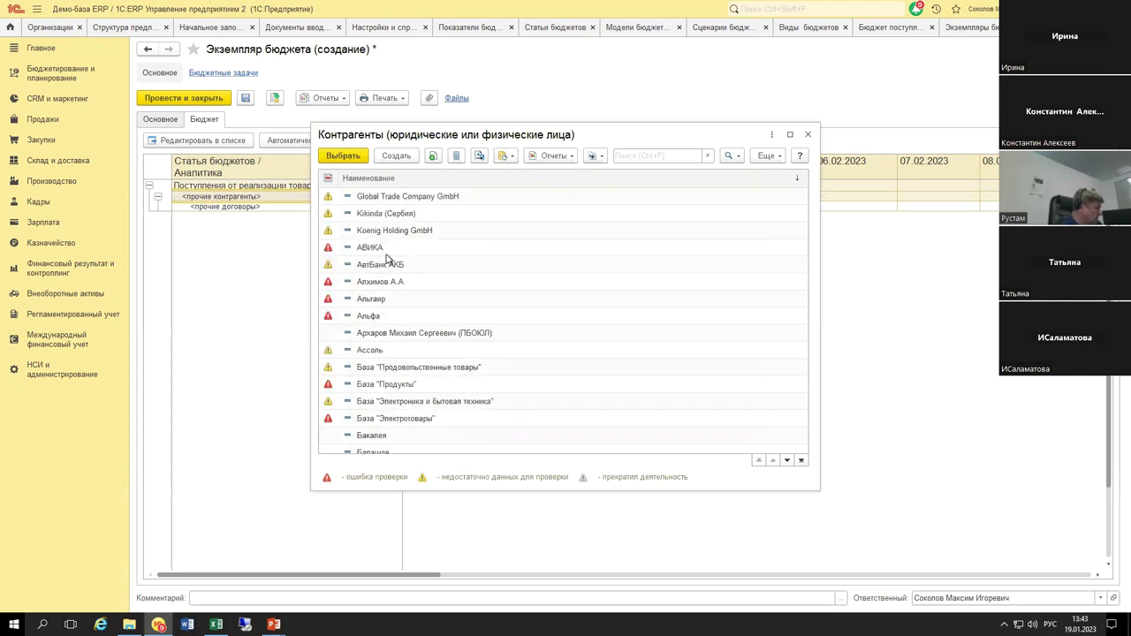
{"action": "double_click", "coordinate": [389, 318]}
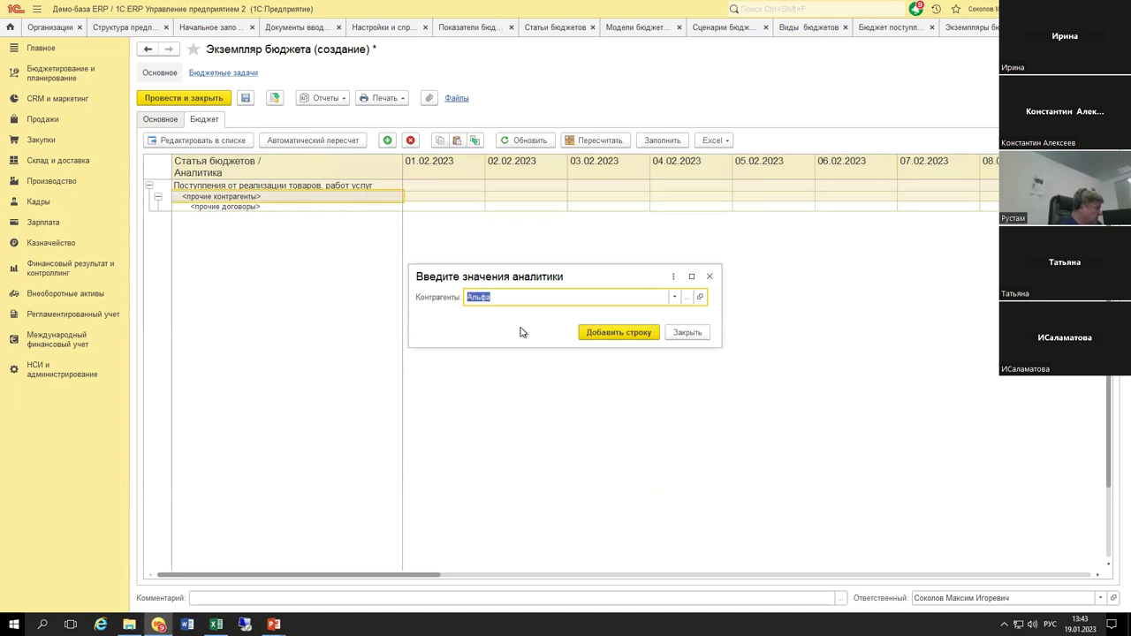
{"action": "left_click", "coordinate": [618, 332]}
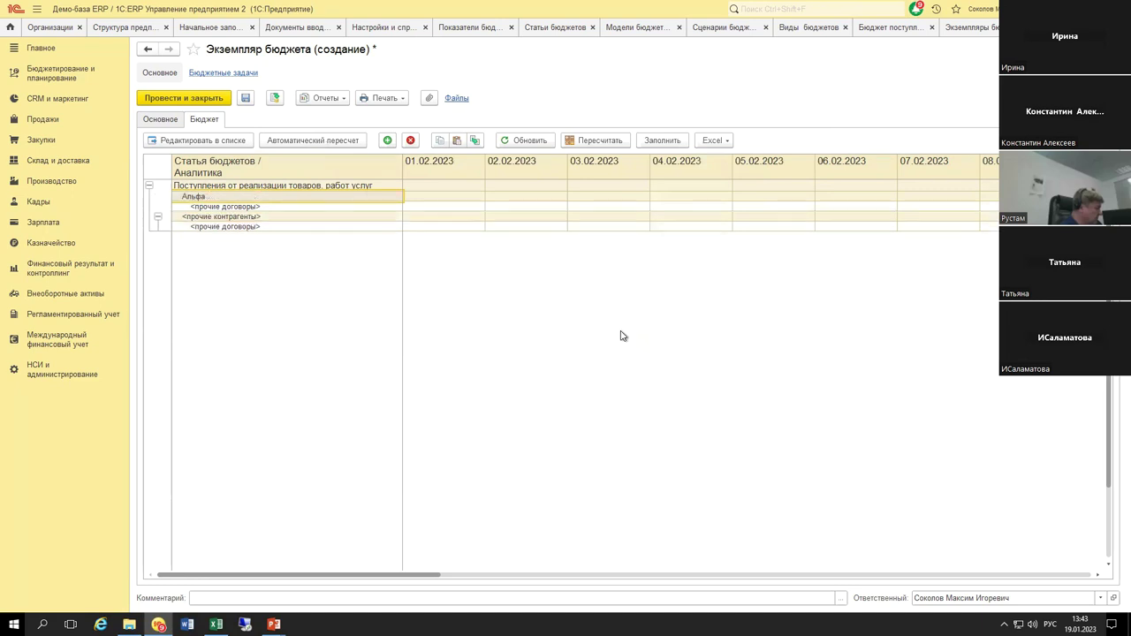
Step: Add a second counterparty row for "Альтаир" through the "<прочие контрагенты>" row
{"action": "left_click", "coordinate": [336, 205]}
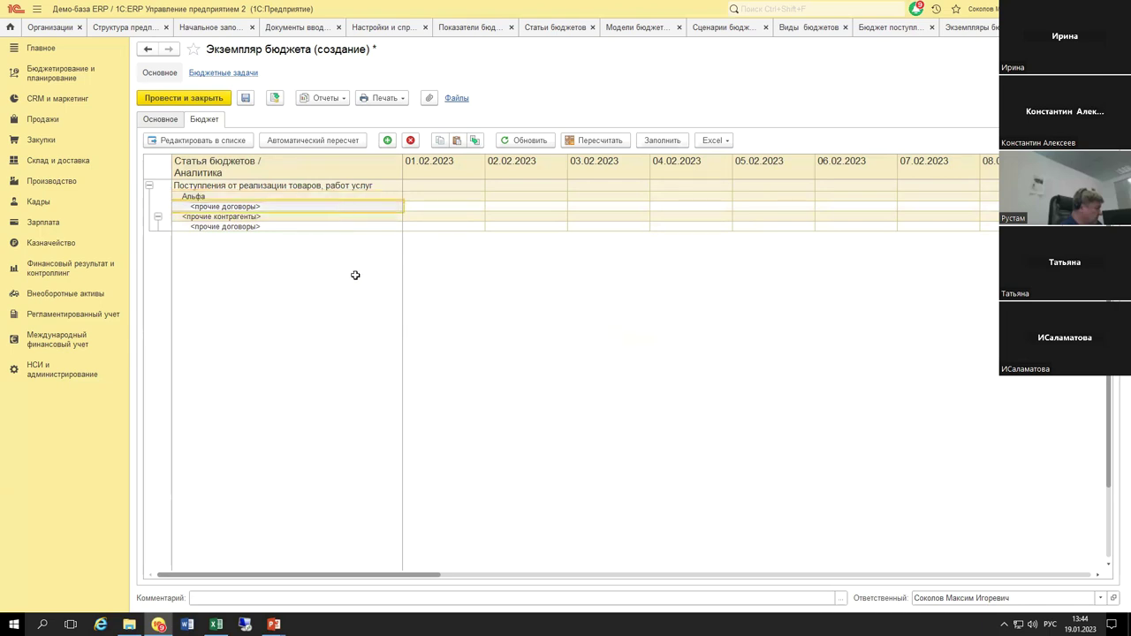
{"action": "left_click", "coordinate": [262, 217]}
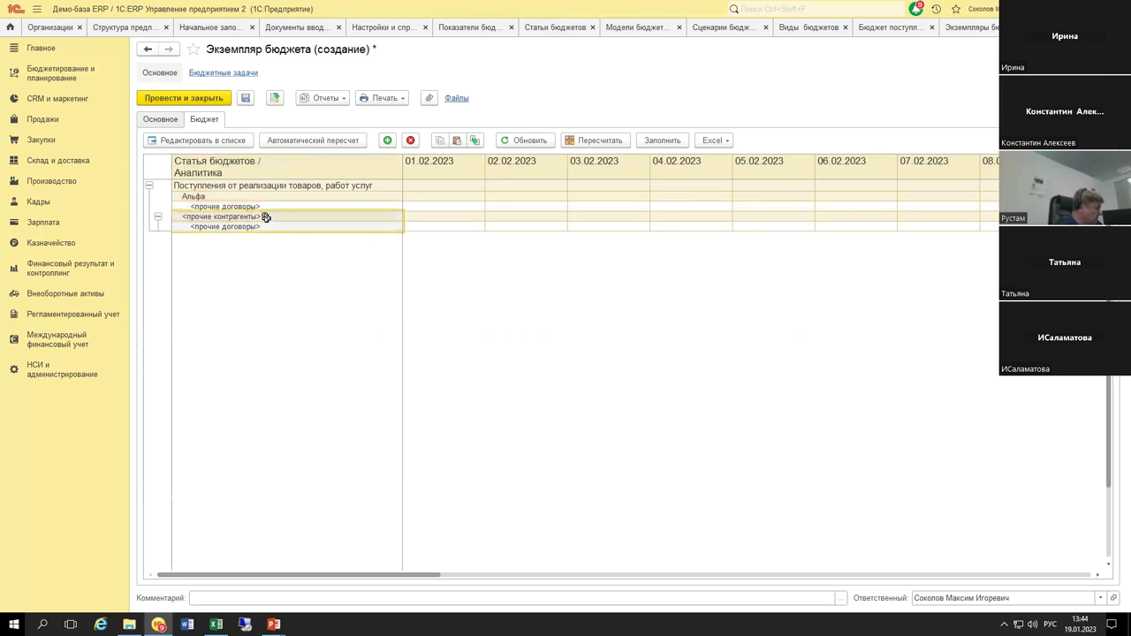
{"action": "double_click", "coordinate": [265, 217]}
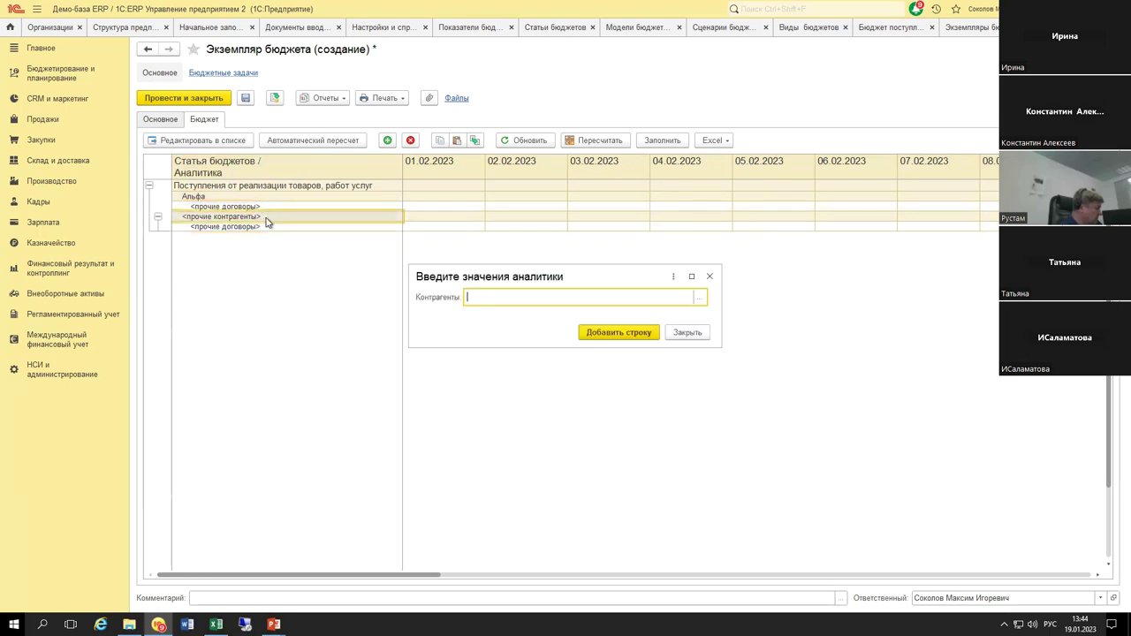
{"action": "left_click", "coordinate": [699, 299]}
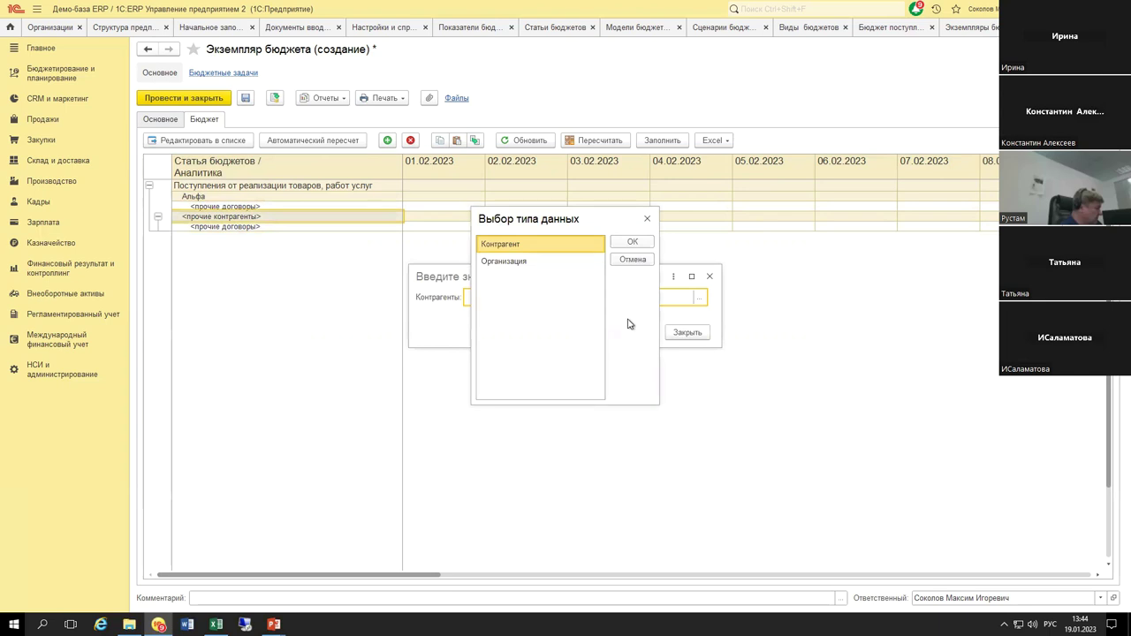
{"action": "double_click", "coordinate": [521, 244]}
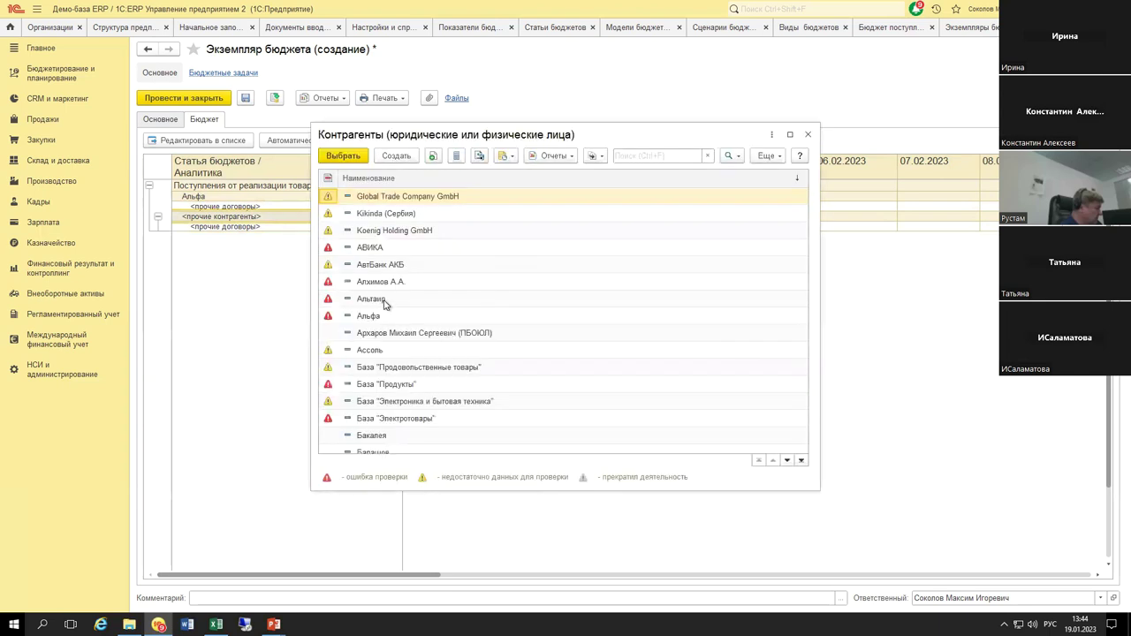
{"action": "double_click", "coordinate": [384, 303]}
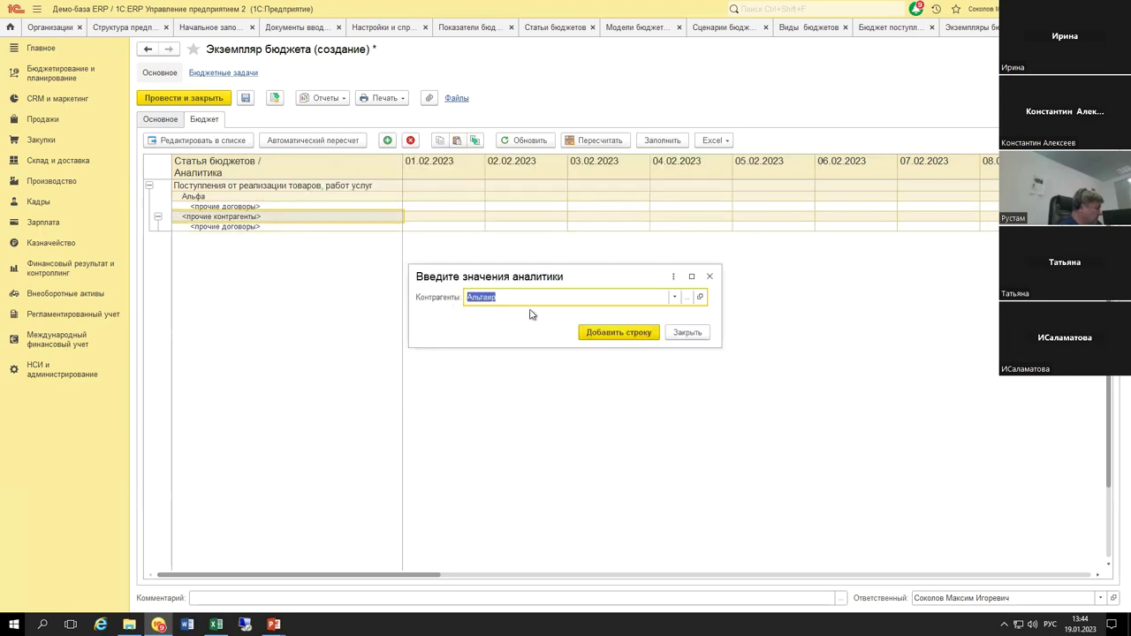
{"action": "left_click", "coordinate": [611, 333]}
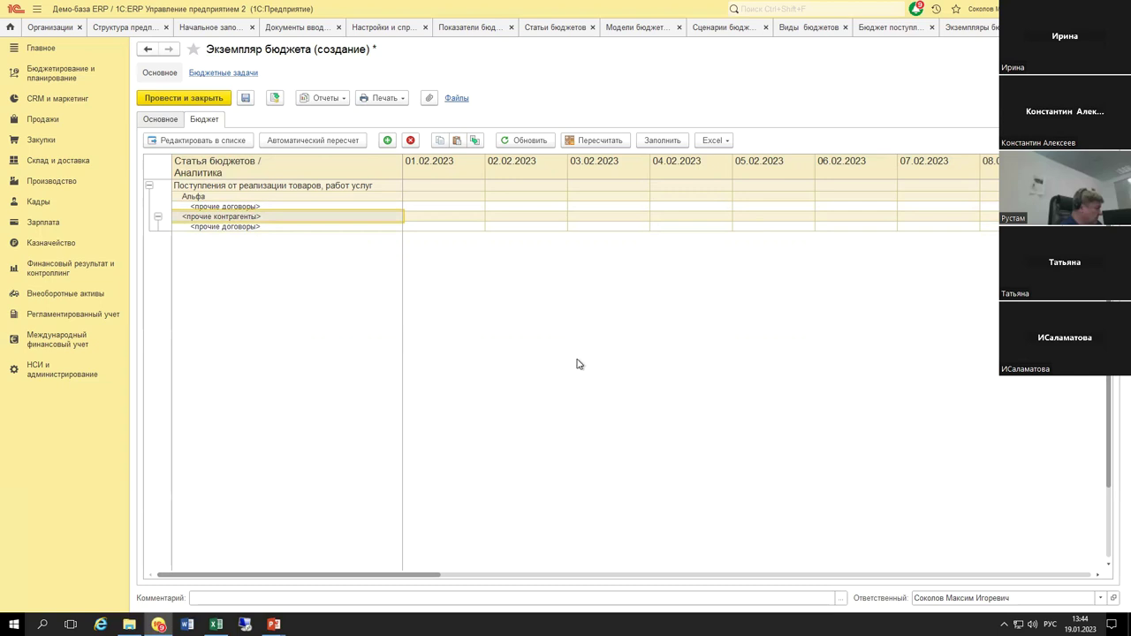
Step: Add the counterparty contract "СС Договор" as a row under "Альфа"
{"action": "double_click", "coordinate": [254, 206]}
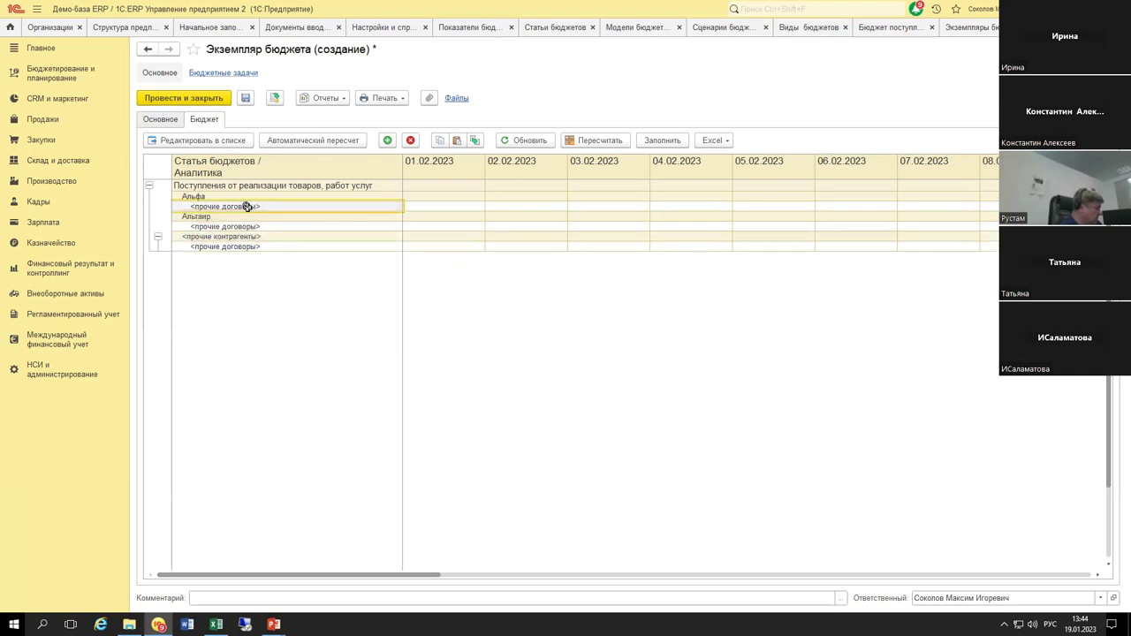
{"action": "left_click", "coordinate": [689, 297]}
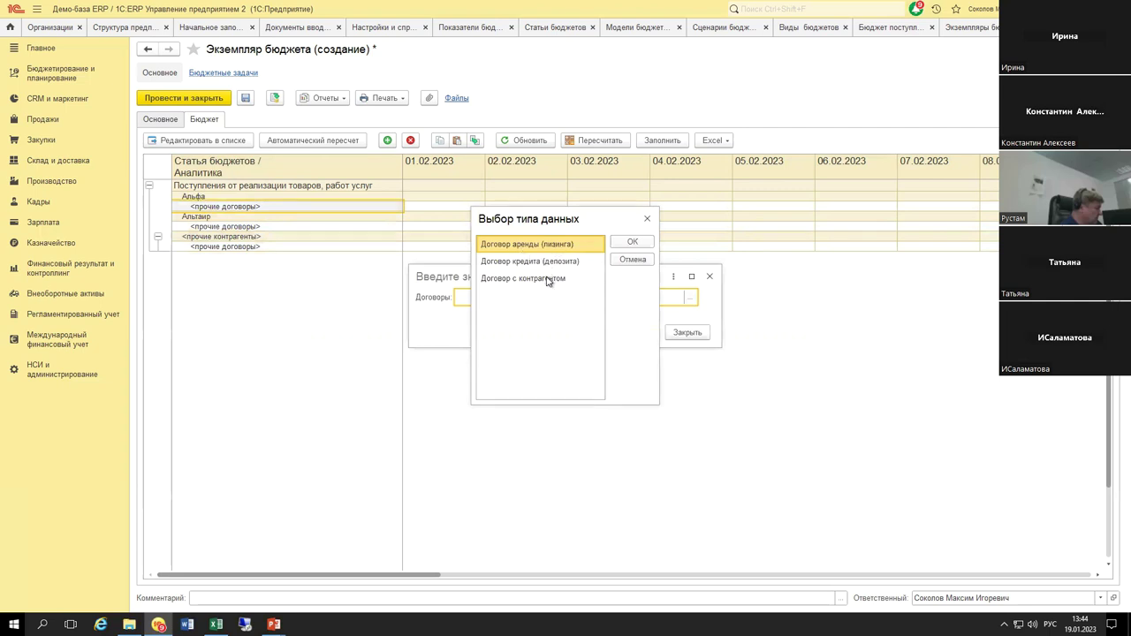
{"action": "double_click", "coordinate": [550, 278]}
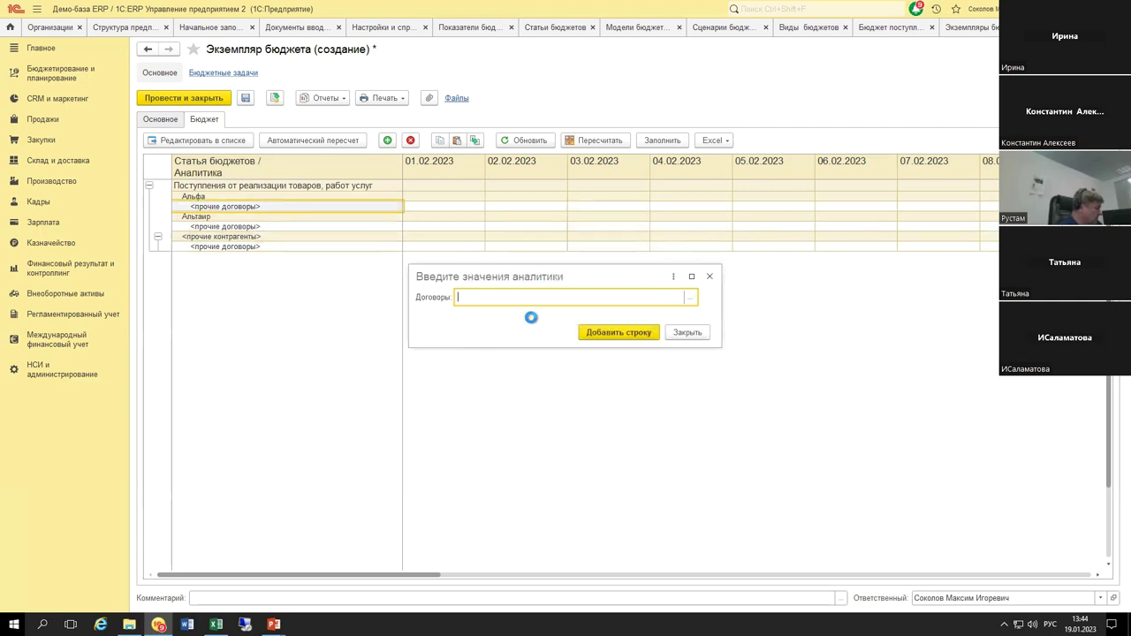
{"action": "double_click", "coordinate": [429, 256]}
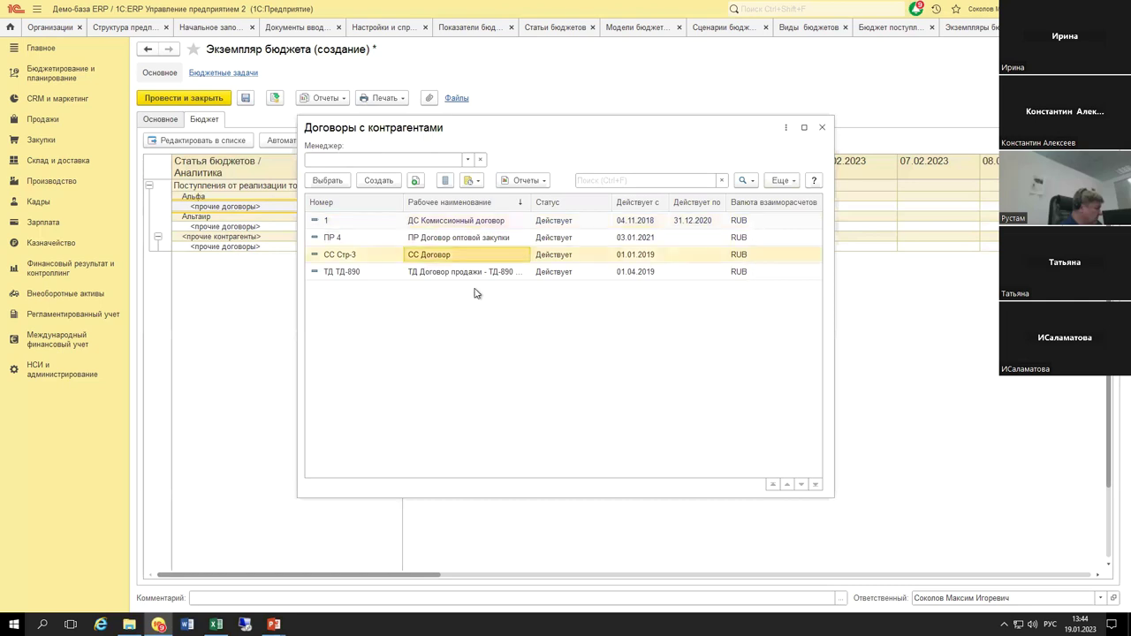
{"action": "left_click", "coordinate": [604, 333]}
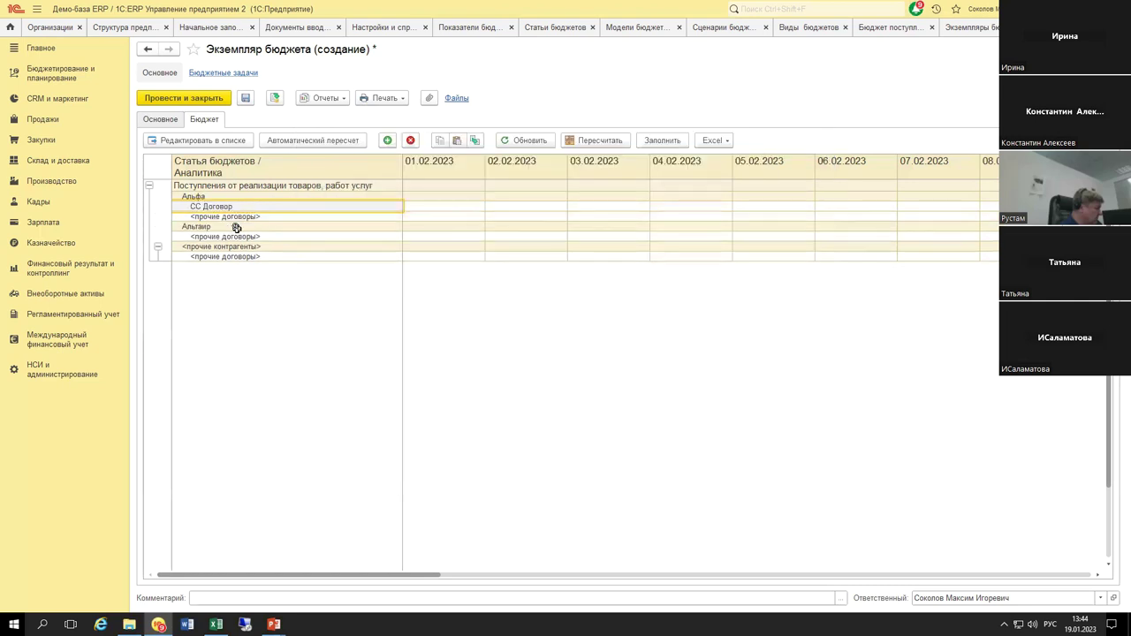
Step: Add the counterparty contract "ТД Договор продажи Ал-91 от 01.01.2015" as a row under "Альтаир"
{"action": "left_click", "coordinate": [237, 236]}
{"action": "left_click", "coordinate": [691, 299]}
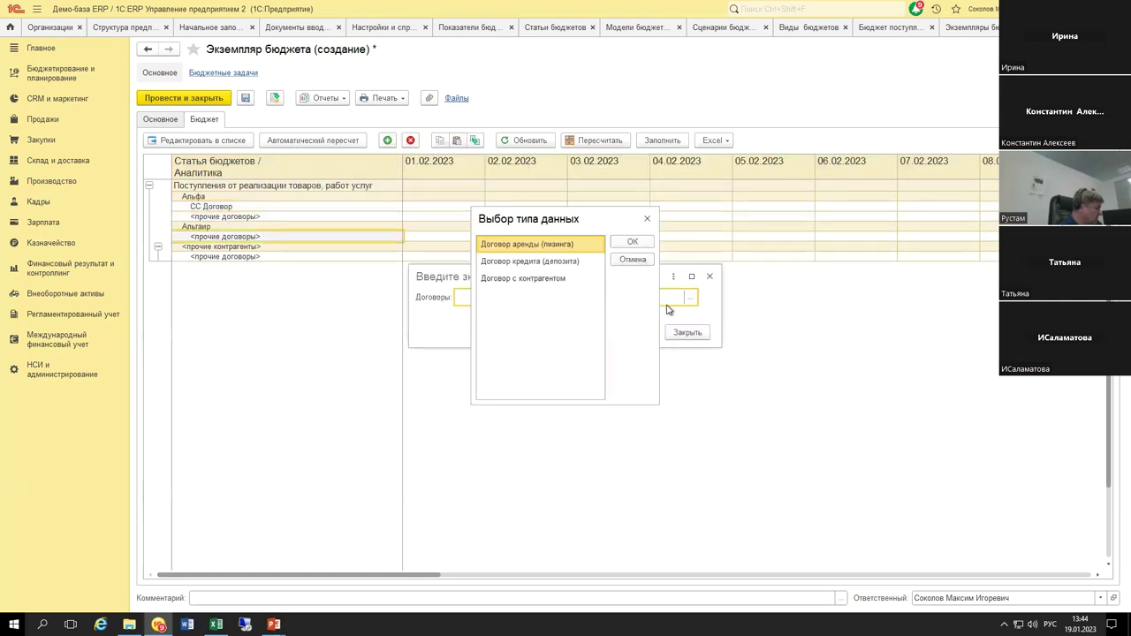
{"action": "double_click", "coordinate": [538, 279]}
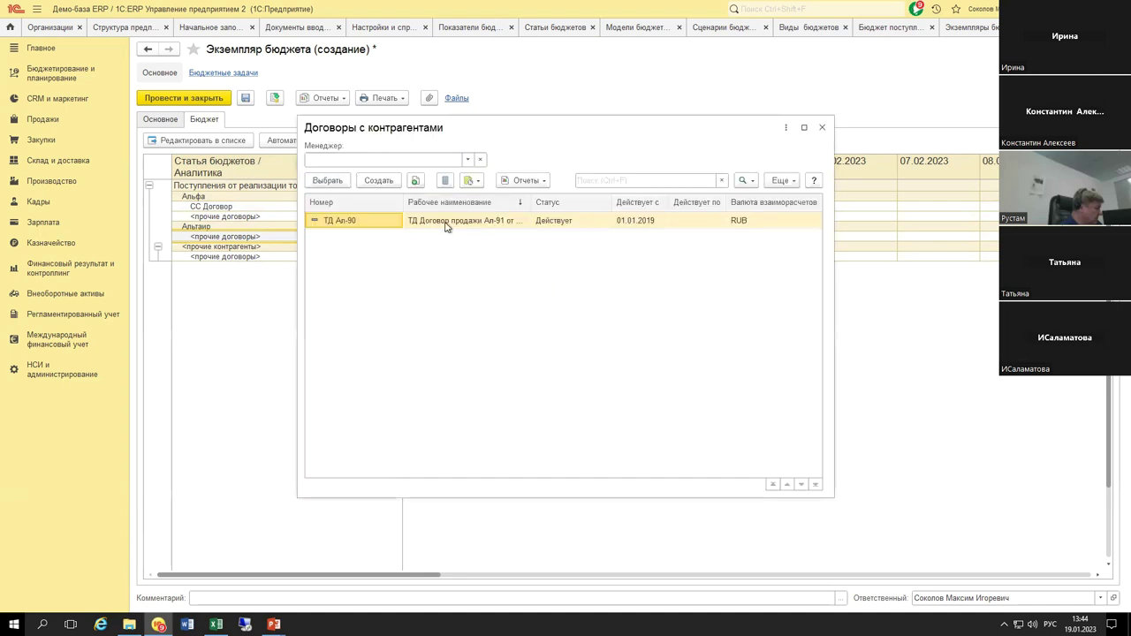
{"action": "double_click", "coordinate": [447, 295]}
{"action": "left_click", "coordinate": [625, 339]}
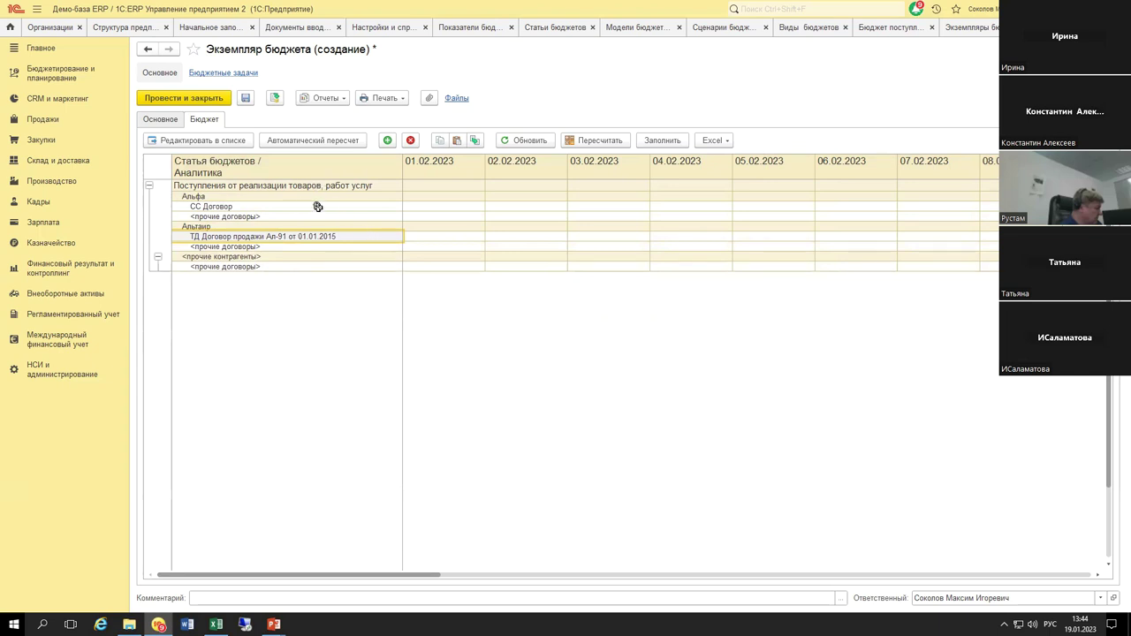
{"action": "left_click_drag", "start_coordinate": [319, 194], "coordinate": [338, 235]}
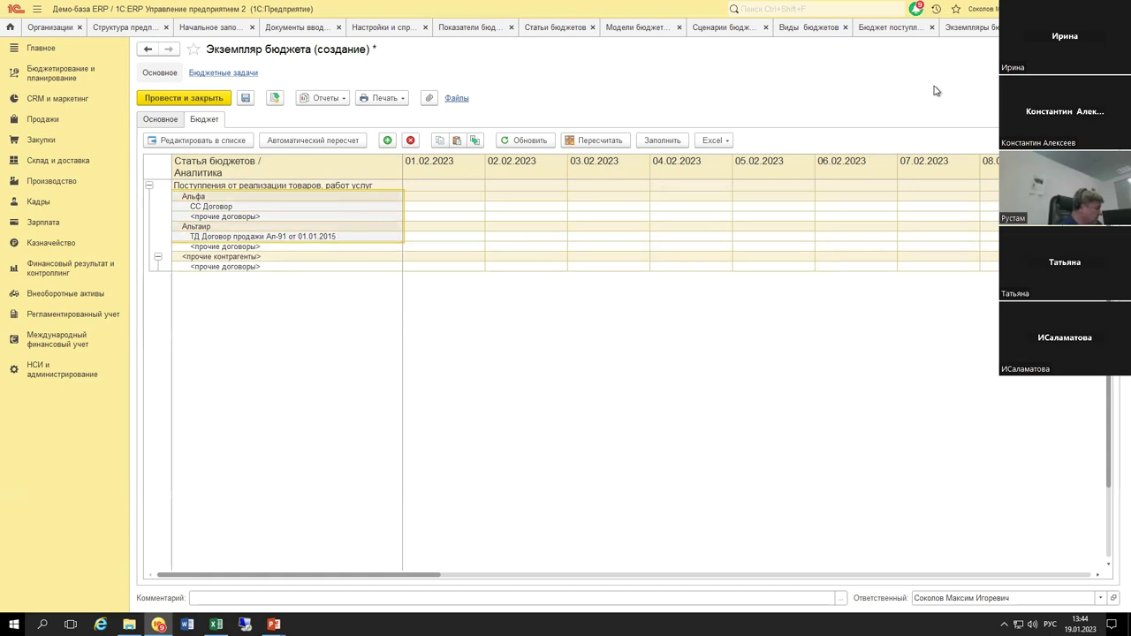
Step: Review the settings of the "<добавляемые и прочие контрагенты>" dimension in the budget type's structure and close them without changes
{"action": "left_click", "coordinate": [884, 33]}
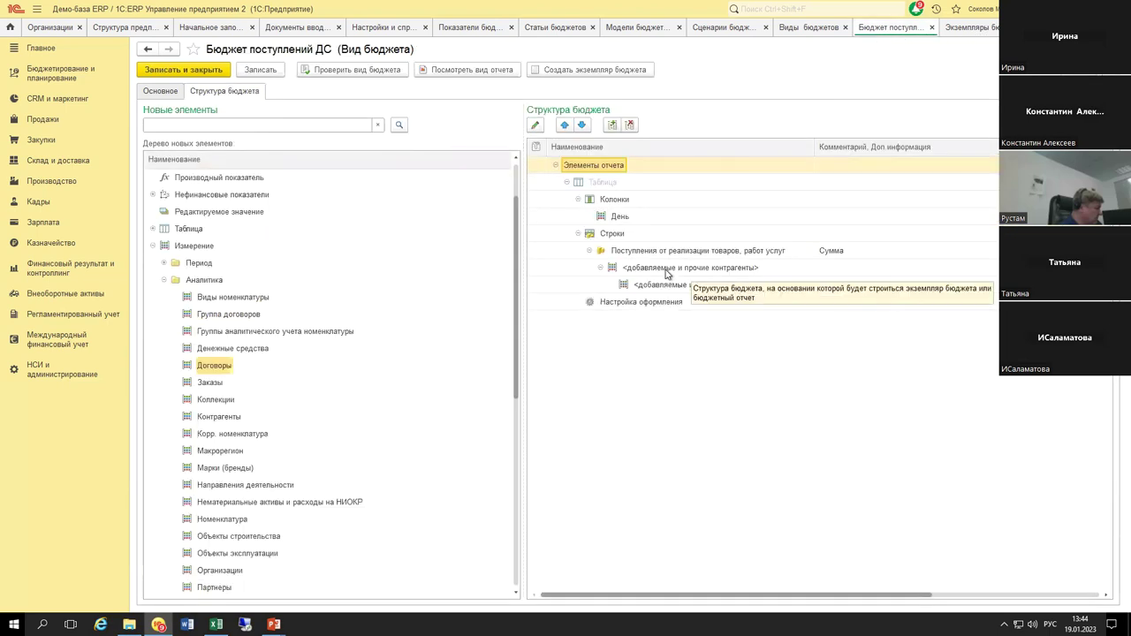
{"action": "left_click", "coordinate": [669, 269]}
{"action": "double_click", "coordinate": [669, 268]}
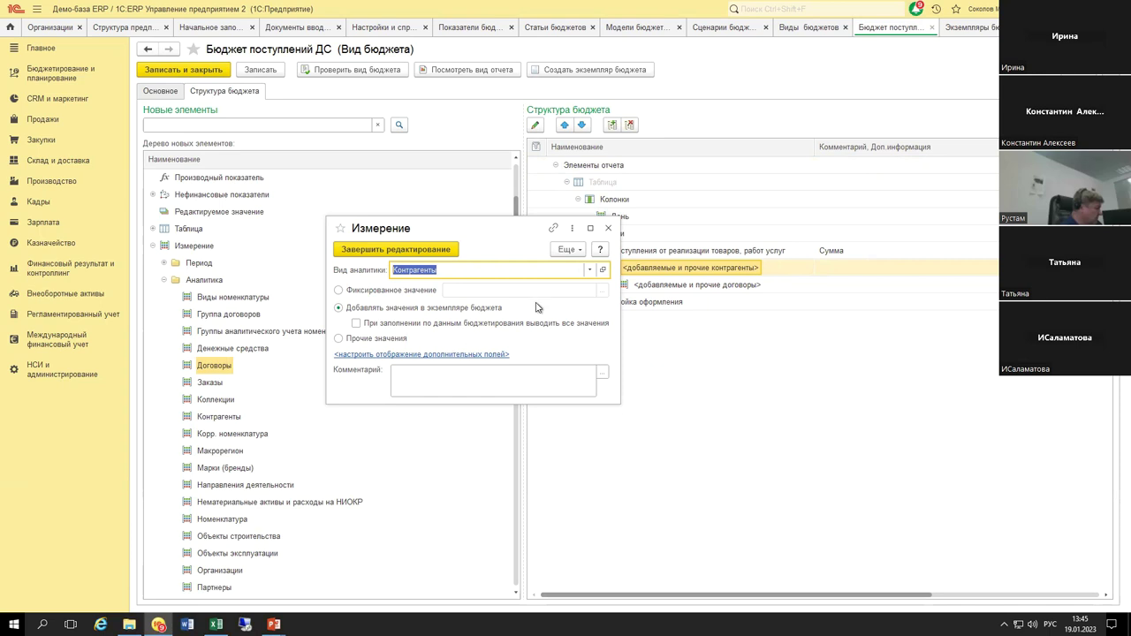
{"action": "key", "text": "Escape"}
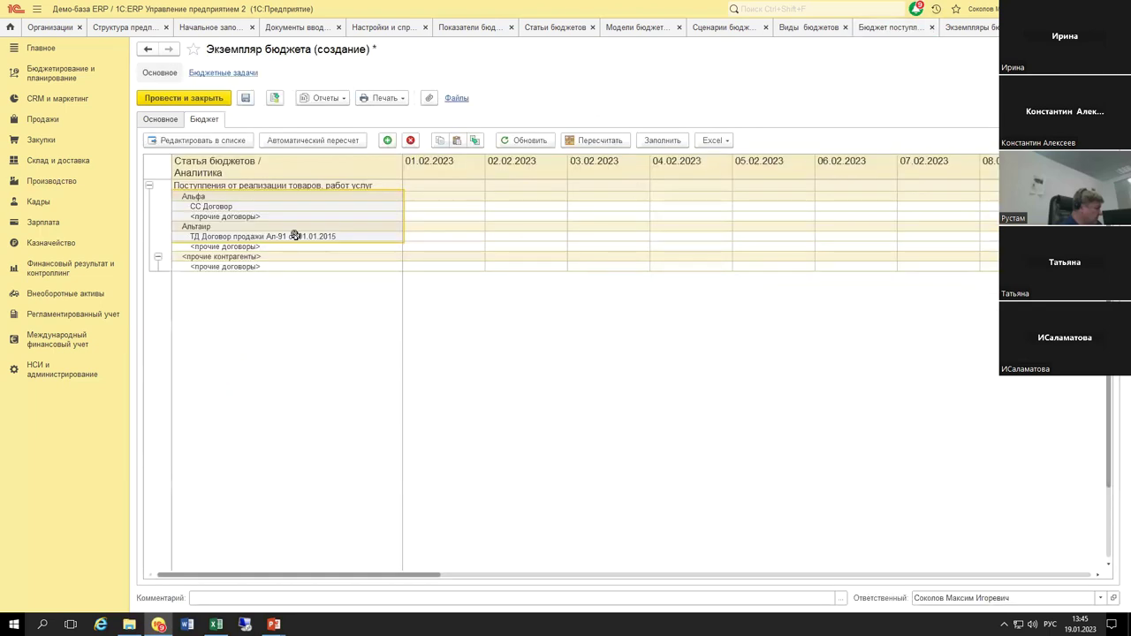
Step: Enter 300 000 for the "СС Договор" row under "Альфа" on 01.02.2023
{"action": "left_click", "coordinate": [418, 207]}
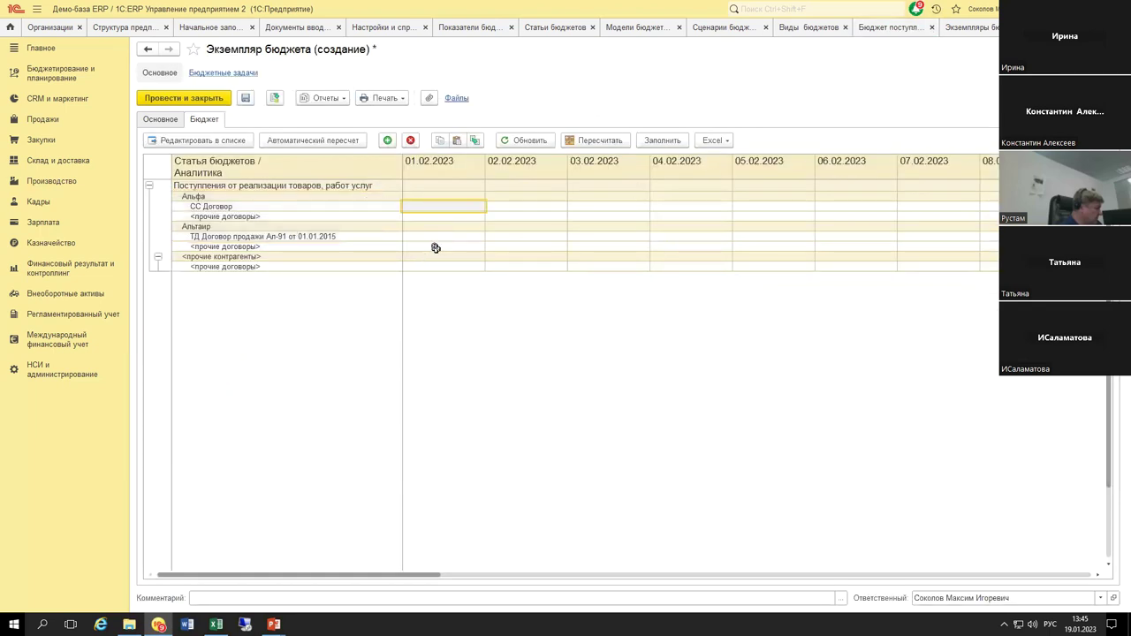
{"action": "type", "text": "1 000 000"}
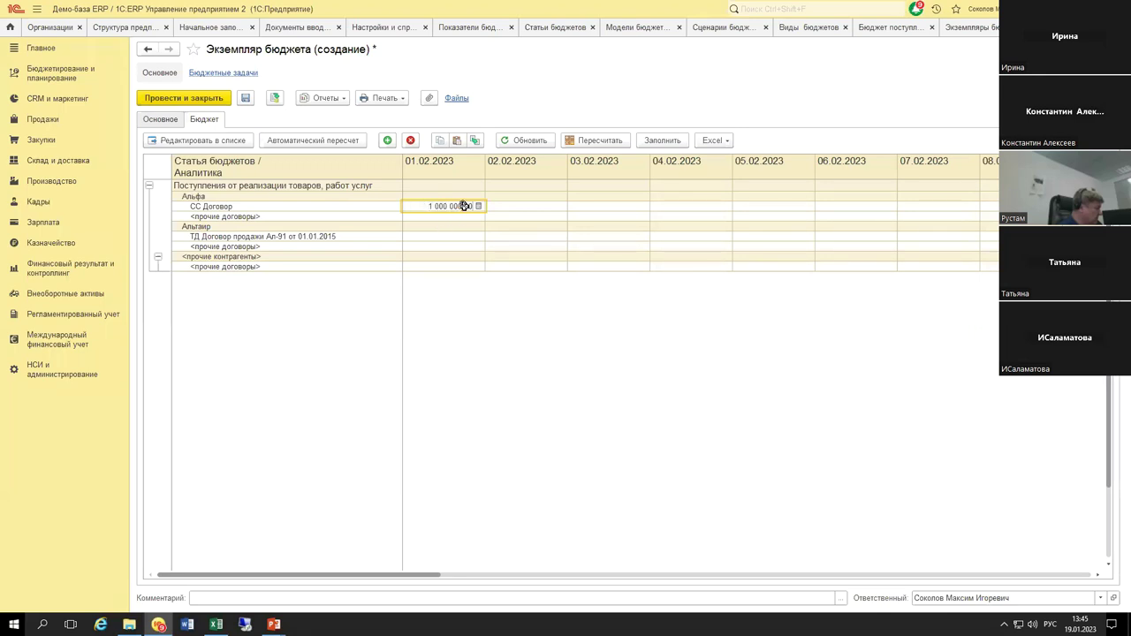
{"action": "key", "text": "shift+End"}
{"action": "type", "text": "300 00"}
{"action": "key", "text": "Return"}
{"action": "left_click", "coordinate": [458, 206]}
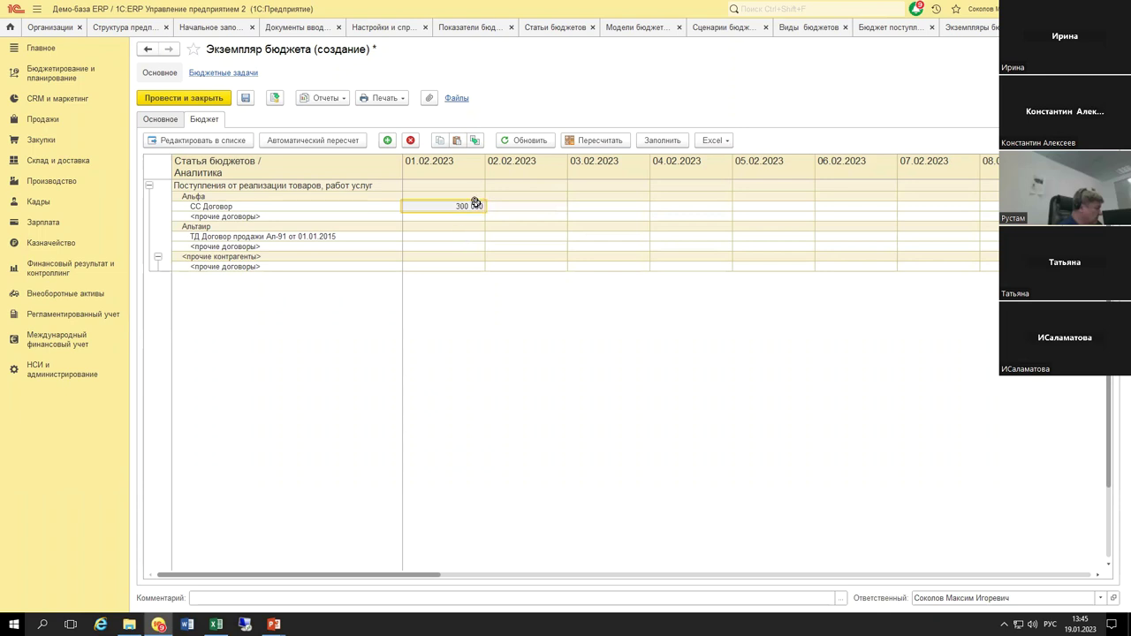
Step: Copy the "СС Договор" amount to the "ТД Договор продажи Ал-91 от 01.01.2015" row for 01.02.2023 and replicate both amounts to all periods
{"action": "right_click", "coordinate": [471, 206]}
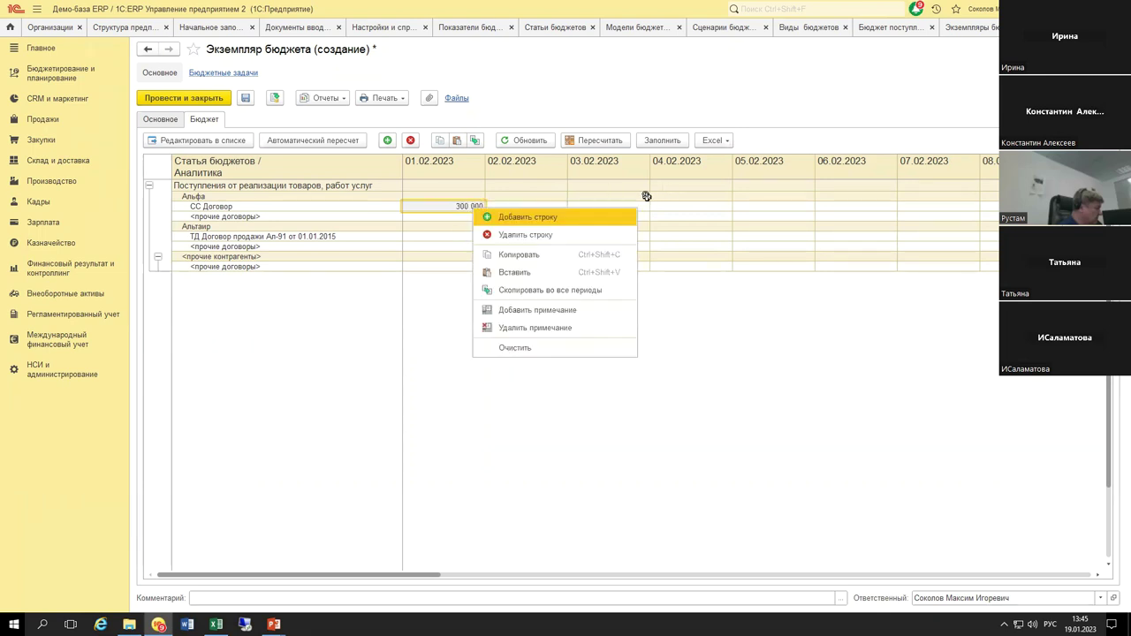
{"action": "left_click", "coordinate": [516, 254]}
{"action": "right_click", "coordinate": [453, 235]}
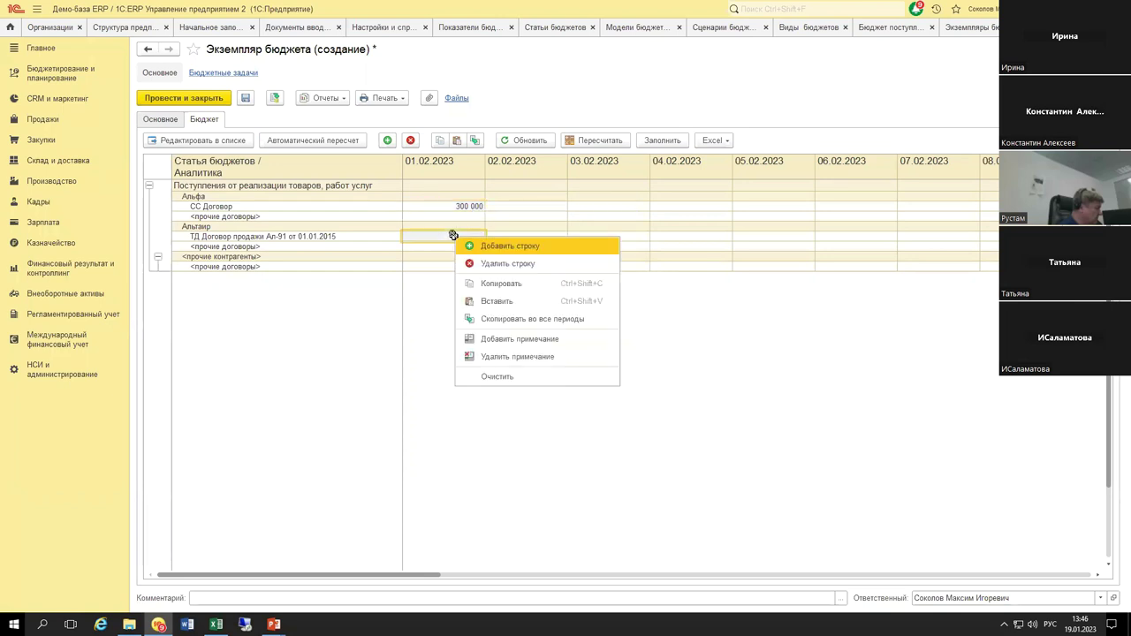
{"action": "left_click", "coordinate": [508, 303]}
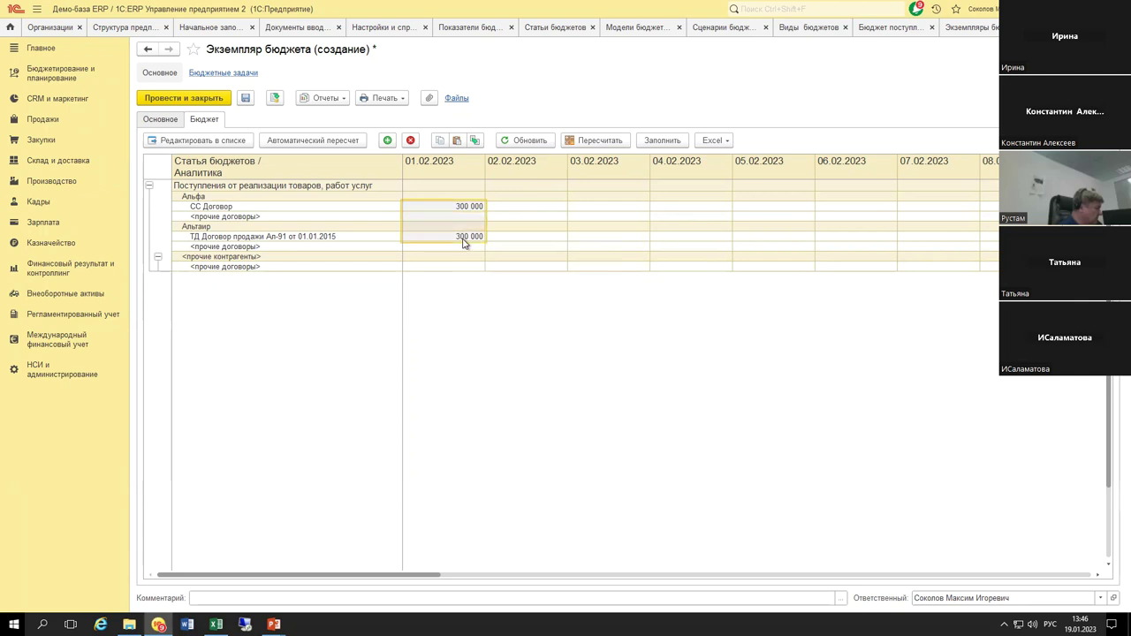
{"action": "right_click", "coordinate": [463, 241]}
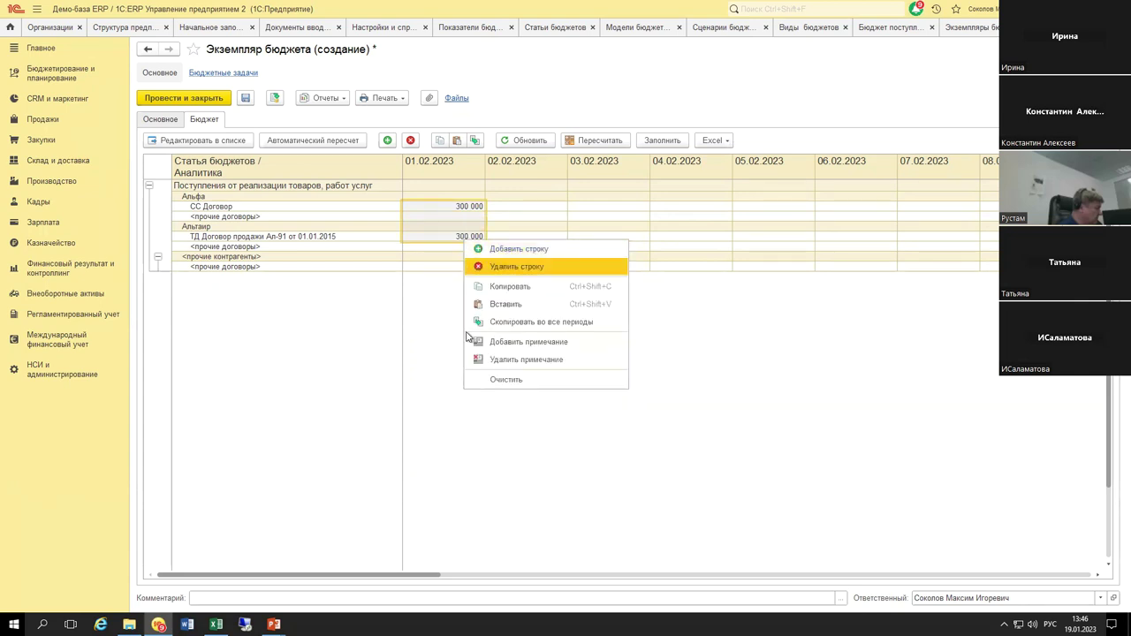
{"action": "left_click", "coordinate": [527, 325]}
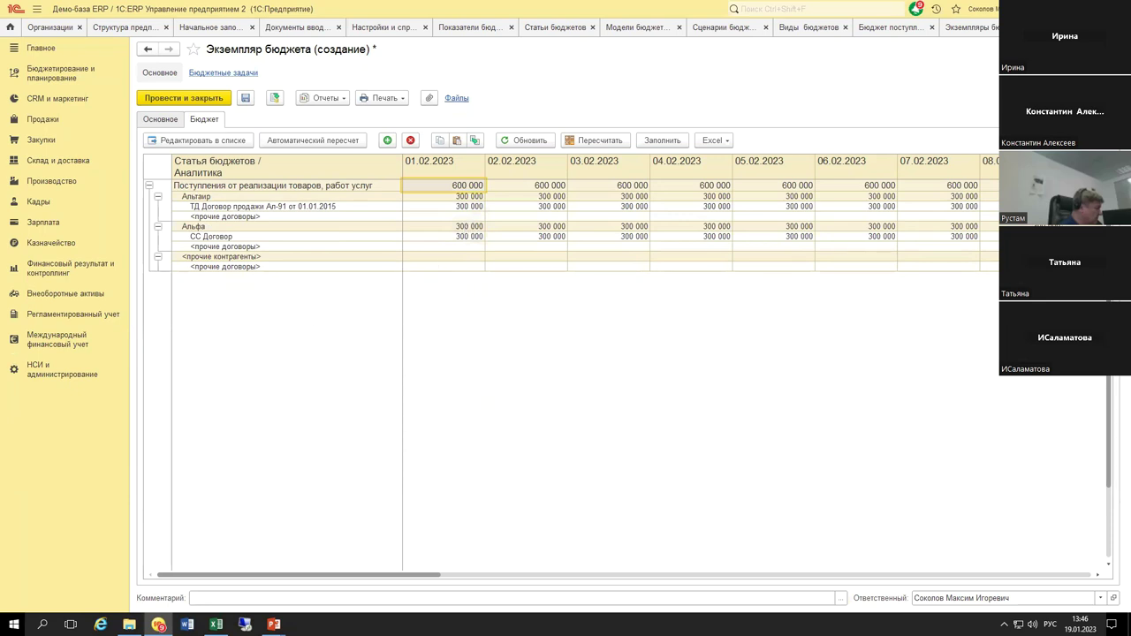
Step: Examine the daily amounts by counterparty and contract across the February dates of the budget table
{"action": "left_click", "coordinate": [472, 237]}
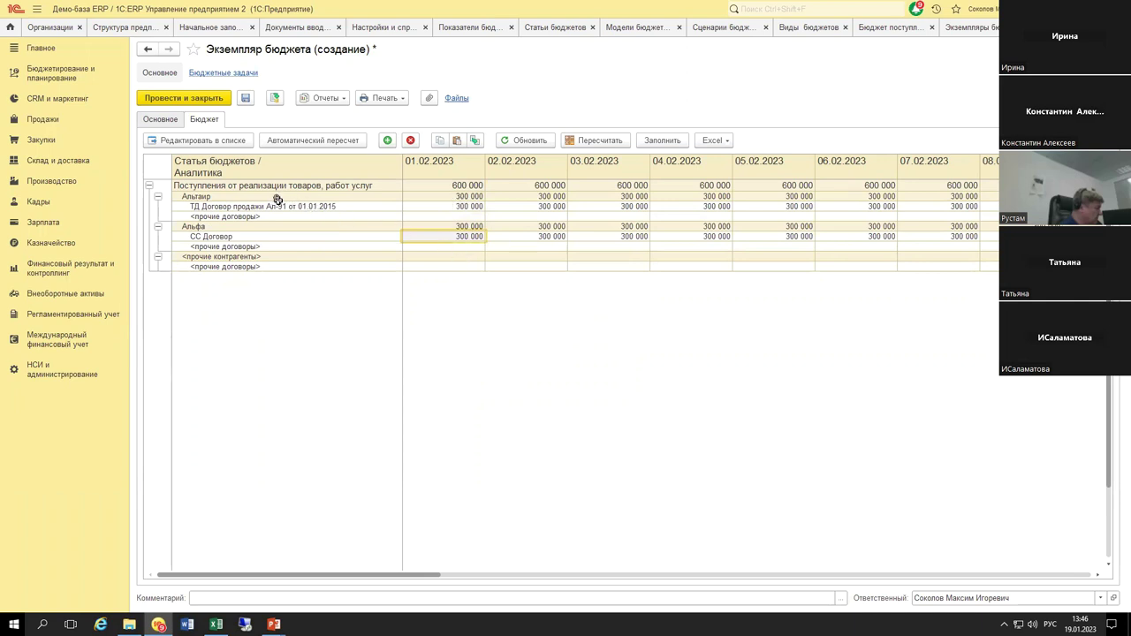
{"action": "left_click_drag", "start_coordinate": [461, 234], "coordinate": [557, 234]}
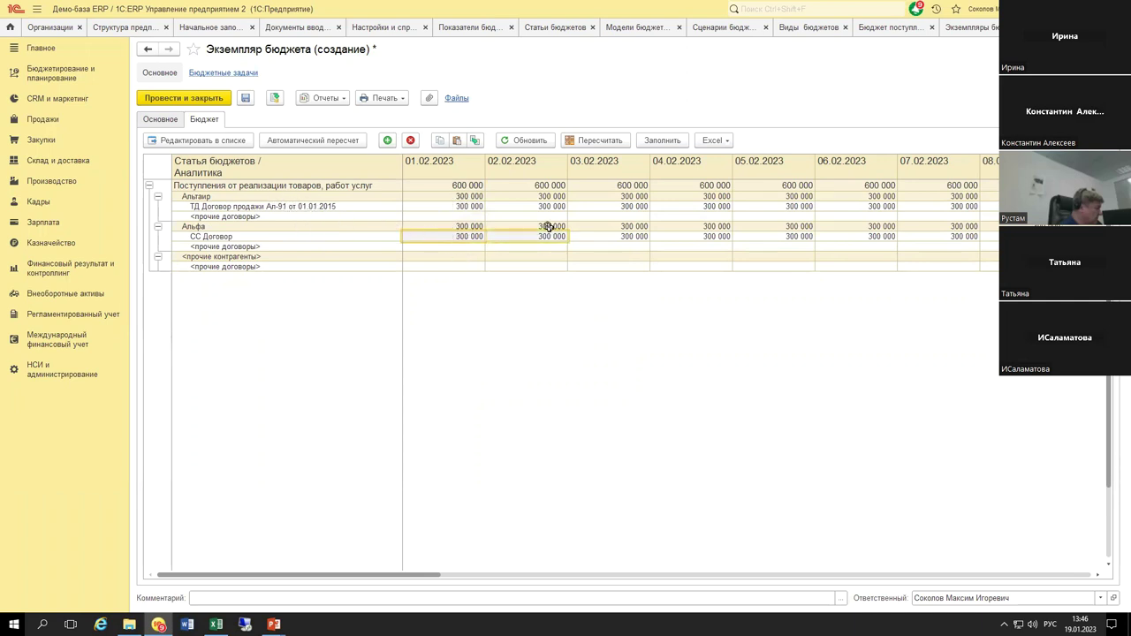
{"action": "left_click_drag", "start_coordinate": [504, 205], "coordinate": [459, 205]}
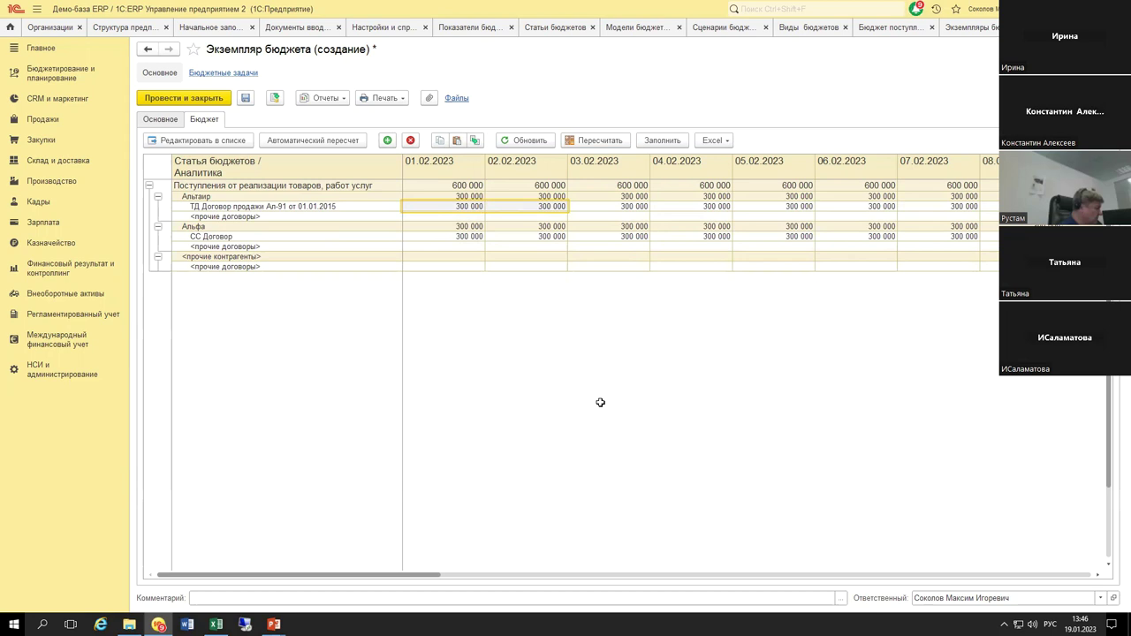
{"action": "left_click", "coordinate": [596, 402]}
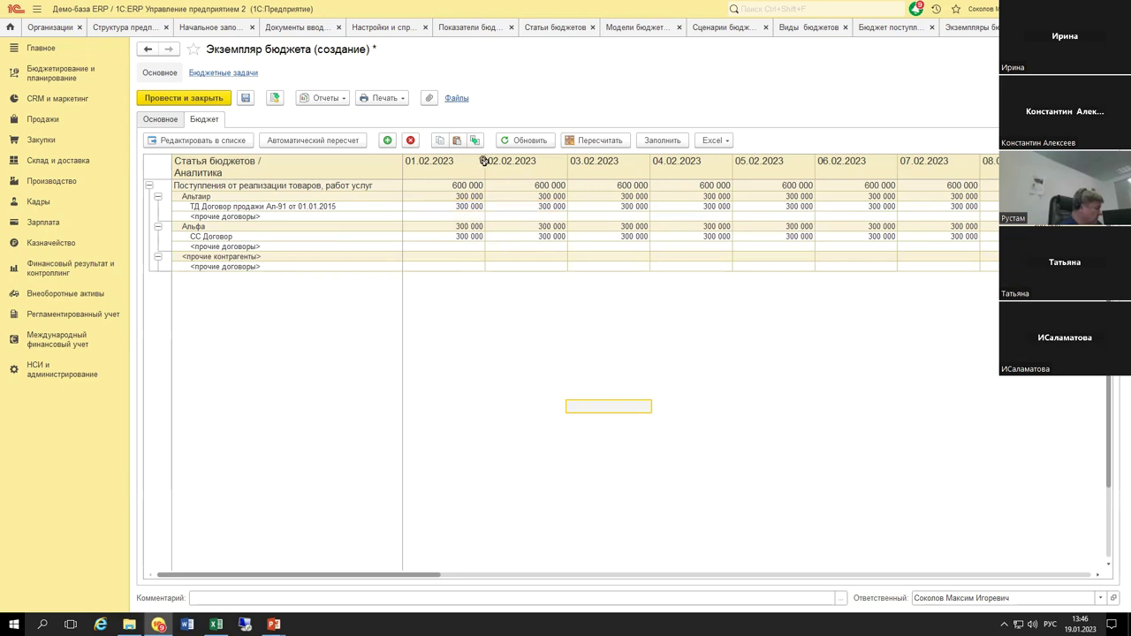
{"action": "left_click_drag", "start_coordinate": [469, 160], "coordinate": [497, 161]}
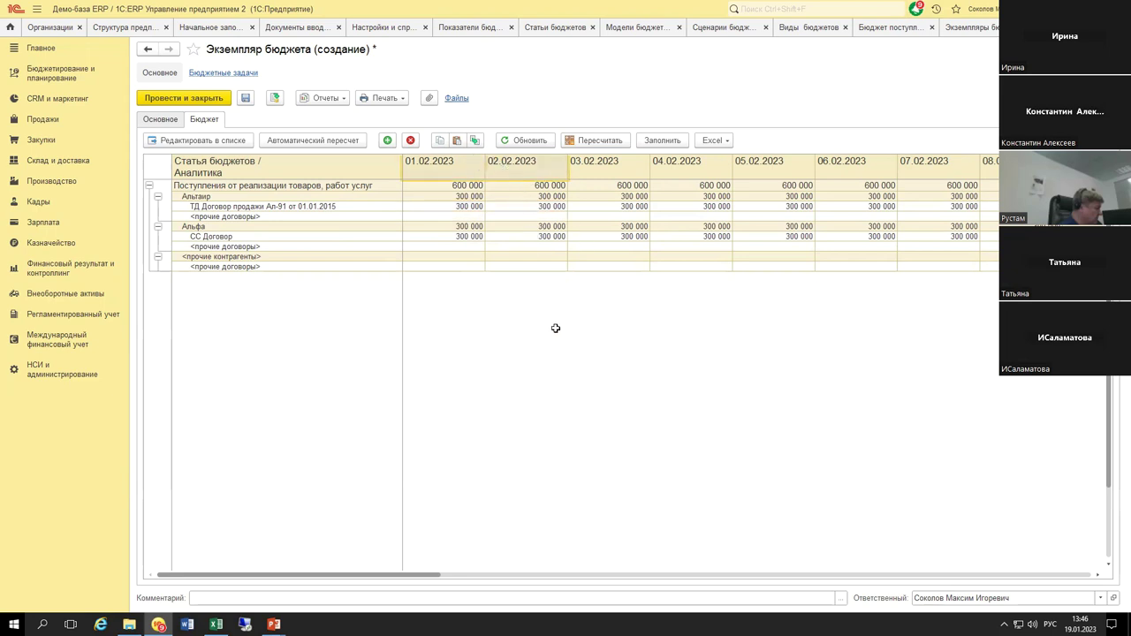
{"action": "left_click", "coordinate": [514, 296]}
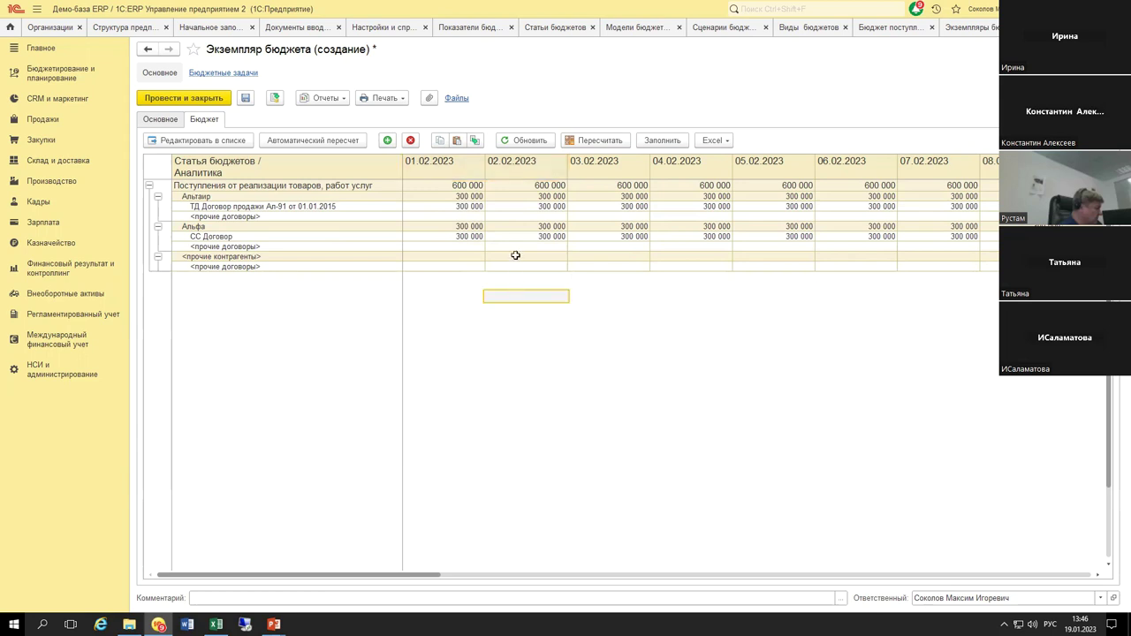
{"action": "left_click_drag", "start_coordinate": [523, 166], "coordinate": [462, 168]}
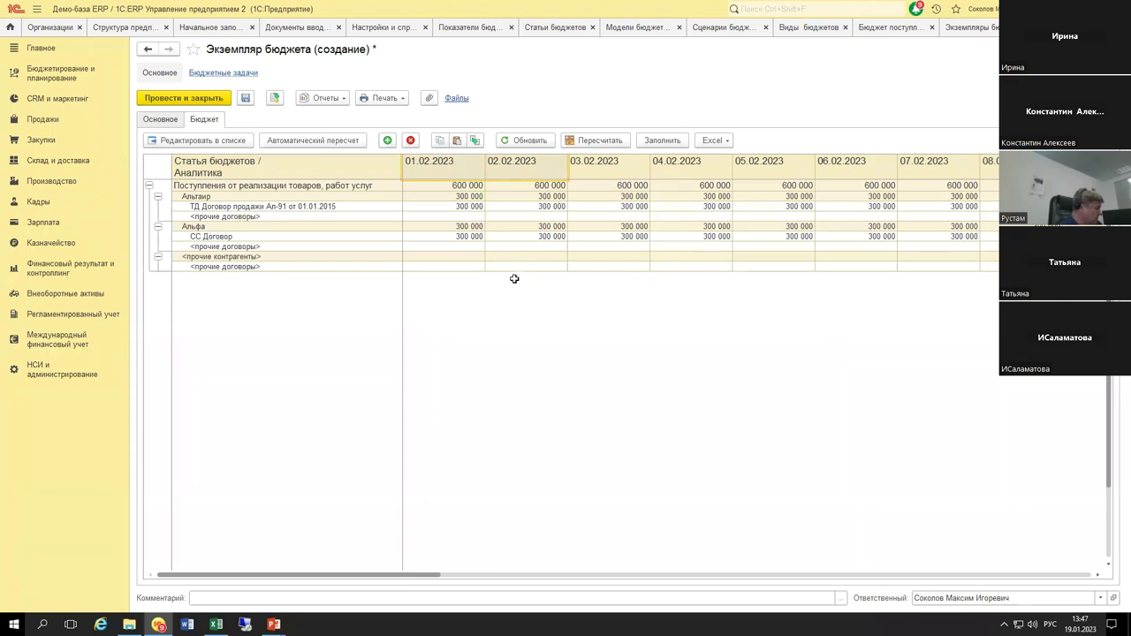
{"action": "left_click_drag", "start_coordinate": [459, 167], "coordinate": [646, 244]}
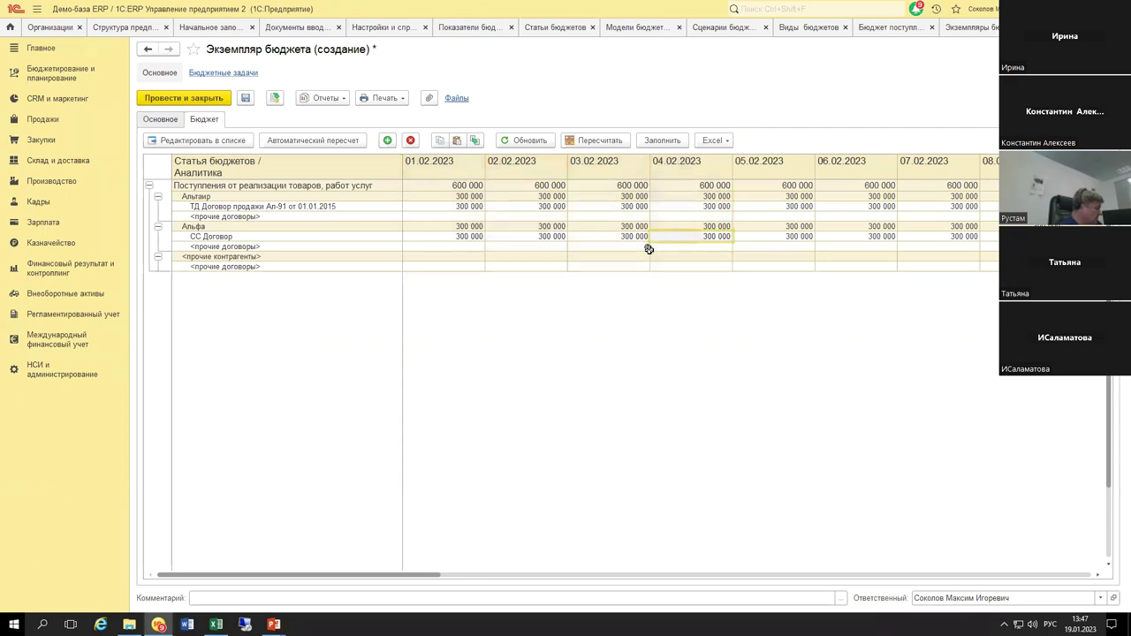
{"action": "left_click", "coordinate": [530, 575]}
{"action": "left_click", "coordinate": [1004, 572]}
{"action": "left_click", "coordinate": [260, 575]}
{"action": "left_click", "coordinate": [260, 575]}
Step: Review the fill method options of the "Поступления от реализации товаров, работ услуг" item in the budget type's structure and close it without changes
{"action": "left_click", "coordinate": [887, 30]}
{"action": "left_click", "coordinate": [668, 253]}
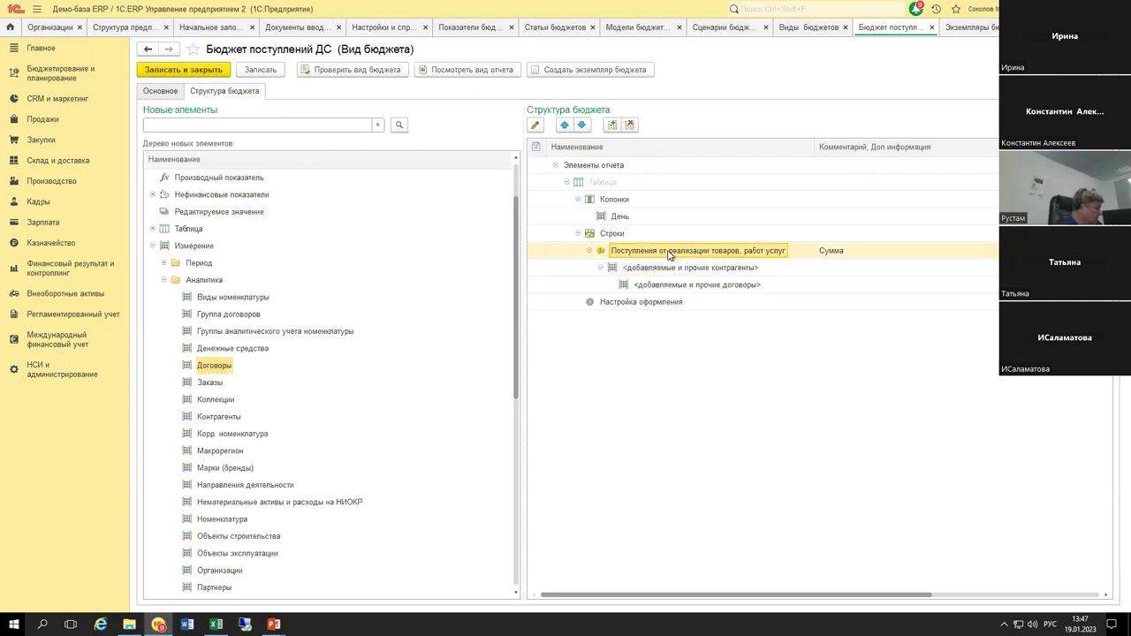
{"action": "double_click", "coordinate": [669, 253]}
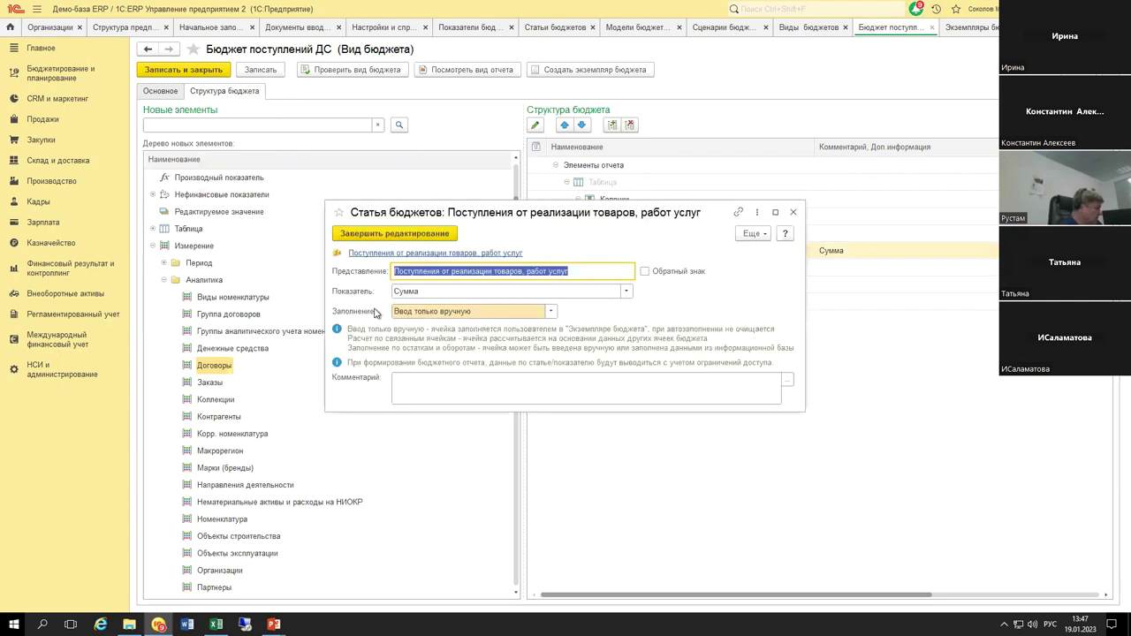
{"action": "left_click", "coordinate": [535, 316]}
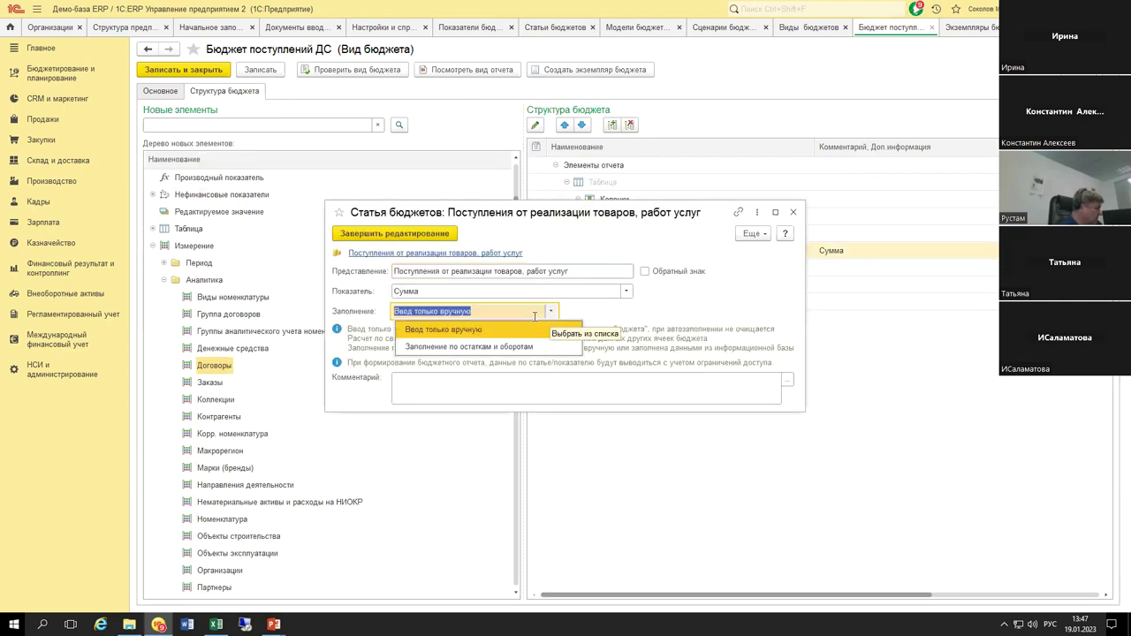
{"action": "key", "text": "Escape"}
{"action": "left_click", "coordinate": [550, 314]}
{"action": "key", "text": "Escape"}
{"action": "key", "text": "Escape"}
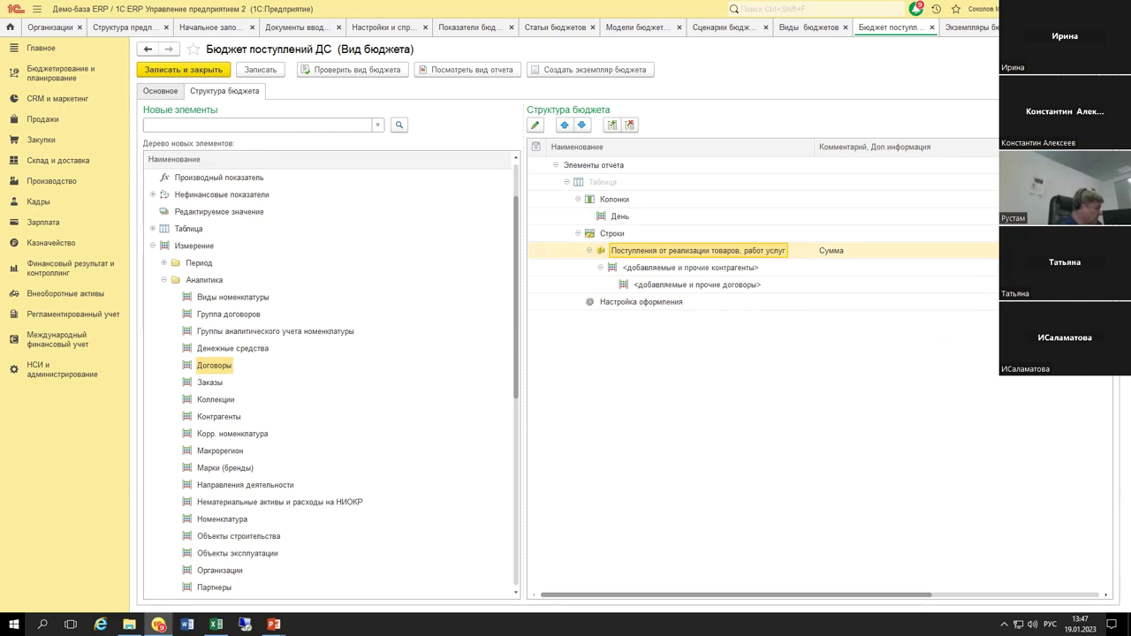
Step: Return to the budget instance and check its Excel export and import options
{"action": "left_click", "coordinate": [1042, 27]}
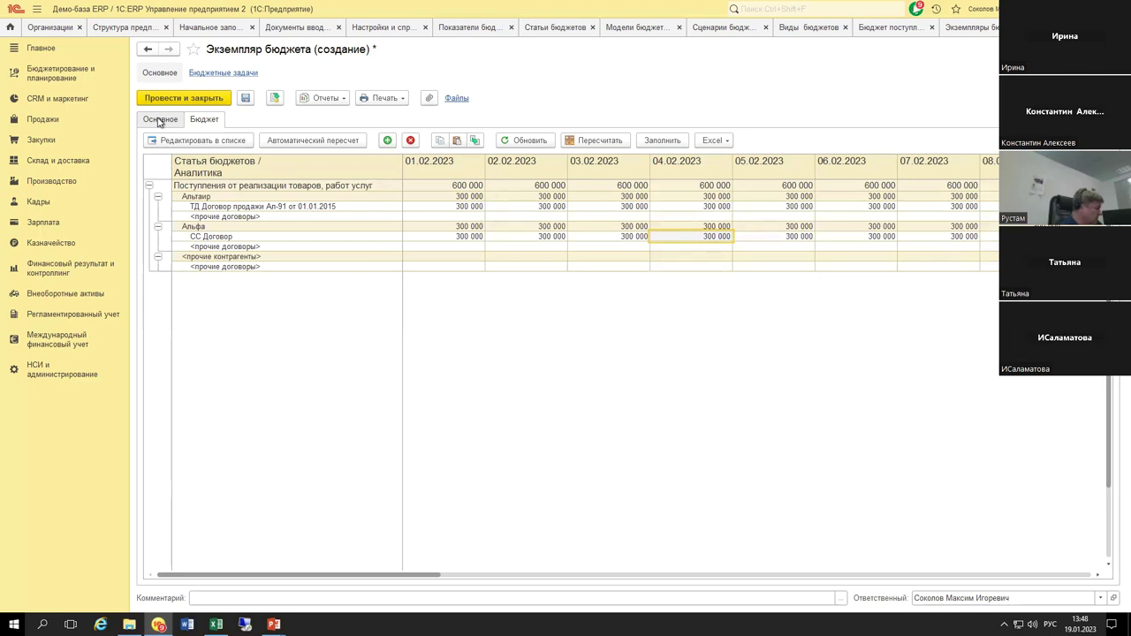
{"action": "left_click", "coordinate": [725, 143]}
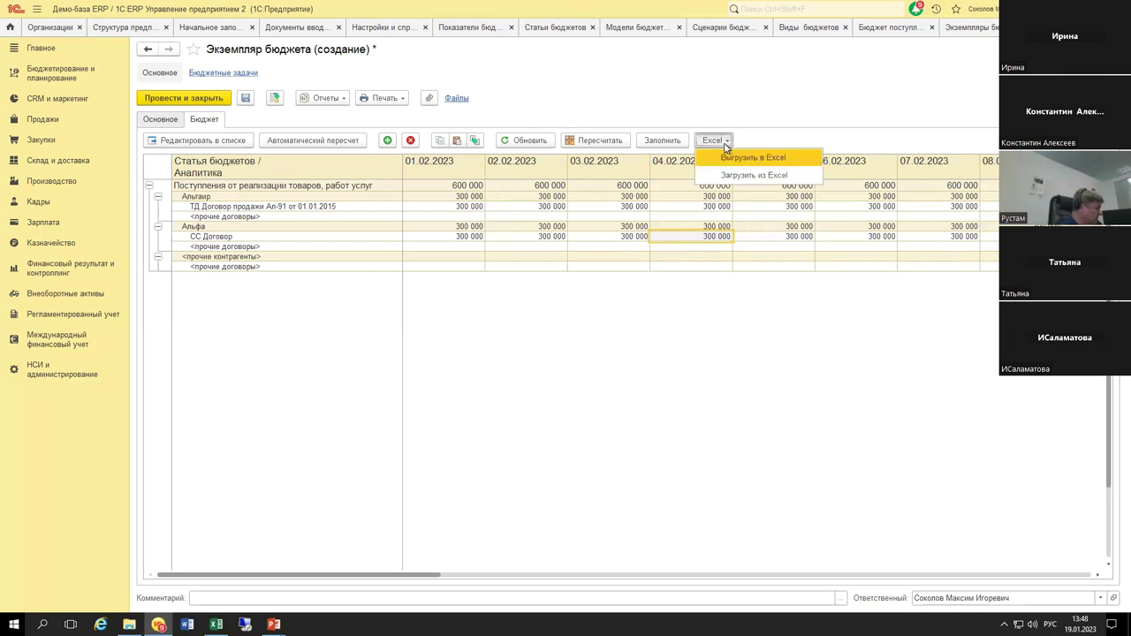
{"action": "left_click", "coordinate": [757, 254]}
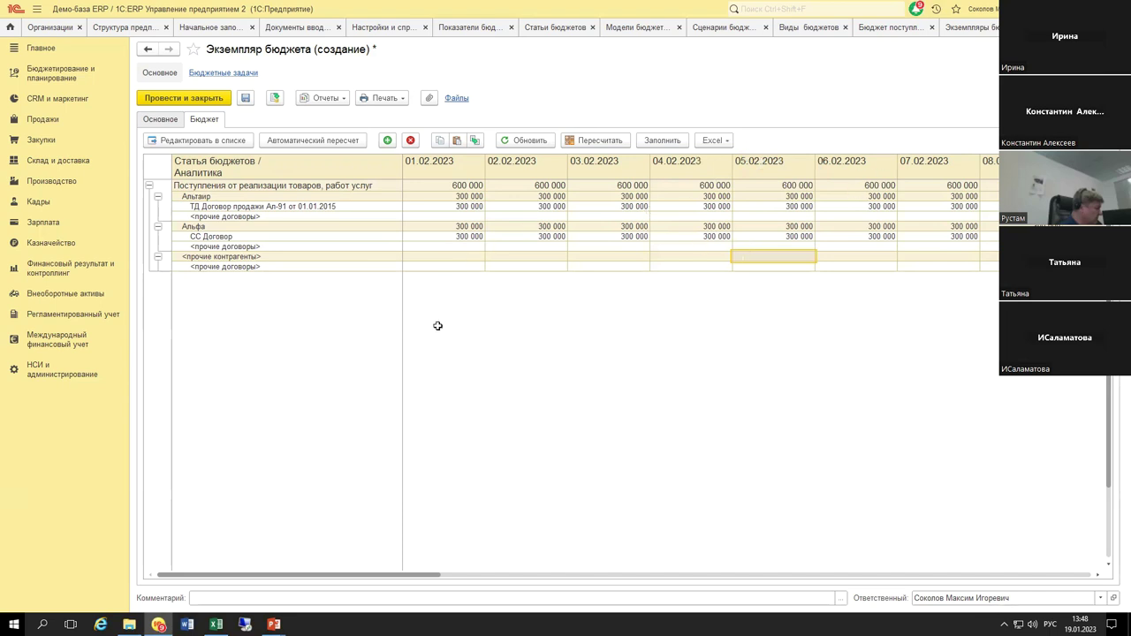
Step: Set the budget instance's status to "Утвержден"
{"action": "left_click", "coordinate": [162, 121]}
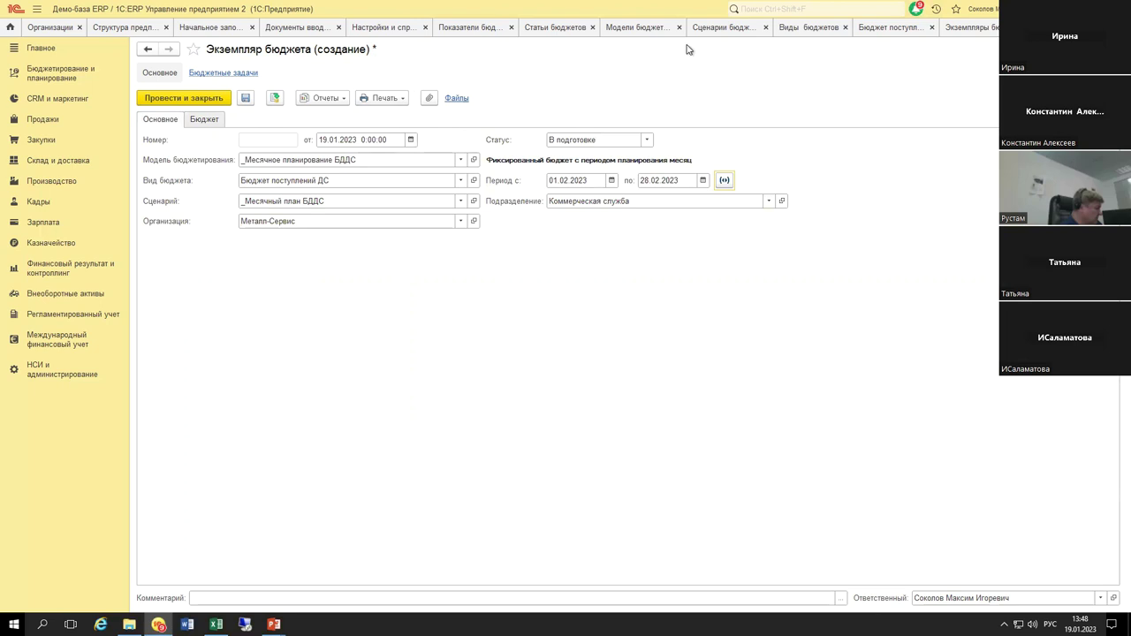
{"action": "left_click", "coordinate": [613, 136]}
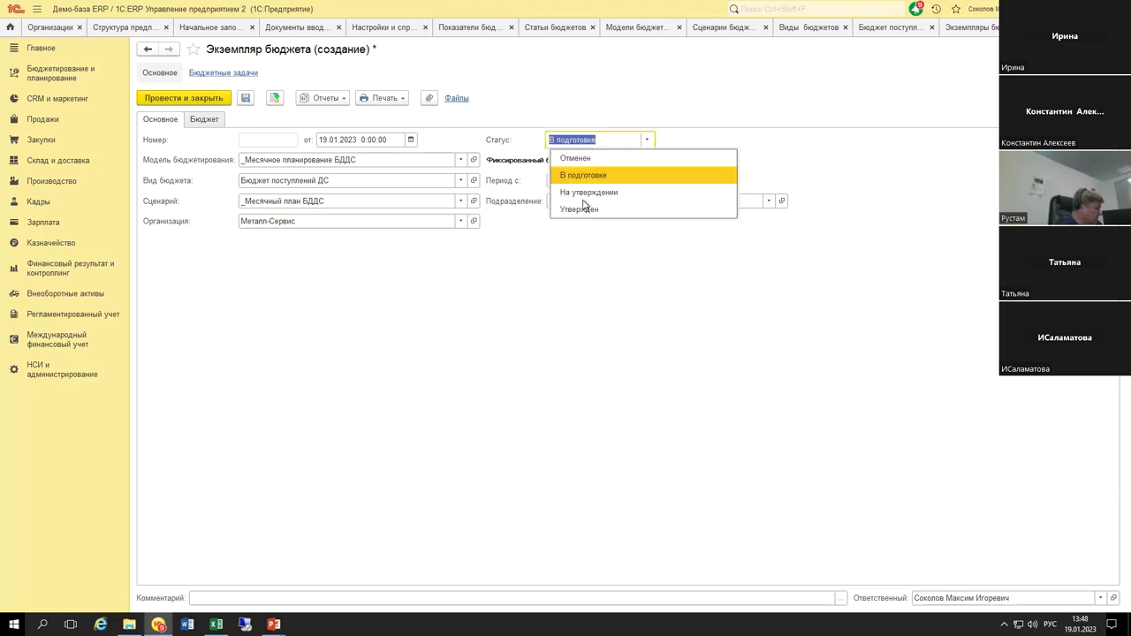
{"action": "left_click", "coordinate": [581, 209]}
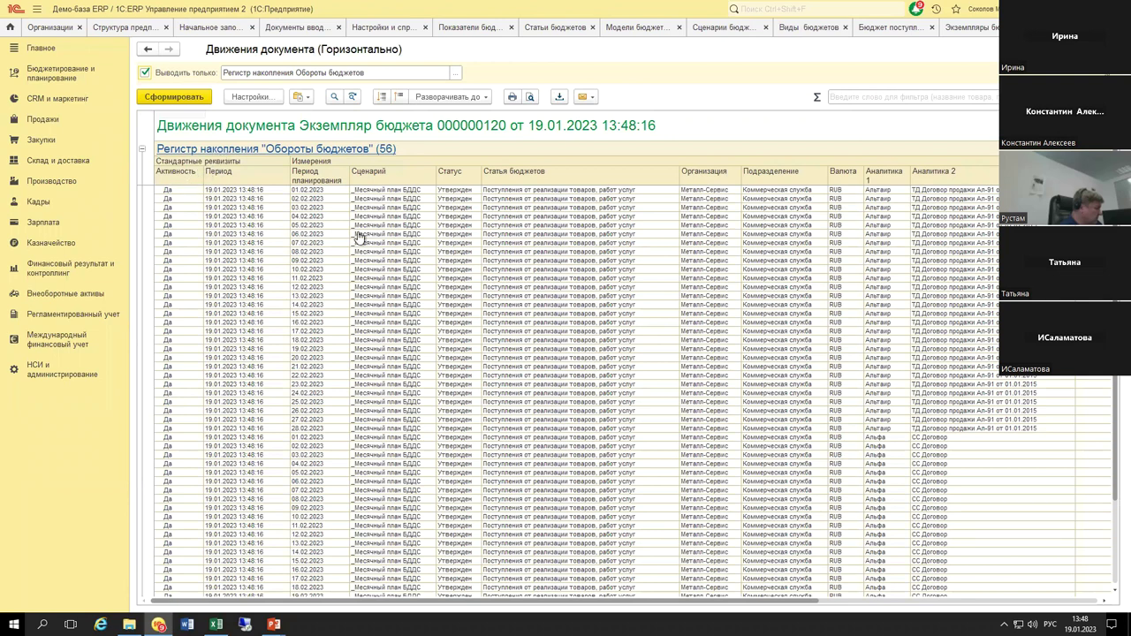
Step: Examine the document's "Обороты бюджетов" register movements, including scenario, status, budget item, organization, department, analytics and amounts
{"action": "left_click", "coordinate": [1003, 454], "text": "shift"}
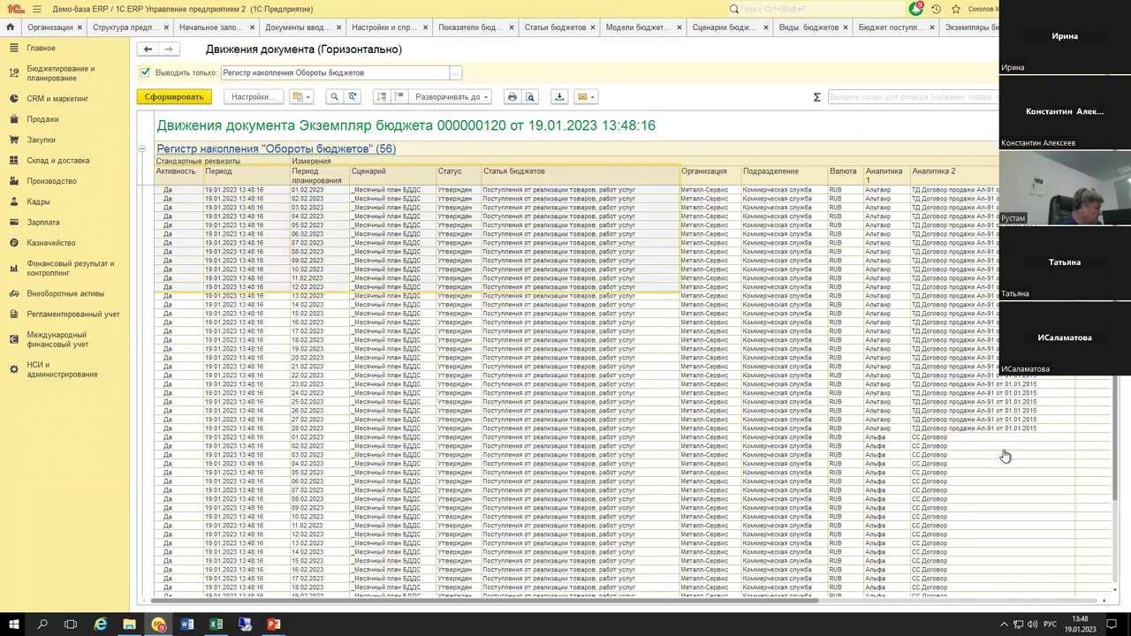
{"action": "left_click", "coordinate": [512, 224]}
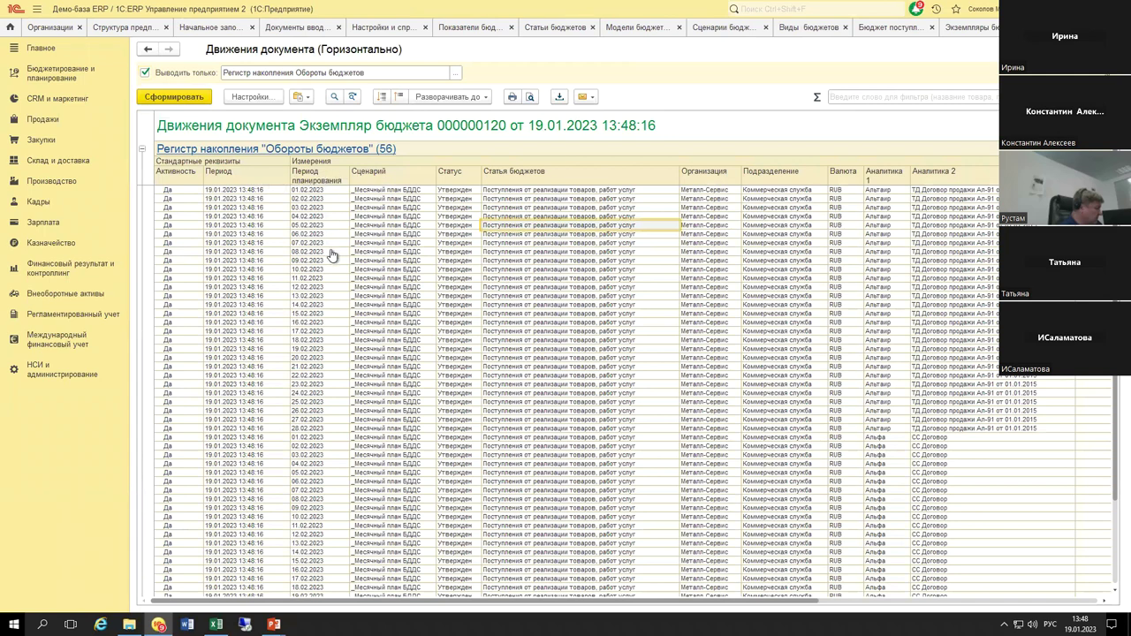
{"action": "left_click", "coordinate": [426, 177]}
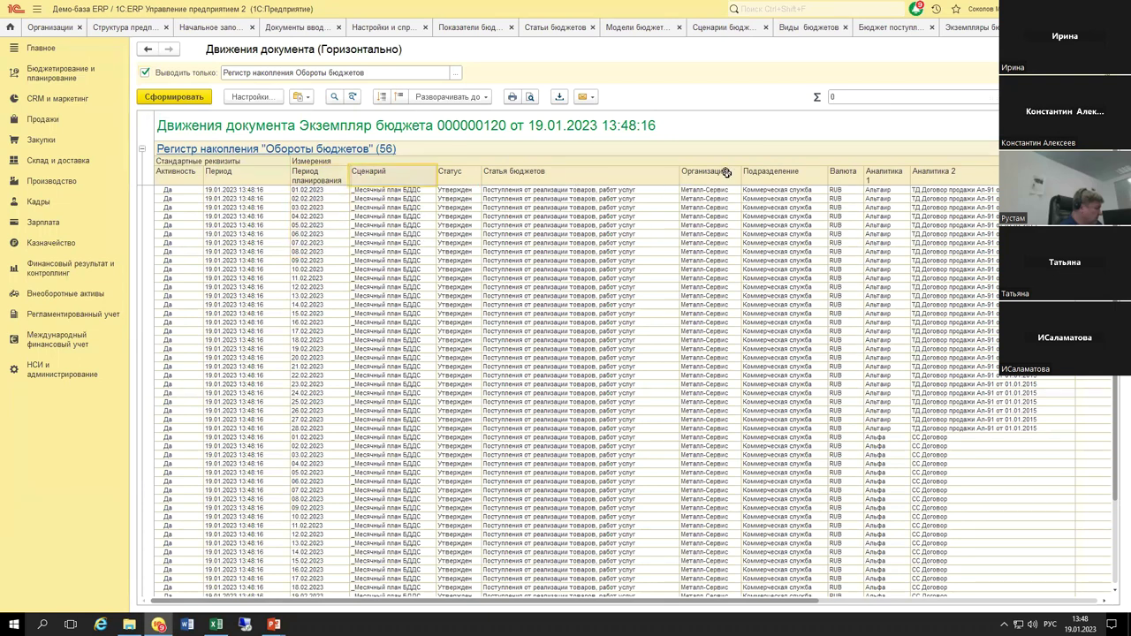
{"action": "key", "text": "shift+Down"}
{"action": "key", "text": "shift+Down"}
{"action": "key", "text": "shift+Down"}
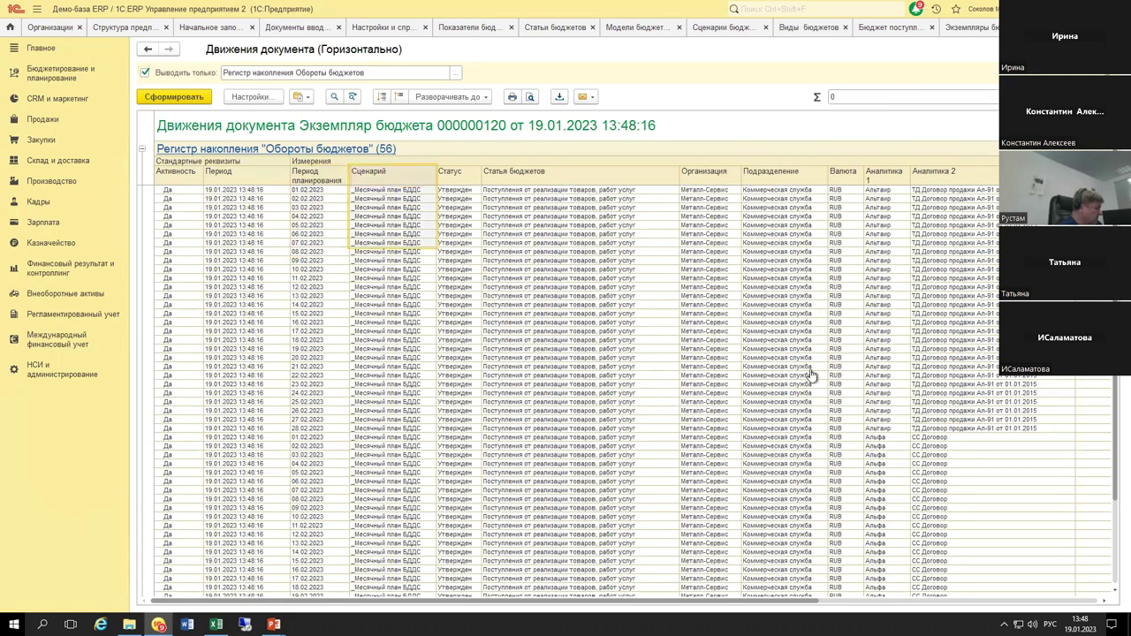
{"action": "key", "text": "Right"}
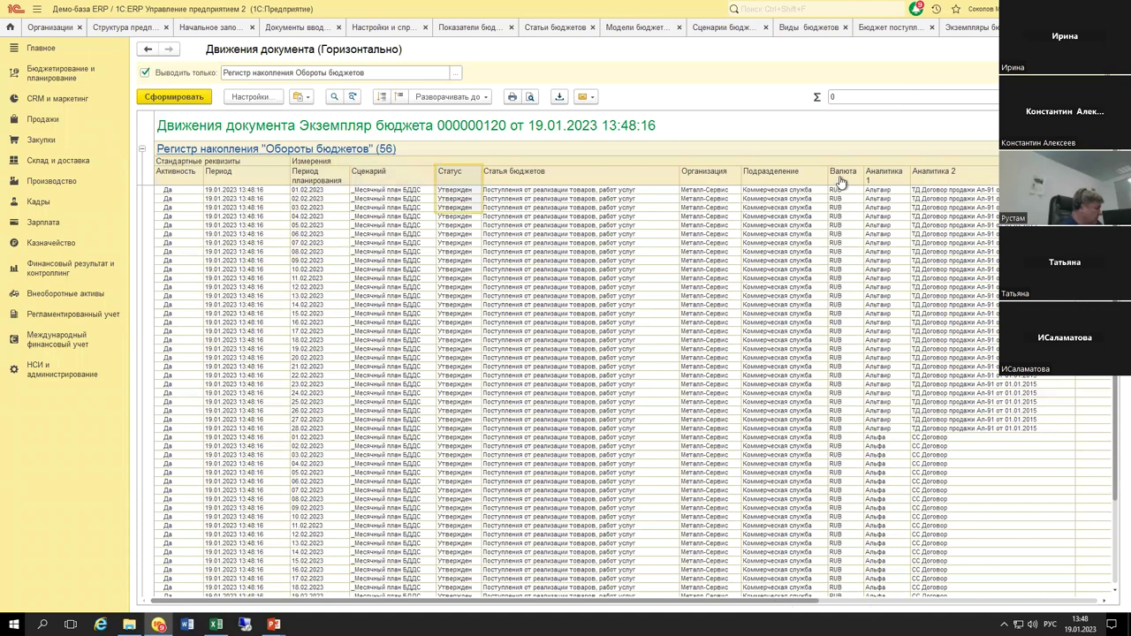
{"action": "left_click_drag", "start_coordinate": [671, 375], "coordinate": [816, 180]}
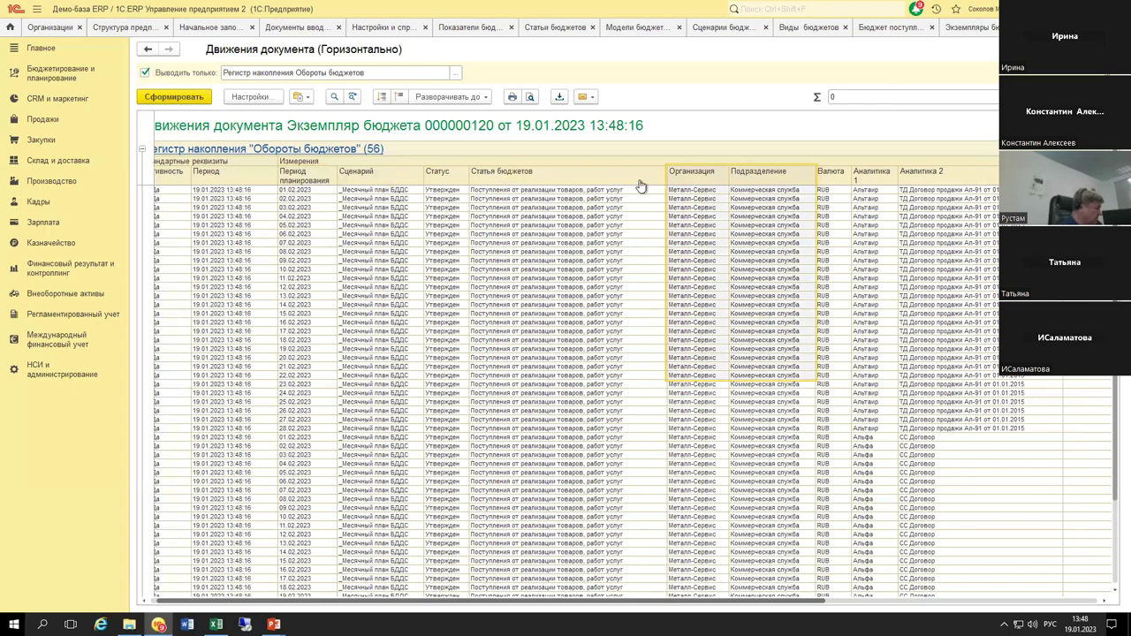
{"action": "scroll", "coordinate": [811, 215], "scroll_direction": "right", "scroll_amount": 3}
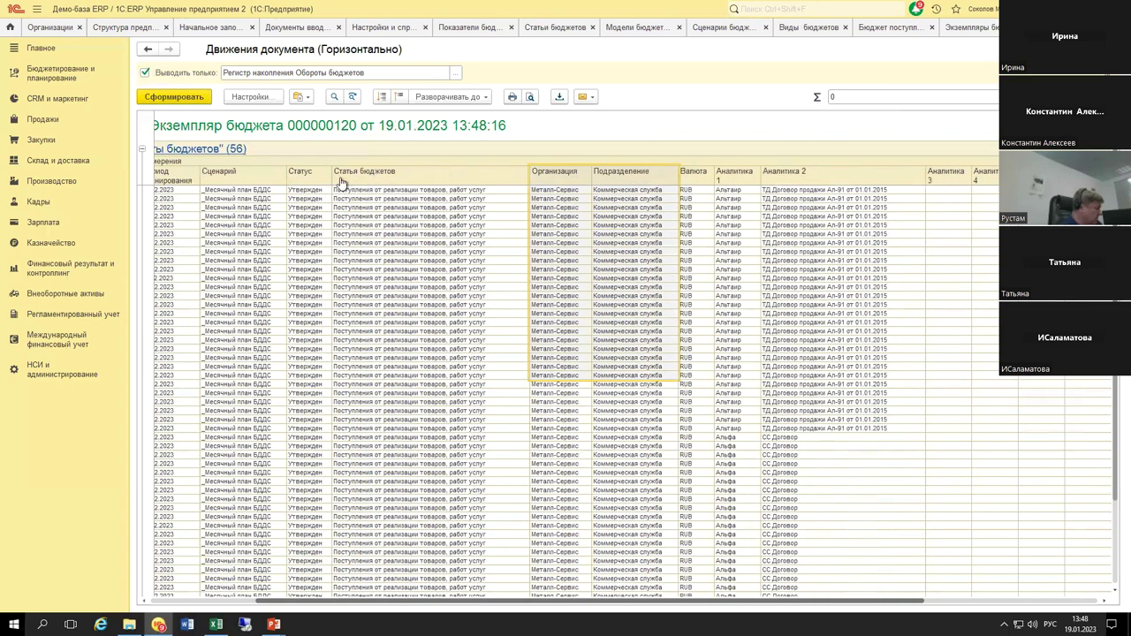
{"action": "scroll", "coordinate": [387, 225], "scroll_direction": "right", "scroll_amount": 5}
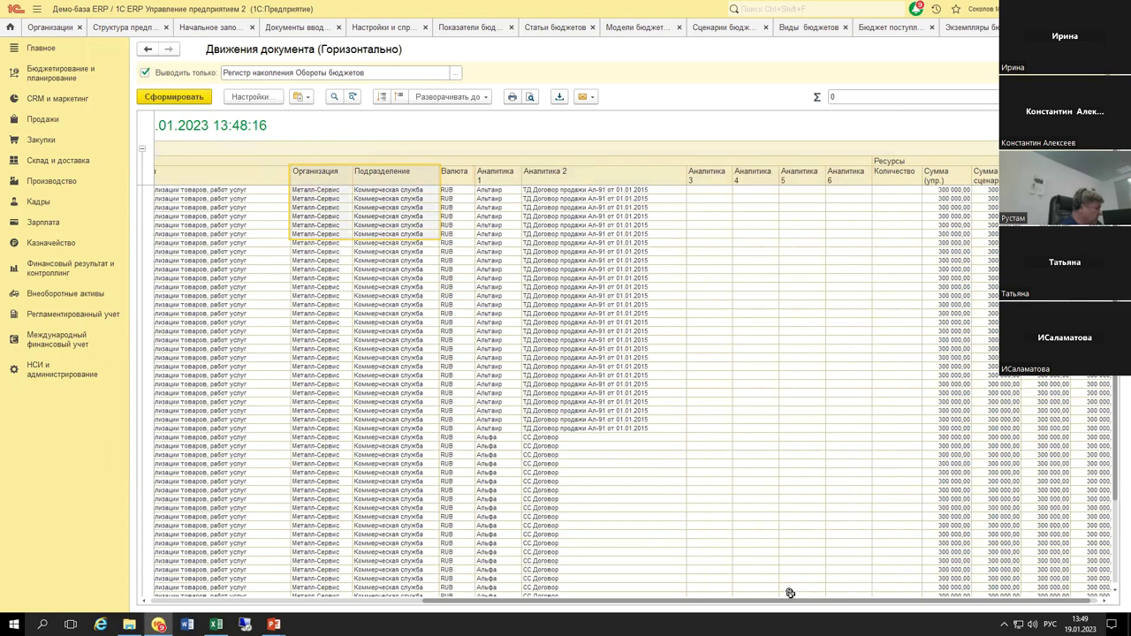
{"action": "left_click_drag", "start_coordinate": [905, 604], "coordinate": [908, 605]}
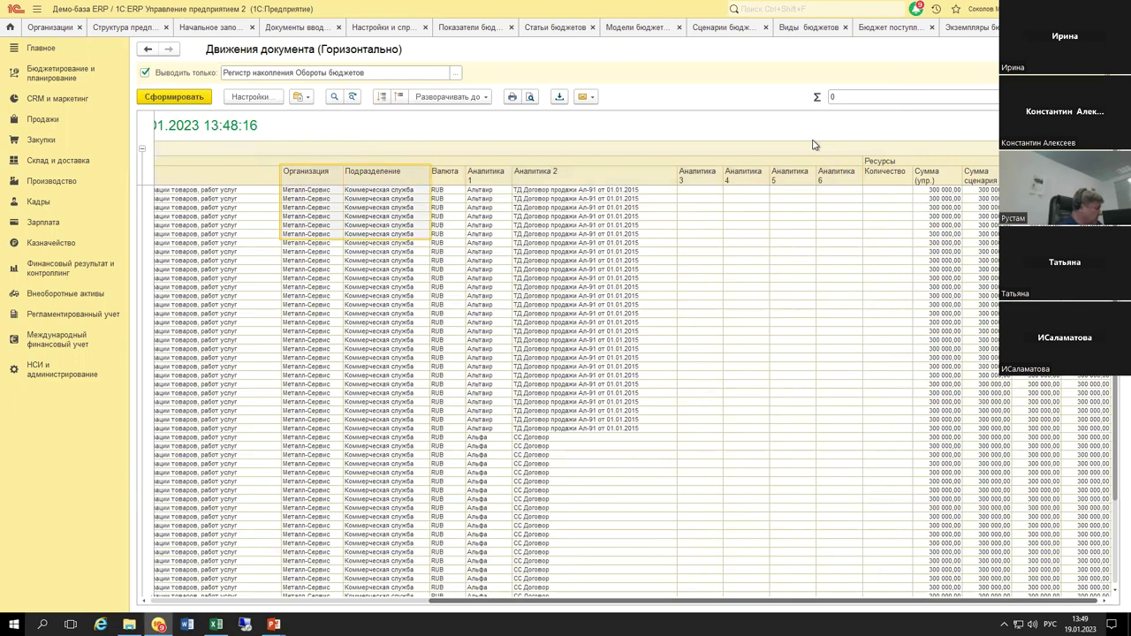
Step: Leave the register movements report and start a new budget type named "Бюджет расходов ДС" in the "_Месячное планирование БДДС" model
{"action": "scroll", "coordinate": [375, 224], "scroll_direction": "left", "scroll_amount": 3}
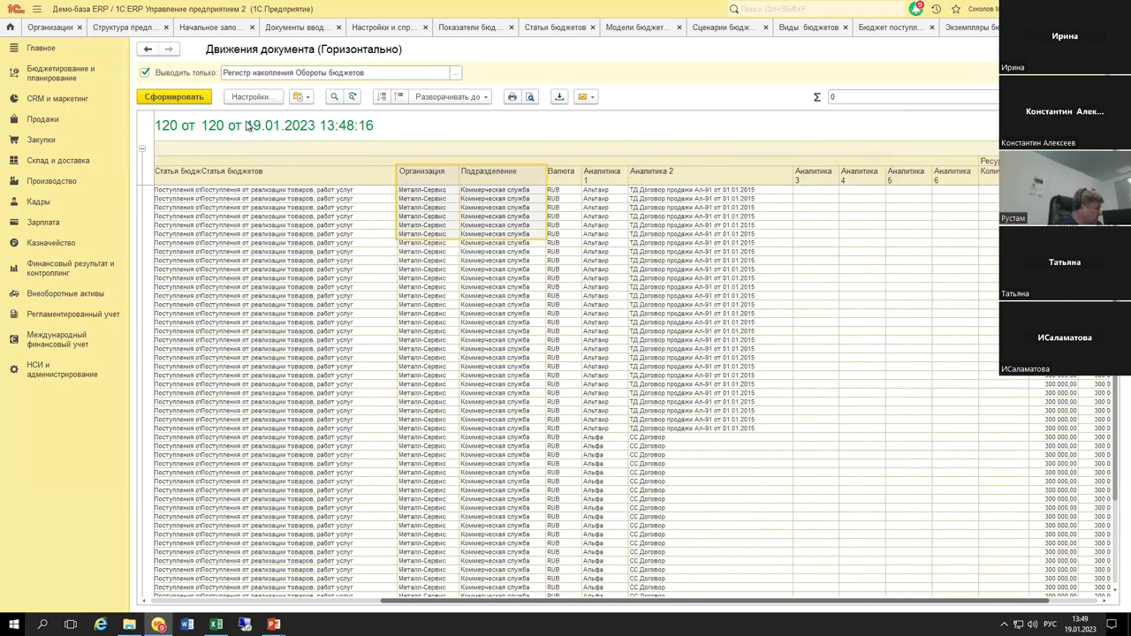
{"action": "left_click", "coordinate": [168, 96]}
{"action": "key", "text": "Escape"}
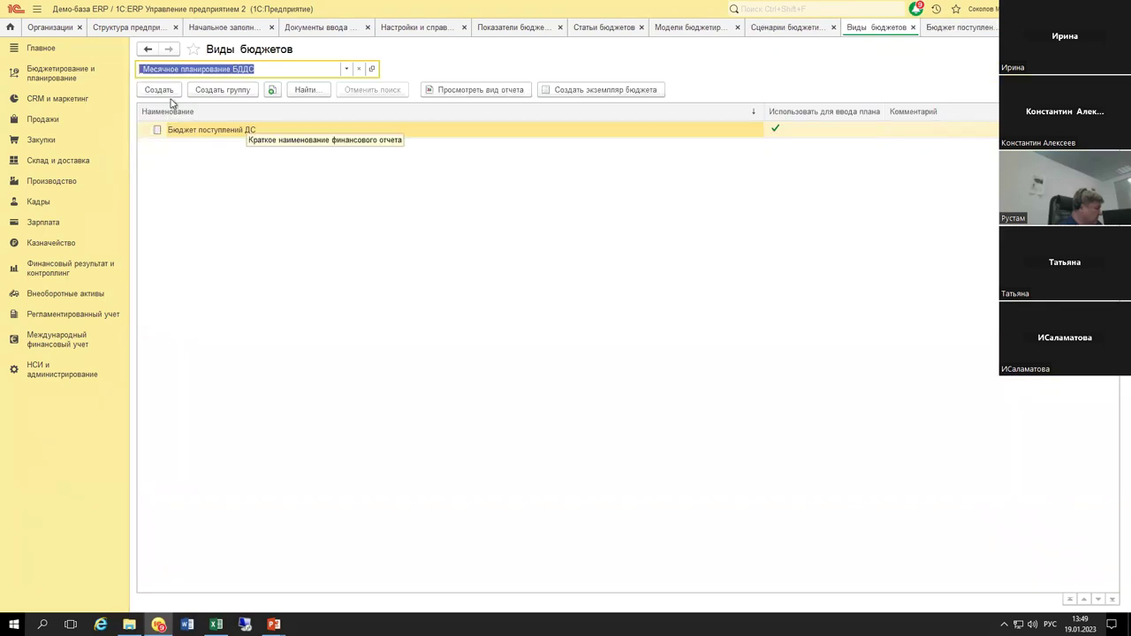
{"action": "left_click", "coordinate": [170, 93]}
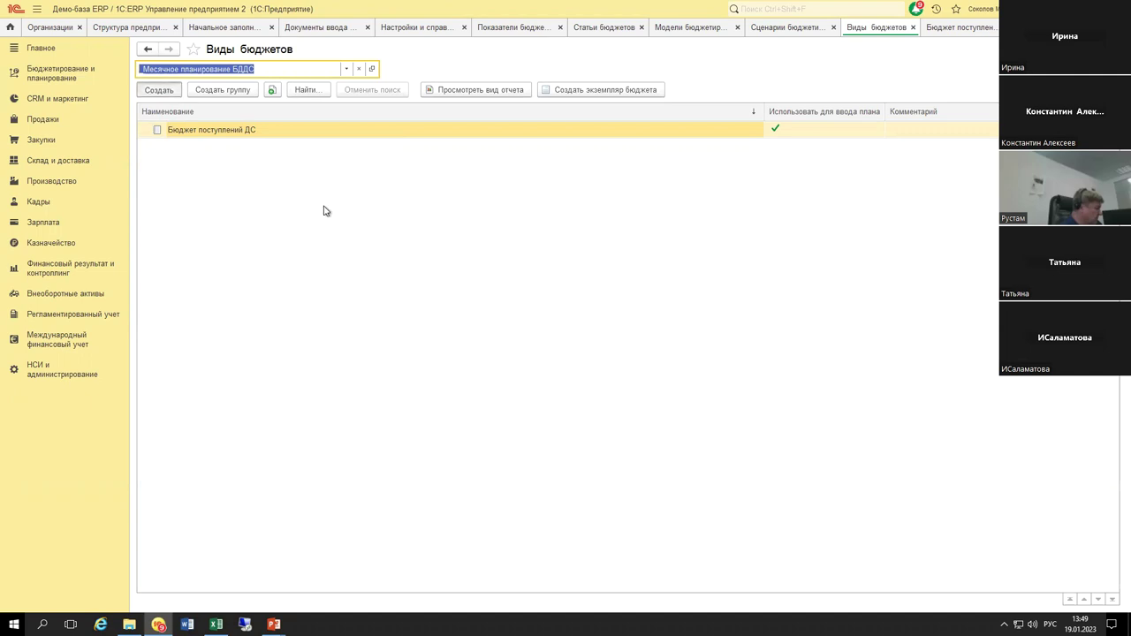
{"action": "type", "text": "Б"}
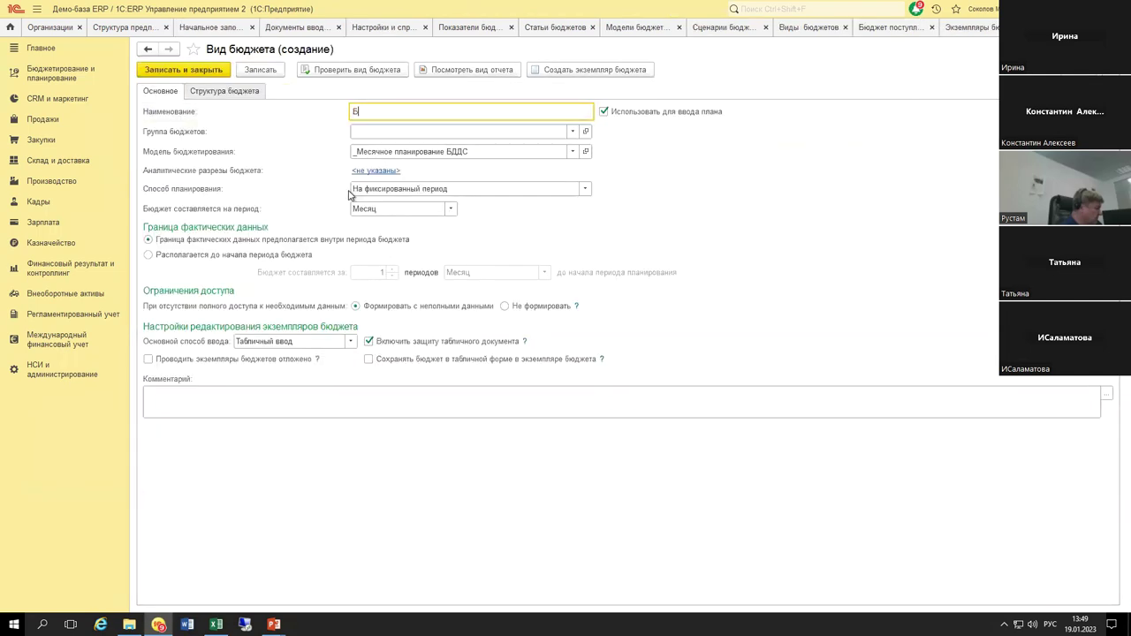
{"action": "type", "text": "юджет расходов ДС"}
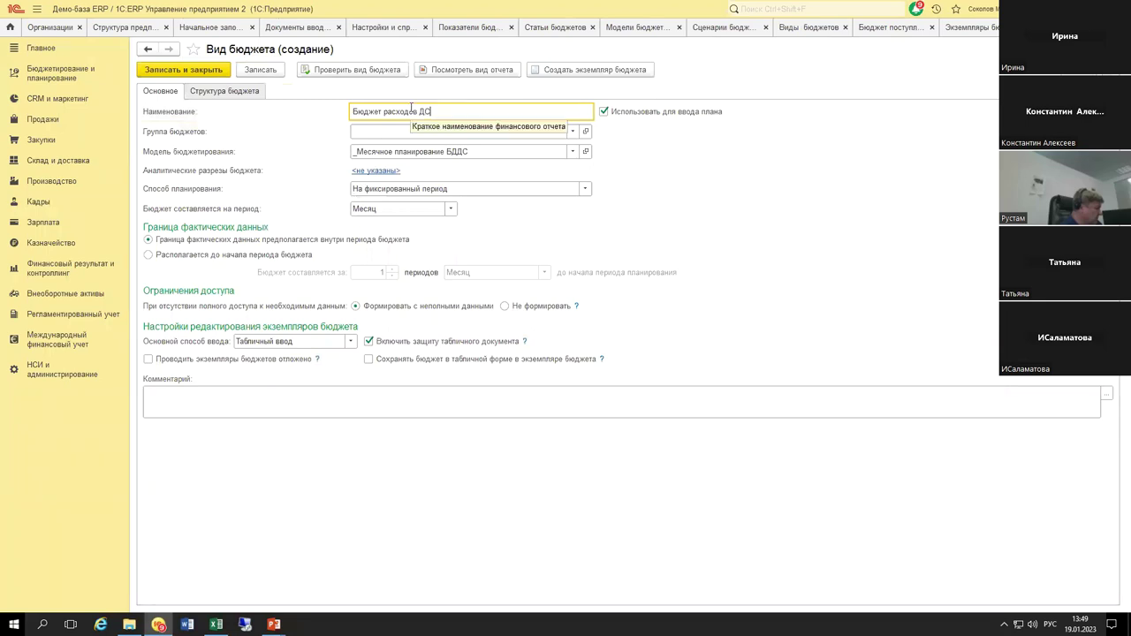
Step: Add a "Показатели в строках" table to the budget structure and put the "День" period dimension, all periods, in its columns
{"action": "left_click", "coordinate": [235, 96]}
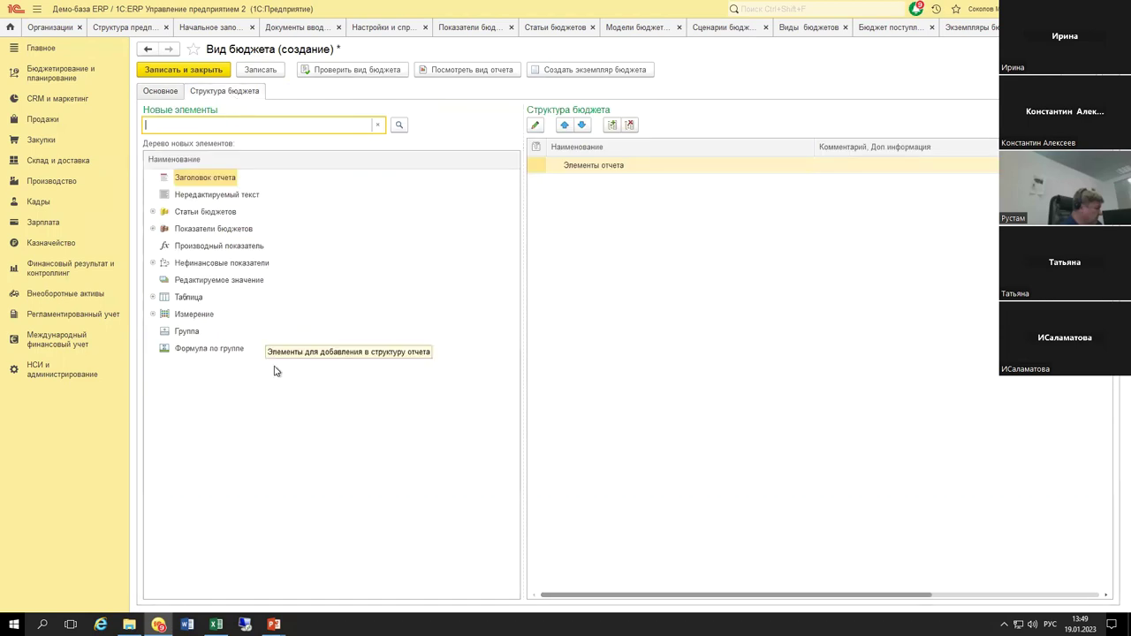
{"action": "left_click_drag", "start_coordinate": [189, 299], "coordinate": [583, 278]}
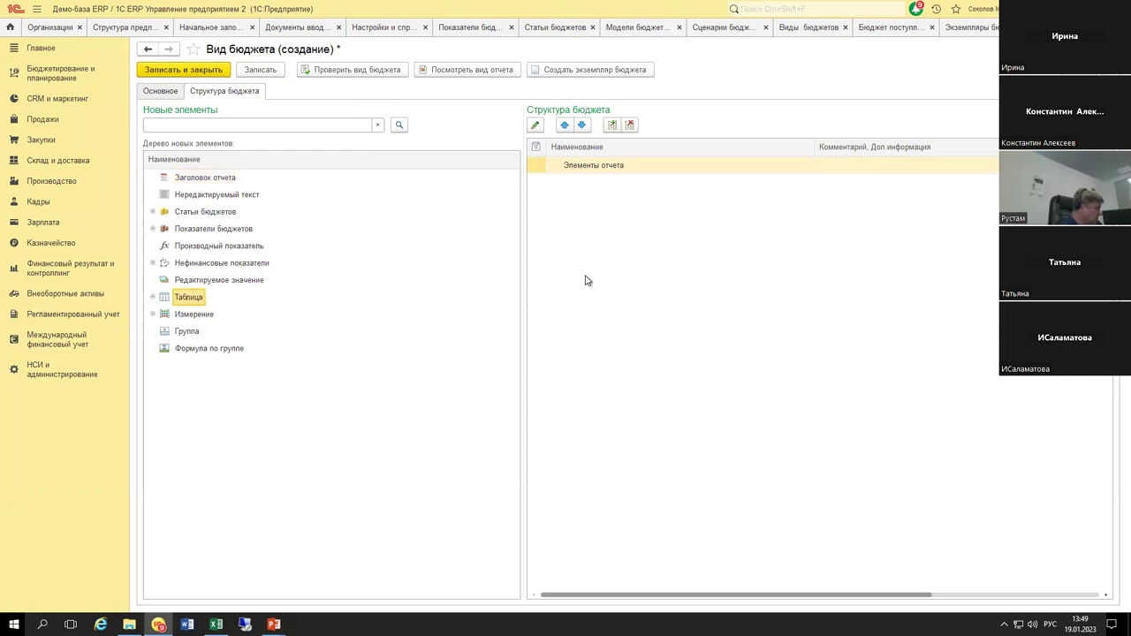
{"action": "left_click", "coordinate": [855, 410]}
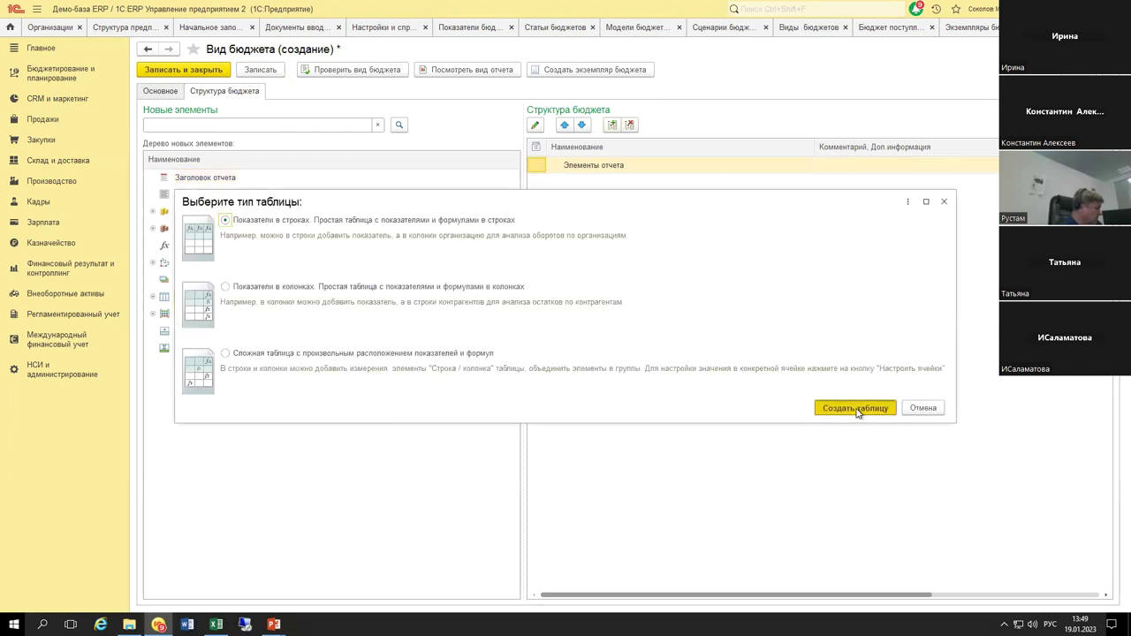
{"action": "left_click", "coordinate": [154, 313]}
{"action": "left_click_drag", "start_coordinate": [209, 450], "coordinate": [630, 200]}
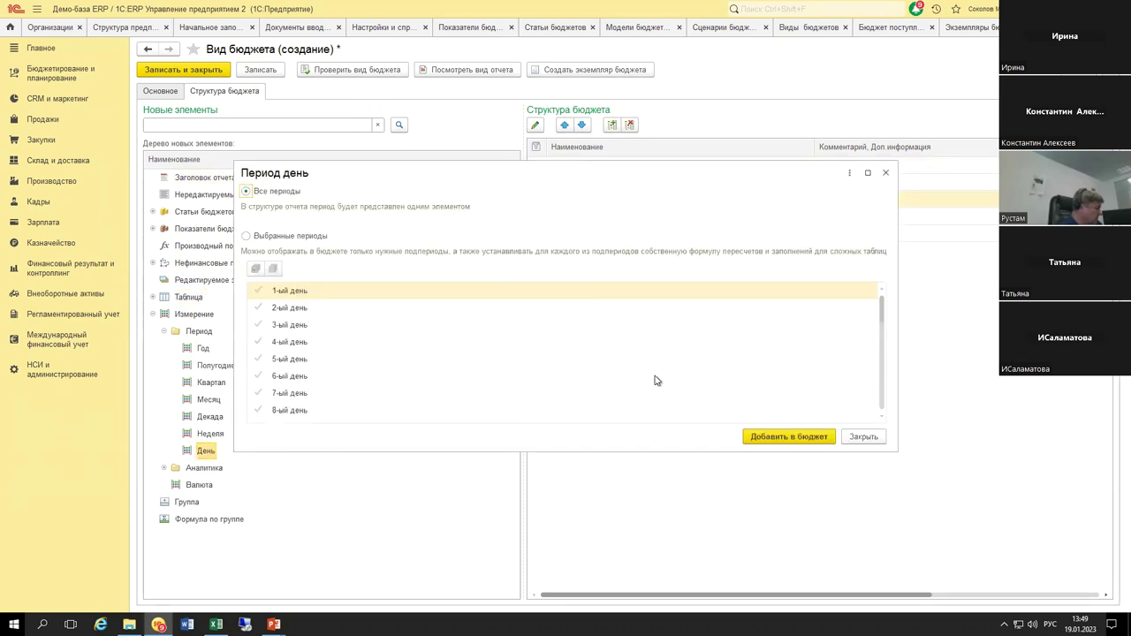
{"action": "left_click", "coordinate": [818, 438]}
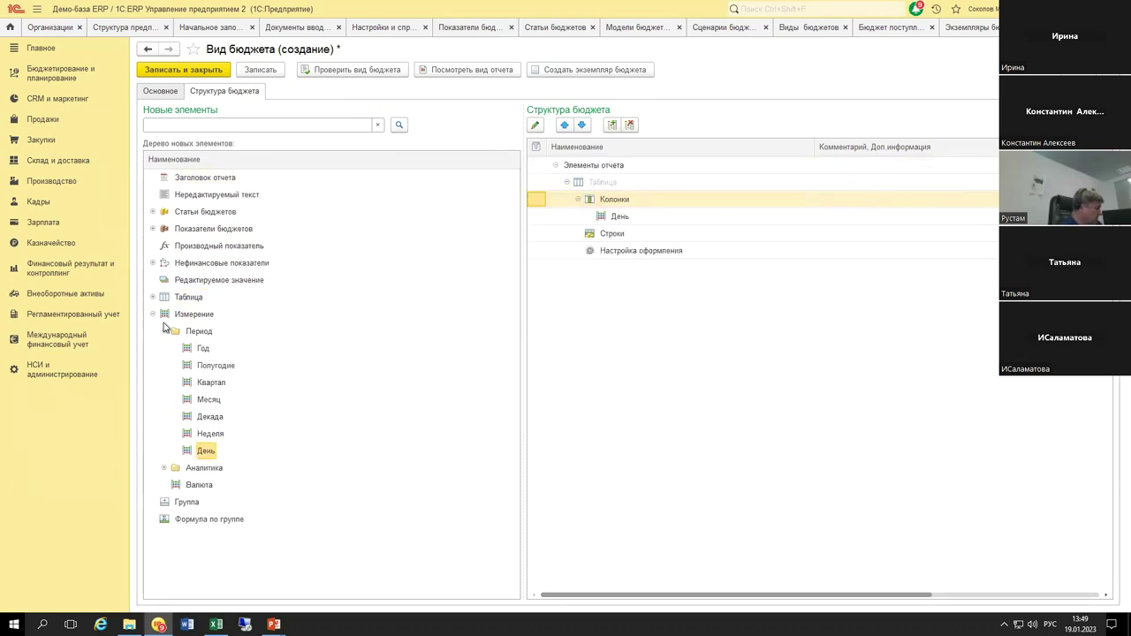
Step: Add the five payment items from "Движения денежных средств" of "Основная модель" to the table rows, from raw materials to "Оплата заработной платы АУП"
{"action": "double_click", "coordinate": [164, 314]}
{"action": "left_click", "coordinate": [153, 212]}
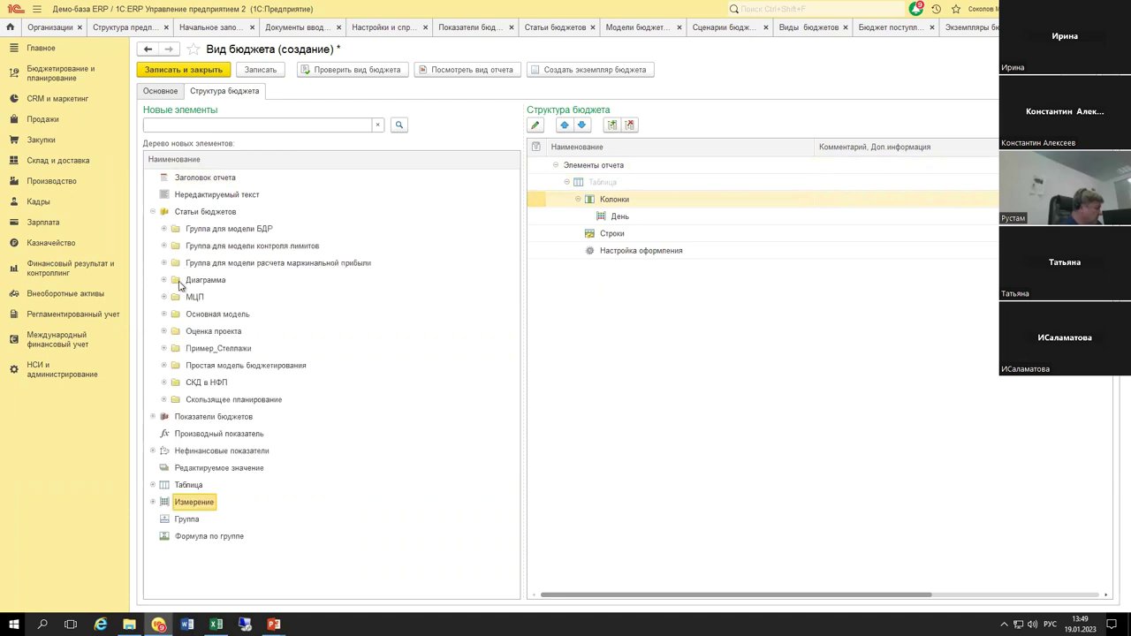
{"action": "left_click", "coordinate": [163, 314]}
{"action": "left_click", "coordinate": [175, 331]}
{"action": "left_click", "coordinate": [239, 354]}
{"action": "mouse_move", "coordinate": [290, 352]}
{"action": "left_mouse_down"}
{"action": "mouse_move", "coordinate": [600, 255]}
{"action": "mouse_move", "coordinate": [277, 347]}
{"action": "mouse_move", "coordinate": [283, 385]}
{"action": "mouse_move", "coordinate": [274, 354]}
{"action": "mouse_move", "coordinate": [328, 340]}
{"action": "mouse_move", "coordinate": [303, 361]}
{"action": "left_mouse_up"}
{"action": "left_click_drag", "start_coordinate": [273, 416], "coordinate": [605, 235]}
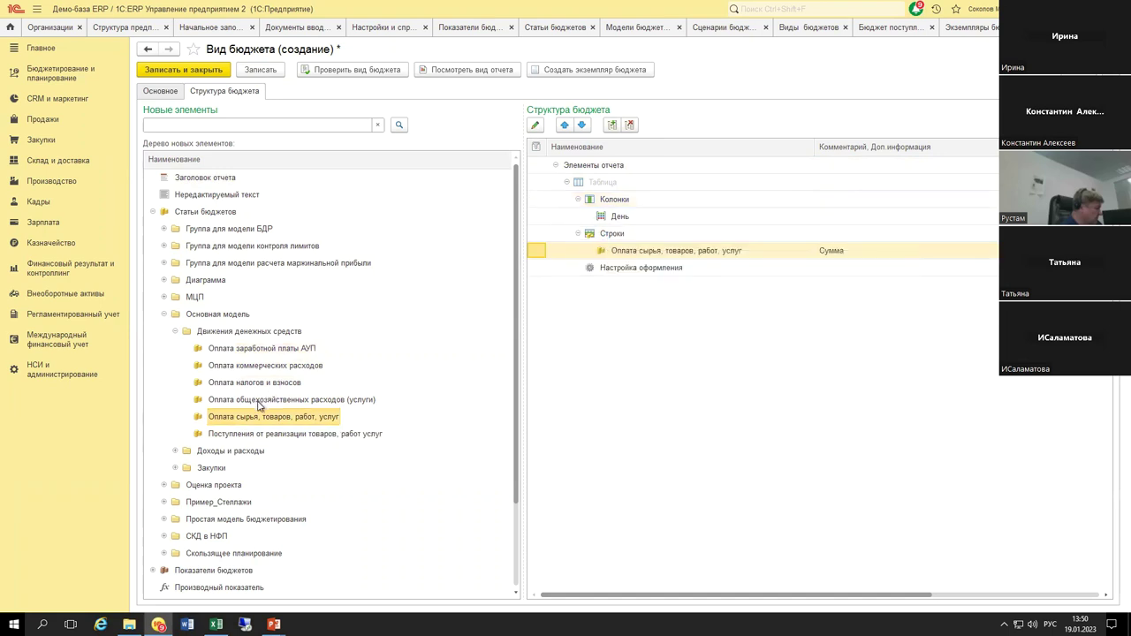
{"action": "left_click_drag", "start_coordinate": [344, 400], "coordinate": [611, 252]}
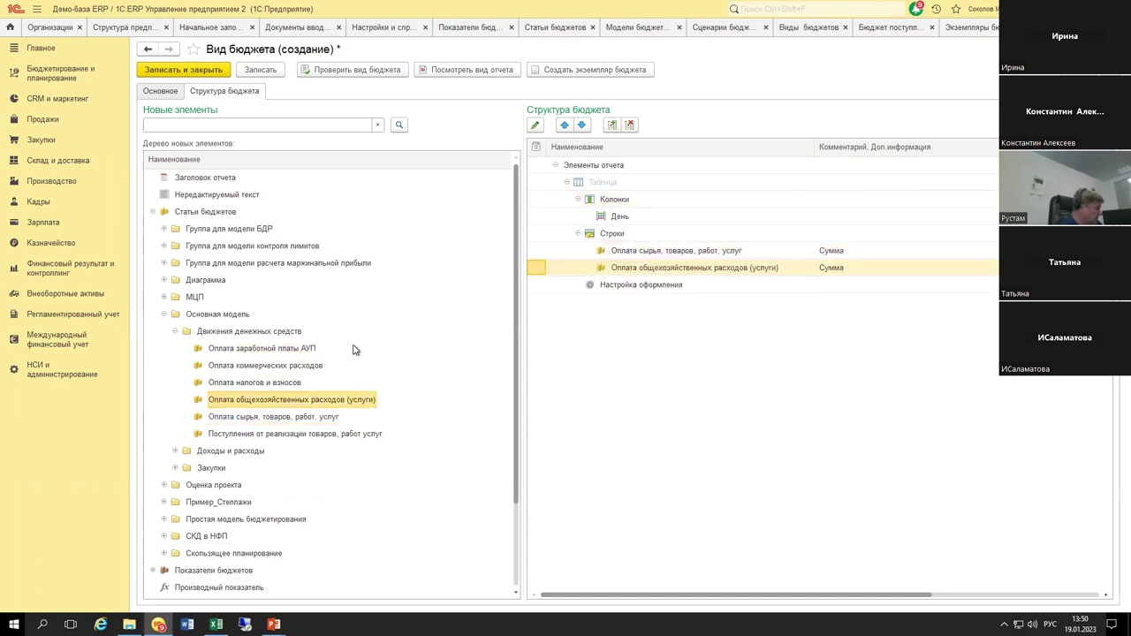
{"action": "left_click_drag", "start_coordinate": [254, 382], "coordinate": [564, 249]}
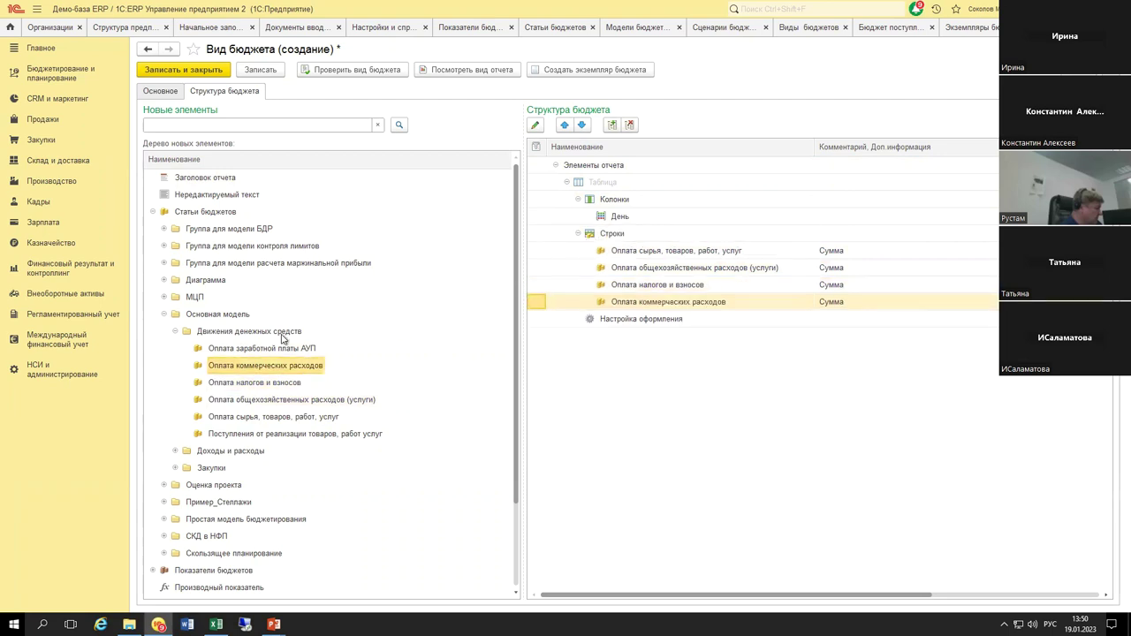
{"action": "left_click_drag", "start_coordinate": [274, 349], "coordinate": [632, 244]}
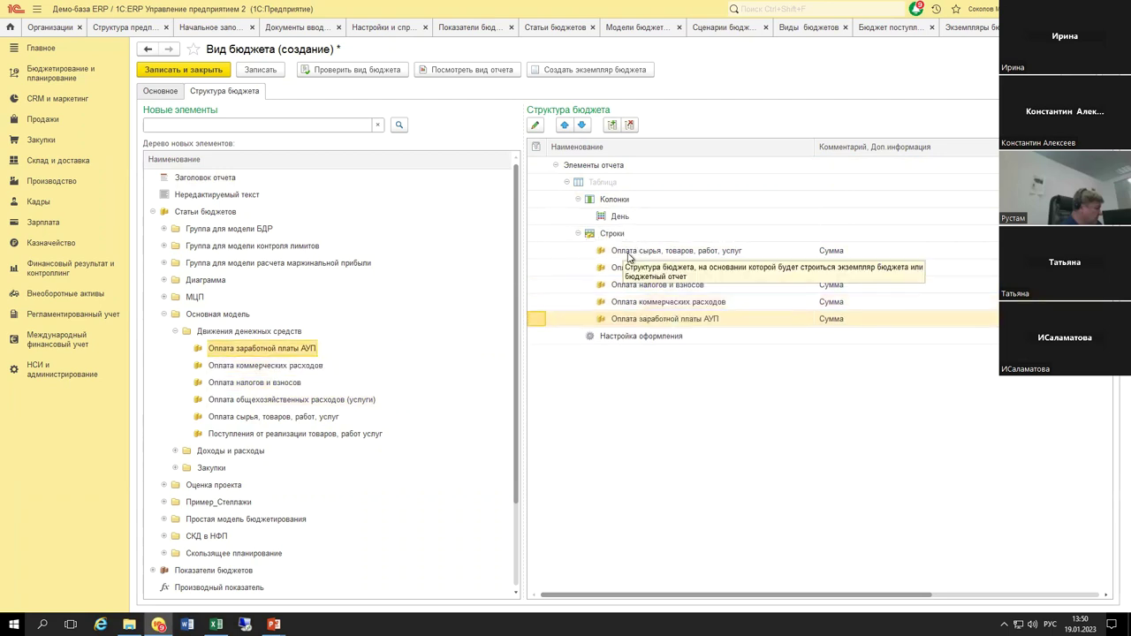
Step: Add a group element to the table rows and move all five payment items into it
{"action": "key", "text": "Left"}
{"action": "key", "text": "Left"}
{"action": "key", "text": "Left"}
{"action": "key", "text": "Left"}
{"action": "key", "text": "Left"}
{"action": "key", "text": "Left"}
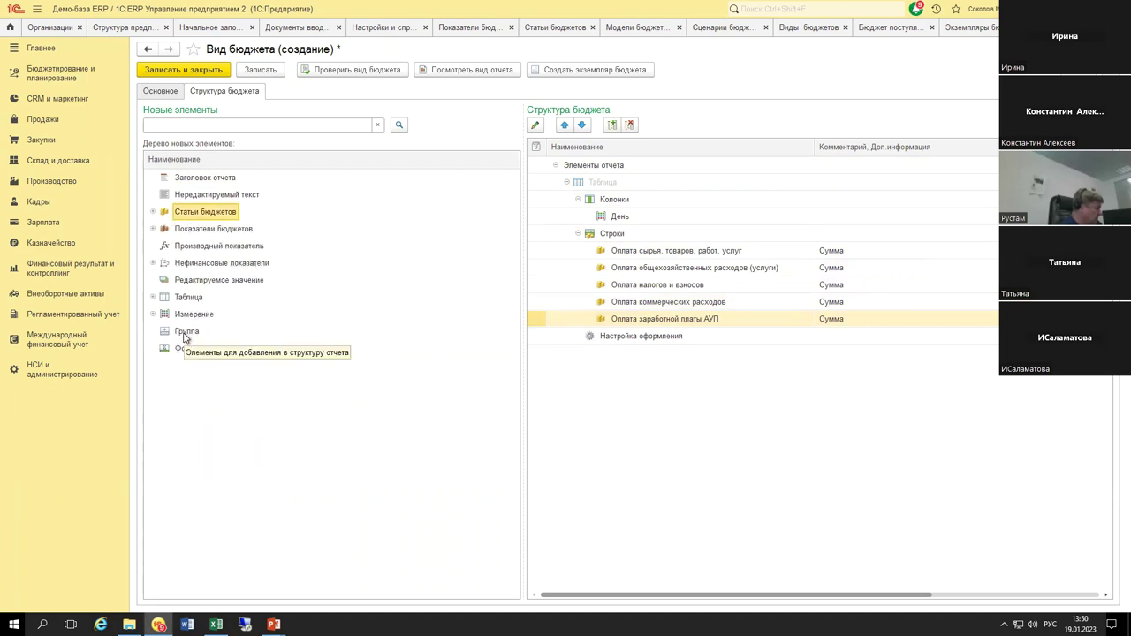
{"action": "left_click_drag", "start_coordinate": [187, 336], "coordinate": [612, 243]}
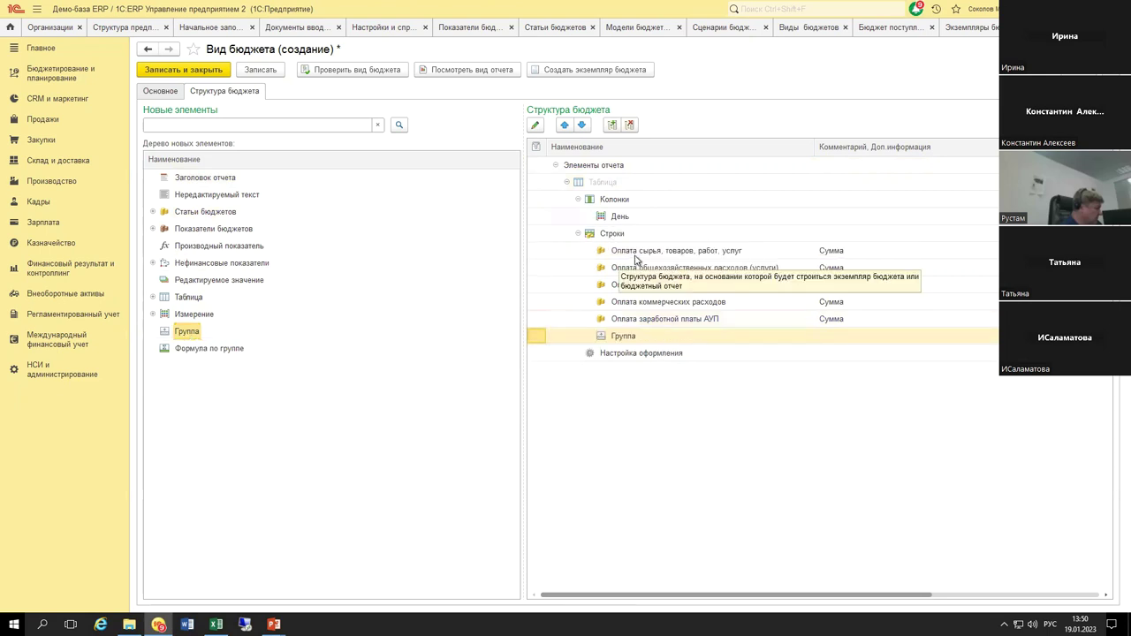
{"action": "left_click", "coordinate": [648, 272]}
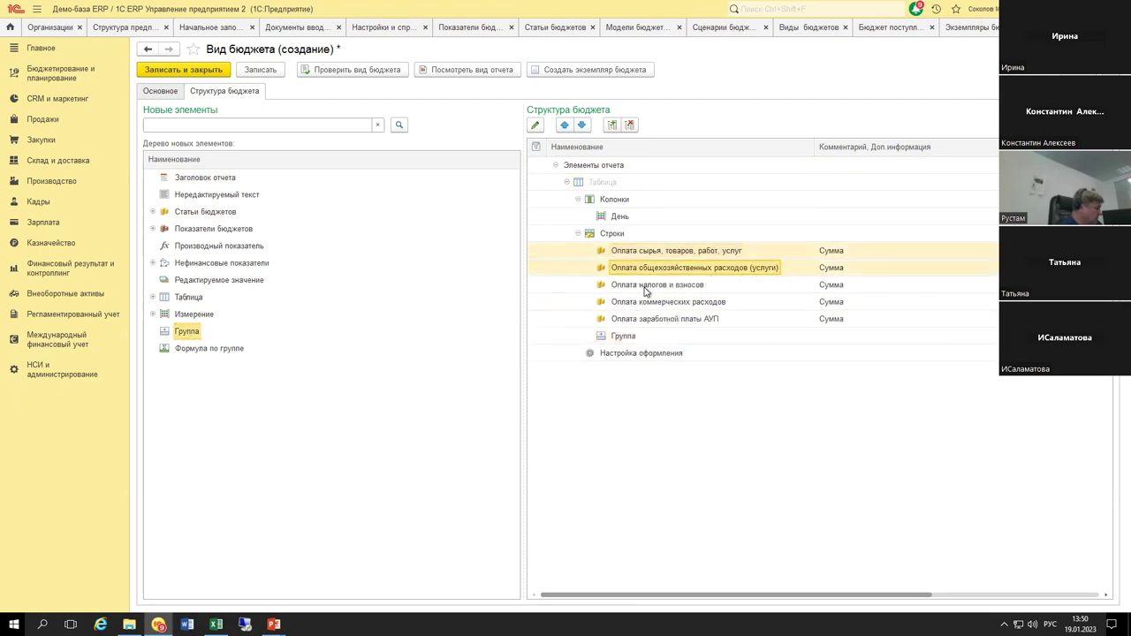
{"action": "key", "text": "shift+Down"}
{"action": "key", "text": "shift+Down"}
{"action": "key", "text": "shift+Down"}
{"action": "left_click_drag", "start_coordinate": [650, 255], "coordinate": [638, 340]}
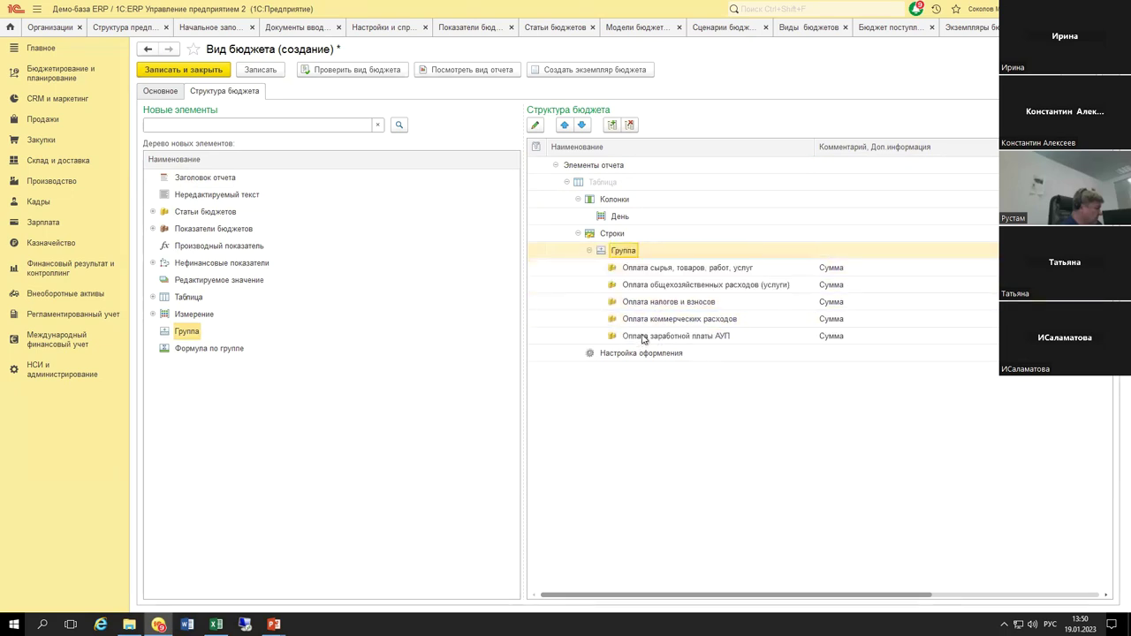
Step: Set the row group's report heading to "Расходы"
{"action": "double_click", "coordinate": [623, 251]}
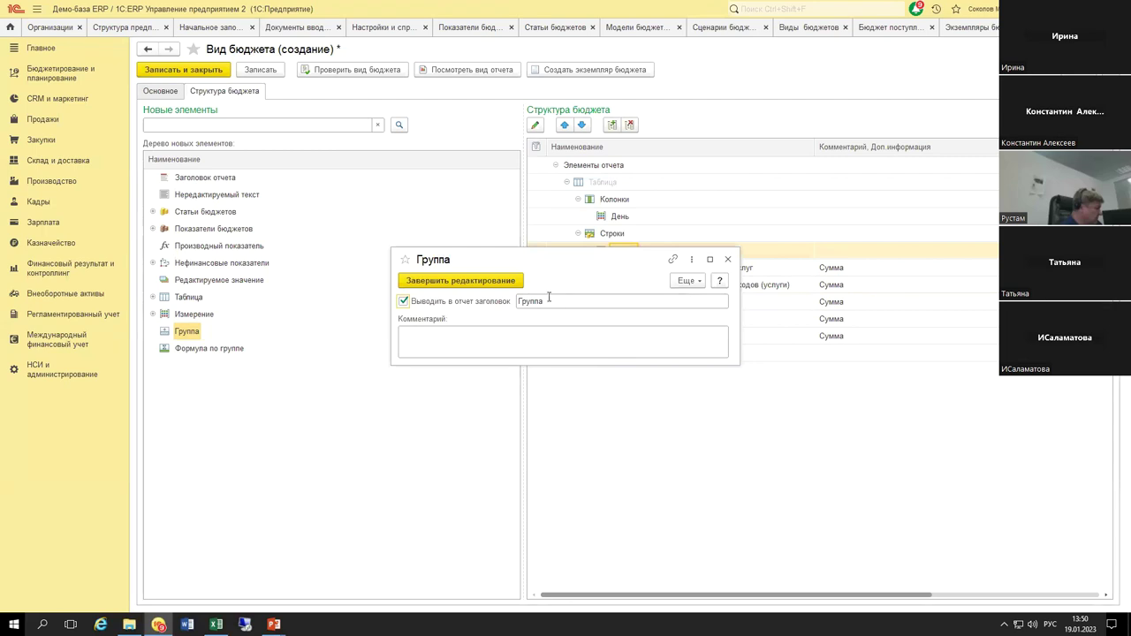
{"action": "left_click", "coordinate": [727, 258]}
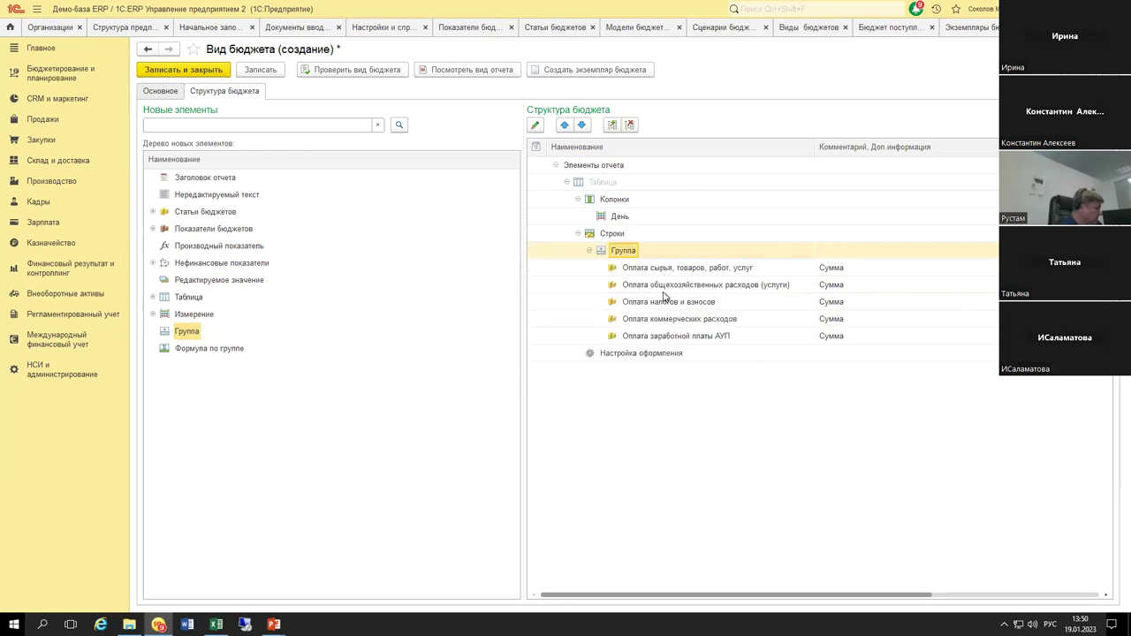
{"action": "double_click", "coordinate": [629, 252]}
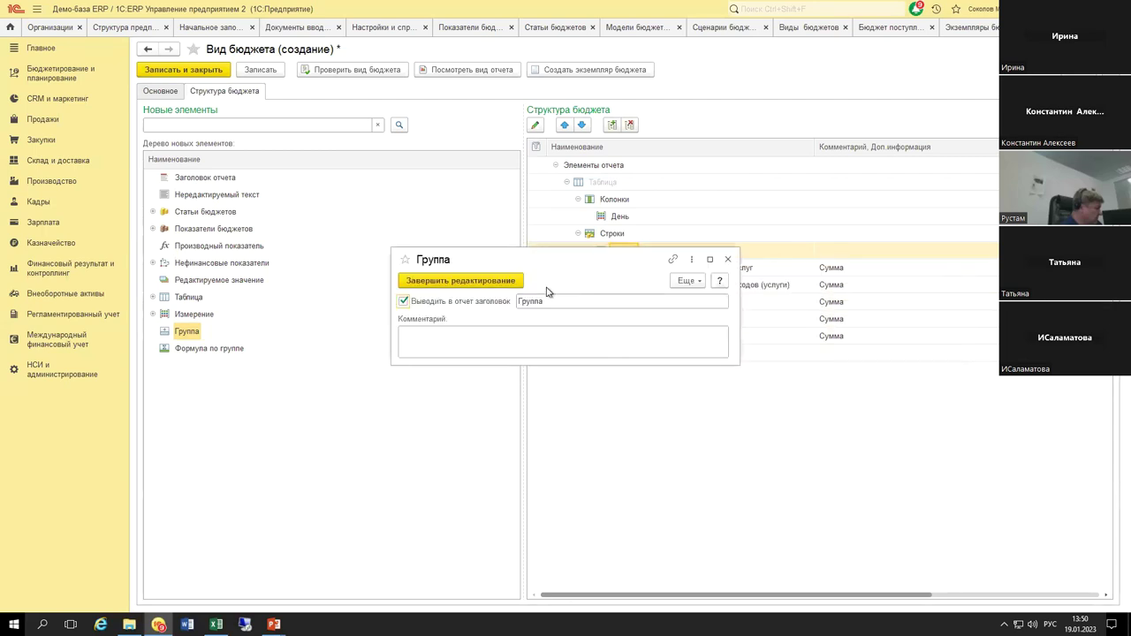
{"action": "double_click", "coordinate": [545, 300]}
{"action": "type", "text": "С"}
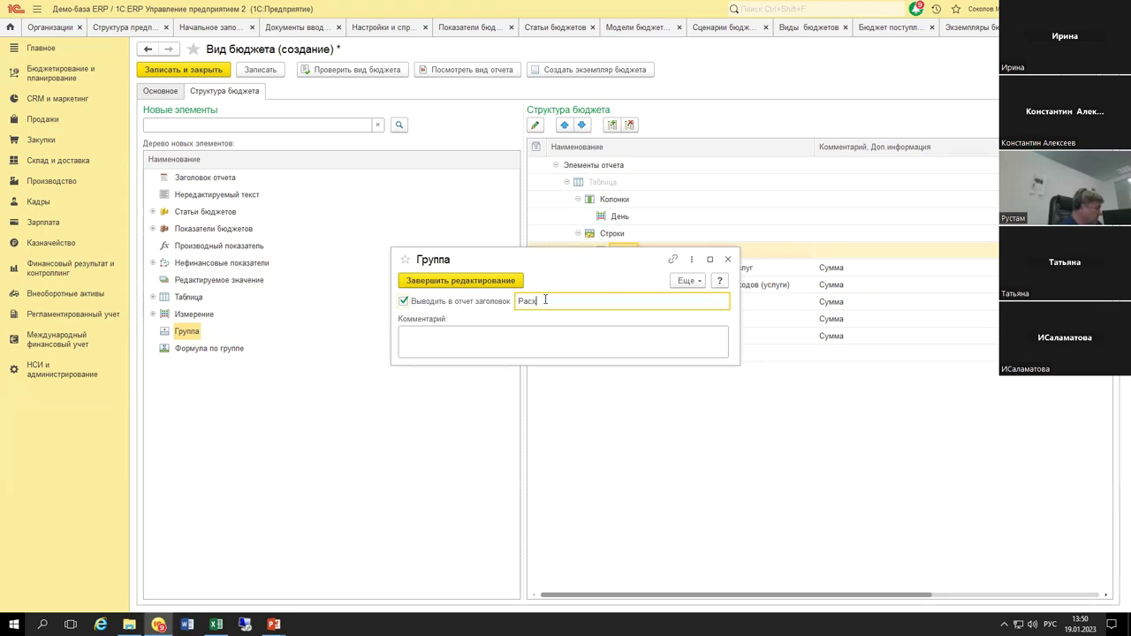
{"action": "left_click", "coordinate": [501, 282]}
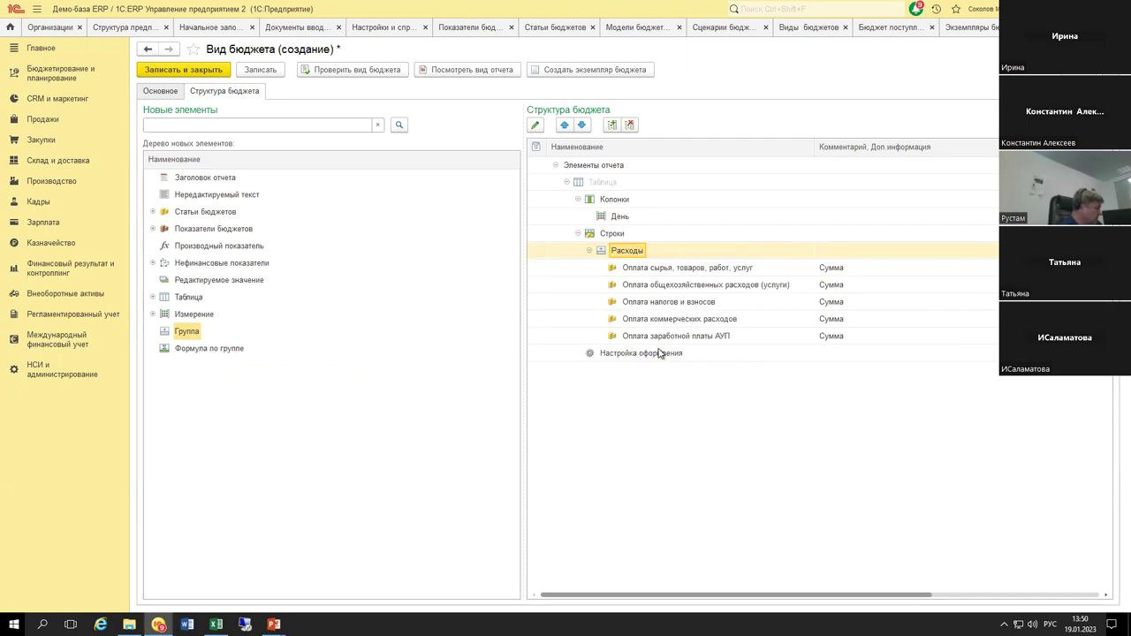
Step: Add a sum group formula to the "Расходы" group and save the budget type
{"action": "left_click_drag", "start_coordinate": [212, 351], "coordinate": [639, 256]}
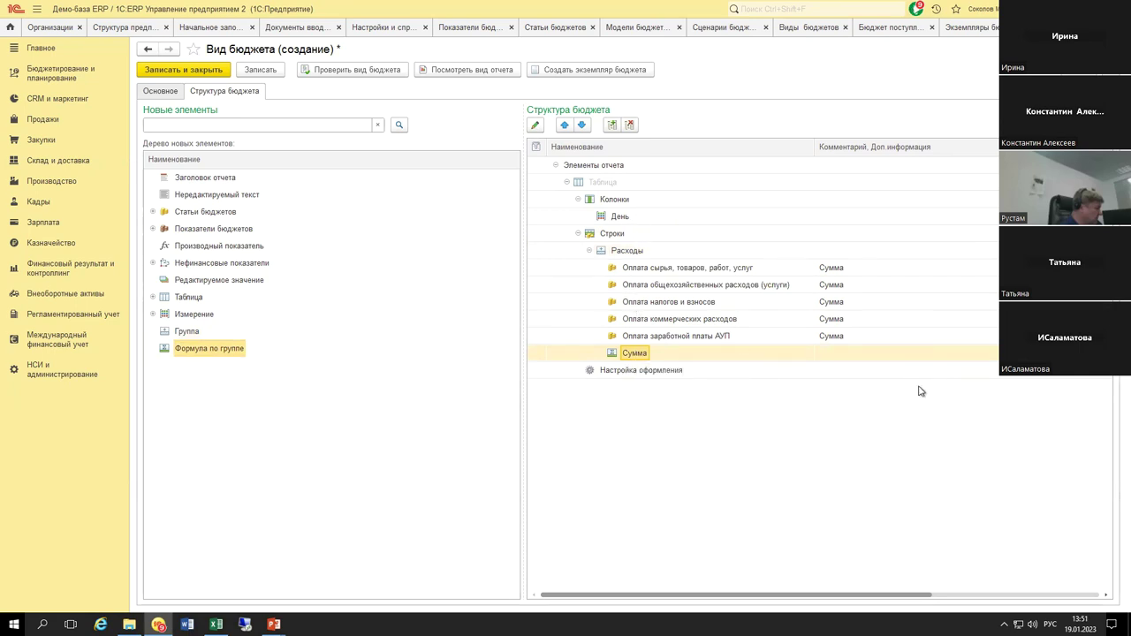
{"action": "left_click", "coordinate": [269, 72]}
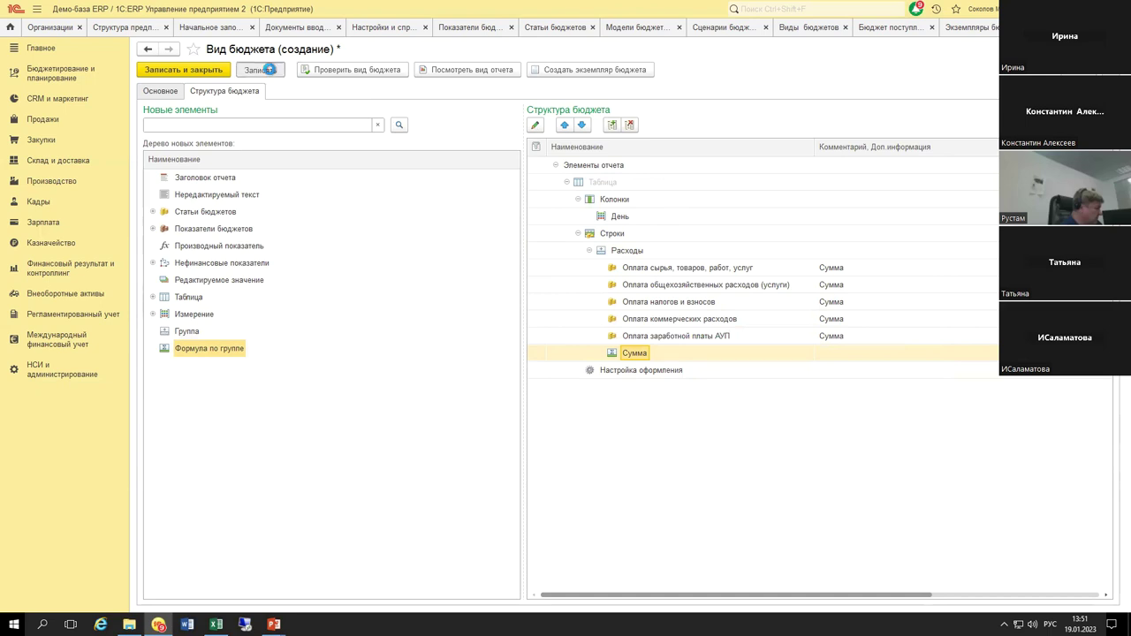
Step: Create an instance of the expense budget with scenario "_Месячный план БДДС" and organization "Металл-Сервис"
{"action": "left_click", "coordinate": [590, 71]}
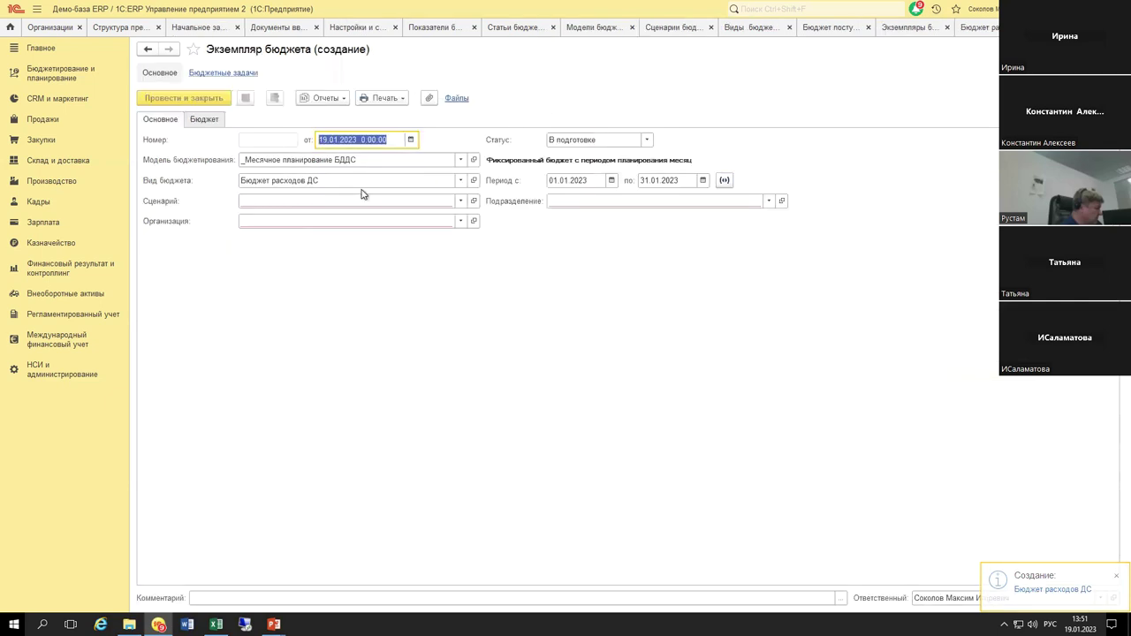
{"action": "left_click", "coordinate": [371, 198]}
{"action": "left_click", "coordinate": [327, 220]}
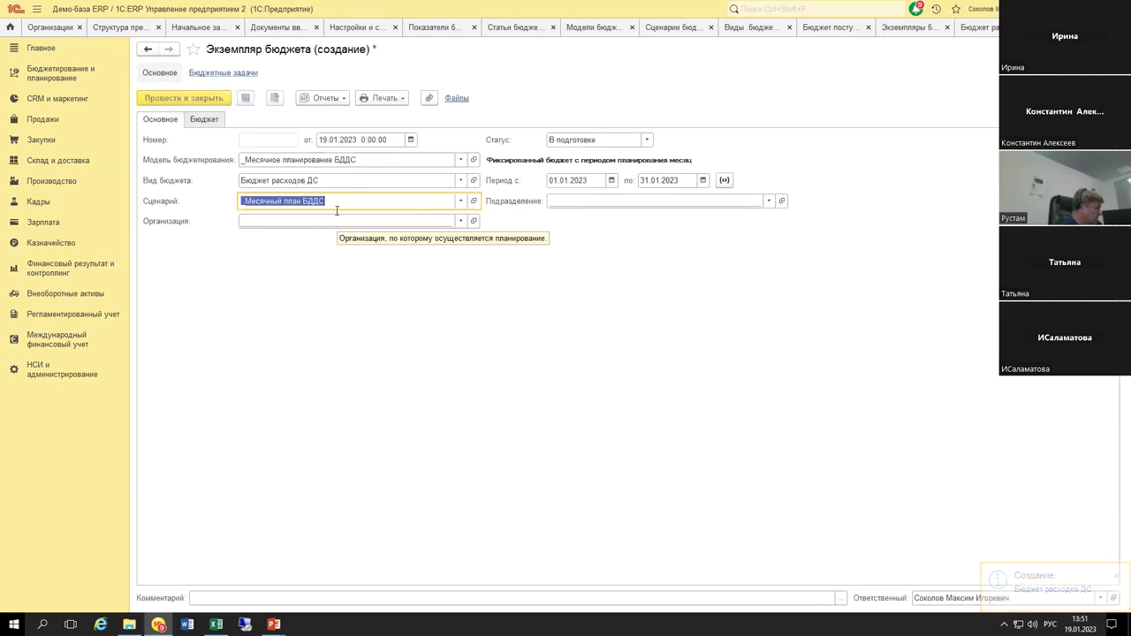
{"action": "left_click", "coordinate": [336, 220]}
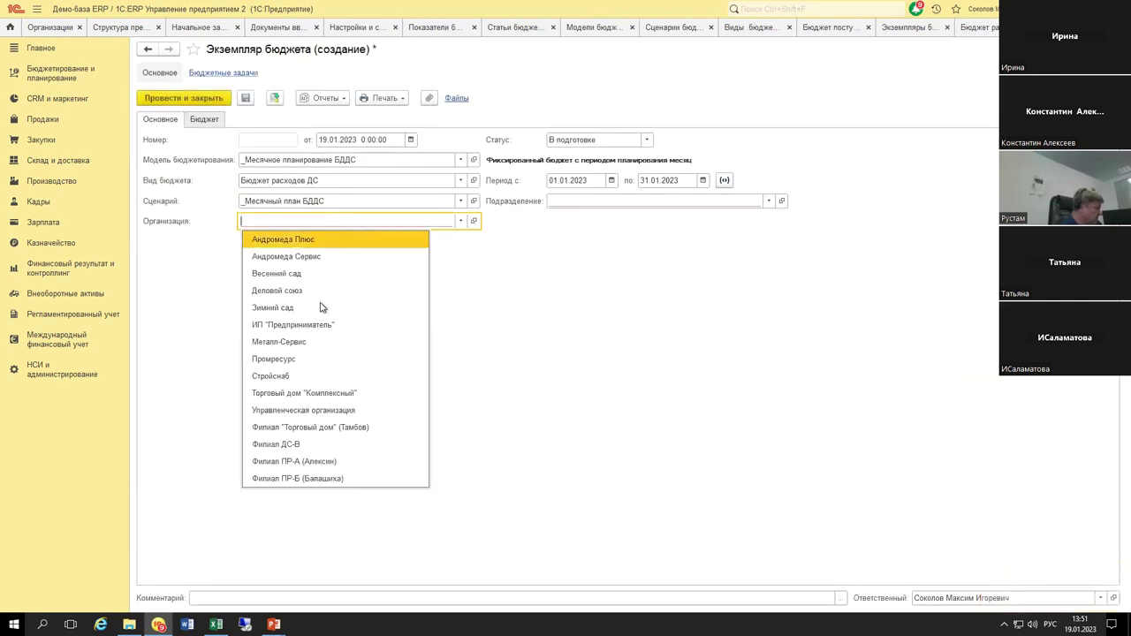
{"action": "left_click", "coordinate": [305, 342]}
Step: Set the budget instance's department to "Дирекция" and its period to February 2023
{"action": "left_click", "coordinate": [643, 199]}
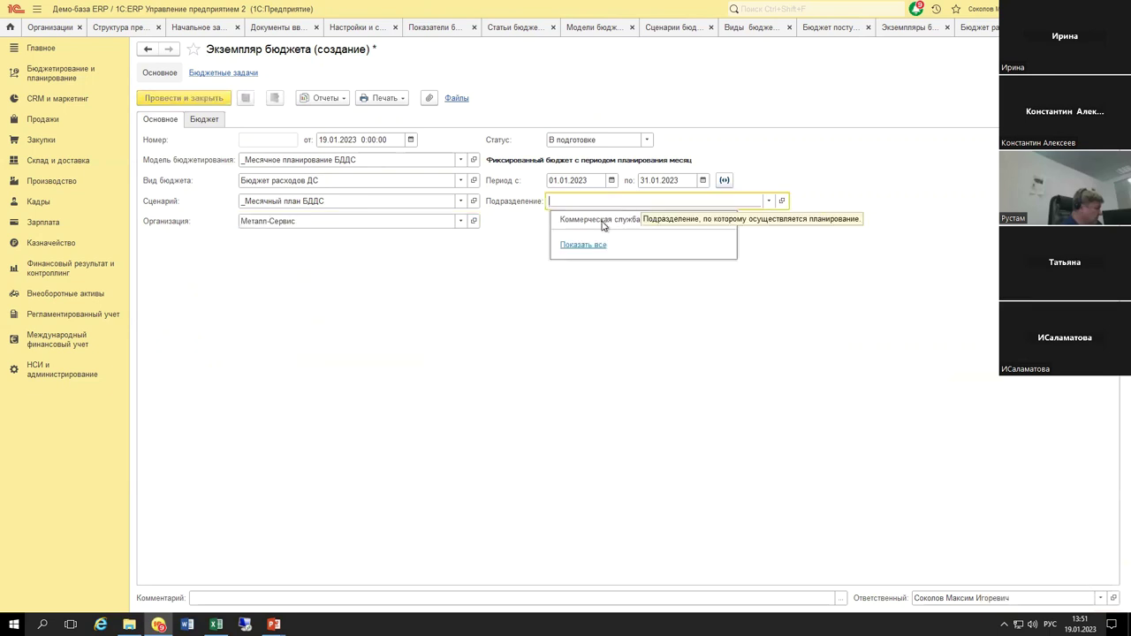
{"action": "left_click", "coordinate": [582, 246]}
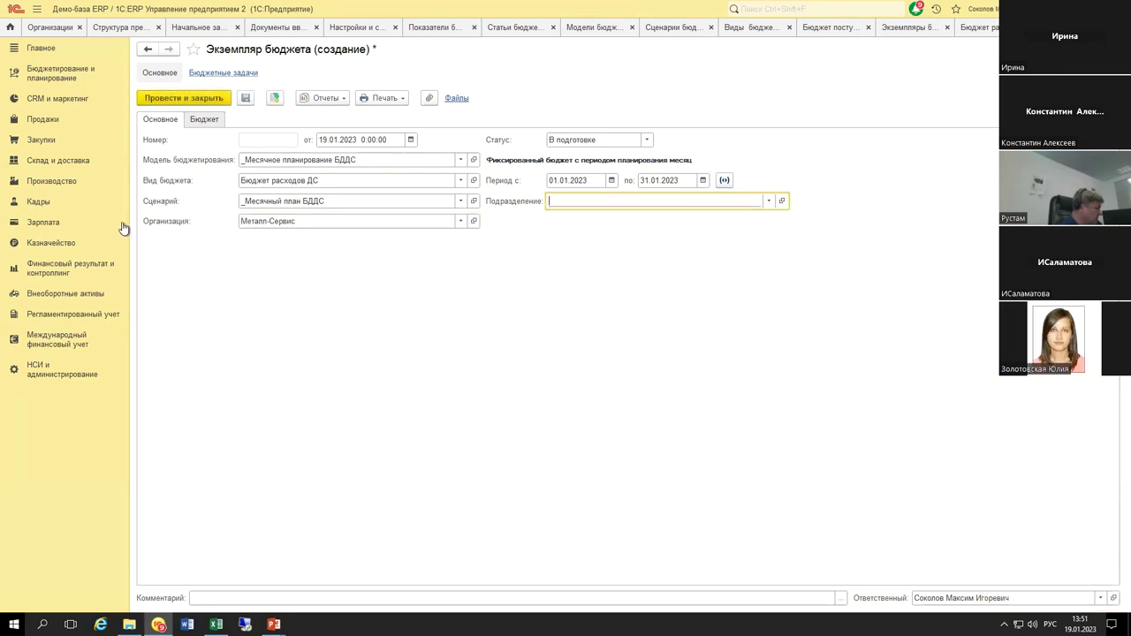
{"action": "double_click", "coordinate": [204, 221]}
{"action": "double_click", "coordinate": [204, 223]}
{"action": "left_click", "coordinate": [723, 181]}
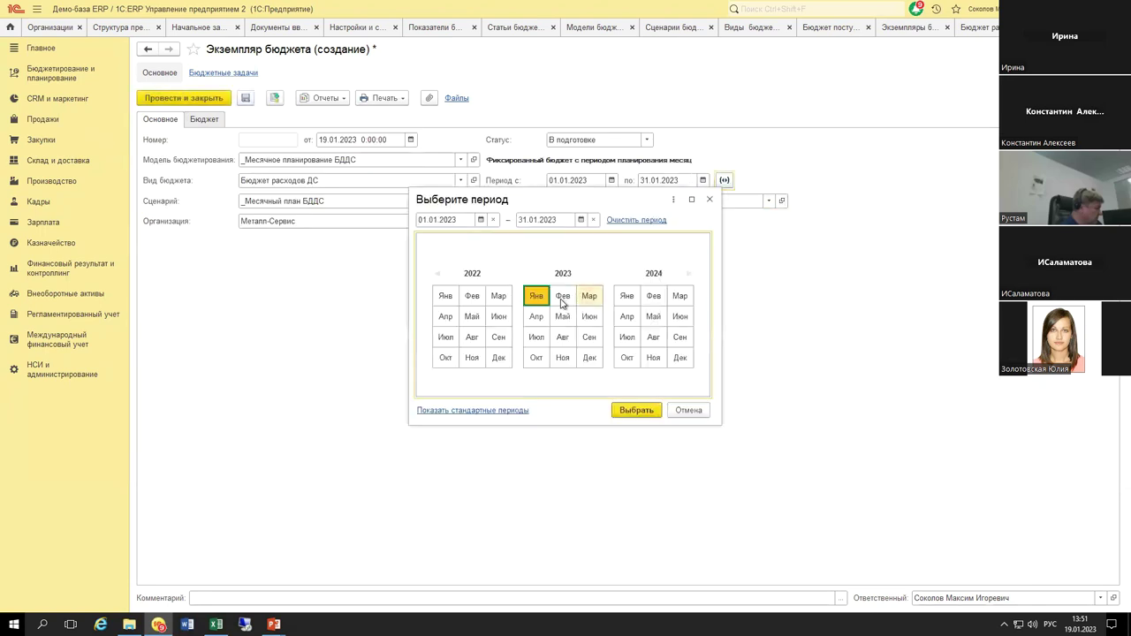
{"action": "left_click", "coordinate": [562, 296]}
{"action": "left_click", "coordinate": [627, 409]}
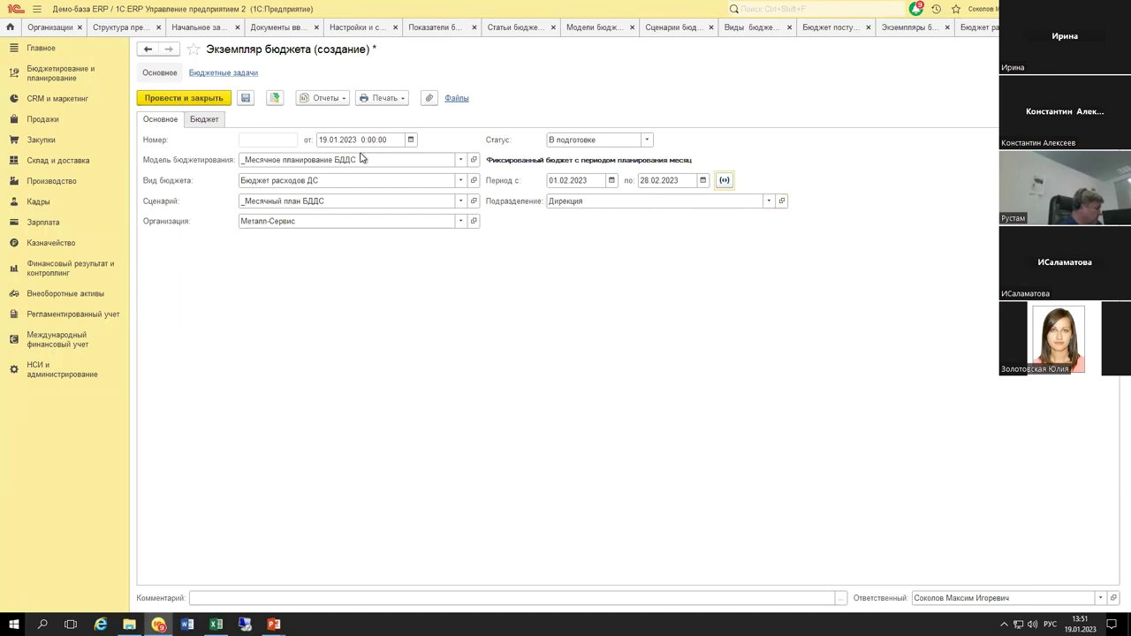
Step: Try to fill the 01.02.2023 expense items by entering a raw materials payment amount and copying it to the items below
{"action": "left_click", "coordinate": [204, 119]}
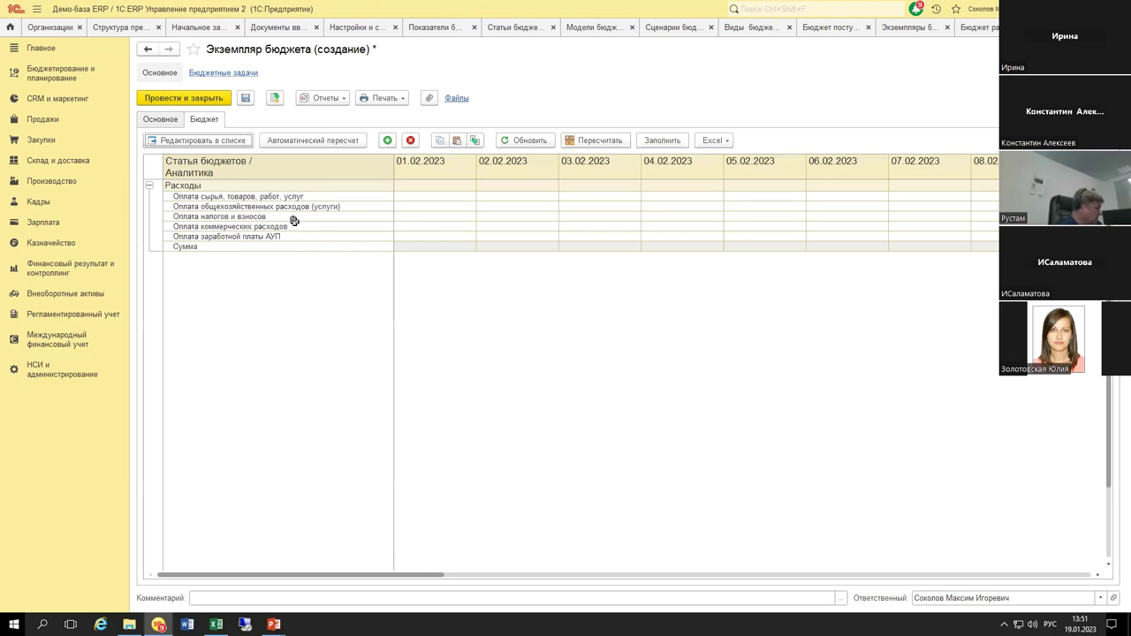
{"action": "left_click", "coordinate": [410, 196]}
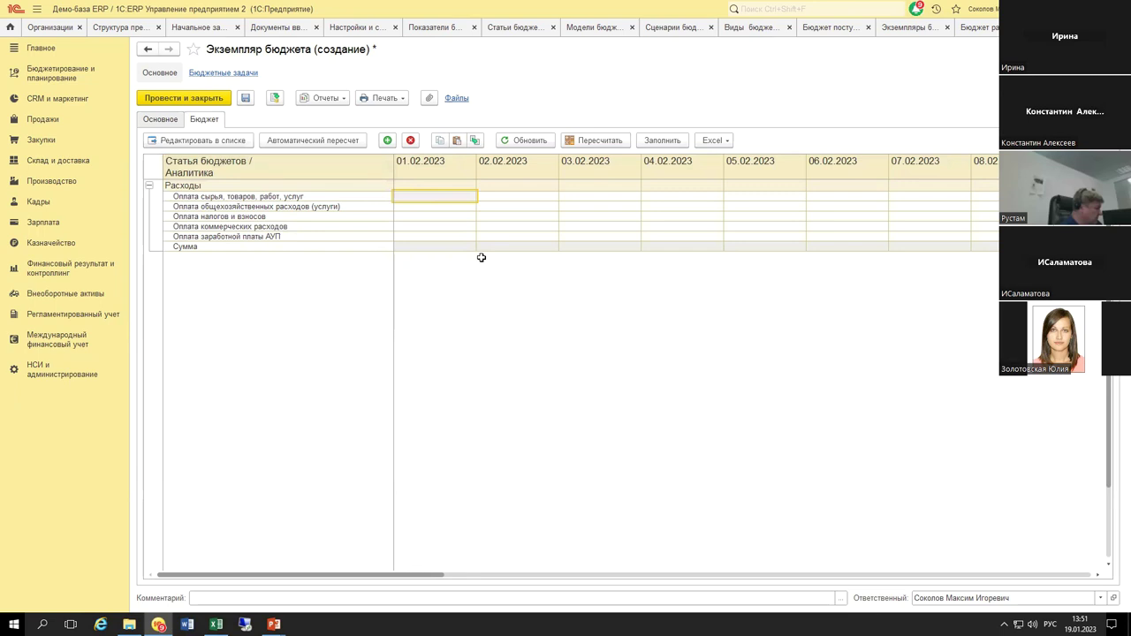
{"action": "type", "text": "400 000"}
{"action": "key", "text": "Return"}
{"action": "left_click", "coordinate": [457, 195]}
{"action": "right_click", "coordinate": [457, 196]}
{"action": "left_click", "coordinate": [505, 244]}
{"action": "left_click_drag", "start_coordinate": [454, 207], "coordinate": [452, 235]}
{"action": "right_click", "coordinate": [451, 235]}
Step: Set the 01.02.2023 amount for "Оплата сырья, товаров, работ, услуг" to 100 000
{"action": "left_click", "coordinate": [454, 195]}
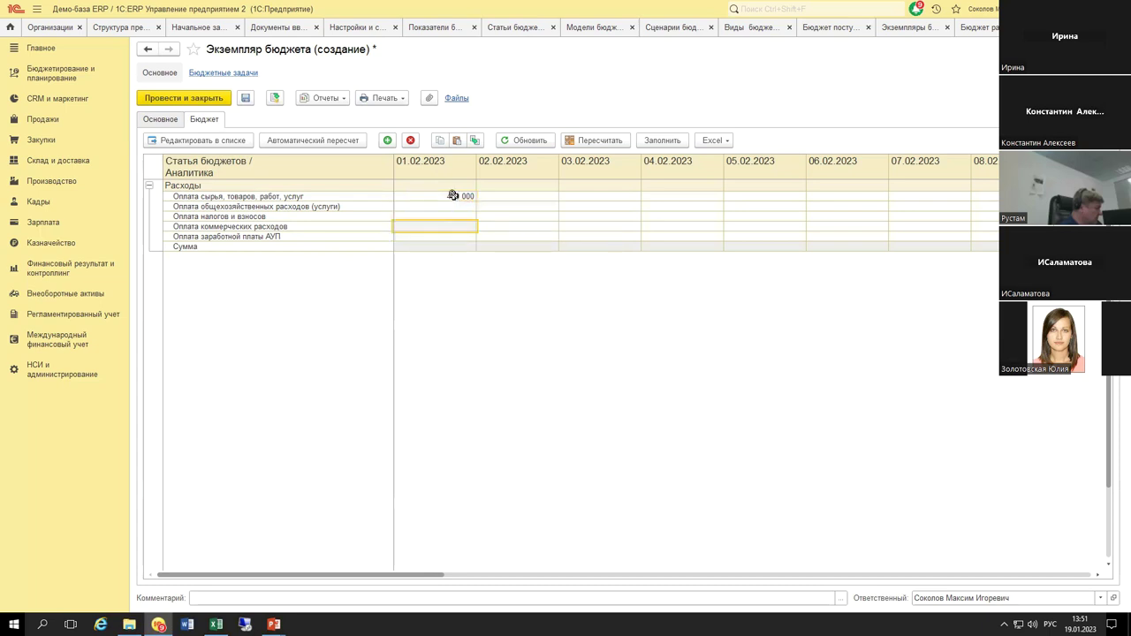
{"action": "type", "text": "1000"}
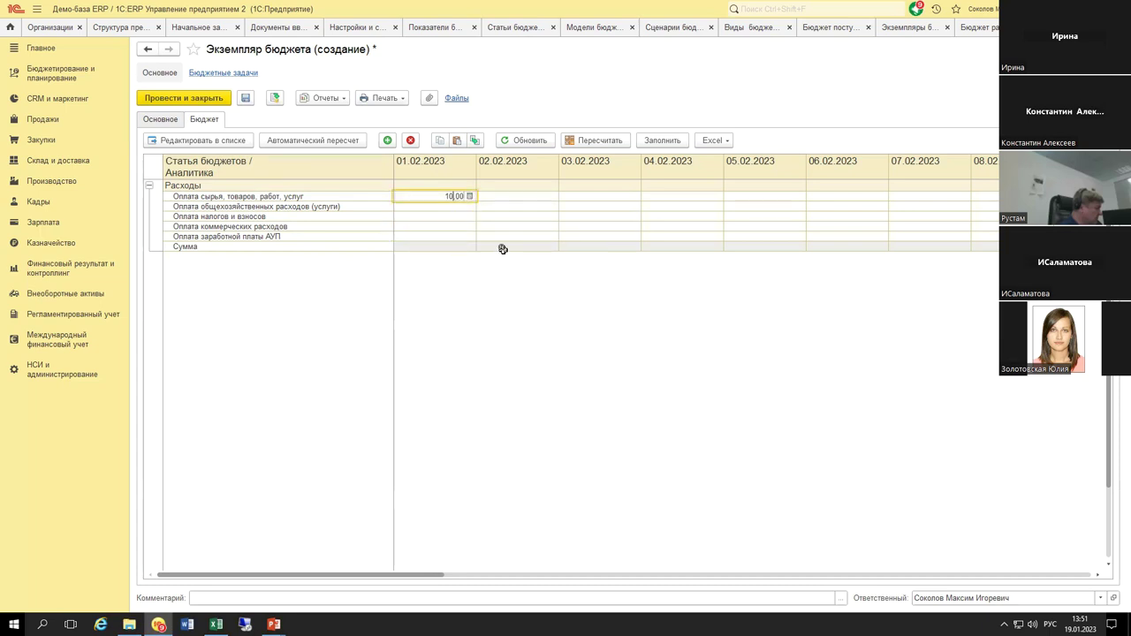
{"action": "key", "text": "Return"}
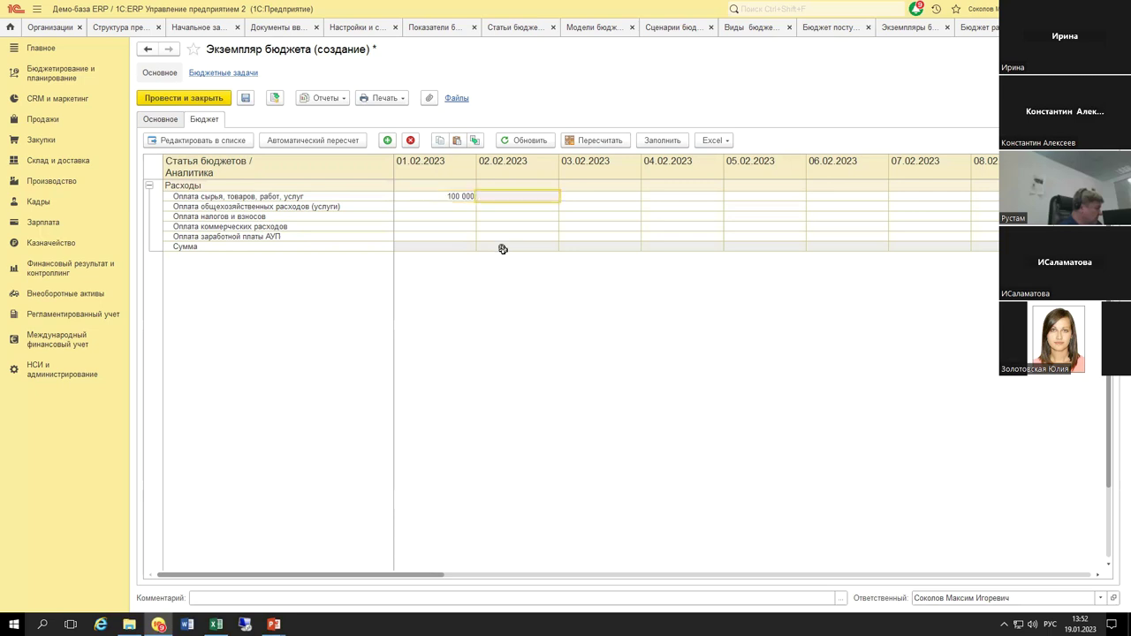
Step: Copy the 100 000 amount into the other four expense items for 01.02.2023
{"action": "left_click", "coordinate": [449, 197]}
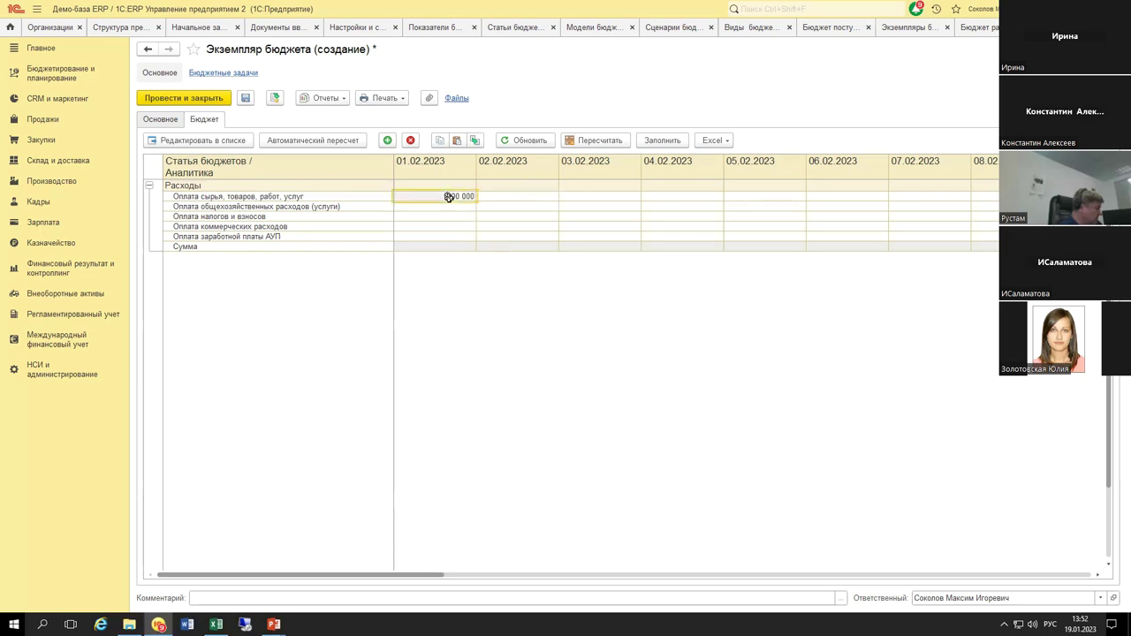
{"action": "right_click", "coordinate": [449, 196]}
{"action": "key", "text": "Escape"}
{"action": "left_click_drag", "start_coordinate": [440, 207], "coordinate": [442, 236]}
{"action": "right_click", "coordinate": [442, 237]}
{"action": "left_click", "coordinate": [486, 305]}
Step: Copy the 01.02.2023 amounts of all five expense items to all periods of the budget
{"action": "left_click_drag", "start_coordinate": [452, 197], "coordinate": [451, 238]}
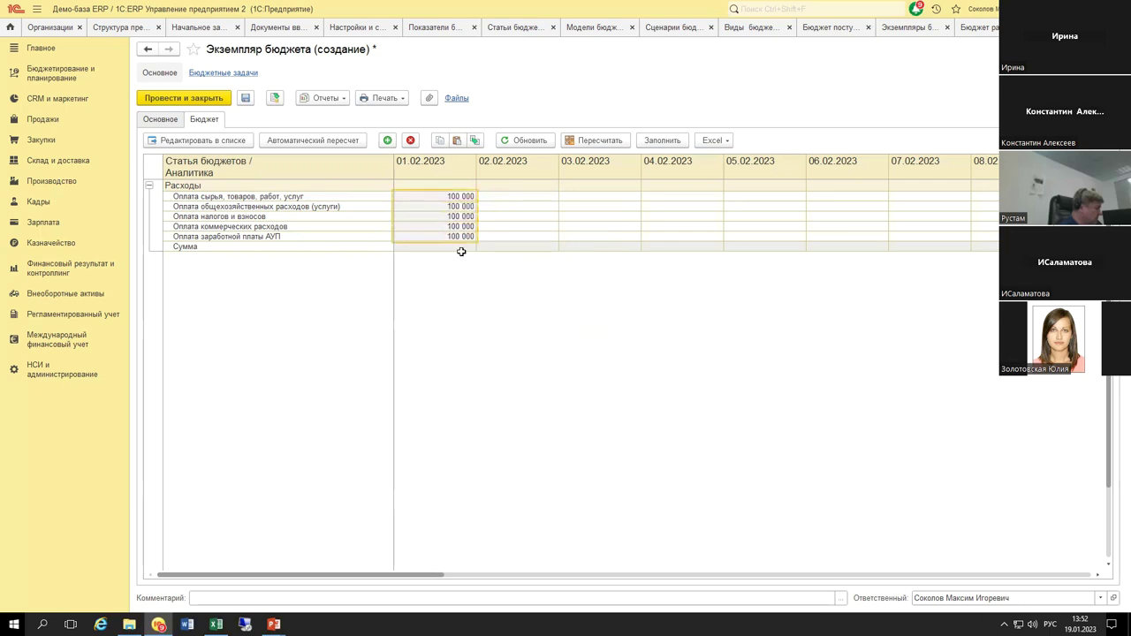
{"action": "right_click", "coordinate": [453, 229]}
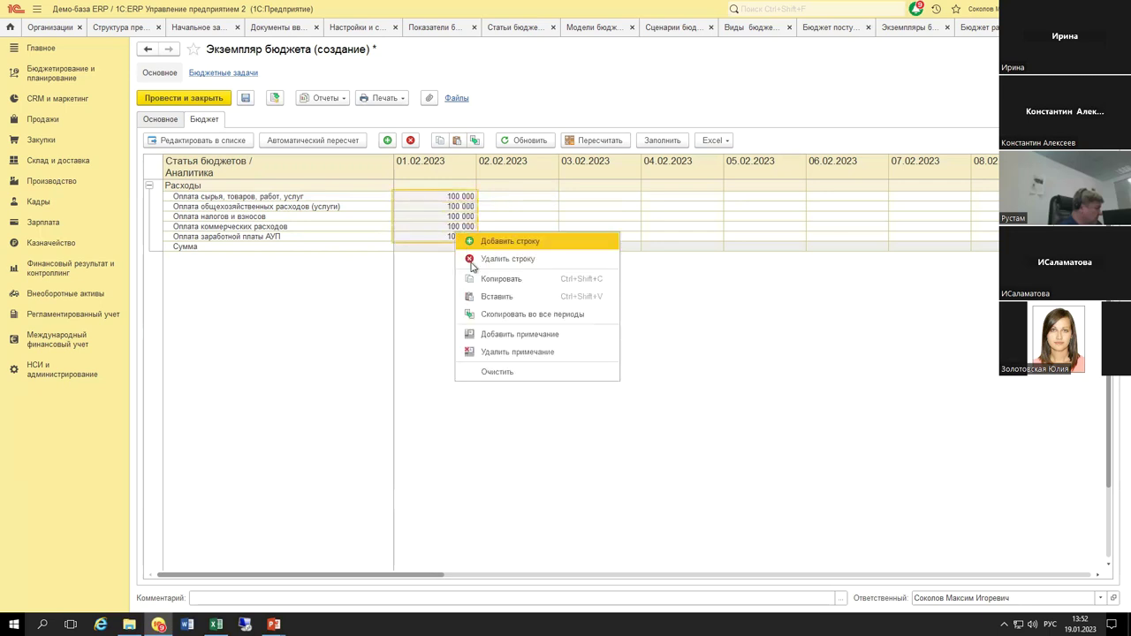
{"action": "left_click", "coordinate": [483, 305]}
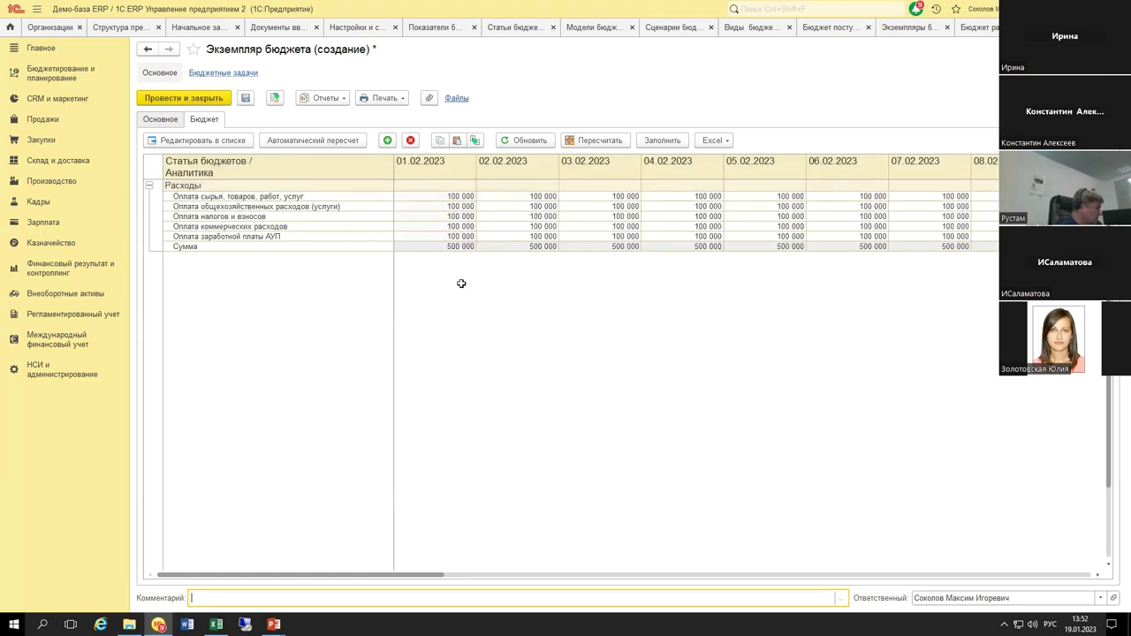
{"action": "left_click", "coordinate": [427, 246]}
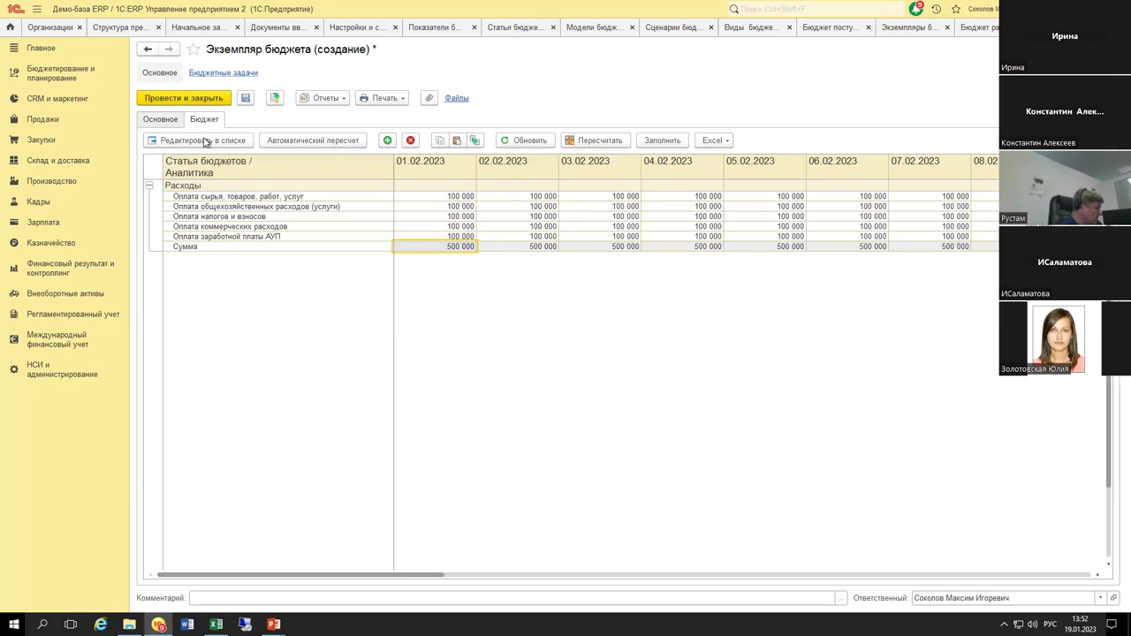
Step: Set the budget instance's status to "Утвержден", then post and close it
{"action": "left_click", "coordinate": [165, 120]}
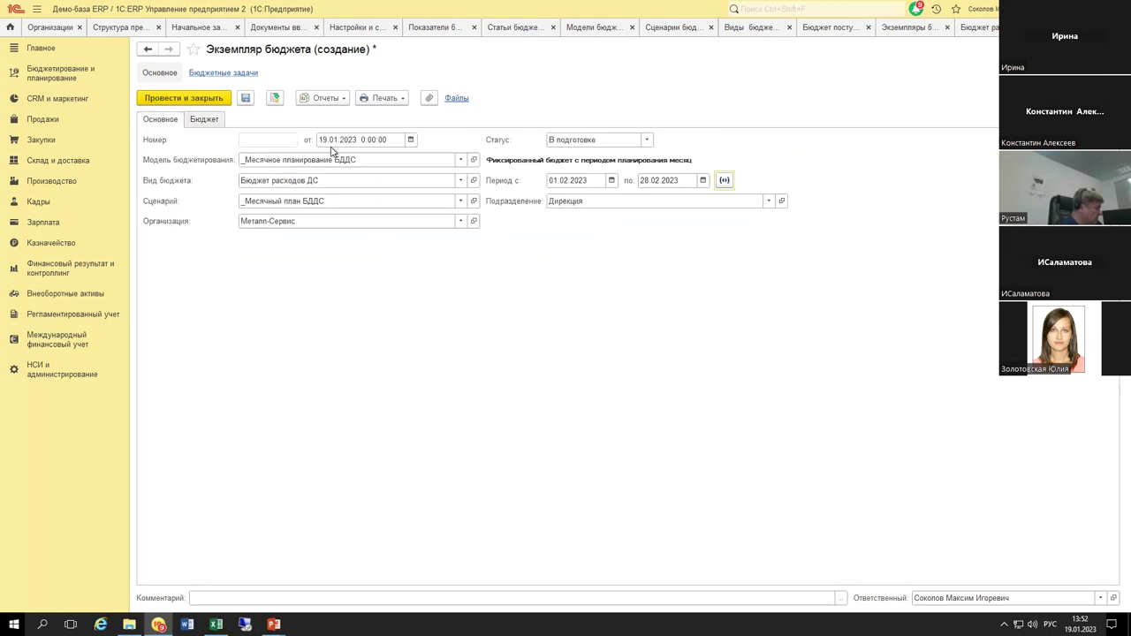
{"action": "left_click", "coordinate": [610, 140]}
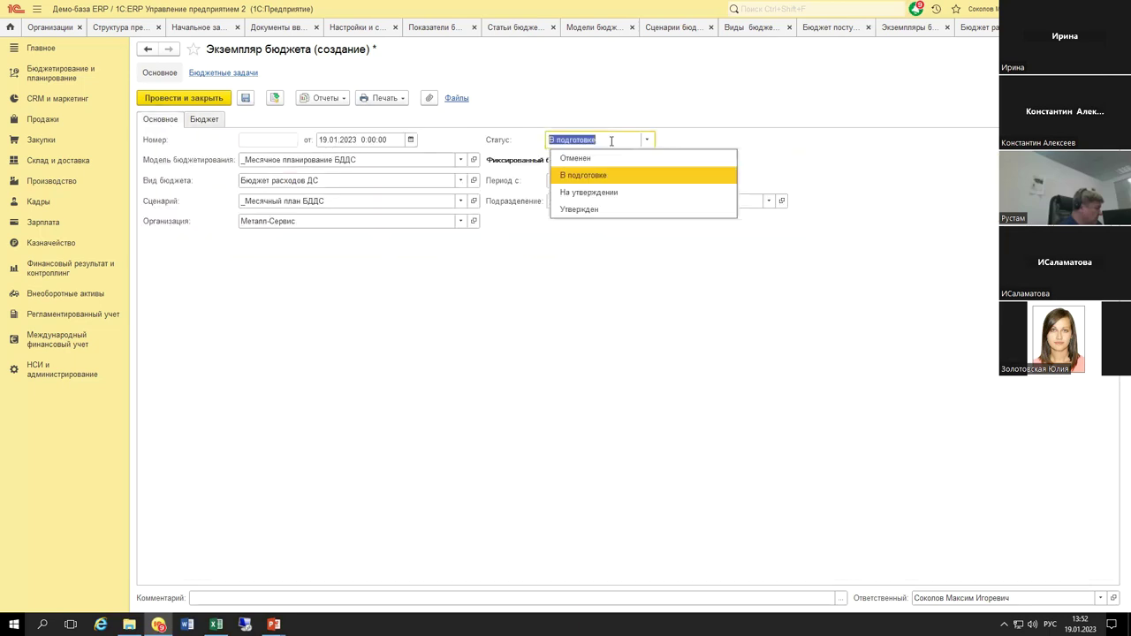
{"action": "left_click", "coordinate": [580, 209]}
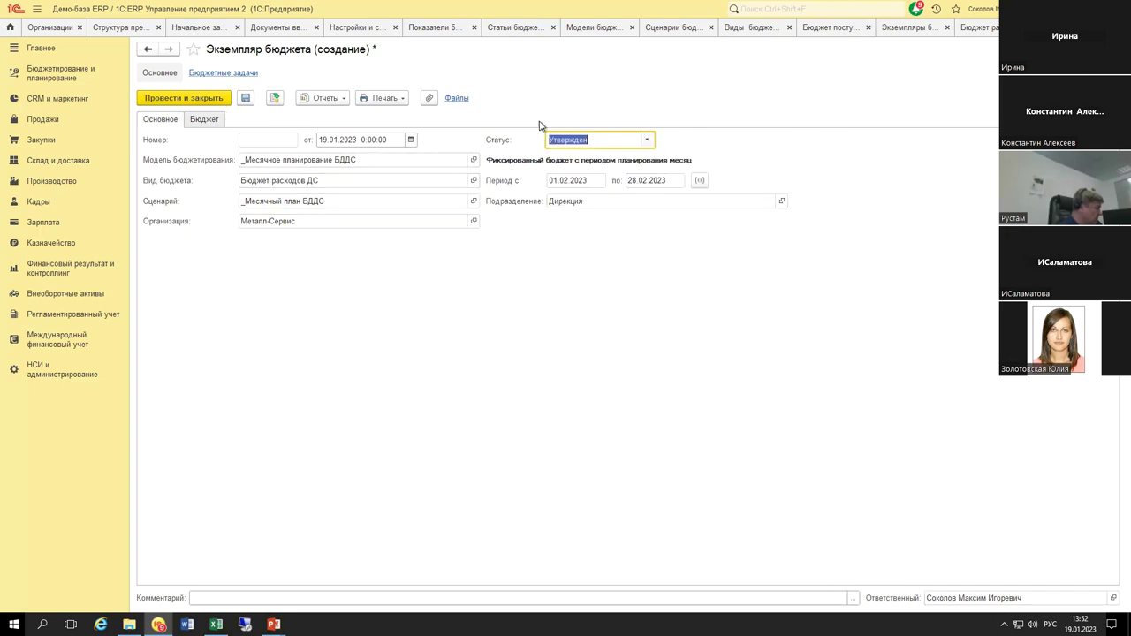
{"action": "left_click", "coordinate": [648, 141]}
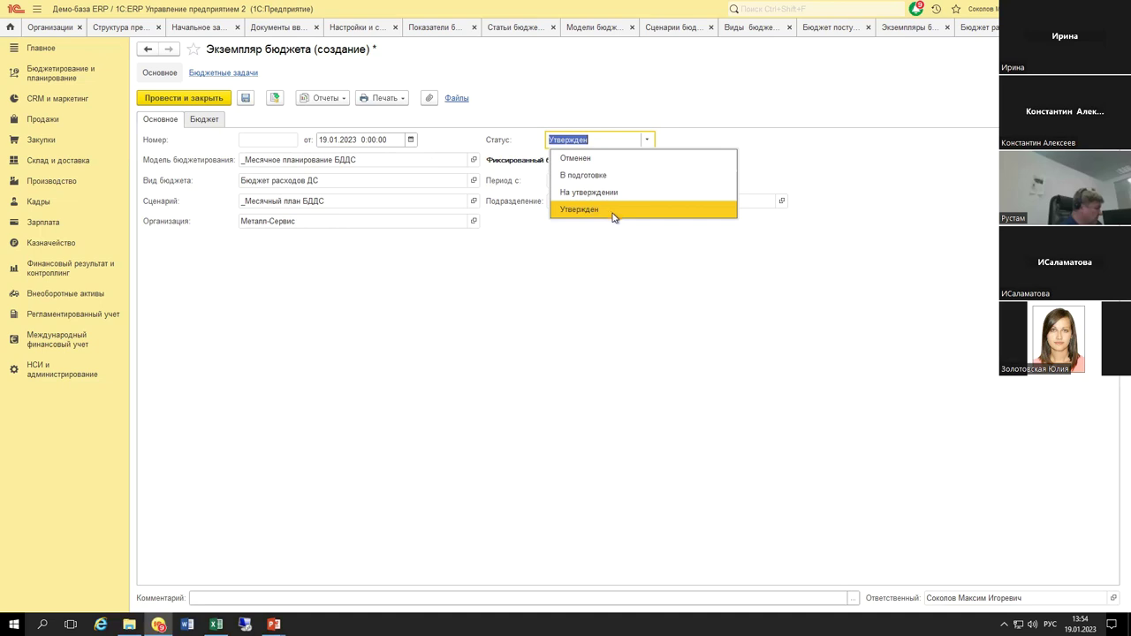
{"action": "left_click", "coordinate": [613, 212]}
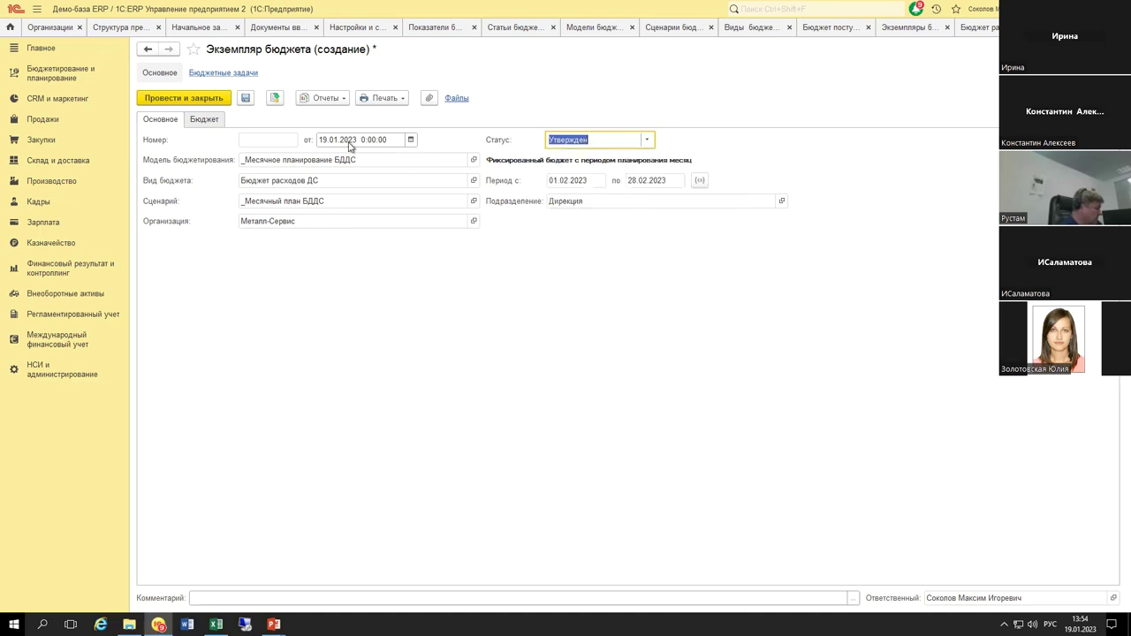
{"action": "left_click", "coordinate": [213, 100]}
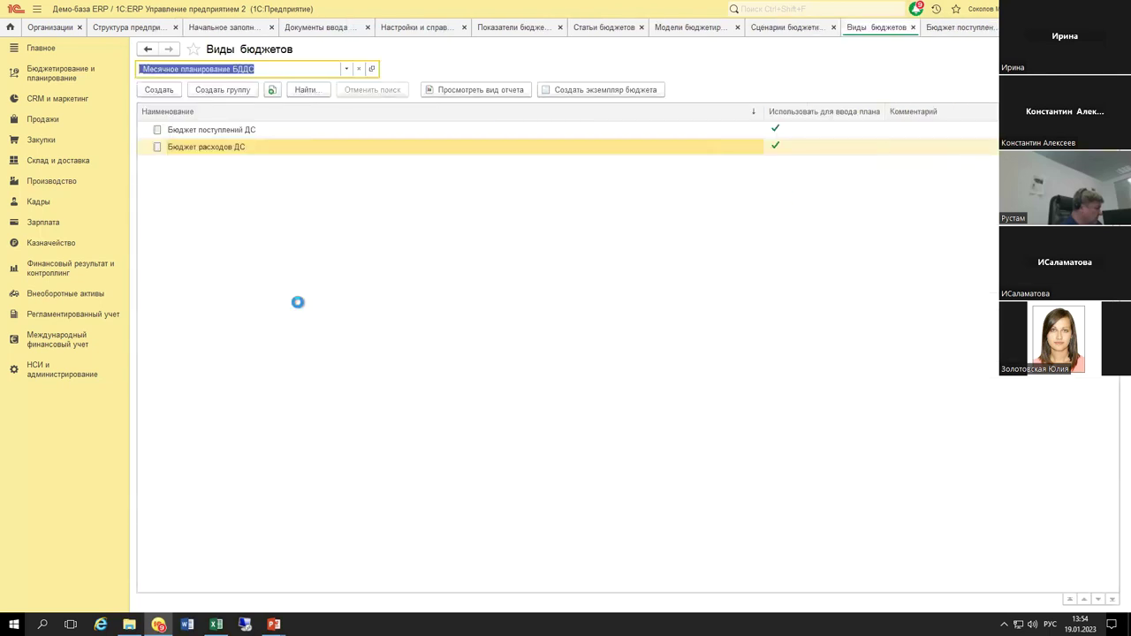
Step: Open the budget type "Бюджет поступлений ДС" from the budget types list
{"action": "left_click", "coordinate": [256, 130]}
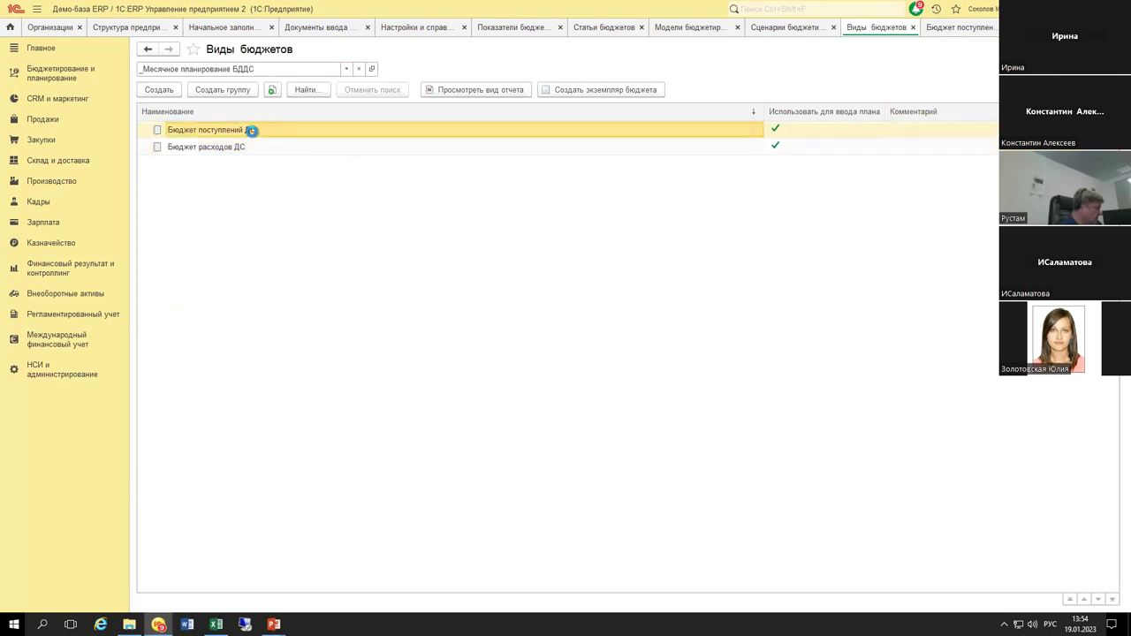
Step: Review the Бюджет поступлений ДС and Бюджет расходов ДС instances and the analytics of the cash flow budget items
{"action": "left_click", "coordinate": [250, 147]}
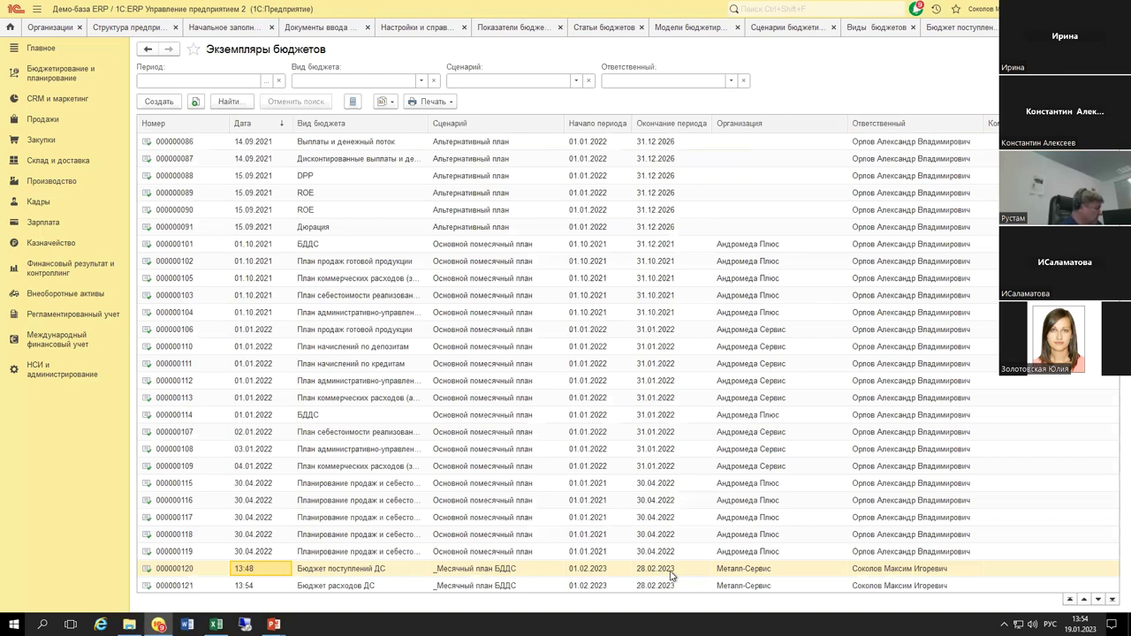
{"action": "key", "text": "Down"}
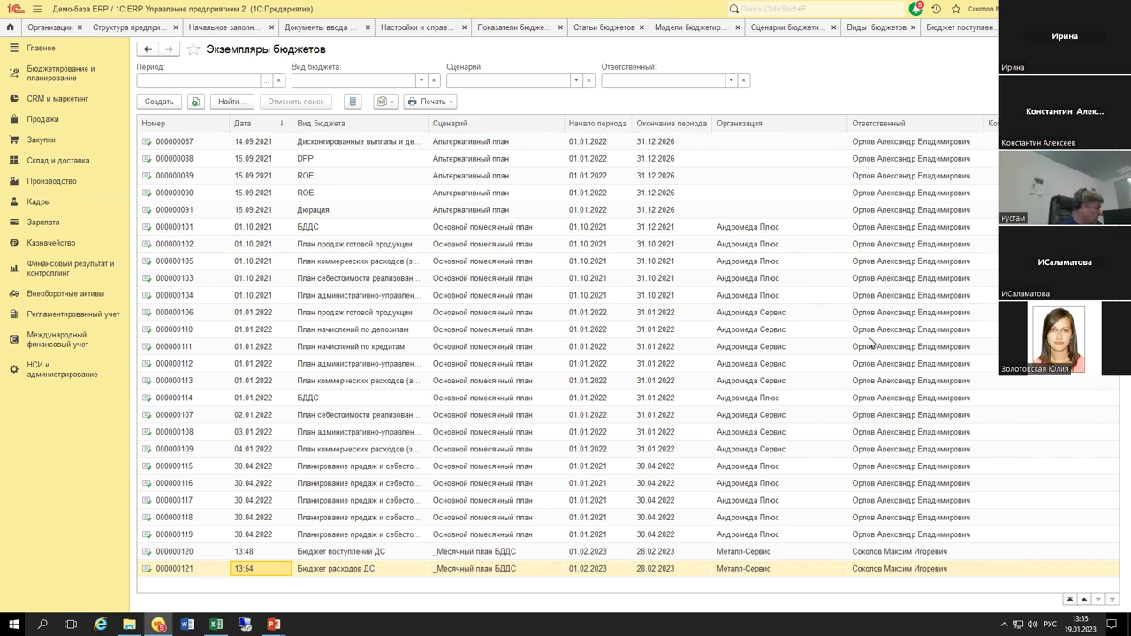
{"action": "left_click", "coordinate": [745, 363]}
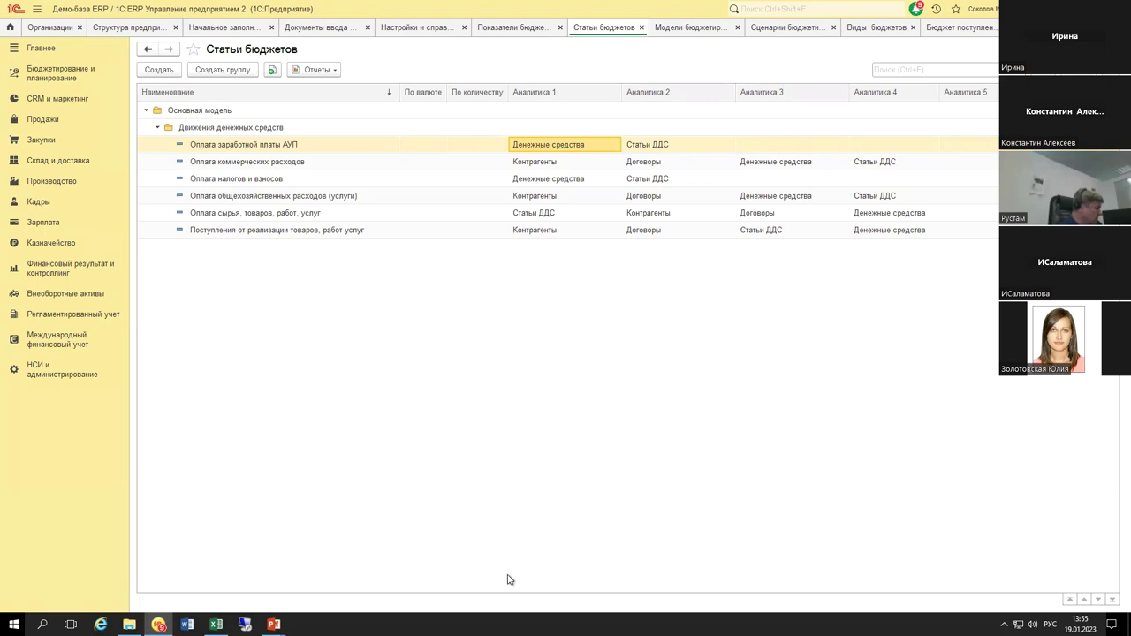
{"action": "key", "text": "ctrl+Tab"}
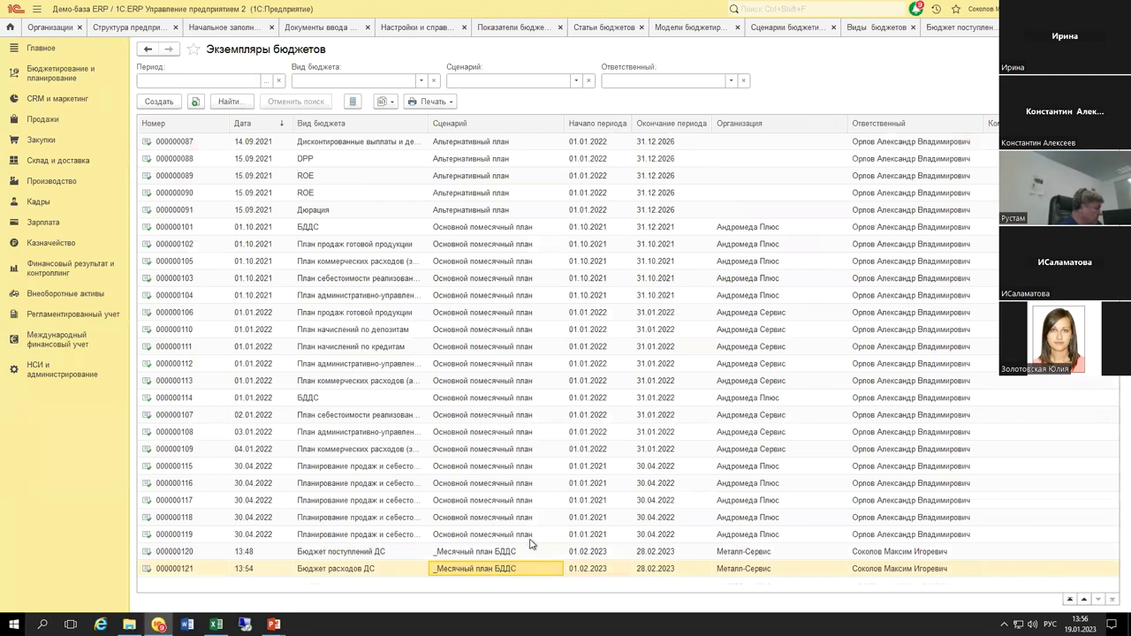
Step: Create a budget type named "Бюджет движения ДС" in the _Месячное планирование БДДС model, with "Использовать для ввода плана" turned off
{"action": "left_click", "coordinate": [870, 34]}
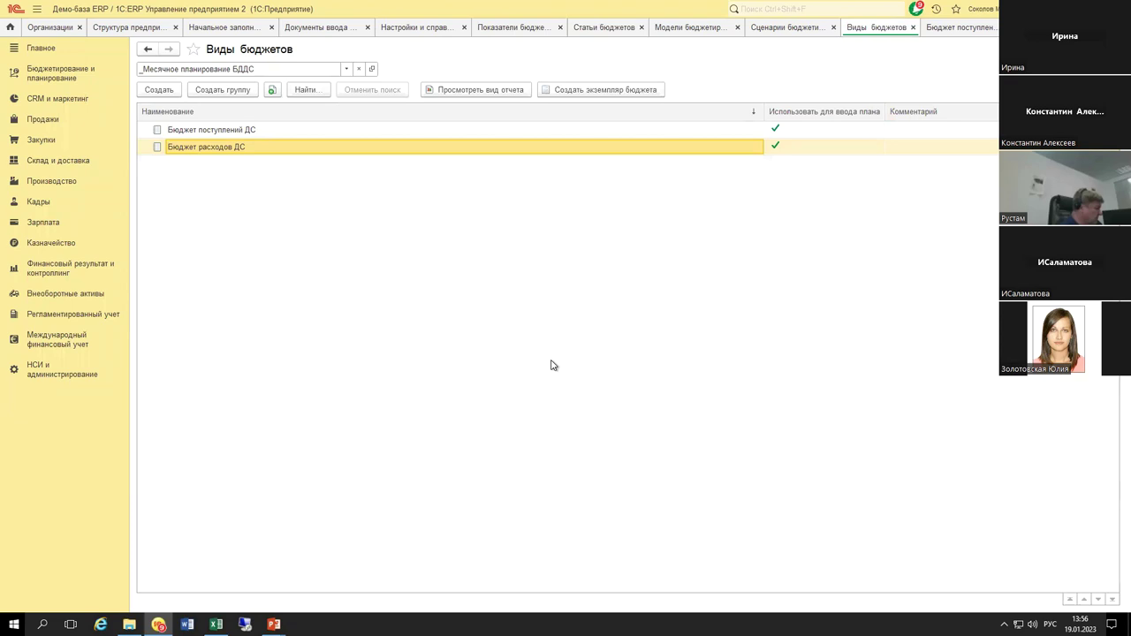
{"action": "left_click", "coordinate": [168, 92]}
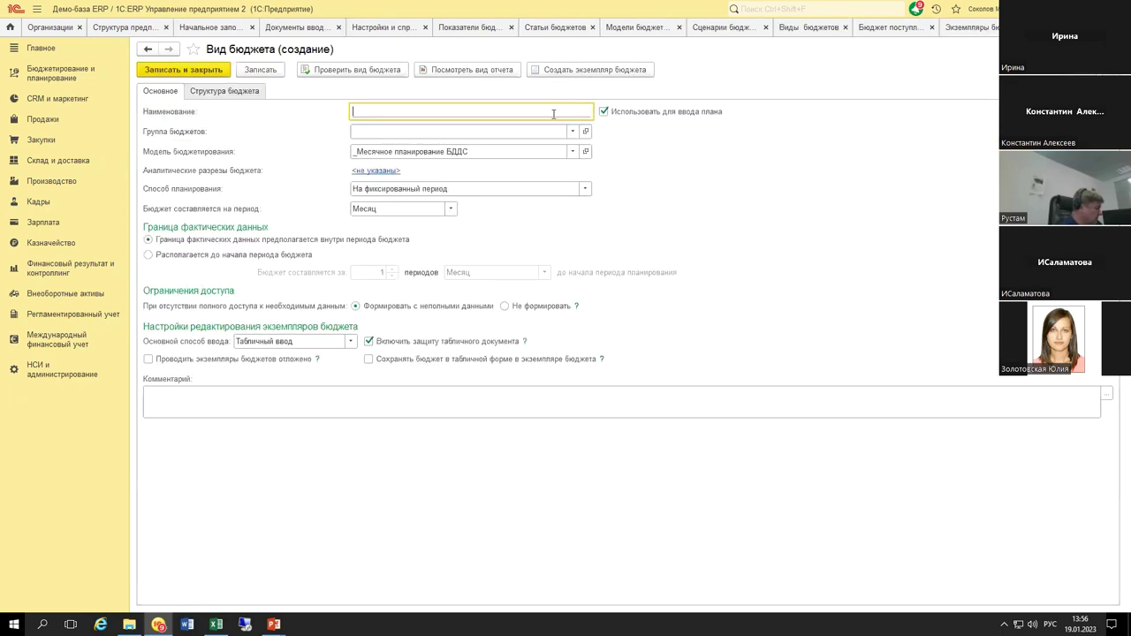
{"action": "type", "text": "Бюджет движения ДС"}
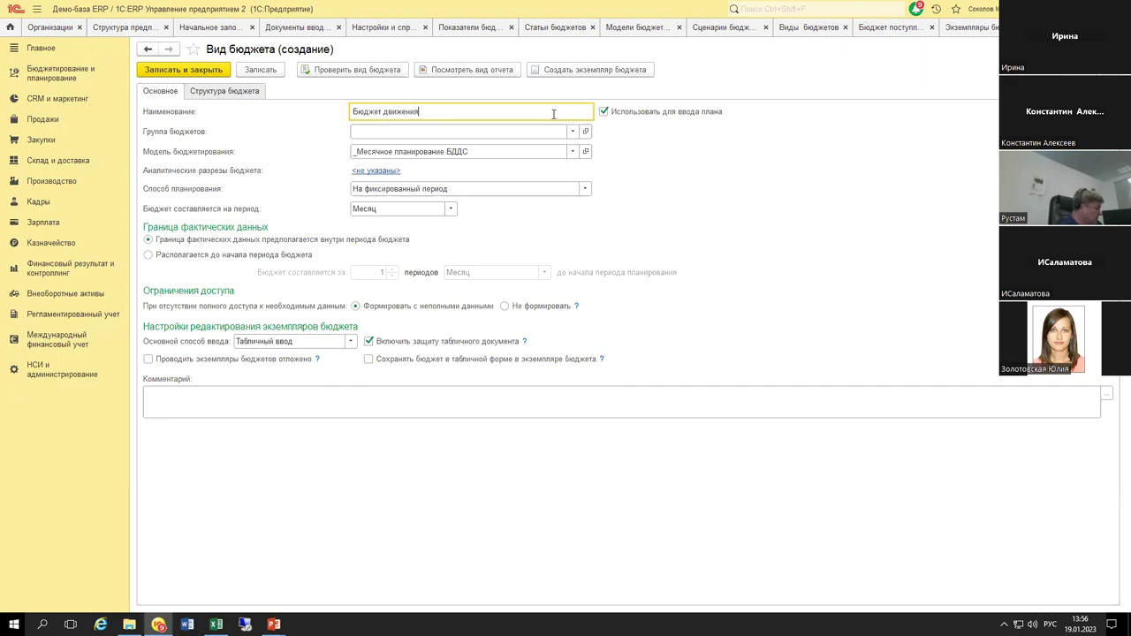
{"action": "left_click", "coordinate": [605, 112]}
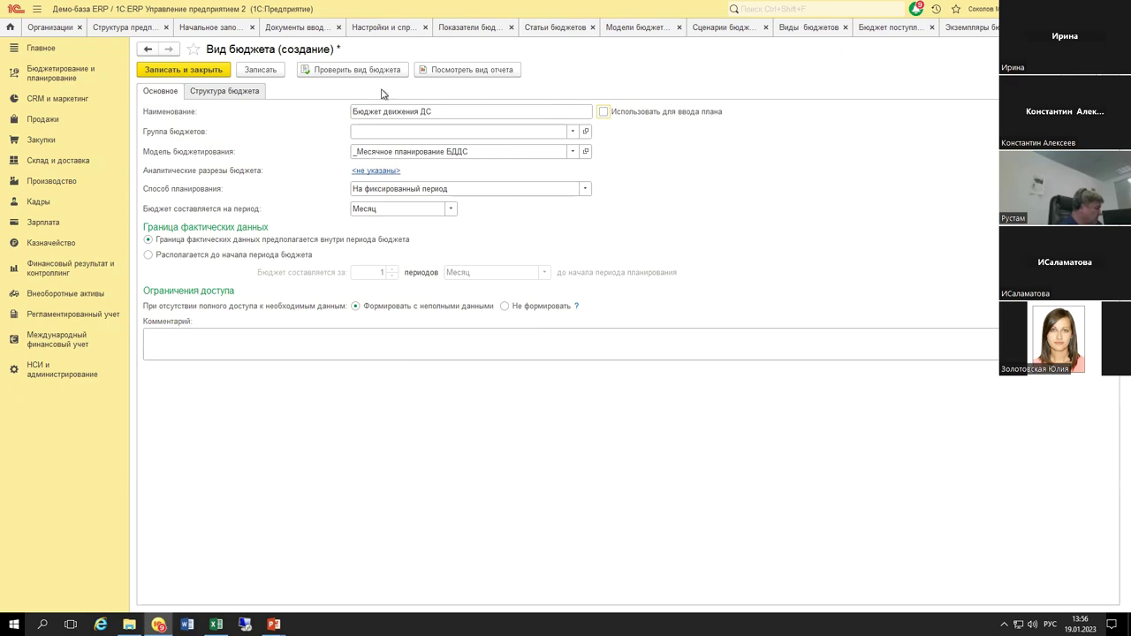
{"action": "left_click", "coordinate": [235, 92]}
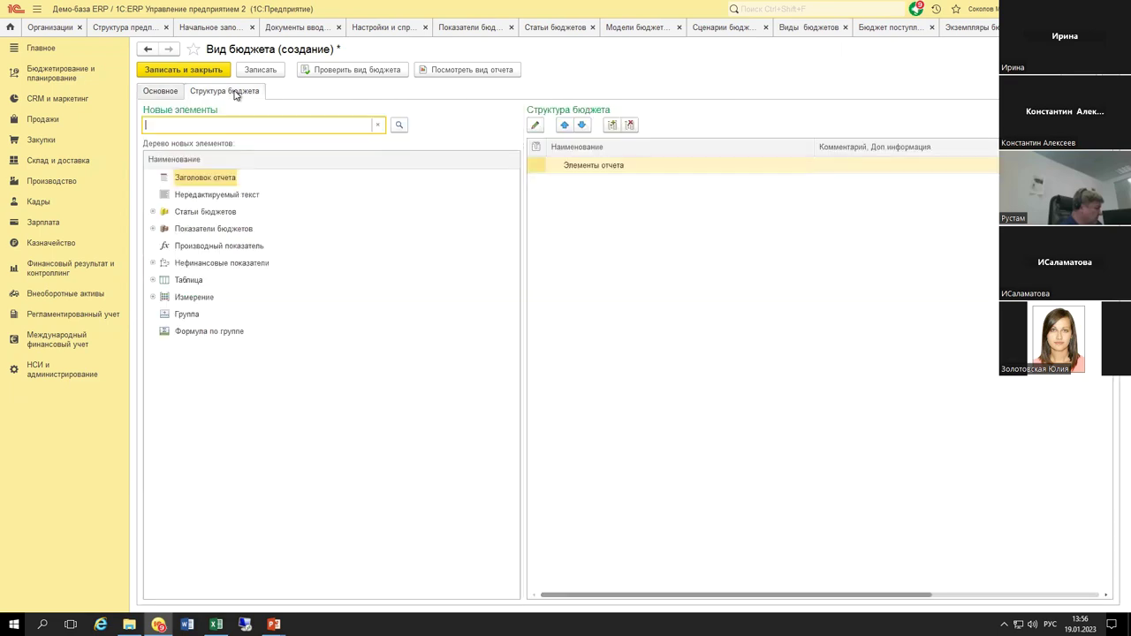
{"action": "left_click", "coordinate": [165, 95]}
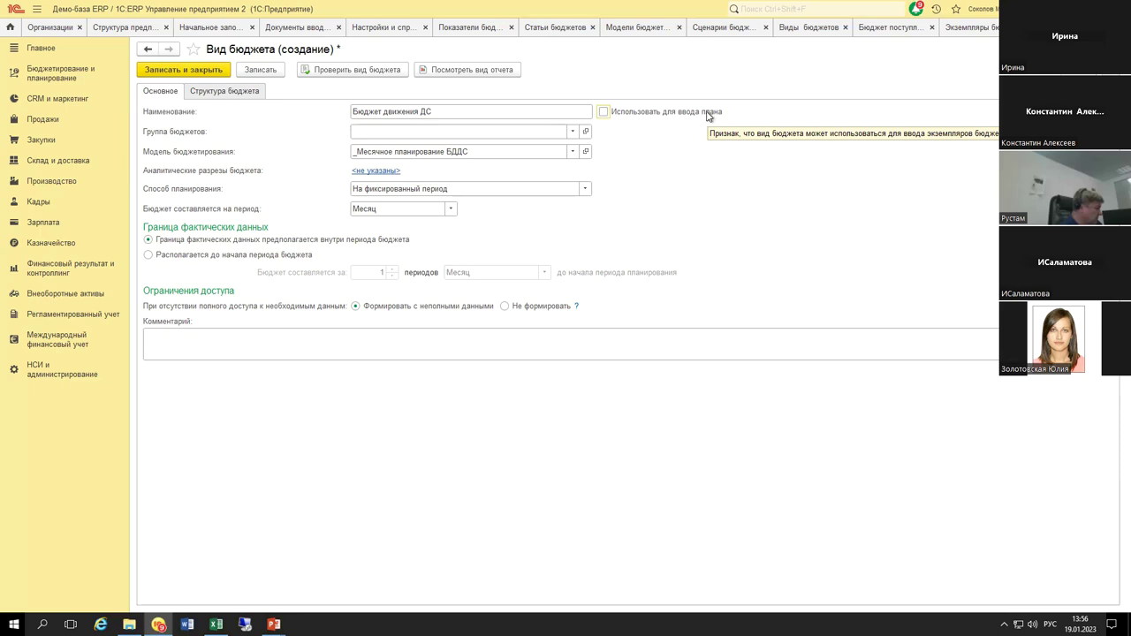
Step: Add a simple table with indicators in rows (Показатели в строках) to the budget structure
{"action": "left_click", "coordinate": [241, 92]}
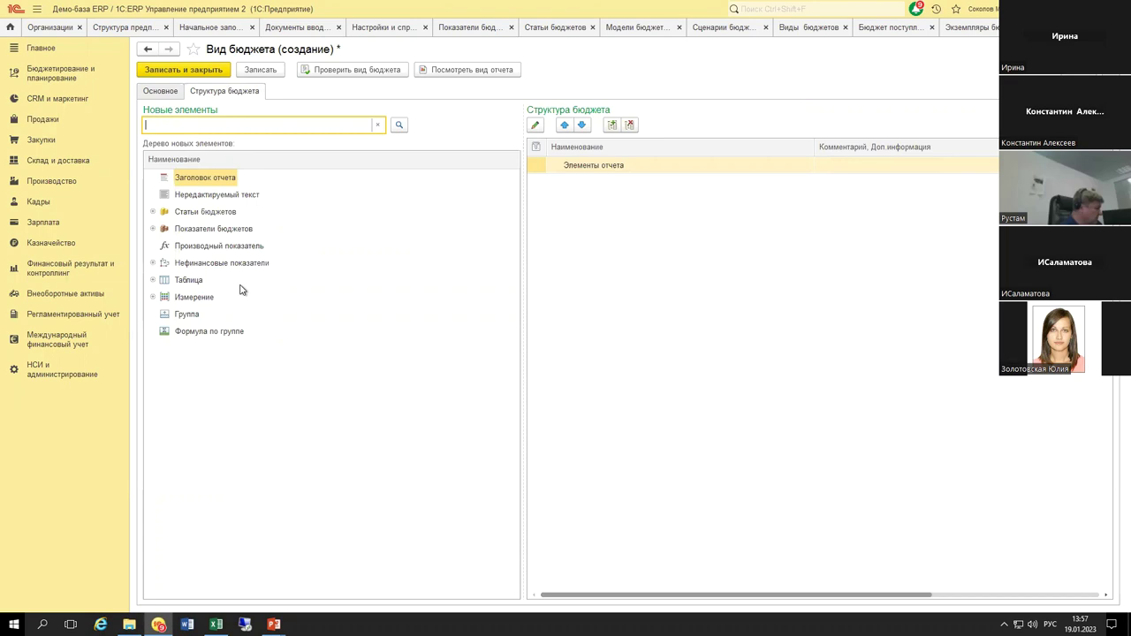
{"action": "left_click_drag", "start_coordinate": [187, 281], "coordinate": [592, 277]}
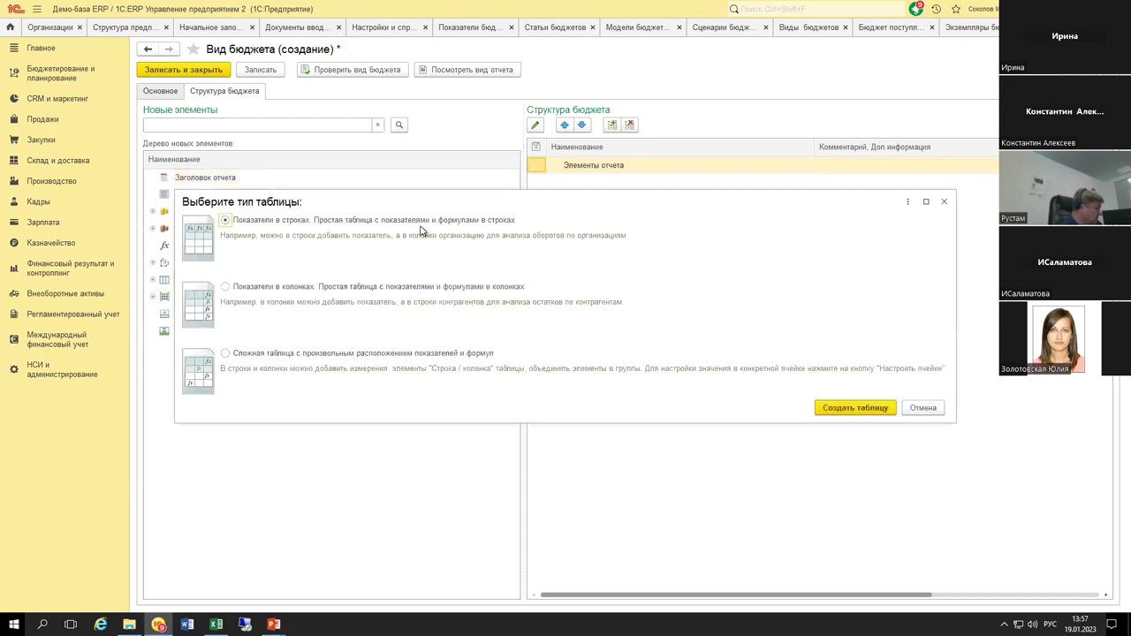
{"action": "left_click", "coordinate": [884, 408]}
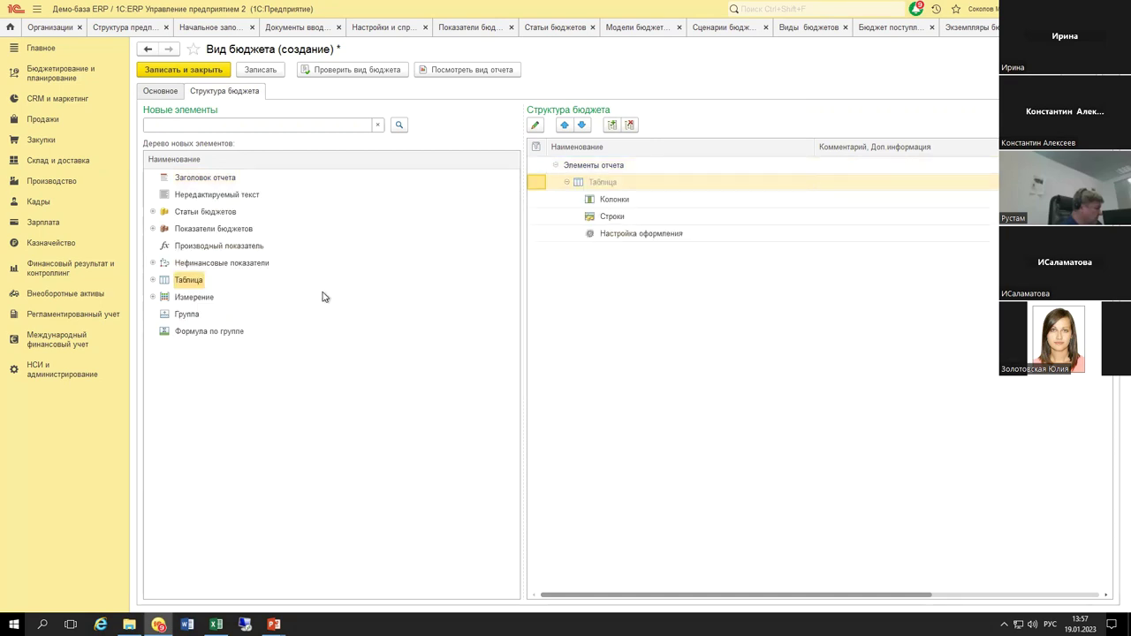
Step: Add the Неделя period dimension with all periods to the table's Колонки
{"action": "left_click", "coordinate": [153, 297]}
{"action": "left_click", "coordinate": [163, 314]}
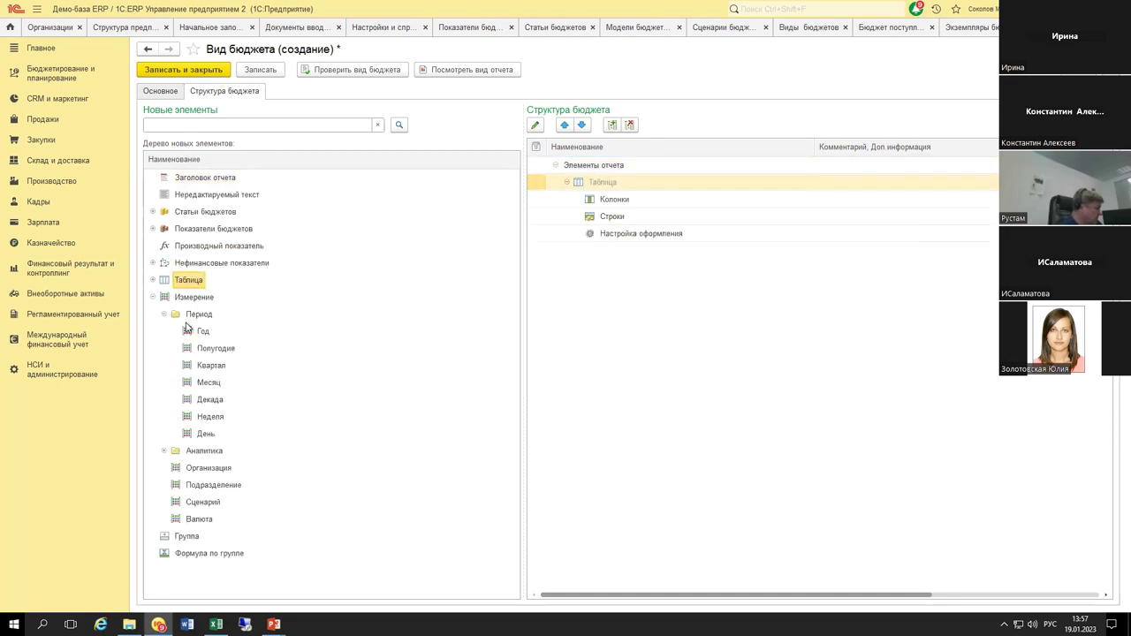
{"action": "left_click_drag", "start_coordinate": [212, 416], "coordinate": [611, 214]}
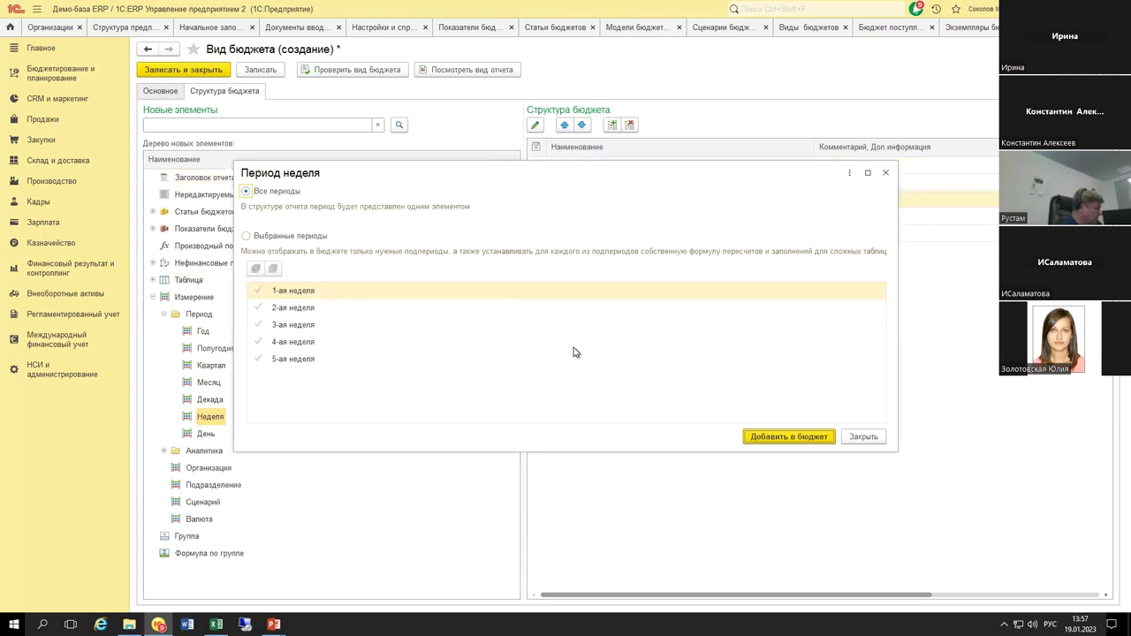
{"action": "left_click", "coordinate": [750, 434]}
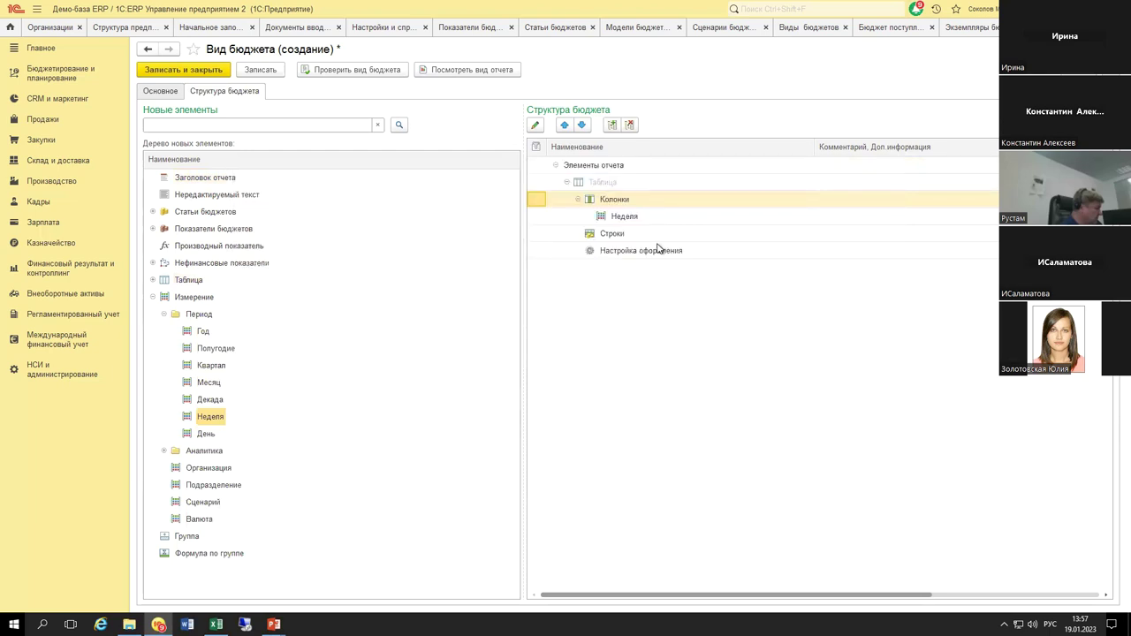
{"action": "left_click", "coordinate": [624, 221]}
{"action": "left_click", "coordinate": [162, 315]}
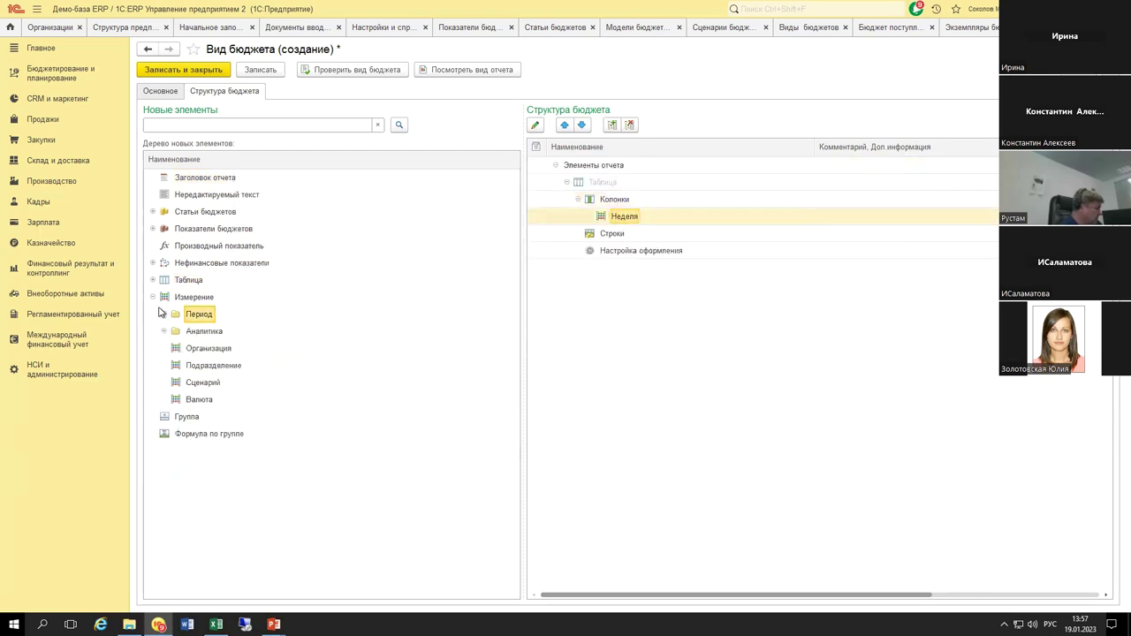
{"action": "left_click", "coordinate": [153, 299]}
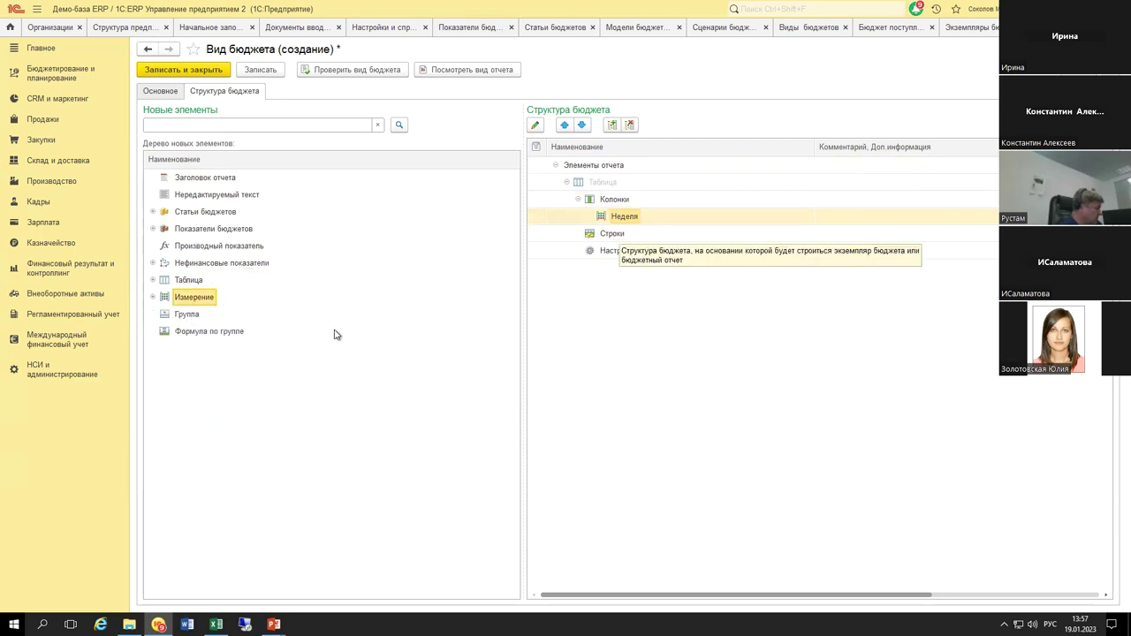
Step: Add two Группа elements under the table's Строки
{"action": "key", "text": "Down"}
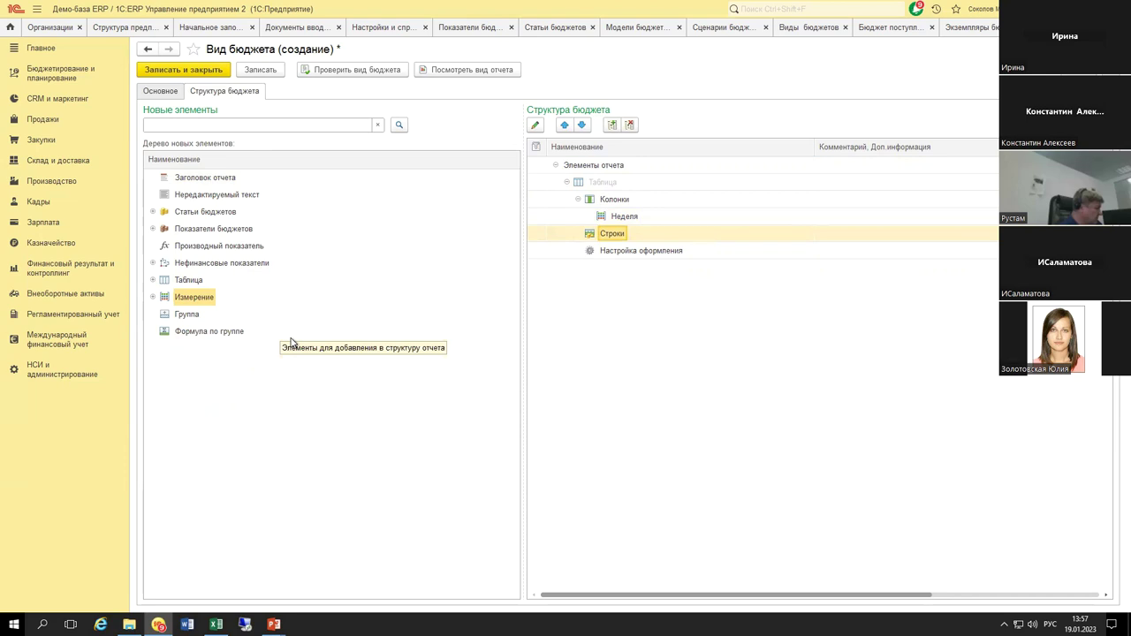
{"action": "left_click", "coordinate": [152, 297]}
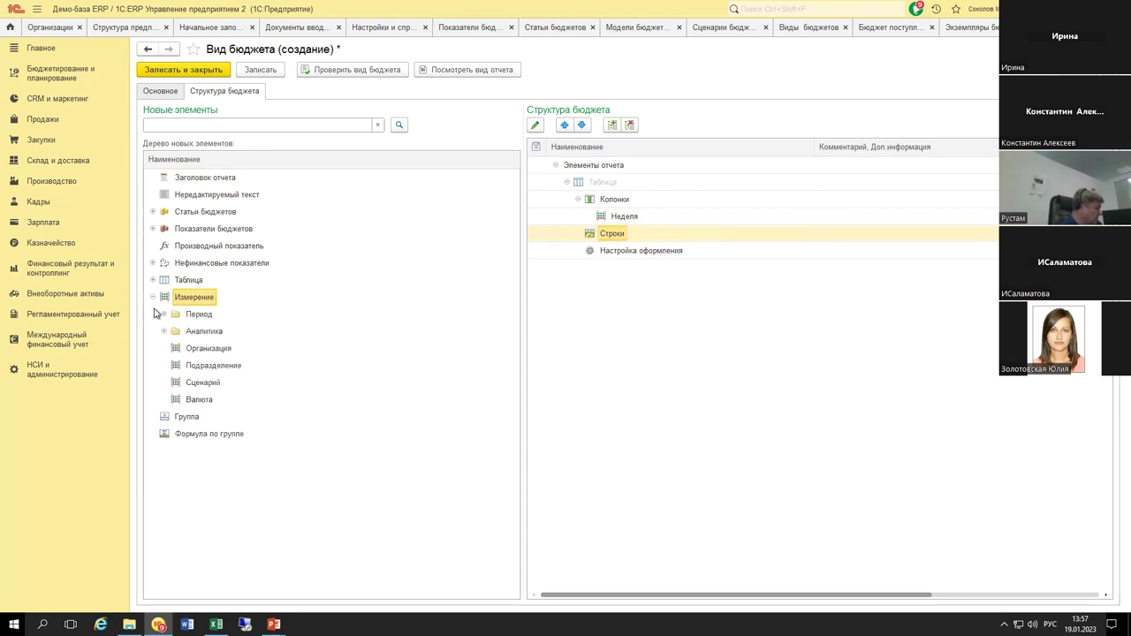
{"action": "left_click_drag", "start_coordinate": [187, 416], "coordinate": [616, 236]}
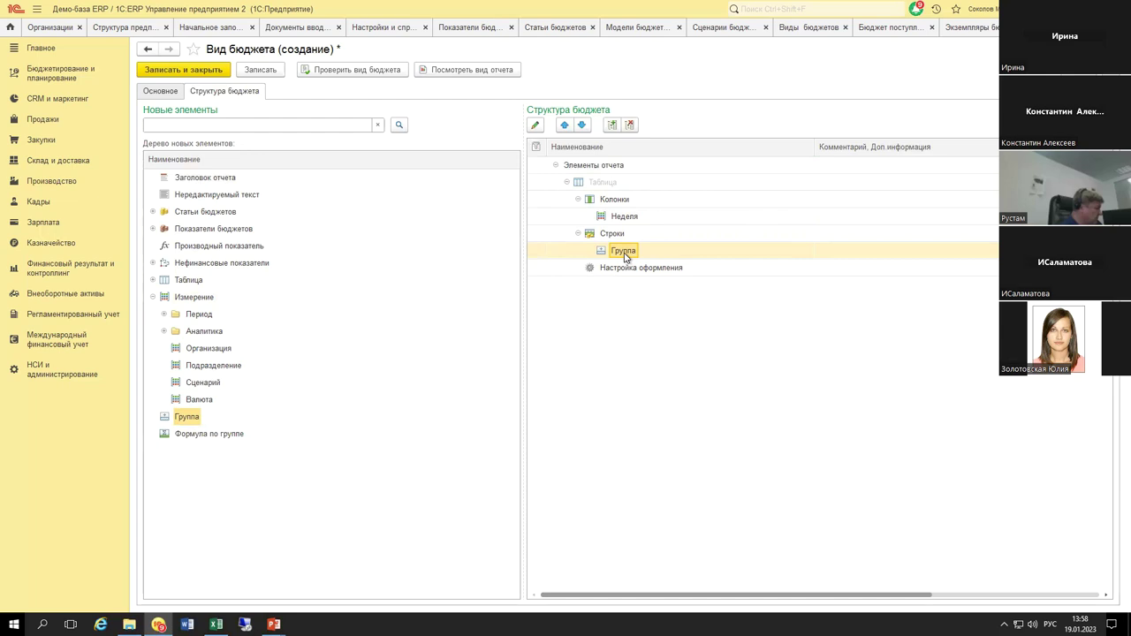
{"action": "left_click_drag", "start_coordinate": [624, 255], "coordinate": [643, 243]}
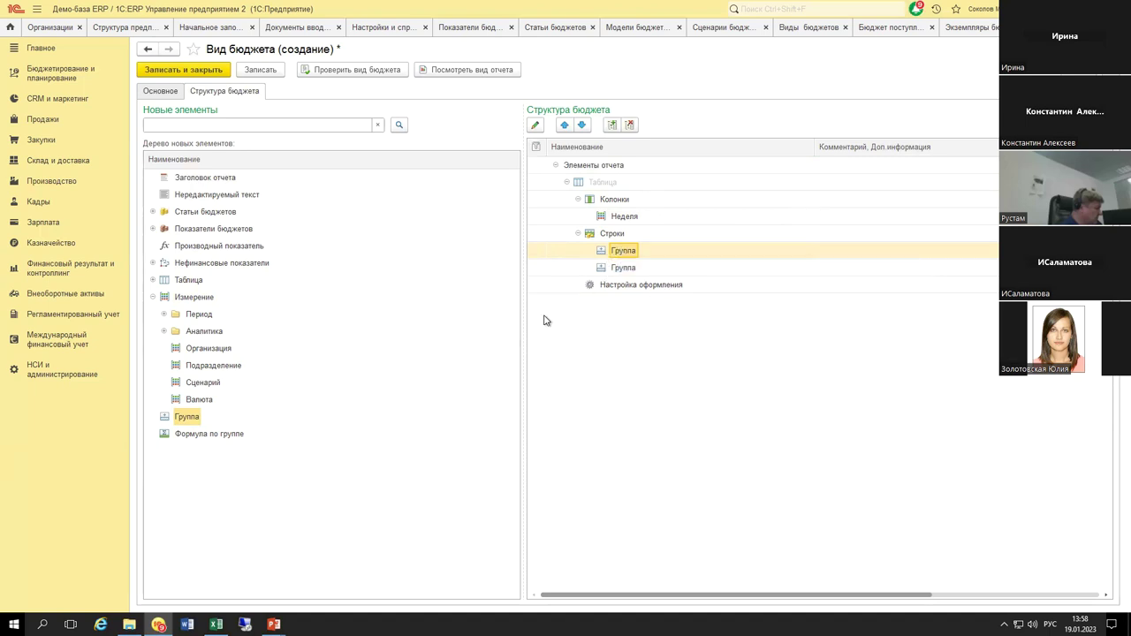
Step: Set the first row group's report heading to "Поступление ДС по основной деятельности"
{"action": "left_click", "coordinate": [623, 268]}
{"action": "left_click", "coordinate": [623, 251]}
{"action": "double_click", "coordinate": [627, 254]}
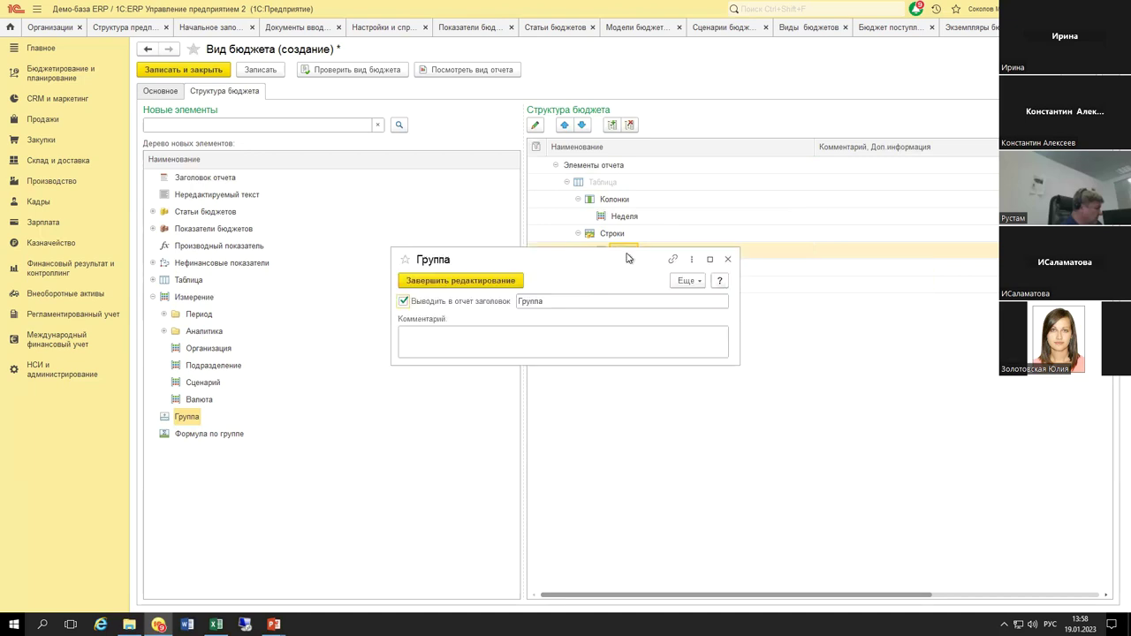
{"action": "double_click", "coordinate": [566, 302]}
{"action": "type", "text": "По"}
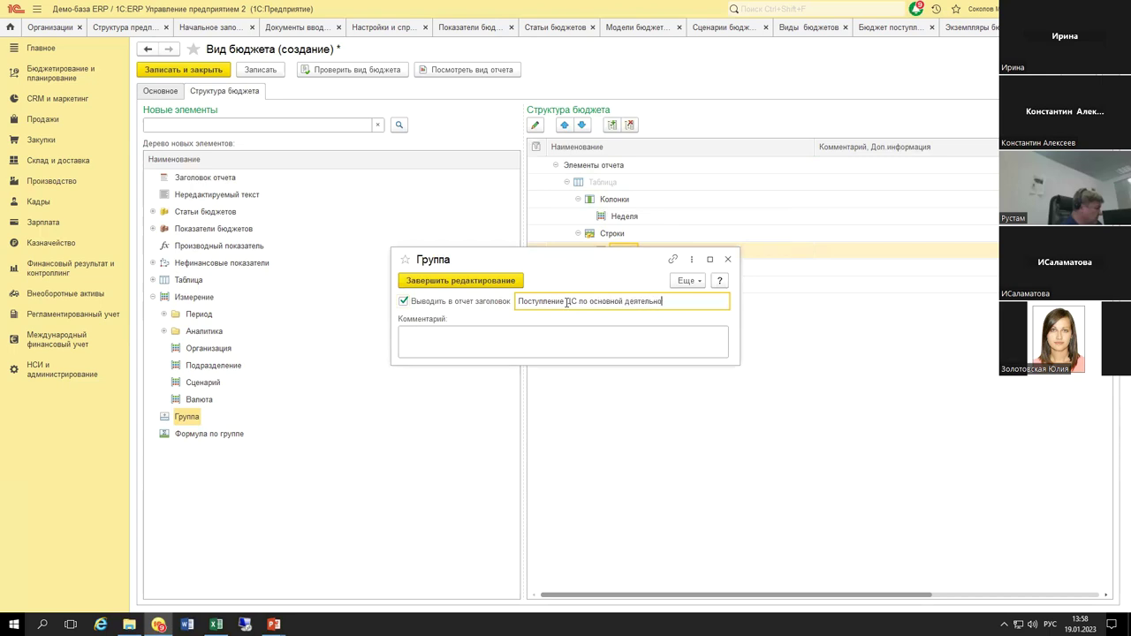
{"action": "left_click", "coordinate": [506, 281]}
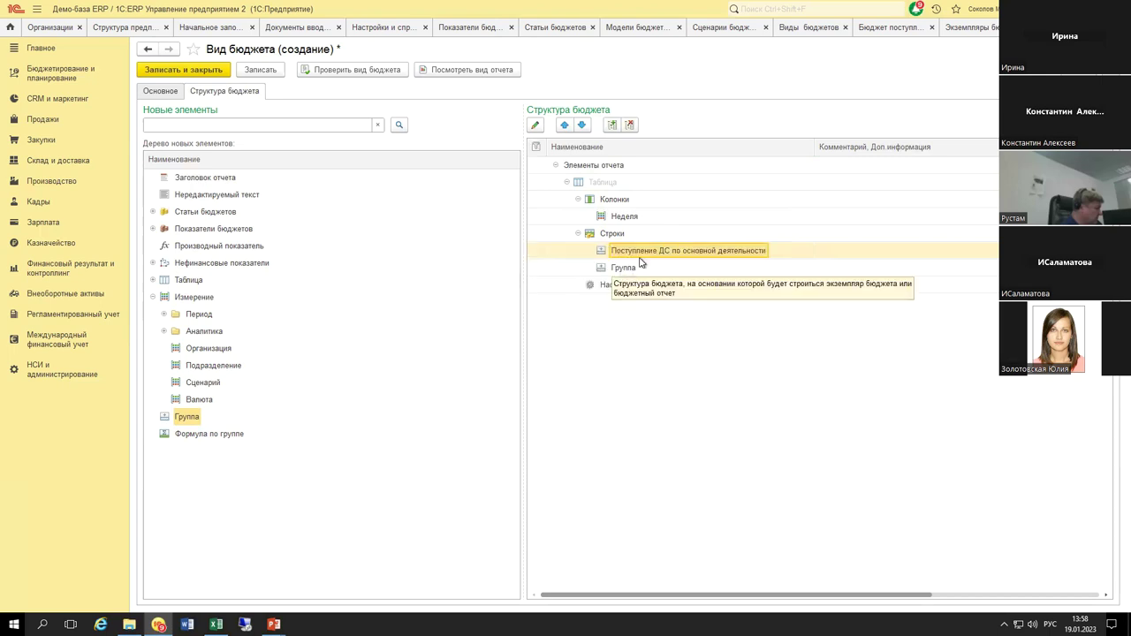
Step: Copy the first group's heading to the second row group and change it to "Выбытие ДС по основной деятельности"
{"action": "double_click", "coordinate": [659, 252]}
{"action": "triple_click", "coordinate": [577, 303]}
{"action": "key", "text": "ctrl+c"}
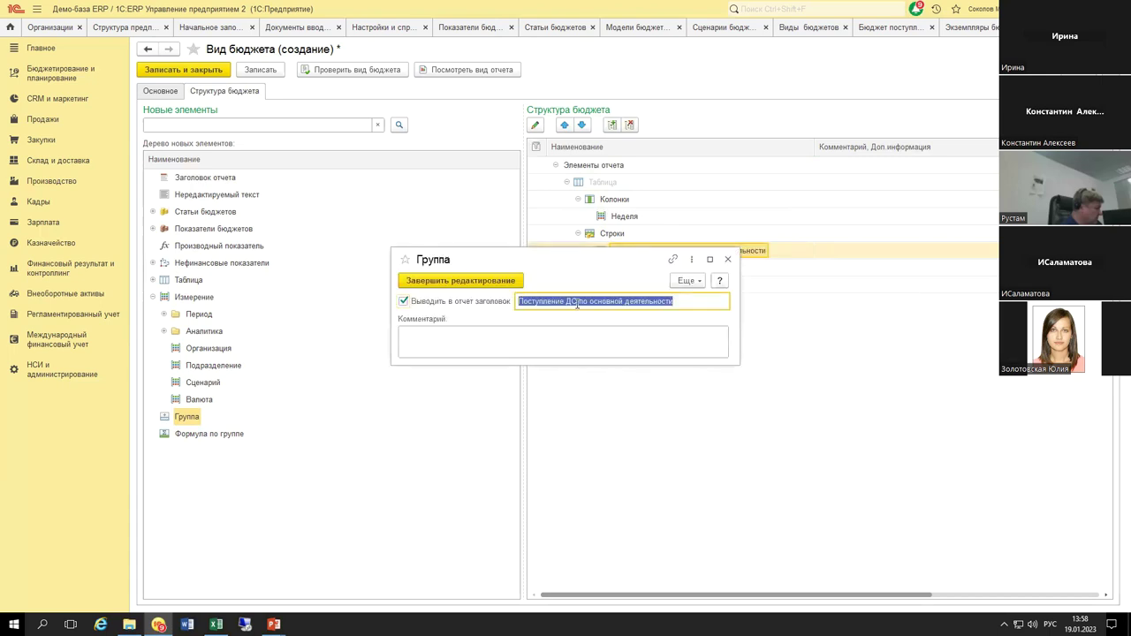
{"action": "left_click", "coordinate": [727, 259]}
{"action": "double_click", "coordinate": [636, 267]}
{"action": "triple_click", "coordinate": [588, 301]}
{"action": "key", "text": "ctrl+v"}
{"action": "double_click", "coordinate": [556, 301]}
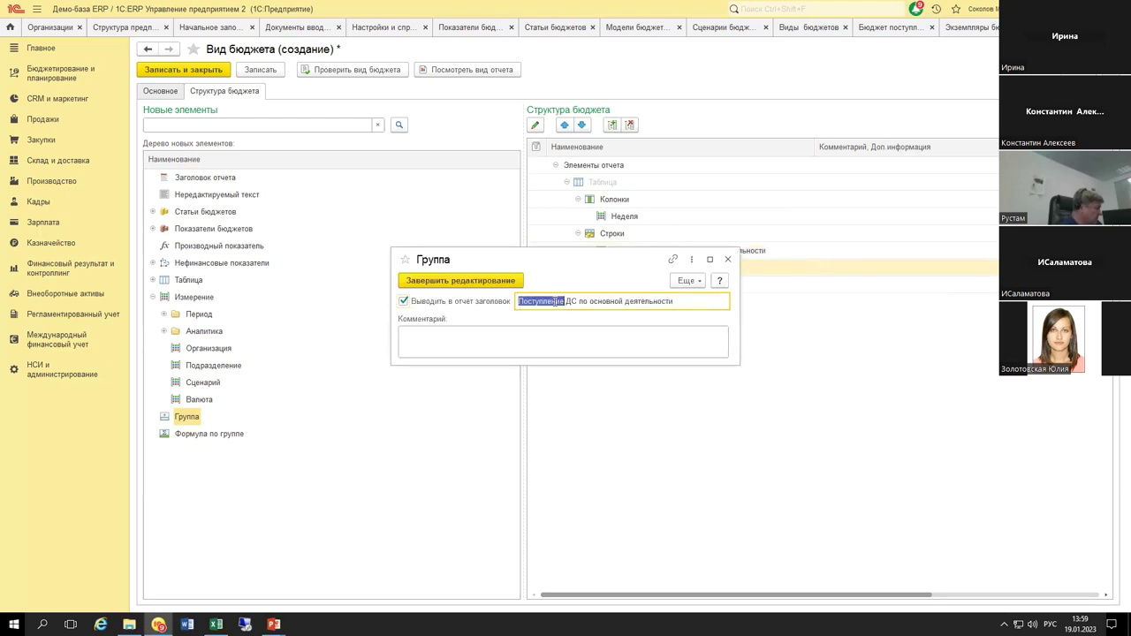
{"action": "type", "text": "Выбытие"}
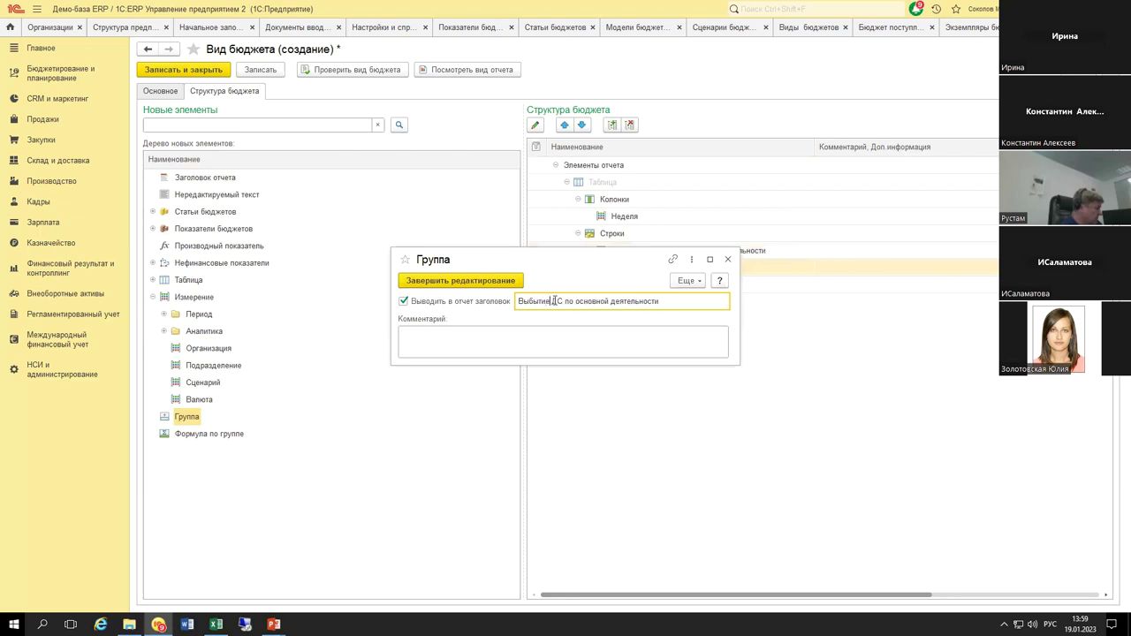
{"action": "left_click", "coordinate": [486, 279]}
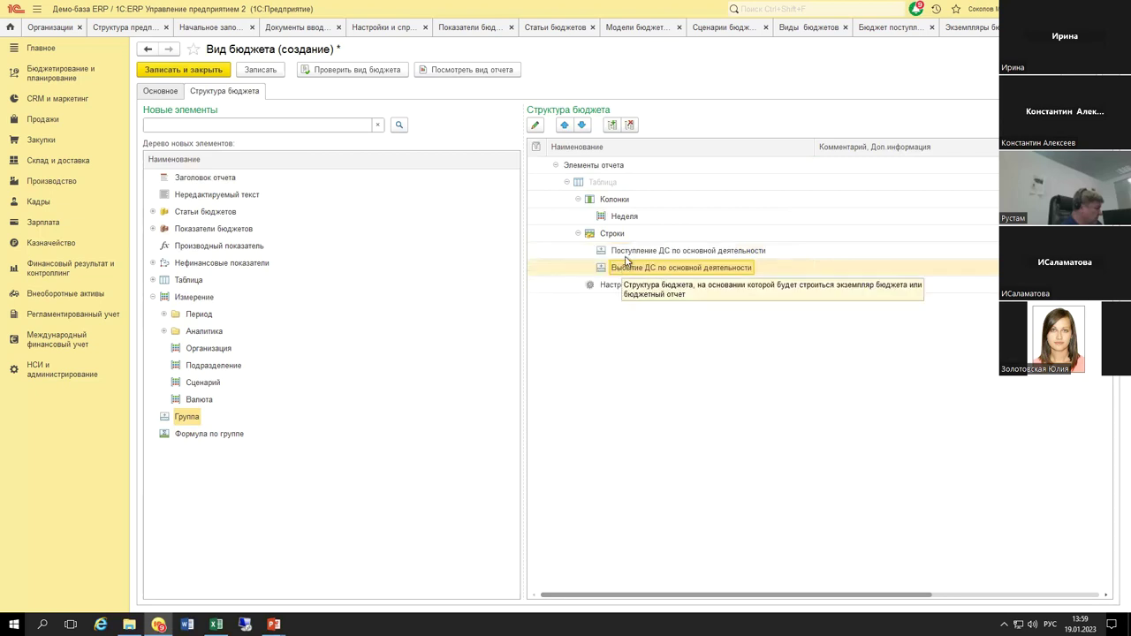
Step: Add the budget item "Поступления от реализации товаров, работ услуг" from Основная модель, Движения денежных средств, to the Поступление ДС group
{"action": "left_click", "coordinate": [629, 254]}
{"action": "left_click", "coordinate": [154, 297]}
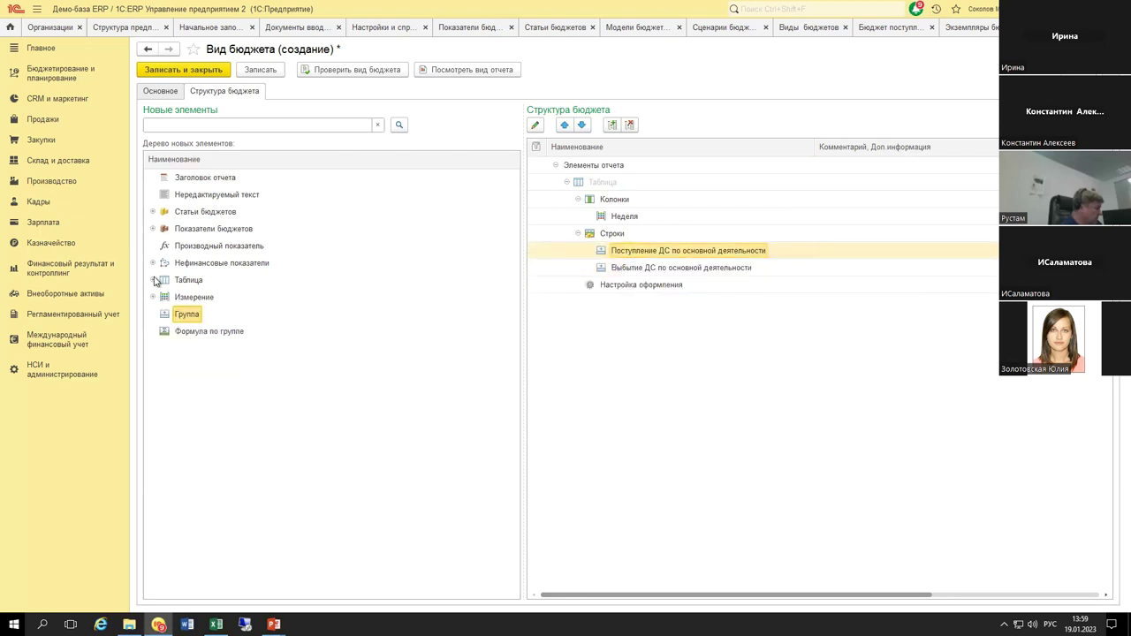
{"action": "left_click", "coordinate": [154, 212]}
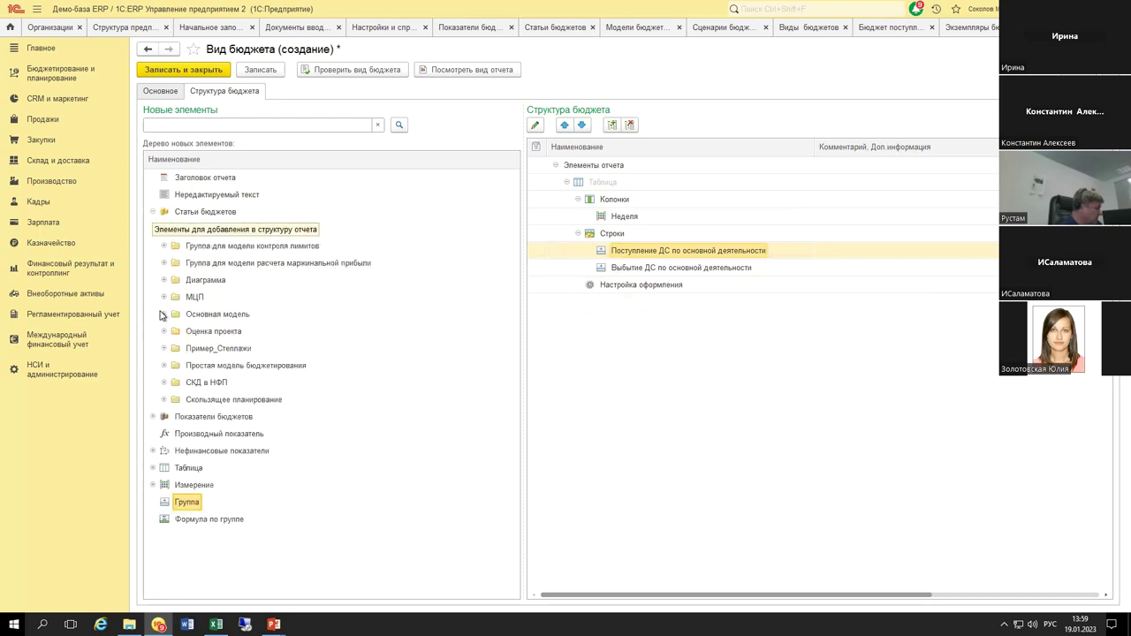
{"action": "left_click", "coordinate": [164, 314]}
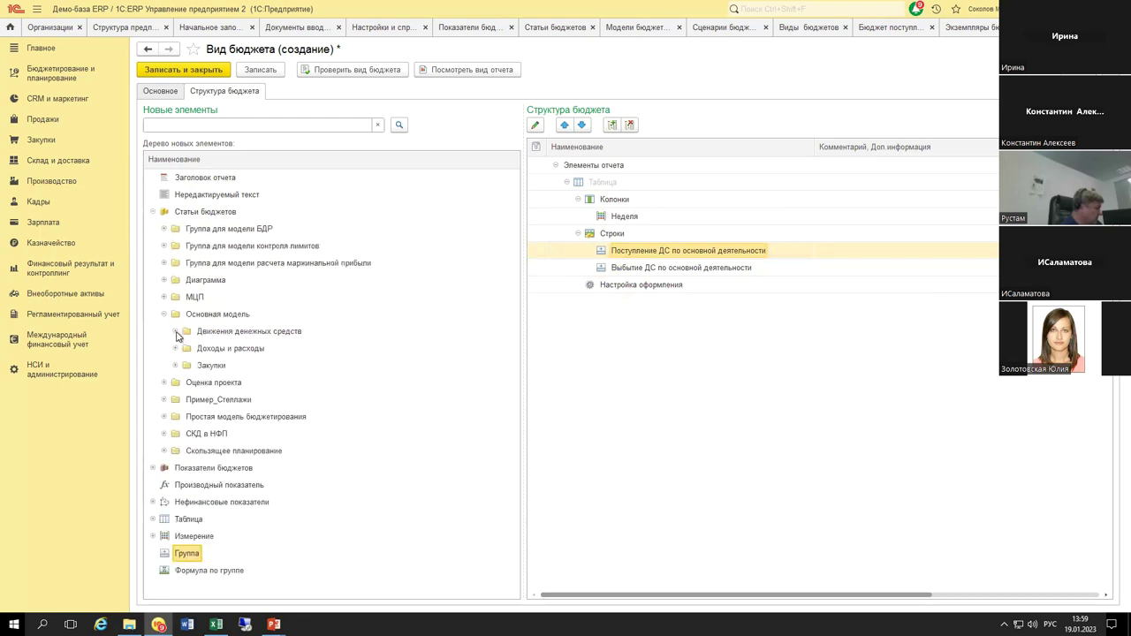
{"action": "left_click", "coordinate": [175, 331]}
{"action": "left_click", "coordinate": [245, 350]}
{"action": "left_click_drag", "start_coordinate": [247, 434], "coordinate": [661, 256]}
Step: Add the five payment items to the Выбытие ДС group: raw materials and goods, general business expenses, taxes, commercial expenses, and АУП salaries
{"action": "left_click_drag", "start_coordinate": [265, 417], "coordinate": [638, 295]}
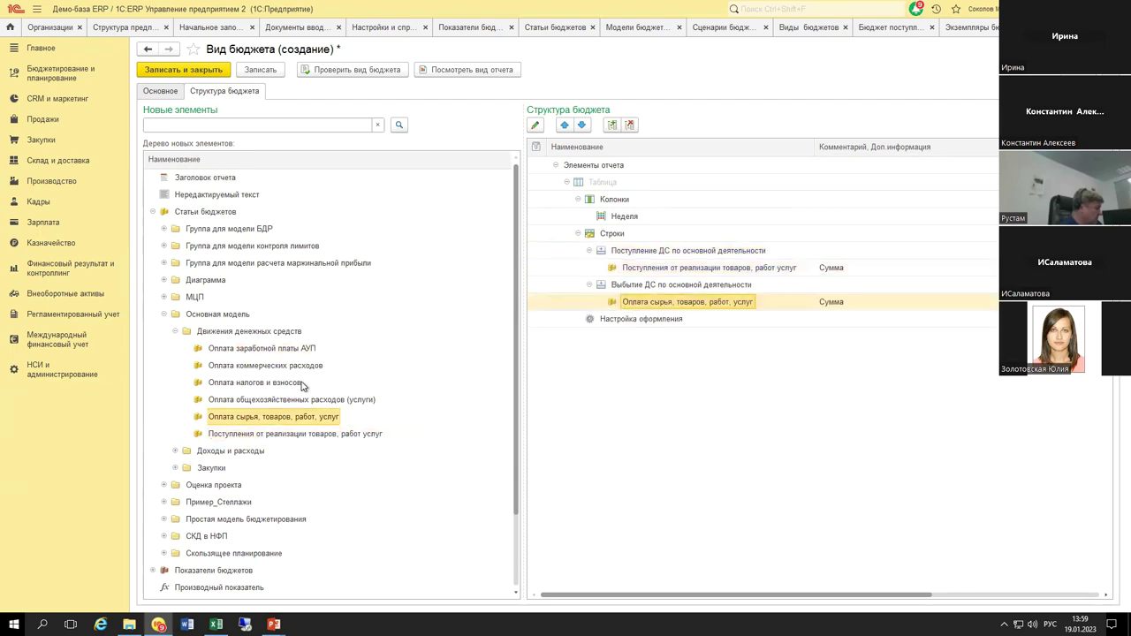
{"action": "left_click_drag", "start_coordinate": [288, 413], "coordinate": [610, 287]}
{"action": "left_click_drag", "start_coordinate": [265, 366], "coordinate": [625, 287]}
{"action": "left_click_drag", "start_coordinate": [261, 348], "coordinate": [636, 296]}
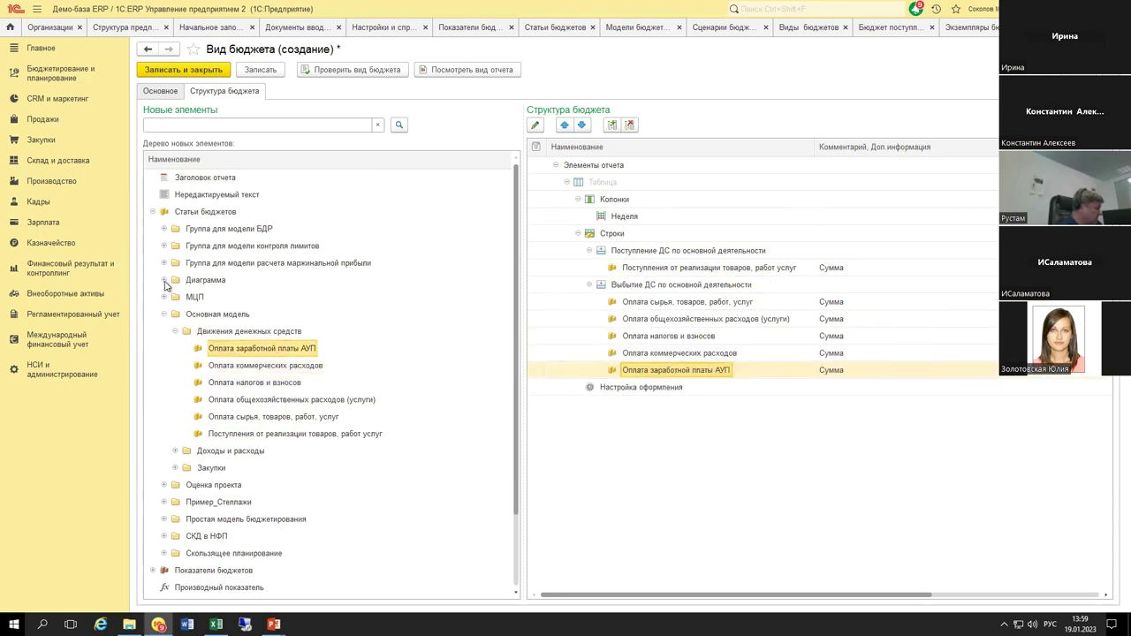
{"action": "left_click", "coordinate": [152, 212]}
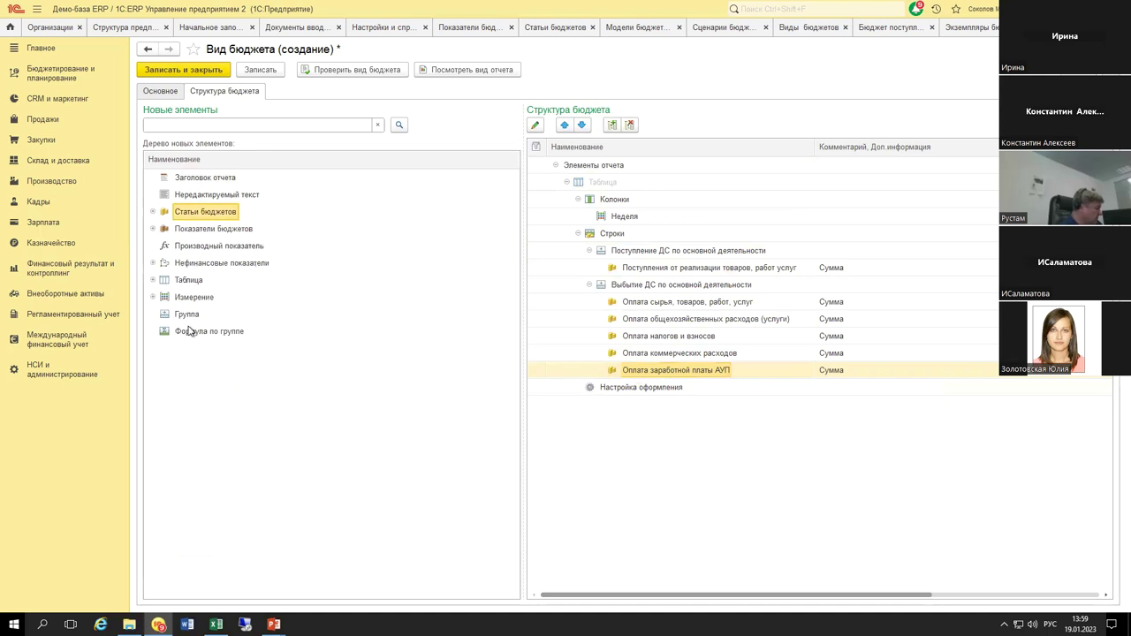
Step: Add a Формула по группе sum row at the end of both the Поступление ДС and the Выбытие ДС group
{"action": "left_click_drag", "start_coordinate": [198, 334], "coordinate": [625, 266]}
{"action": "left_click_drag", "start_coordinate": [212, 331], "coordinate": [622, 311]}
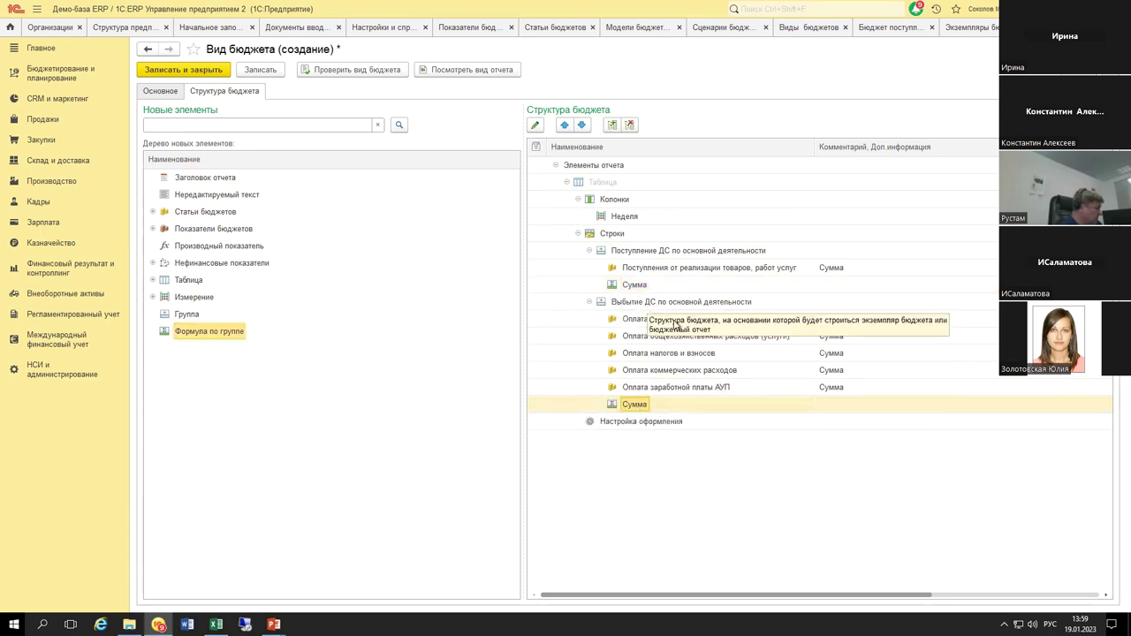
{"action": "left_click", "coordinate": [642, 288]}
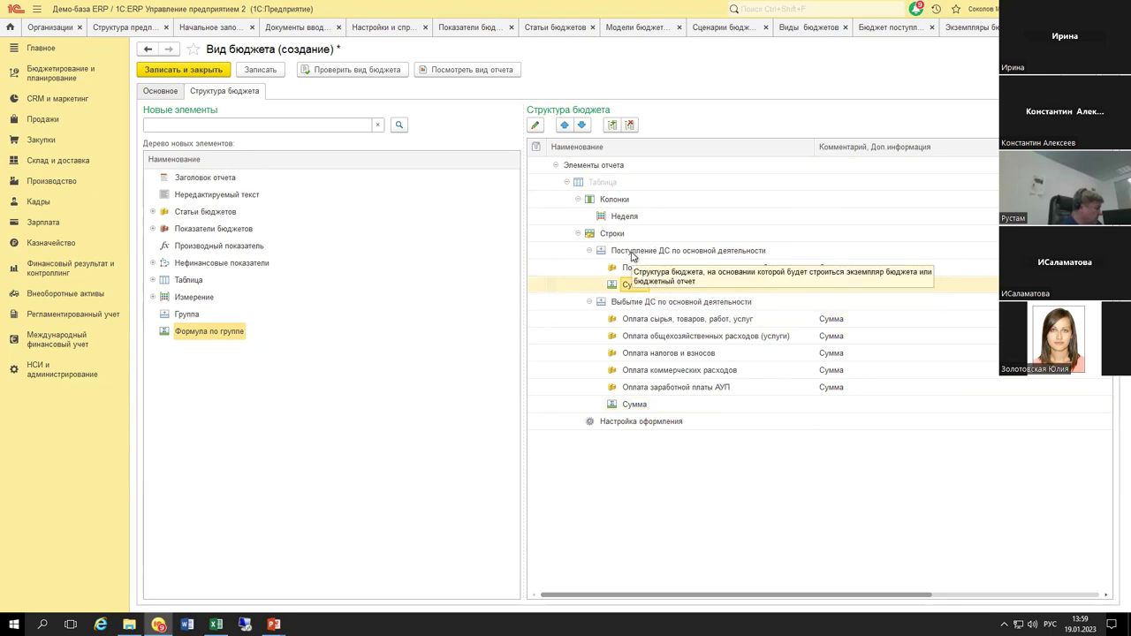
{"action": "left_click", "coordinate": [632, 253]}
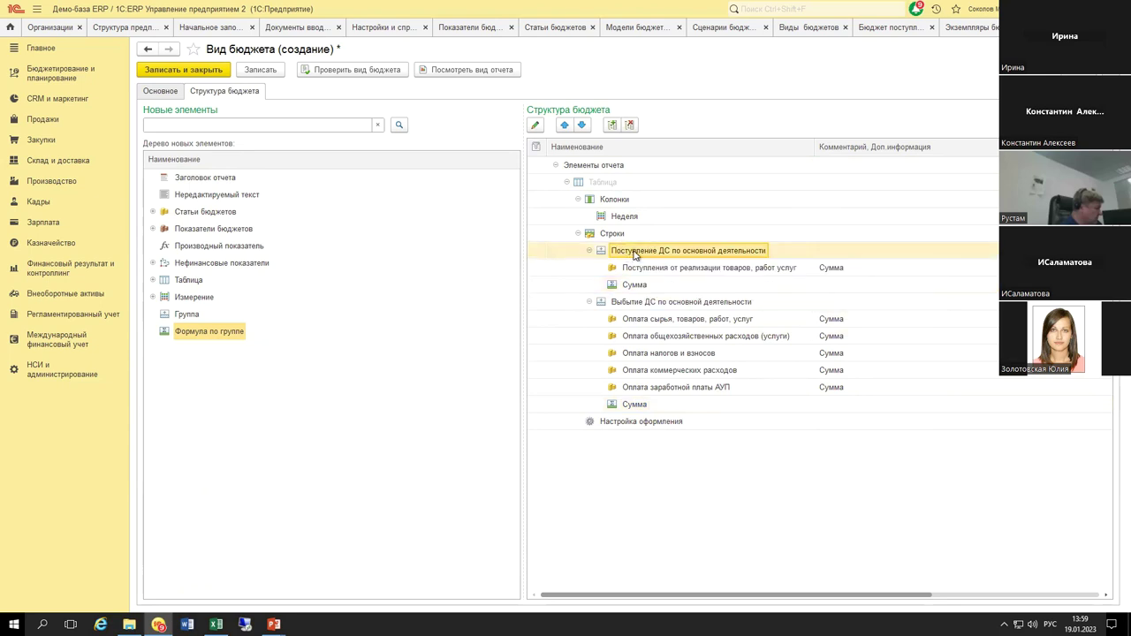
{"action": "left_click", "coordinate": [620, 306]}
{"action": "left_click", "coordinate": [634, 404]}
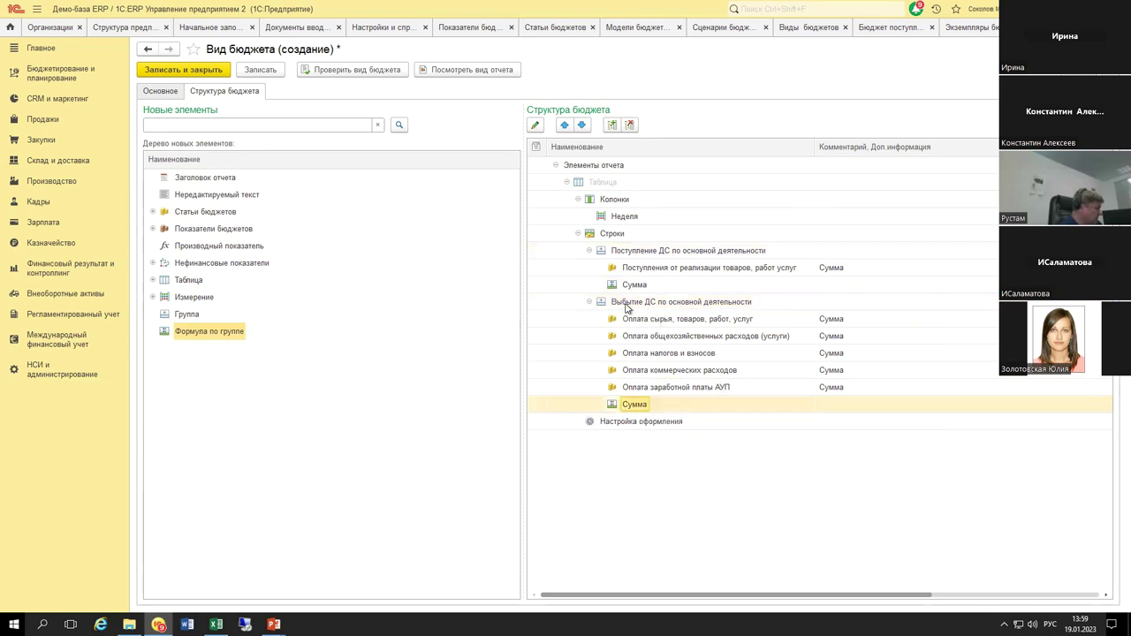
{"action": "left_click", "coordinate": [619, 307]}
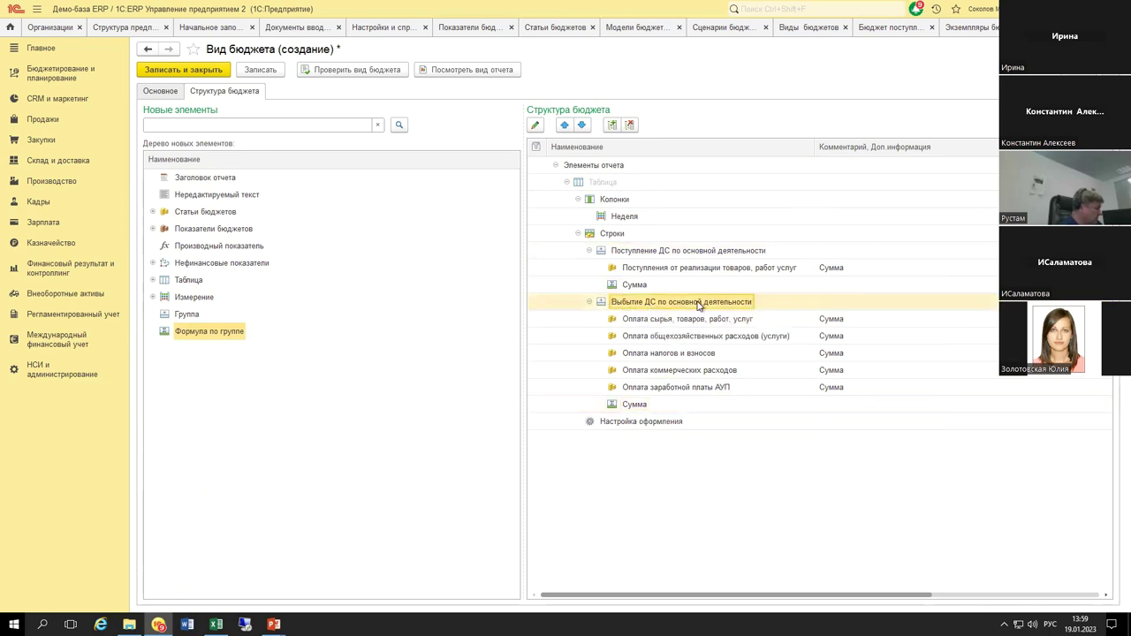
{"action": "left_click", "coordinate": [632, 286]}
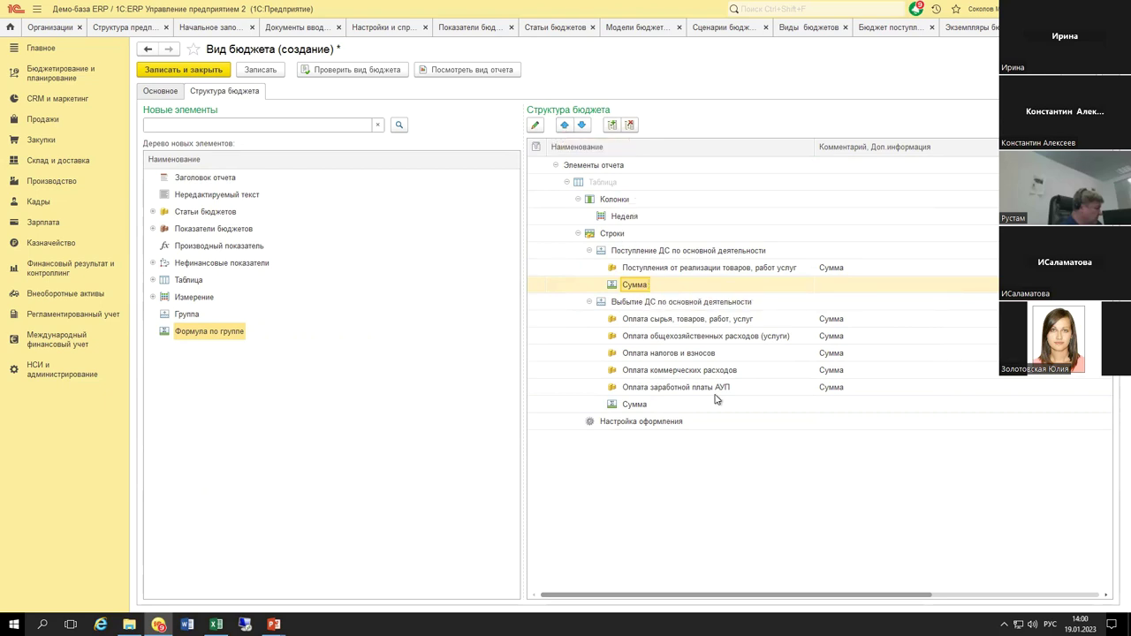
Step: Save the budget type and open its report, choosing the scenario _Месячный план БДДС
{"action": "left_click", "coordinate": [262, 70]}
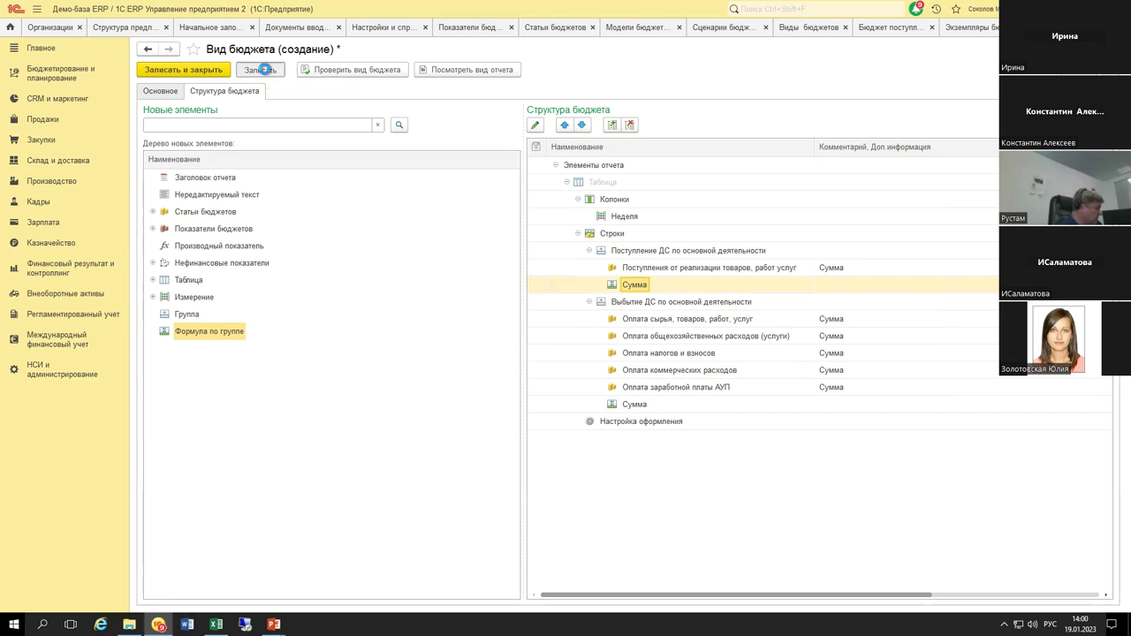
{"action": "left_click", "coordinate": [474, 71]}
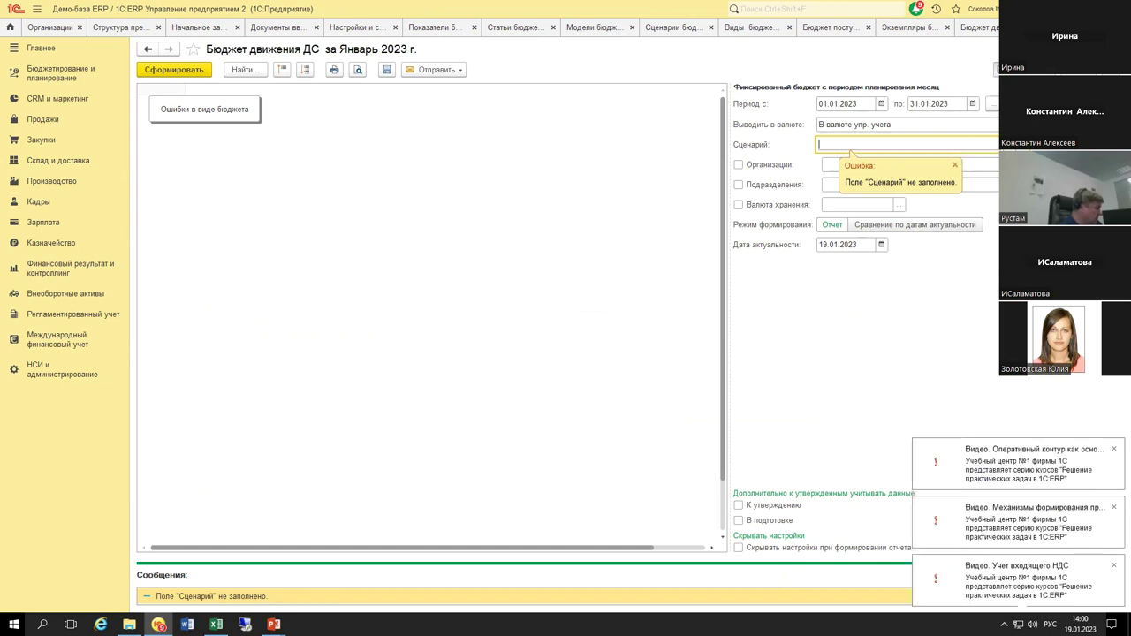
{"action": "left_click", "coordinate": [854, 124]}
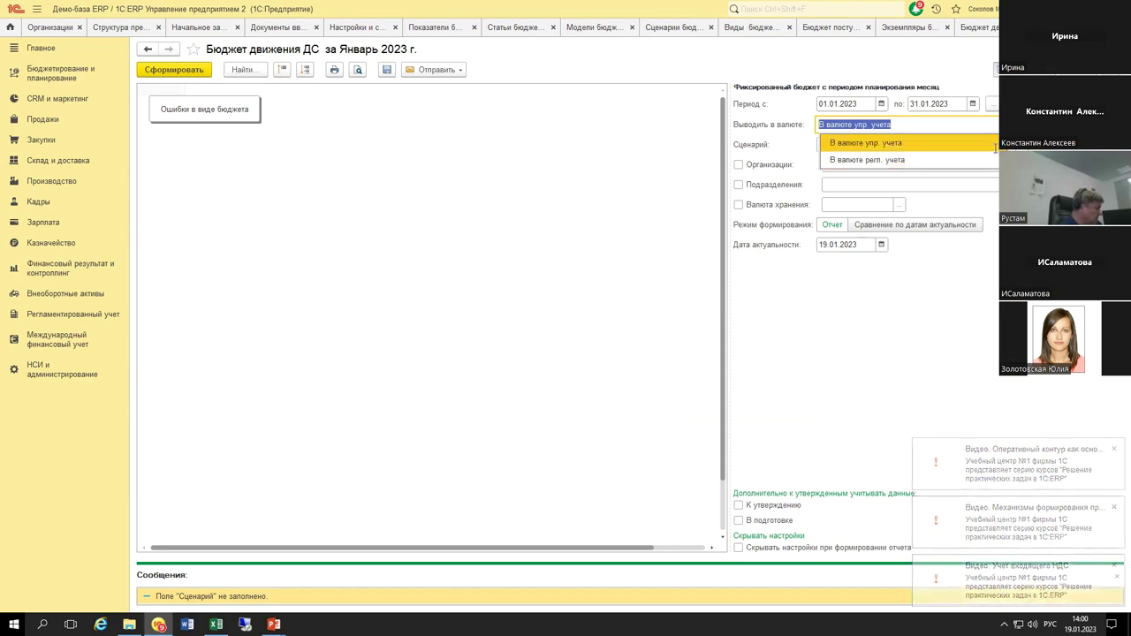
{"action": "key", "text": "Return"}
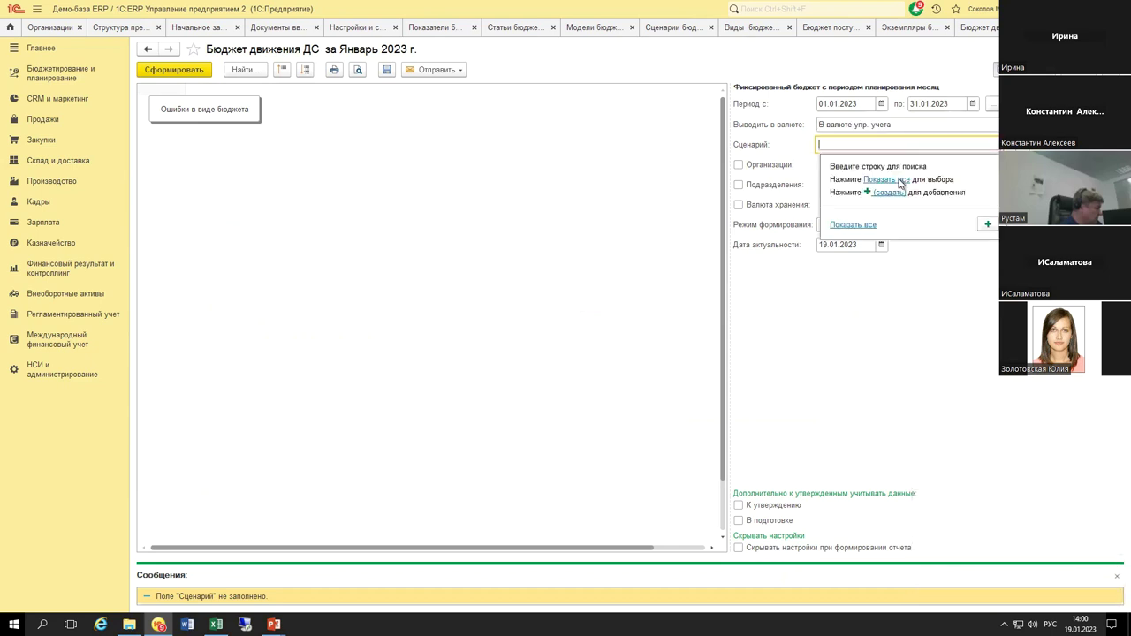
{"action": "key", "text": "F4"}
{"action": "double_click", "coordinate": [442, 256]}
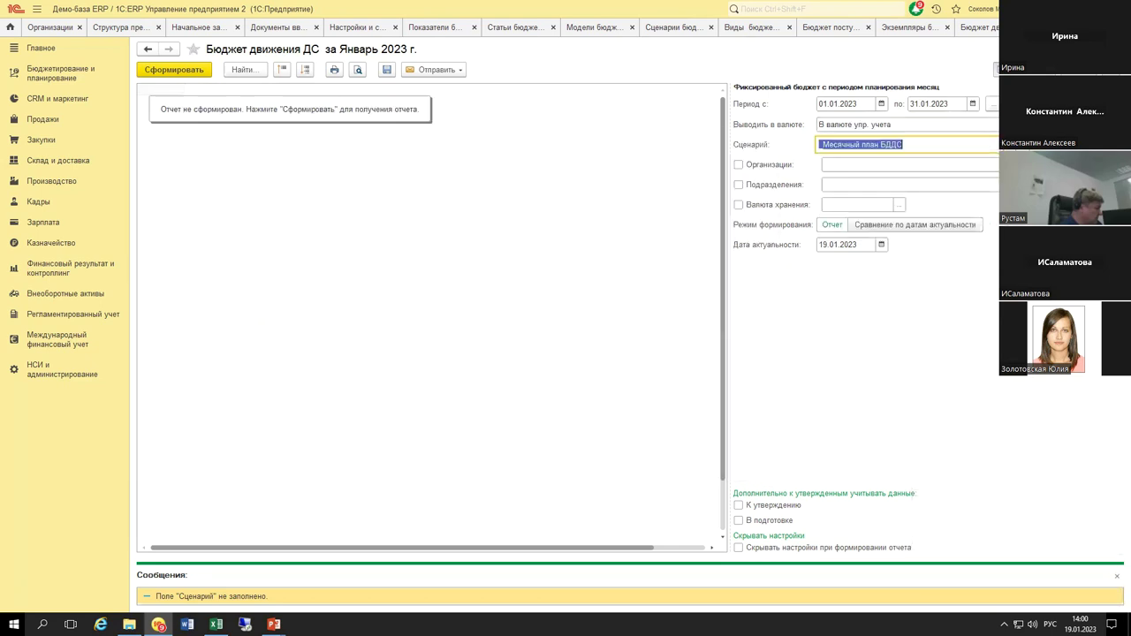
Step: Set the report's output currency to "В валюте сценария"
{"action": "left_click", "coordinate": [854, 124]}
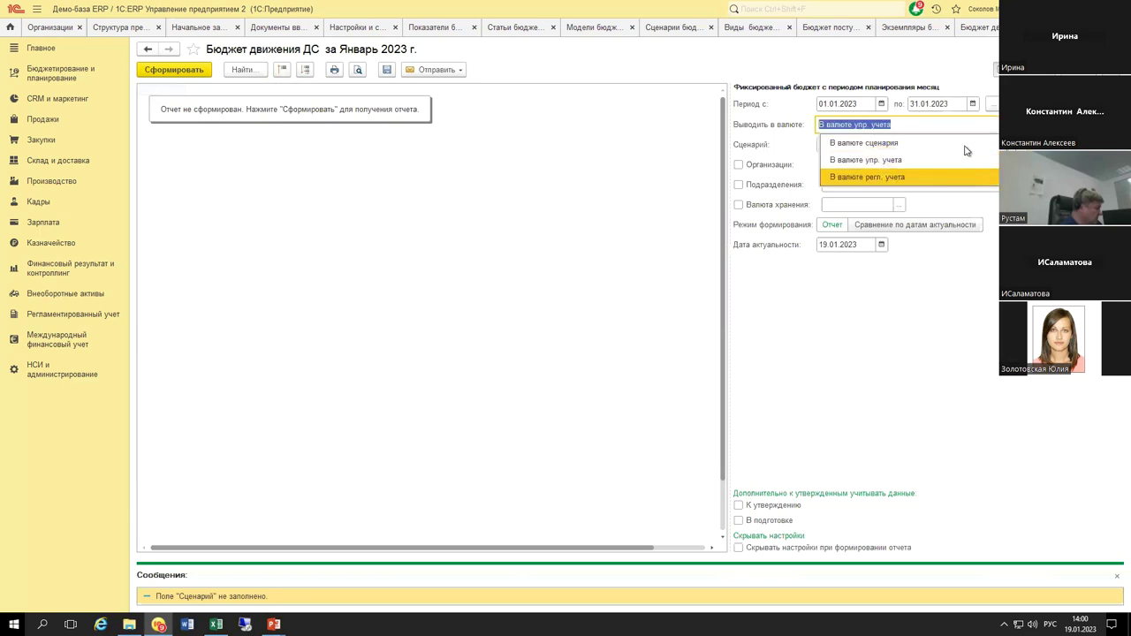
{"action": "key", "text": "Escape"}
{"action": "key", "text": "F4"}
{"action": "left_click", "coordinate": [937, 141]}
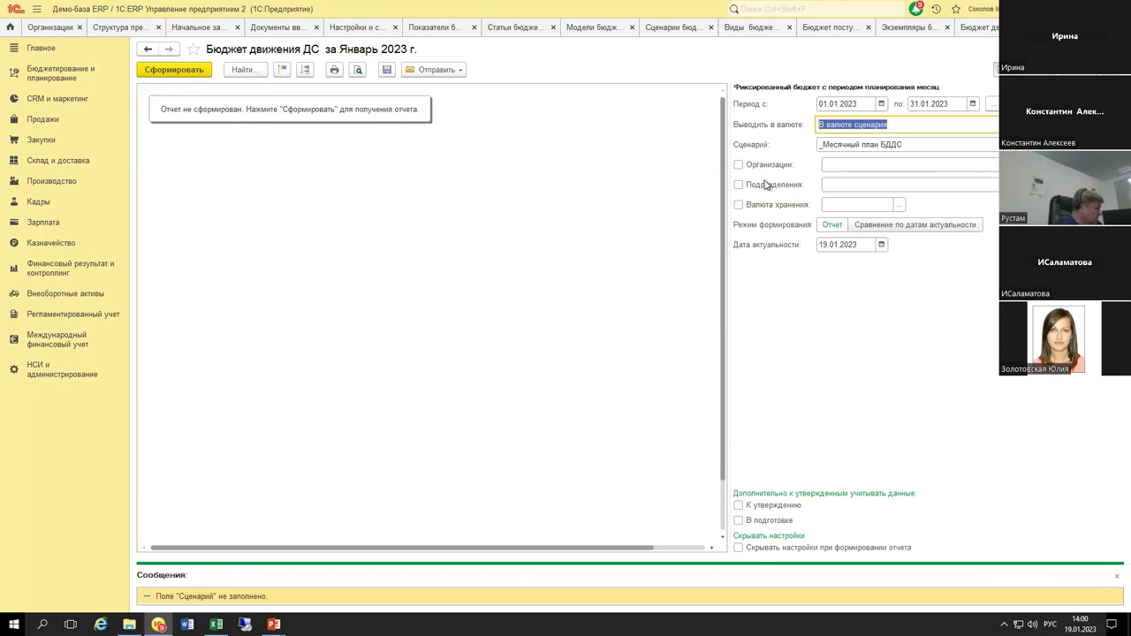
Step: Set the report period to February 2023 and generate the report
{"action": "left_click", "coordinate": [992, 105]}
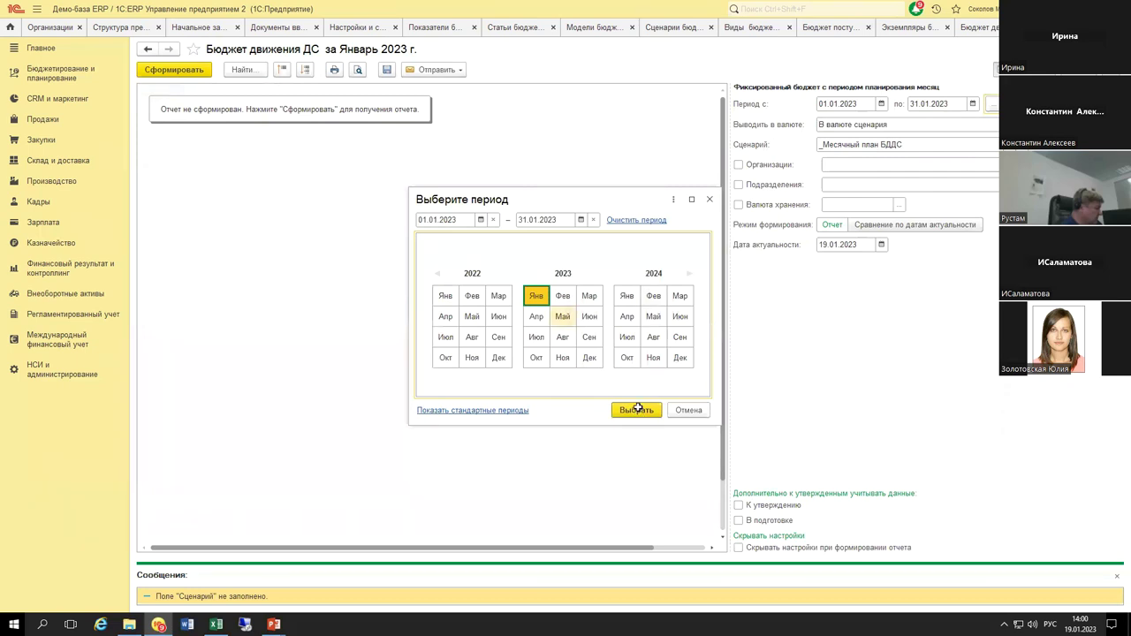
{"action": "double_click", "coordinate": [562, 296]}
{"action": "left_click", "coordinate": [181, 71]}
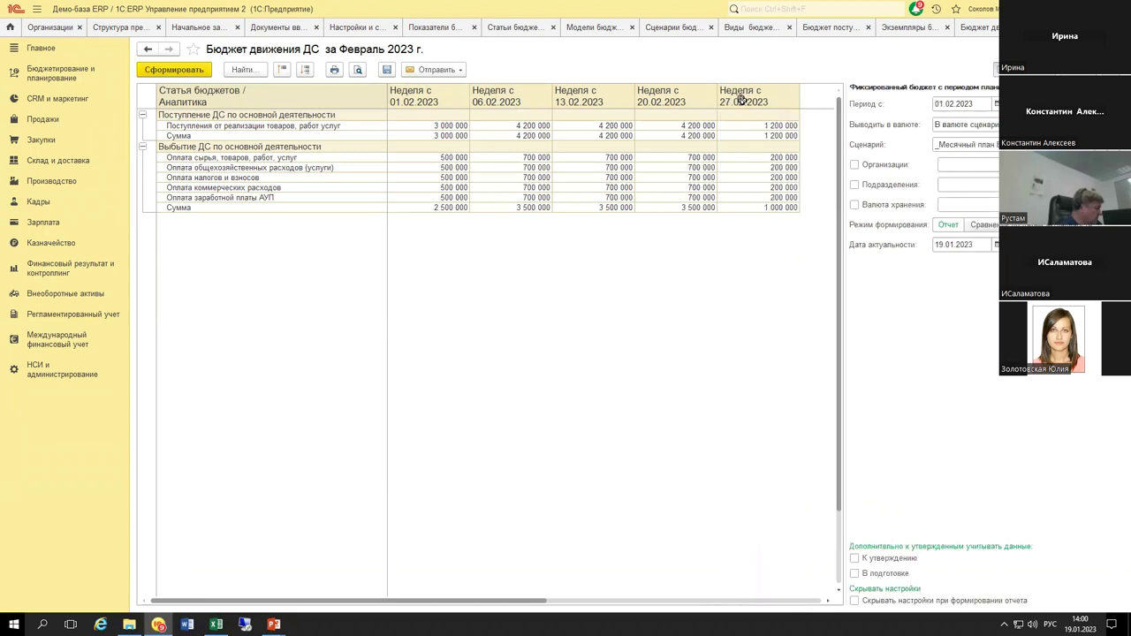
Step: Examine the report's weekly column headings and the Сумма row under the Выбытие ДС group
{"action": "left_click", "coordinate": [741, 100]}
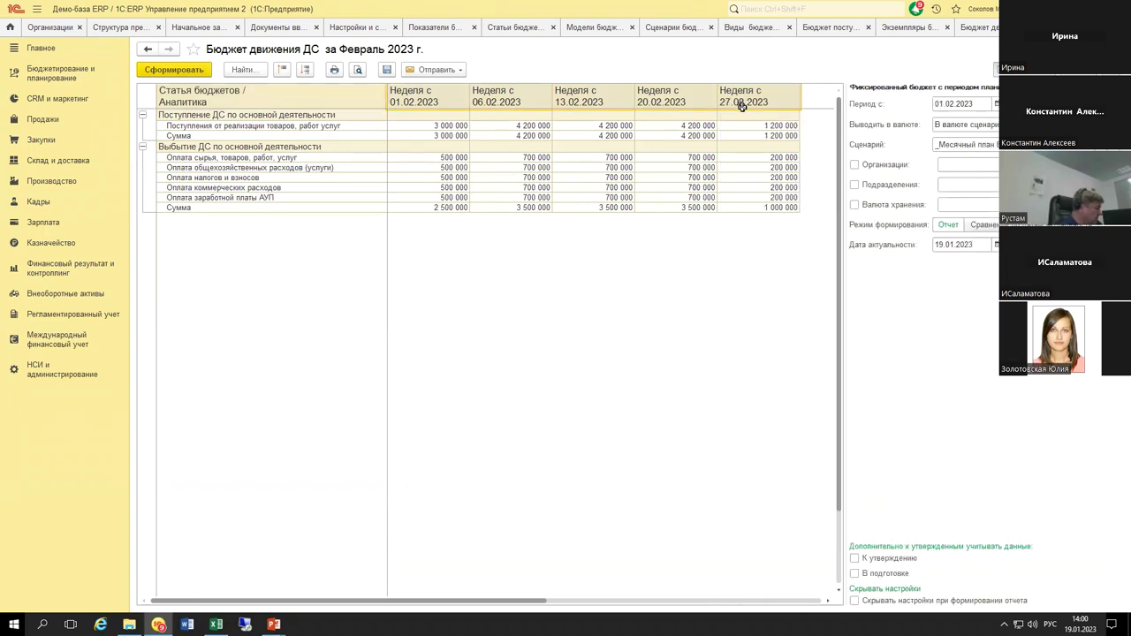
{"action": "left_click", "coordinate": [732, 206]}
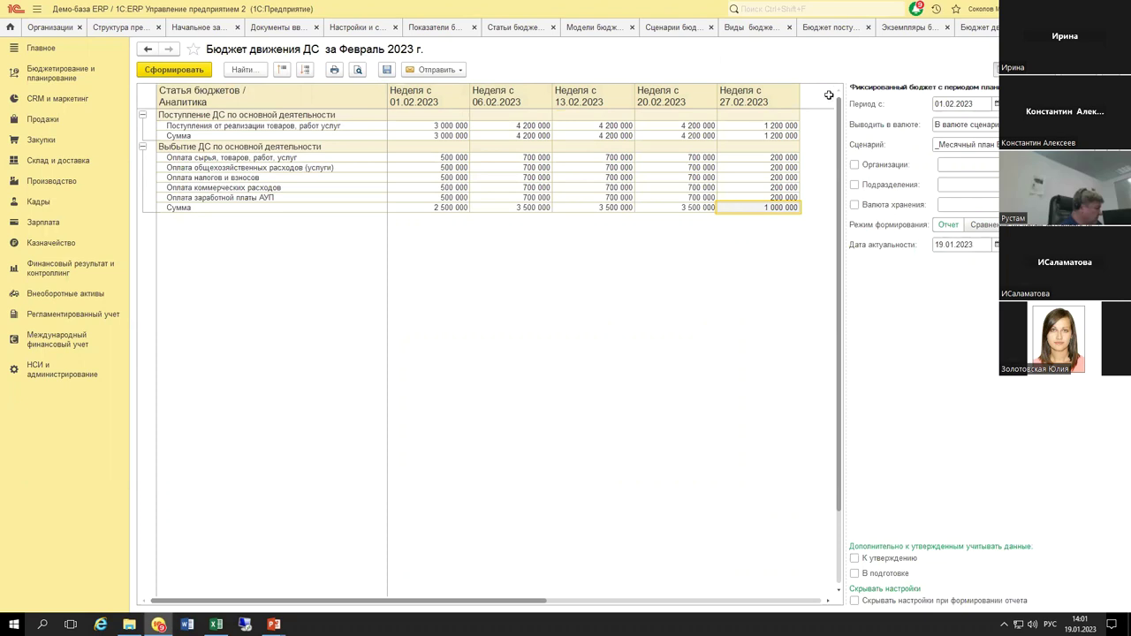
{"action": "left_click", "coordinate": [425, 209]}
{"action": "left_click_drag", "start_coordinate": [425, 208], "coordinate": [782, 208]}
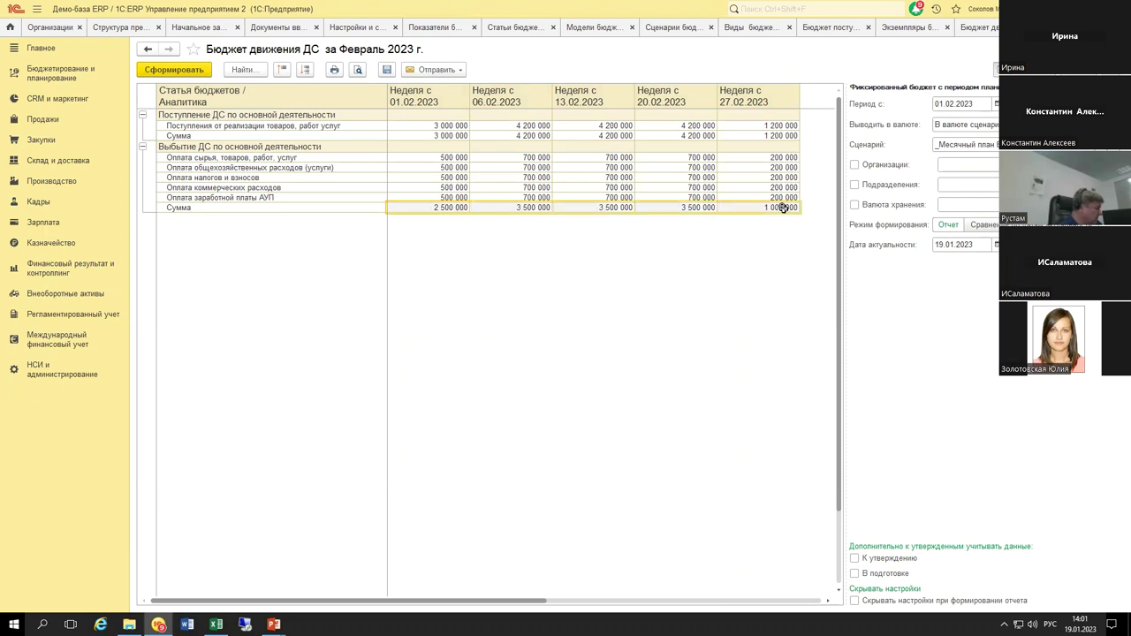
{"action": "left_click", "coordinate": [432, 144]}
Step: In the budget structure, move the Сумма formula to the first position within both the Поступление ДС and Выбытие ДС groups
{"action": "left_click", "coordinate": [979, 31]}
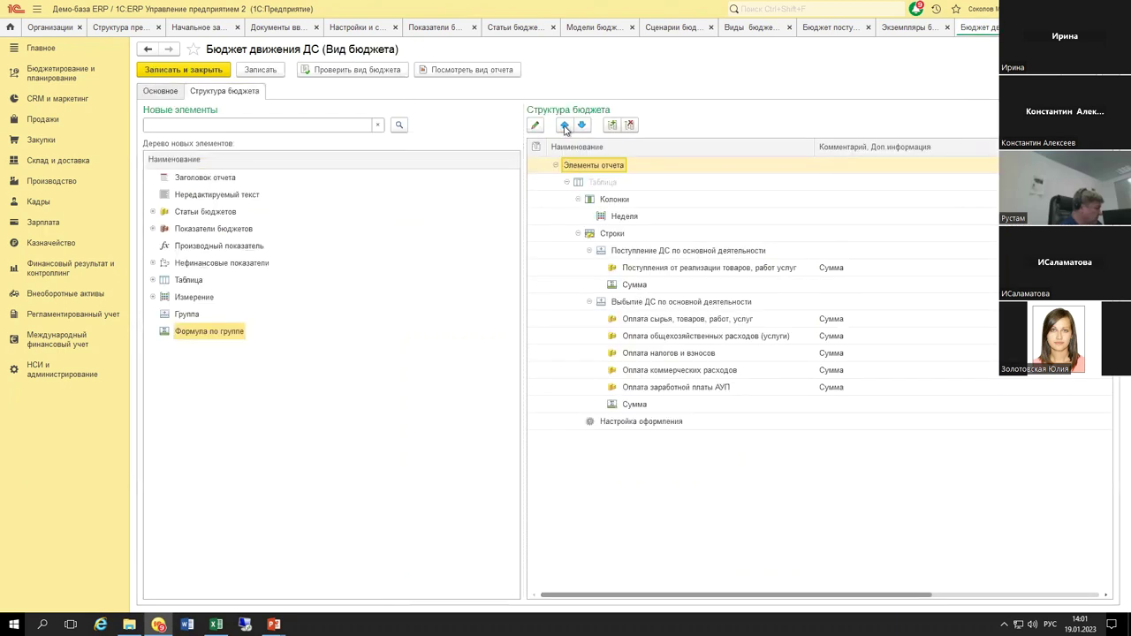
{"action": "left_click", "coordinate": [635, 285]}
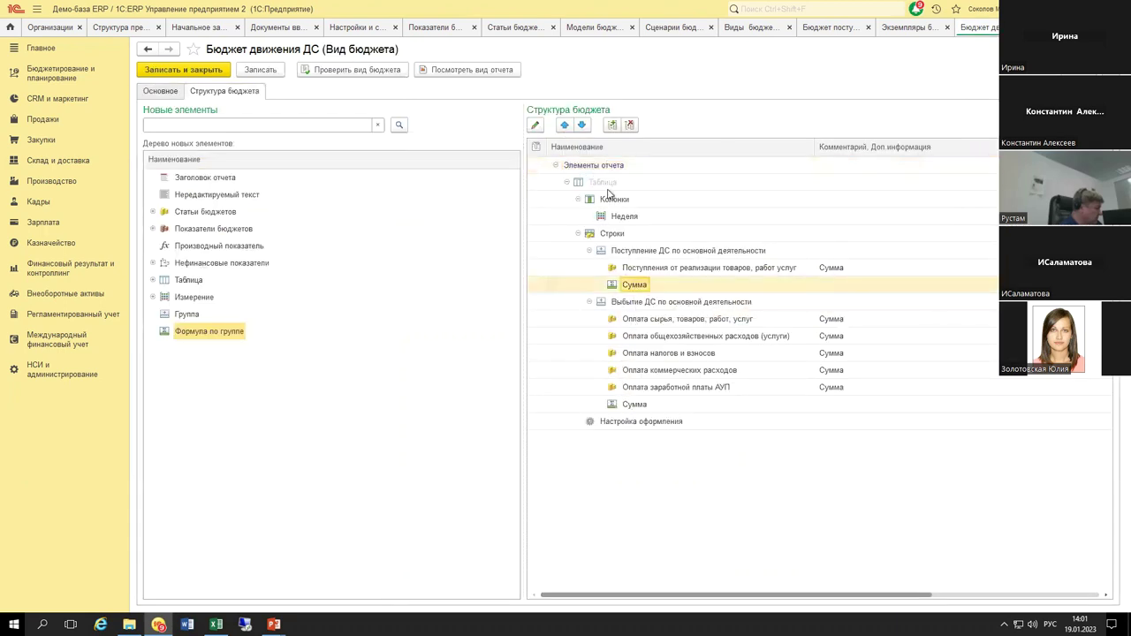
{"action": "left_click", "coordinate": [565, 126]}
{"action": "left_click", "coordinate": [634, 404]}
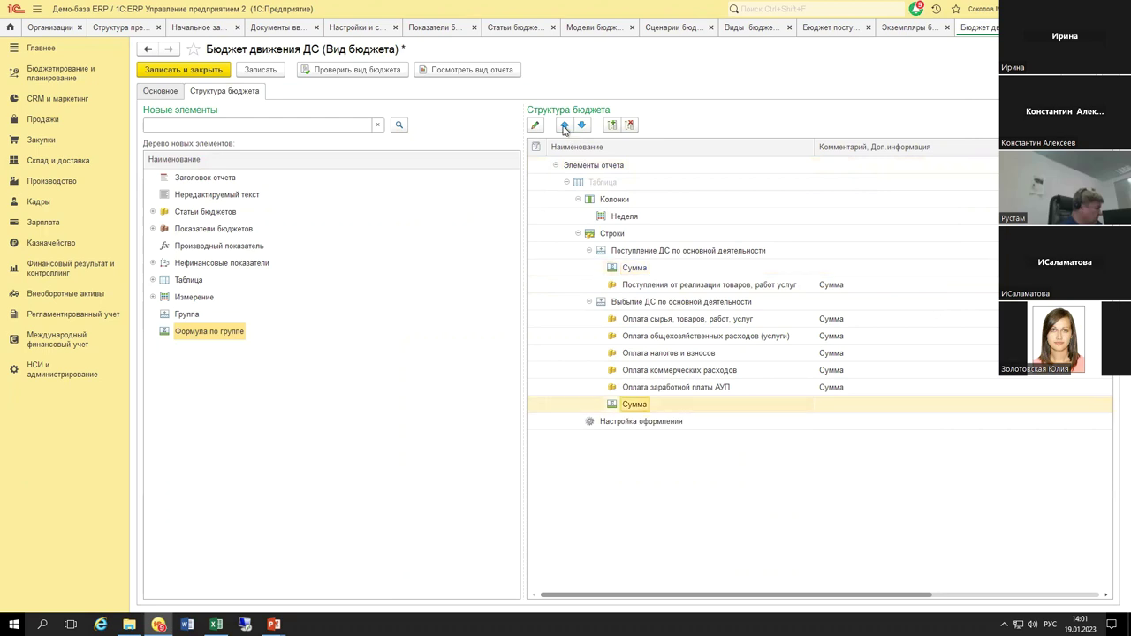
{"action": "left_click", "coordinate": [565, 125]}
{"action": "left_click", "coordinate": [564, 126]}
{"action": "left_click", "coordinate": [564, 126]}
{"action": "left_click", "coordinate": [565, 125]}
{"action": "left_click", "coordinate": [565, 125]}
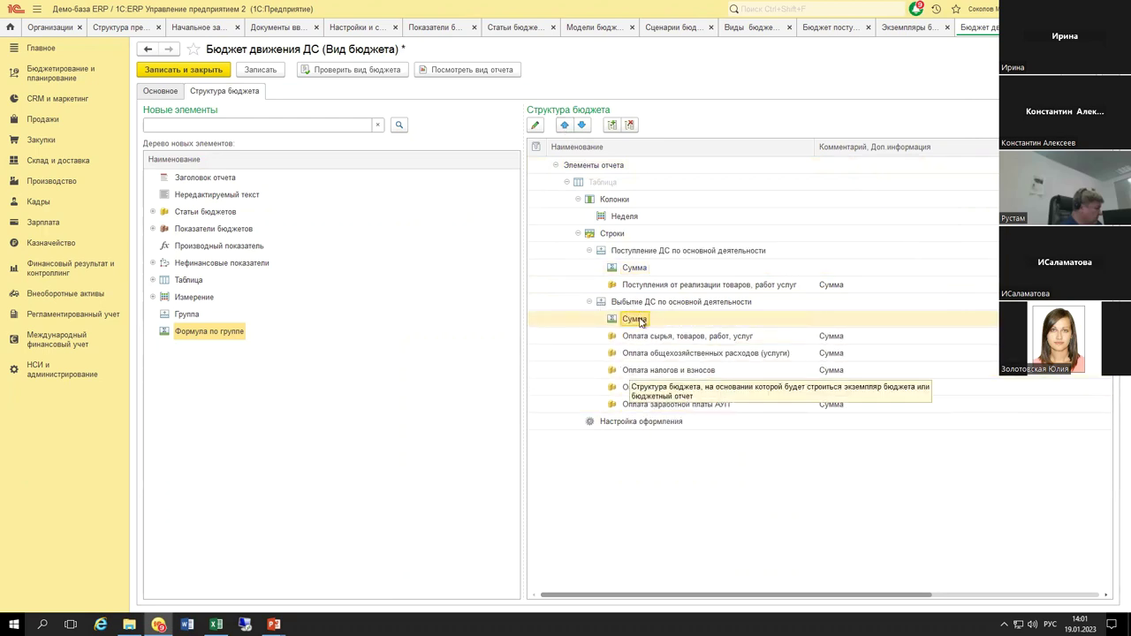
Step: Save the budget type and regenerate the February report to check the weekly totals in both group heading rows
{"action": "left_click", "coordinate": [257, 70]}
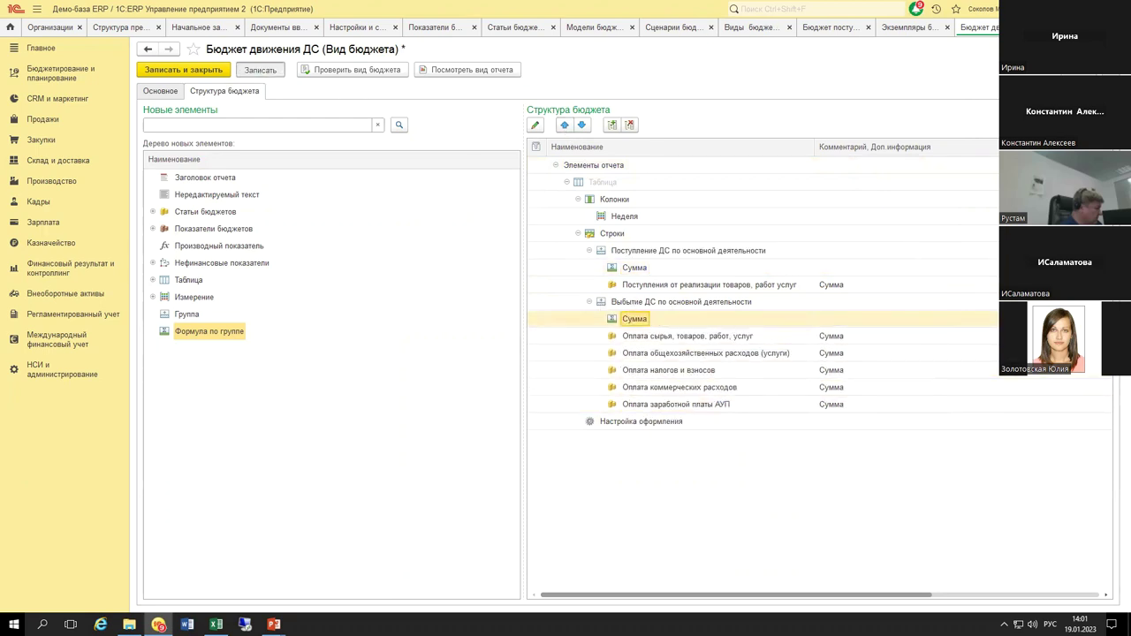
{"action": "left_click", "coordinate": [205, 71]}
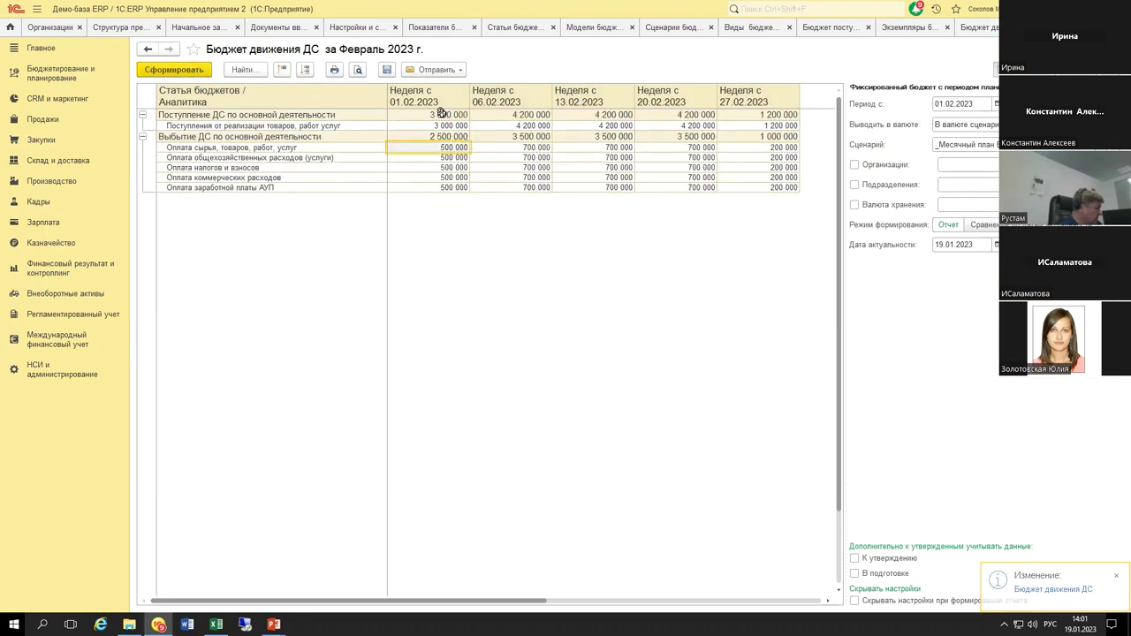
{"action": "left_click_drag", "start_coordinate": [441, 115], "coordinate": [767, 113]}
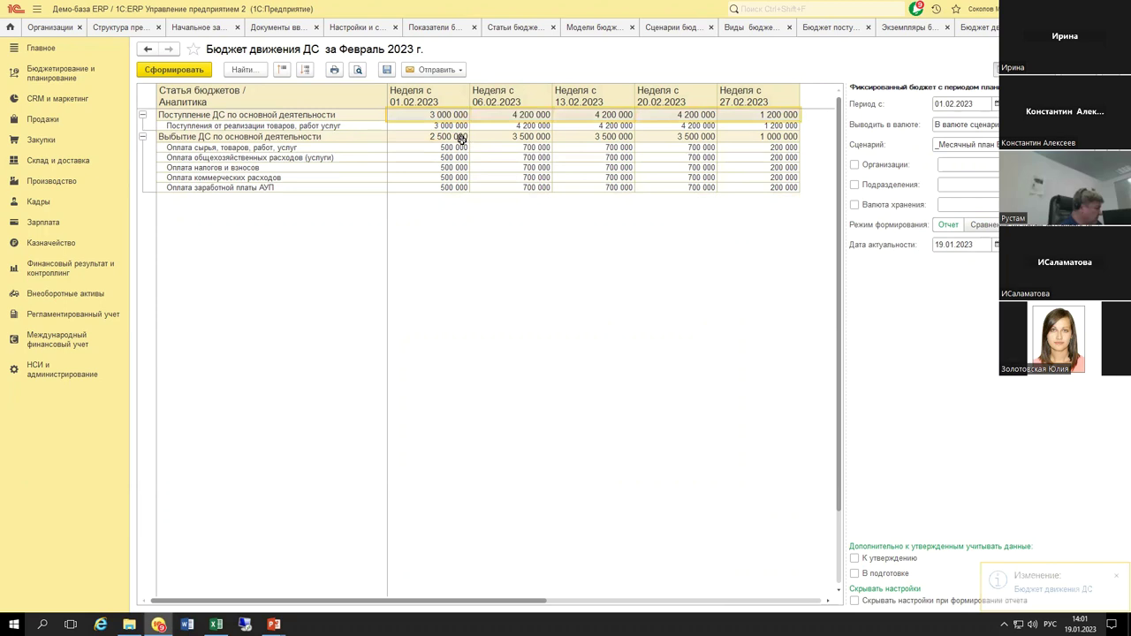
{"action": "left_click_drag", "start_coordinate": [458, 137], "coordinate": [765, 135]}
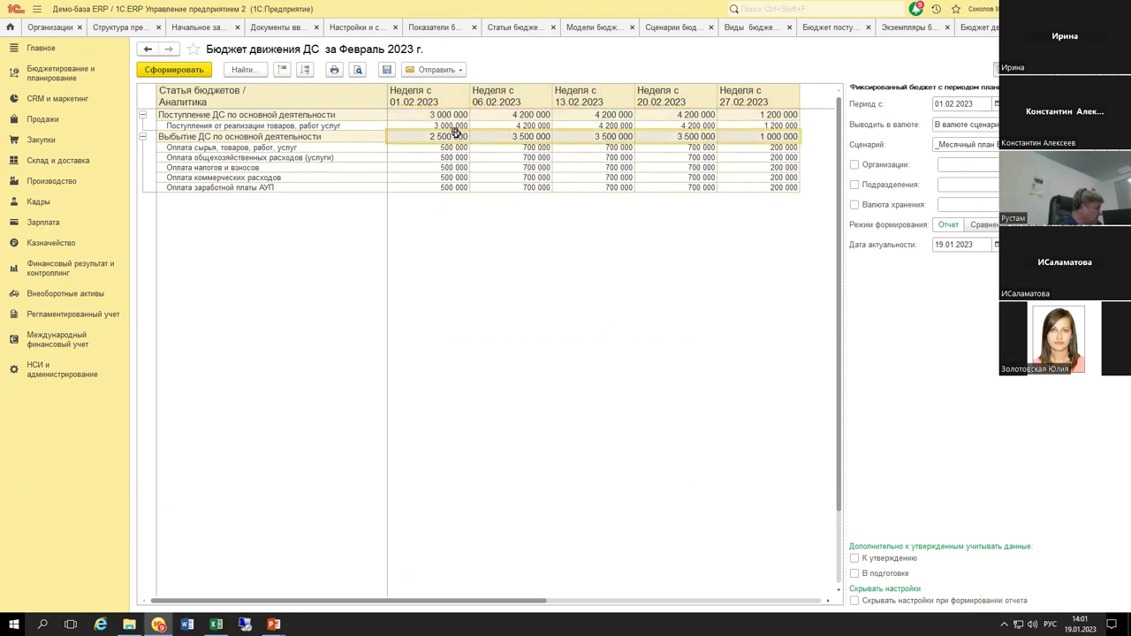
{"action": "left_click_drag", "start_coordinate": [453, 137], "coordinate": [772, 136]}
Step: Check how the weeks of February 2023 fall using the system calendar
{"action": "left_click", "coordinate": [1079, 623]}
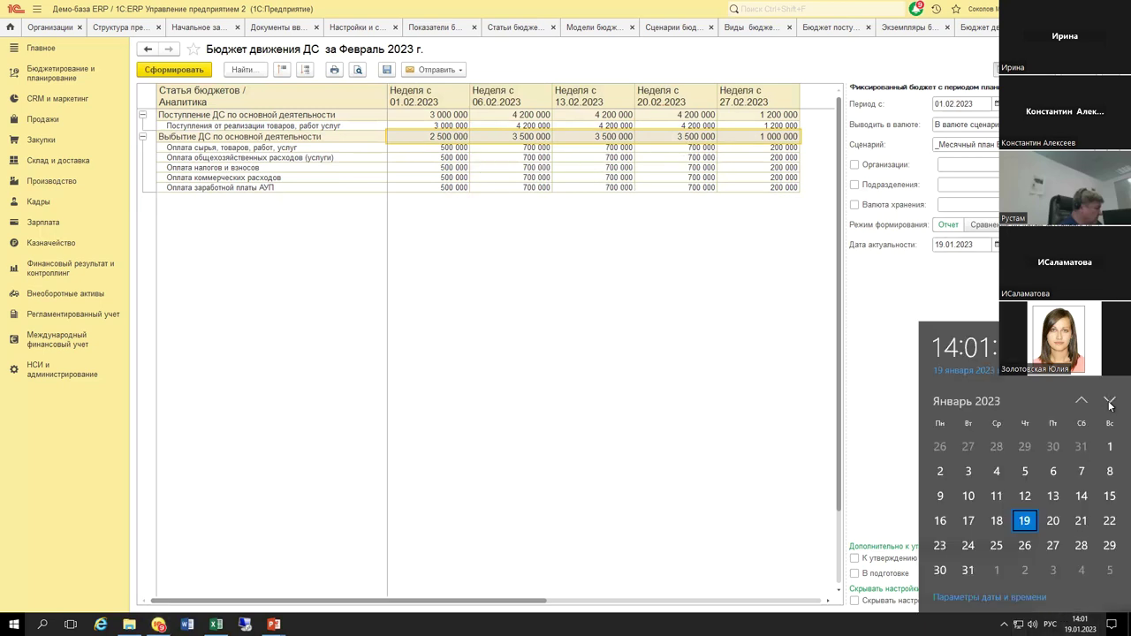
{"action": "left_click", "coordinate": [1109, 402]}
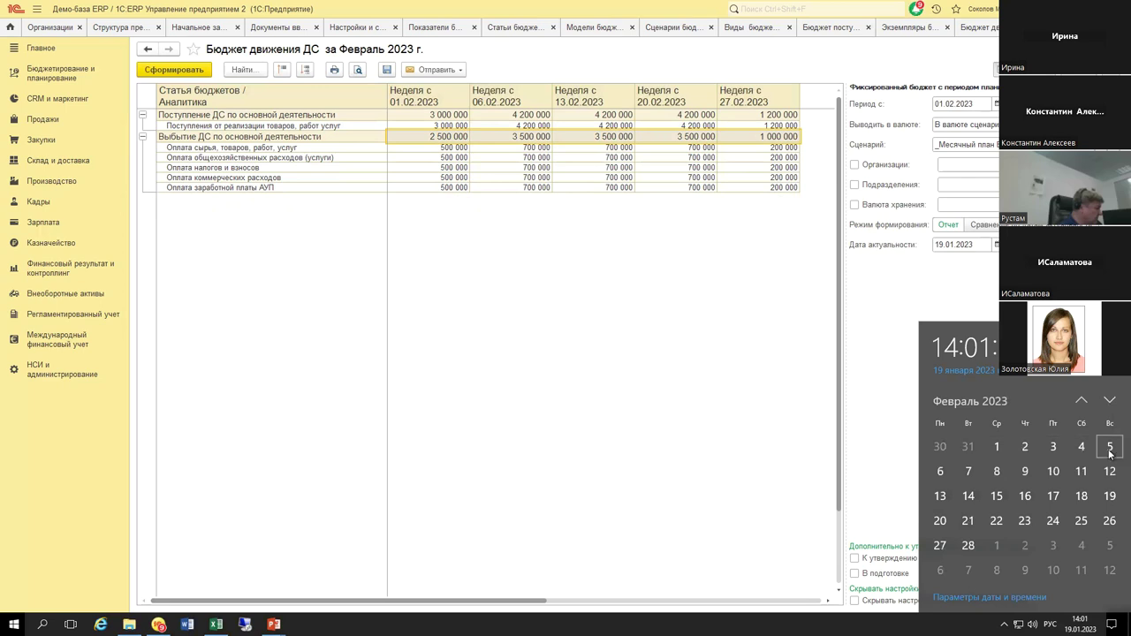
{"action": "left_click", "coordinate": [587, 265]}
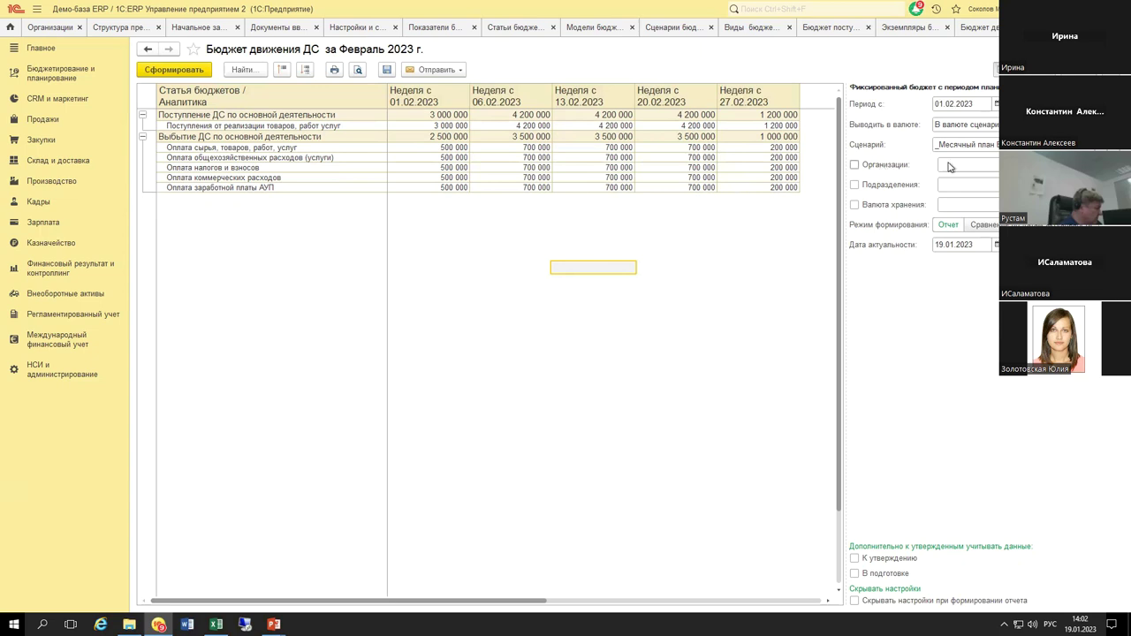
Step: Return to the budget type's structure and collapse the Поступление ДС and Выбытие ДС row groups
{"action": "left_click", "coordinate": [981, 32]}
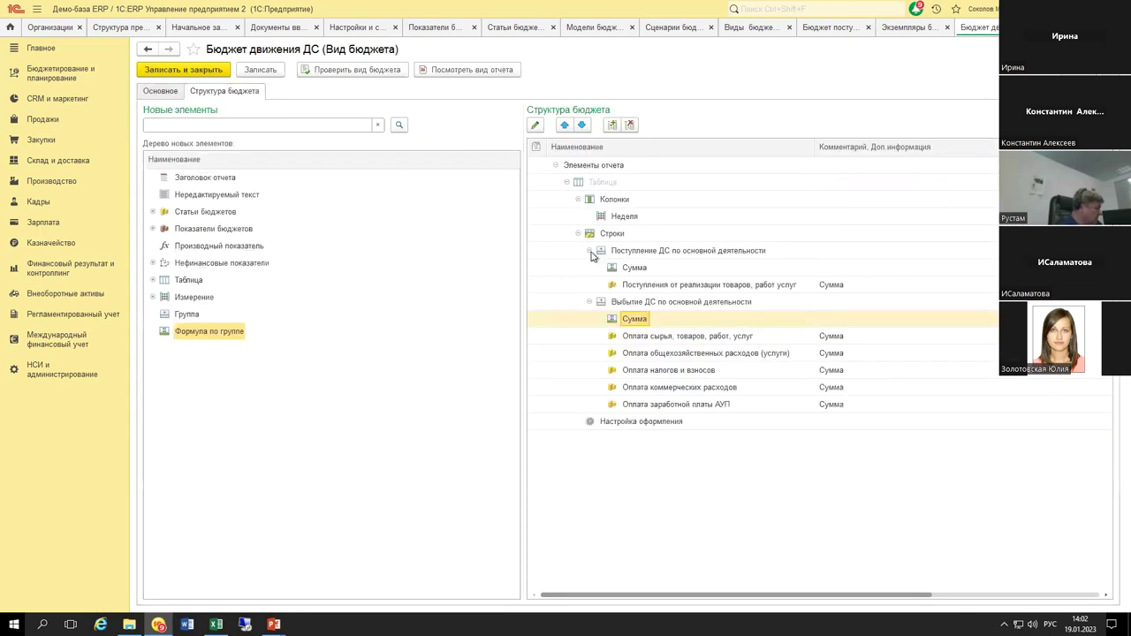
{"action": "left_click", "coordinate": [589, 251]}
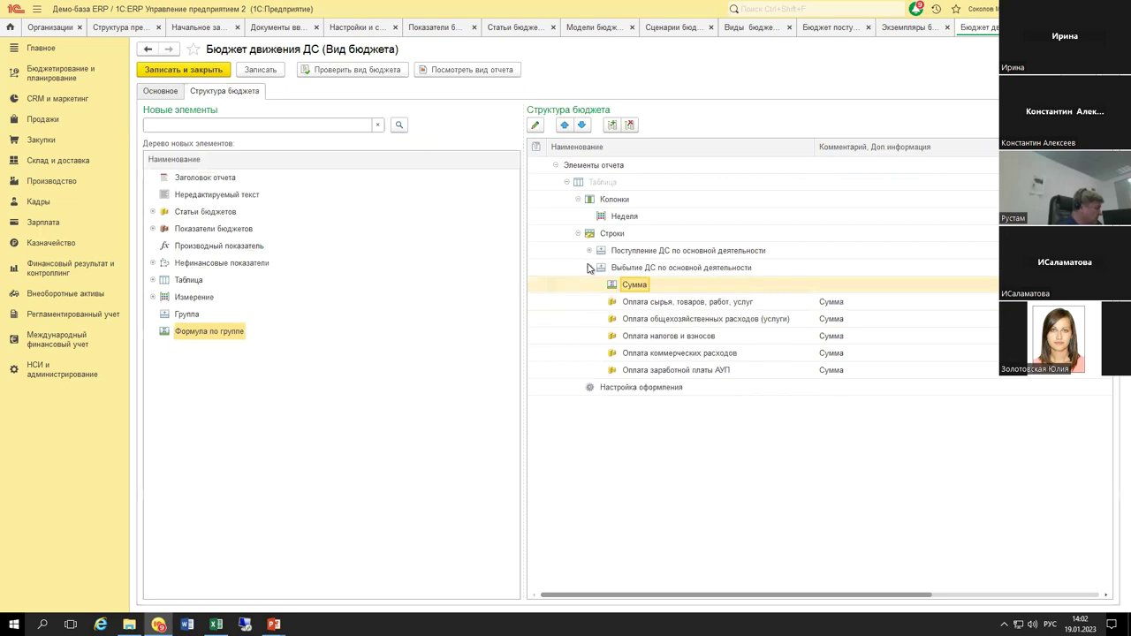
{"action": "left_click", "coordinate": [589, 268]}
Step: Expand the Измерение elements and examine the available Организация and Подразделение dimensions
{"action": "left_click", "coordinate": [152, 299]}
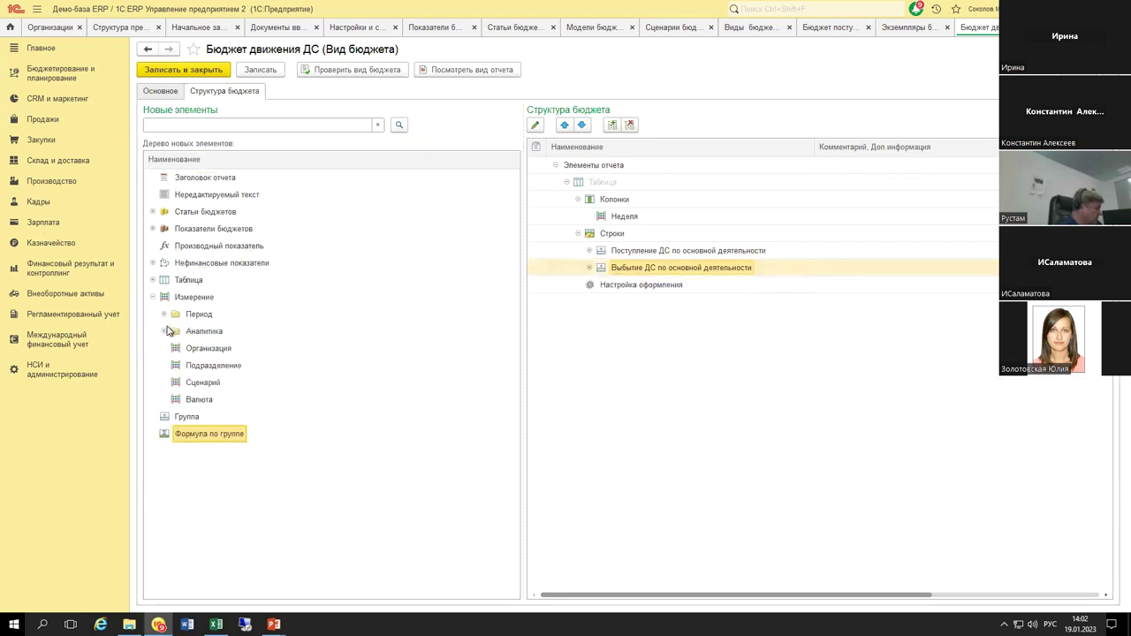
{"action": "left_click", "coordinate": [185, 300]}
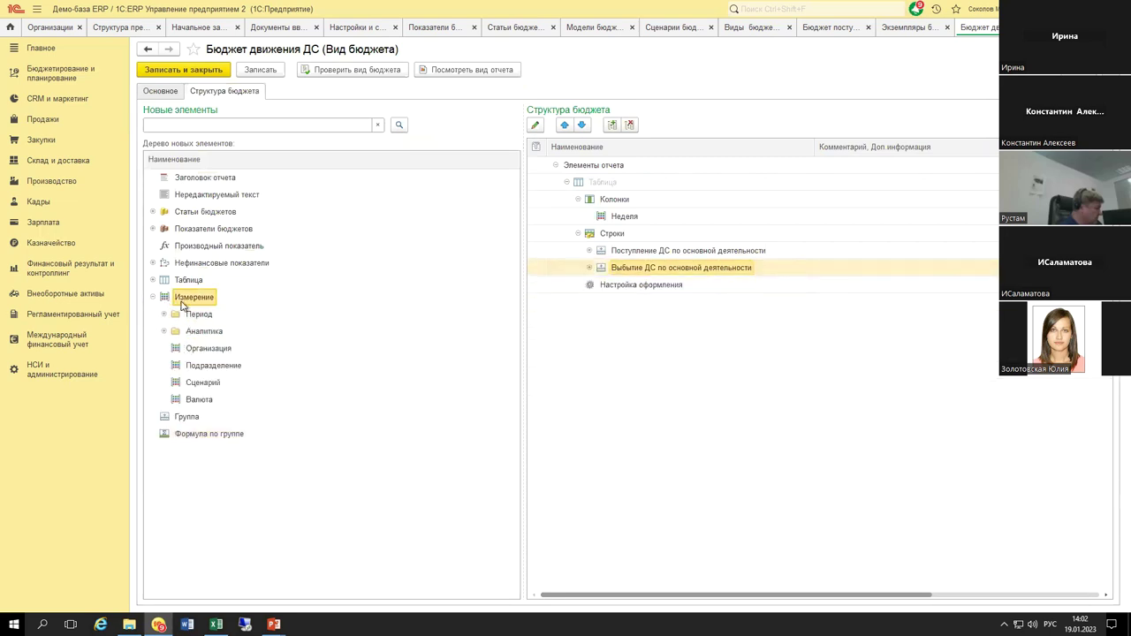
{"action": "left_click", "coordinate": [203, 349]}
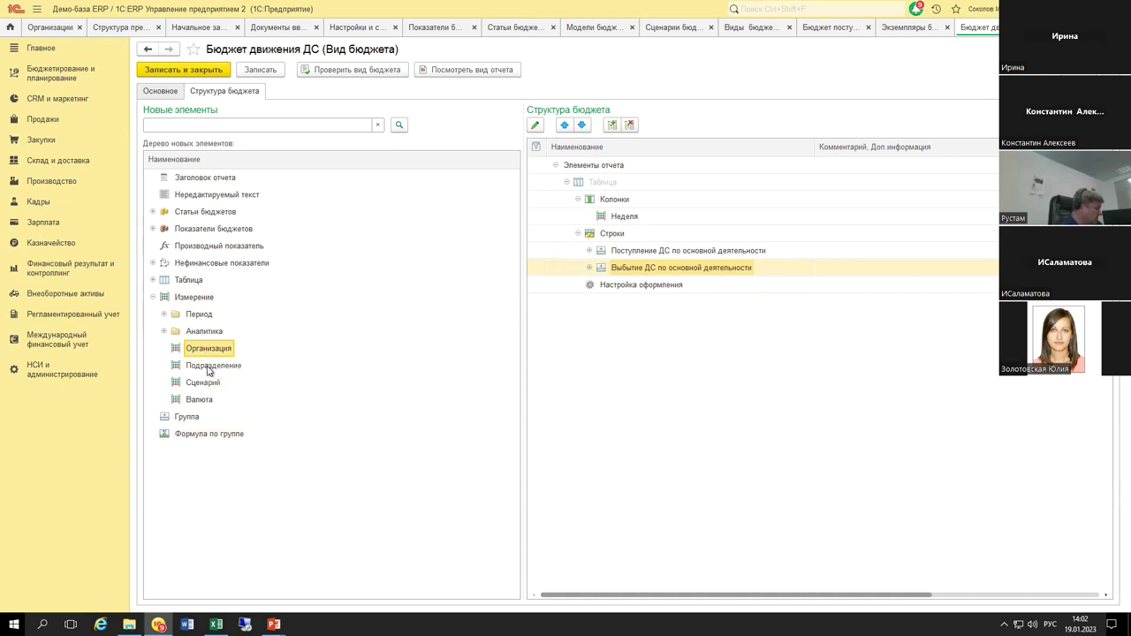
{"action": "left_click", "coordinate": [207, 365]}
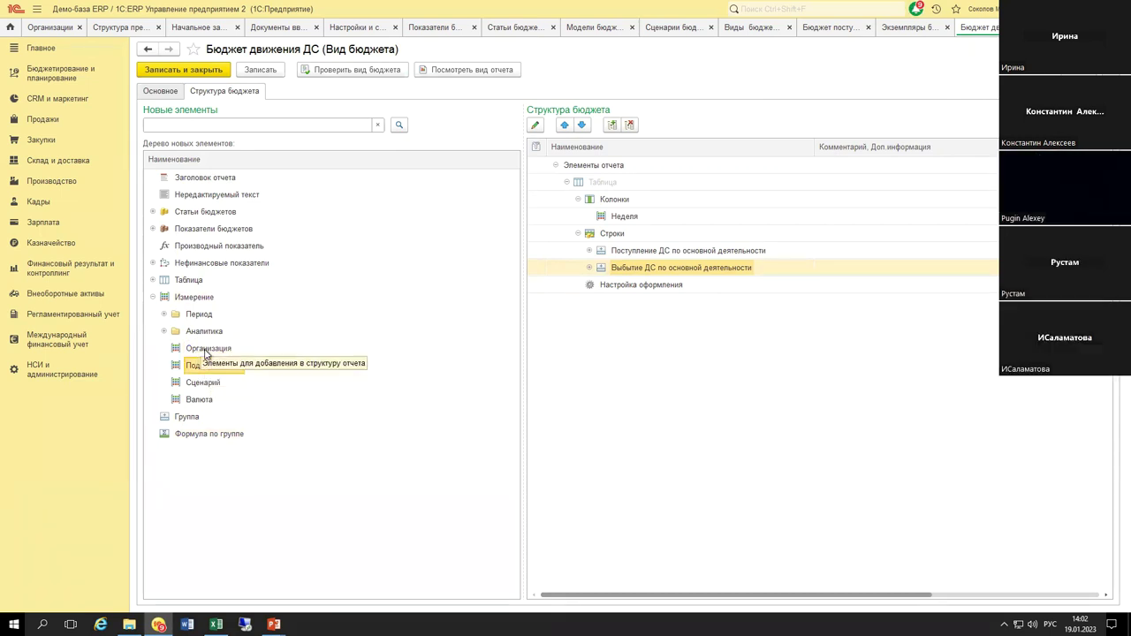
Step: Nest the receipt and payment groups under a new Организация row dimension with all values, and check the February report
{"action": "left_click", "coordinate": [205, 349]}
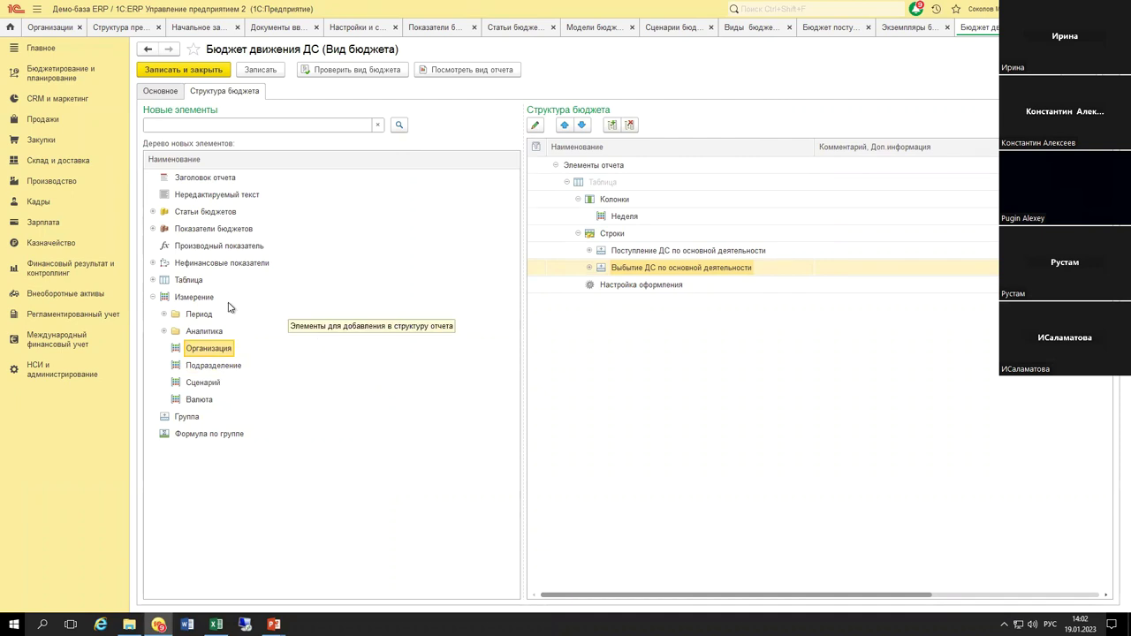
{"action": "left_click_drag", "start_coordinate": [201, 352], "coordinate": [616, 236]}
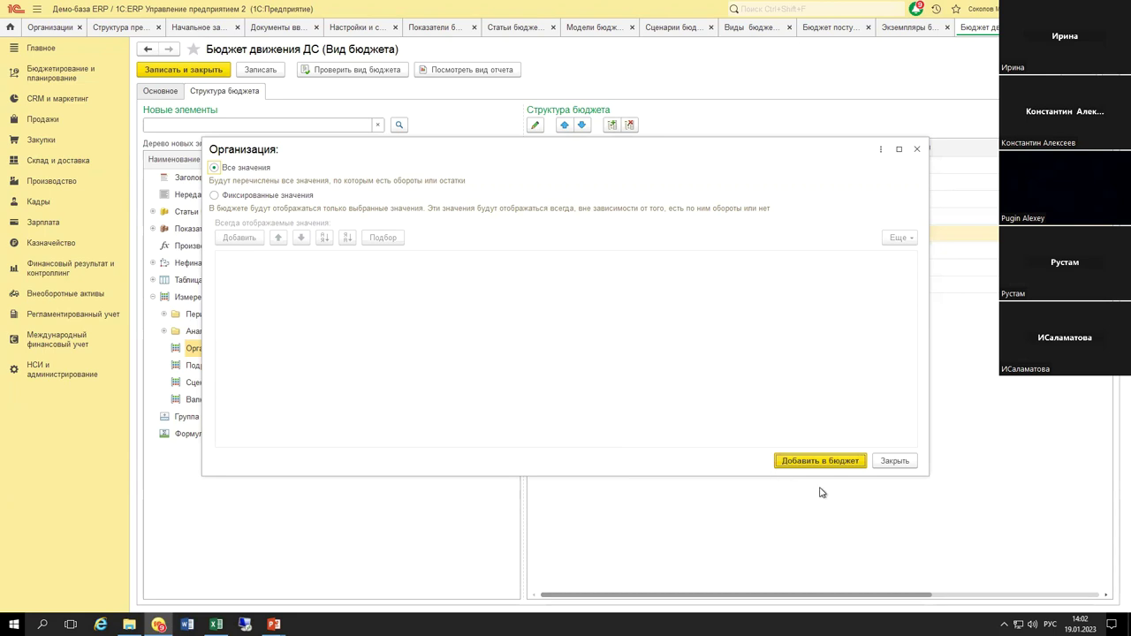
{"action": "left_click", "coordinate": [822, 461]}
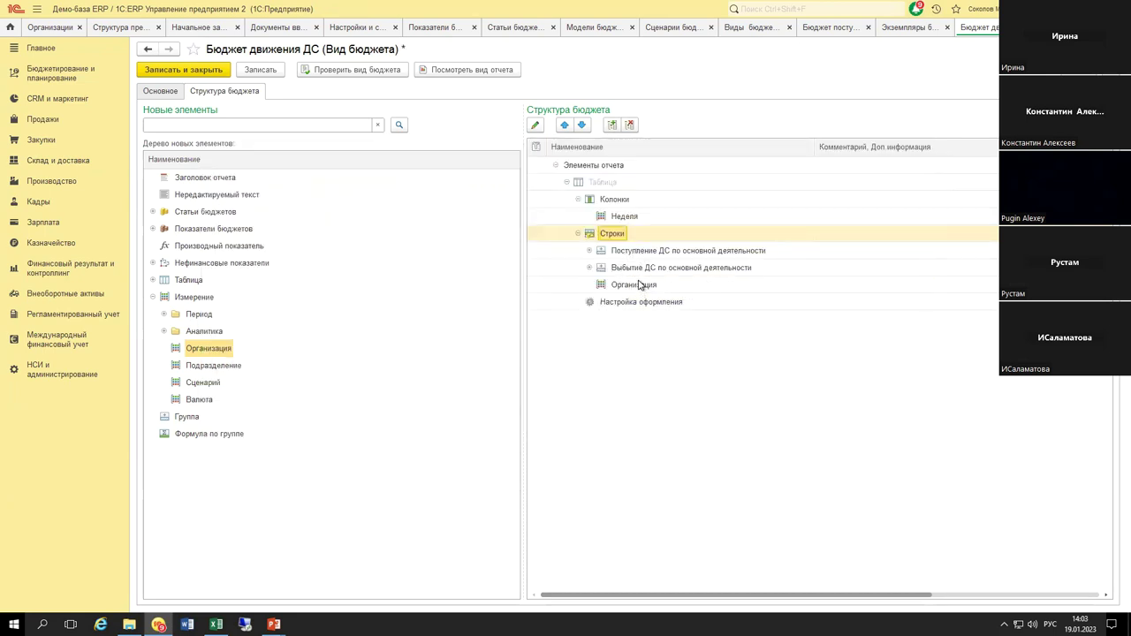
{"action": "left_click_drag", "start_coordinate": [625, 252], "coordinate": [633, 279]}
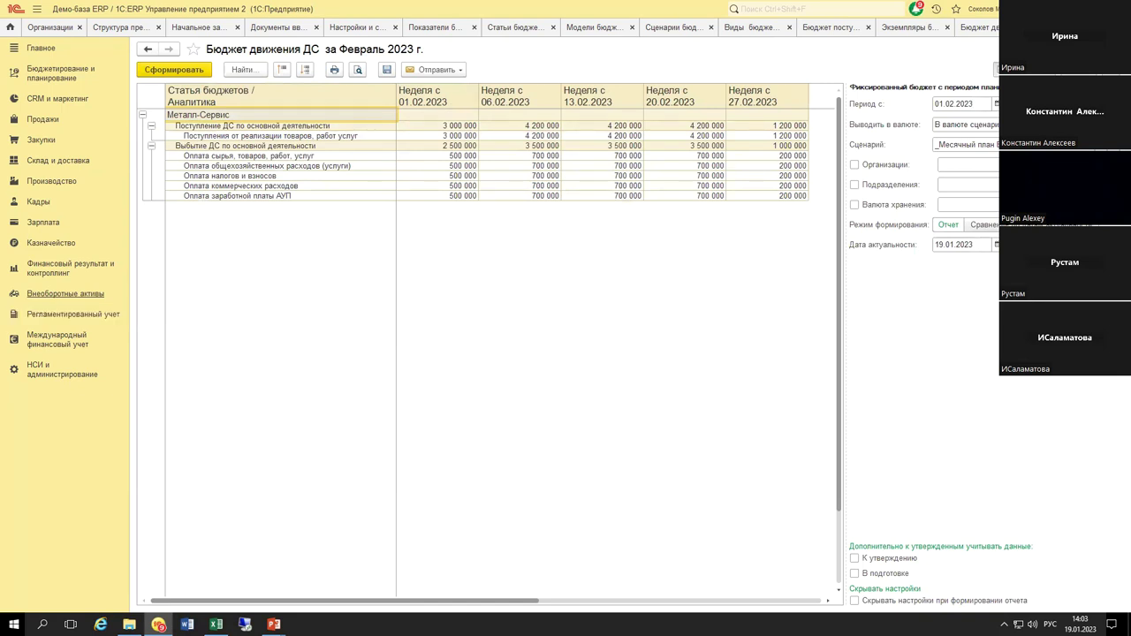
{"action": "left_click", "coordinate": [482, 305]}
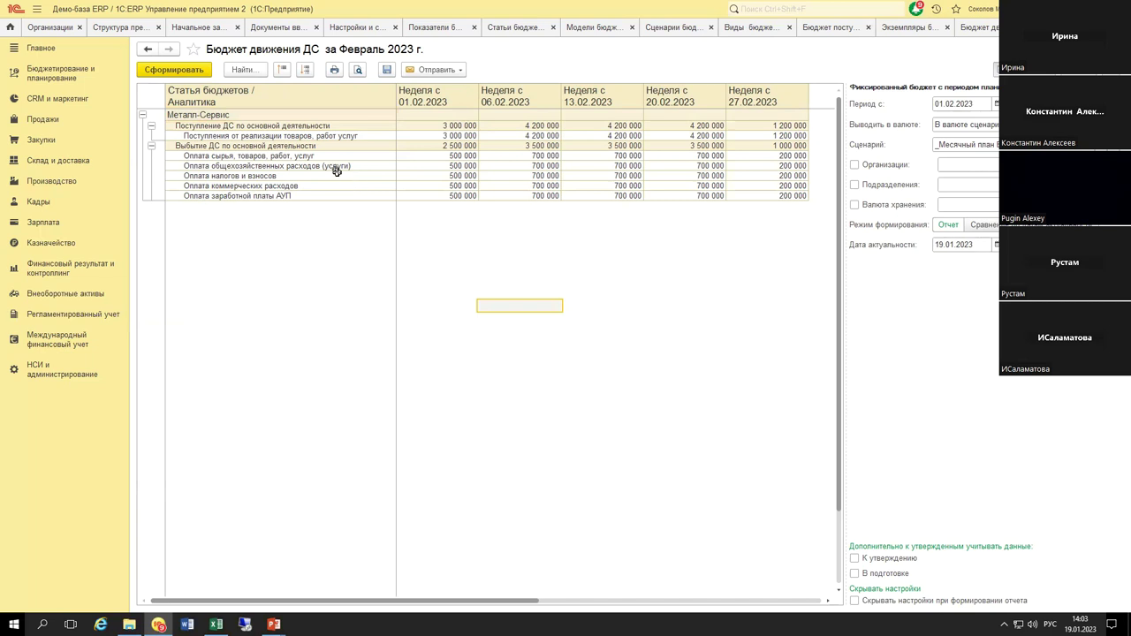
{"action": "left_click", "coordinate": [350, 164]}
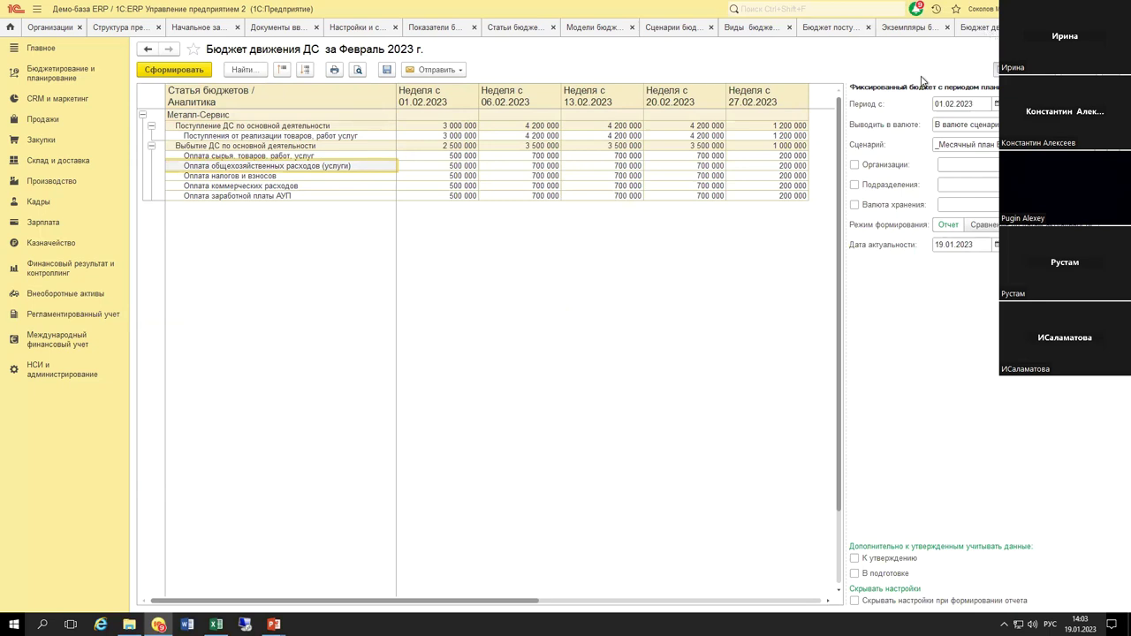
Step: Move both groups back directly under Строки, remove the Организация dimension and save the budget type
{"action": "key", "text": "Escape"}
{"action": "left_click_drag", "start_coordinate": [671, 319], "coordinate": [615, 236]}
{"action": "key", "text": "Delete"}
{"action": "left_click", "coordinate": [260, 70]}
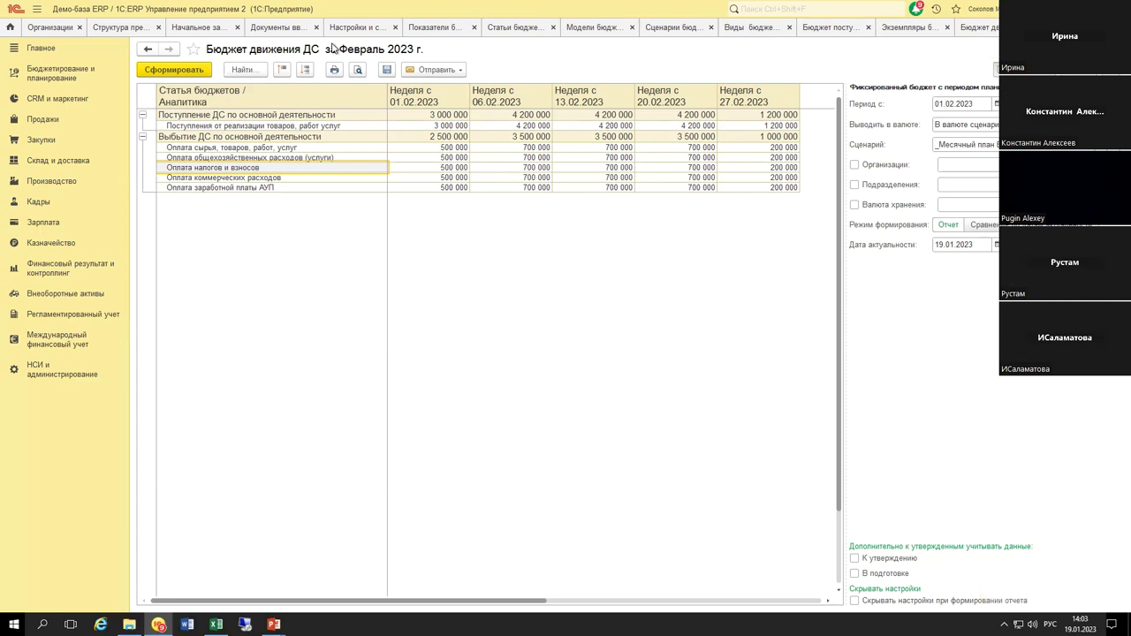
Step: Open the Показатели бюджетов list and examine the indicators in the Активы group of Основная модель
{"action": "left_click", "coordinate": [430, 28]}
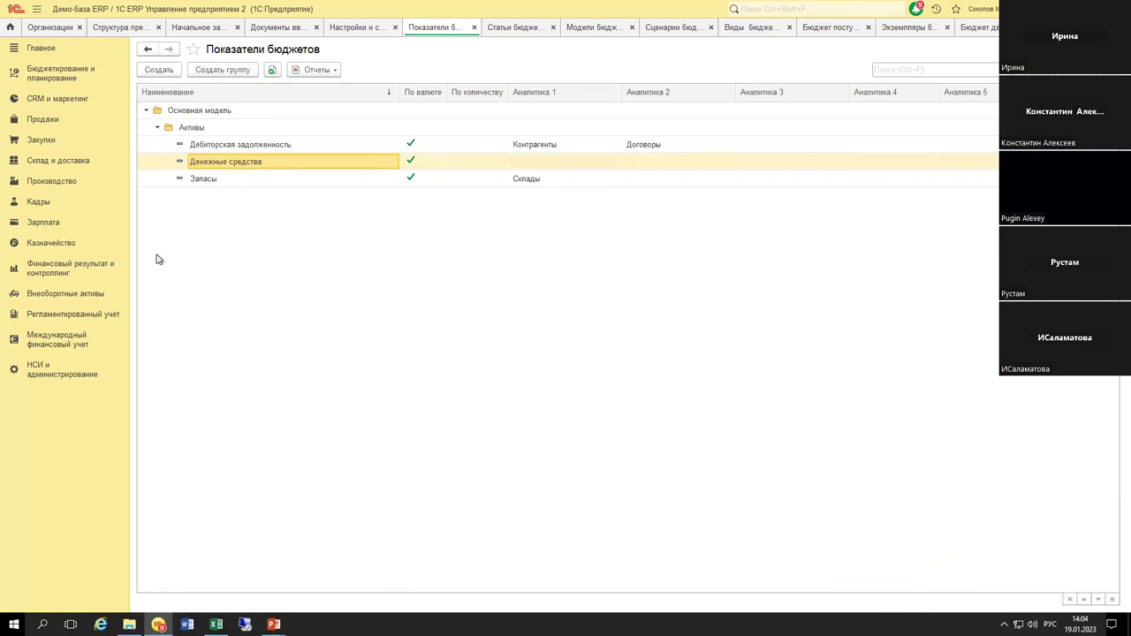
{"action": "left_click", "coordinate": [51, 78]}
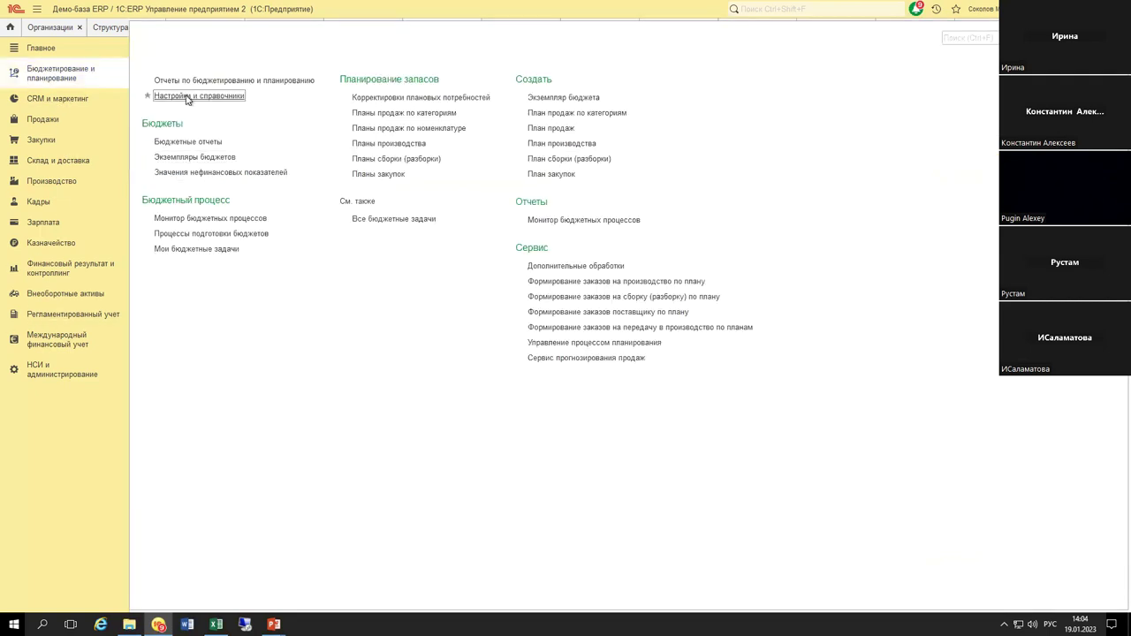
{"action": "left_click", "coordinate": [188, 97]}
{"action": "left_click", "coordinate": [193, 150]}
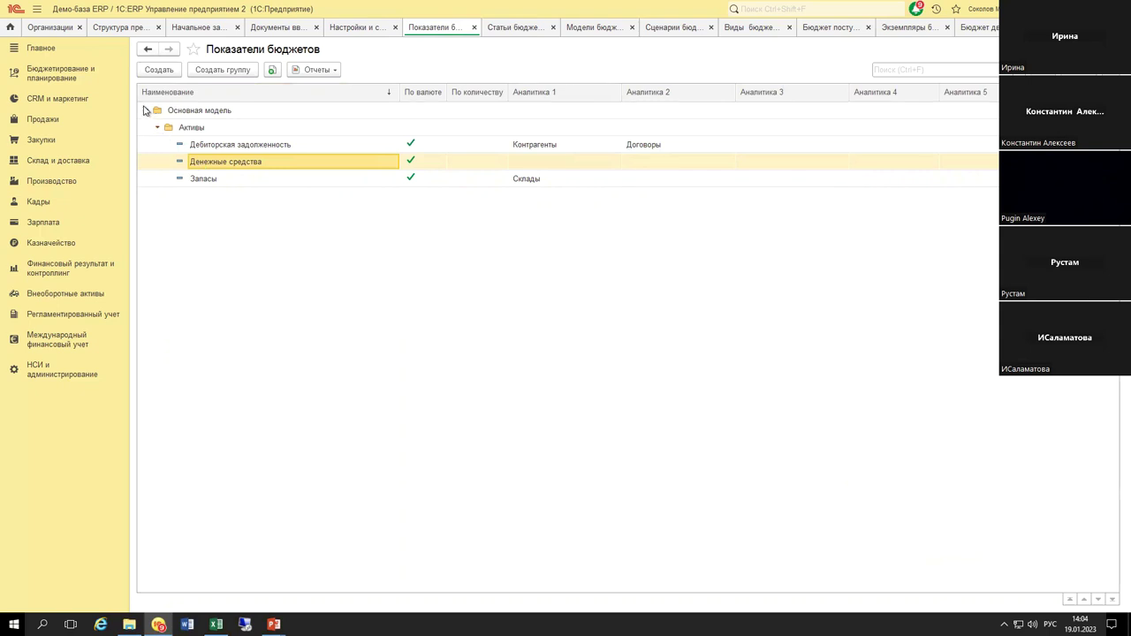
{"action": "left_click", "coordinate": [146, 110]}
{"action": "left_click", "coordinate": [155, 135]}
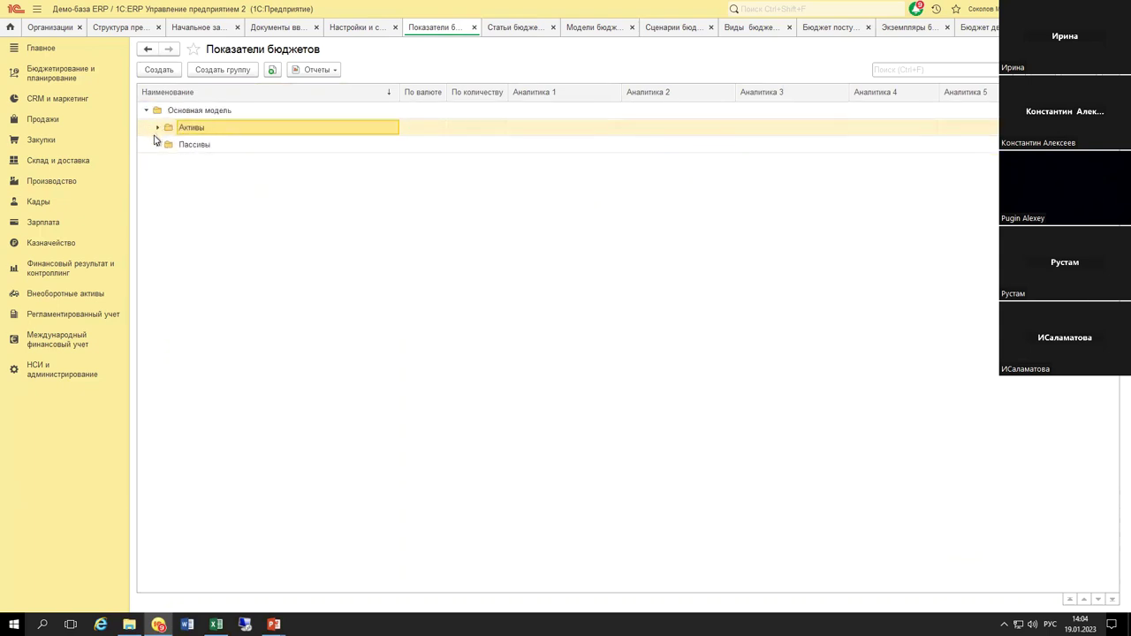
{"action": "left_click", "coordinate": [157, 127]}
{"action": "left_click", "coordinate": [216, 166]}
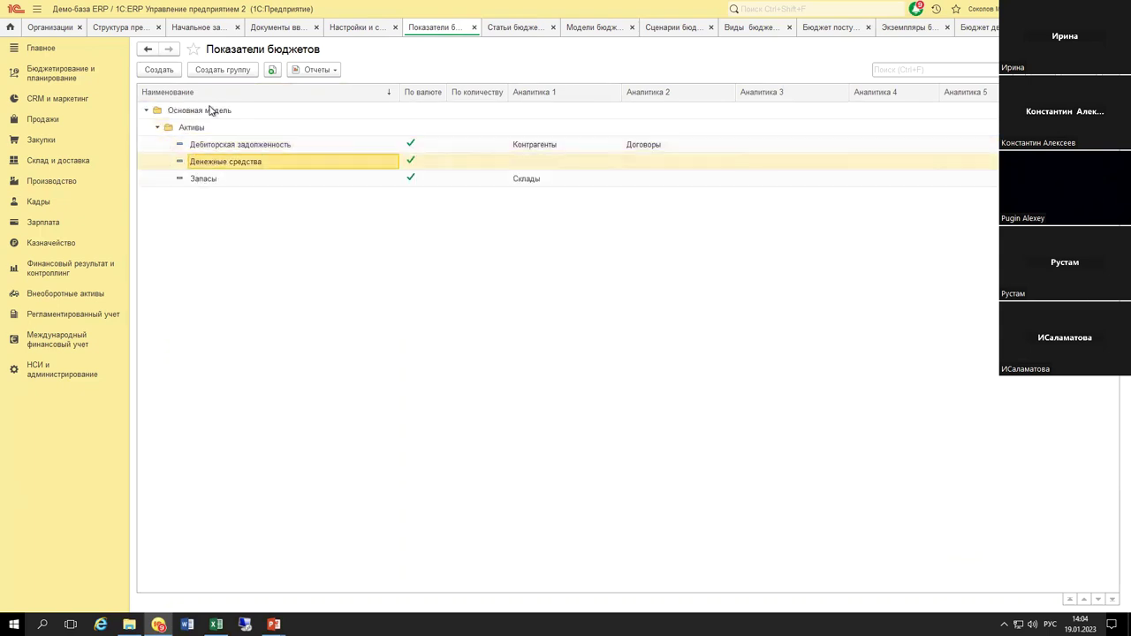
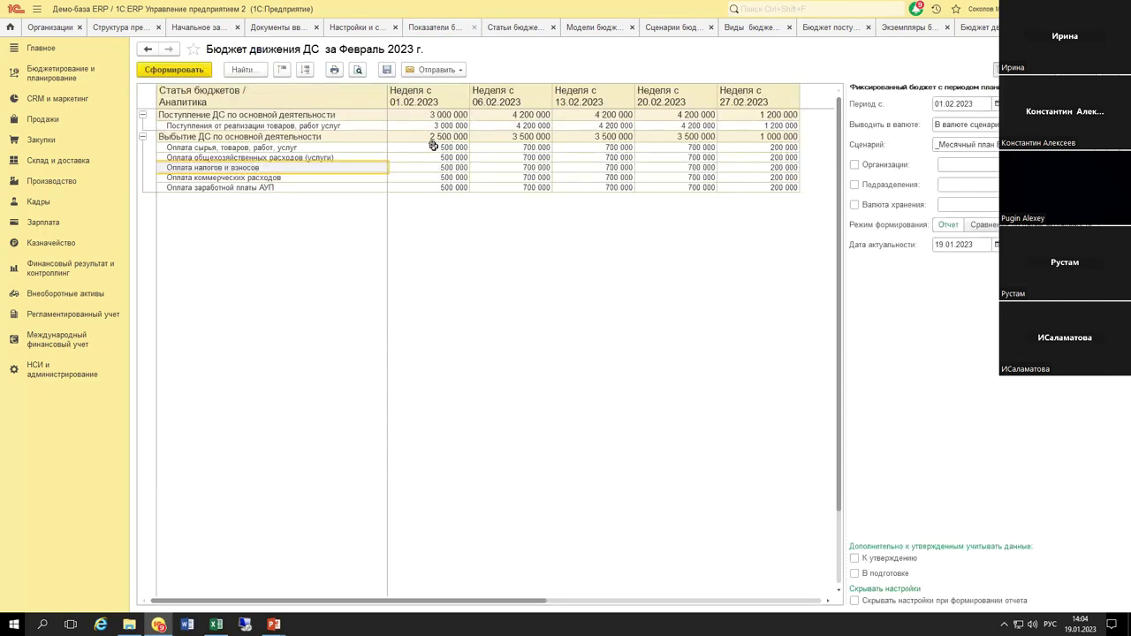
Step: Examine the receipt and payment amounts for the week of 01.02.2023 in the February cash flow report
{"action": "left_click_drag", "start_coordinate": [433, 147], "coordinate": [525, 181]}
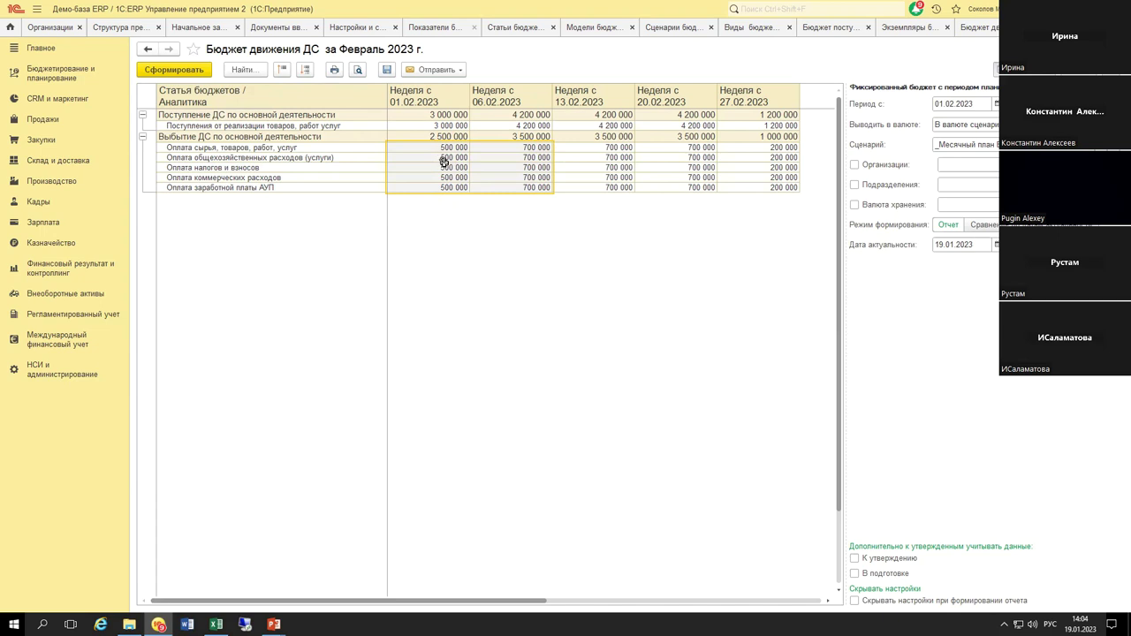
{"action": "left_click_drag", "start_coordinate": [434, 147], "coordinate": [434, 188]}
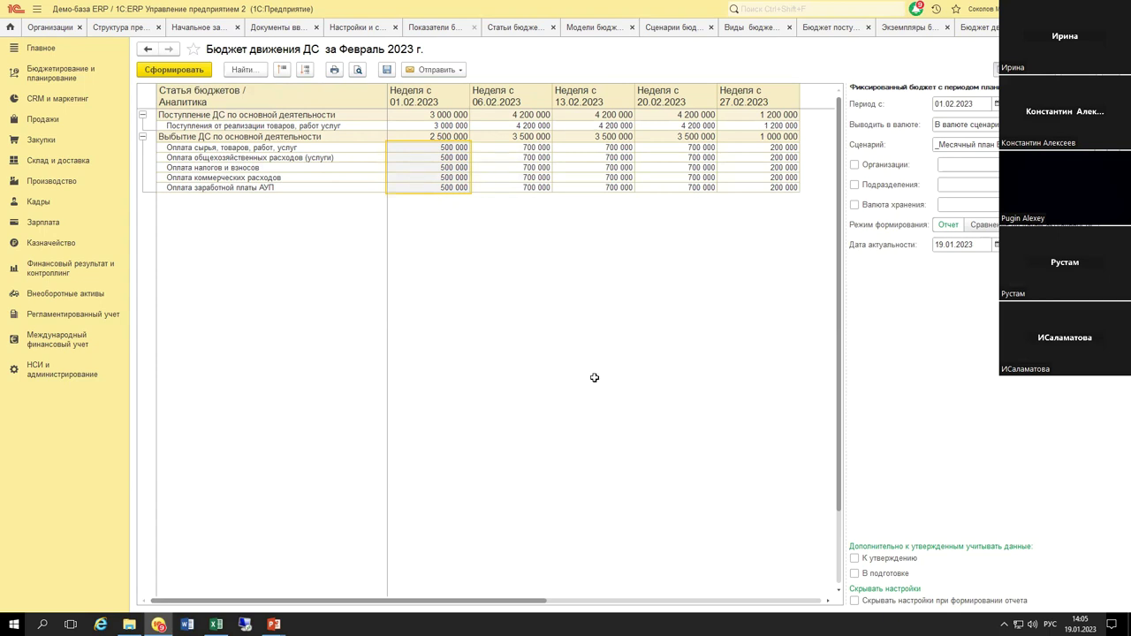
{"action": "left_click", "coordinate": [397, 124]}
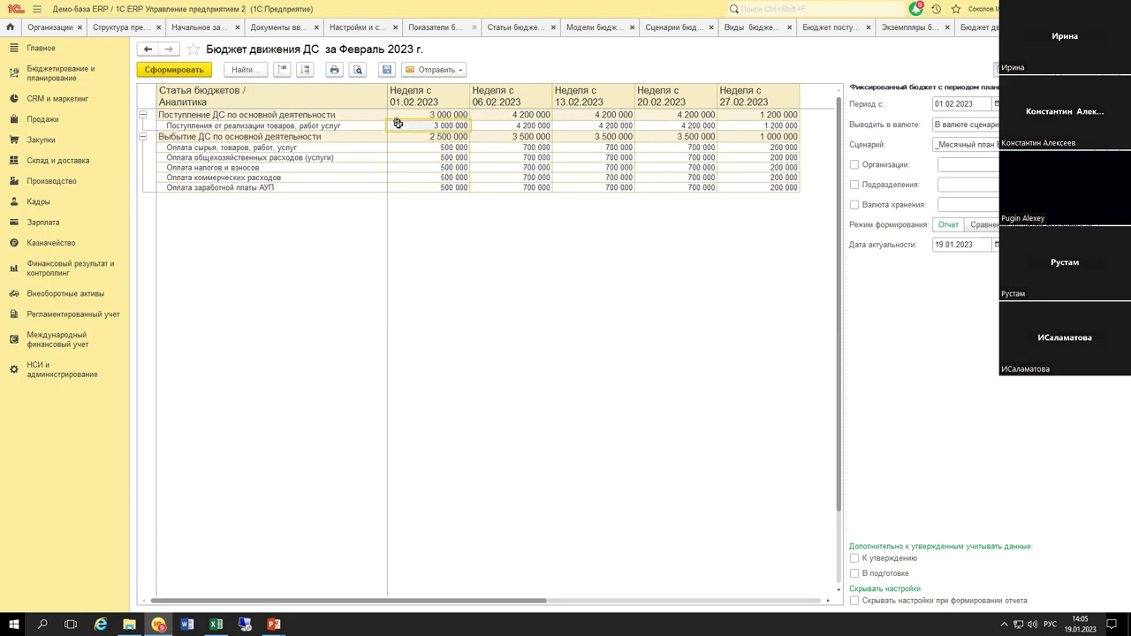
{"action": "left_click", "coordinate": [400, 137]}
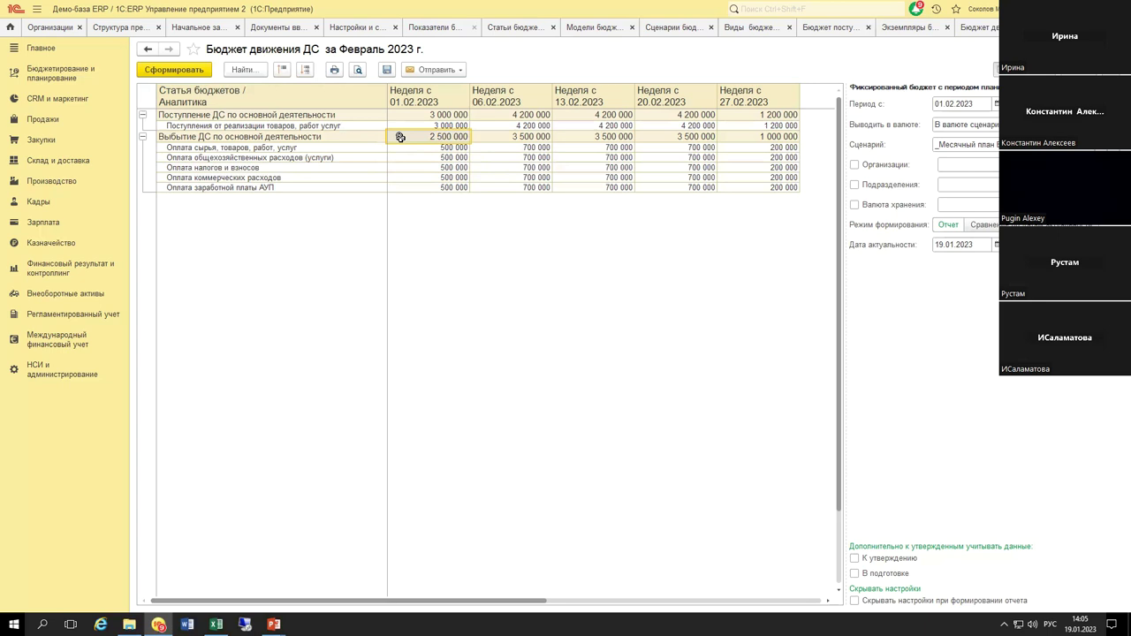
{"action": "left_click_drag", "start_coordinate": [433, 115], "coordinate": [432, 178]}
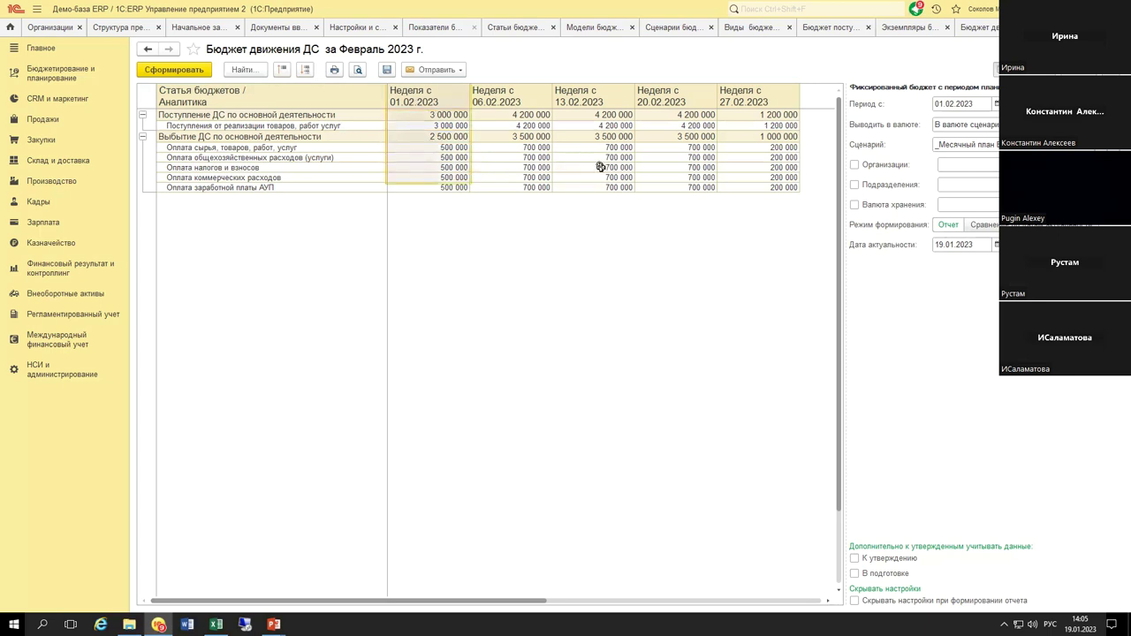
Step: Create and save the budget indicator "_Денежные средства 20230119" in the Активы group
{"action": "left_click", "coordinate": [990, 32]}
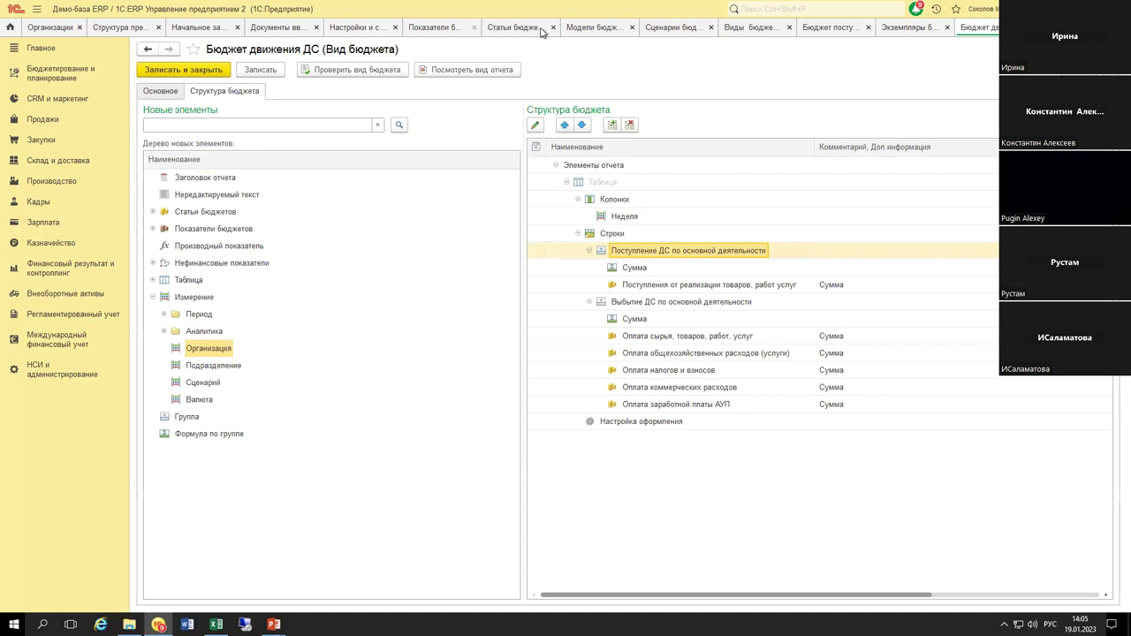
{"action": "left_click", "coordinate": [432, 27]}
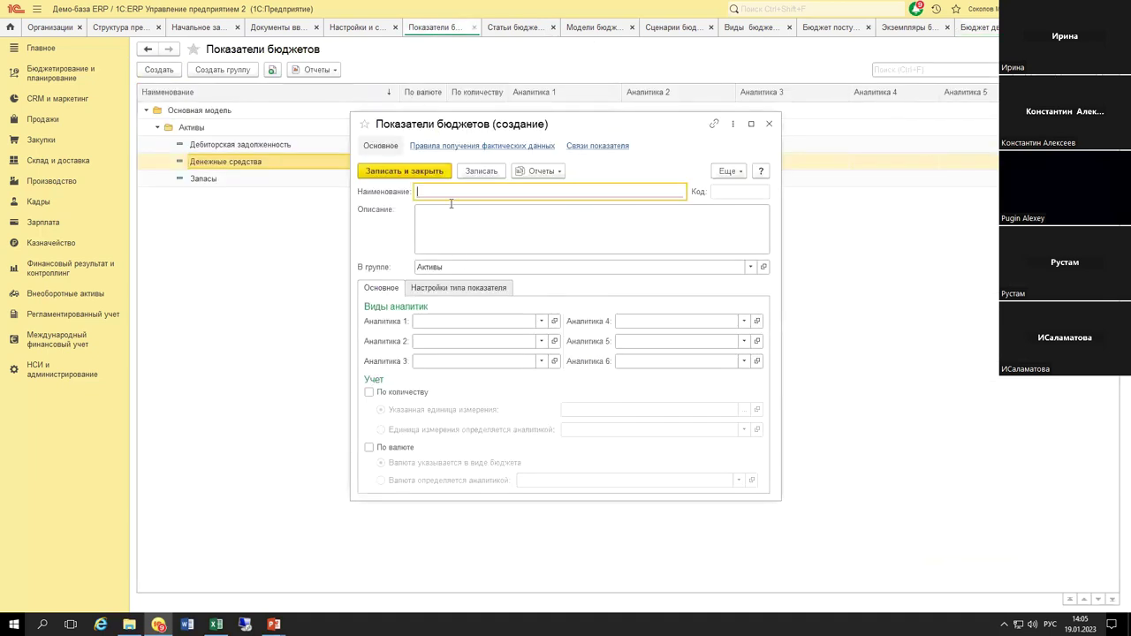
{"action": "type", "text": "_Денеж"}
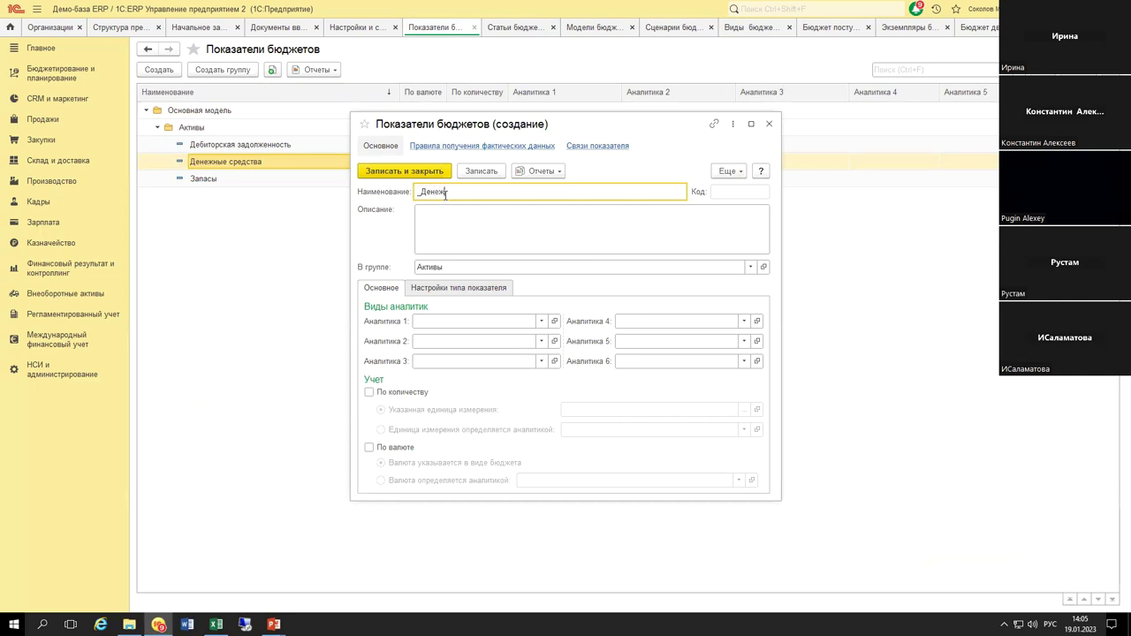
{"action": "type", "text": "ные средст"}
{"action": "type", "text": "ва 20230119"}
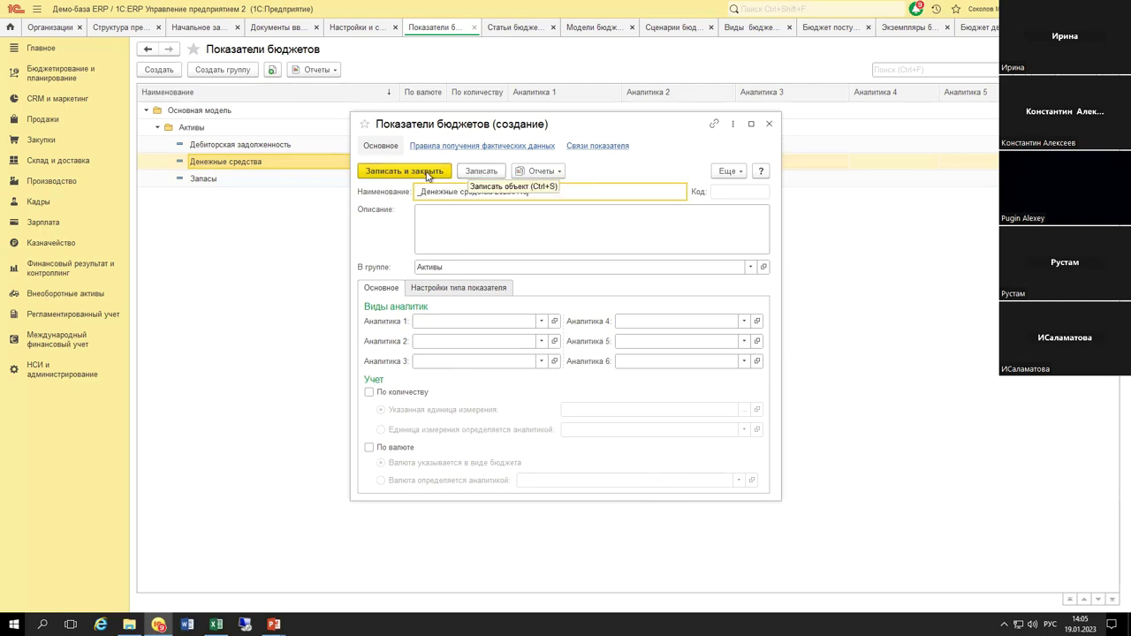
{"action": "left_click", "coordinate": [428, 172]}
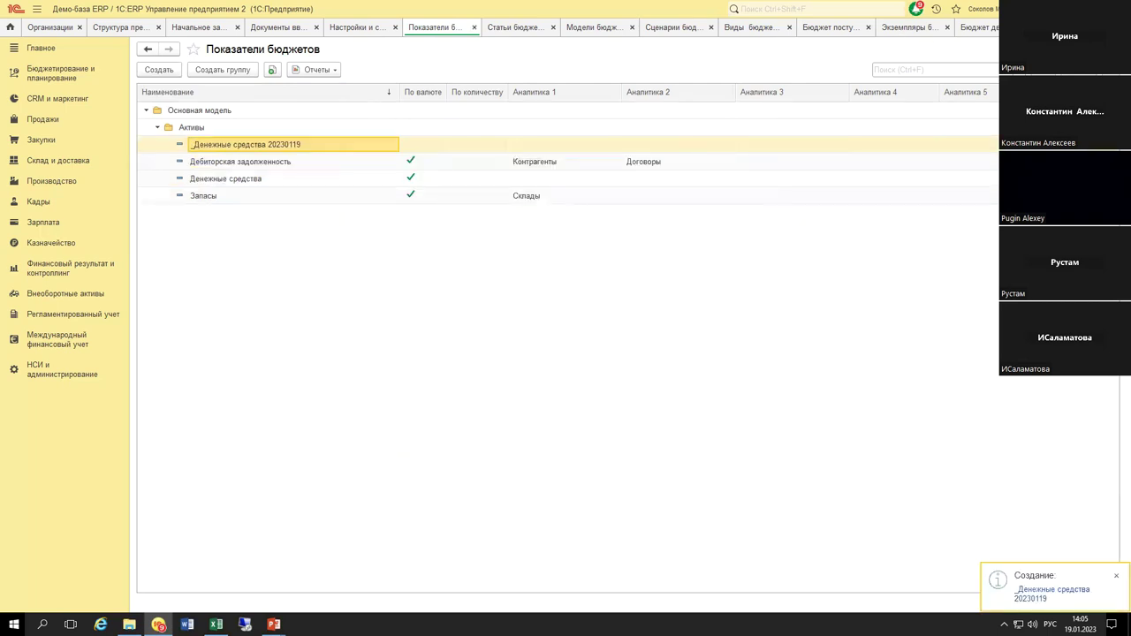
Step: Add the indicator _Денежные средства 20230119 to the budget type's rows and move it above the Поступление ДС group
{"action": "left_click", "coordinate": [979, 27]}
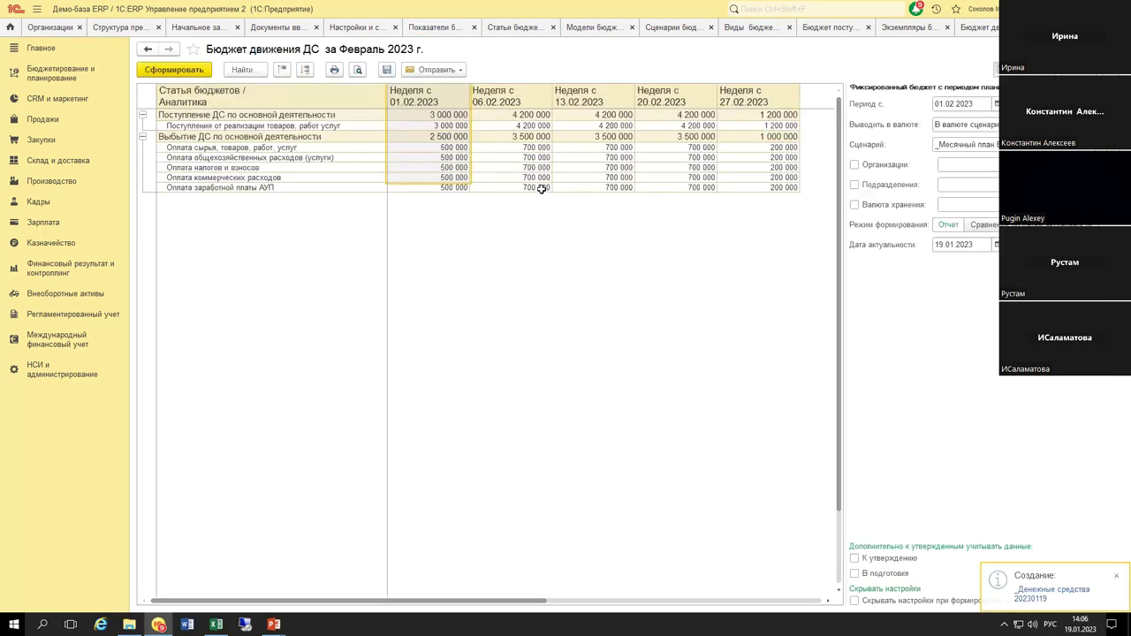
{"action": "left_click", "coordinate": [991, 29]}
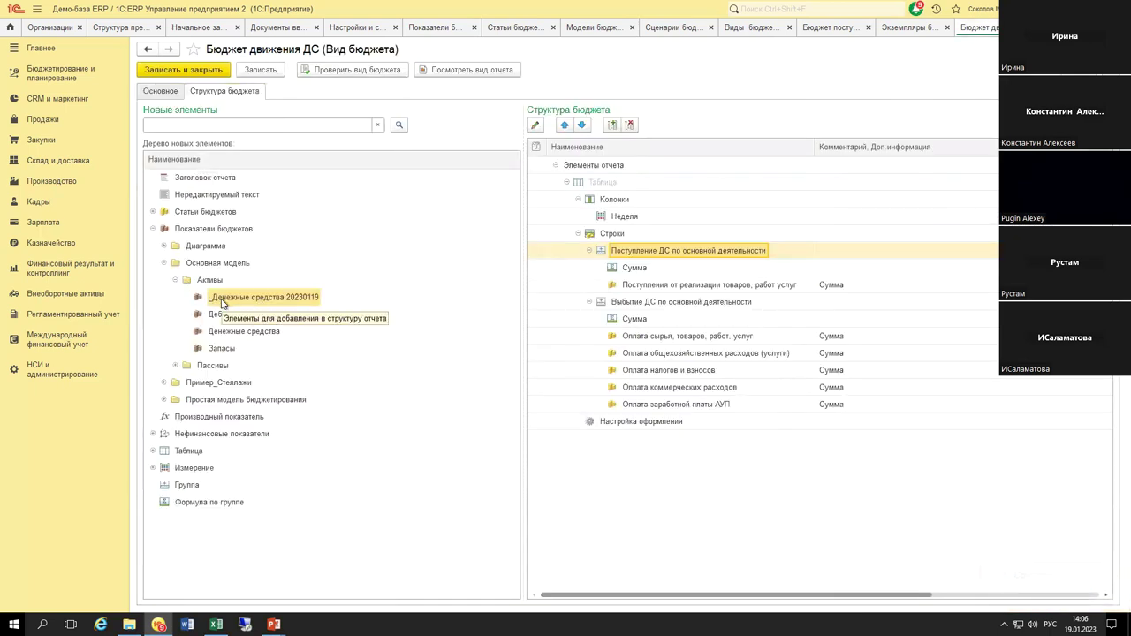
{"action": "left_click", "coordinate": [242, 300]}
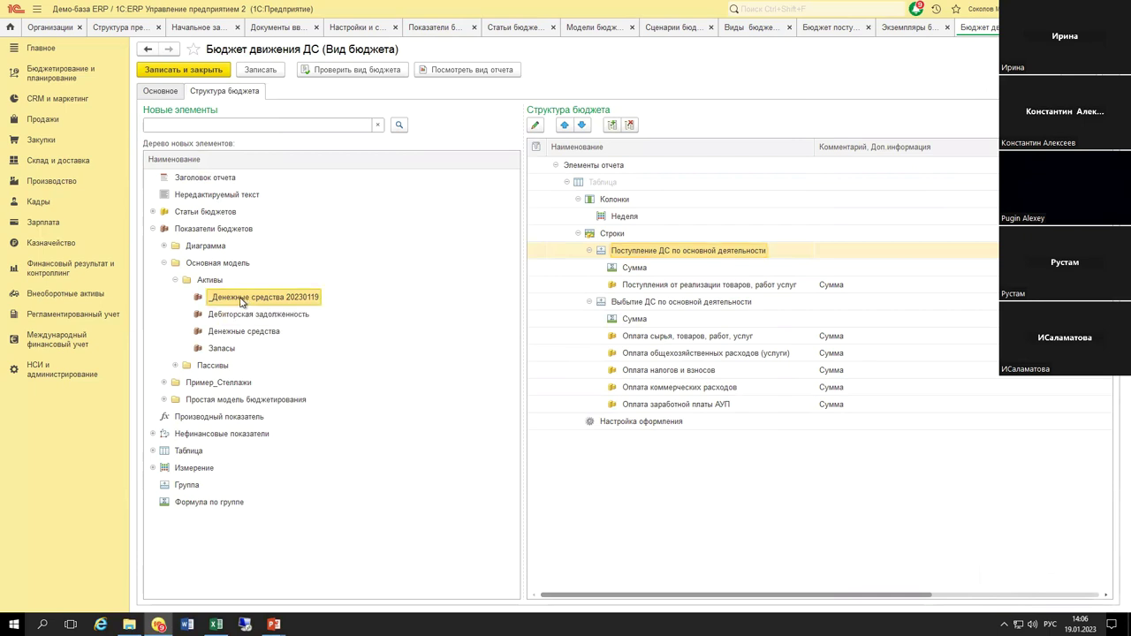
{"action": "left_click_drag", "start_coordinate": [241, 300], "coordinate": [622, 239]}
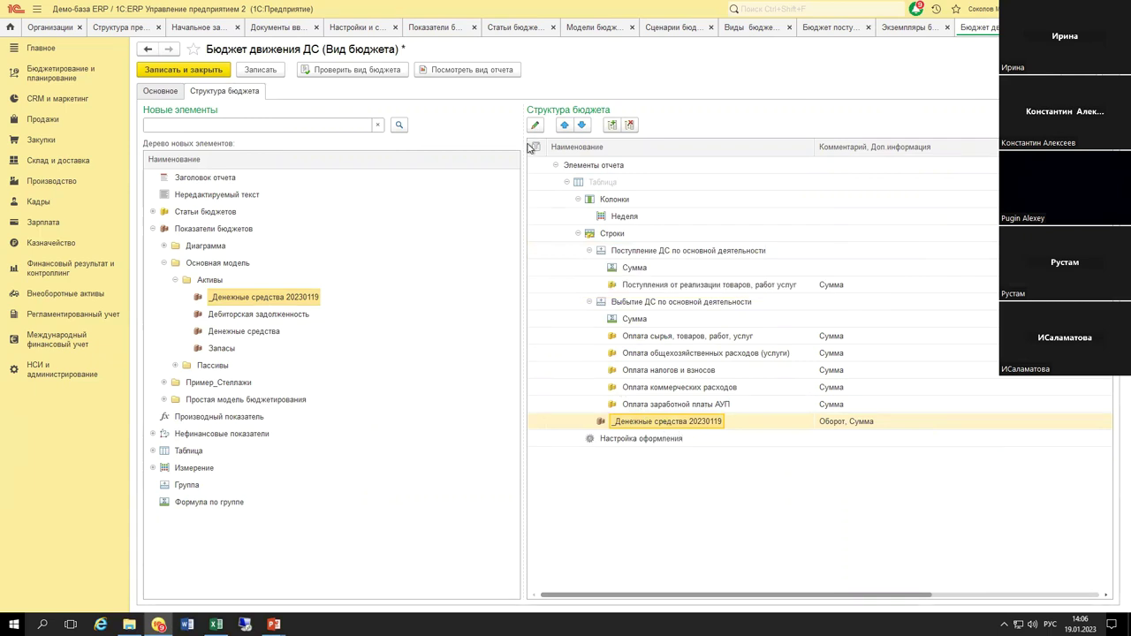
{"action": "left_click", "coordinate": [565, 127]}
{"action": "left_click", "coordinate": [565, 126]}
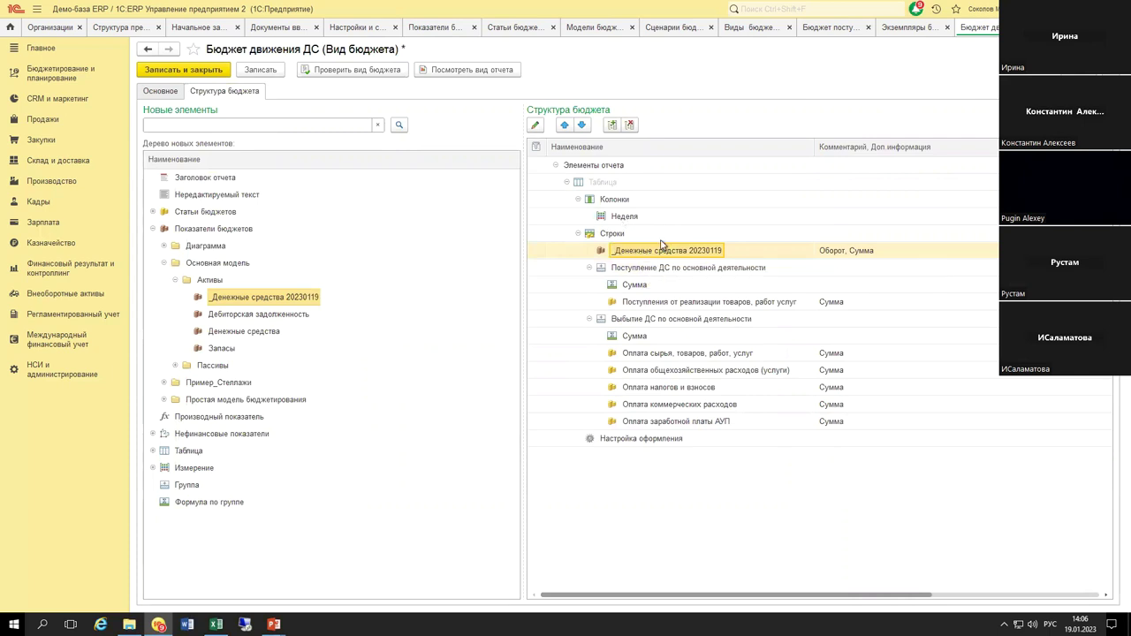
Step: Set the value of the _Денежные средства 20230119 row to Начальный остаток and finish editing
{"action": "double_click", "coordinate": [629, 251]}
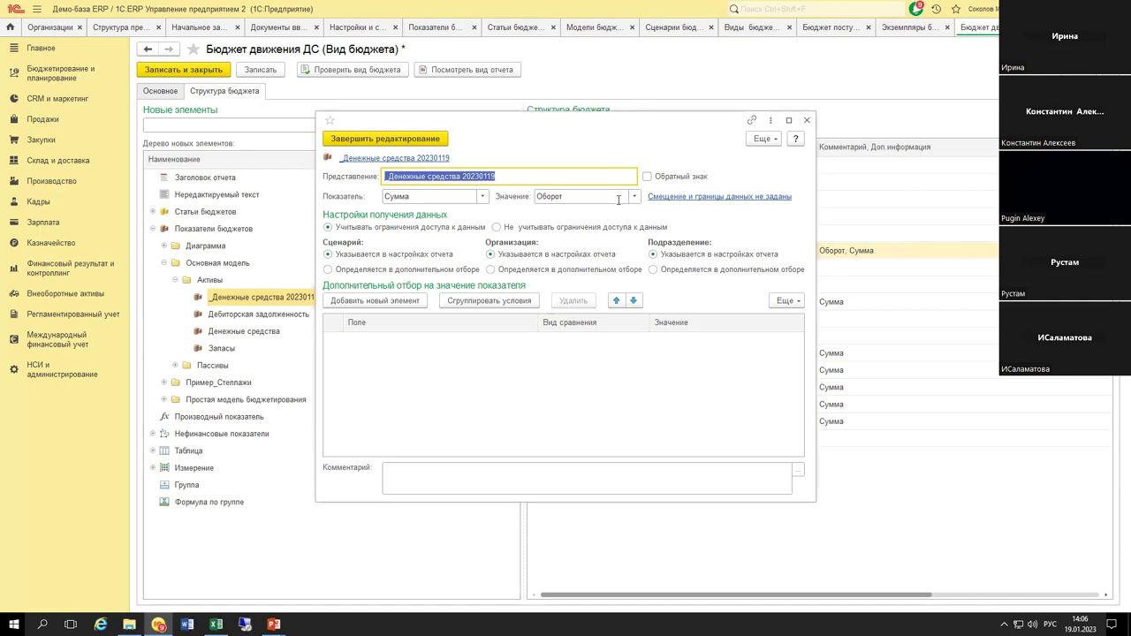
{"action": "left_click", "coordinate": [804, 122]}
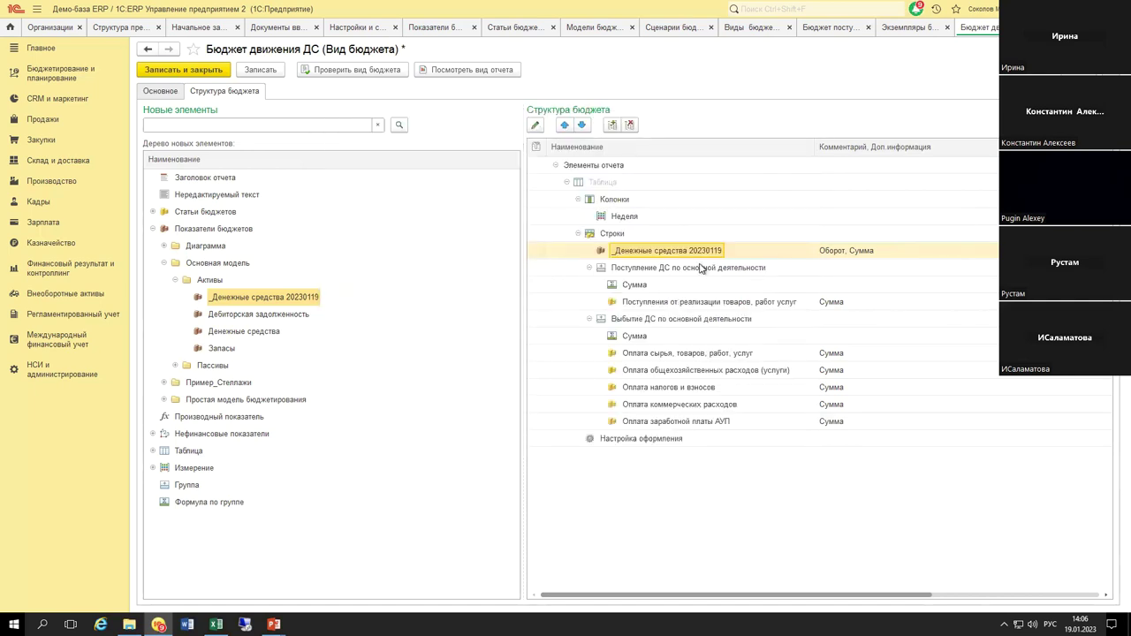
{"action": "double_click", "coordinate": [681, 253]}
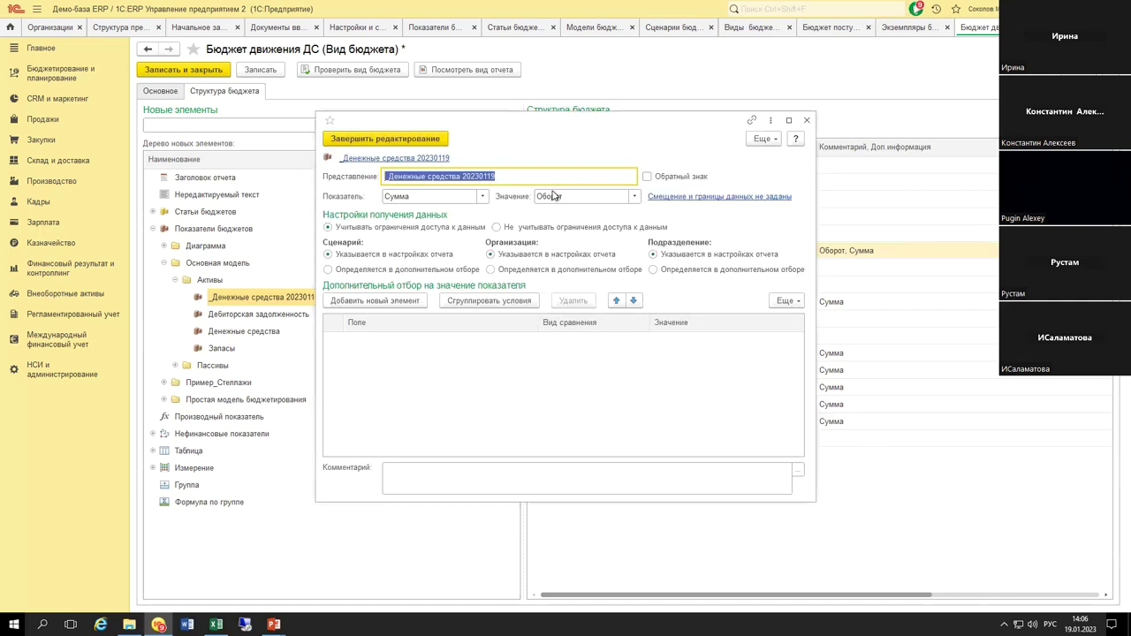
{"action": "left_click", "coordinate": [569, 196]}
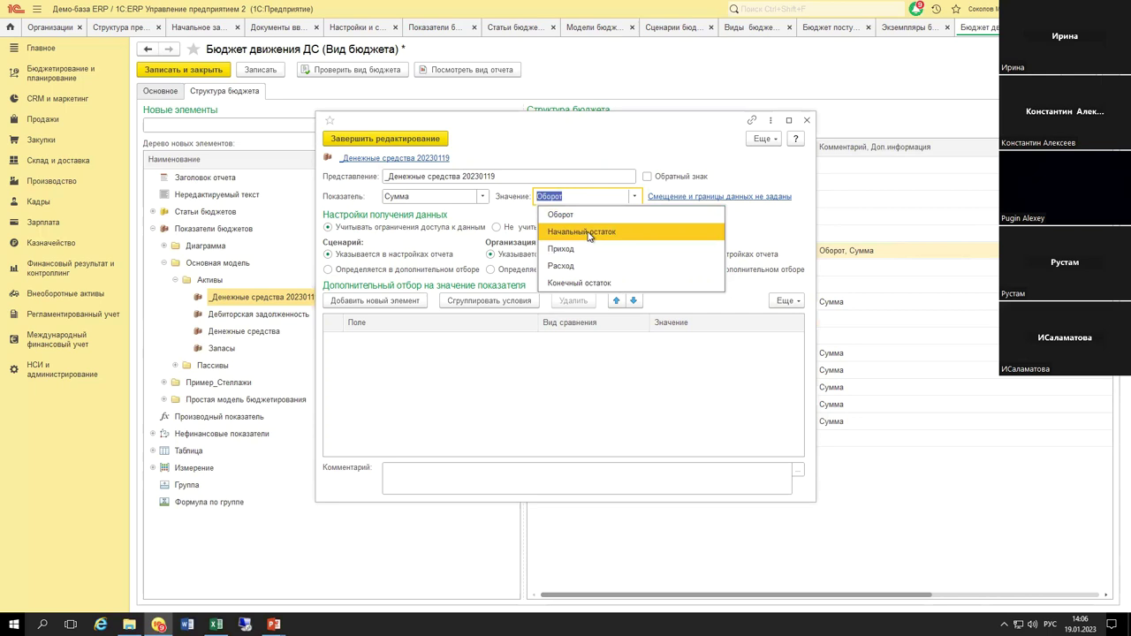
{"action": "left_click", "coordinate": [588, 235]}
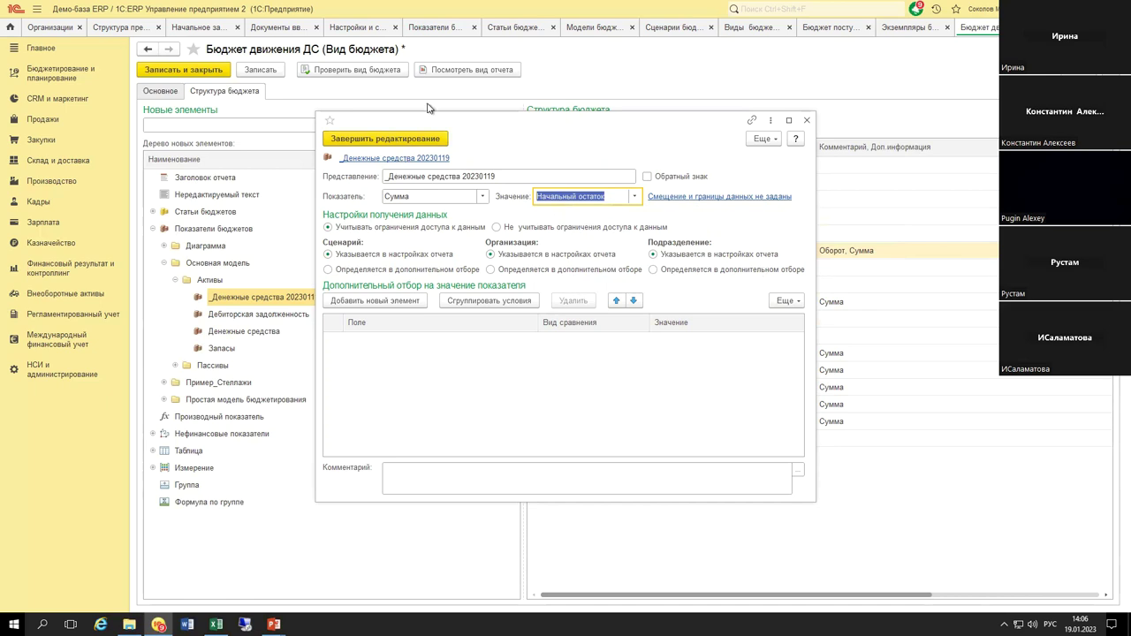
{"action": "left_click", "coordinate": [414, 145]}
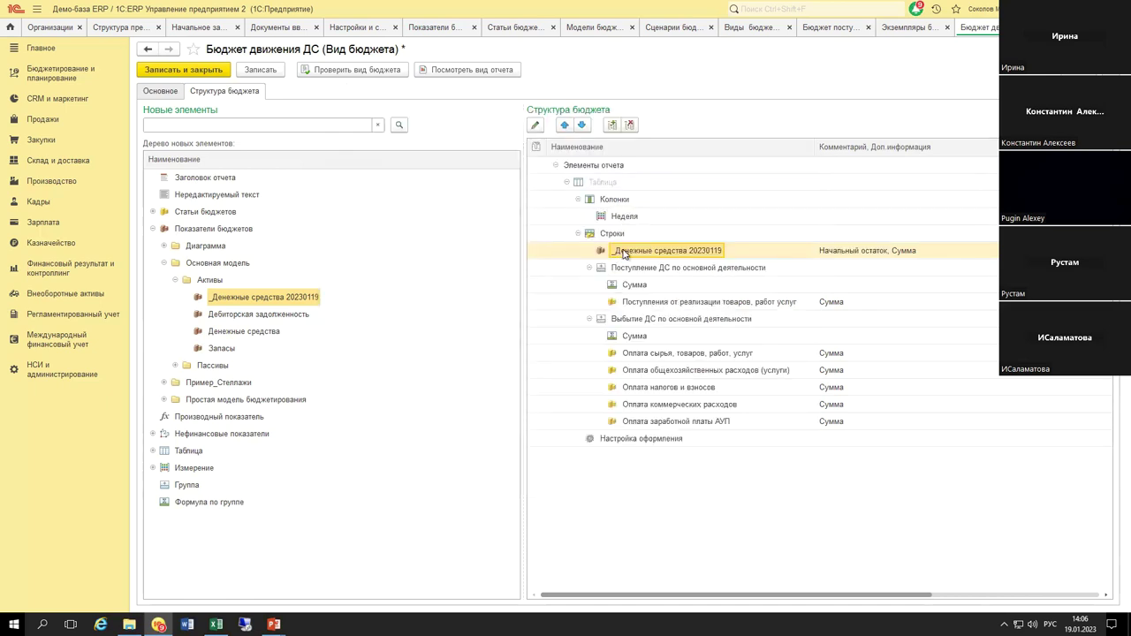
Step: Add _Денежные средства 20230119 again as the last item of the rows and set its value to Конечный остаток
{"action": "left_click_drag", "start_coordinate": [239, 300], "coordinate": [639, 430]}
{"action": "double_click", "coordinate": [646, 439]}
{"action": "left_click", "coordinate": [585, 196]}
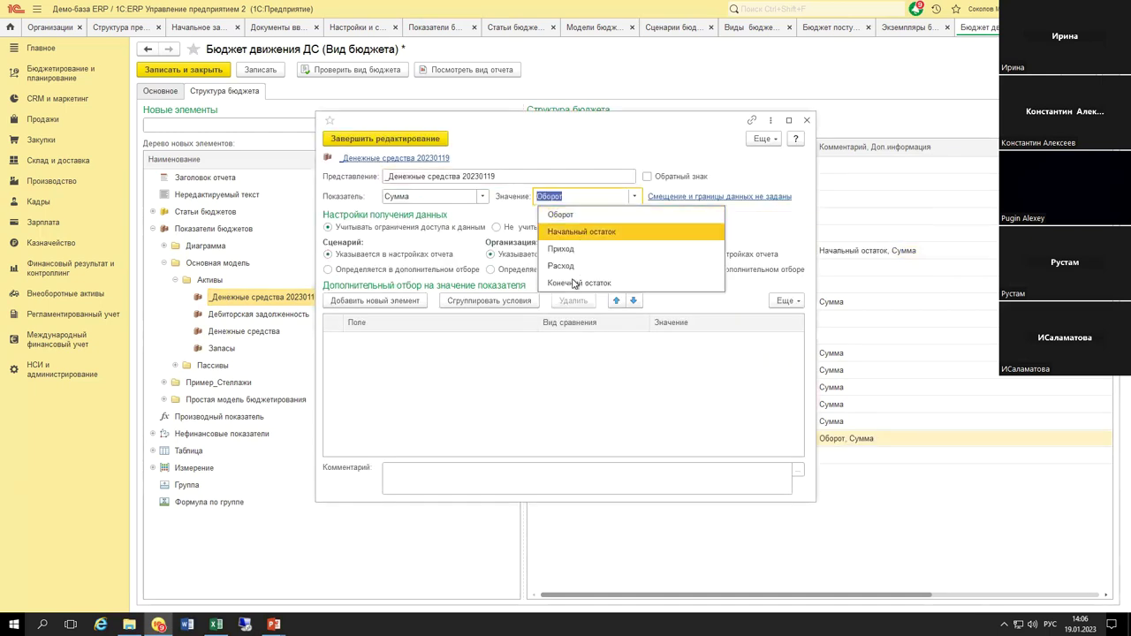
{"action": "left_click", "coordinate": [574, 282]}
{"action": "left_click", "coordinate": [389, 140]}
Step: Change the display name of the opening balance row to "Начальный остаток ДС" and finish editing
{"action": "left_click", "coordinate": [688, 252]}
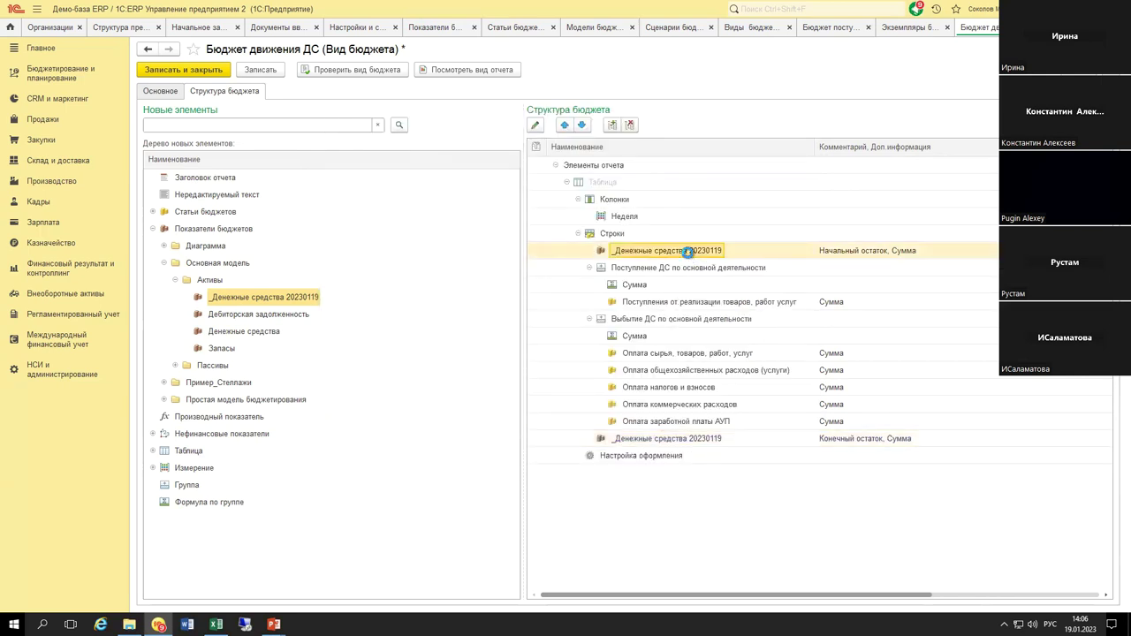
{"action": "double_click", "coordinate": [687, 251]}
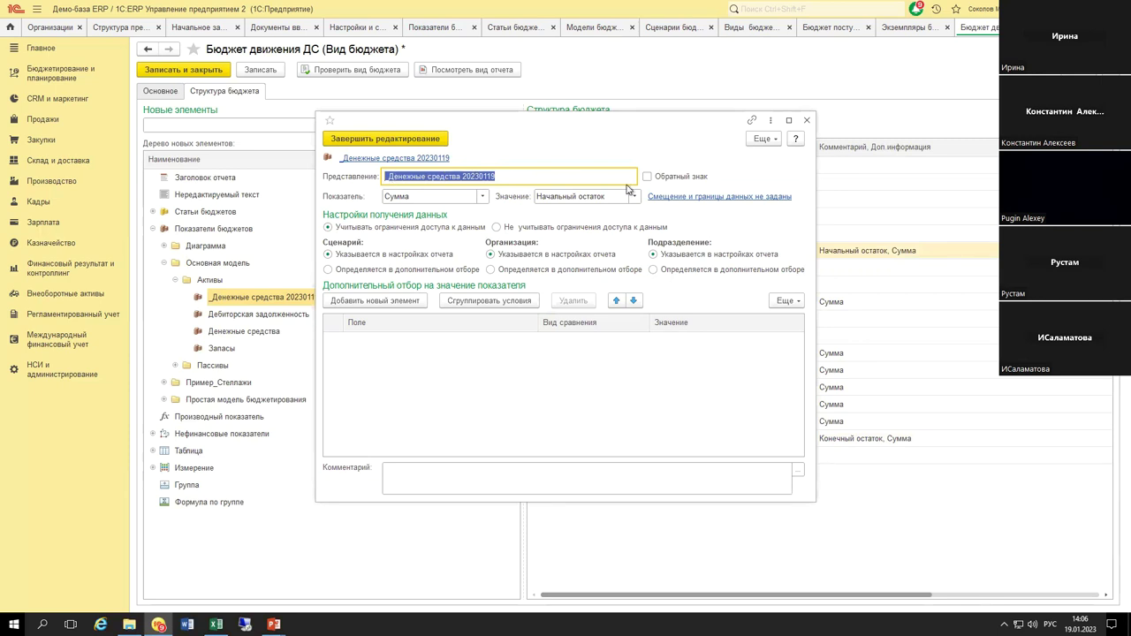
{"action": "type", "text": "Начальный остаток"}
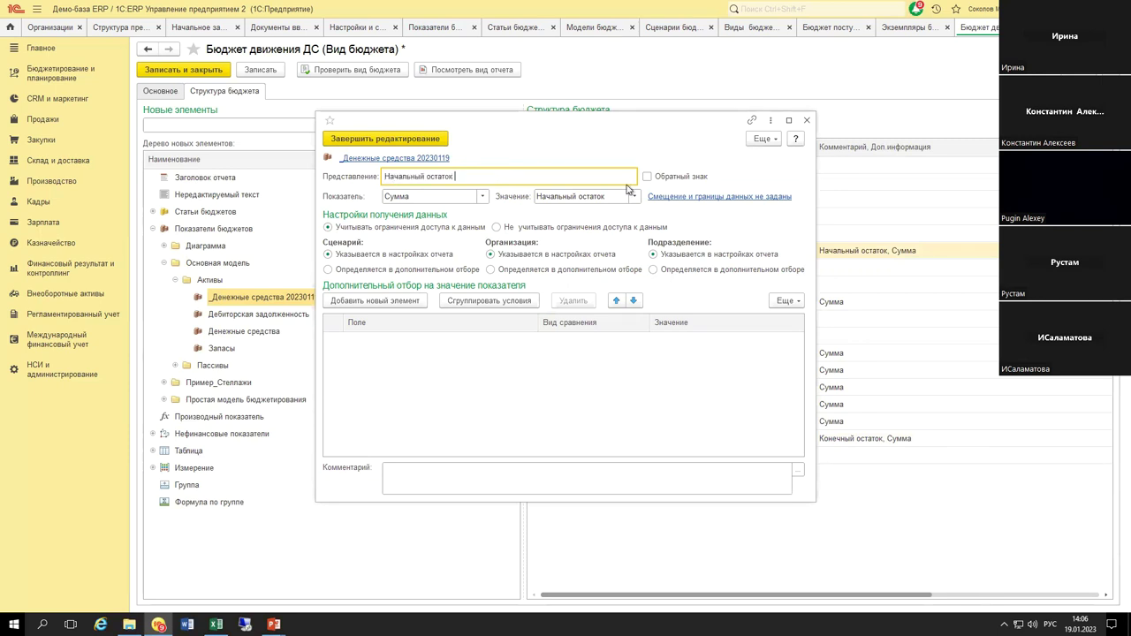
{"action": "type", "text": " ДС"}
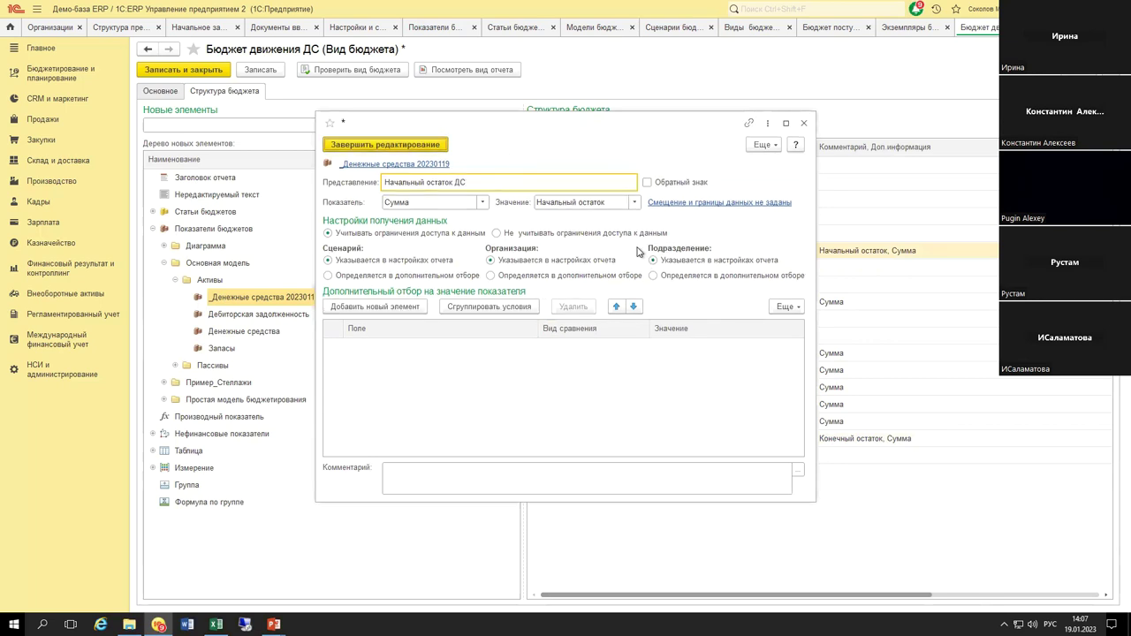
{"action": "left_click", "coordinate": [413, 144]}
Step: Change the display name of the closing balance row to "Конечный остаток ДС" and save the budget type
{"action": "double_click", "coordinate": [667, 438]}
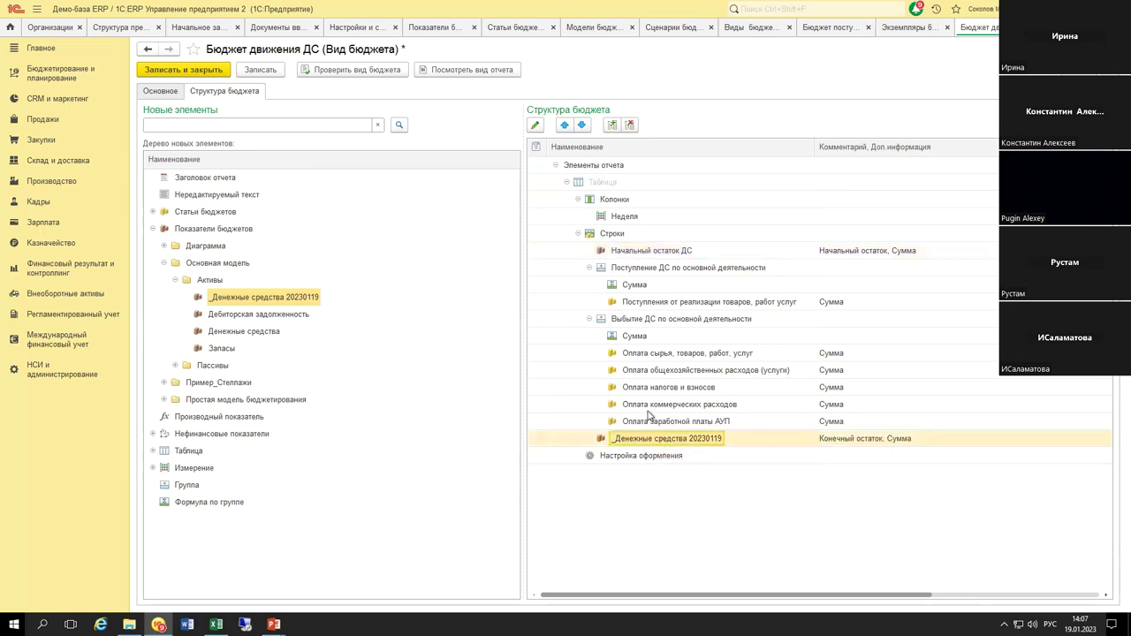
{"action": "double_click", "coordinate": [407, 177]}
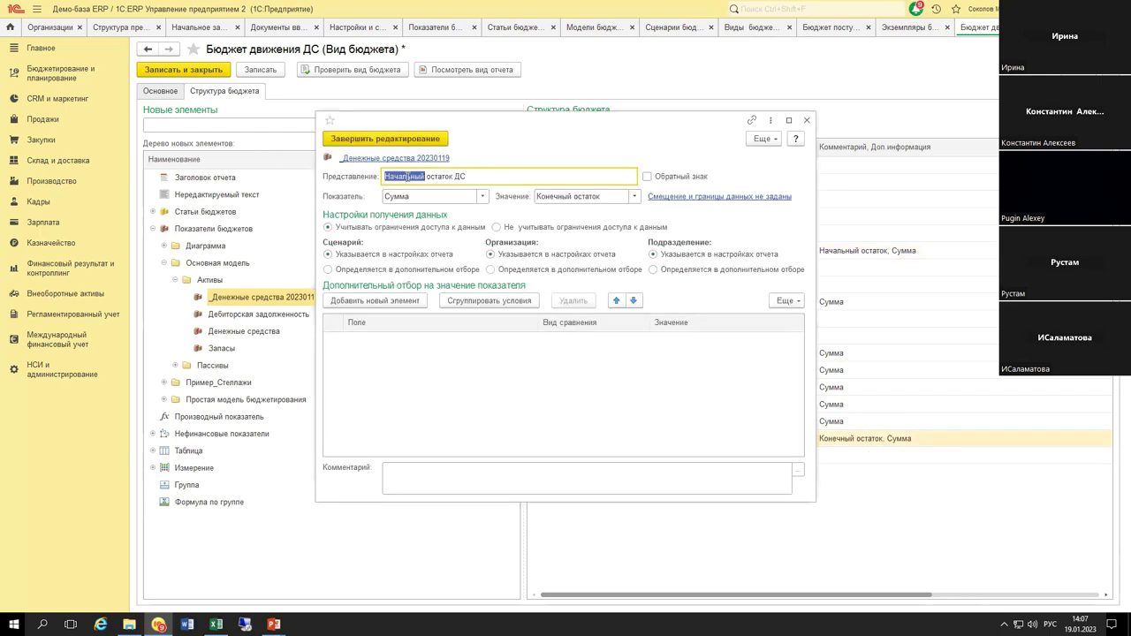
{"action": "type", "text": "Конечный"}
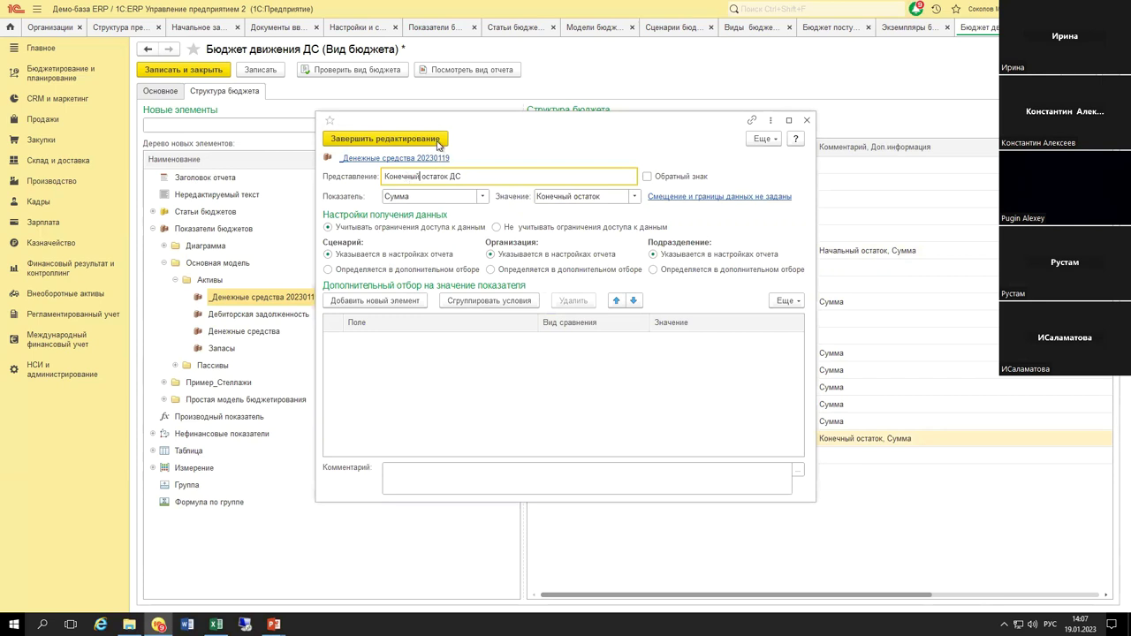
{"action": "left_click", "coordinate": [437, 140]}
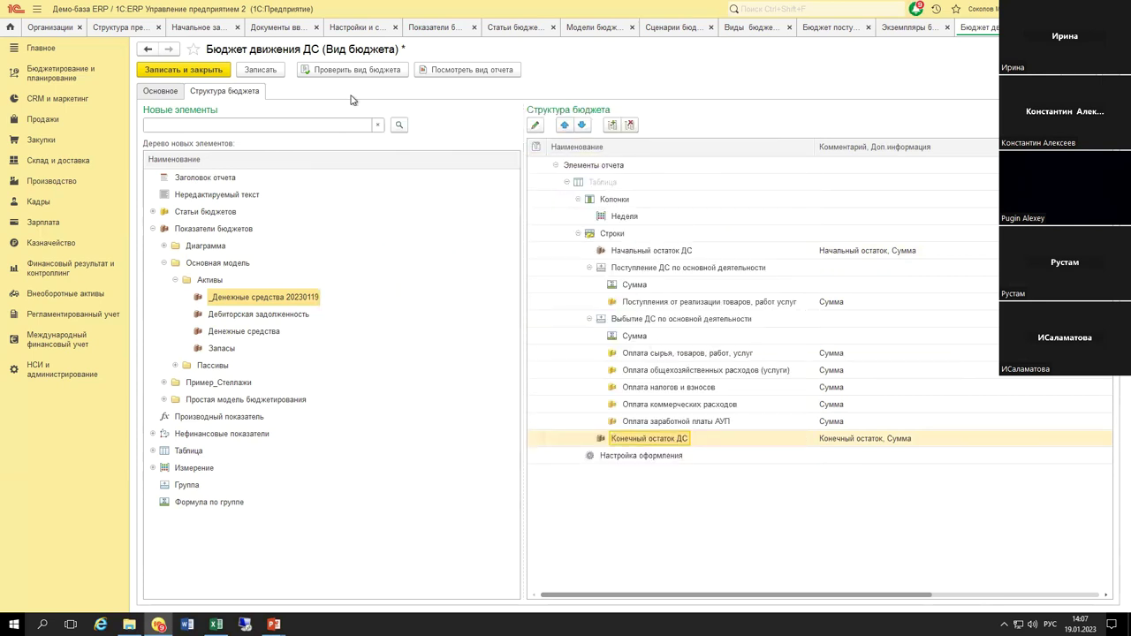
{"action": "left_click", "coordinate": [260, 70]}
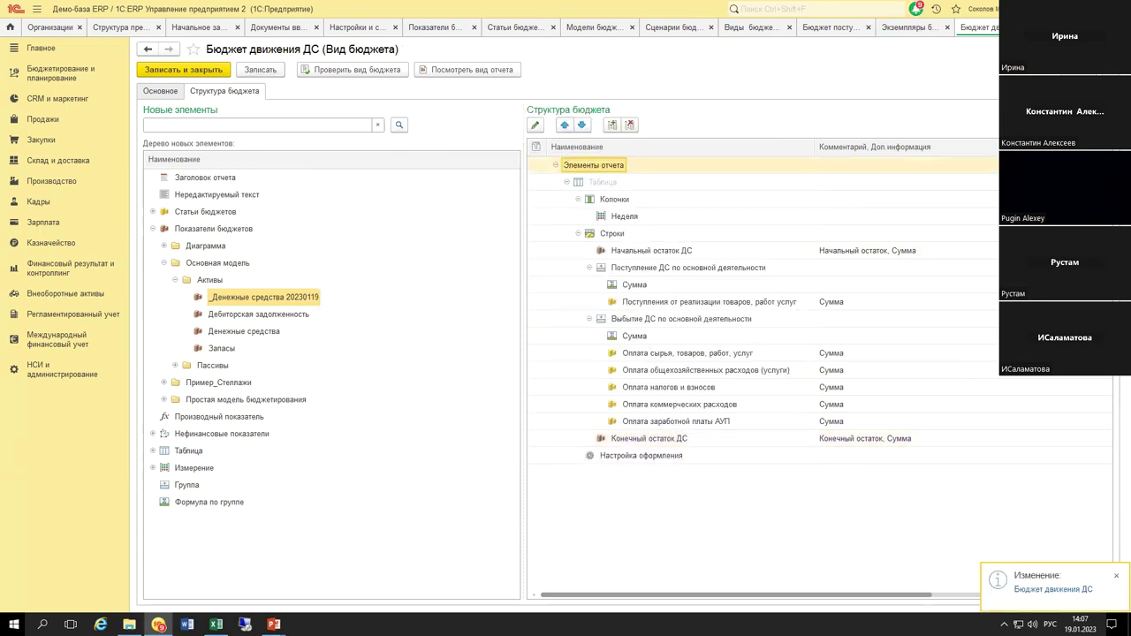
Step: Generate the February 2023 cash flow report again and check its opening balance, closing balance, receipt and payment rows
{"action": "left_click", "coordinate": [185, 69]}
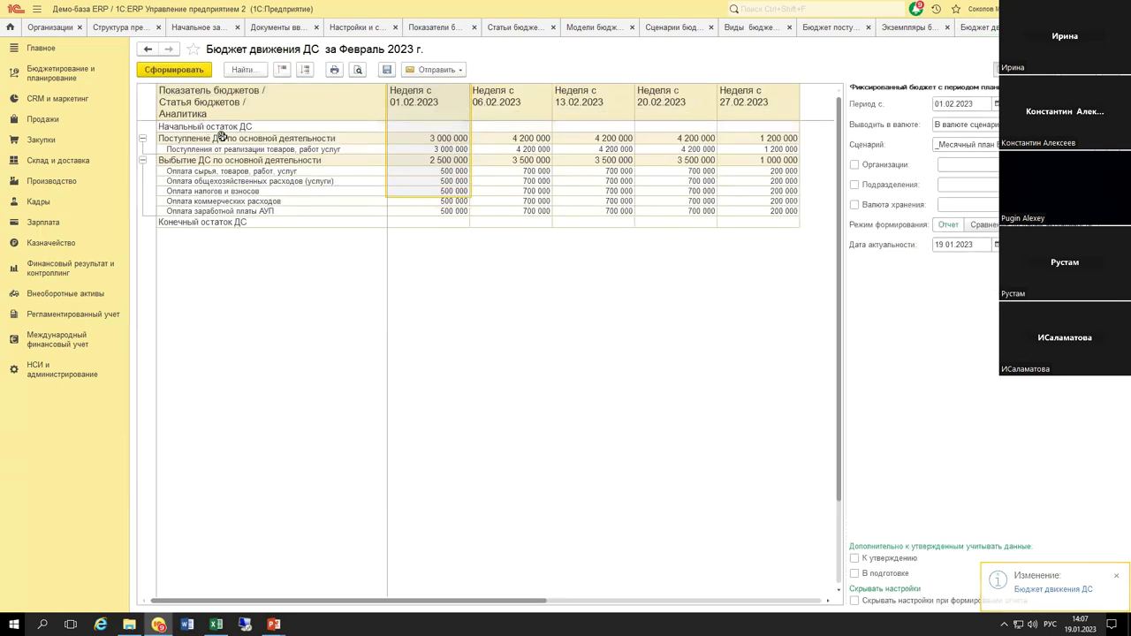
{"action": "left_click", "coordinate": [397, 126]}
{"action": "left_click_drag", "start_coordinate": [338, 222], "coordinate": [464, 221]}
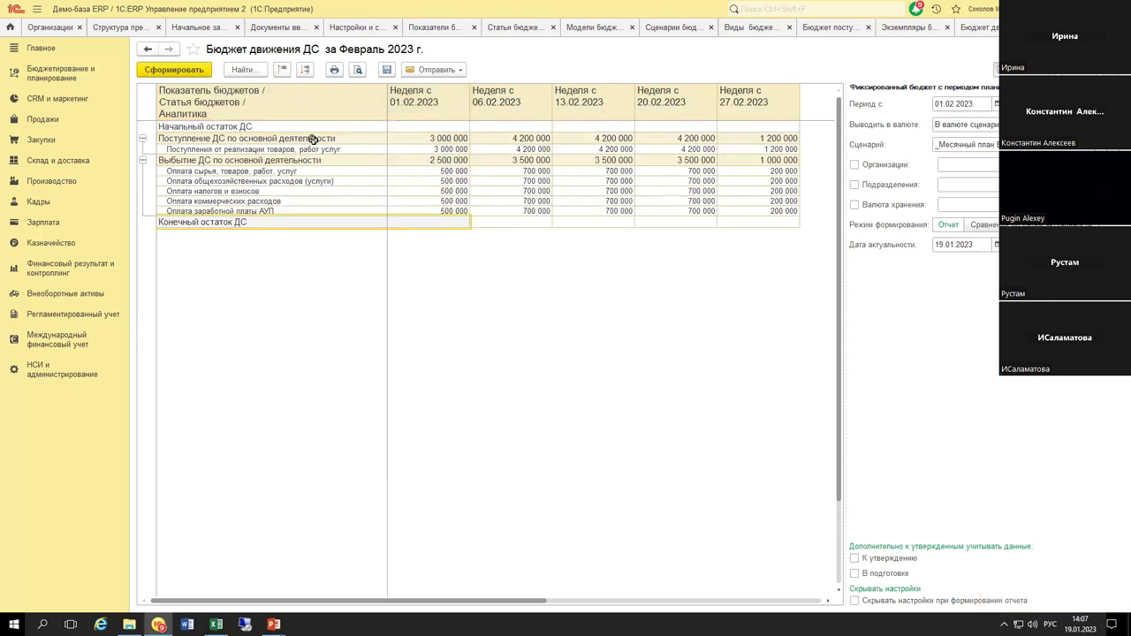
{"action": "left_click_drag", "start_coordinate": [313, 138], "coordinate": [318, 214]}
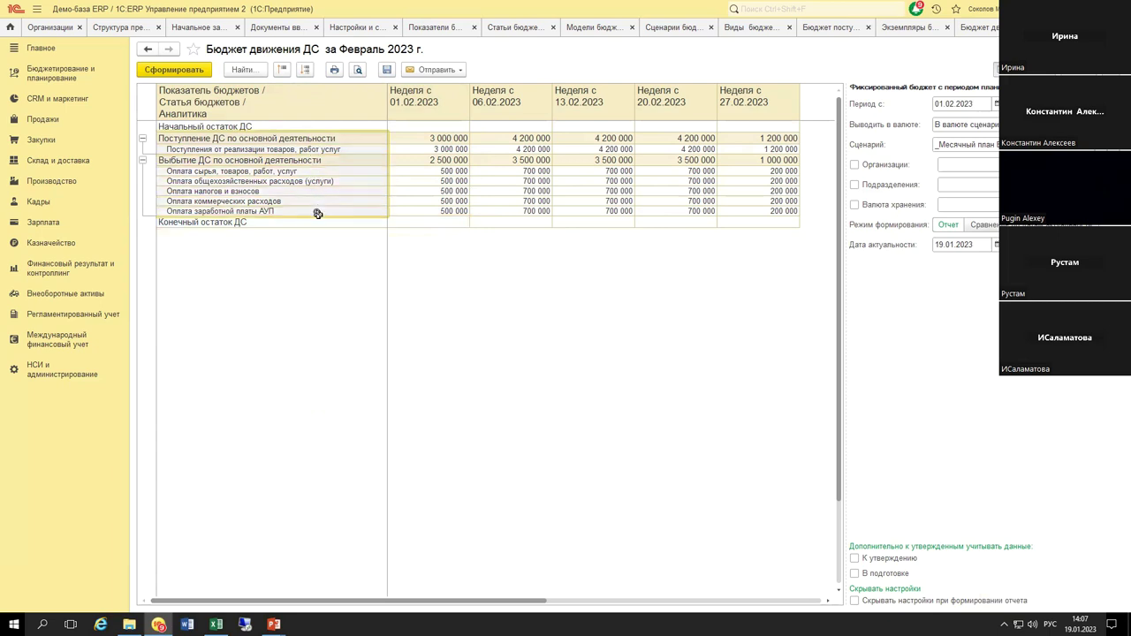
Step: Open the indicator links (Связи показателя) of the budget indicator _Денежные средства 20230119
{"action": "left_click", "coordinate": [434, 29]}
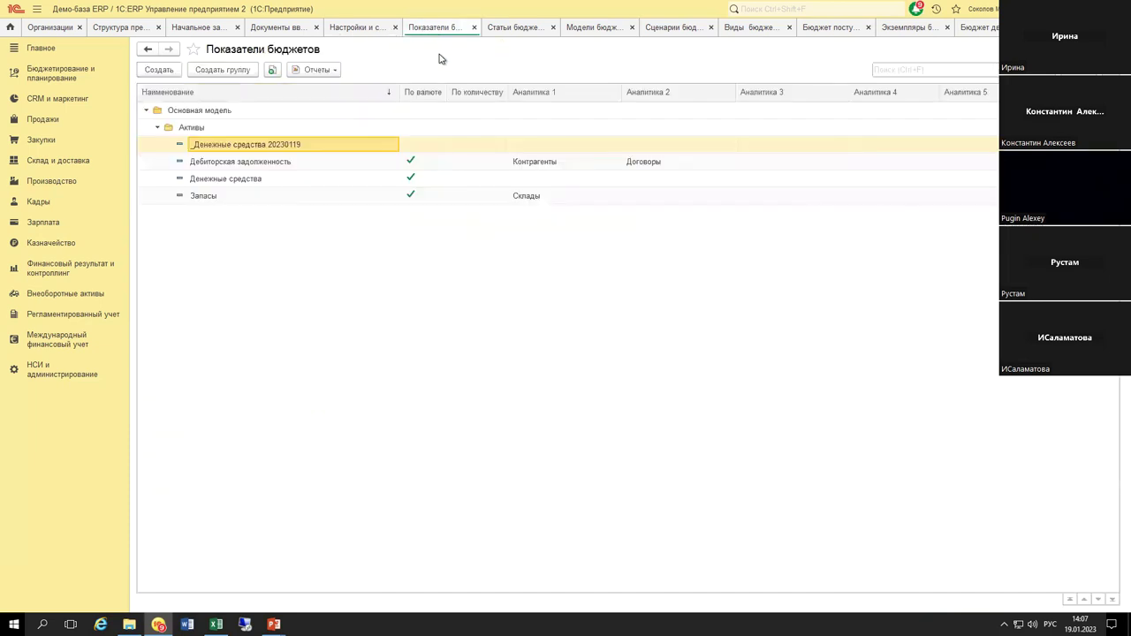
{"action": "double_click", "coordinate": [247, 146]}
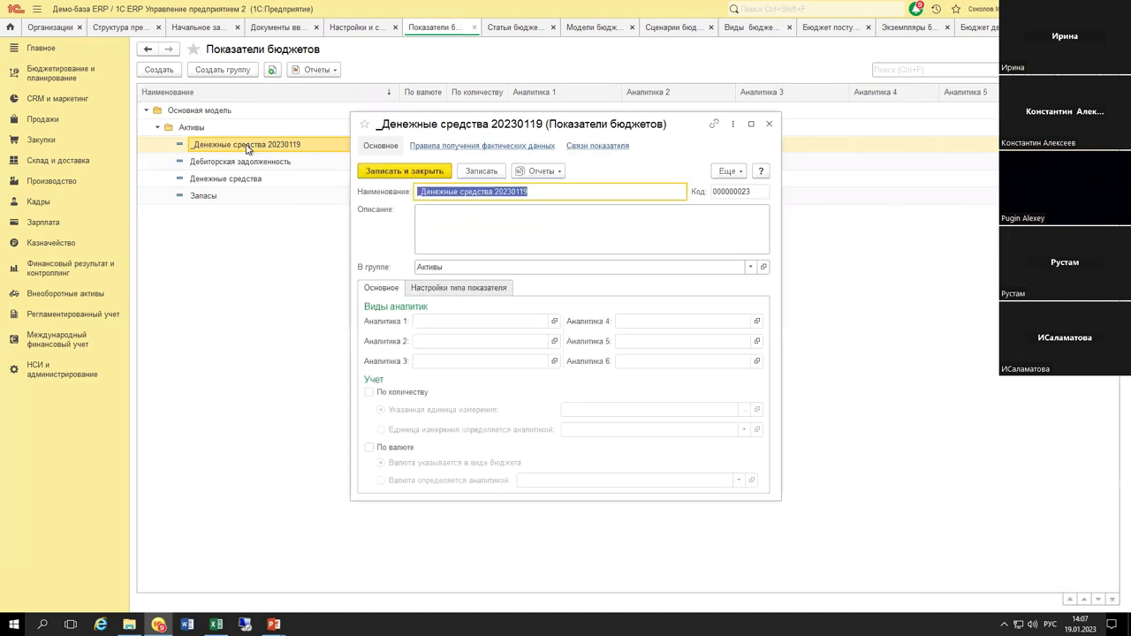
{"action": "left_click", "coordinate": [602, 146]}
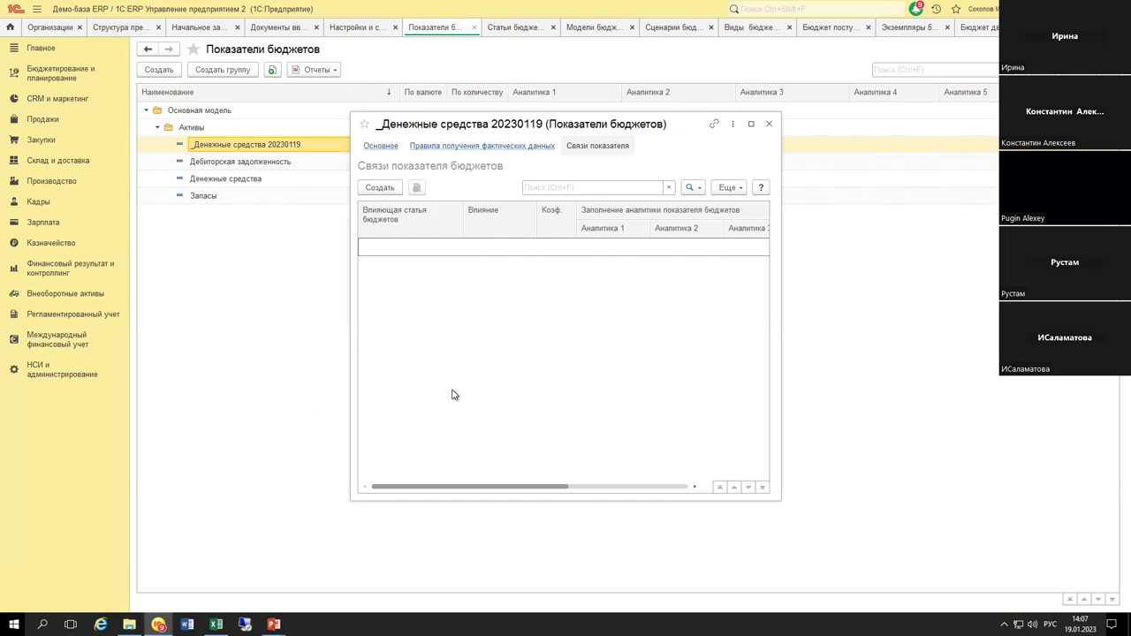
Step: Create and save an indicator link for the article Поступления от реализации товаров, работ, услуг with effect Приход and coefficient 1,00
{"action": "left_click", "coordinate": [380, 188]}
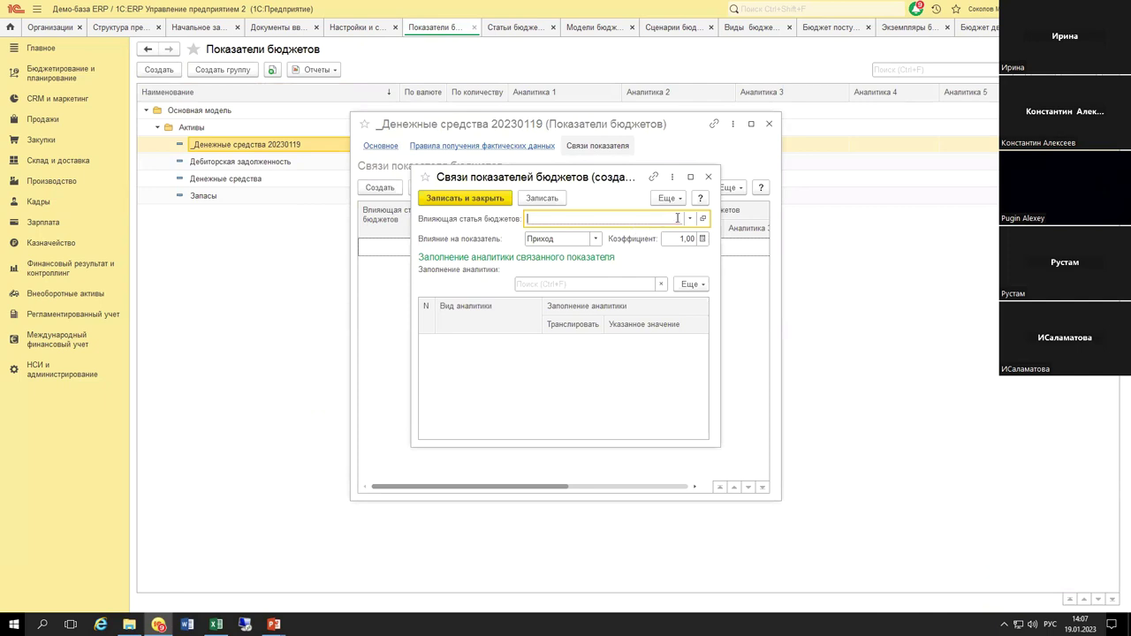
{"action": "left_click", "coordinate": [690, 219]}
{"action": "left_click", "coordinate": [521, 231]}
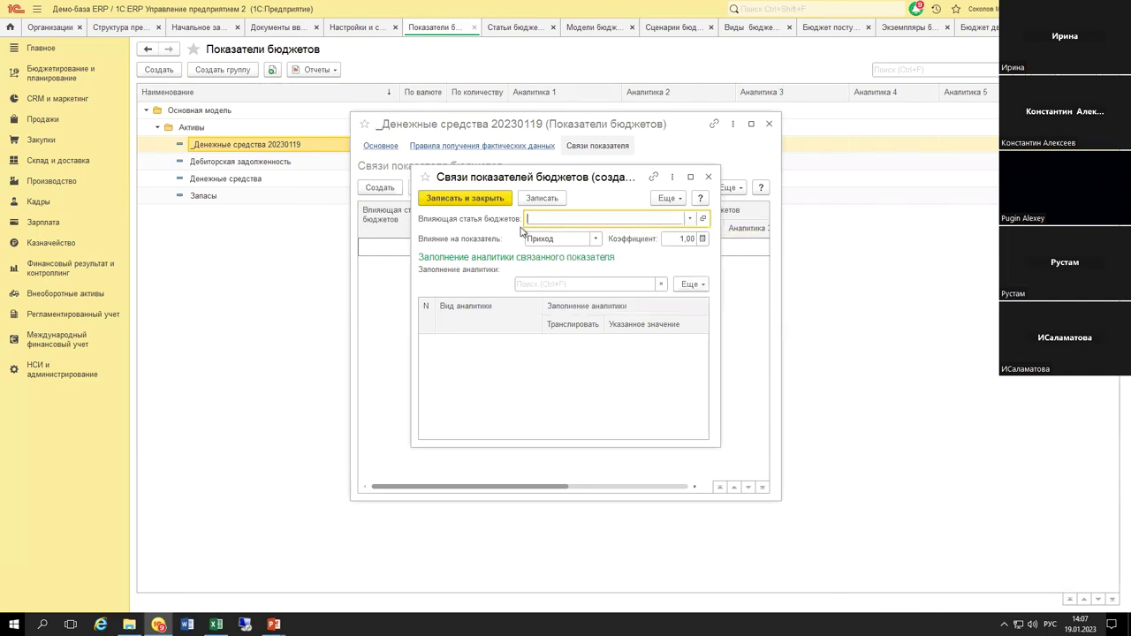
{"action": "left_click", "coordinate": [690, 219]}
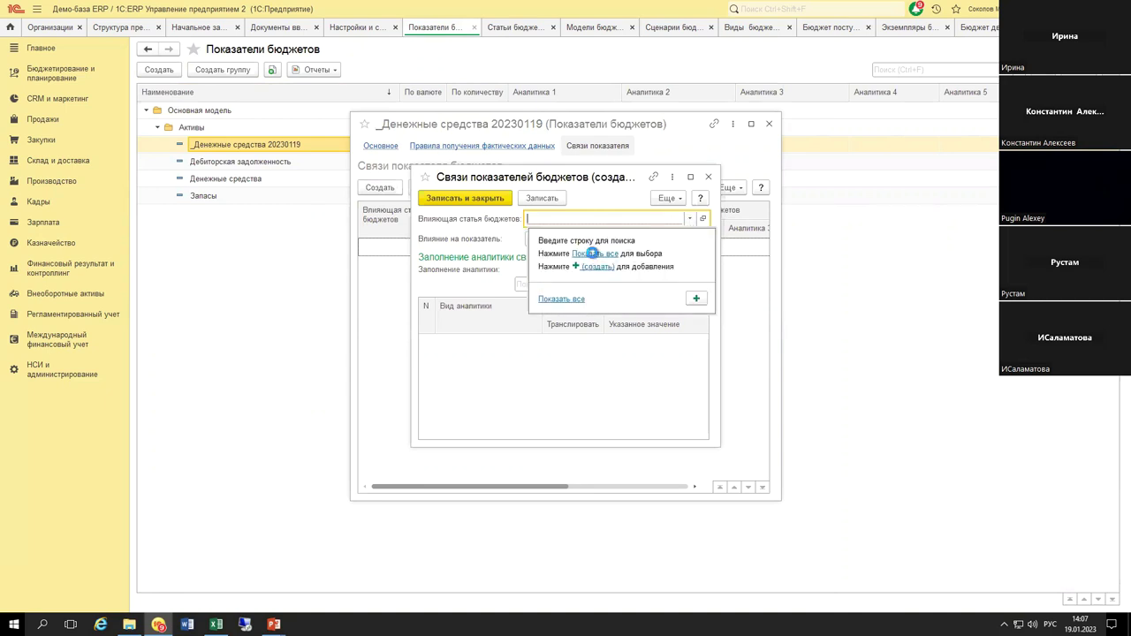
{"action": "left_click", "coordinate": [590, 257]}
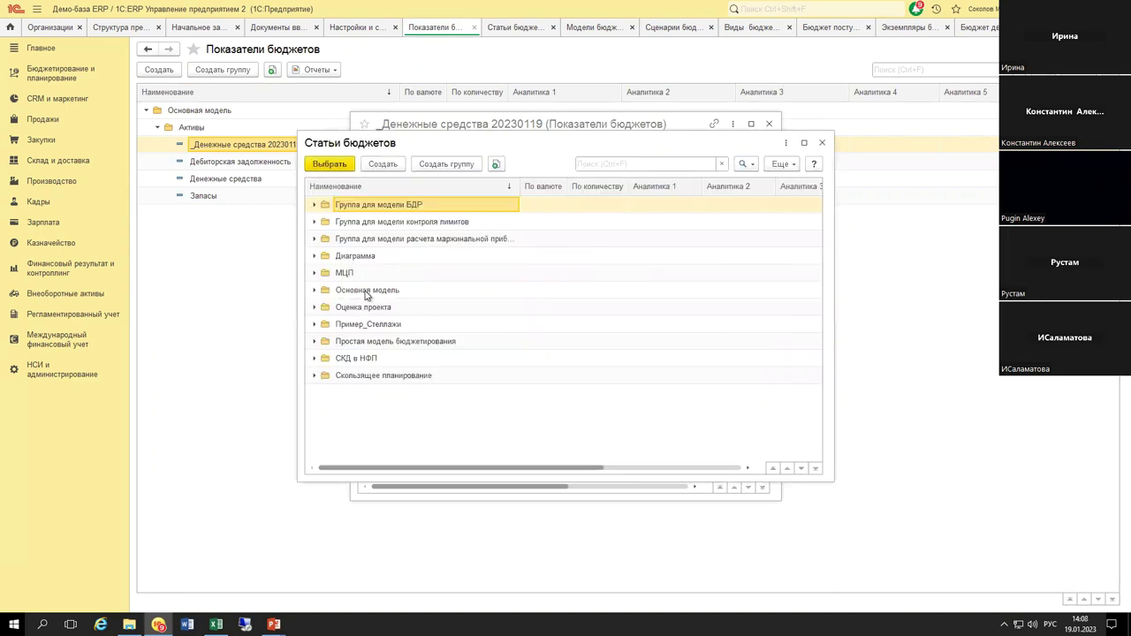
{"action": "double_click", "coordinate": [367, 291]}
{"action": "double_click", "coordinate": [378, 223]}
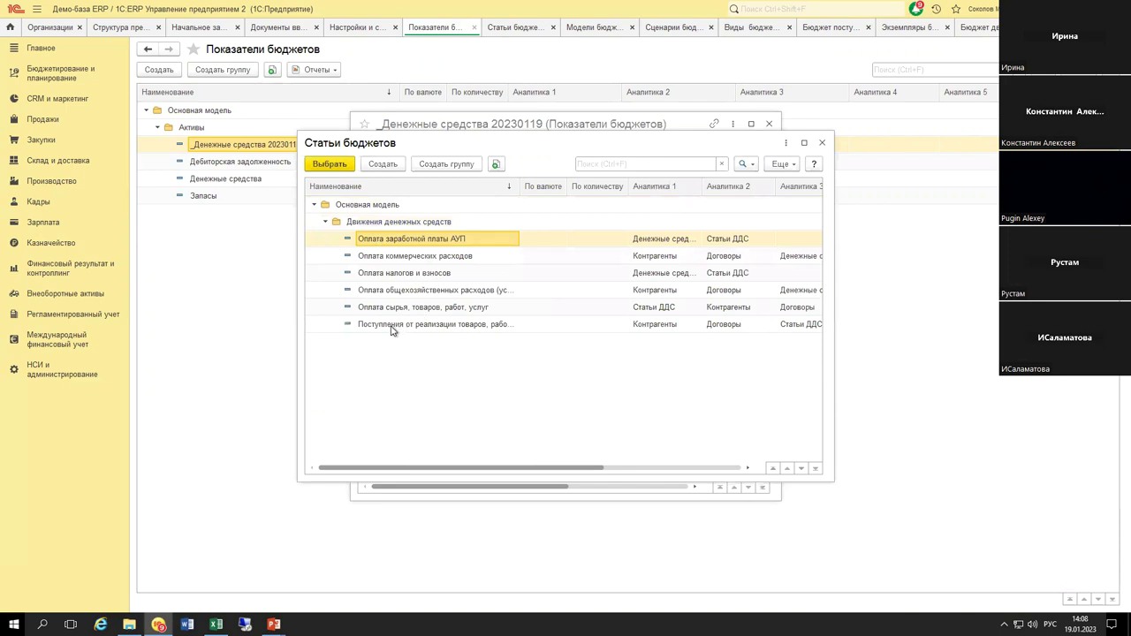
{"action": "left_click", "coordinate": [391, 326]}
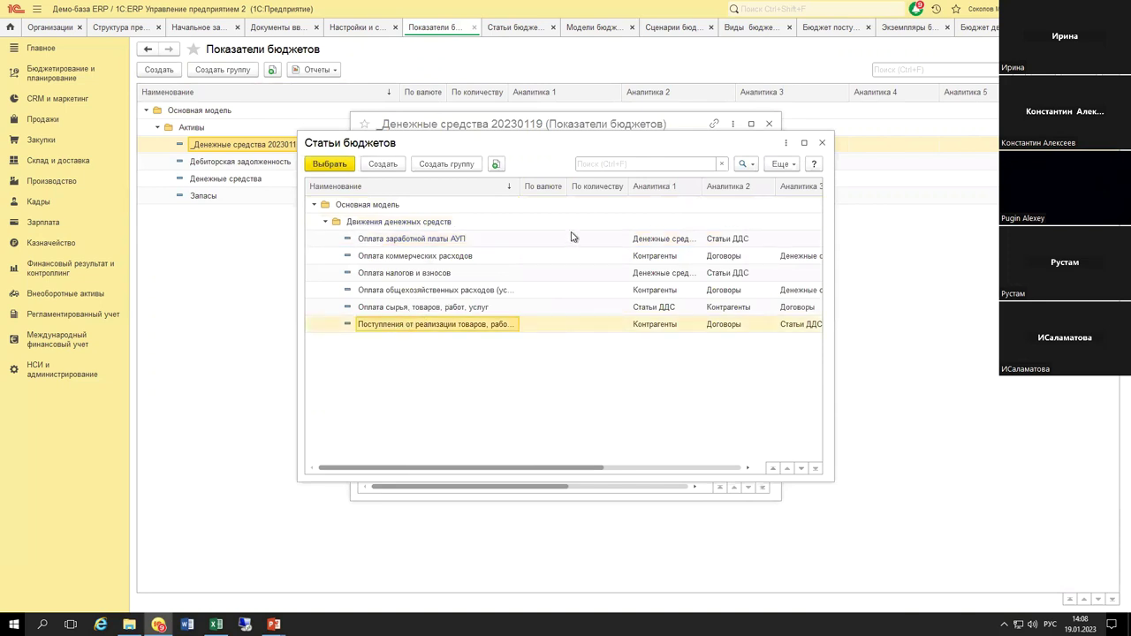
{"action": "key", "text": "Return"}
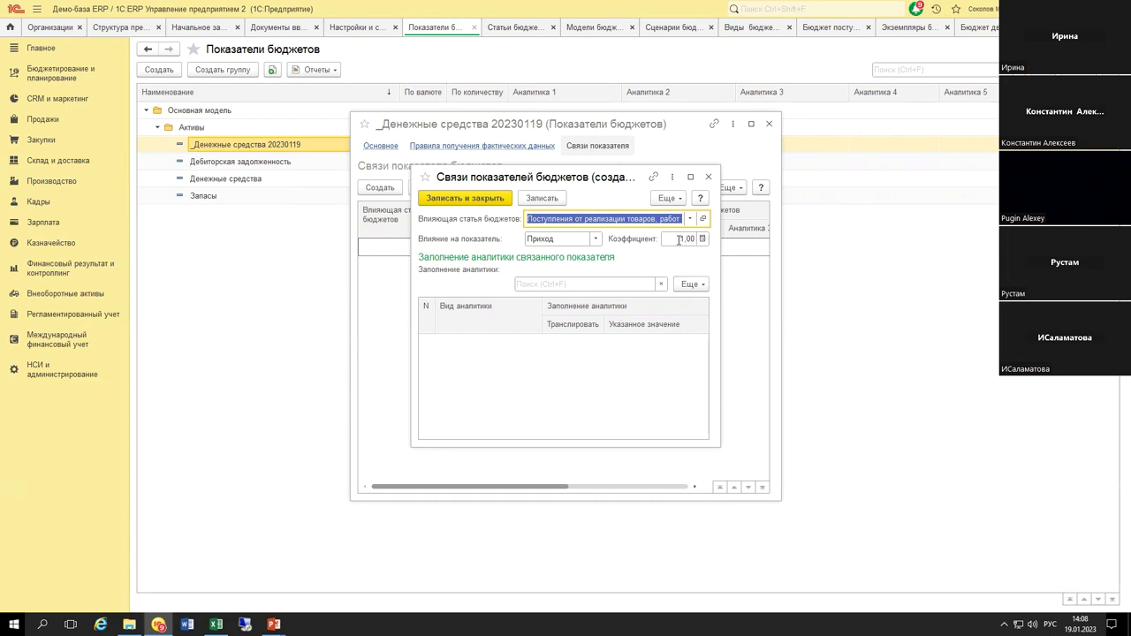
{"action": "left_click", "coordinate": [472, 199]}
{"action": "left_click", "coordinate": [463, 197]}
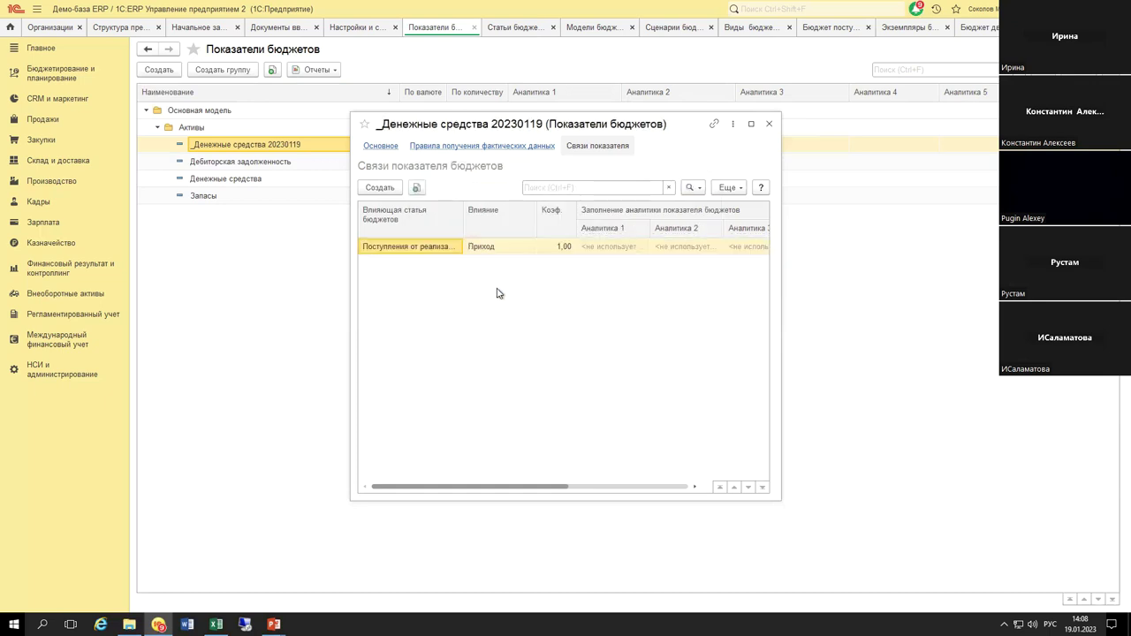
Step: Create and save an indicator link for the article Оплата сырья, товаров, работ, услуг with effect Расход
{"action": "left_click", "coordinate": [381, 188]}
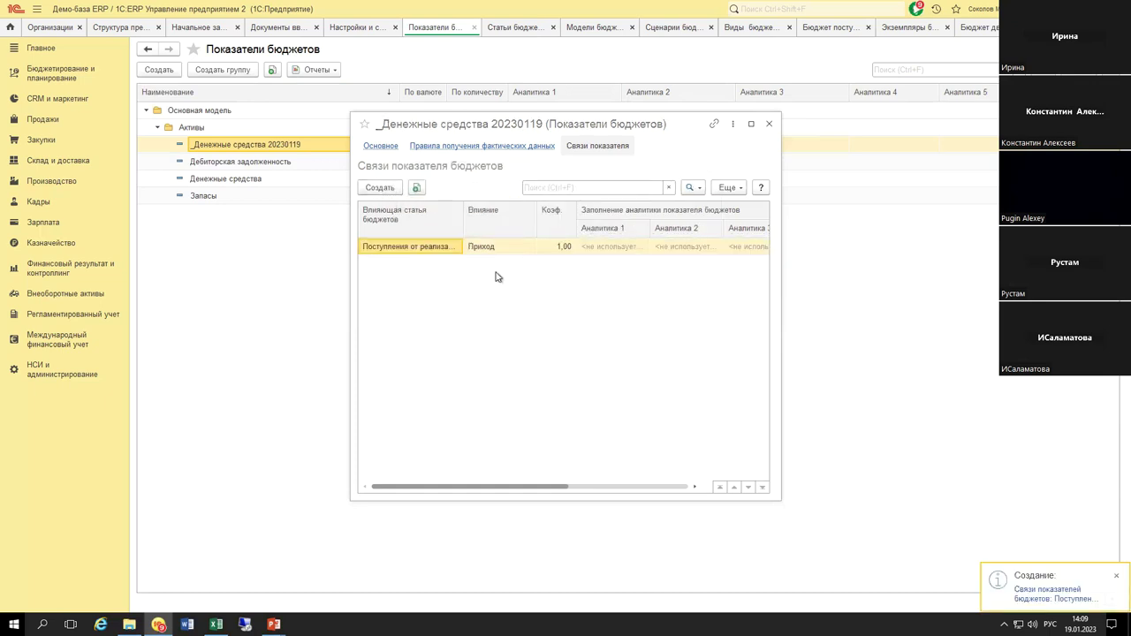
{"action": "left_click", "coordinate": [689, 219]}
{"action": "left_click", "coordinate": [588, 255]}
{"action": "double_click", "coordinate": [378, 287]}
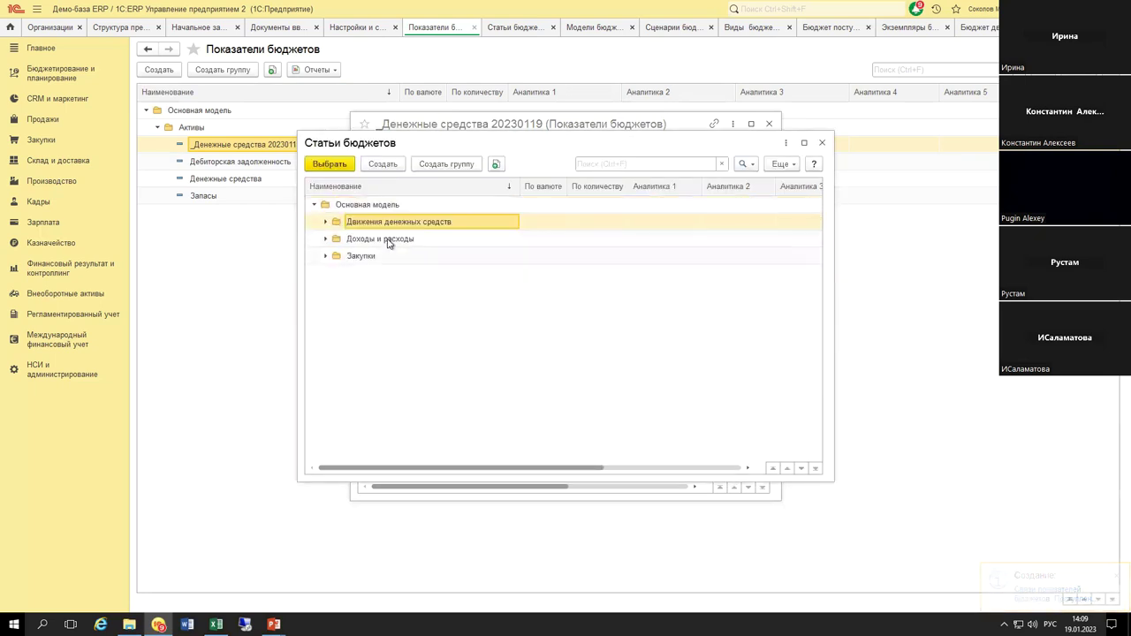
{"action": "double_click", "coordinate": [388, 225]}
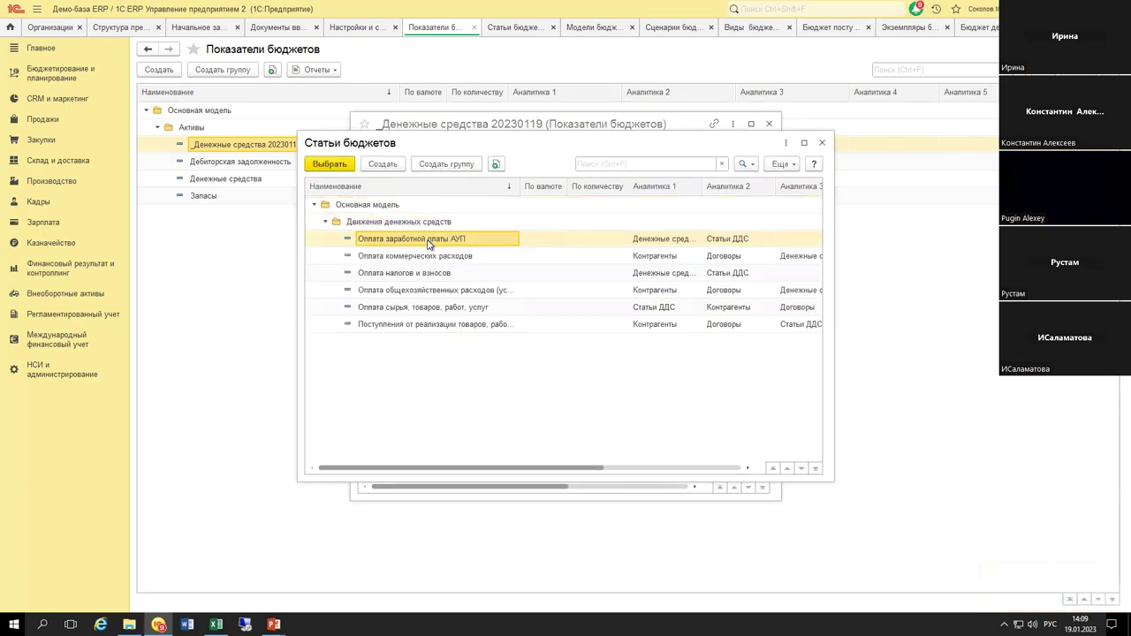
{"action": "double_click", "coordinate": [432, 311]}
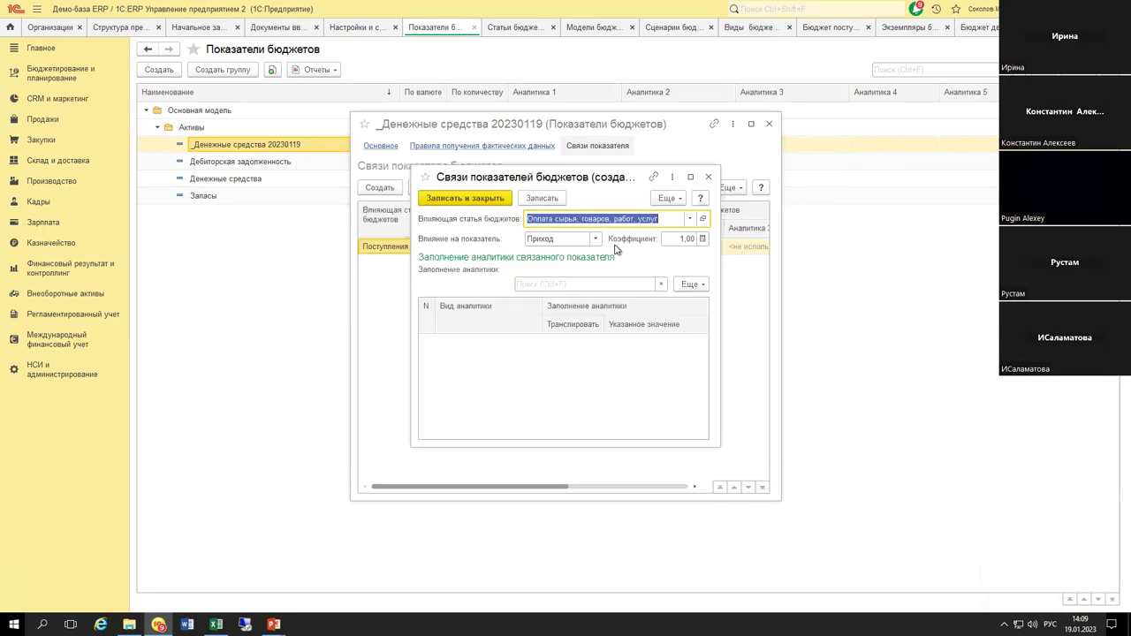
{"action": "left_click", "coordinate": [577, 240]}
{"action": "left_click", "coordinate": [571, 273]}
{"action": "left_click", "coordinate": [489, 201]}
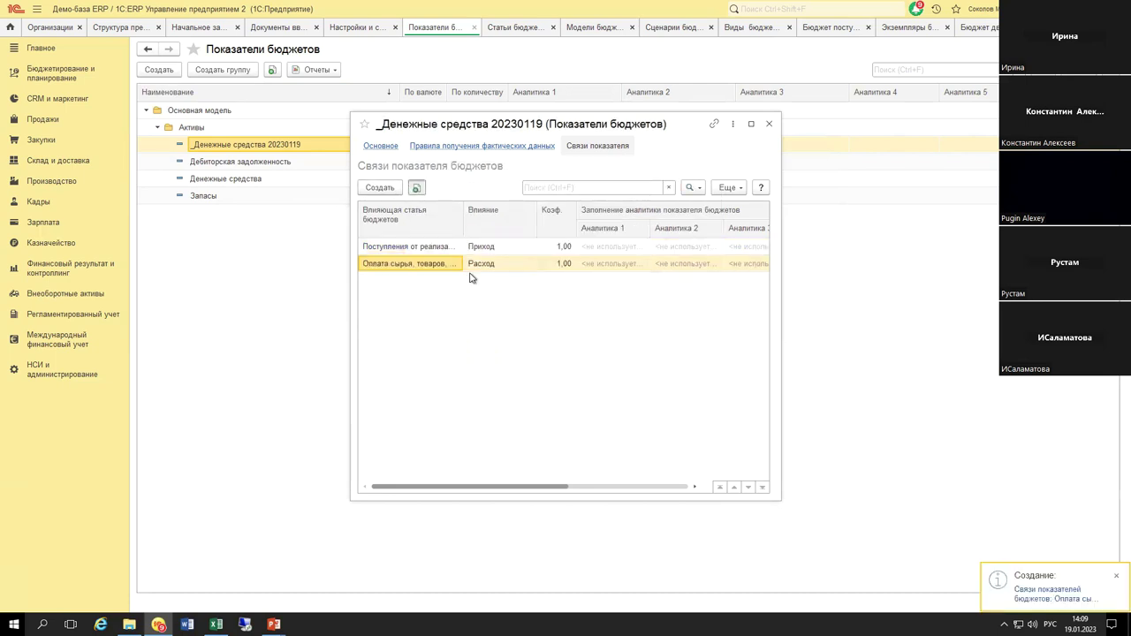
Step: Create and save an indicator link for the article Оплата общехозяйственных расходов (услуги) with effect Расход
{"action": "key", "text": "Insert"}
{"action": "left_click", "coordinate": [690, 218]}
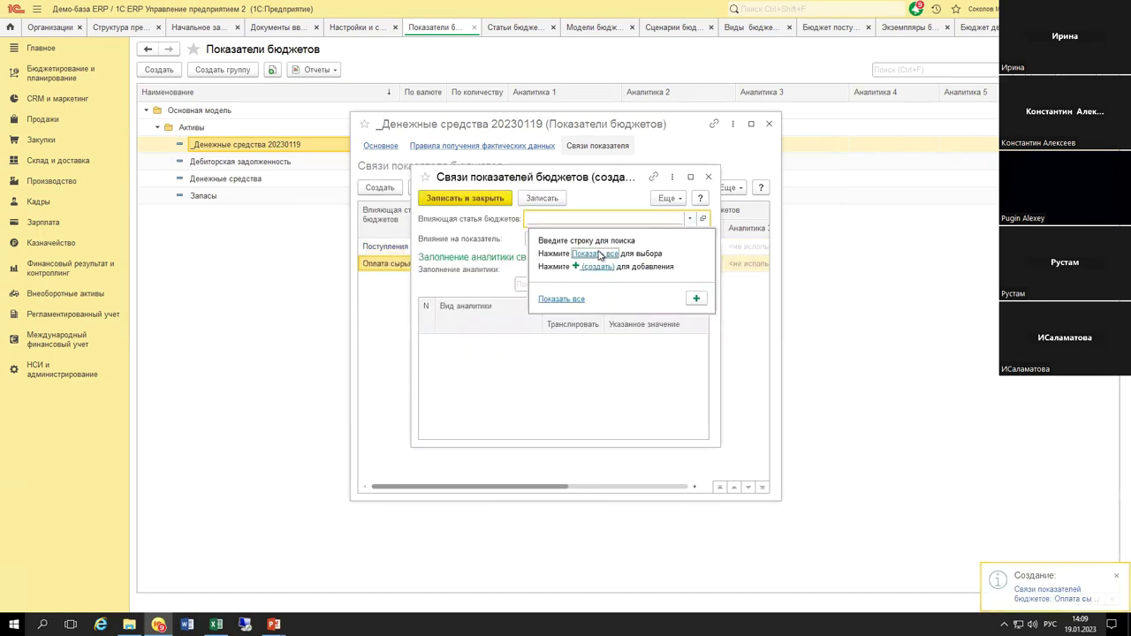
{"action": "left_click", "coordinate": [598, 255]}
{"action": "double_click", "coordinate": [369, 292]}
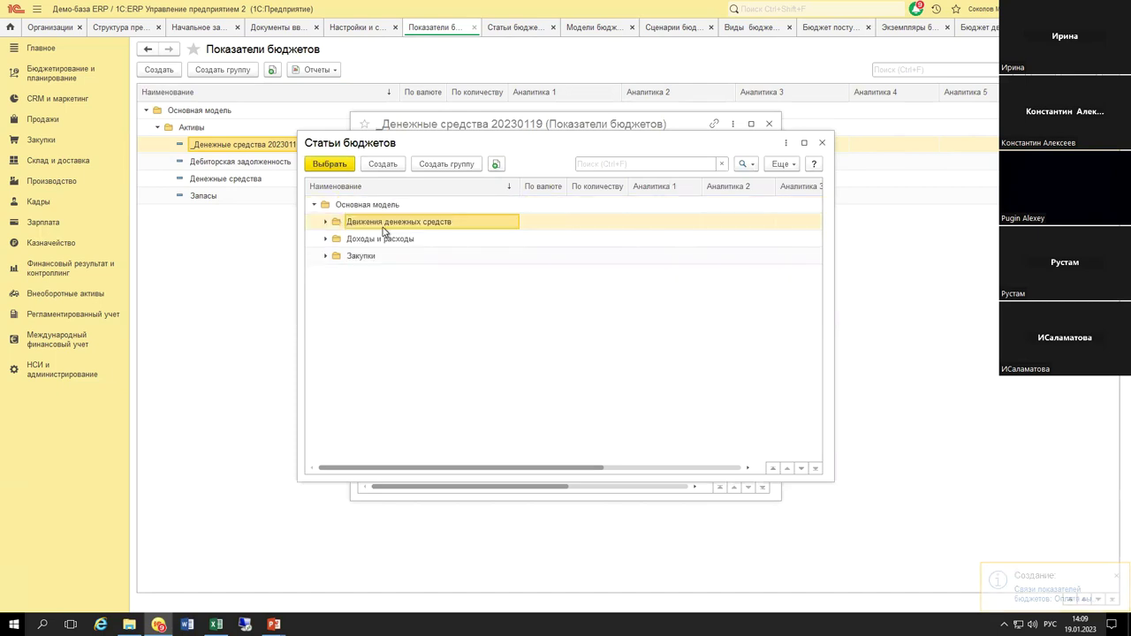
{"action": "double_click", "coordinate": [382, 228]}
{"action": "double_click", "coordinate": [568, 235]}
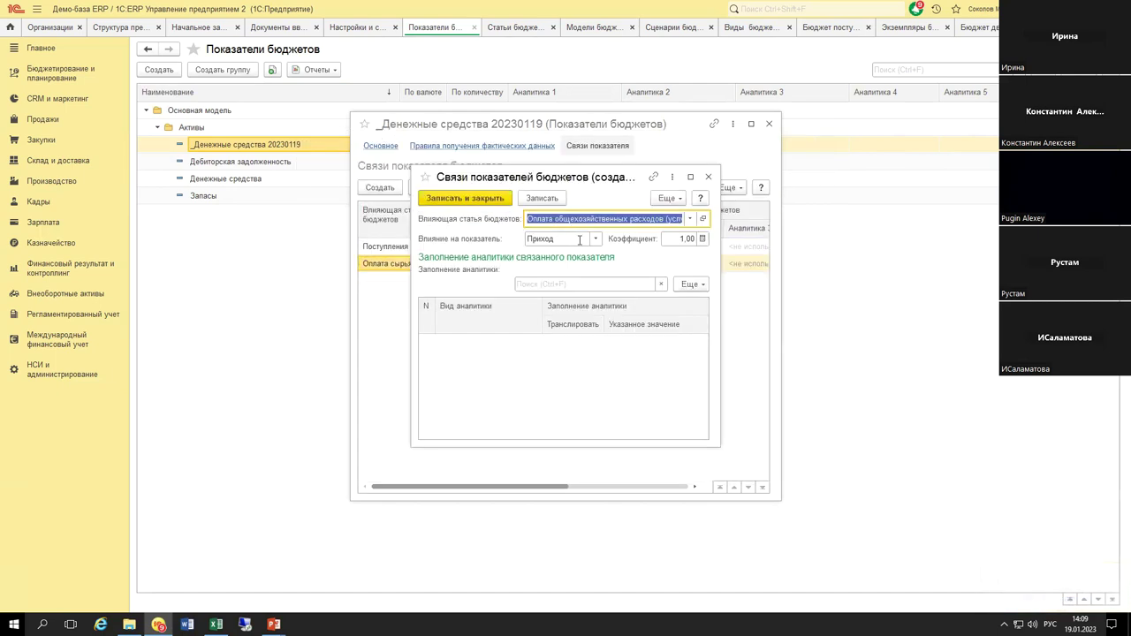
{"action": "left_click", "coordinate": [579, 240]}
{"action": "left_click", "coordinate": [557, 273]}
{"action": "left_click", "coordinate": [464, 198]}
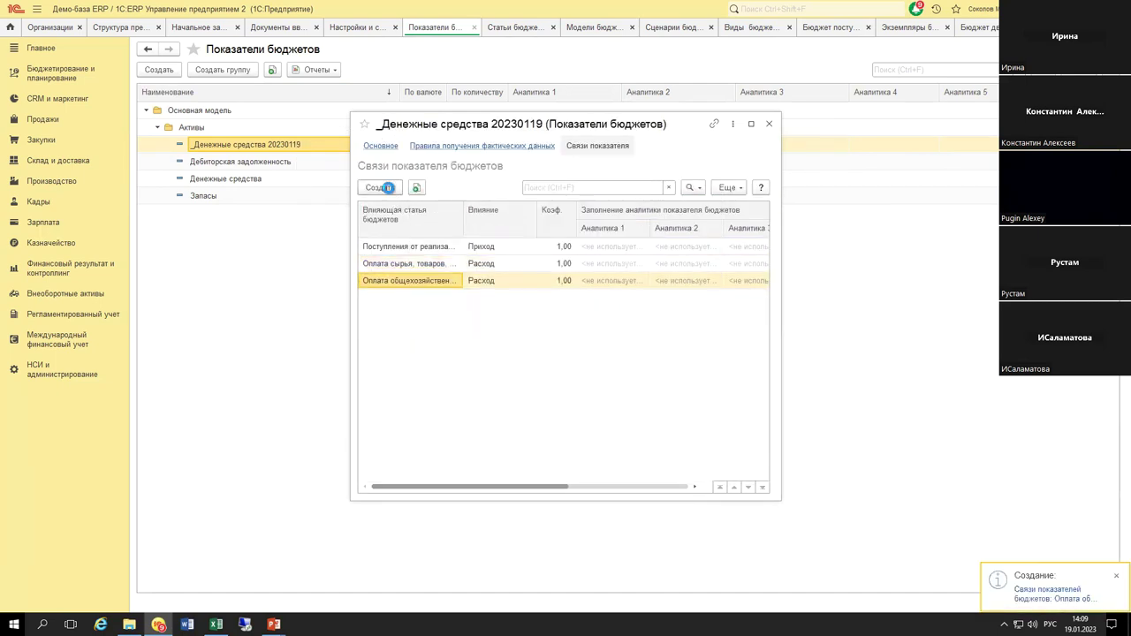
Step: Create and save an indicator link for the article Оплата налогов и взносов with effect Расход
{"action": "left_click", "coordinate": [386, 187]}
{"action": "left_click", "coordinate": [689, 218]}
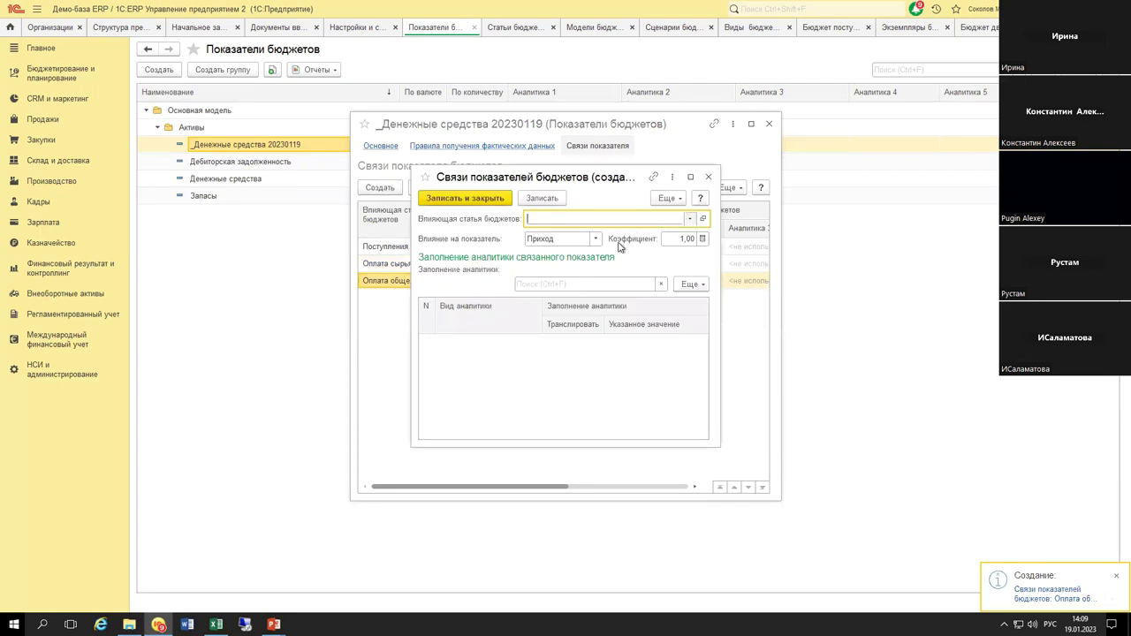
{"action": "left_click", "coordinate": [432, 235]}
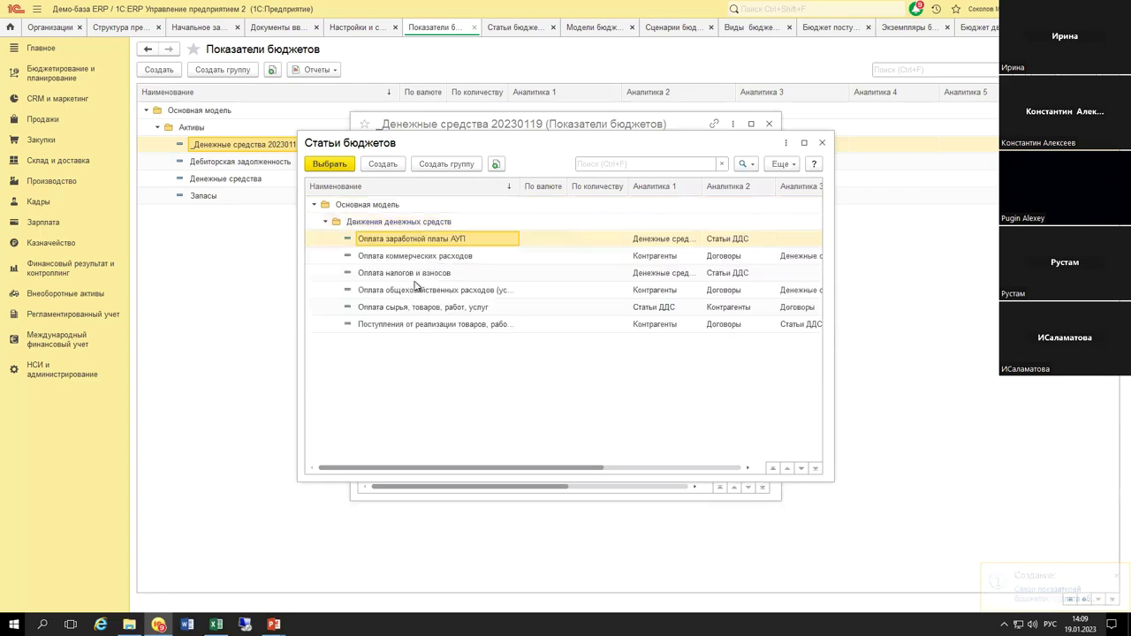
{"action": "double_click", "coordinate": [415, 272]}
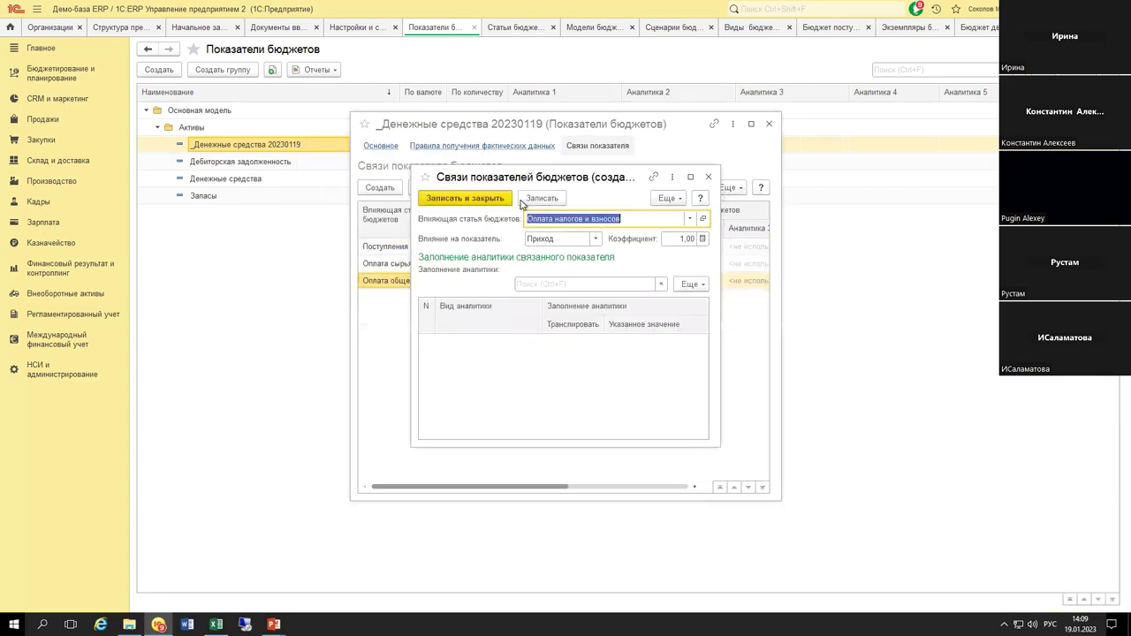
{"action": "left_click", "coordinate": [535, 238]}
{"action": "key", "text": "Down"}
{"action": "key", "text": "Return"}
{"action": "key", "text": "ctrl+Return"}
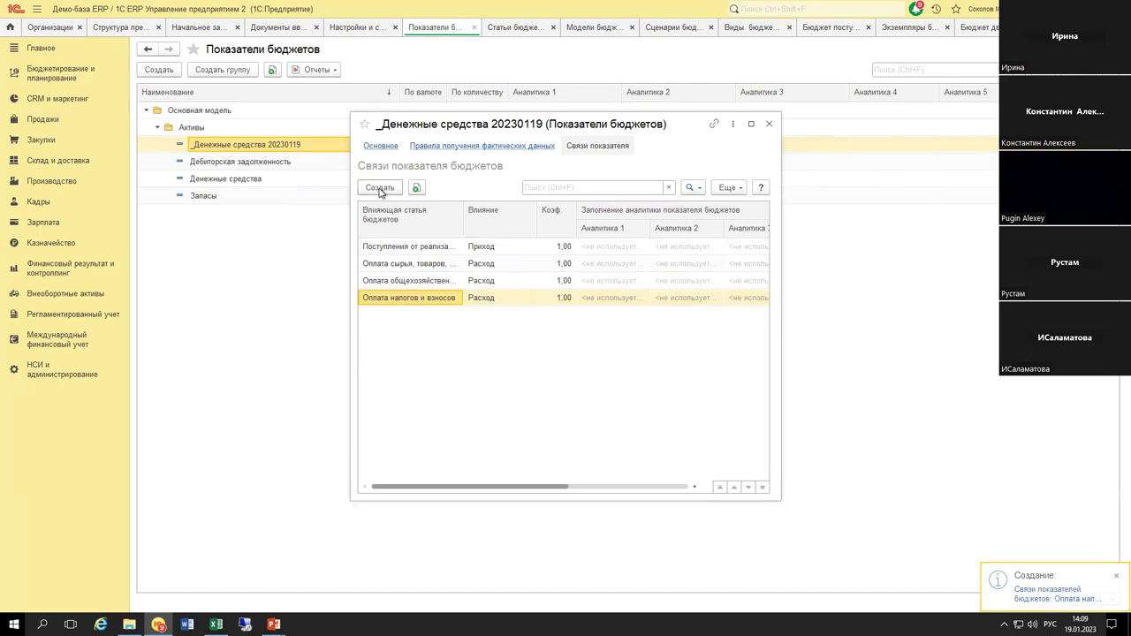
Step: Create and save an indicator link for the article Оплата коммерческих расходов with effect Приход
{"action": "left_click", "coordinate": [380, 188]}
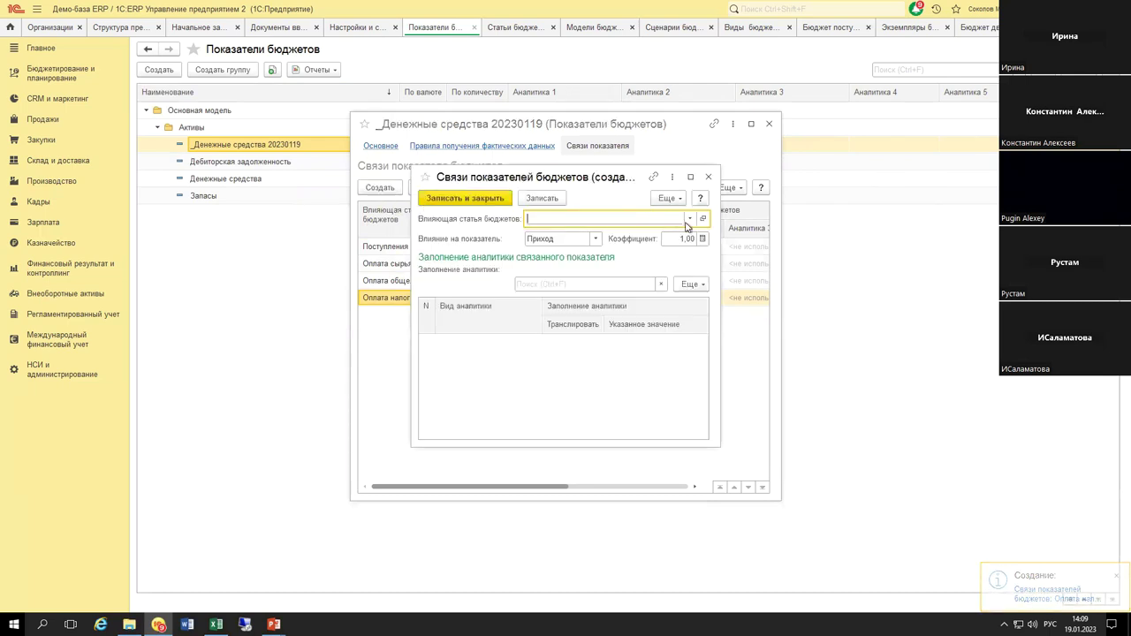
{"action": "left_click", "coordinate": [689, 219]}
{"action": "left_click", "coordinate": [590, 252]}
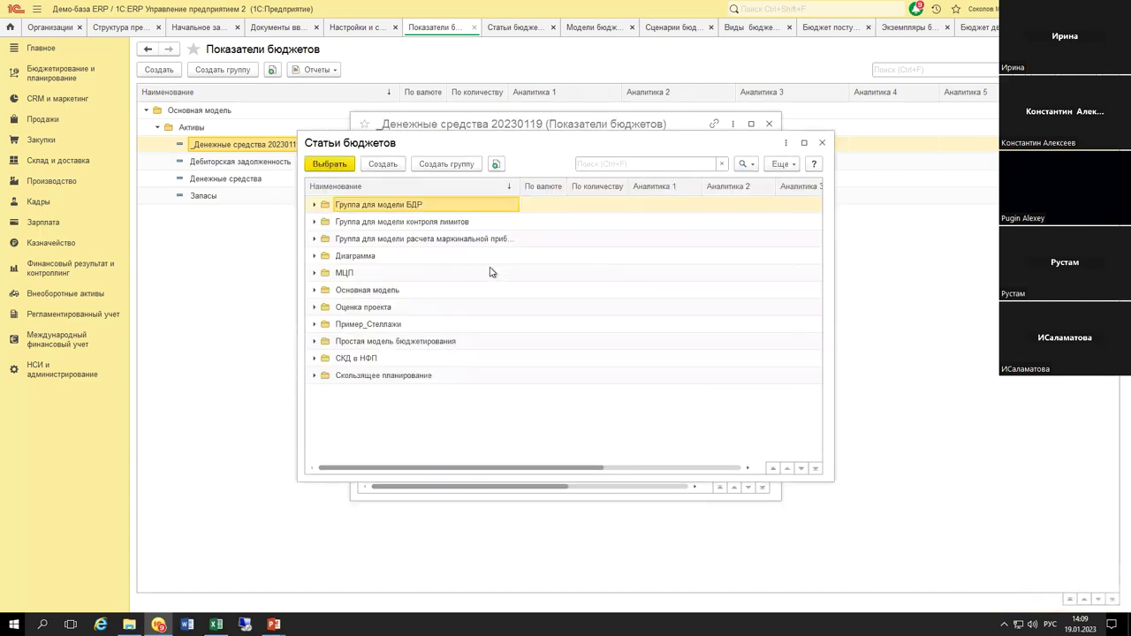
{"action": "left_click", "coordinate": [389, 292]}
{"action": "double_click", "coordinate": [398, 294]}
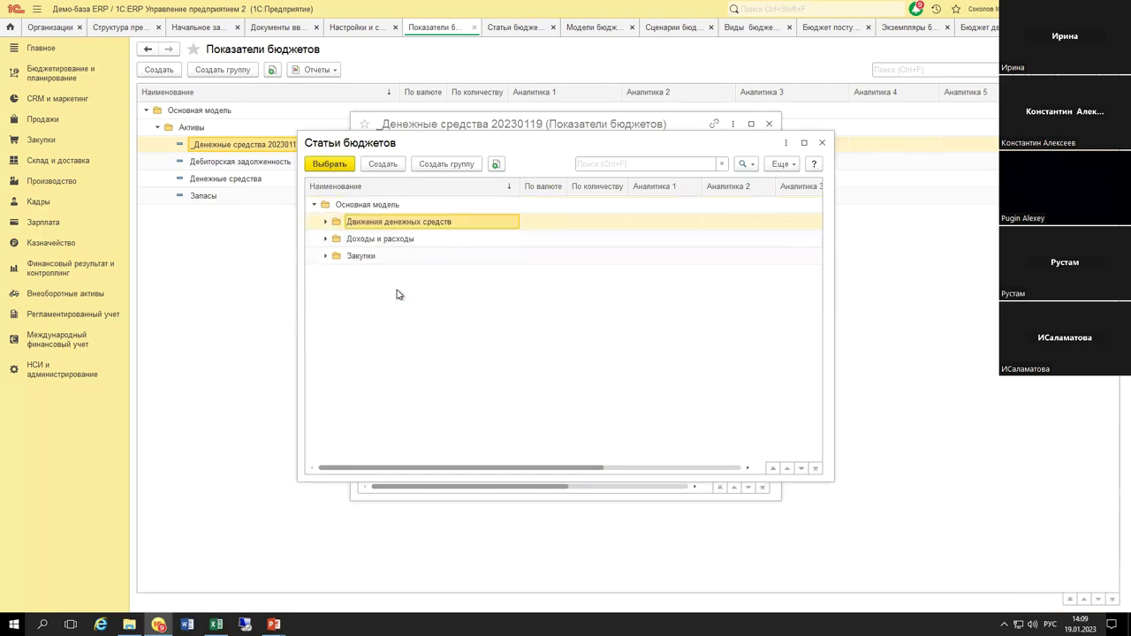
{"action": "double_click", "coordinate": [416, 224]}
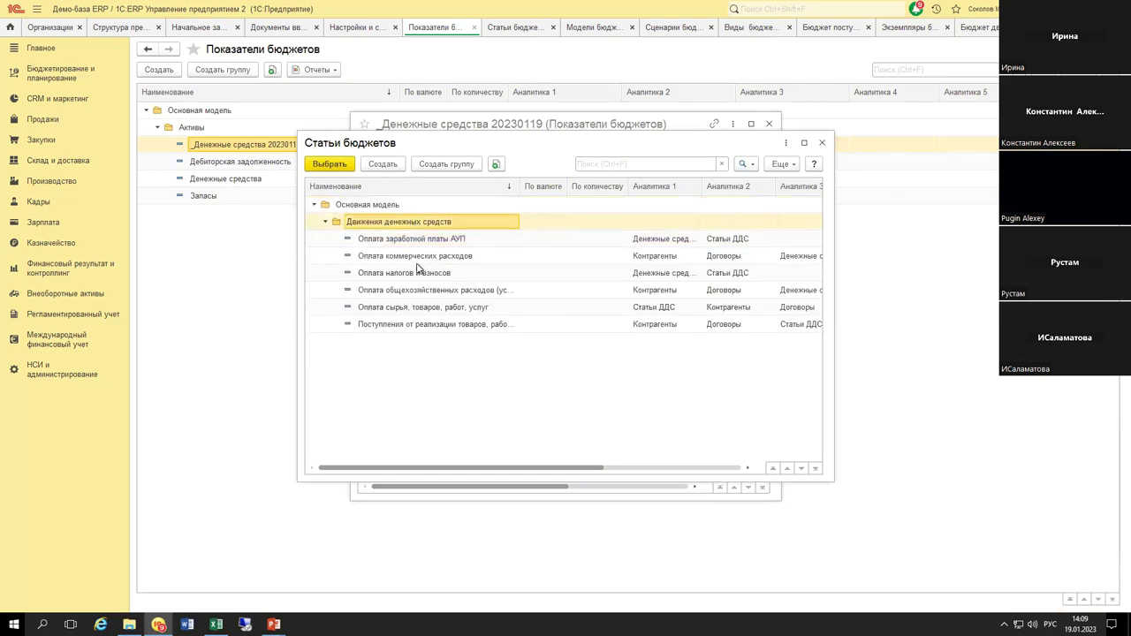
{"action": "double_click", "coordinate": [420, 257]}
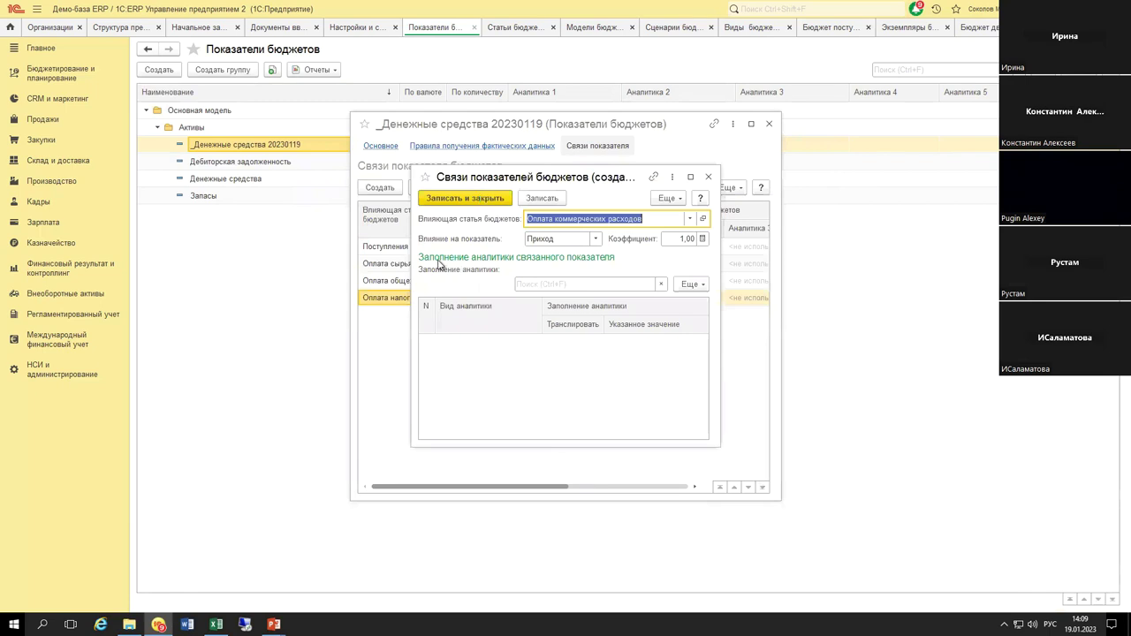
{"action": "left_click", "coordinate": [417, 199]}
Step: Create and save an indicator link for the article Оплата заработной платы АУП with effect Расход
{"action": "left_click", "coordinate": [380, 188]}
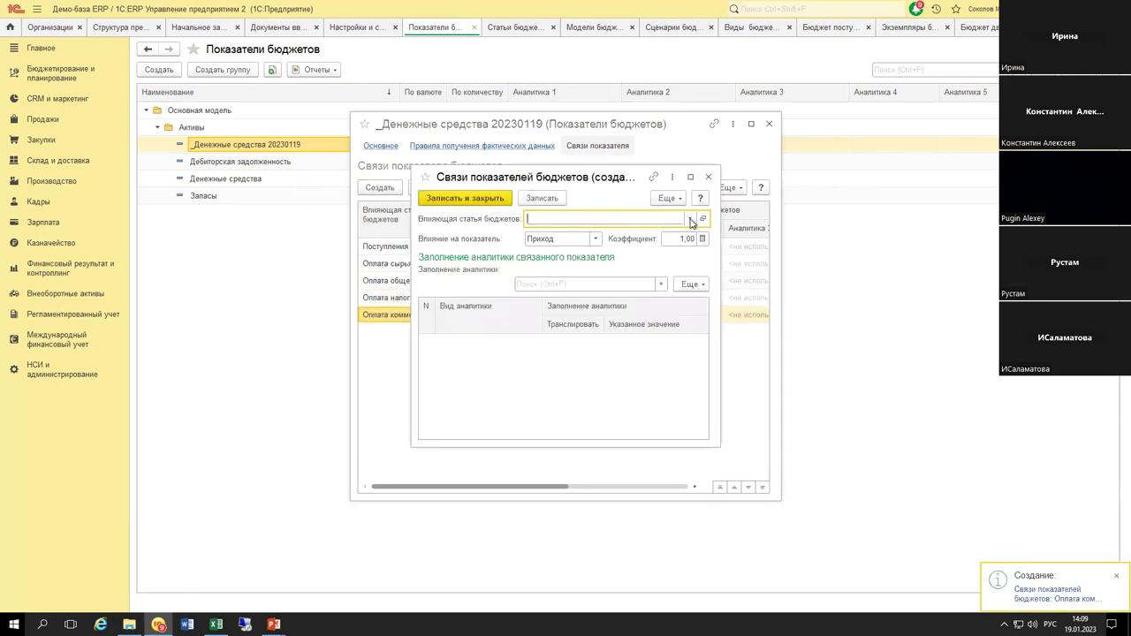
{"action": "left_click", "coordinate": [690, 218]}
{"action": "left_click", "coordinate": [599, 254]}
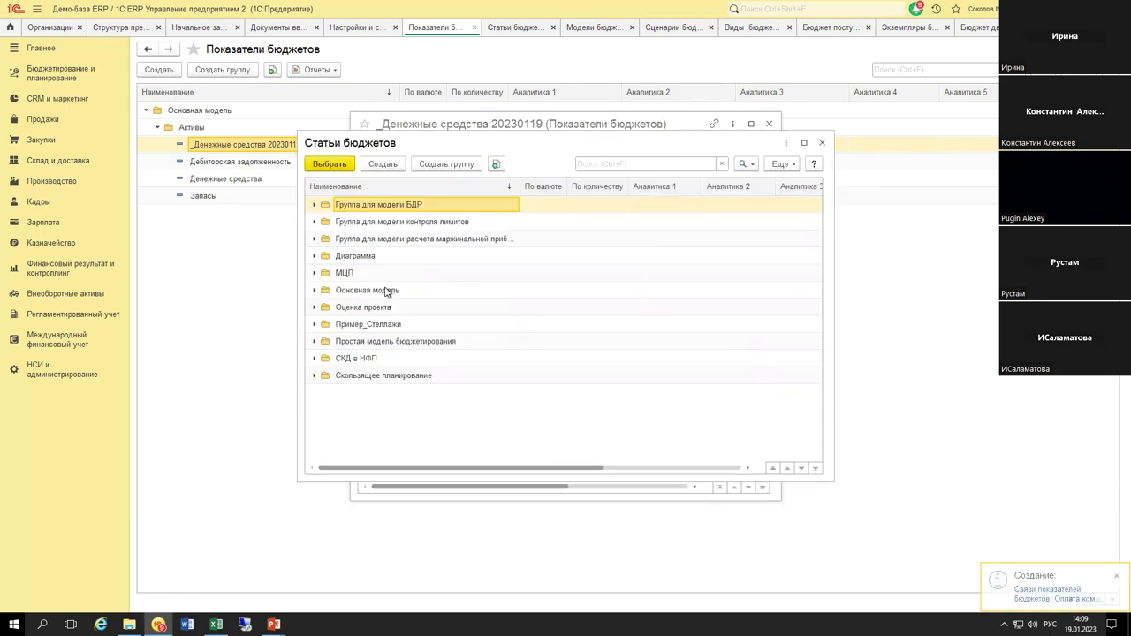
{"action": "double_click", "coordinate": [389, 292]}
{"action": "double_click", "coordinate": [416, 223]}
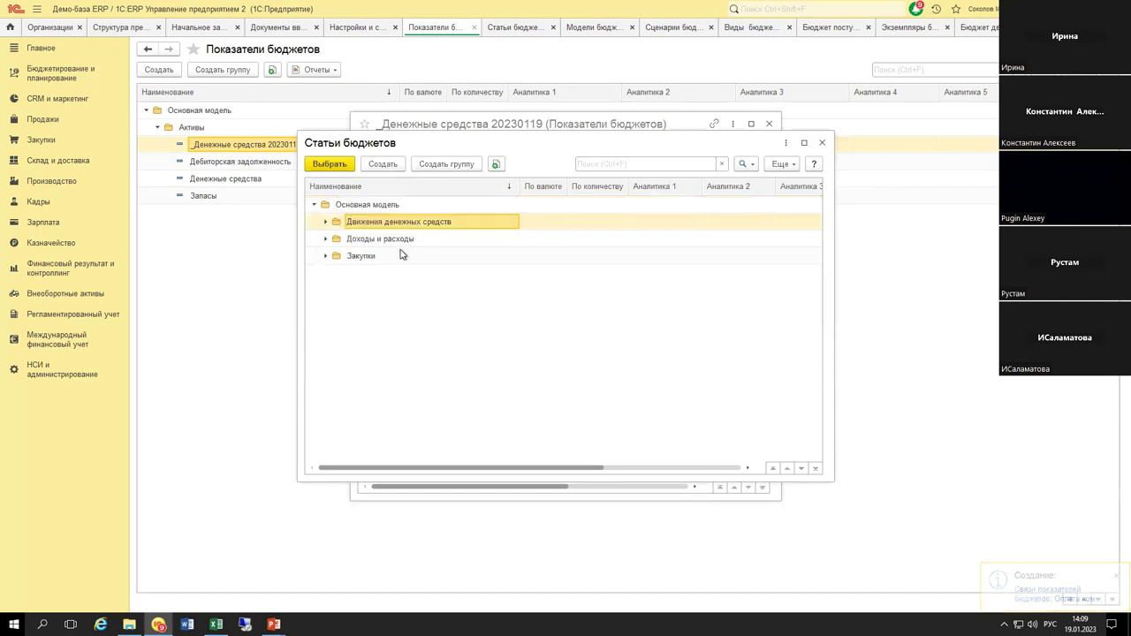
{"action": "double_click", "coordinate": [495, 236]}
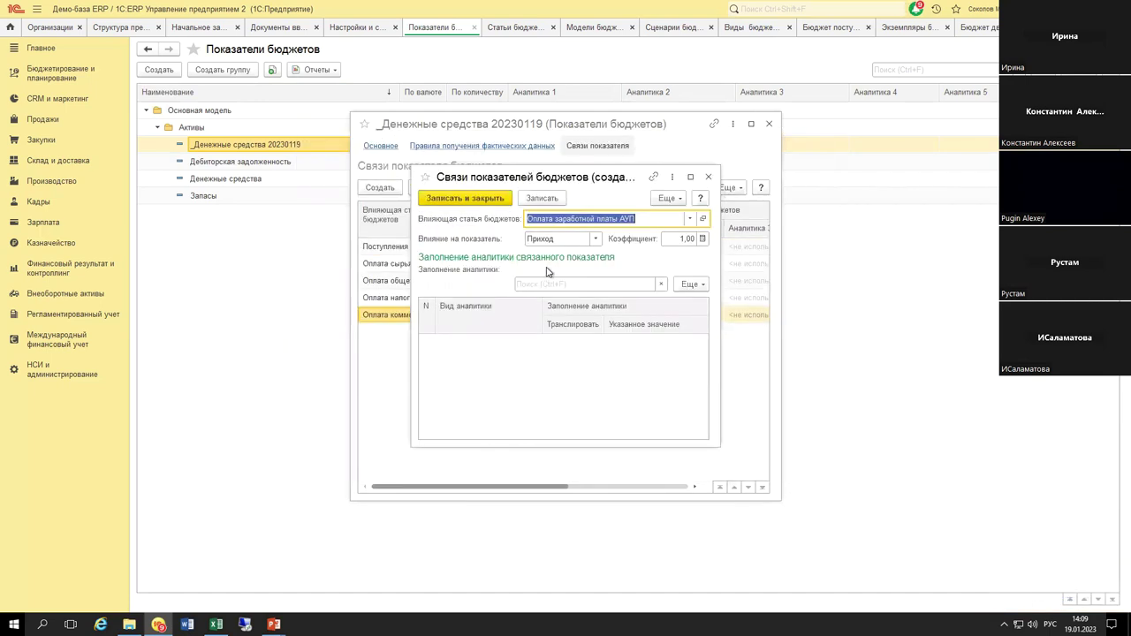
{"action": "key", "text": "Tab"}
{"action": "key", "text": "F4"}
{"action": "key", "text": "Down"}
{"action": "key", "text": "Return"}
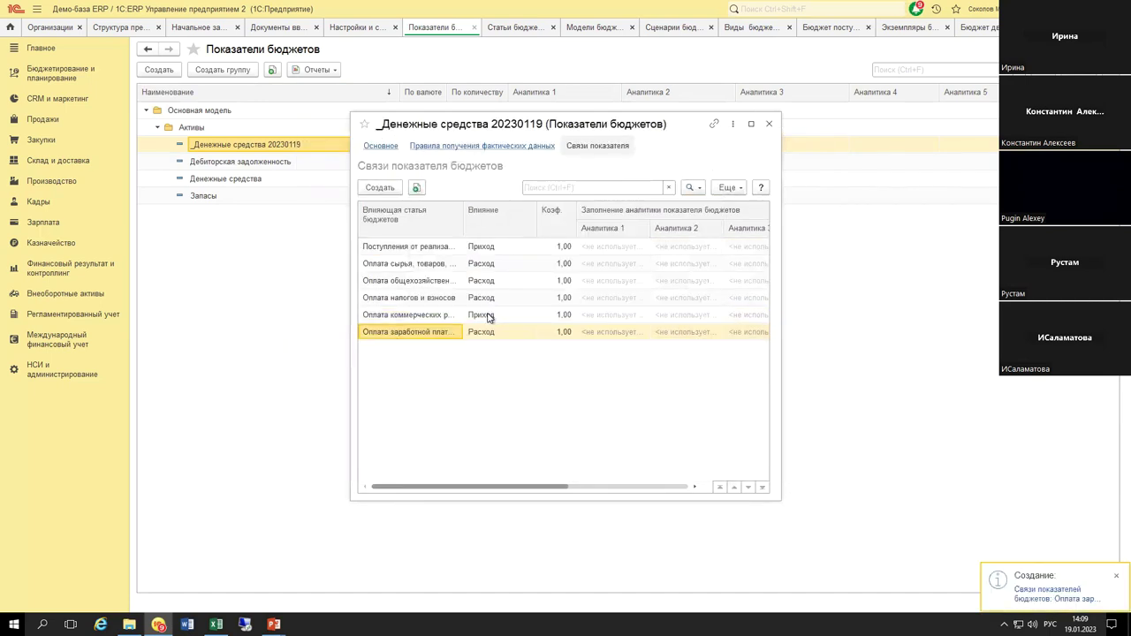
Step: Change the effect of the Оплата коммерческих расходов indicator link to Расход and save the link
{"action": "left_click", "coordinate": [488, 318]}
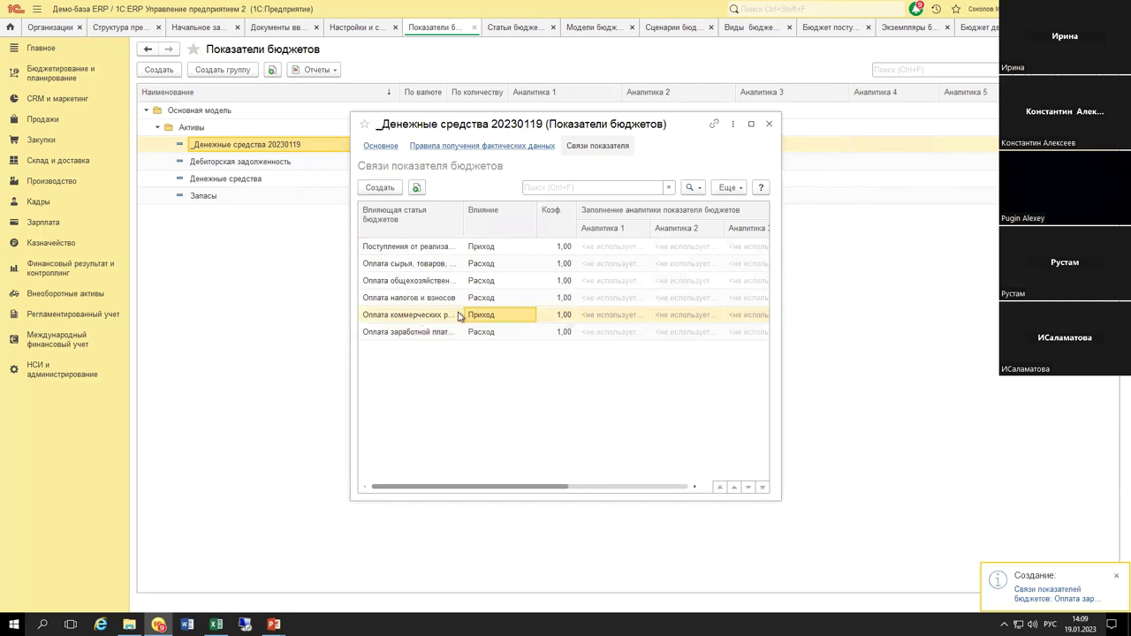
{"action": "key", "text": "Return"}
{"action": "left_click", "coordinate": [595, 238]}
{"action": "key", "text": "Down"}
{"action": "key", "text": "Return"}
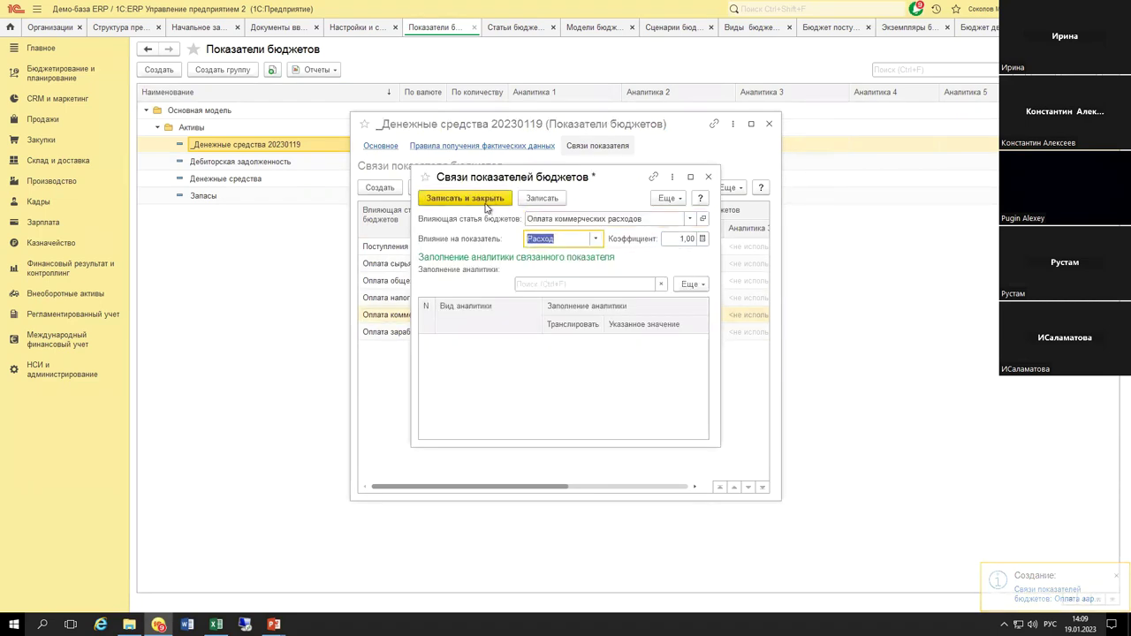
{"action": "left_click", "coordinate": [484, 202]}
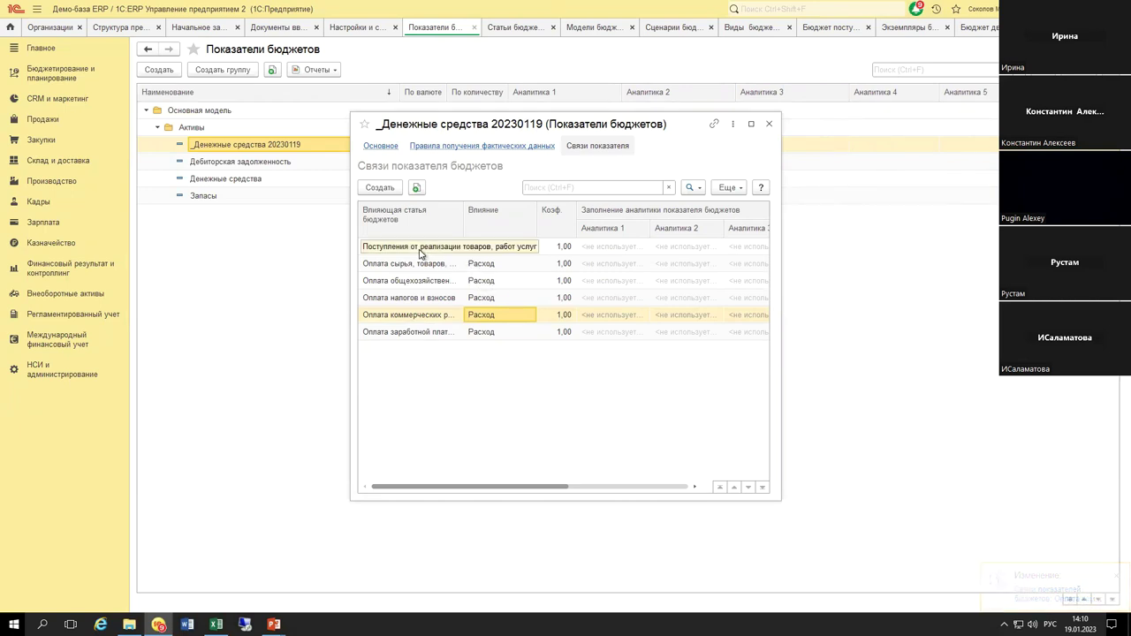
Step: Return to the main form of the budget indicator _Денежные средства 20230119, then save and close it
{"action": "left_click", "coordinate": [471, 249]}
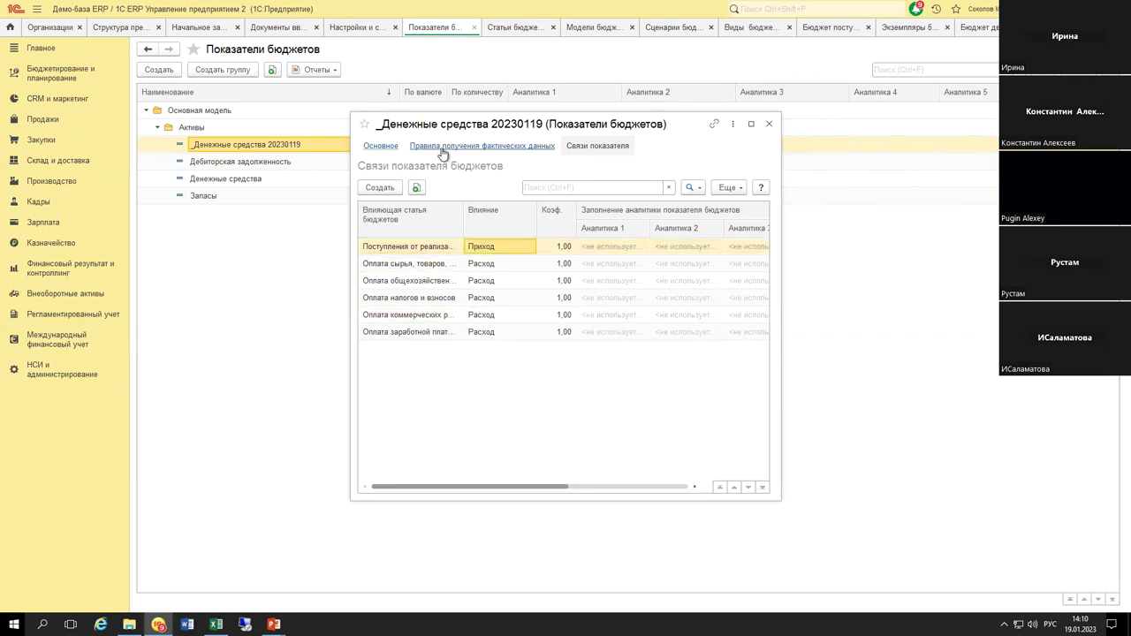
{"action": "left_click", "coordinate": [383, 148]}
{"action": "left_click", "coordinate": [405, 173]}
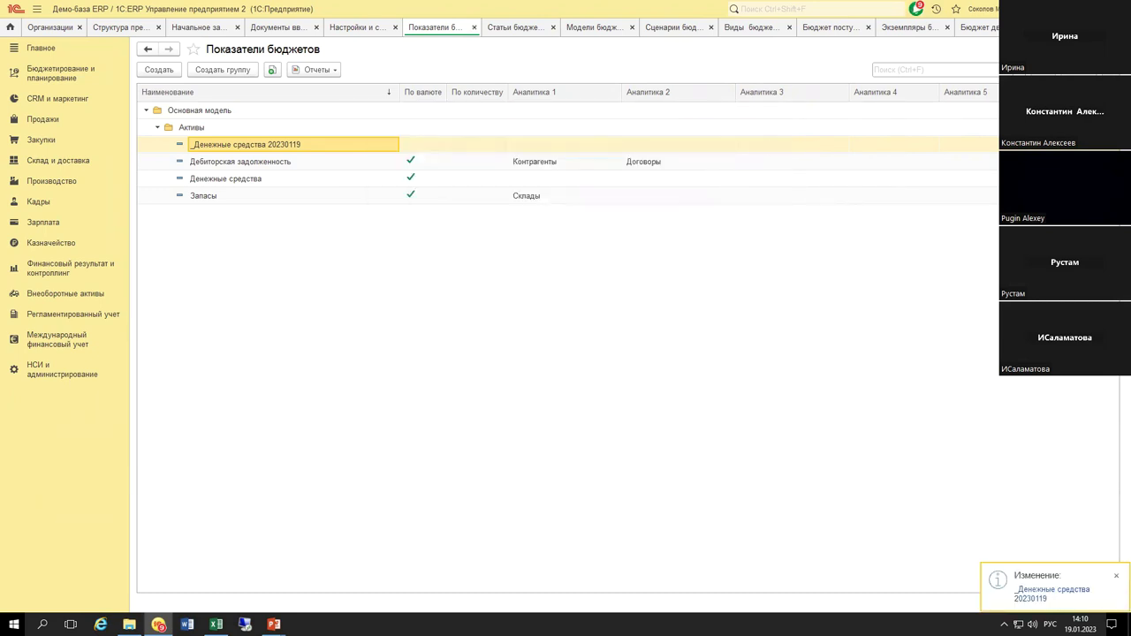
Step: Regenerate the report Бюджет движения ДС for February 2023
{"action": "left_click", "coordinate": [979, 28]}
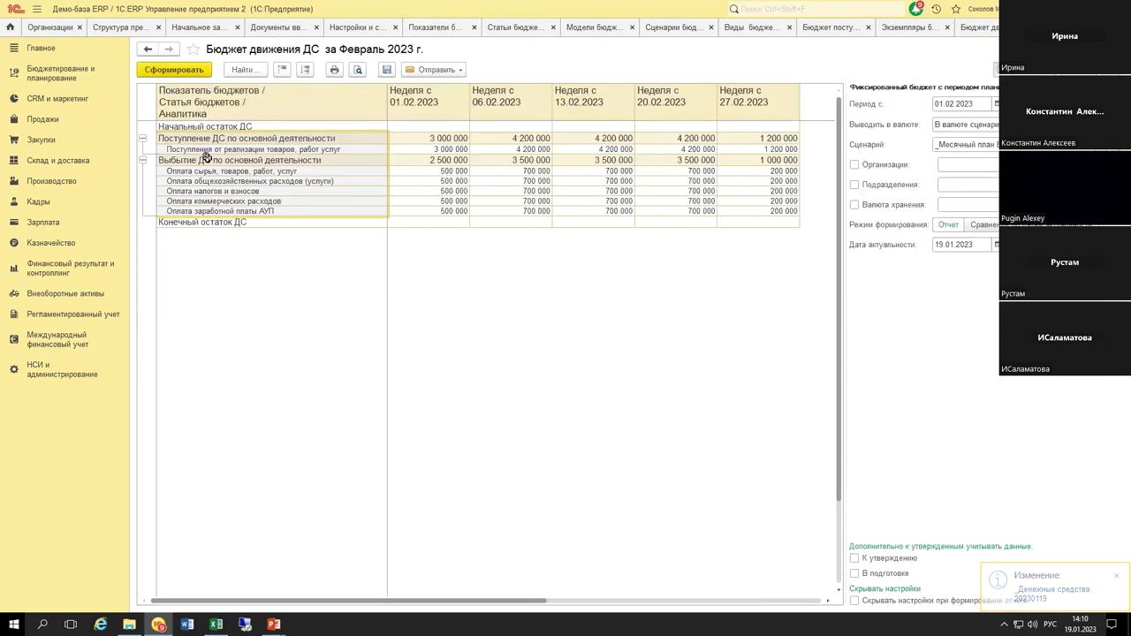
{"action": "left_click", "coordinate": [177, 70]}
{"action": "left_click", "coordinate": [217, 140]}
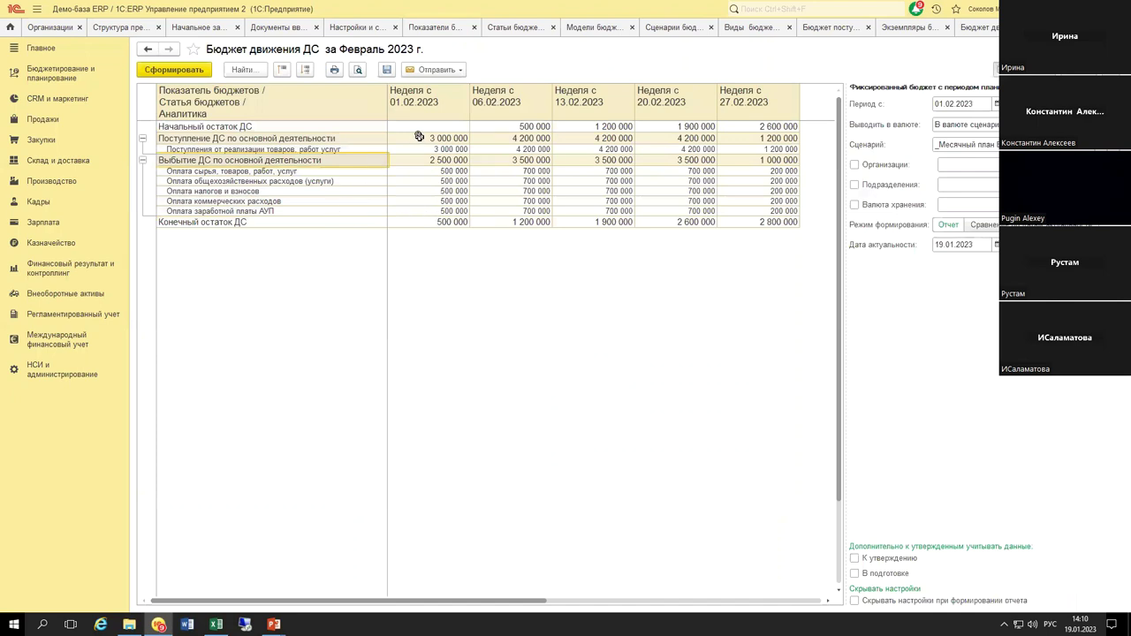
Step: Compare the weekly opening and closing cash balances with the receipts and payments in the report
{"action": "left_click_drag", "start_coordinate": [467, 124], "coordinate": [778, 127]}
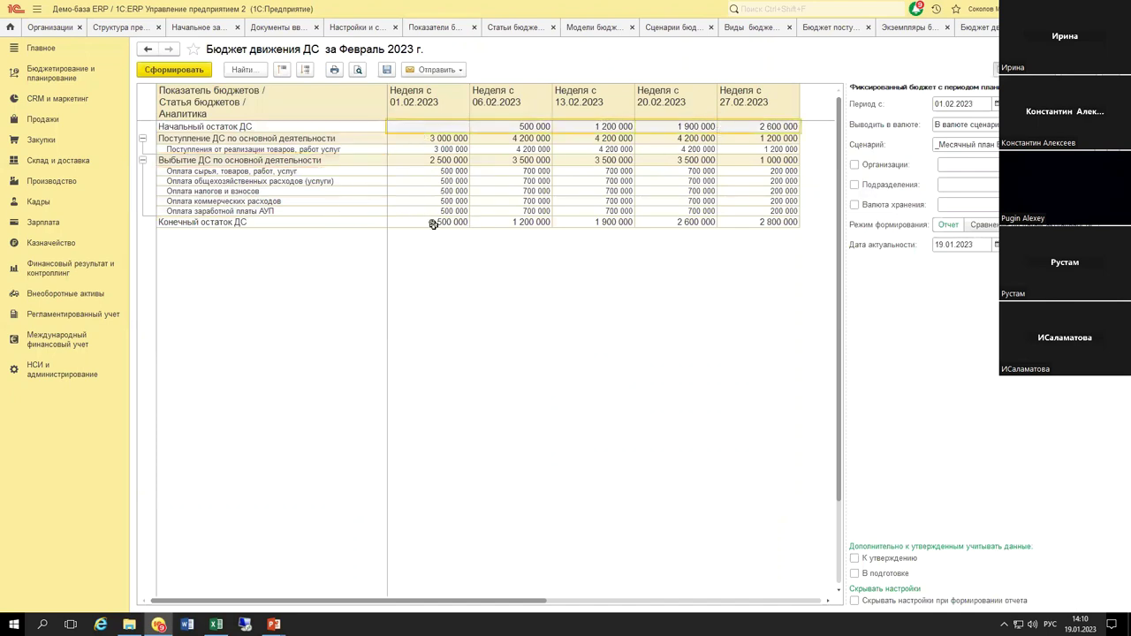
{"action": "left_click_drag", "start_coordinate": [433, 224], "coordinate": [775, 222]}
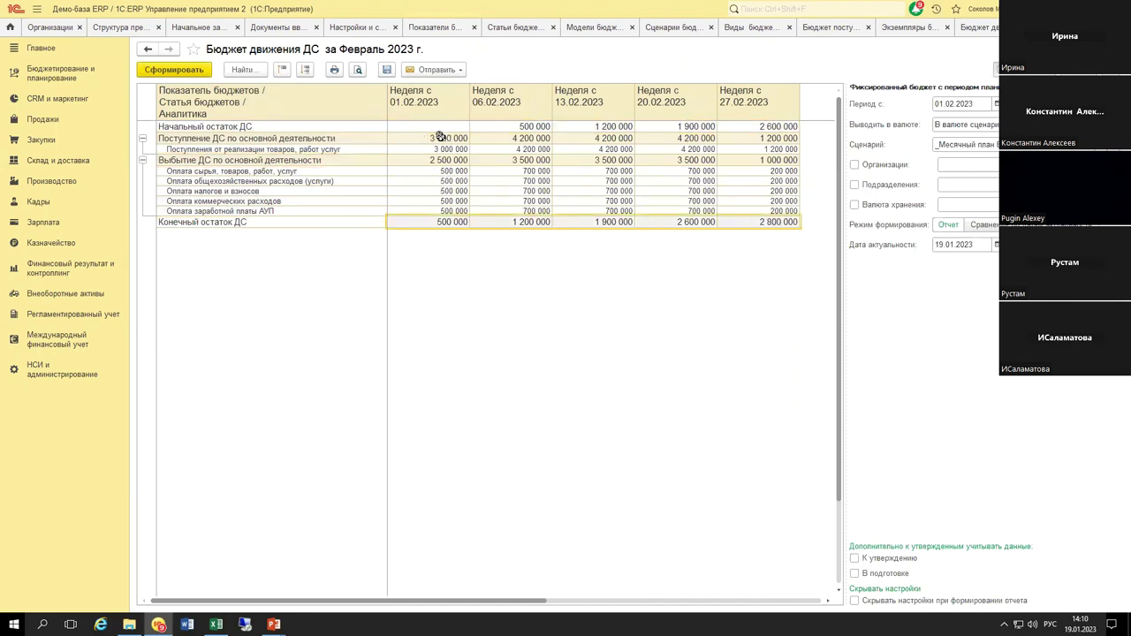
{"action": "left_click", "coordinate": [440, 137]}
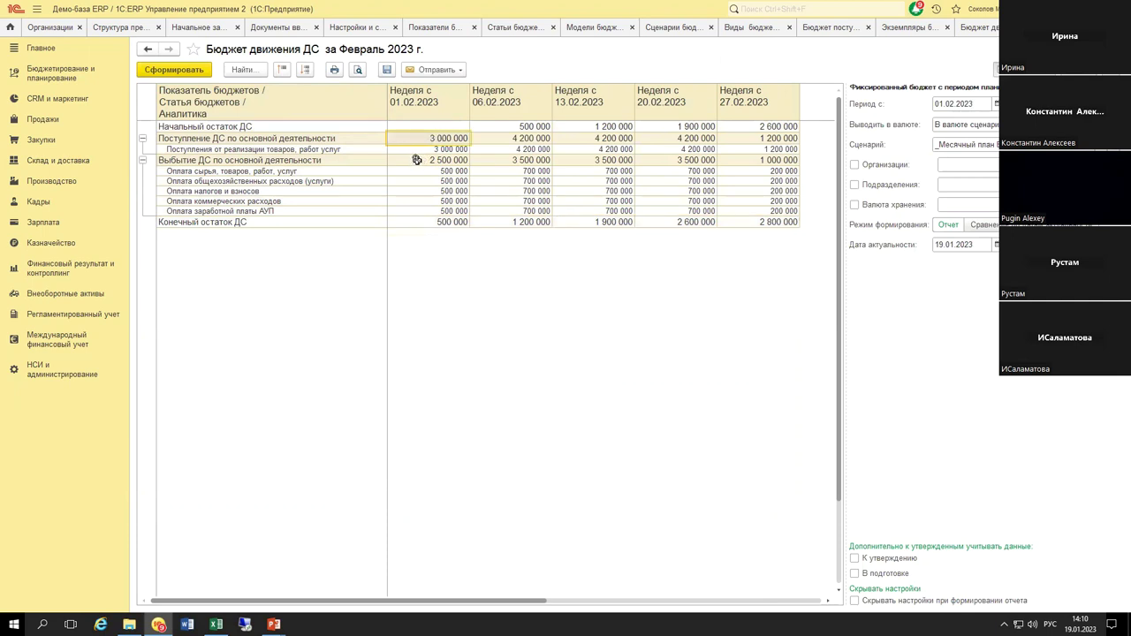
{"action": "left_click", "coordinate": [418, 162]}
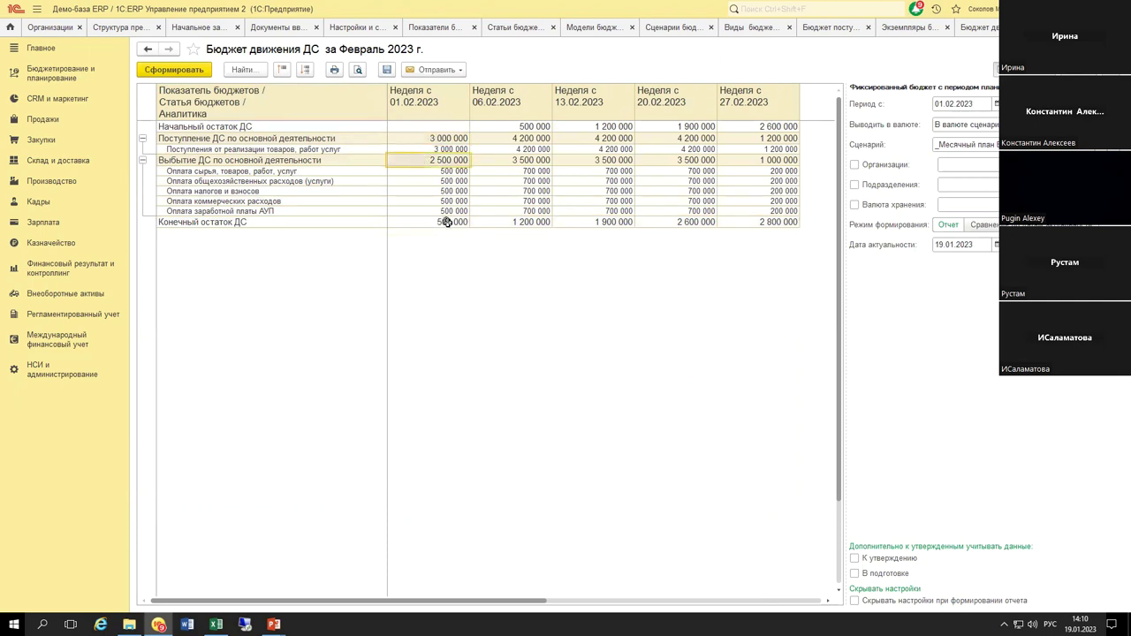
{"action": "left_click_drag", "start_coordinate": [448, 222], "coordinate": [777, 224]}
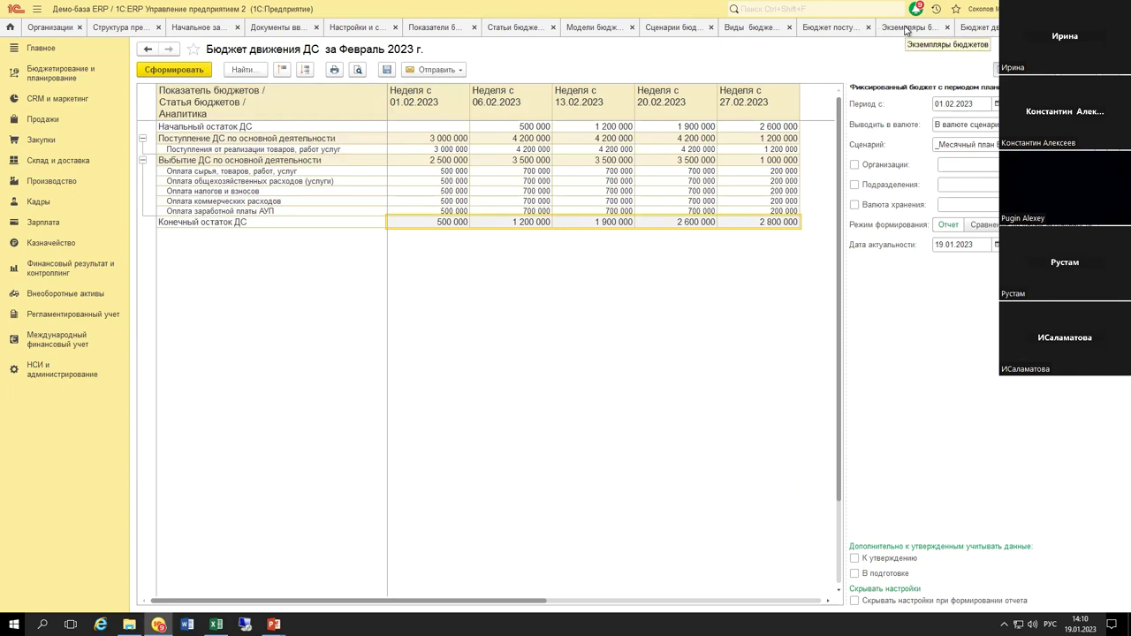
Step: Open the budget instance Бюджет расходов ДС for February 2023 and set its status to В подготовке
{"action": "double_click", "coordinate": [477, 574]}
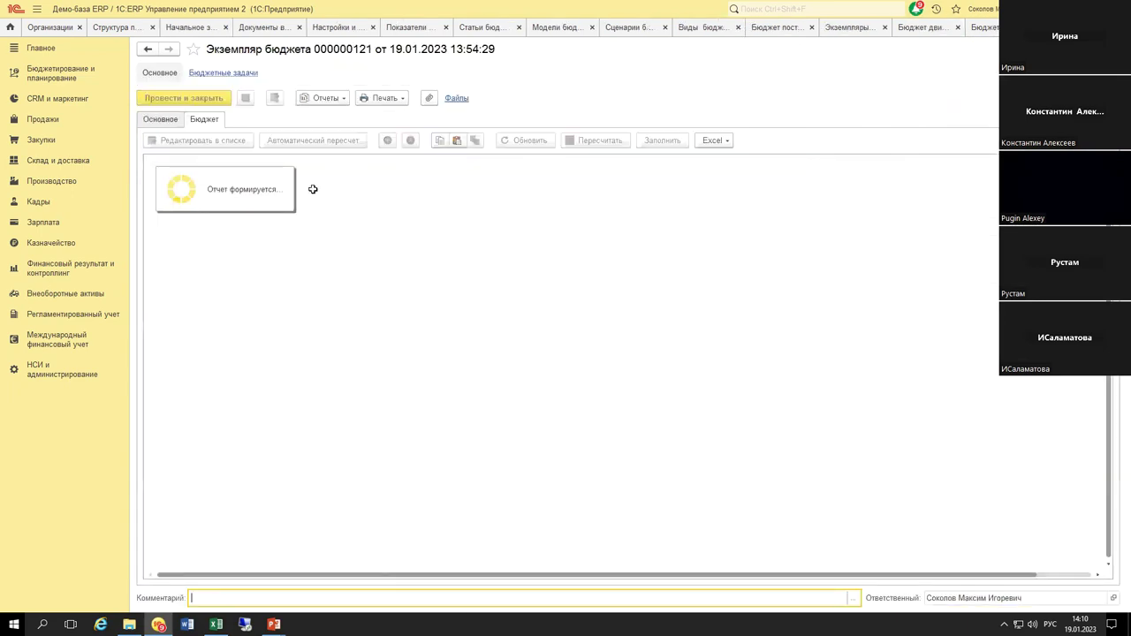
{"action": "left_click", "coordinate": [177, 120]}
{"action": "left_click", "coordinate": [566, 140]}
{"action": "left_click", "coordinate": [586, 176]}
{"action": "left_click", "coordinate": [212, 119]}
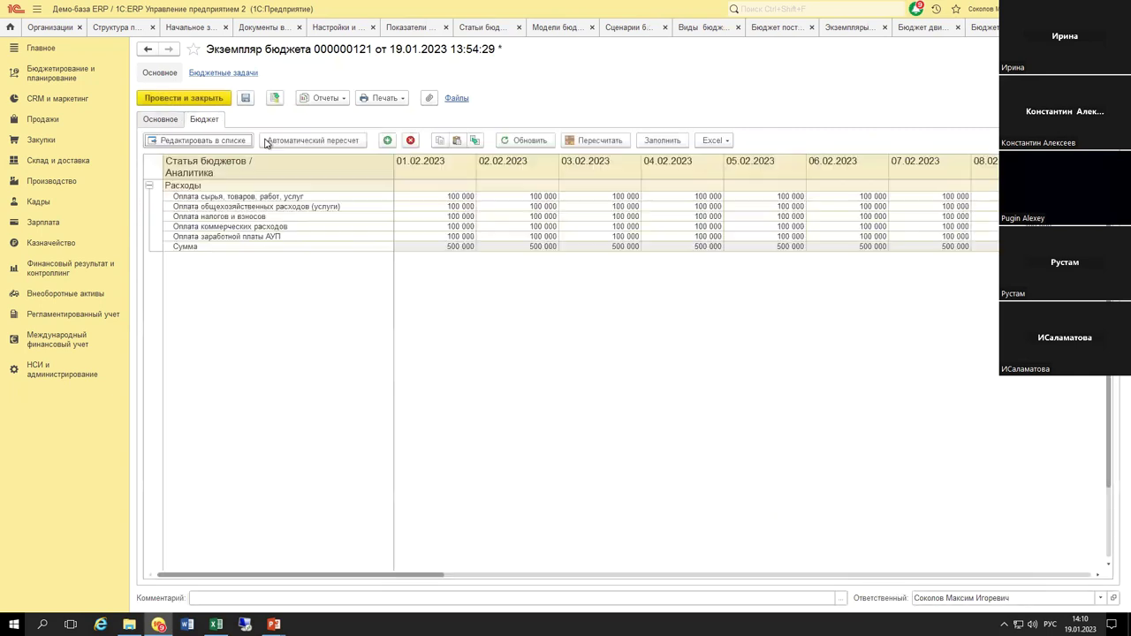
Step: Set the 10.02.2023 amount of Оплата налогов и взносов to 3 000 000 in the budget table
{"action": "left_click_drag", "start_coordinate": [422, 575], "coordinate": [653, 354]}
{"action": "double_click", "coordinate": [616, 219]}
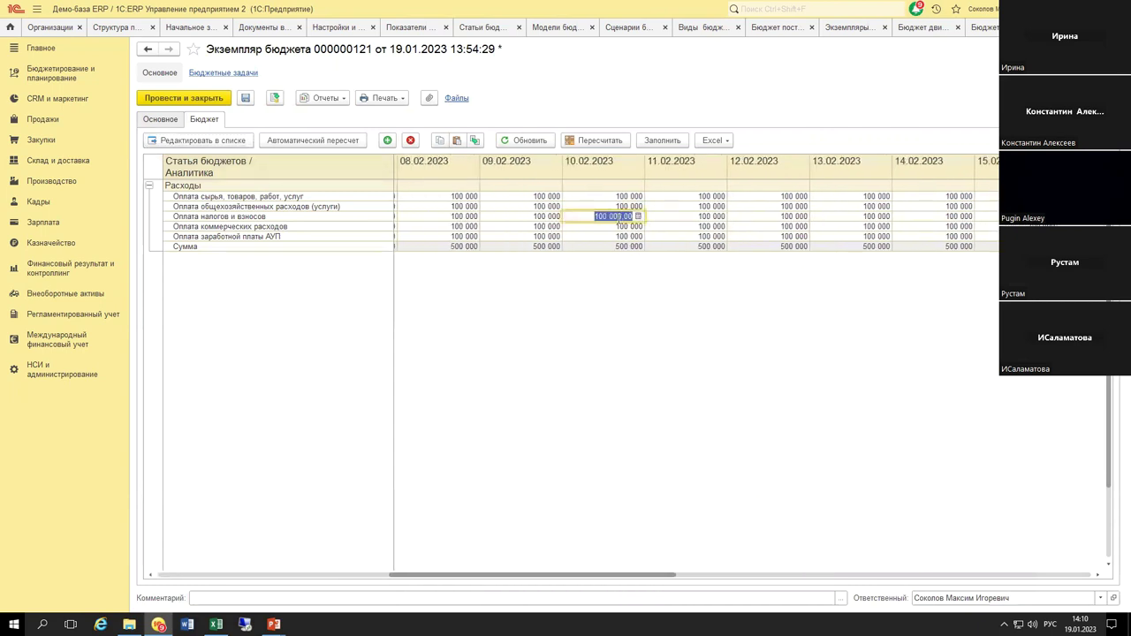
{"action": "type", "text": "1"}
{"action": "key", "text": "Return"}
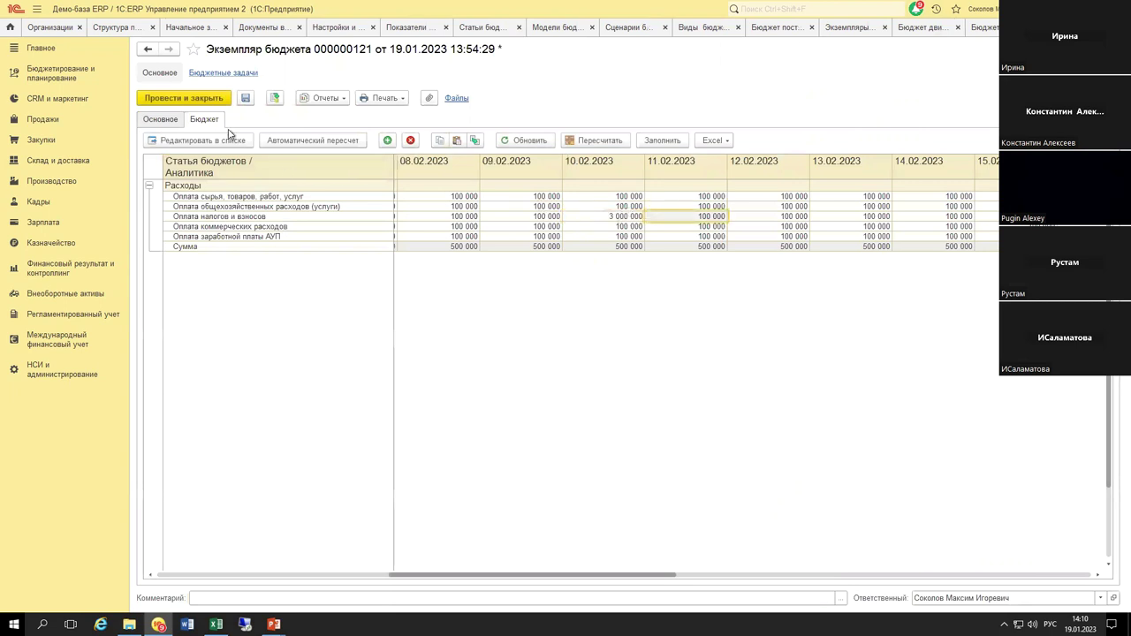
Step: Set the budget instance's status to Утвержден, then post and close the document
{"action": "left_click", "coordinate": [171, 121]}
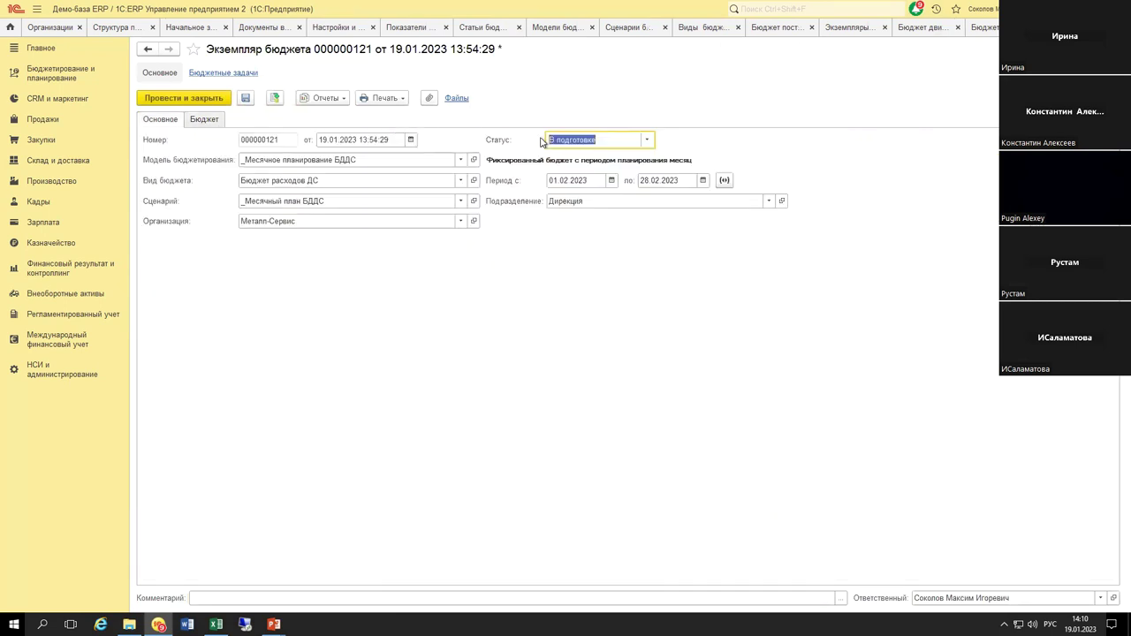
{"action": "left_click", "coordinate": [645, 141]}
{"action": "left_click", "coordinate": [592, 210]}
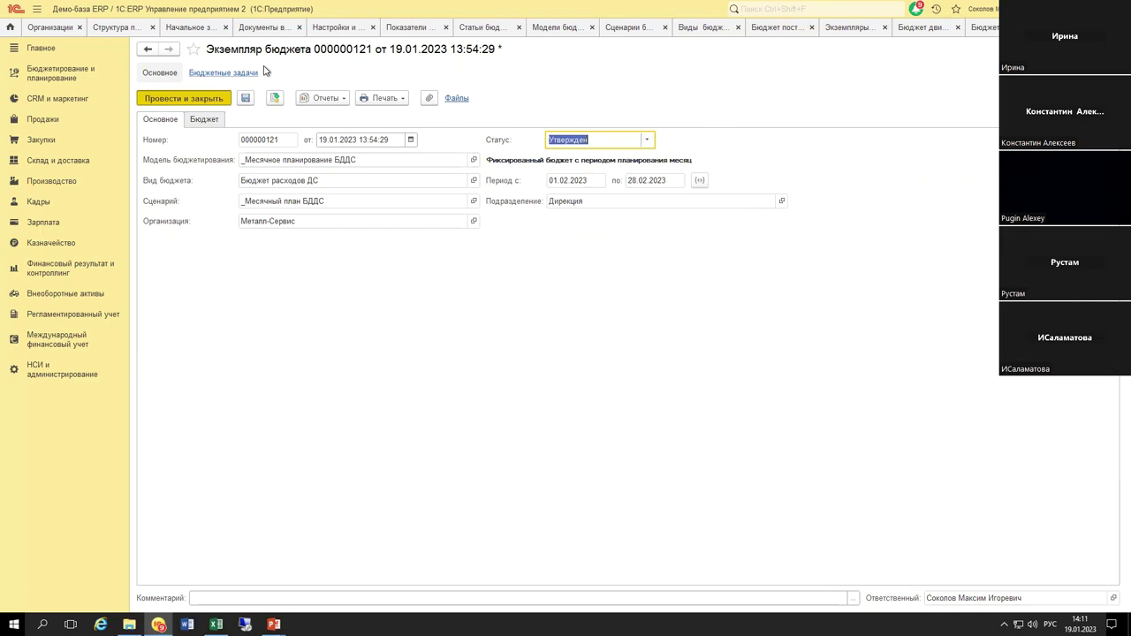
{"action": "left_click", "coordinate": [183, 98]}
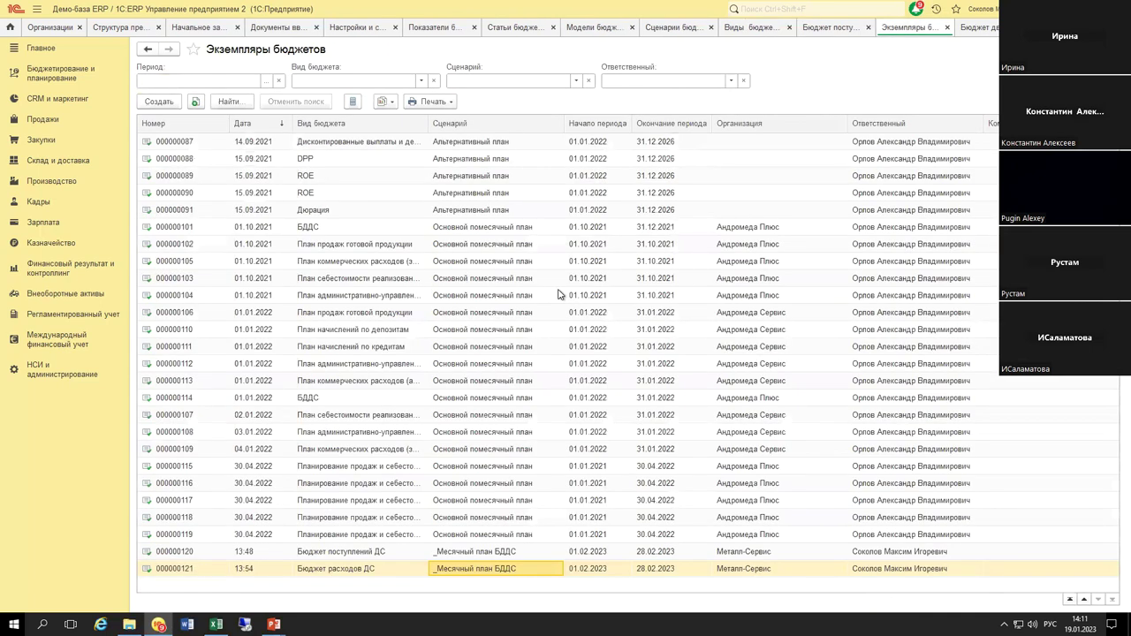
Step: Regenerate the report Бюджет движения ДС and check the weekly closing balances and the receipts for the week of 06.02.2023
{"action": "key", "text": "ctrl+Tab"}
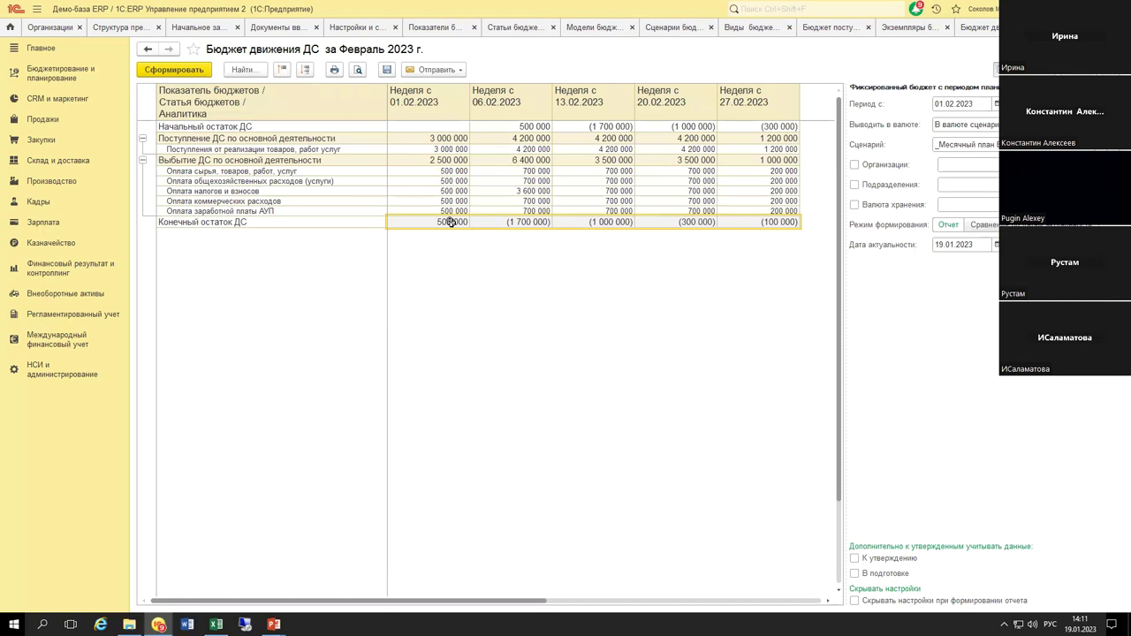
{"action": "left_click_drag", "start_coordinate": [784, 223], "coordinate": [787, 223]}
{"action": "left_click", "coordinate": [524, 138]}
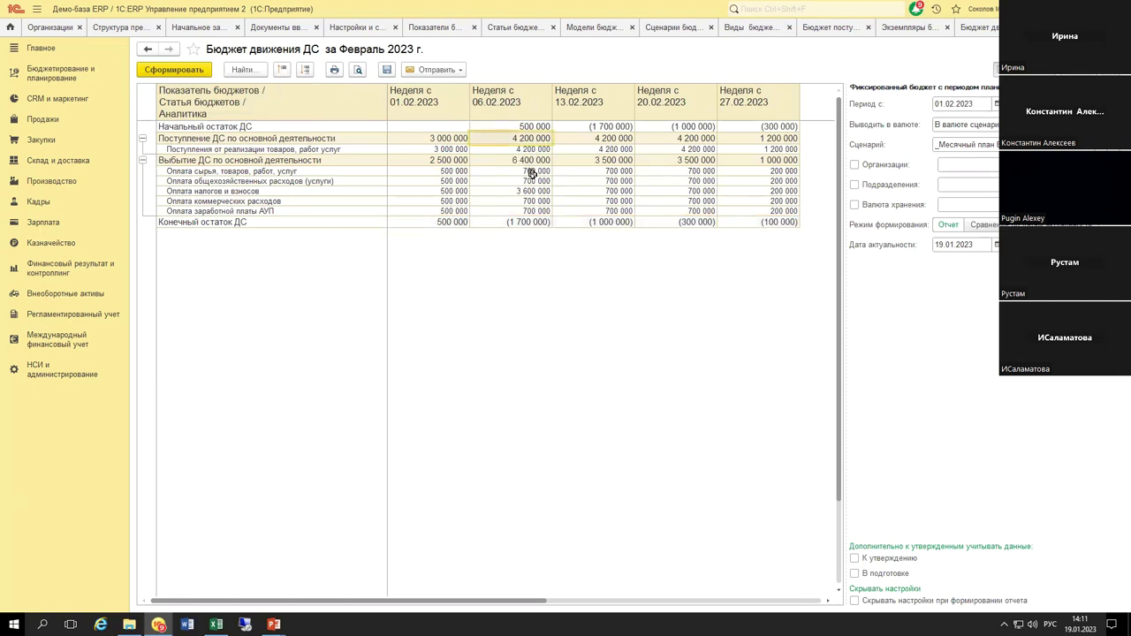
Step: Examine in the report how the Оплата налогов и взносов payment of the week of 06.02.2023 affects the opening and closing balances of each week
{"action": "left_click", "coordinate": [532, 191]}
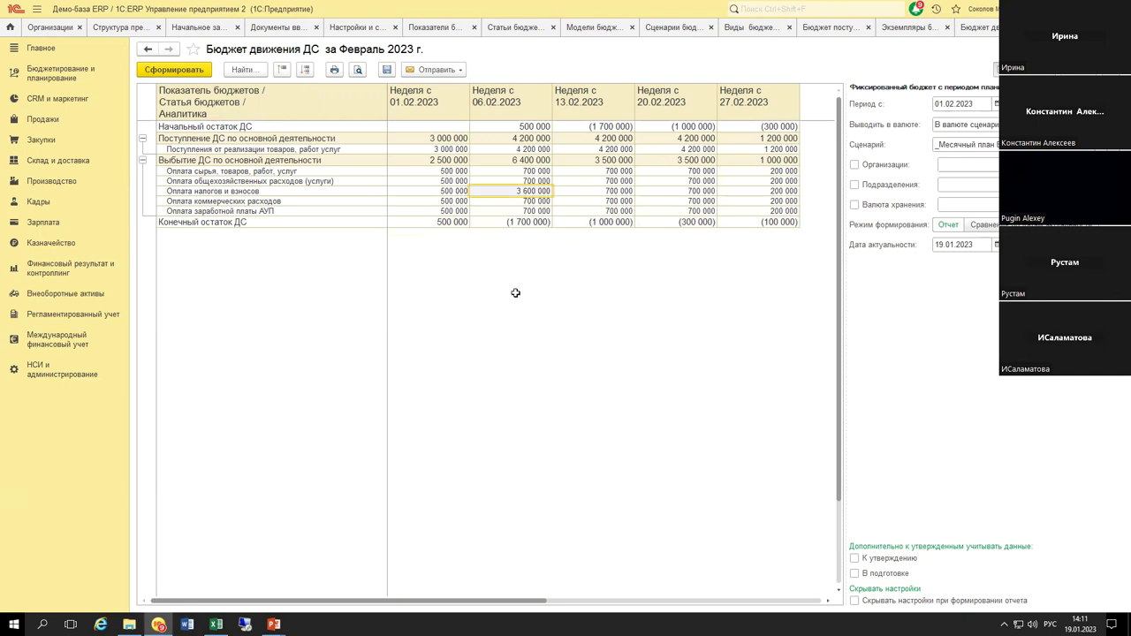
{"action": "left_click_drag", "start_coordinate": [521, 222], "coordinate": [768, 221]}
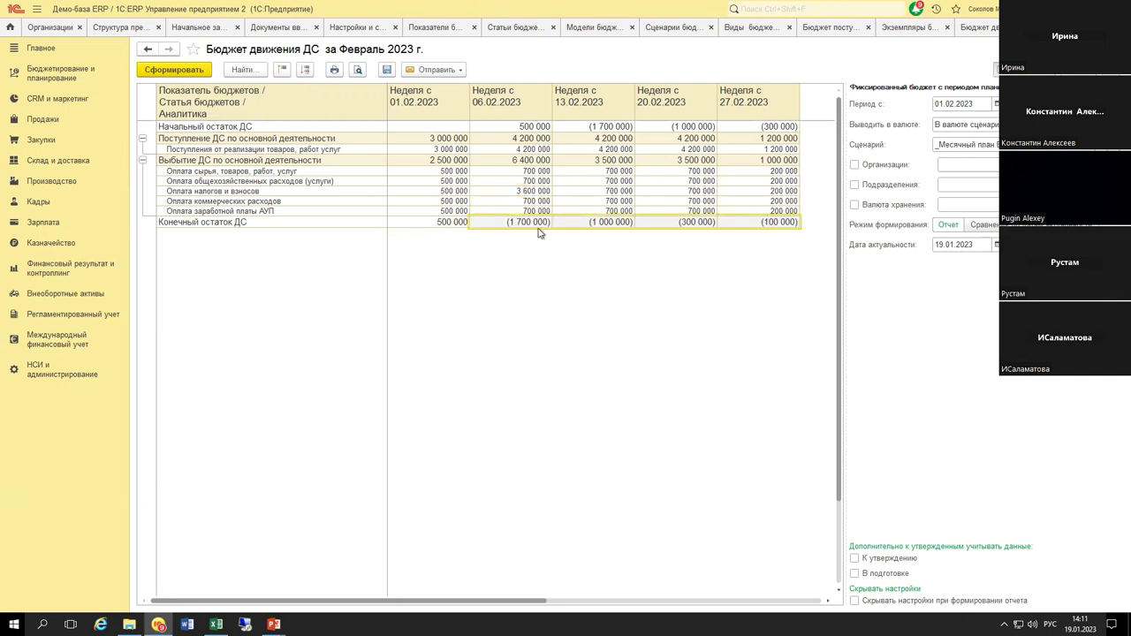
{"action": "left_click", "coordinate": [540, 189]}
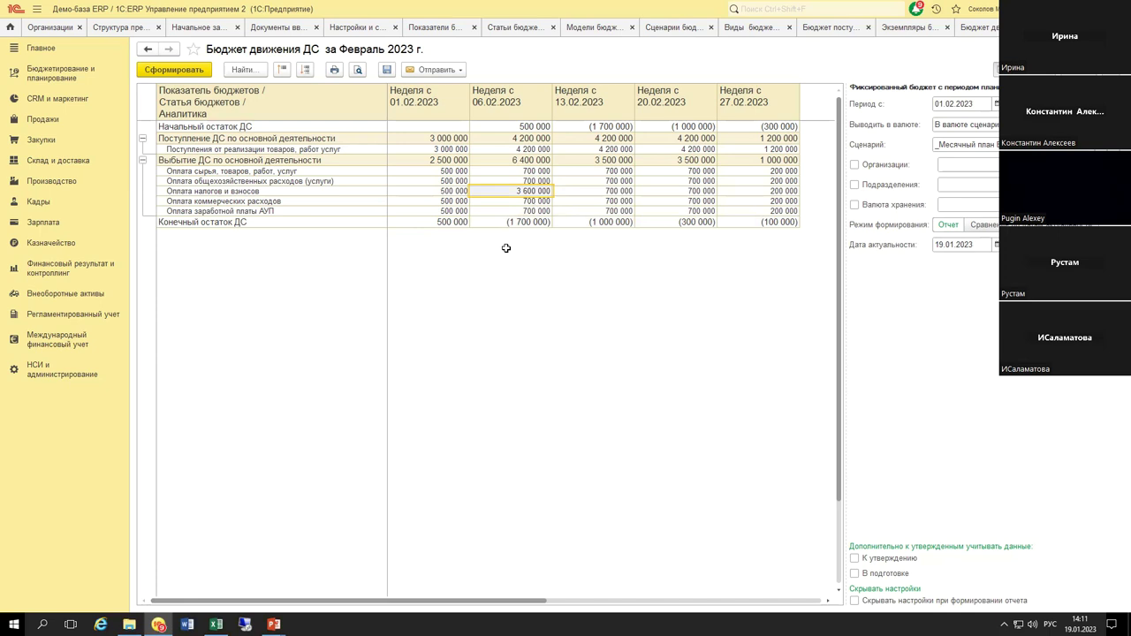
{"action": "left_click_drag", "start_coordinate": [512, 222], "coordinate": [791, 223]}
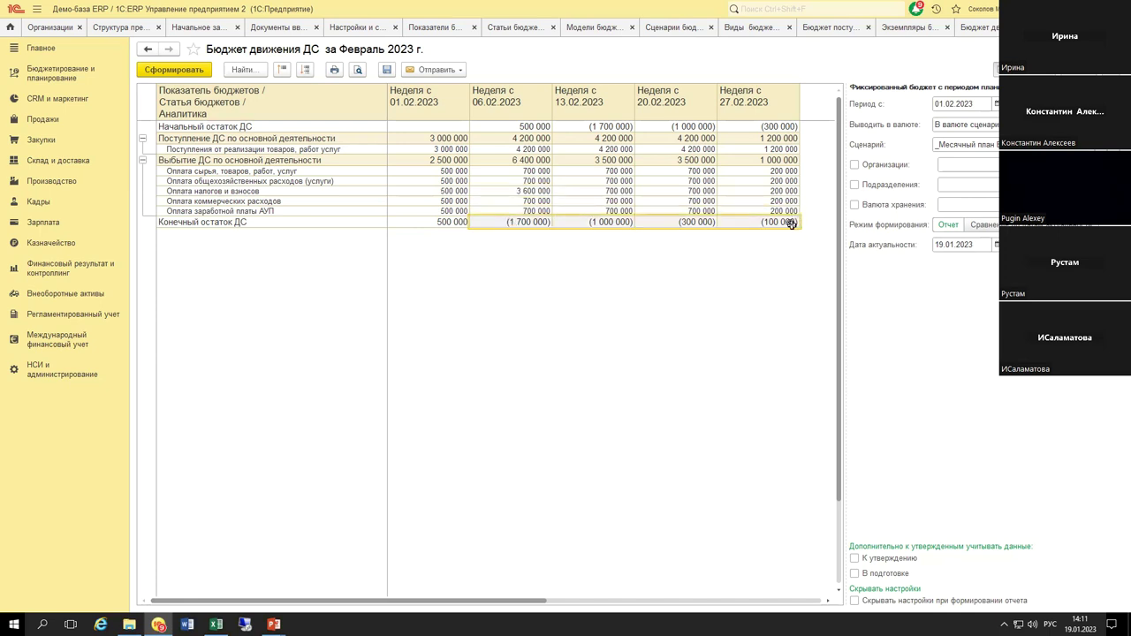
{"action": "left_click", "coordinate": [456, 182]}
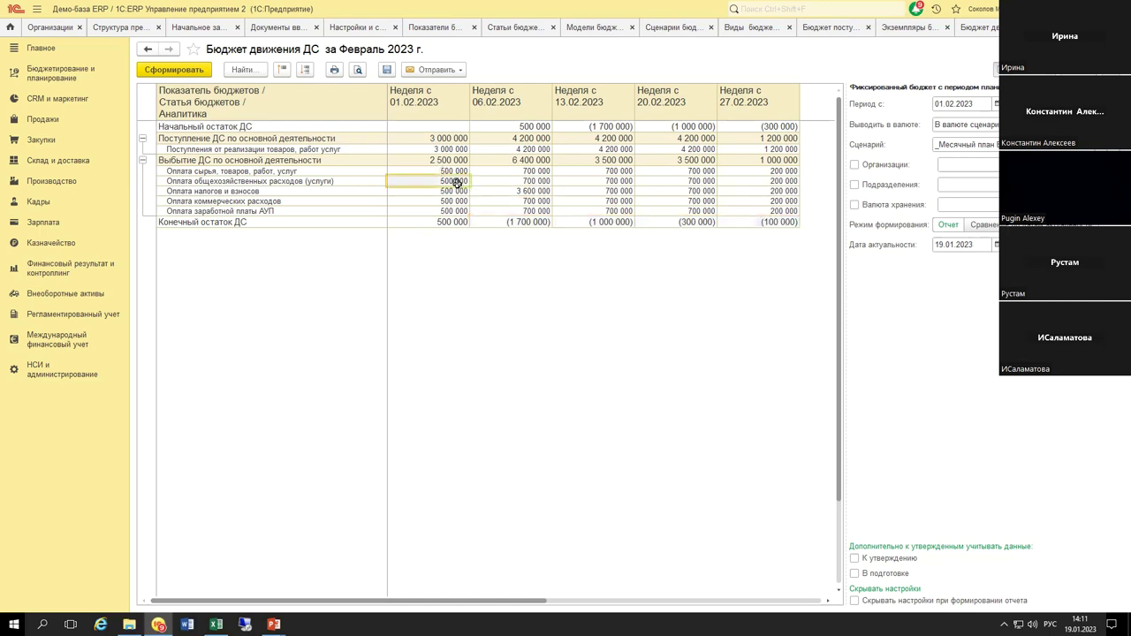
{"action": "left_click_drag", "start_coordinate": [354, 113], "coordinate": [746, 222]}
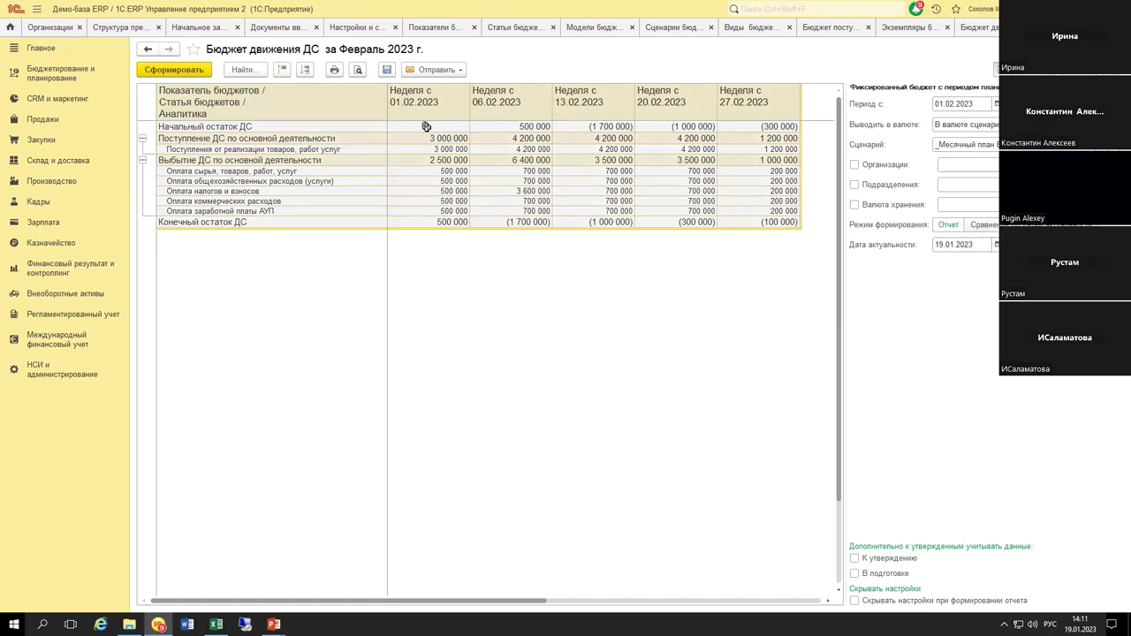
{"action": "left_click", "coordinate": [520, 128]}
{"action": "left_click_drag", "start_coordinate": [433, 137], "coordinate": [744, 224]}
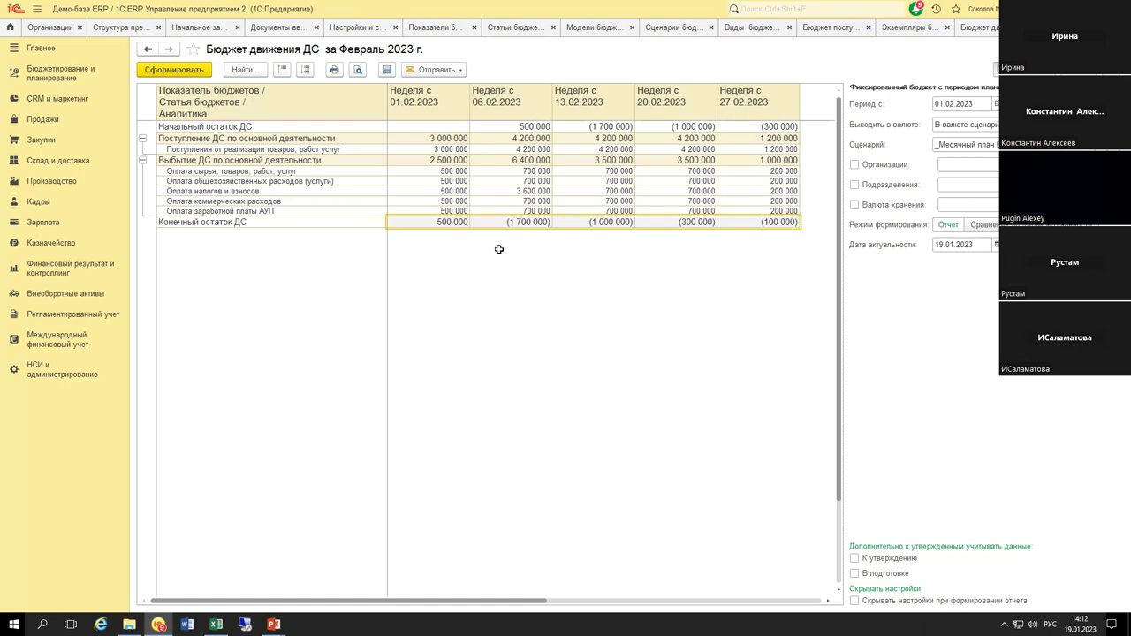
{"action": "left_click", "coordinate": [458, 189]}
{"action": "left_click", "coordinate": [409, 128]}
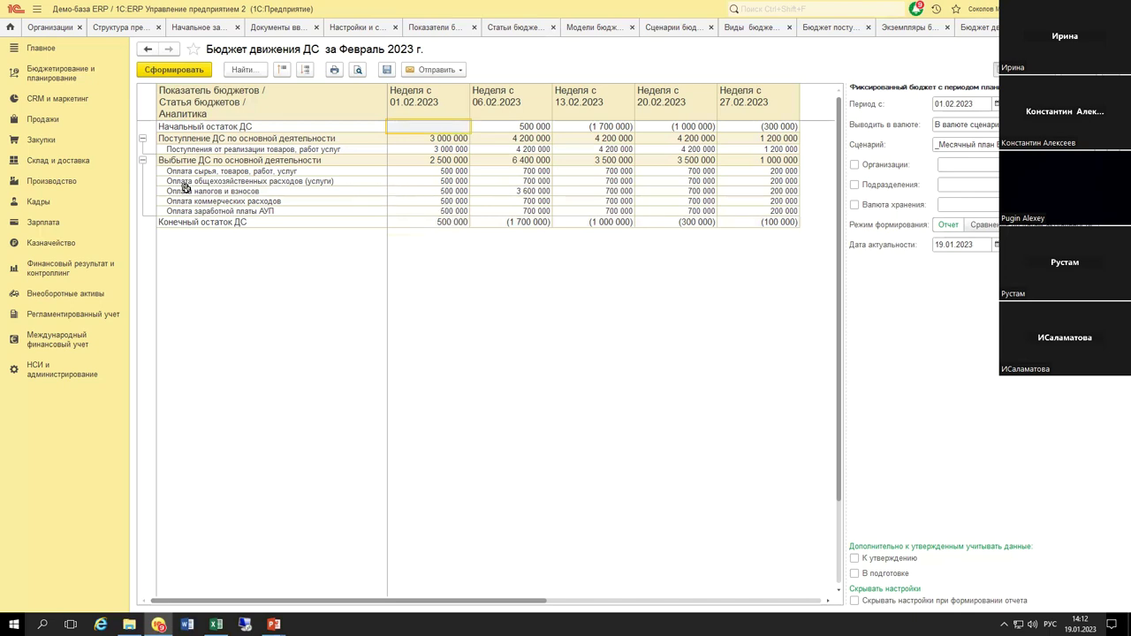
Step: Generate the treasury report Ведомость по денежным средствам for Металл-Сервис for 01.01.2023–31.01.2023 and check it for cash balances
{"action": "left_click", "coordinate": [50, 242]}
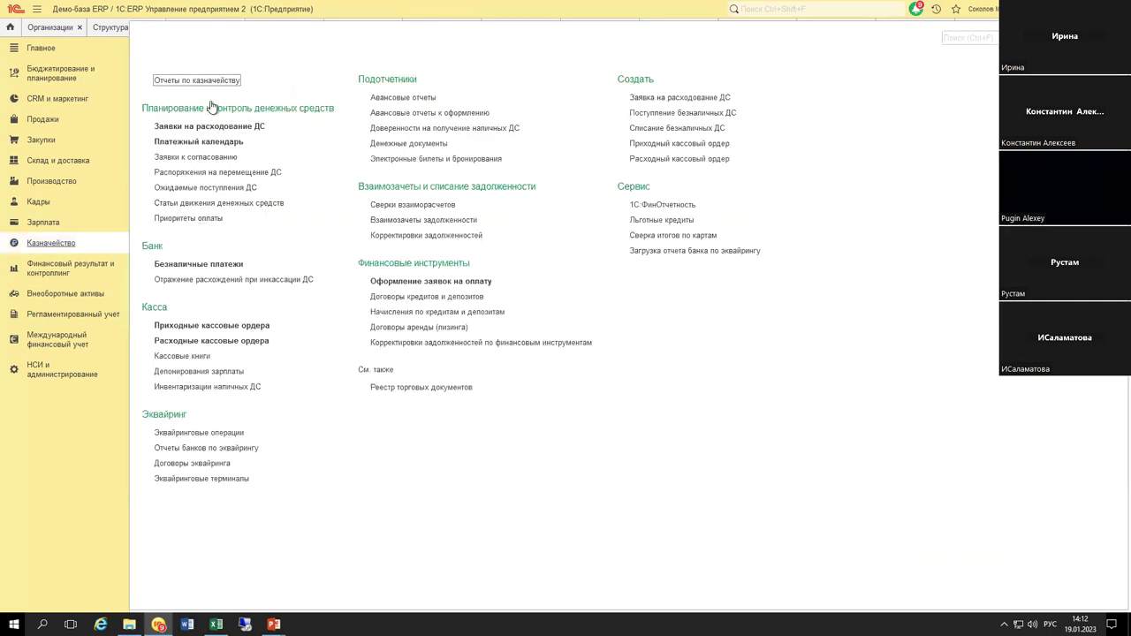
{"action": "left_click", "coordinate": [197, 79]}
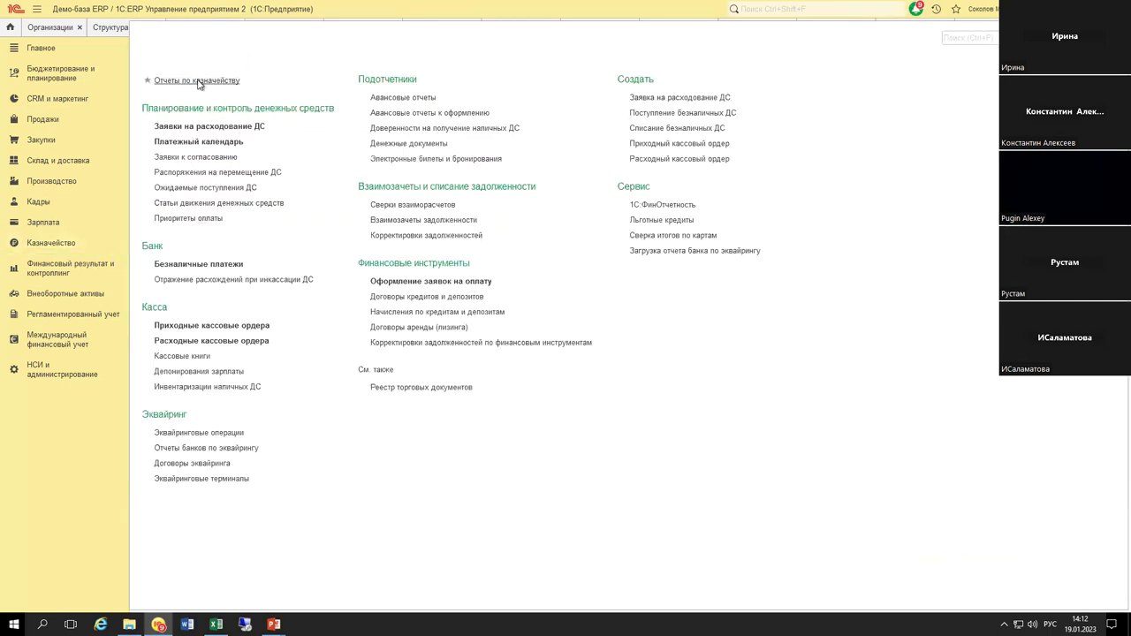
{"action": "left_click", "coordinate": [193, 102]}
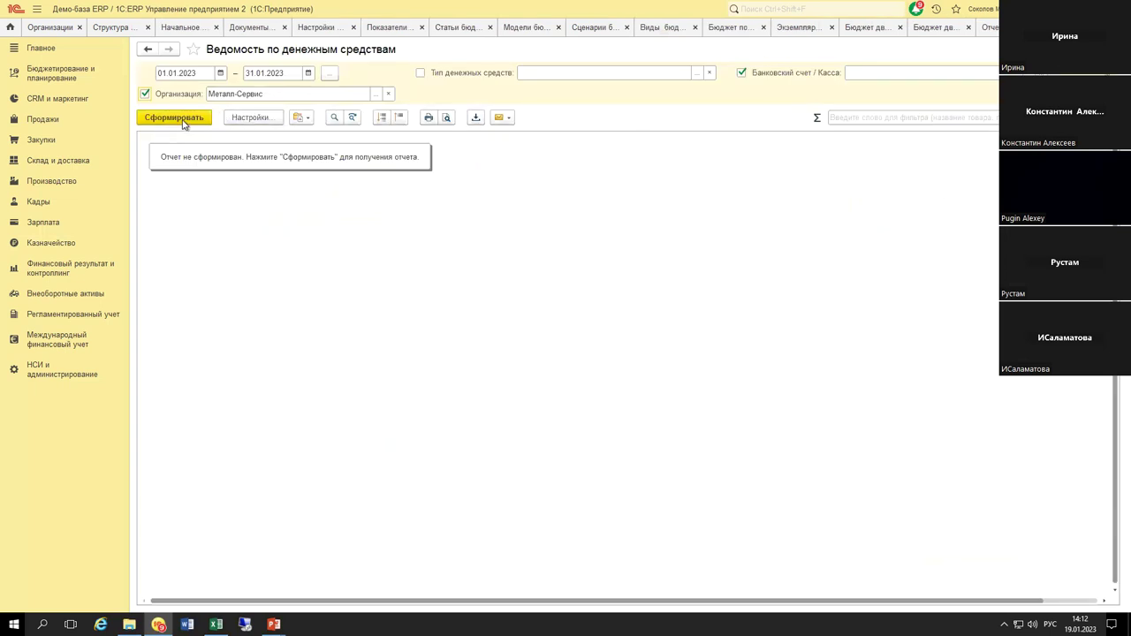
{"action": "left_click", "coordinate": [183, 119]}
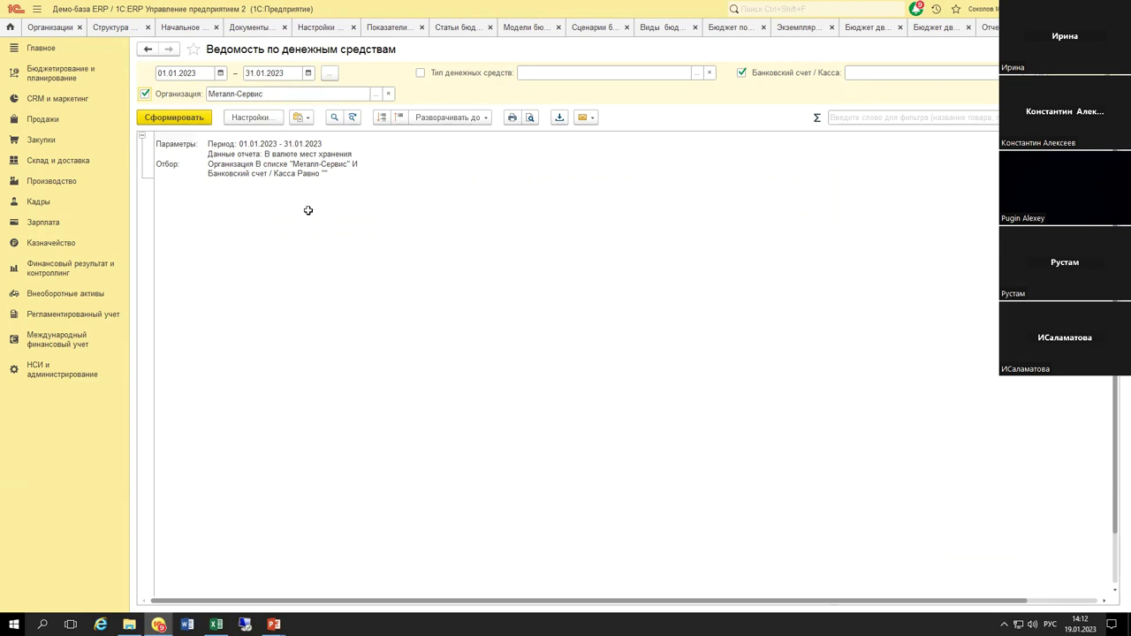
{"action": "left_click_drag", "start_coordinate": [230, 168], "coordinate": [370, 241]}
{"action": "left_click", "coordinate": [291, 233]}
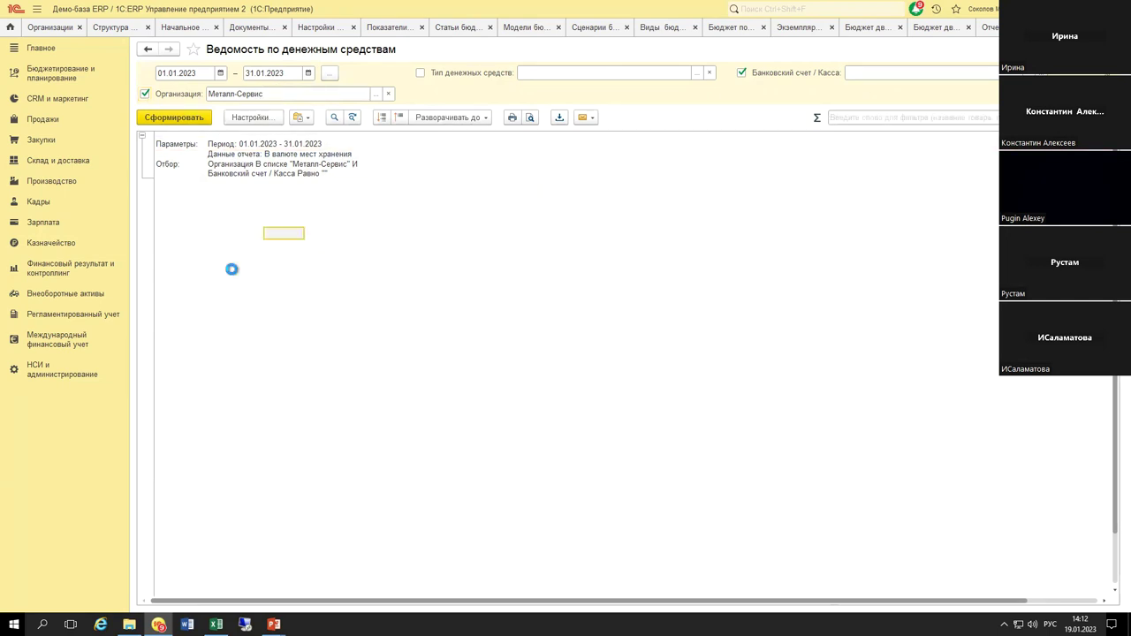
Step: Create an opening balance document for bank accounts (Ввод остатков на банковских счетах) for the organization Металл-Сервис
{"action": "left_click", "coordinate": [47, 373]}
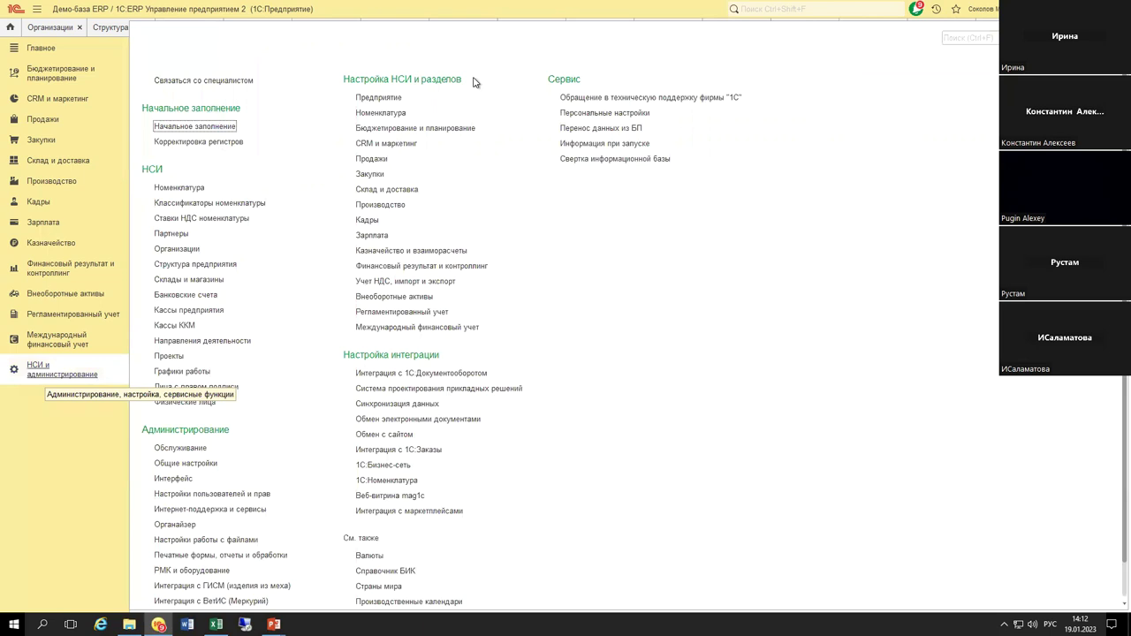
{"action": "key", "text": "Escape"}
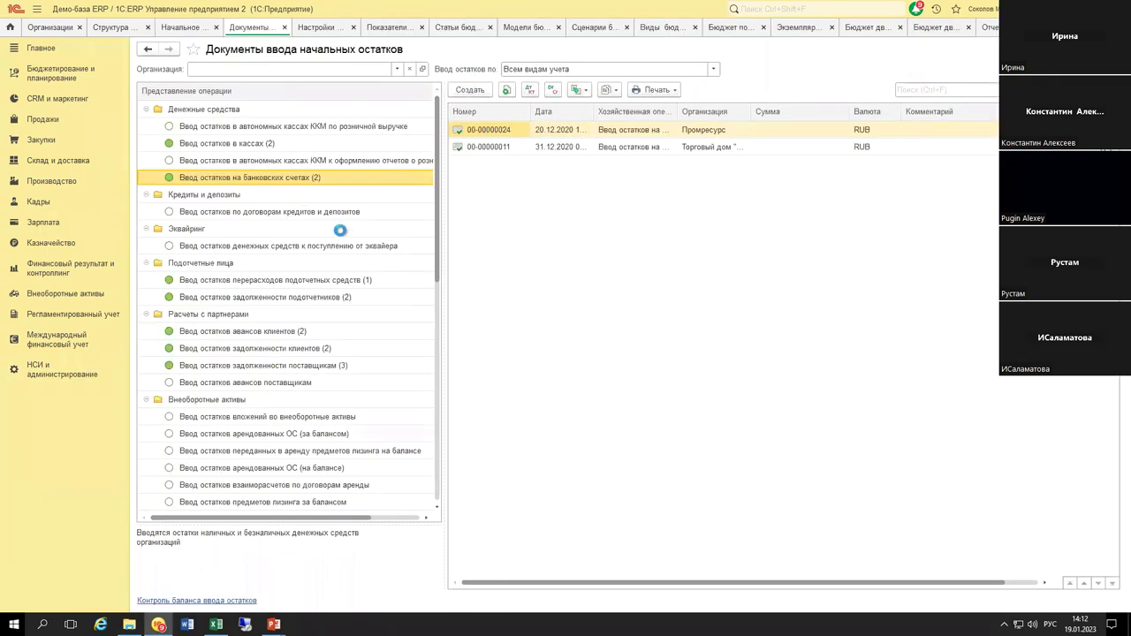
{"action": "key", "text": "Insert"}
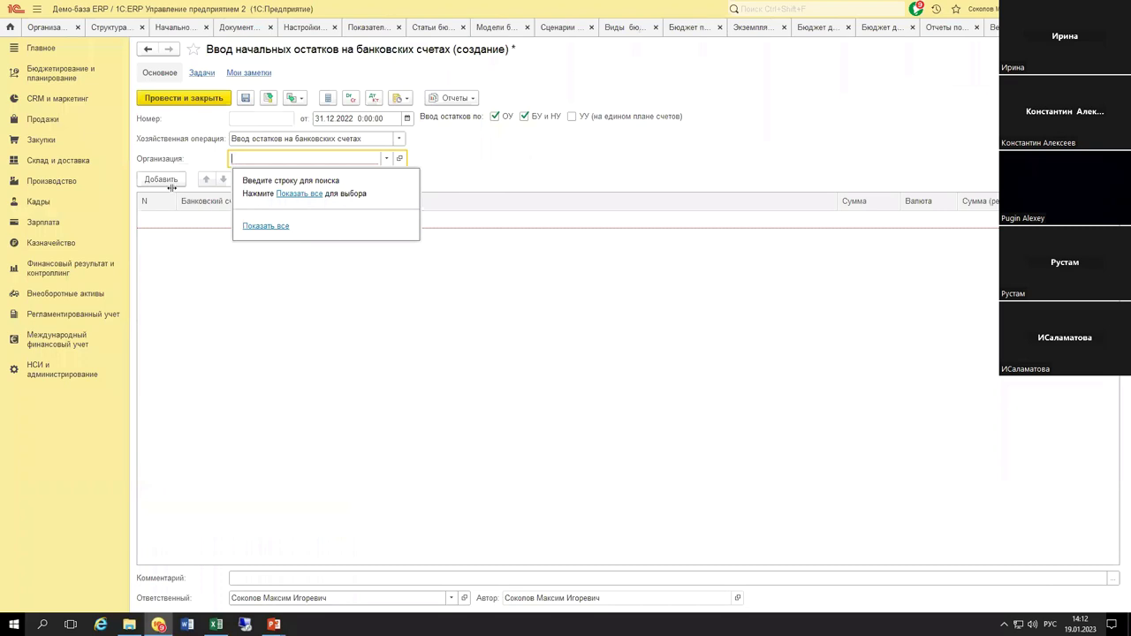
{"action": "key", "text": "F4"}
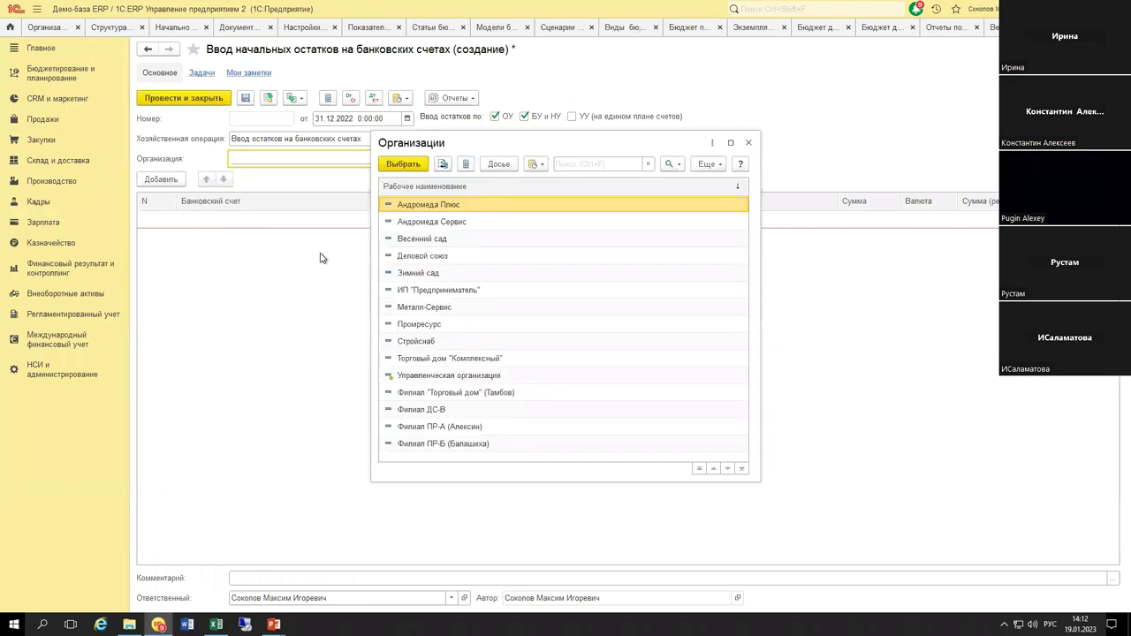
{"action": "key", "text": "Down"}
{"action": "key", "text": "Down"}
{"action": "key", "text": "Down"}
{"action": "key", "text": "Down"}
{"action": "key", "text": "Down"}
{"action": "key", "text": "Down"}
{"action": "key", "text": "Return"}
Step: Add the account БАНК МОСКВЫ, Металл-Сервис (RUB) with a balance of 2 000 000, then post and close the document
{"action": "key", "text": "Insert"}
{"action": "key", "text": "F4"}
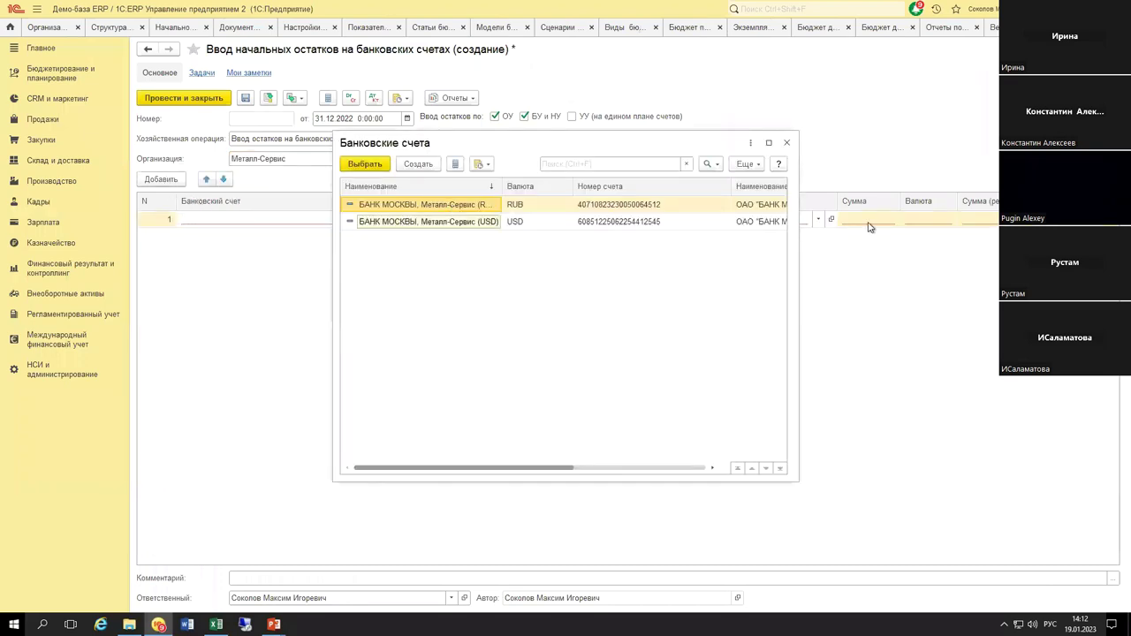
{"action": "key", "text": "Return"}
{"action": "key", "text": "Tab"}
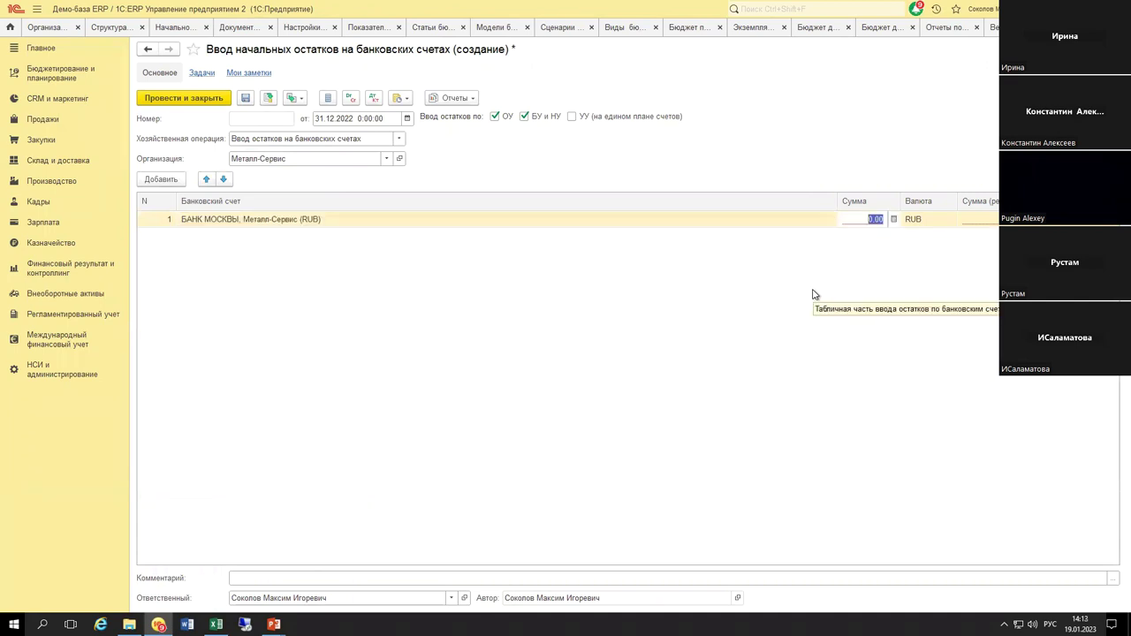
{"action": "type", "text": "20000"}
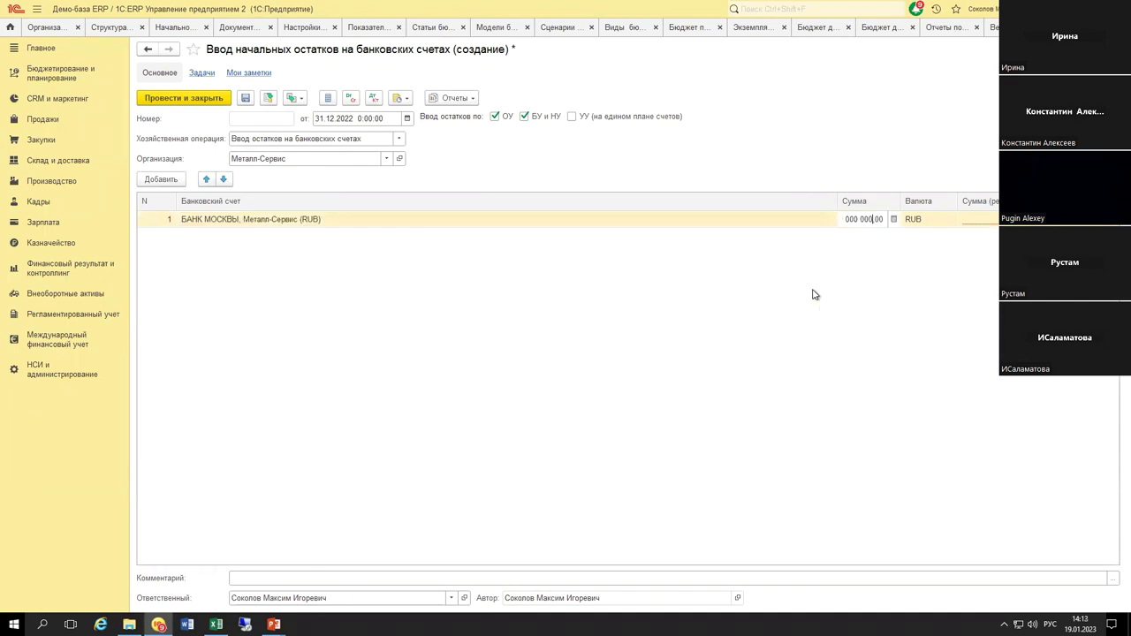
{"action": "key", "text": "Tab"}
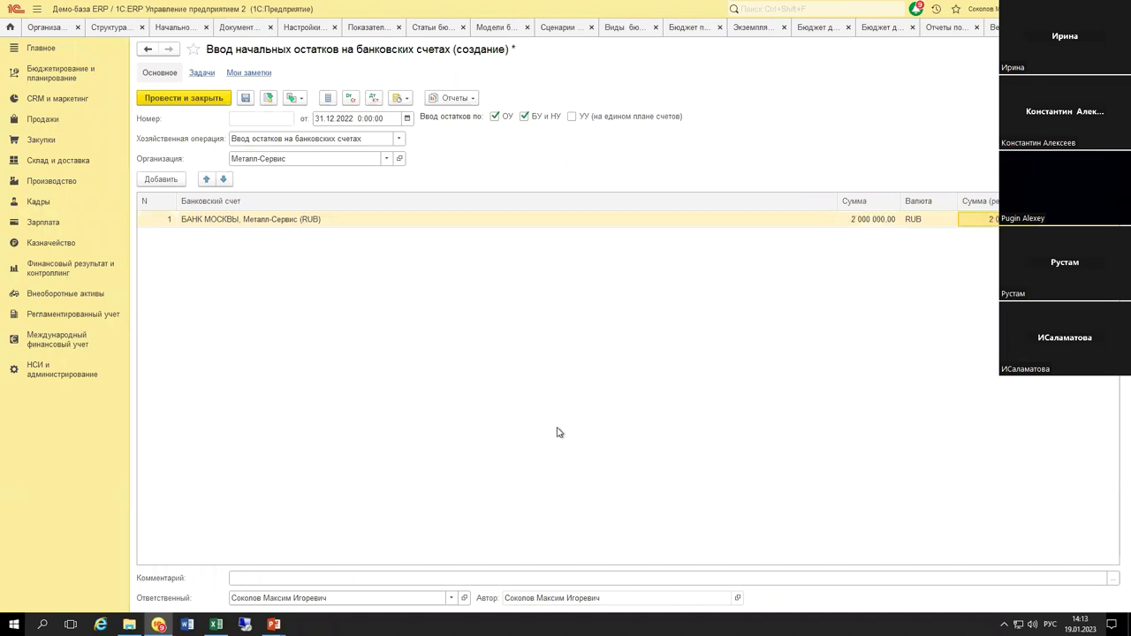
{"action": "left_click", "coordinate": [191, 99]}
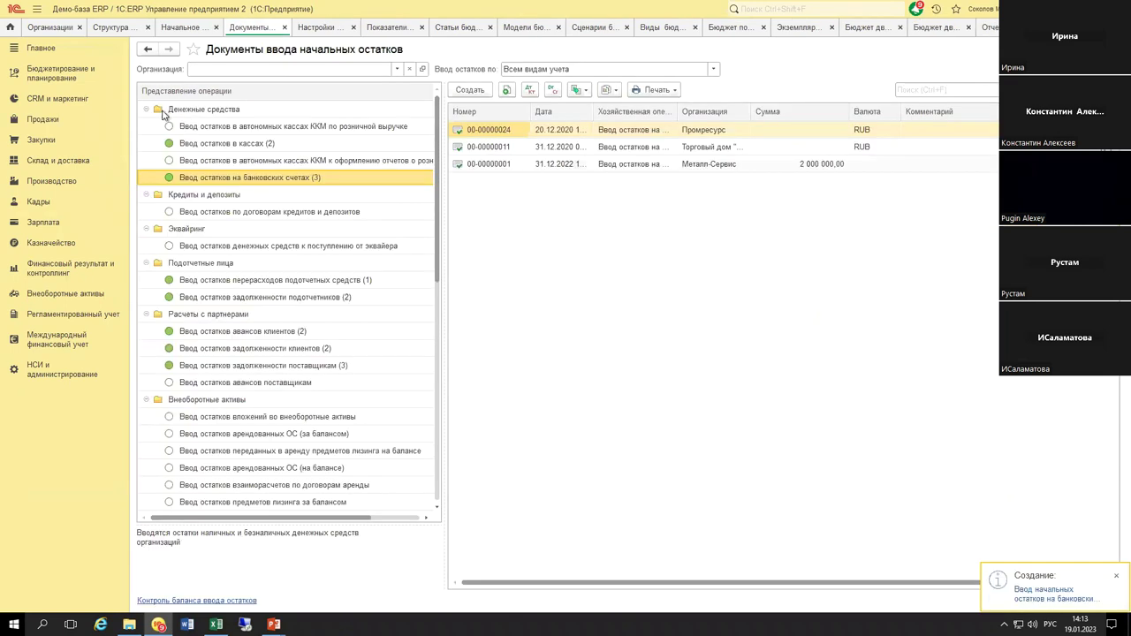
Step: Create a rule for obtaining actual data for the indicator _Денежные средства 20230119 with the data source section Оперативный учет
{"action": "left_click", "coordinate": [932, 29]}
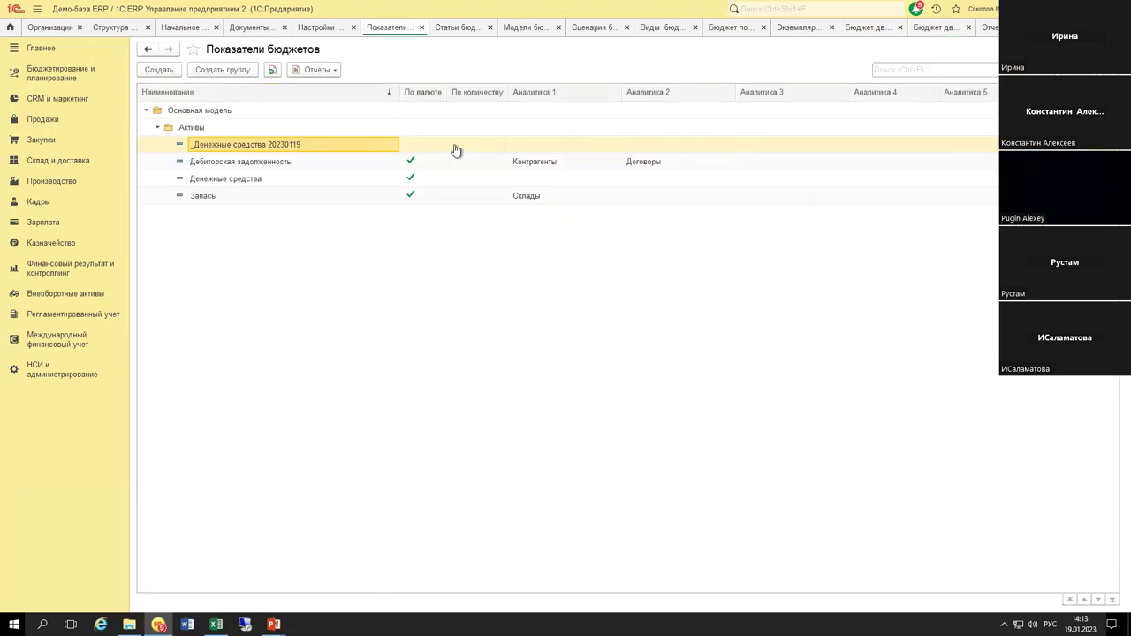
{"action": "double_click", "coordinate": [477, 152]}
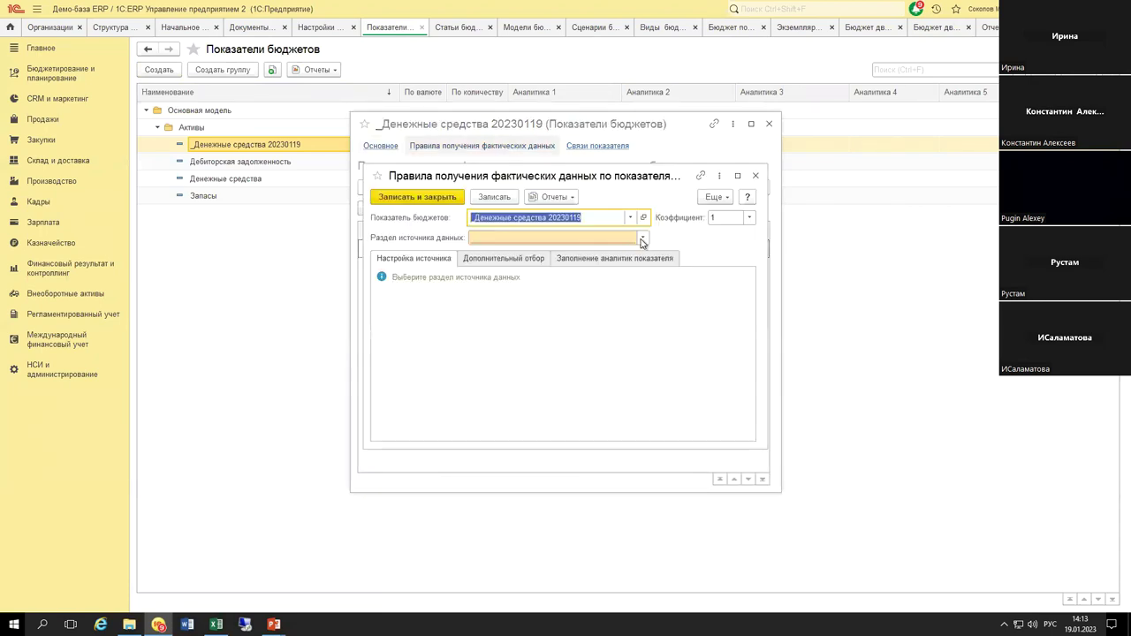
{"action": "left_click", "coordinate": [599, 236]}
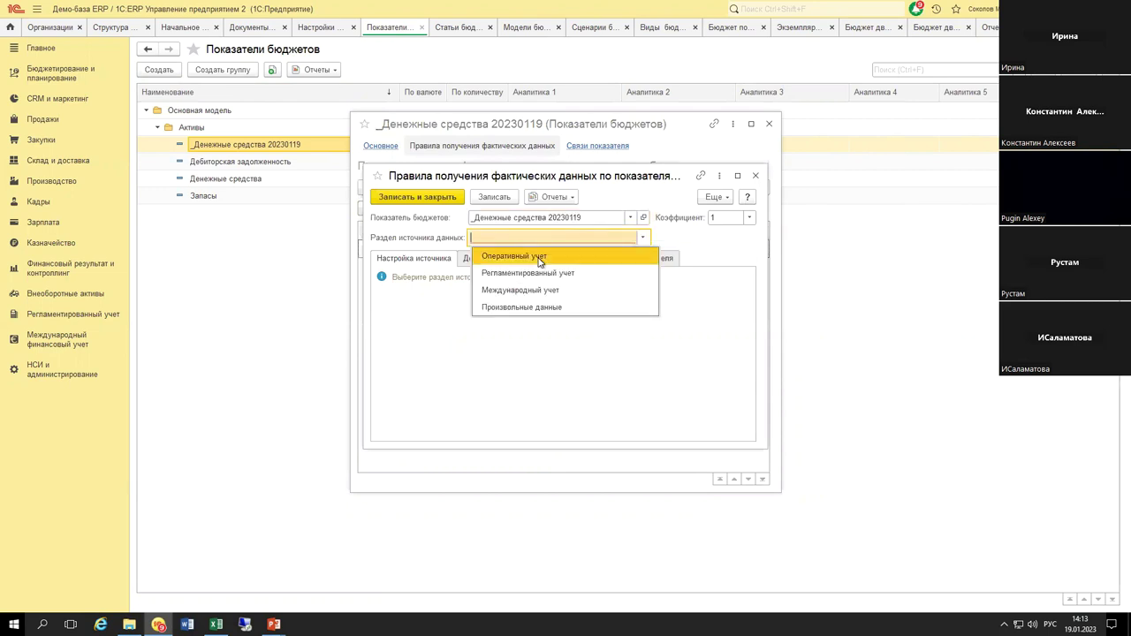
{"action": "left_click", "coordinate": [539, 258]}
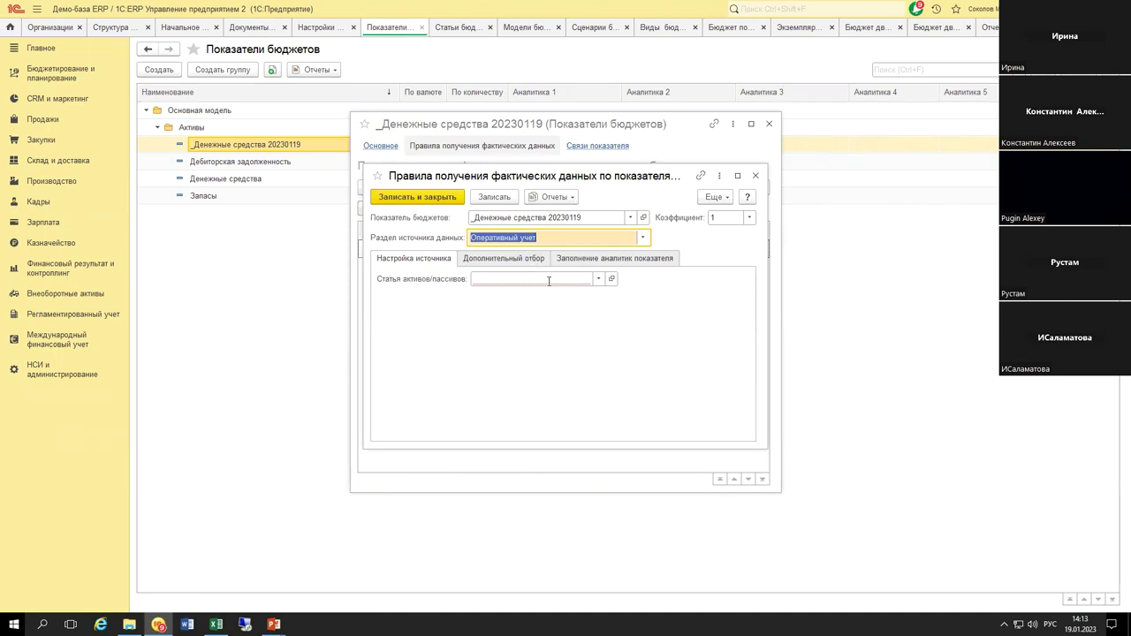
{"action": "left_click", "coordinate": [642, 240]}
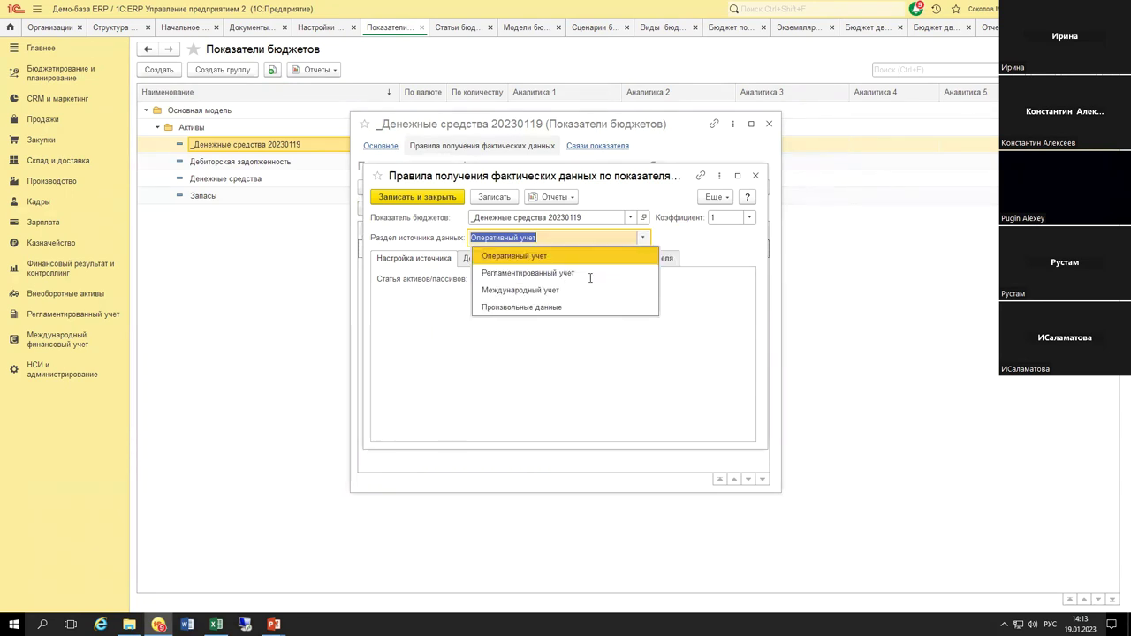
{"action": "key", "text": "Return"}
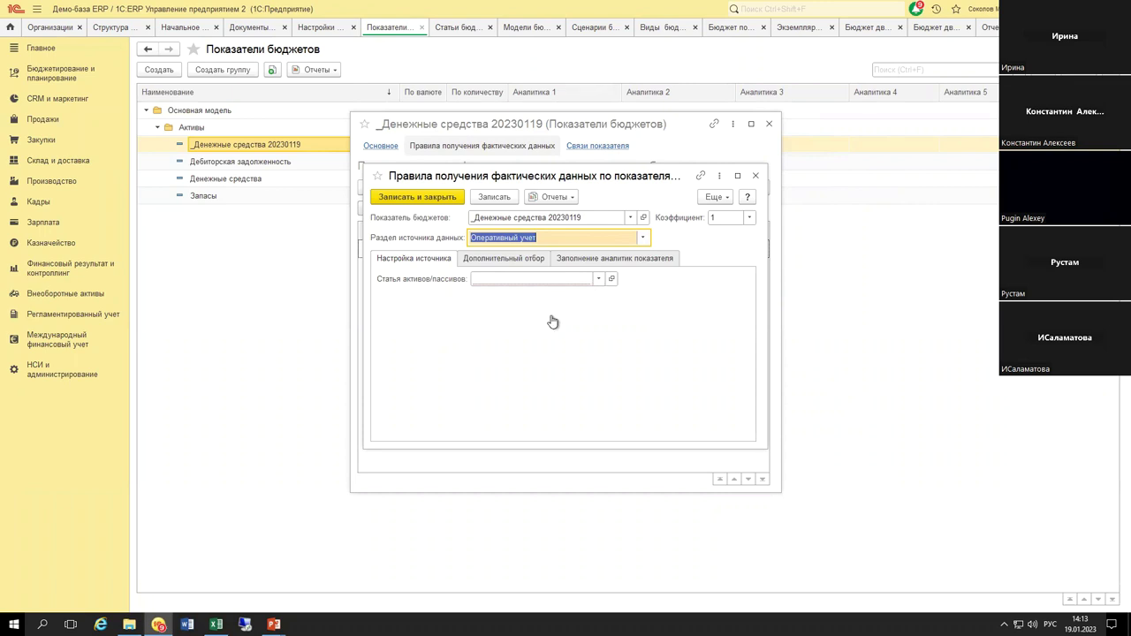
Step: Set the rule's asset/liability item to Денежные средства (безналичные), then save and close both the rule and the indicator
{"action": "key", "text": "F4"}
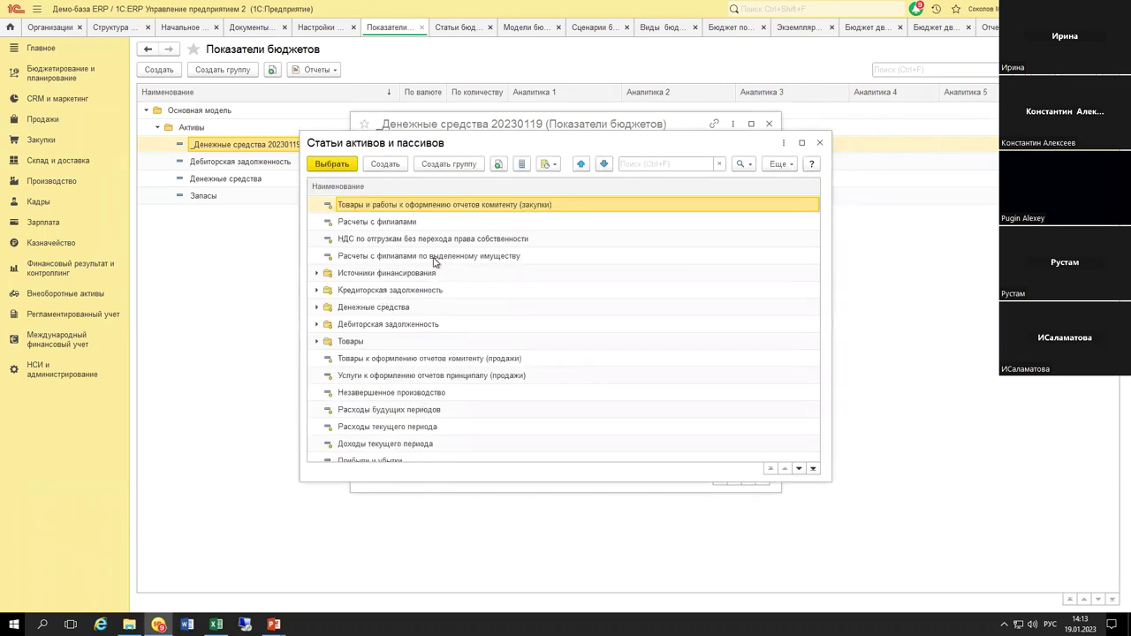
{"action": "type", "text": "Ден"}
{"action": "key", "text": "Return"}
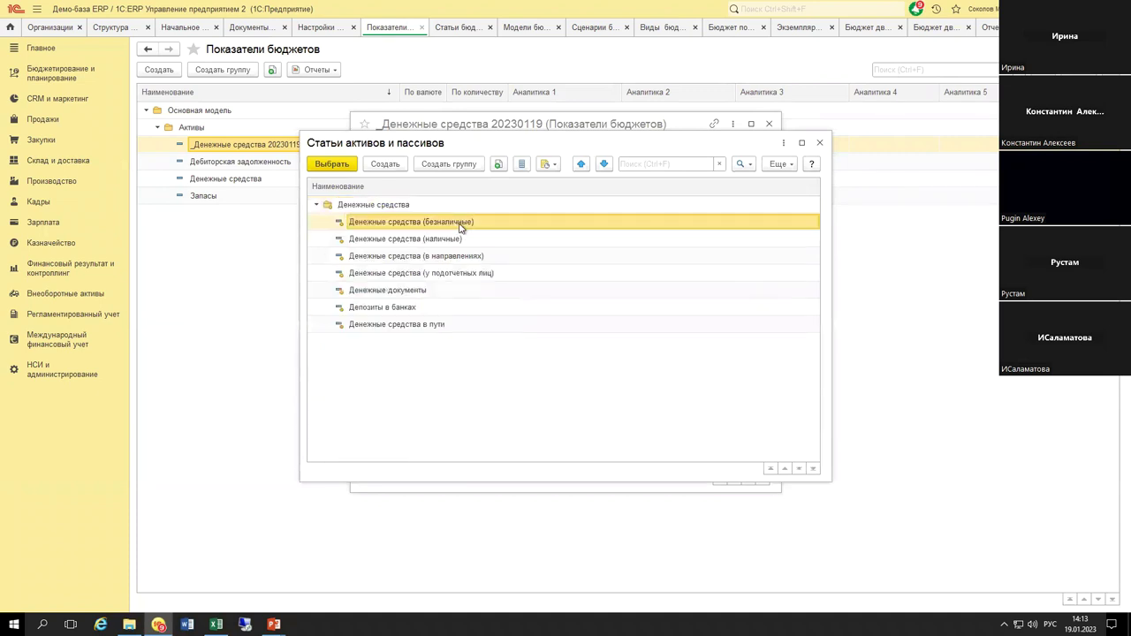
{"action": "key", "text": "Return"}
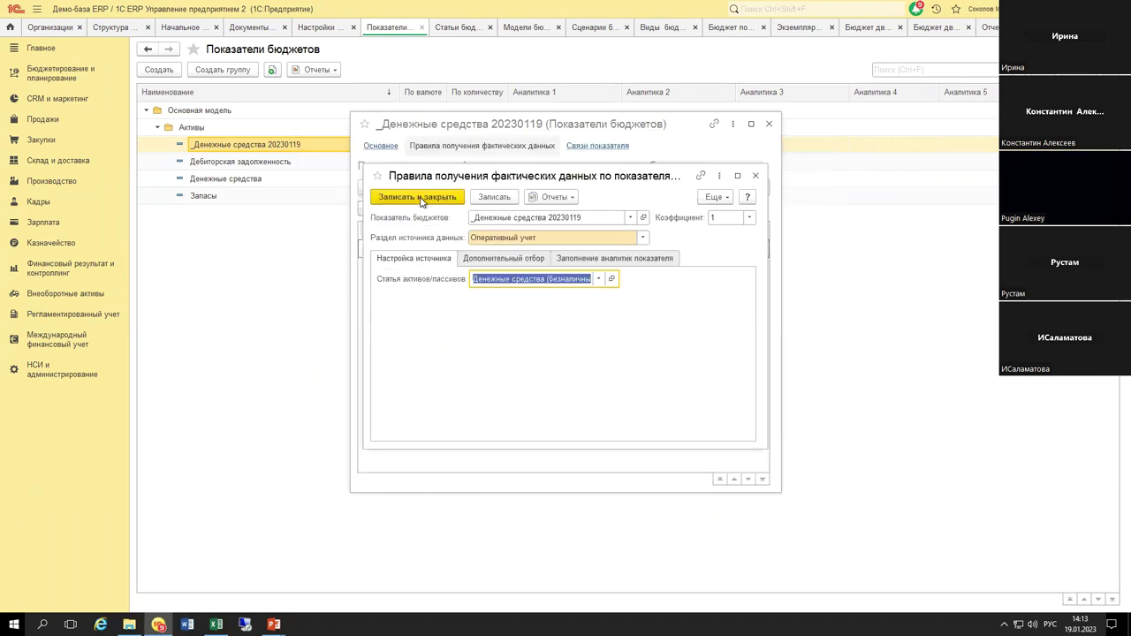
{"action": "left_click", "coordinate": [410, 196]}
{"action": "left_click", "coordinate": [380, 149]}
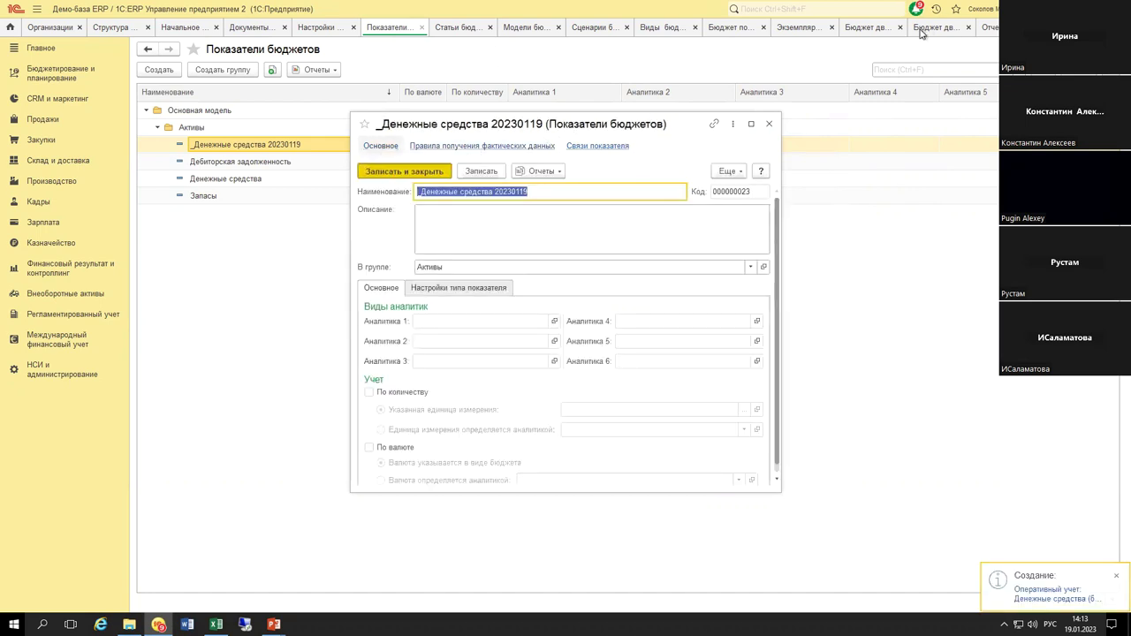
{"action": "left_click", "coordinate": [405, 170]}
Step: Regenerate the report Бюджет движения ДС for February 2023 and check the opening and closing balances by week
{"action": "key", "text": "ctrl+Tab"}
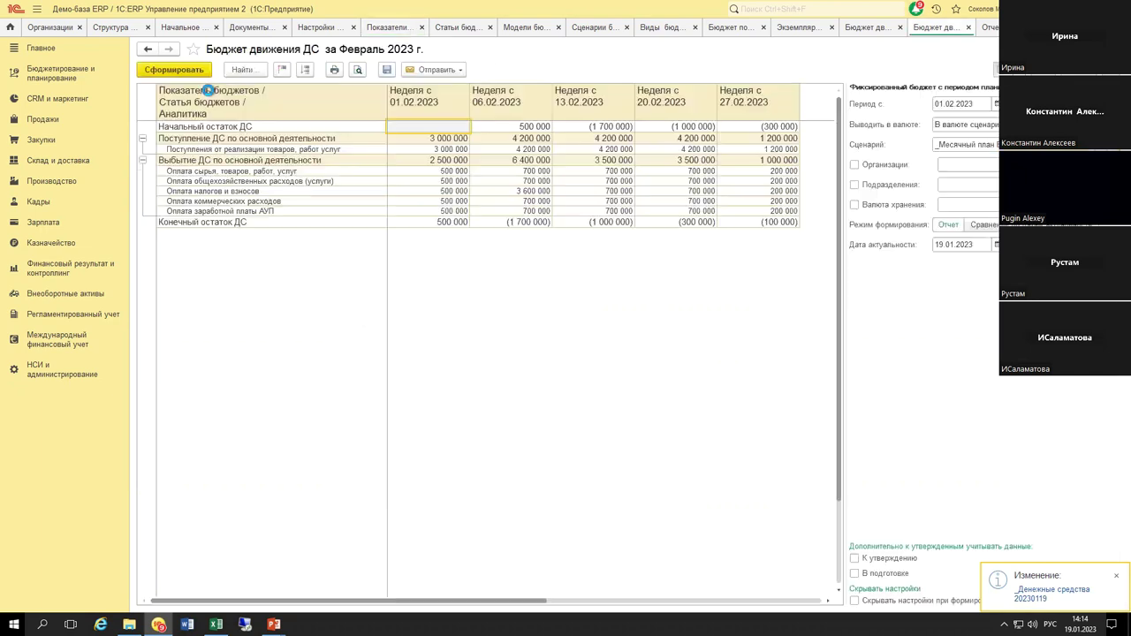
{"action": "key", "text": "ctrl+Return"}
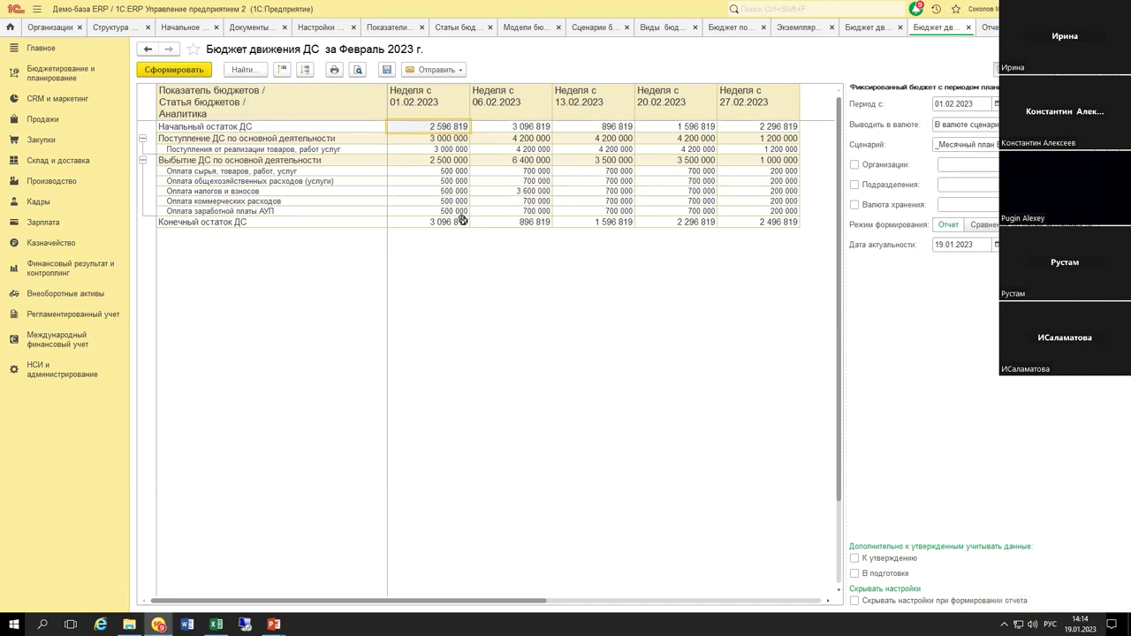
{"action": "left_click_drag", "start_coordinate": [450, 223], "coordinate": [767, 225]}
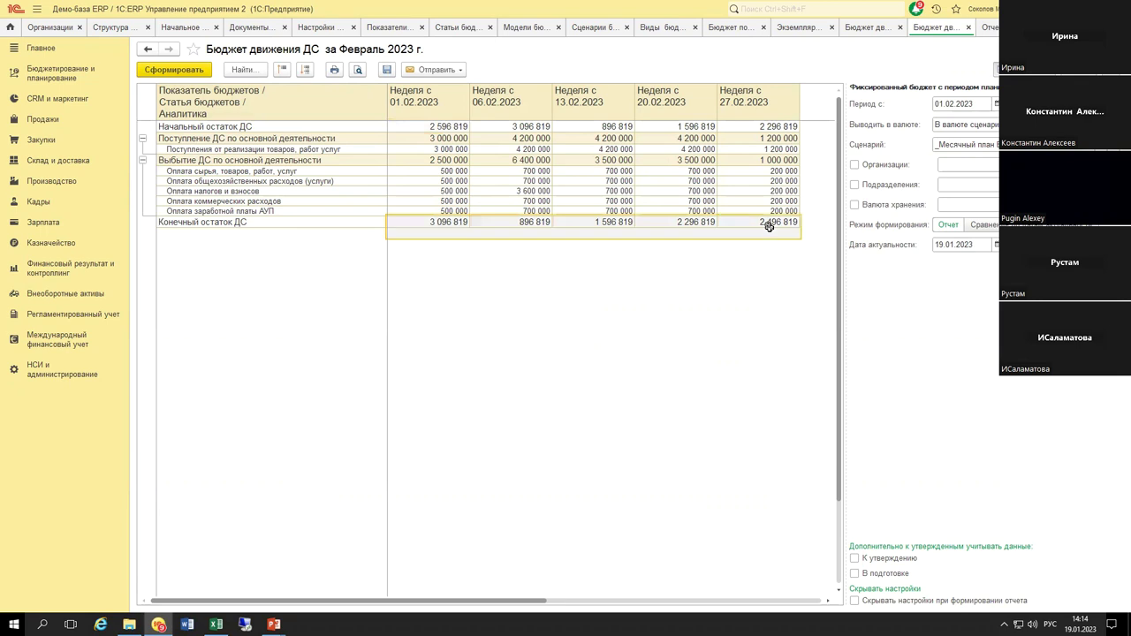
Step: Examine the February 2023 report figures from Начальный остаток ДС to Конечный остаток ДС across all weeks
{"action": "left_click", "coordinate": [534, 279]}
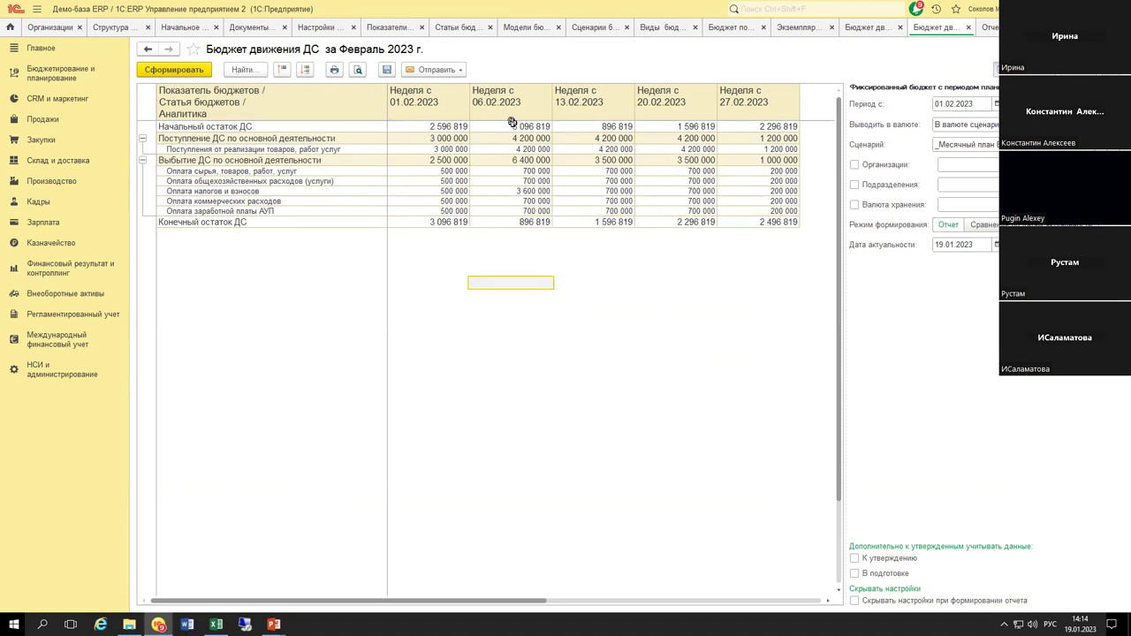
{"action": "left_click_drag", "start_coordinate": [439, 127], "coordinate": [788, 224]}
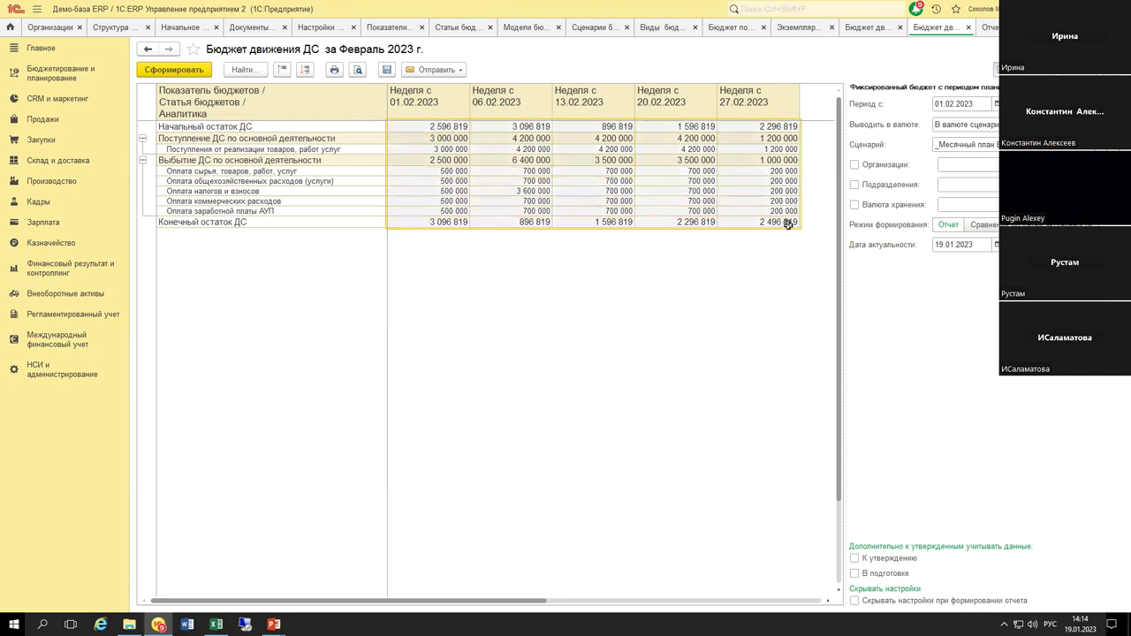
{"action": "left_click", "coordinate": [770, 219]}
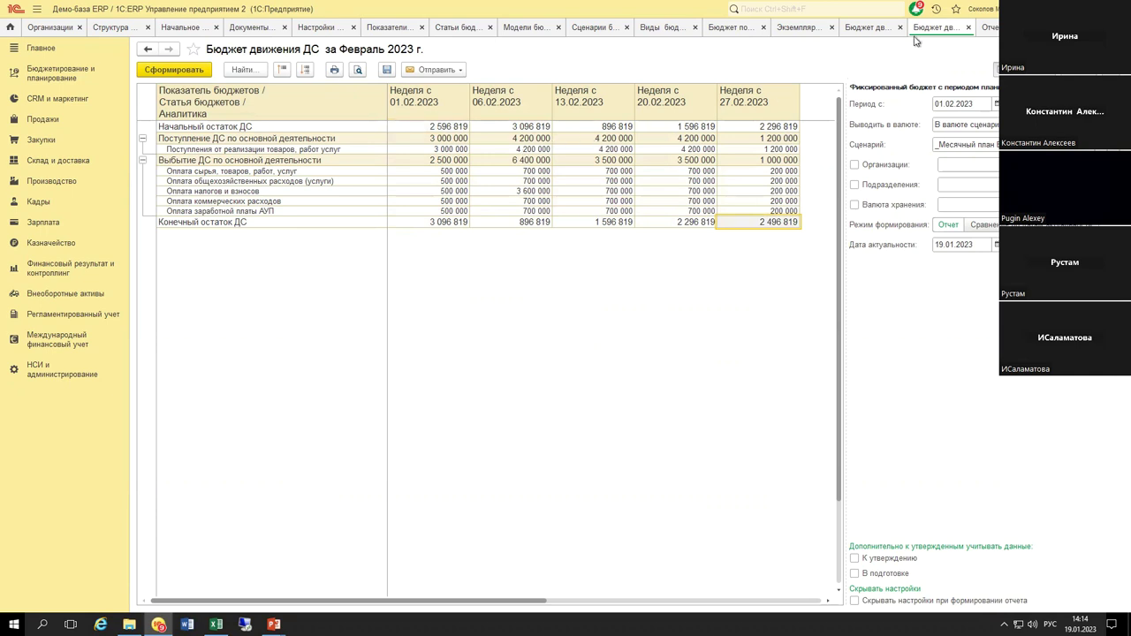
Step: Close the report Ведомость по денежным средствам and the page Отчеты по казначейству
{"action": "left_click", "coordinate": [989, 28]}
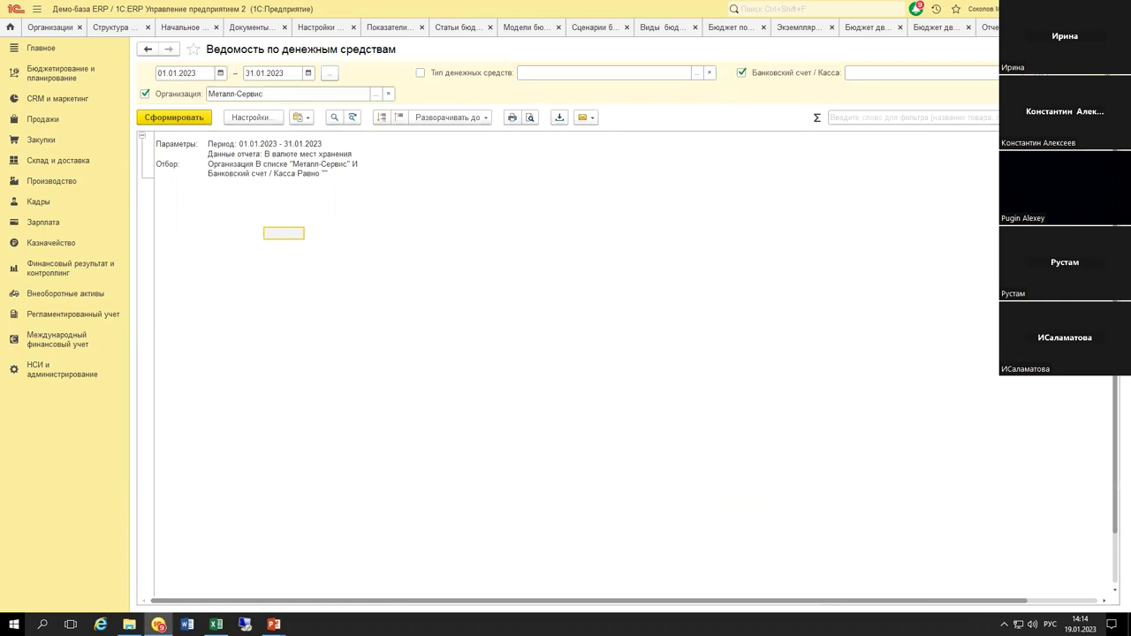
{"action": "left_click", "coordinate": [1042, 28]}
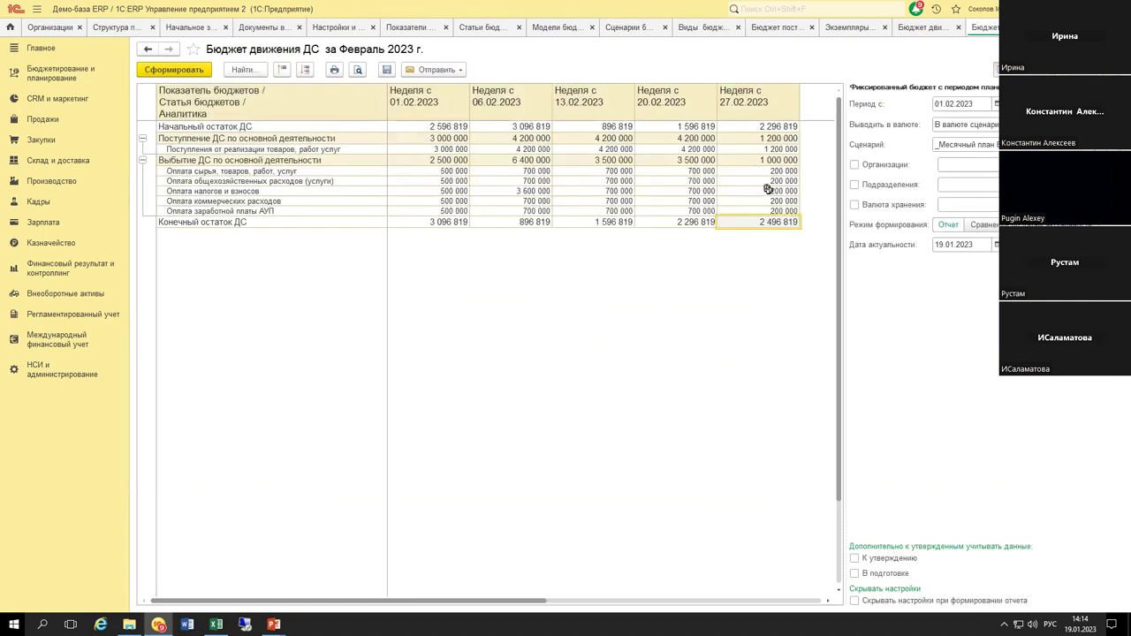
{"action": "left_click", "coordinate": [975, 27]}
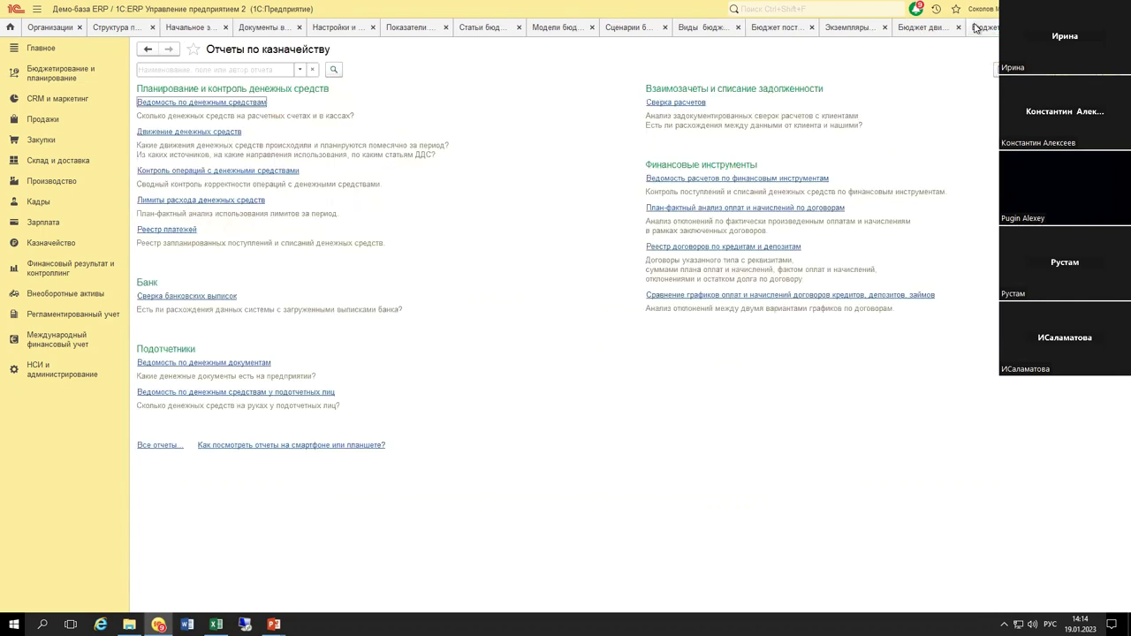
{"action": "left_click", "coordinate": [975, 28]}
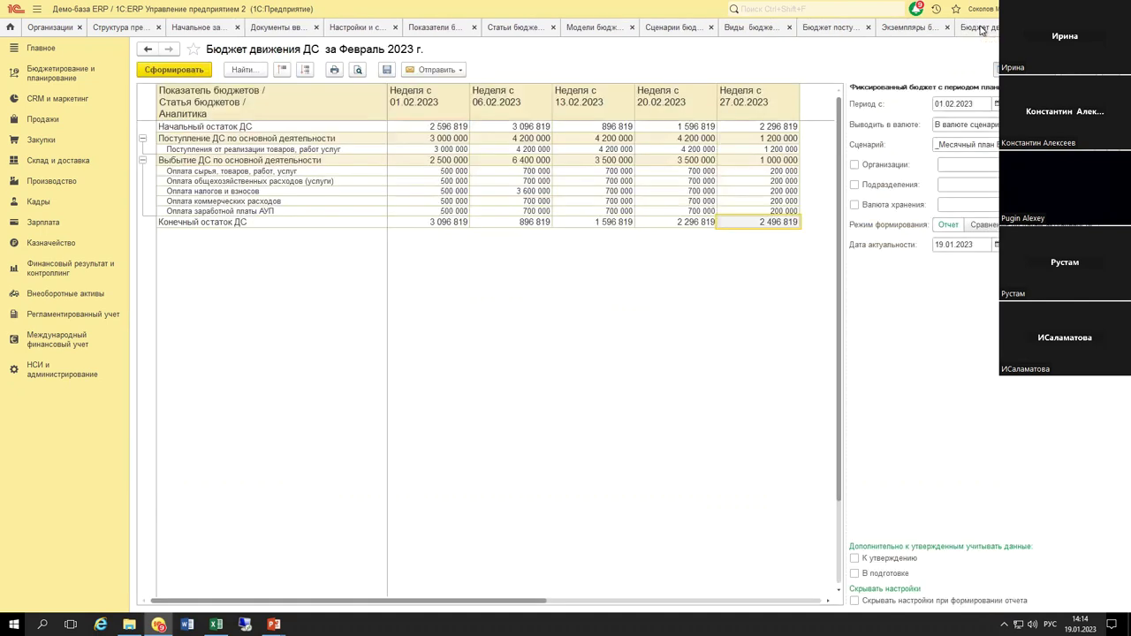
Step: Add a derived indicator (Производный показатель) named "Читый денежный поток" to the rows of the budget type Бюджет движения ДС
{"action": "left_click", "coordinate": [977, 27]}
{"action": "left_click", "coordinate": [153, 230]}
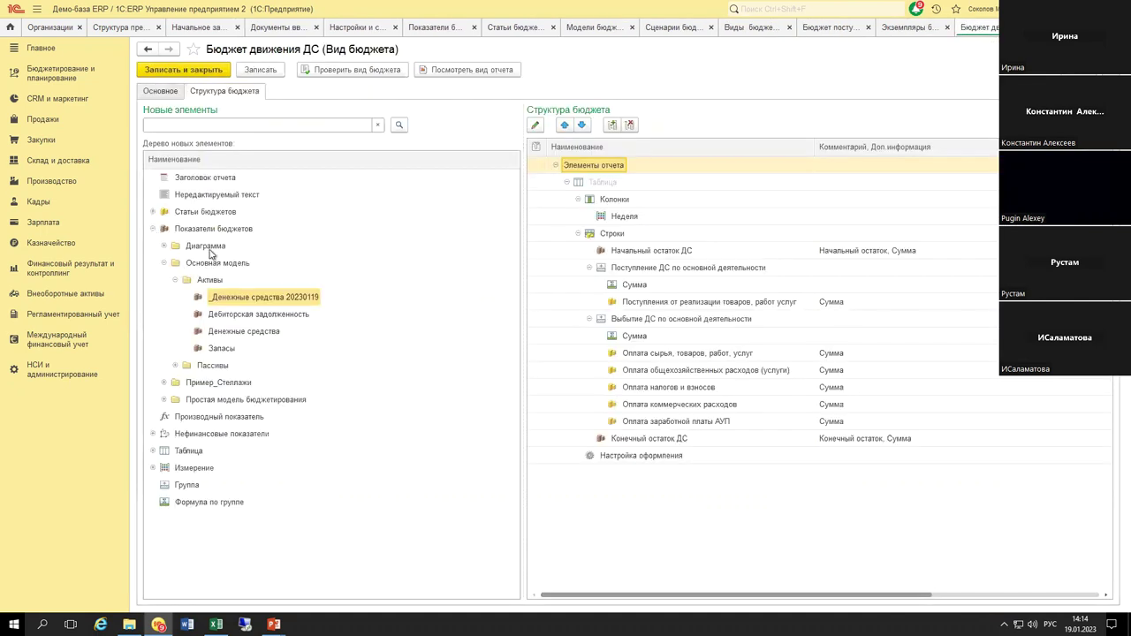
{"action": "left_click", "coordinate": [212, 249]}
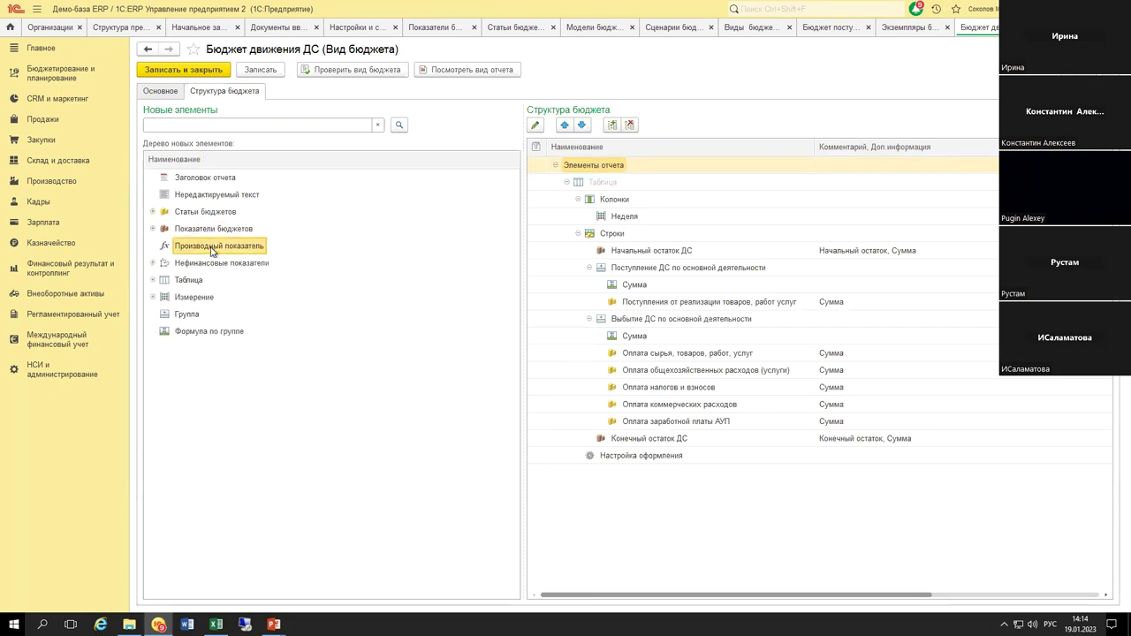
{"action": "left_click_drag", "start_coordinate": [212, 251], "coordinate": [599, 238]}
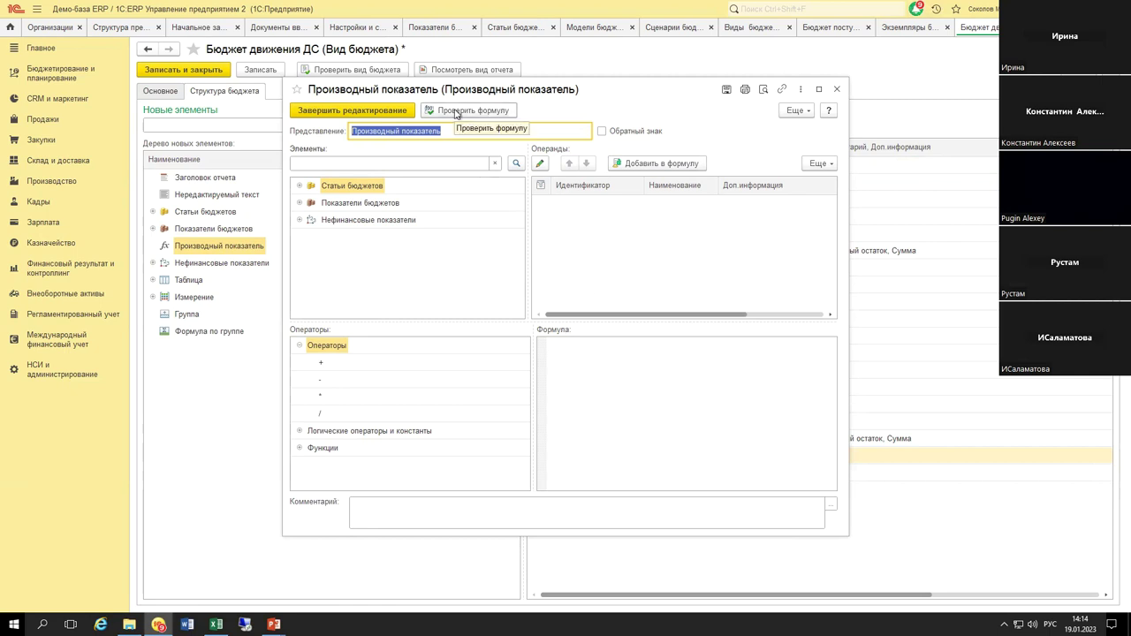
{"action": "type", "text": "Ч"}
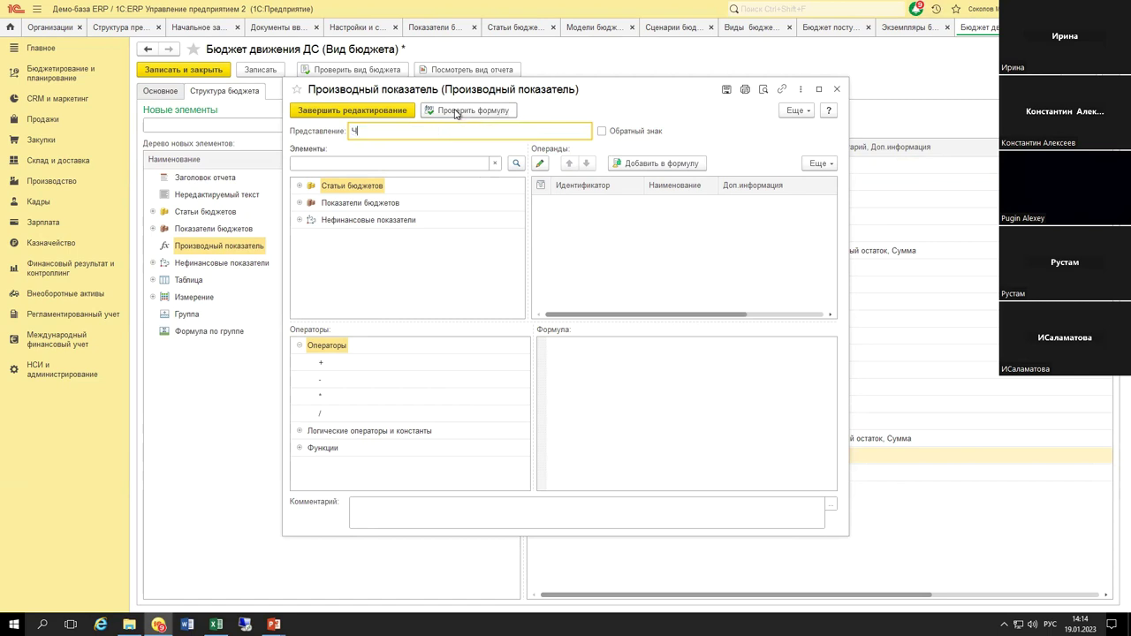
{"action": "type", "text": "итый денежный поток"}
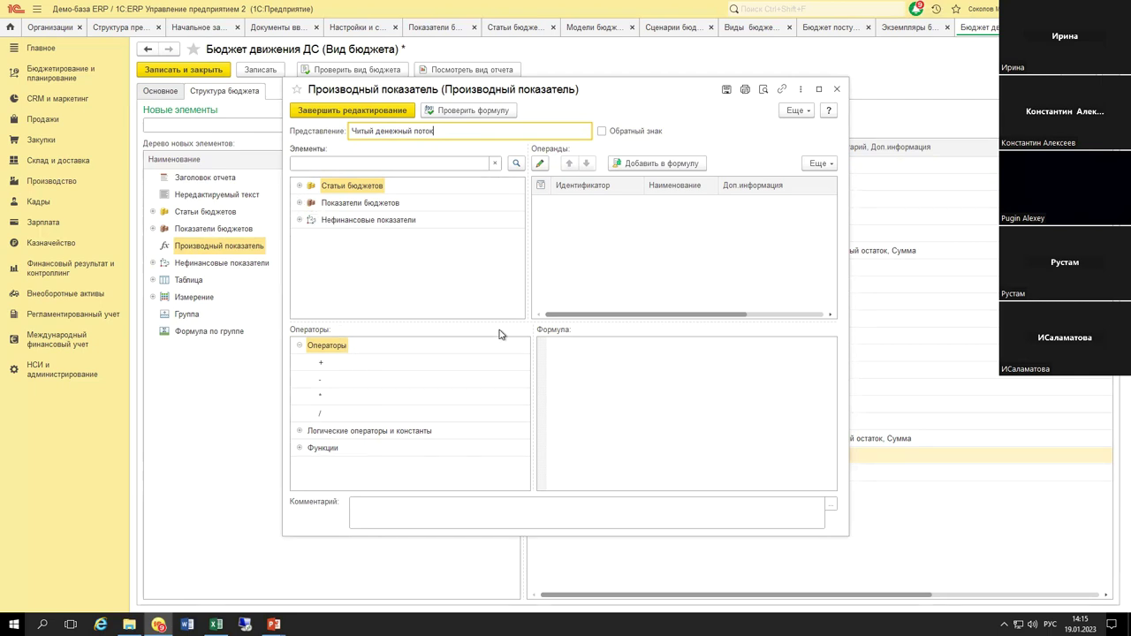
Step: Add all six budget items from Основная модель, Движения денежных средств, as operands of the derived indicator and widen the identifier column
{"action": "left_click", "coordinate": [299, 186]}
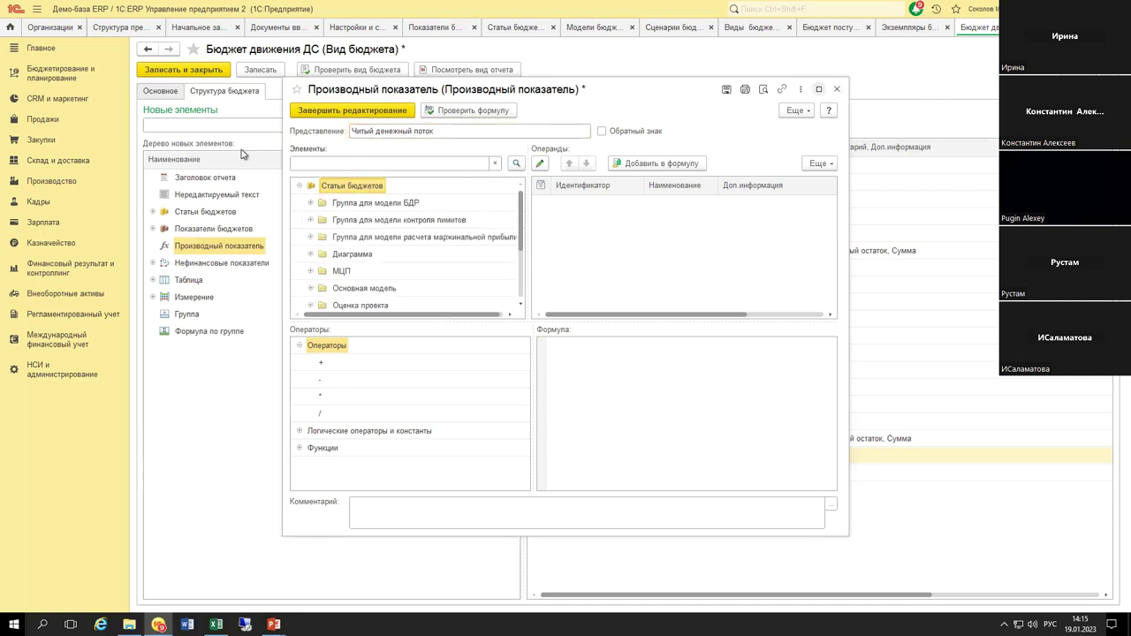
{"action": "key", "text": "super+Up"}
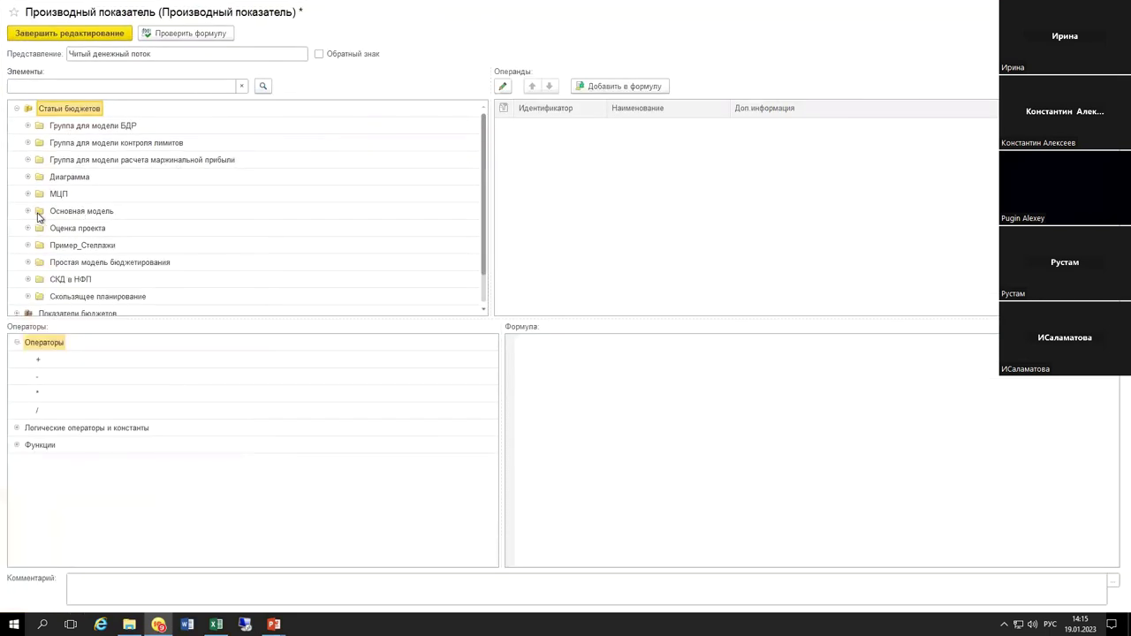
{"action": "left_click", "coordinate": [187, 194]}
{"action": "key", "text": "Down"}
{"action": "key", "text": "KP_Multiply"}
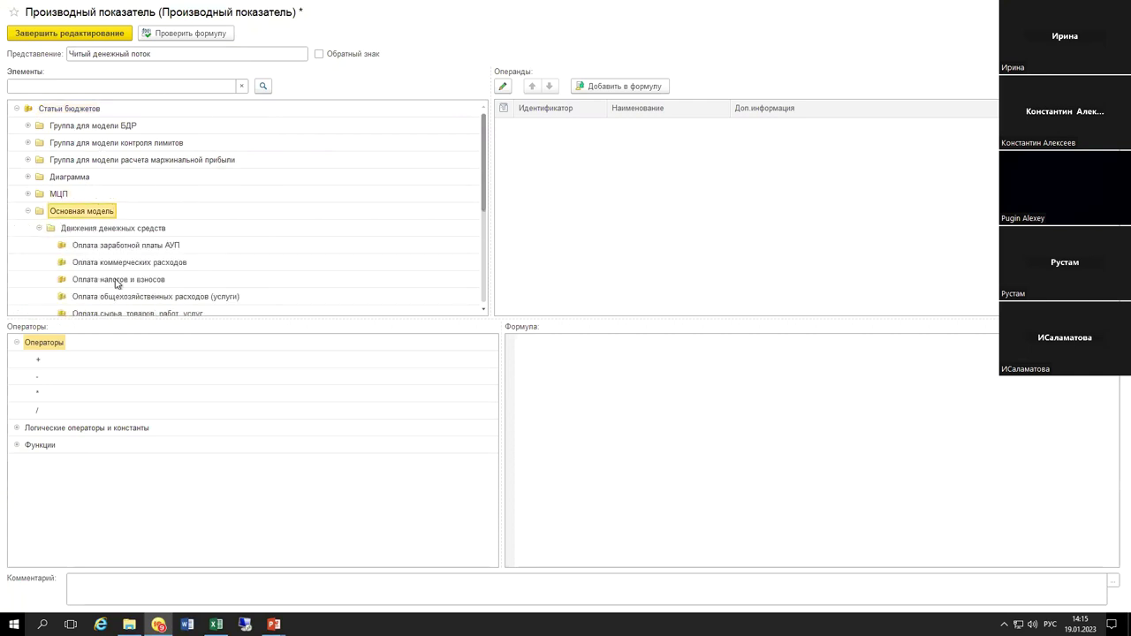
{"action": "double_click", "coordinate": [708, 101]}
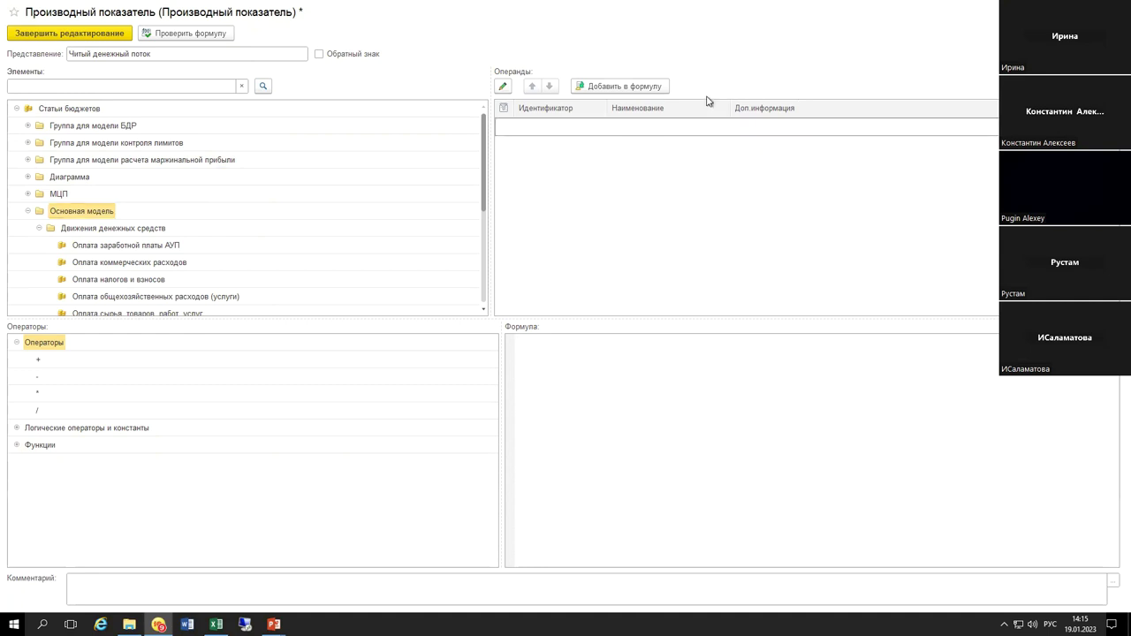
{"action": "left_click", "coordinate": [115, 233]}
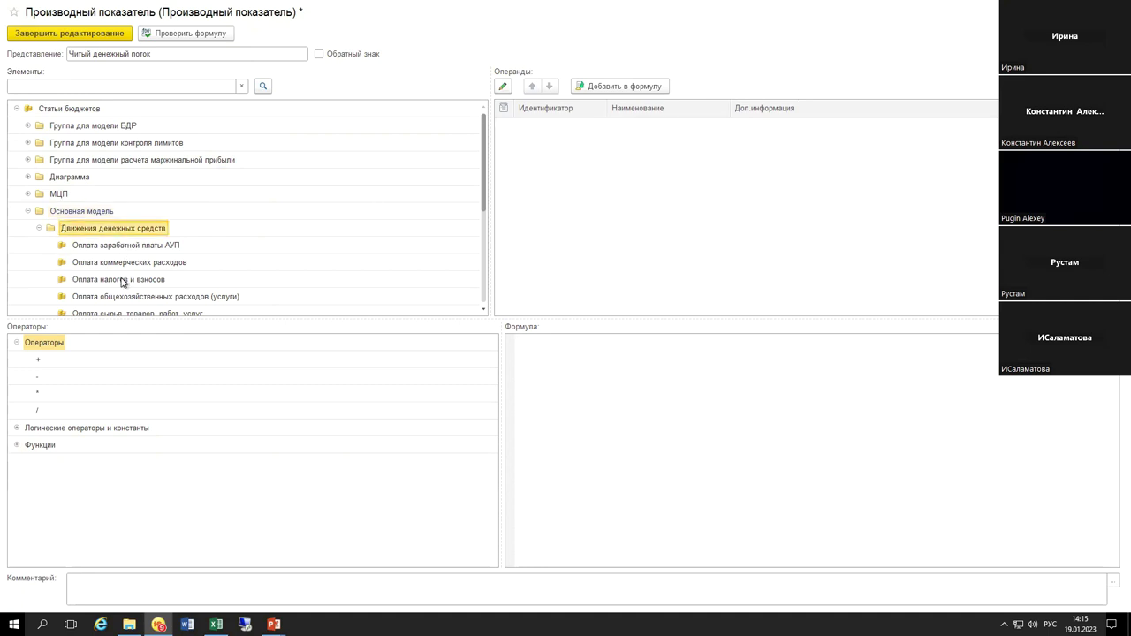
{"action": "scroll", "coordinate": [131, 221], "scroll_direction": "down", "scroll_amount": 1}
{"action": "key", "text": "End"}
{"action": "left_click", "coordinate": [250, 198], "text": "shift"}
{"action": "left_click_drag", "start_coordinate": [250, 198], "coordinate": [646, 231]}
{"action": "left_click_drag", "start_coordinate": [608, 108], "coordinate": [668, 107]}
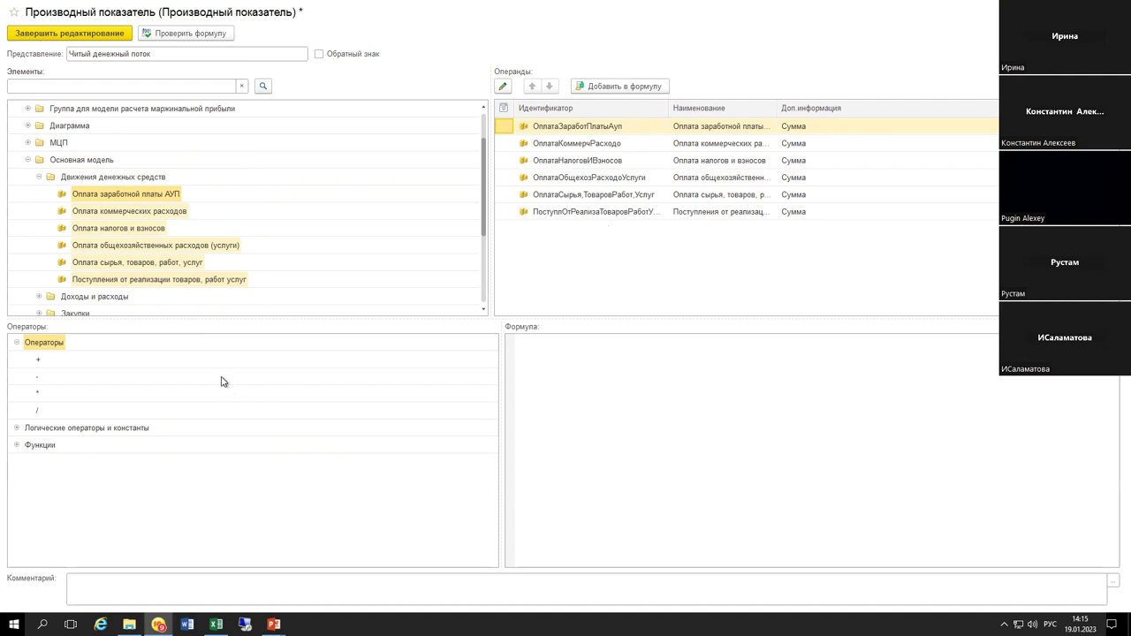
{"action": "left_click", "coordinate": [16, 444]}
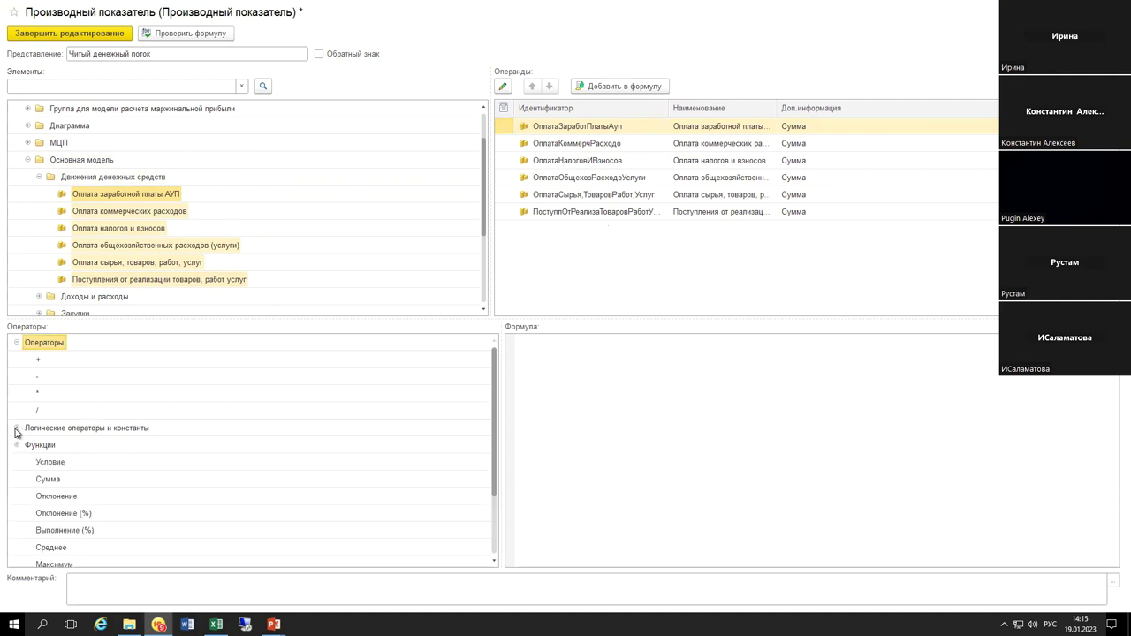
{"action": "left_click", "coordinate": [15, 428]}
{"action": "left_click", "coordinate": [16, 428]}
{"action": "left_click", "coordinate": [16, 444]}
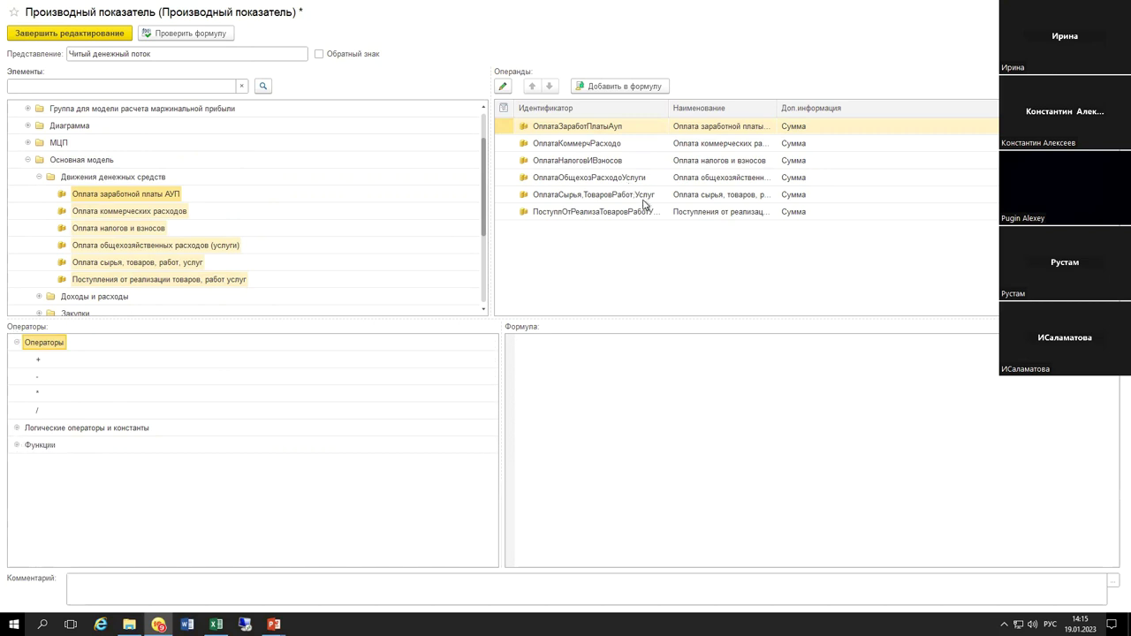
Step: Insert the operand for receipts from sales into the formula, followed by the five payment operands
{"action": "left_click", "coordinate": [583, 376]}
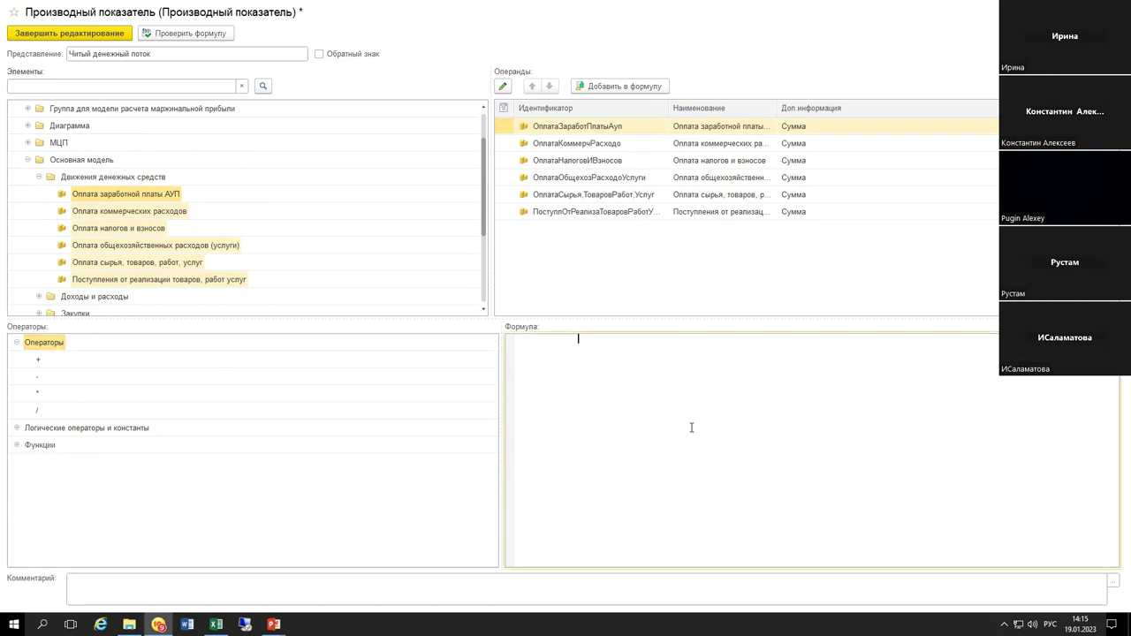
{"action": "left_click", "coordinate": [601, 214]}
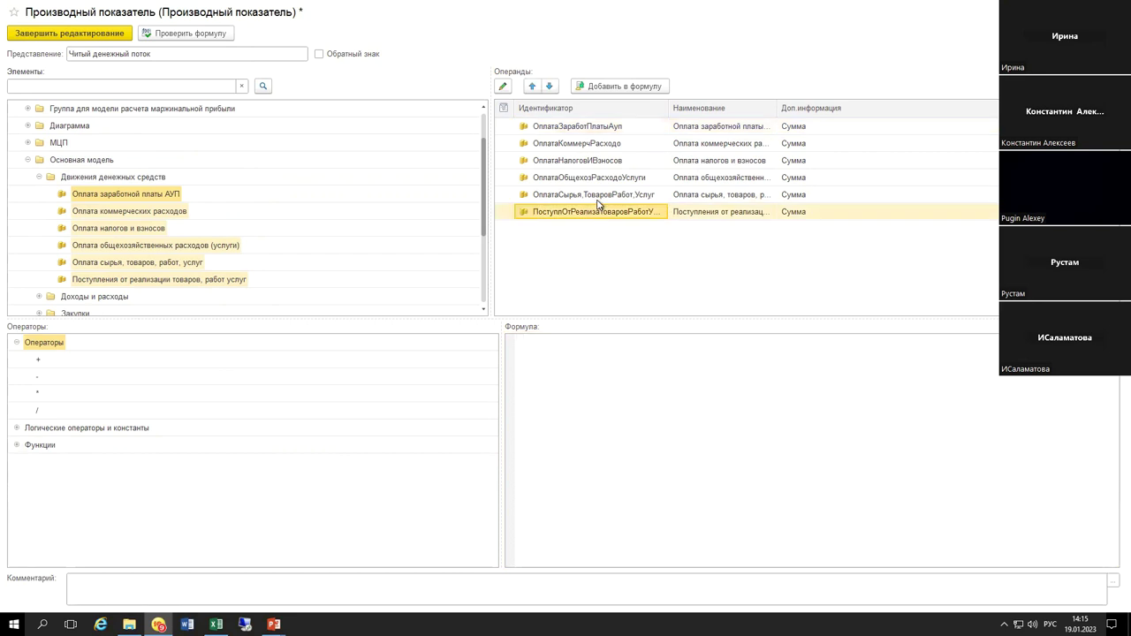
{"action": "left_click_drag", "start_coordinate": [576, 215], "coordinate": [528, 341]}
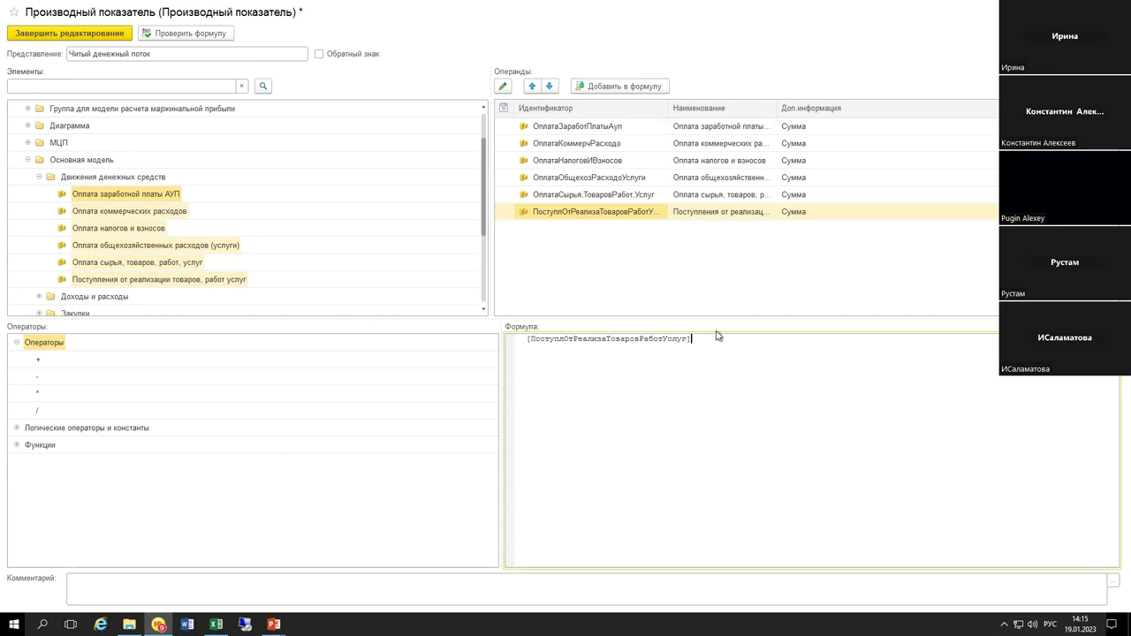
{"action": "left_click", "coordinate": [619, 196]}
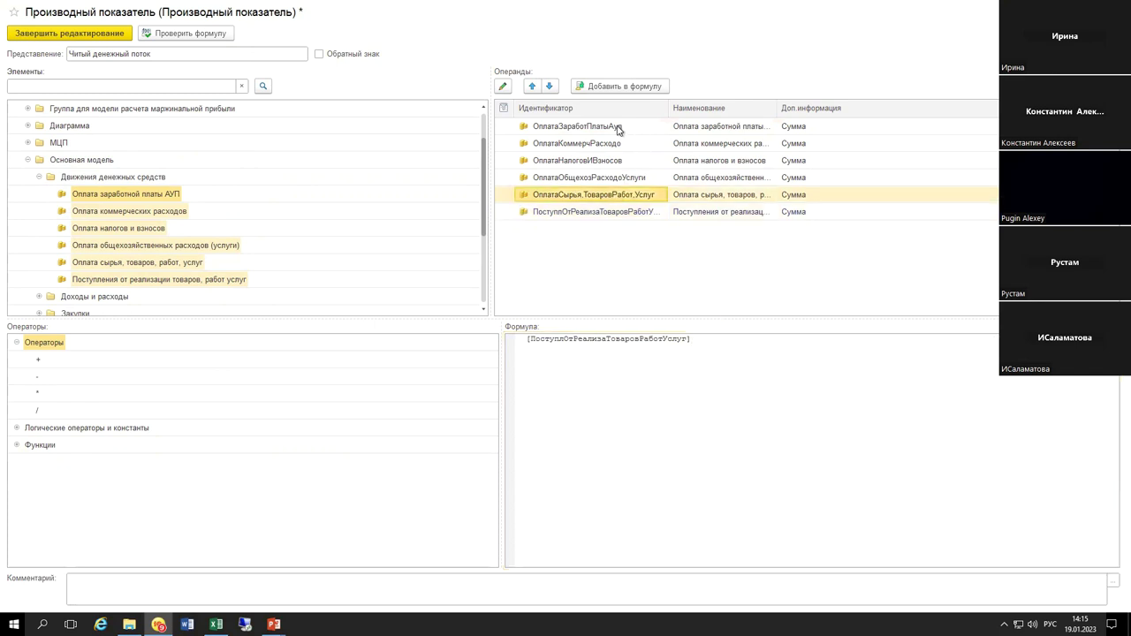
{"action": "left_click", "coordinate": [619, 129], "text": "shift"}
{"action": "left_click_drag", "start_coordinate": [669, 191], "coordinate": [690, 356]}
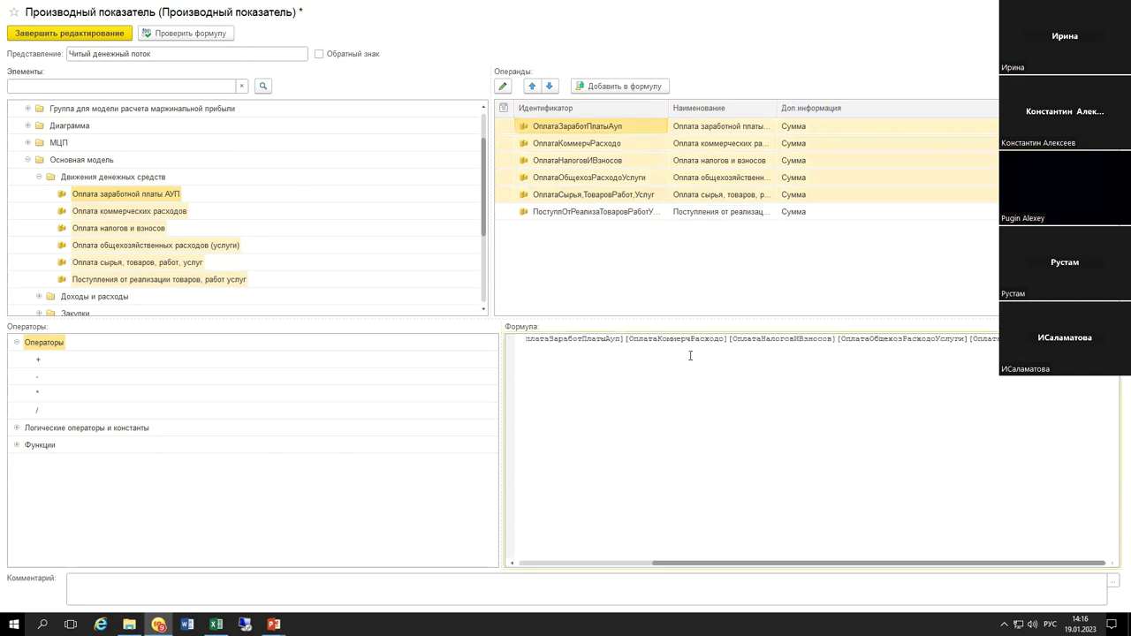
Step: Place a minus sign before each of the five payment operands in the formula and finish editing the derived indicator
{"action": "left_click_drag", "start_coordinate": [803, 565], "coordinate": [670, 565]}
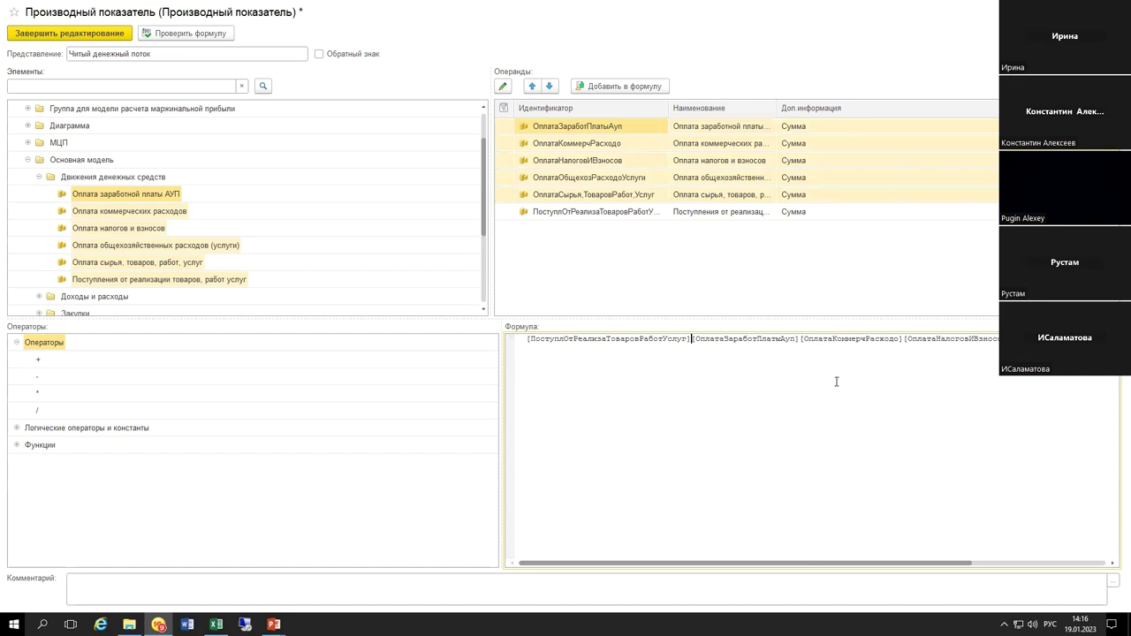
{"action": "type", "text": "-"}
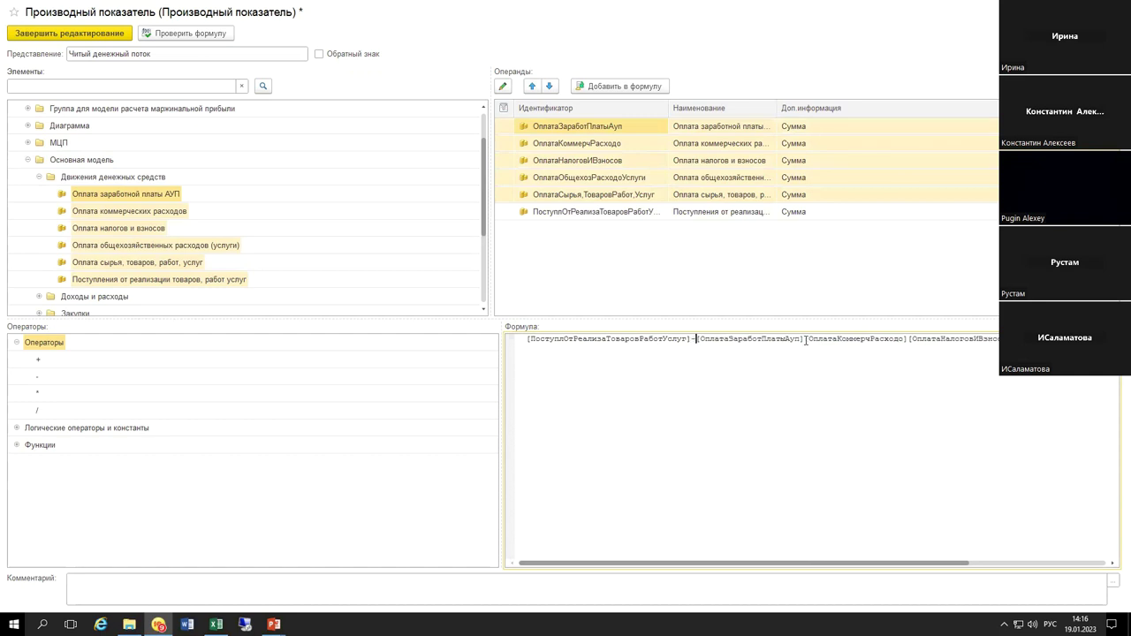
{"action": "type", "text": "-"}
{"action": "type", "text": "-"}
{"action": "left_click_drag", "start_coordinate": [931, 566], "coordinate": [1082, 565]}
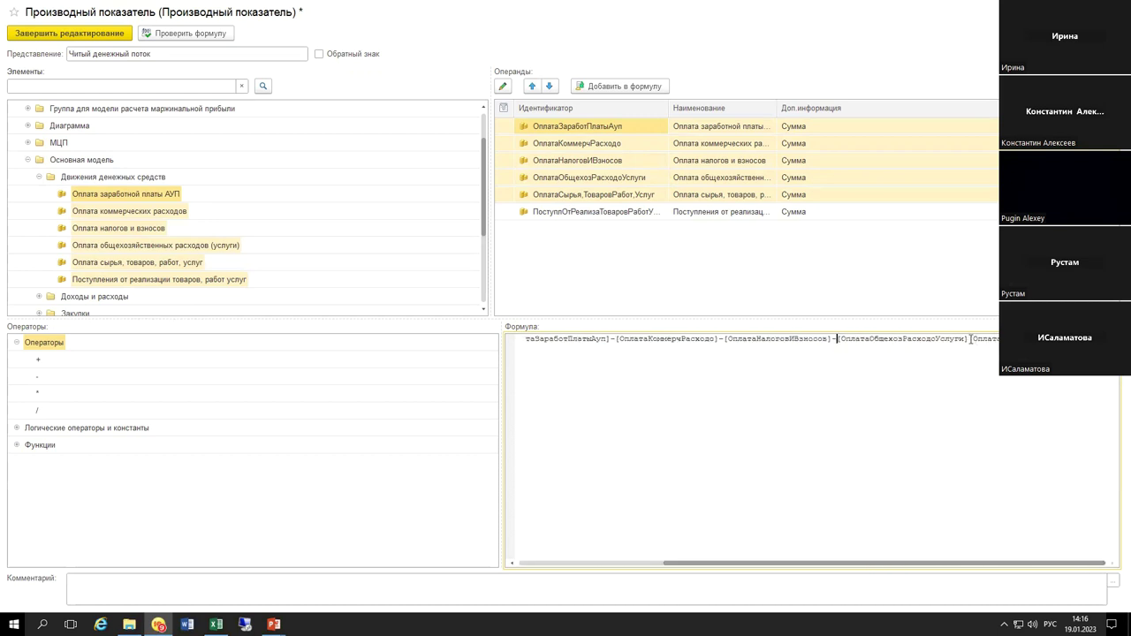
{"action": "type", "text": "-"}
{"action": "scroll", "coordinate": [1033, 570], "scroll_direction": "left", "scroll_amount": 5}
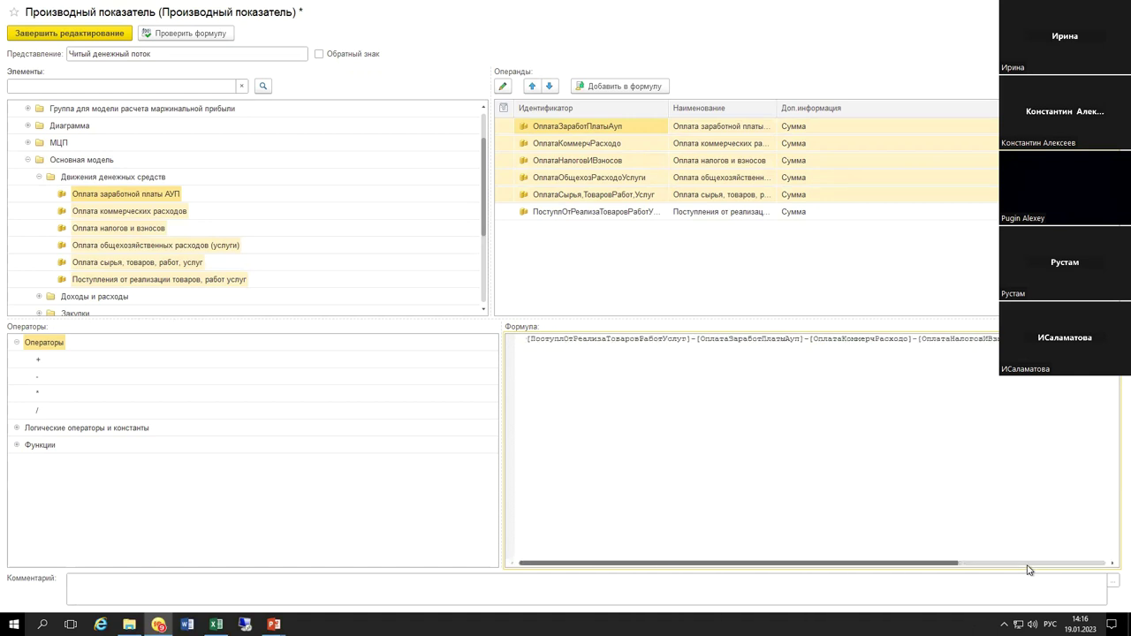
{"action": "left_click", "coordinate": [97, 38]}
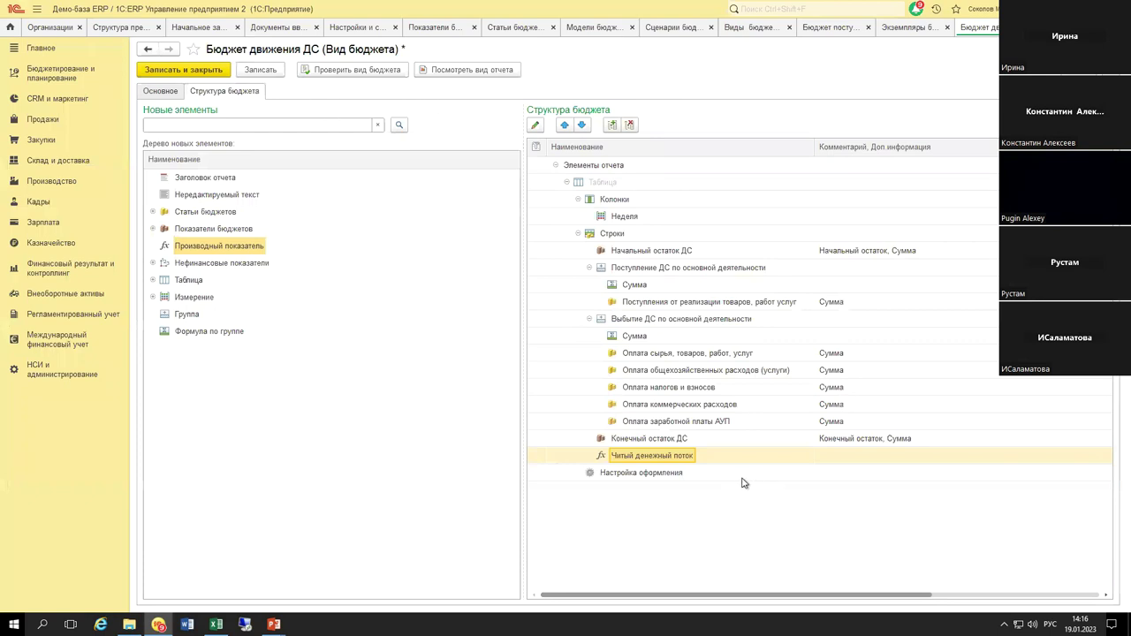
Step: Save the budget type and check the weekly values of the row Читый денежный поток in the February 2023 report
{"action": "left_click", "coordinate": [259, 70]}
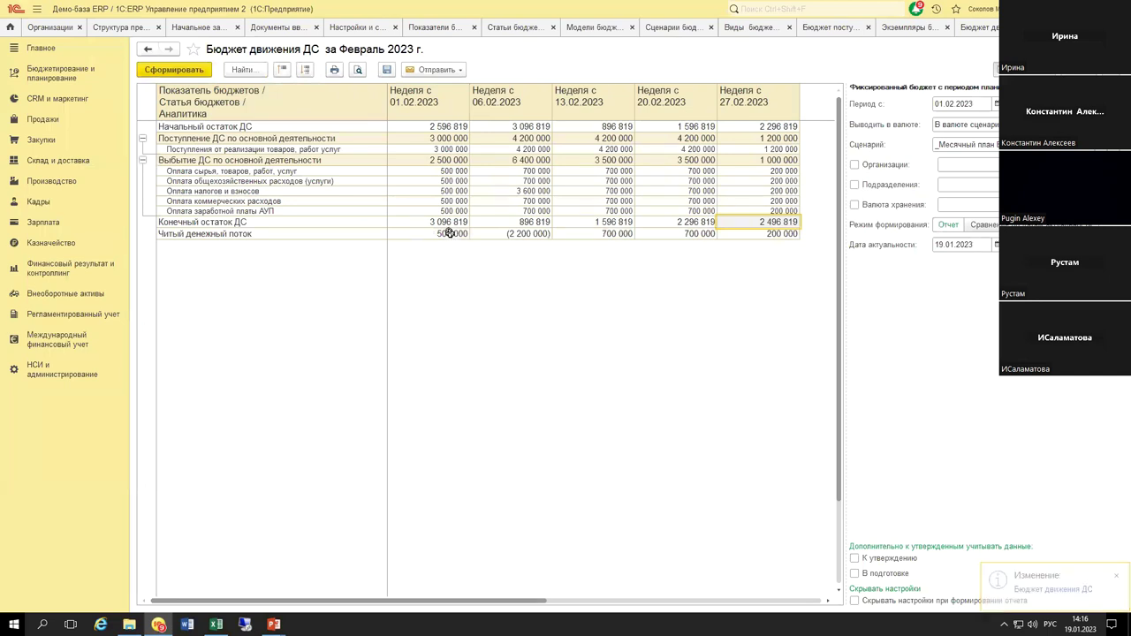
{"action": "left_click", "coordinate": [752, 233]}
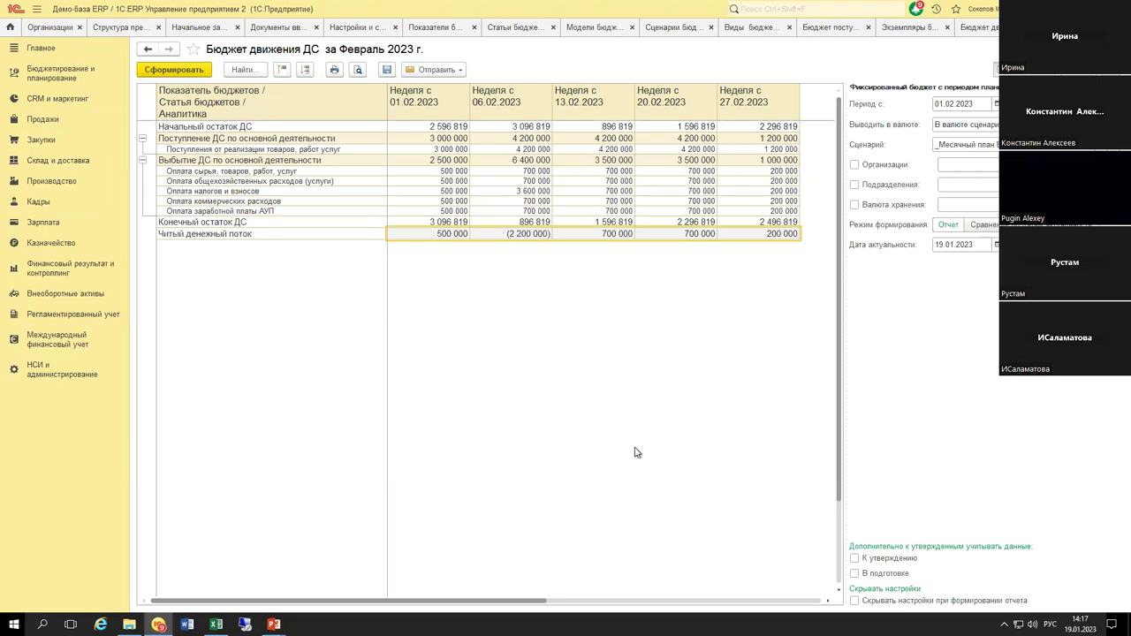
{"action": "key", "text": "Escape"}
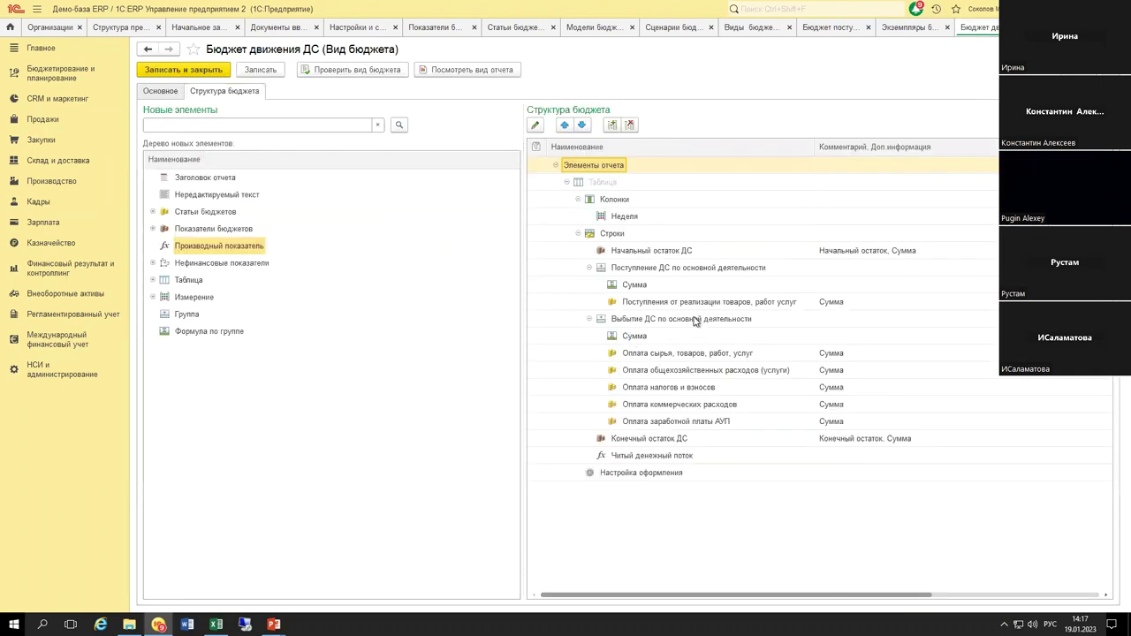
Step: View the group formula settings of the Сумма element under Выбытие ДС по основной деятельности and close them
{"action": "left_click", "coordinate": [610, 334]}
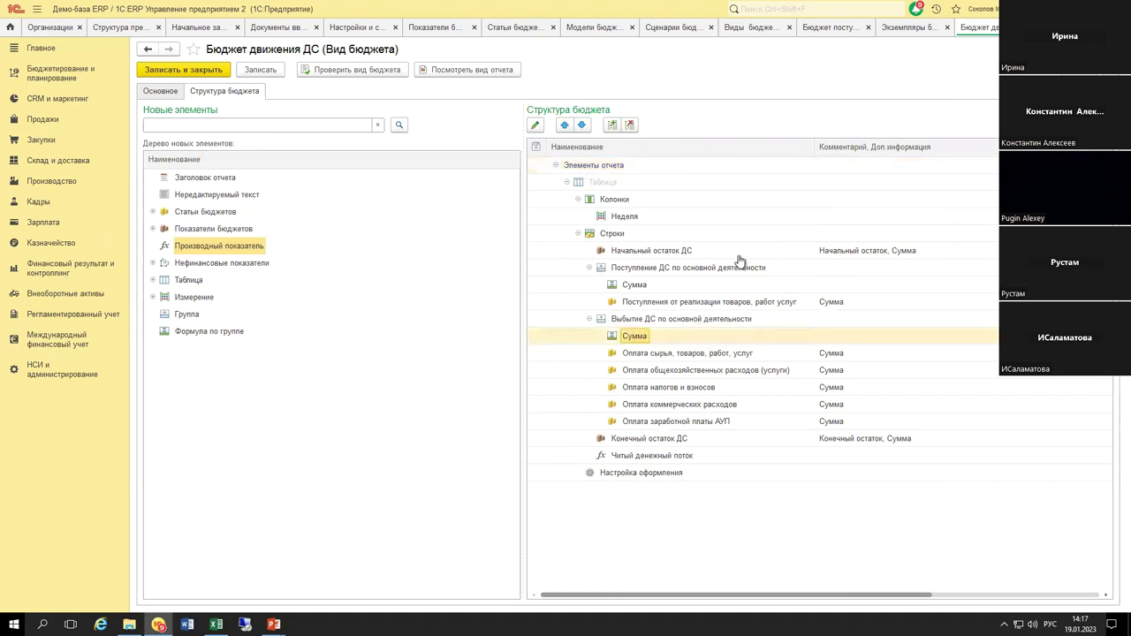
{"action": "key", "text": "Return"}
{"action": "key", "text": "Escape"}
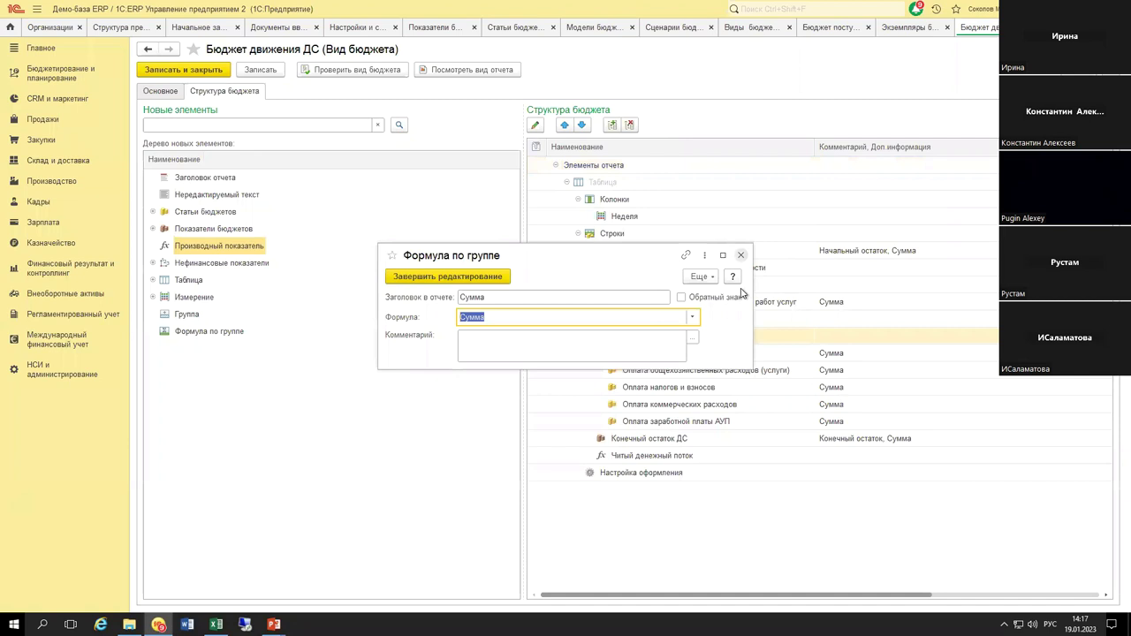
Step: View the settings of the budget items Поступления от реализации товаров, работ услуг and Оплата сырья, товаров, работ, услуг
{"action": "key", "text": "Escape"}
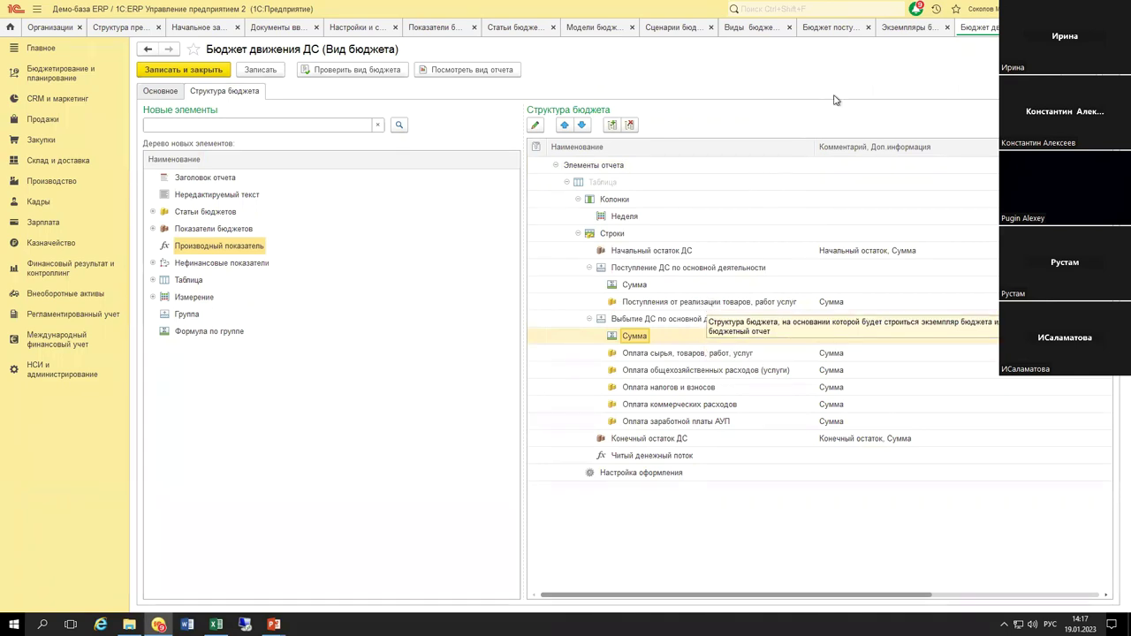
{"action": "key", "text": "Up"}
{"action": "key", "text": "Up"}
{"action": "key", "text": "Return"}
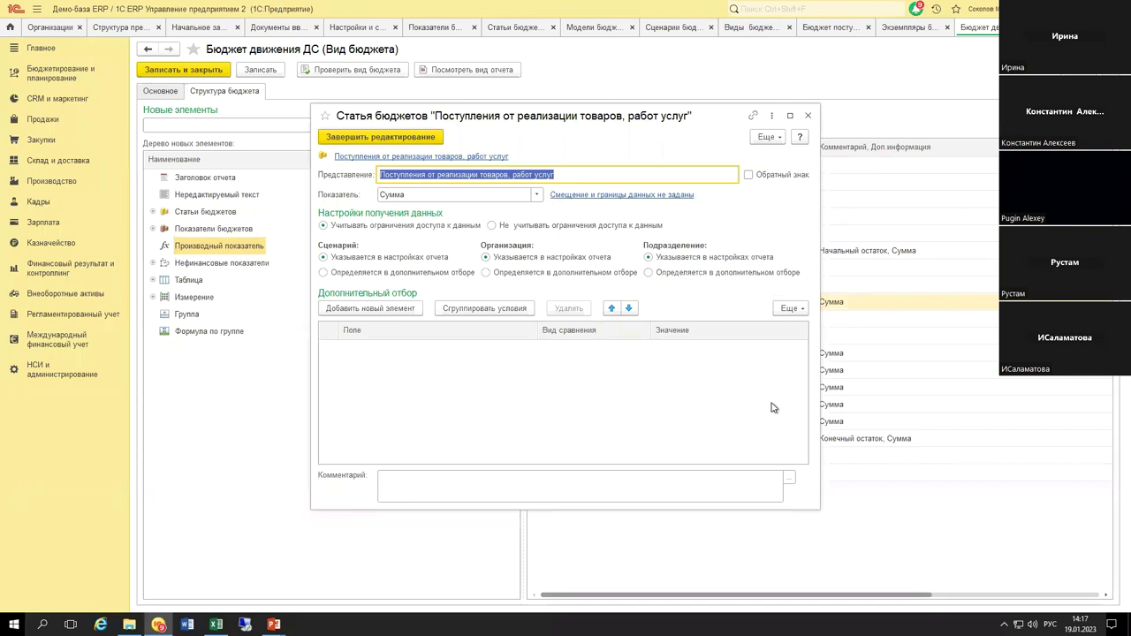
{"action": "key", "text": "Escape"}
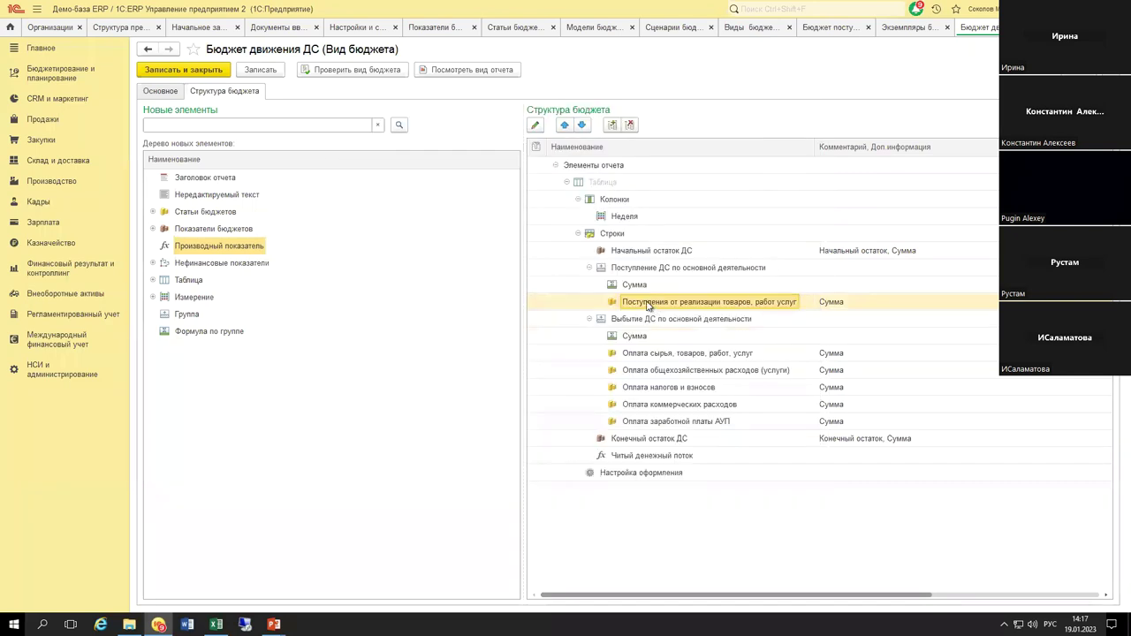
{"action": "left_click", "coordinate": [658, 357]}
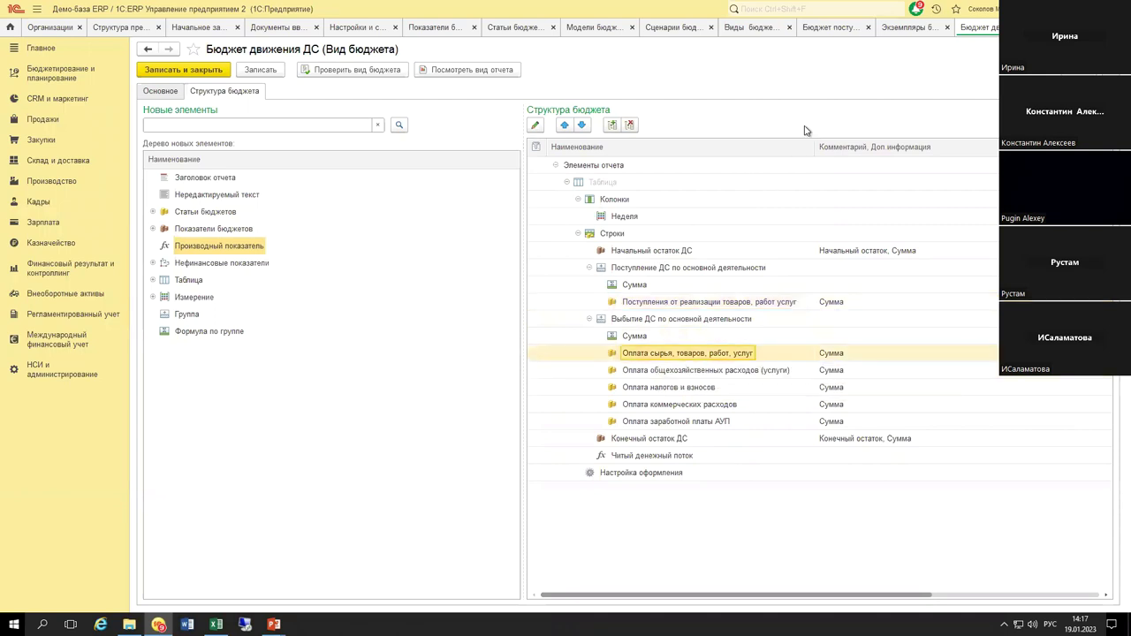
{"action": "key", "text": "Return"}
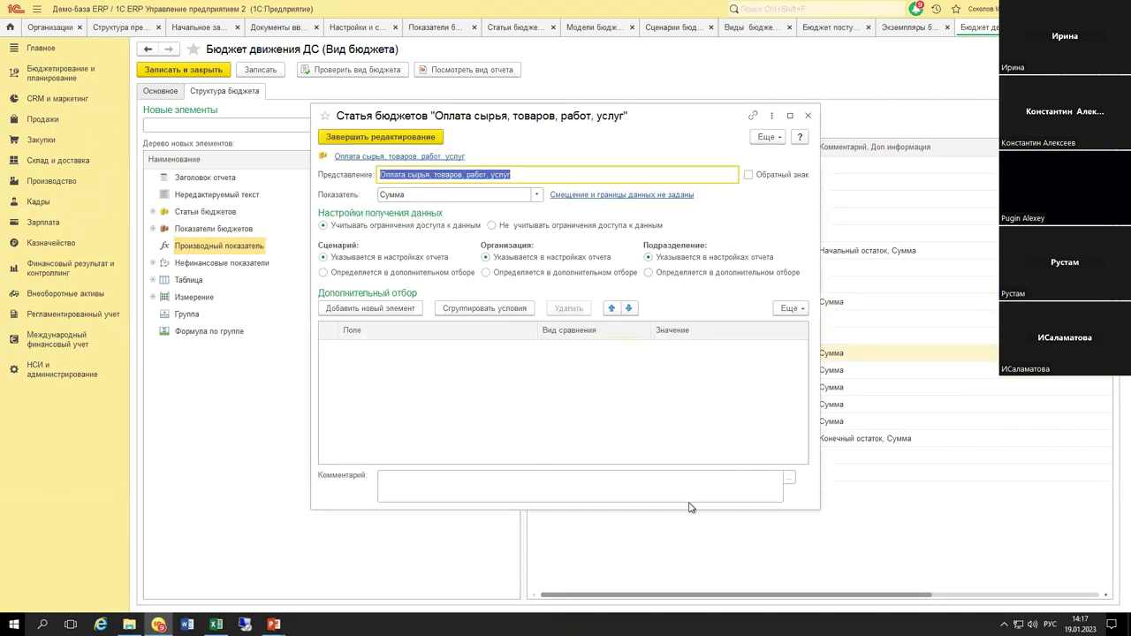
{"action": "key", "text": "Escape"}
Step: Correct the derived indicator's name to "Чистый денежный поток" and save the budget type
{"action": "left_click", "coordinate": [646, 458]}
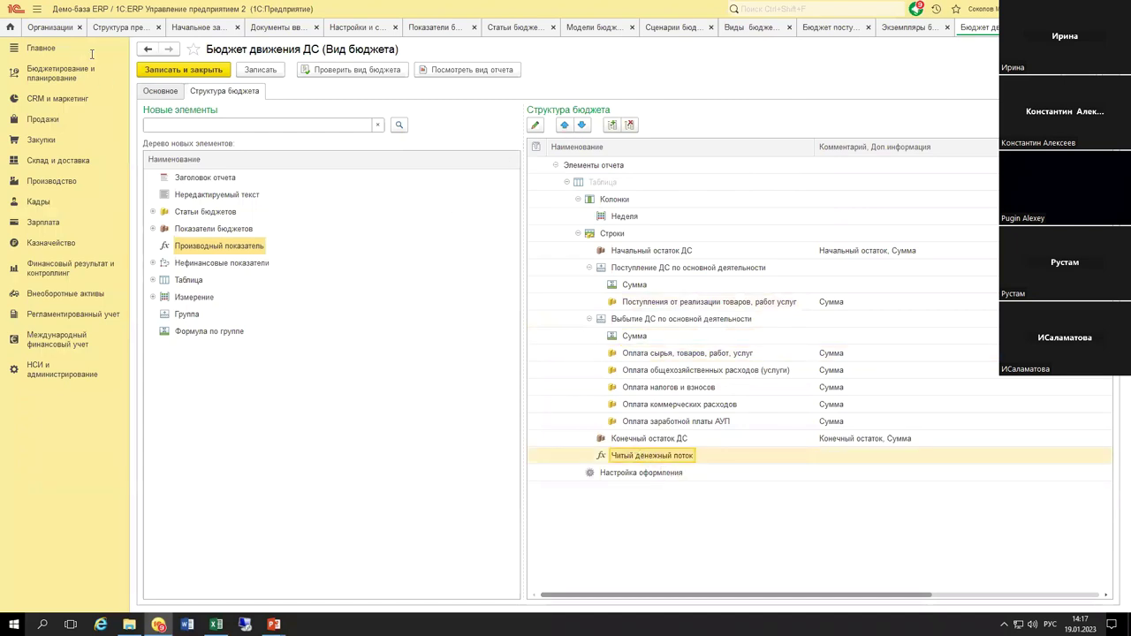
{"action": "key", "text": "Return"}
{"action": "key", "text": "Home"}
{"action": "key", "text": "Right"}
{"action": "key", "text": "Right"}
{"action": "type", "text": "с"}
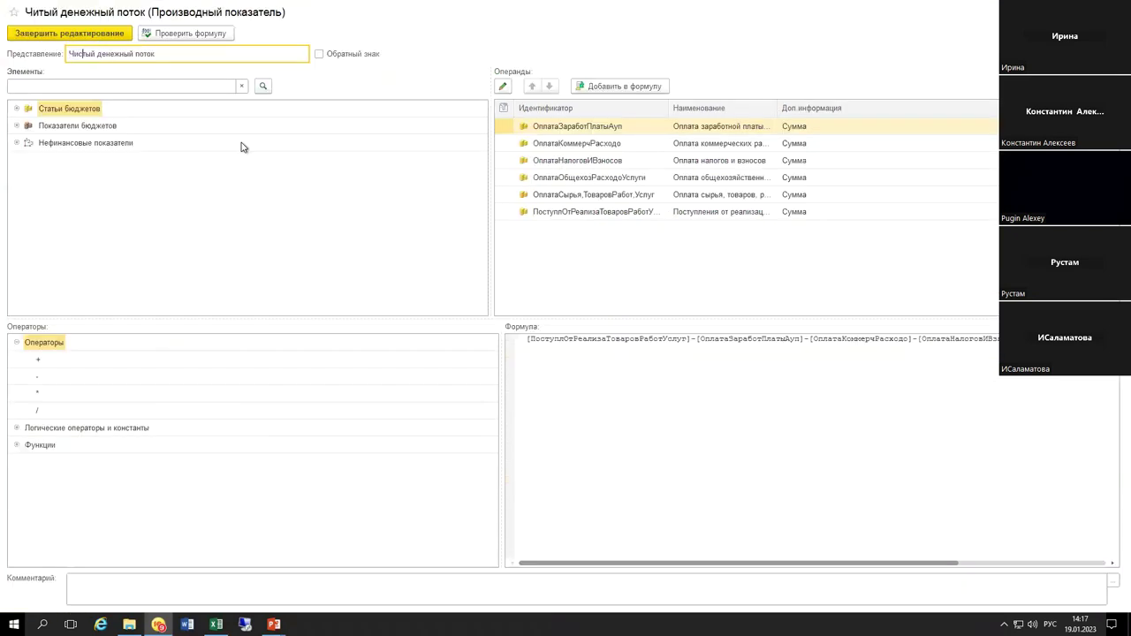
{"action": "left_click", "coordinate": [98, 31]}
{"action": "left_click", "coordinate": [250, 70]}
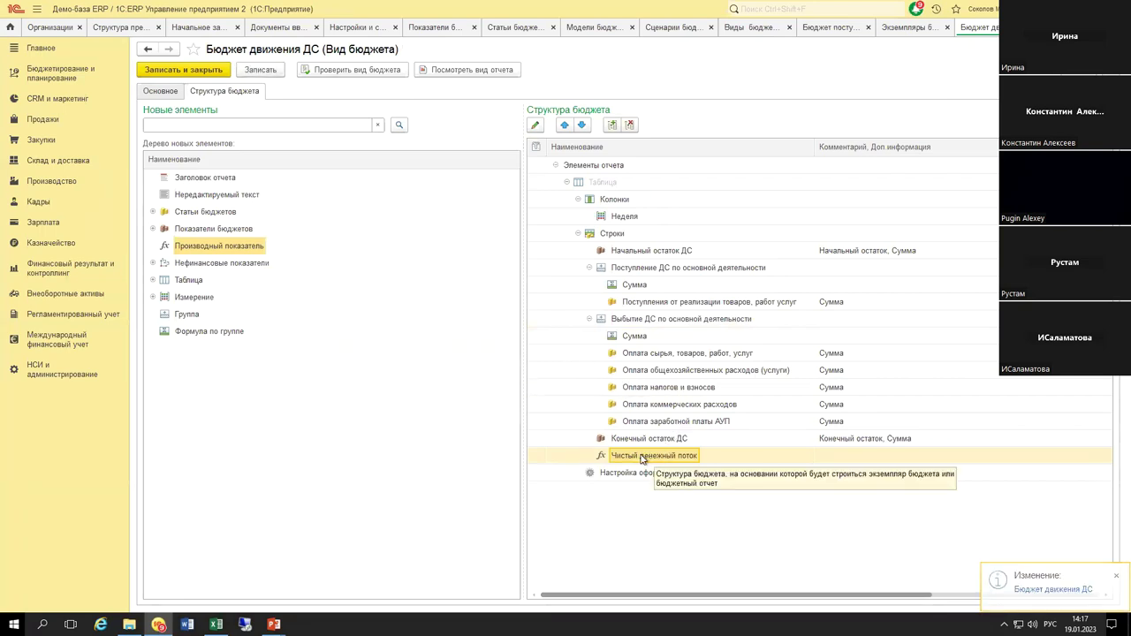
Step: Copy the derived indicator Чистый денежный поток and name the copy "Чистый денежный поток с накоплением"
{"action": "mouse_move", "coordinate": [641, 458]}
{"action": "left_mouse_down"}
{"action": "mouse_move", "coordinate": [626, 236]}
{"action": "mouse_move", "coordinate": [650, 478]}
{"action": "left_mouse_up"}
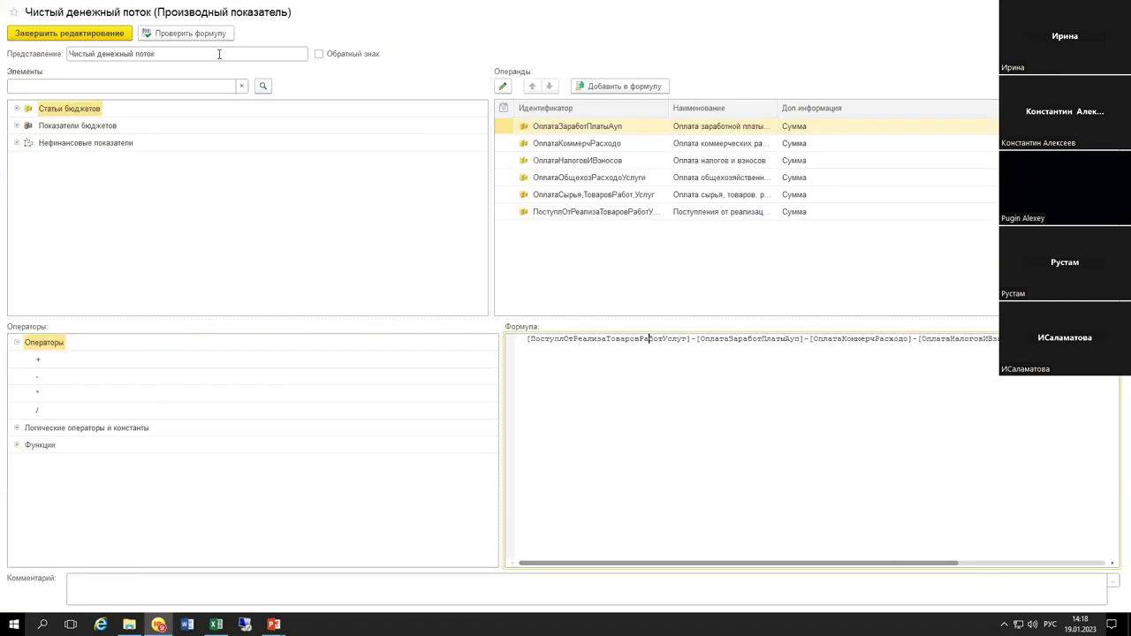
{"action": "left_click", "coordinate": [219, 54]}
{"action": "type", "text": "с накоплением"}
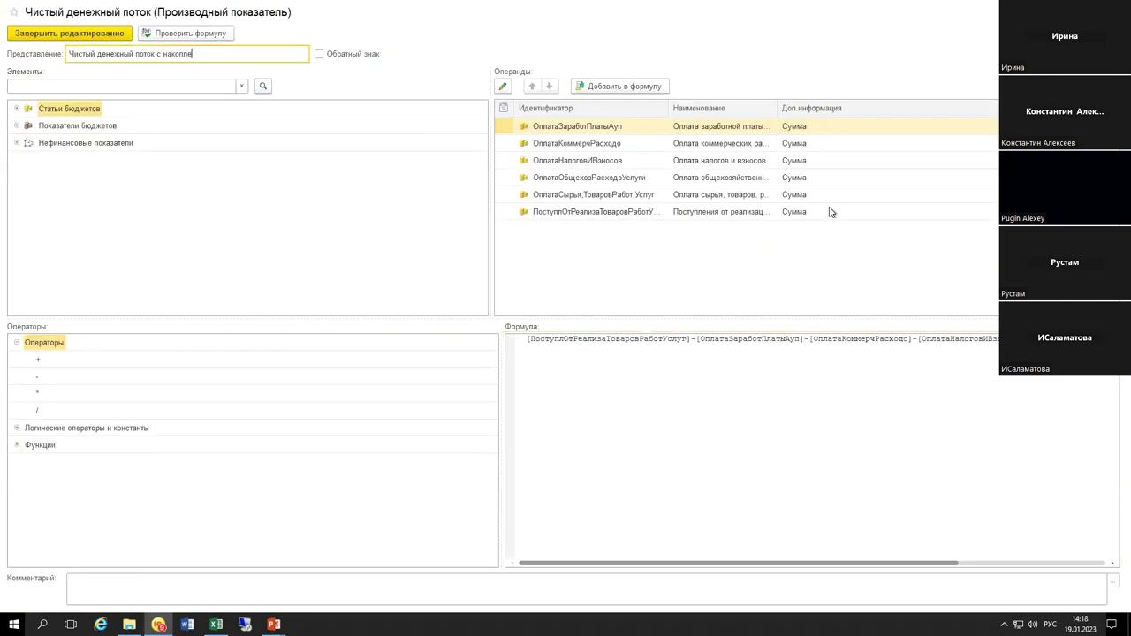
Step: Set the grouping values of the operand Оплата заработной платы АУП to Нарастающий итог
{"action": "left_click", "coordinate": [695, 132]}
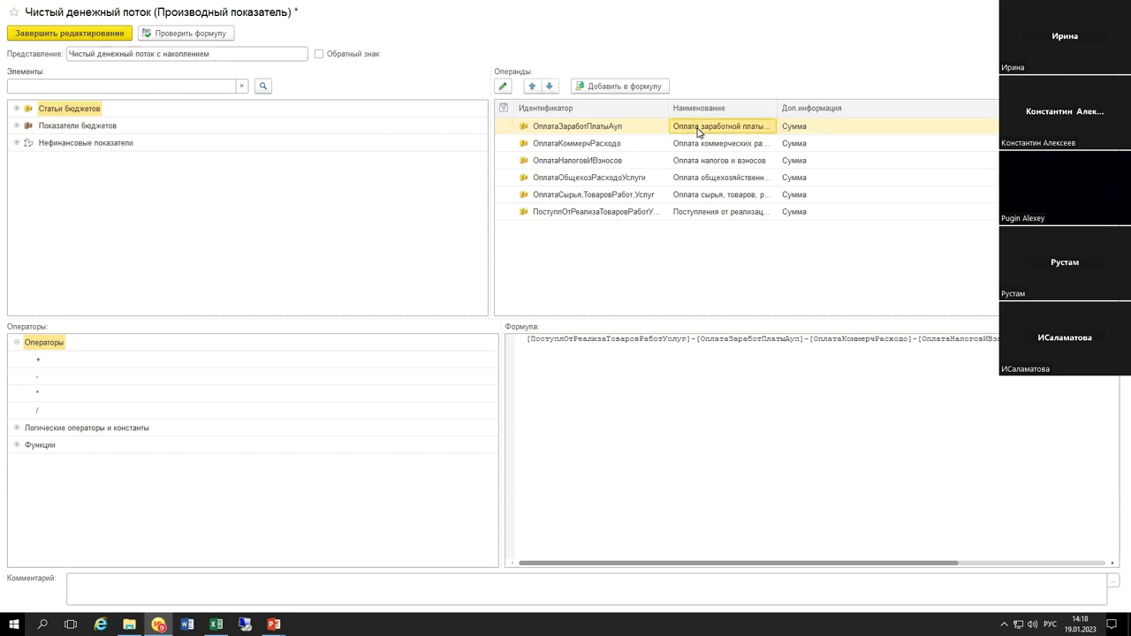
{"action": "double_click", "coordinate": [701, 130]}
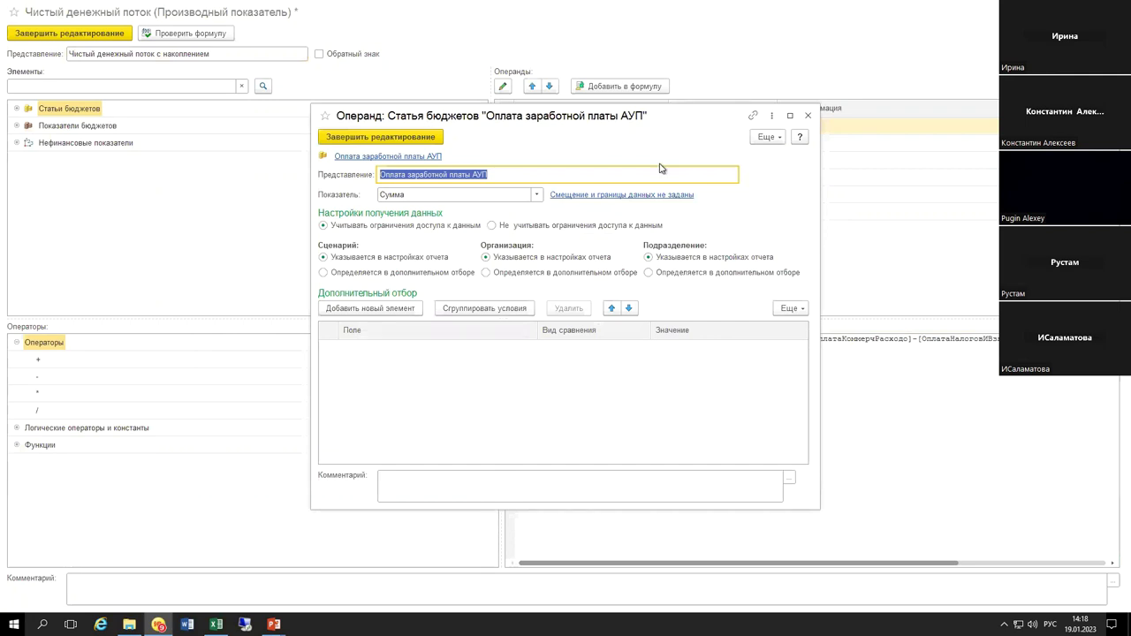
{"action": "left_click", "coordinate": [605, 199]}
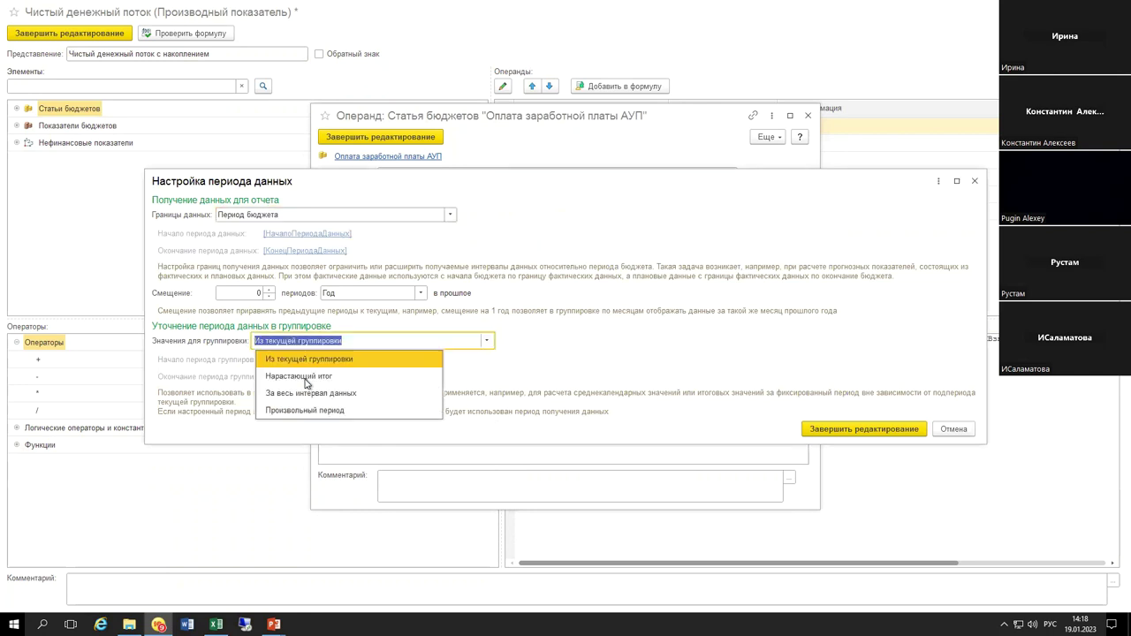
{"action": "left_click", "coordinate": [292, 376]}
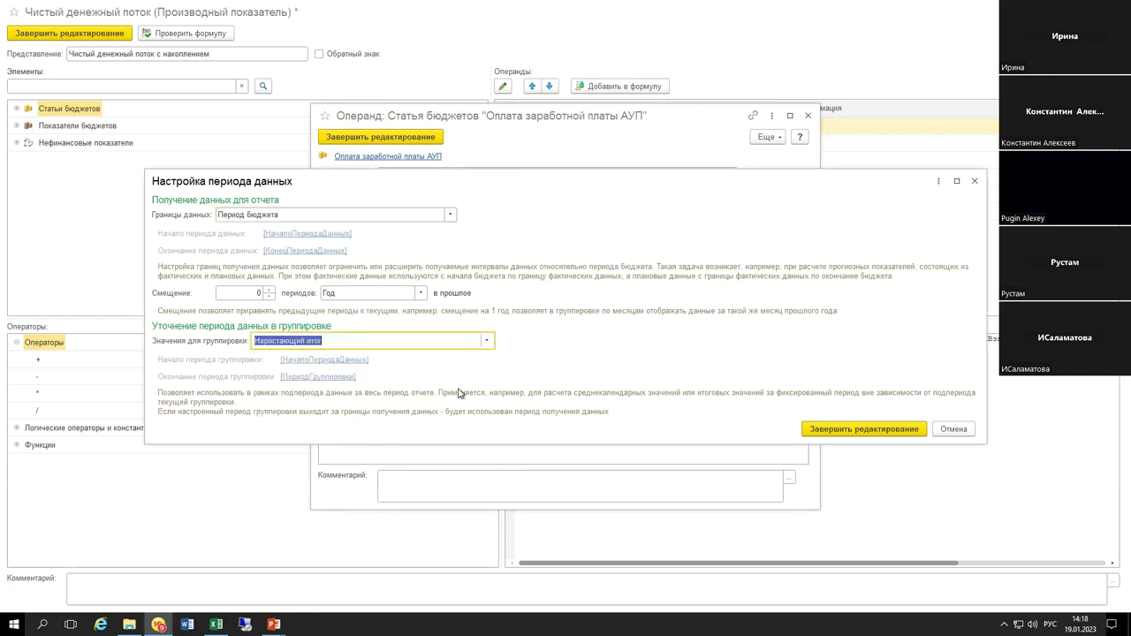
{"action": "left_click", "coordinate": [848, 429]}
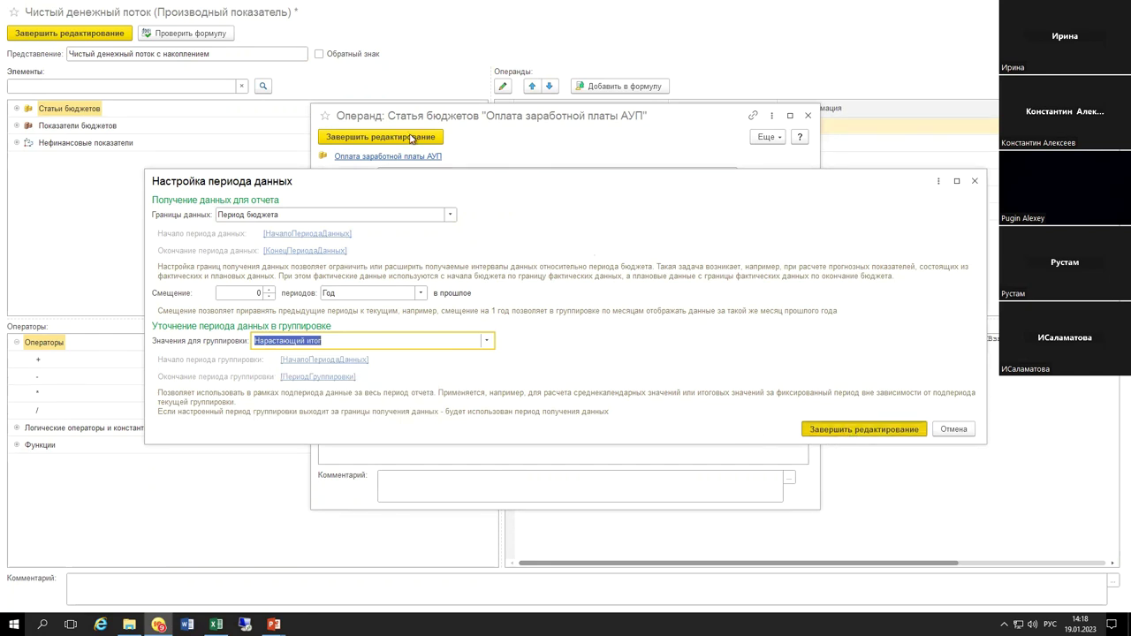
{"action": "key", "text": "ctrl+Return"}
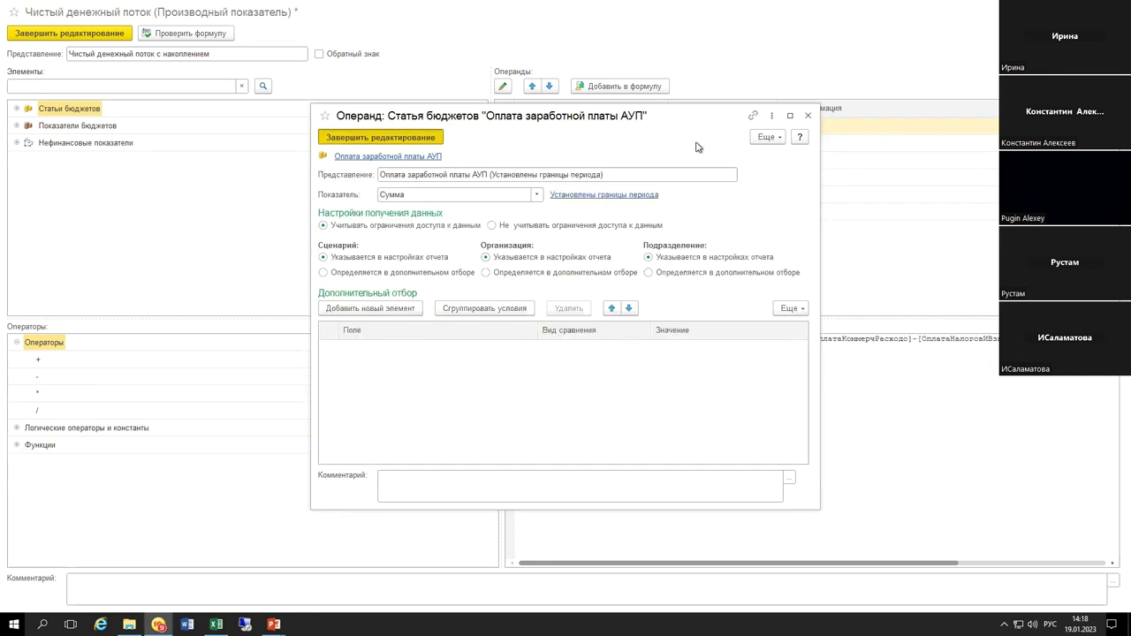
Step: Set the grouping values of the operands Оплата коммерческих расходов and Оплата налогов и взносов to Нарастающий итог
{"action": "key", "text": "Down"}
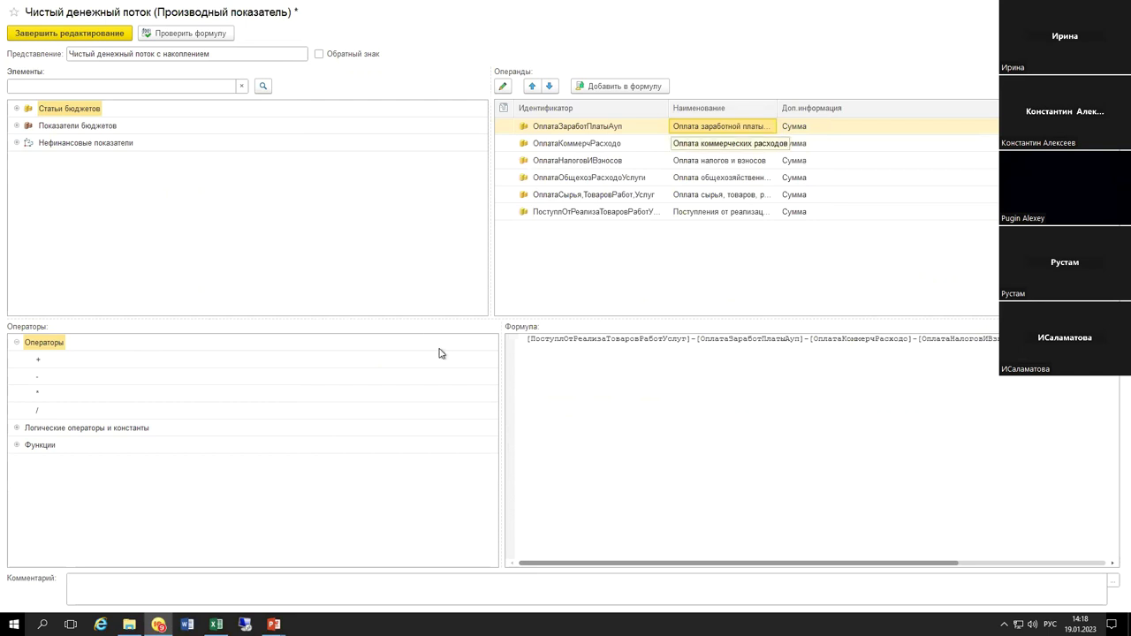
{"action": "key", "text": "Return"}
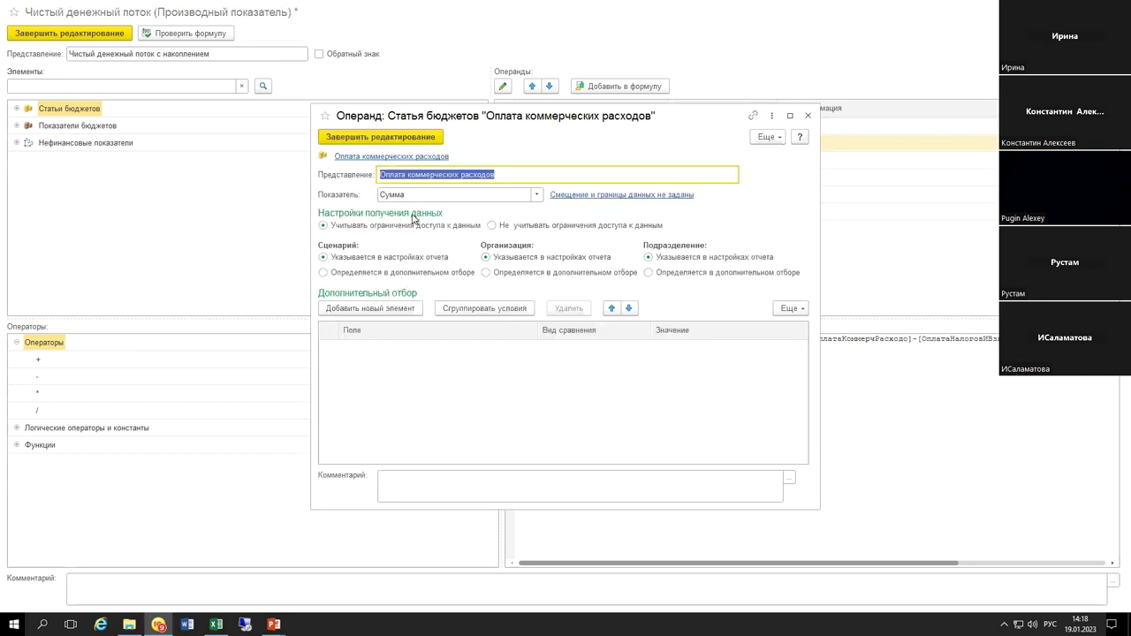
{"action": "left_click", "coordinate": [714, 168]}
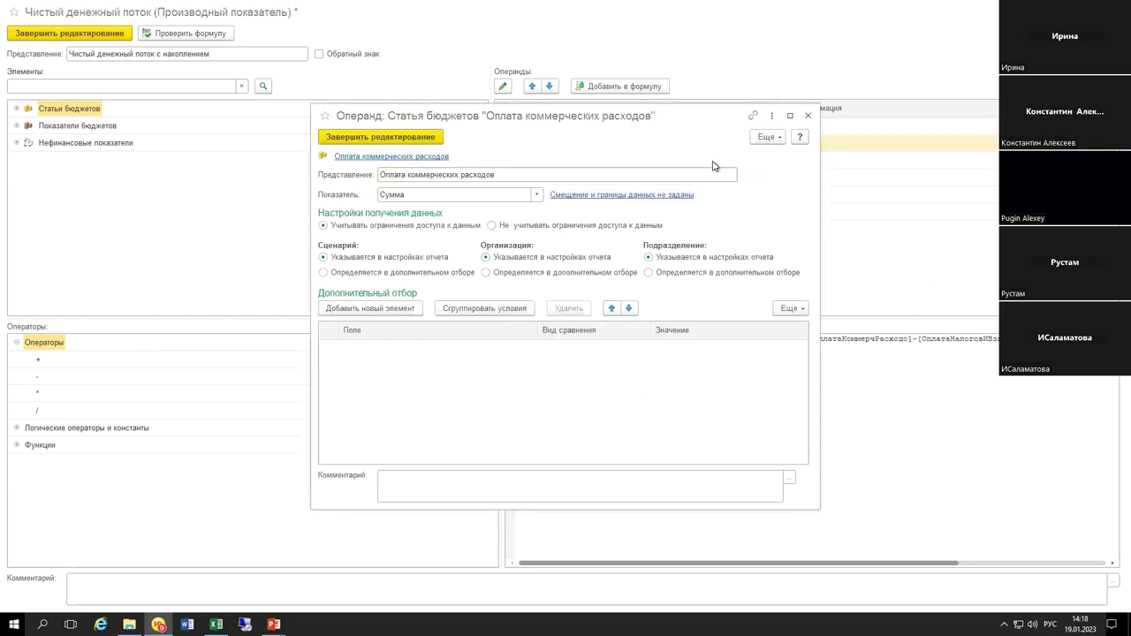
{"action": "left_click", "coordinate": [589, 195]}
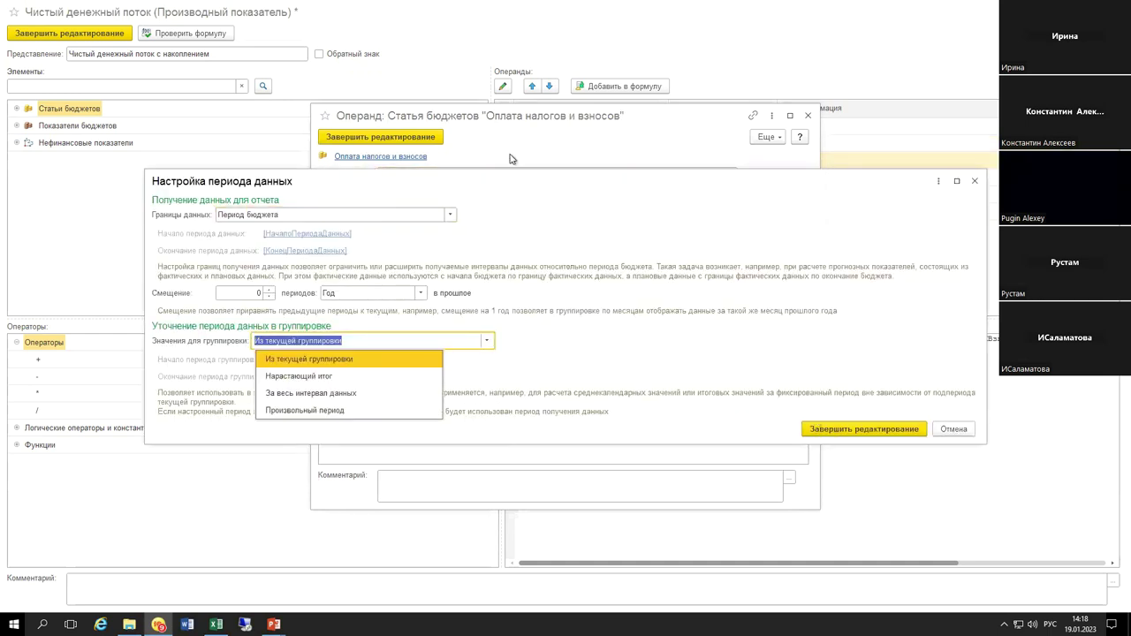
{"action": "key", "text": "Escape"}
{"action": "key", "text": "Escape"}
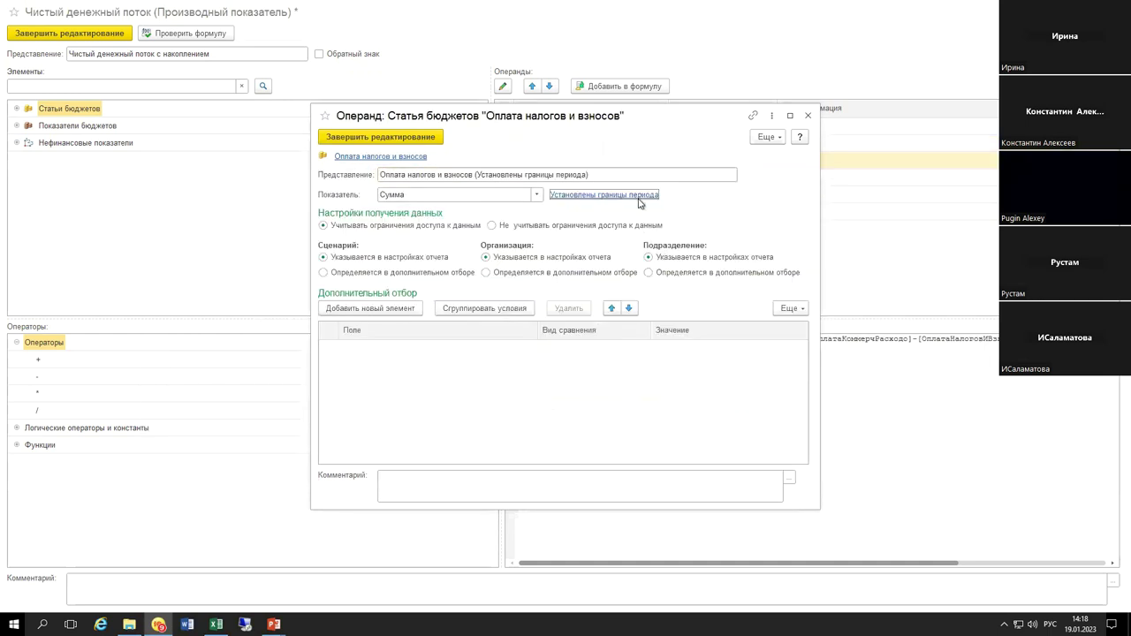
{"action": "key", "text": "Escape"}
Step: Set the grouping values of the operand Оплата общехозяйственных расходов (услуги) to Нарастающий итог
{"action": "key", "text": "Down"}
{"action": "key", "text": "Return"}
{"action": "key", "text": "Tab"}
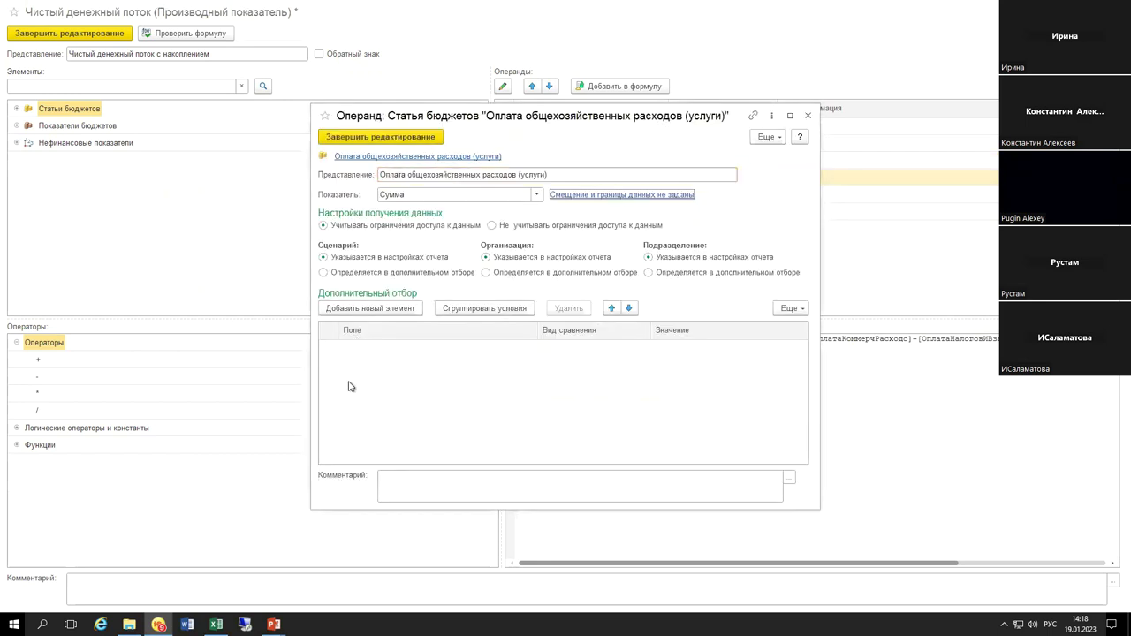
{"action": "key", "text": "Return"}
{"action": "key", "text": "Tab"}
{"action": "key", "text": "Tab"}
{"action": "key", "text": "Tab"}
{"action": "key", "text": "F4"}
{"action": "key", "text": "Down"}
{"action": "key", "text": "Return"}
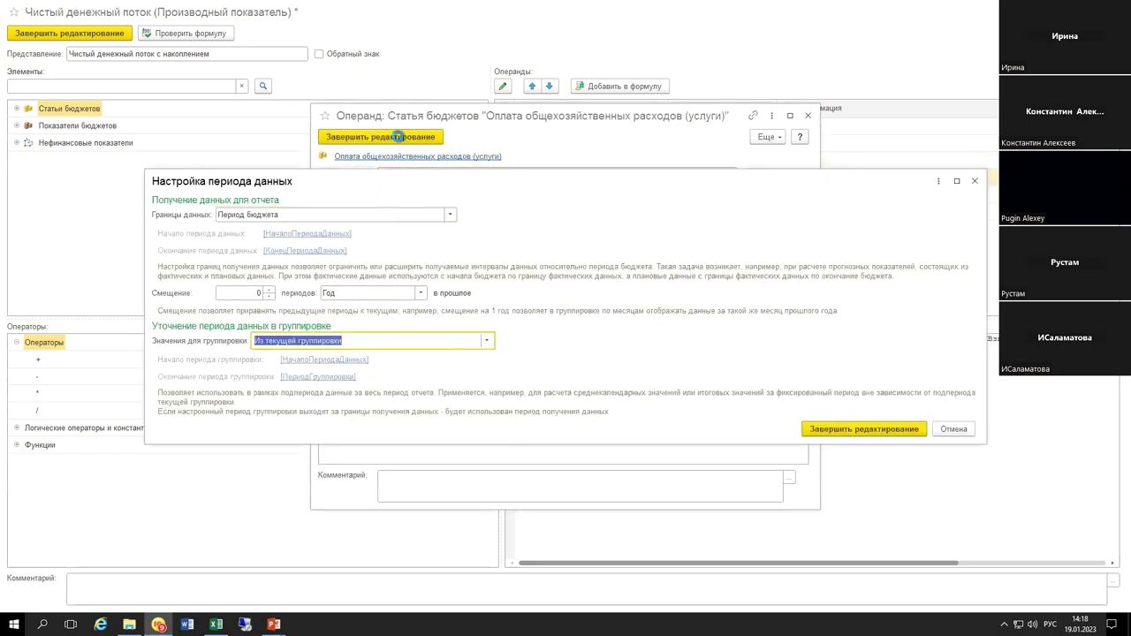
{"action": "key", "text": "Escape"}
{"action": "key", "text": "Escape"}
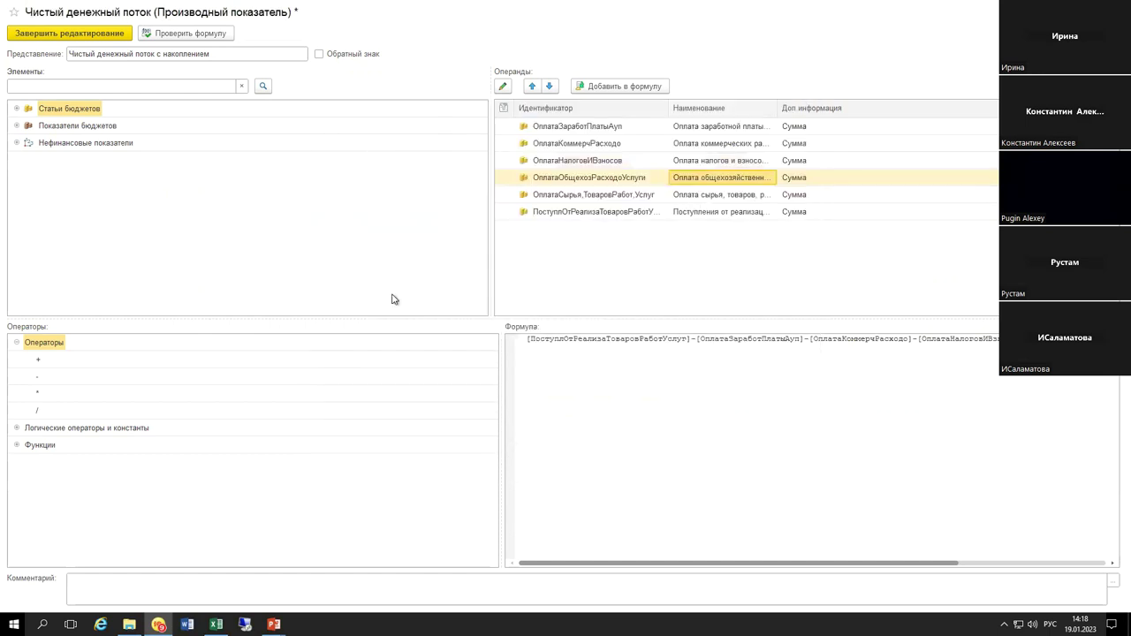
Step: Set the grouping values of the operand Оплата сырья, товаров, работ, услуг to Нарастающий итог
{"action": "key", "text": "Down"}
{"action": "key", "text": "Return"}
{"action": "key", "text": "Tab"}
{"action": "key", "text": "Return"}
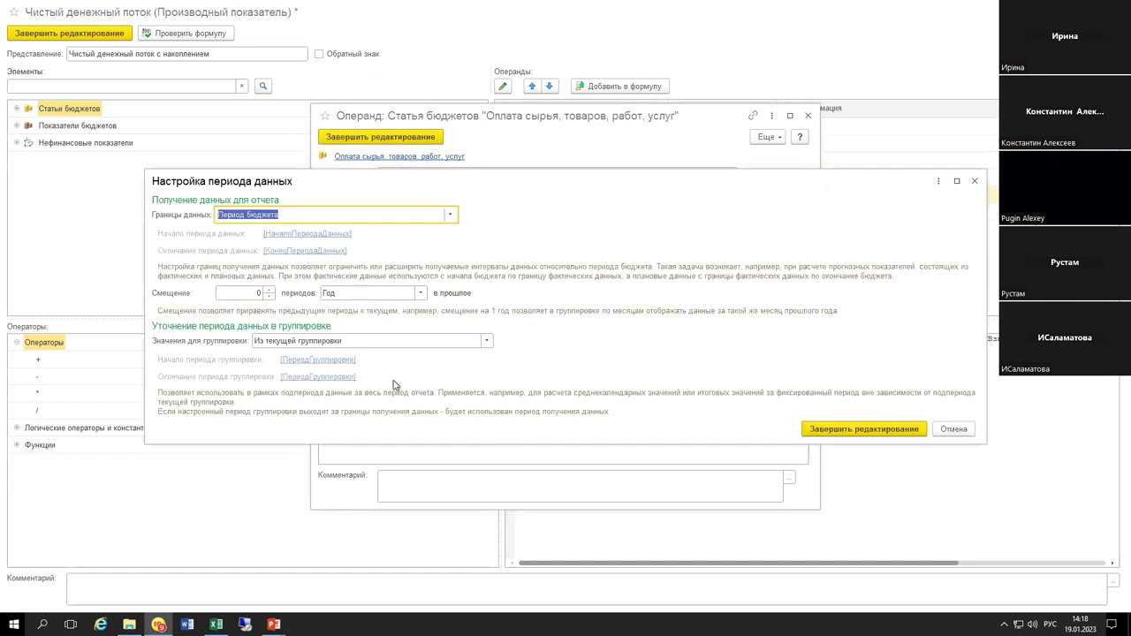
{"action": "key", "text": "Tab"}
{"action": "key", "text": "Tab"}
{"action": "key", "text": "Tab"}
{"action": "key", "text": "F4"}
{"action": "key", "text": "Down"}
{"action": "key", "text": "Return"}
{"action": "key", "text": "ctrl+Return"}
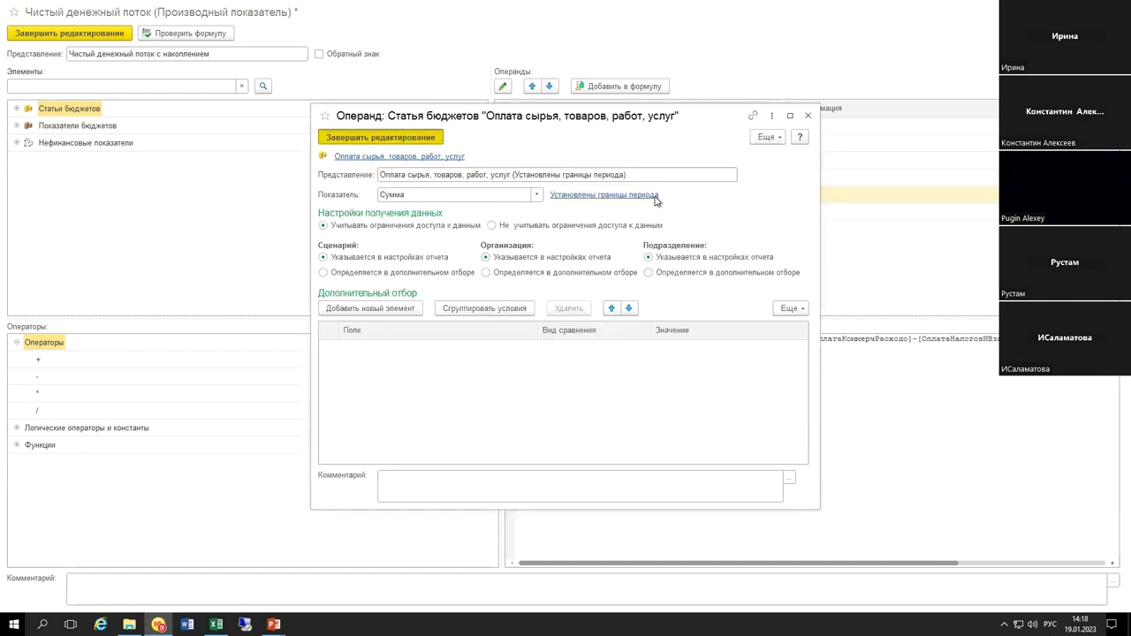
{"action": "left_click", "coordinate": [404, 137]}
Step: Set the grouping values of the operand Поступления от реализации товаров, работ услуг to Нарастающий итог and finish editing
{"action": "left_click", "coordinate": [698, 215]}
{"action": "double_click", "coordinate": [678, 213]}
{"action": "left_click", "coordinate": [646, 194]}
{"action": "key", "text": "Return"}
{"action": "key", "text": "Tab"}
{"action": "key", "text": "Tab"}
{"action": "key", "text": "Tab"}
{"action": "key", "text": "F4"}
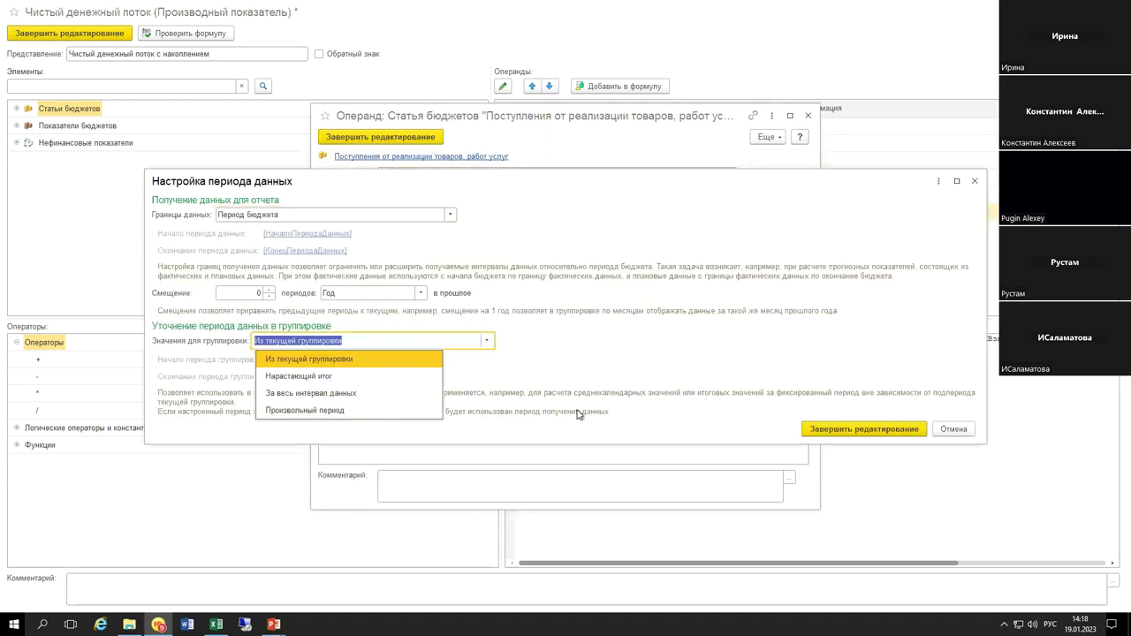
{"action": "key", "text": "Down"}
{"action": "key", "text": "Return"}
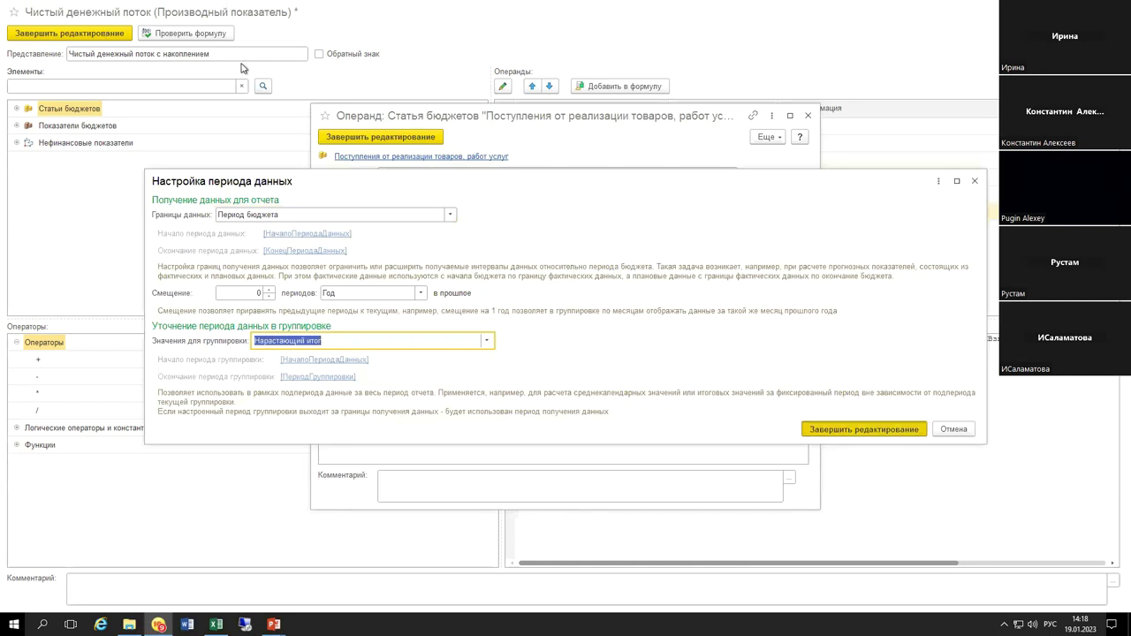
{"action": "key", "text": "ctrl+Return"}
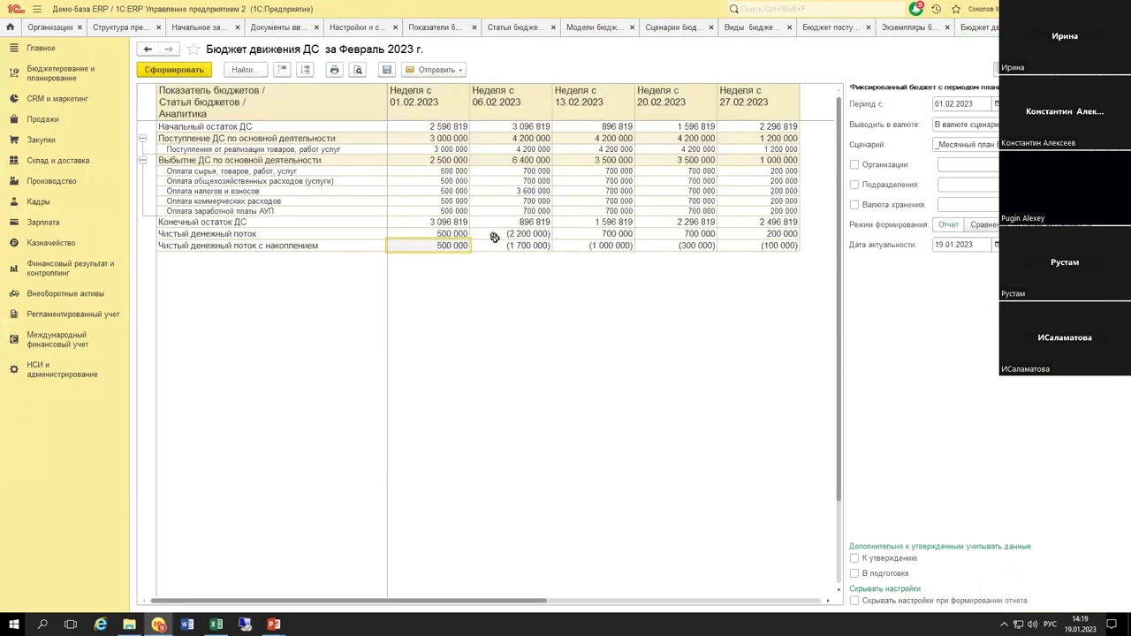
Step: Compare the weekly values of Чистый денежный поток, Чистый денежный поток с накоплением and Конечный остаток ДС in the February 2023 report
{"action": "left_click", "coordinate": [512, 233]}
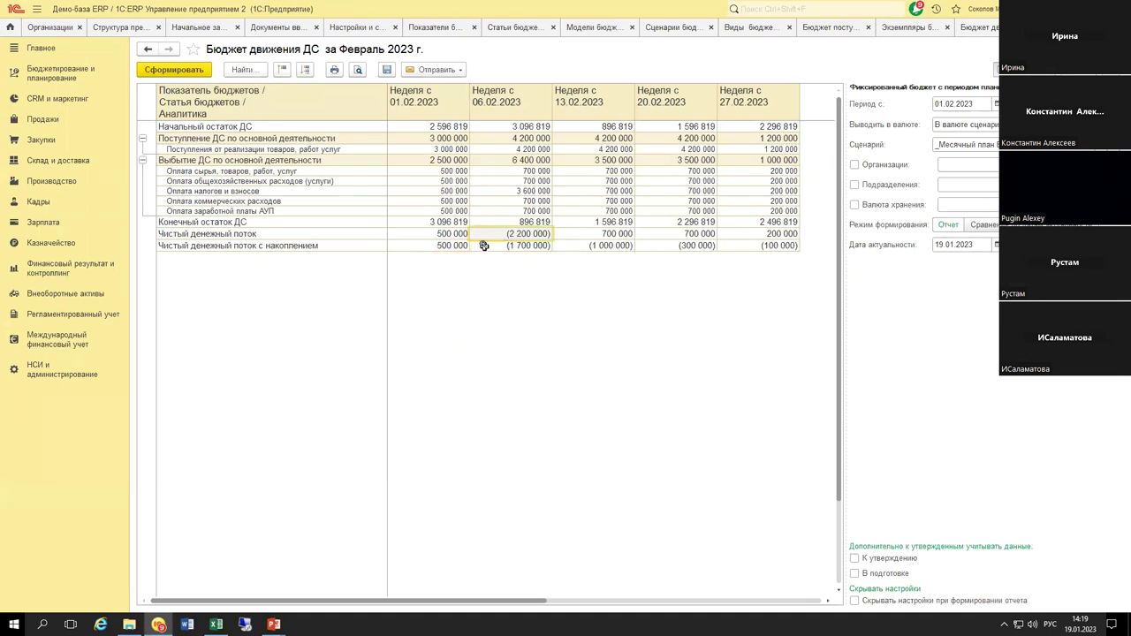
{"action": "left_click", "coordinate": [443, 245]}
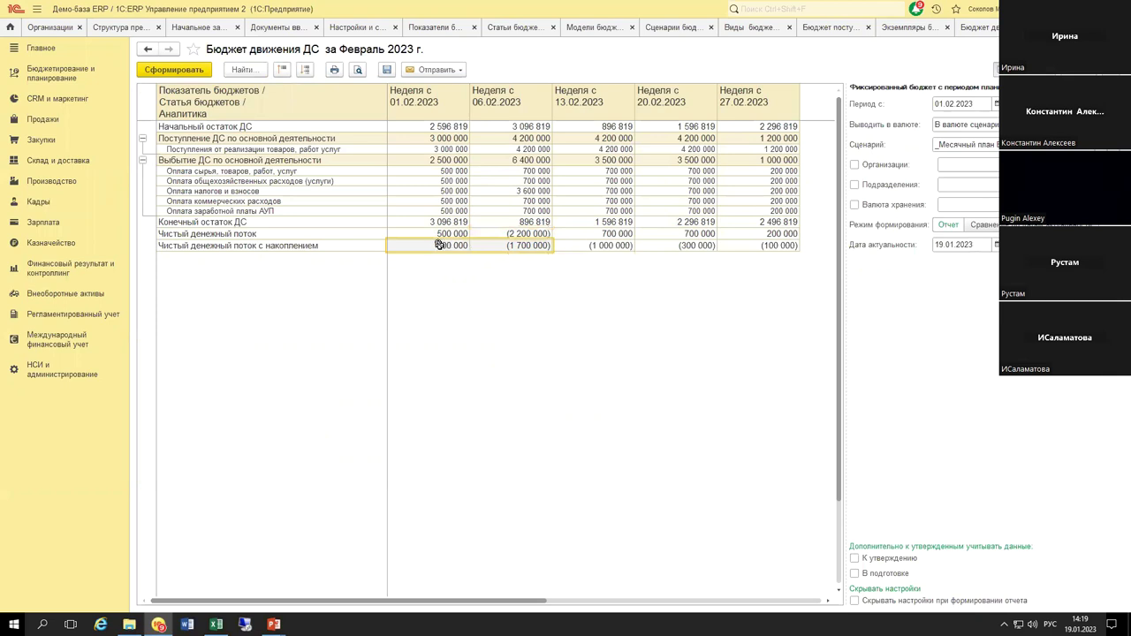
{"action": "left_click_drag", "start_coordinate": [430, 246], "coordinate": [759, 248]}
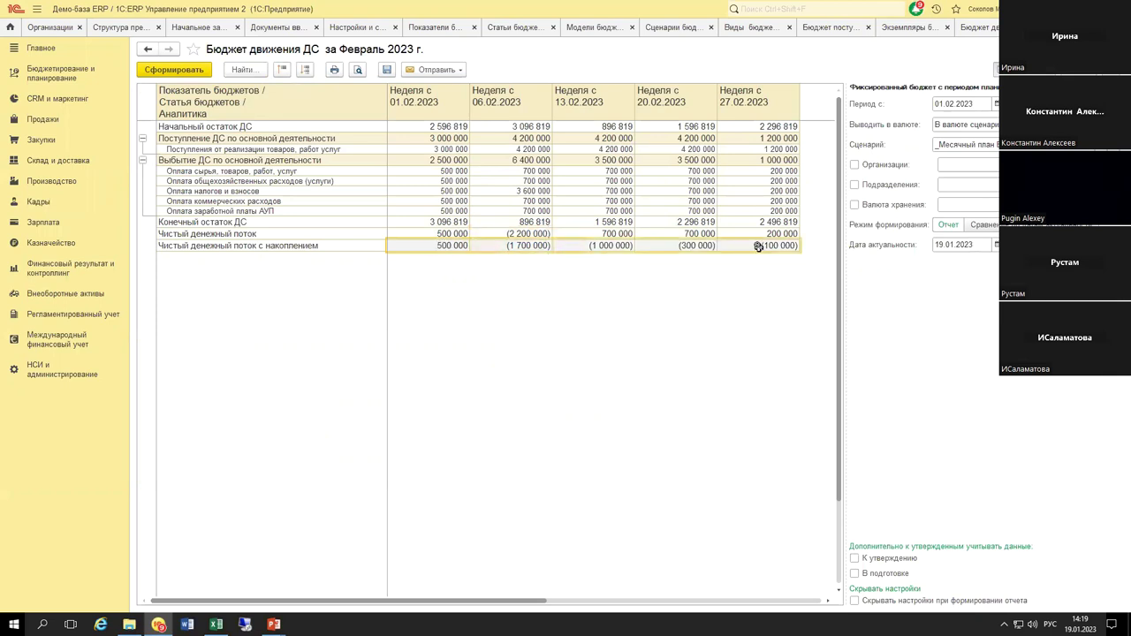
{"action": "left_click_drag", "start_coordinate": [376, 222], "coordinate": [747, 224]}
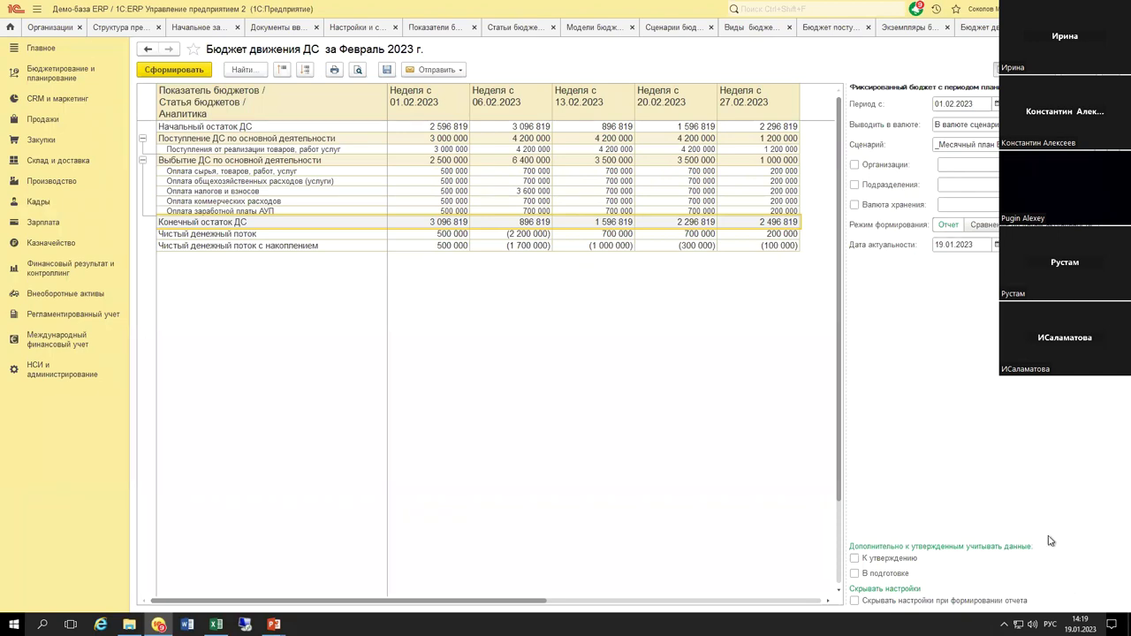
Step: Look up 25 January 2023 in the system calendar and return to the report
{"action": "key", "text": "super+alt+d"}
{"action": "key", "text": "Down"}
{"action": "key", "text": "Left"}
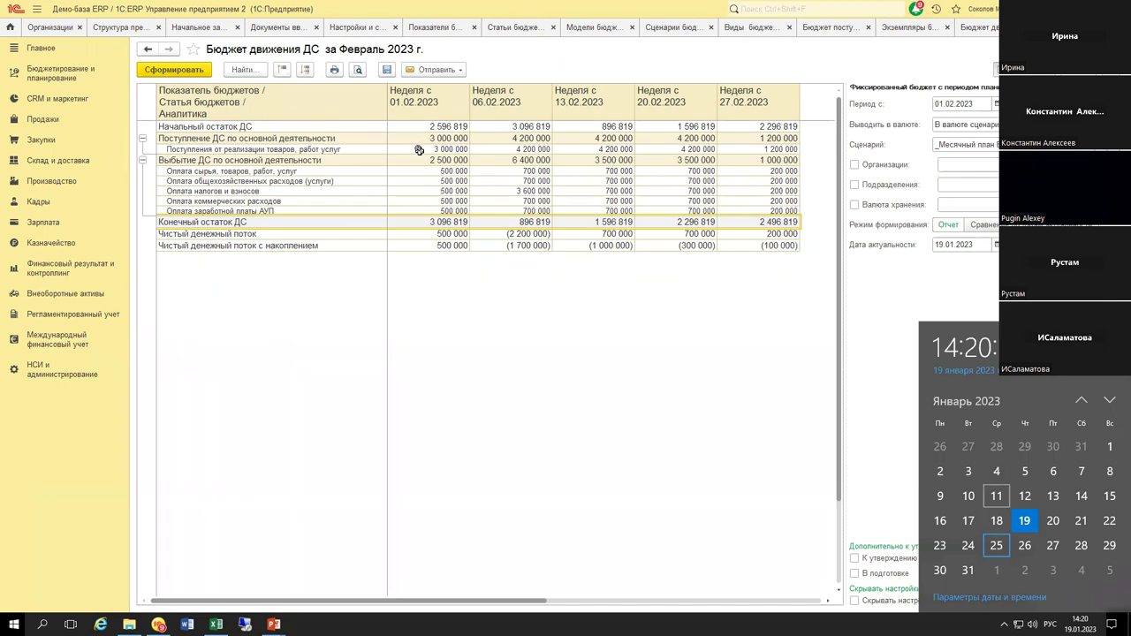
{"action": "left_click", "coordinate": [419, 150]}
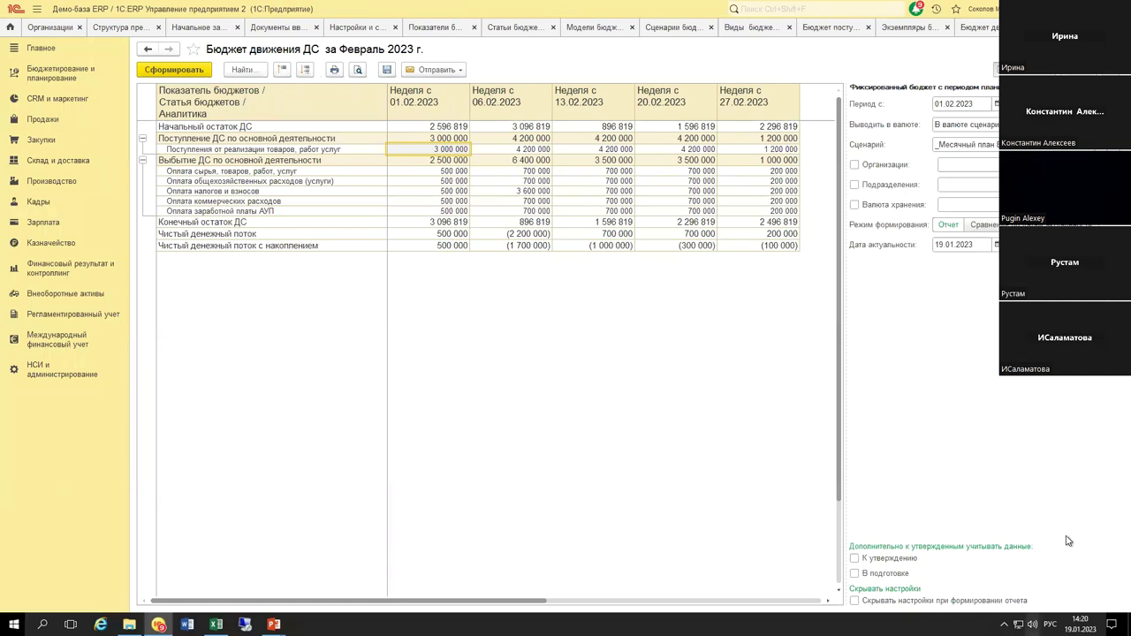
Step: Check the current date in the system calendar and the row structure of the Бюджет движения ДС budget type, returning to the report
{"action": "left_click", "coordinate": [1080, 623]}
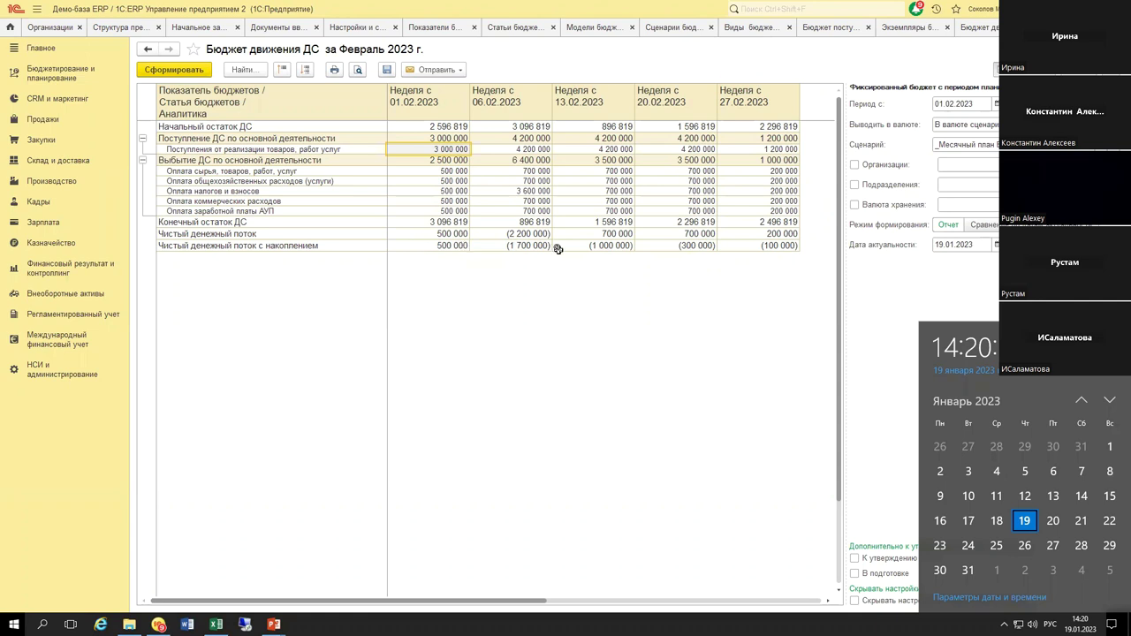
{"action": "left_click", "coordinate": [773, 246]}
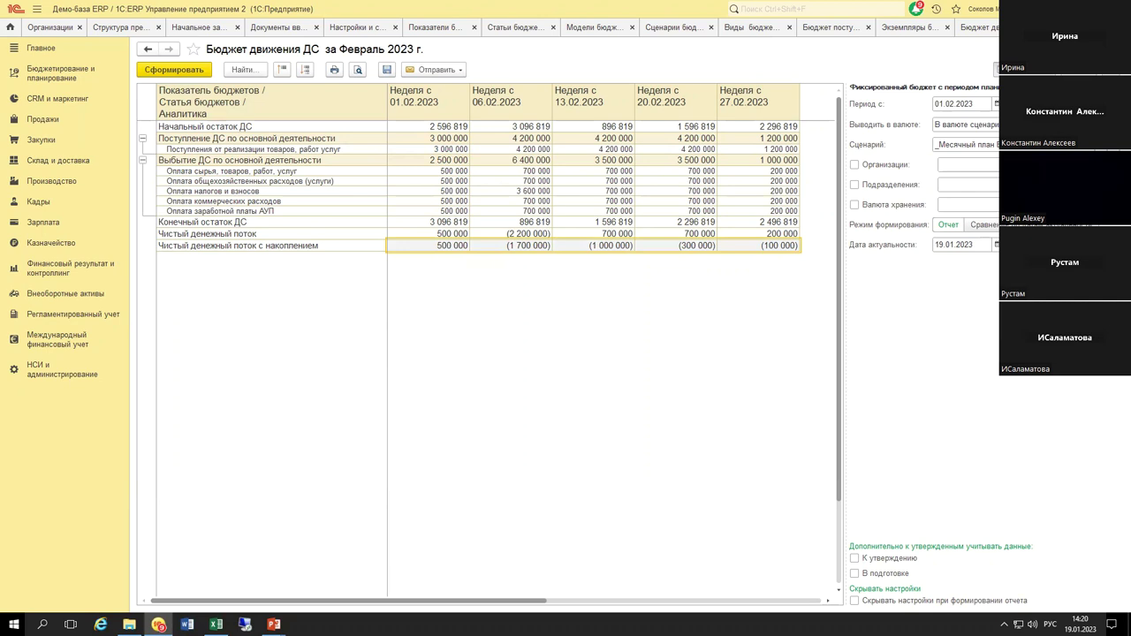
{"action": "left_click", "coordinate": [978, 28]}
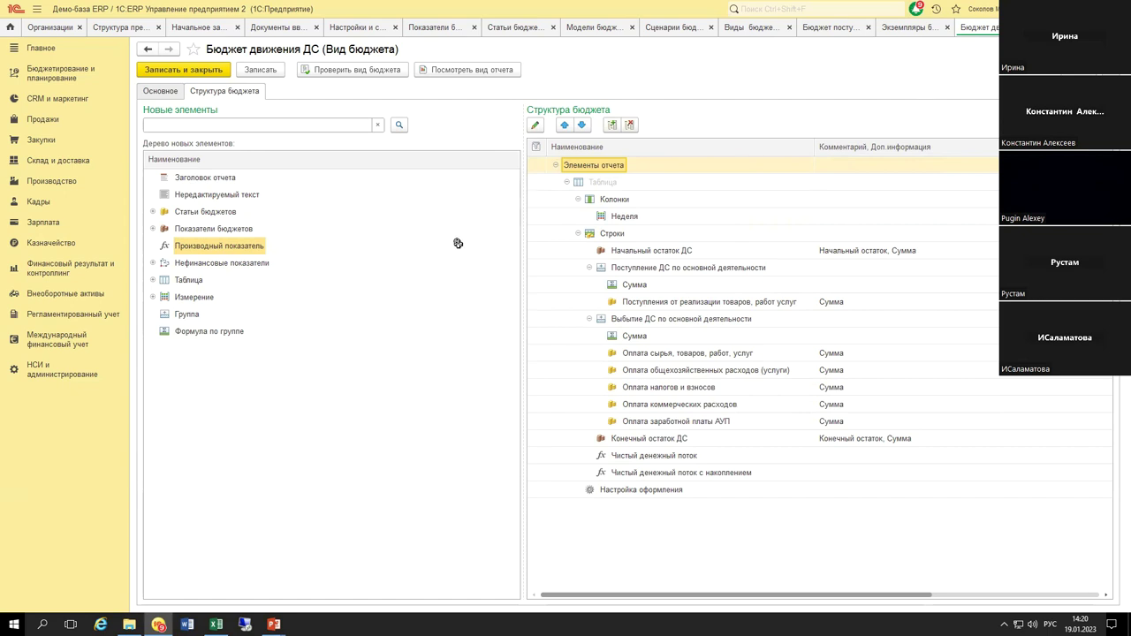
{"action": "key", "text": "ctrl+Tab"}
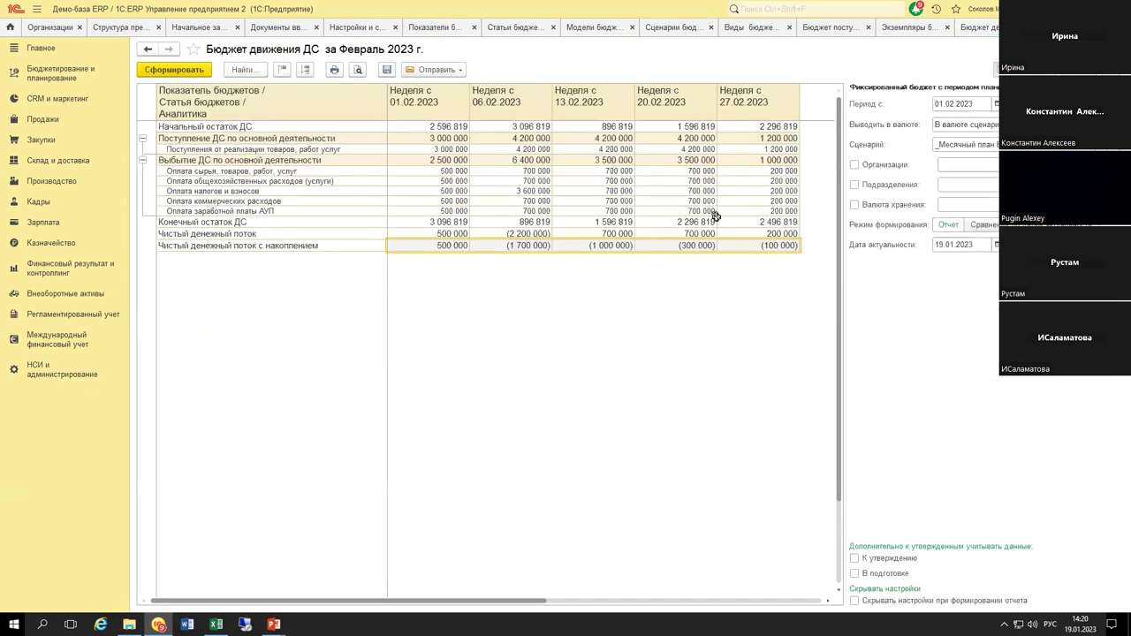
Step: Examine the Конечный остаток ДС, Чистый денежный поток с накоплением and Чистый денежный поток rows across all weeks of the February 2023 report
{"action": "key", "text": "Up"}
{"action": "key", "text": "Up"}
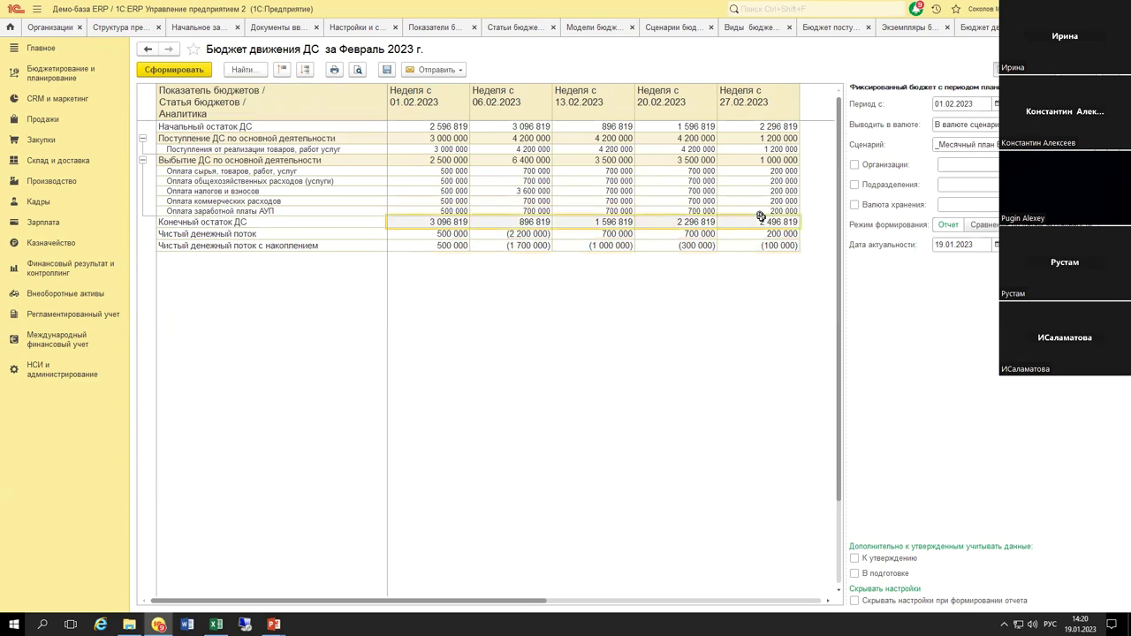
{"action": "left_click_drag", "start_coordinate": [514, 224], "coordinate": [374, 215]}
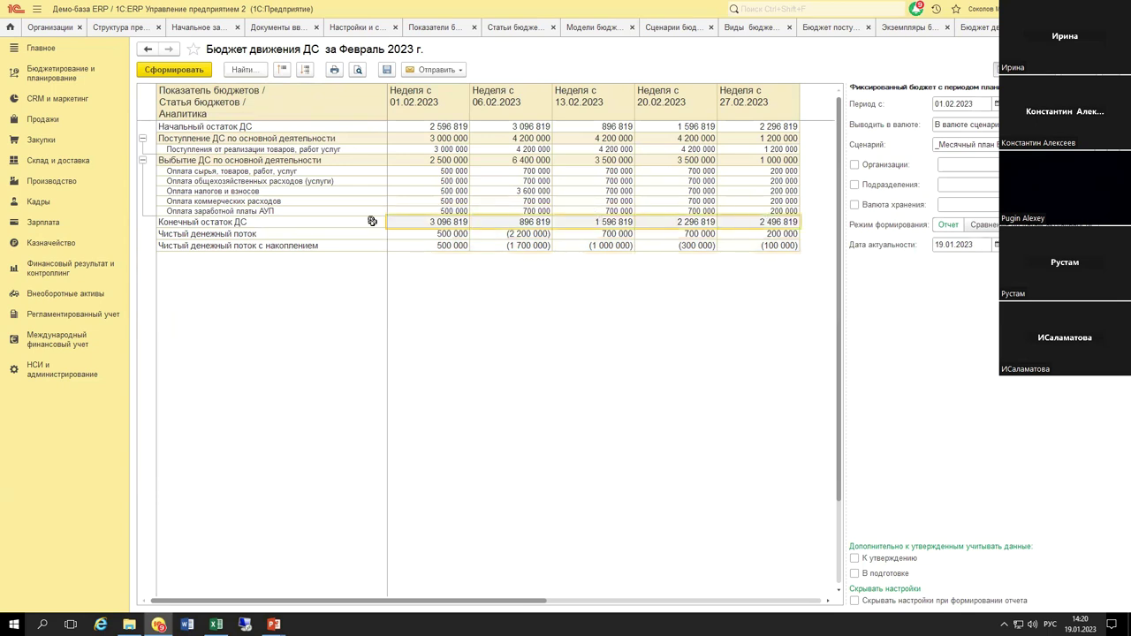
{"action": "left_click", "coordinate": [745, 220]}
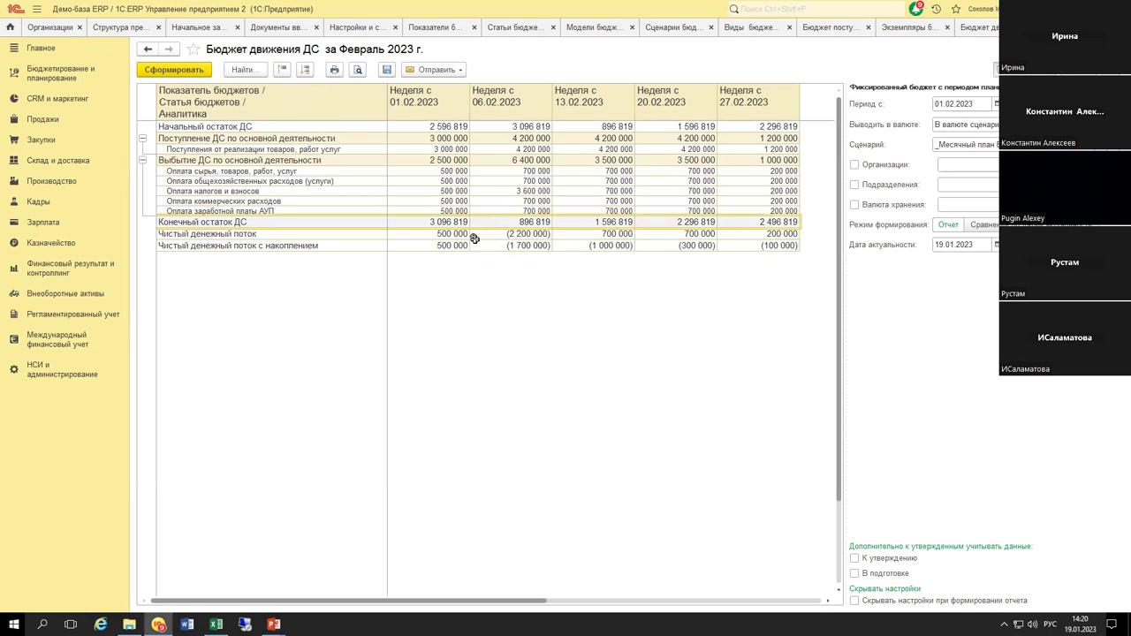
{"action": "left_click_drag", "start_coordinate": [379, 246], "coordinate": [755, 248]}
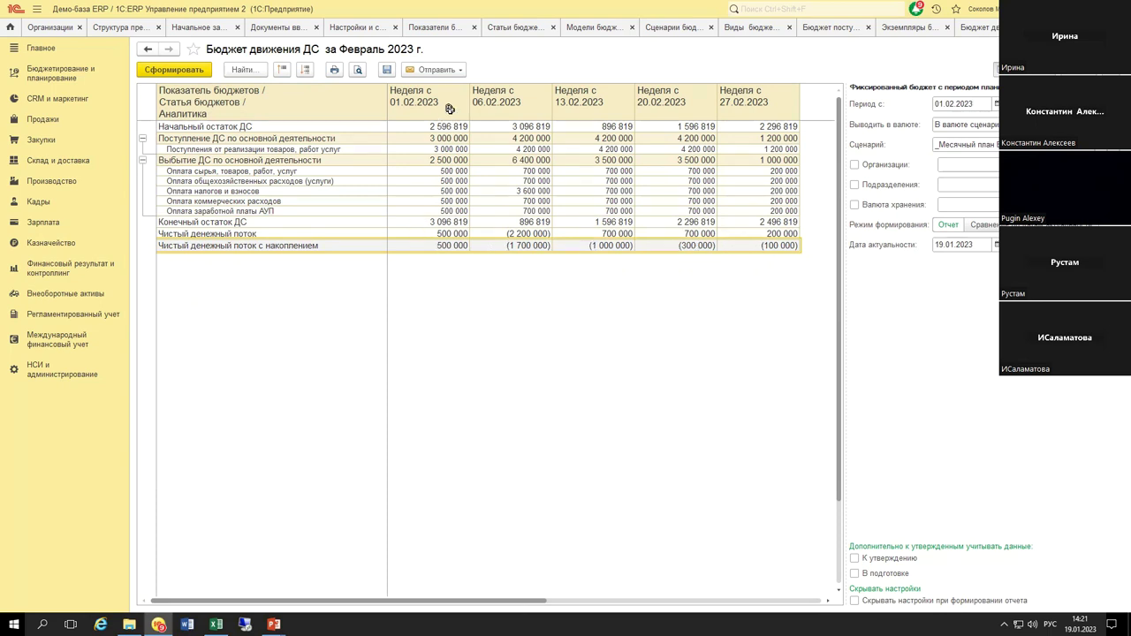
{"action": "left_click", "coordinate": [508, 245]}
{"action": "left_click_drag", "start_coordinate": [551, 244], "coordinate": [790, 244]}
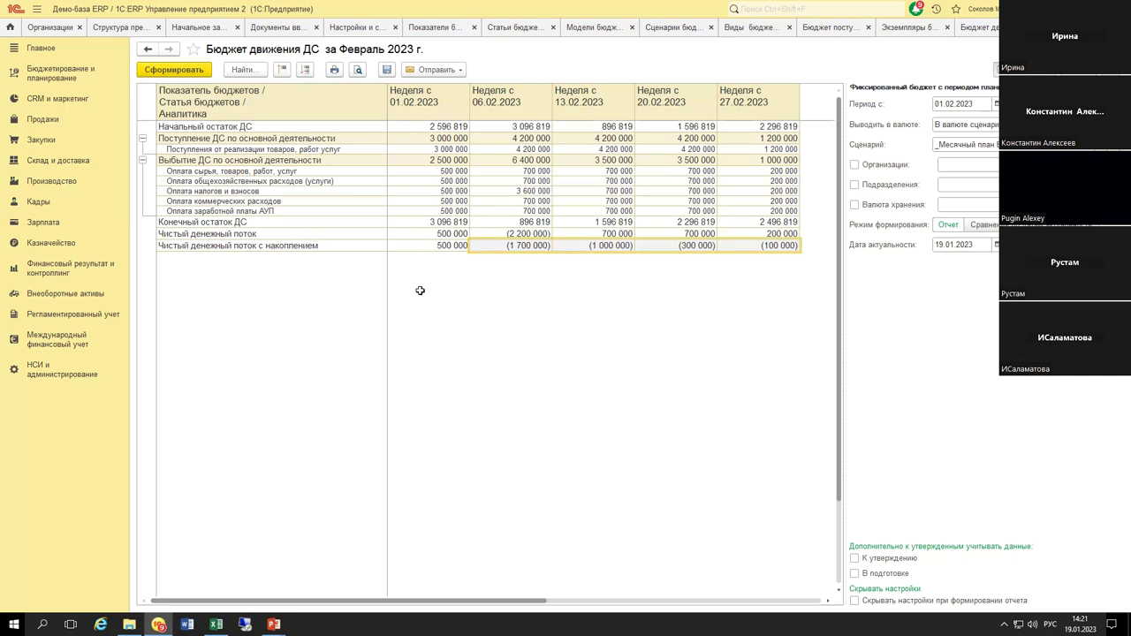
{"action": "left_click_drag", "start_coordinate": [409, 234], "coordinate": [769, 237]}
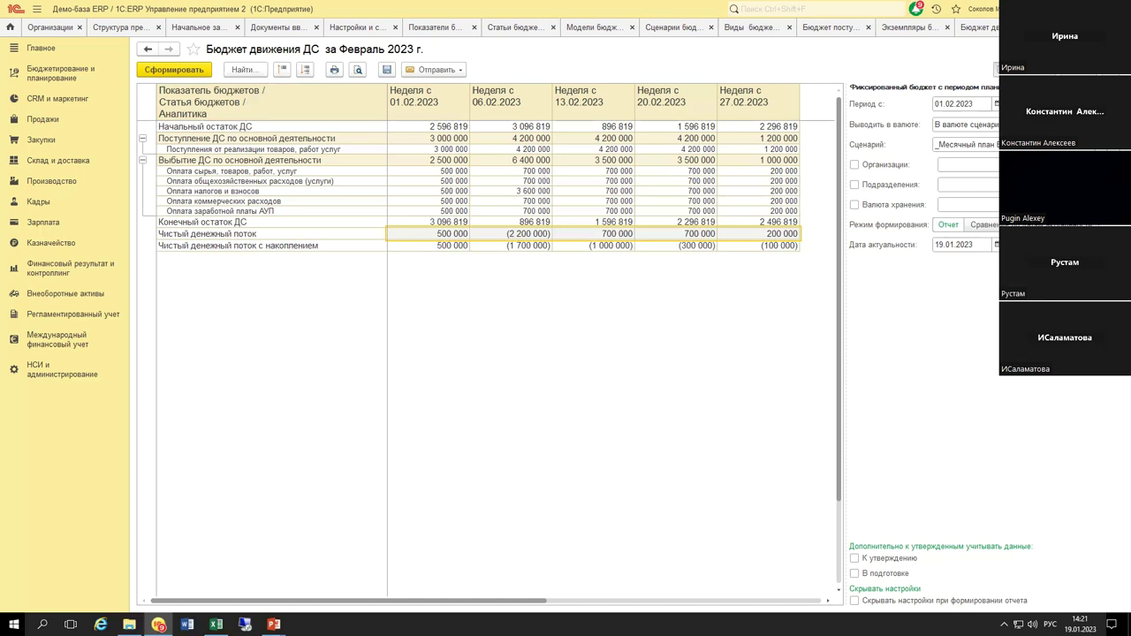
Step: Close the February 2023 report and open the Безналичные платежи list in Казначейство
{"action": "key", "text": "Escape"}
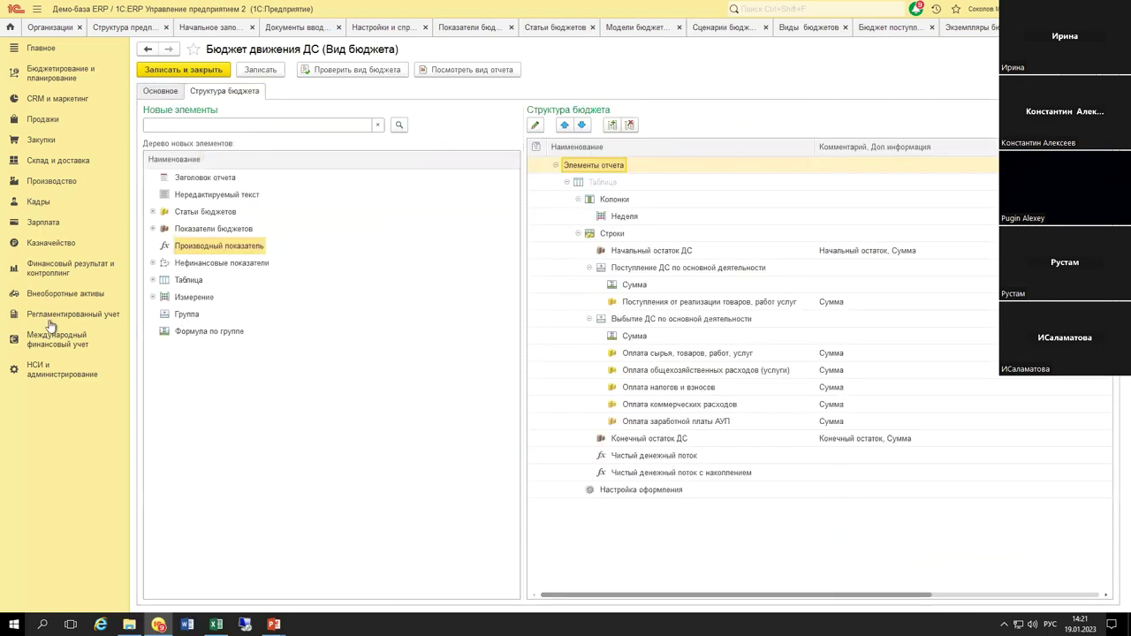
{"action": "key", "text": "Escape"}
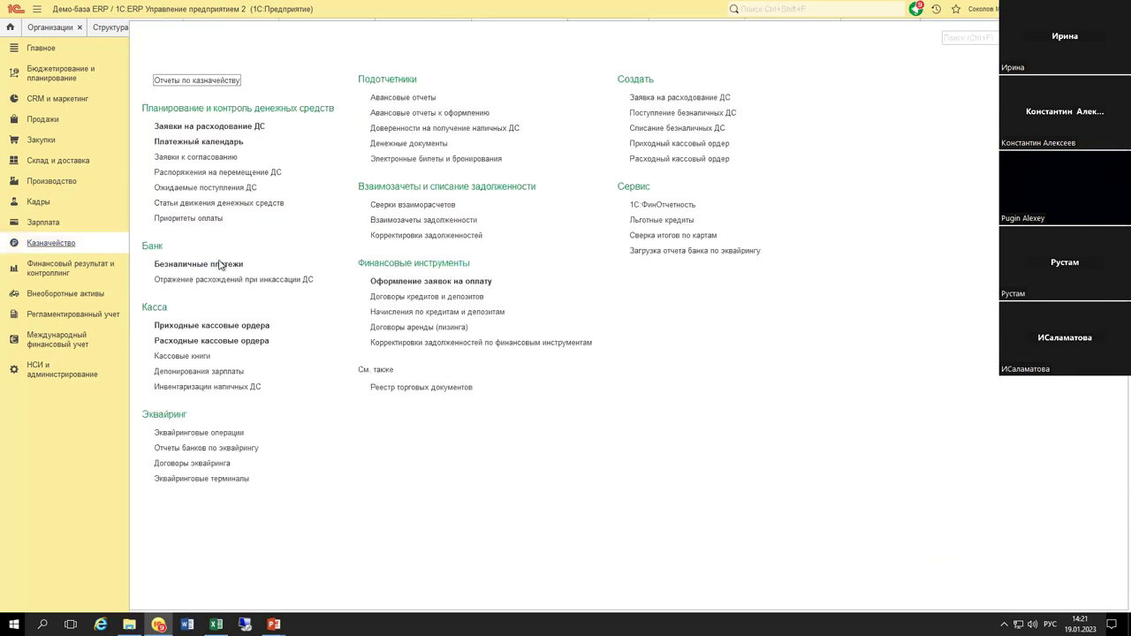
{"action": "left_click", "coordinate": [227, 143]}
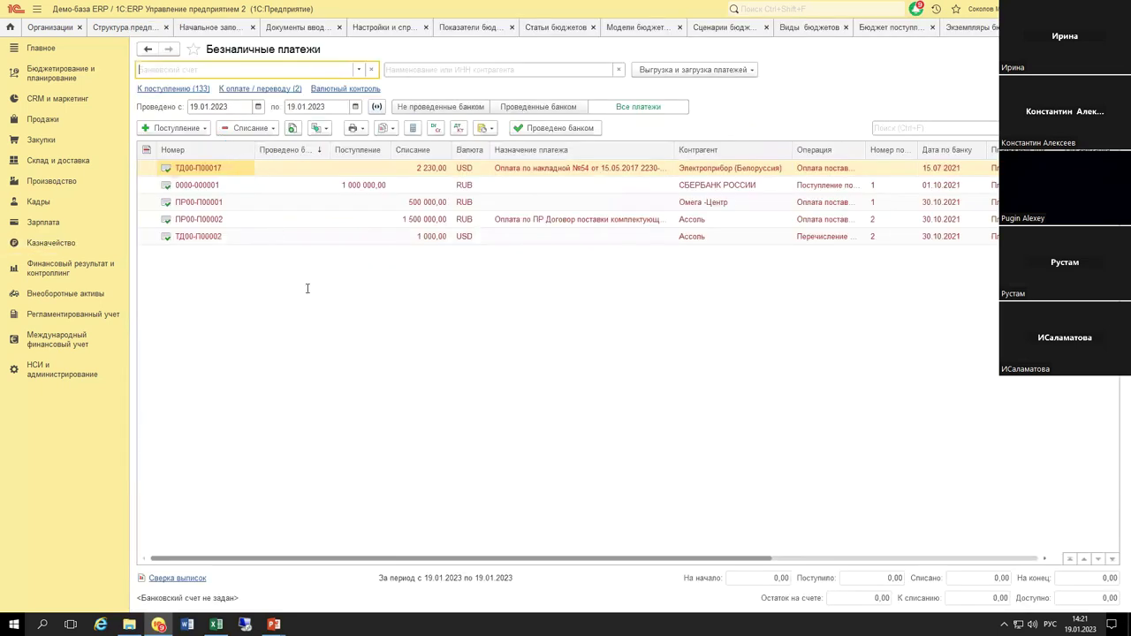
Step: Try to create a non-cash receipt dated 15.02.2023, flagged Проведено банком, and discard it
{"action": "key", "text": "Insert"}
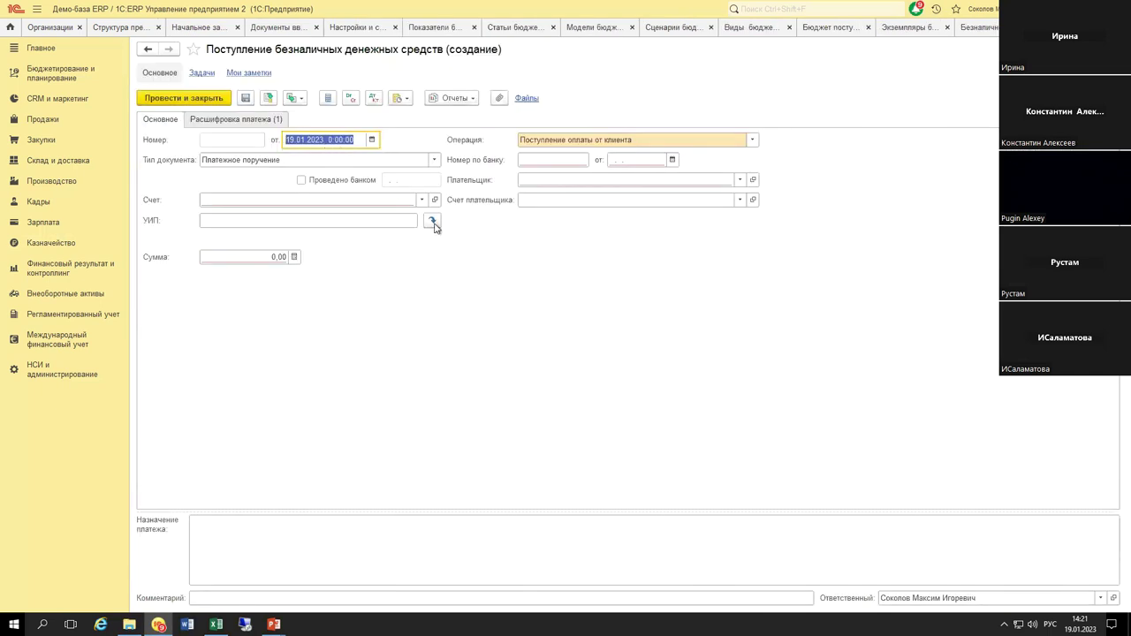
{"action": "left_click", "coordinate": [371, 139]}
{"action": "left_click", "coordinate": [495, 165]}
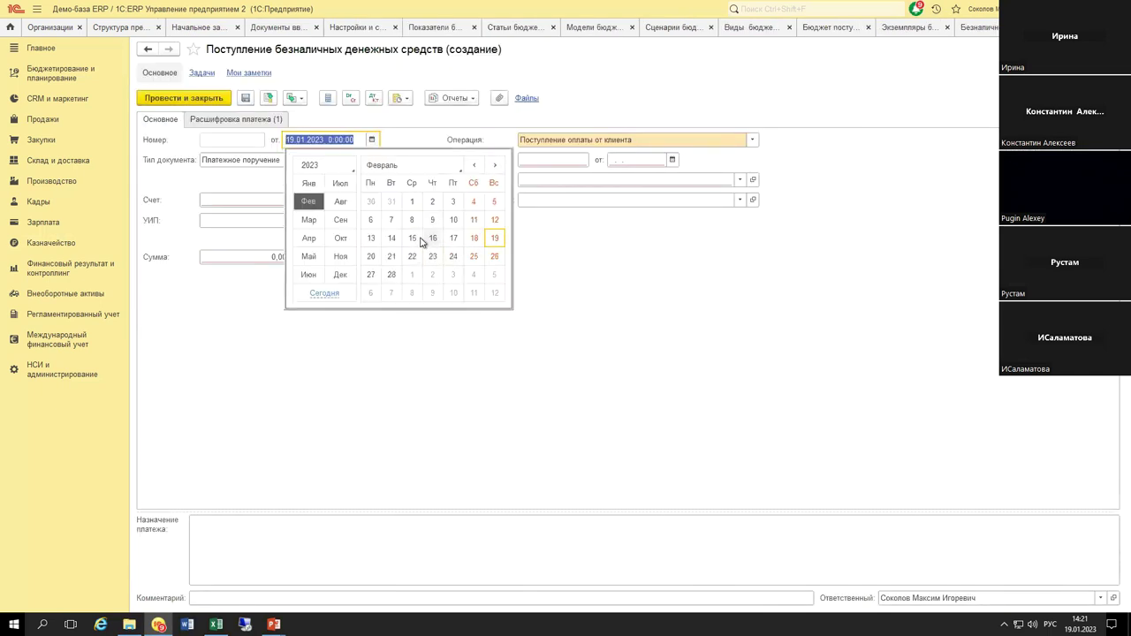
{"action": "left_click", "coordinate": [411, 237]}
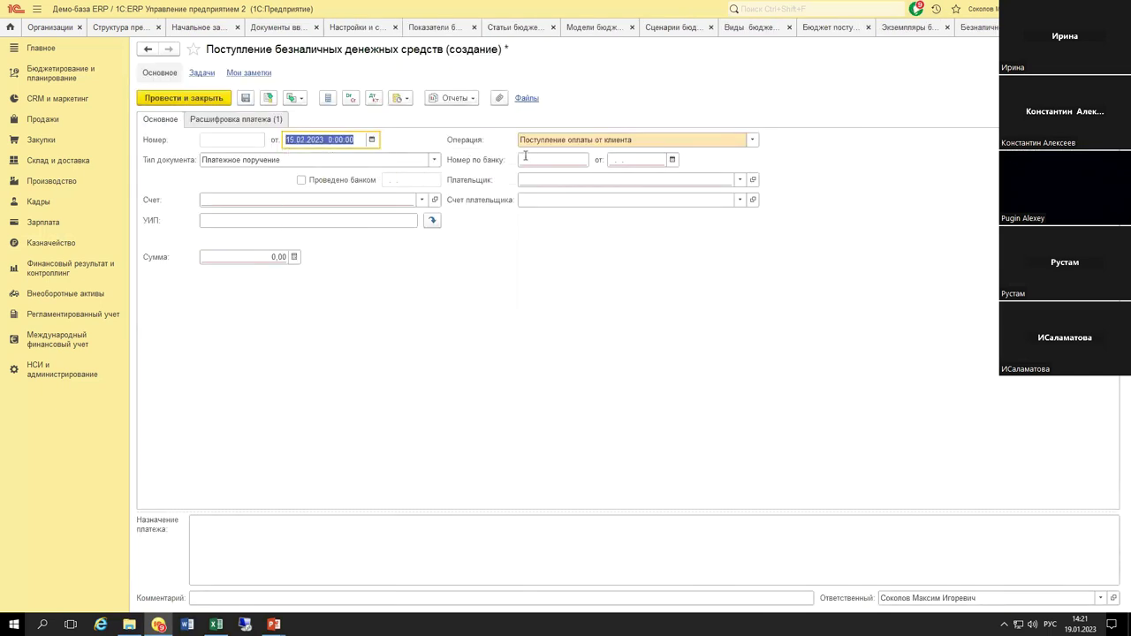
{"action": "left_click", "coordinate": [349, 181]}
{"action": "left_click", "coordinate": [336, 200]}
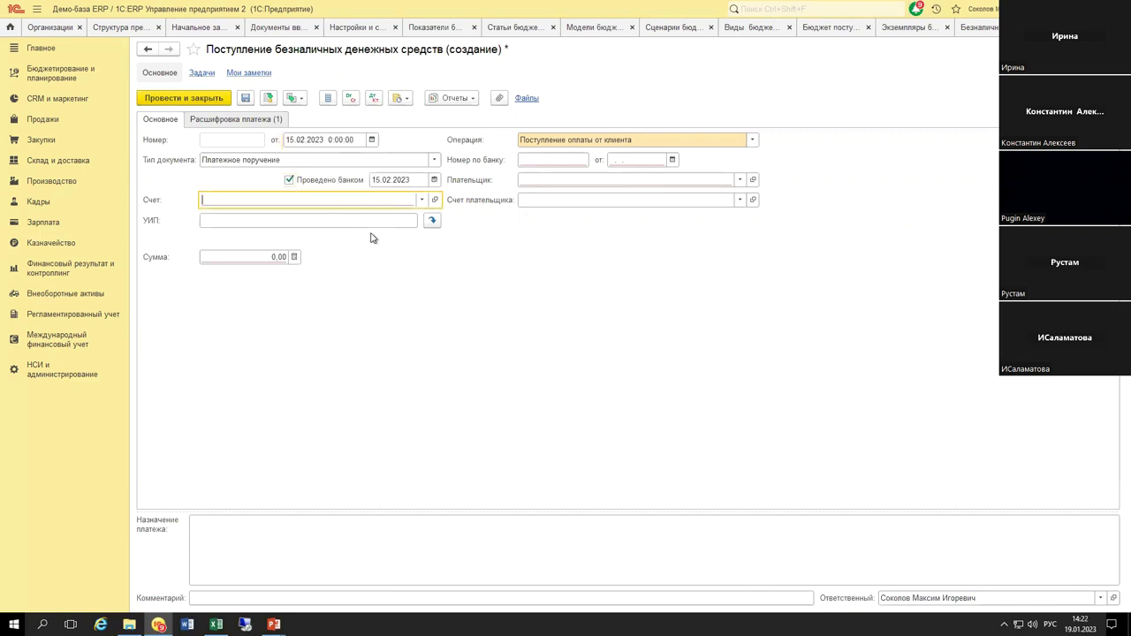
{"action": "key", "text": "F4"}
{"action": "key", "text": "Escape"}
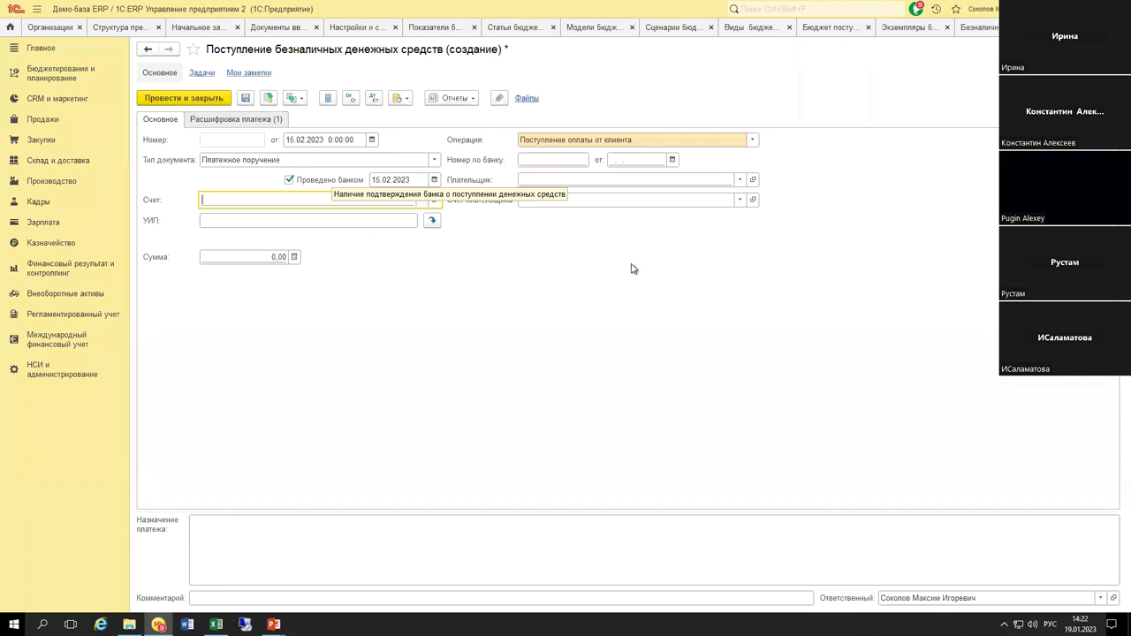
{"action": "left_click", "coordinate": [432, 201]}
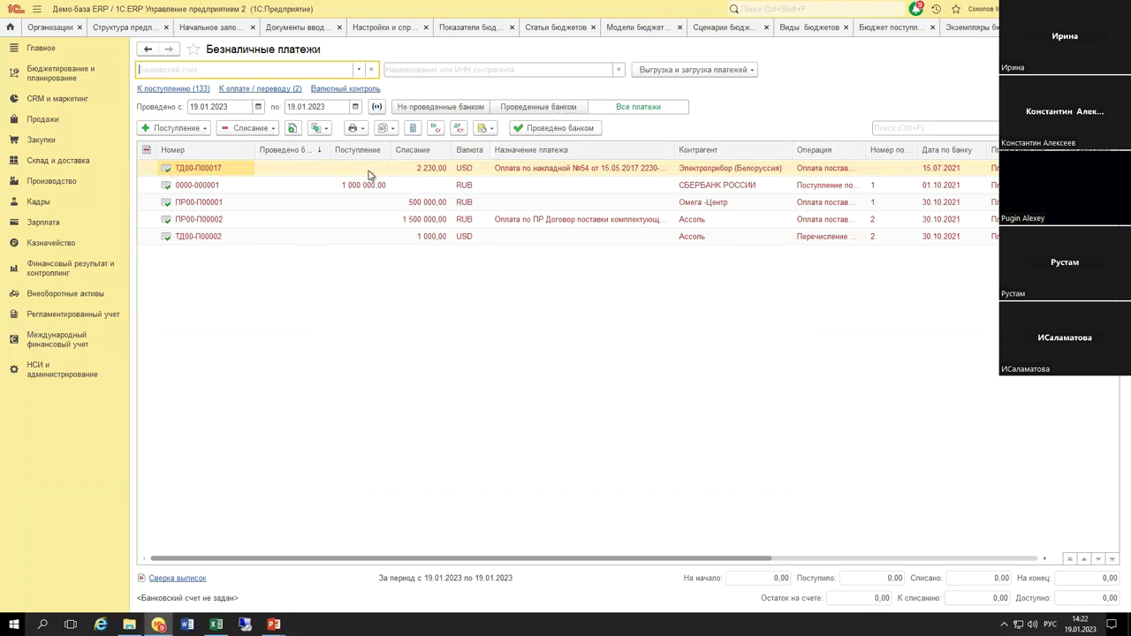
Step: Try to copy the 1 000 000,00 RUB receipt from СБЕРБАНК РОССИИ, review its bank account choices and discard the copy
{"action": "left_click", "coordinate": [311, 172]}
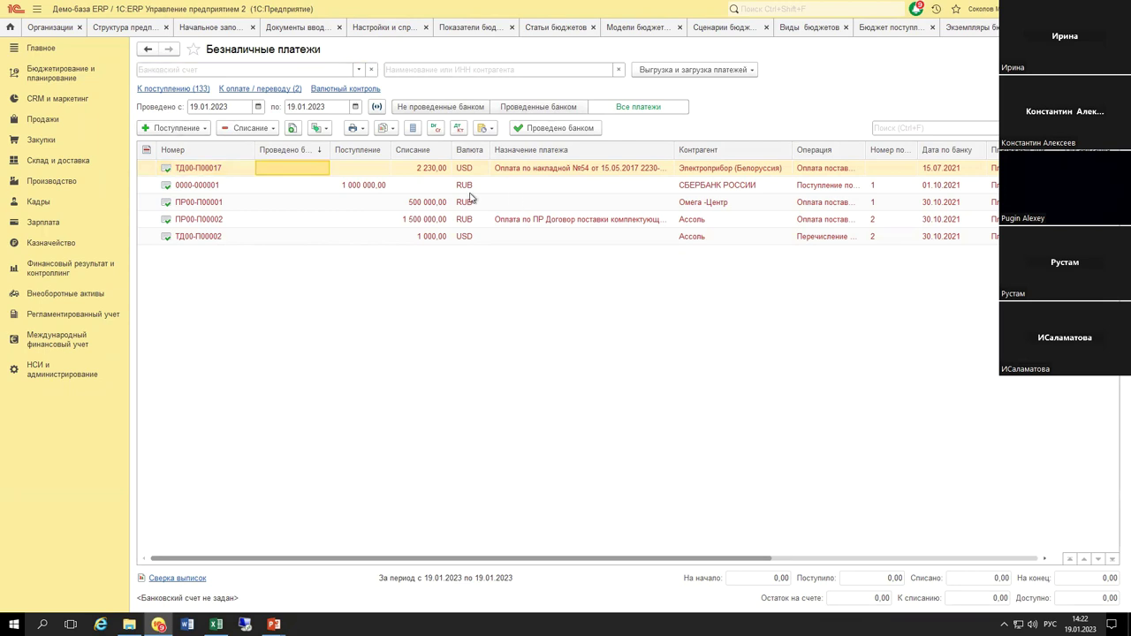
{"action": "left_click", "coordinate": [358, 185]}
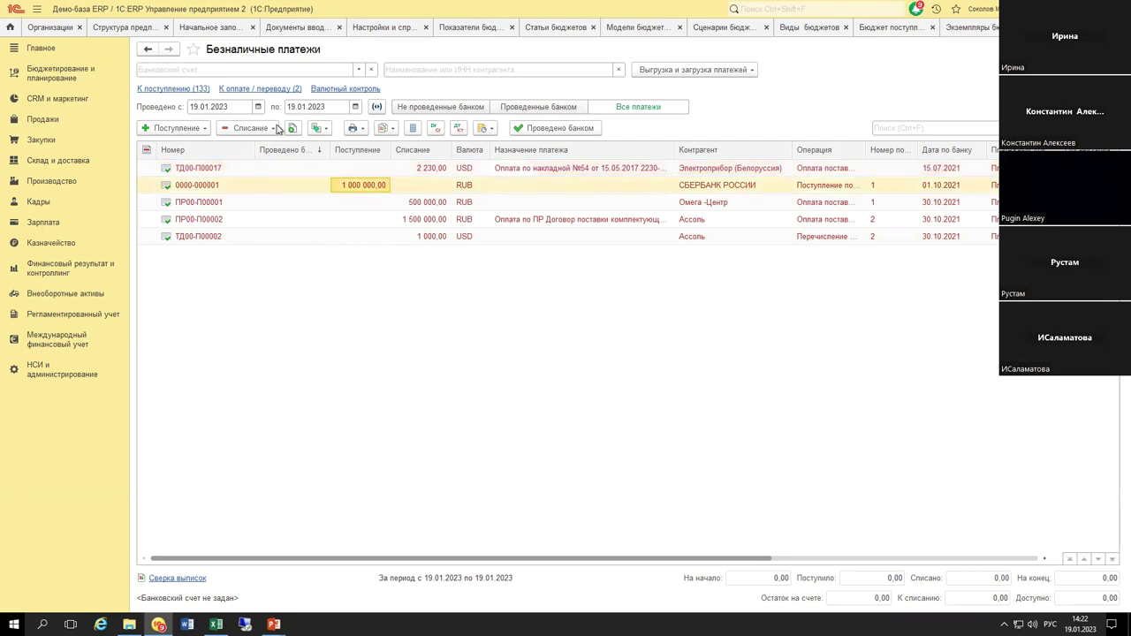
{"action": "right_click", "coordinate": [357, 187]}
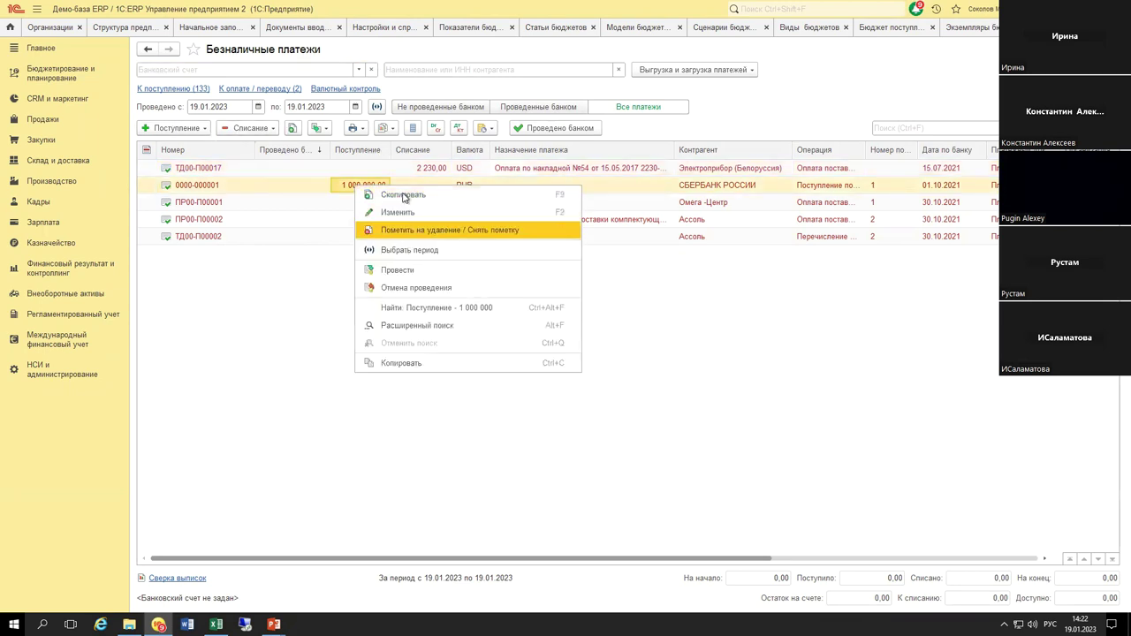
{"action": "key", "text": "Escape"}
{"action": "key", "text": "F9"}
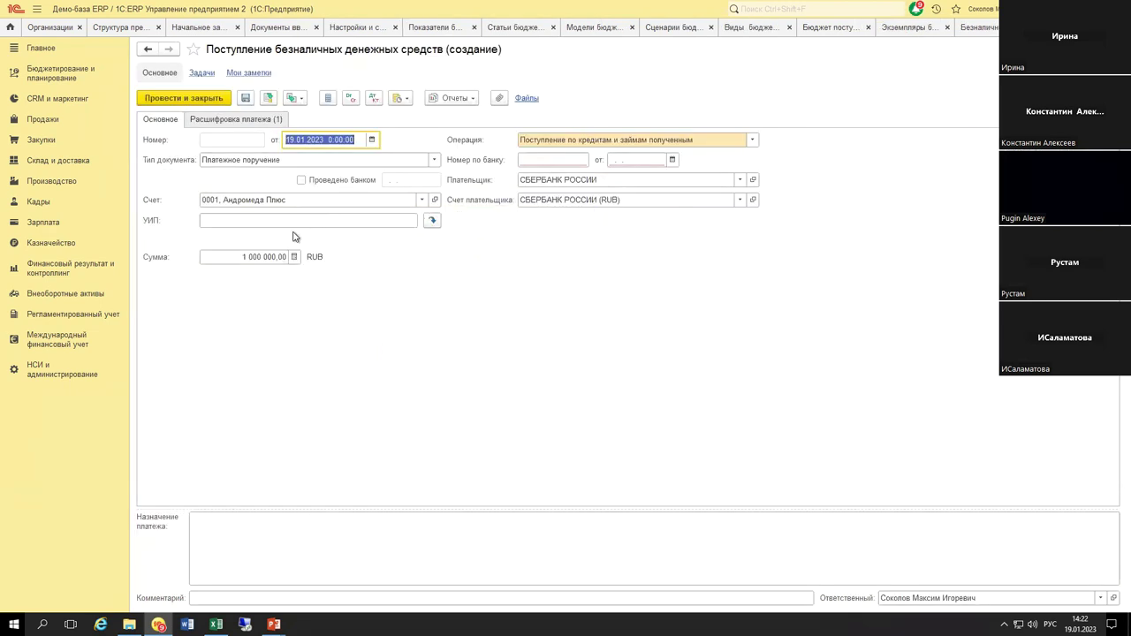
{"action": "key", "text": "Tab"}
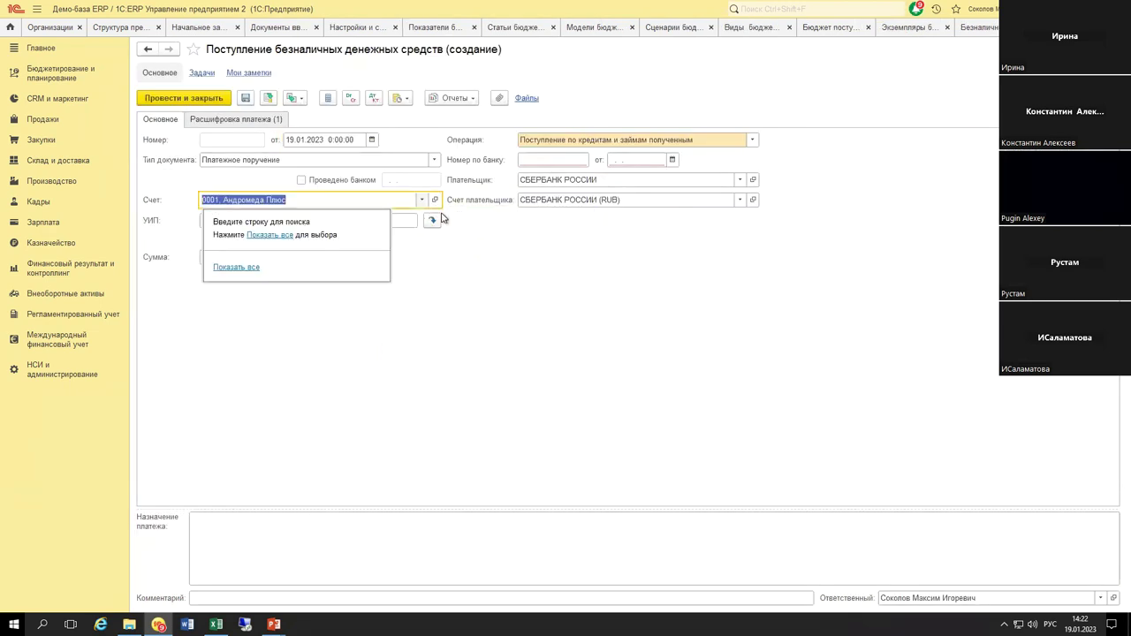
{"action": "key", "text": "F4"}
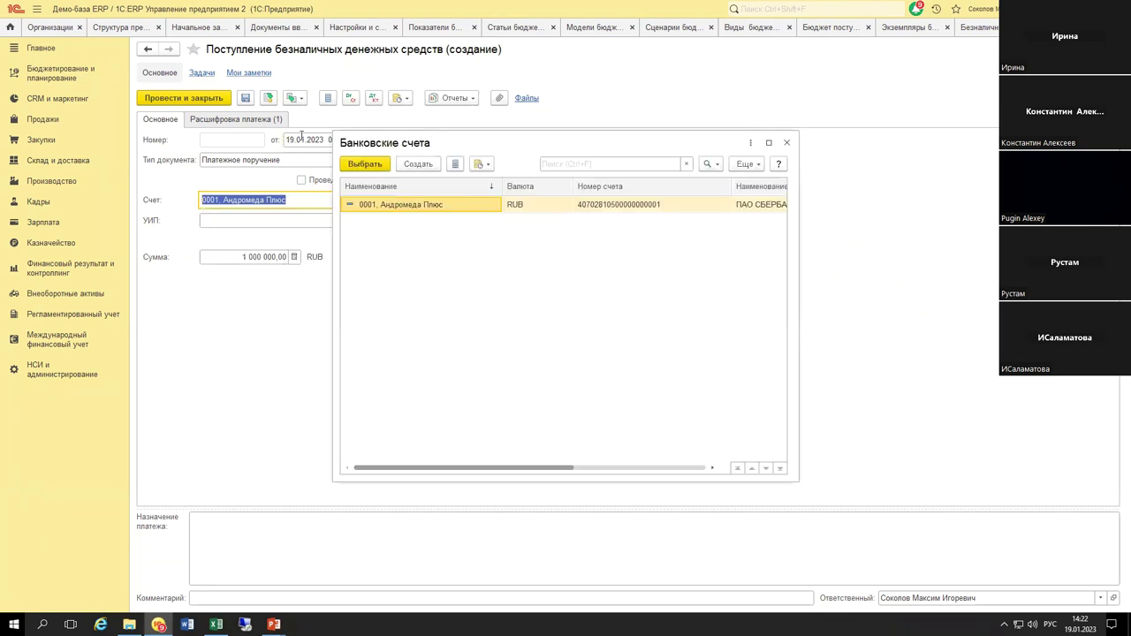
{"action": "key", "text": "Escape"}
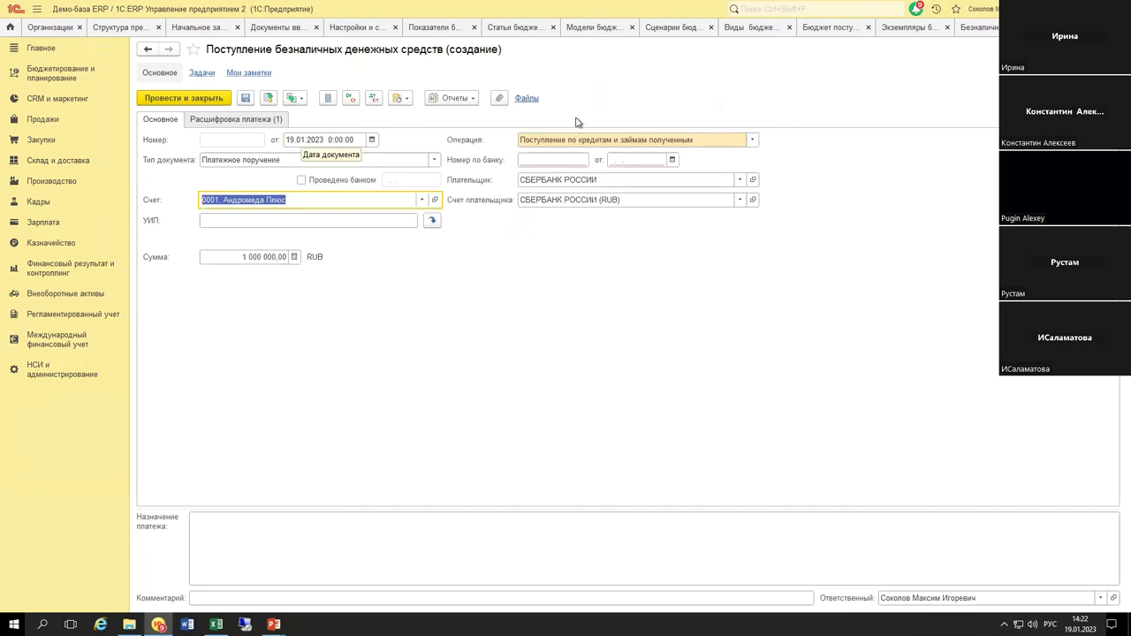
{"action": "left_click", "coordinate": [196, 120]}
{"action": "left_click", "coordinate": [162, 121]}
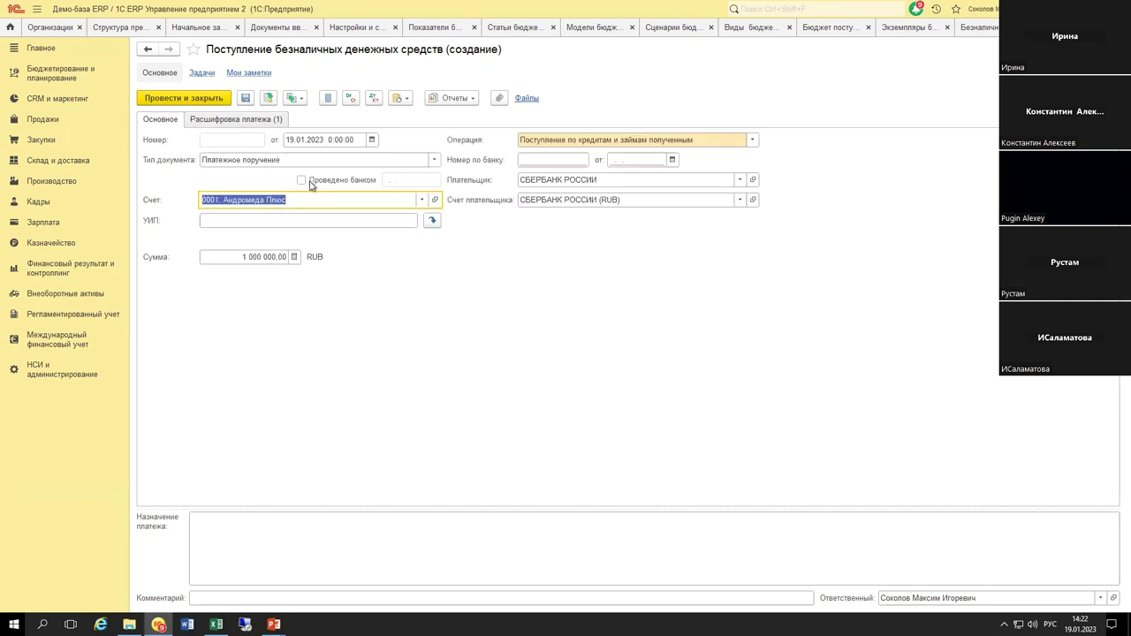
{"action": "key", "text": "ctrl+Return"}
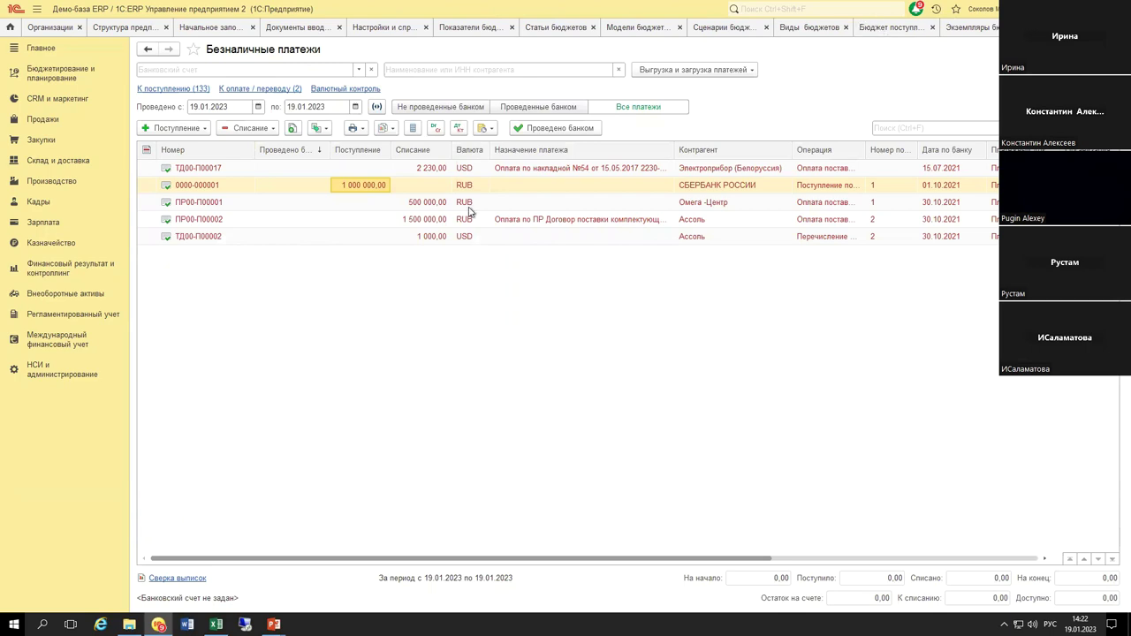
Step: Return to the Бюджет поступлений ДС budget type and close it
{"action": "key", "text": "ctrl+Tab"}
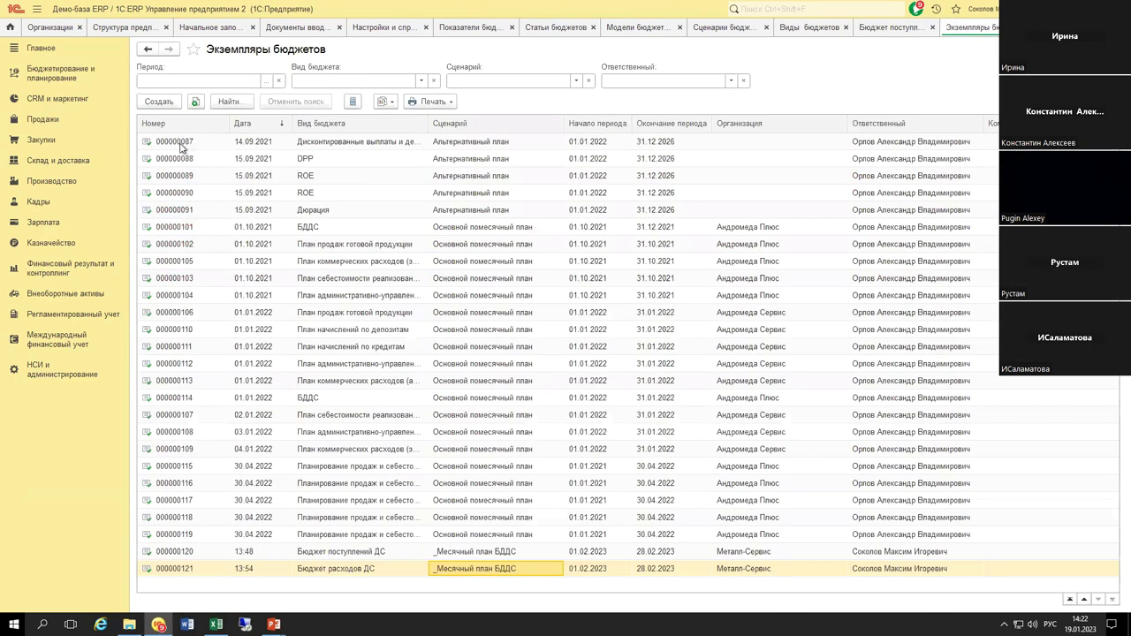
{"action": "key", "text": "ctrl+shift+Tab"}
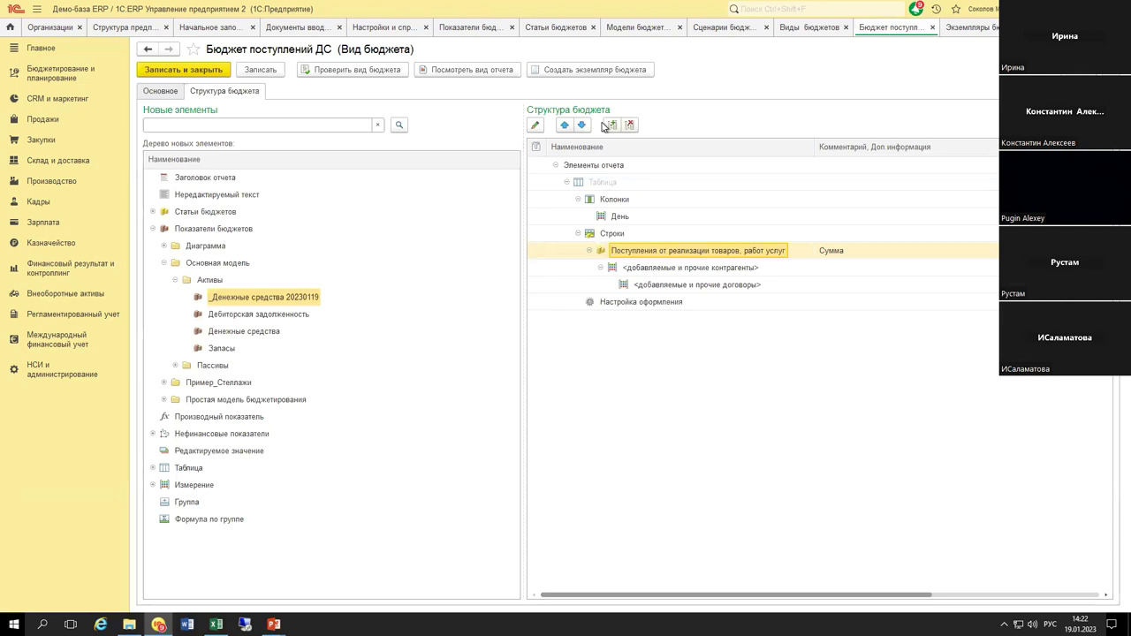
{"action": "key", "text": "ctrl+F4"}
Step: Name a new budget type БДДС сложная таблица and disable Использовать для ввода плана
{"action": "type", "text": "БДДС.сп"}
{"action": "type", "text": "ожной таб"}
{"action": "type", "text": "лица"}
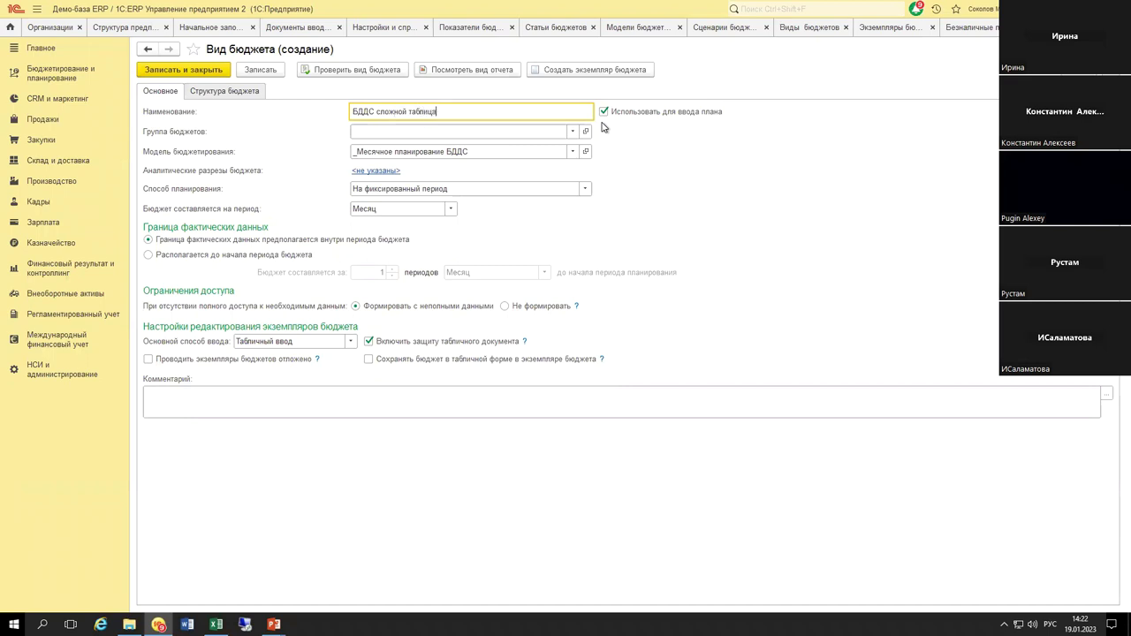
{"action": "left_click", "coordinate": [404, 111]}
{"action": "key", "text": "BackSpace"}
{"action": "key", "text": "BackSpace"}
{"action": "type", "text": "ая"}
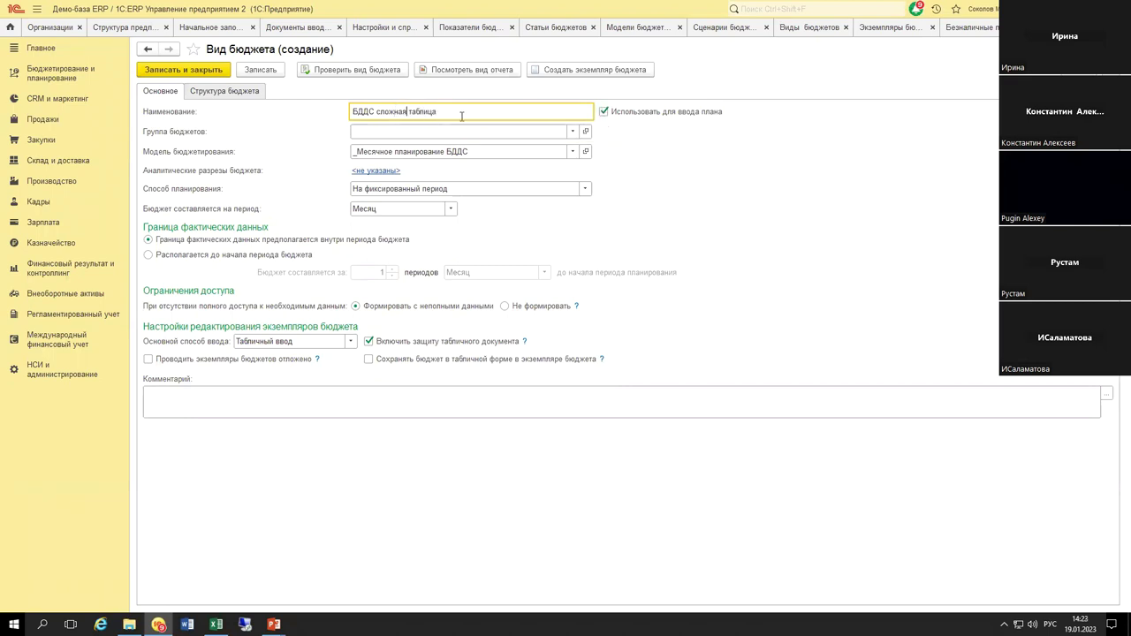
{"action": "left_click", "coordinate": [651, 112]}
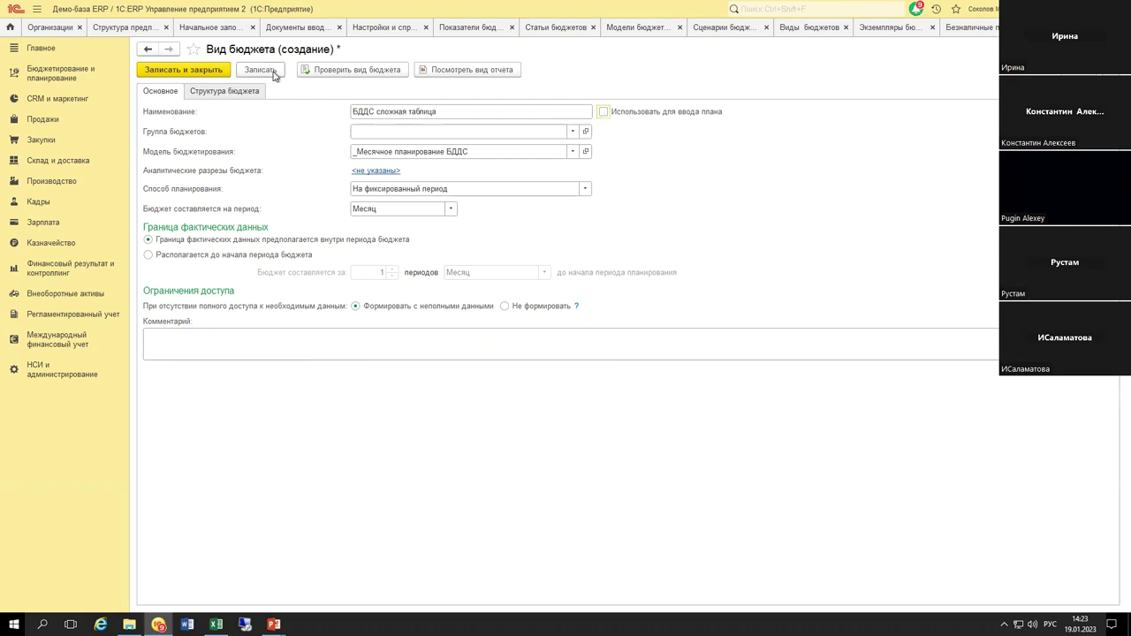
Step: Add a table of type Сложная таблица с произвольным расположением показателей и формул to the budget structure
{"action": "left_click", "coordinate": [251, 94]}
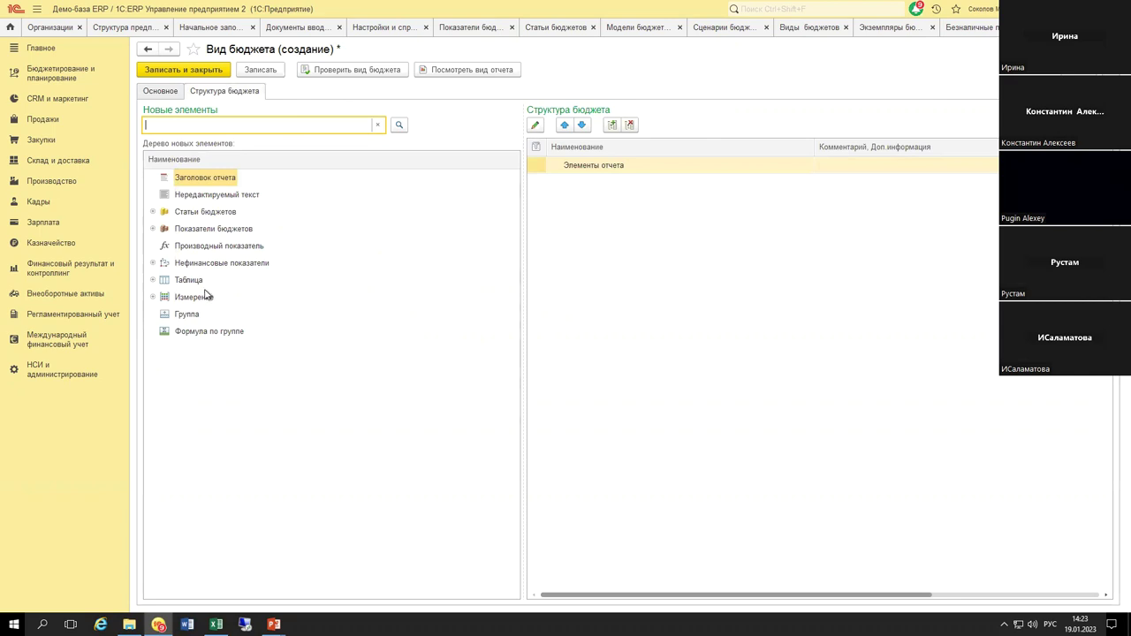
{"action": "left_click_drag", "start_coordinate": [214, 285], "coordinate": [630, 265]}
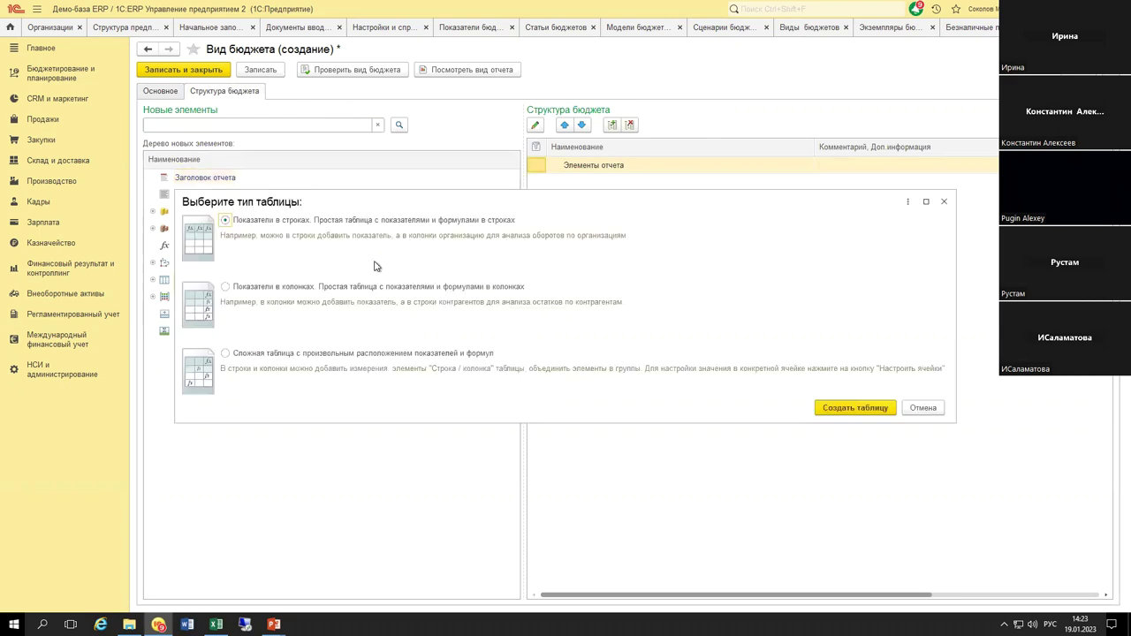
{"action": "left_click", "coordinate": [323, 355]}
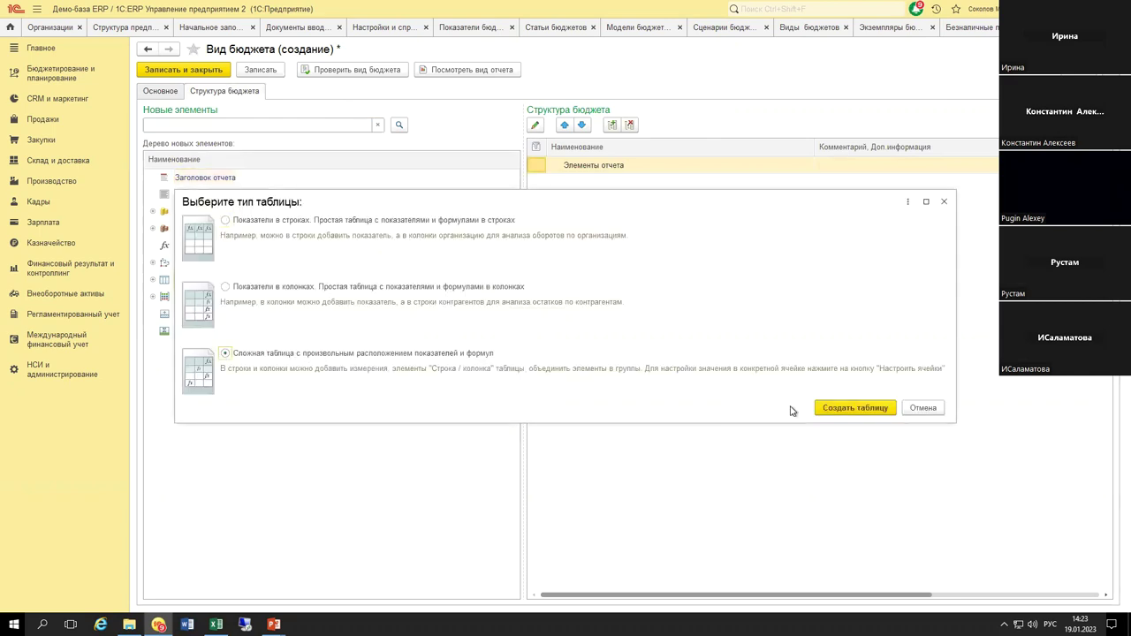
{"action": "left_click", "coordinate": [841, 409]}
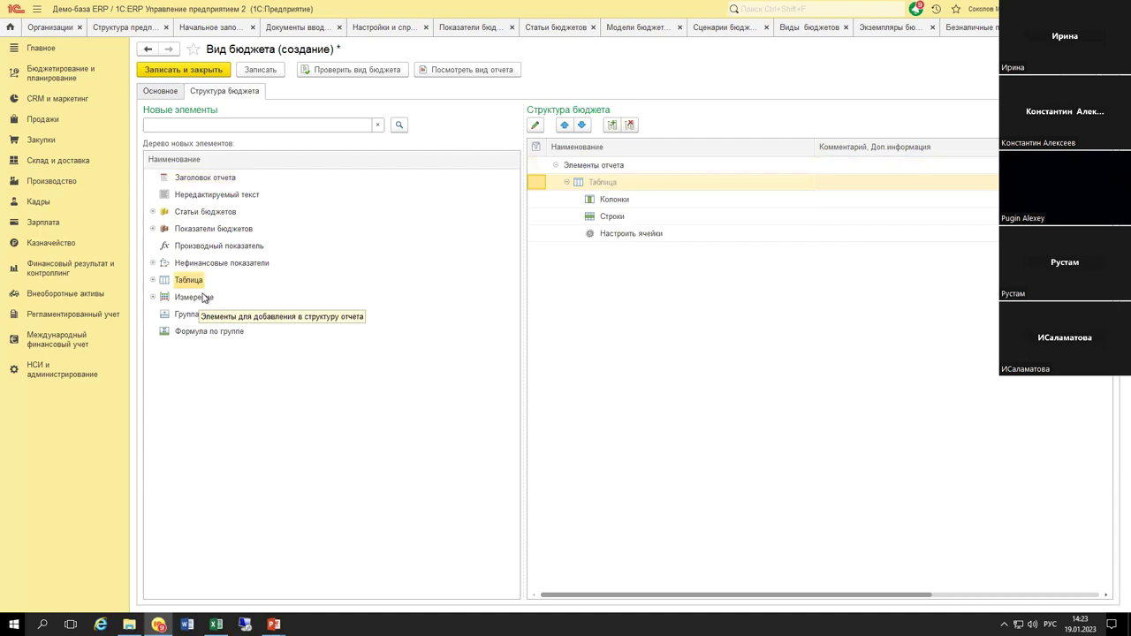
Step: Add the period dimension Неделя to the table's Колонки
{"action": "left_click", "coordinate": [152, 280]}
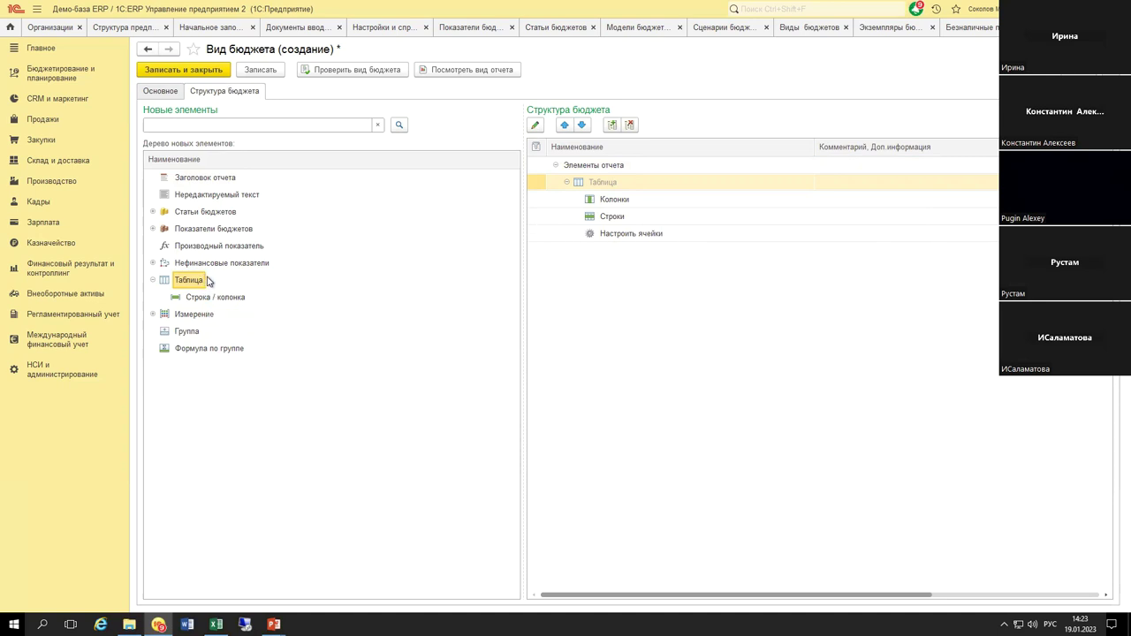
{"action": "left_click", "coordinate": [152, 314]}
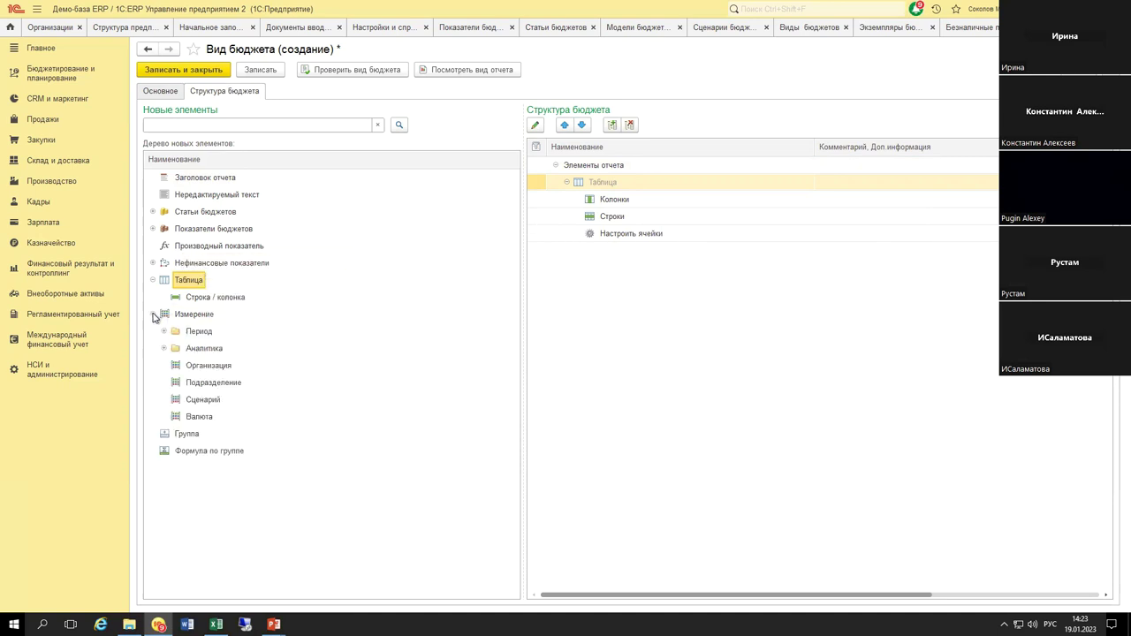
{"action": "left_click", "coordinate": [164, 330]}
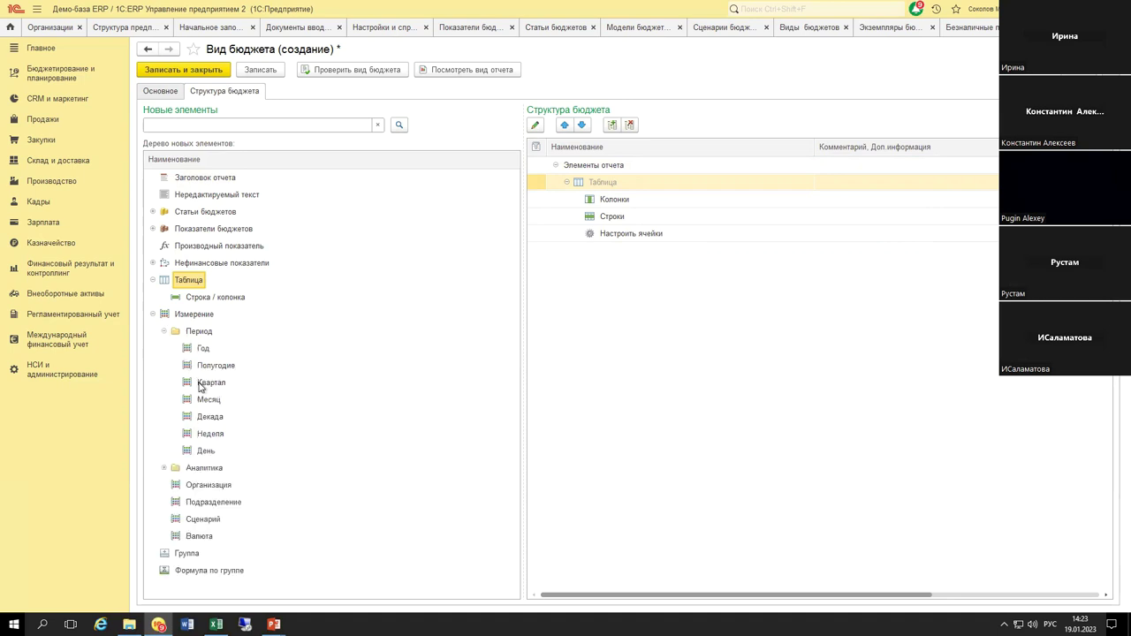
{"action": "left_click_drag", "start_coordinate": [210, 433], "coordinate": [651, 204]}
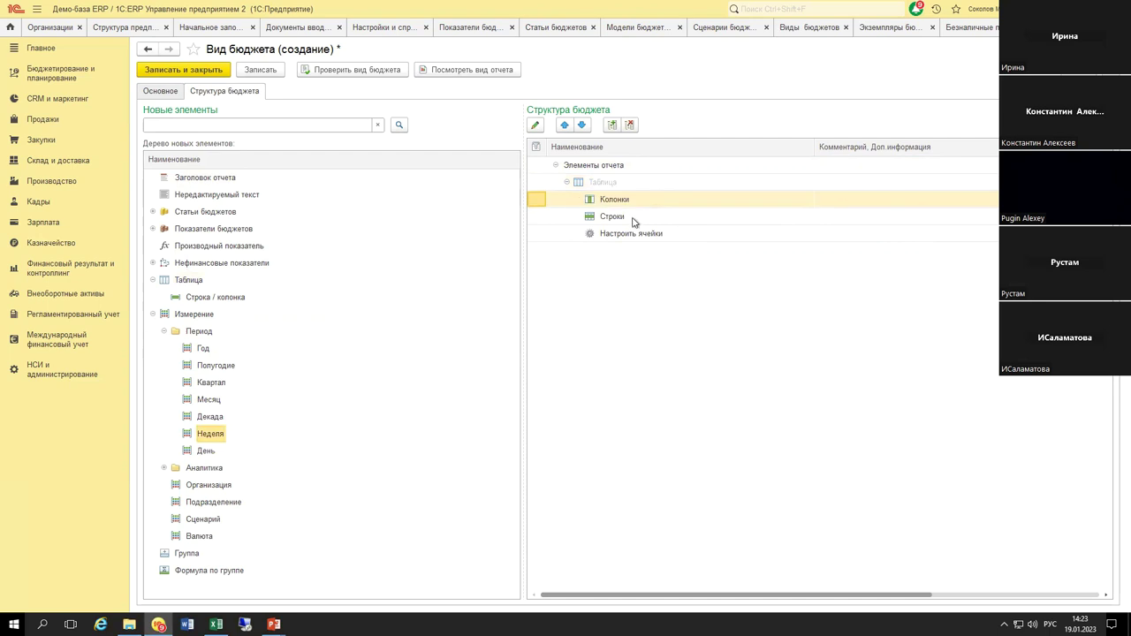
{"action": "left_click", "coordinate": [778, 436]}
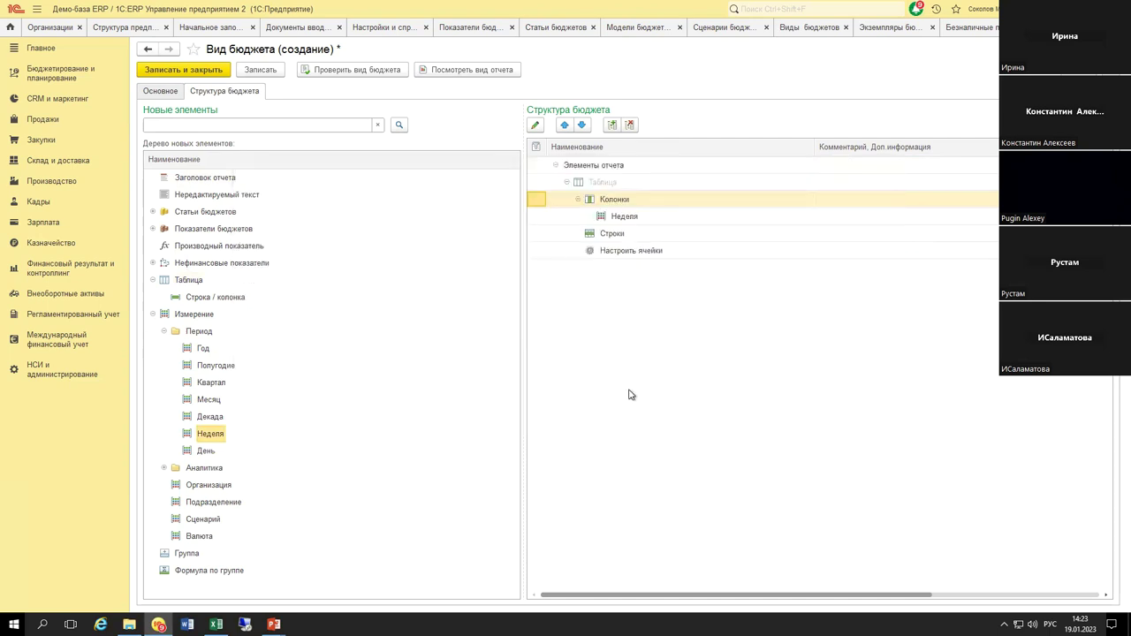
{"action": "left_click", "coordinate": [161, 333]}
{"action": "left_click", "coordinate": [154, 315]}
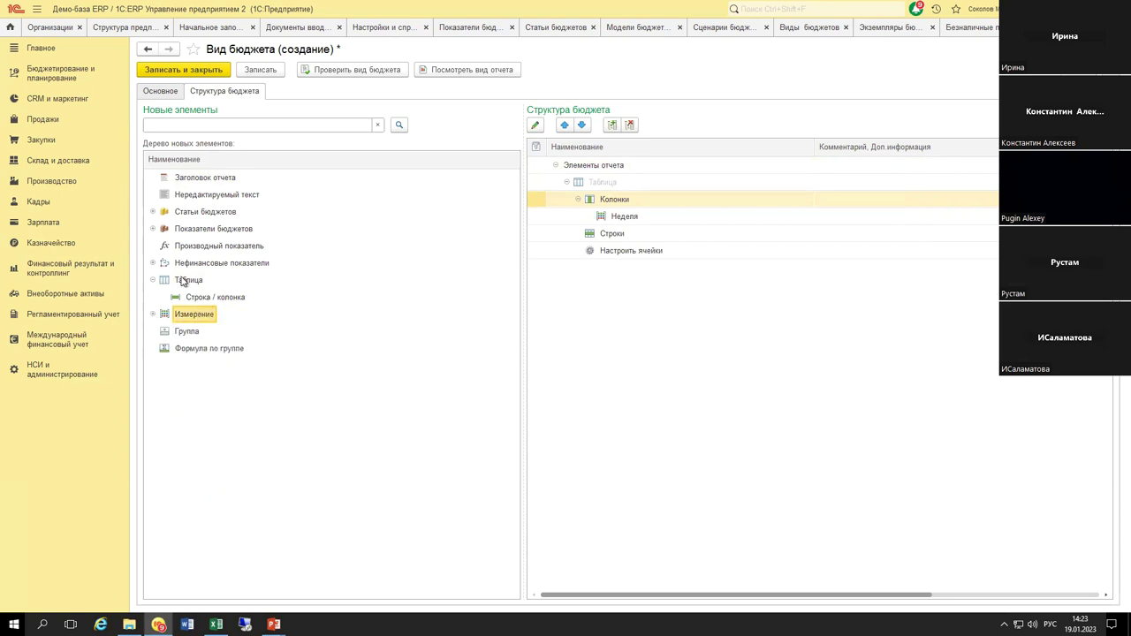
Step: Add a Строка / колонка element to the table's Строки and name it Поступление ДС
{"action": "left_click", "coordinate": [219, 298]}
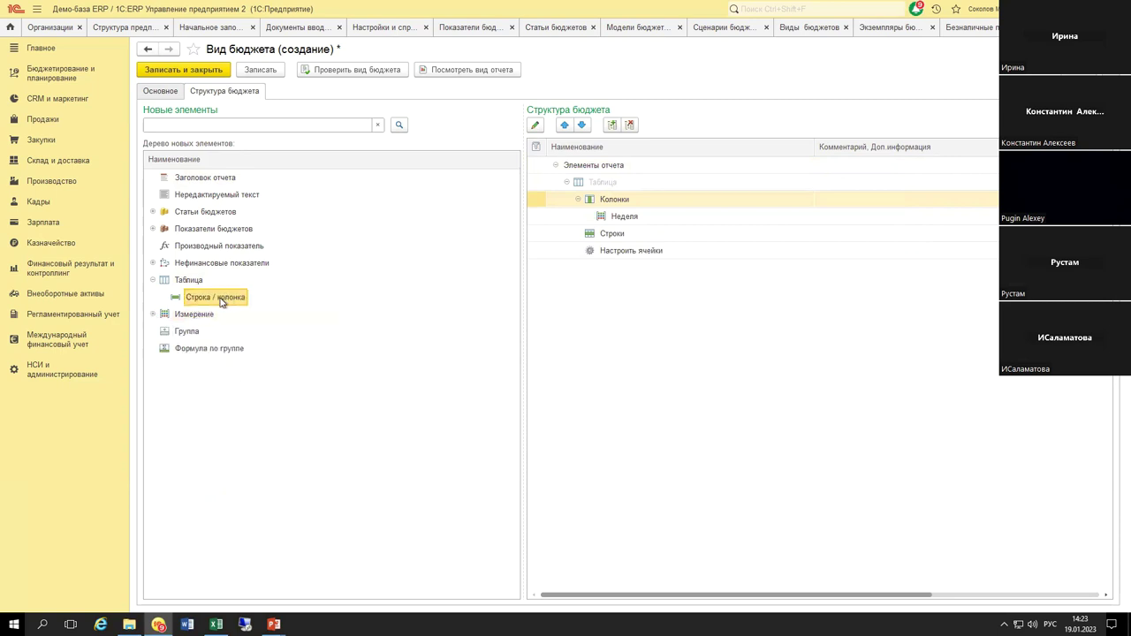
{"action": "left_click_drag", "start_coordinate": [220, 302], "coordinate": [626, 253]}
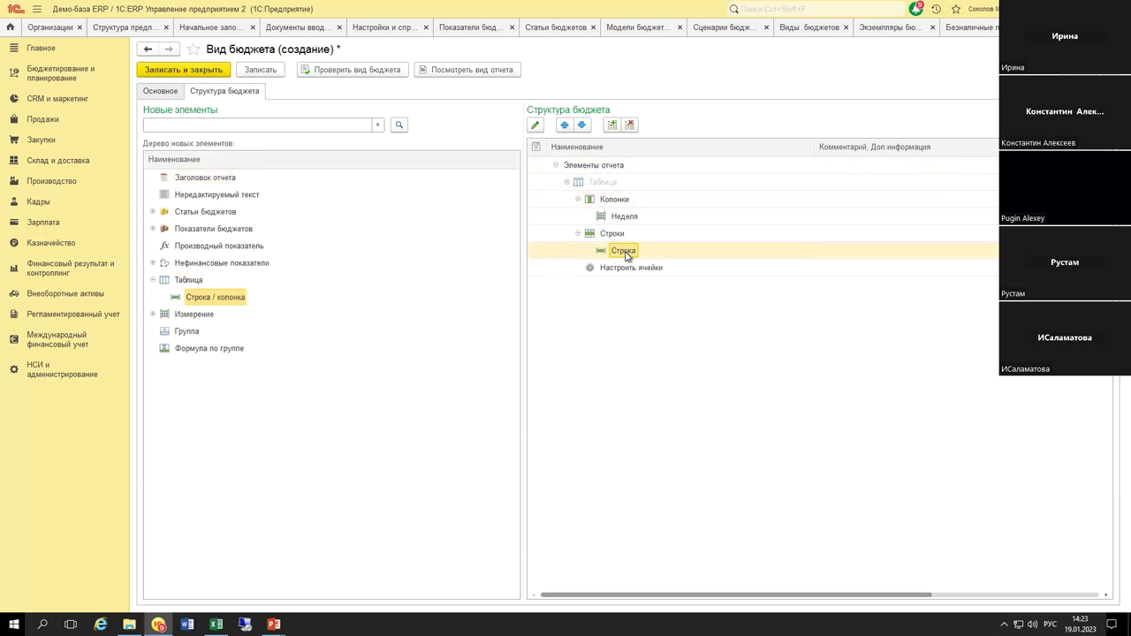
{"action": "double_click", "coordinate": [623, 250]}
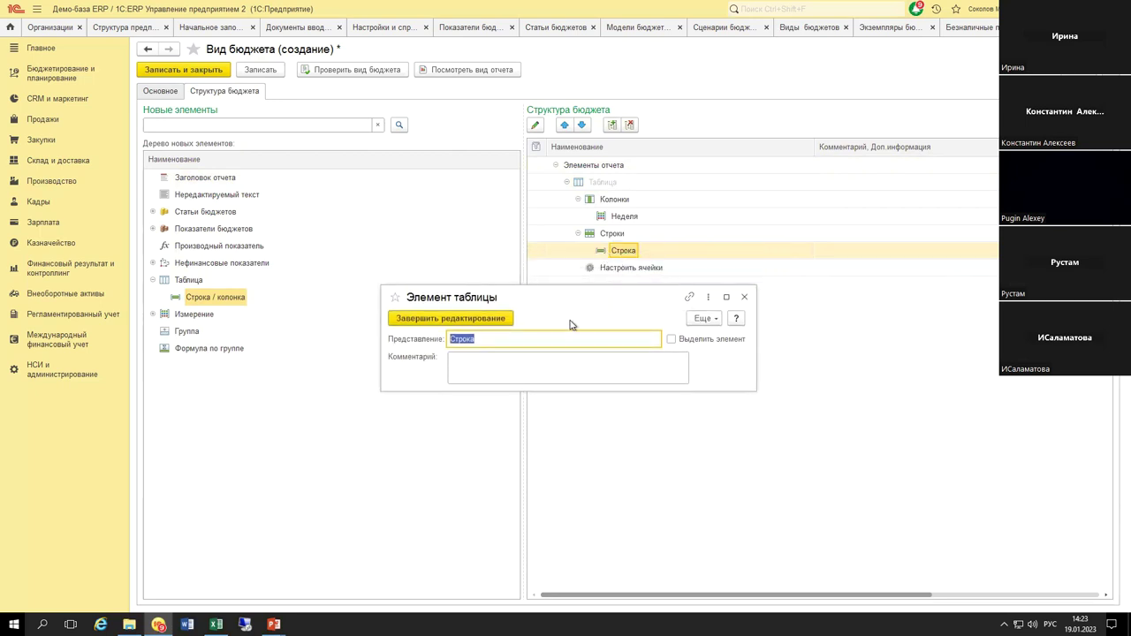
{"action": "type", "text": "Поступление ДС"}
{"action": "left_click", "coordinate": [508, 319]}
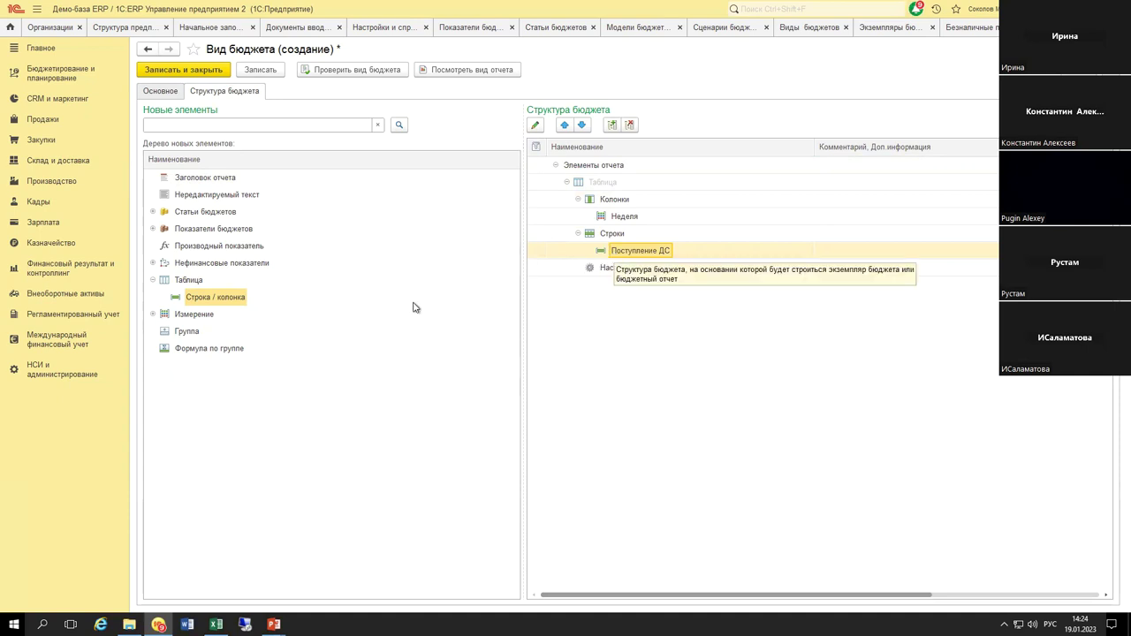
Step: Add two more rows to the table and open its cell settings in a maximized window
{"action": "left_click_drag", "start_coordinate": [218, 300], "coordinate": [661, 245]}
{"action": "left_click_drag", "start_coordinate": [246, 297], "coordinate": [596, 272]}
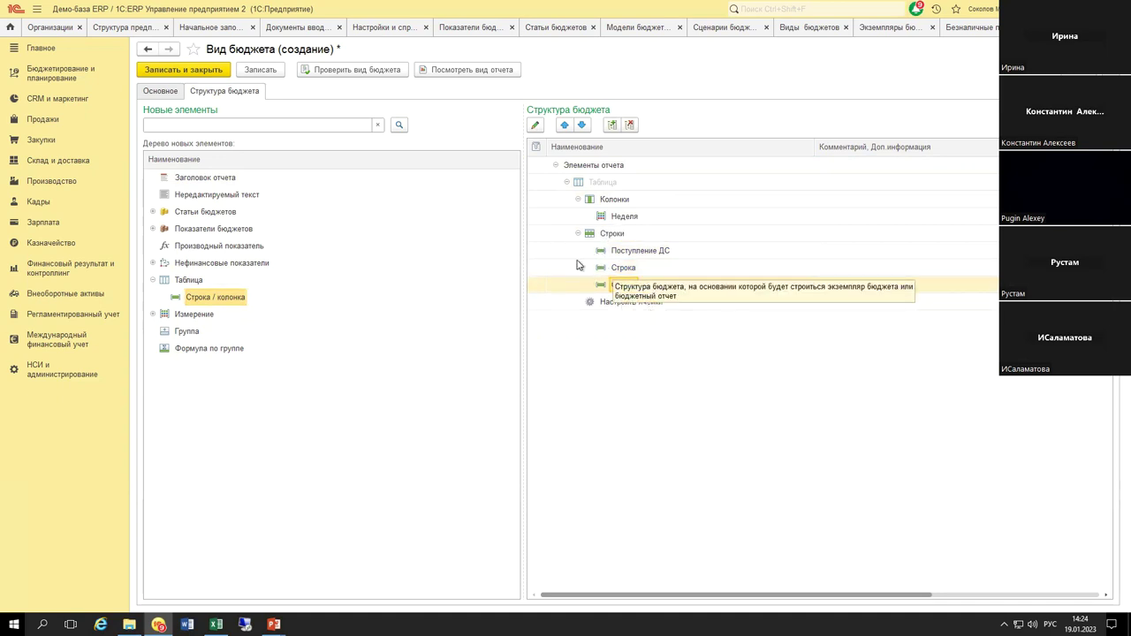
{"action": "left_click", "coordinate": [625, 306]}
{"action": "double_click", "coordinate": [625, 305]}
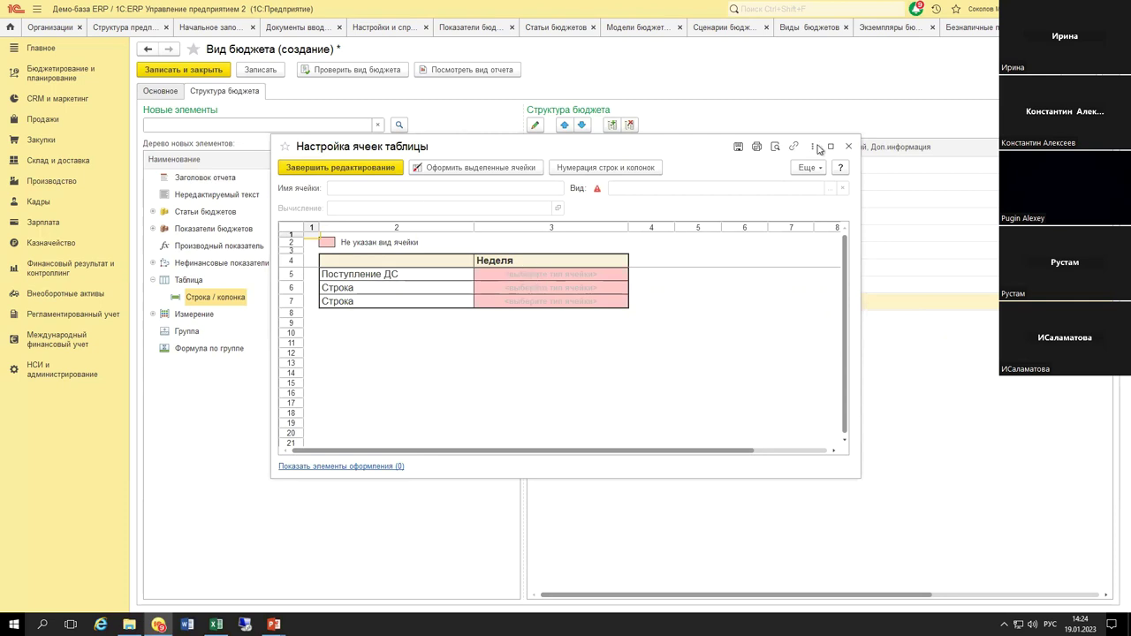
{"action": "key", "text": "super+Up"}
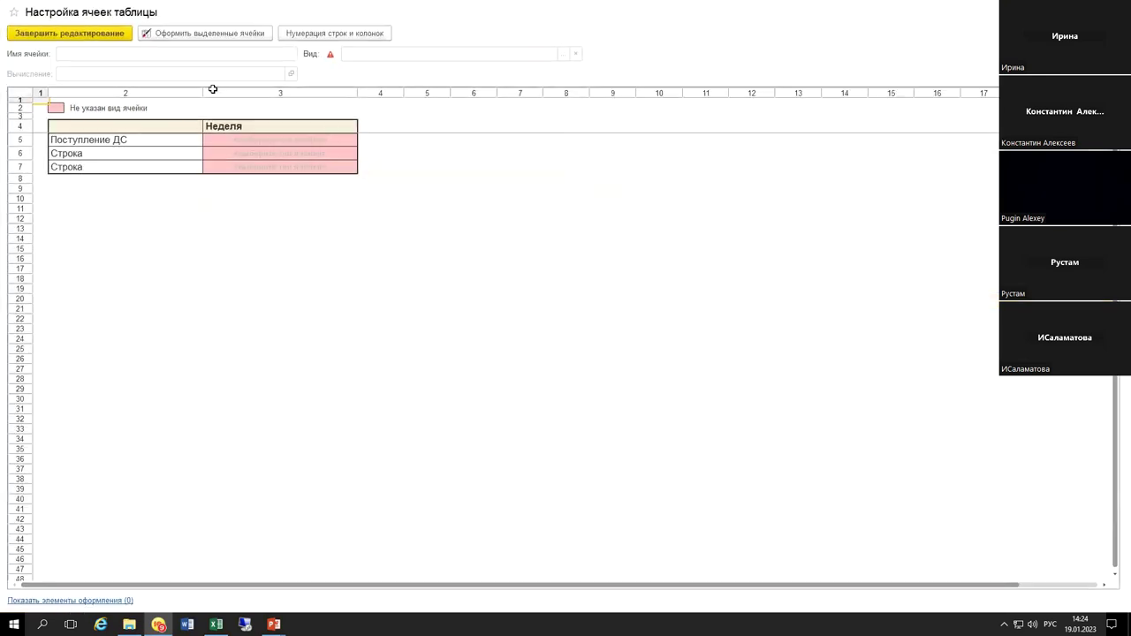
Step: Assign the budget item Поступления от реализации товаров, работ услуг to the cell at row Поступление ДС, column Неделя
{"action": "left_click", "coordinate": [253, 140]}
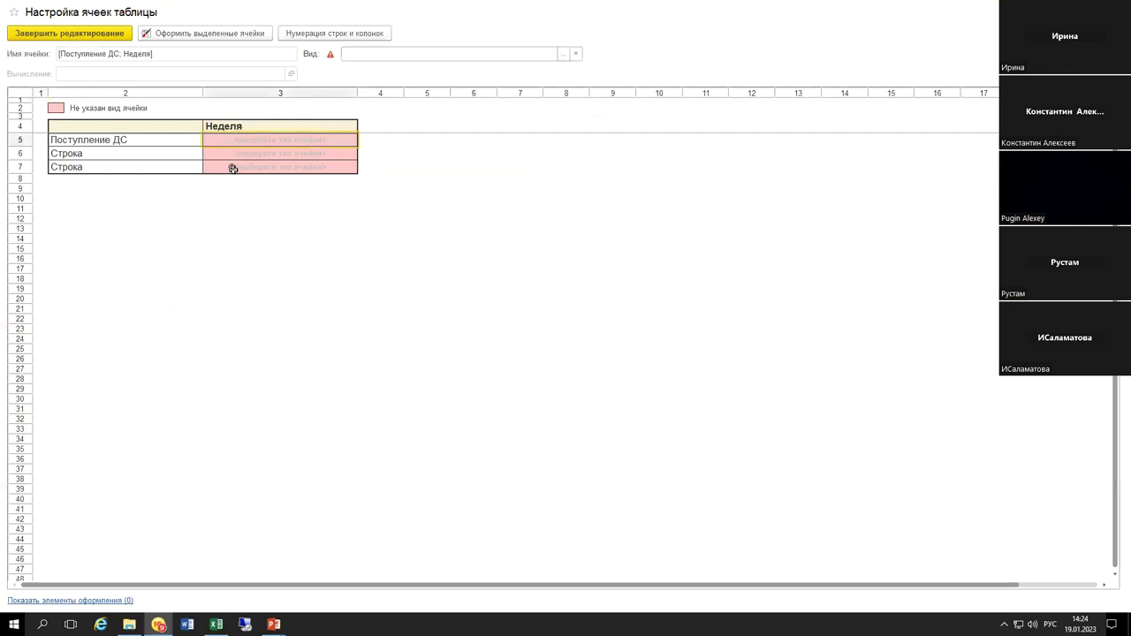
{"action": "left_click", "coordinate": [183, 142], "text": "shift"}
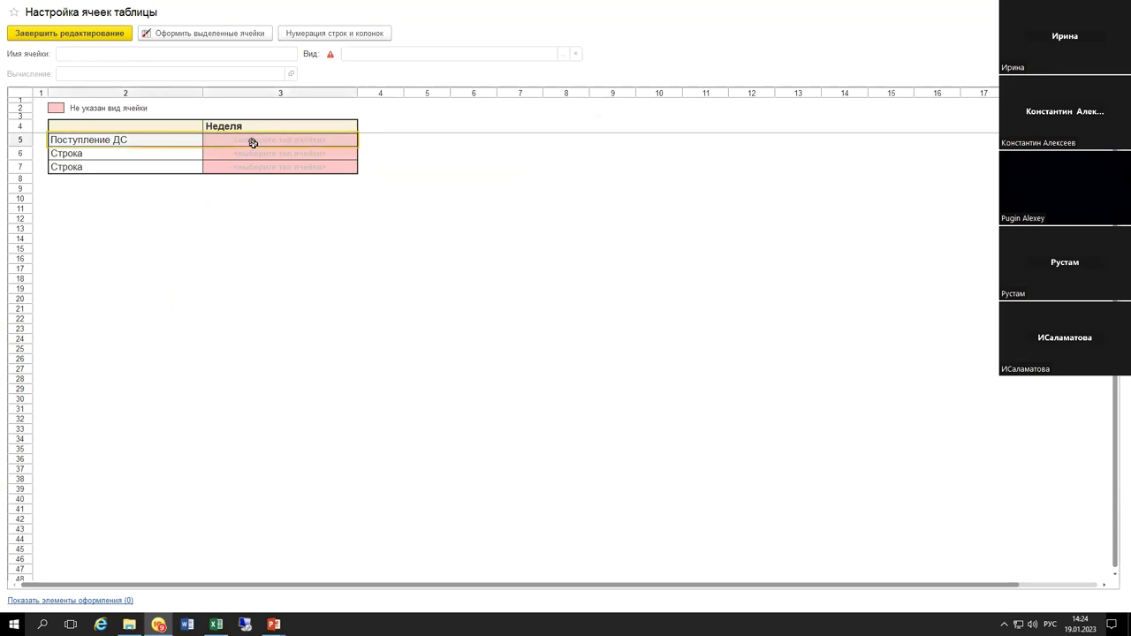
{"action": "left_click", "coordinate": [192, 142]}
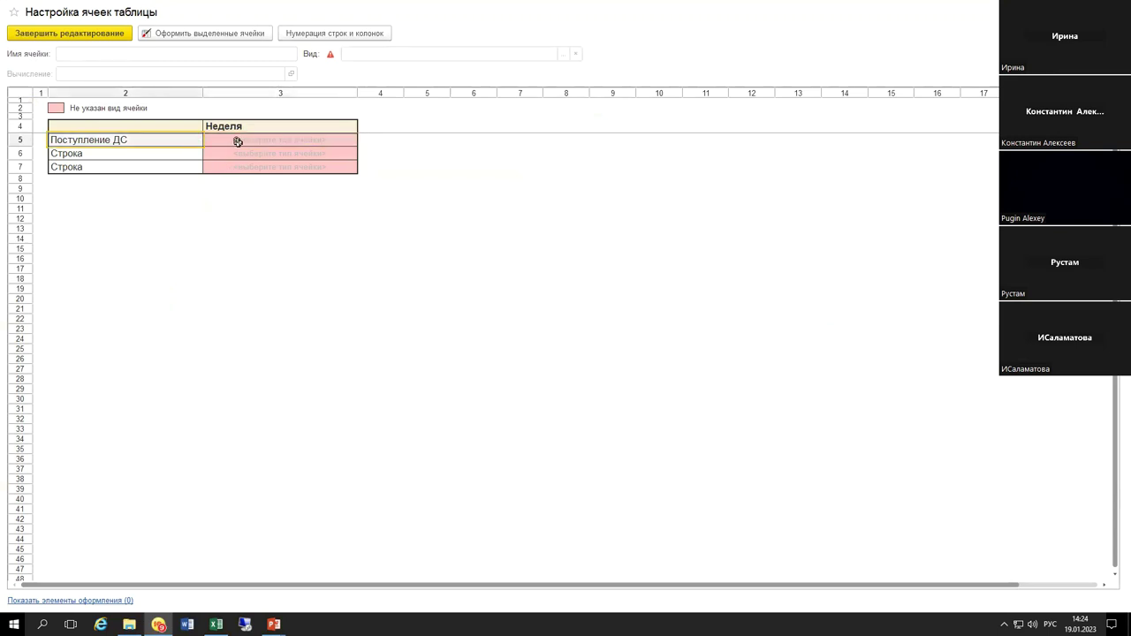
{"action": "left_click", "coordinate": [237, 141]}
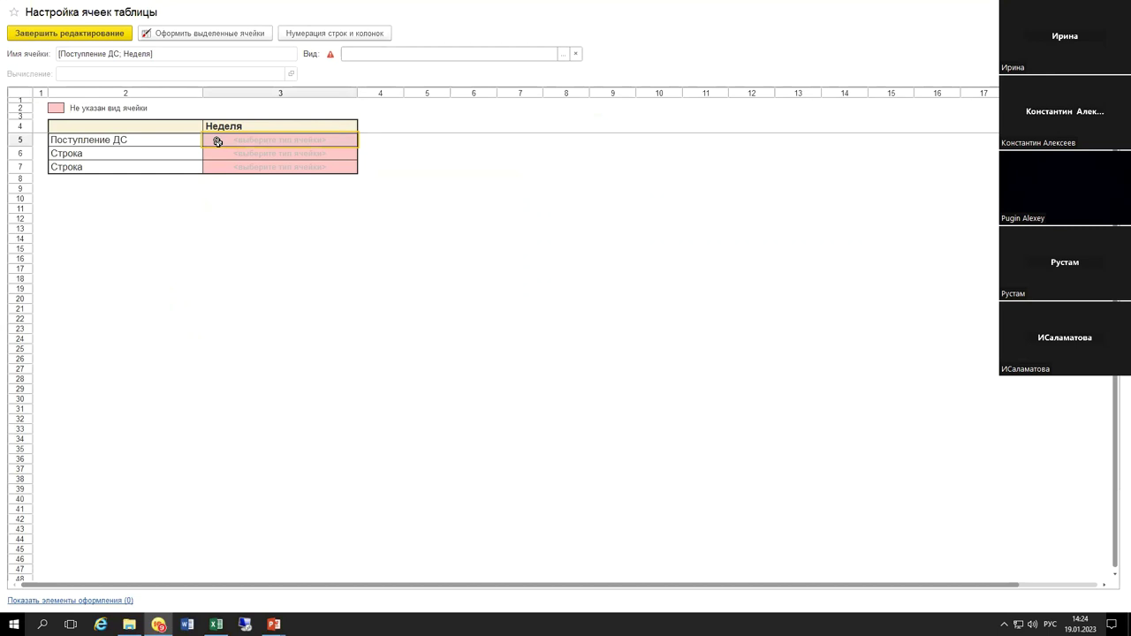
{"action": "double_click", "coordinate": [331, 142]}
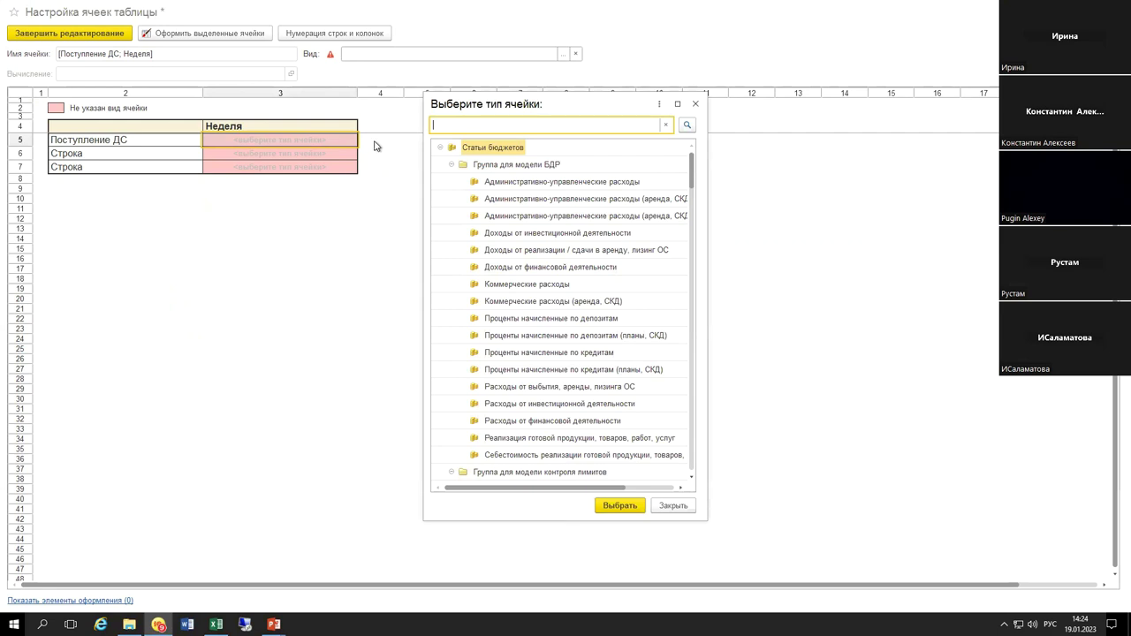
{"action": "left_click", "coordinate": [451, 166]}
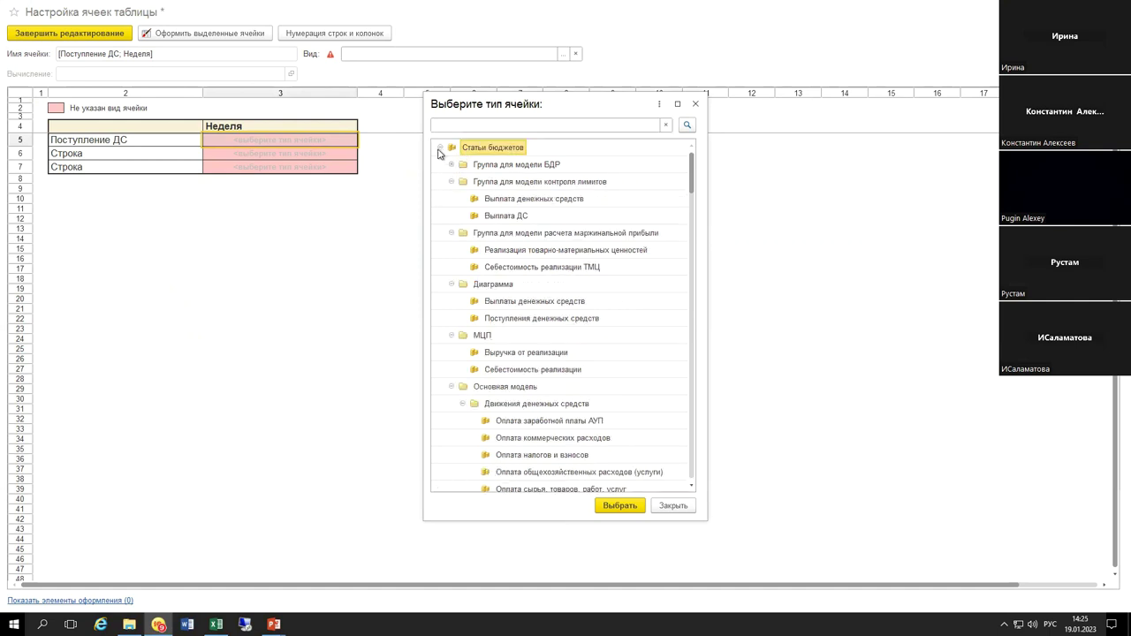
{"action": "left_click", "coordinate": [440, 148]}
{"action": "left_click", "coordinate": [440, 164]}
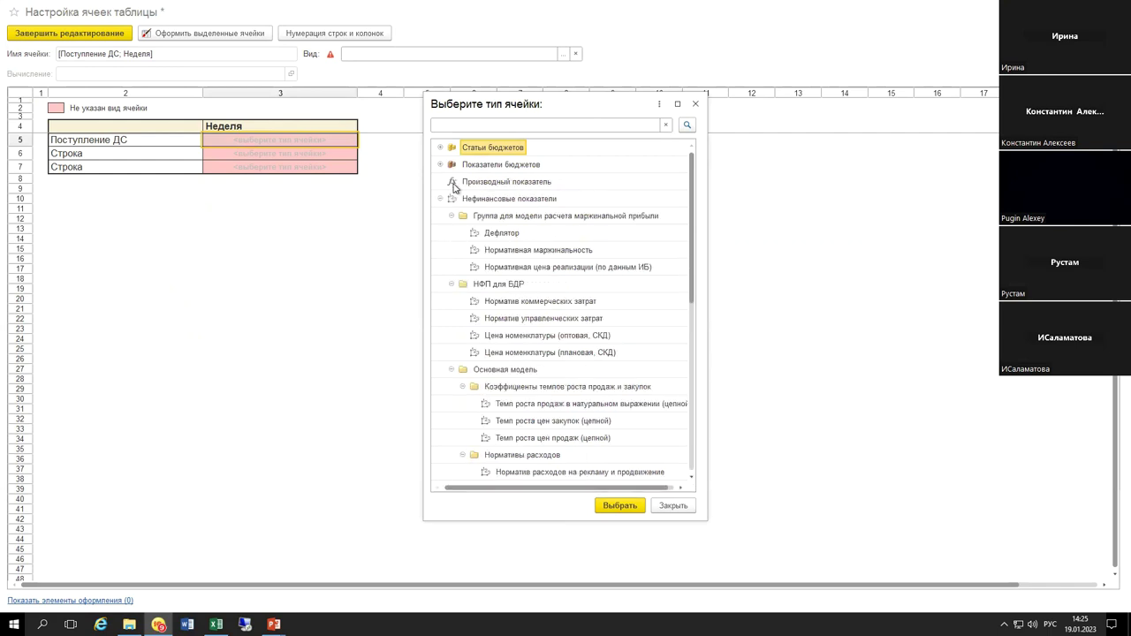
{"action": "left_click", "coordinate": [439, 199]}
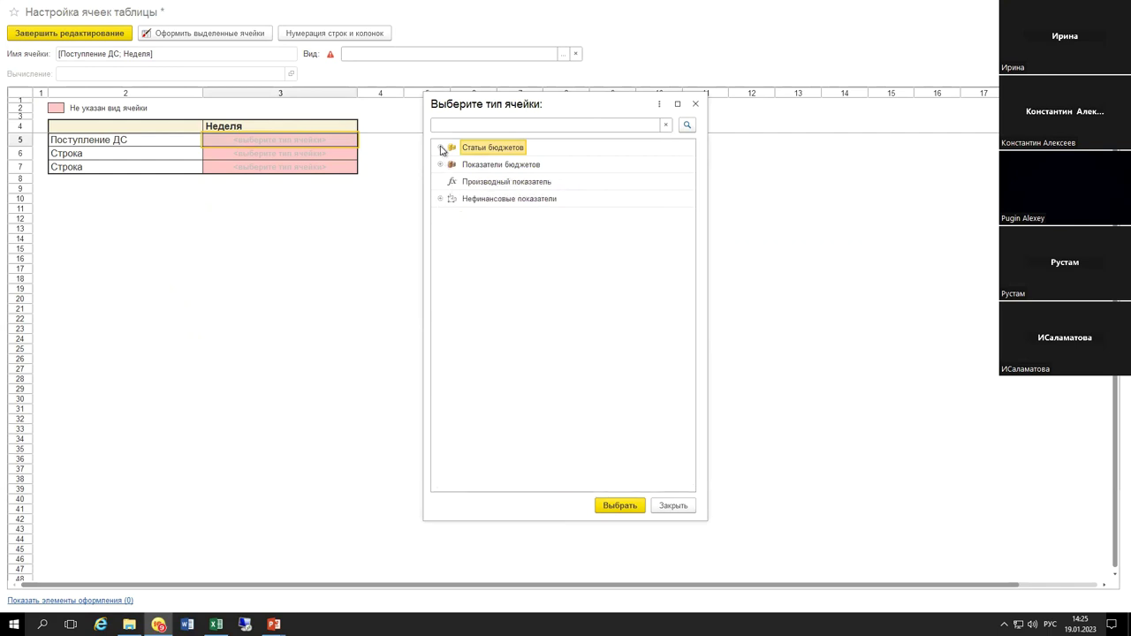
{"action": "left_click", "coordinate": [440, 147]}
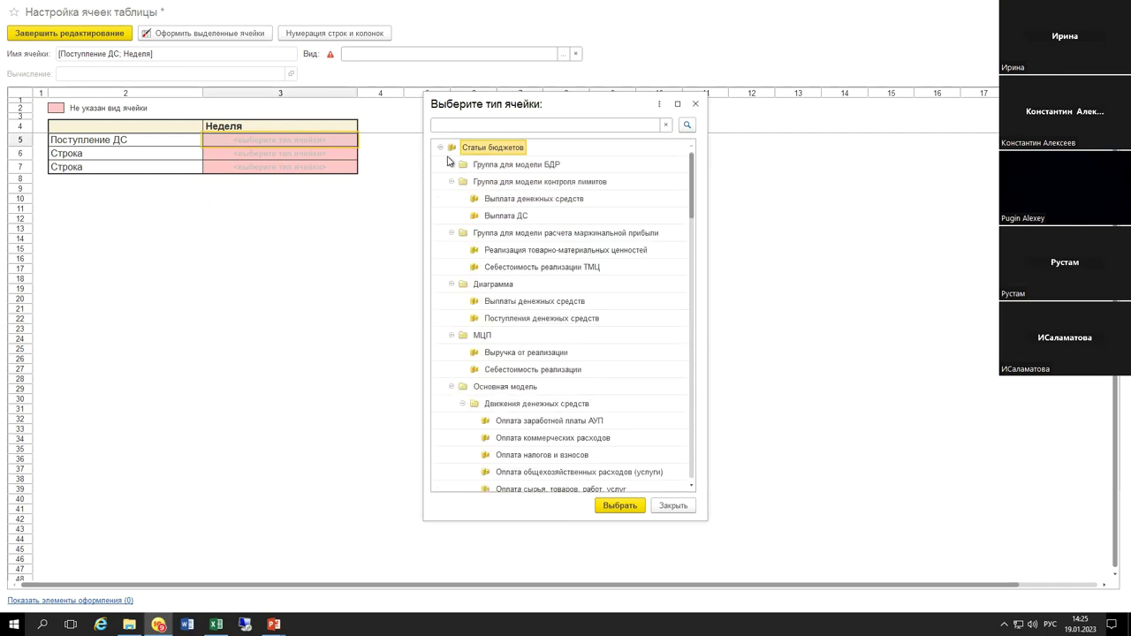
{"action": "scroll", "coordinate": [519, 324], "scroll_direction": "down", "scroll_amount": 3}
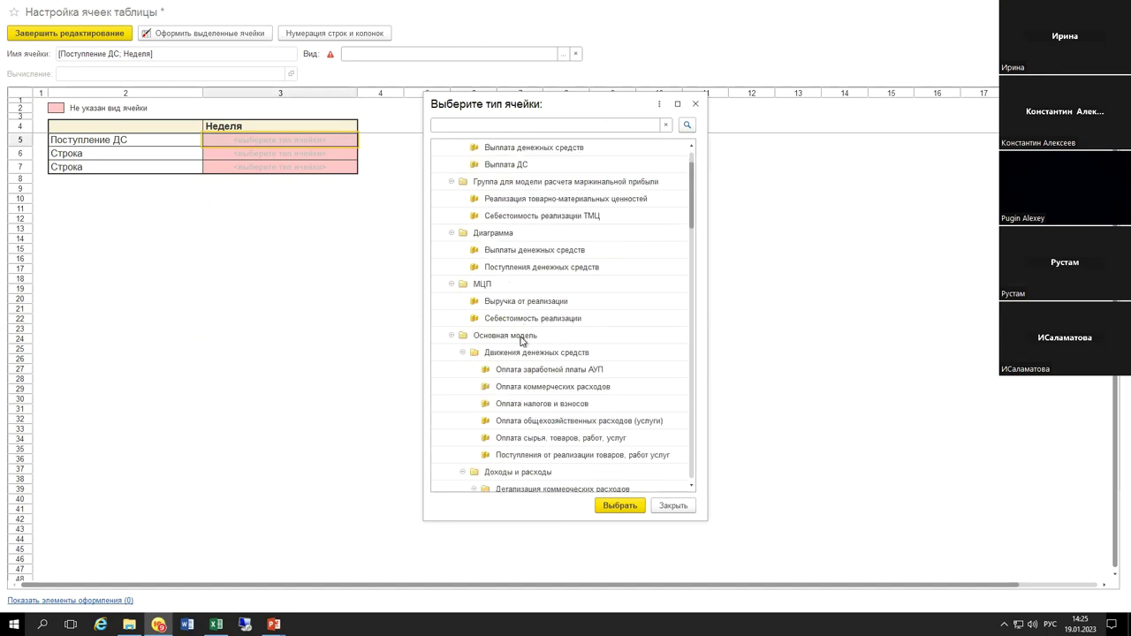
{"action": "left_click", "coordinate": [533, 355]}
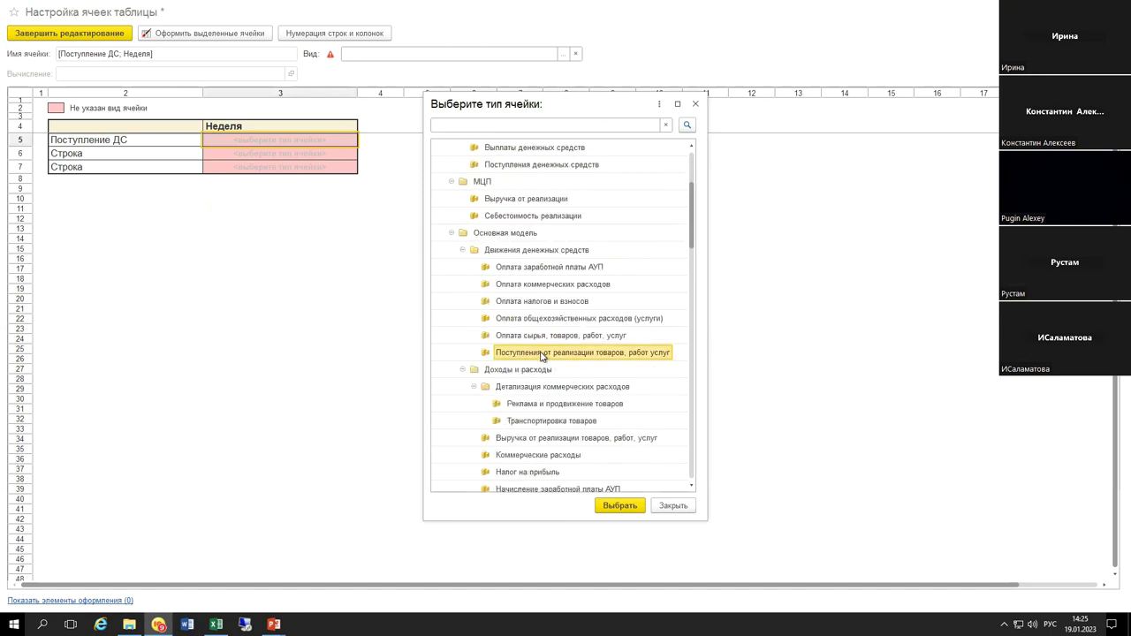
{"action": "double_click", "coordinate": [542, 354]}
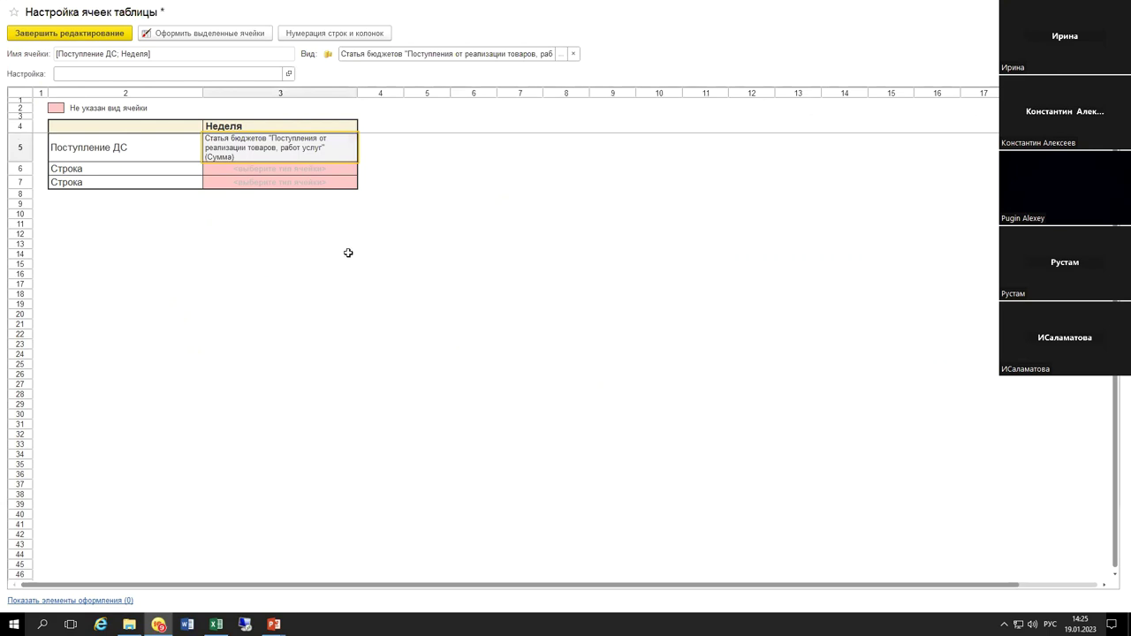
Step: Review the budget item settings of the Поступление ДС, Неделя cell, close them and finish editing the table cells
{"action": "double_click", "coordinate": [266, 150]}
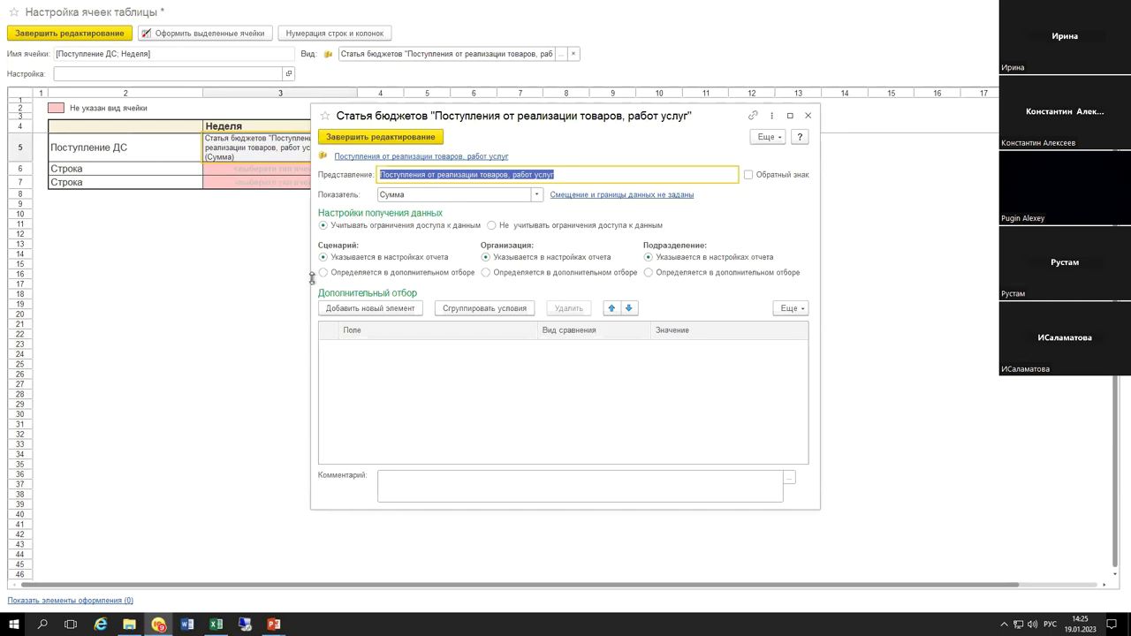
{"action": "left_click", "coordinate": [807, 117]}
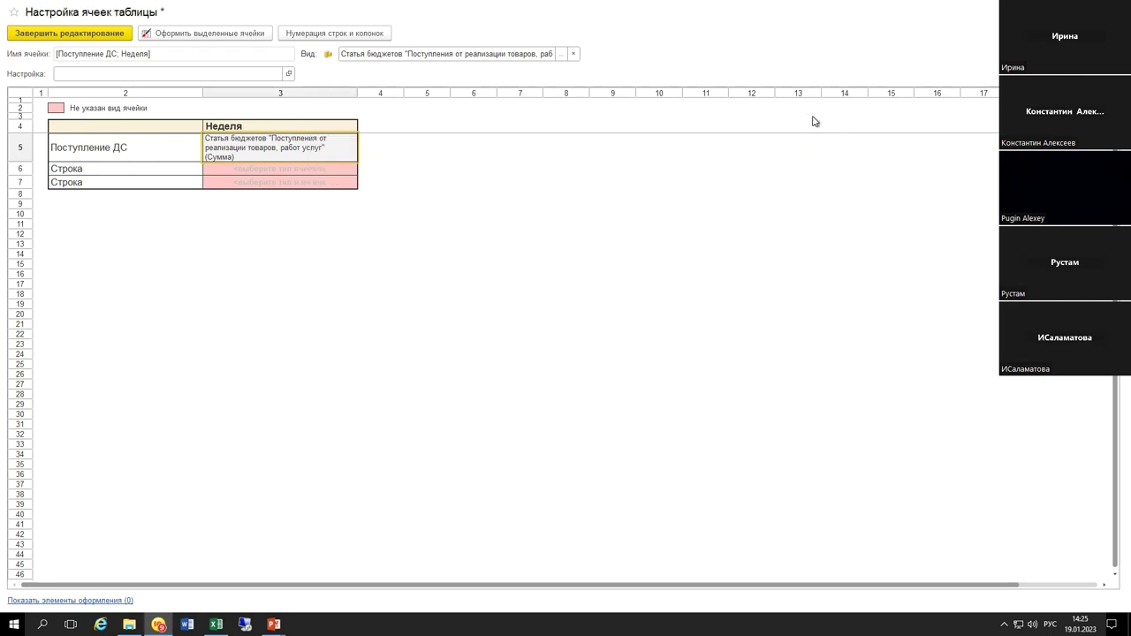
{"action": "left_click", "coordinate": [379, 139]}
{"action": "left_click_drag", "start_coordinate": [608, 191], "coordinate": [618, 188]}
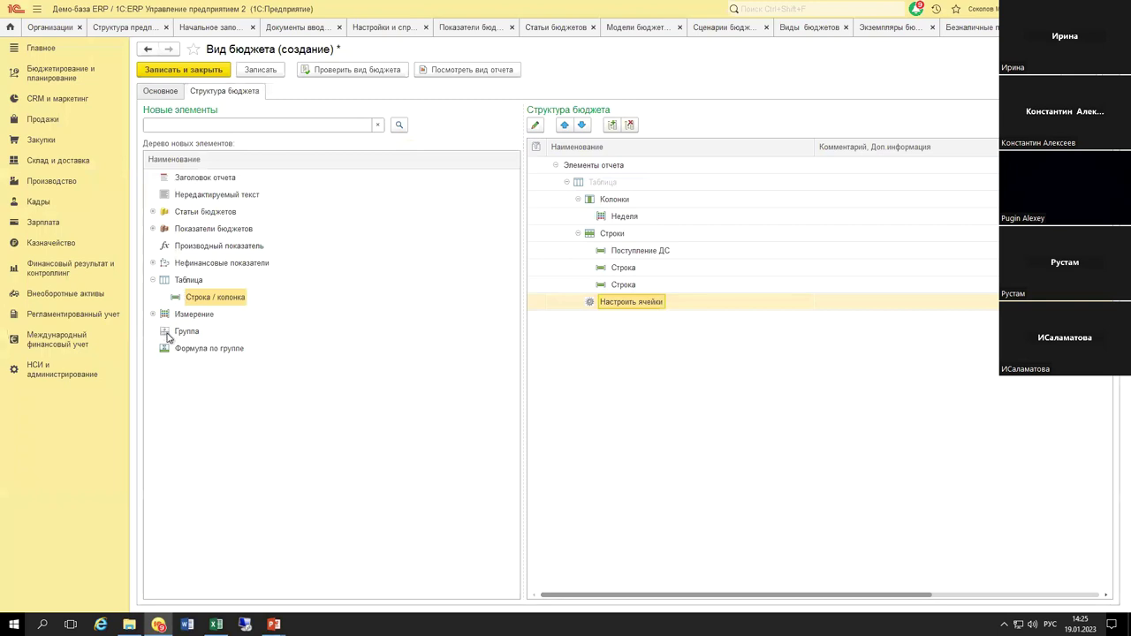
Step: Add the period dimension Месяц to the table's Колонки alongside Неделя
{"action": "left_click_drag", "start_coordinate": [202, 403], "coordinate": [598, 211]}
{"action": "left_click_drag", "start_coordinate": [208, 400], "coordinate": [622, 219]}
{"action": "key", "text": "Return"}
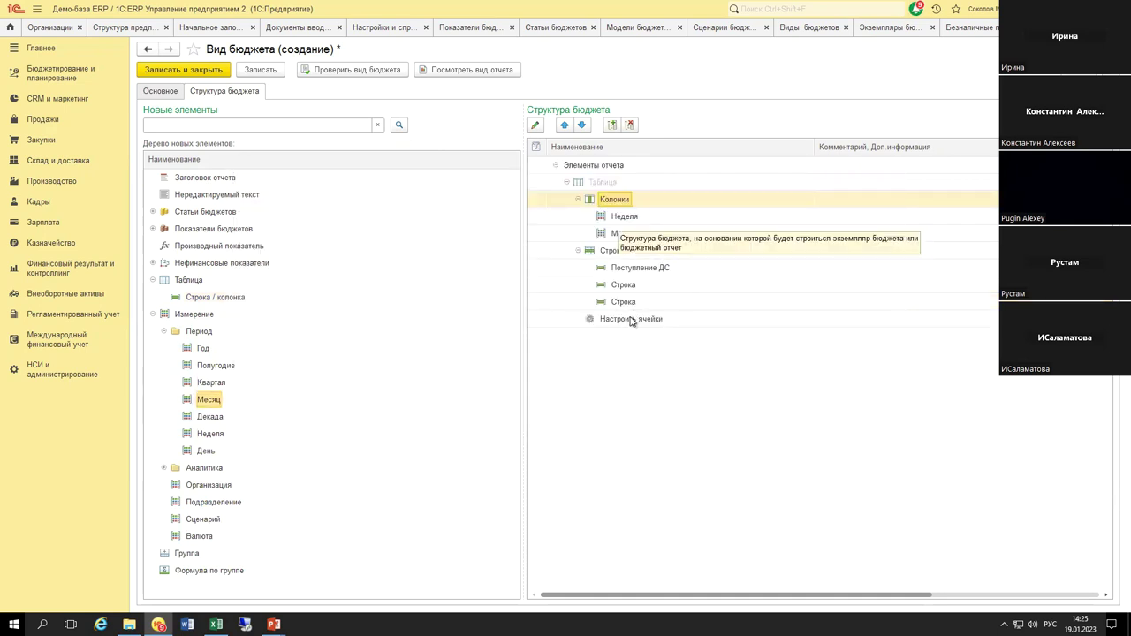
Step: In the table's cell settings, assign the budget item Поступления от реализации товаров, работ услуг to the cell at row Поступление ДС, column Месяц
{"action": "left_click", "coordinate": [630, 319]}
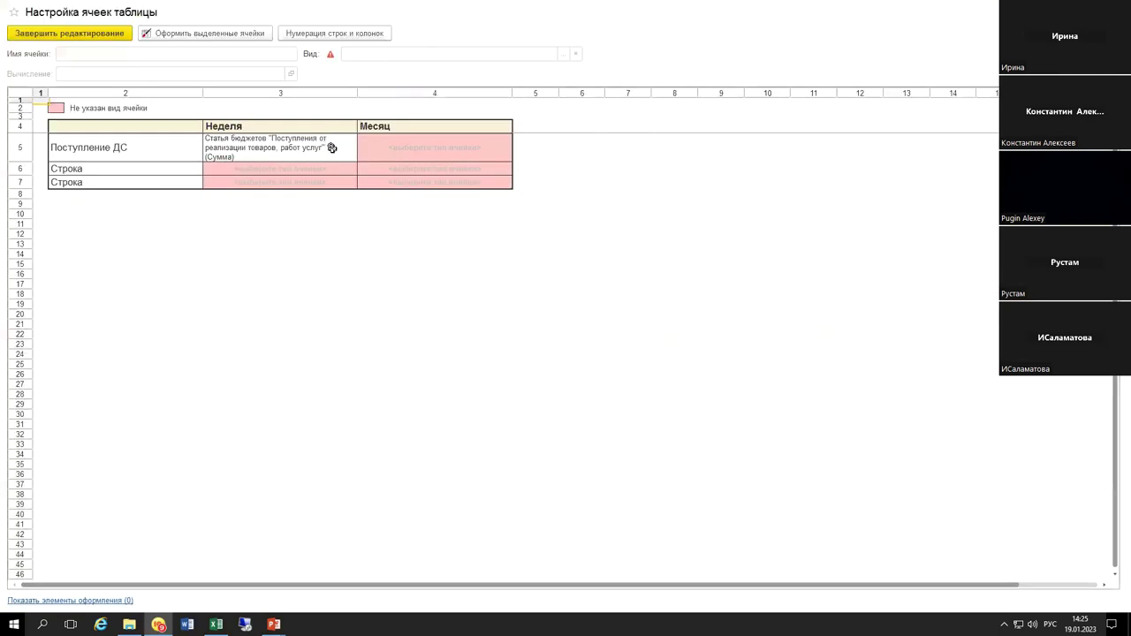
{"action": "left_click", "coordinate": [332, 147]}
{"action": "right_click", "coordinate": [332, 149]}
{"action": "left_click", "coordinate": [370, 180]}
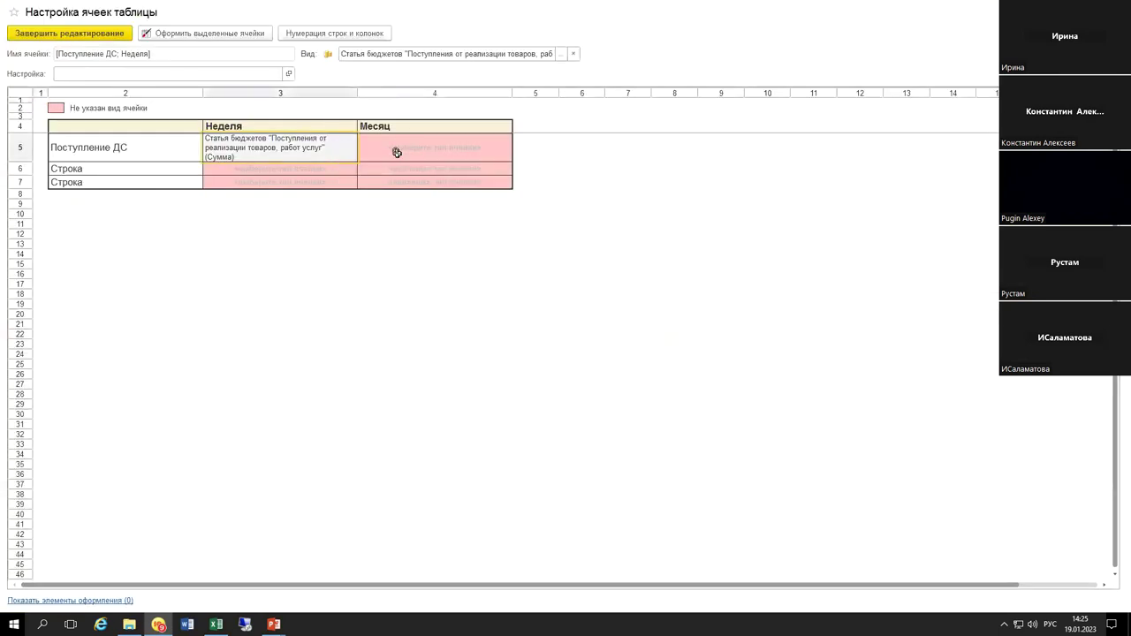
{"action": "left_click", "coordinate": [397, 156]}
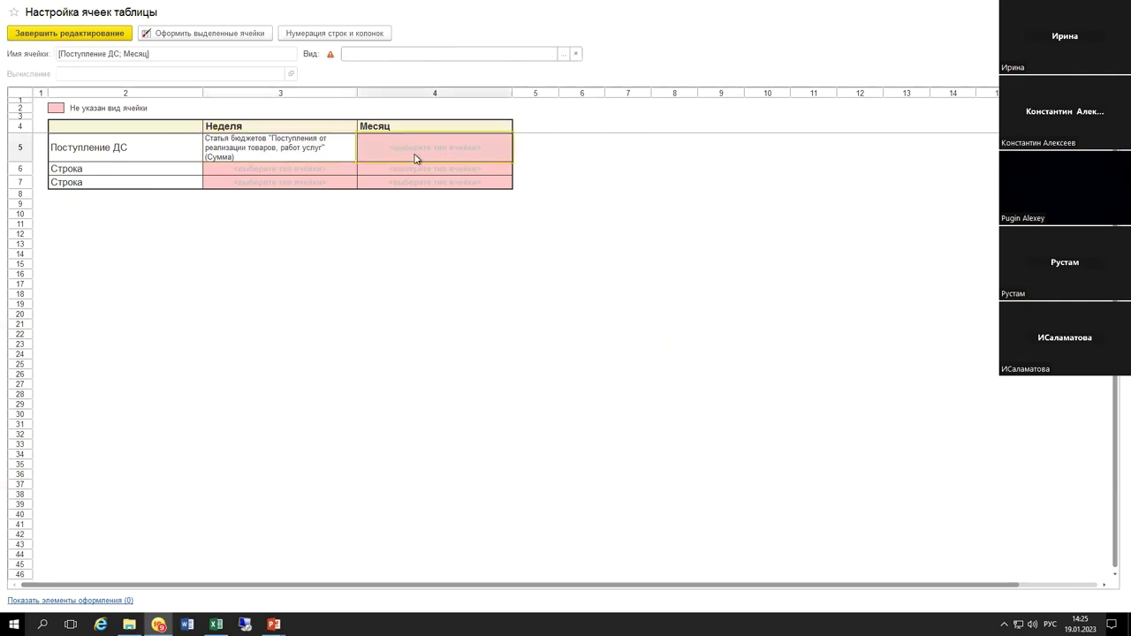
{"action": "double_click", "coordinate": [415, 158]}
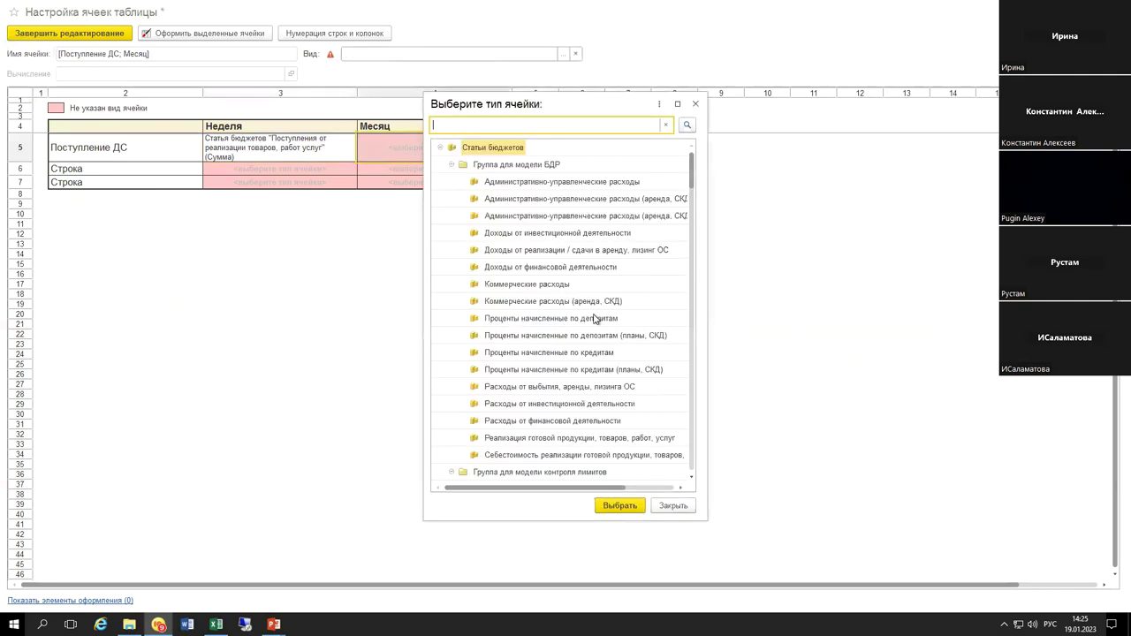
{"action": "scroll", "coordinate": [579, 382], "scroll_direction": "down", "scroll_amount": 4}
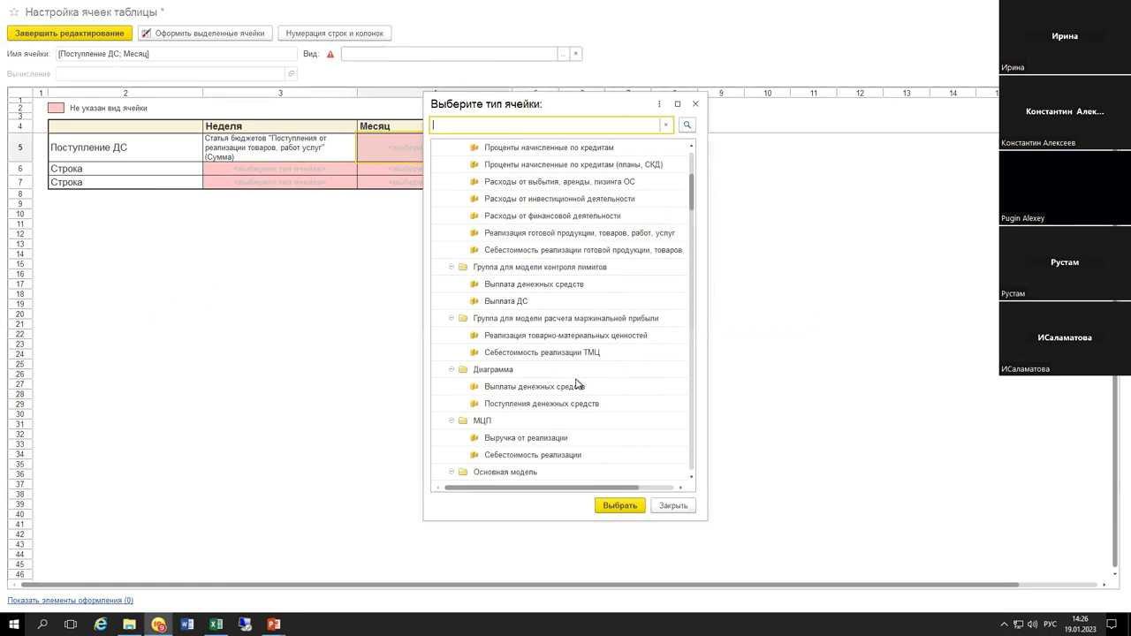
{"action": "scroll", "coordinate": [548, 353], "scroll_direction": "down", "scroll_amount": 2}
{"action": "scroll", "coordinate": [542, 334], "scroll_direction": "down", "scroll_amount": 3}
{"action": "double_click", "coordinate": [543, 335]}
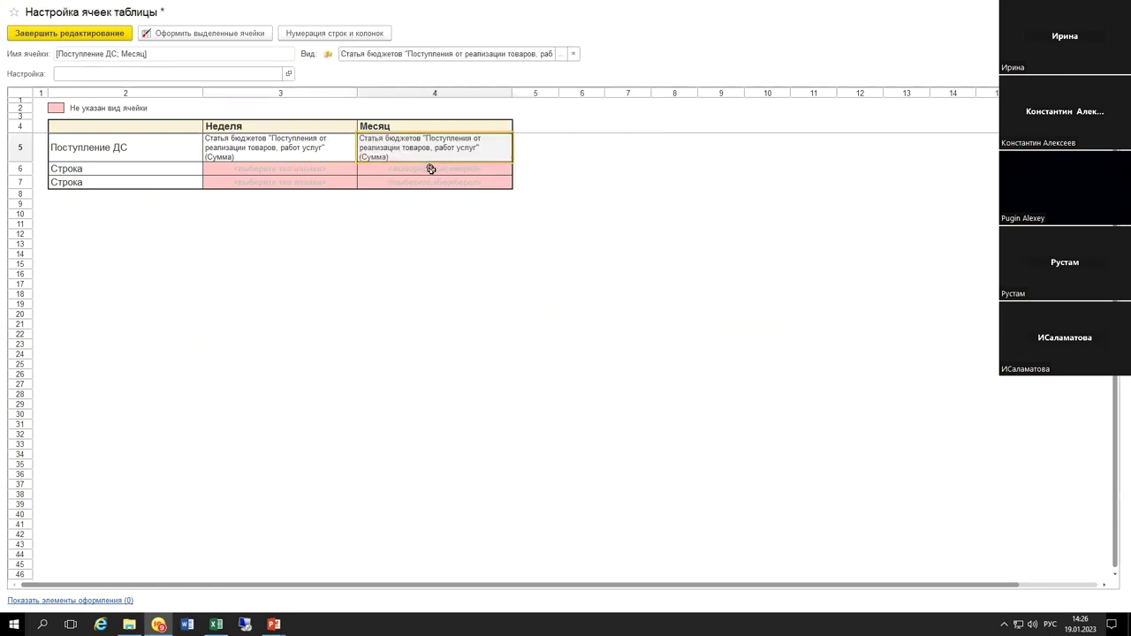
Step: Set the cell type to Производный показатель for the first Строка row in the Месяц column
{"action": "double_click", "coordinate": [430, 169]}
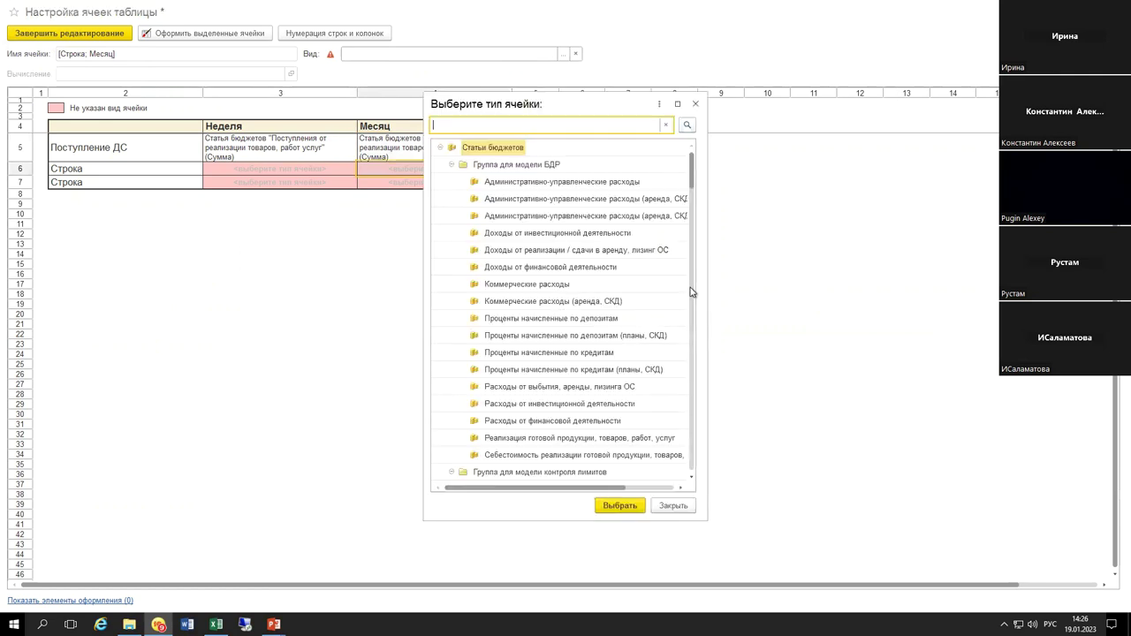
{"action": "scroll", "coordinate": [681, 395], "scroll_direction": "down", "scroll_amount": 1}
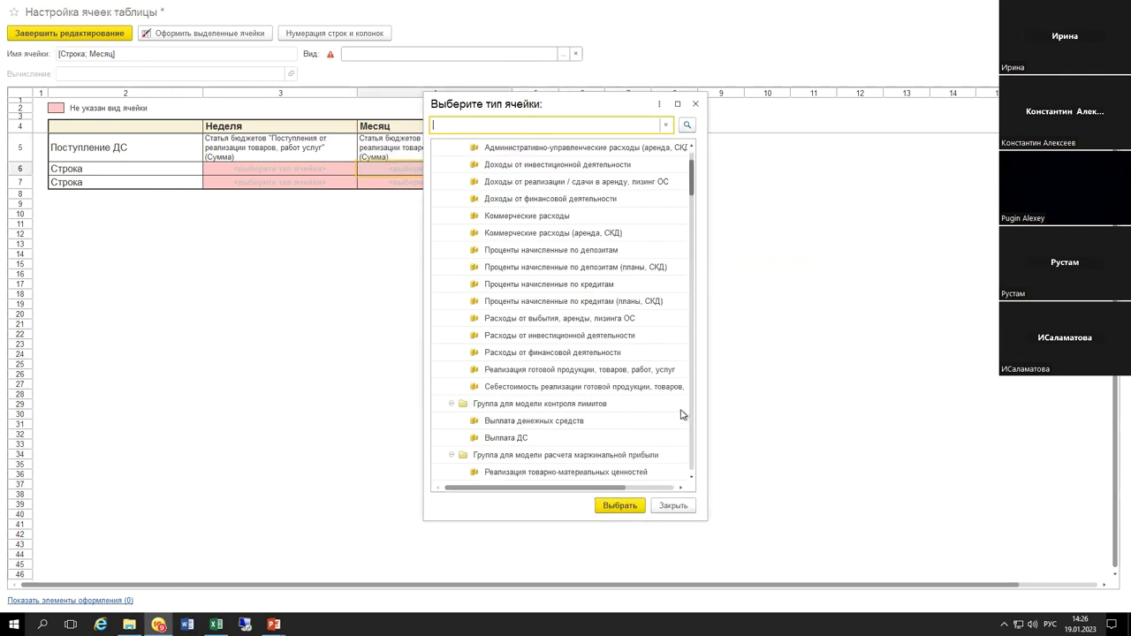
{"action": "scroll", "coordinate": [685, 389], "scroll_direction": "down", "scroll_amount": 5}
{"action": "scroll", "coordinate": [686, 379], "scroll_direction": "down", "scroll_amount": 5}
{"action": "scroll", "coordinate": [540, 389], "scroll_direction": "down", "scroll_amount": 8}
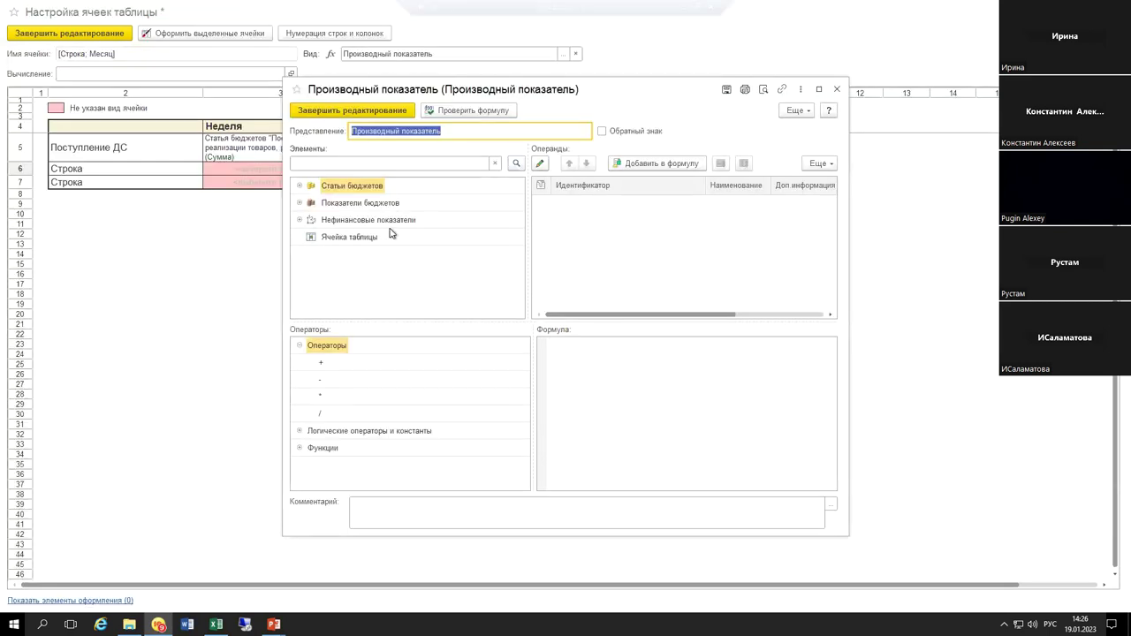
Step: Insert a table cell operand into the derived indicator's formula, referencing the cell at row Поступление ДС, column Месяц
{"action": "left_click", "coordinate": [349, 235]}
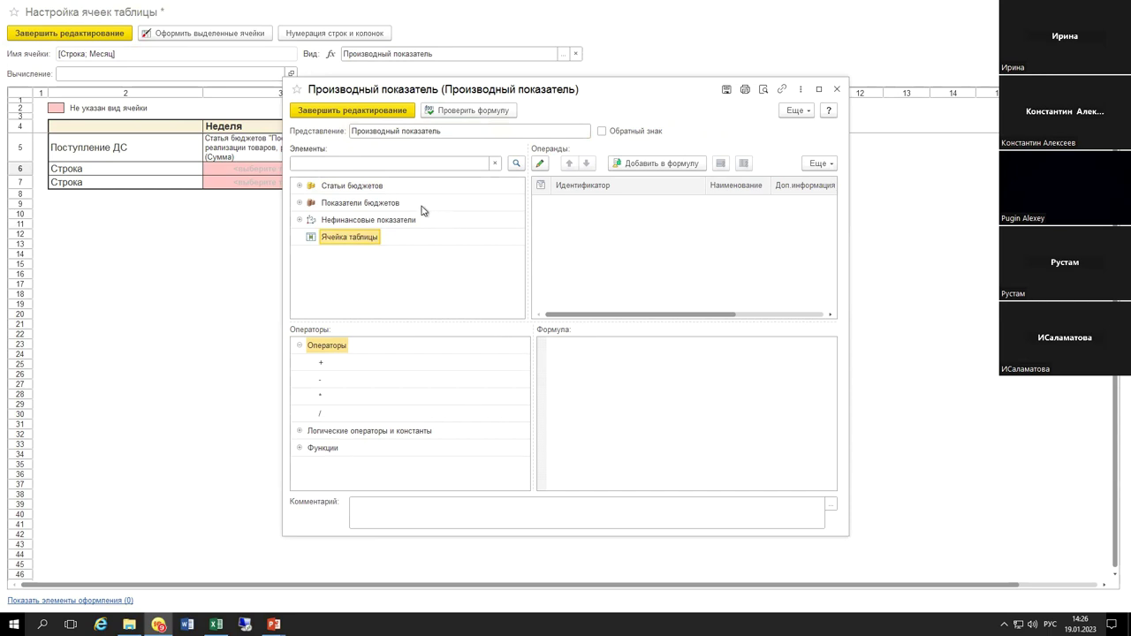
{"action": "left_click", "coordinate": [360, 203]}
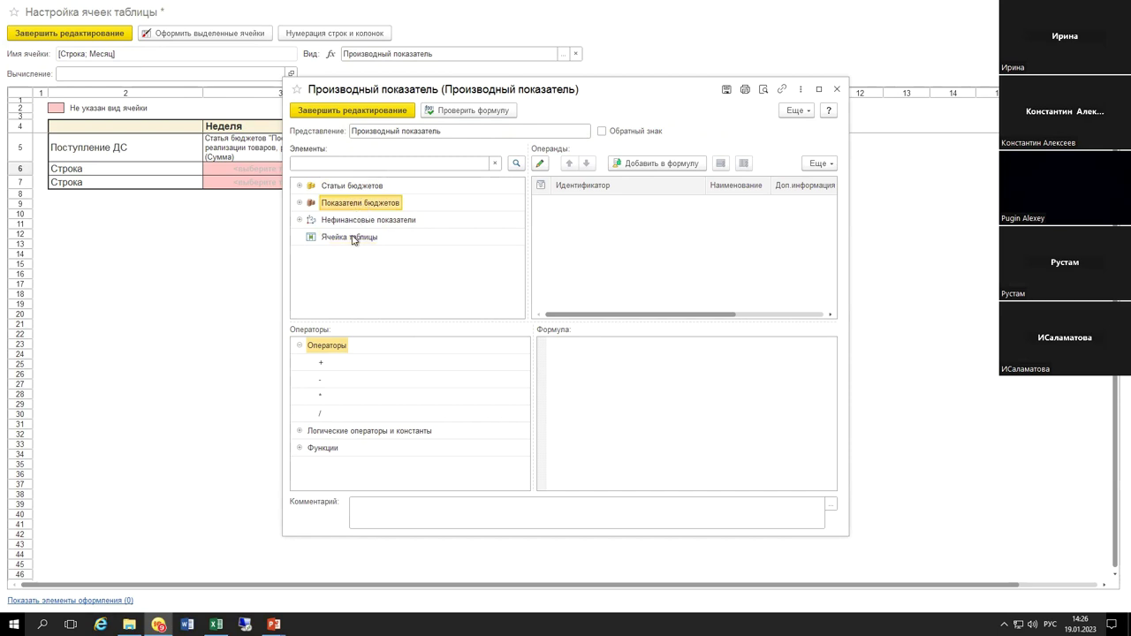
{"action": "left_click", "coordinate": [354, 239]}
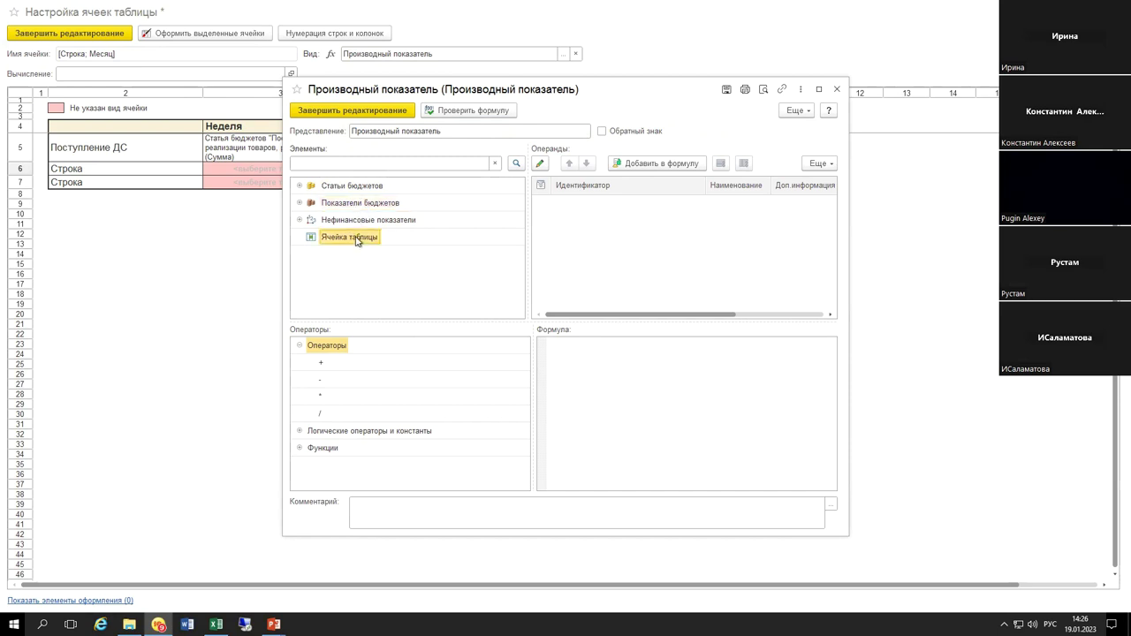
{"action": "left_click_drag", "start_coordinate": [355, 242], "coordinate": [644, 407]}
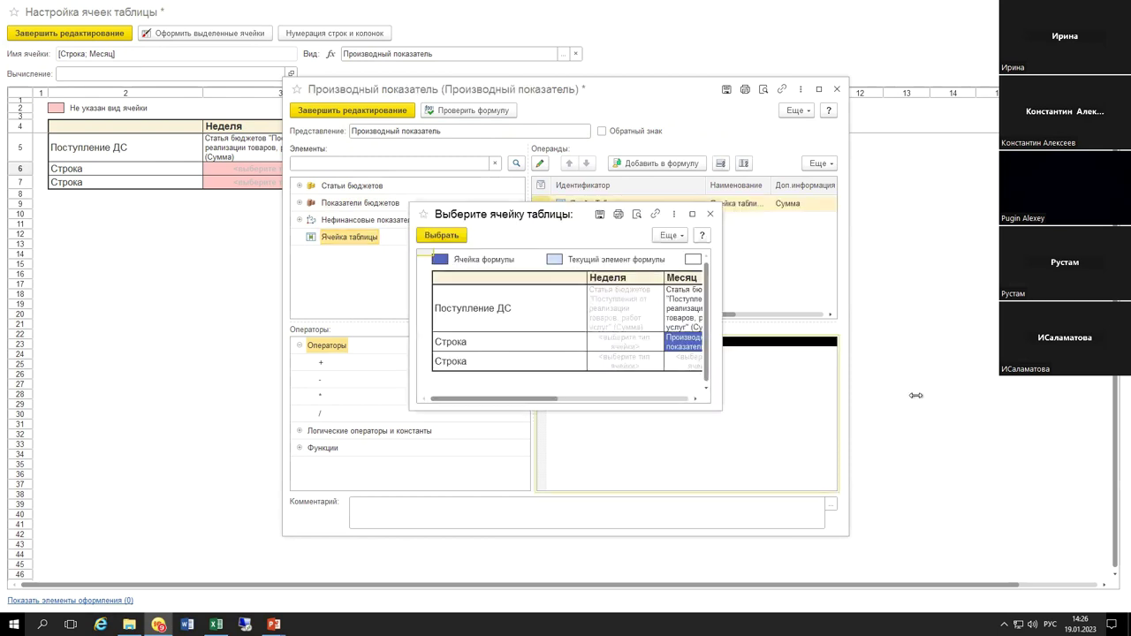
{"action": "left_click_drag", "start_coordinate": [710, 356], "coordinate": [855, 356]}
{"action": "double_click", "coordinate": [691, 305]}
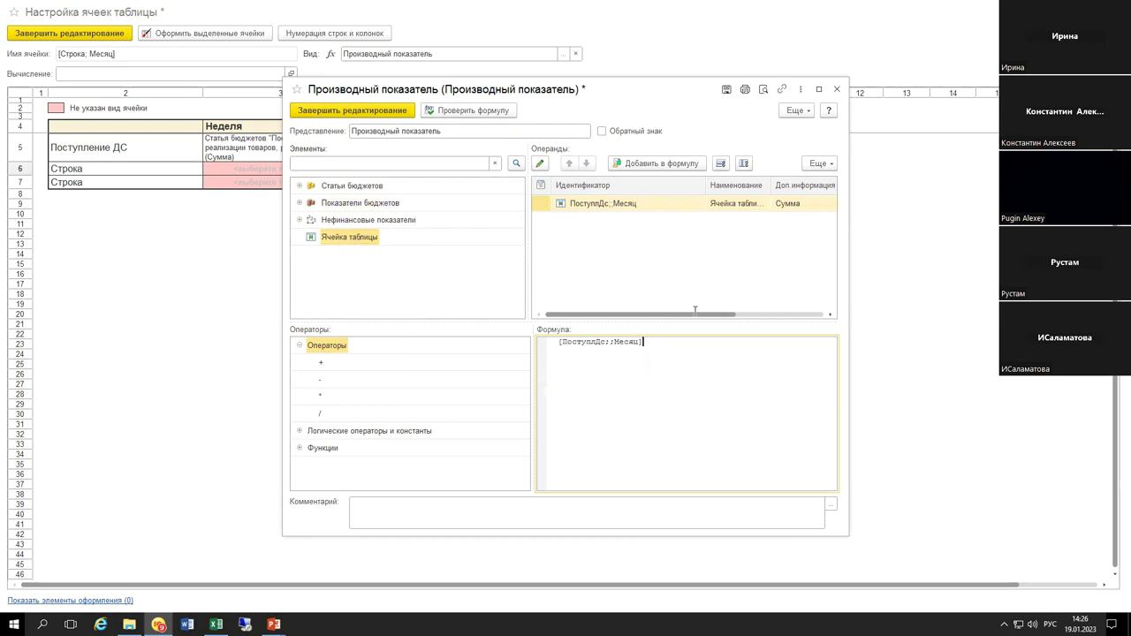
Step: Discard the changes to the derived indicator (Производный показатель) and finish editing the table cells
{"action": "left_click", "coordinate": [837, 89]}
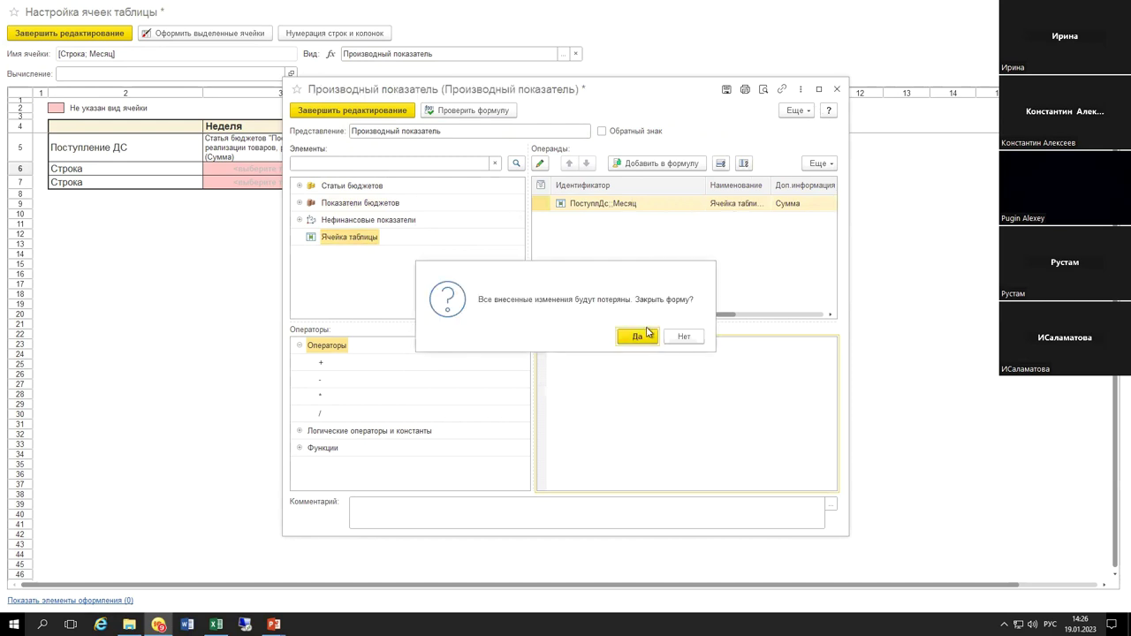
{"action": "left_click", "coordinate": [637, 336]}
{"action": "left_click", "coordinate": [390, 183]}
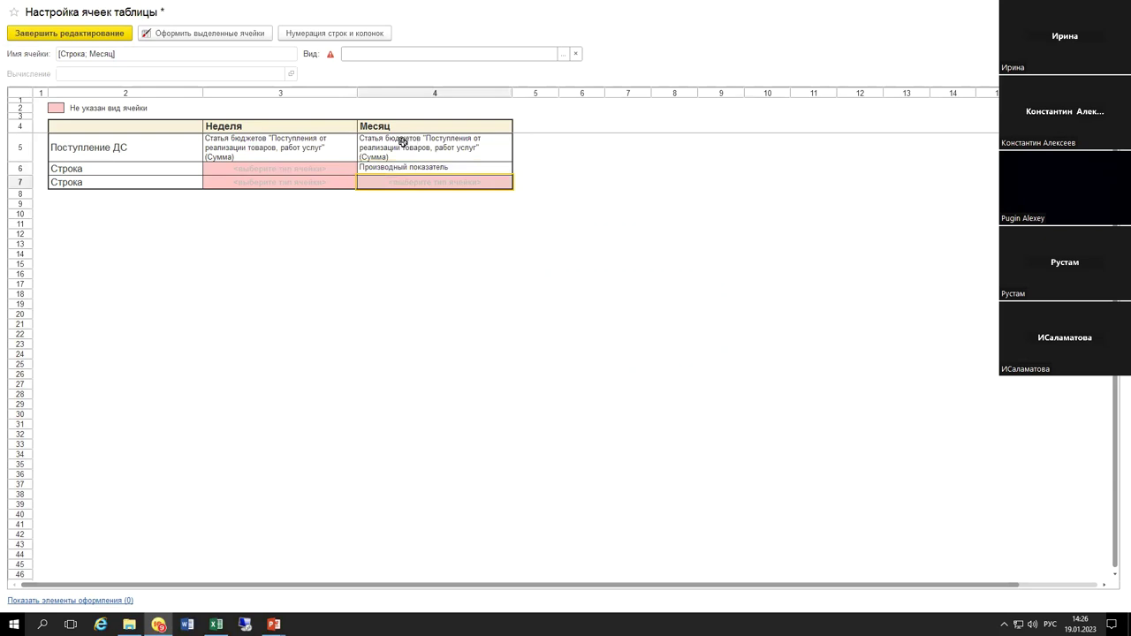
{"action": "left_click", "coordinate": [322, 146]}
{"action": "left_click", "coordinate": [386, 148]}
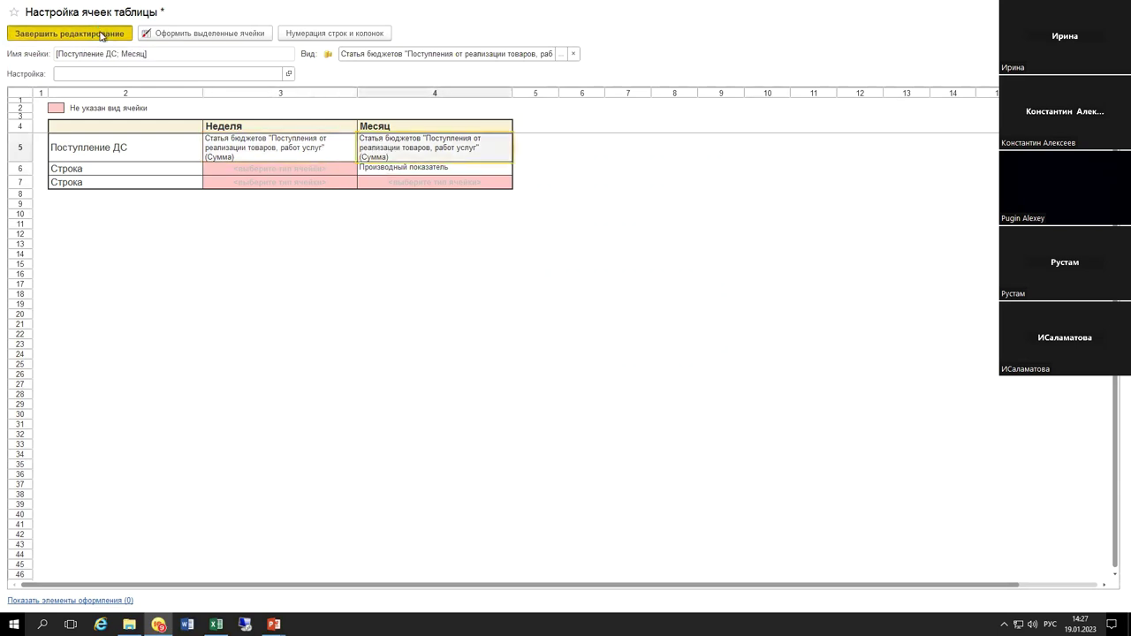
{"action": "key", "text": "ctrl+Return"}
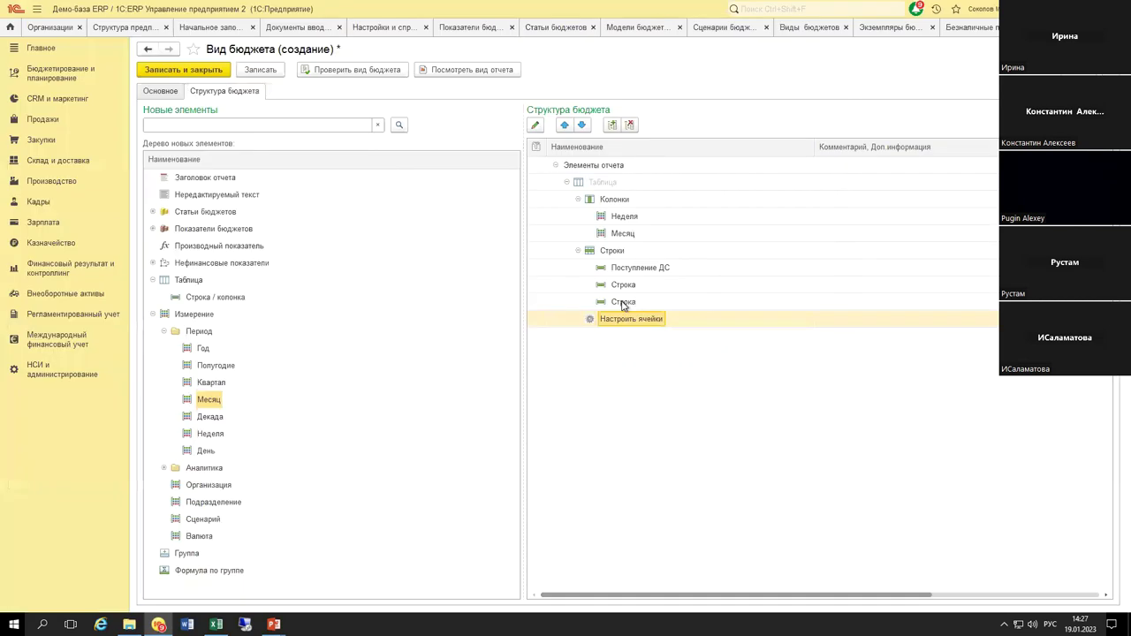
Step: Delete both rows named Строка from the budget structure and save the budget type
{"action": "left_click", "coordinate": [623, 301]}
{"action": "key", "text": "Delete"}
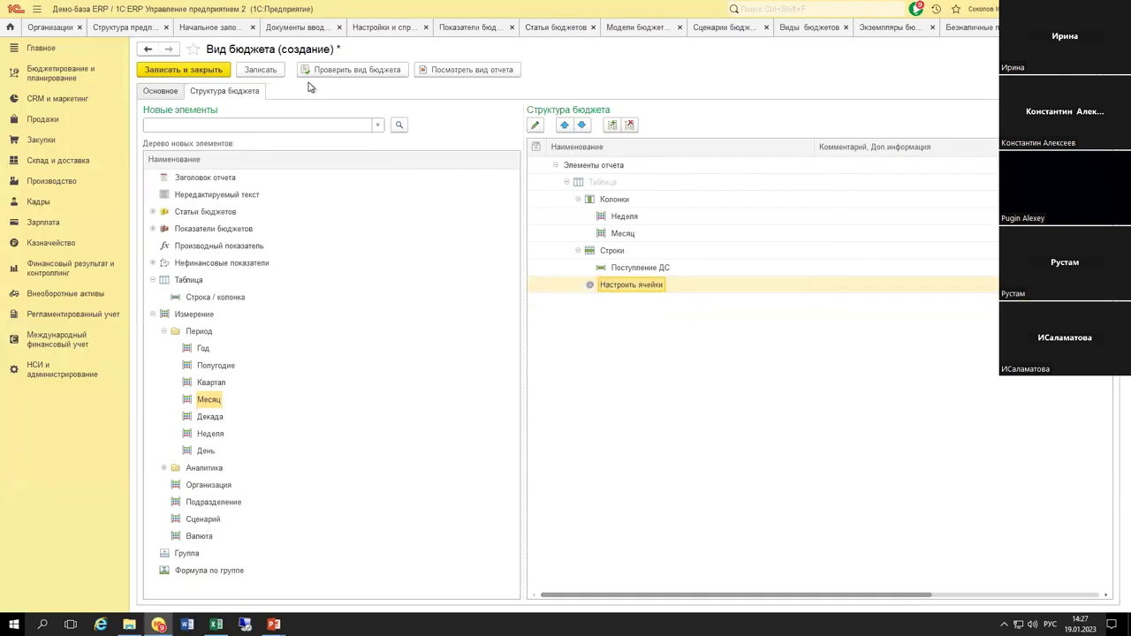
{"action": "left_click", "coordinate": [262, 70]}
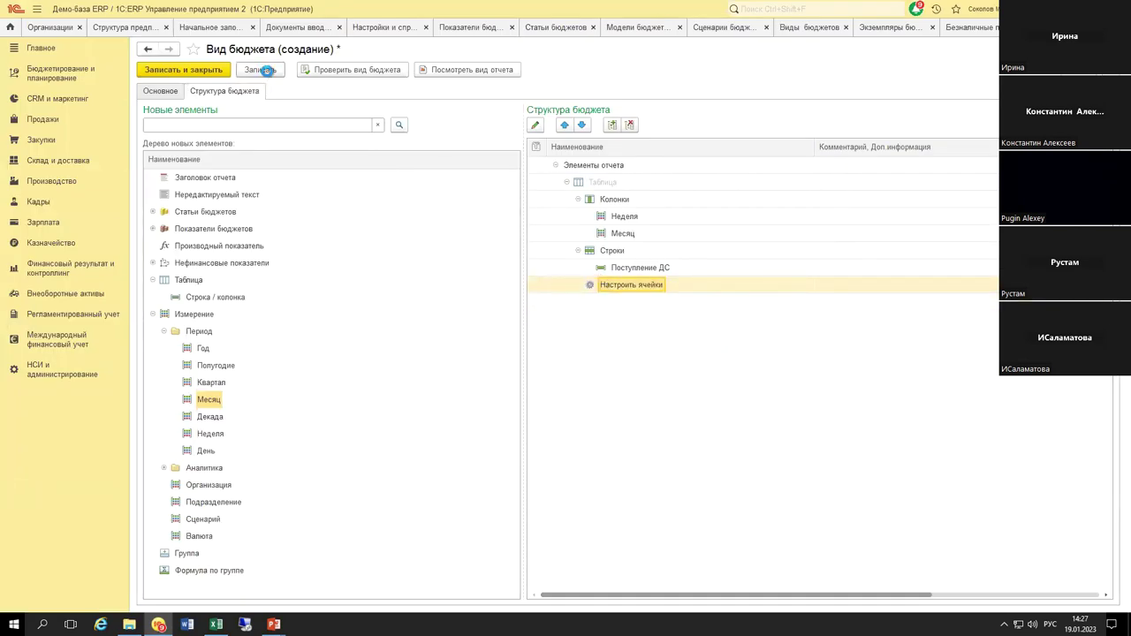
Step: Generate the budget report for February 2023 and examine the Поступление ДС amounts across the weekly and monthly columns
{"action": "left_click", "coordinate": [496, 69]}
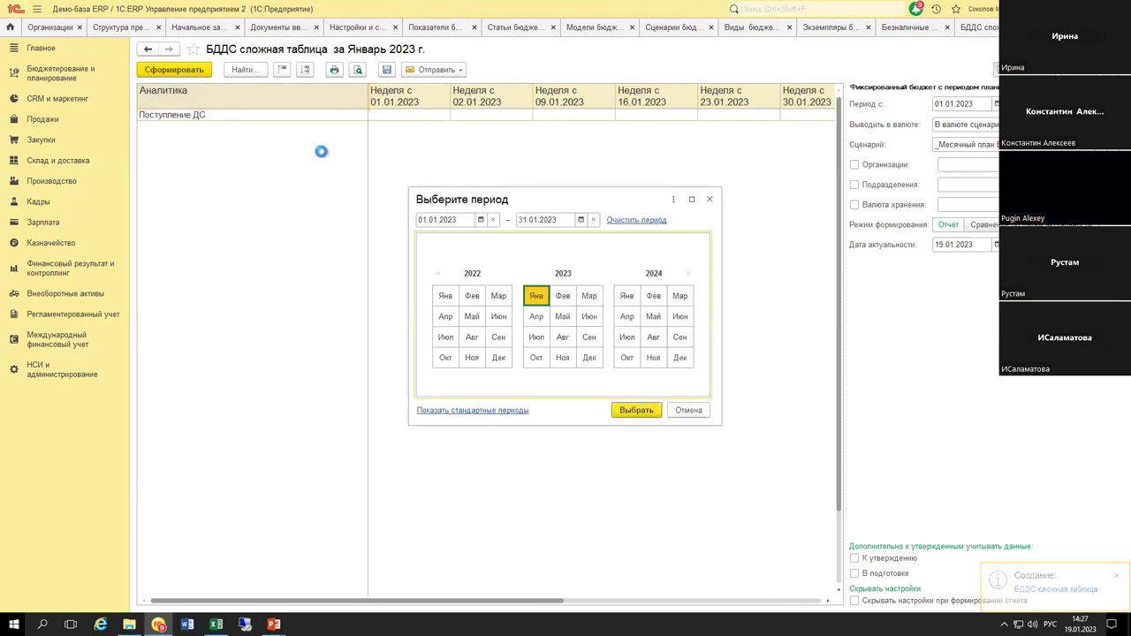
{"action": "key", "text": "Escape"}
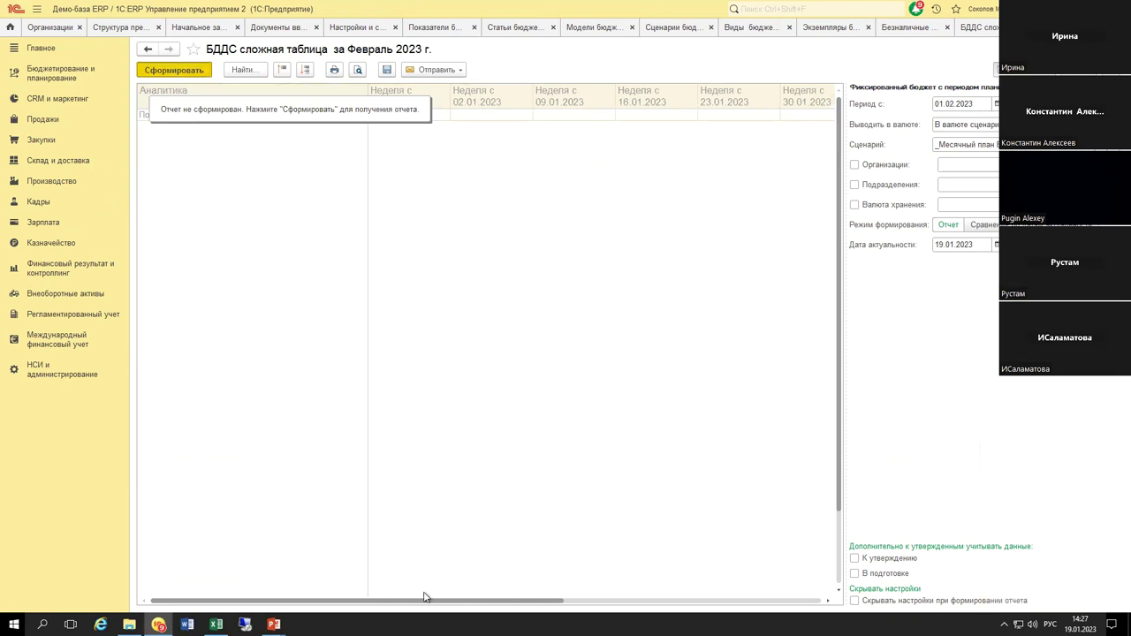
{"action": "key", "text": "ctrl+Return"}
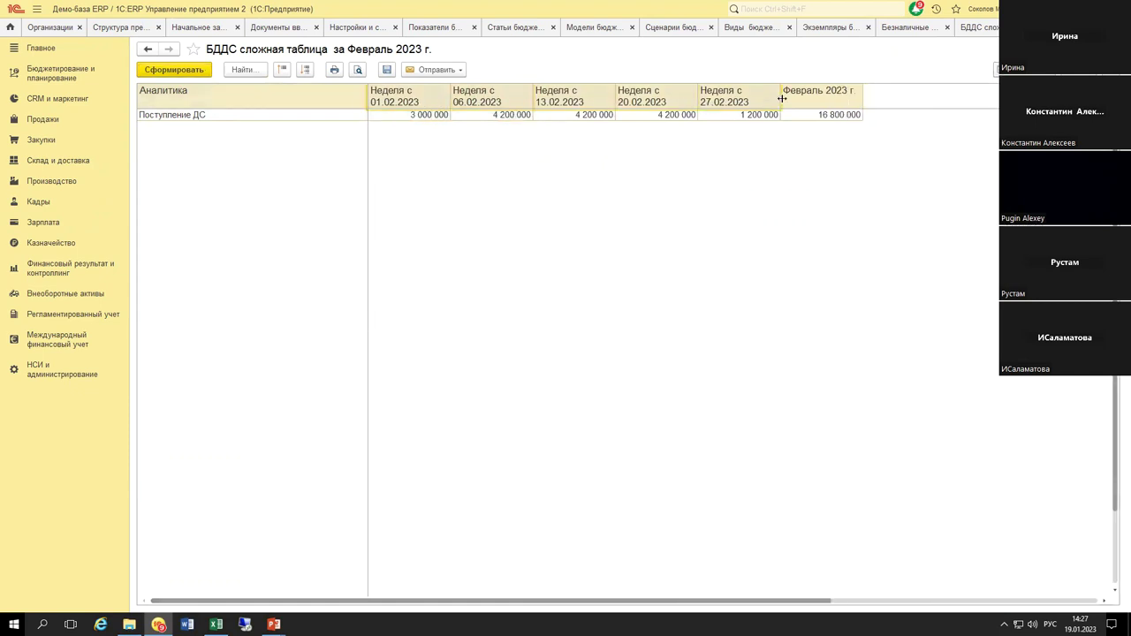
{"action": "left_click", "coordinate": [805, 114]}
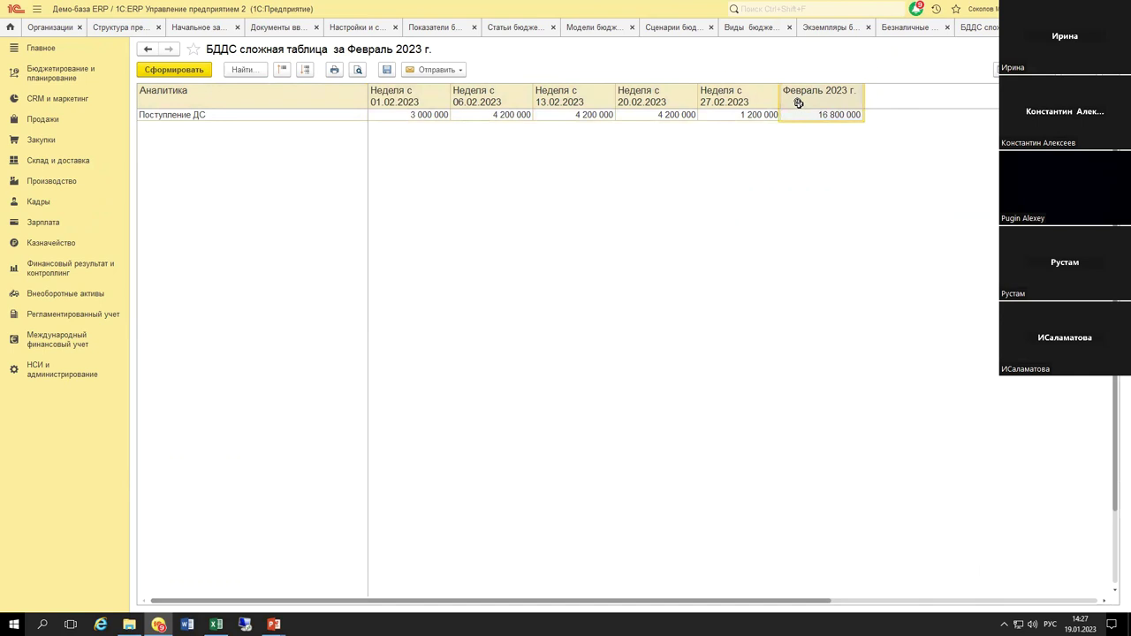
{"action": "left_click_drag", "start_coordinate": [797, 109], "coordinate": [417, 113]}
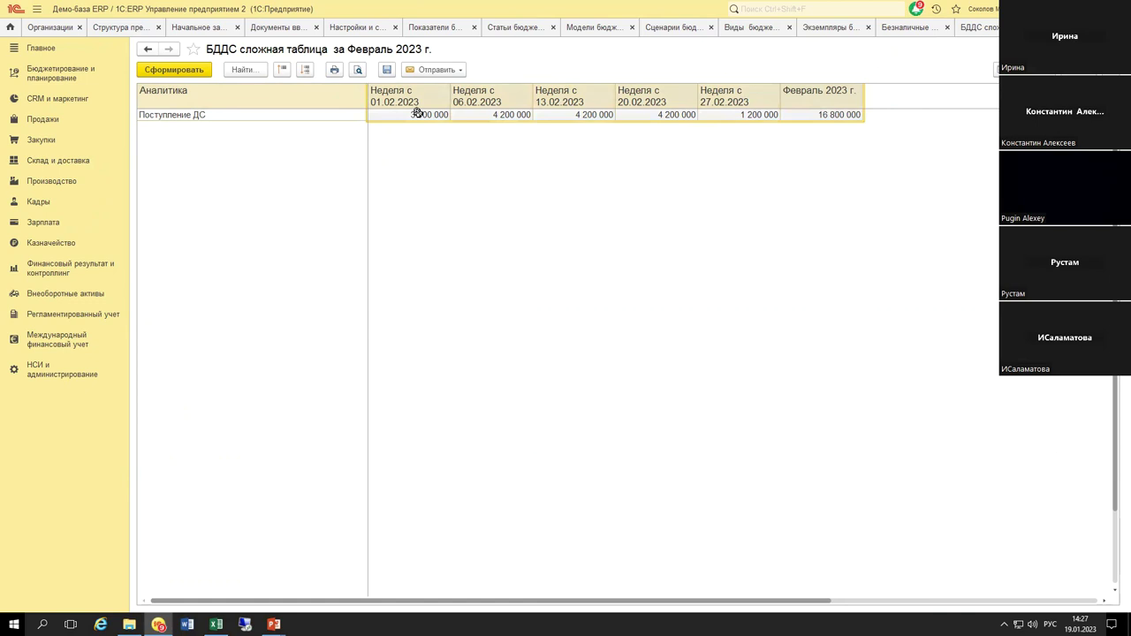
{"action": "left_click_drag", "start_coordinate": [422, 102], "coordinate": [821, 115]}
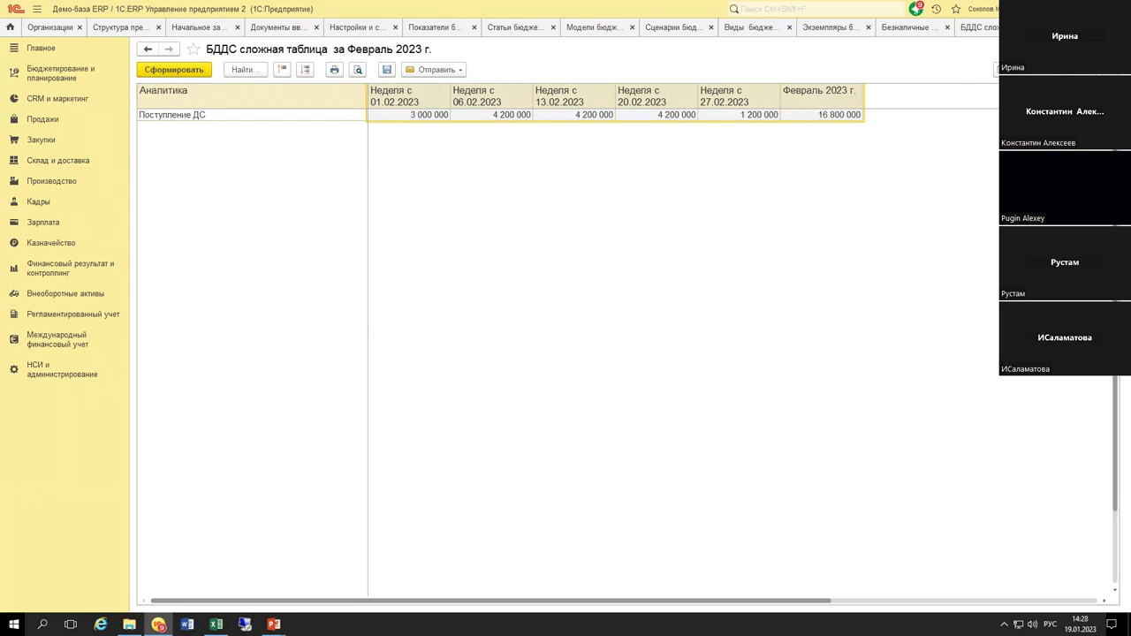
Step: Return to the budget type's structure and delete the Неделя column
{"action": "left_click", "coordinate": [1016, 27]}
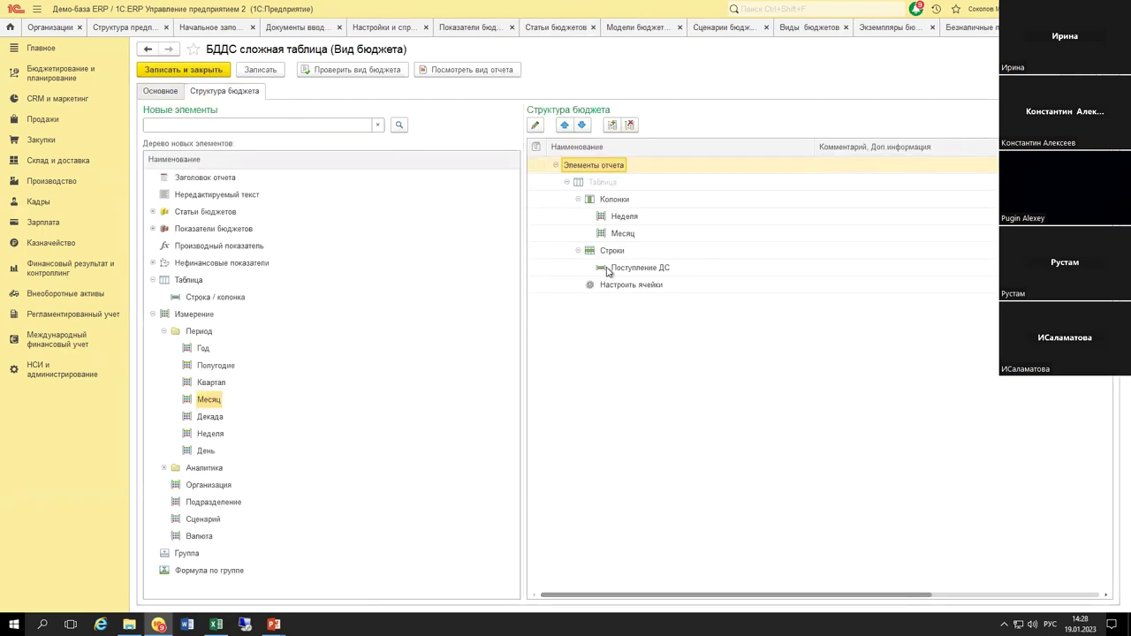
{"action": "left_click", "coordinate": [620, 219]}
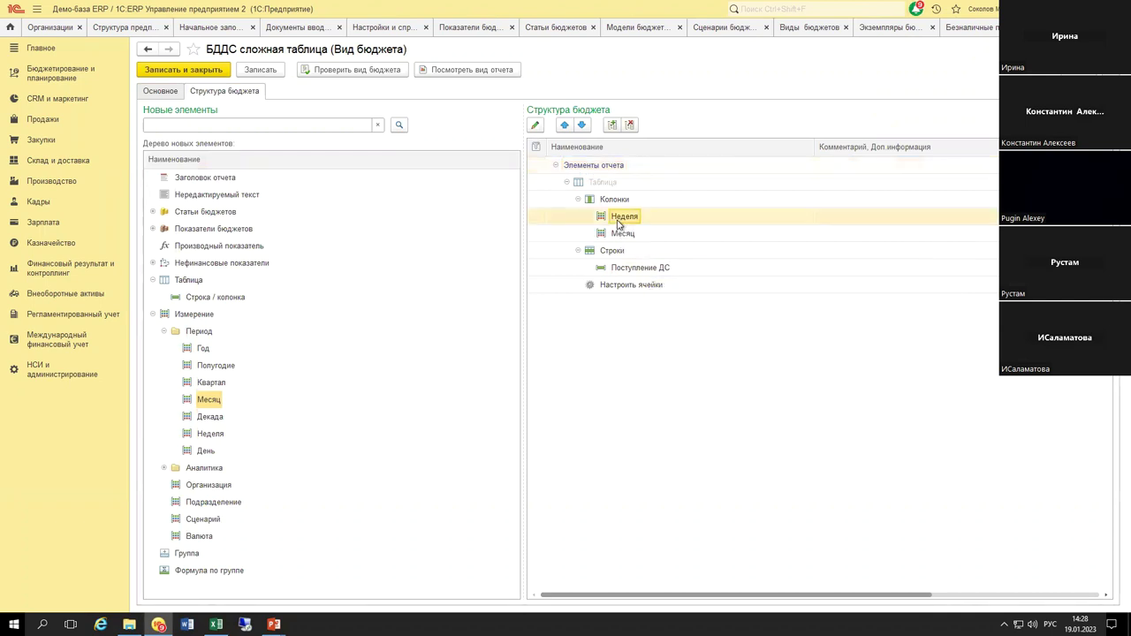
{"action": "key", "text": "Delete"}
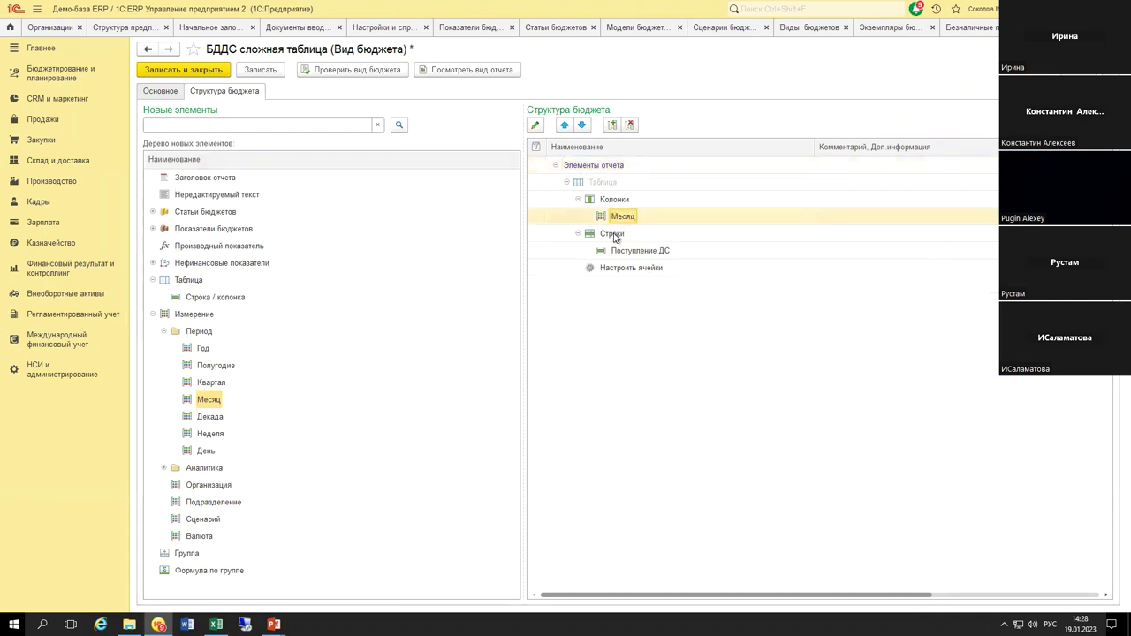
Step: Add a Группа element under the Месяц column in the budget structure
{"action": "left_click", "coordinate": [164, 332]}
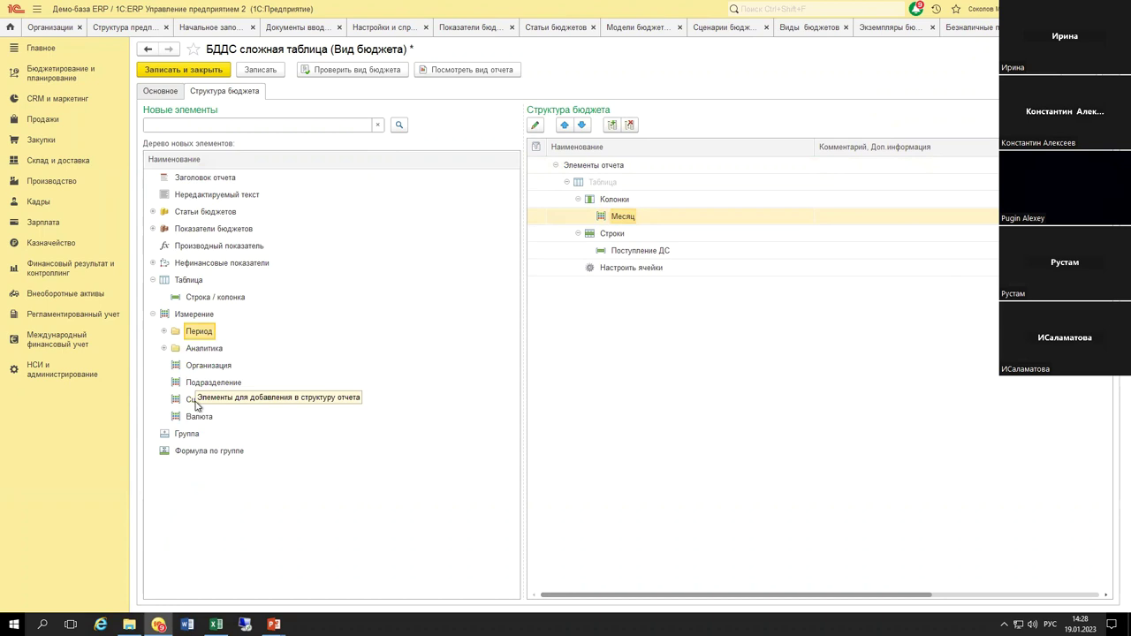
{"action": "left_click_drag", "start_coordinate": [238, 400], "coordinate": [622, 224]}
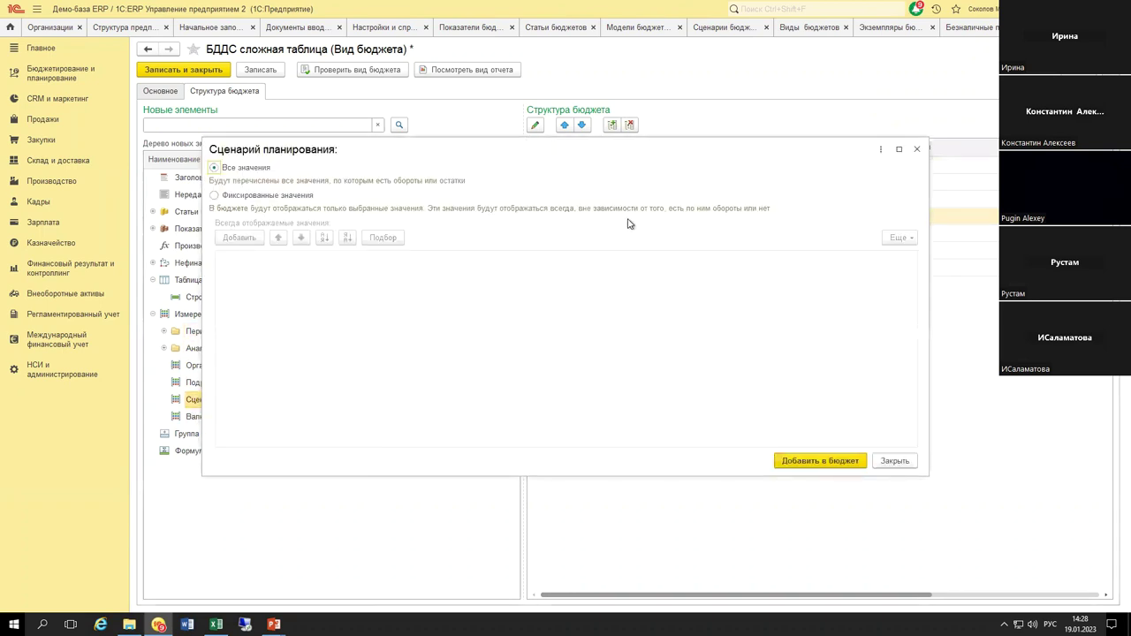
{"action": "key", "text": "Escape"}
{"action": "left_click_drag", "start_coordinate": [187, 434], "coordinate": [619, 217]}
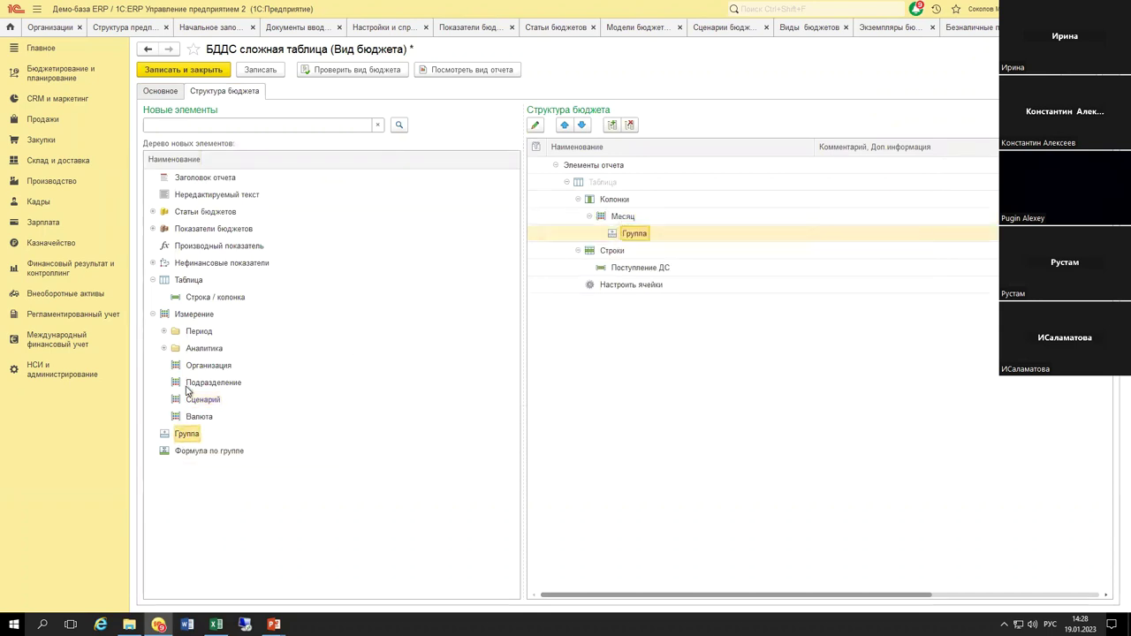
Step: Add the Сценарий dimension to the group with the fixed values _Месячный план БДДС and Фактические данные
{"action": "left_click_drag", "start_coordinate": [201, 399], "coordinate": [635, 233]}
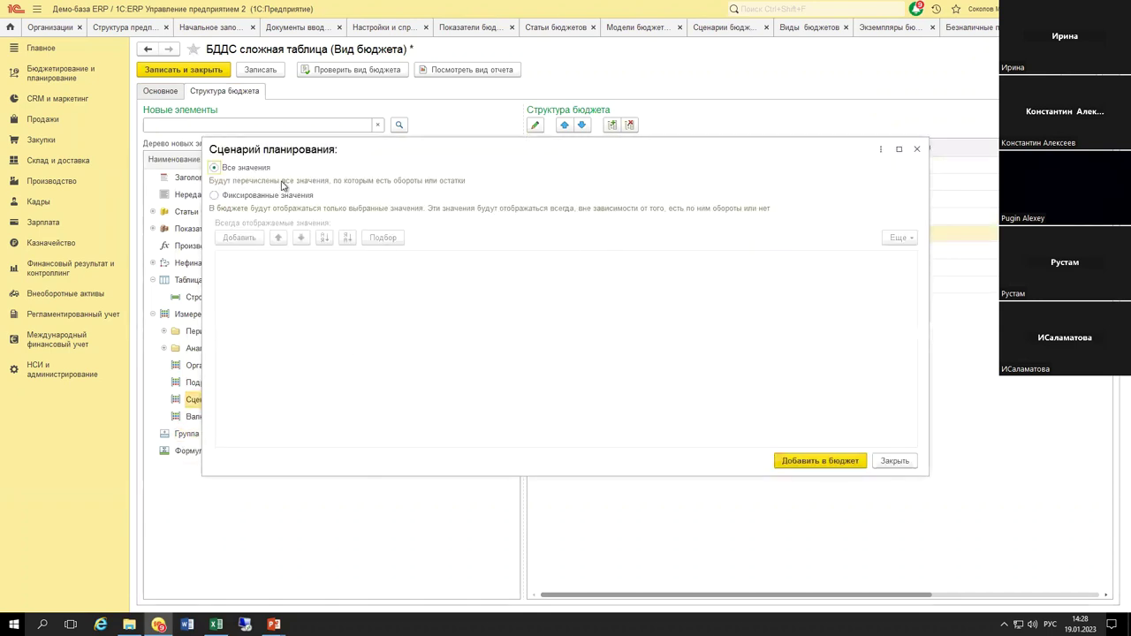
{"action": "left_click", "coordinate": [274, 196]}
{"action": "left_click", "coordinate": [382, 239]}
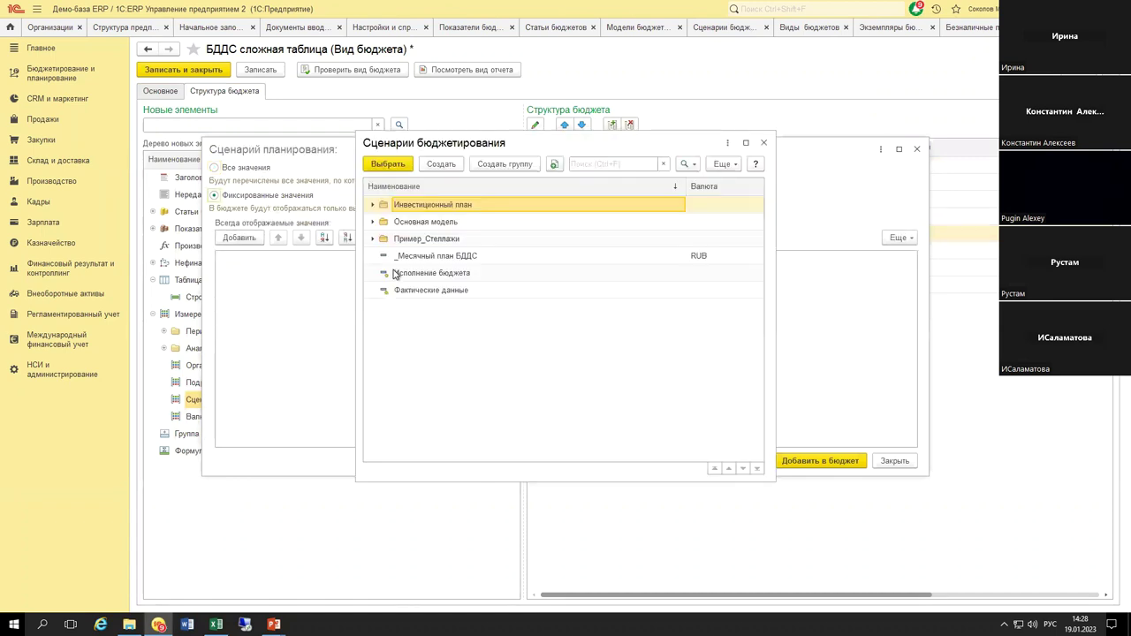
{"action": "double_click", "coordinate": [440, 257]}
{"action": "left_click", "coordinate": [423, 294]}
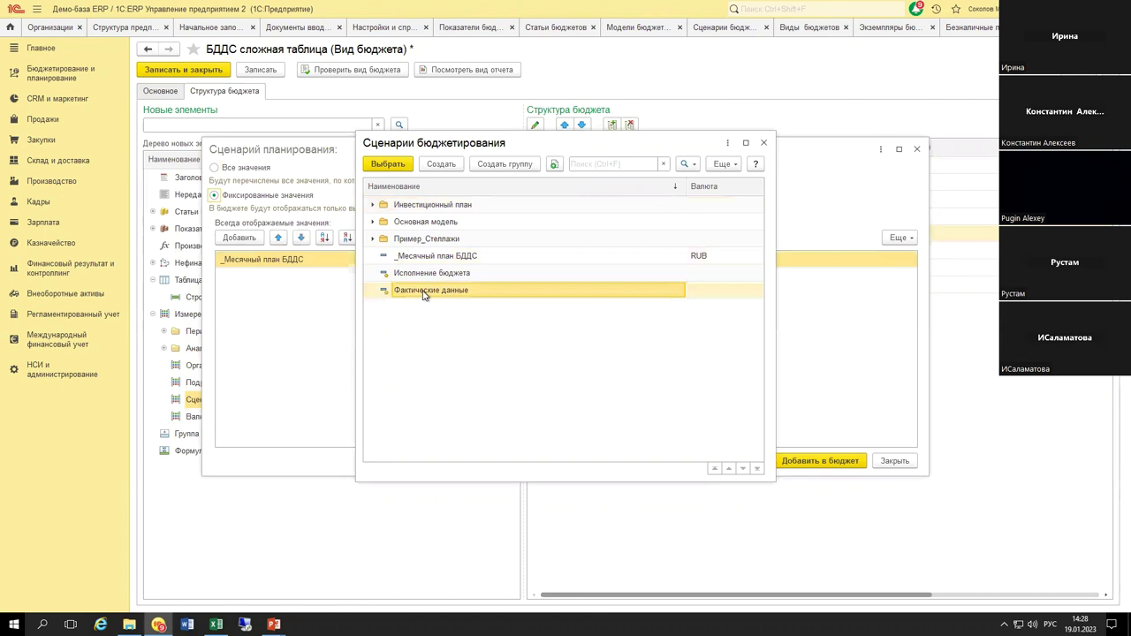
{"action": "double_click", "coordinate": [423, 294]}
{"action": "left_click", "coordinate": [344, 311]}
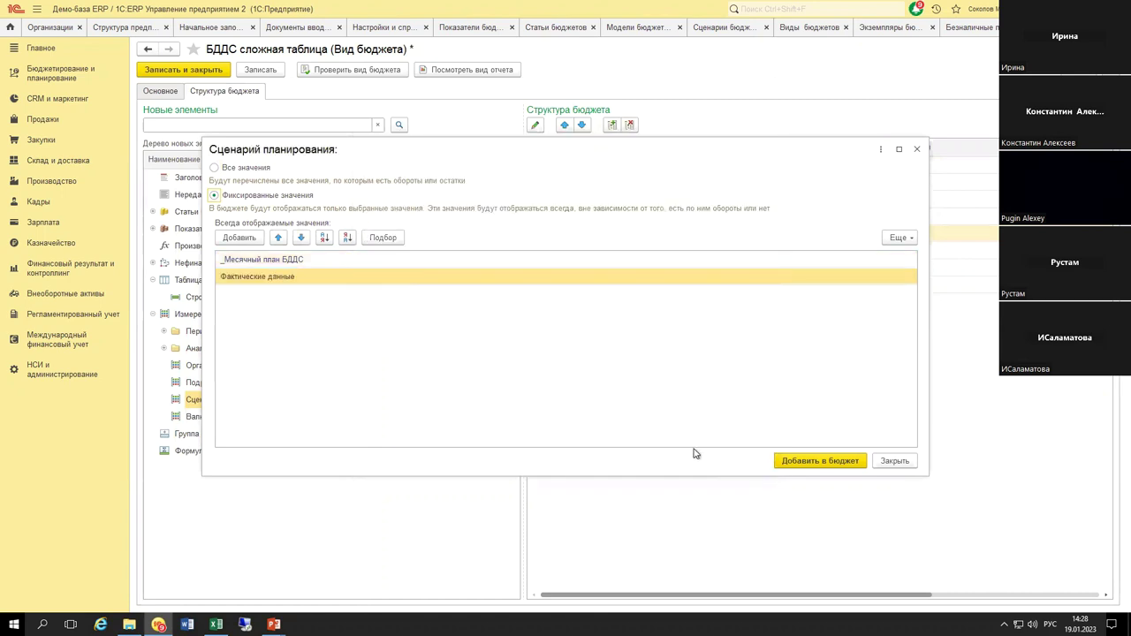
{"action": "left_click", "coordinate": [813, 462]}
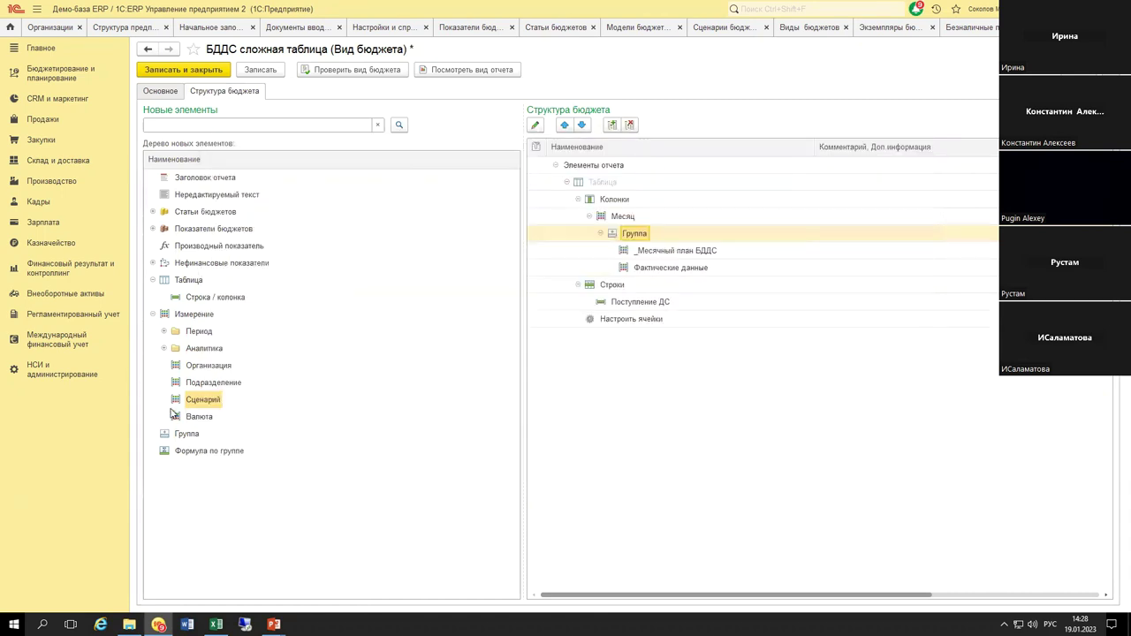
Step: Add a group formula (Формула по группе) to the group, set it to Отклонение, and save the budget type
{"action": "left_click_drag", "start_coordinate": [186, 455], "coordinate": [642, 238]}
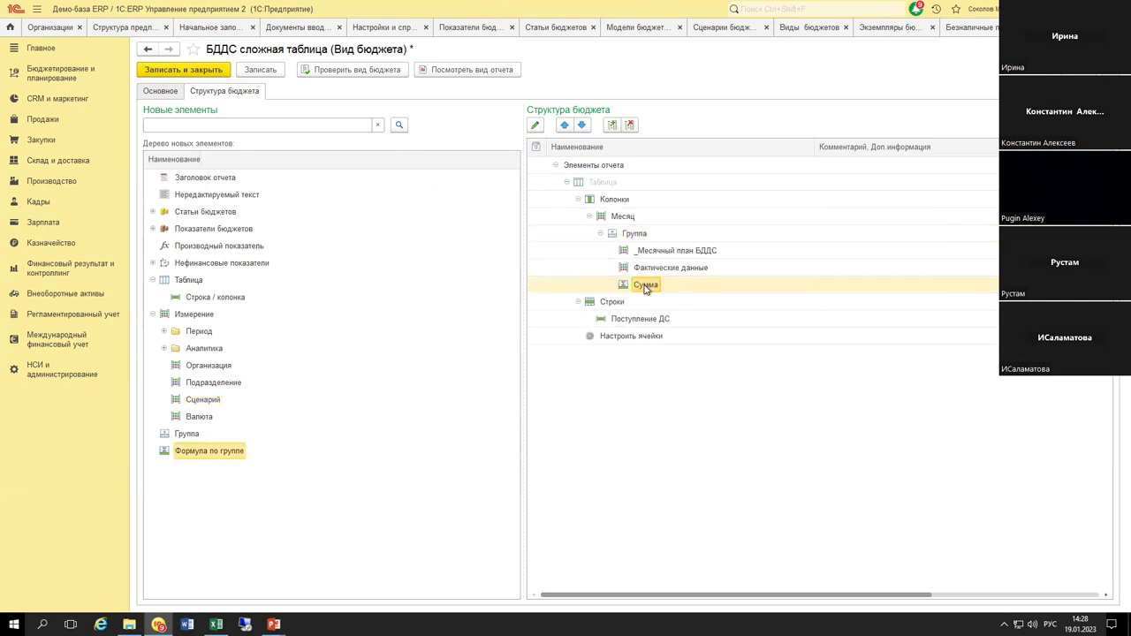
{"action": "double_click", "coordinate": [646, 286]}
{"action": "left_click", "coordinate": [639, 320]}
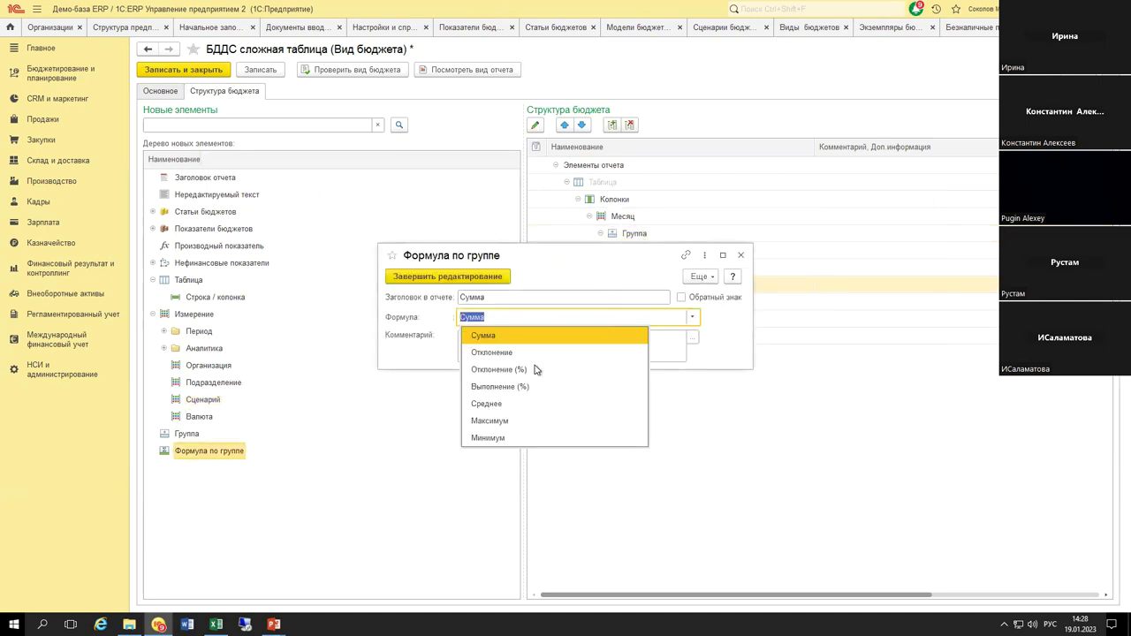
{"action": "left_click", "coordinate": [521, 353]}
{"action": "left_click", "coordinate": [449, 276]}
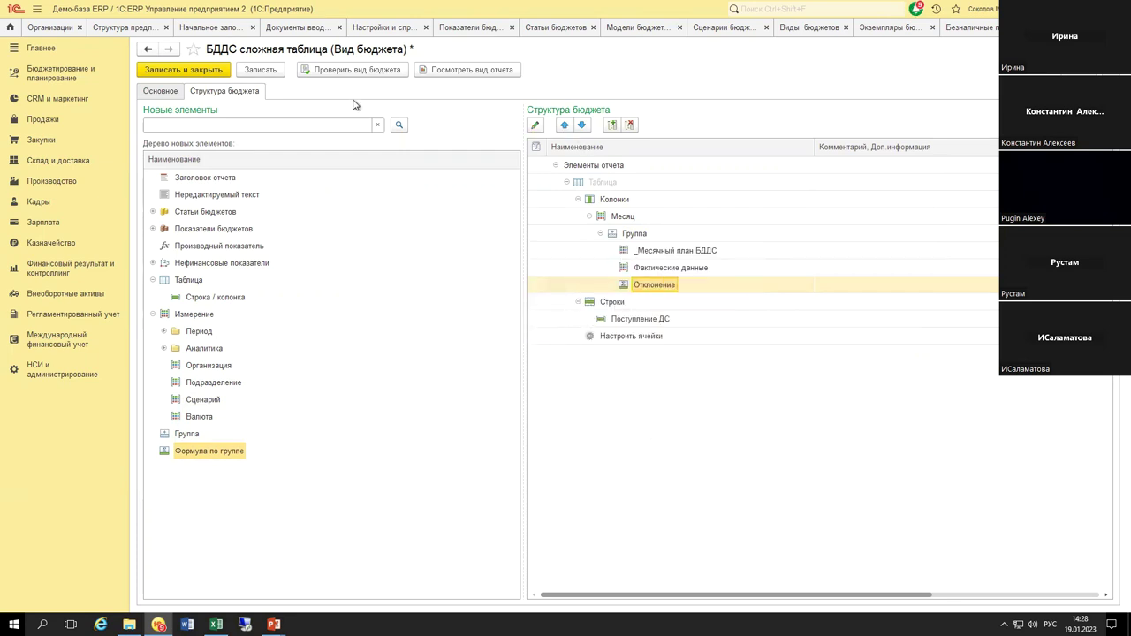
{"action": "left_click", "coordinate": [260, 69]}
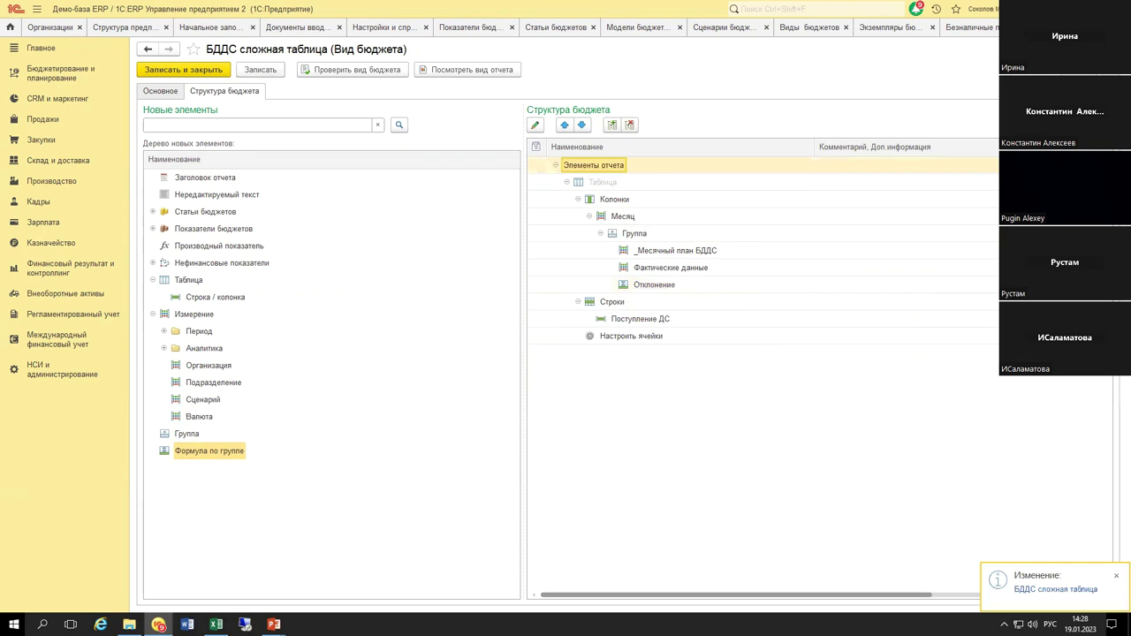
Step: Set the report period to February 2023 and generate the plan, actual and deviation report
{"action": "left_click", "coordinate": [977, 33]}
{"action": "key", "text": "ctrl+Tab"}
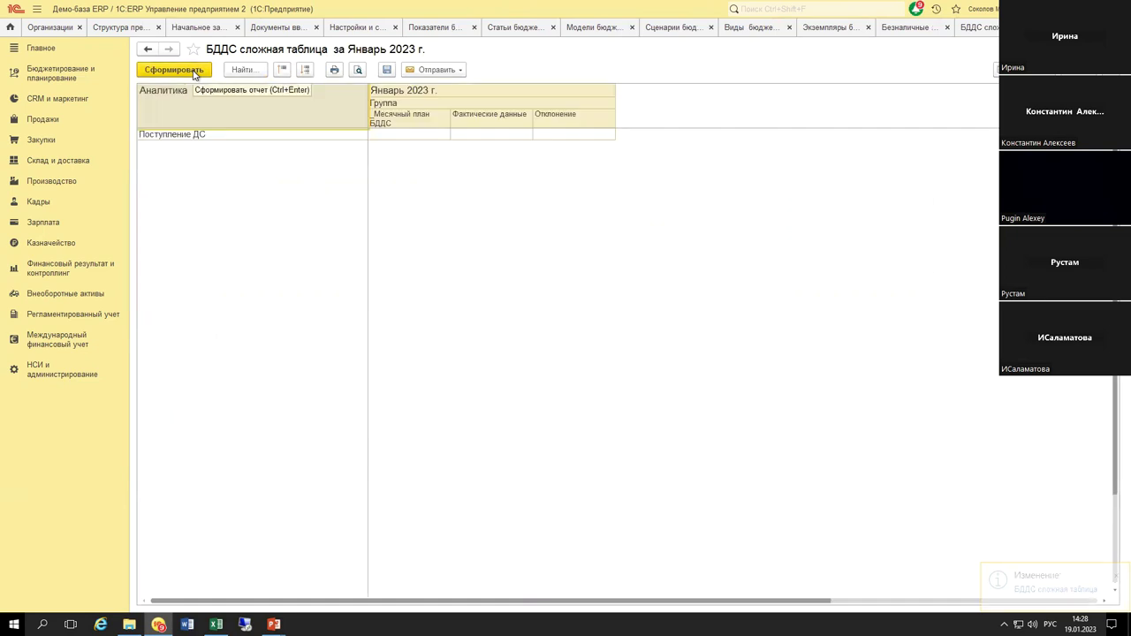
{"action": "left_click", "coordinate": [997, 69]}
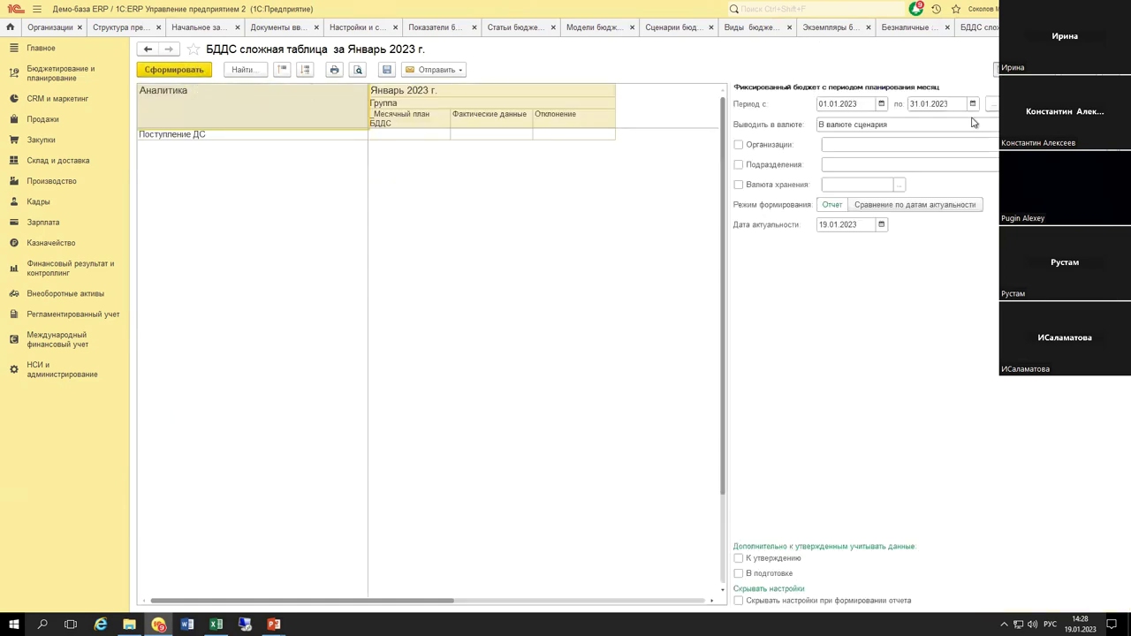
{"action": "left_click", "coordinate": [991, 105]}
{"action": "left_click", "coordinate": [562, 296]}
{"action": "left_click", "coordinate": [636, 409]}
{"action": "left_click", "coordinate": [168, 70]}
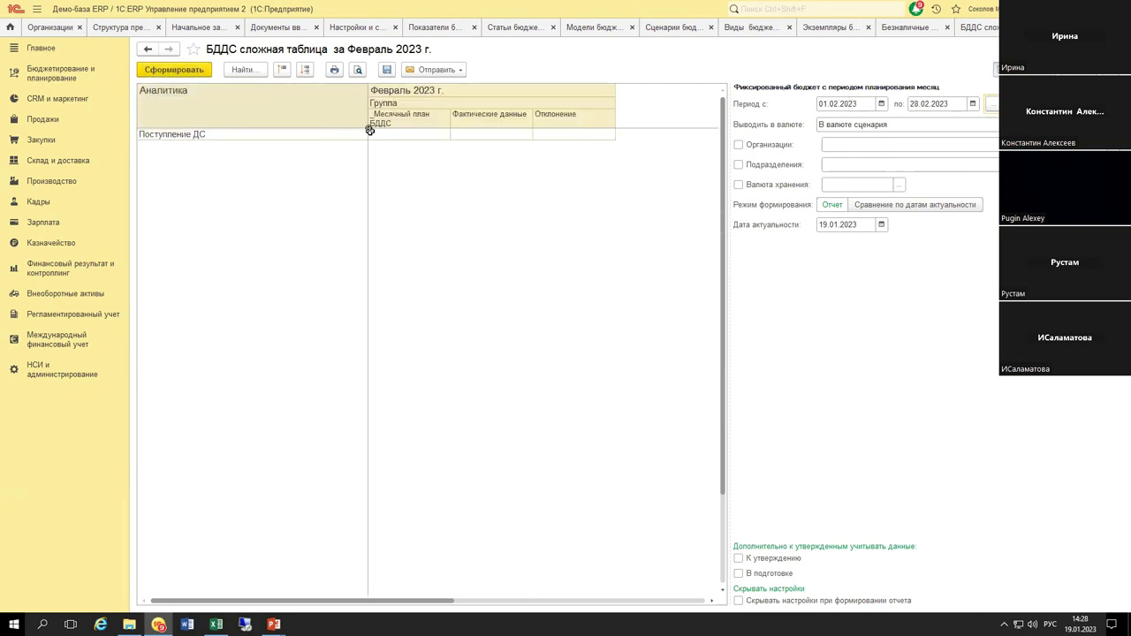
Step: In the table cell settings, assign the budget item Поступления от реализации товаров, работ услуг to the Поступление ДС cell under _Месячный план БДДС
{"action": "left_click", "coordinate": [993, 29]}
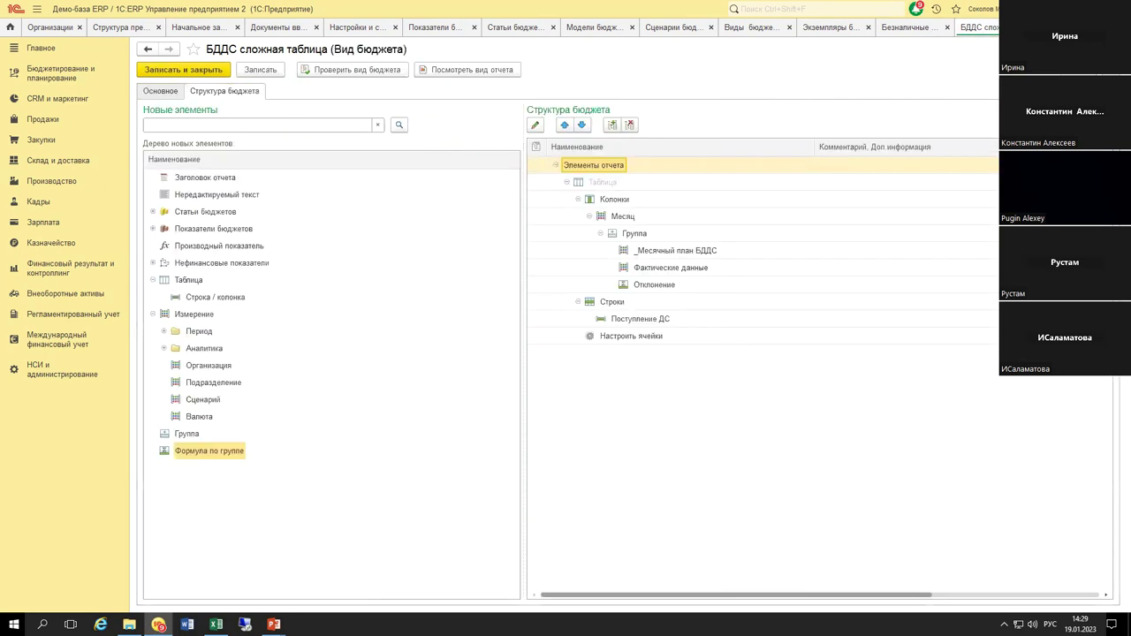
{"action": "double_click", "coordinate": [633, 337]}
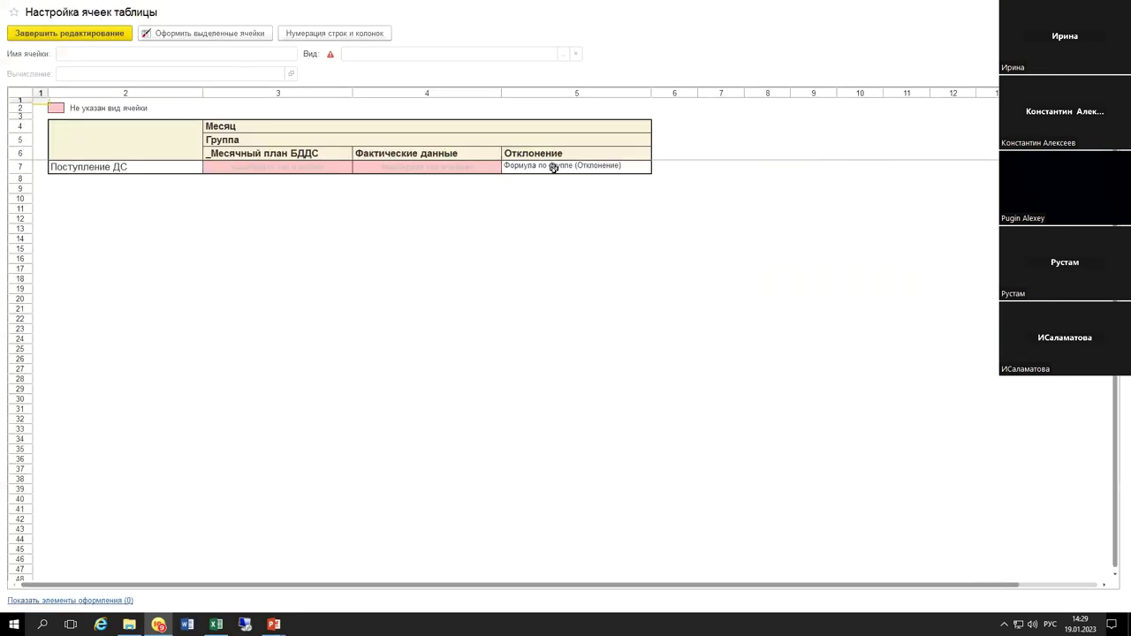
{"action": "left_click", "coordinate": [553, 168]}
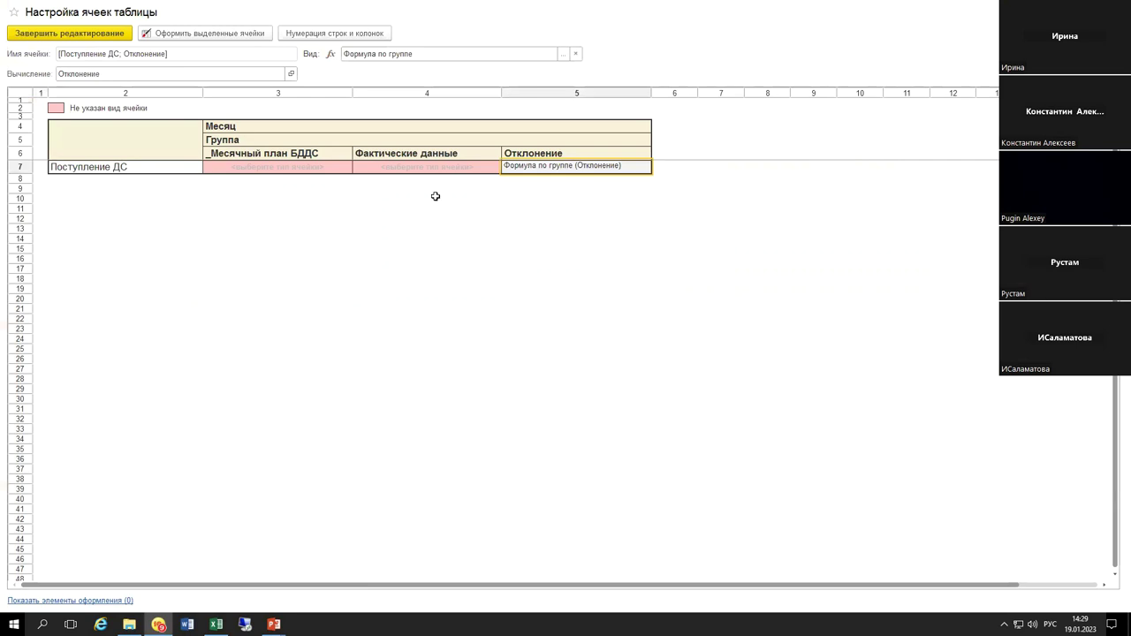
{"action": "double_click", "coordinate": [273, 169]}
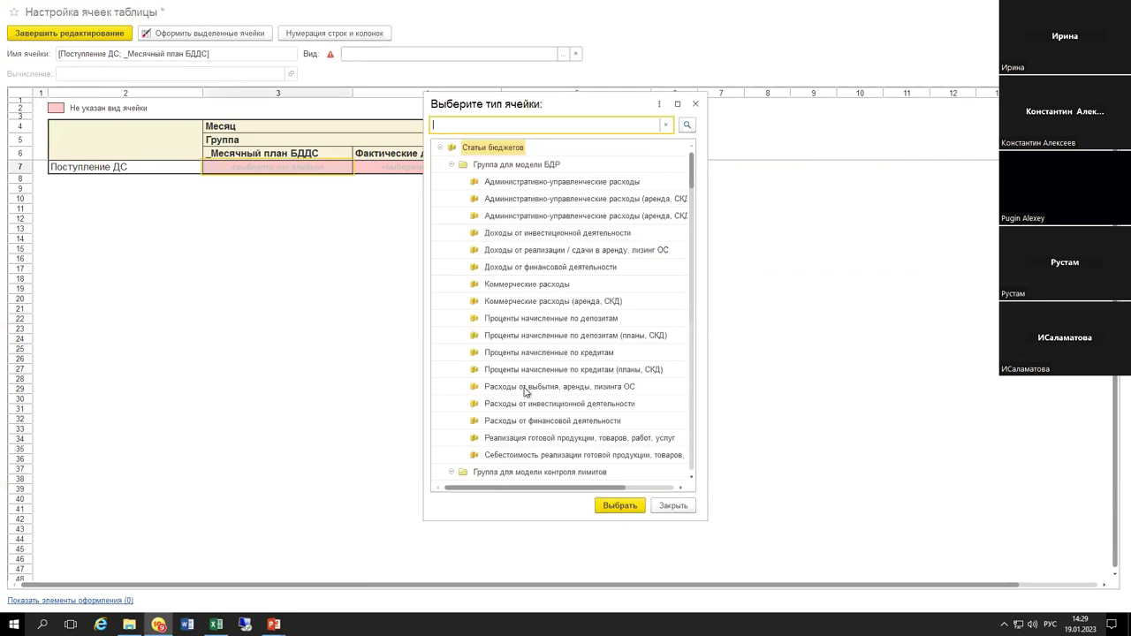
{"action": "scroll", "coordinate": [526, 389], "scroll_direction": "down", "scroll_amount": 6}
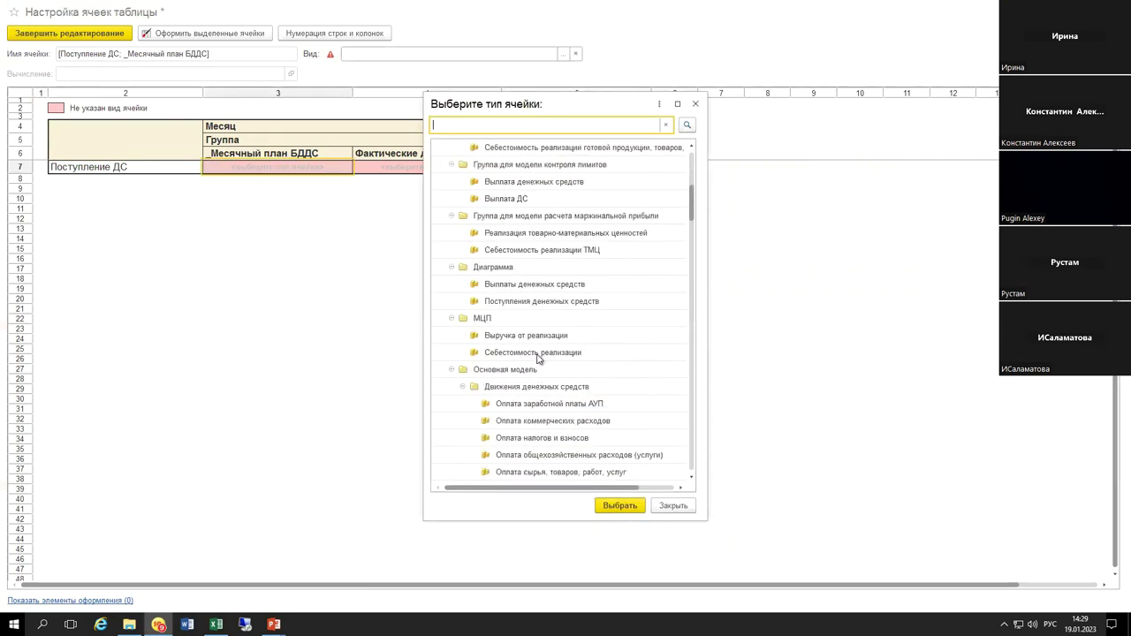
{"action": "scroll", "coordinate": [538, 357], "scroll_direction": "down", "scroll_amount": 3}
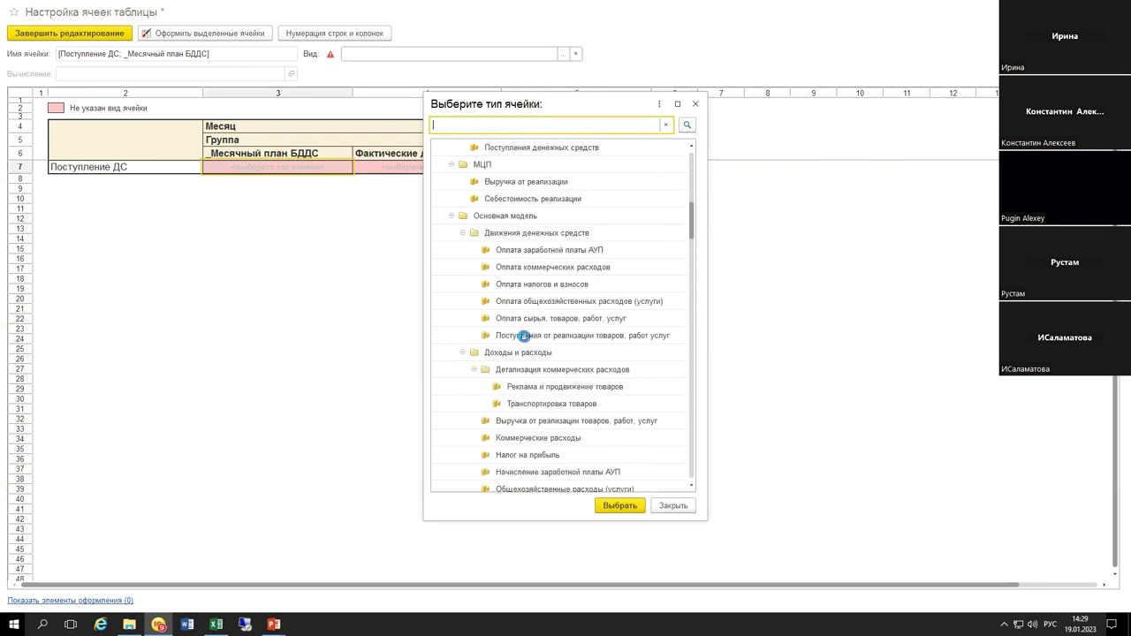
{"action": "double_click", "coordinate": [525, 341]}
Step: Assign the item Поступления от реализации товаров, работ услуг to the Фактические данные cell, finish editing the cells and save the budget type
{"action": "left_click", "coordinate": [387, 177]}
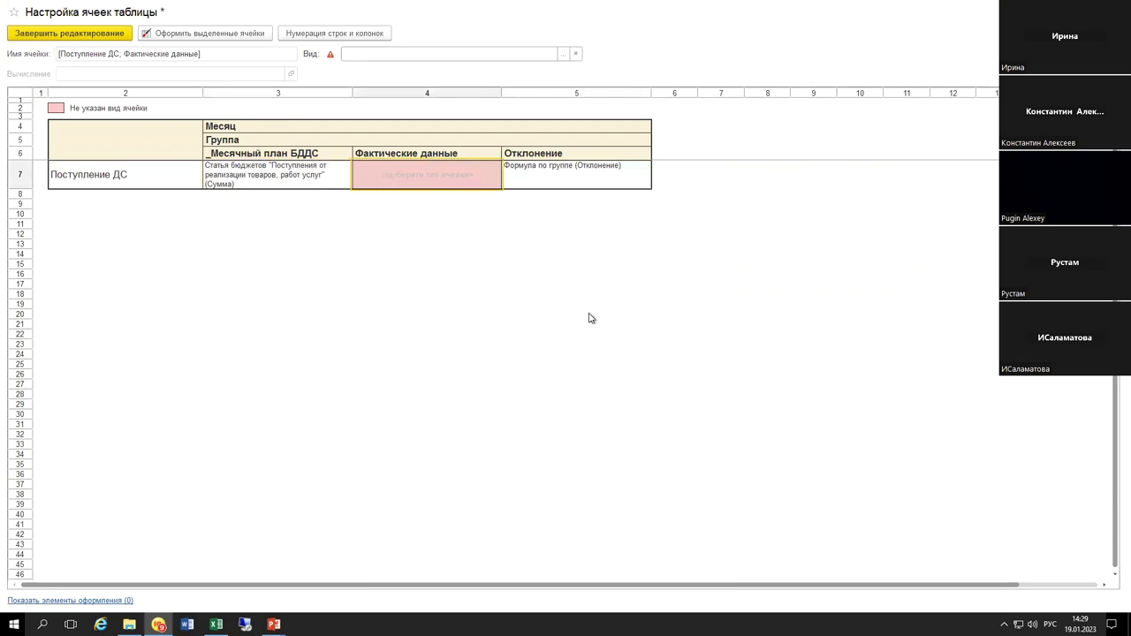
{"action": "scroll", "coordinate": [530, 371], "scroll_direction": "down", "scroll_amount": 5}
{"action": "scroll", "coordinate": [551, 362], "scroll_direction": "down", "scroll_amount": 4}
{"action": "key", "text": "Return"}
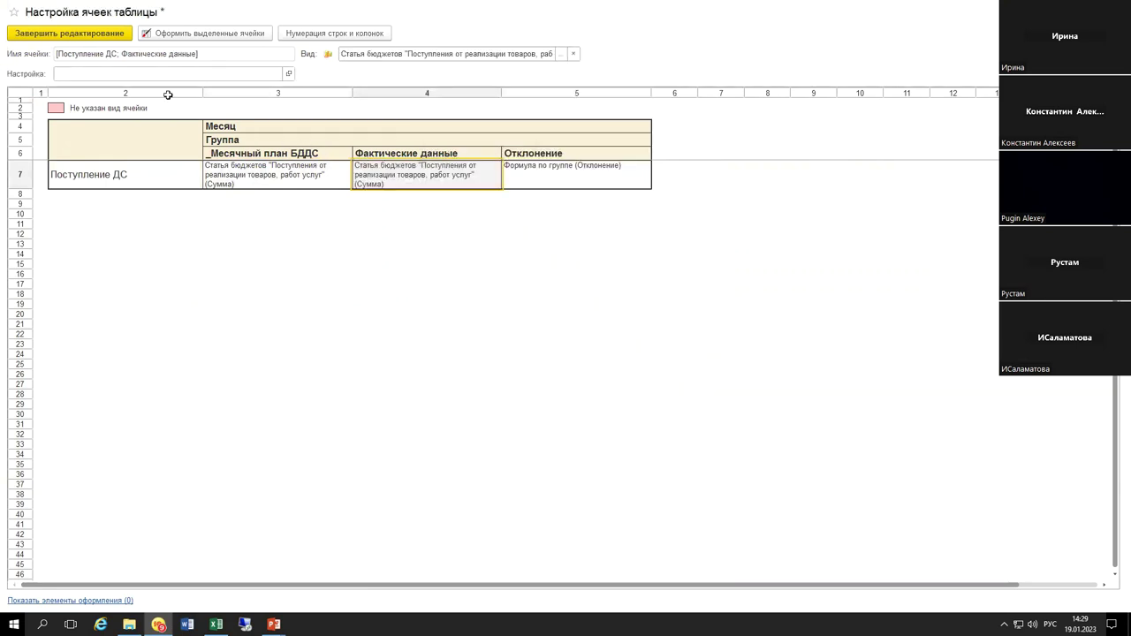
{"action": "left_click", "coordinate": [124, 33]}
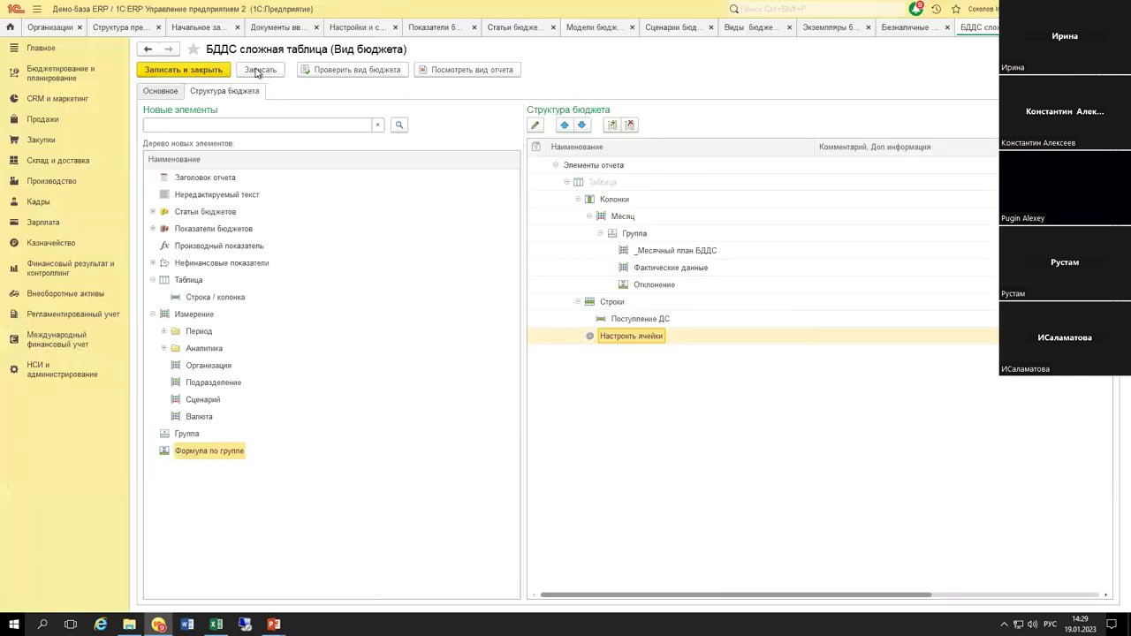
Step: Regenerate the February 2023 report and examine the plan and actual cells of the Поступление ДС row
{"action": "left_click", "coordinate": [182, 72]}
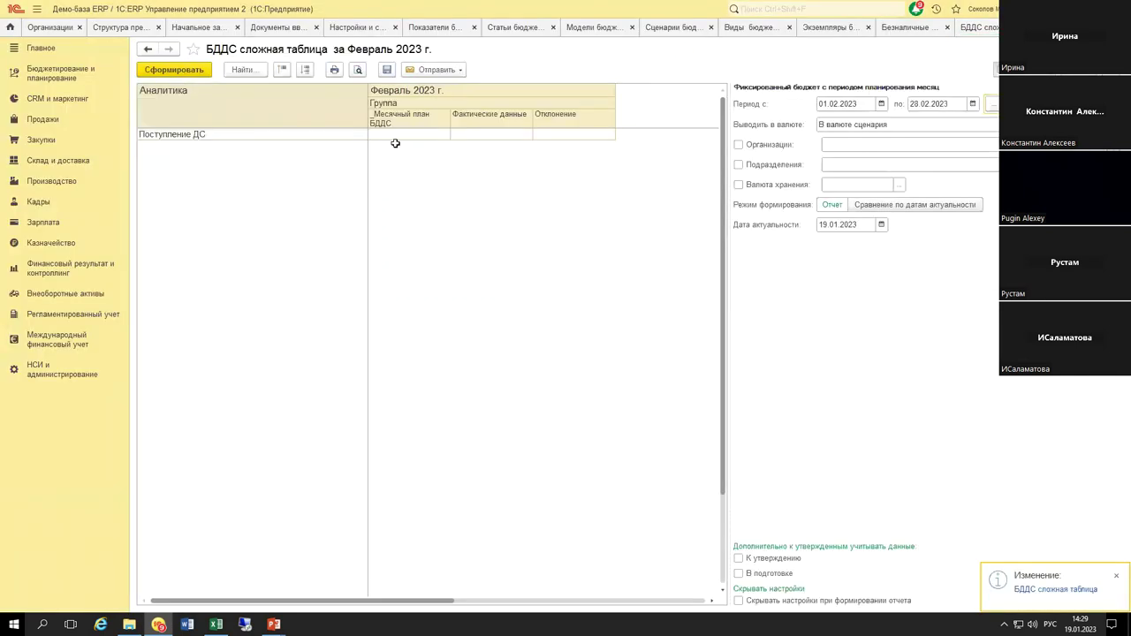
{"action": "left_click", "coordinate": [411, 133]}
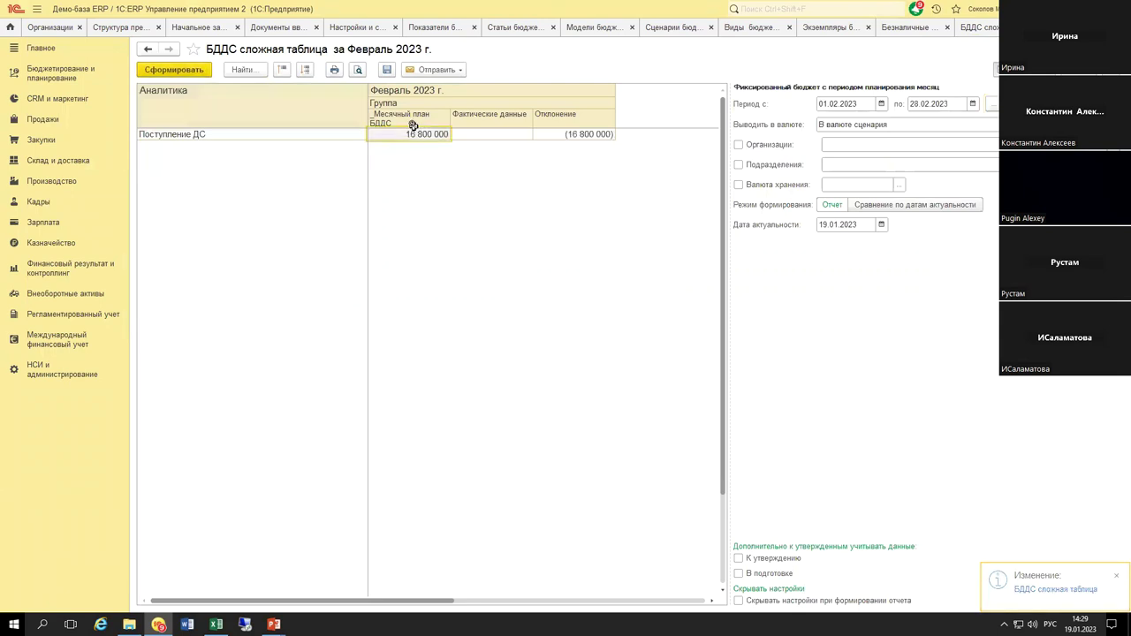
{"action": "left_click", "coordinate": [498, 130]}
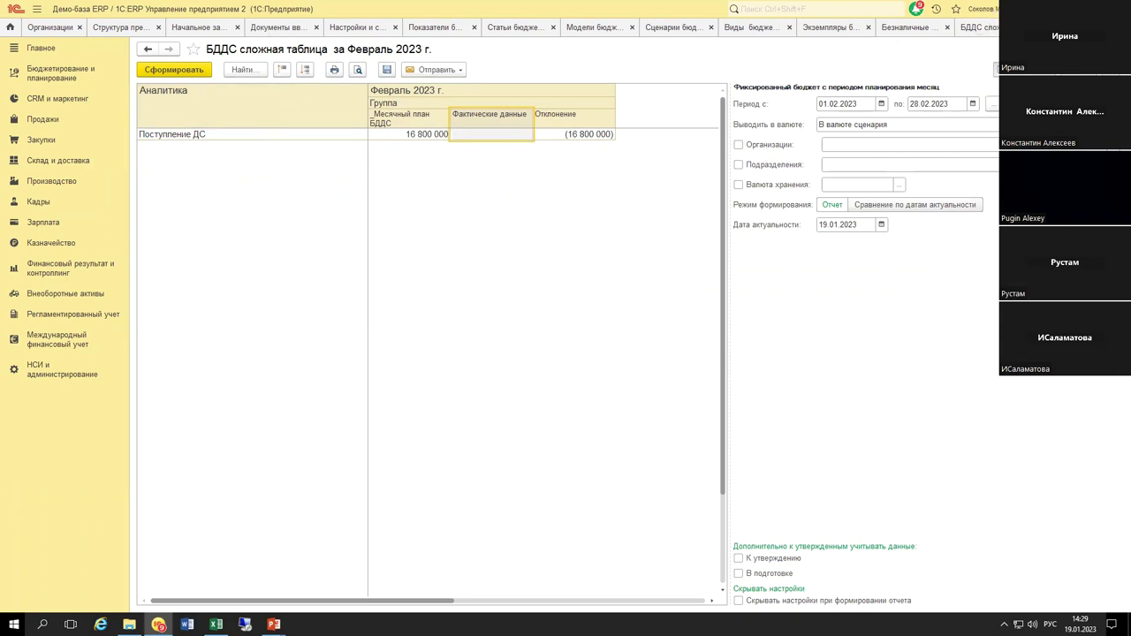
Step: Create a cashless receipt of the type Поступление оплаты от клиента and date it 15.02.2023
{"action": "key", "text": "ctrl+shift+Tab"}
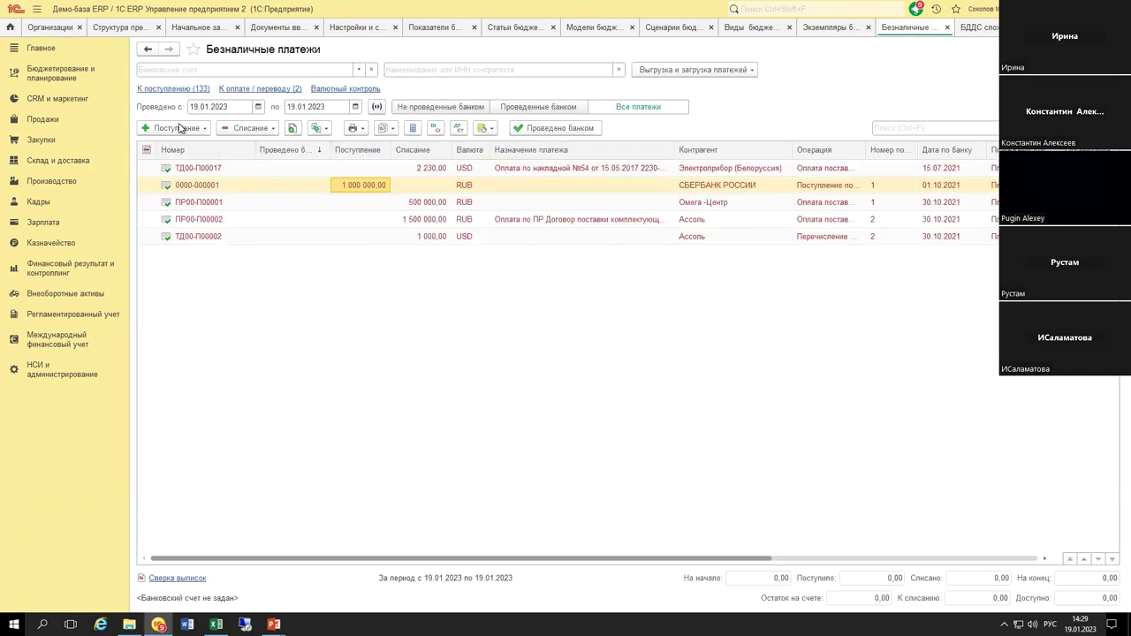
{"action": "left_click", "coordinate": [183, 129]}
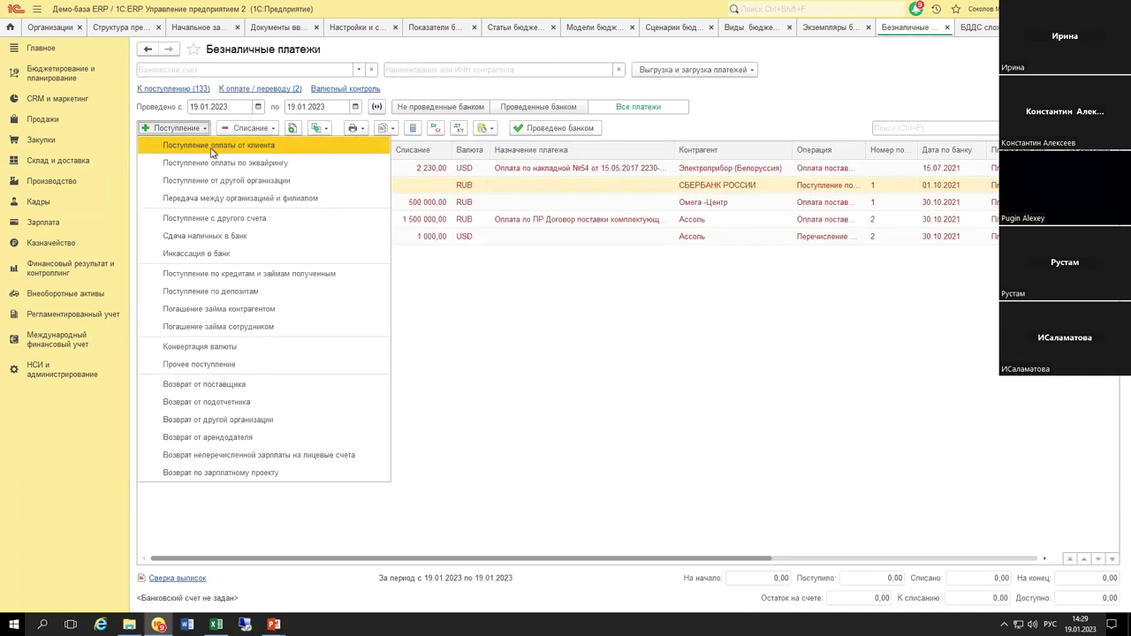
{"action": "left_click", "coordinate": [202, 147]}
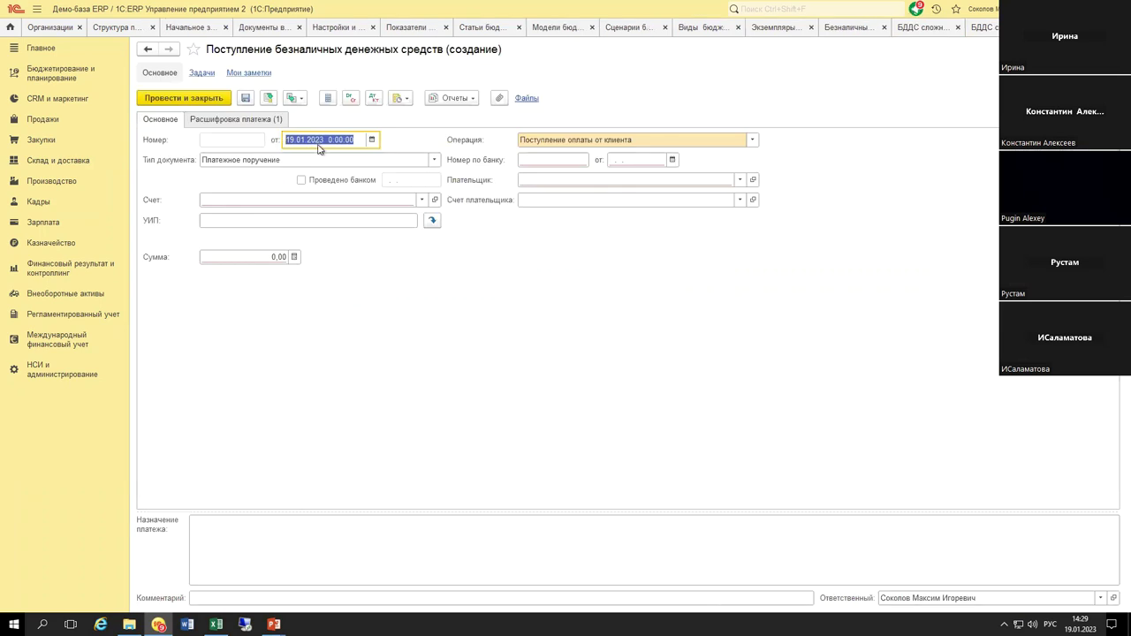
{"action": "type", "text": "15022023"}
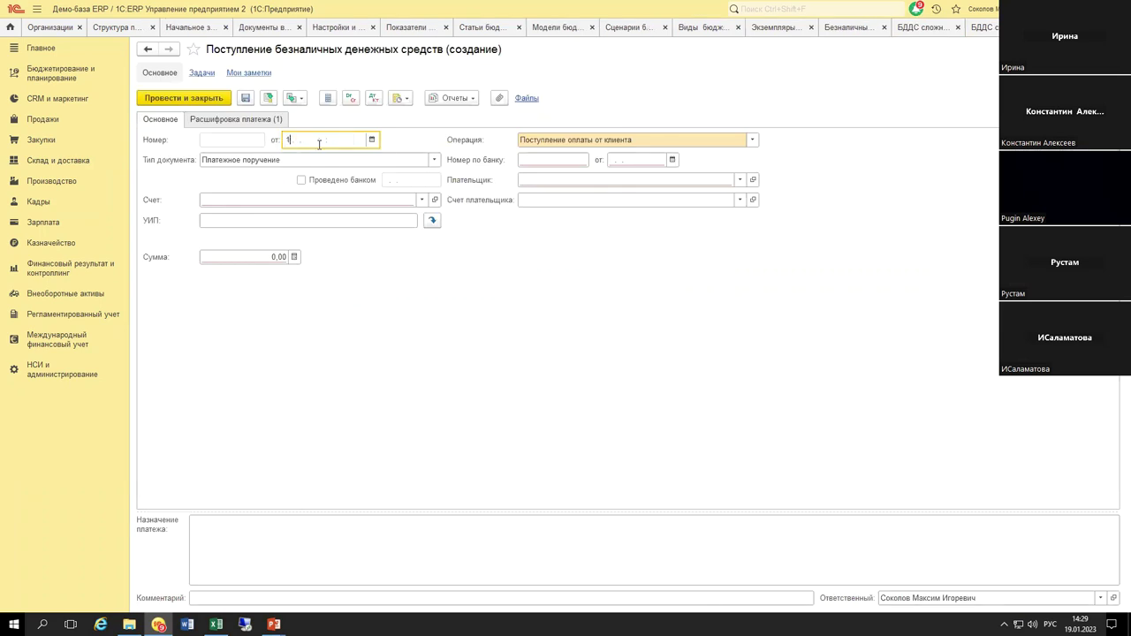
{"action": "key", "text": "Tab"}
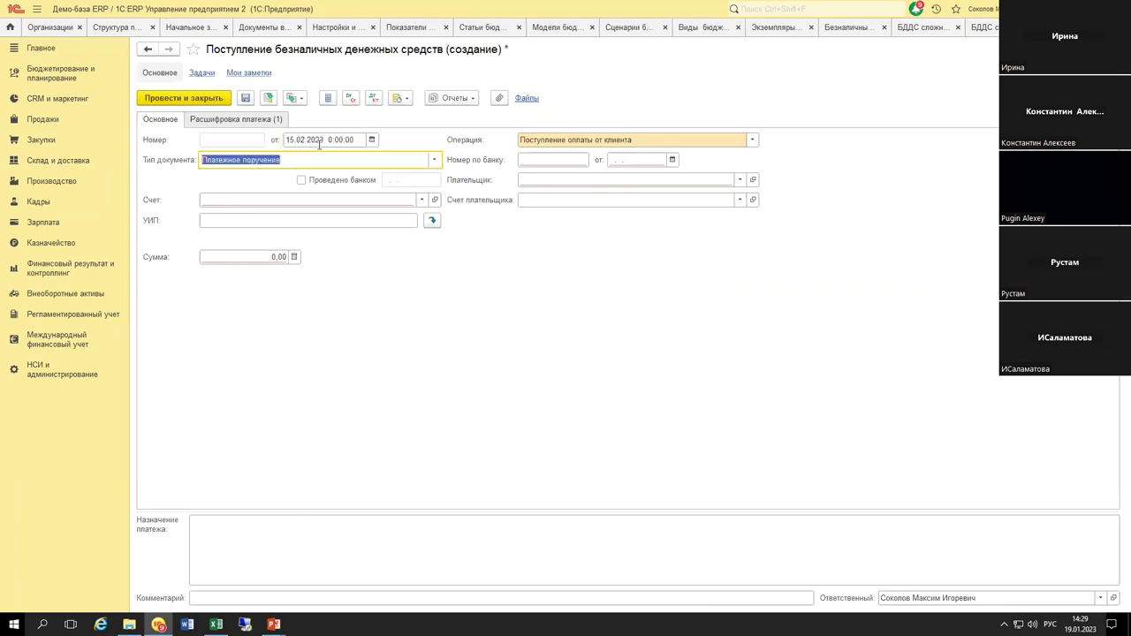
Step: Choose the Металл-Сервис RUB account at БАНК МОСКВЫ for the receipt and mark it as Проведено банком on 15.02.2023
{"action": "left_click", "coordinate": [421, 200]}
{"action": "left_click", "coordinate": [285, 236]}
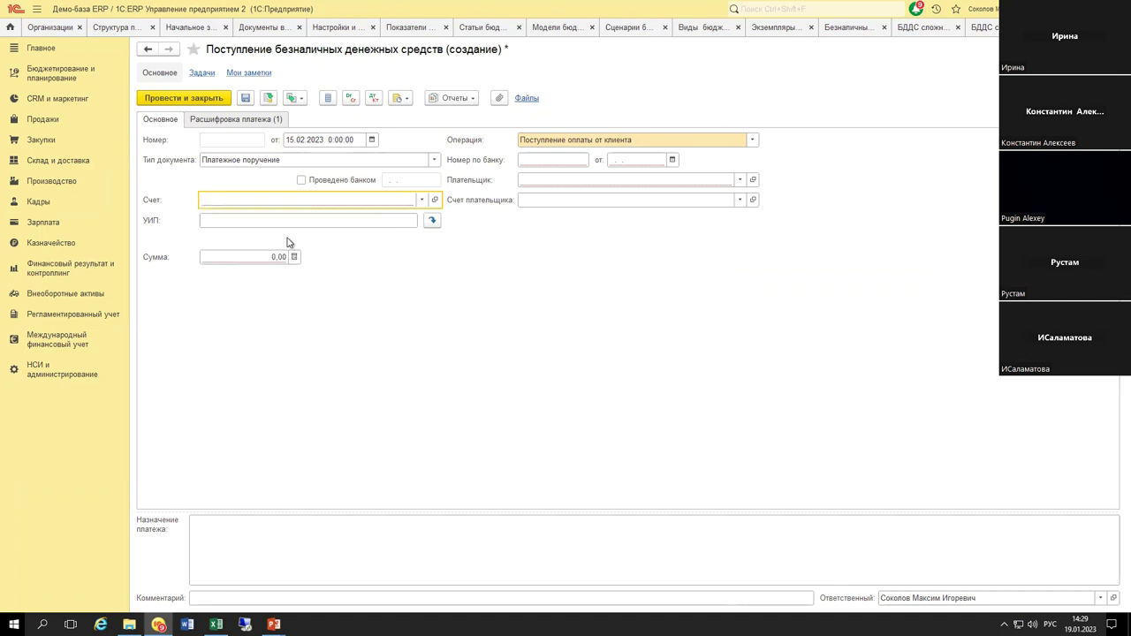
{"action": "left_click", "coordinate": [567, 164]}
{"action": "type", "text": "металл"}
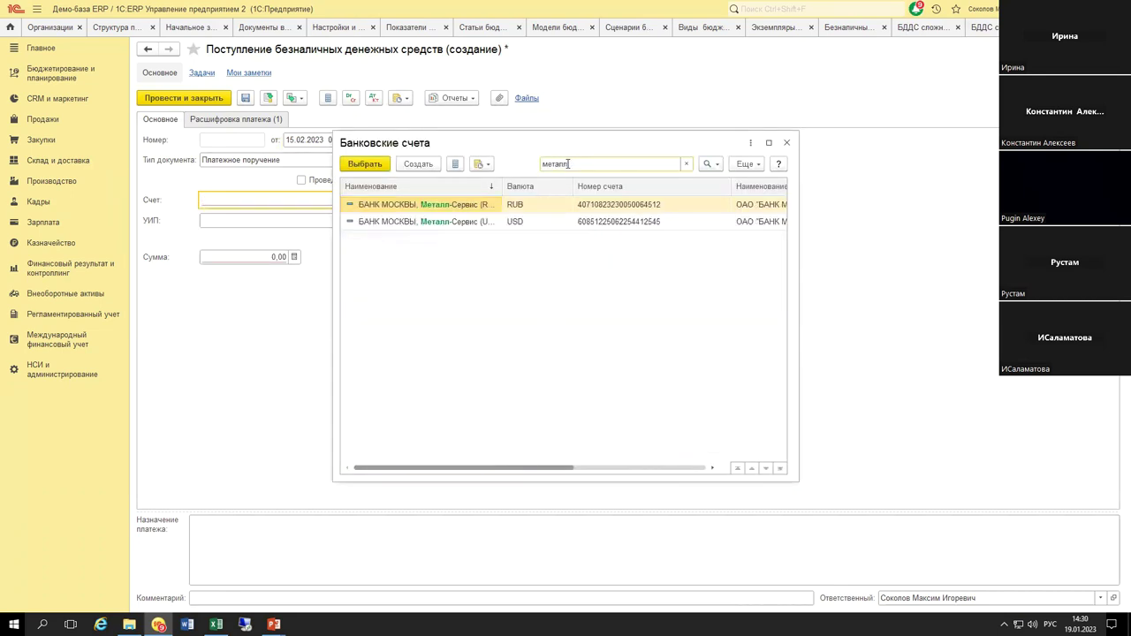
{"action": "double_click", "coordinate": [473, 208]}
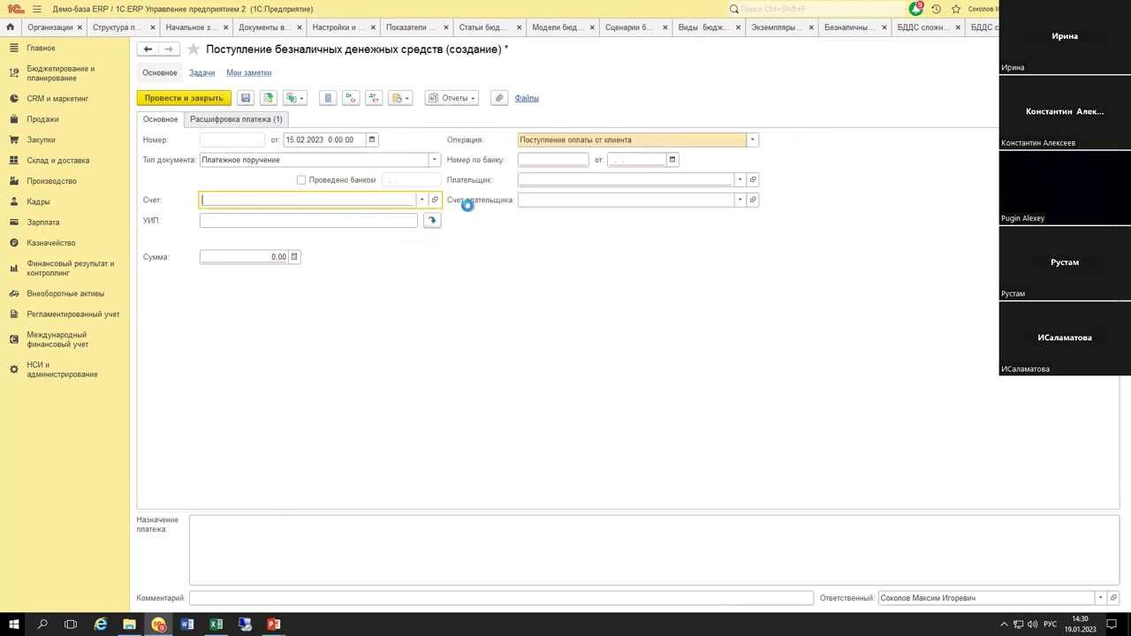
{"action": "left_click", "coordinate": [569, 162]}
{"action": "left_click", "coordinate": [392, 179]}
Step: Set the payer to Альфа and the amount to 1 000 000 RUB, and try to post the receipt
{"action": "left_click", "coordinate": [570, 180]}
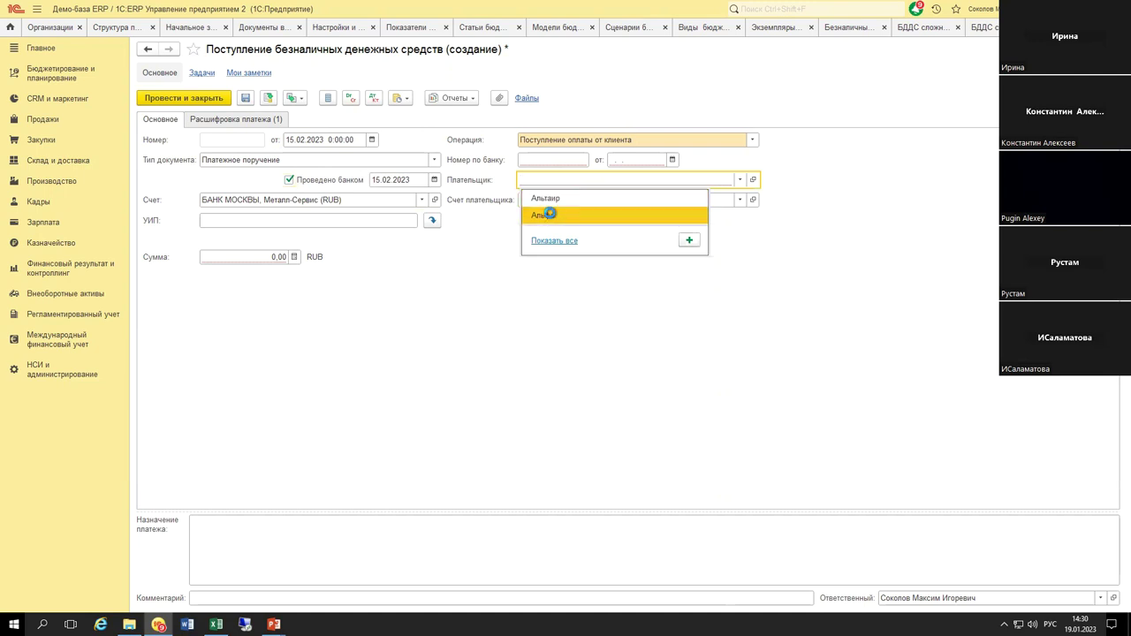
{"action": "left_click", "coordinate": [545, 214]}
{"action": "left_click", "coordinate": [264, 254]}
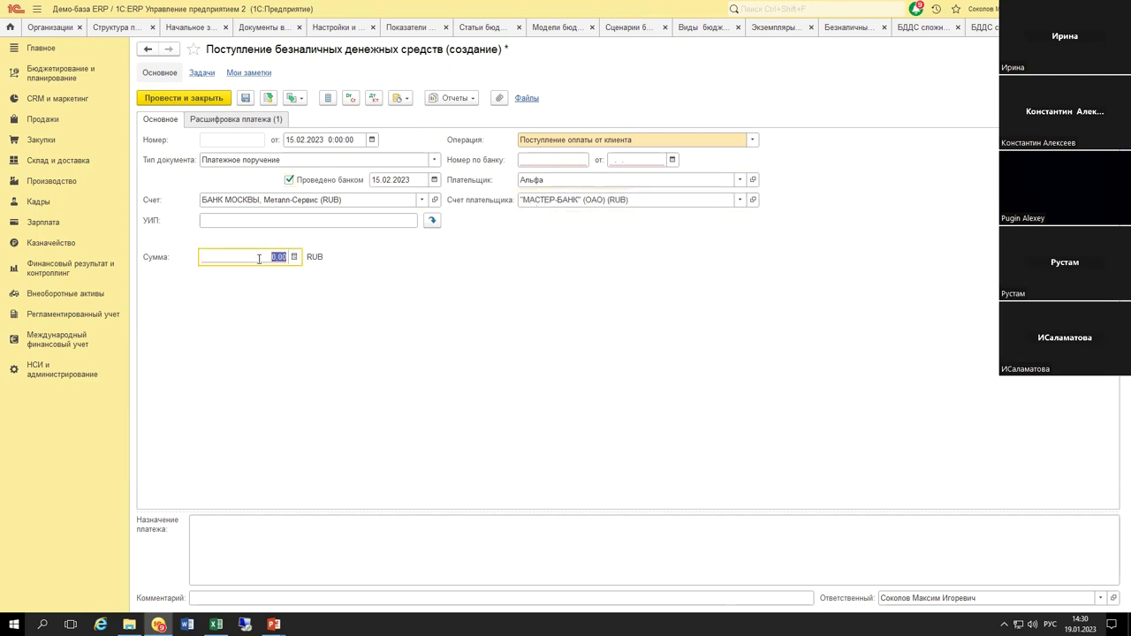
{"action": "type", "text": "1 000 00"}
{"action": "key", "text": "Tab"}
{"action": "left_click", "coordinate": [269, 98]}
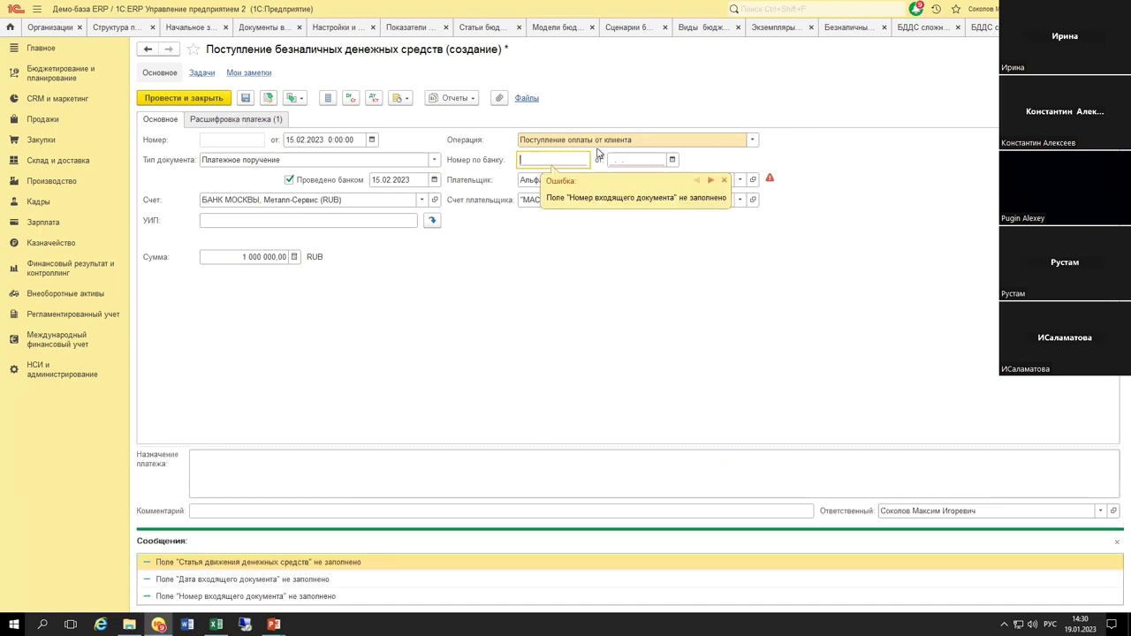
Step: Enter the bank's incoming document number and set its date to 10.02.2023
{"action": "type", "text": "35135153"}
{"action": "left_click", "coordinate": [671, 159]}
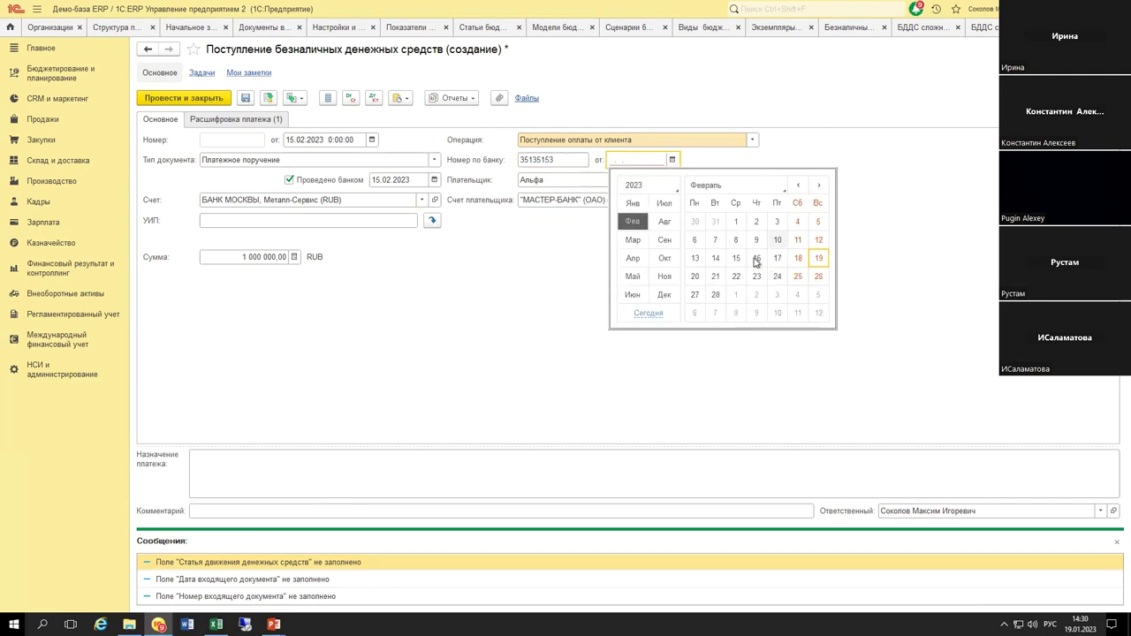
{"action": "left_click", "coordinate": [778, 240]}
Step: Set the payment's Статья ДДС to Поступление оплаты от клиента (продажа товаров, работ, услуг) and post the receipt
{"action": "left_click", "coordinate": [256, 119]}
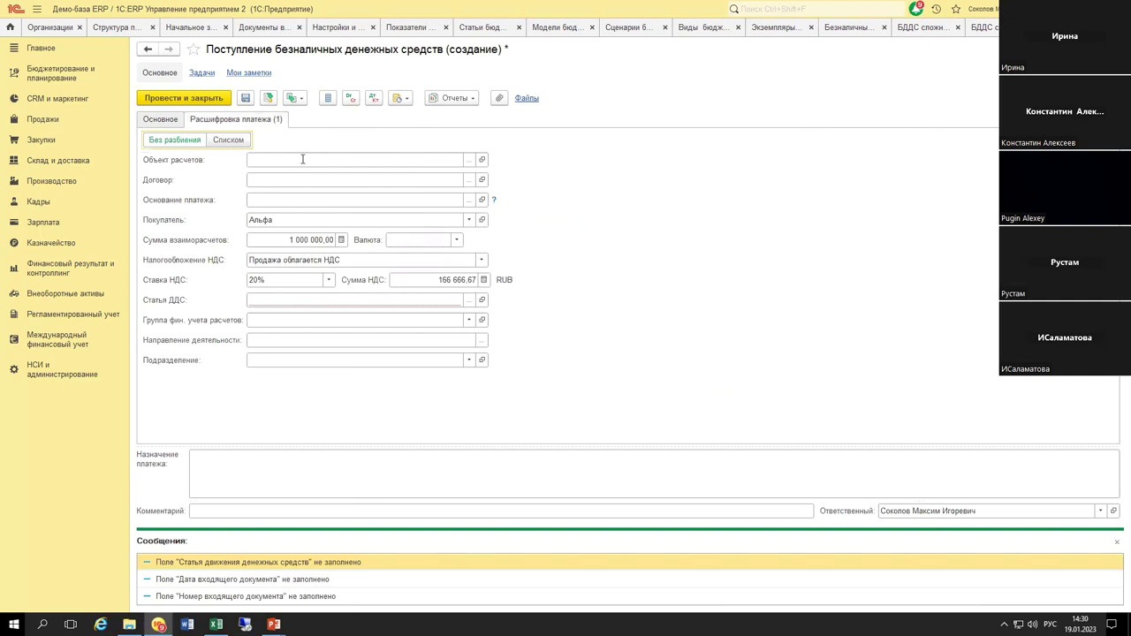
{"action": "left_click", "coordinate": [405, 300]}
{"action": "left_click", "coordinate": [325, 336]}
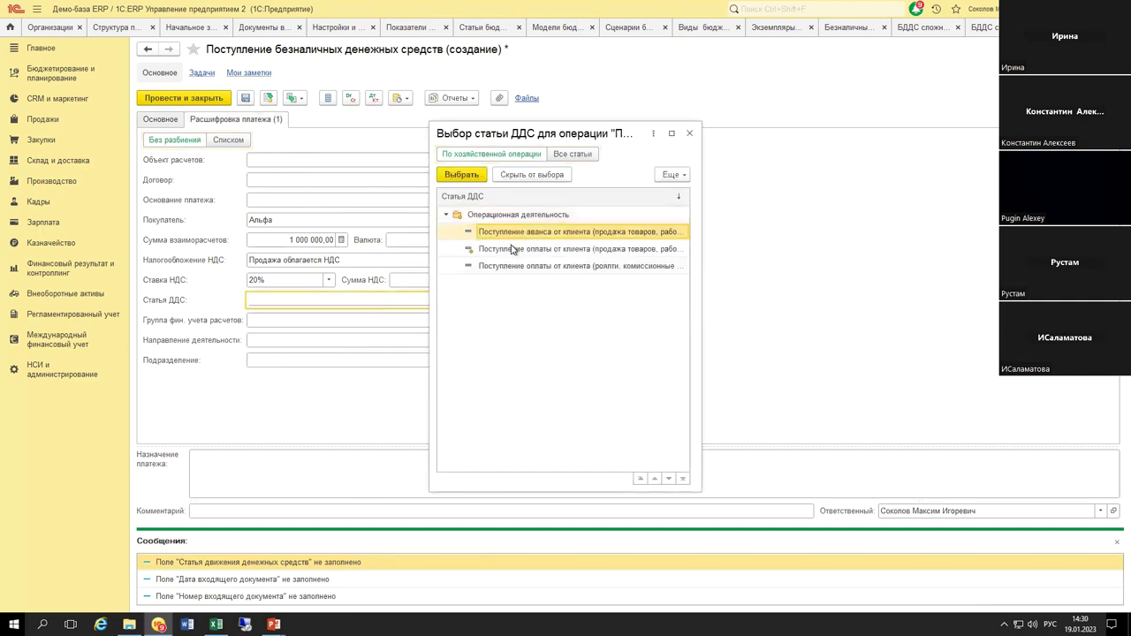
{"action": "left_click_drag", "start_coordinate": [702, 272], "coordinate": [856, 288]}
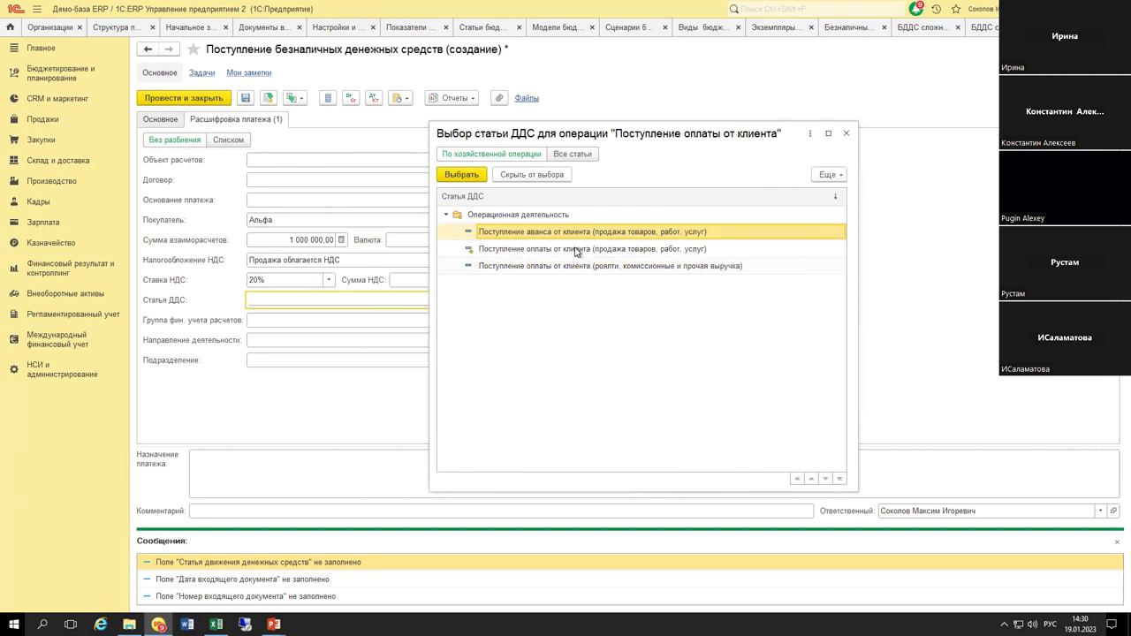
{"action": "double_click", "coordinate": [566, 250]}
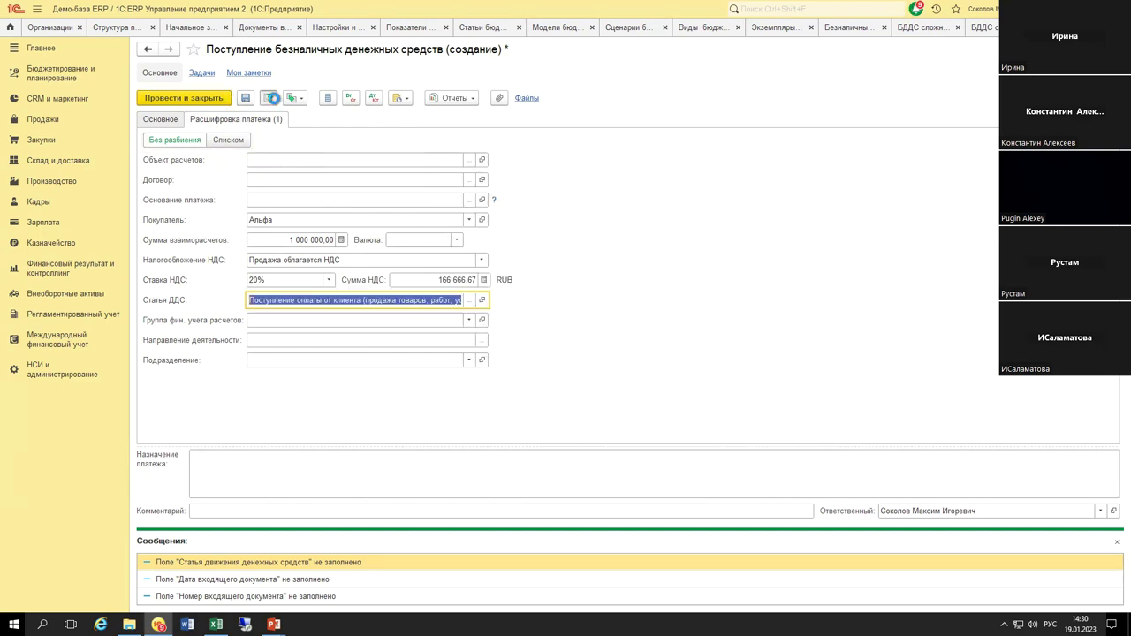
{"action": "left_click", "coordinate": [272, 98]}
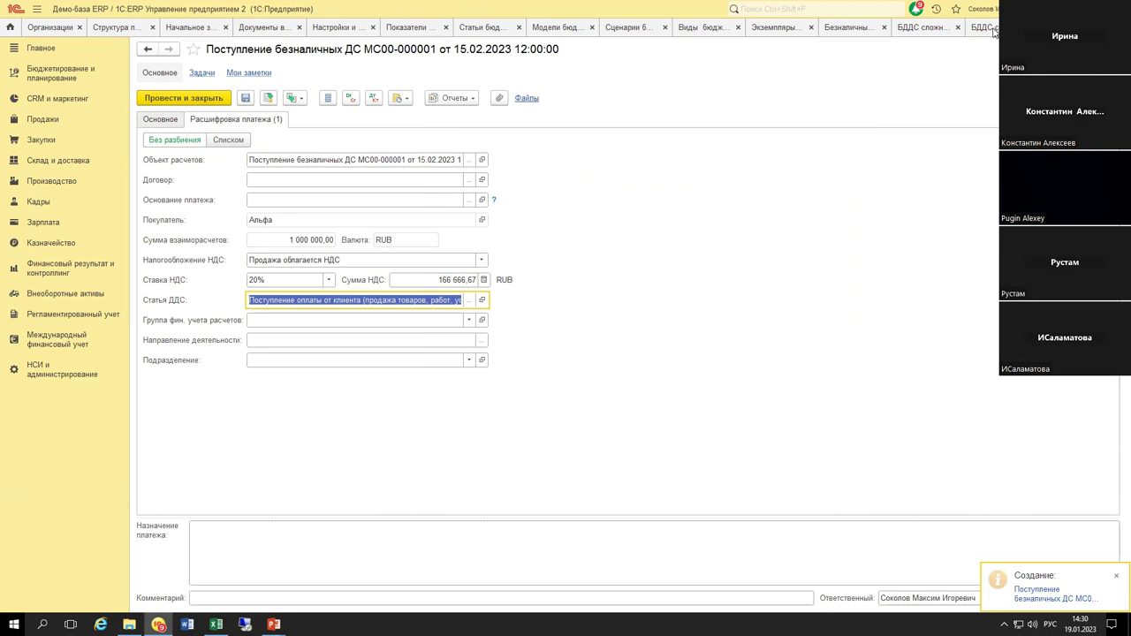
Step: Open the actual data rules (Правила получения фактических данных) of the budget item Поступления от реализации товаров, работ услуг
{"action": "left_click", "coordinate": [906, 32]}
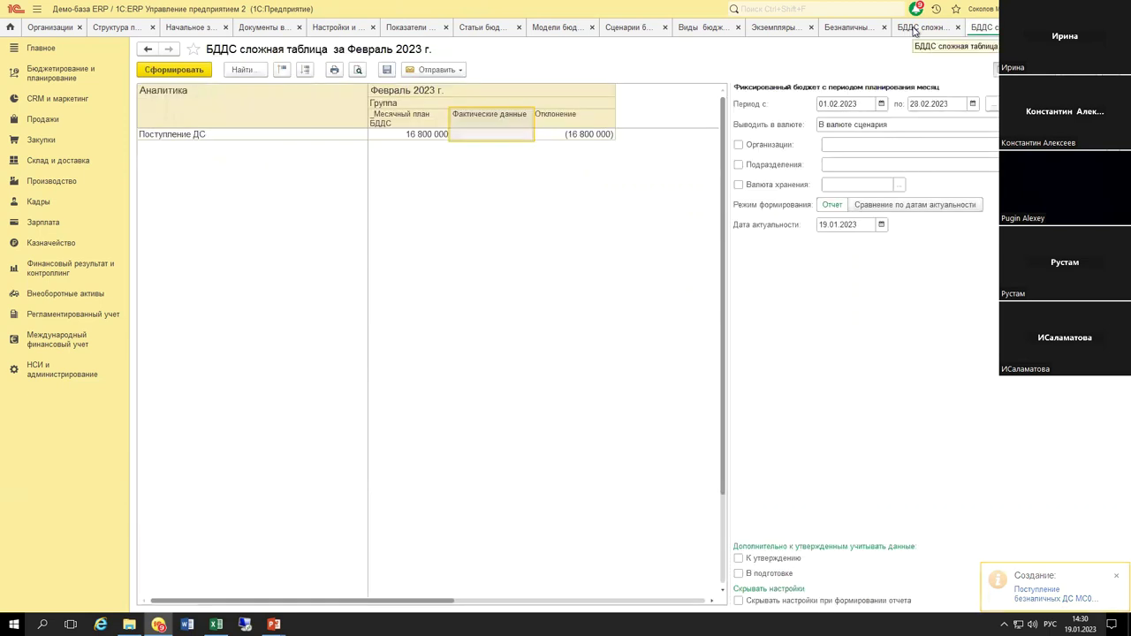
{"action": "left_click", "coordinate": [915, 32]}
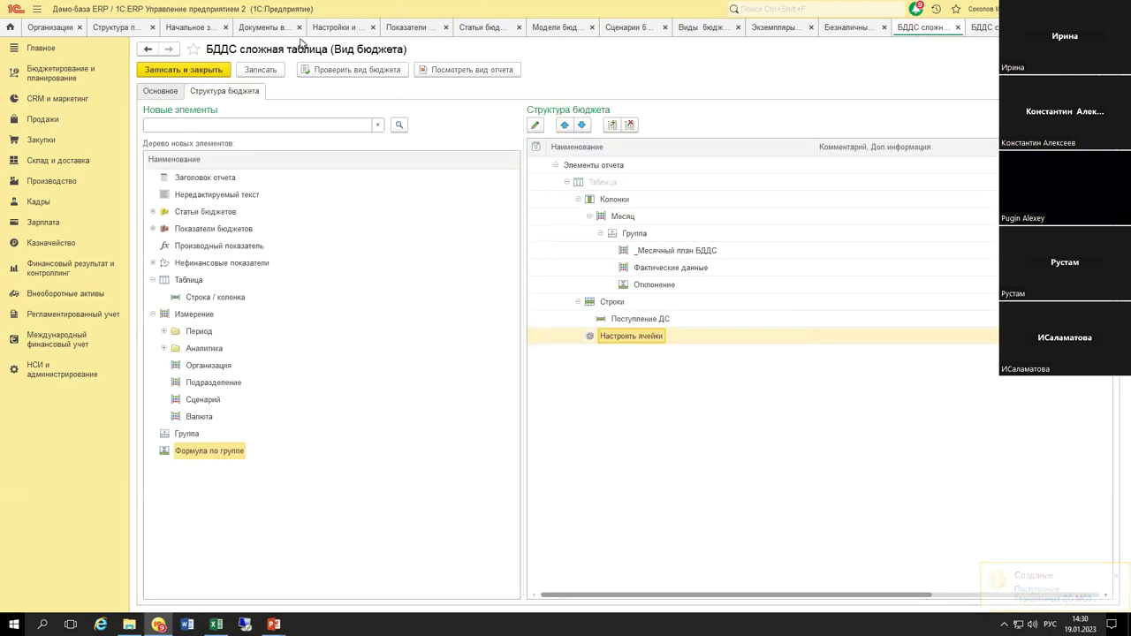
{"action": "left_click", "coordinate": [477, 30]}
{"action": "double_click", "coordinate": [263, 231]}
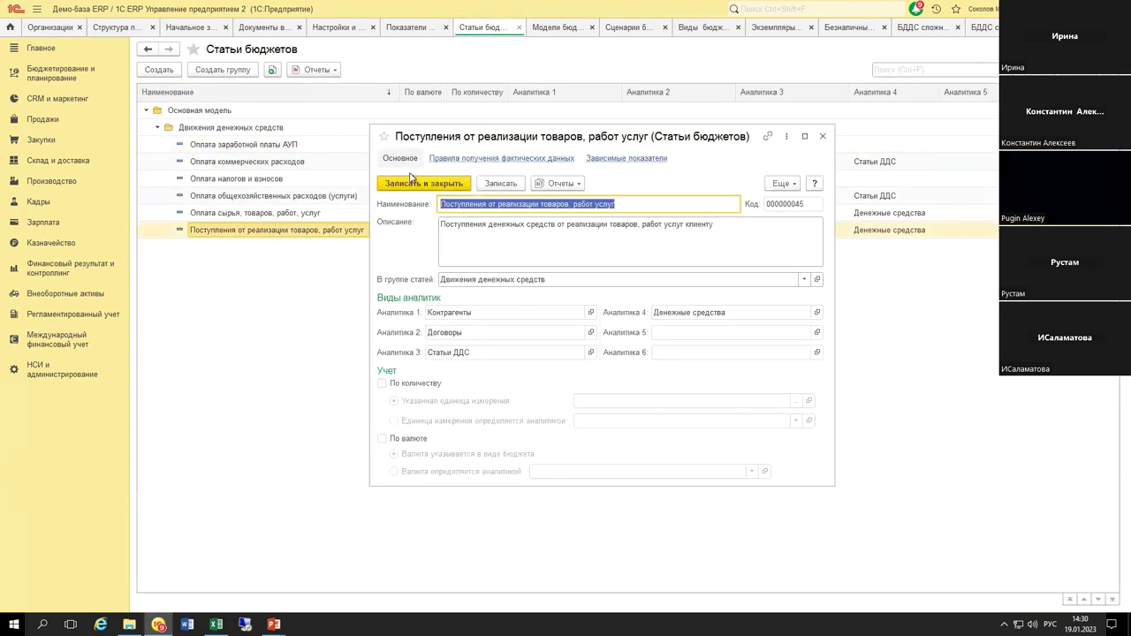
{"action": "left_click", "coordinate": [483, 159]}
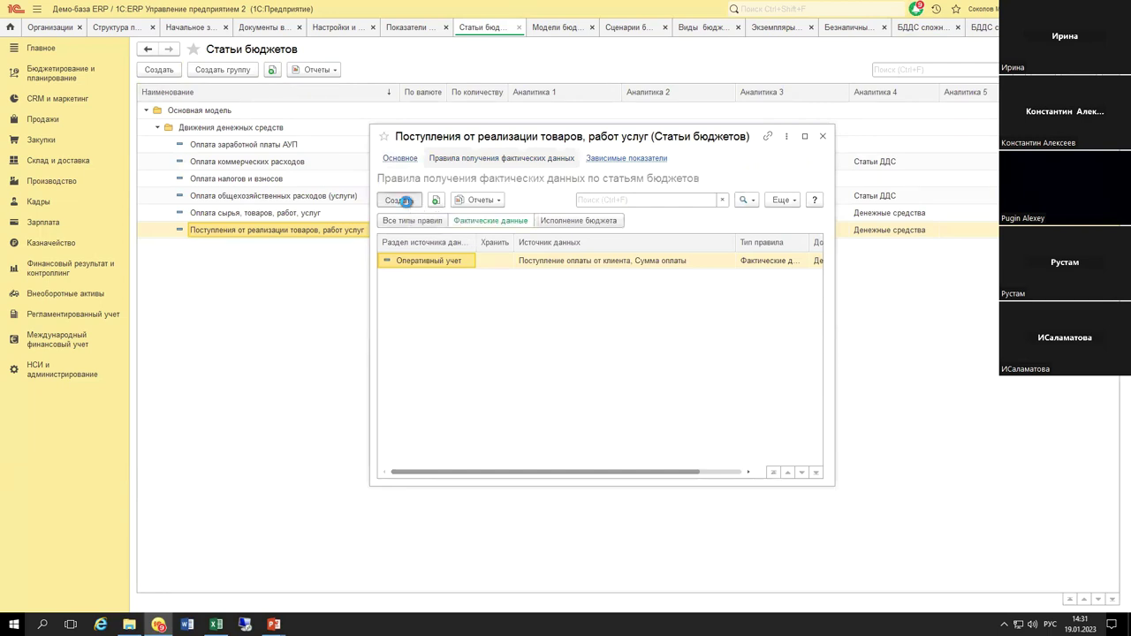
Step: Create an actual data rule for the budget item with type Фактические данные and source section Оперативный учет
{"action": "left_click", "coordinate": [399, 200]}
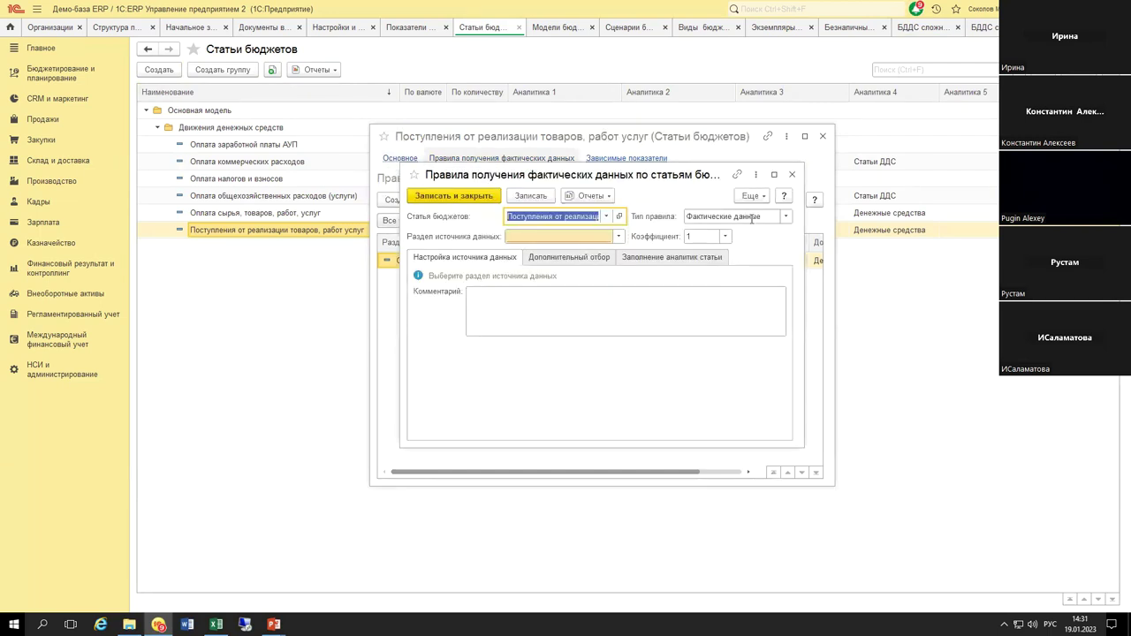
{"action": "left_click", "coordinate": [751, 220]}
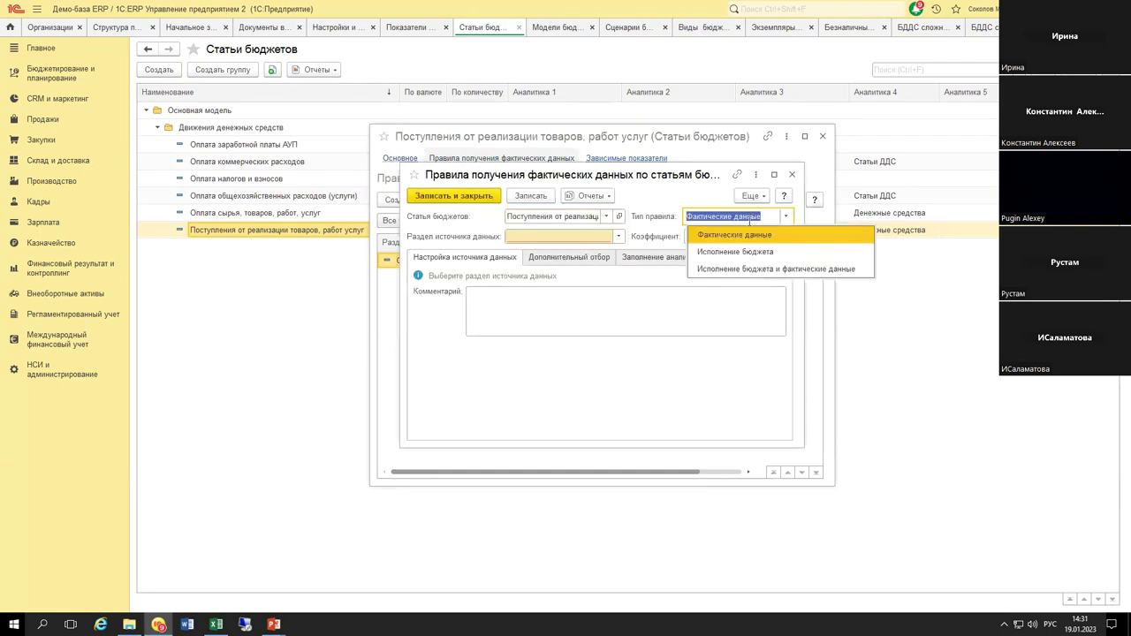
{"action": "left_click", "coordinate": [755, 236]}
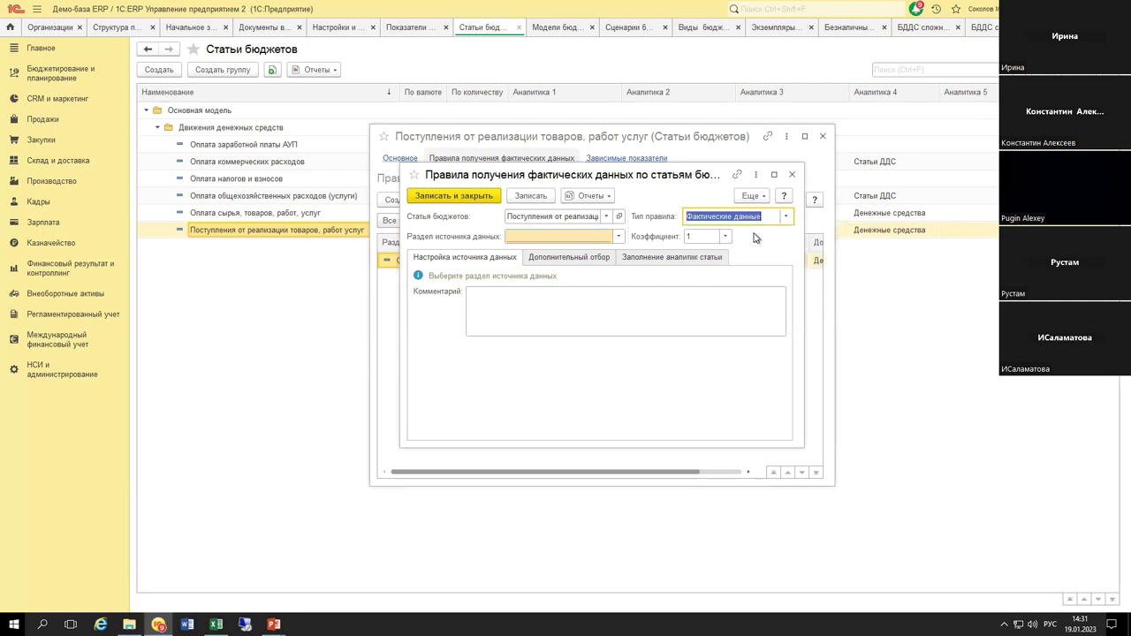
{"action": "left_click", "coordinate": [619, 239]}
{"action": "left_click", "coordinate": [620, 239]}
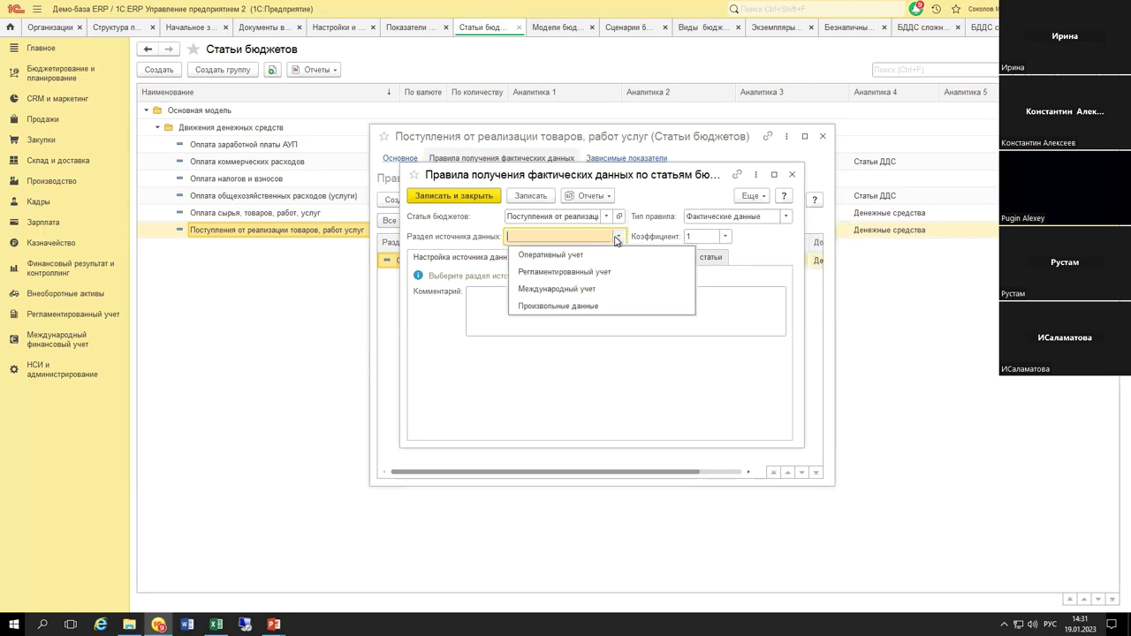
{"action": "left_click", "coordinate": [574, 258]}
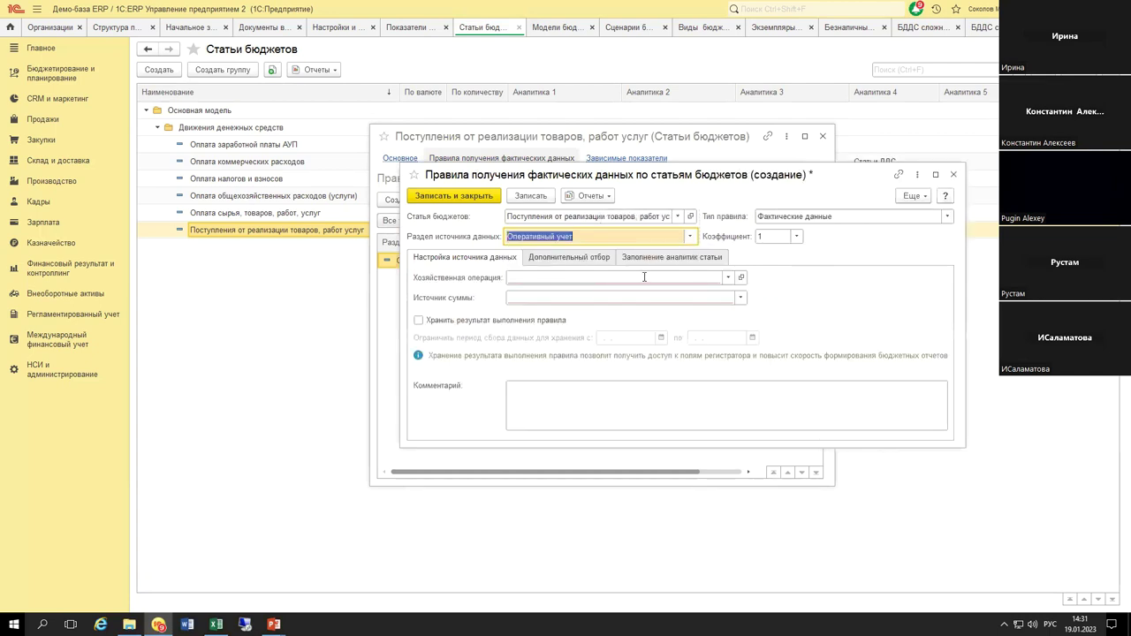
Step: Find business operations containing "поступление" and set the rule's Хозяйственная операция to Поступление оплаты от клиента
{"action": "left_click", "coordinate": [684, 277]}
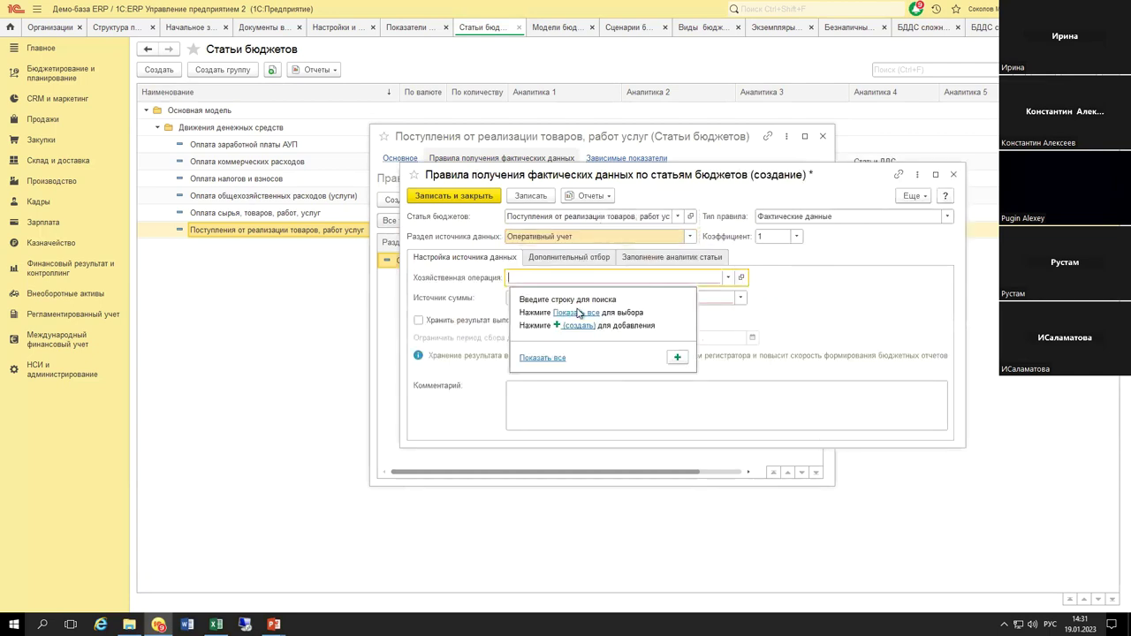
{"action": "left_click", "coordinate": [579, 313]}
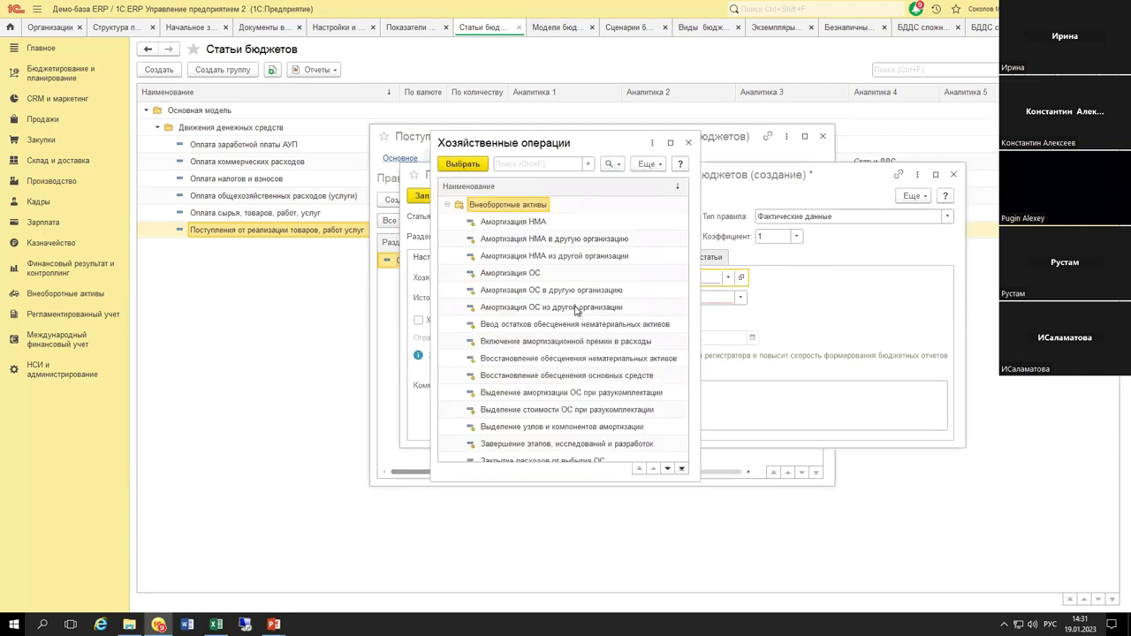
{"action": "left_click", "coordinate": [518, 163]}
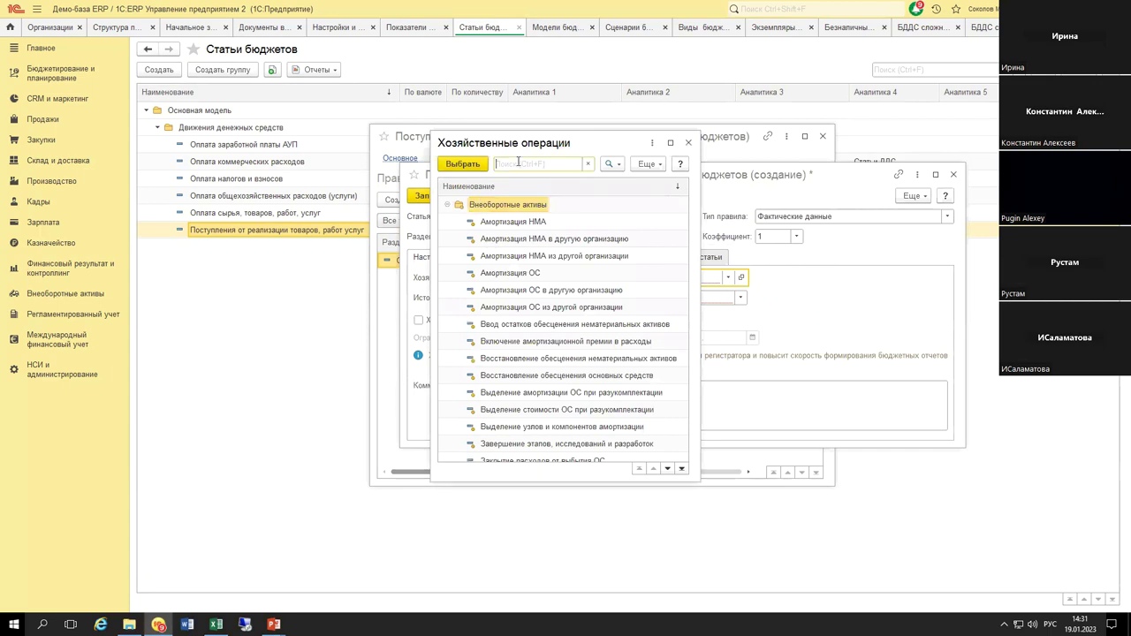
{"action": "type", "text": "потс"}
{"action": "key", "text": "BackSpace"}
{"action": "key", "text": "BackSpace"}
{"action": "type", "text": "ст"}
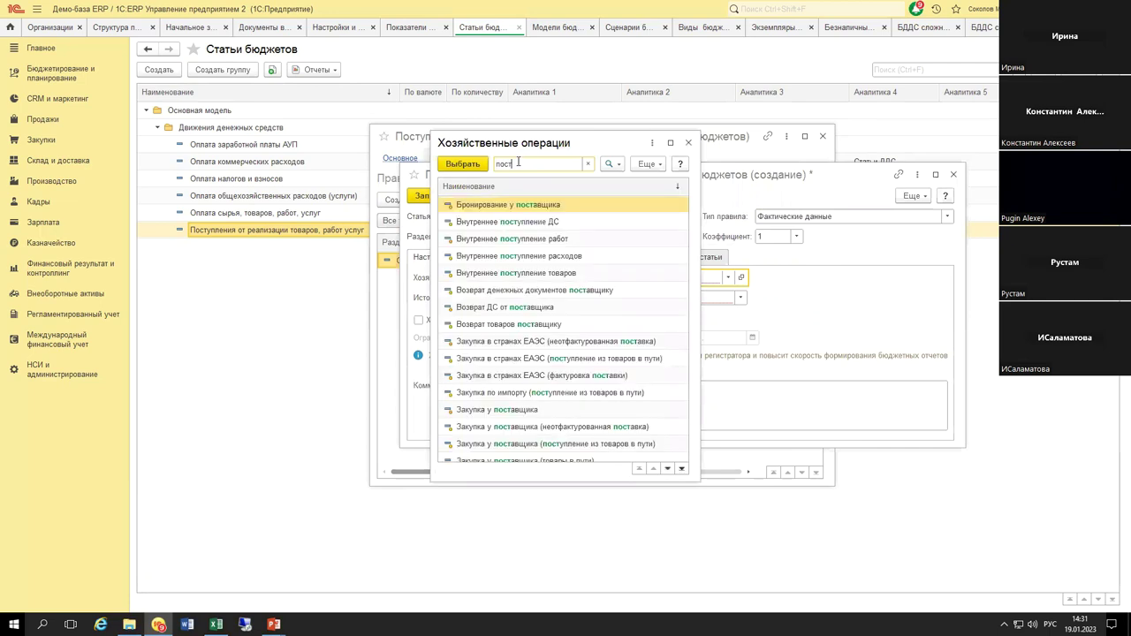
{"action": "key", "text": "BackSpace"}
{"action": "type", "text": "тупление"}
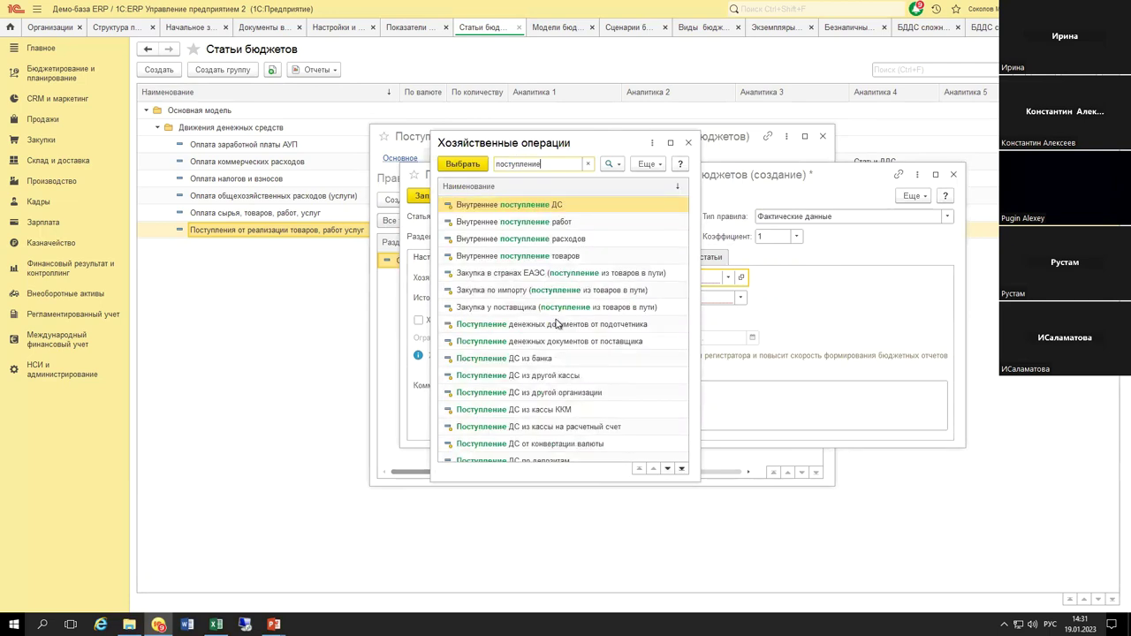
{"action": "scroll", "coordinate": [558, 346], "scroll_direction": "down", "scroll_amount": 4}
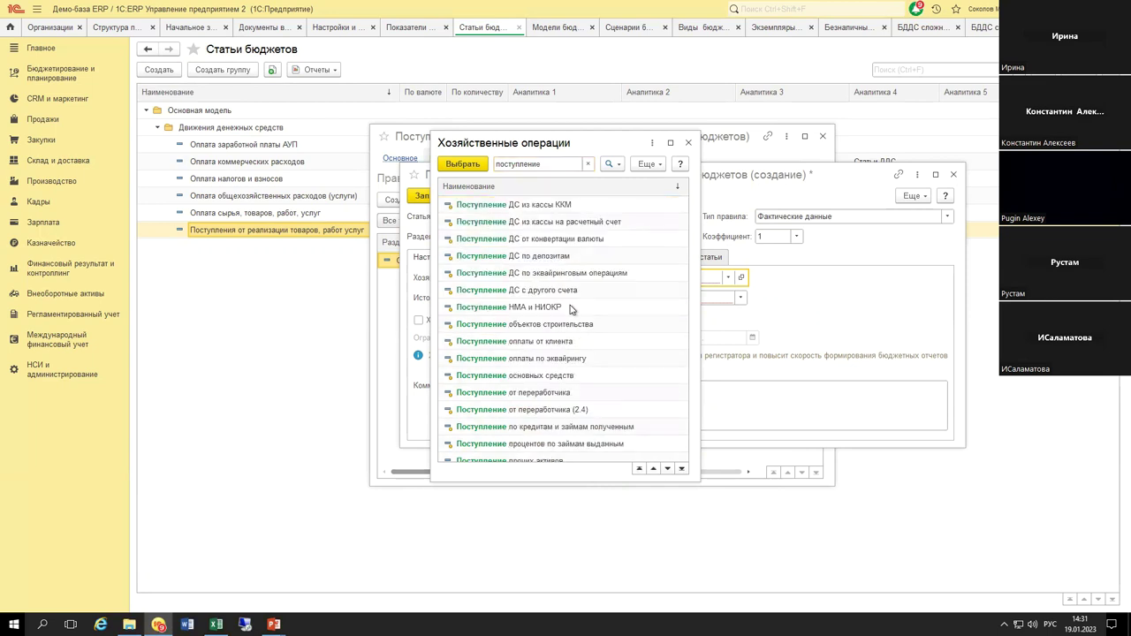
{"action": "left_click", "coordinate": [566, 343]}
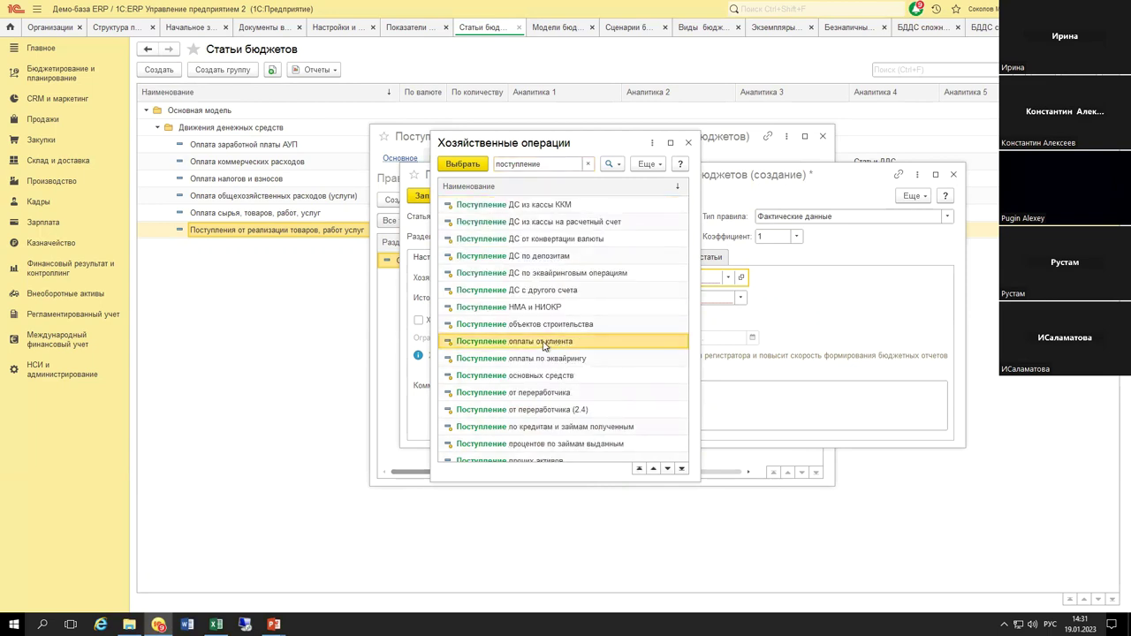
{"action": "double_click", "coordinate": [543, 344]}
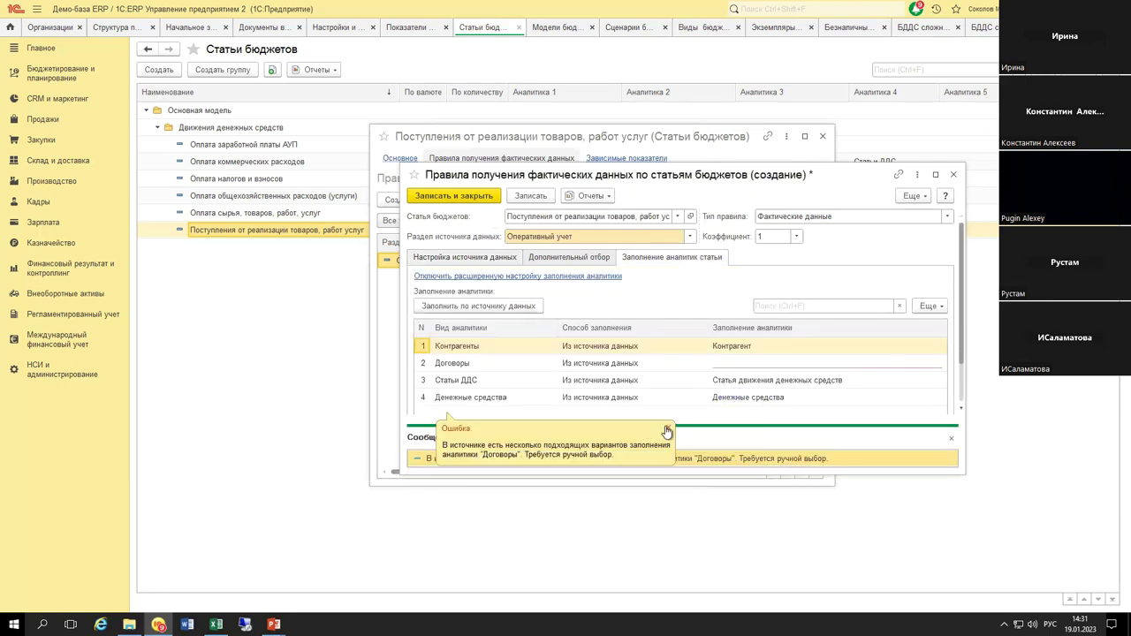
Step: Fill the rule's Договоры analytic from the Договор field of the data source
{"action": "left_click", "coordinate": [832, 363]}
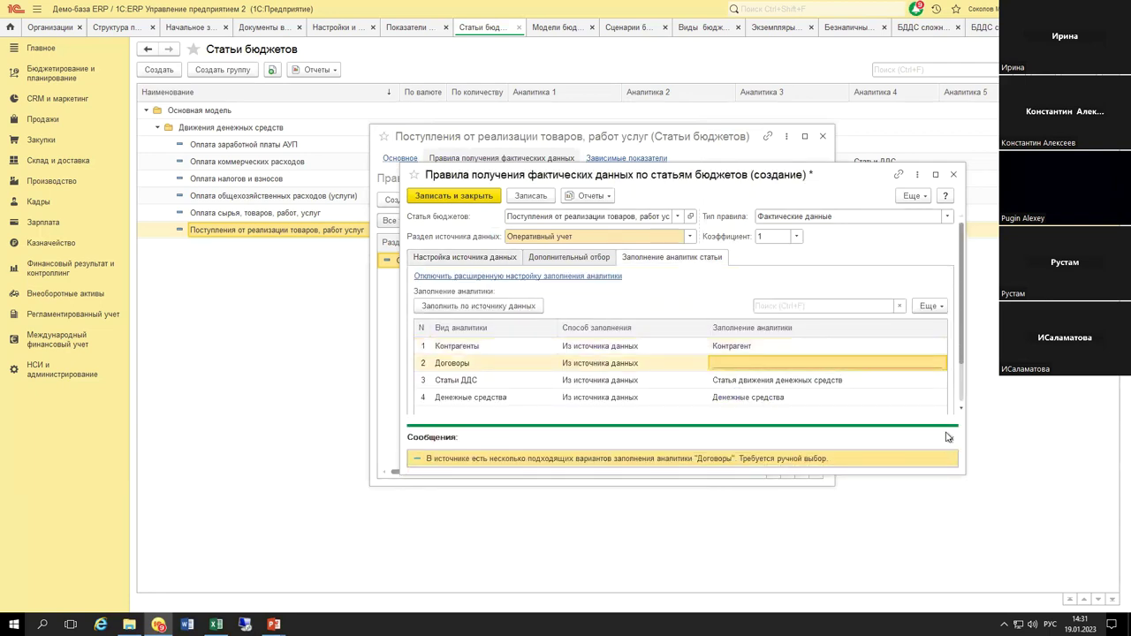
{"action": "left_click", "coordinate": [950, 438]}
{"action": "left_click", "coordinate": [858, 367]}
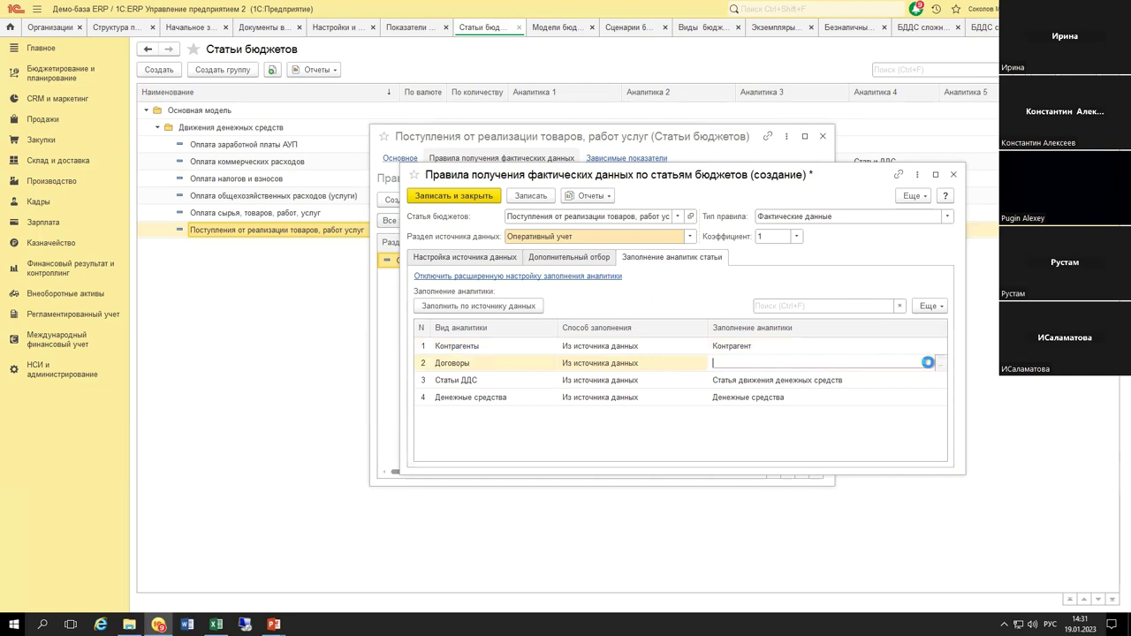
{"action": "left_click", "coordinate": [941, 364]}
{"action": "double_click", "coordinate": [608, 311]}
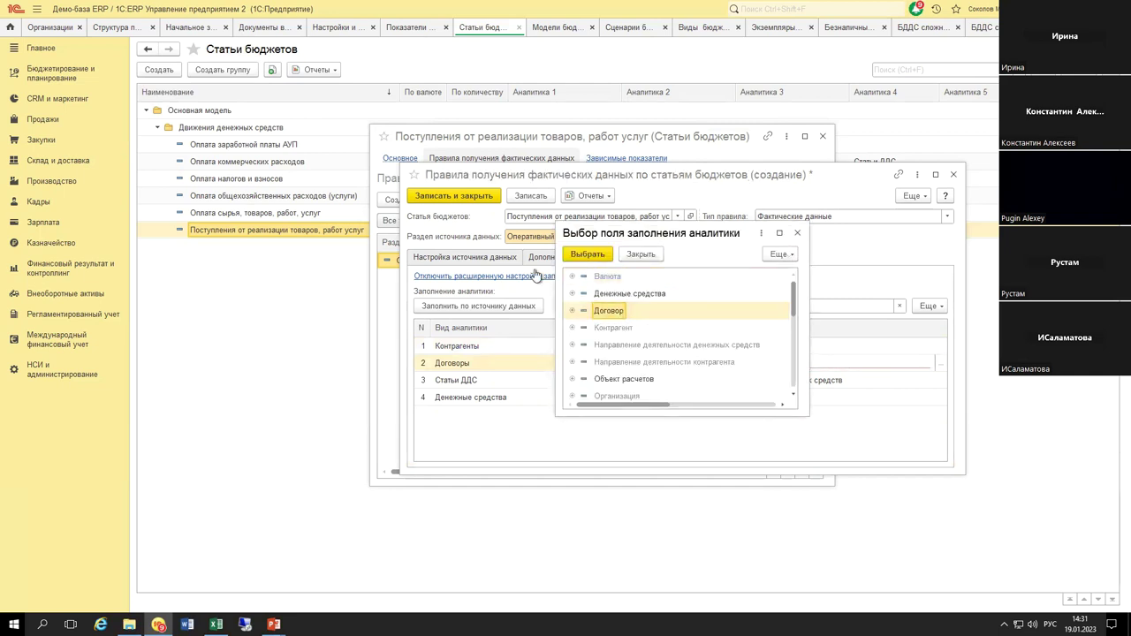
Step: Set the rule's amount source (Источник суммы) to Сумма оплаты, then save and close the rule
{"action": "left_click", "coordinate": [510, 259]}
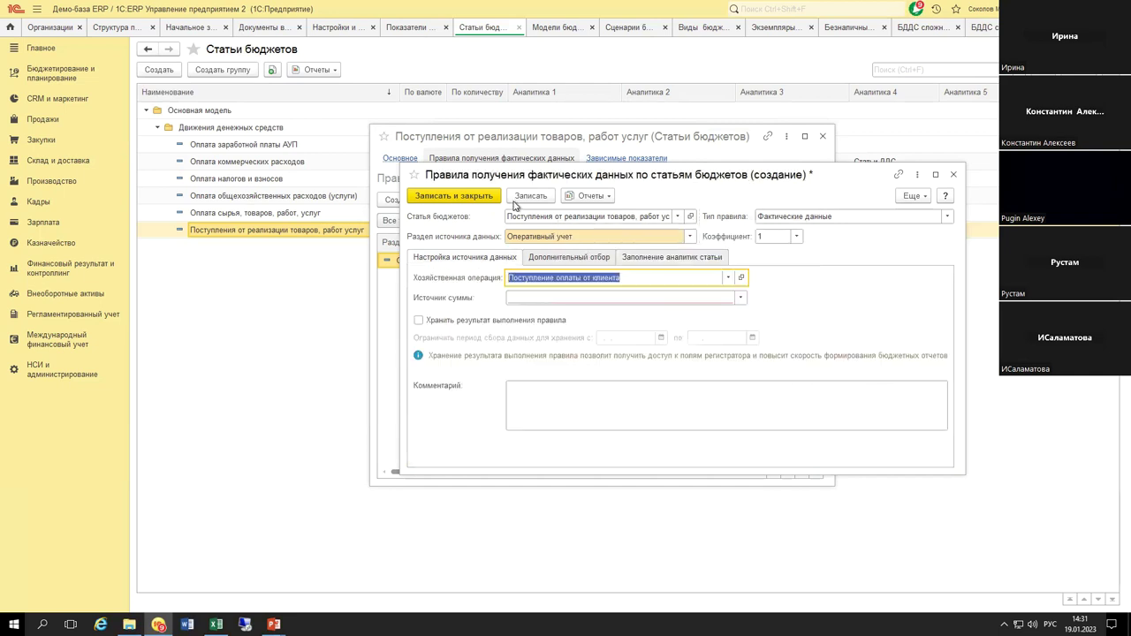
{"action": "left_click", "coordinate": [593, 297]}
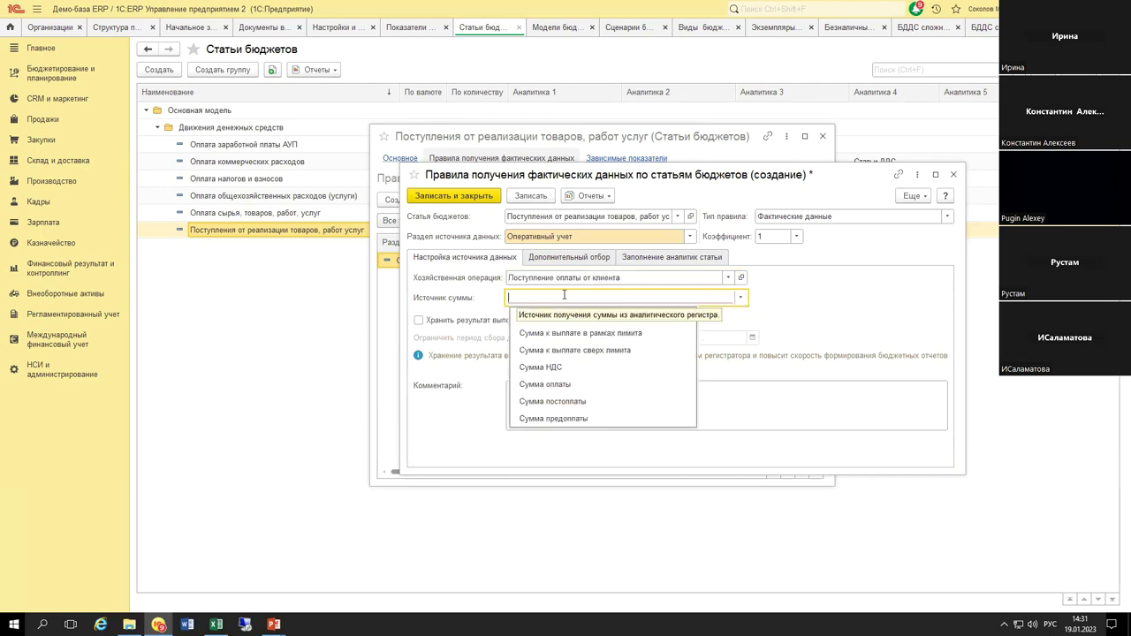
{"action": "left_click", "coordinate": [560, 391]}
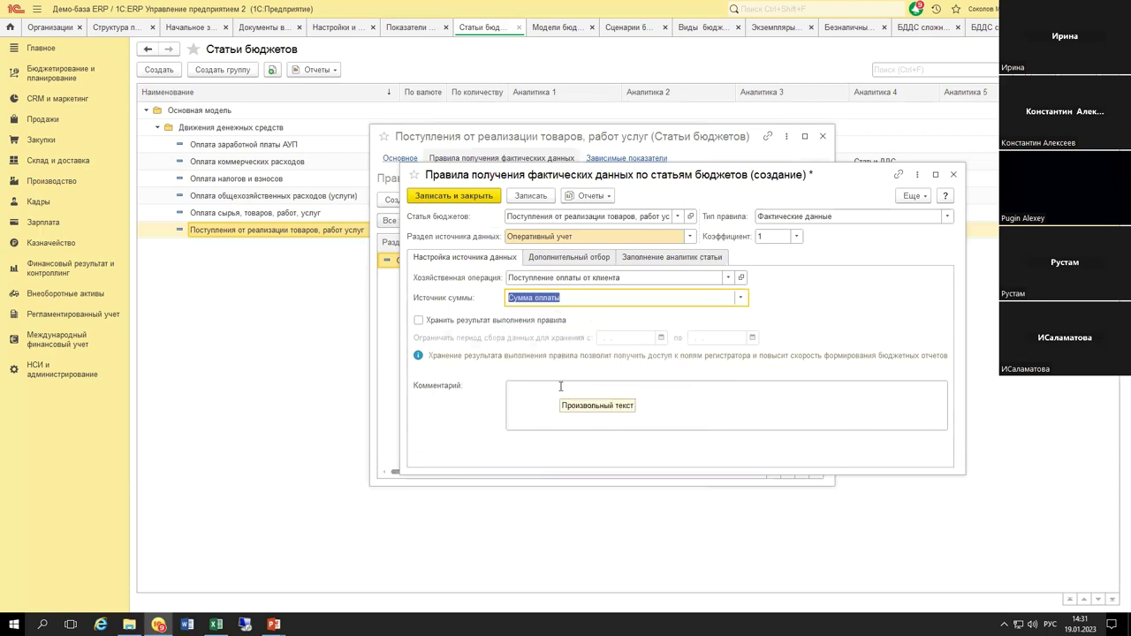
{"action": "left_click", "coordinate": [457, 195]}
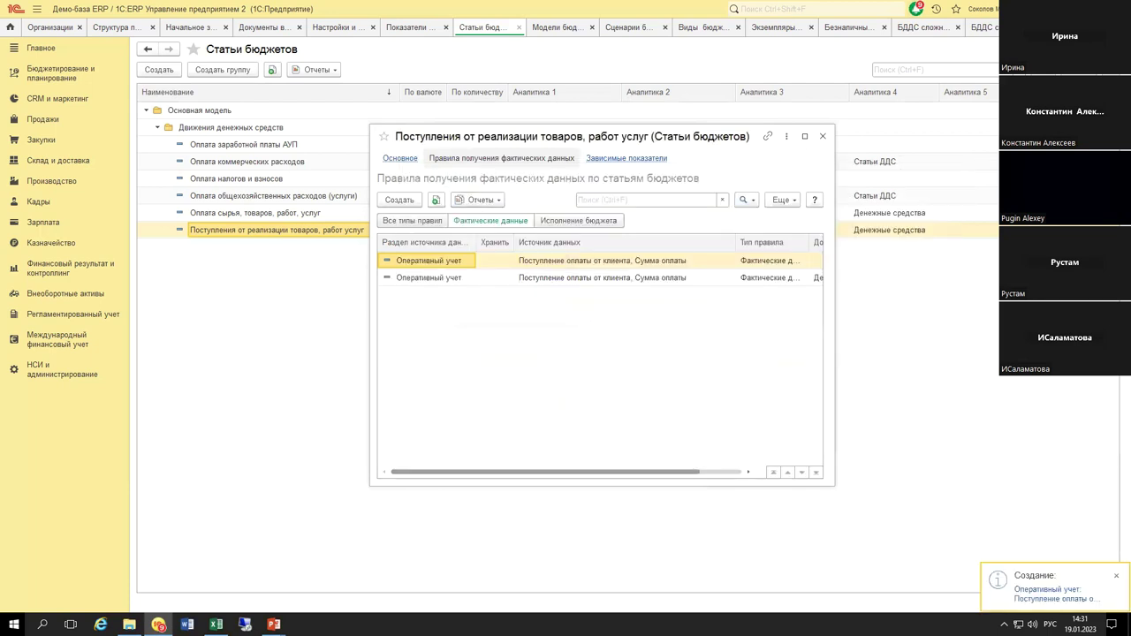
Step: Regenerate the БДДС сложная таблица report for February 2023 and examine its plan, actual and deviation columns
{"action": "left_click", "coordinate": [979, 32]}
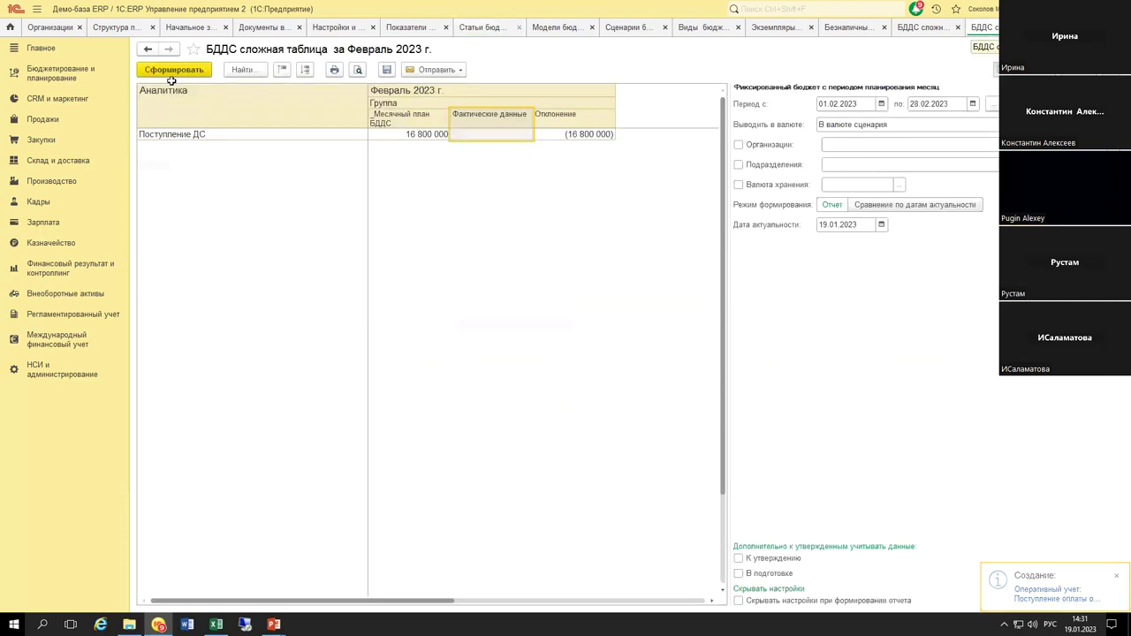
{"action": "left_click", "coordinate": [177, 71]}
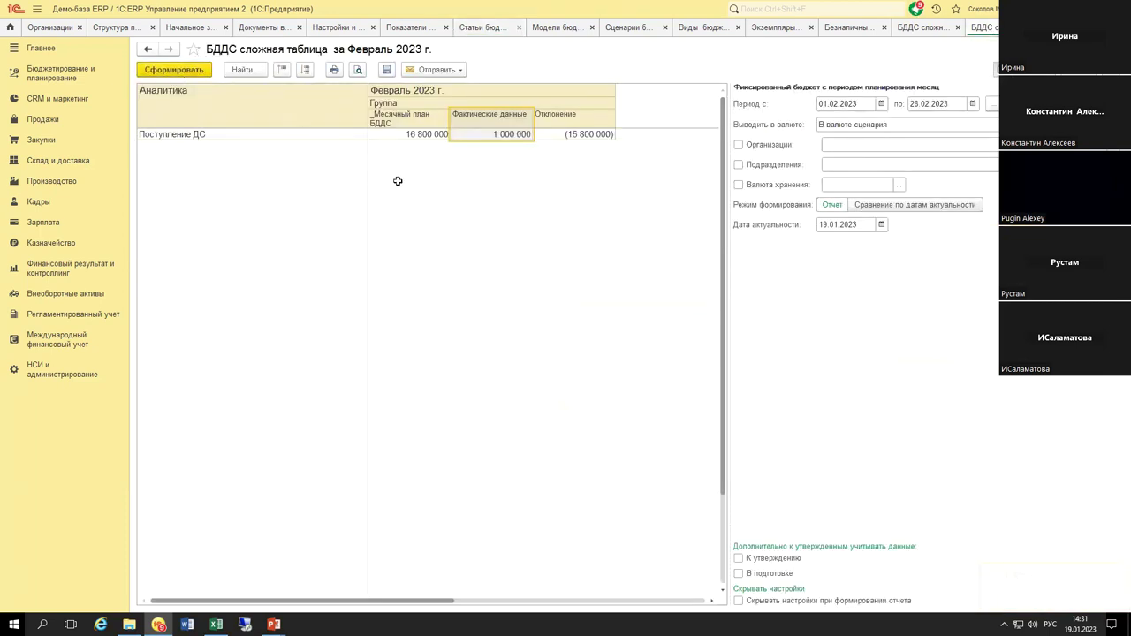
{"action": "left_click", "coordinate": [426, 134]}
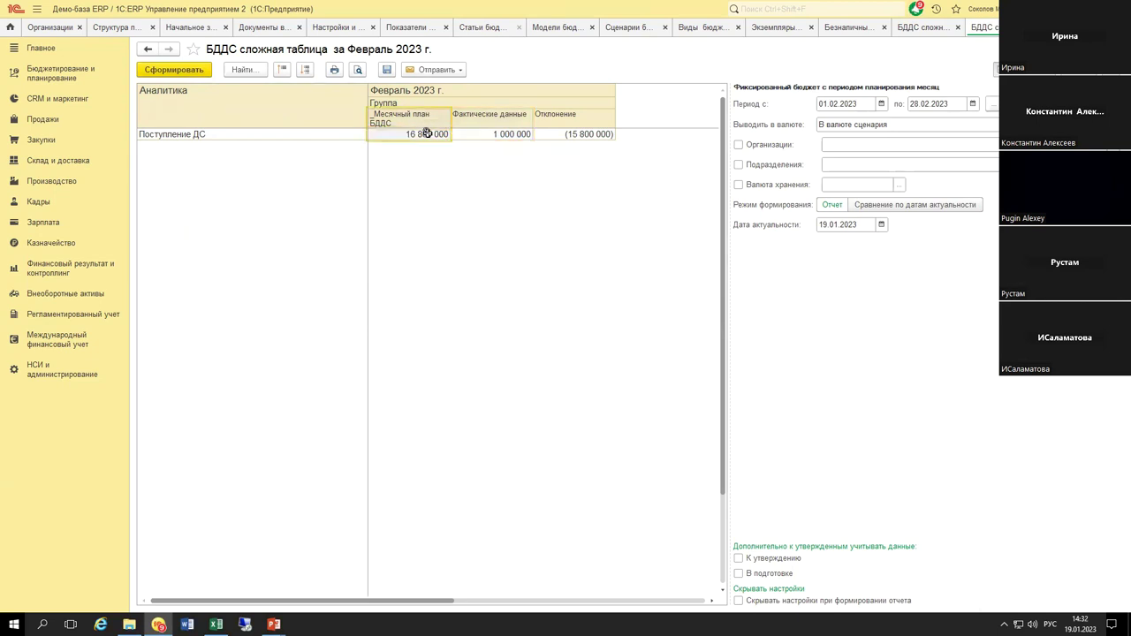
{"action": "left_click", "coordinate": [486, 133]}
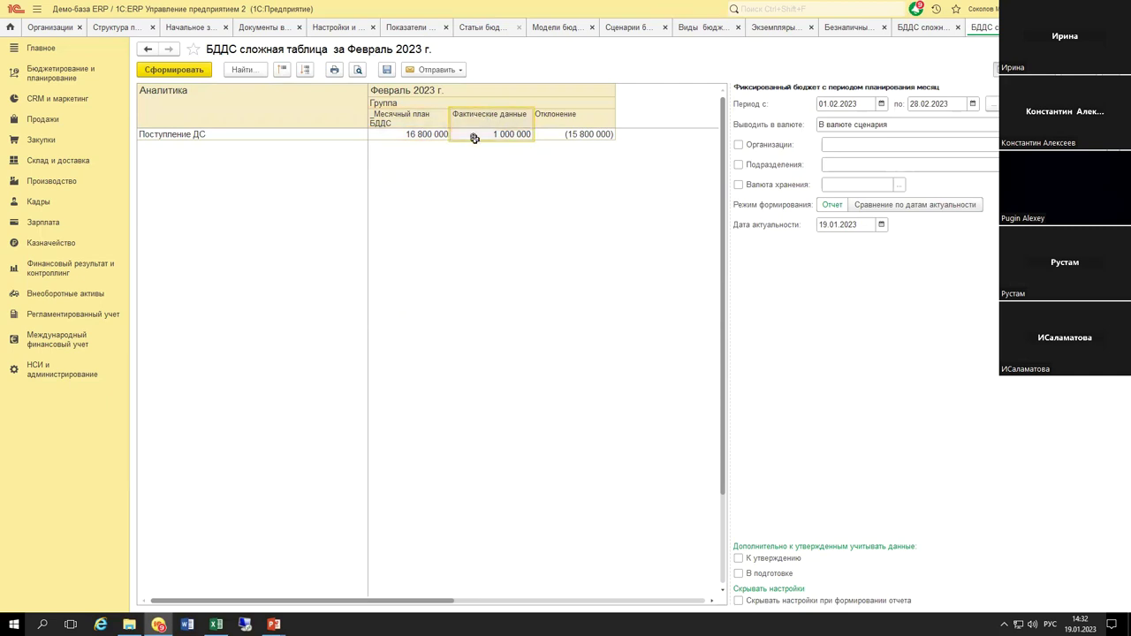
{"action": "left_click", "coordinate": [564, 122]}
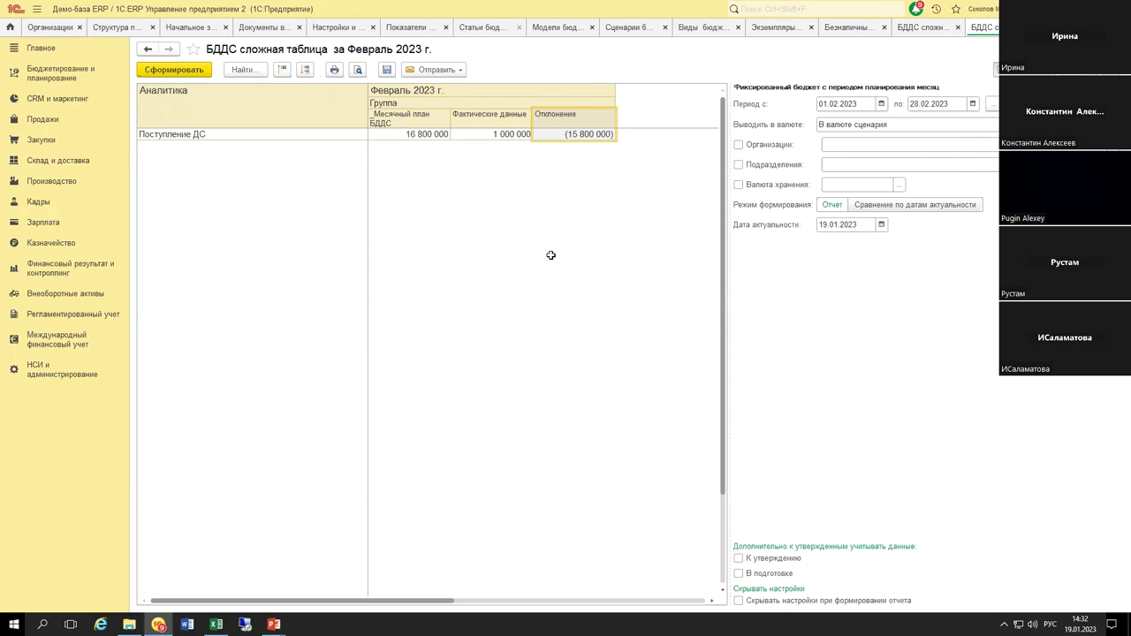
{"action": "left_click_drag", "start_coordinate": [426, 116], "coordinate": [477, 122]}
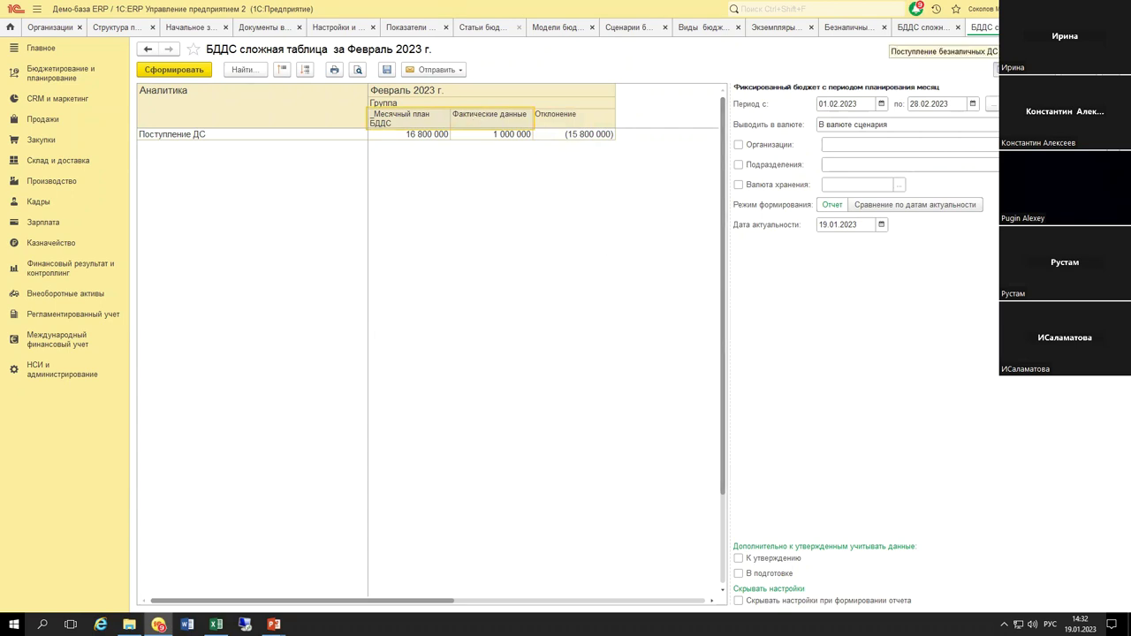
Step: In the БДДС сложная таблица budget type, add a group formula Отклонение (%) to the Группа columns
{"action": "left_click", "coordinate": [1025, 26]}
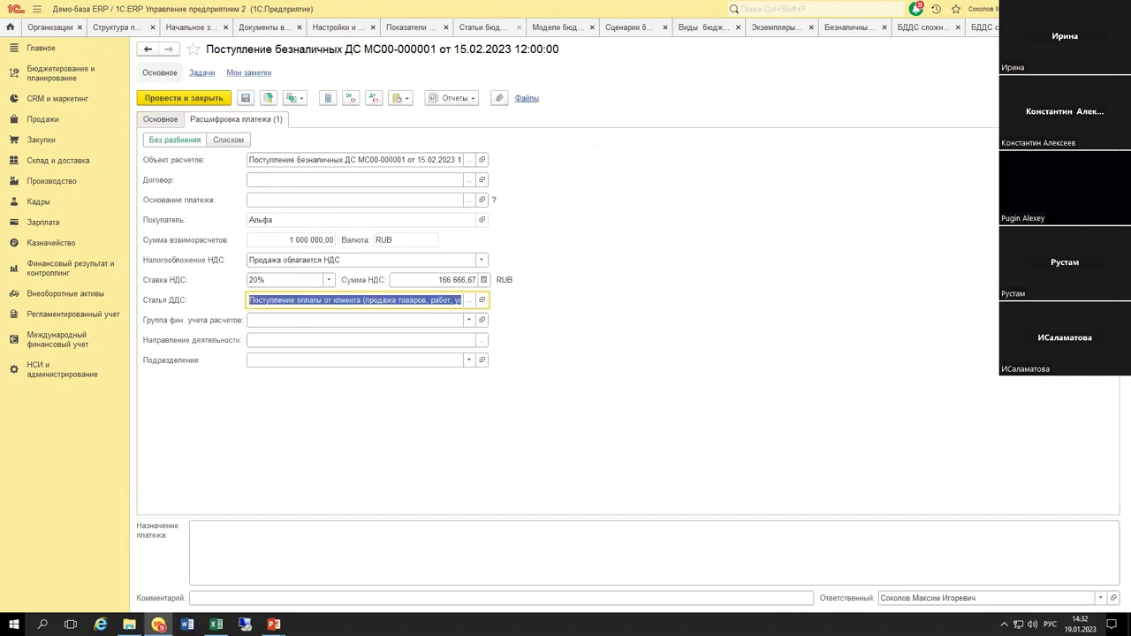
{"action": "left_click", "coordinate": [993, 27]}
{"action": "left_click", "coordinate": [995, 25]}
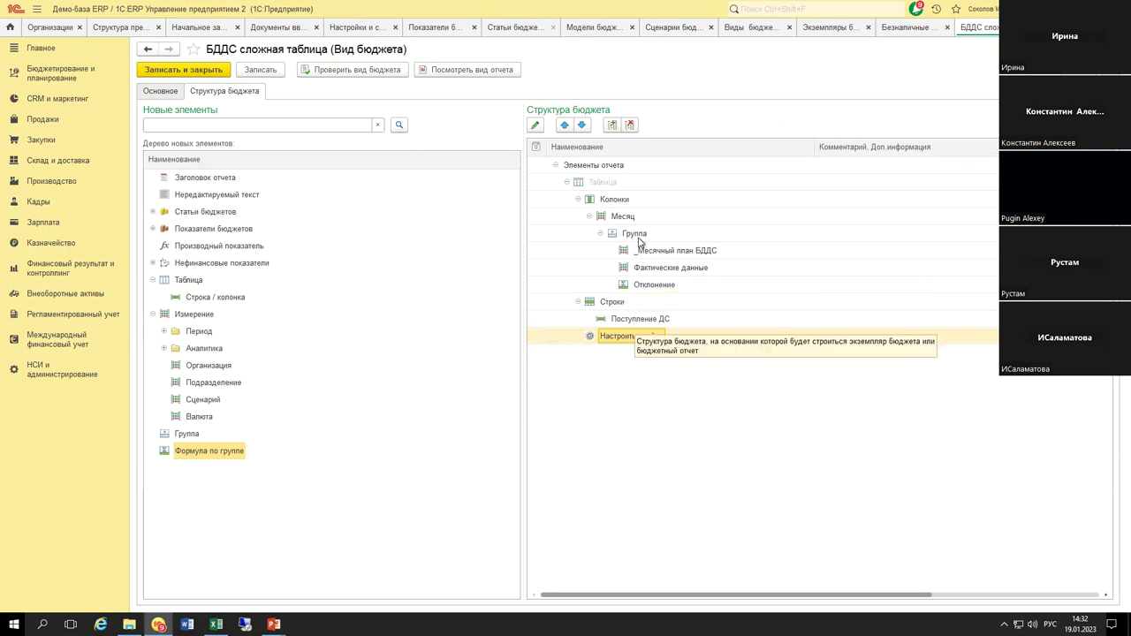
{"action": "left_click_drag", "start_coordinate": [205, 452], "coordinate": [644, 238]}
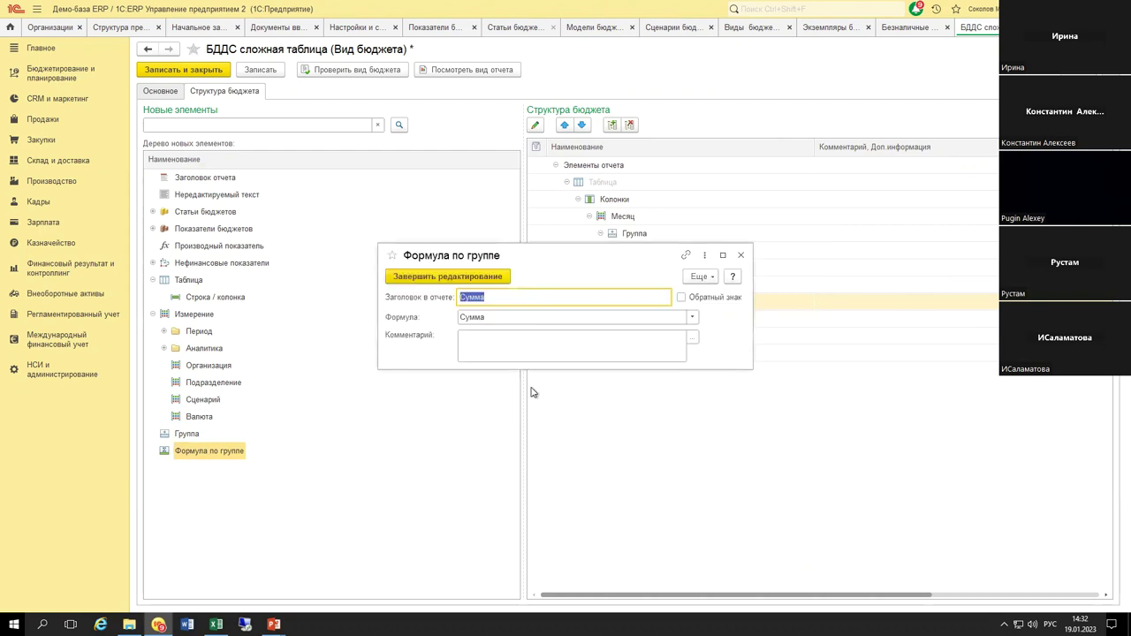
{"action": "key", "text": "Tab"}
{"action": "key", "text": "F4"}
{"action": "key", "text": "Up"}
{"action": "key", "text": "Up"}
{"action": "key", "text": "Return"}
{"action": "left_click", "coordinate": [470, 276]}
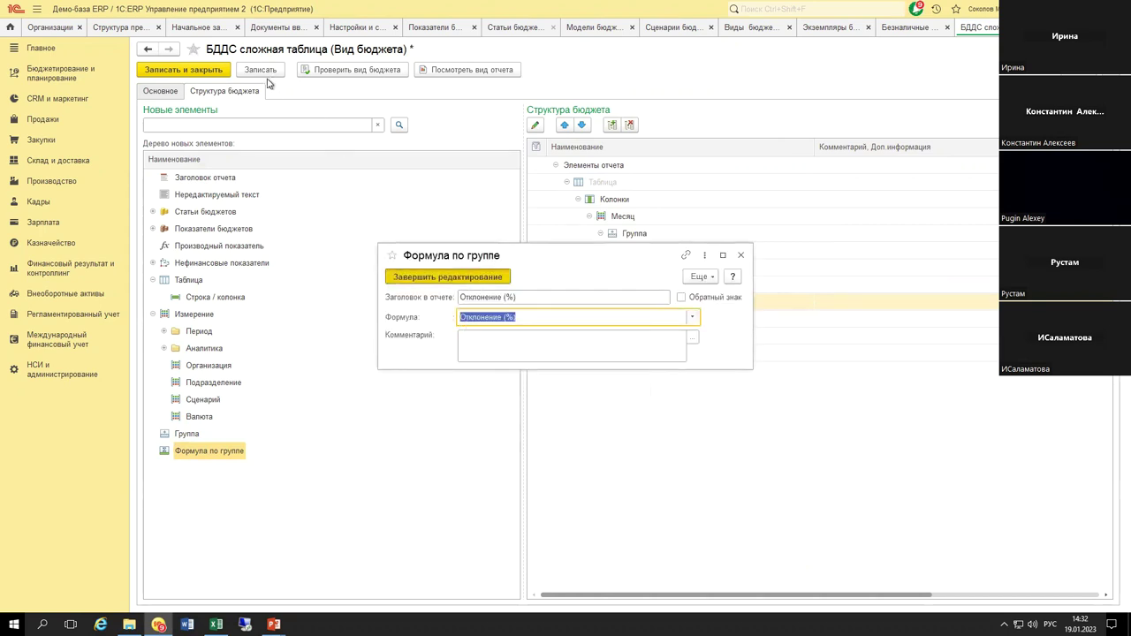
Step: Save the budget type and regenerate the February 2023 report with the percentage deviation column
{"action": "left_click", "coordinate": [259, 70]}
{"action": "left_click", "coordinate": [179, 72]}
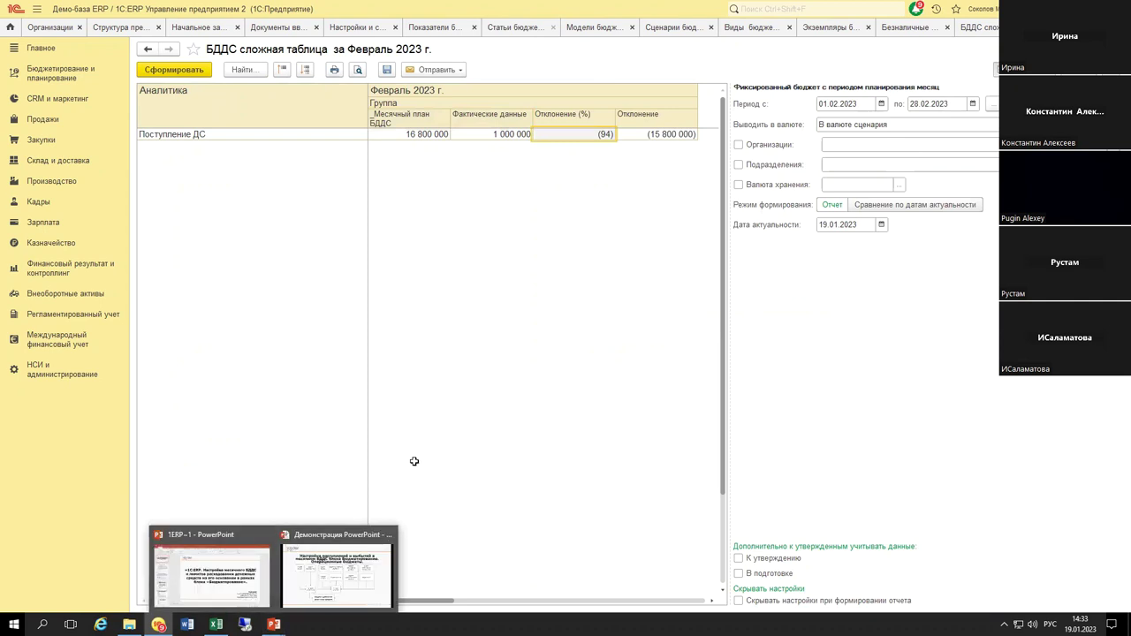
{"action": "key", "text": "alt+Tab"}
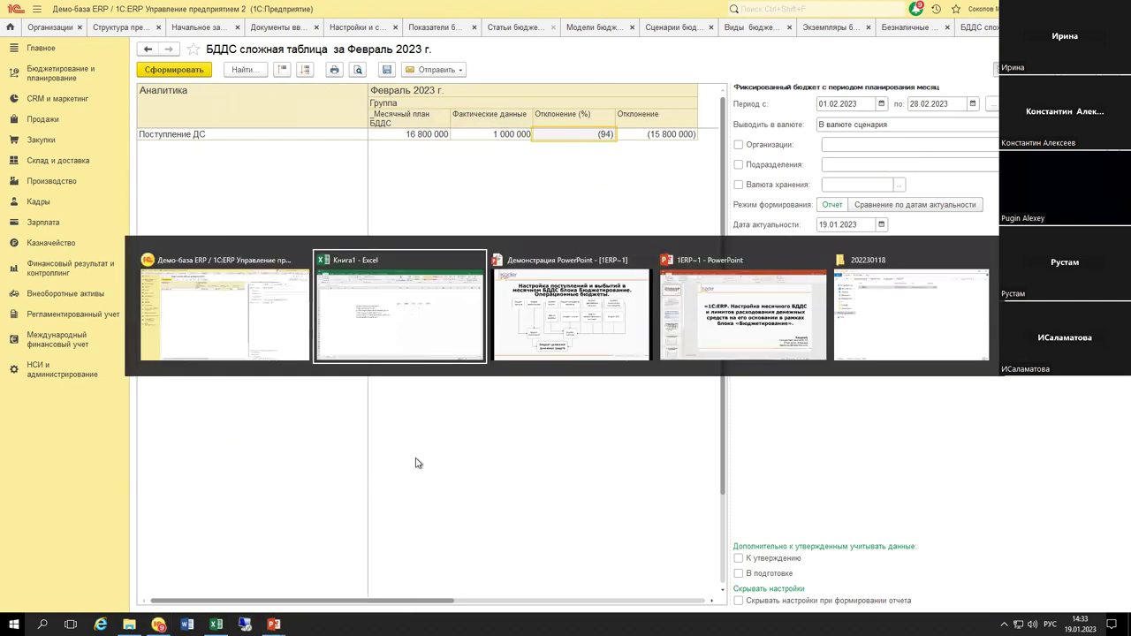
{"action": "key", "text": "alt+Tab"}
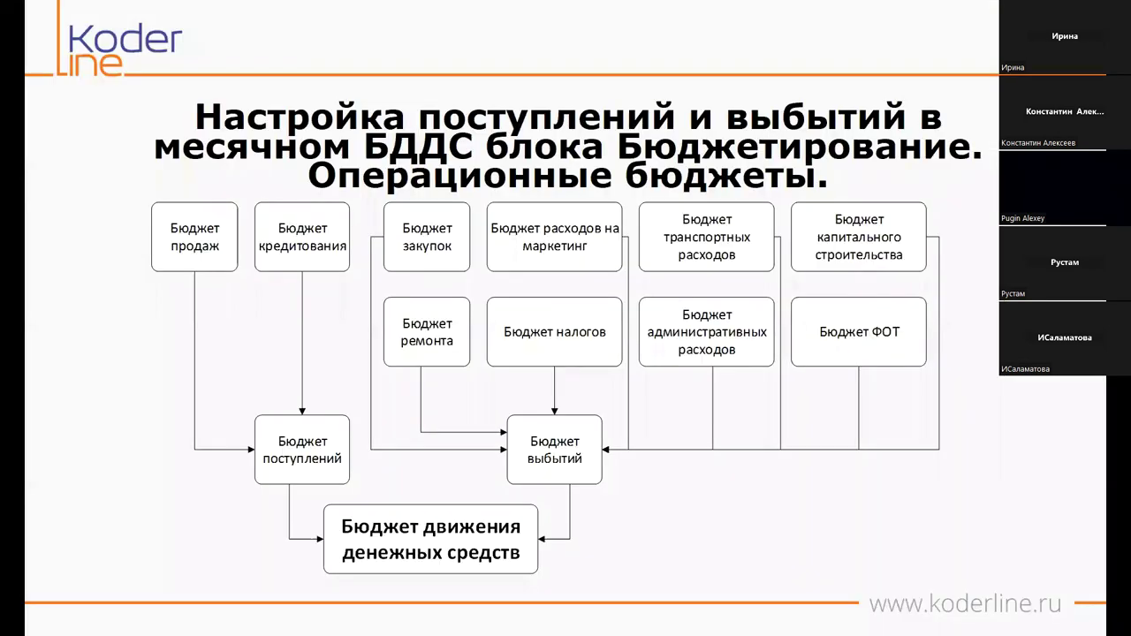
{"action": "key", "text": "Right"}
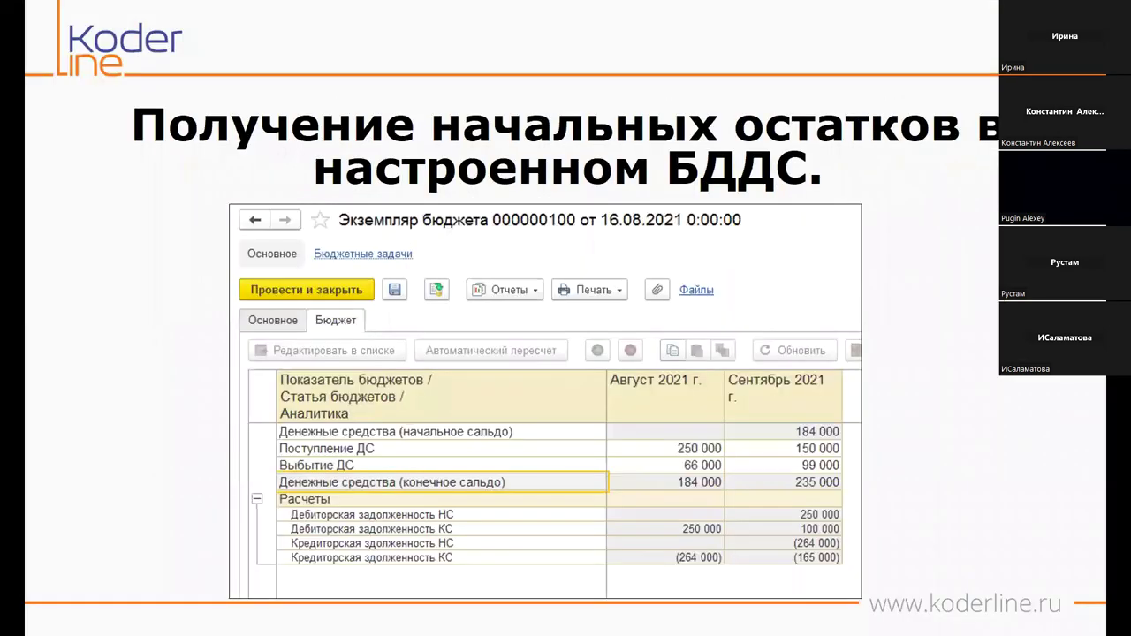
{"action": "key", "text": "Right"}
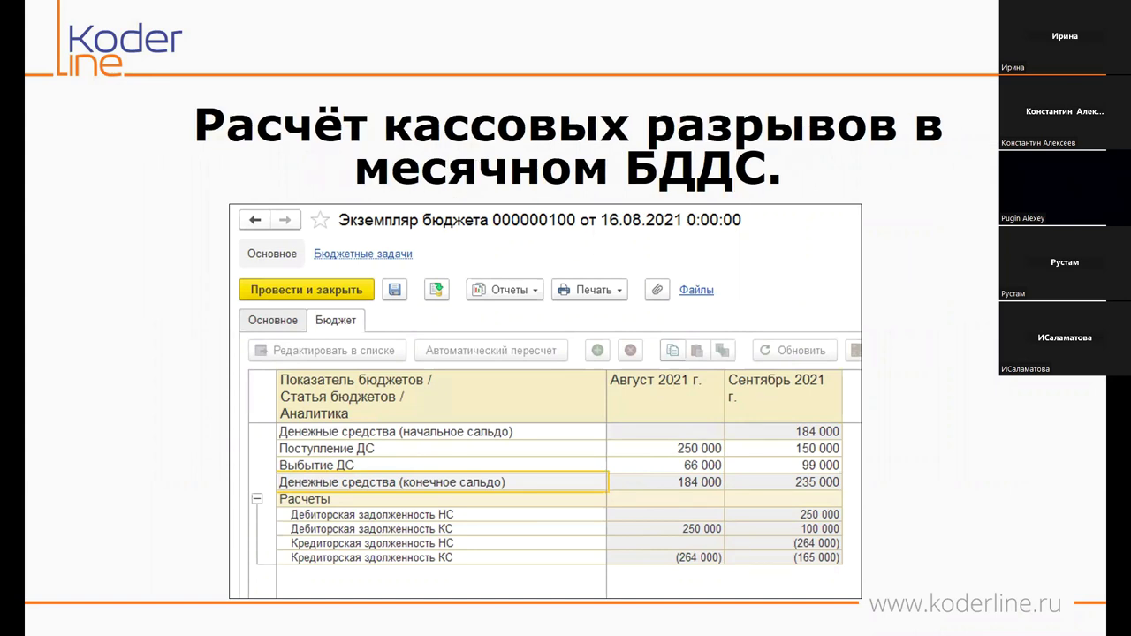
Step: Switch to 1C:ERP and generate the Бюджет движения ДС report for February 2023 from the budget types list
{"action": "key", "text": "Right"}
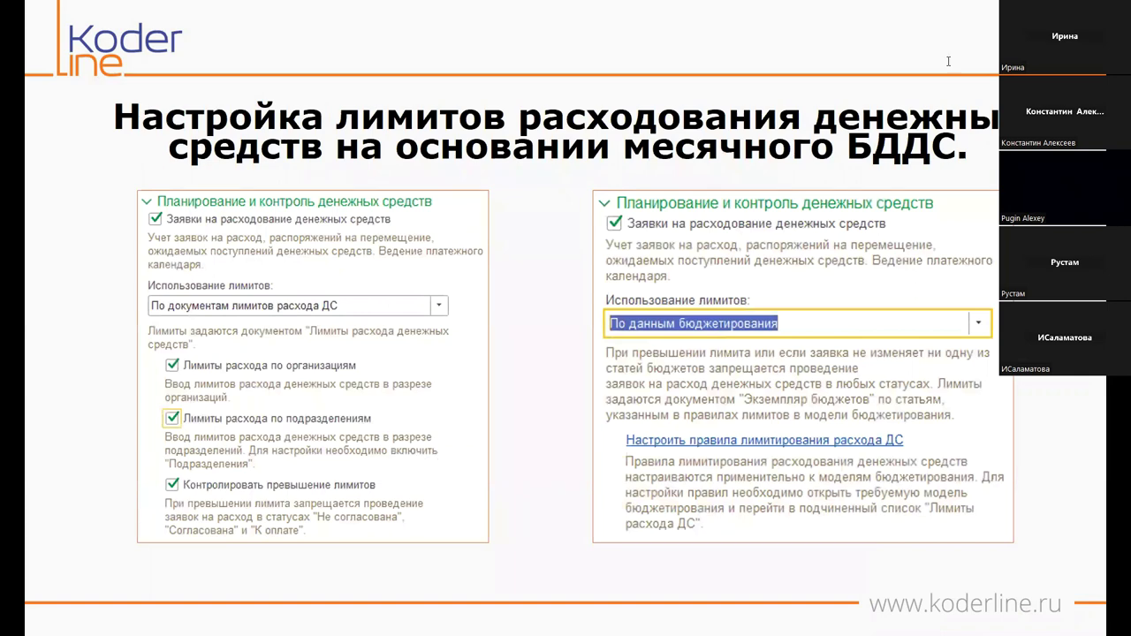
{"action": "key", "text": "alt+Tab"}
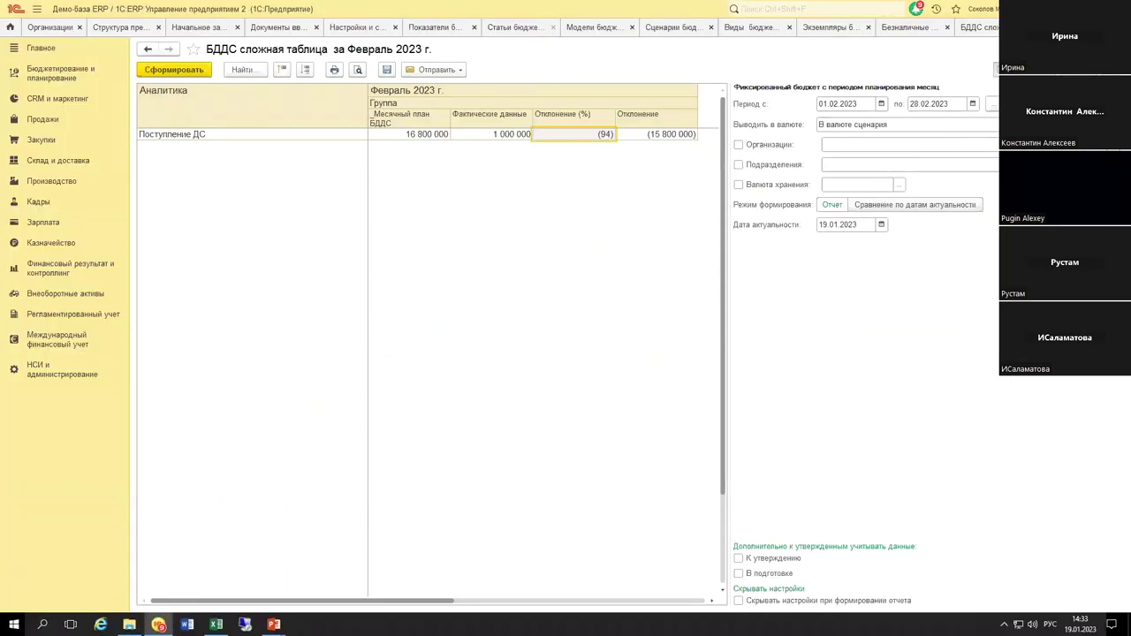
{"action": "left_click", "coordinate": [994, 27]}
{"action": "key", "text": "Escape"}
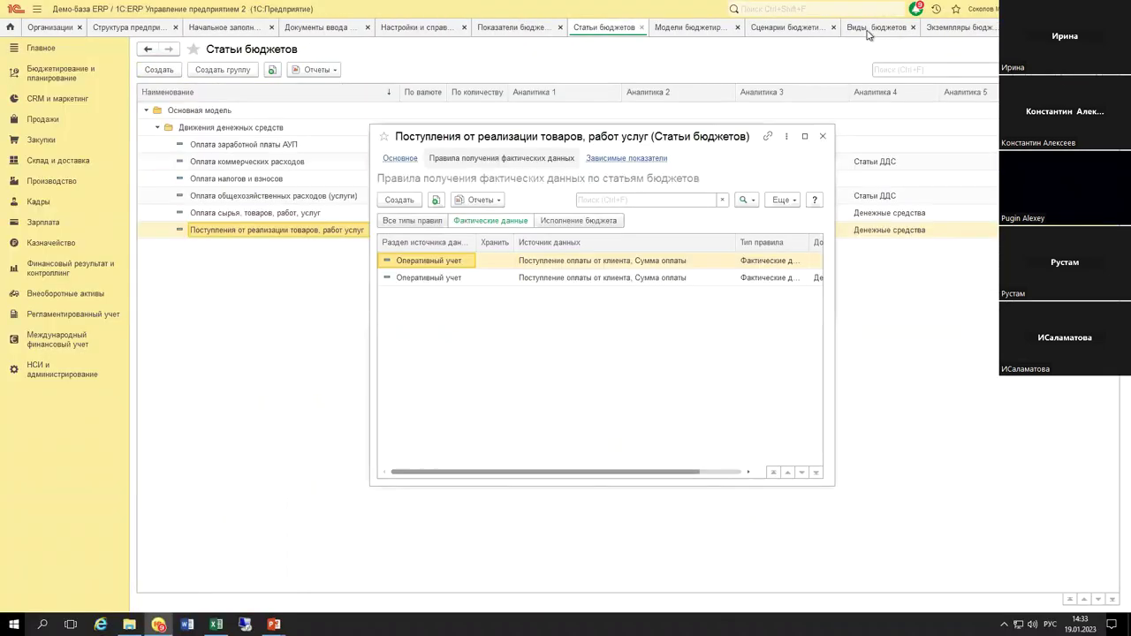
{"action": "left_click", "coordinate": [824, 137]}
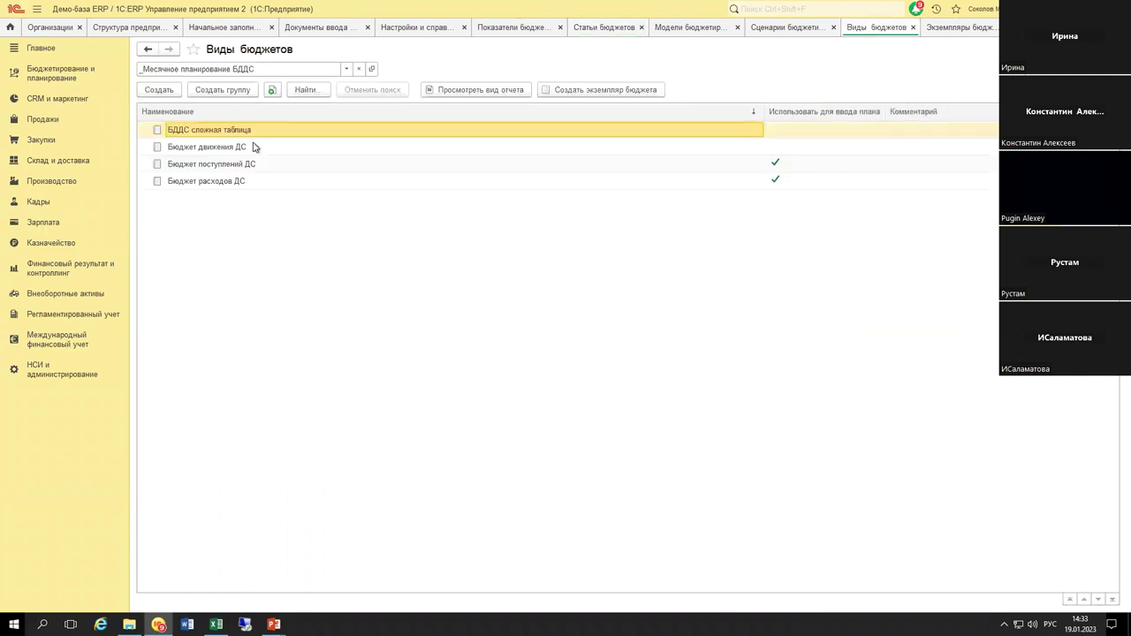
{"action": "left_click", "coordinate": [353, 146]}
{"action": "left_click", "coordinate": [477, 89]}
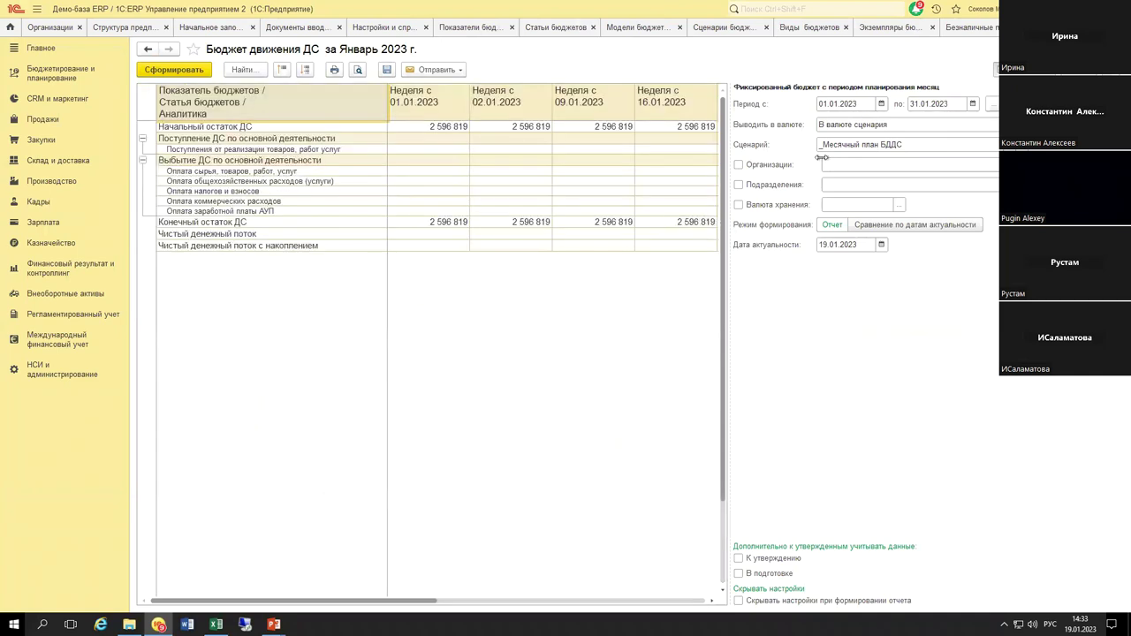
{"action": "left_click", "coordinate": [991, 103]}
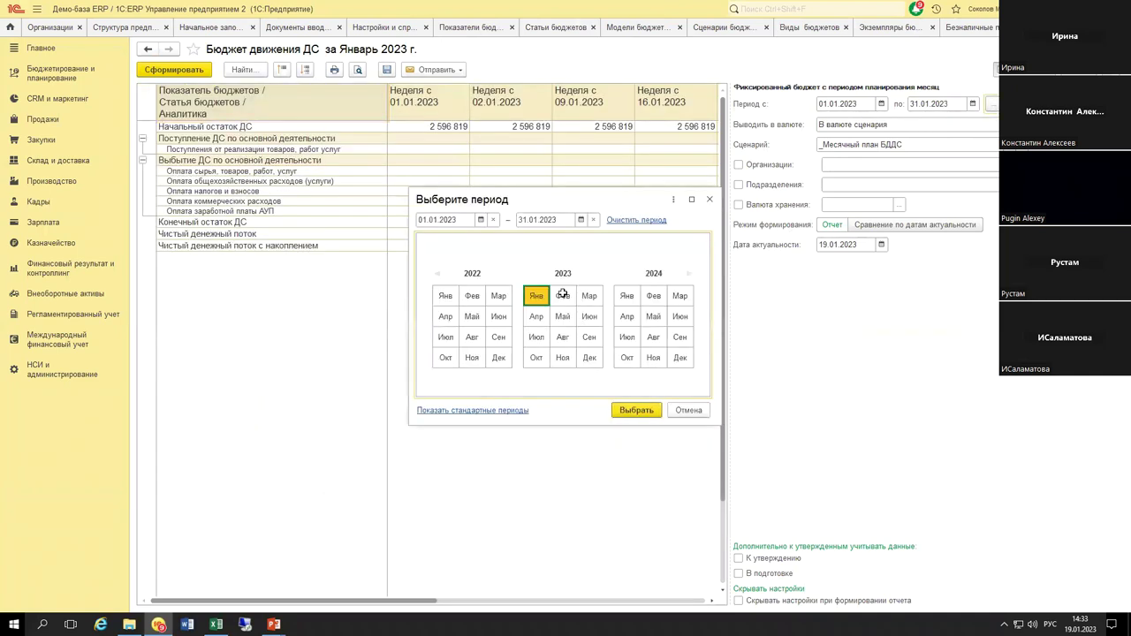
{"action": "left_click", "coordinate": [563, 295]}
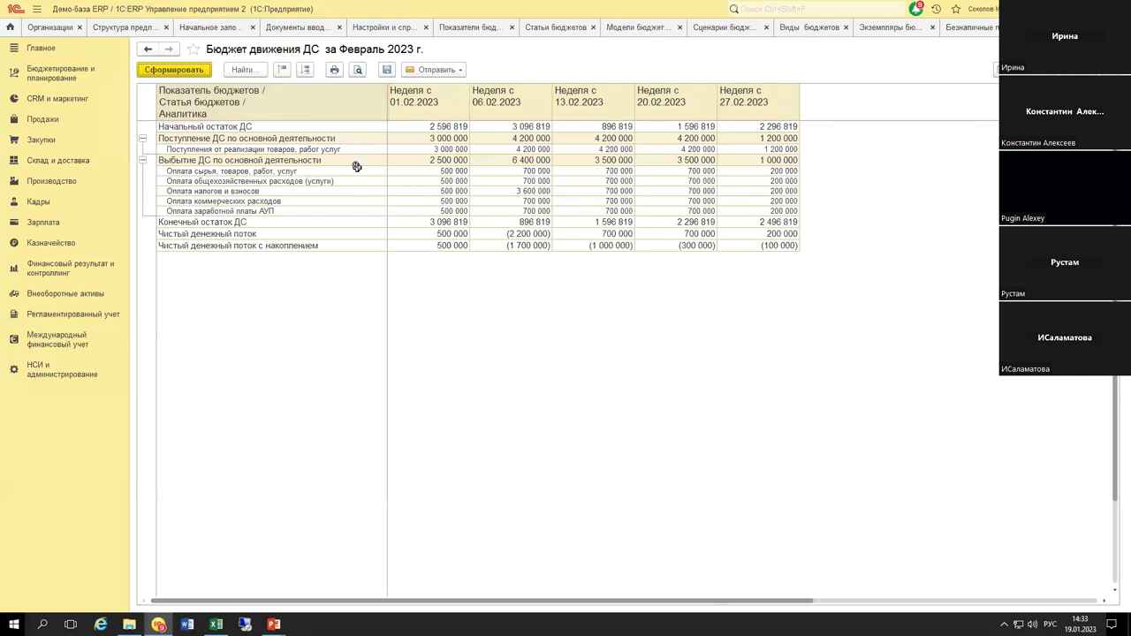
Step: Examine the outflow rows of the Бюджет движения ДС report, including the weekly amounts for Оплата сырья, товаров, работ, услуг
{"action": "key", "text": "Down"}
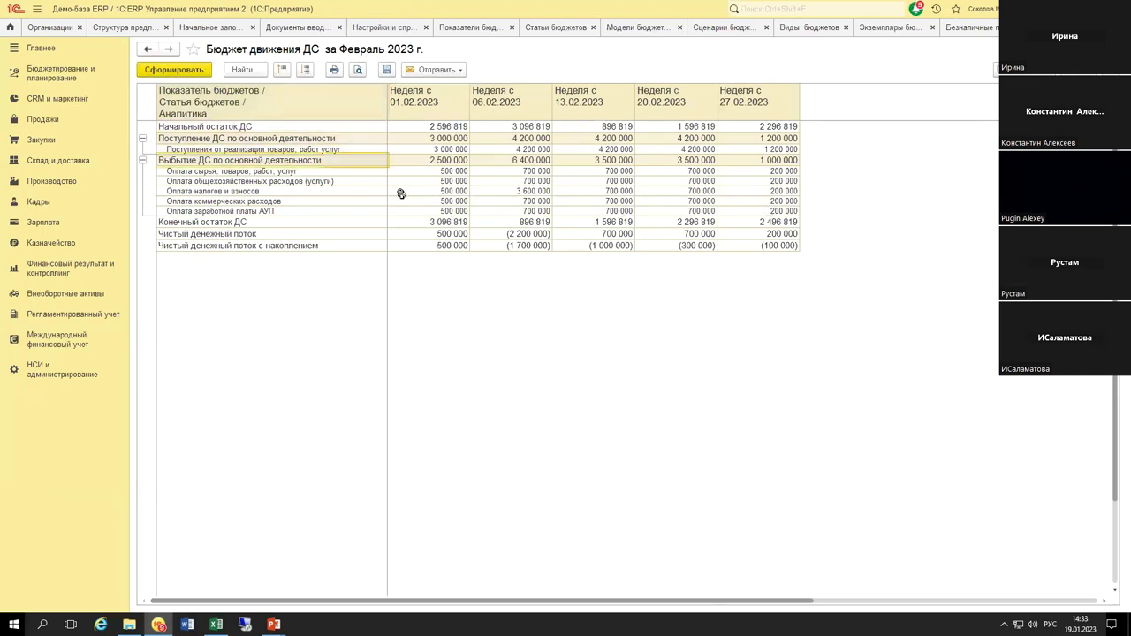
{"action": "left_click", "coordinate": [401, 193]}
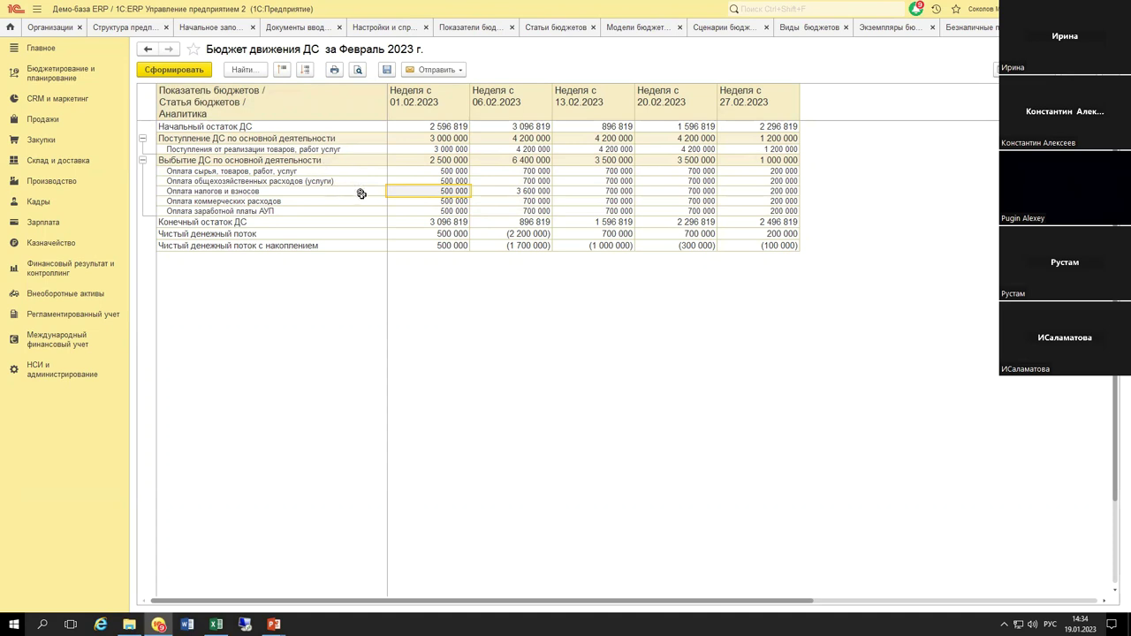
{"action": "scroll", "coordinate": [893, 189], "scroll_direction": "up", "scroll_amount": 2, "text": "ctrl"}
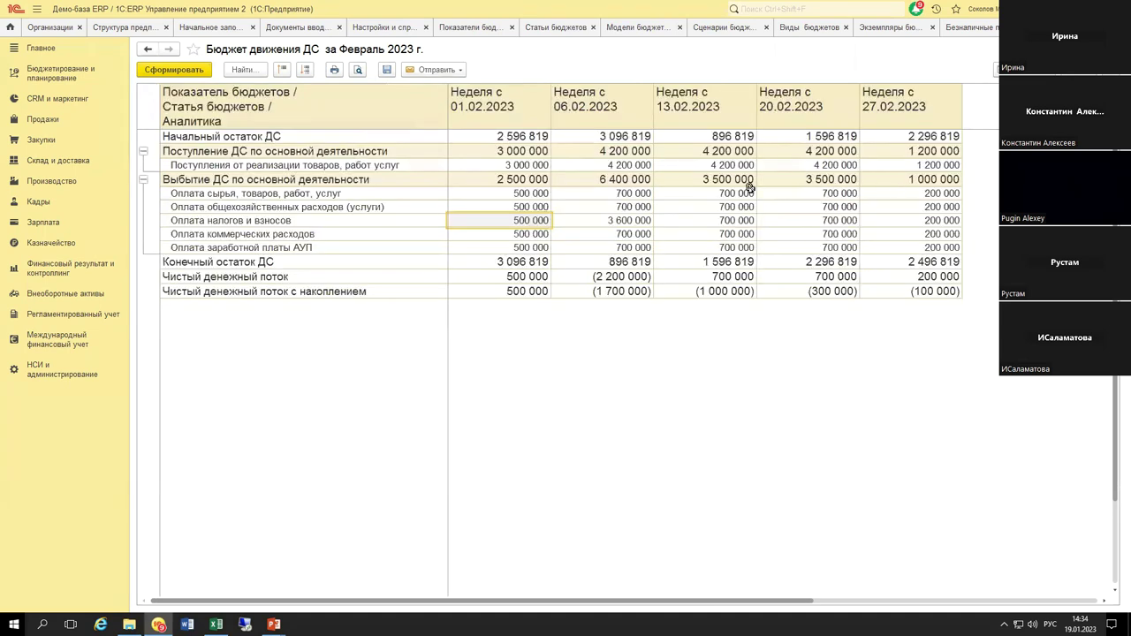
{"action": "key", "text": "Up"}
{"action": "key", "text": "Up"}
{"action": "key", "text": "Left"}
{"action": "key", "text": "shift+Right"}
{"action": "key", "text": "shift+Right"}
{"action": "key", "text": "shift+Right"}
{"action": "key", "text": "shift+Right"}
{"action": "key", "text": "shift+Right"}
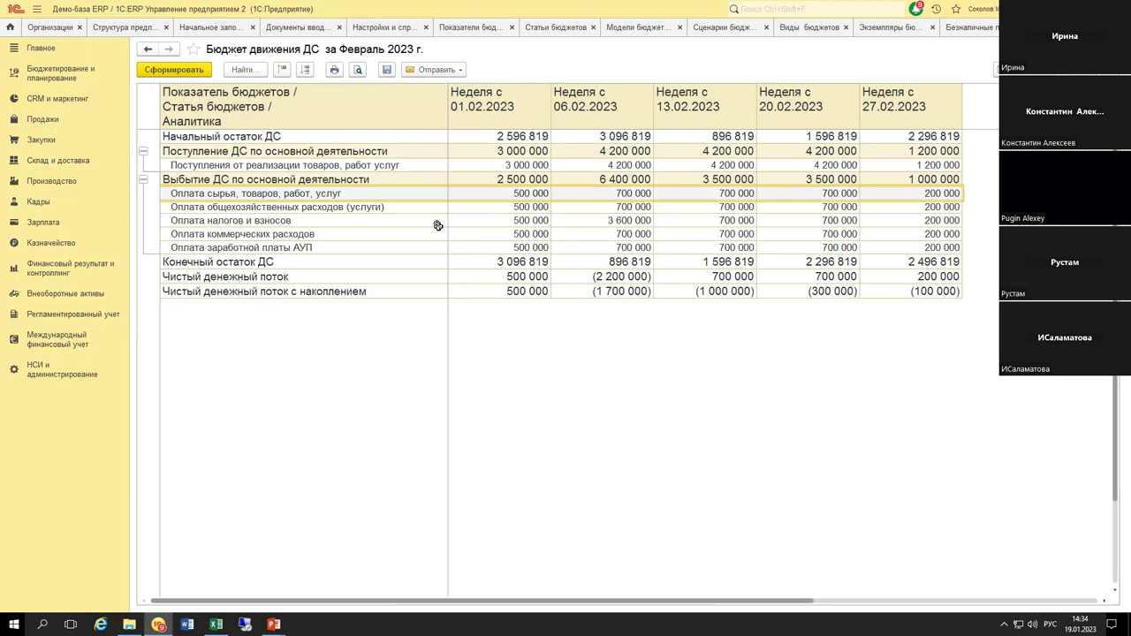
Step: Review the limit usage options (Использование лимитов) in the Казначейство и взаиморасчеты settings, under Планирование и контроль денежных средств
{"action": "left_click", "coordinate": [67, 382]}
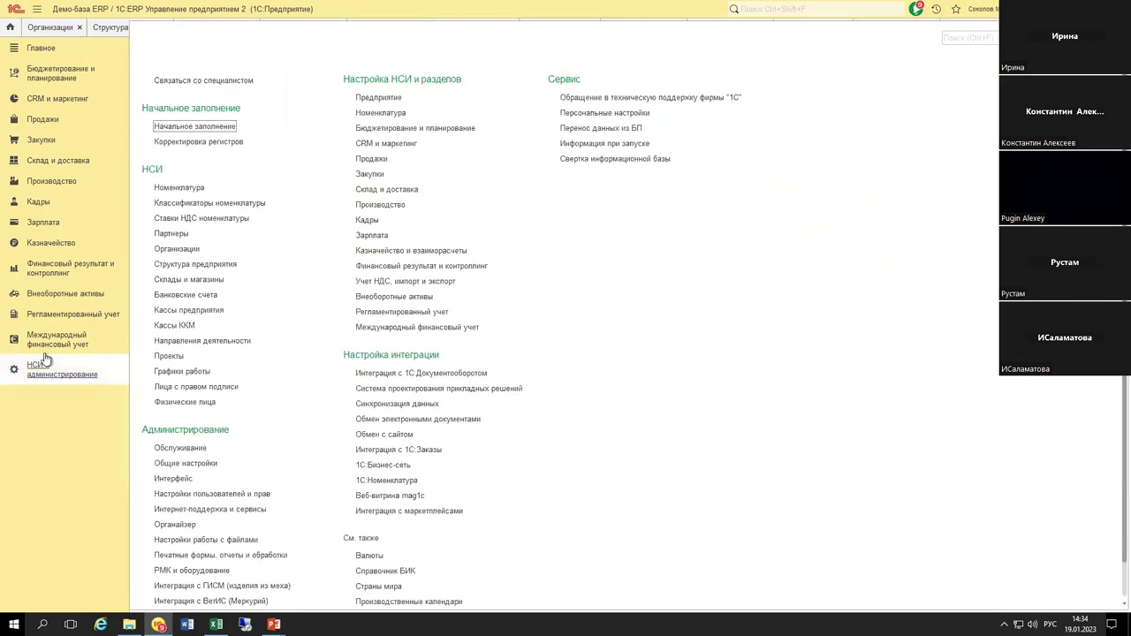
{"action": "left_click", "coordinate": [399, 254]}
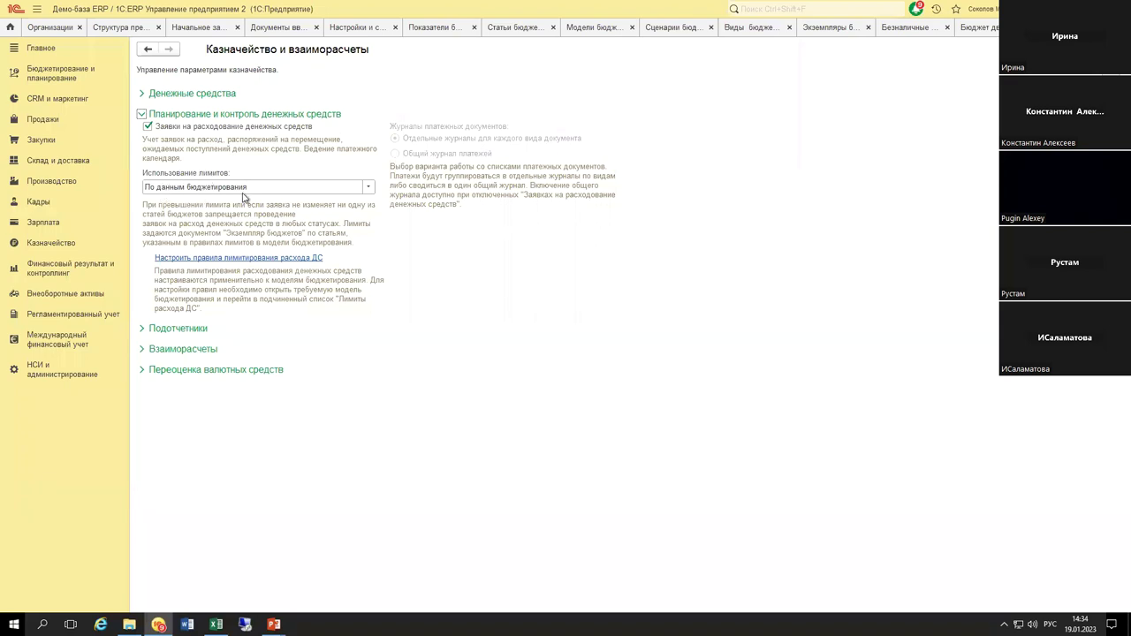
{"action": "left_click", "coordinate": [368, 190]}
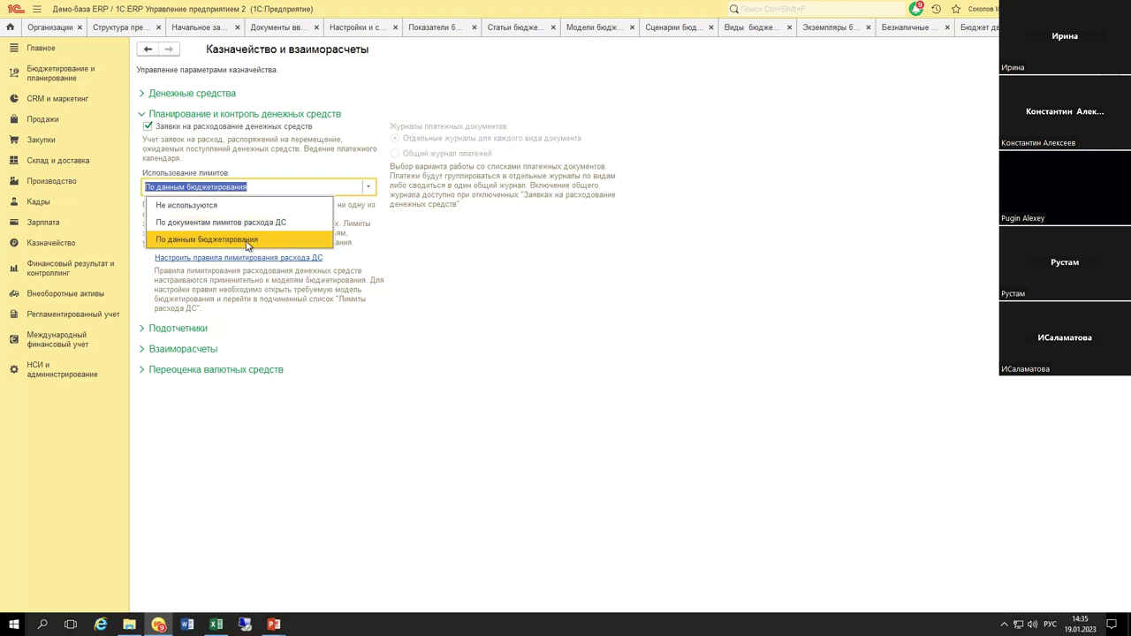
{"action": "left_click", "coordinate": [368, 186]}
{"action": "left_click", "coordinate": [364, 187]}
{"action": "left_click", "coordinate": [417, 196]}
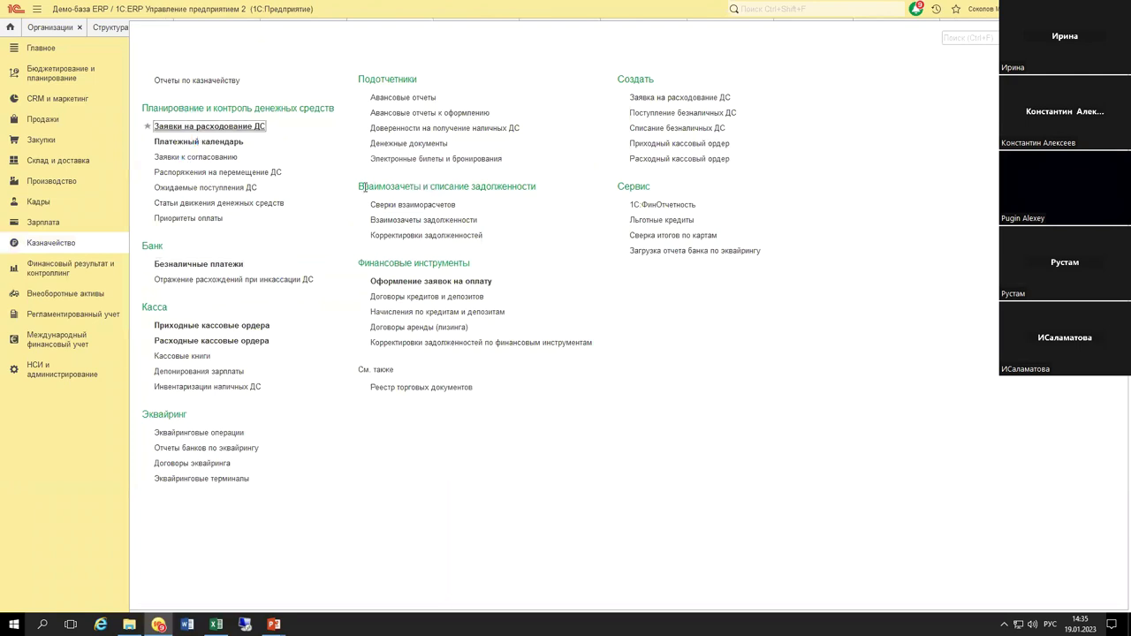
Step: Create a new Заявка на расходование денежных средств for the organization Металл-Сервис and the department Дирекция
{"action": "key", "text": "Return"}
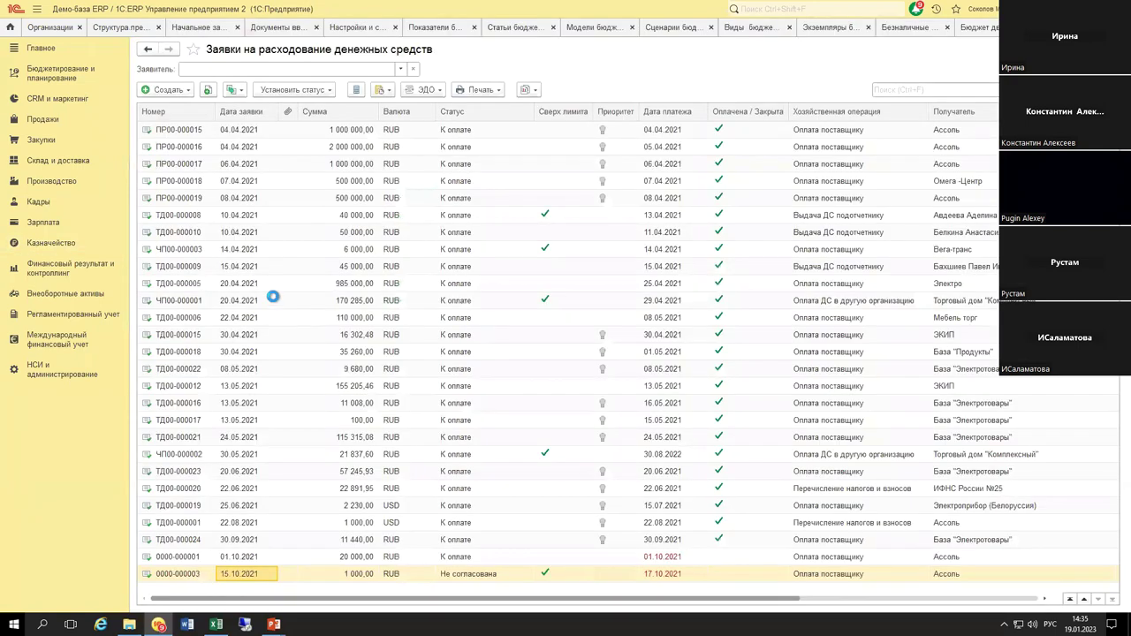
{"action": "key", "text": "Insert"}
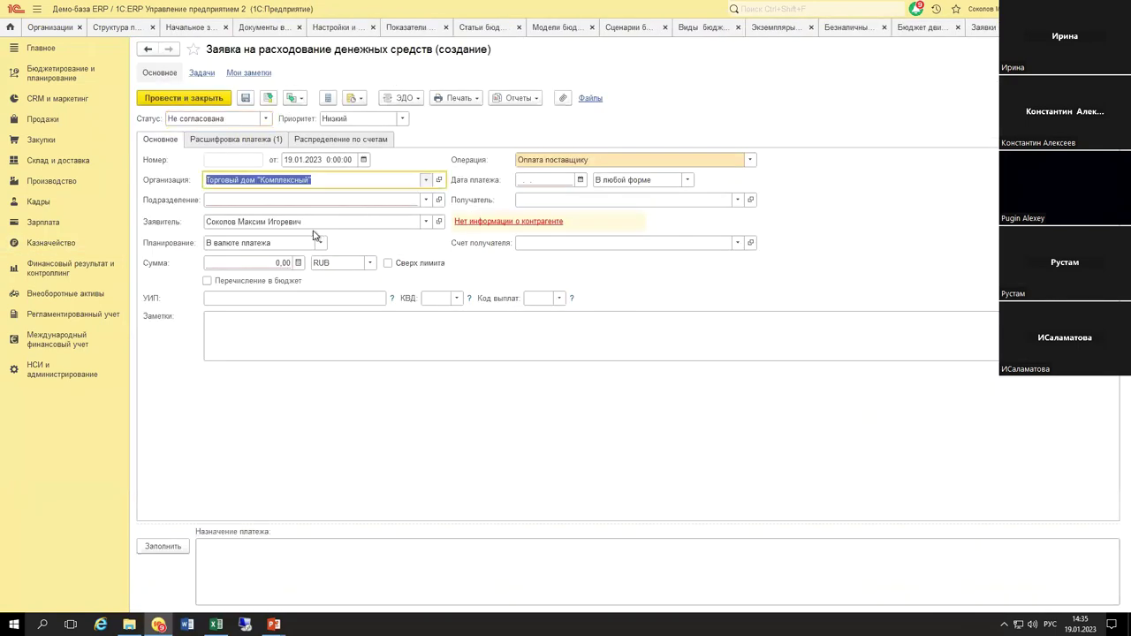
{"action": "key", "text": "alt+Down"}
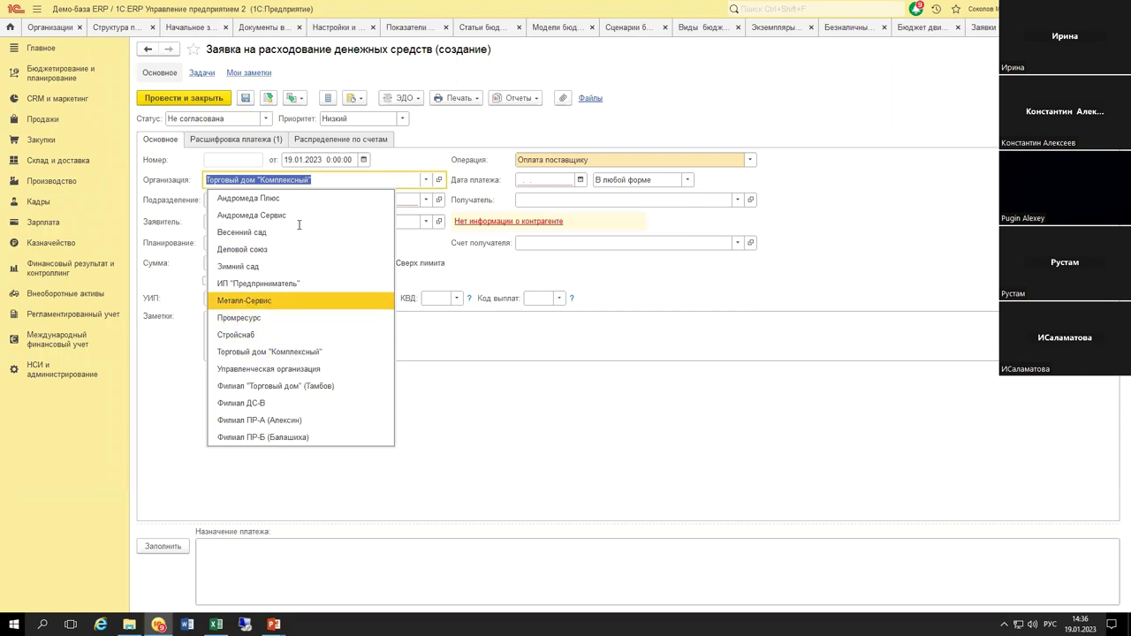
{"action": "key", "text": "Return"}
{"action": "key", "text": "Tab"}
{"action": "key", "text": "alt+Down"}
{"action": "key", "text": "Down"}
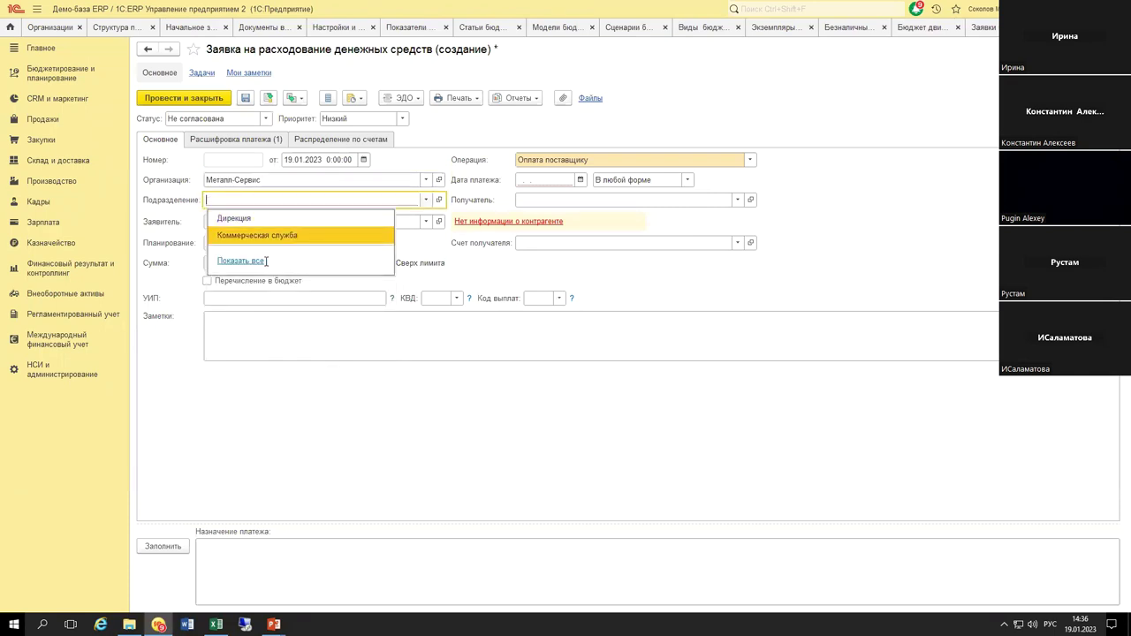
{"action": "key", "text": "Return"}
{"action": "key", "text": "Tab"}
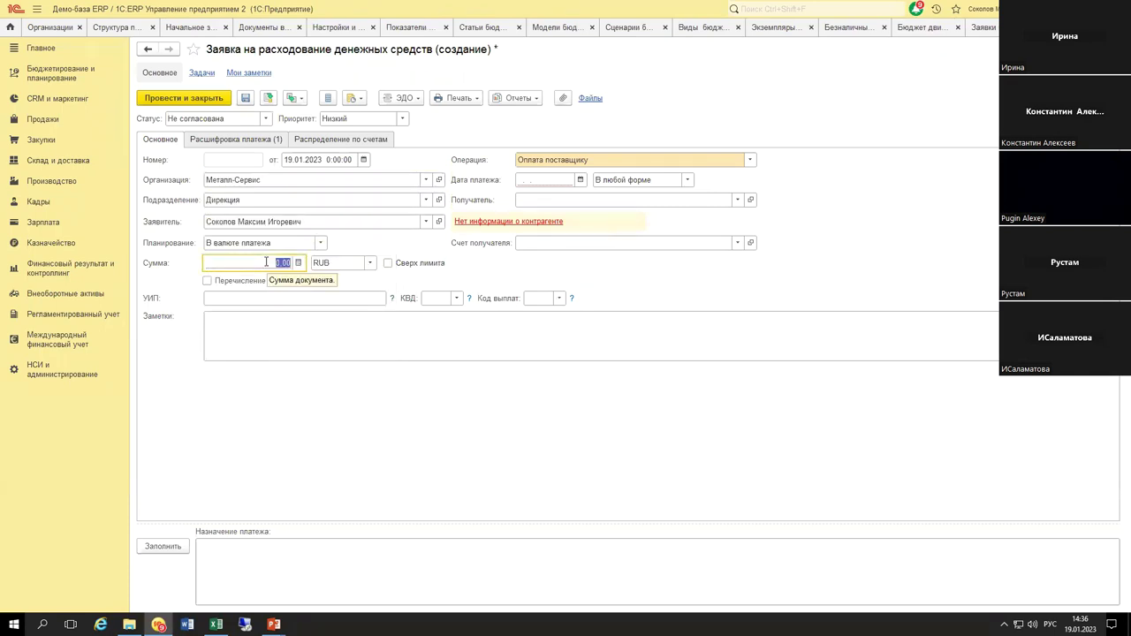
Step: Fill in the request with amount 1 000 000 RUB, payment date 15.02.2023, payment form Безналичными and recipient Альтаир
{"action": "type", "text": "1 "}
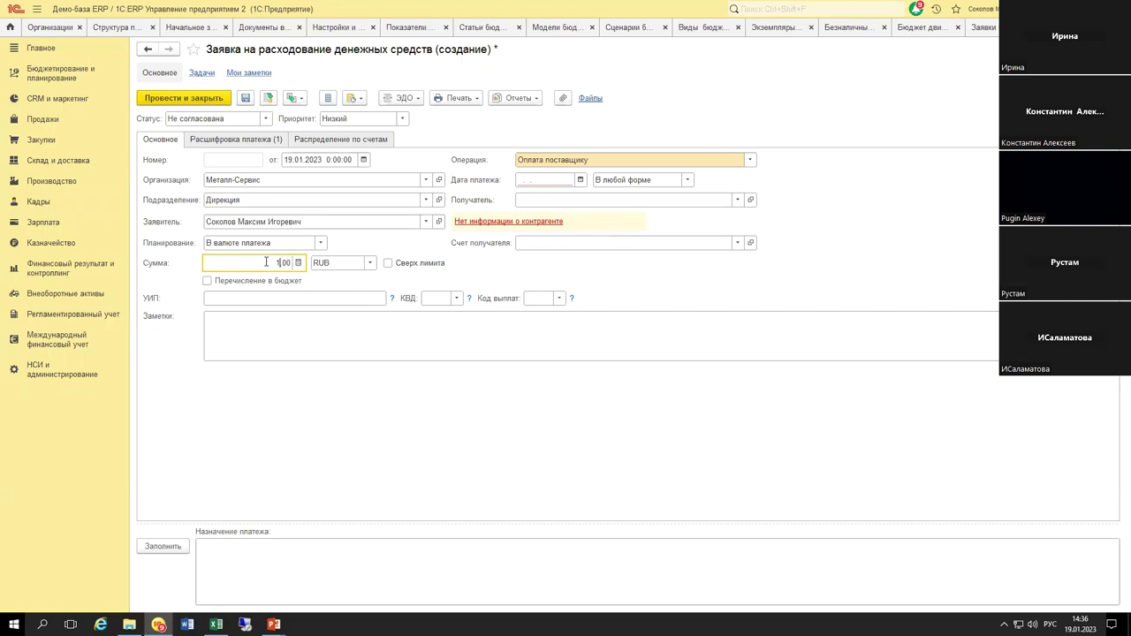
{"action": "type", "text": "000 000"}
{"action": "key", "text": "Tab"}
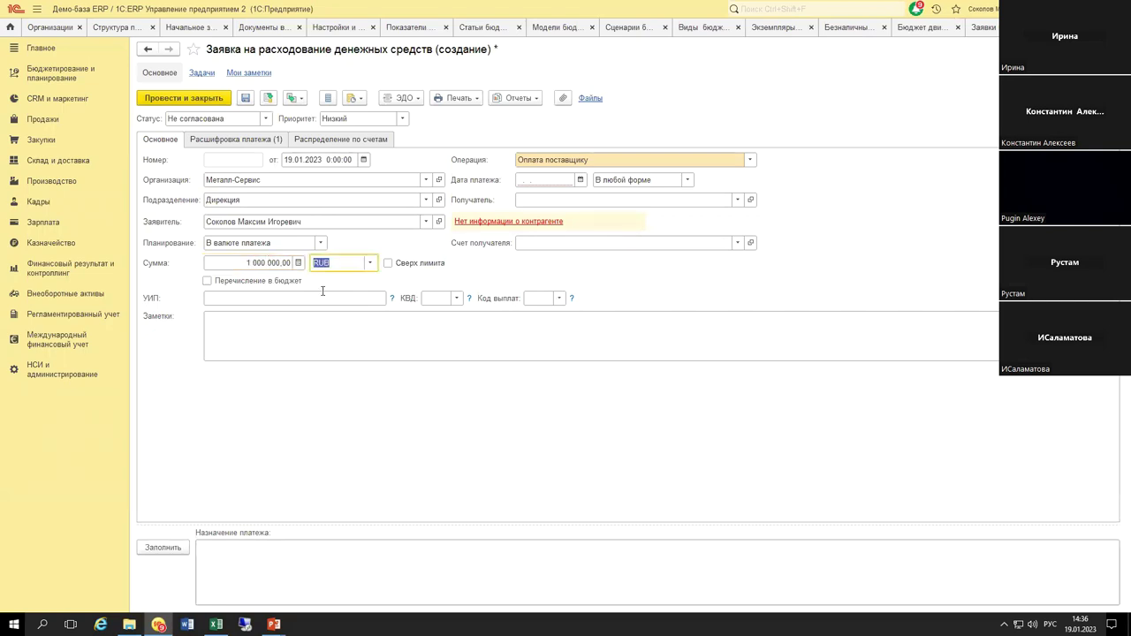
{"action": "left_click", "coordinate": [535, 178]}
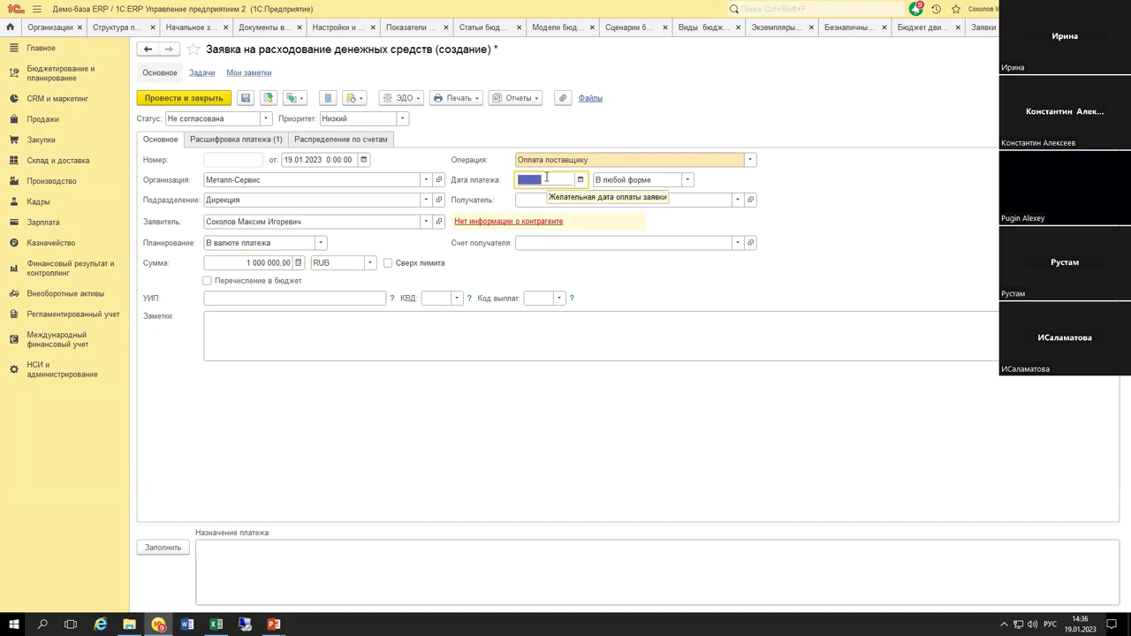
{"action": "type", "text": "15022023"}
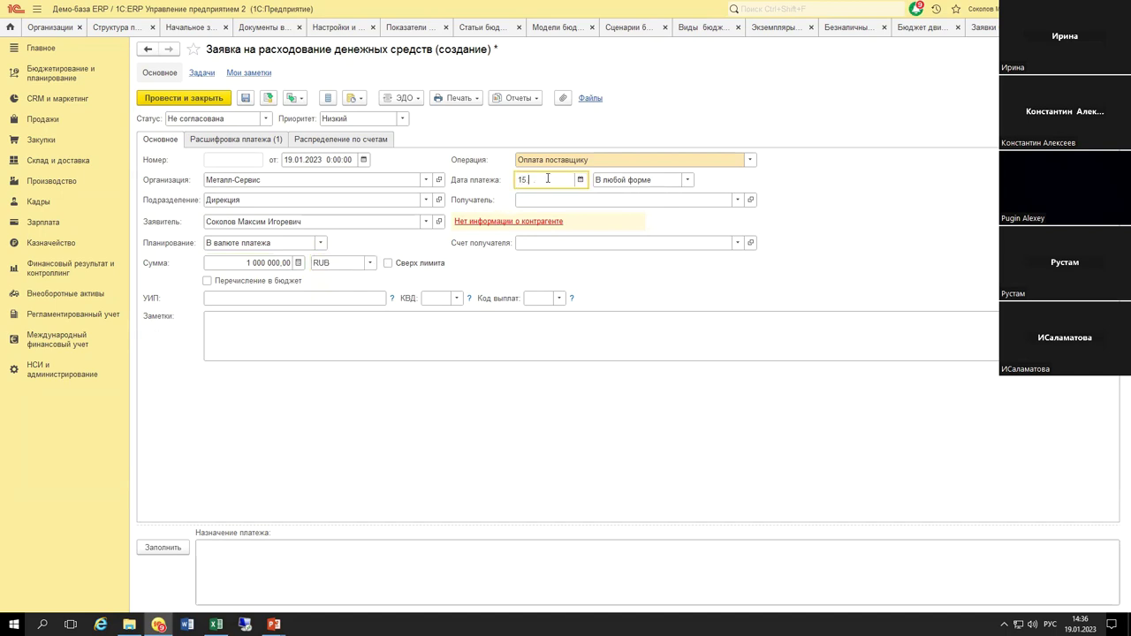
{"action": "key", "text": "Tab"}
{"action": "left_click", "coordinate": [687, 182]}
{"action": "left_click", "coordinate": [654, 215]}
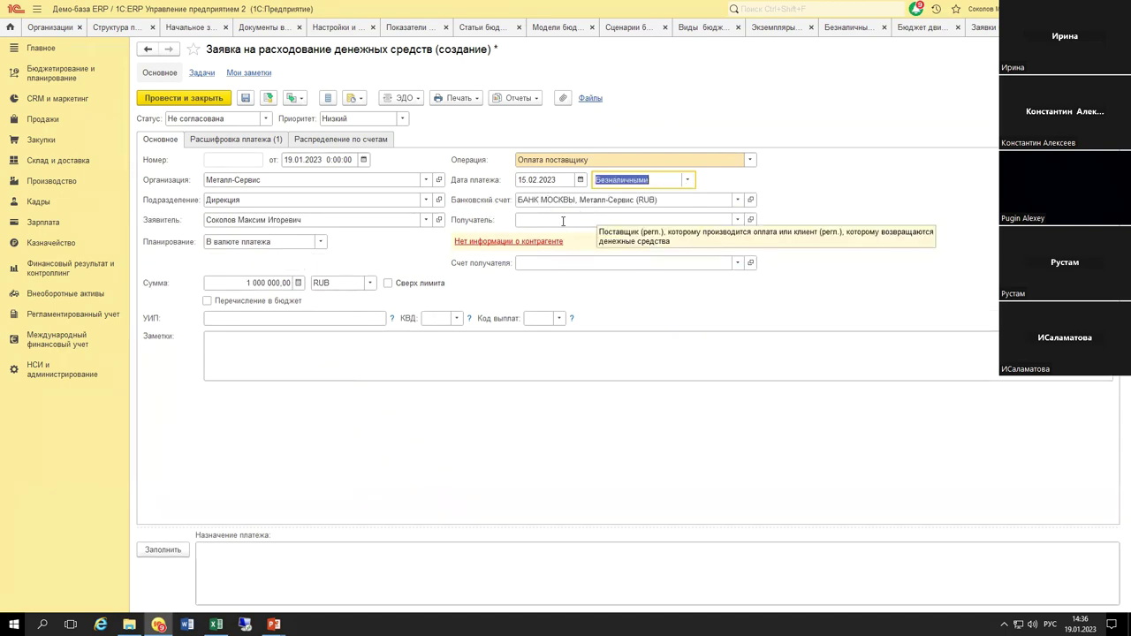
{"action": "left_click", "coordinate": [557, 219]}
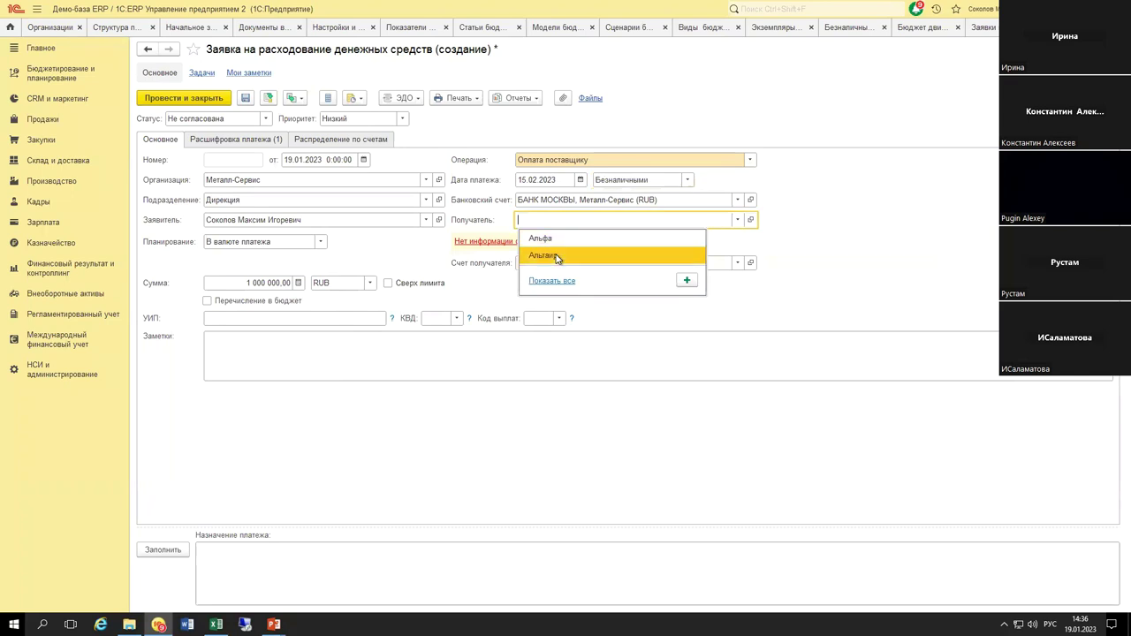
{"action": "key", "text": "Escape"}
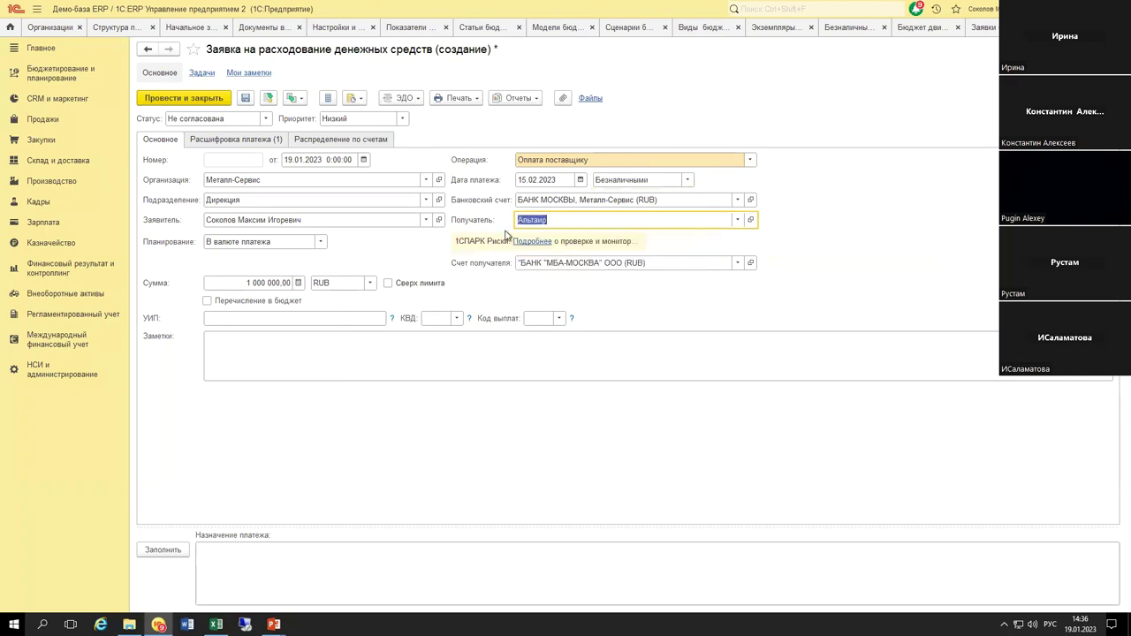
Step: Try to post the cash expense request, then check its payment breakdown and account distribution
{"action": "left_click", "coordinate": [238, 140]}
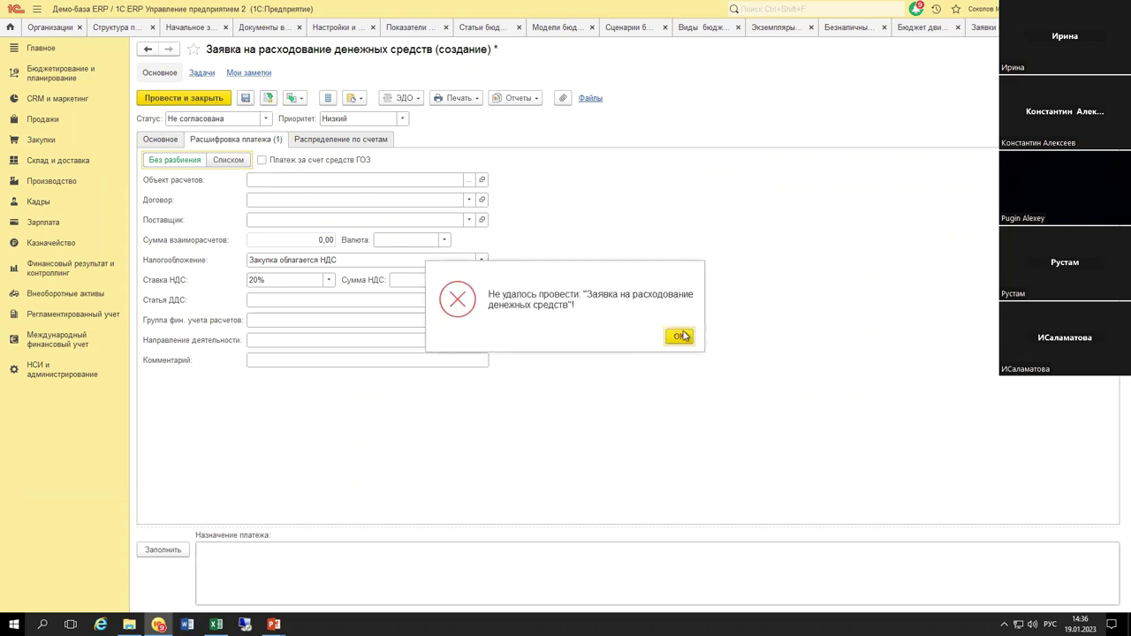
{"action": "left_click", "coordinate": [678, 335]}
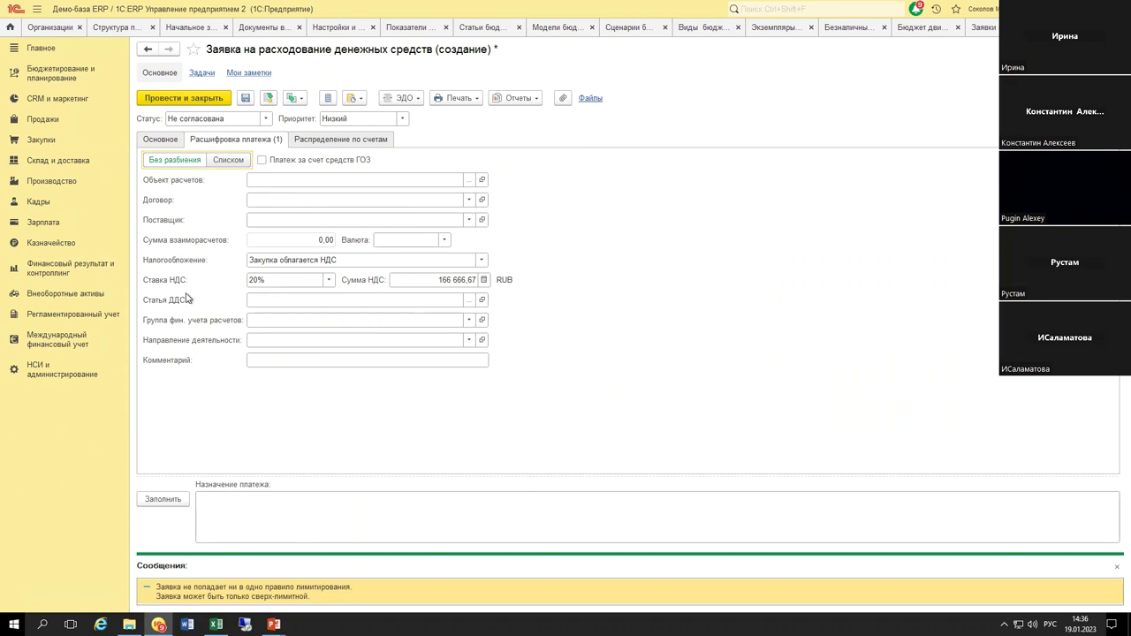
{"action": "left_click", "coordinate": [163, 141]}
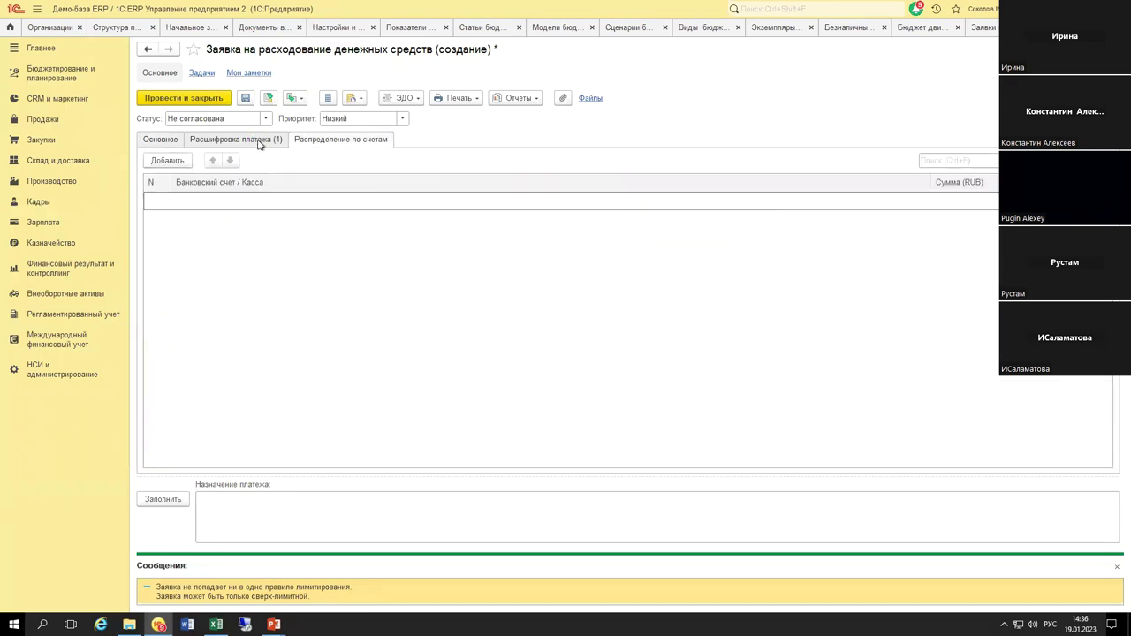
{"action": "left_click", "coordinate": [260, 141]}
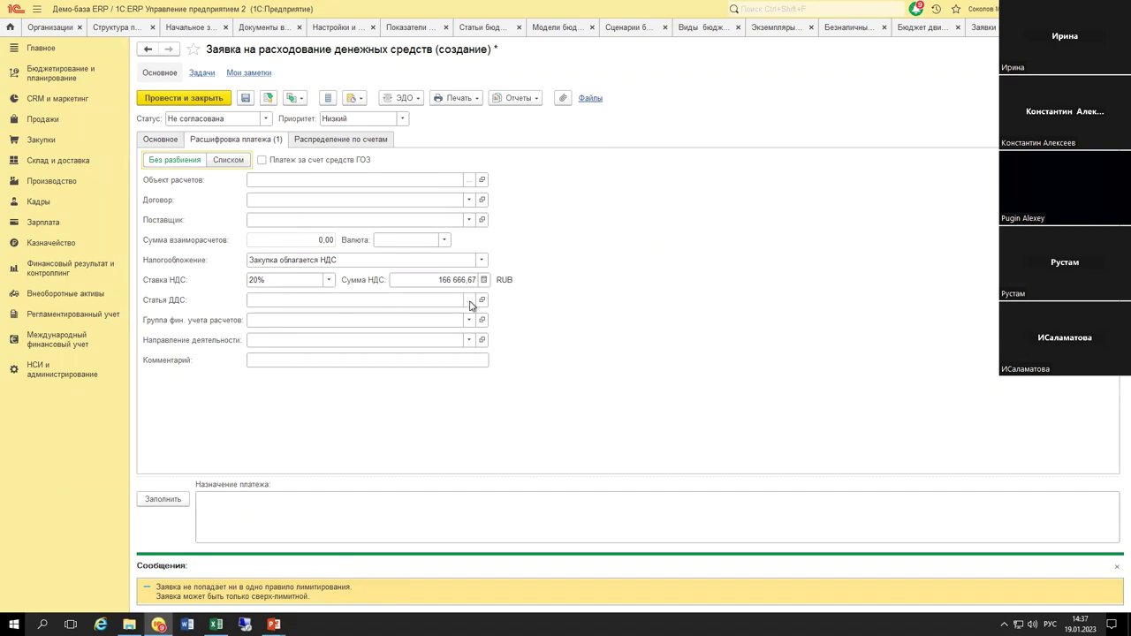
Step: Set the request's Статья ДДС to Оплата поставщику (товары, работы, услуги) and try posting it again
{"action": "left_click", "coordinate": [468, 299]}
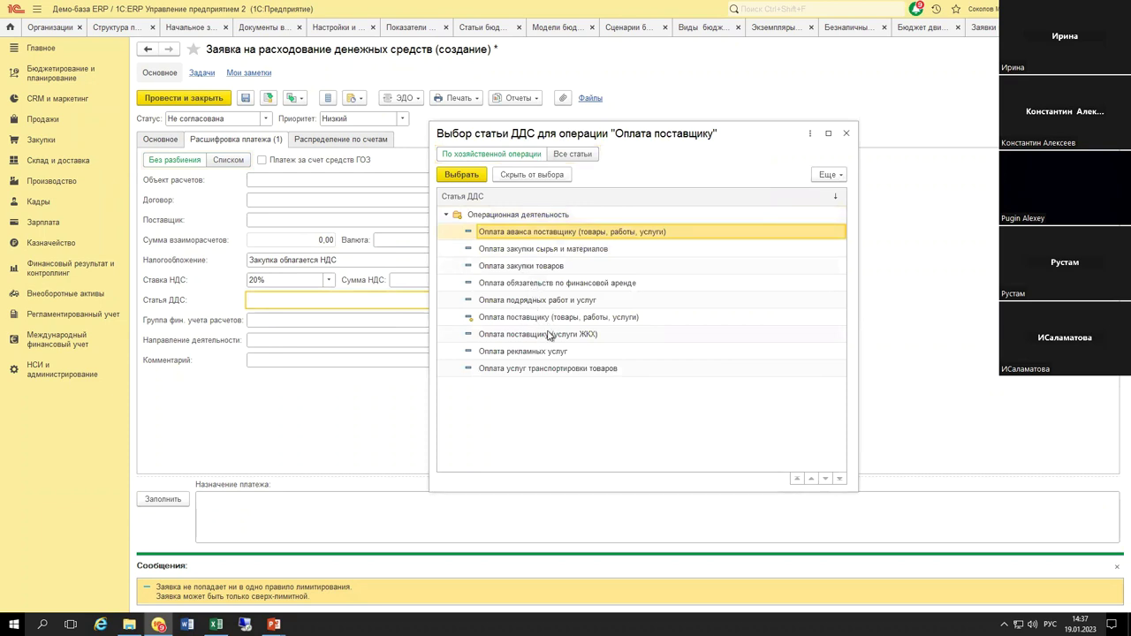
{"action": "double_click", "coordinate": [554, 317]}
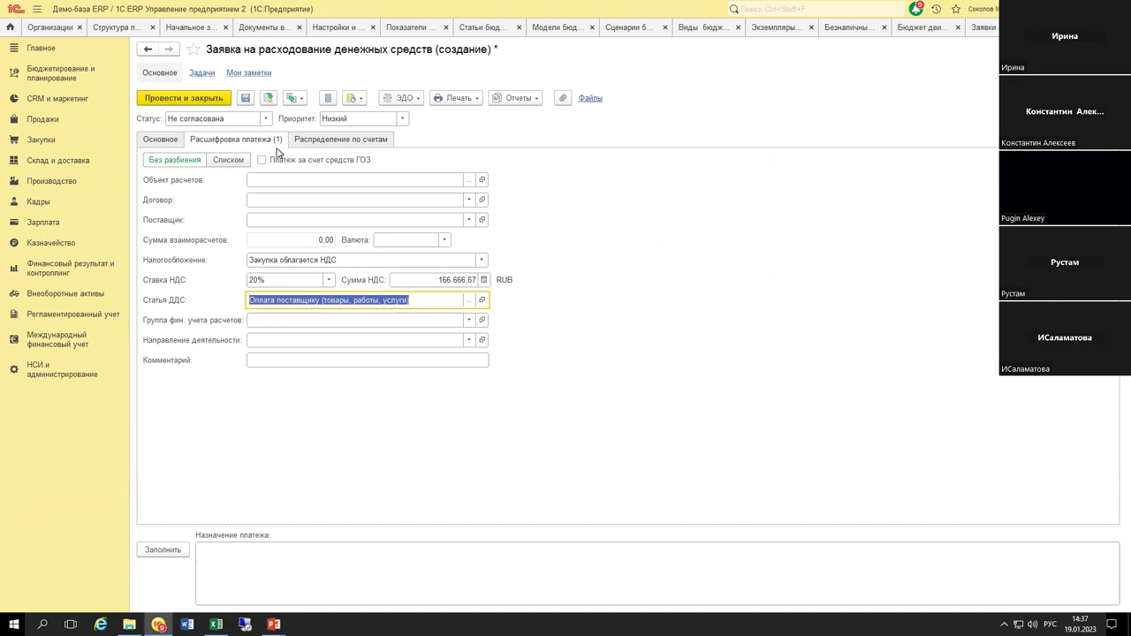
{"action": "left_click", "coordinate": [685, 345]}
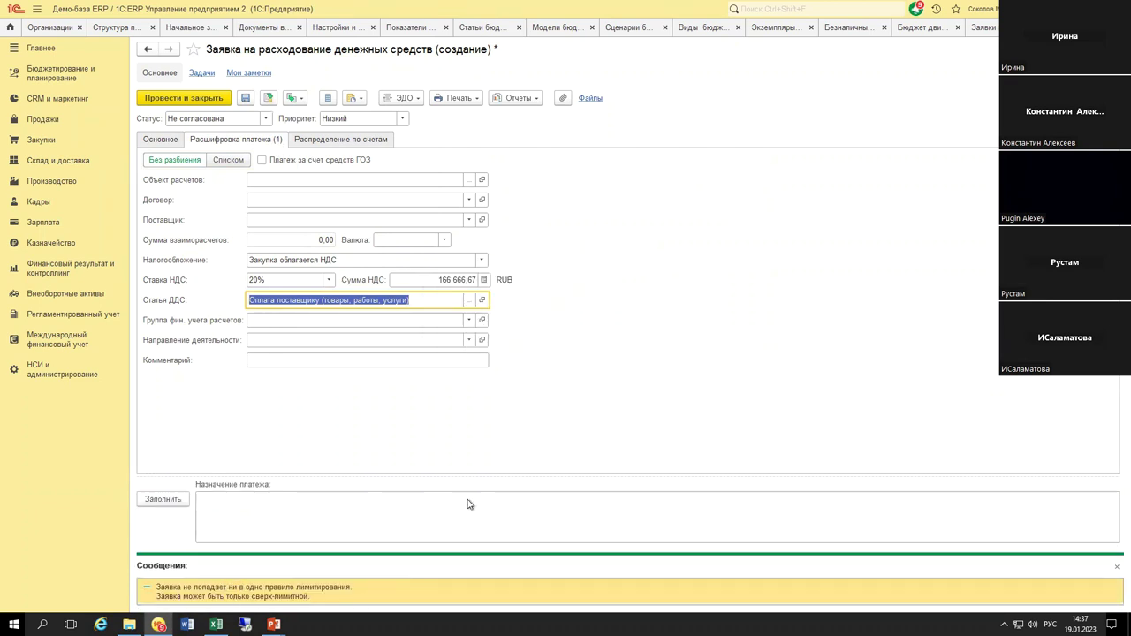
{"action": "left_click", "coordinate": [1116, 567]}
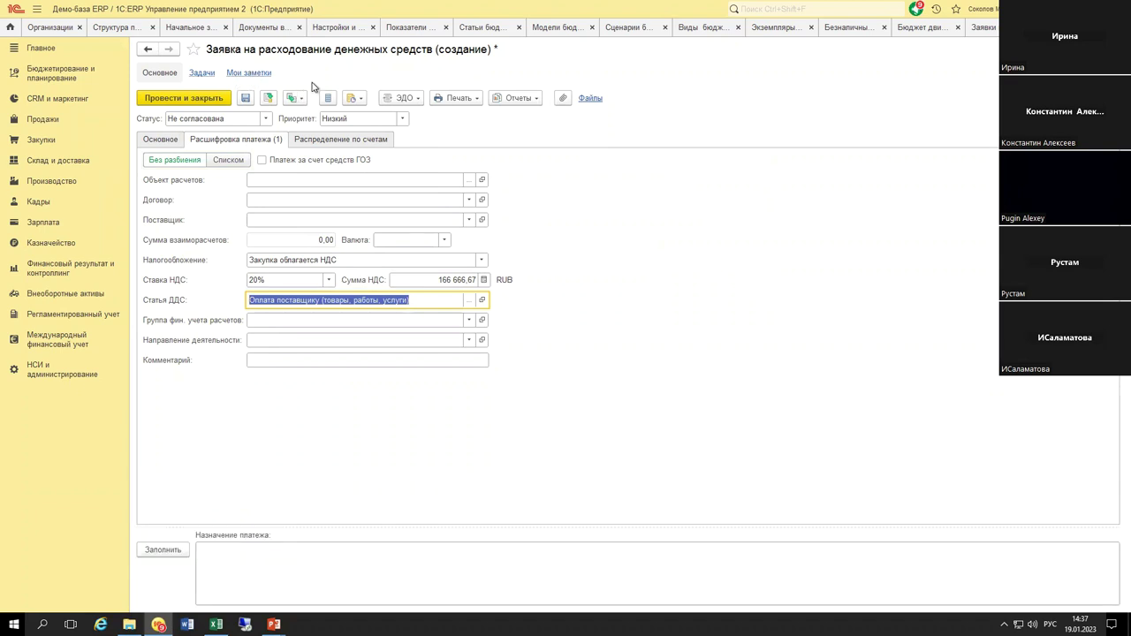
Step: Open the Лимиты расхода ДС rules of the budgeting model _Месячное планирование БДДС
{"action": "left_click", "coordinate": [51, 77]}
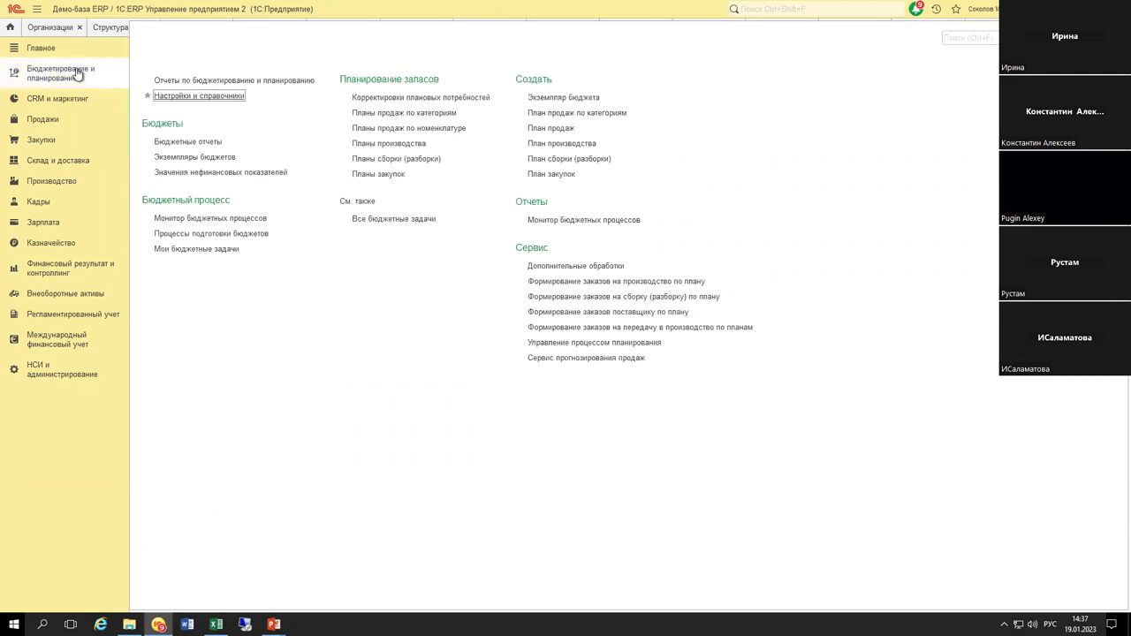
{"action": "left_click", "coordinate": [168, 95]}
{"action": "left_click", "coordinate": [180, 86]}
{"action": "key", "text": "ctrl+Tab"}
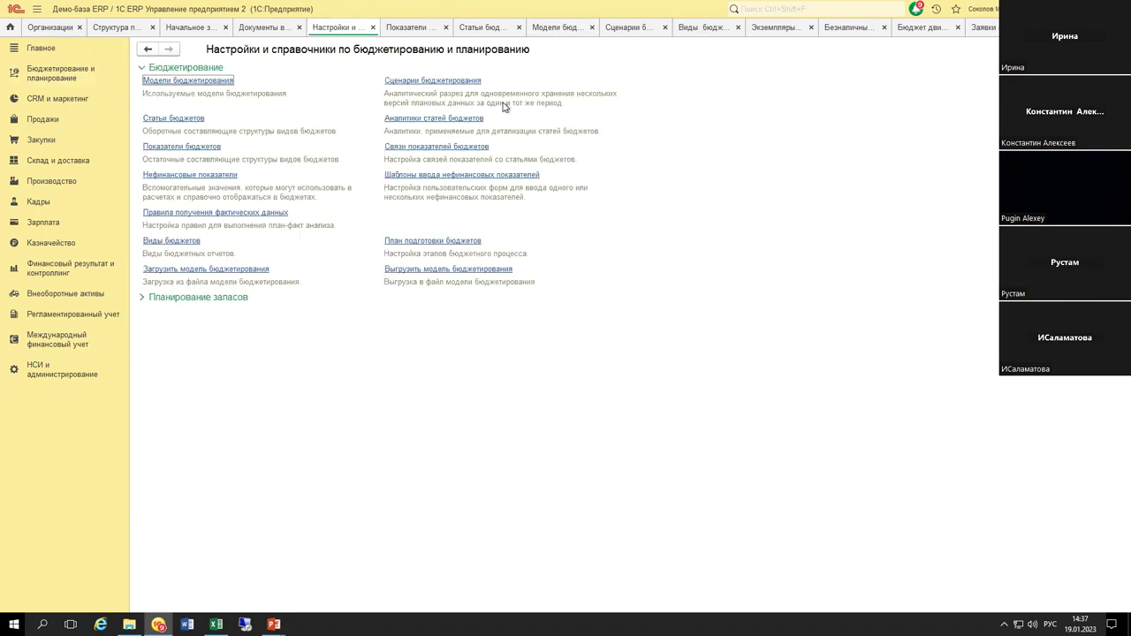
{"action": "key", "text": "ctrl+Tab"}
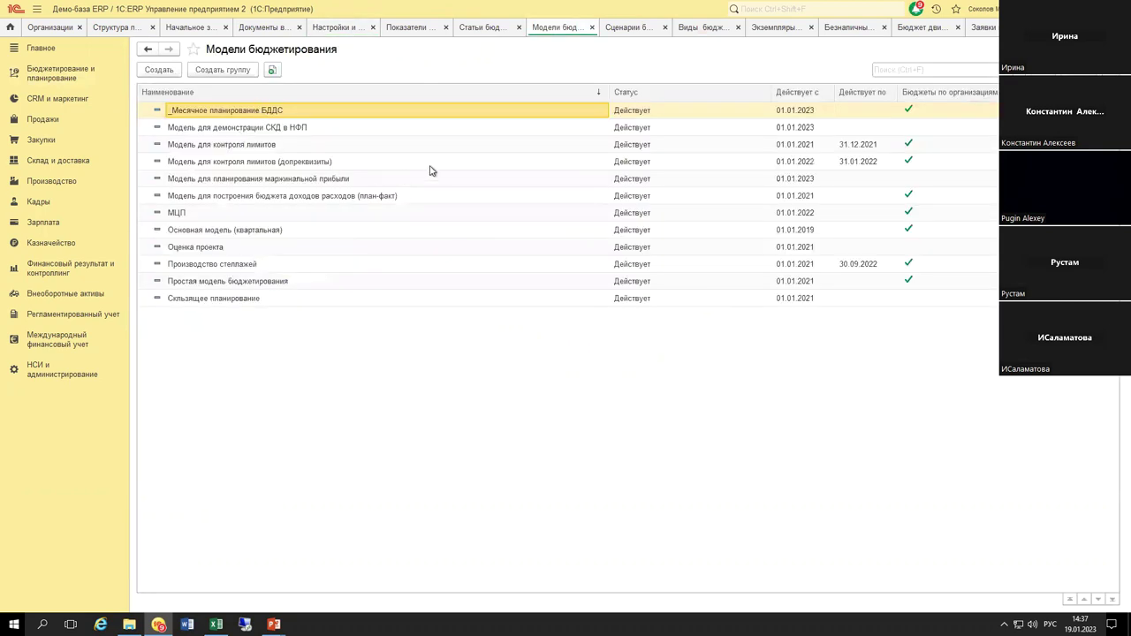
{"action": "key", "text": "Return"}
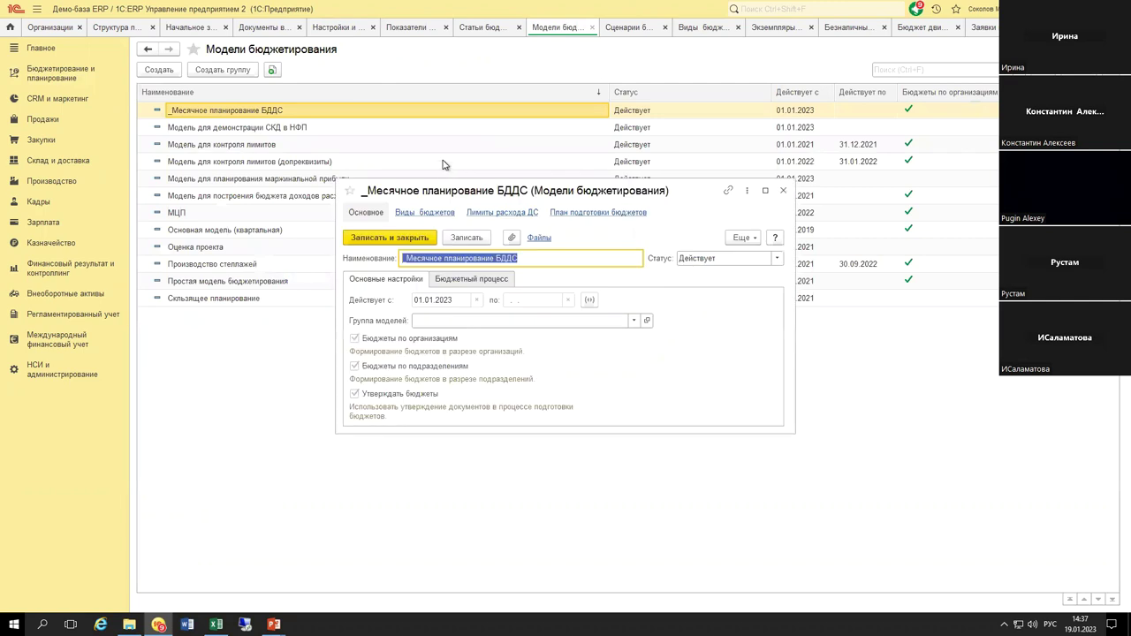
{"action": "left_click", "coordinate": [499, 214]}
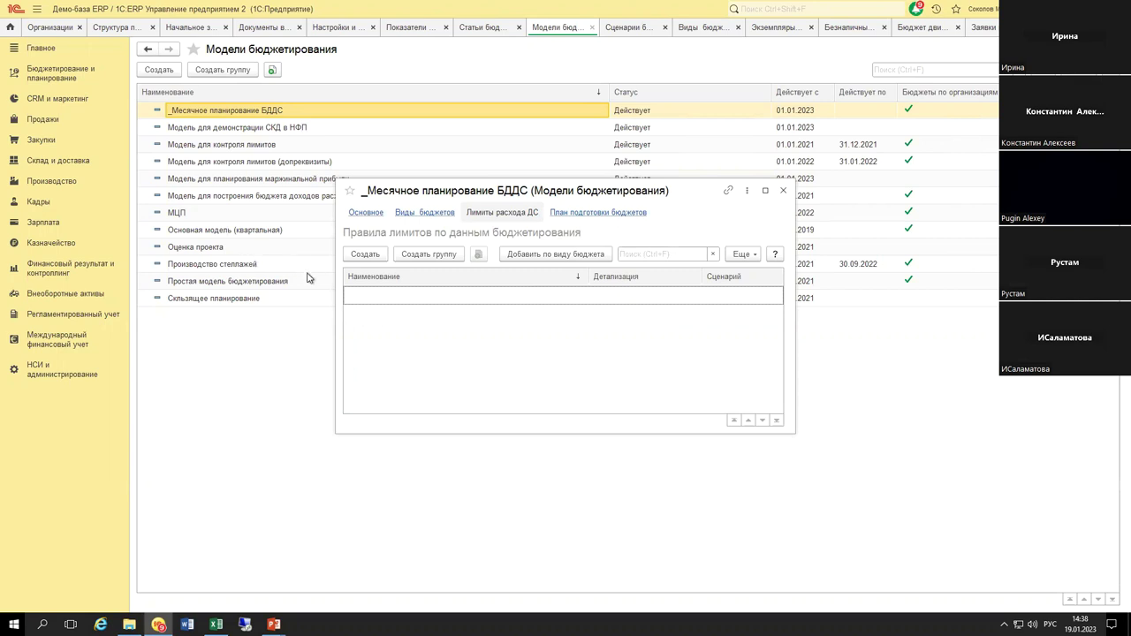
Step: Create a limit rule for the budget item Оплата сырья, товаров, работ, услуг from Основная модель, Движения денежных средств
{"action": "left_click", "coordinate": [367, 258]}
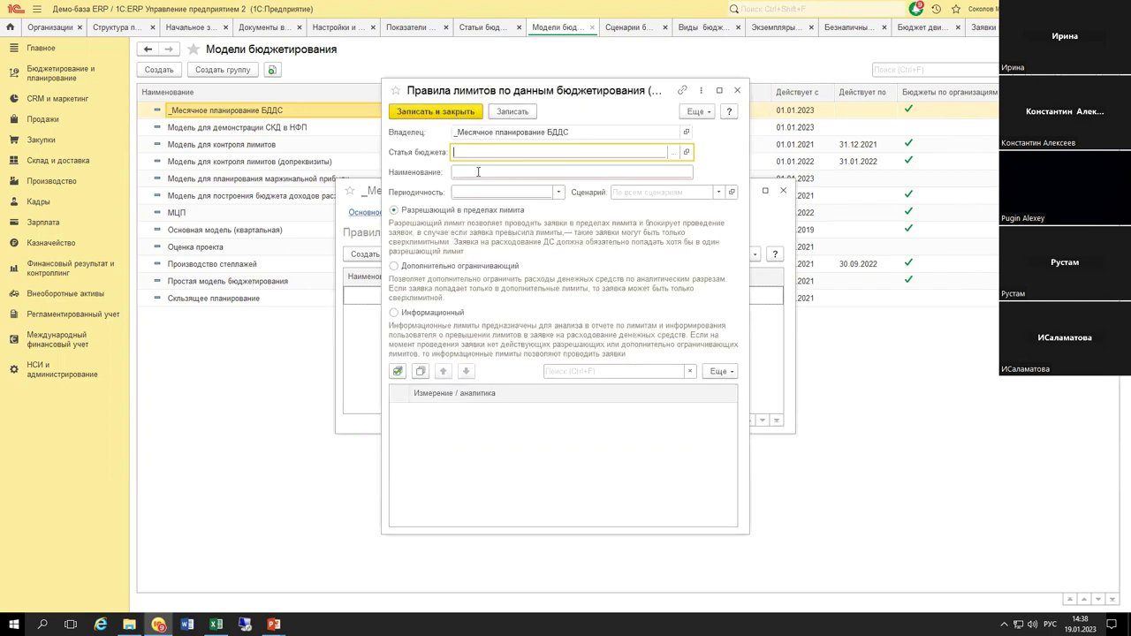
{"action": "left_click", "coordinate": [674, 154]}
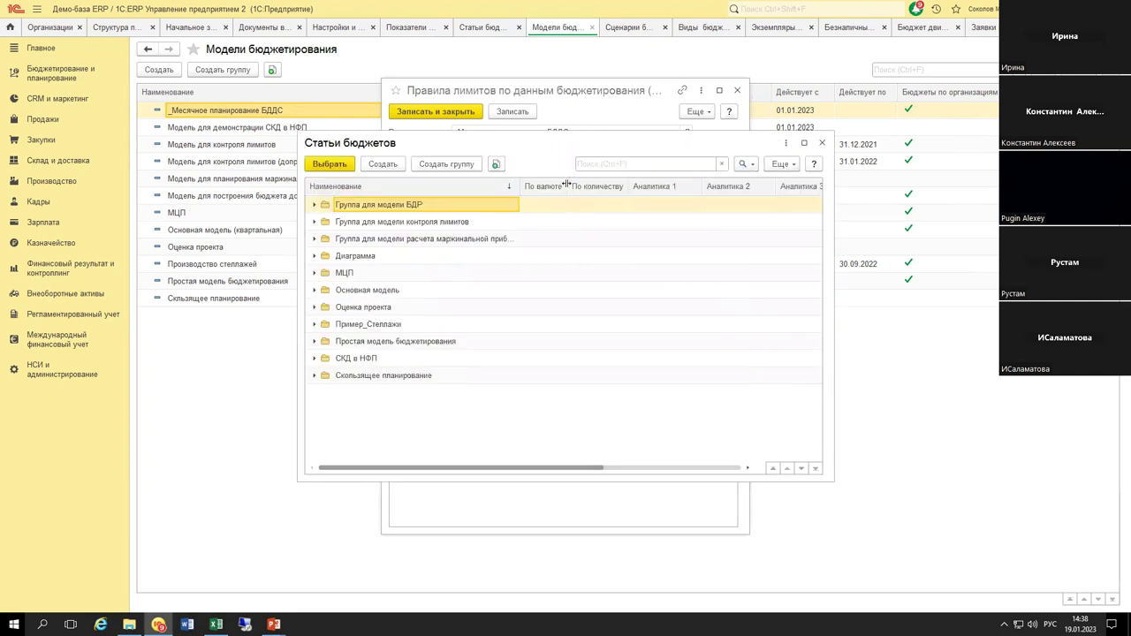
{"action": "double_click", "coordinate": [405, 294]}
{"action": "double_click", "coordinate": [410, 222]}
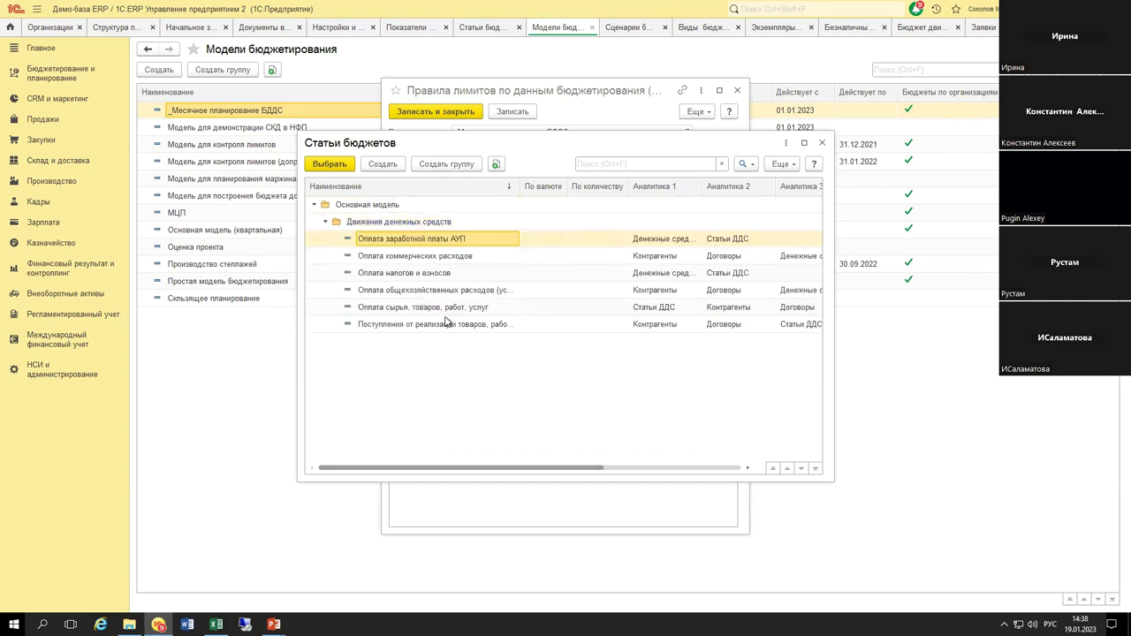
{"action": "double_click", "coordinate": [435, 308]}
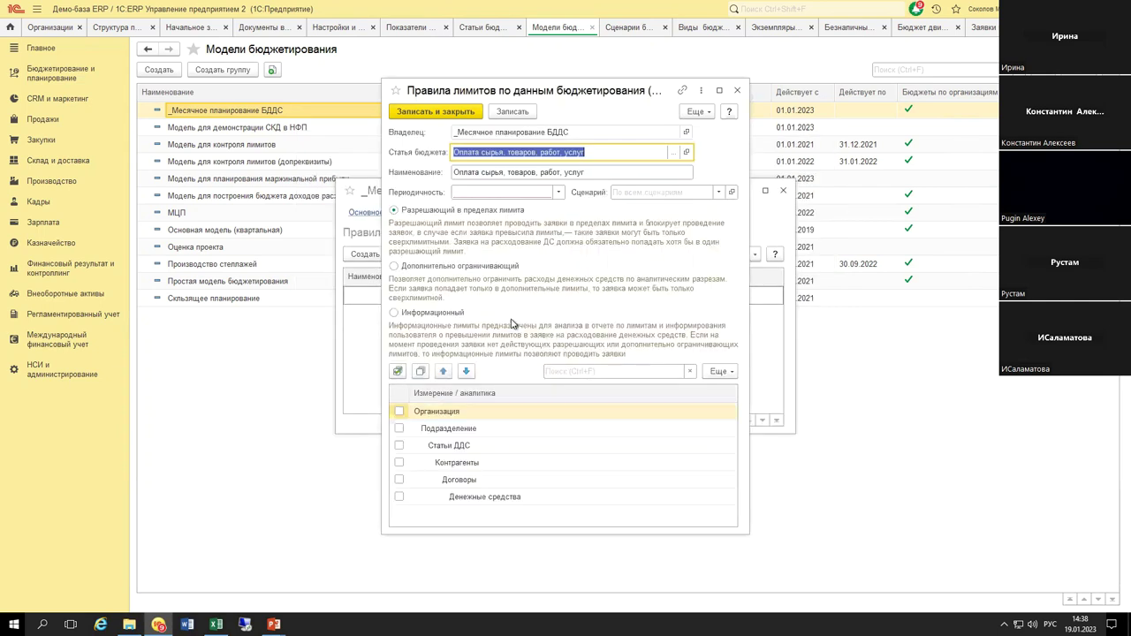
Step: Set the limit rule's periodicity to Месяц and its scenario to _Месячный план БДДС
{"action": "left_click", "coordinate": [555, 193]}
{"action": "left_click", "coordinate": [534, 264]}
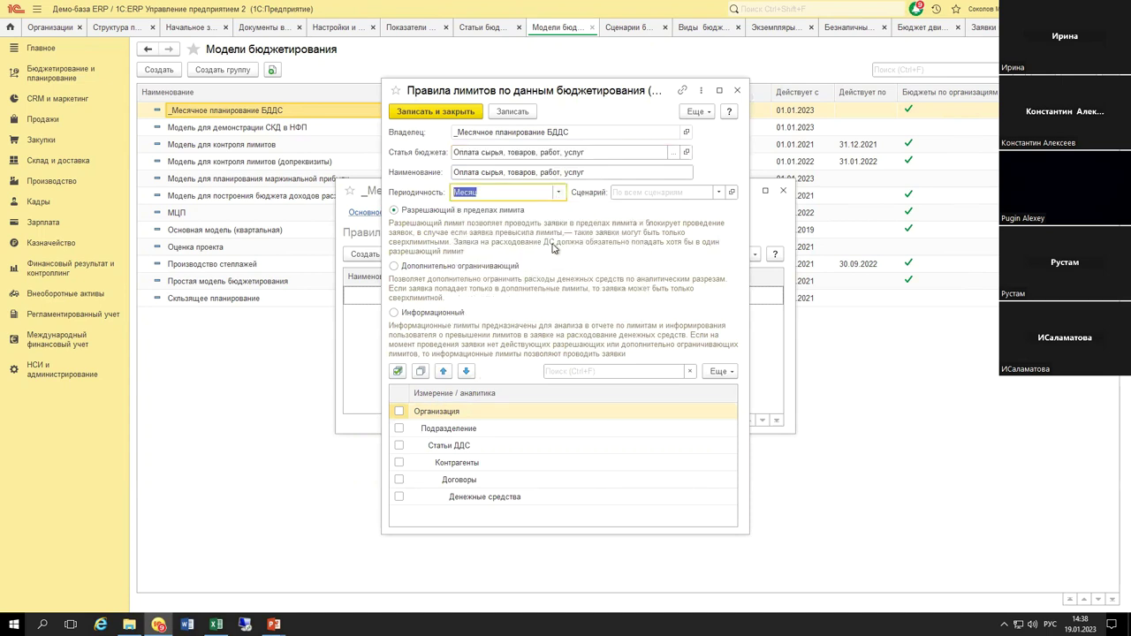
{"action": "left_click", "coordinate": [658, 191]}
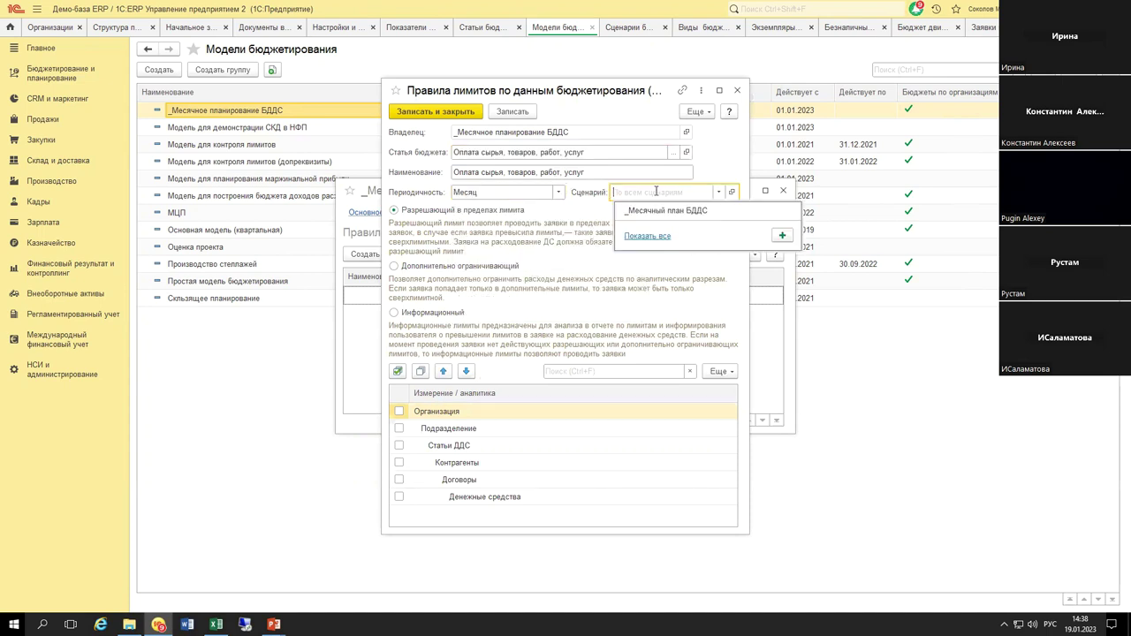
{"action": "left_click", "coordinate": [652, 237]}
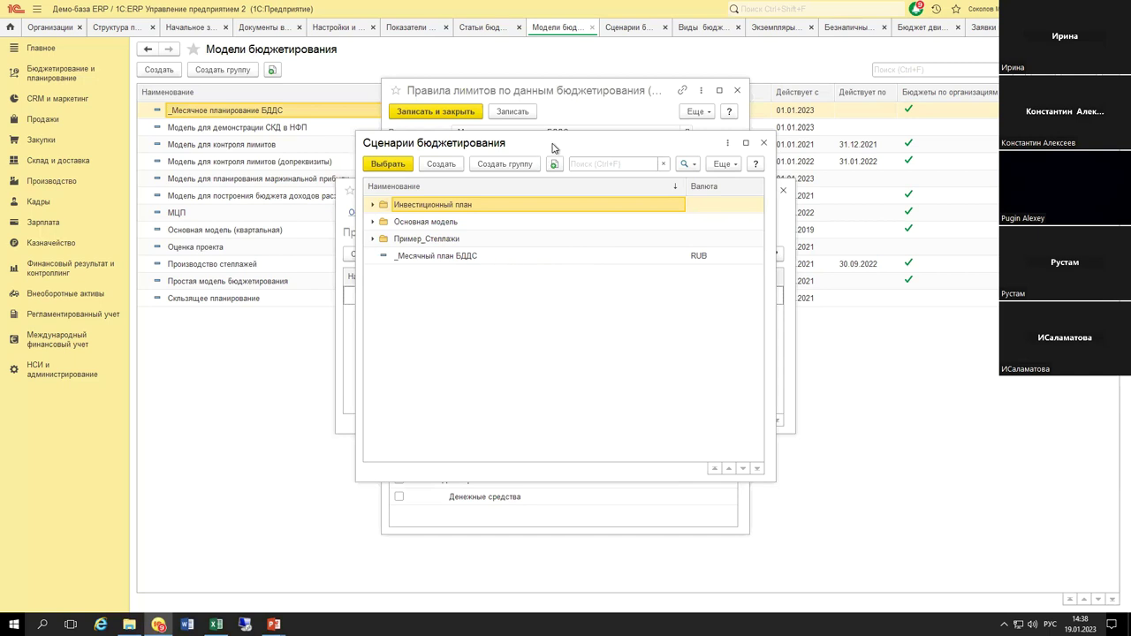
{"action": "left_click_drag", "start_coordinate": [553, 150], "coordinate": [644, 155]}
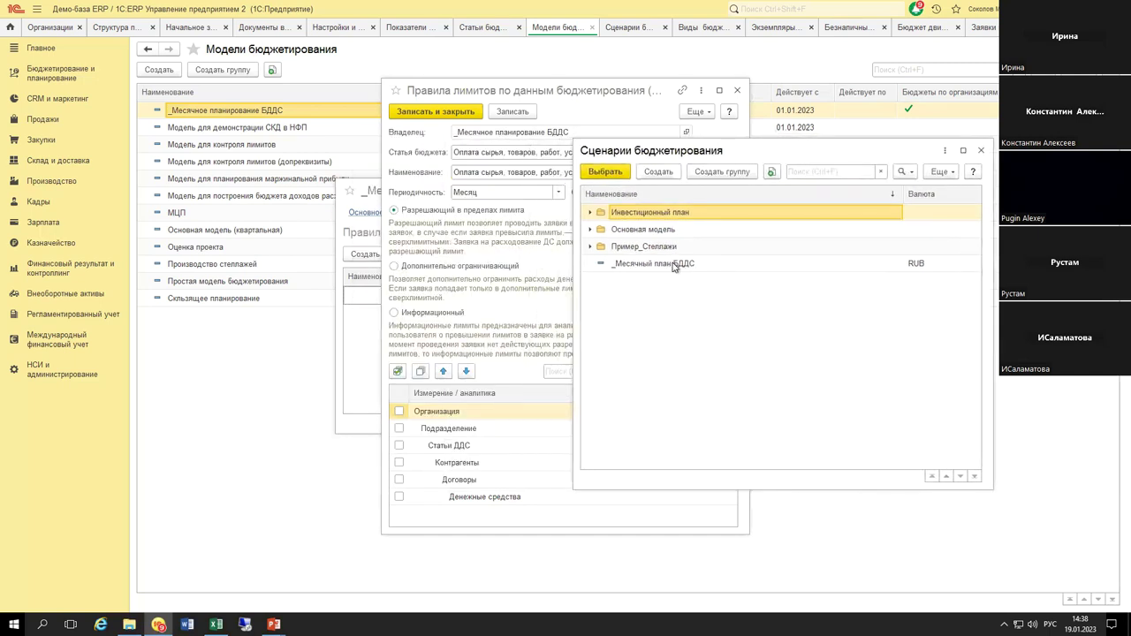
{"action": "double_click", "coordinate": [664, 263]}
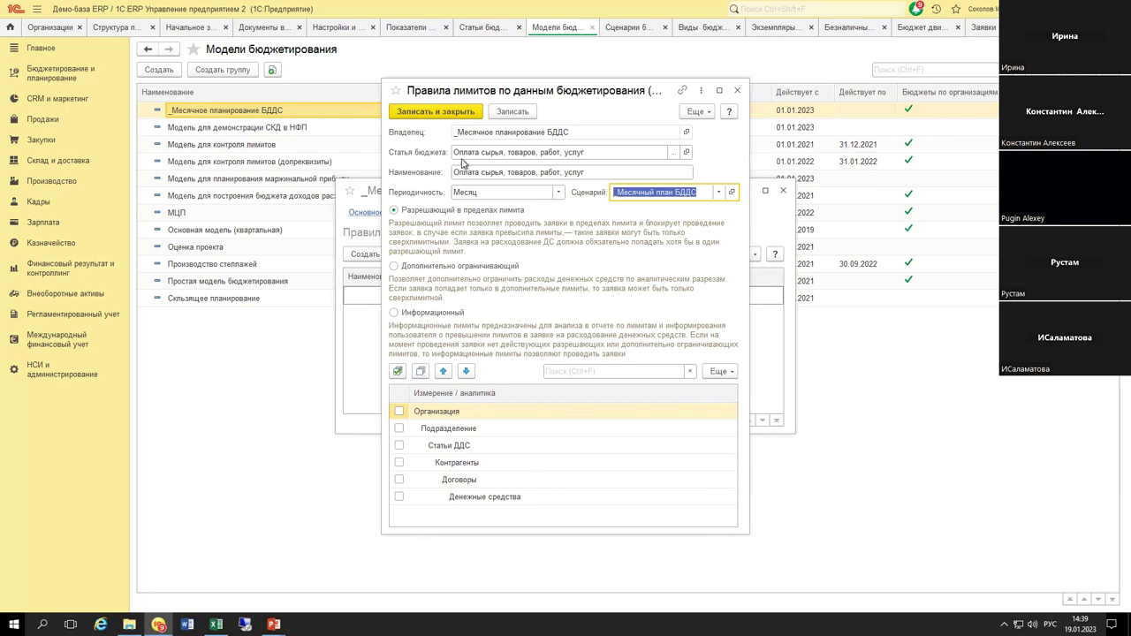
Step: Check the analytics in the card of the limit rule's budget item and close it
{"action": "left_click", "coordinate": [680, 153]}
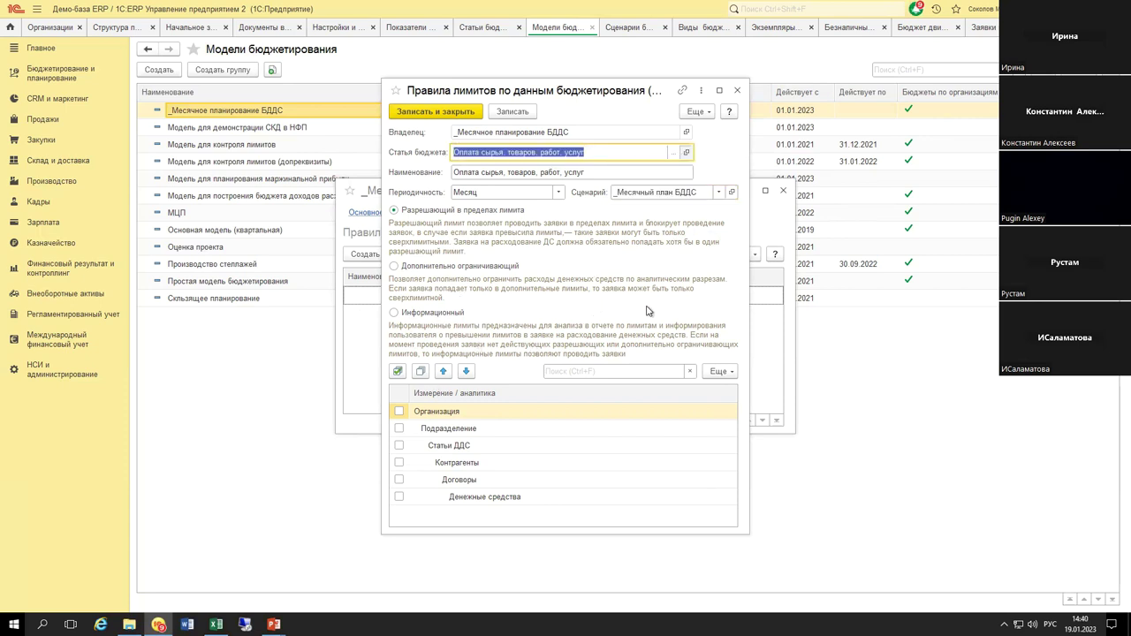
{"action": "key", "text": "shift+F4"}
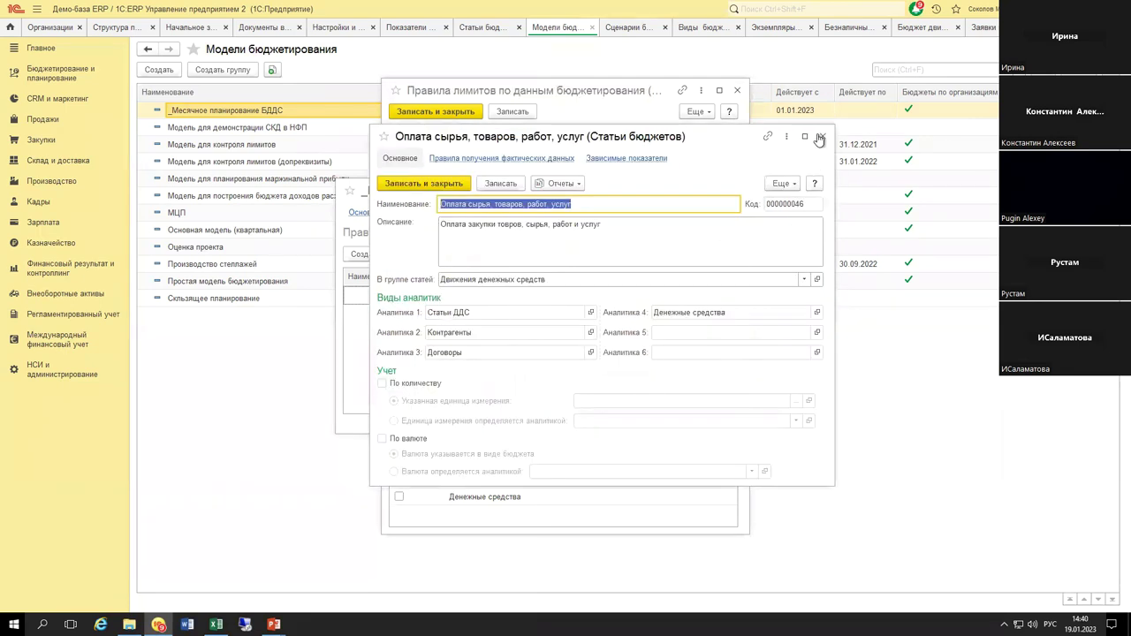
{"action": "key", "text": "Escape"}
Step: Enable Организация and Подразделение as the limit rule's dimensions, leaving the other analytics off
{"action": "left_click", "coordinate": [455, 430]}
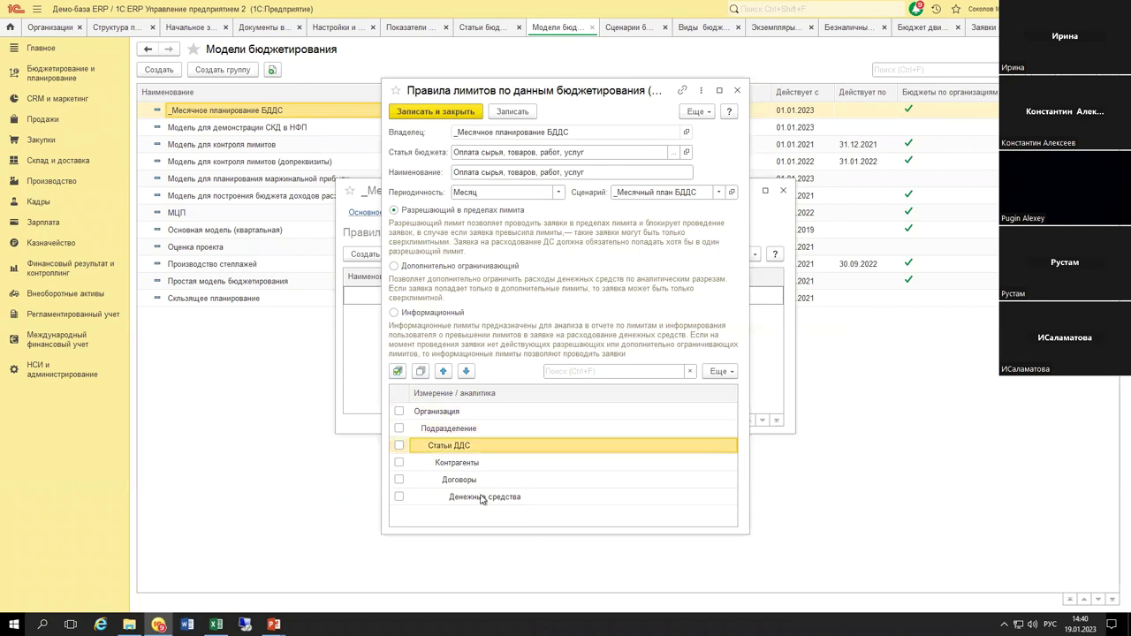
{"action": "key", "text": "Down"}
{"action": "key", "text": "Down"}
{"action": "key", "text": "Down"}
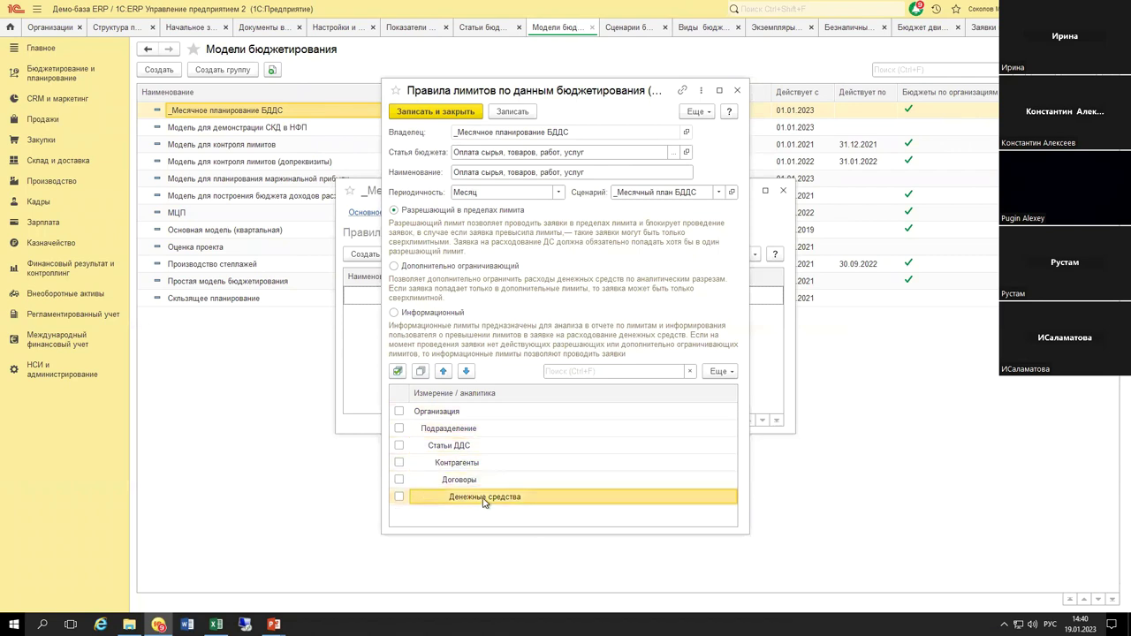
{"action": "left_click", "coordinate": [399, 411]}
{"action": "left_click", "coordinate": [399, 429]}
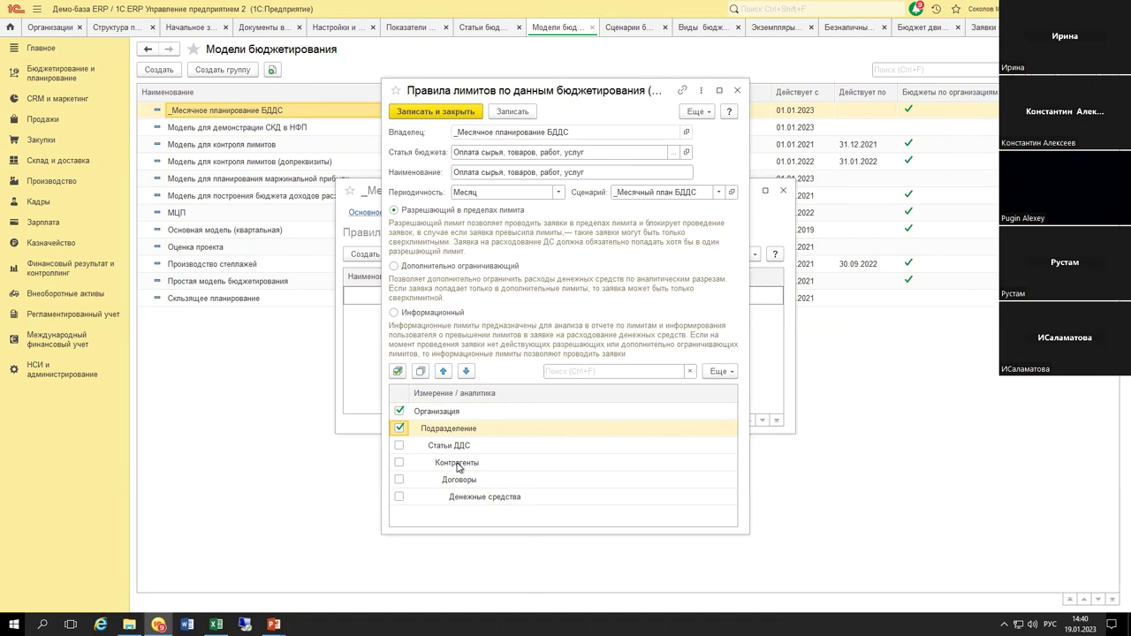
{"action": "left_click", "coordinate": [411, 467]}
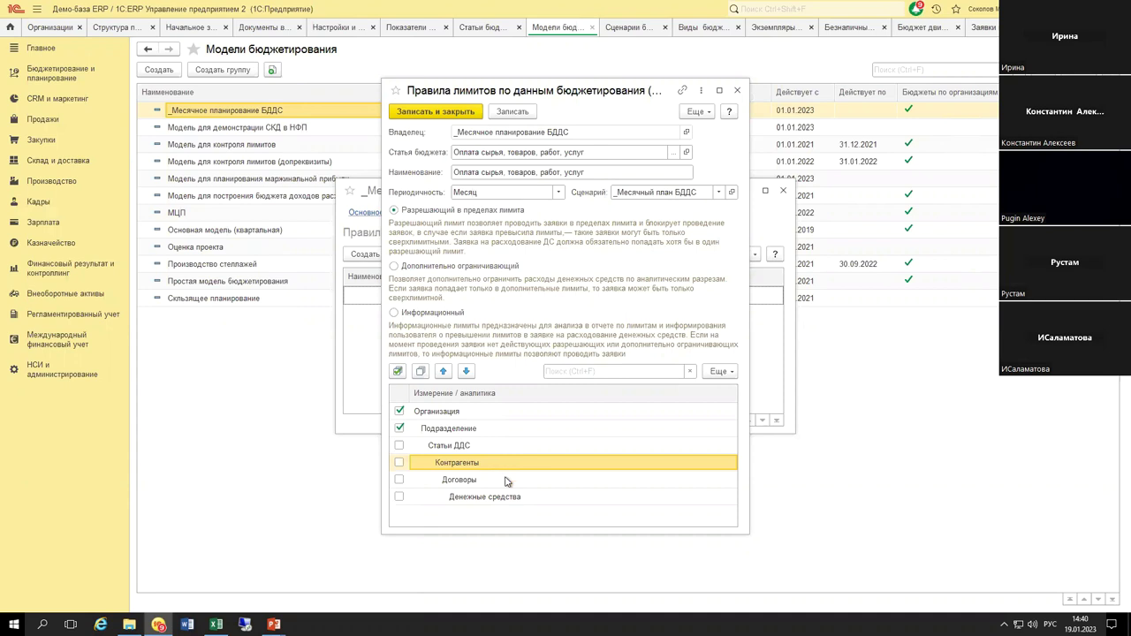
{"action": "left_click", "coordinate": [462, 430]}
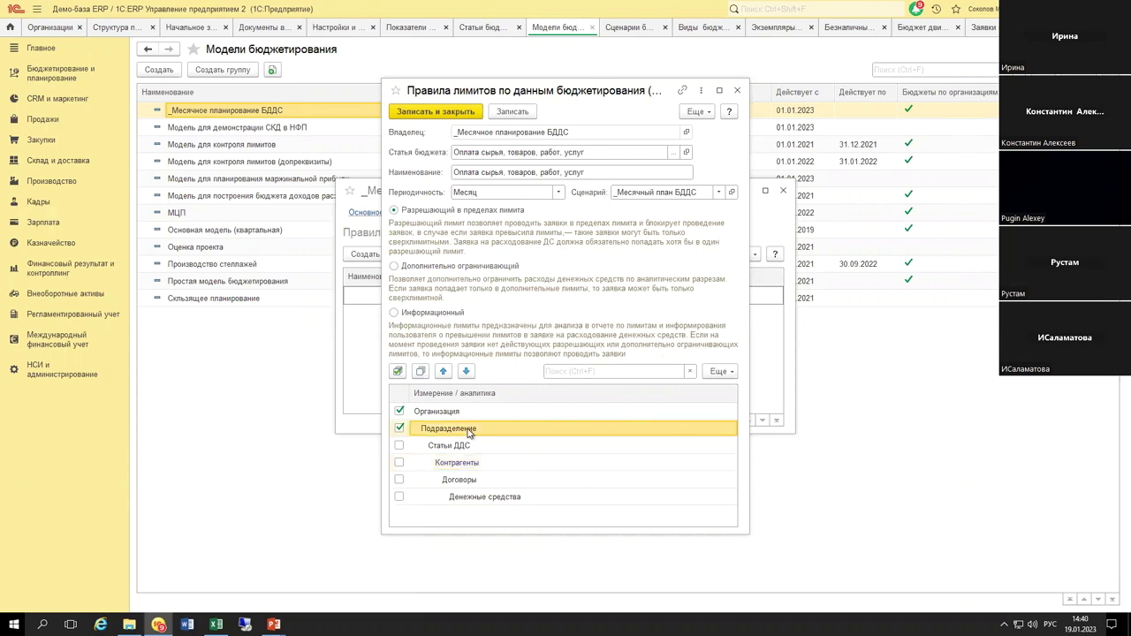
{"action": "left_click", "coordinate": [523, 411]}
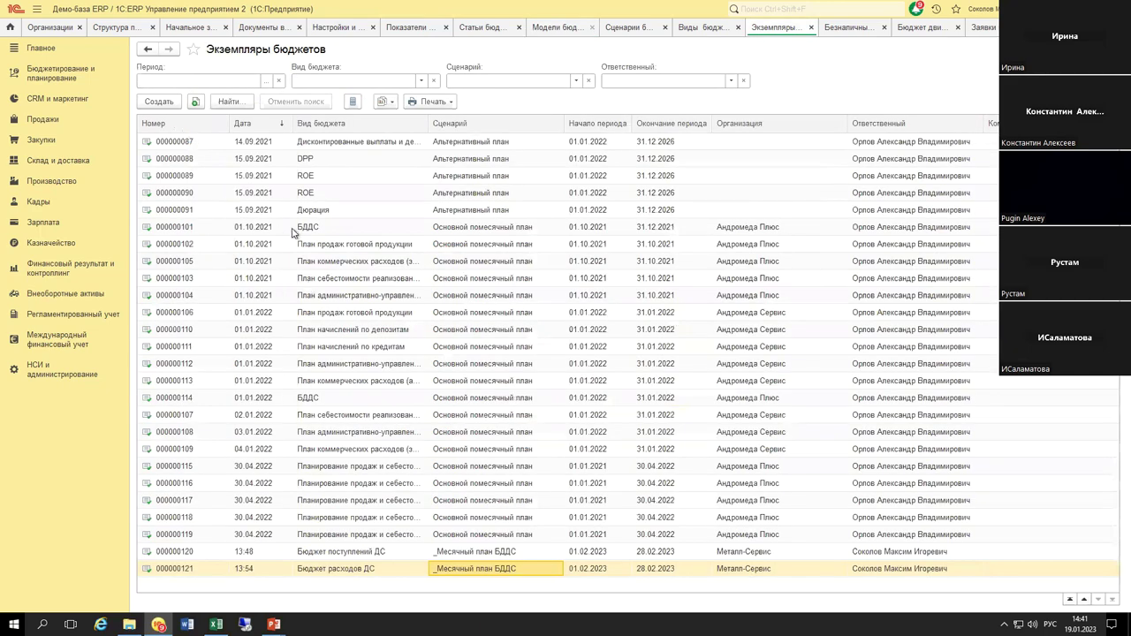
Step: Check the organization and department in the February 2023 Бюджет расходов ДС instance and return to the limit rule
{"action": "key", "text": "Return"}
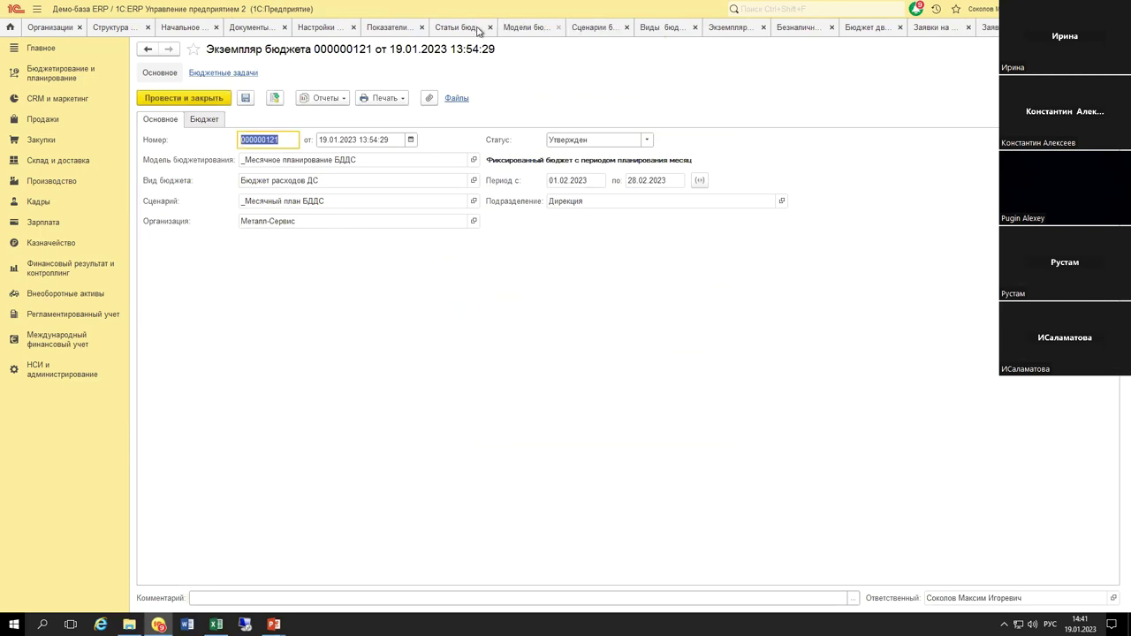
{"action": "key", "text": "Escape"}
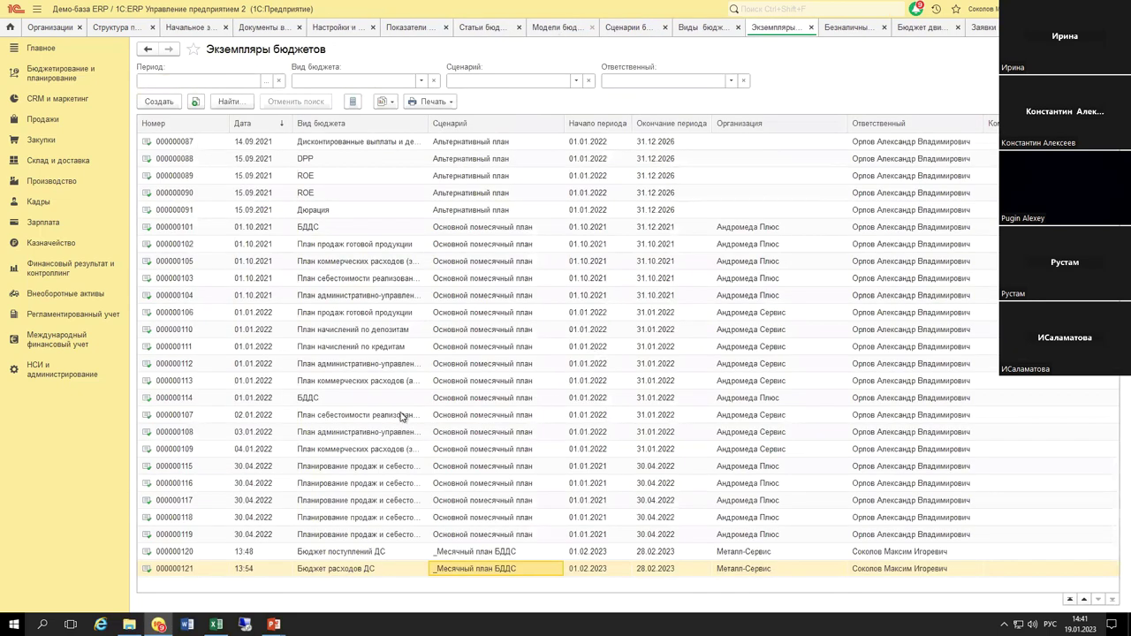
{"action": "key", "text": "ctrl+Tab"}
{"action": "key", "text": "ctrl+Tab"}
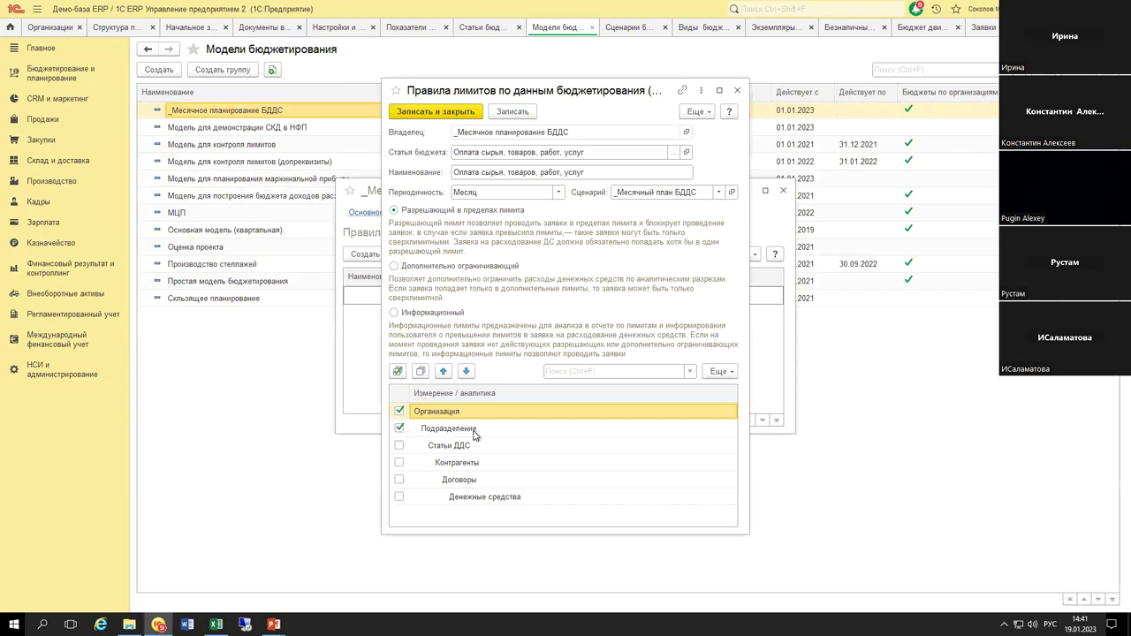
Step: Save the new limit rule, close the budgeting model, and try posting the cash expense request again
{"action": "left_click", "coordinate": [430, 112]}
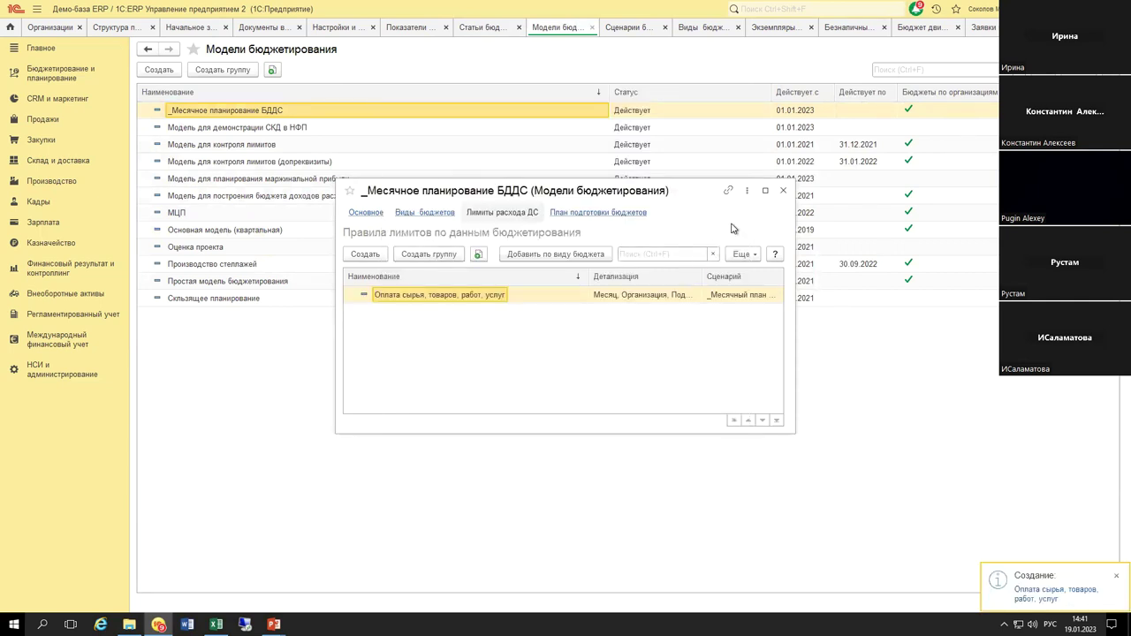
{"action": "left_click", "coordinate": [782, 190]}
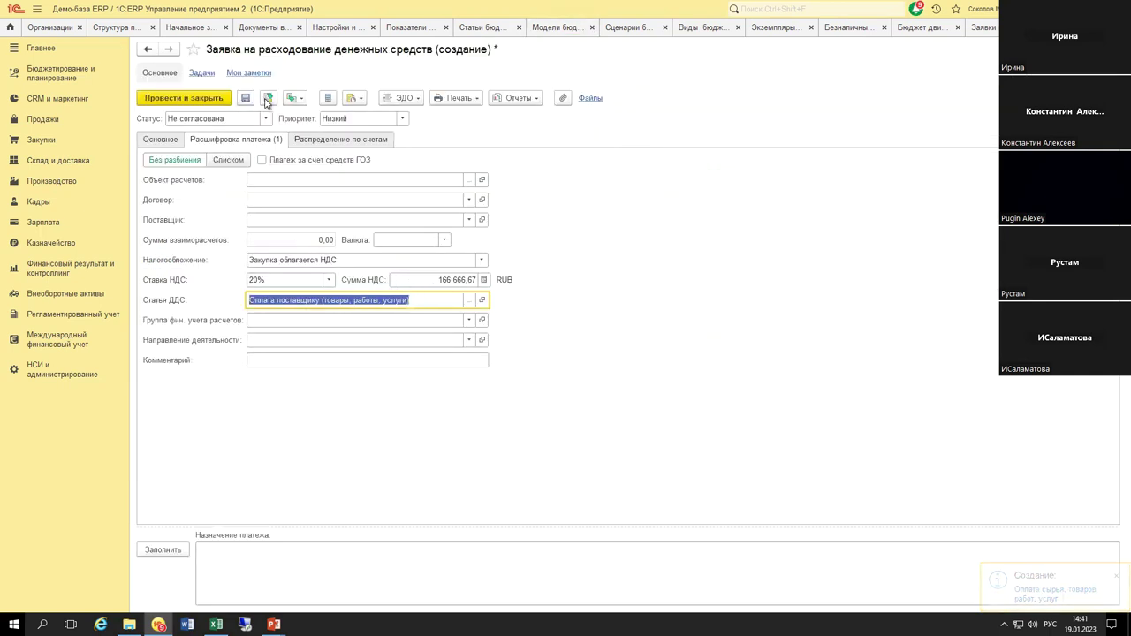
{"action": "left_click", "coordinate": [267, 99]}
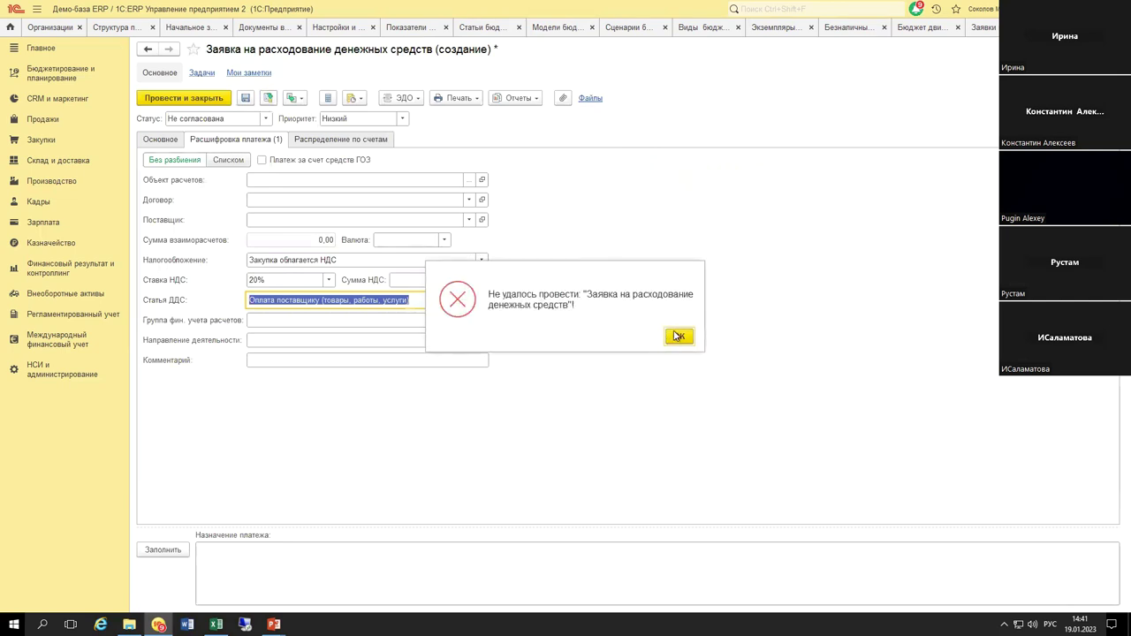
{"action": "left_click", "coordinate": [676, 336]}
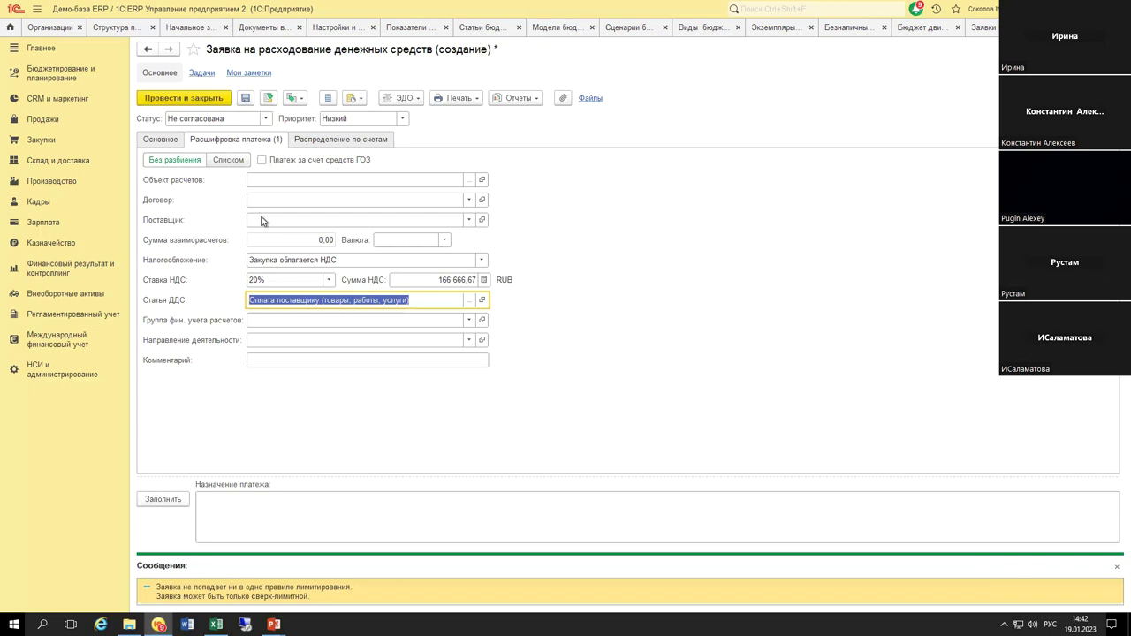
Step: Inspect the card of the request's Статья ДДС in the payment breakdown and close it
{"action": "key", "text": "Up"}
{"action": "left_click", "coordinate": [236, 140]}
{"action": "left_click", "coordinate": [316, 302]}
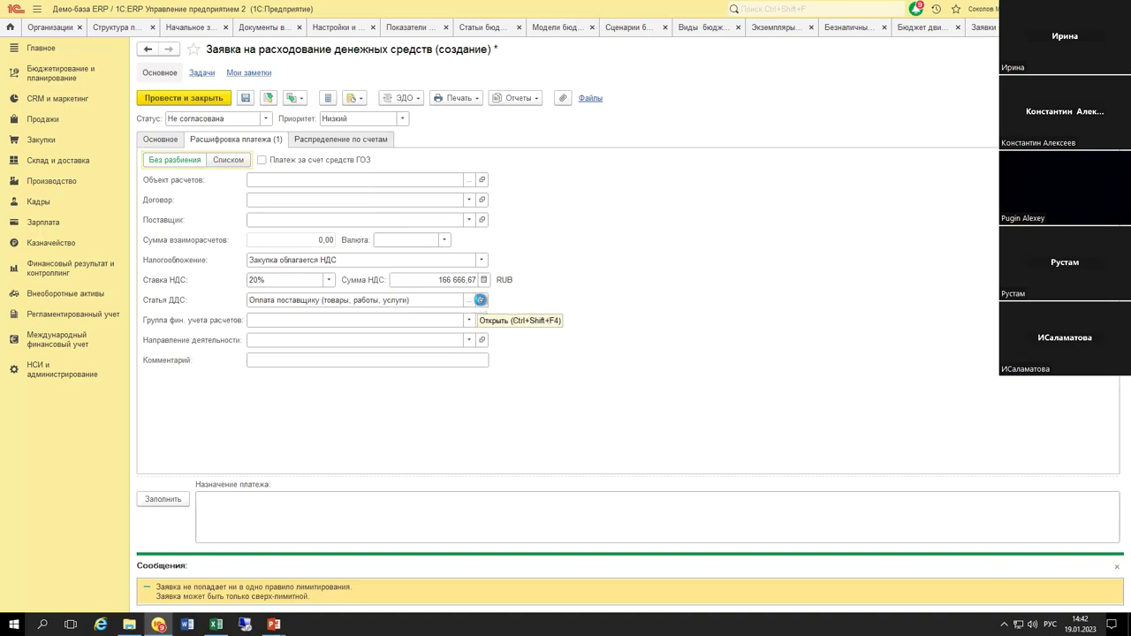
{"action": "left_click", "coordinate": [475, 303]}
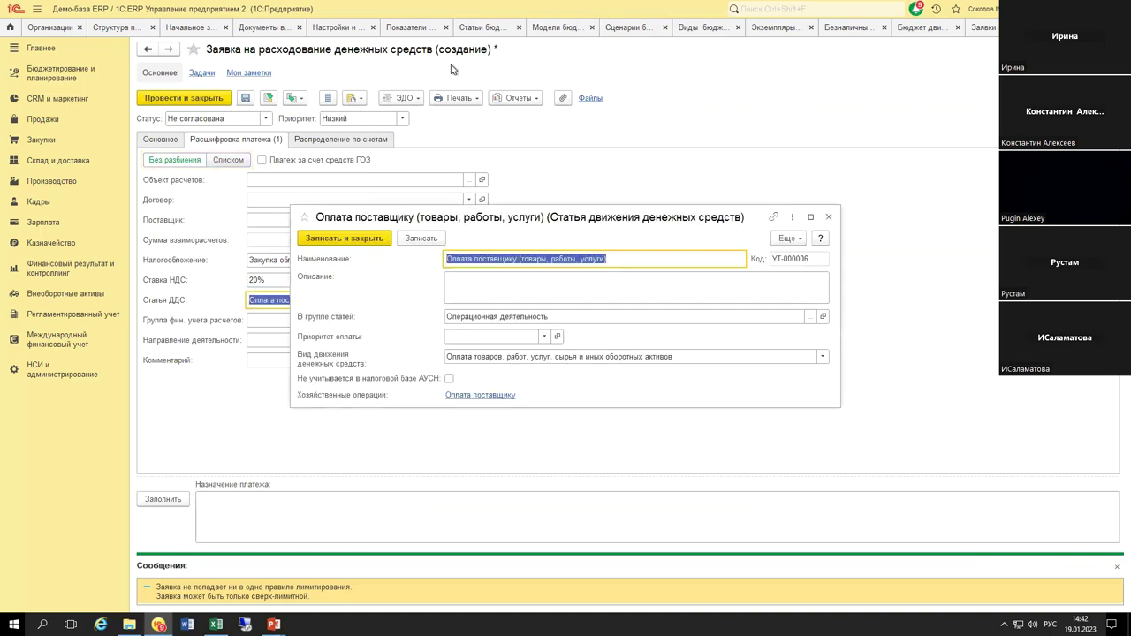
{"action": "key", "text": "Escape"}
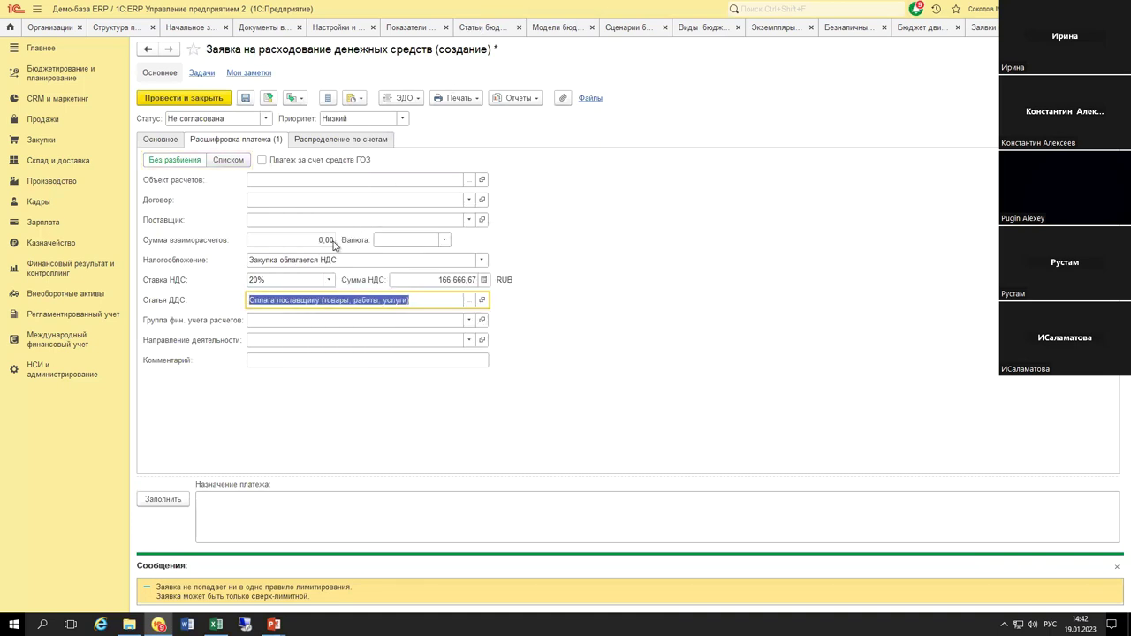
Step: Open the Правила получения фактических данных of the budget item Оплата сырья, товаров, работ, услуг
{"action": "left_click", "coordinate": [477, 27]}
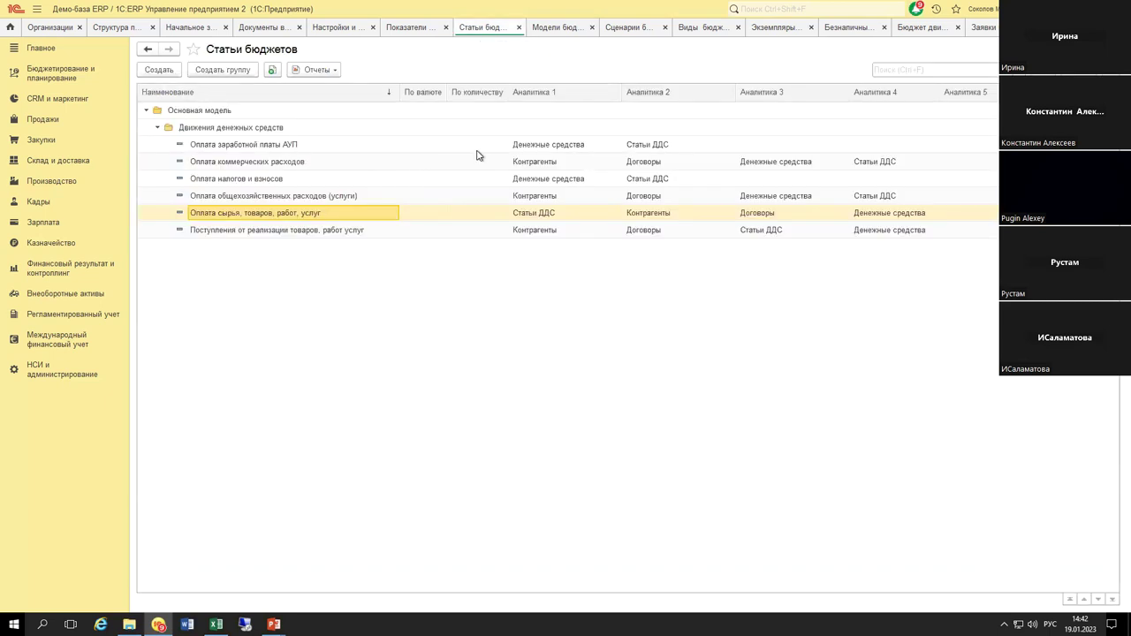
{"action": "key", "text": "Return"}
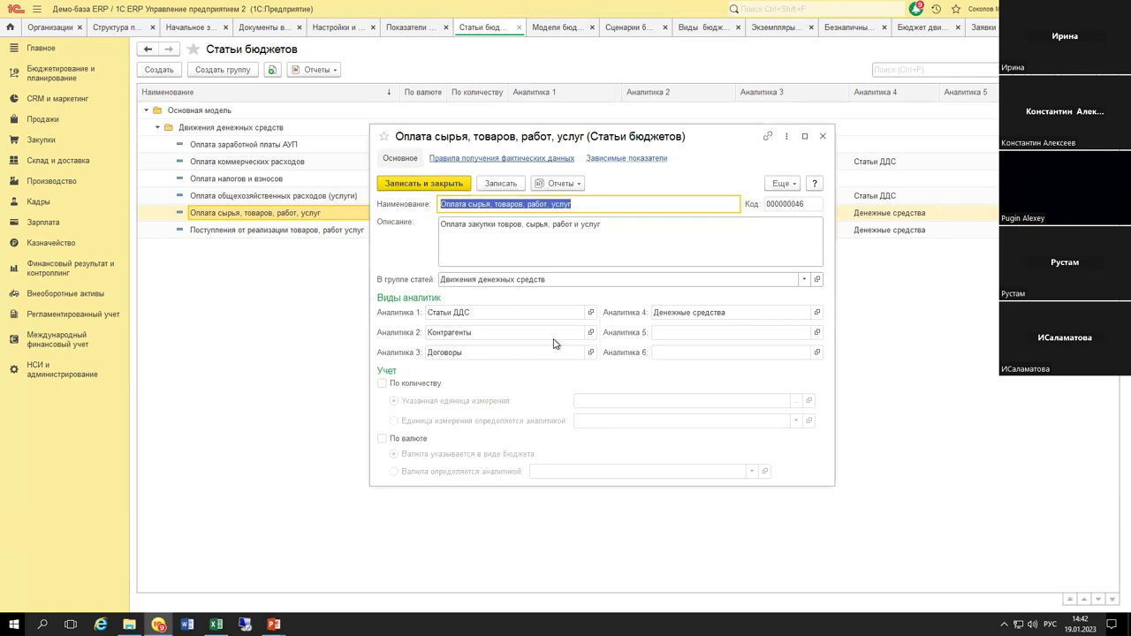
{"action": "key", "text": "ctrl+Page_Down"}
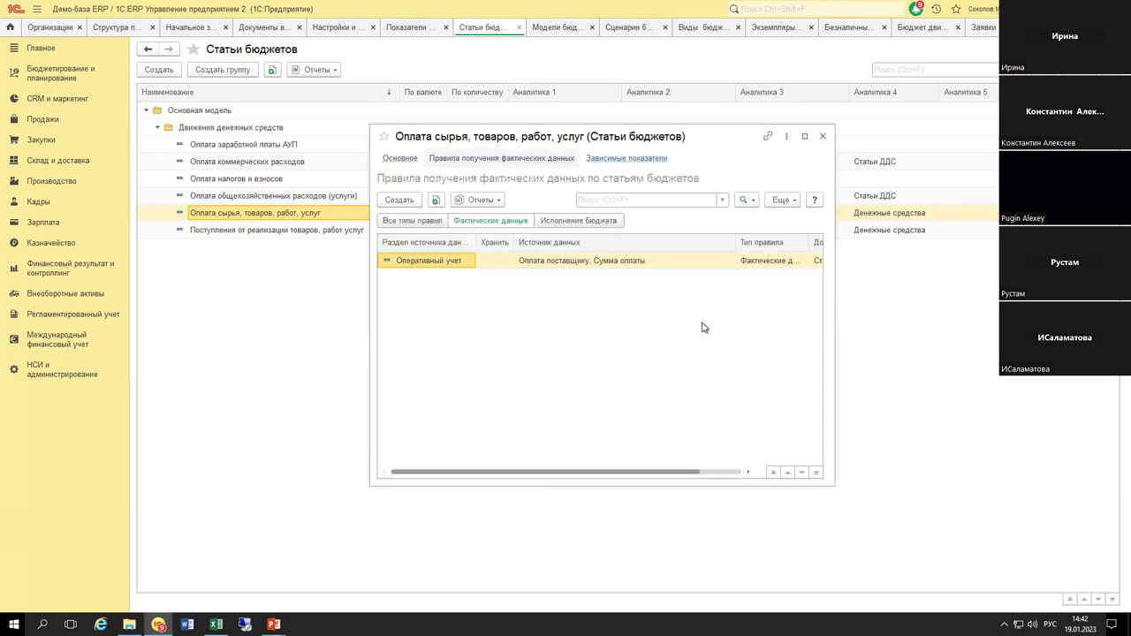
Step: Create a rule of type Исполнение бюджета with source section Оперативный учет and business operation Оплата поставщику
{"action": "left_click", "coordinate": [398, 200]}
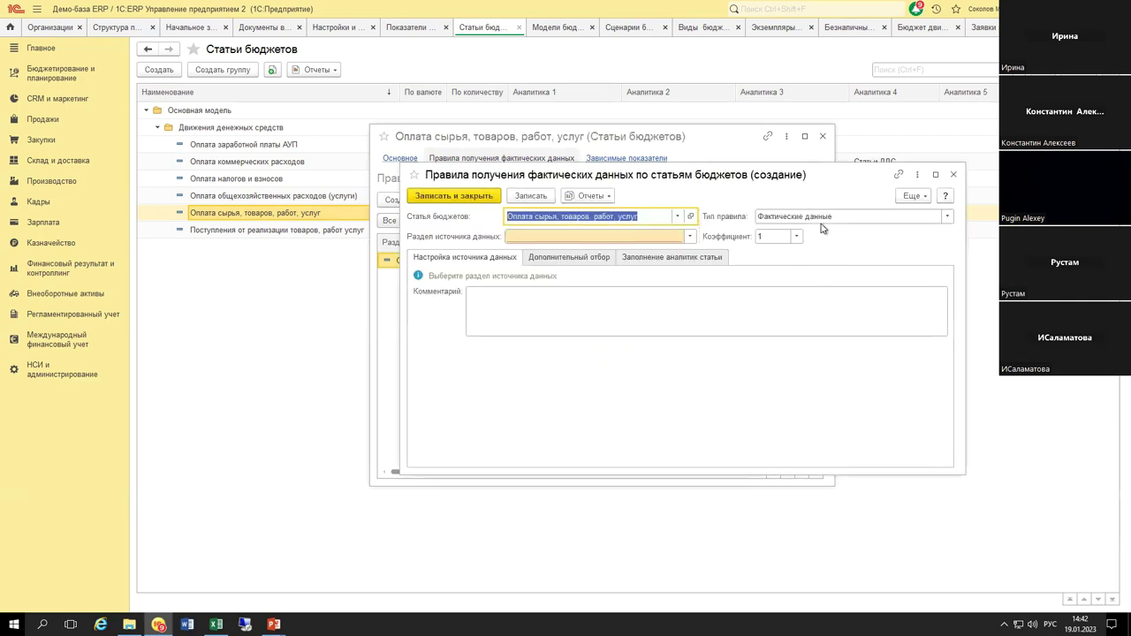
{"action": "left_click", "coordinate": [821, 225]}
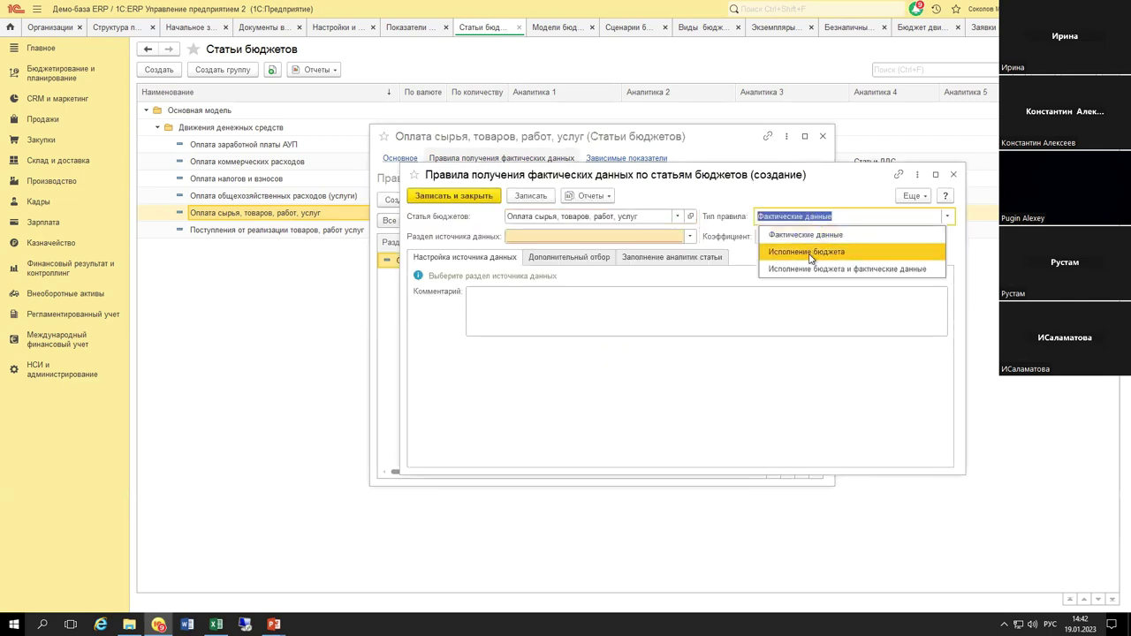
{"action": "left_click", "coordinate": [810, 252]}
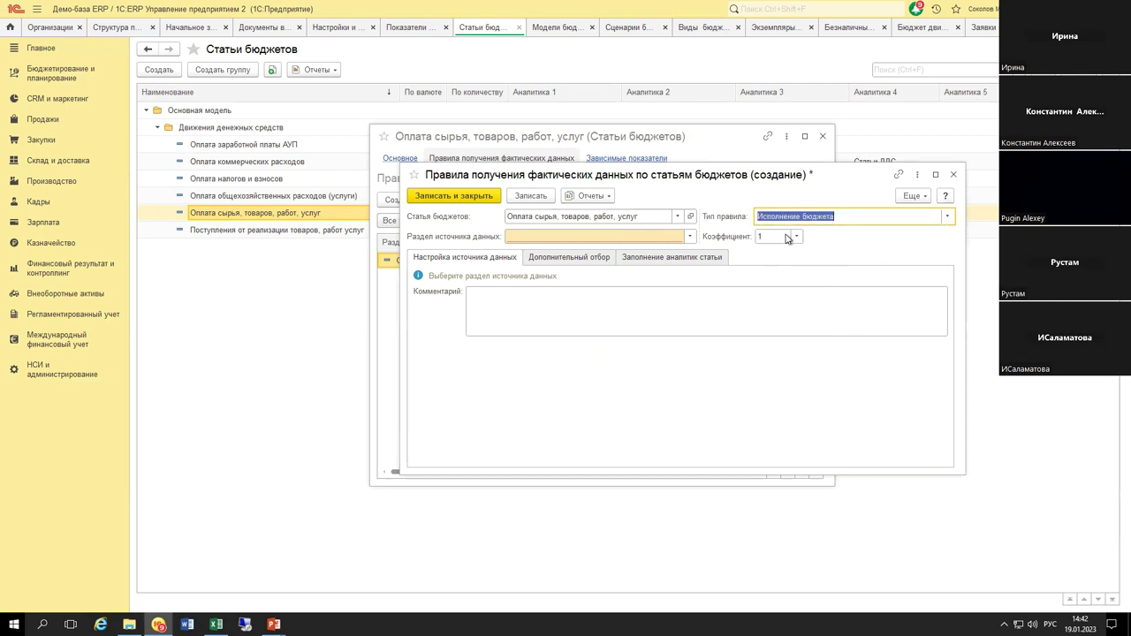
{"action": "left_click", "coordinate": [690, 237]}
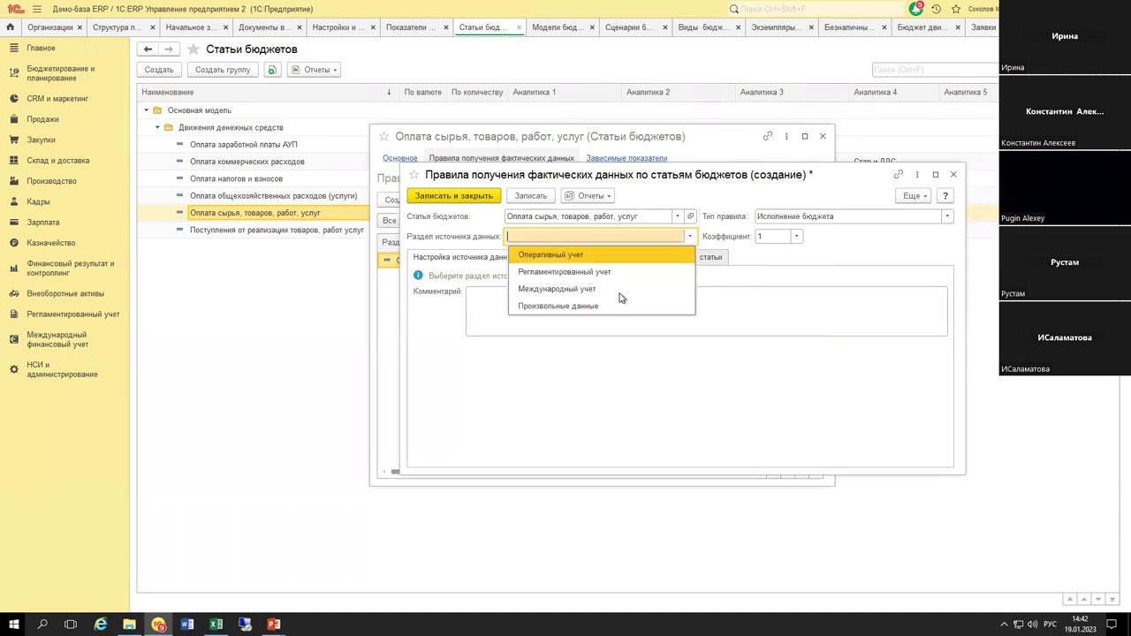
{"action": "key", "text": "Escape"}
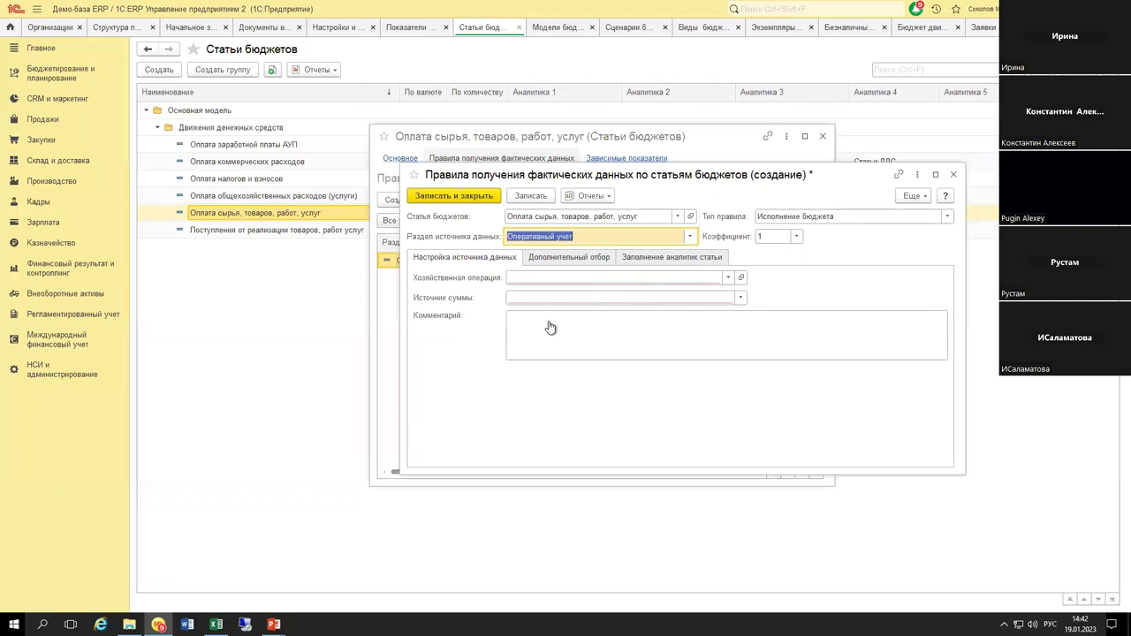
{"action": "key", "text": "Tab"}
{"action": "type", "text": "оплата"}
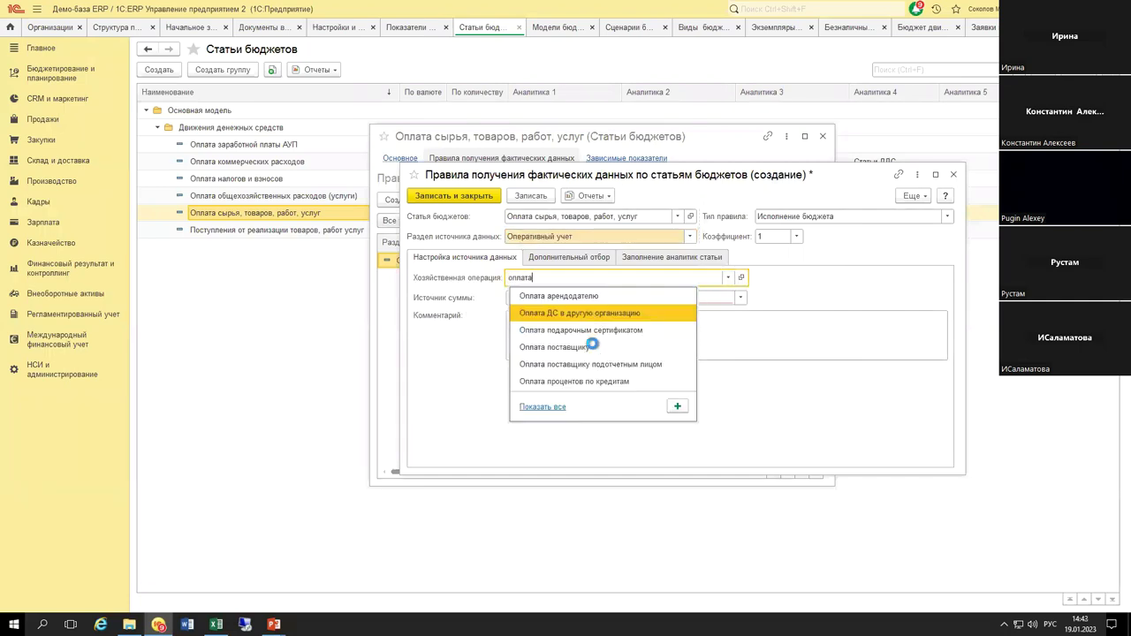
{"action": "left_click", "coordinate": [597, 346]}
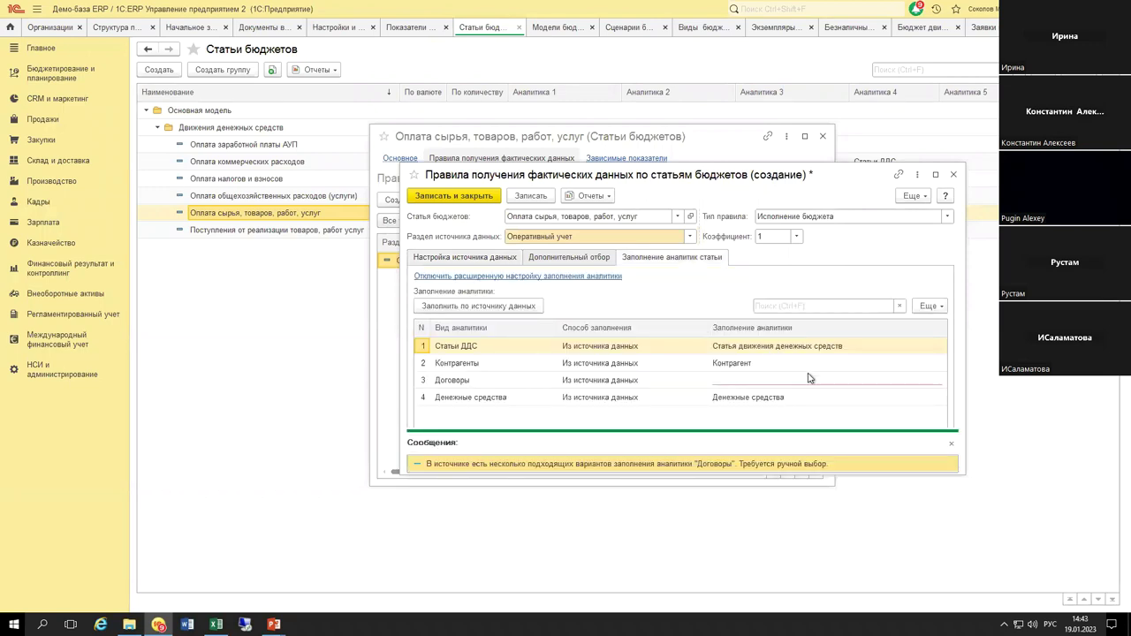
Step: Choose the source field that fills the Договоры analytic in the new rule
{"action": "left_click", "coordinate": [877, 382]}
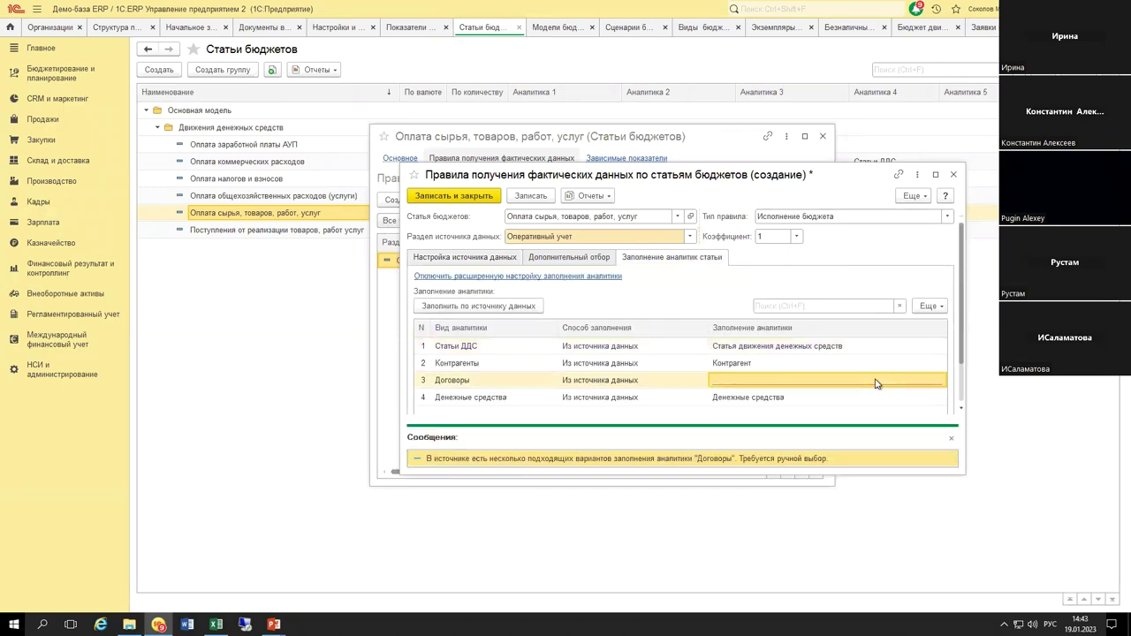
{"action": "left_click", "coordinate": [876, 382]}
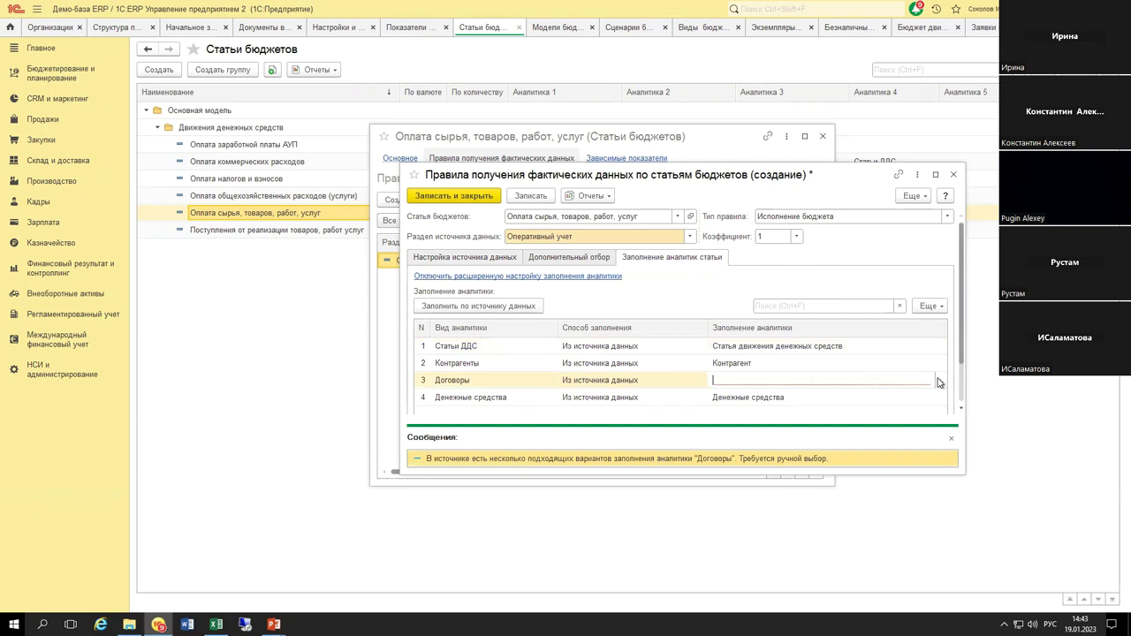
{"action": "left_click", "coordinate": [939, 382]}
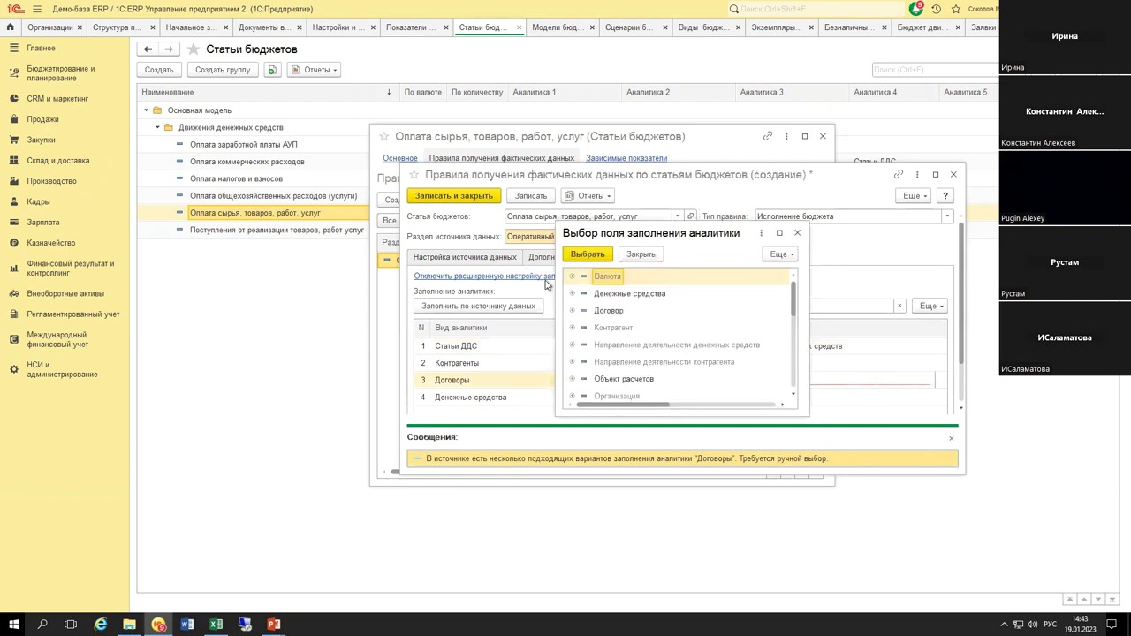
{"action": "double_click", "coordinate": [554, 300]}
Step: Set the rule's Источник суммы to Сумма к выплате and dismiss the messages
{"action": "left_click", "coordinate": [464, 256]}
{"action": "left_click", "coordinate": [569, 297]}
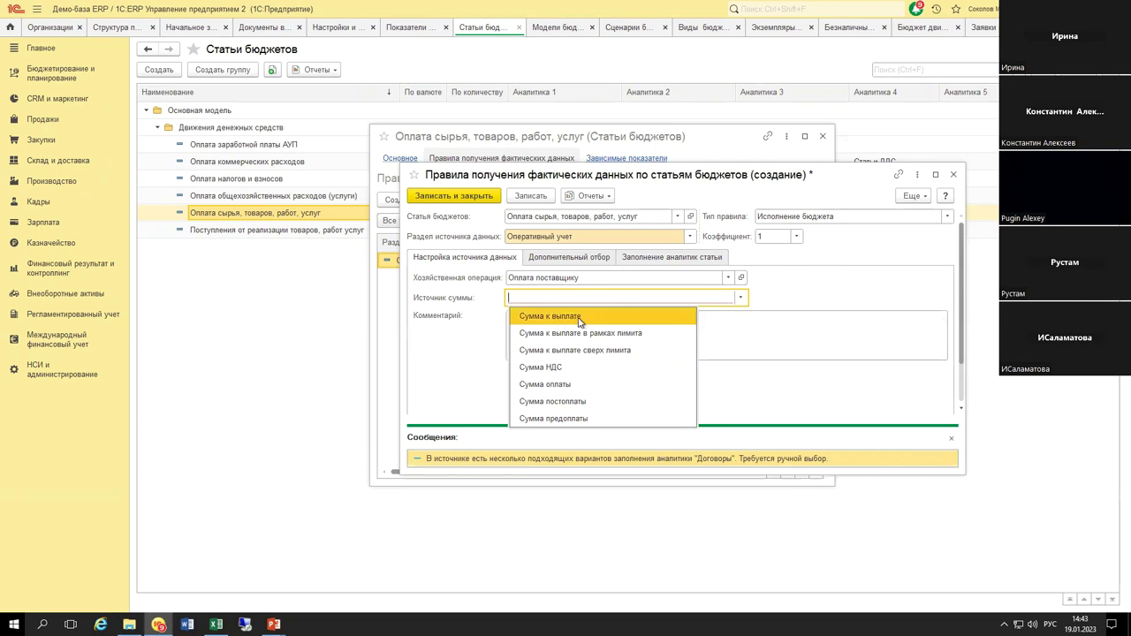
{"action": "left_click", "coordinate": [583, 318]}
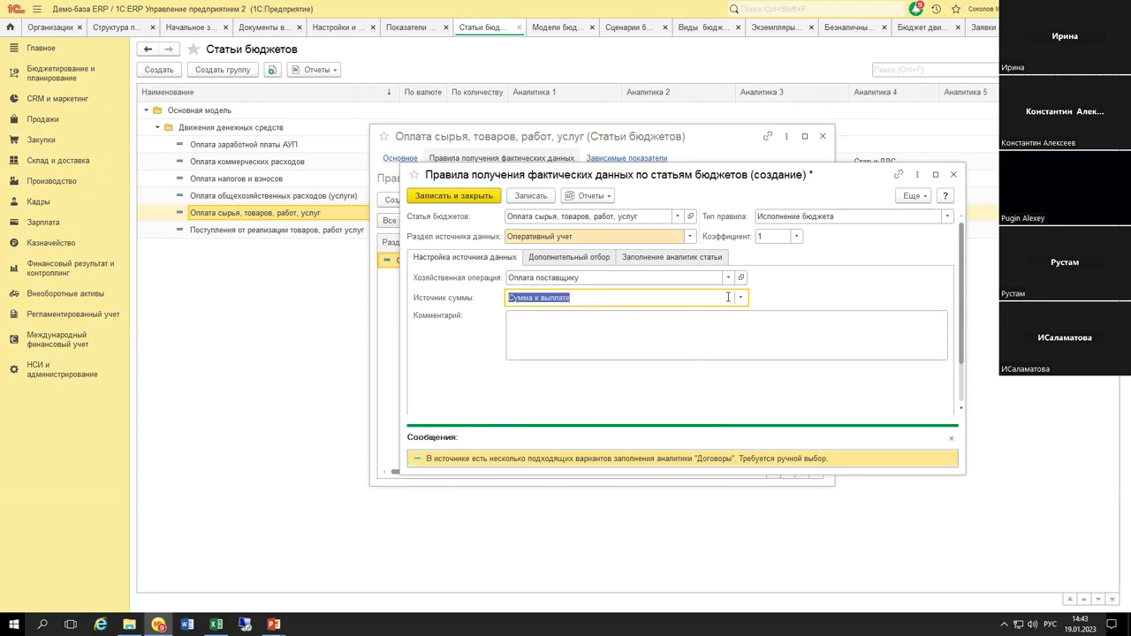
{"action": "left_click", "coordinate": [740, 298]}
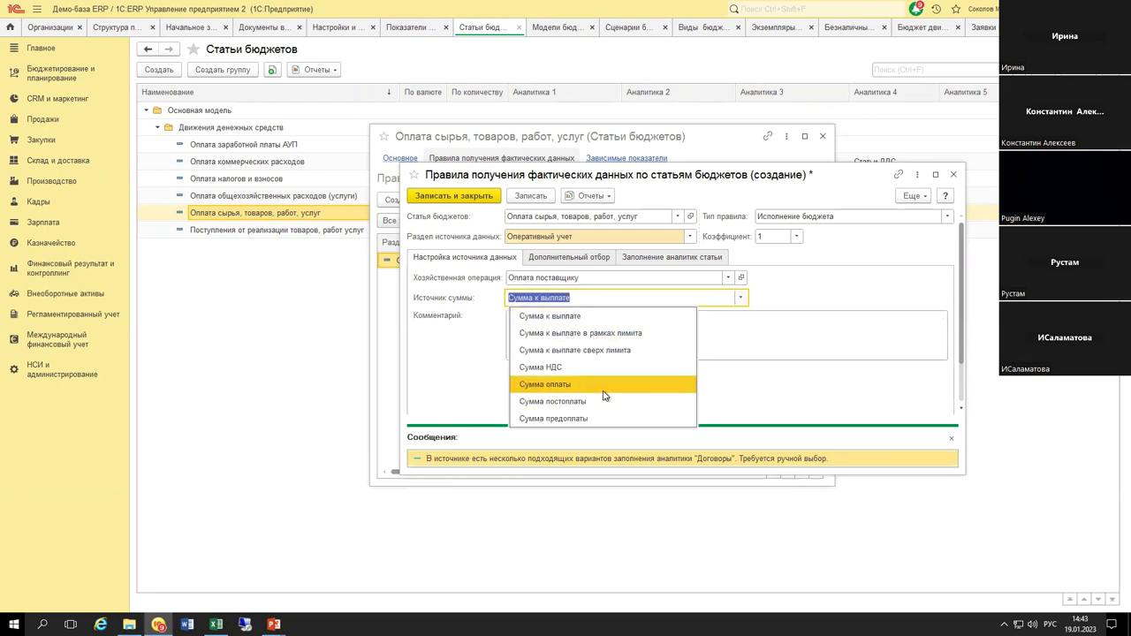
{"action": "left_click", "coordinate": [578, 318]}
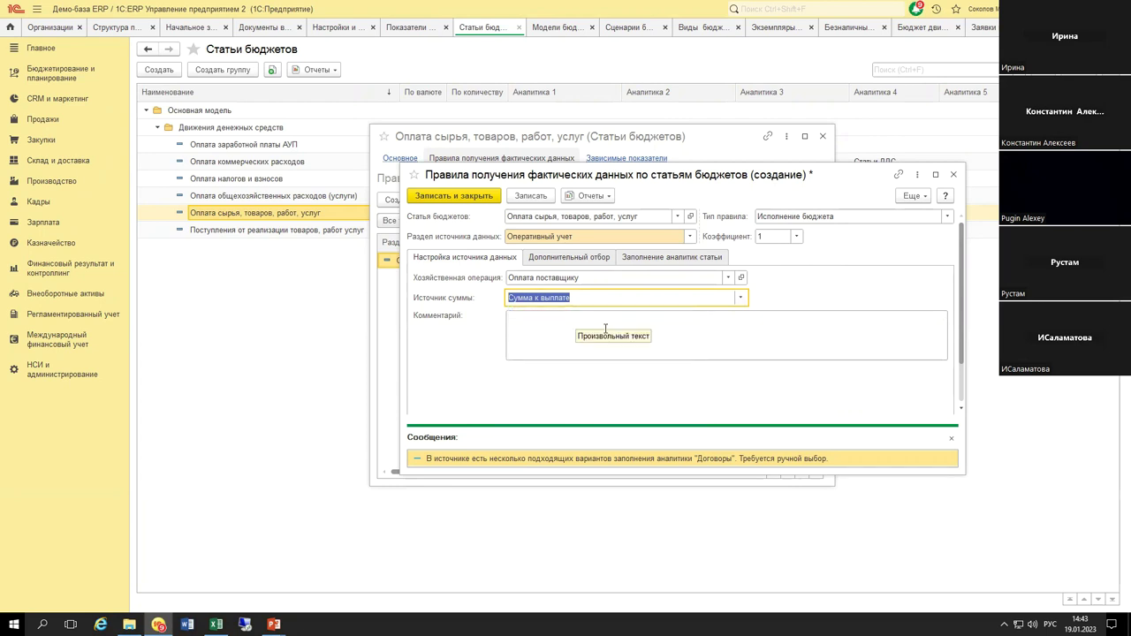
{"action": "left_click", "coordinate": [952, 441]}
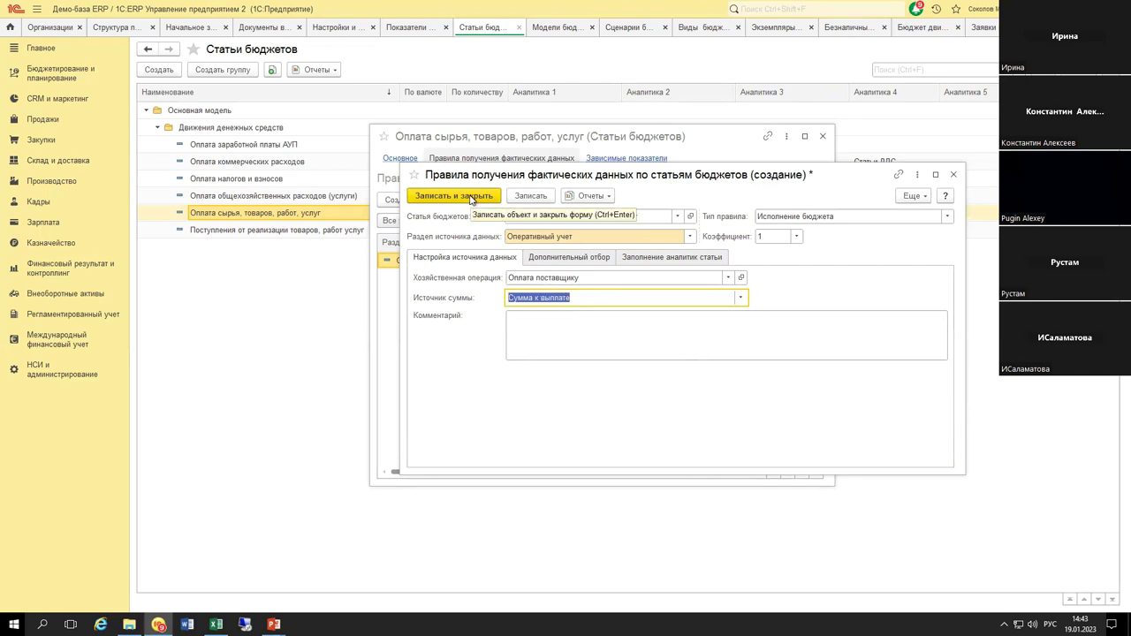
Step: Add an additional filter condition on Статья движения денежных средств with the comparison Равно
{"action": "left_click", "coordinate": [578, 259]}
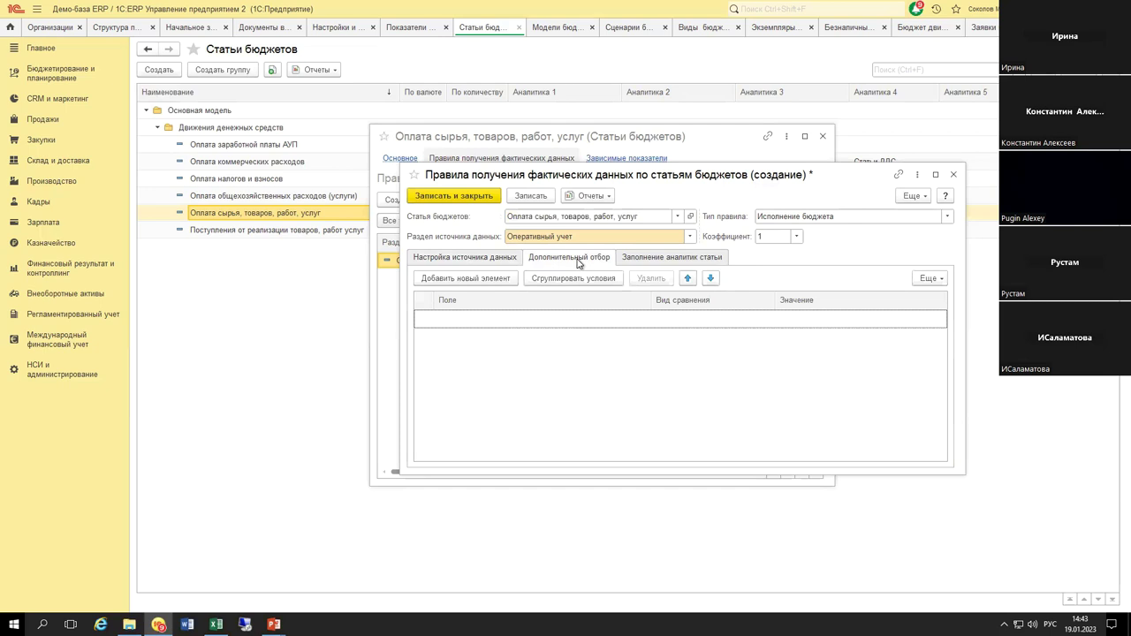
{"action": "left_click", "coordinate": [506, 257]}
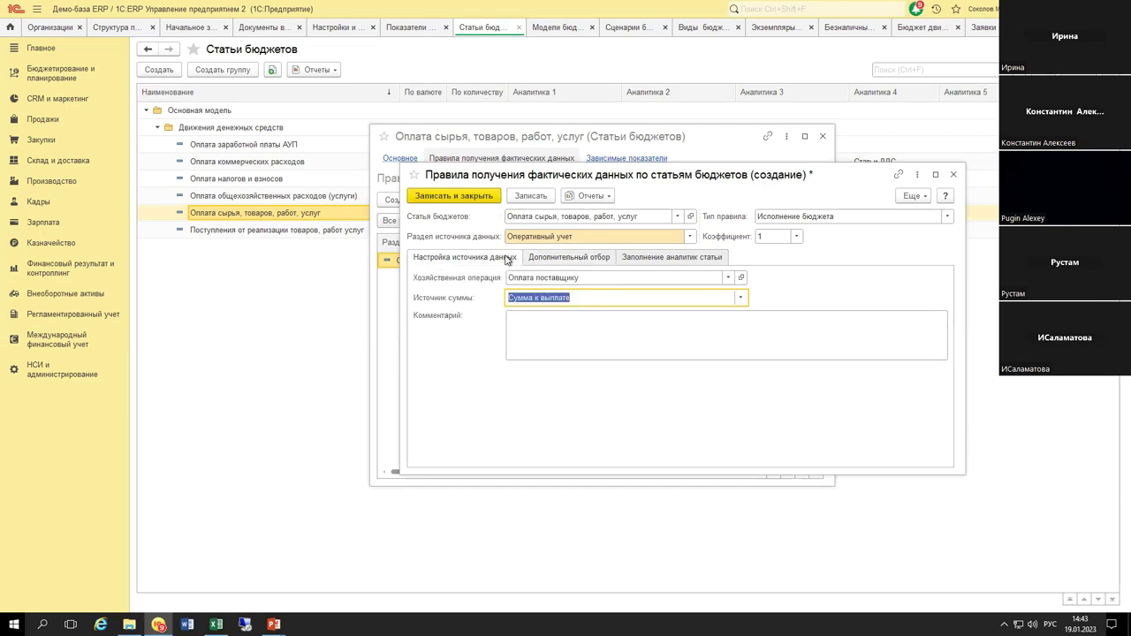
{"action": "left_click", "coordinate": [564, 258]}
{"action": "left_click", "coordinate": [467, 279]}
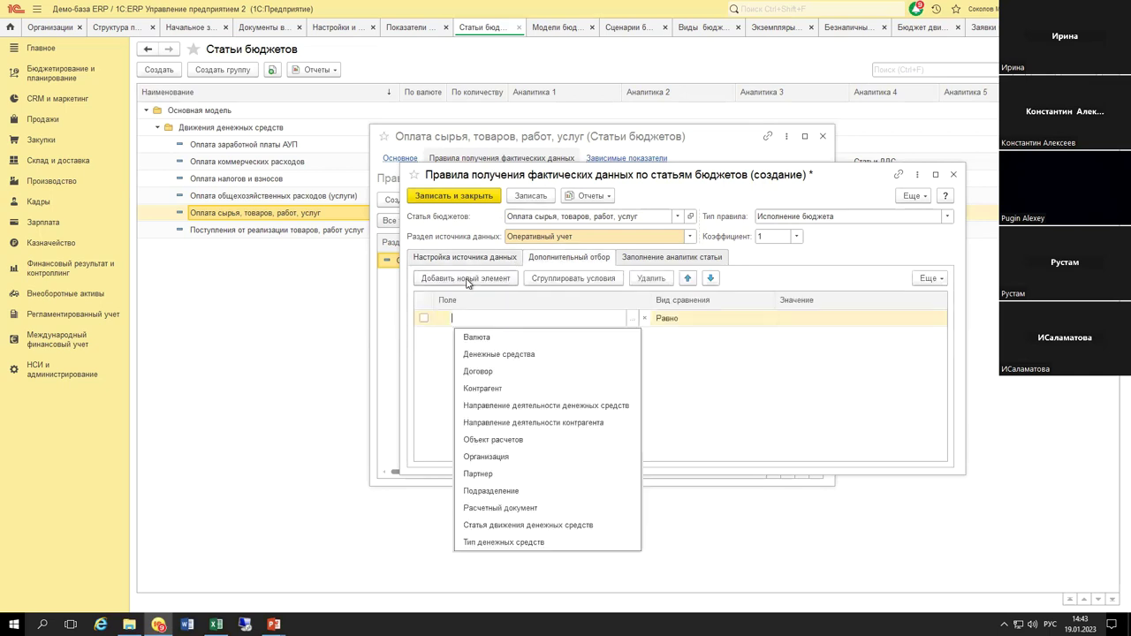
{"action": "left_click", "coordinate": [527, 524]}
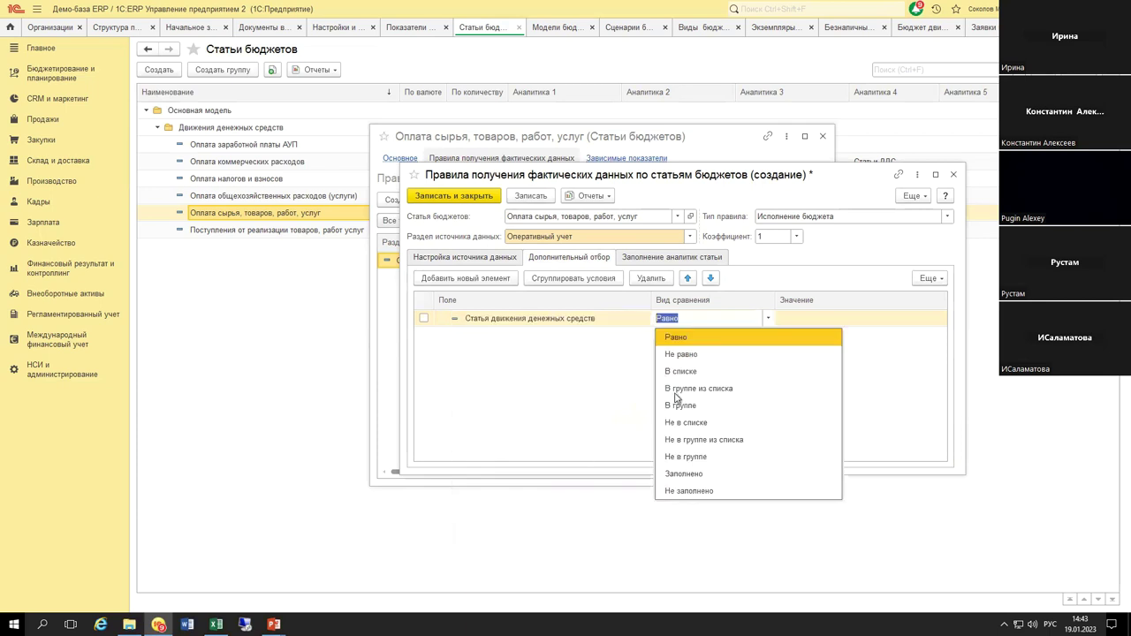
{"action": "left_click", "coordinate": [823, 326]}
{"action": "left_click", "coordinate": [827, 325]}
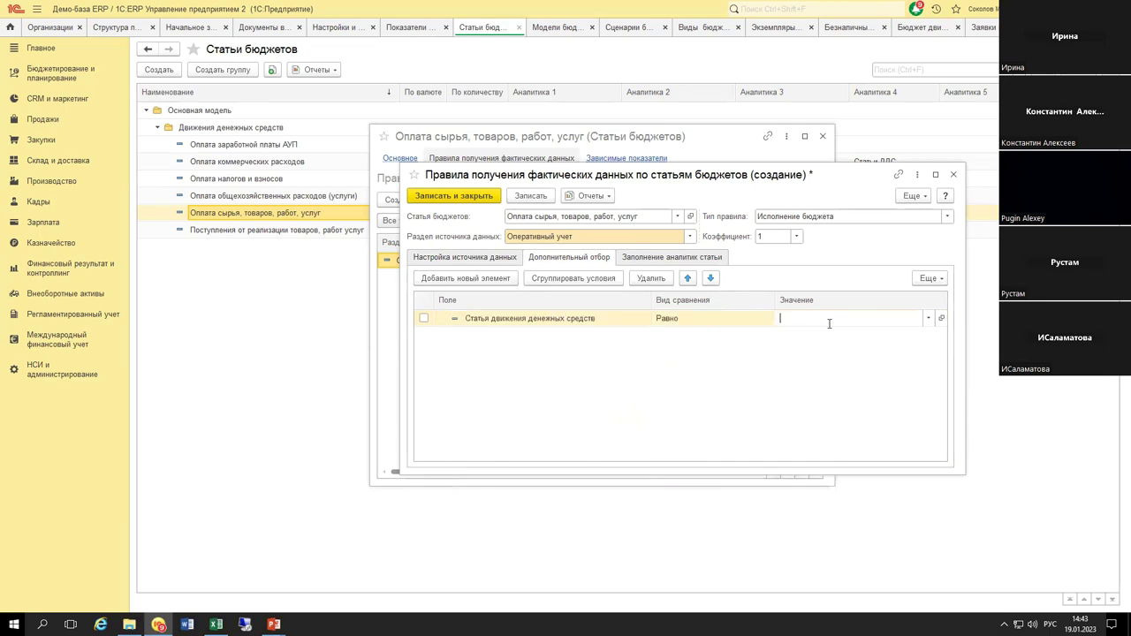
Step: Find the cash flow item Оплата поставщику (товары, работы, услуги) and choose it as the filter value
{"action": "left_click", "coordinate": [839, 354]}
{"action": "left_click", "coordinate": [420, 227]}
{"action": "double_click", "coordinate": [420, 229]}
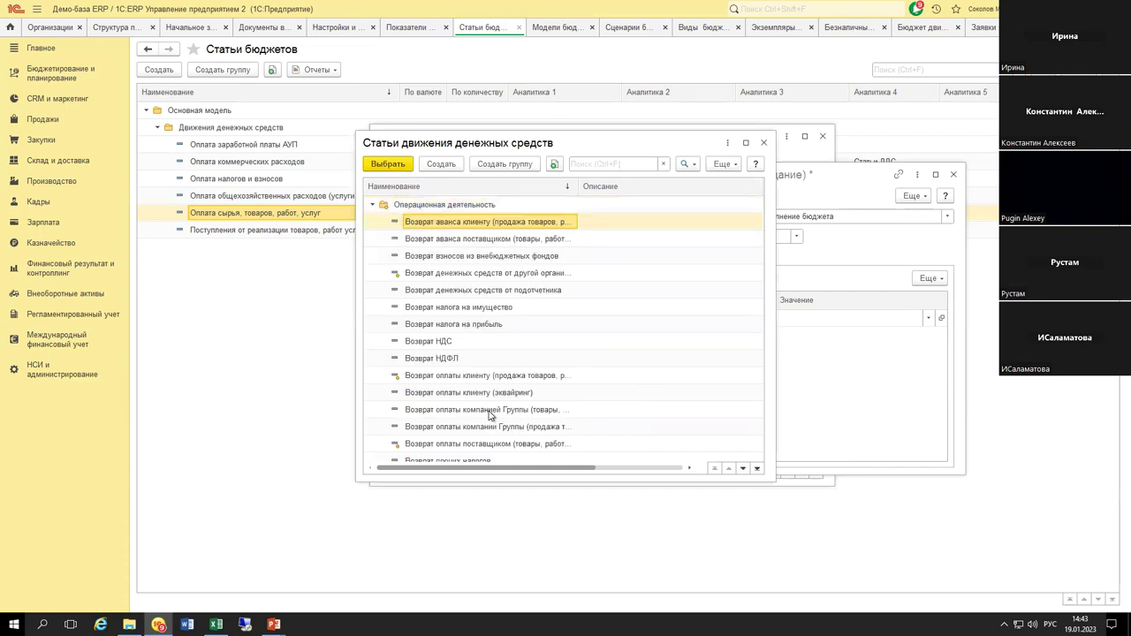
{"action": "scroll", "coordinate": [560, 358], "scroll_direction": "down", "scroll_amount": 6}
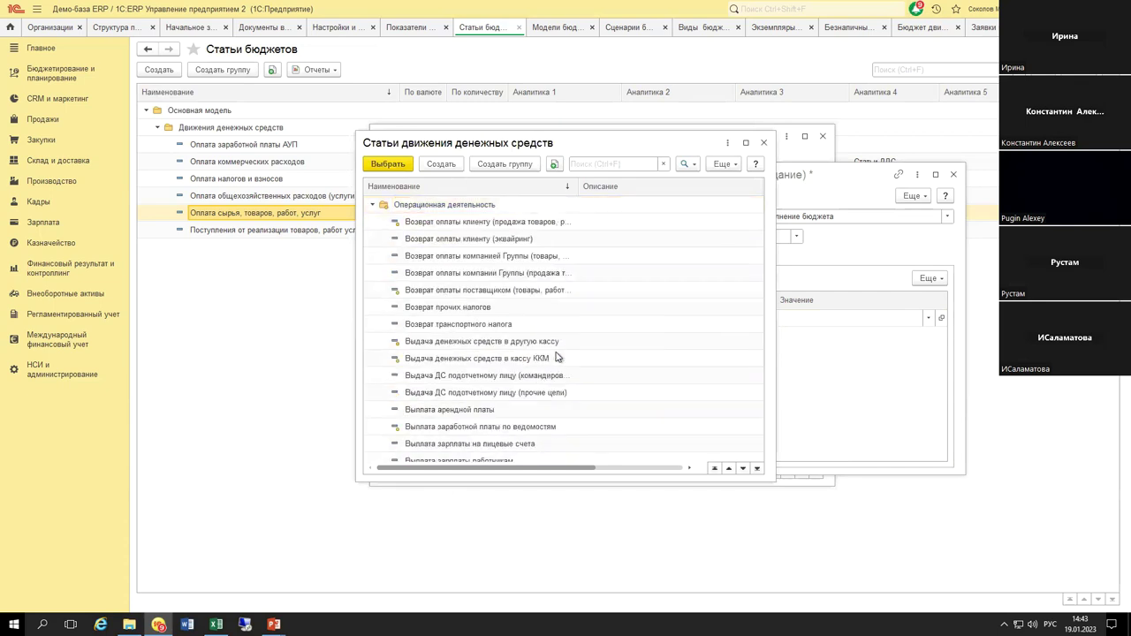
{"action": "scroll", "coordinate": [493, 380], "scroll_direction": "down", "scroll_amount": 3}
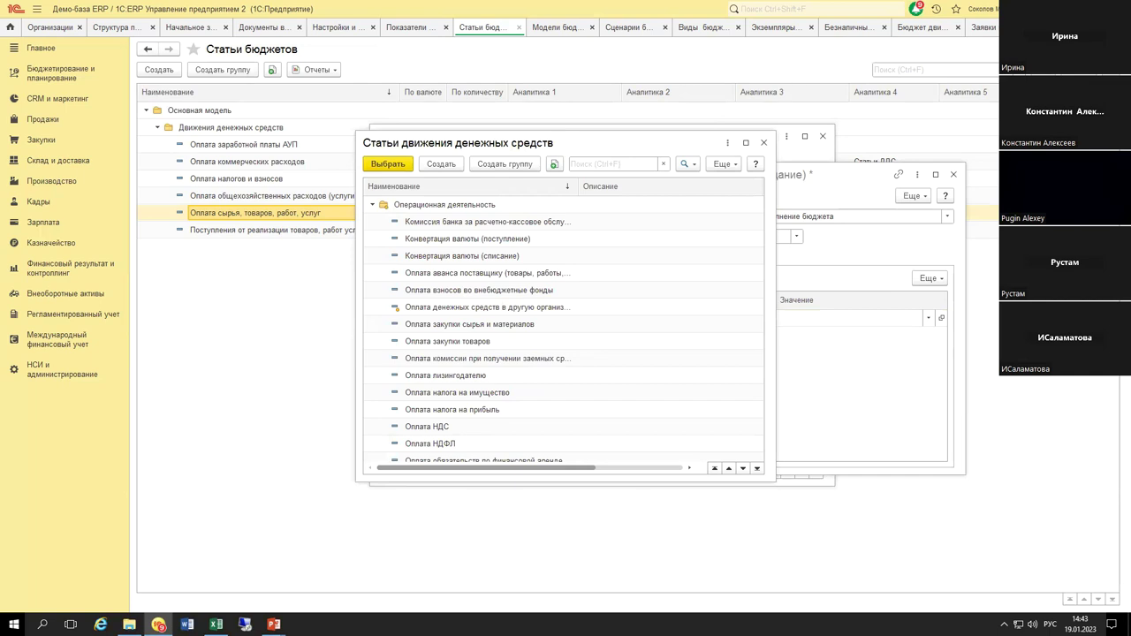
{"action": "key", "text": "Escape"}
{"action": "key", "text": "Escape"}
{"action": "key", "text": "Escape"}
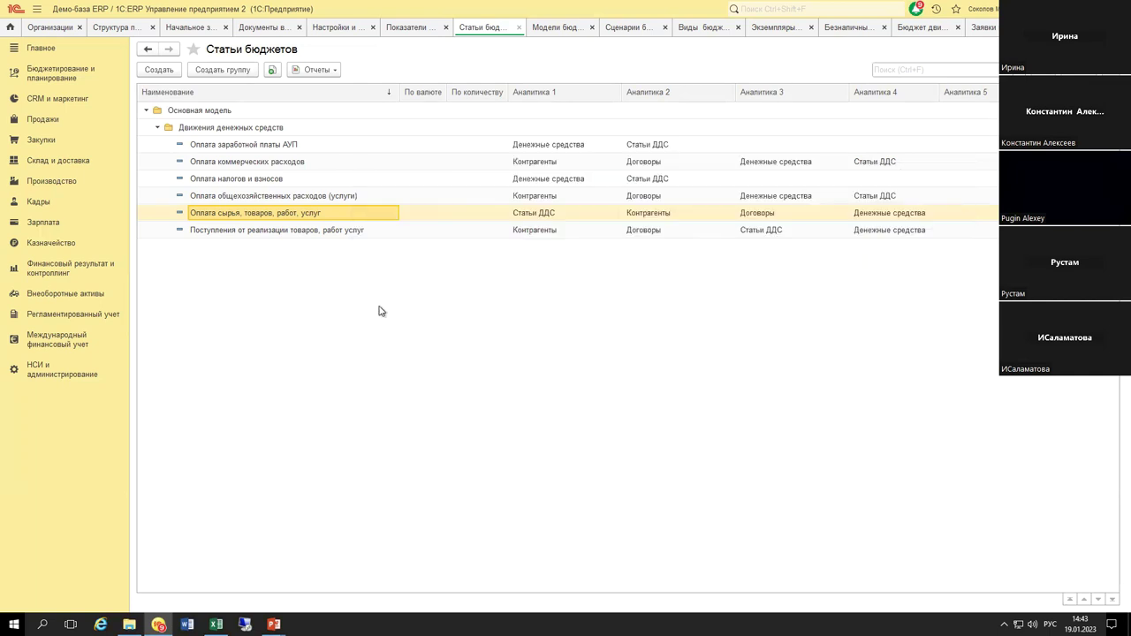
{"action": "left_click", "coordinate": [980, 29]}
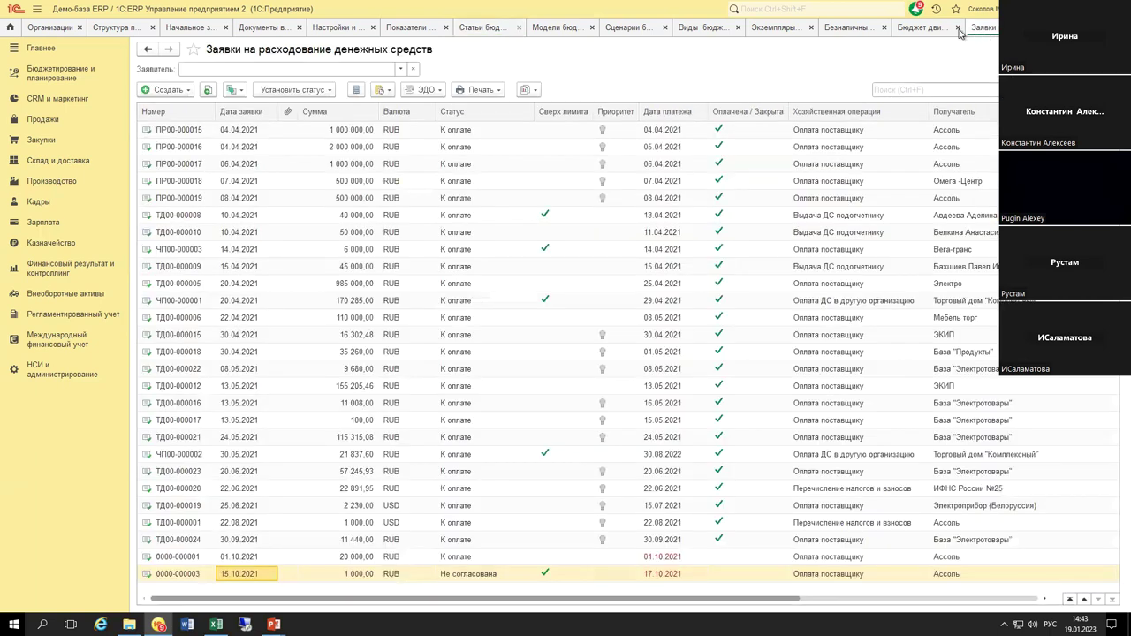
{"action": "left_click", "coordinate": [487, 28]}
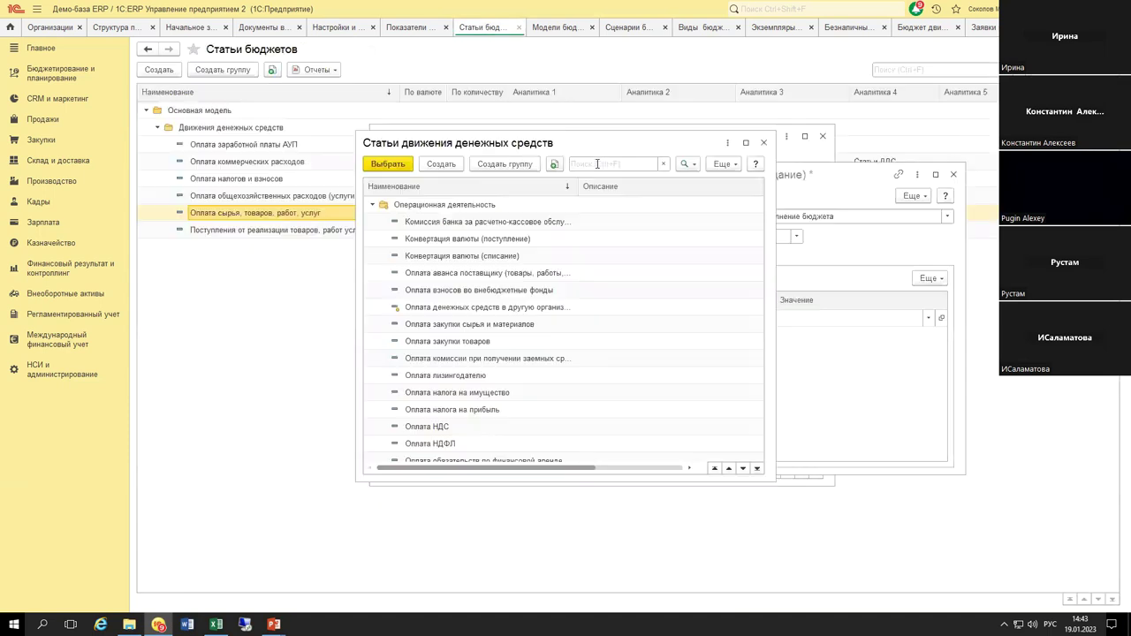
{"action": "type", "text": "(товары, работы, услуги)"}
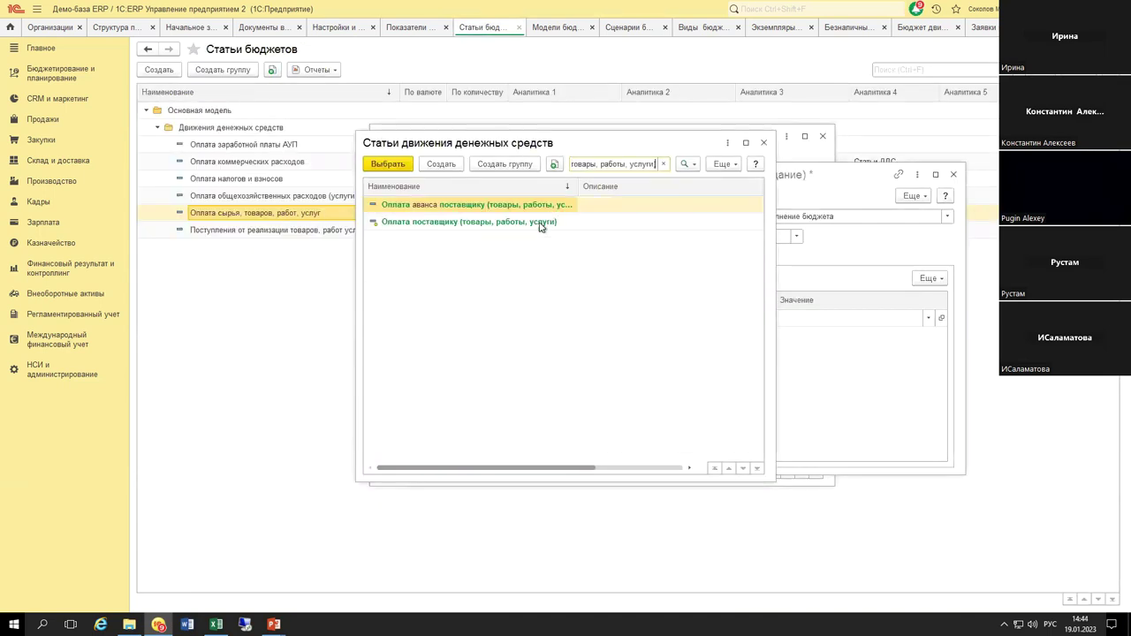
{"action": "double_click", "coordinate": [543, 223]}
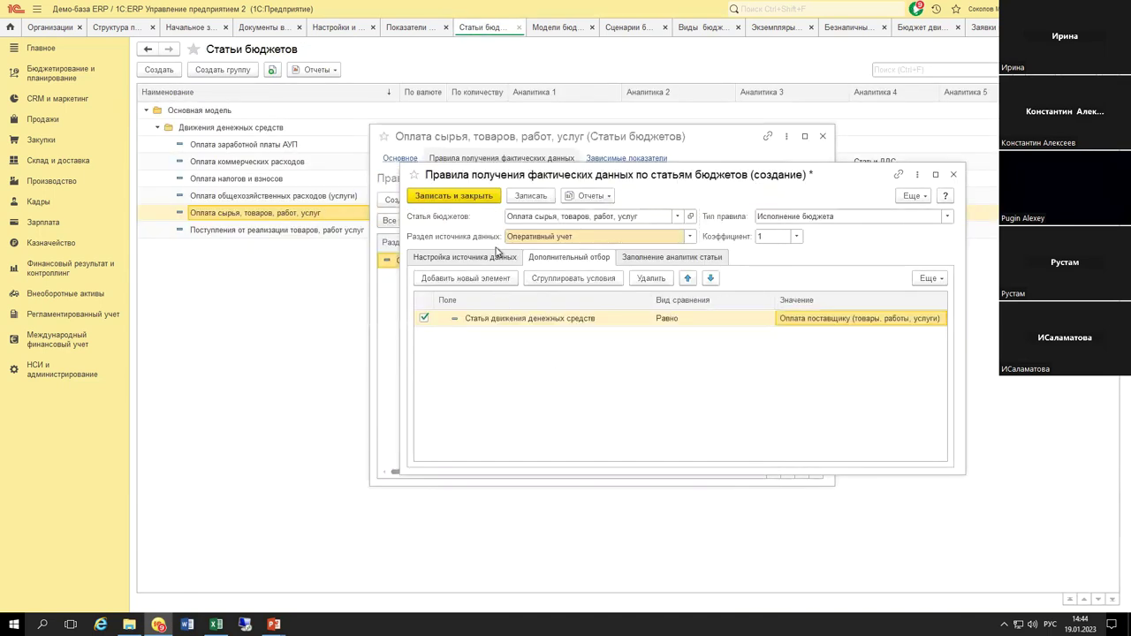
Step: Save and close the new rule, and post the open cash expense request
{"action": "left_click", "coordinate": [498, 258]}
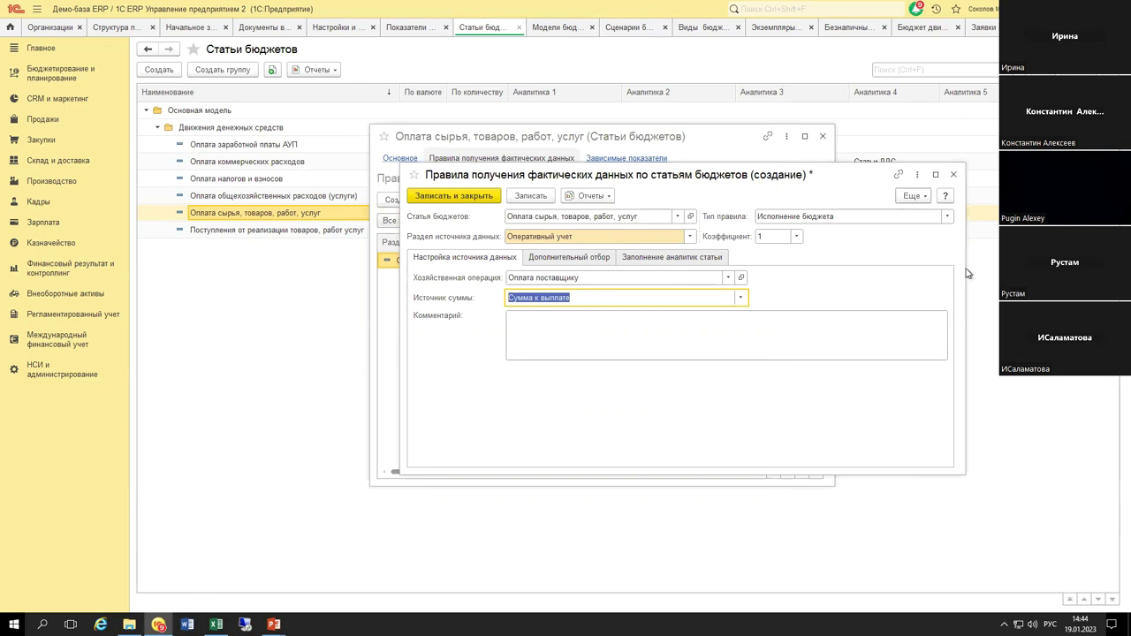
{"action": "left_click", "coordinate": [484, 198]}
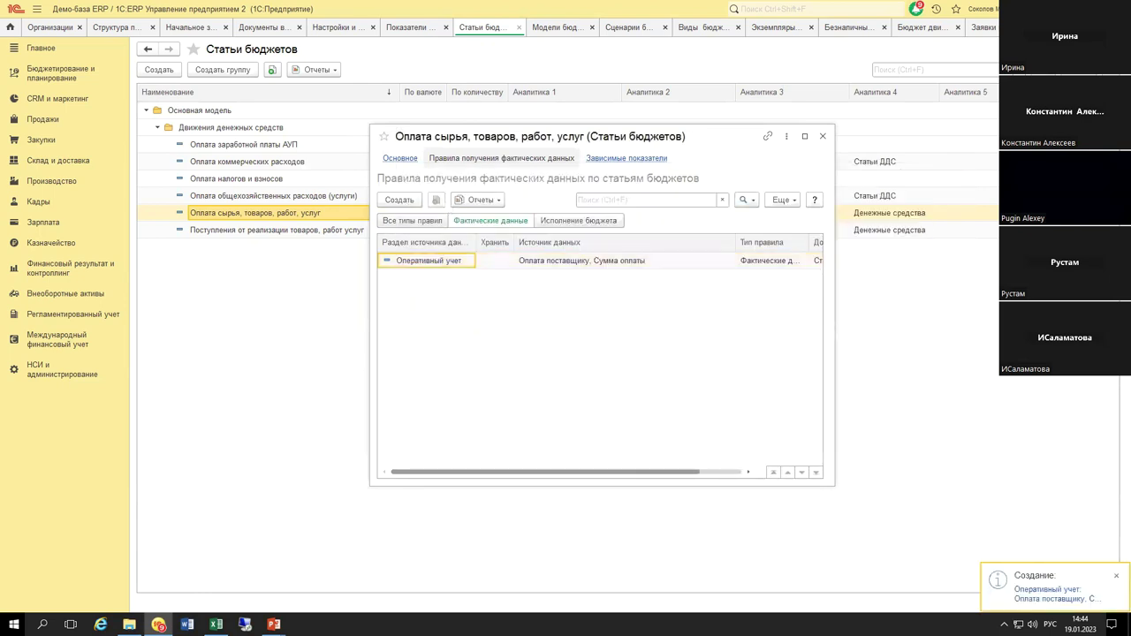
{"action": "left_click", "coordinate": [983, 27]}
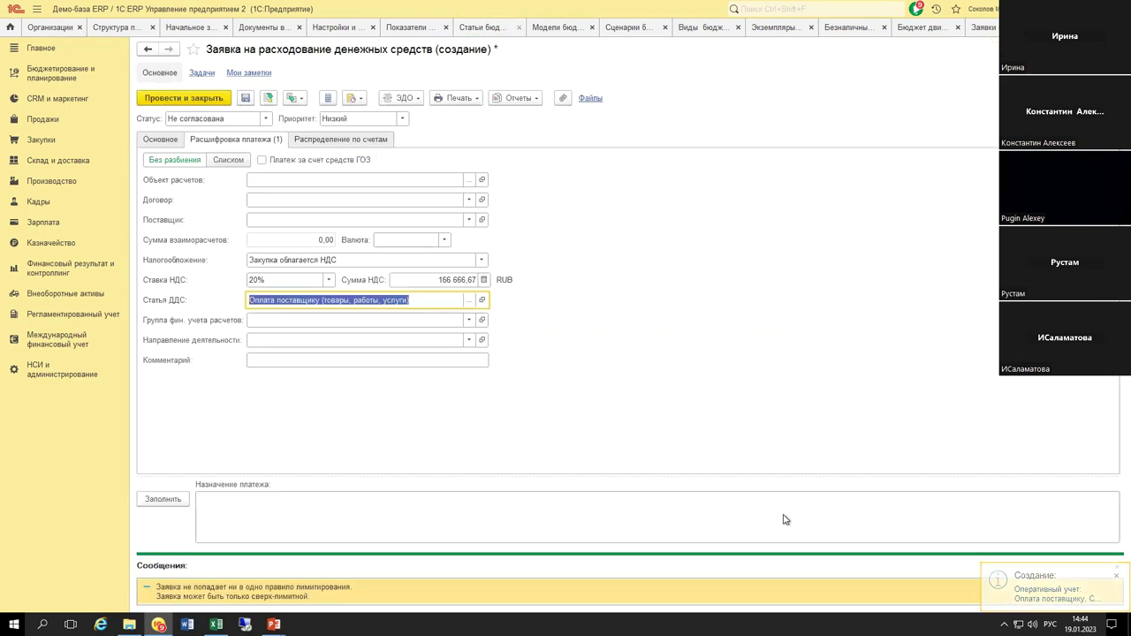
{"action": "left_click", "coordinate": [1109, 565]}
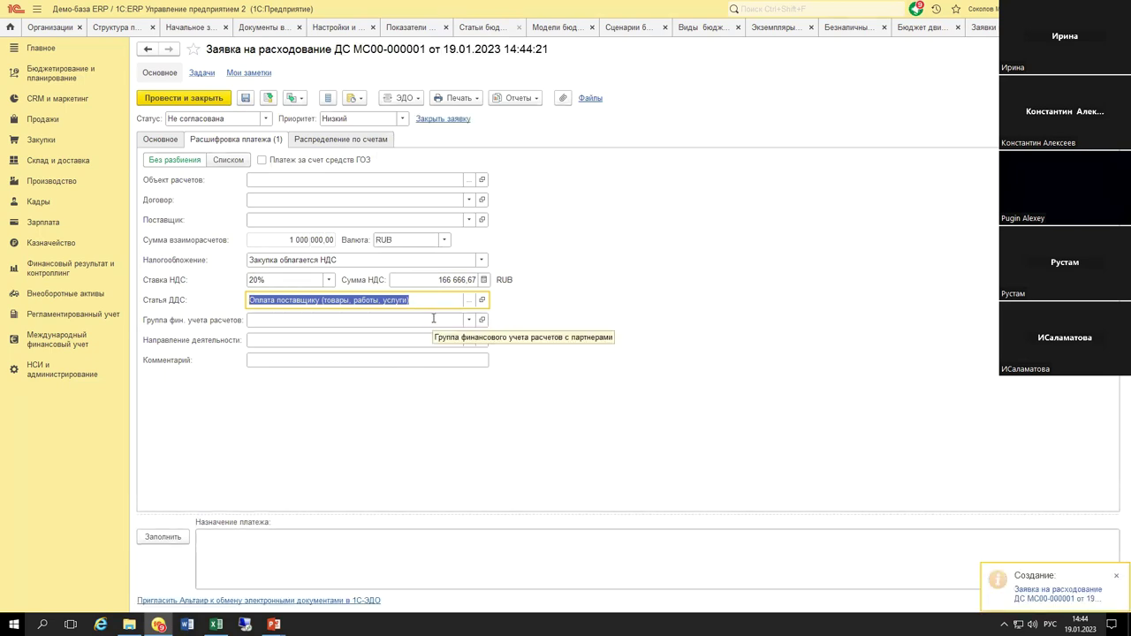
Step: Return to the request's main details and cancel its posting
{"action": "left_click", "coordinate": [161, 140]}
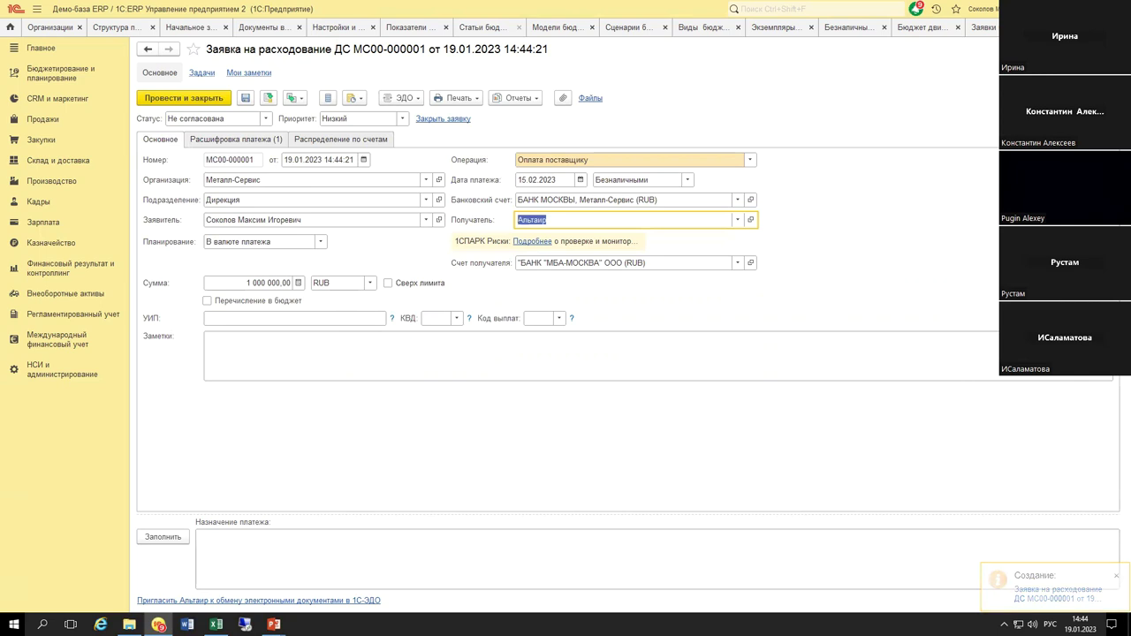
{"action": "left_click", "coordinate": [1104, 97]}
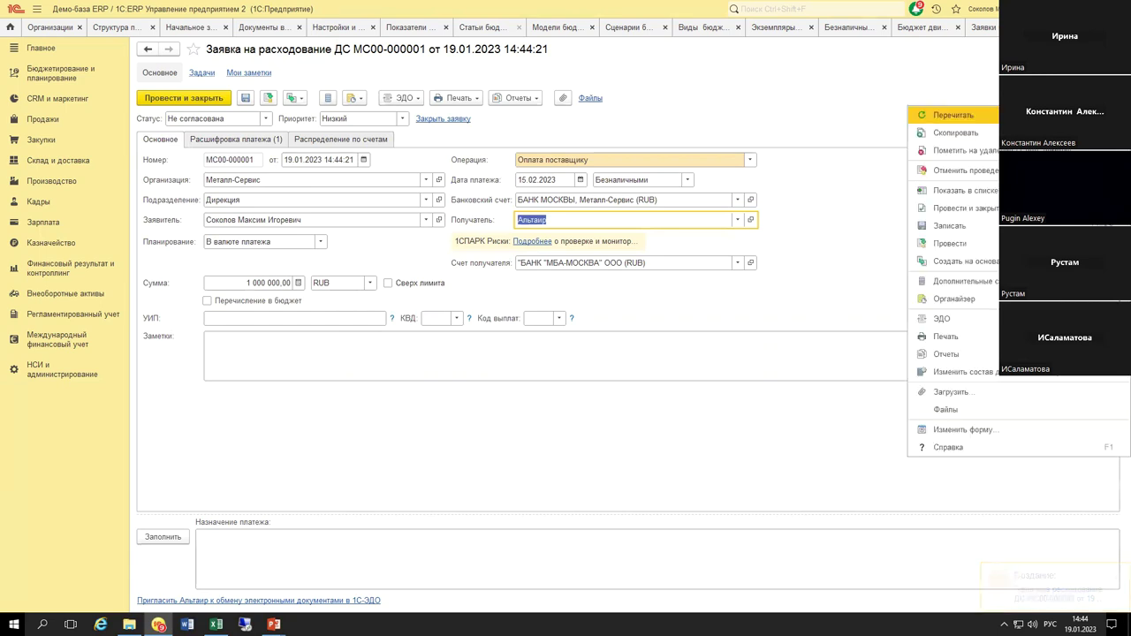
{"action": "left_click", "coordinate": [966, 170]}
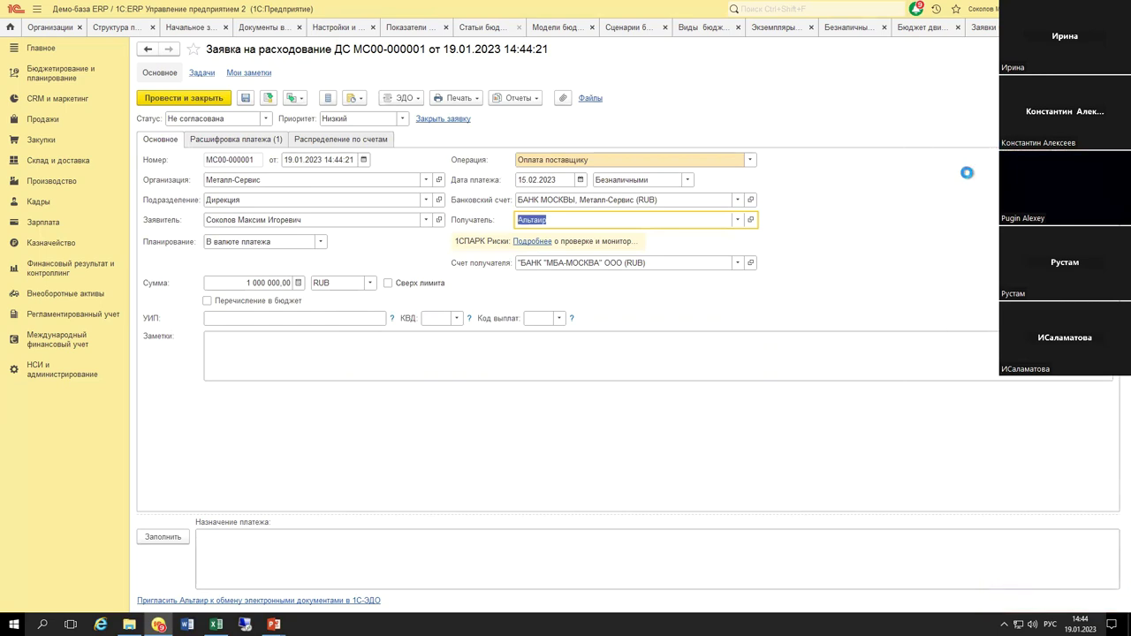
Step: Set the cash expense request's sum to 20 000 000 RUB, try to post it, and dismiss the resulting messages
{"action": "left_click", "coordinate": [258, 283]}
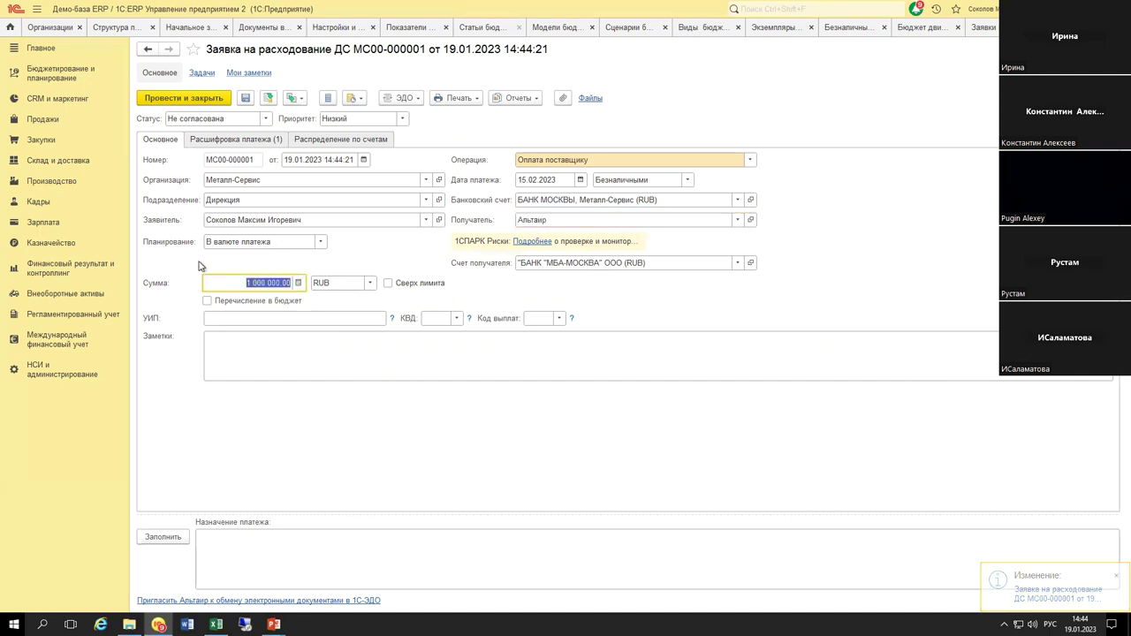
{"action": "type", "text": "20000000"}
{"action": "key", "text": "Tab"}
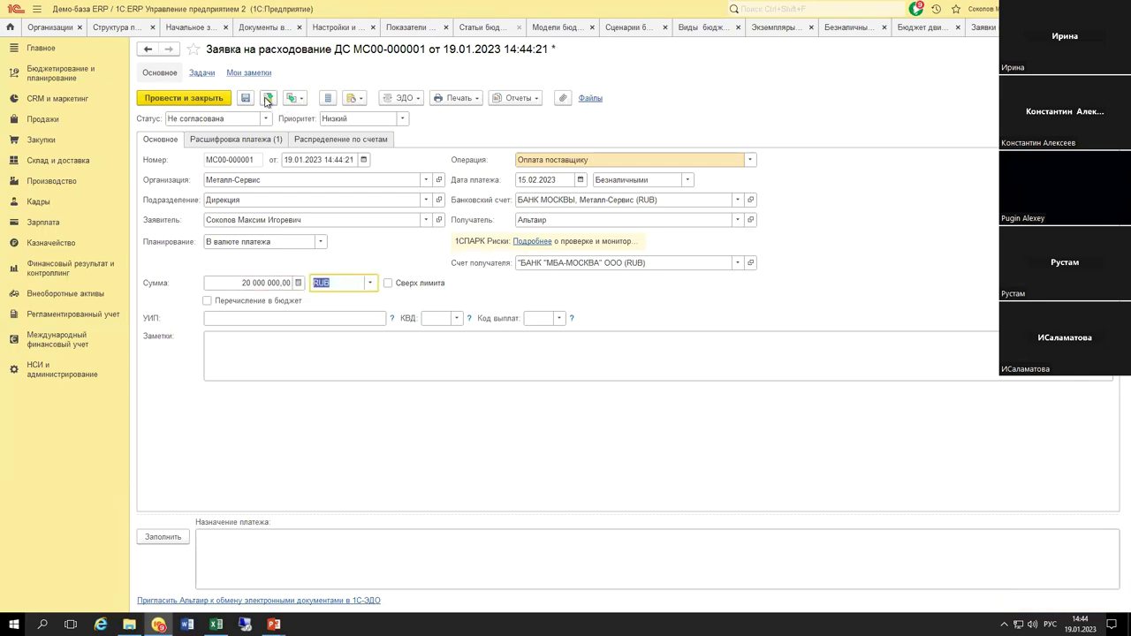
{"action": "left_click", "coordinate": [266, 98]}
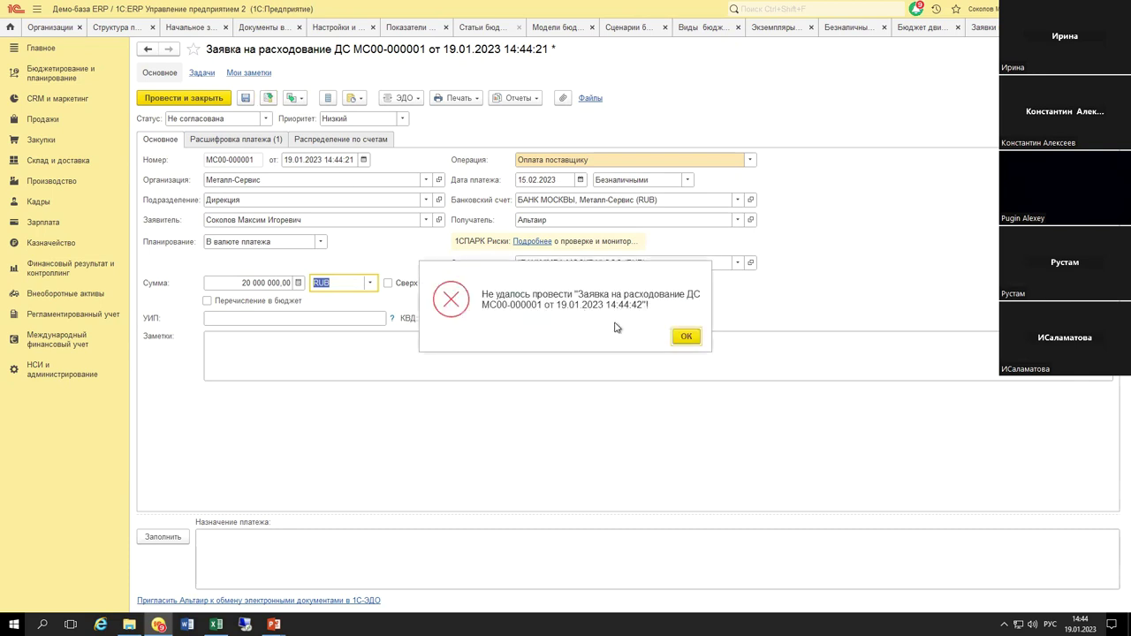
{"action": "left_click", "coordinate": [678, 338]}
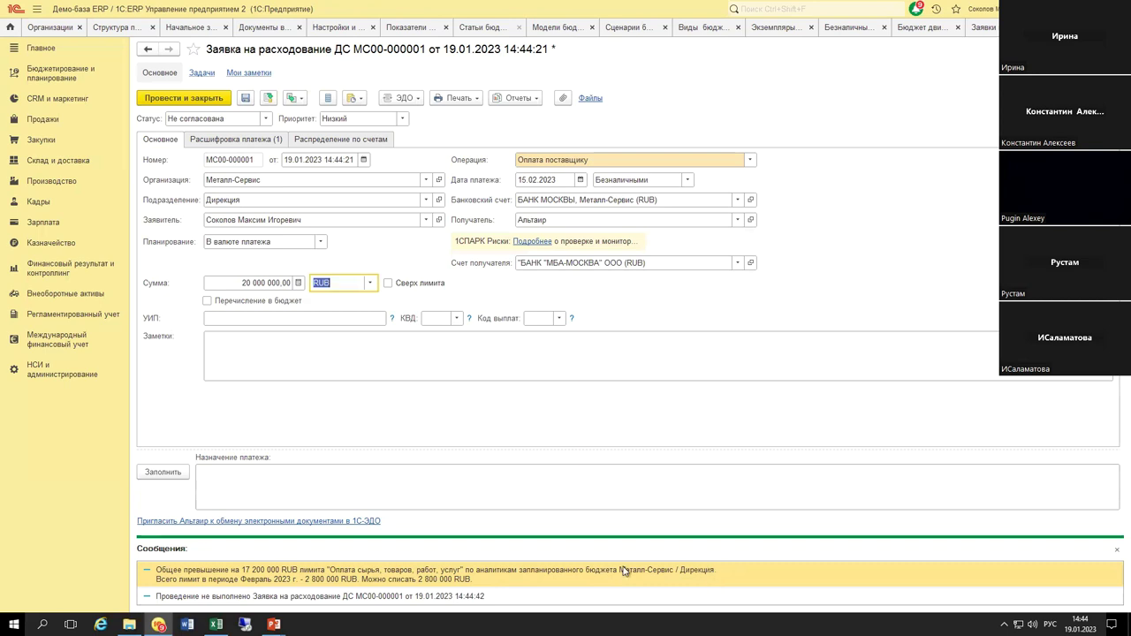
{"action": "left_click", "coordinate": [389, 583]}
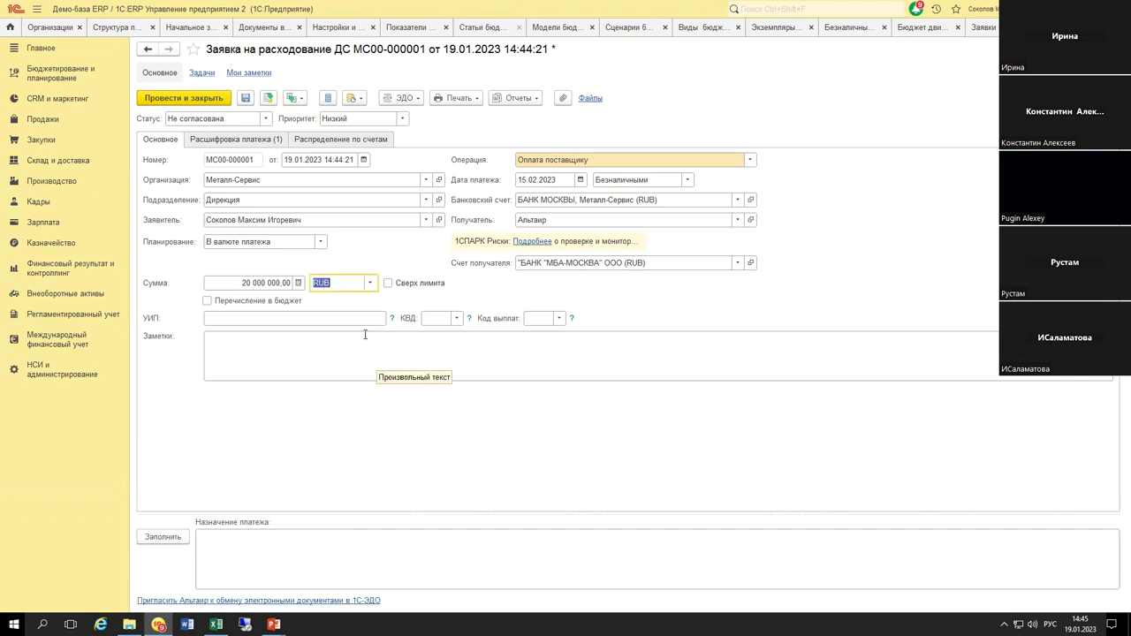
Step: Mark the cash expense request as Сверх лимита, post it and close it
{"action": "left_click", "coordinate": [388, 284]}
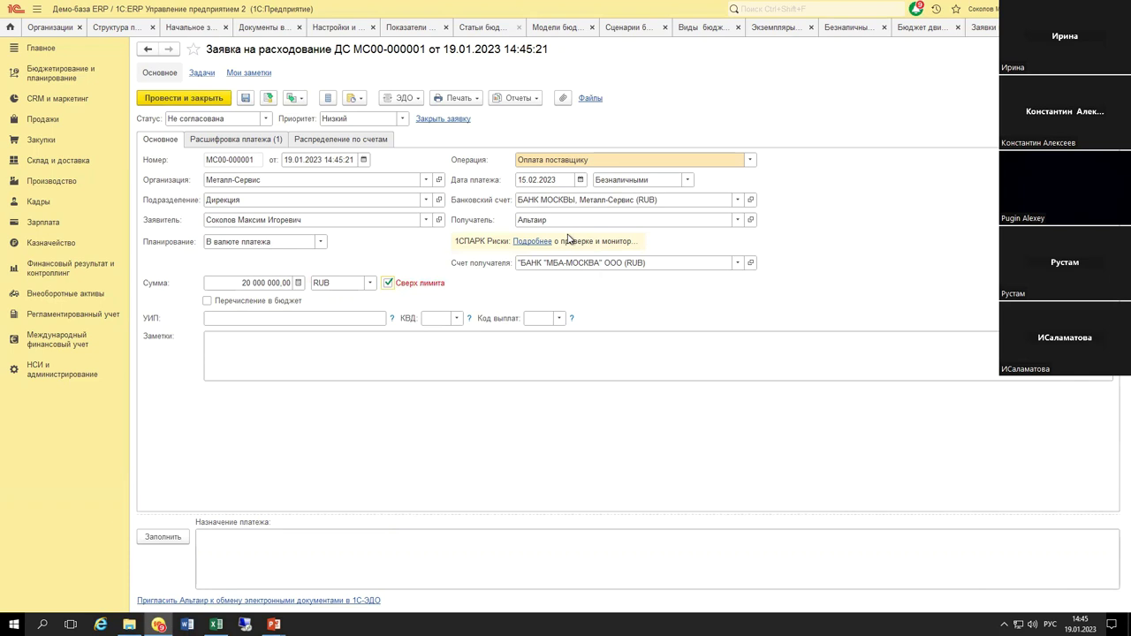
{"action": "key", "text": "Escape"}
{"action": "key", "text": "Escape"}
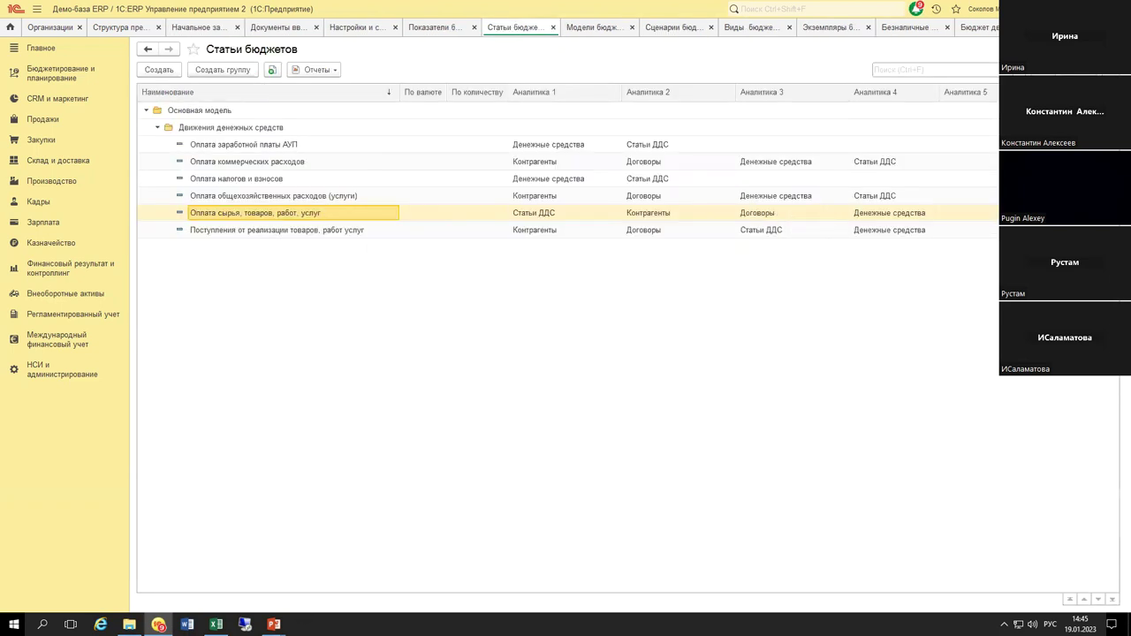
Step: Advance the presentation to the Отчётность slide, and return to 1С:ERP to open the Отчеты по бюджетированию и планированию list
{"action": "key", "text": "alt+Tab"}
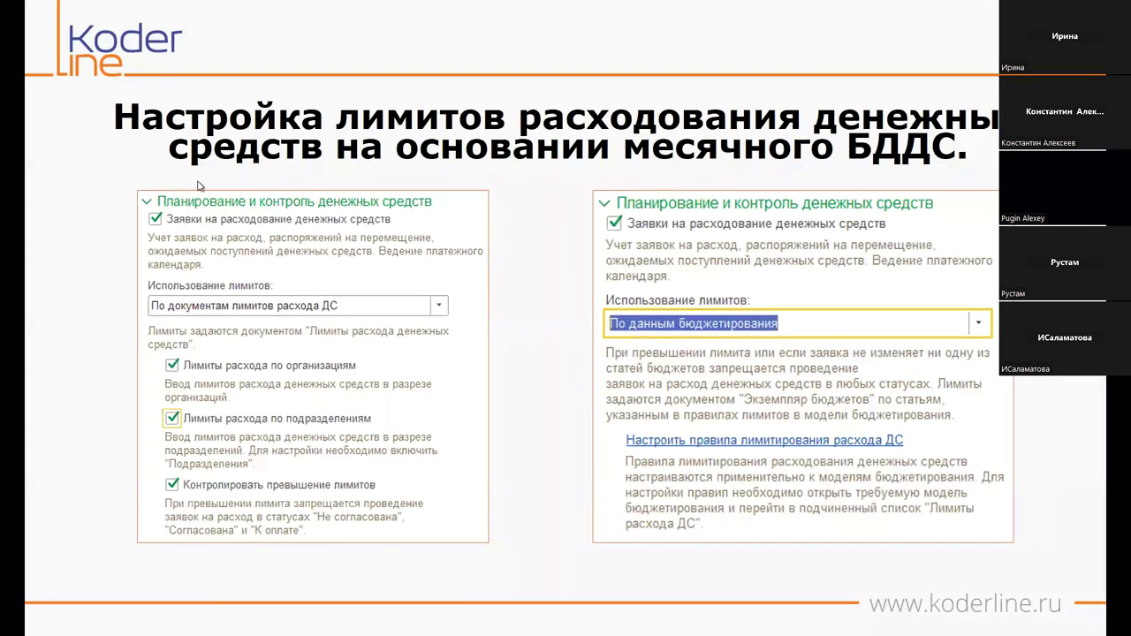
{"action": "left_click", "coordinate": [75, 77]}
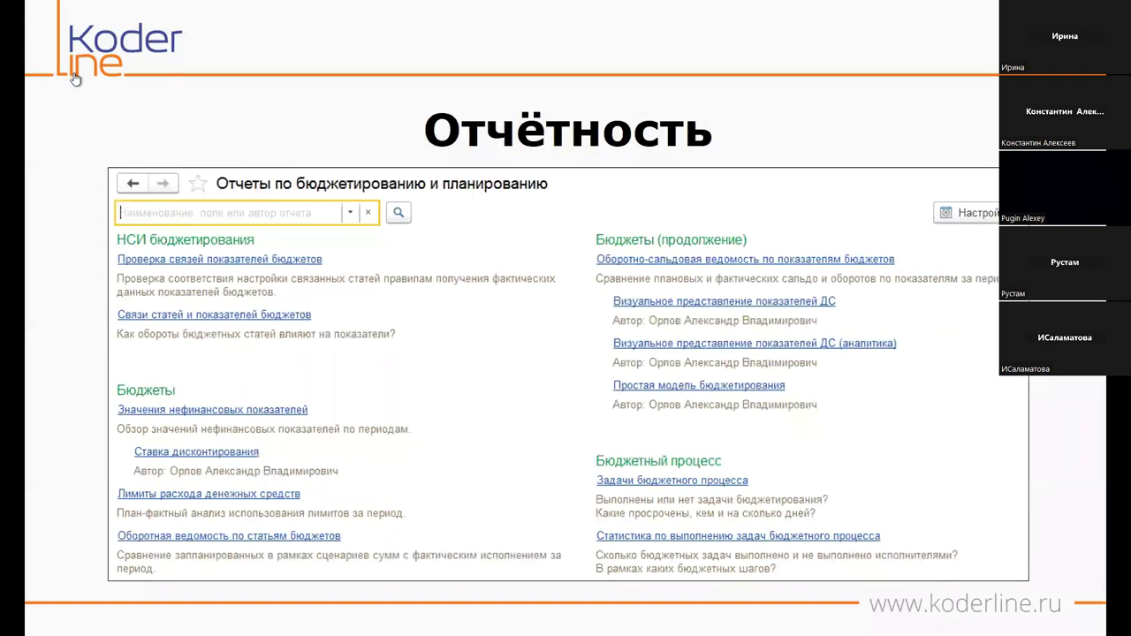
{"action": "key", "text": "alt+Tab"}
{"action": "left_click", "coordinate": [88, 71]}
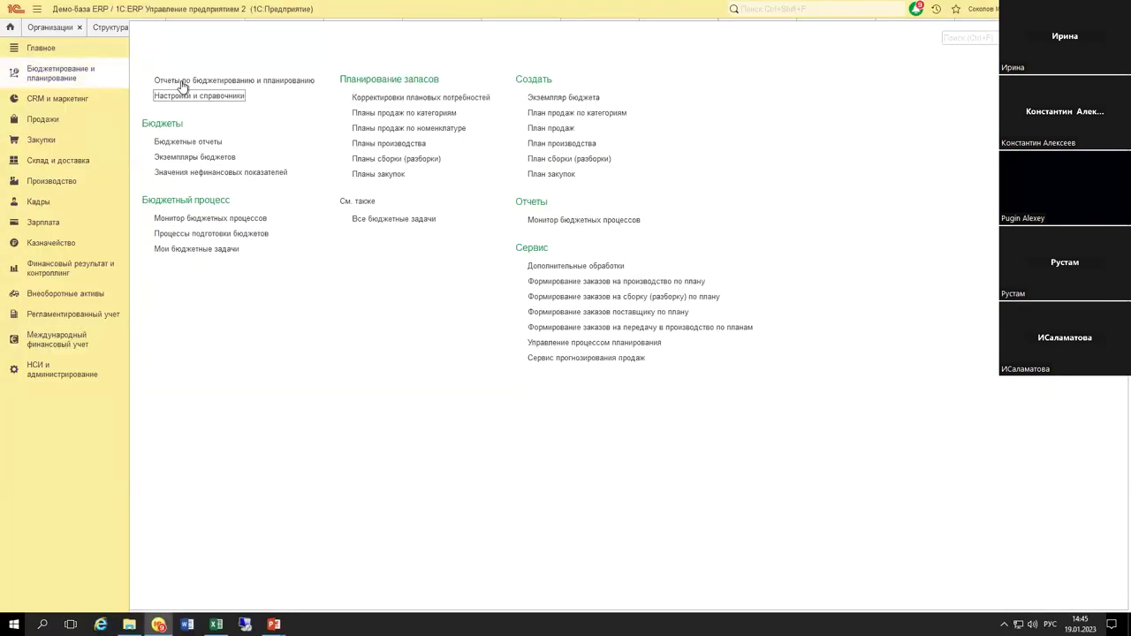
{"action": "left_click", "coordinate": [188, 80]}
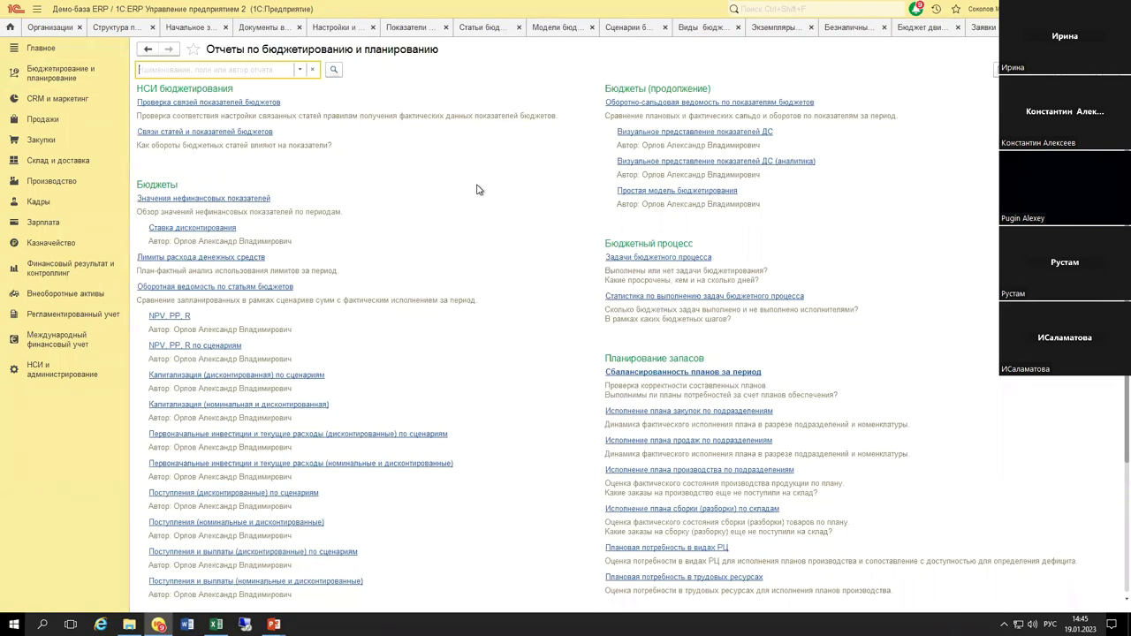
Step: Examine the weekly columns and indicator rows of the Бюджет движения ДС report for February 2023
{"action": "left_click", "coordinate": [922, 27]}
{"action": "left_click_drag", "start_coordinate": [919, 291], "coordinate": [684, 233]}
{"action": "left_click_drag", "start_coordinate": [339, 126], "coordinate": [273, 105]}
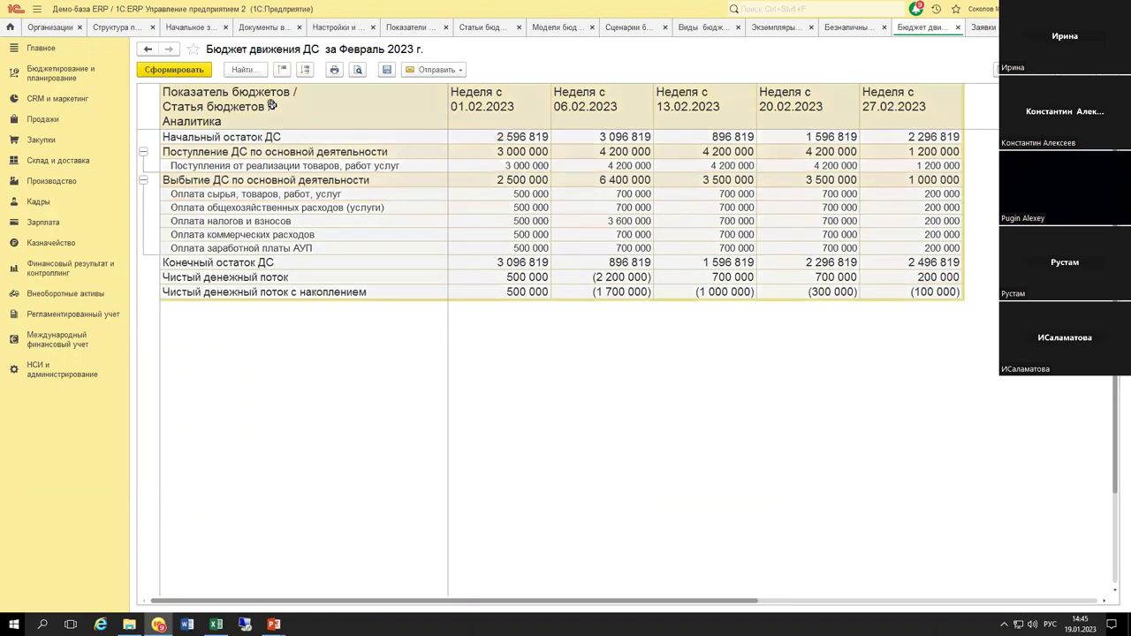
{"action": "left_click", "coordinate": [988, 276]}
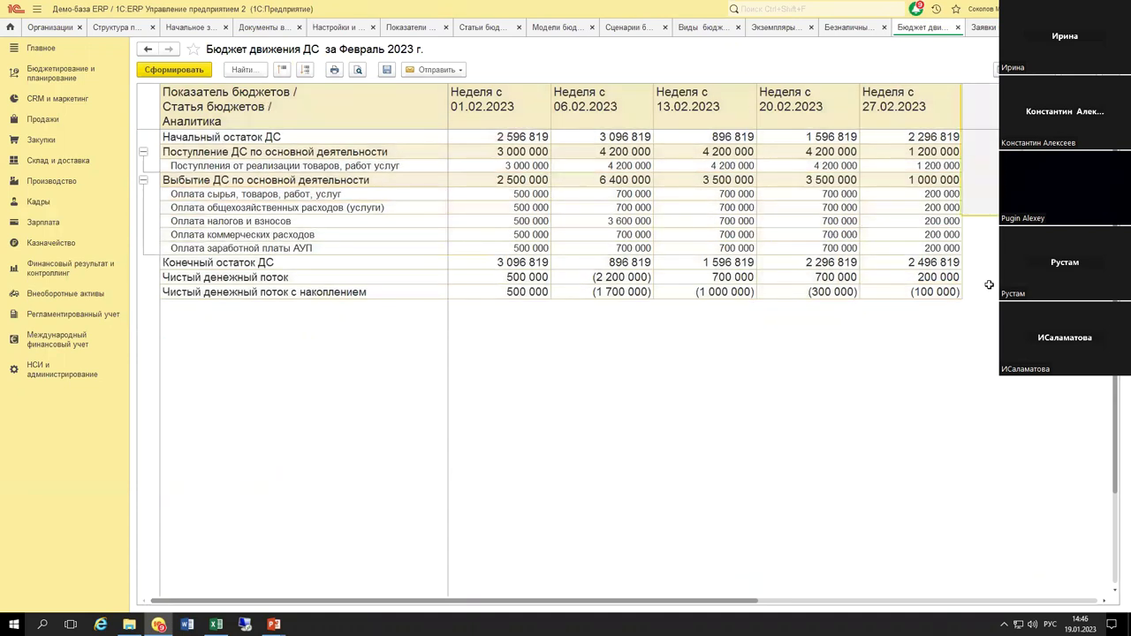
{"action": "left_click", "coordinate": [988, 295]}
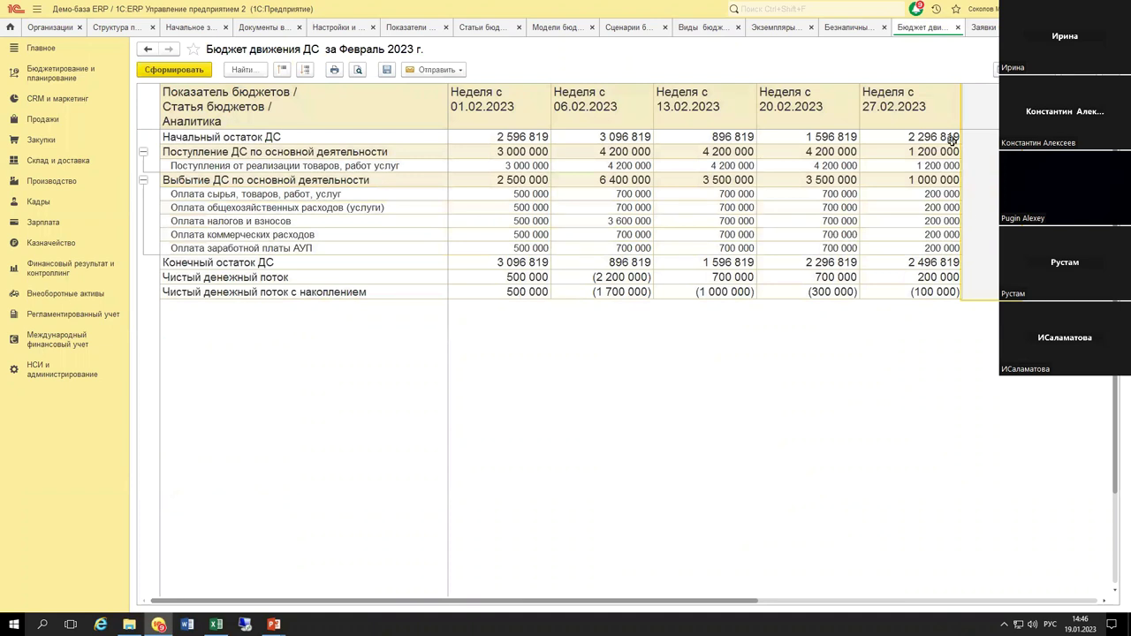
{"action": "left_click", "coordinate": [989, 151]}
{"action": "left_click", "coordinate": [993, 181]}
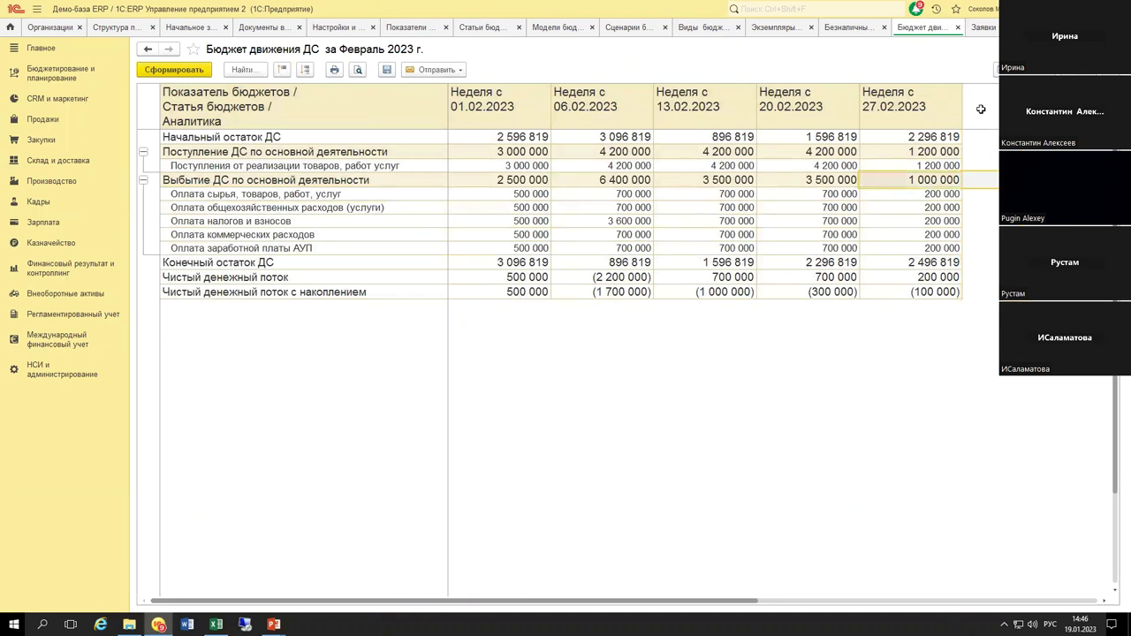
{"action": "left_click", "coordinate": [984, 137]}
{"action": "left_click_drag", "start_coordinate": [992, 274], "coordinate": [993, 292]}
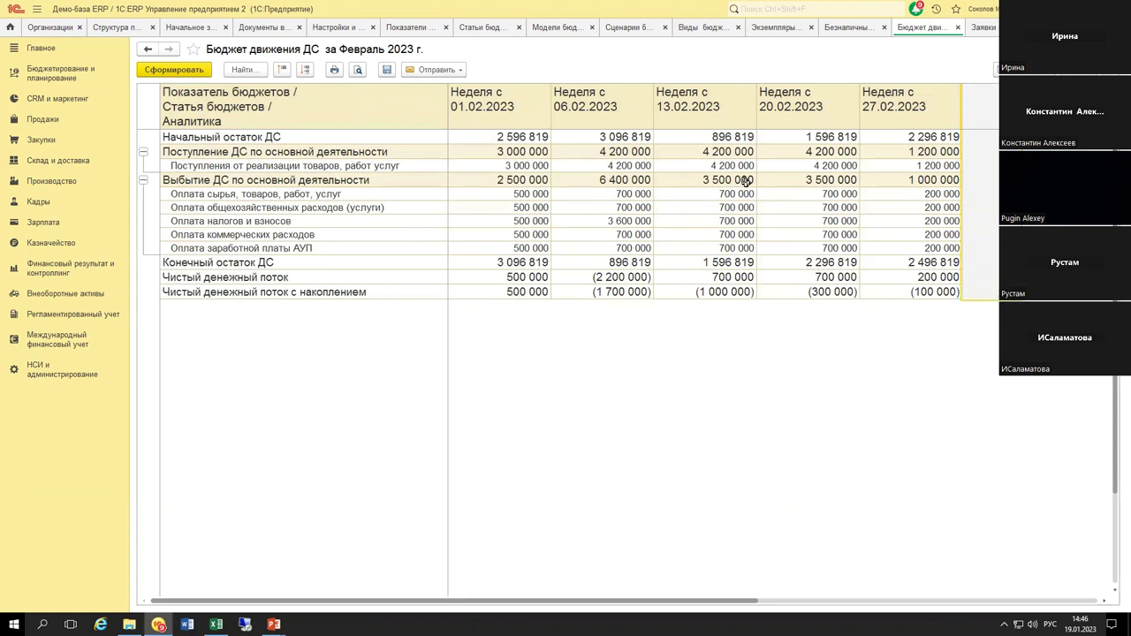
Step: Check the weekly figures in the Бюджет движения ДС report, focusing on the Чистый денежный поток с накоплением row
{"action": "left_click", "coordinate": [695, 107], "text": "shift"}
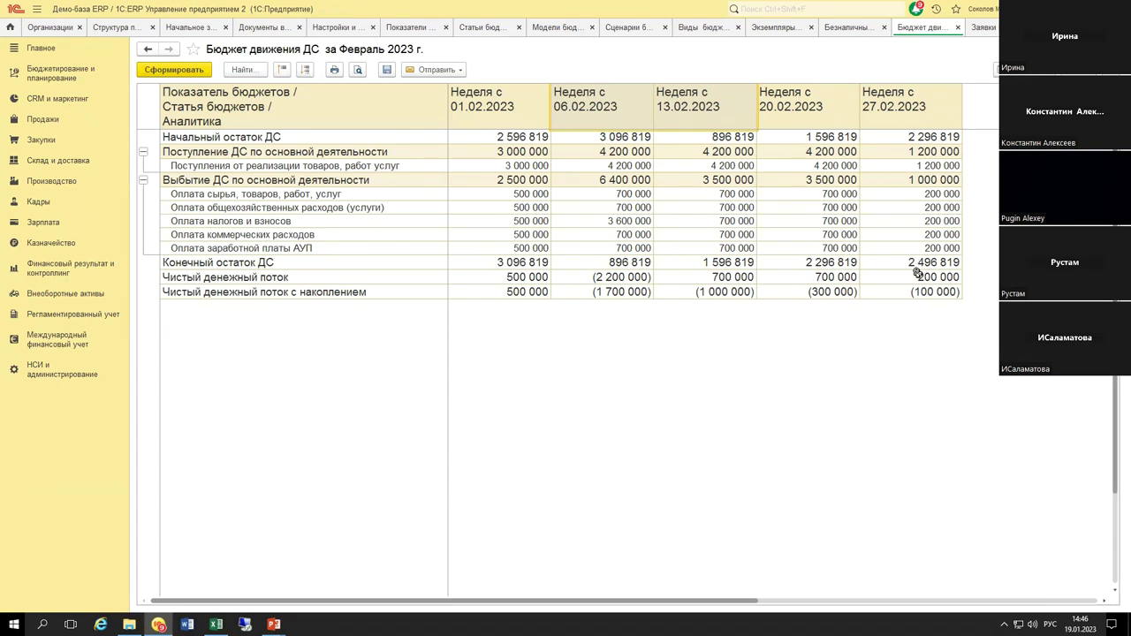
{"action": "left_click_drag", "start_coordinate": [917, 291], "coordinate": [475, 183]}
{"action": "left_click", "coordinate": [691, 252]}
{"action": "left_click_drag", "start_coordinate": [652, 279], "coordinate": [579, 302]}
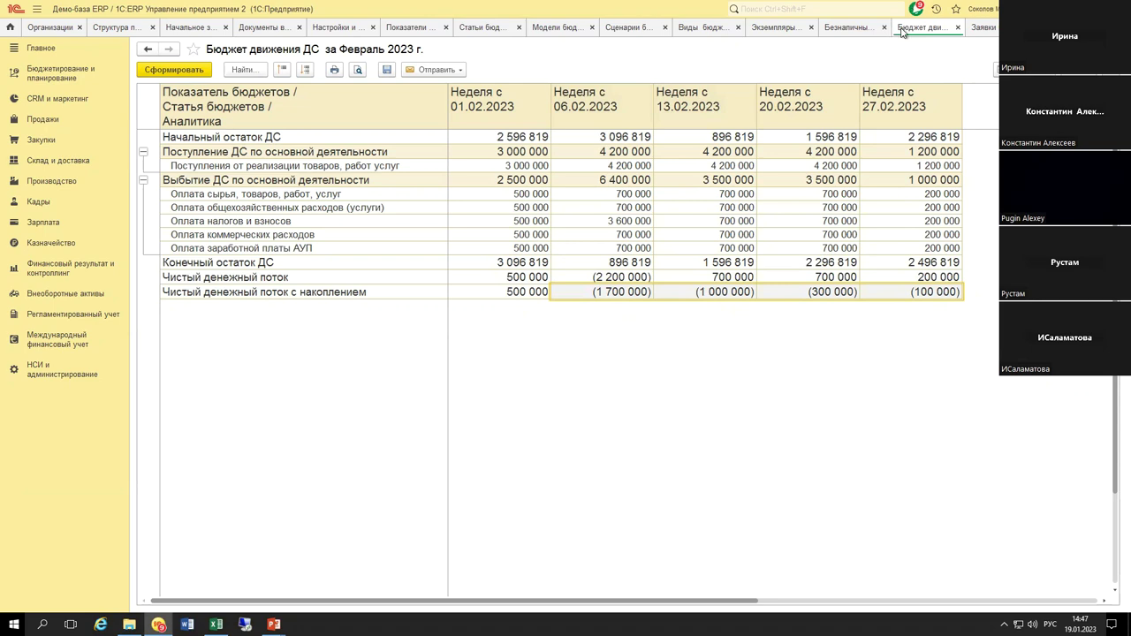
Step: Open the Бюджет движения ДС budget type's structure and view its Настройка оформления cell layout
{"action": "left_click", "coordinate": [847, 28]}
{"action": "left_click", "coordinate": [722, 32]}
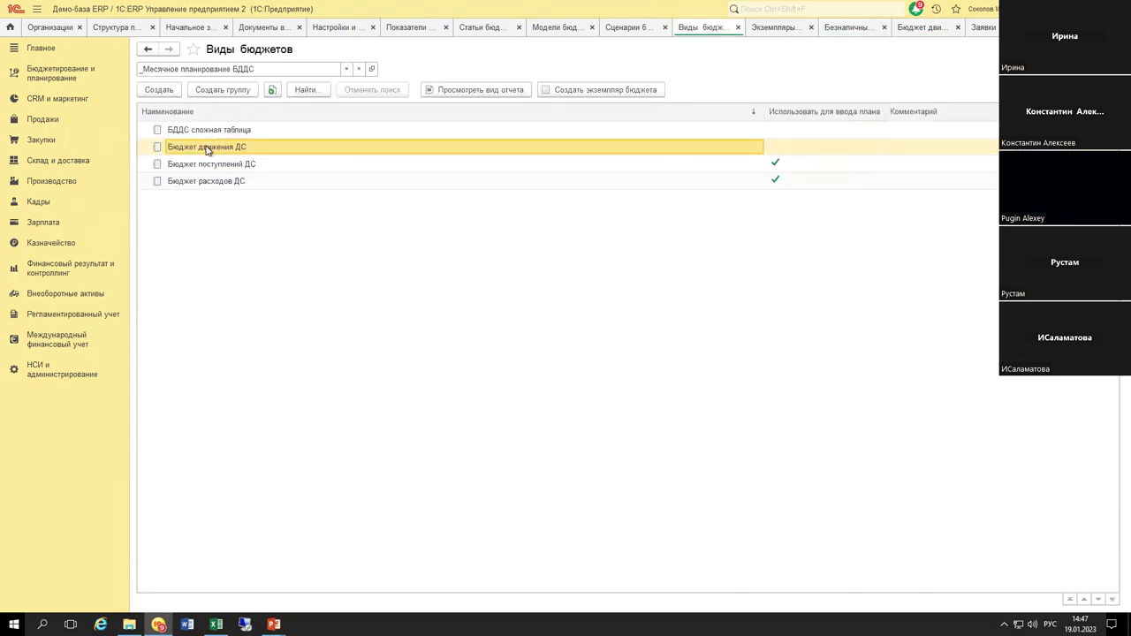
{"action": "double_click", "coordinate": [241, 148]}
{"action": "left_click", "coordinate": [232, 91]}
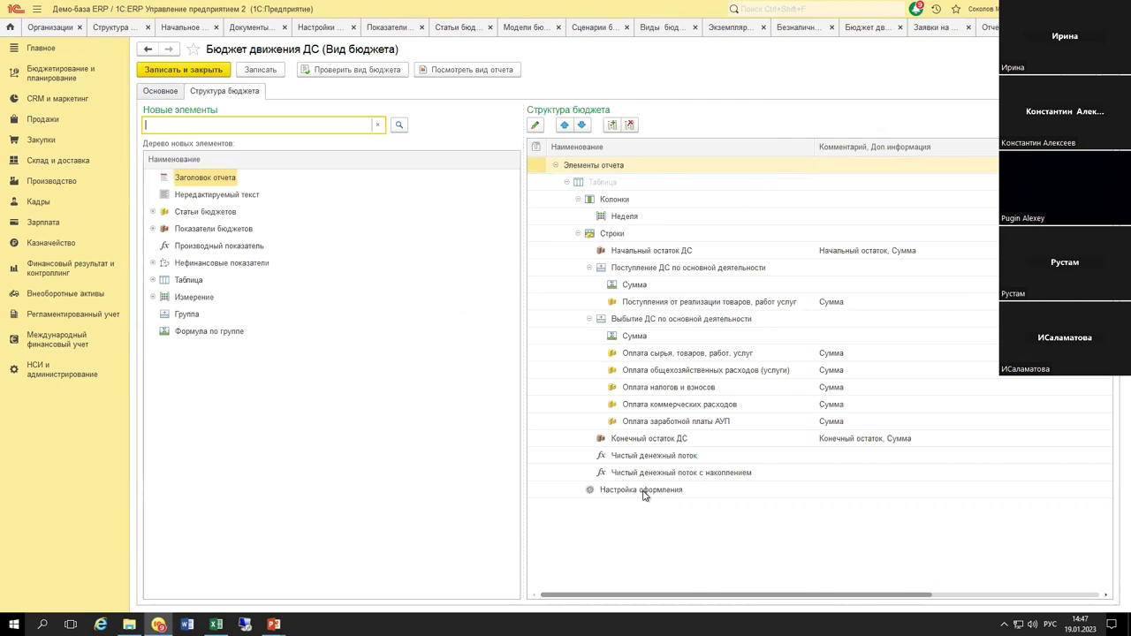
{"action": "double_click", "coordinate": [641, 492]}
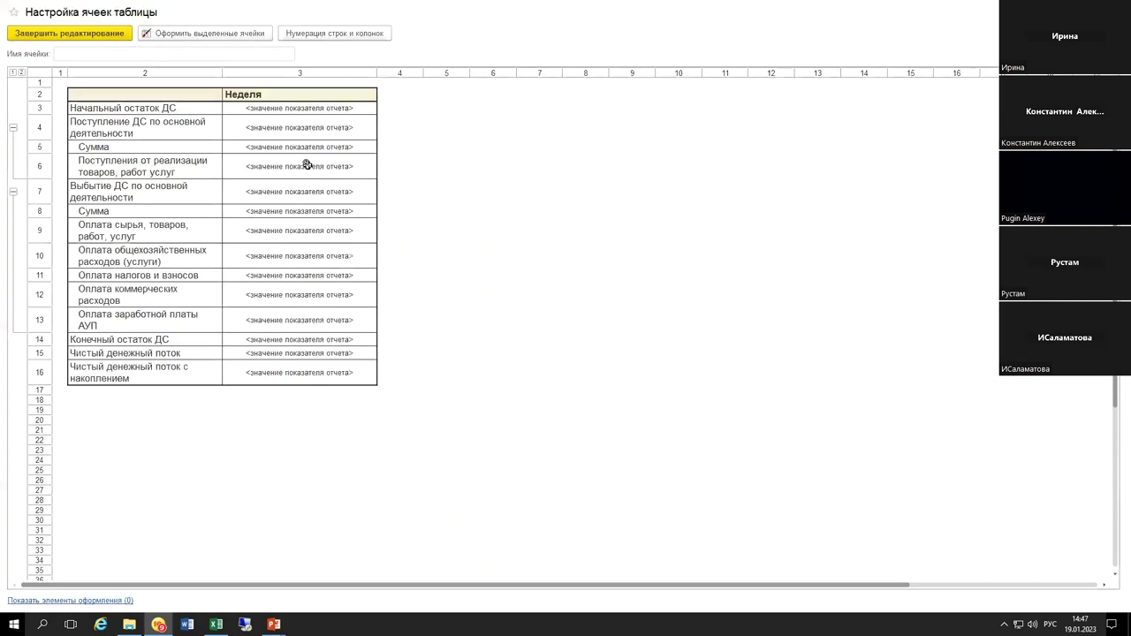
Step: Try to open the value selection for the weekly Чистый денежный поток с накоплением cell
{"action": "left_click_drag", "start_coordinate": [300, 108], "coordinate": [300, 320]}
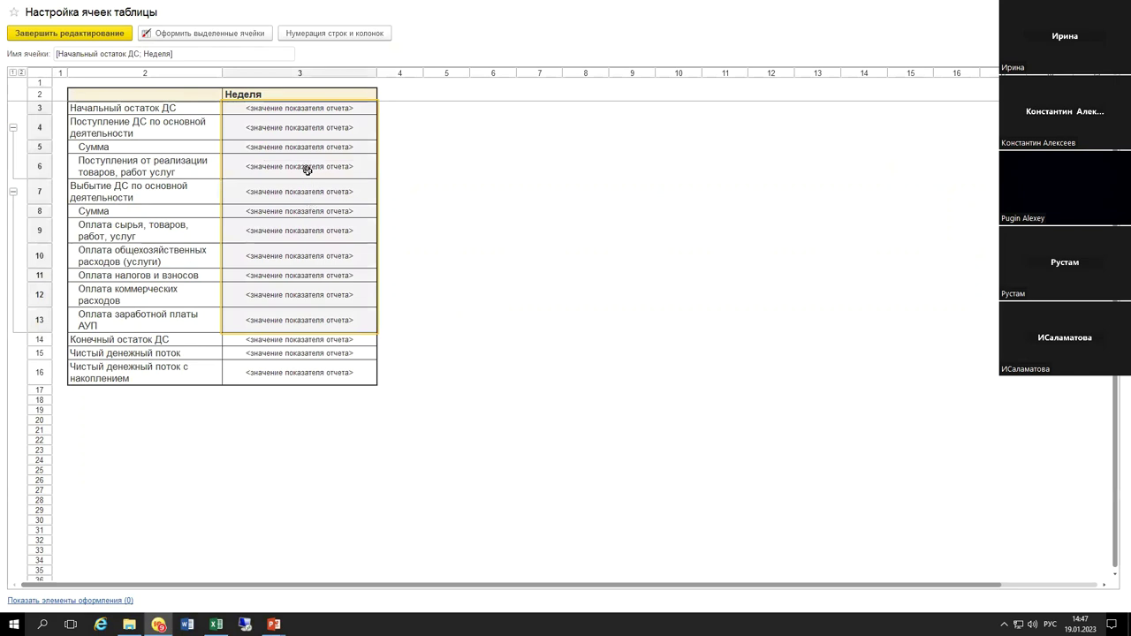
{"action": "double_click", "coordinate": [313, 380]}
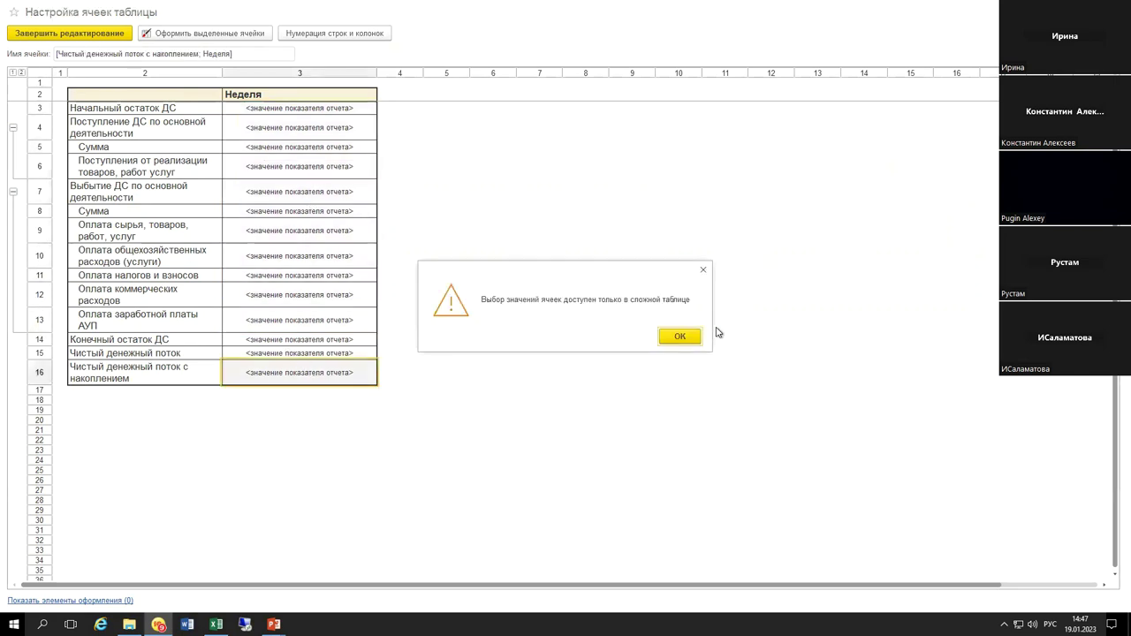
{"action": "left_click", "coordinate": [677, 339]}
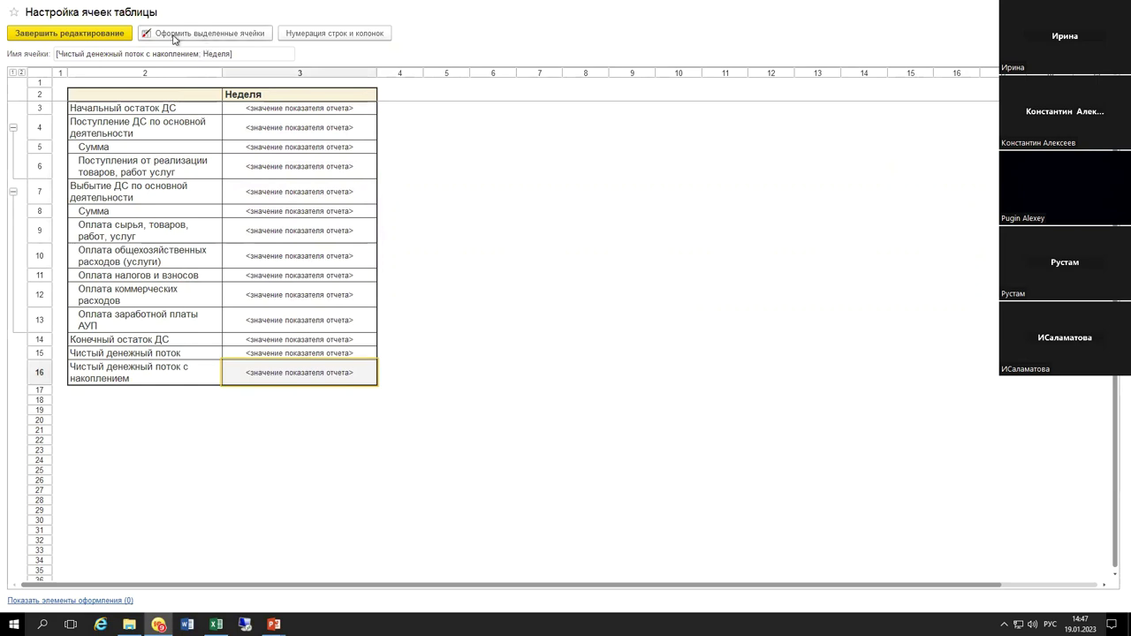
Step: Review the formatting parameters available for the Чистый денежный поток с накоплением cell, and close the cell setup without changes
{"action": "left_click", "coordinate": [203, 35]}
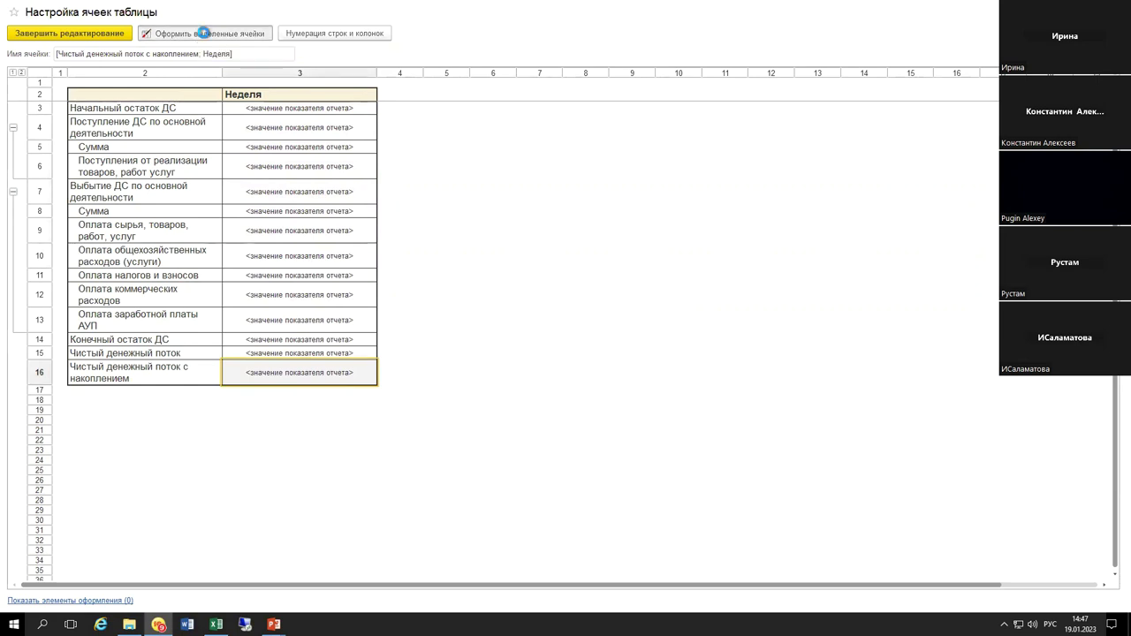
{"action": "scroll", "coordinate": [610, 349], "scroll_direction": "down", "scroll_amount": 3}
{"action": "scroll", "coordinate": [344, 432], "scroll_direction": "up", "scroll_amount": 3}
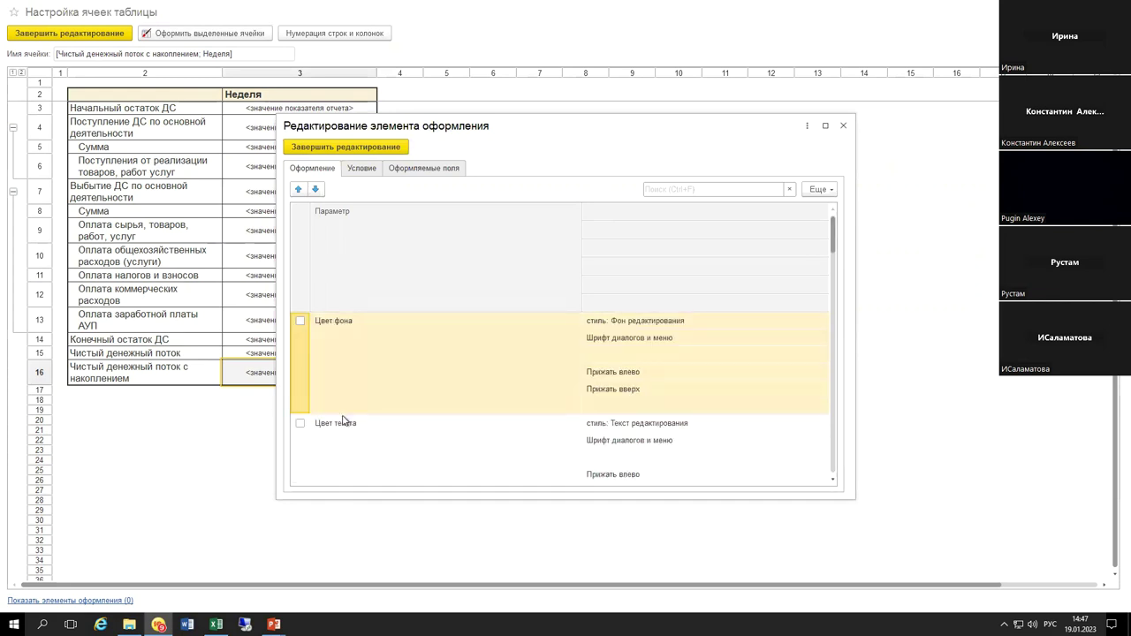
{"action": "scroll", "coordinate": [499, 399], "scroll_direction": "down", "scroll_amount": 3}
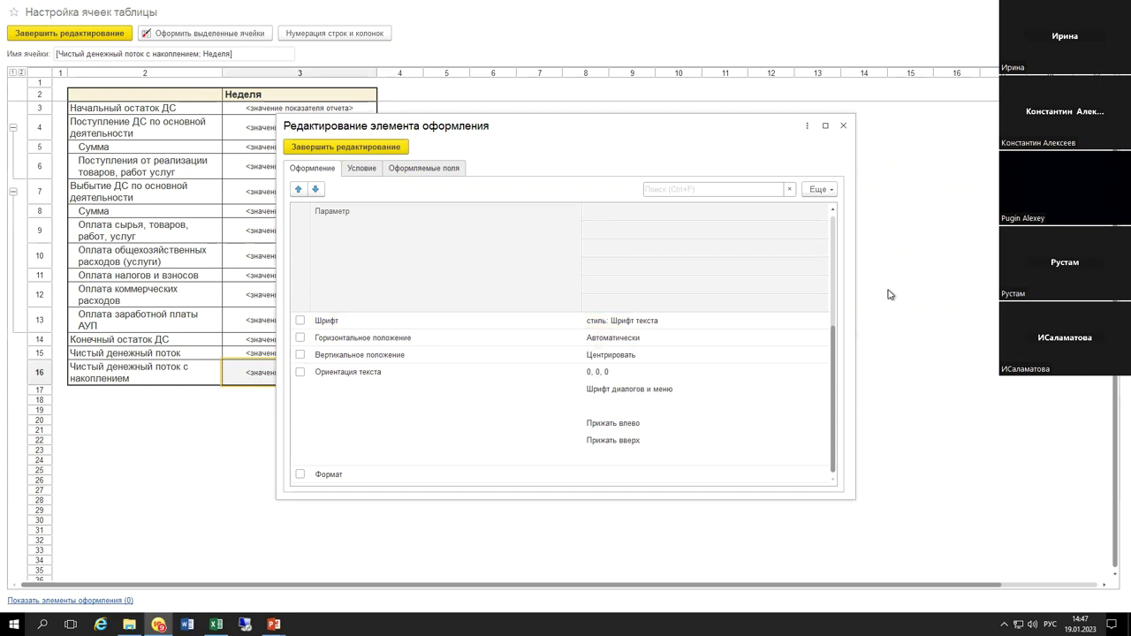
{"action": "left_click_drag", "start_coordinate": [860, 311], "coordinate": [995, 312]}
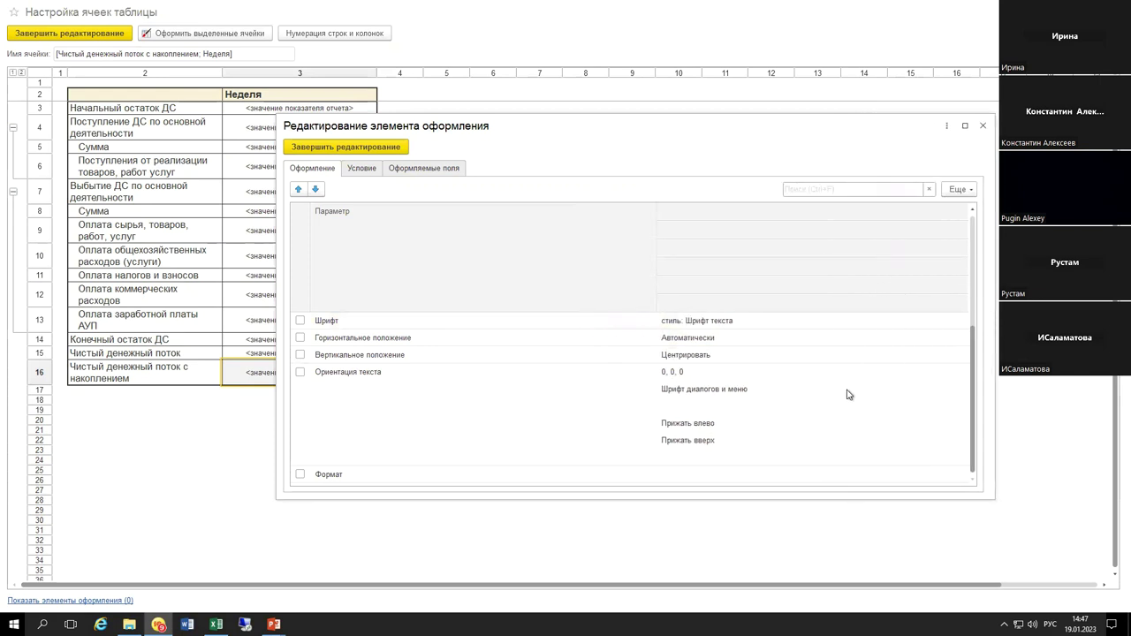
{"action": "left_click", "coordinate": [984, 127]}
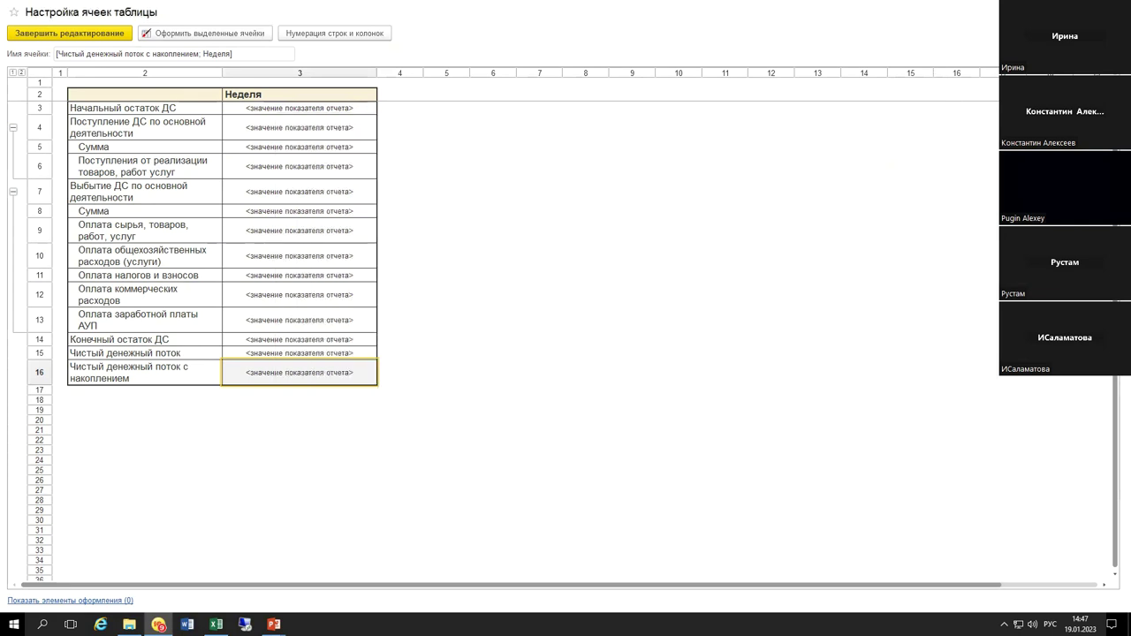
{"action": "key", "text": "Escape"}
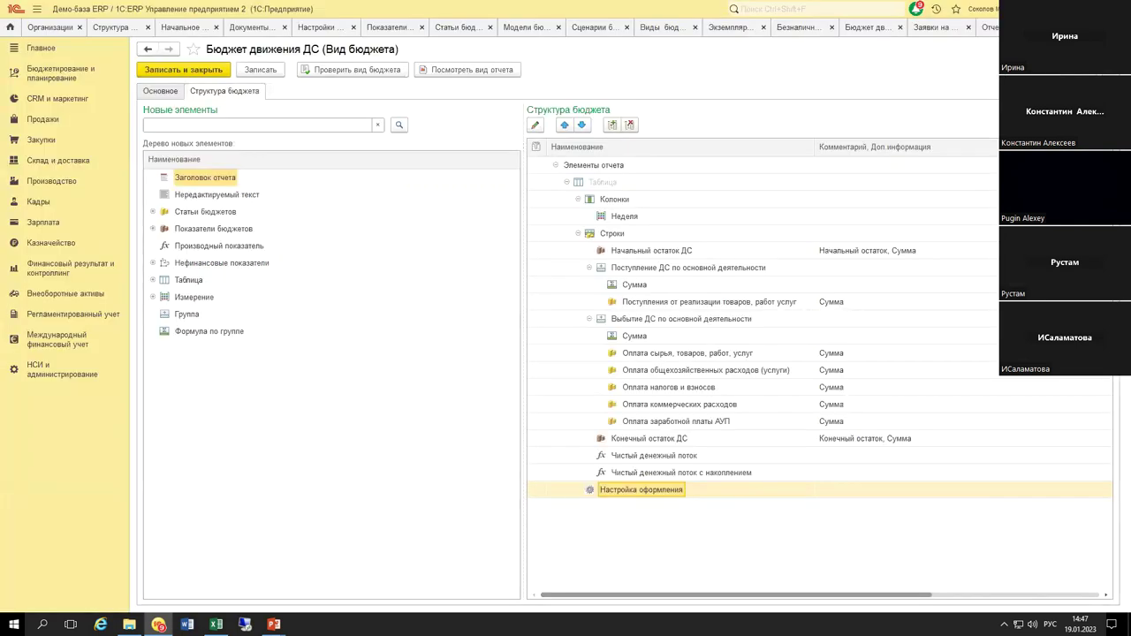
Step: Open the Лимиты расхода денежных средств report, view the requests offered as its document filter, and generate the report without one
{"action": "left_click", "coordinate": [875, 29]}
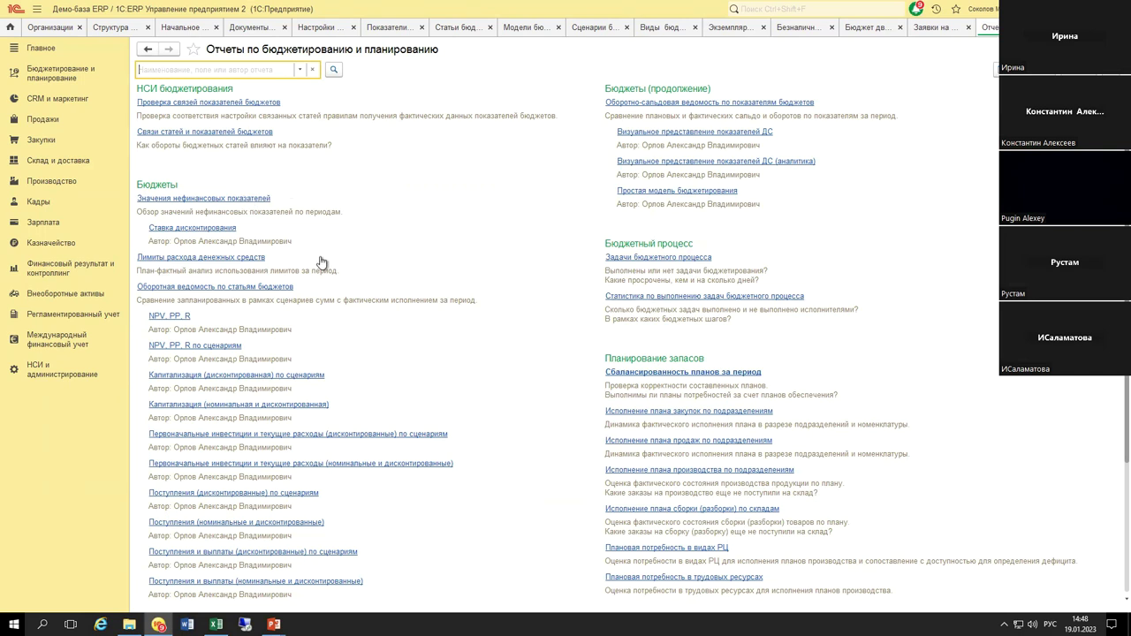
{"action": "left_click", "coordinate": [220, 258]}
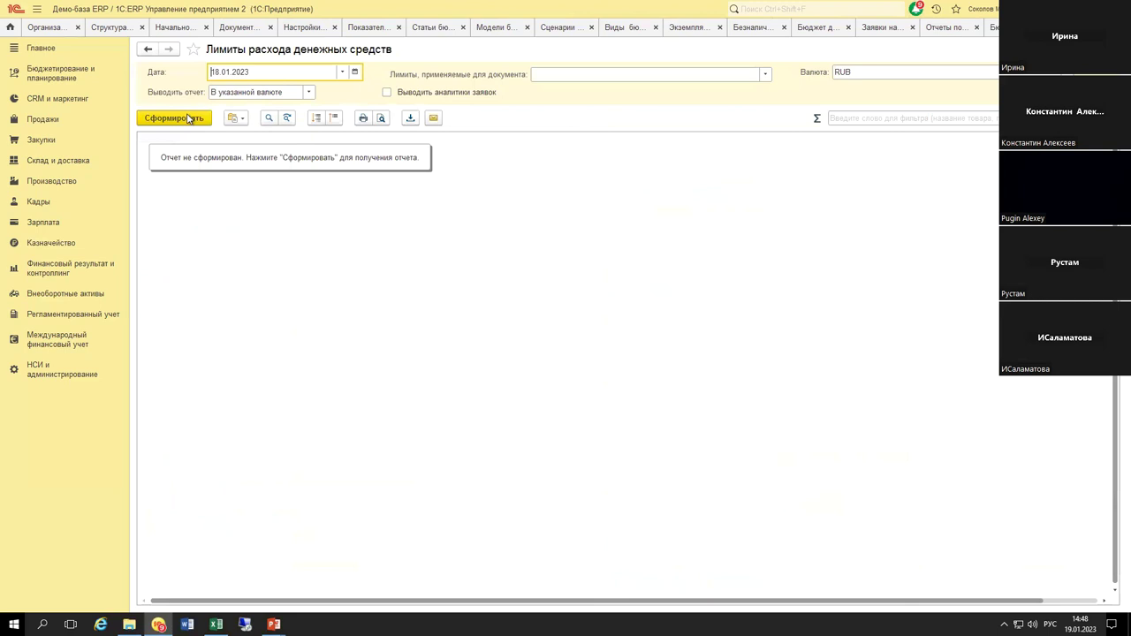
{"action": "left_click", "coordinate": [598, 74]}
{"action": "left_click", "coordinate": [598, 112]}
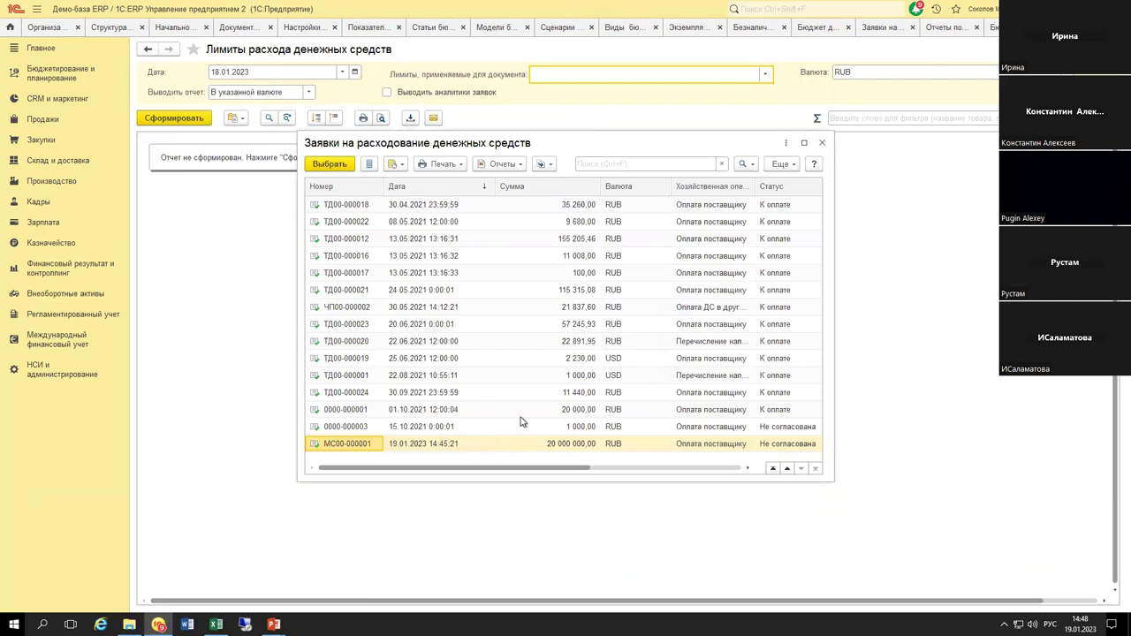
{"action": "left_click", "coordinate": [193, 118]}
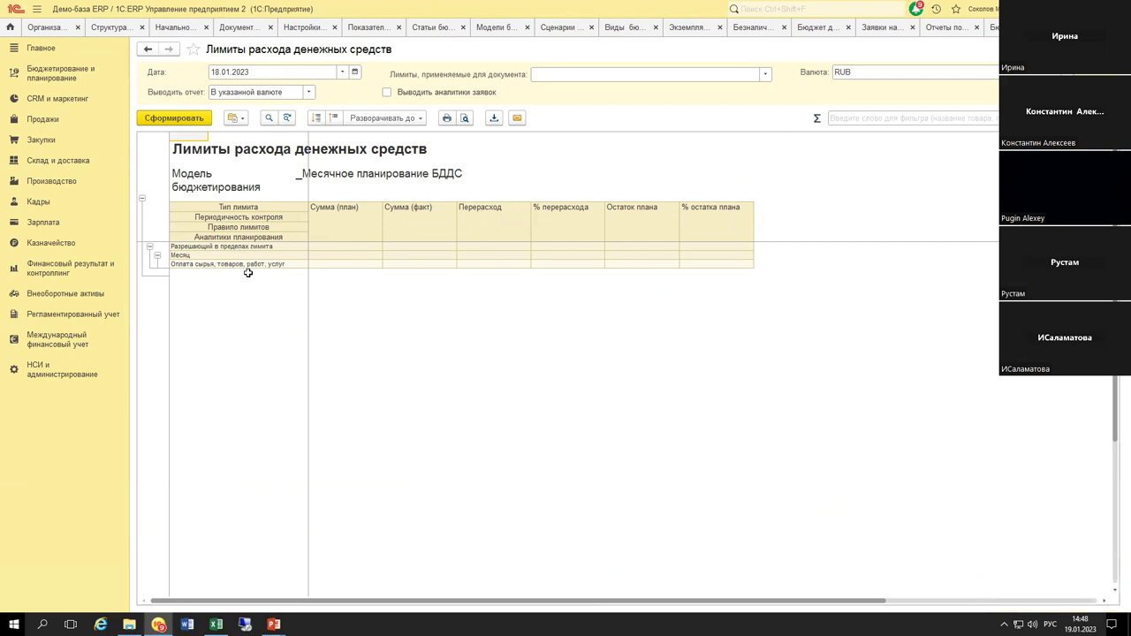
Step: Review the Использование лимитов options in the treasury settings without changing them, and return to the budgeting and planning reports list
{"action": "left_click", "coordinate": [41, 370]}
{"action": "key", "text": "Return"}
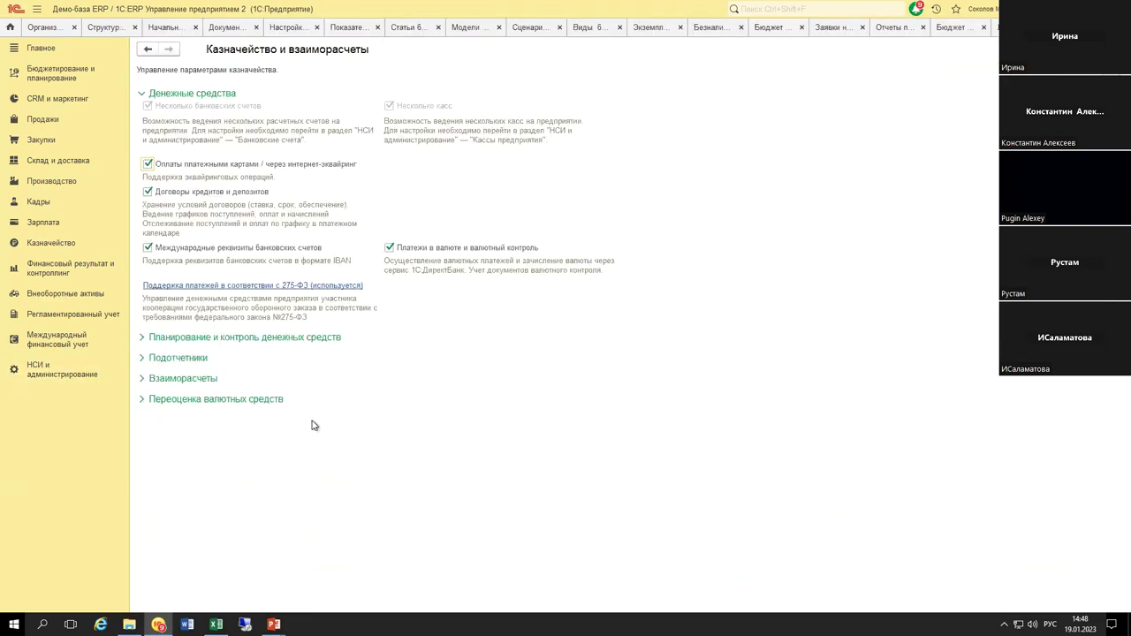
{"action": "left_click", "coordinate": [256, 410]}
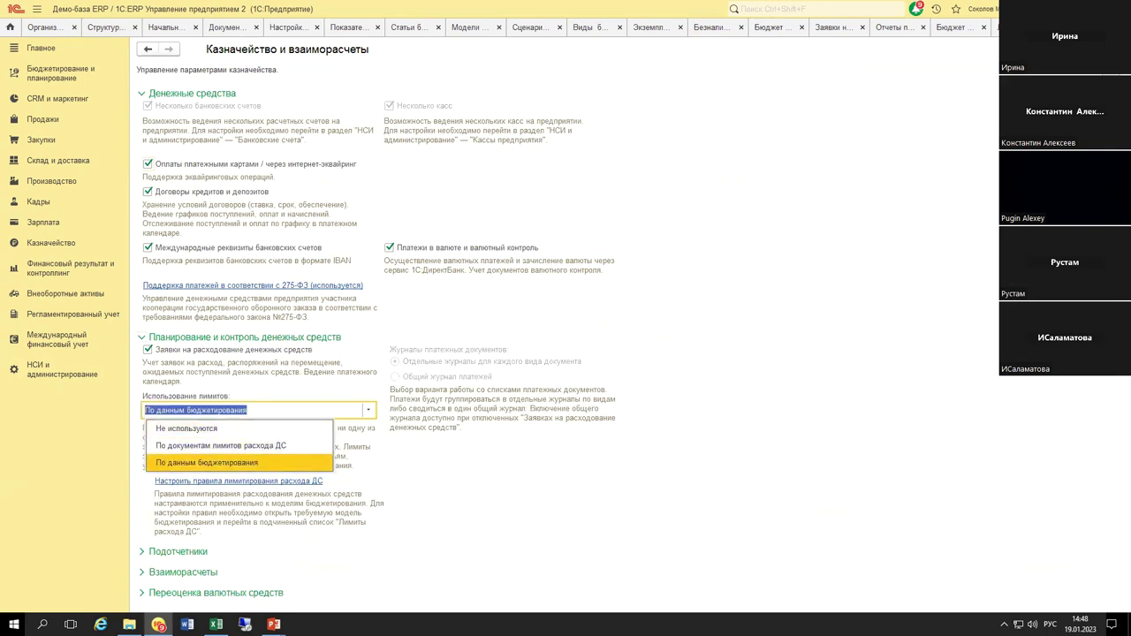
{"action": "key", "text": "Escape"}
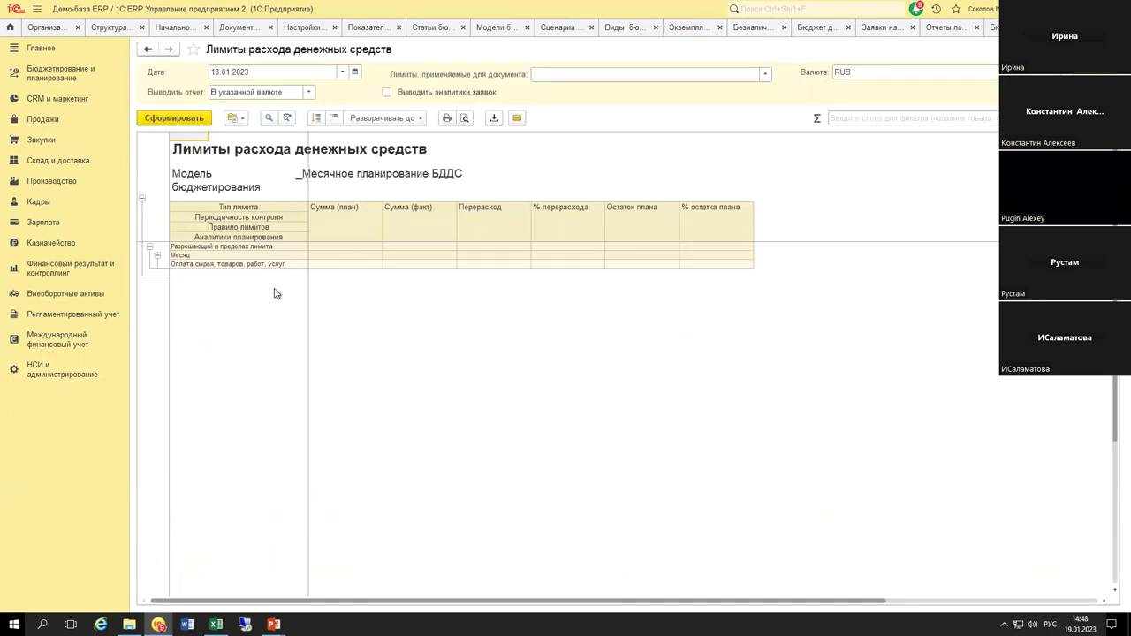
{"action": "key", "text": "Escape"}
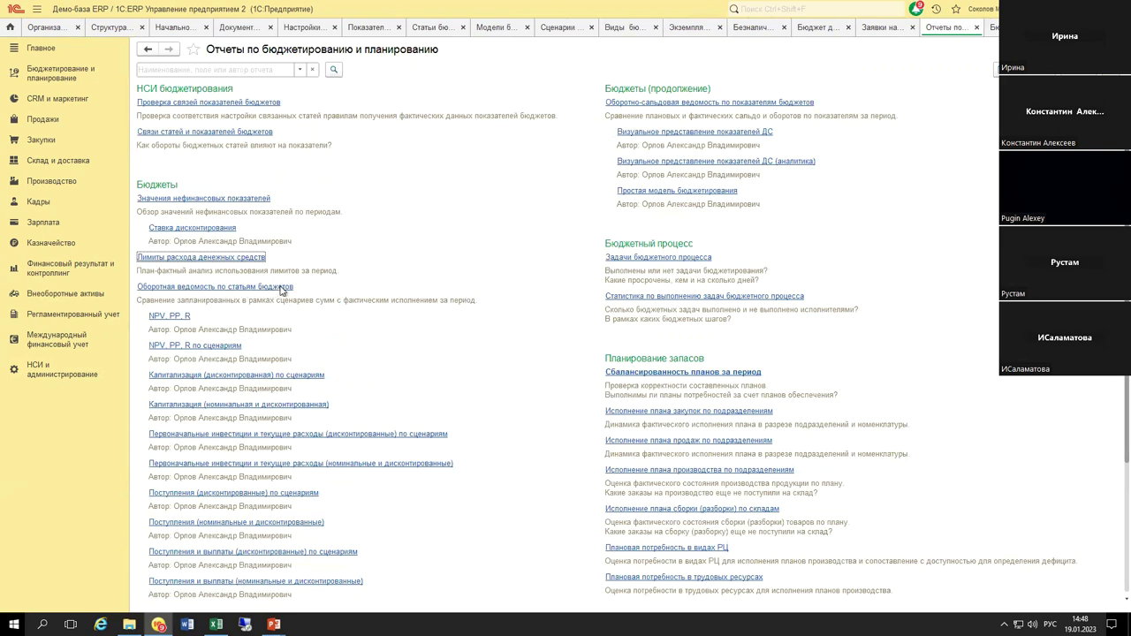
Step: Generate the Оборотная ведомость по статьям бюджетов report for 01.02.2023–28.02.2023 in RUB
{"action": "left_click", "coordinate": [280, 287]}
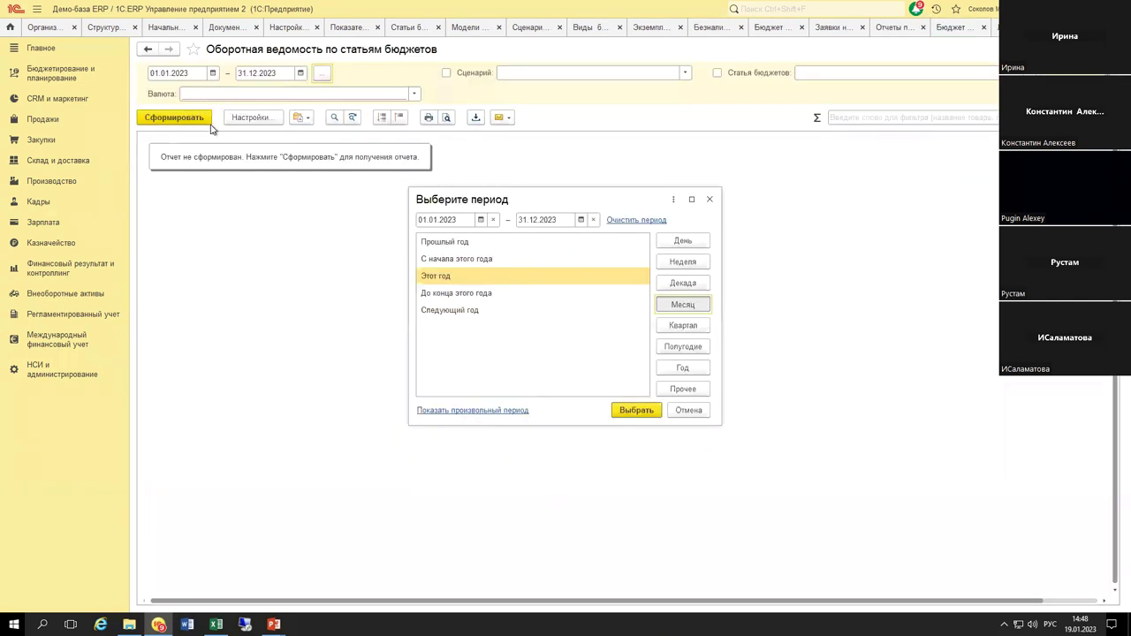
{"action": "key", "text": "ctrl+Down"}
{"action": "key", "text": "Down"}
{"action": "key", "text": "Return"}
{"action": "key", "text": "ctrl+Return"}
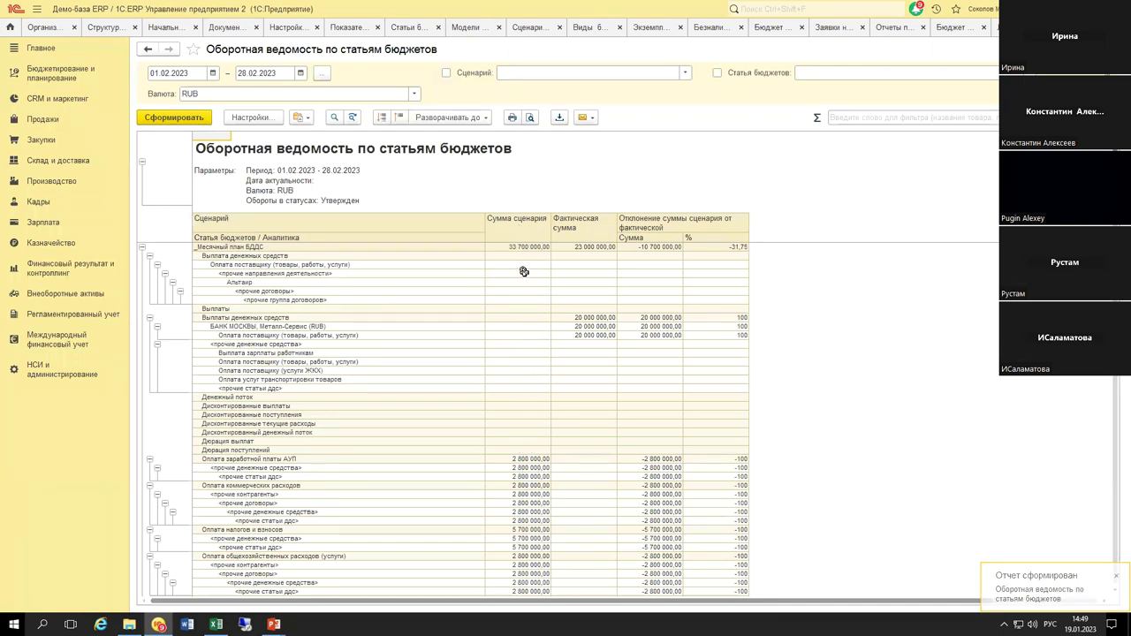
Step: Examine the actual amounts and deviations for Выплаты денежных средств and the scenario amounts for Оплата заработной платы АУП
{"action": "left_click_drag", "start_coordinate": [524, 273], "coordinate": [523, 291]}
{"action": "left_click_drag", "start_coordinate": [601, 287], "coordinate": [745, 281]}
{"action": "left_click_drag", "start_coordinate": [621, 326], "coordinate": [600, 326]}
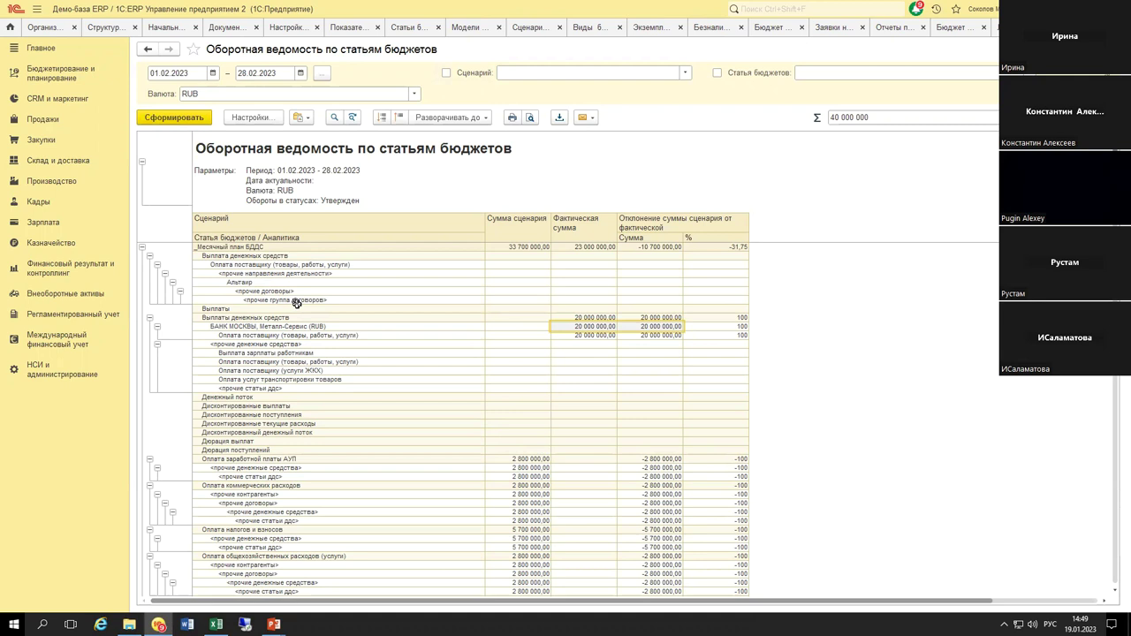
{"action": "left_click", "coordinate": [244, 458]}
{"action": "left_click_drag", "start_coordinate": [312, 476], "coordinate": [539, 479]}
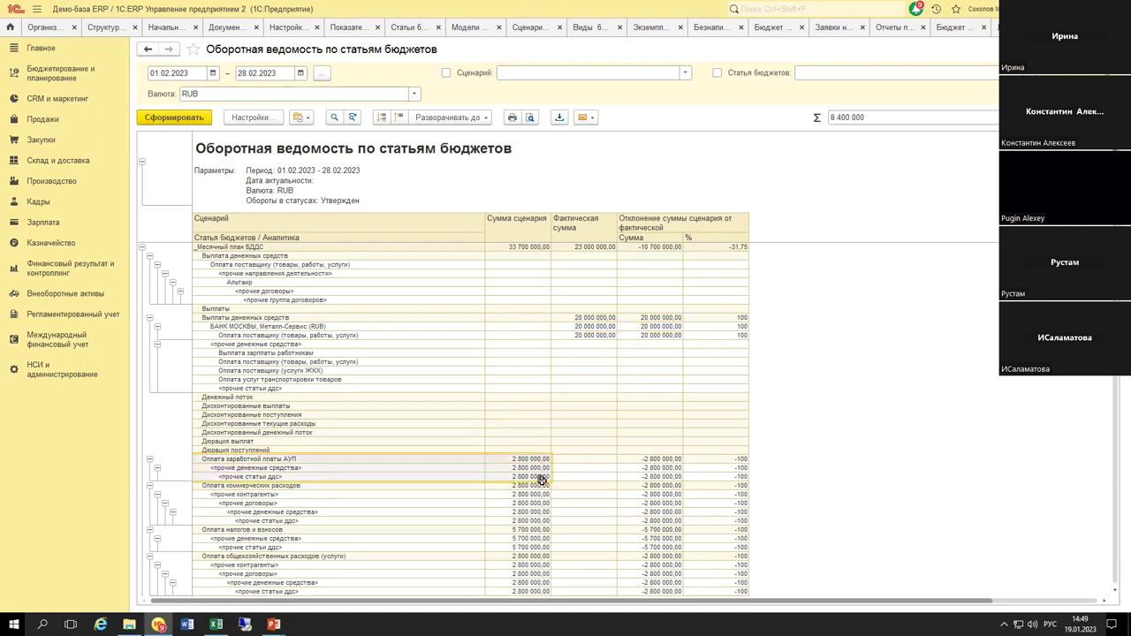
Step: Review the turnover report's extended settings and grouping structure, and close the settings and report without changes
{"action": "left_click", "coordinate": [252, 118]}
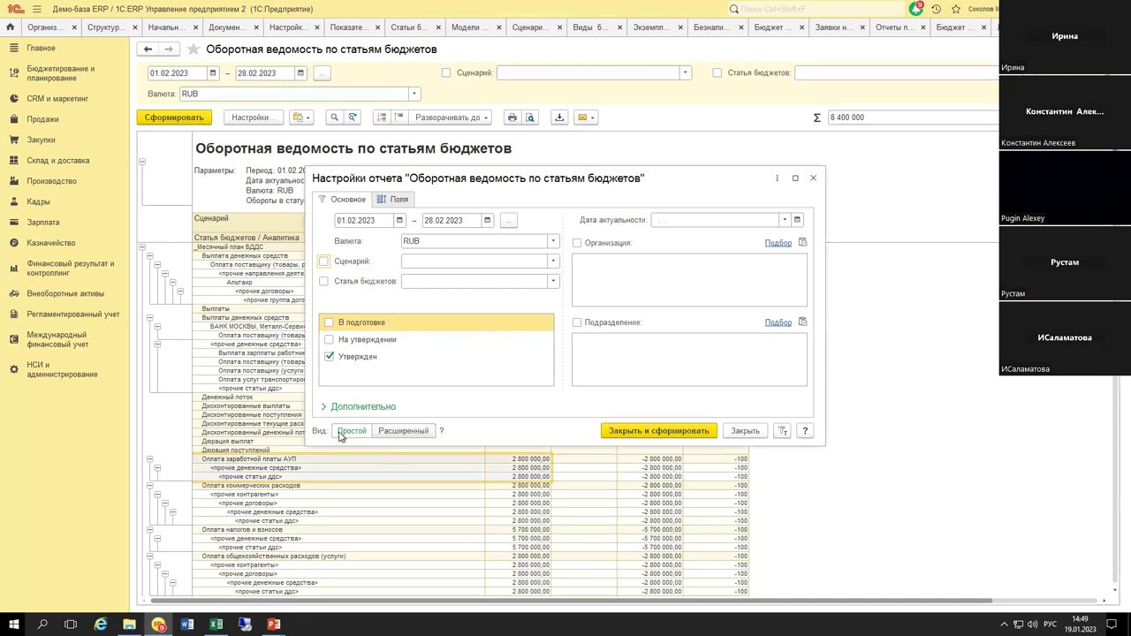
{"action": "left_click", "coordinate": [408, 433]}
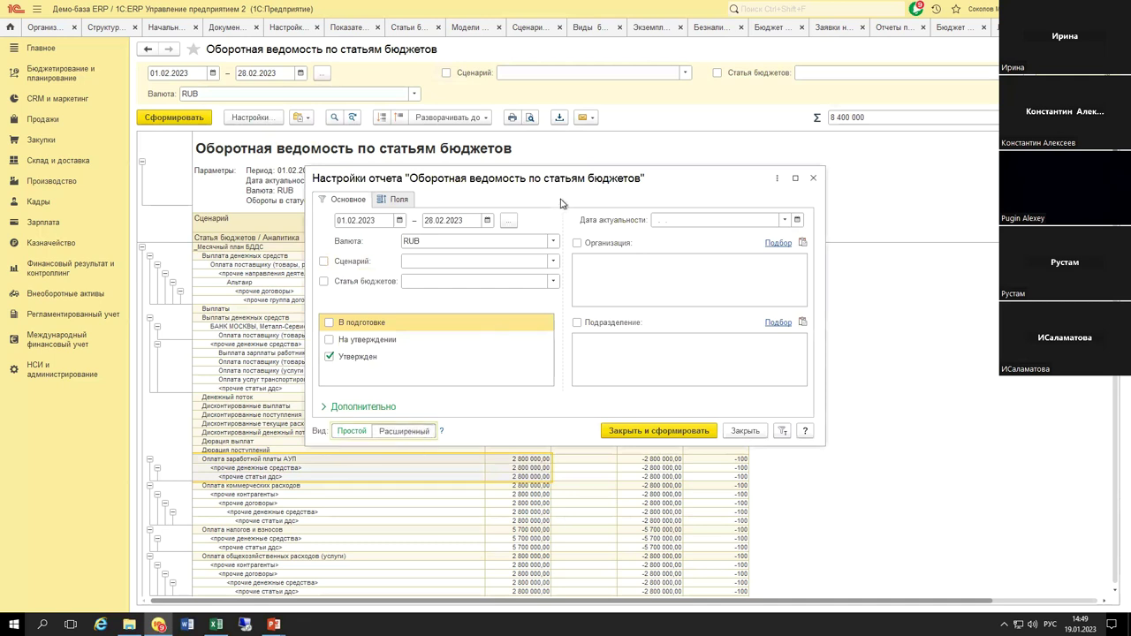
{"action": "left_click", "coordinate": [535, 206]}
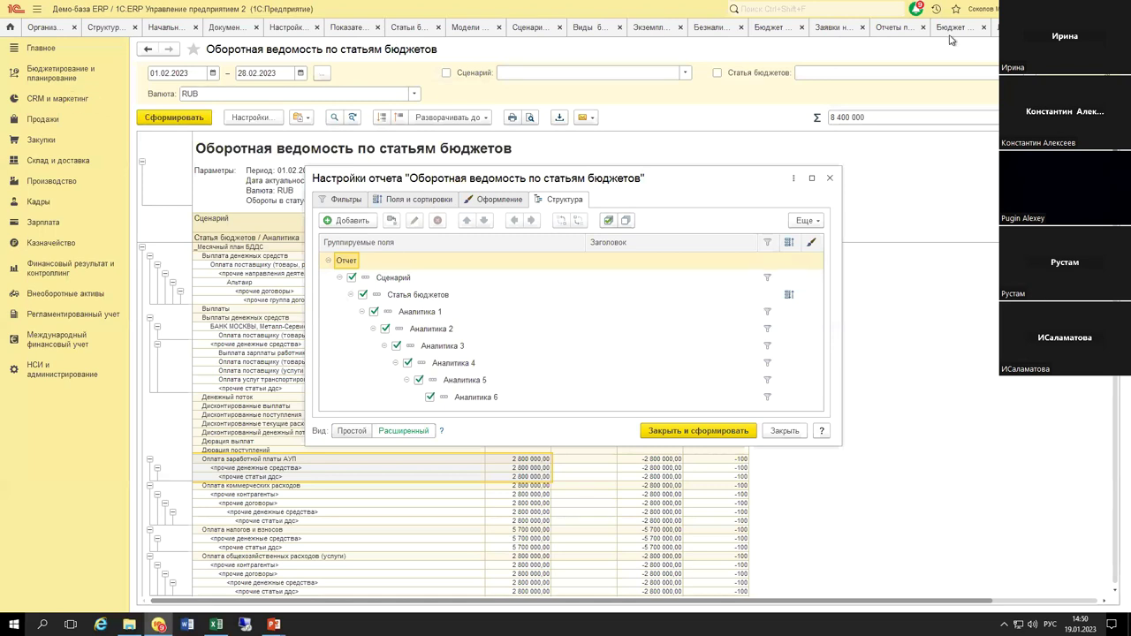
{"action": "key", "text": "Escape"}
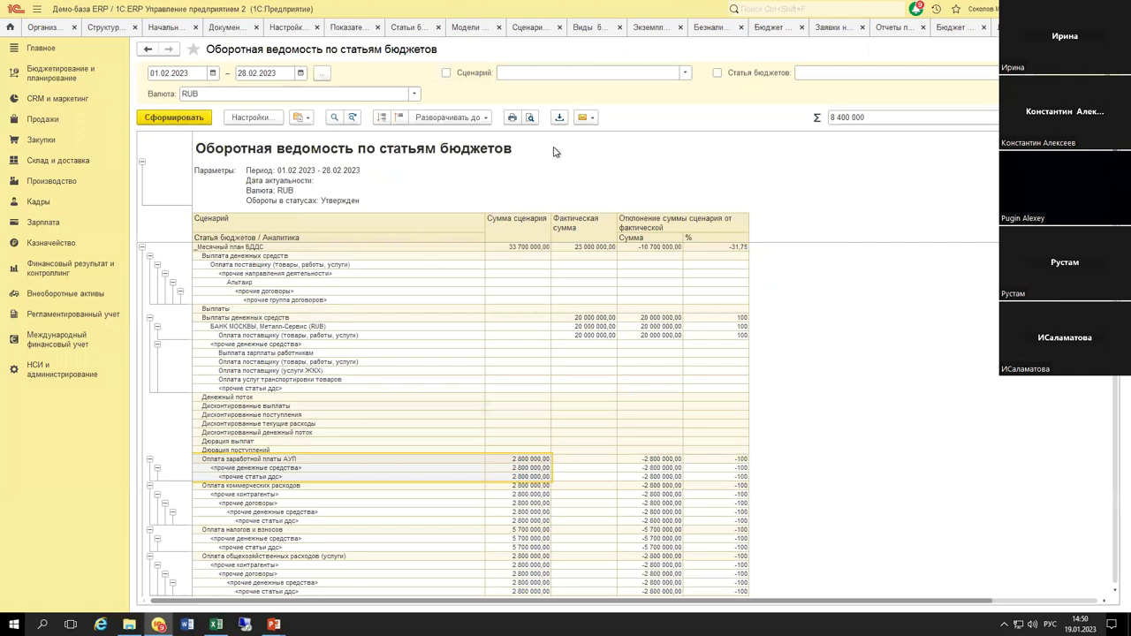
{"action": "key", "text": "Escape"}
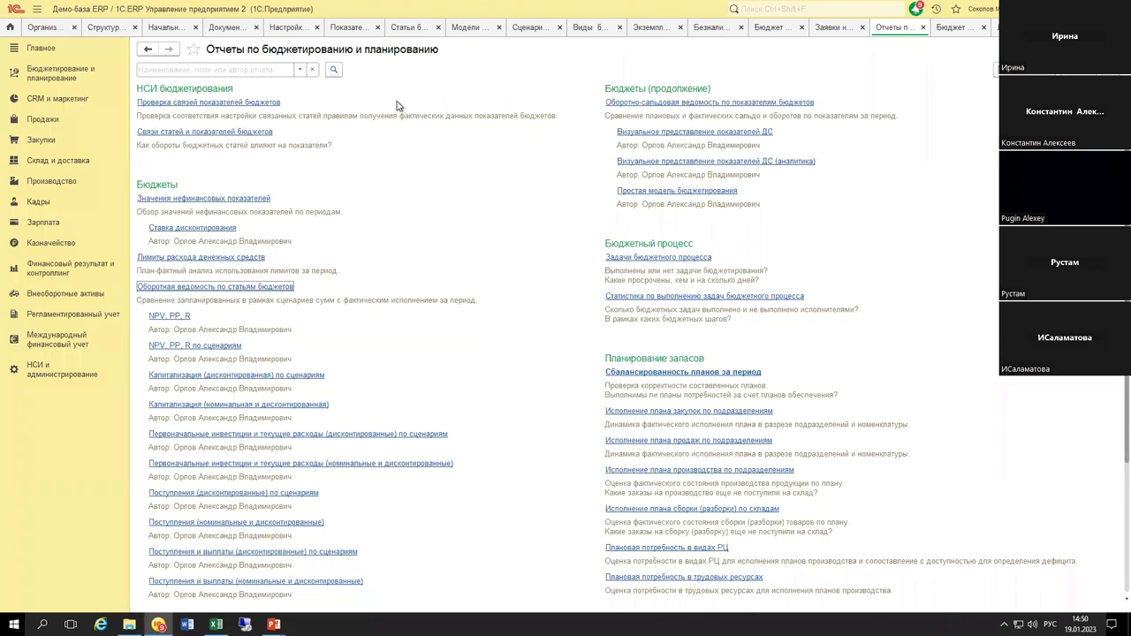
Step: Generate the Связи статей и показателей бюджетов report for the article Поступления от реализации товаров, работ услуг from Основная модель
{"action": "left_click", "coordinate": [457, 73]}
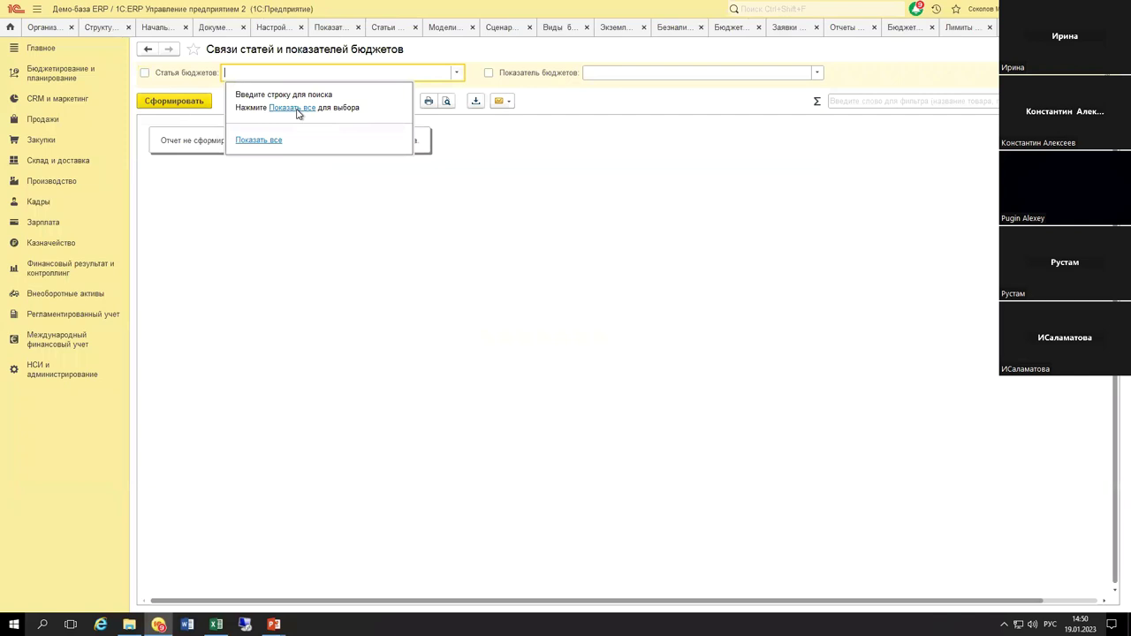
{"action": "left_click", "coordinate": [298, 110]}
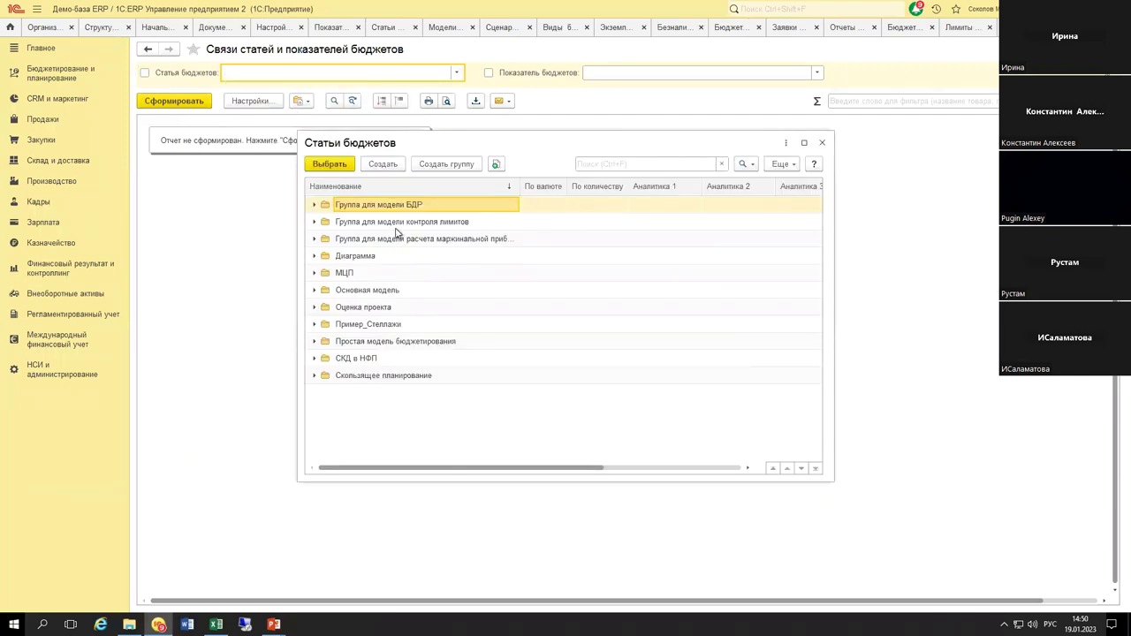
{"action": "double_click", "coordinate": [375, 291]}
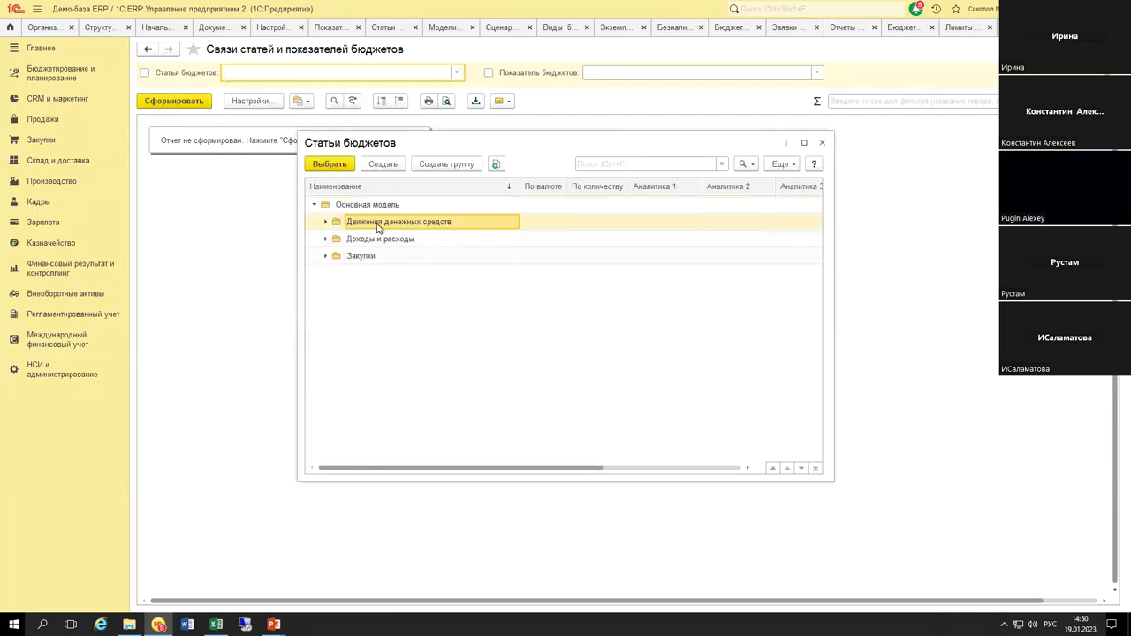
{"action": "double_click", "coordinate": [393, 222]}
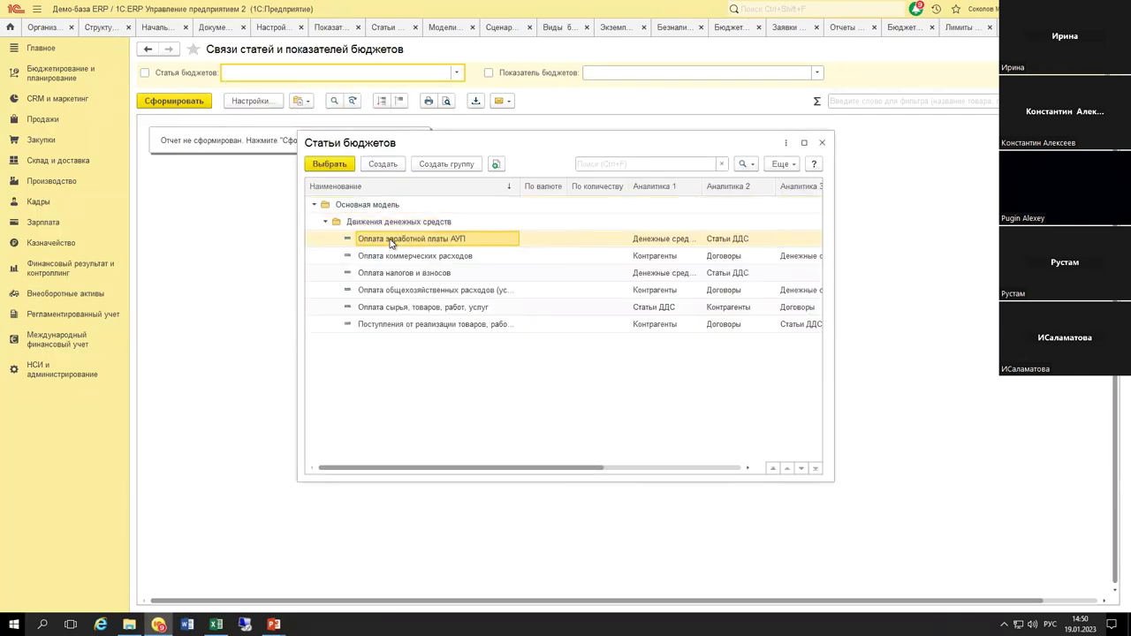
{"action": "left_click", "coordinate": [426, 327]}
{"action": "double_click", "coordinate": [426, 325]}
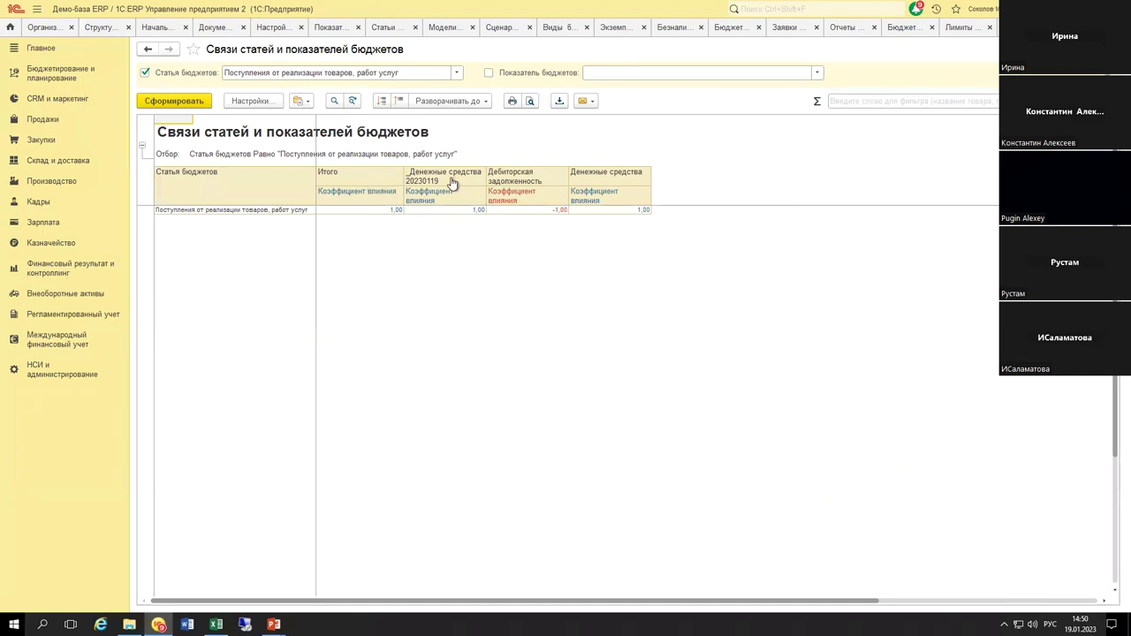
Step: Examine the article's impact coefficients for each linked budget indicator, and return to the budgeting reports list
{"action": "left_click_drag", "start_coordinate": [616, 234], "coordinate": [459, 258]}
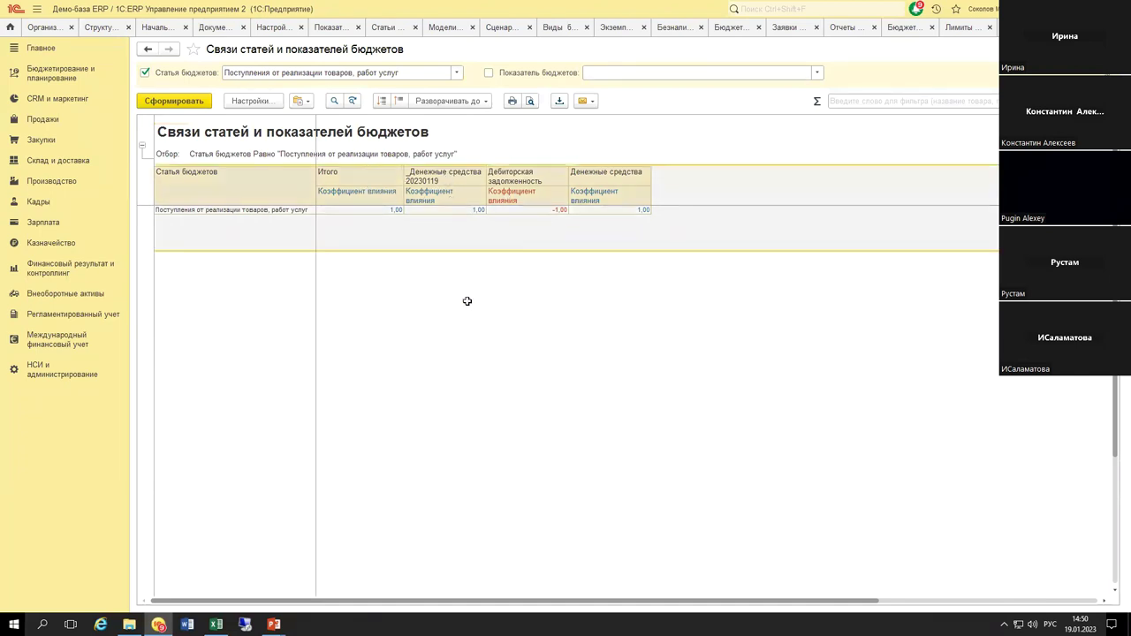
{"action": "left_click", "coordinate": [464, 295]}
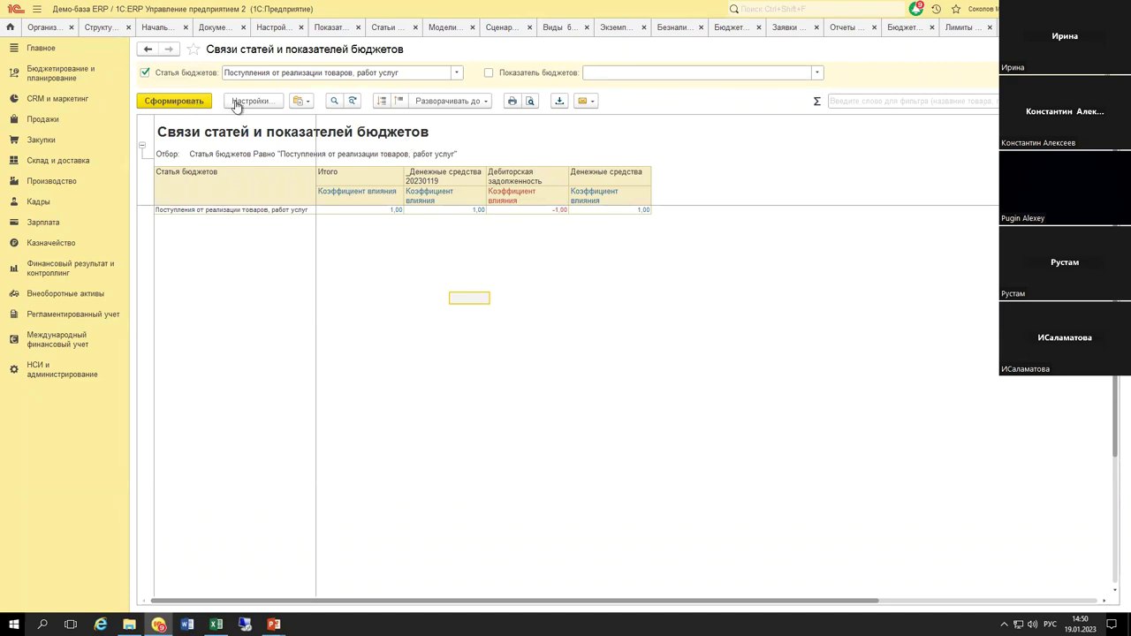
{"action": "key", "text": "Escape"}
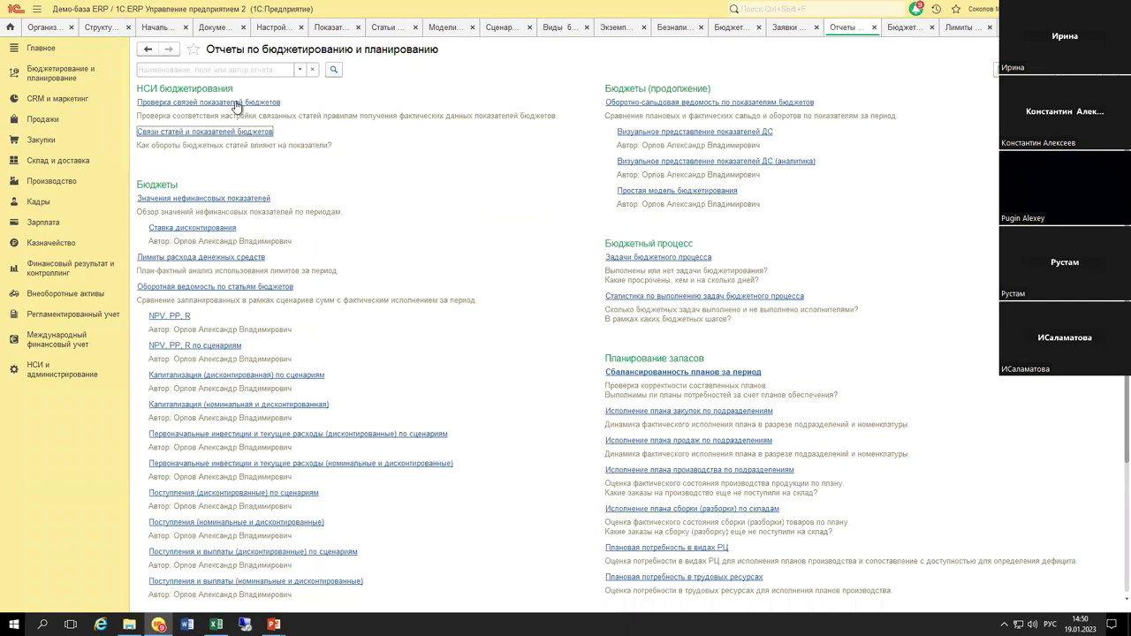
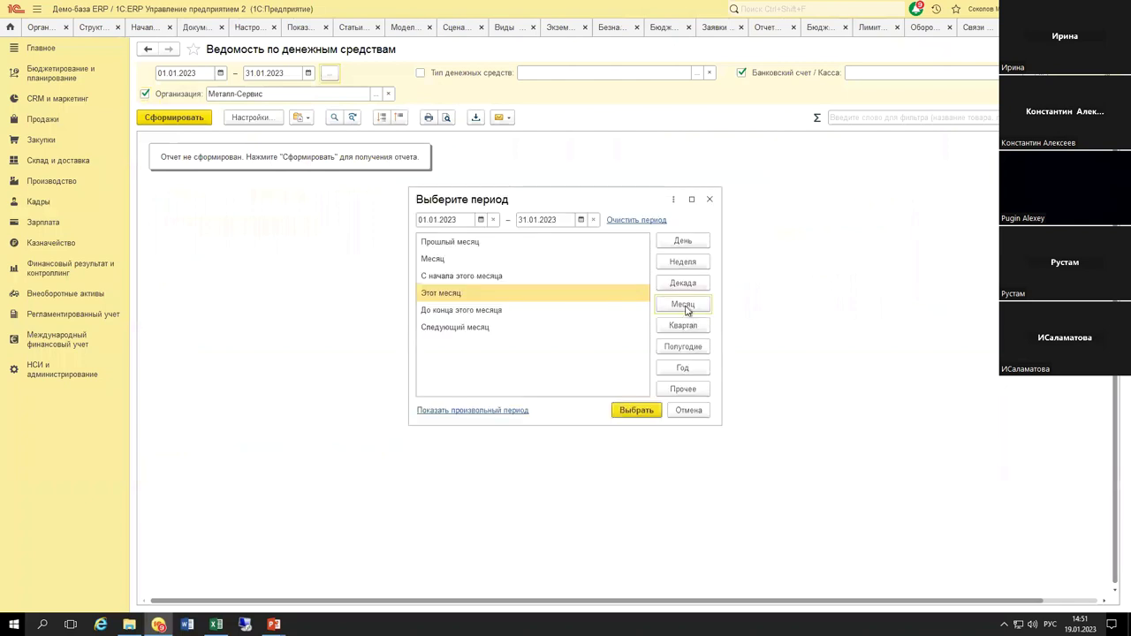
Step: Generate the Ведомость по денежным средствам report for Металл-Сервис for 01.02.2023–28.02.2023 without the bank account filter, and inspect the bank account row
{"action": "left_click", "coordinate": [475, 411]}
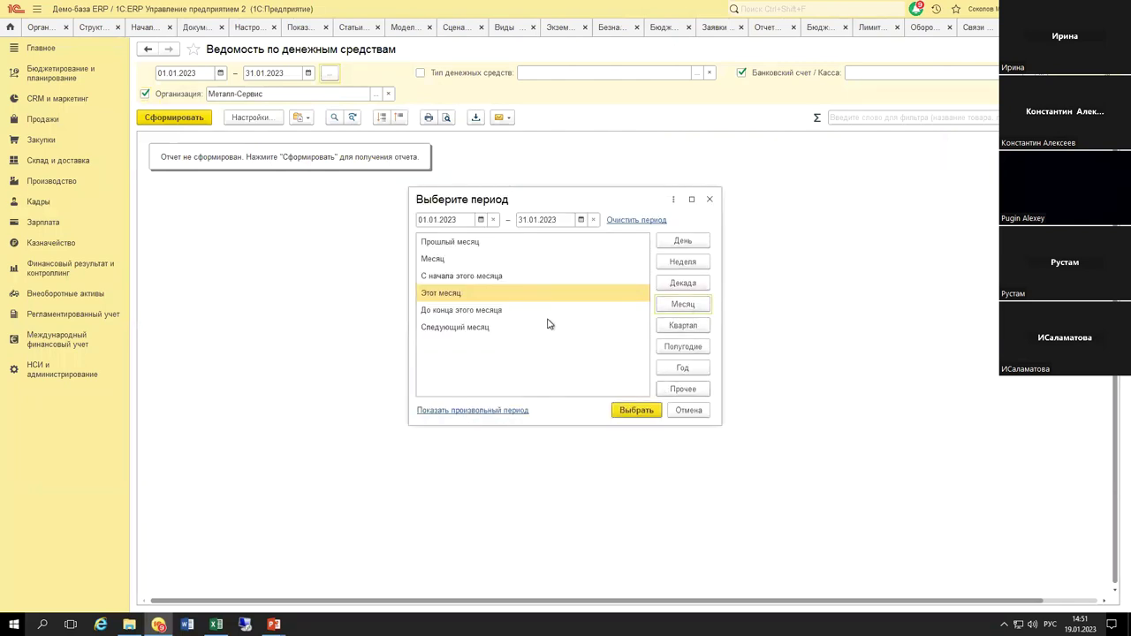
{"action": "double_click", "coordinate": [563, 295]}
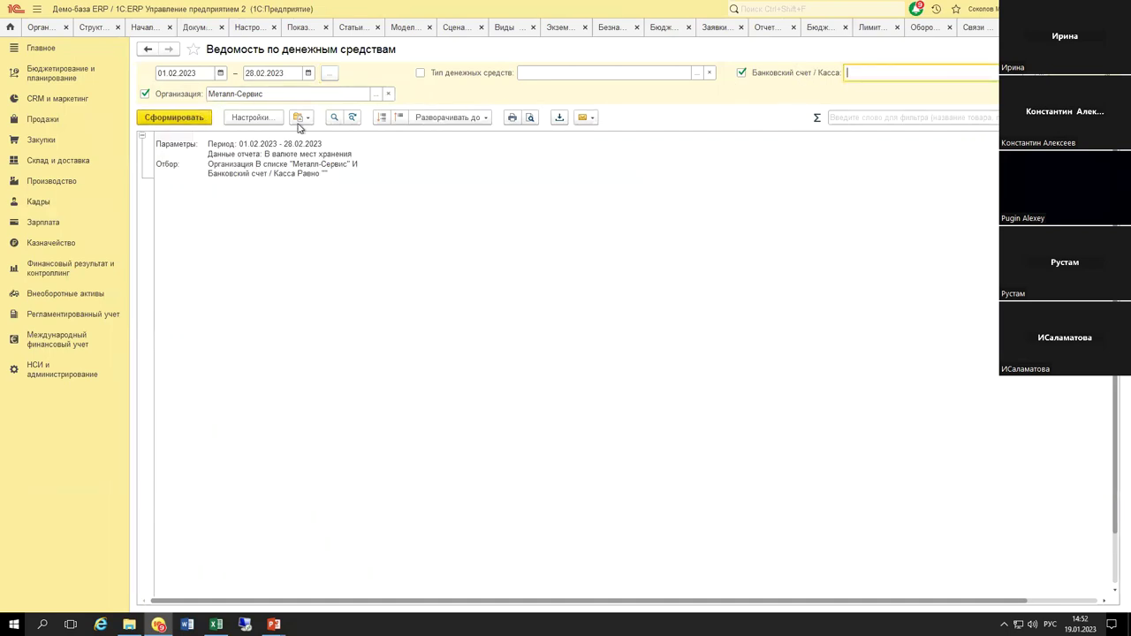
{"action": "left_click", "coordinate": [200, 123]}
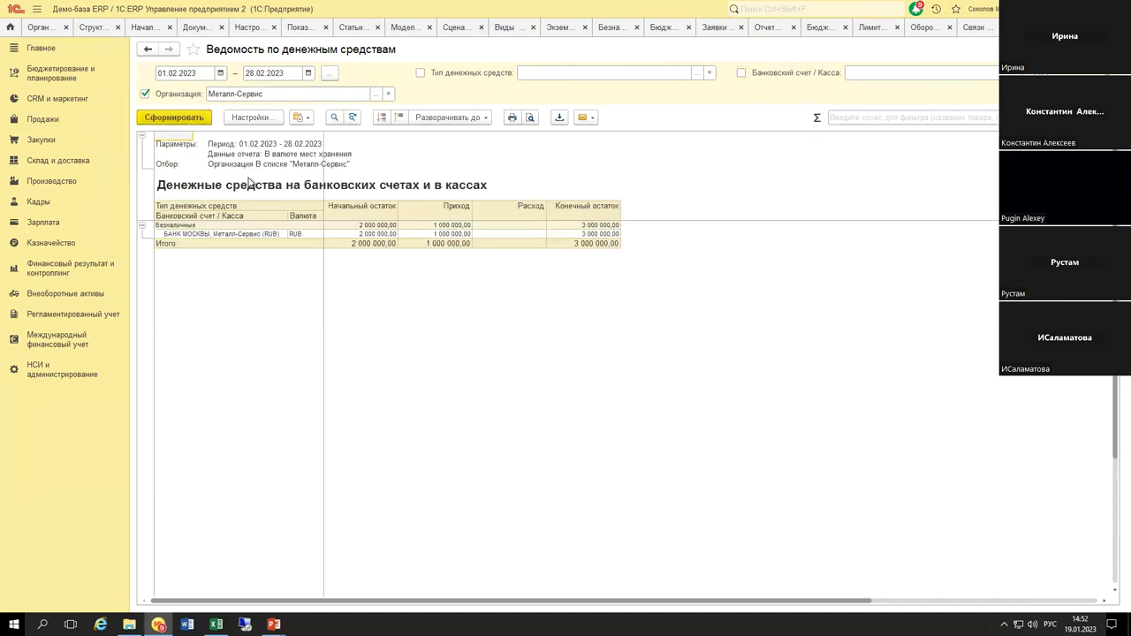
{"action": "left_click", "coordinate": [385, 233]}
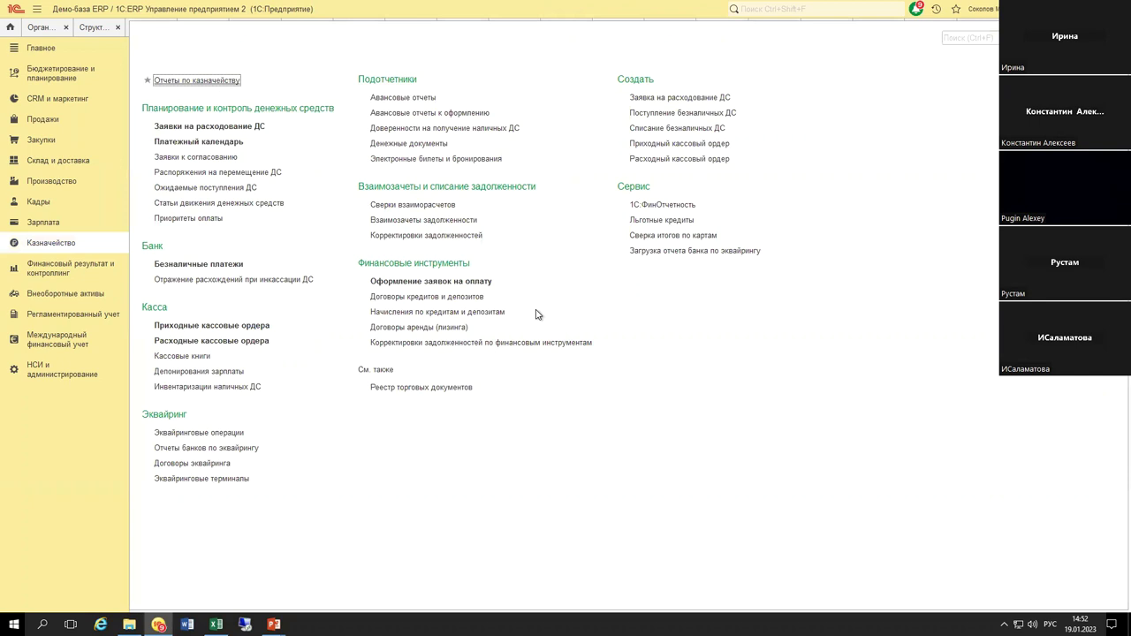
Step: Open the Лимиты расхода денежных средств report from the treasury reports and generate it with its preset date
{"action": "key", "text": "Escape"}
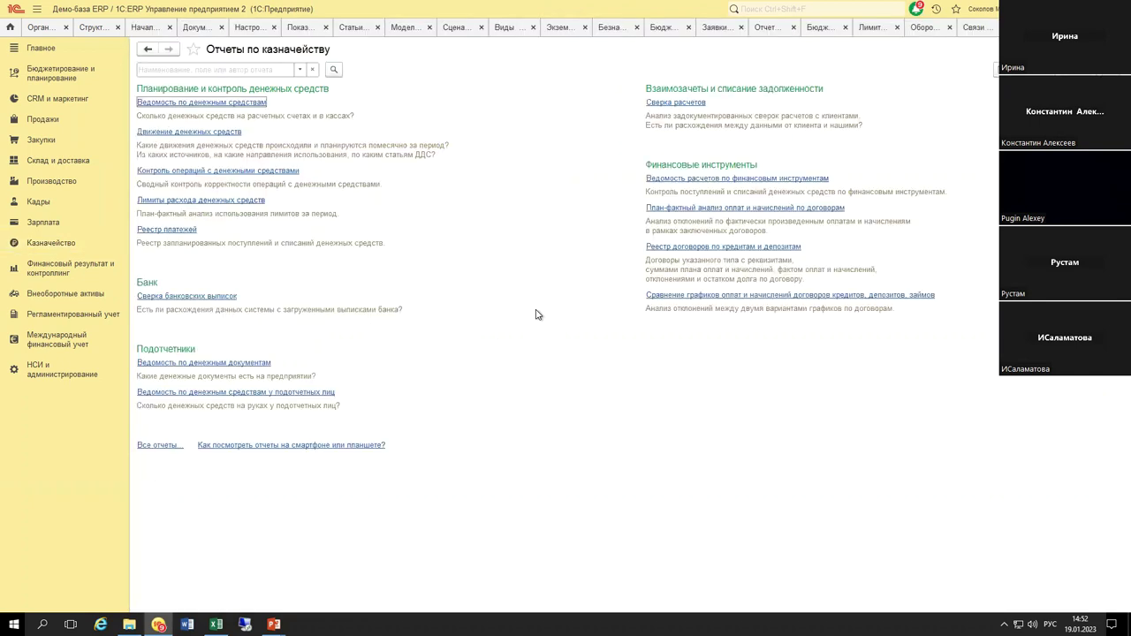
{"action": "left_click", "coordinate": [199, 199]}
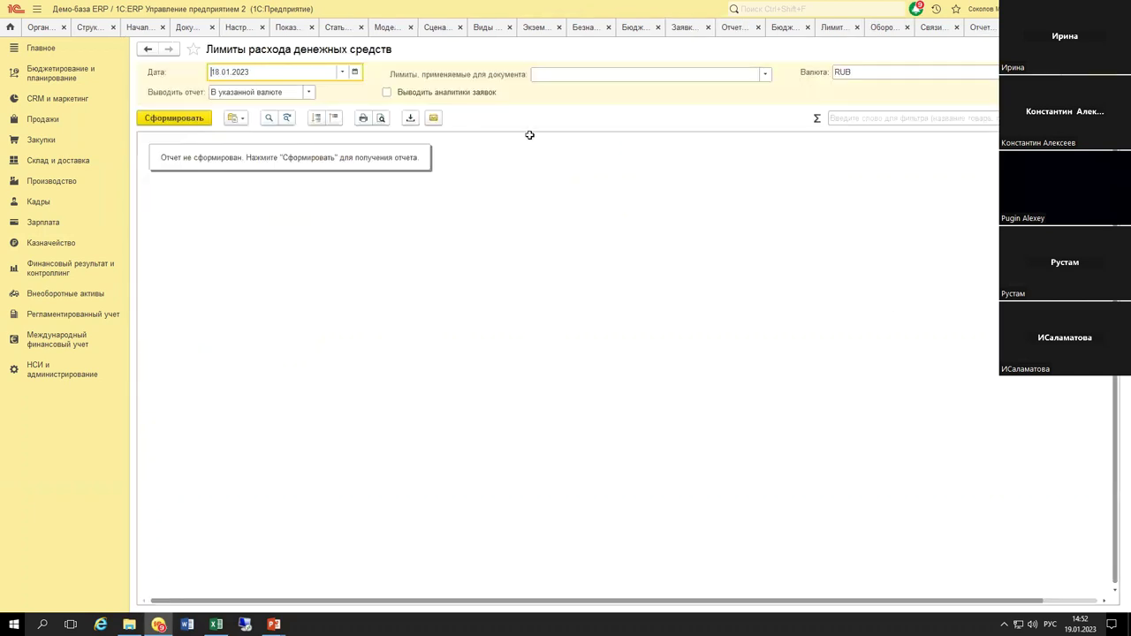
{"action": "left_click", "coordinate": [188, 121]}
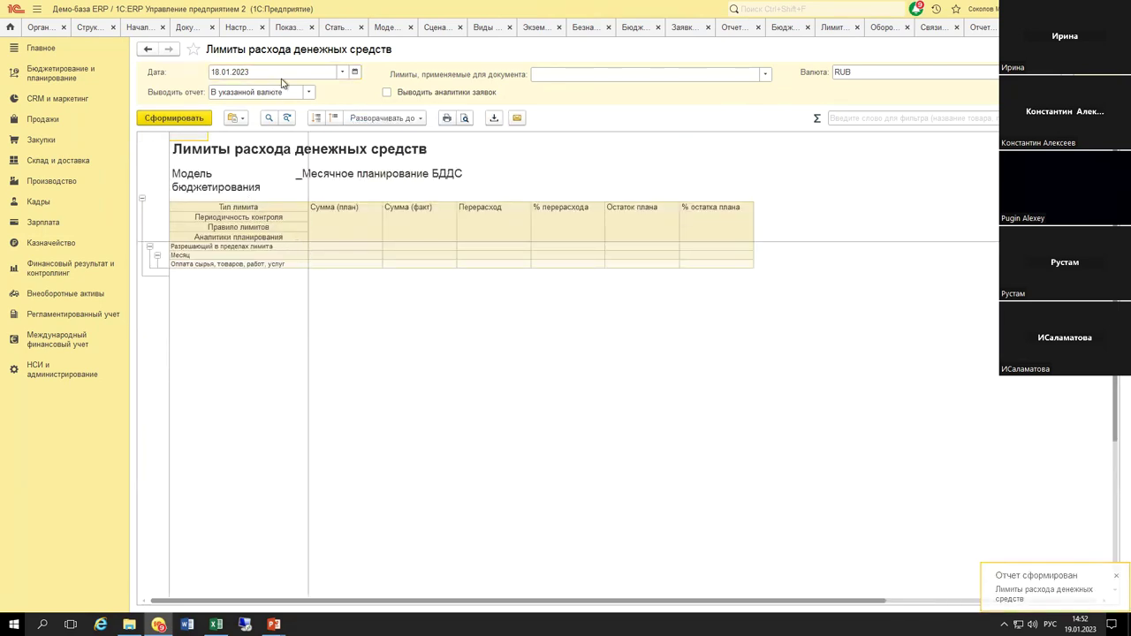
Step: Regenerate the limits report as of 28.02.2023 and examine its overspending amounts and percentages
{"action": "left_click", "coordinate": [323, 72]}
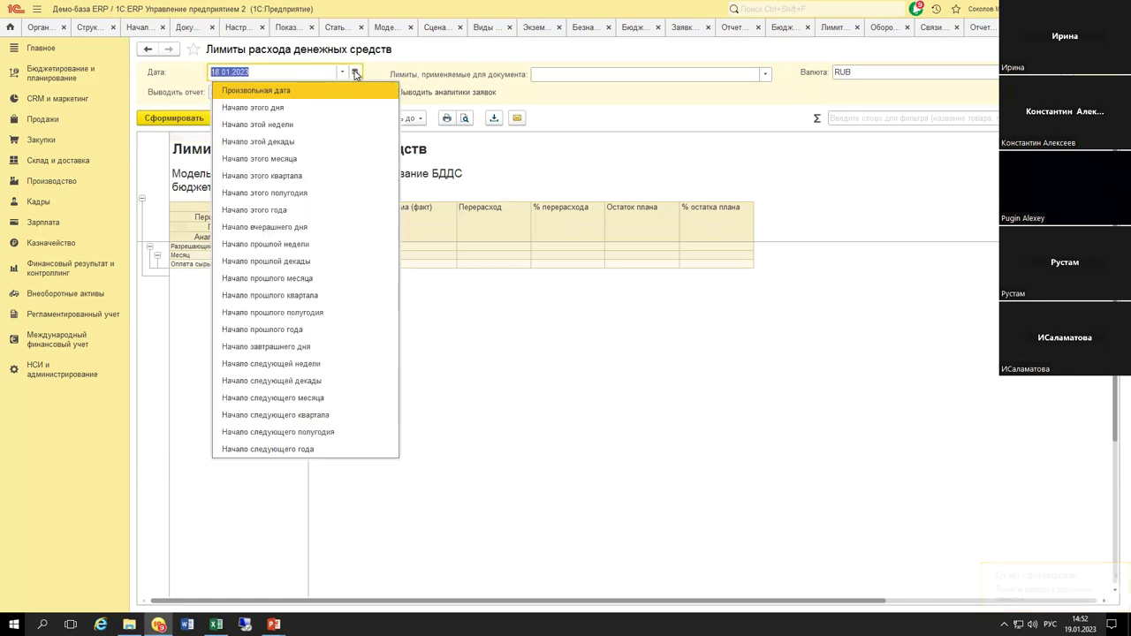
{"action": "left_click", "coordinate": [355, 73]}
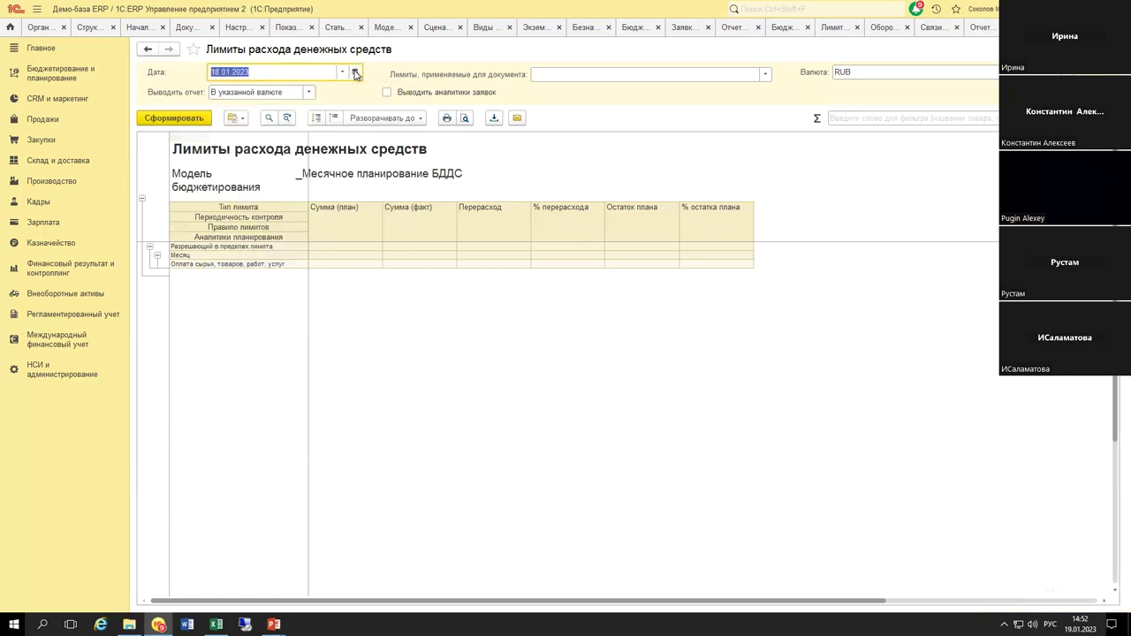
{"action": "left_click", "coordinate": [419, 97]}
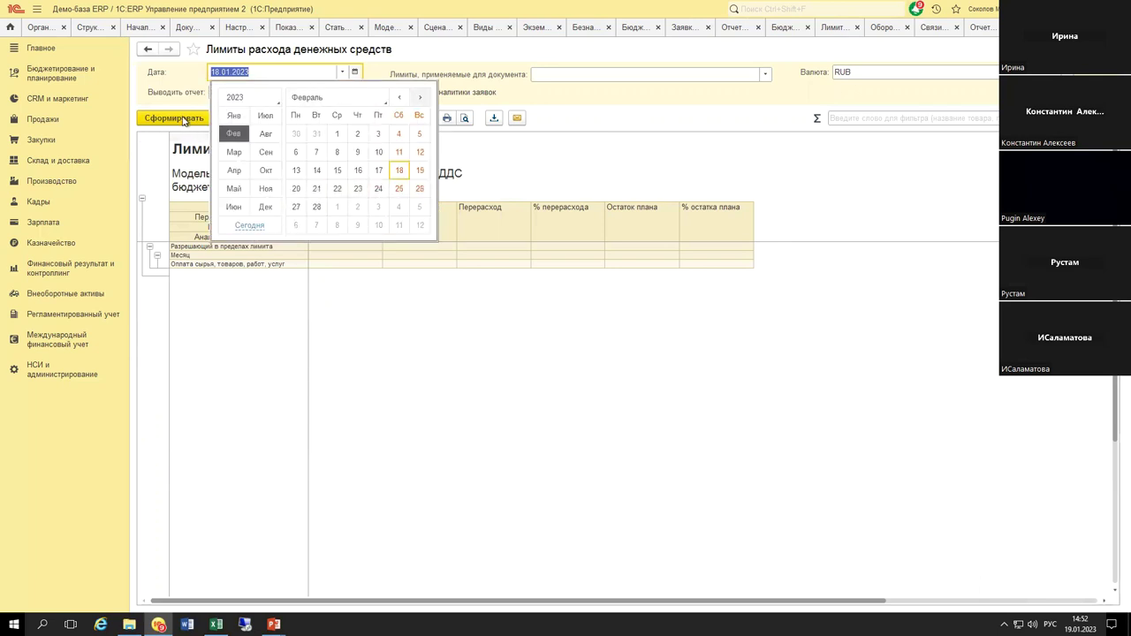
{"action": "left_click", "coordinate": [180, 118]}
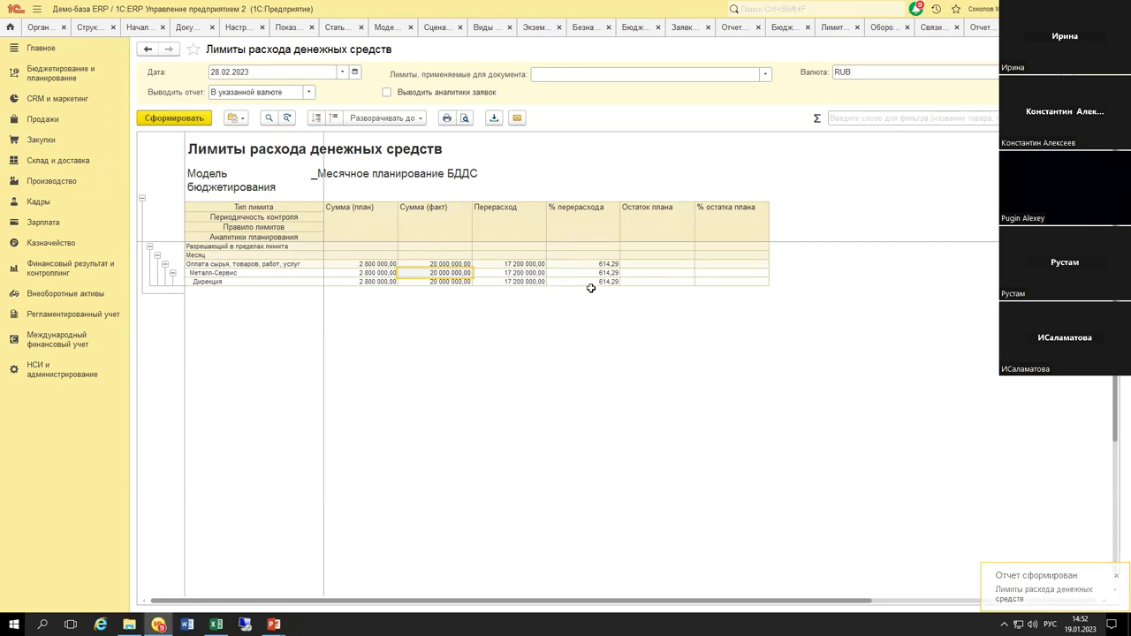
{"action": "left_click", "coordinate": [514, 272]}
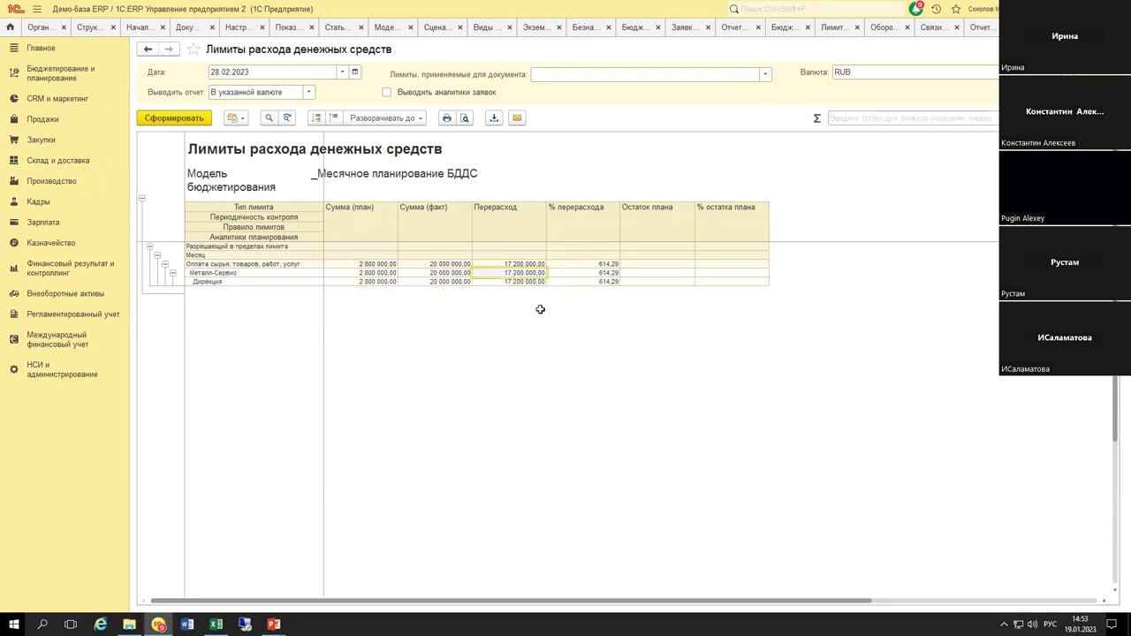
{"action": "left_click", "coordinate": [574, 281]}
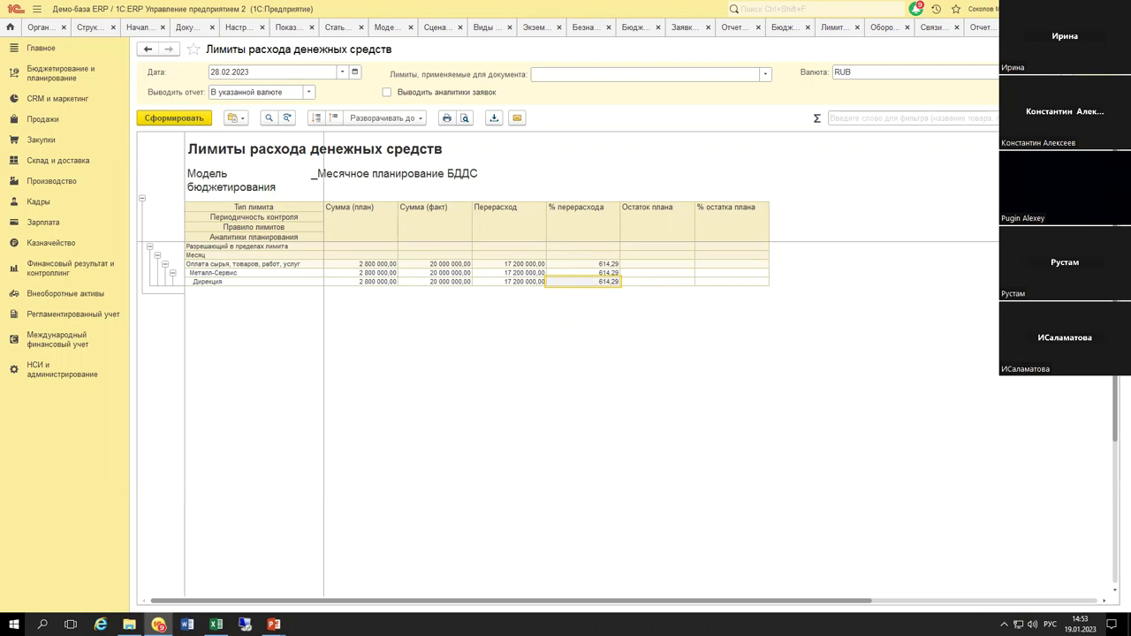
Step: Switch to the PowerPoint slideshow, show the ОТВЕТЫ НА ВОПРОСЫ slide, and return to 1C:ERP
{"action": "key", "text": "alt+Tab"}
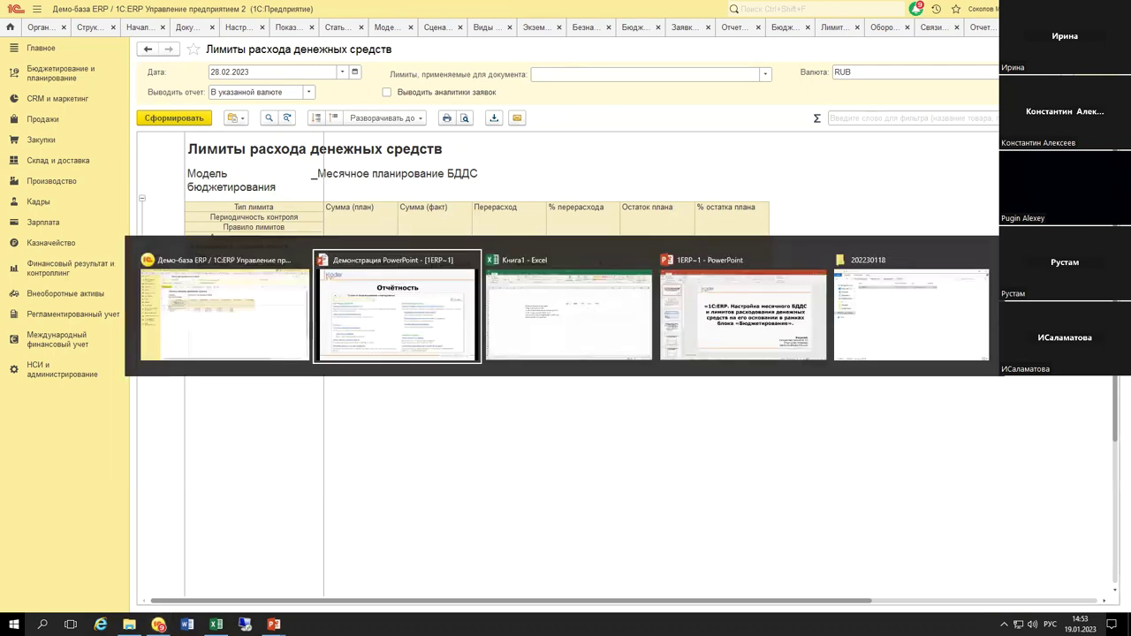
{"action": "key", "text": "Right"}
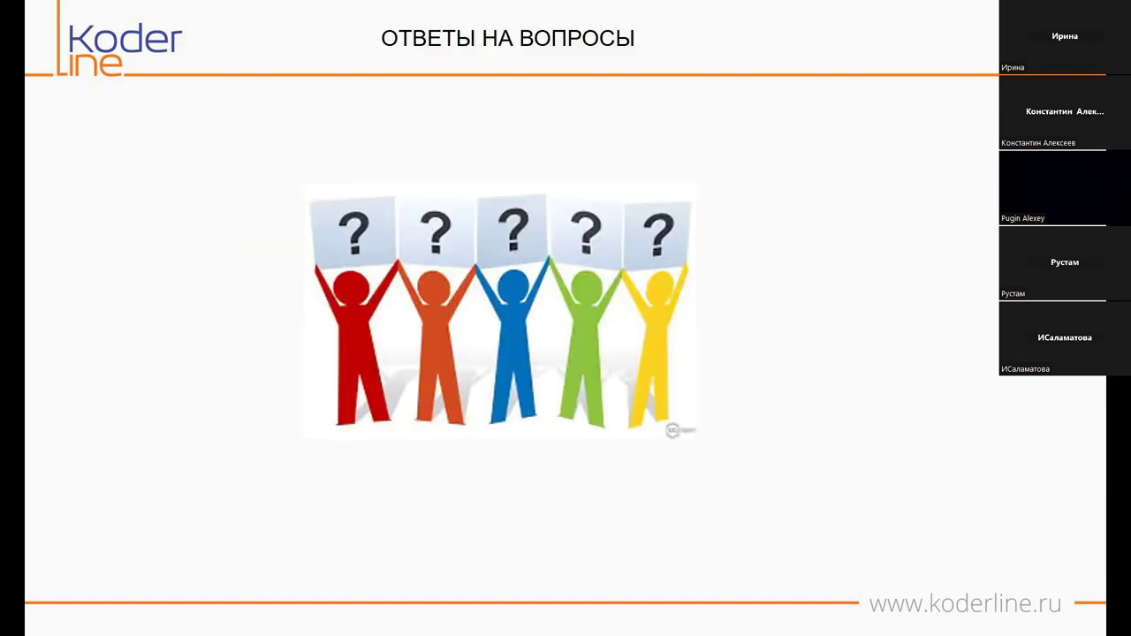
{"action": "key", "text": "alt+Tab"}
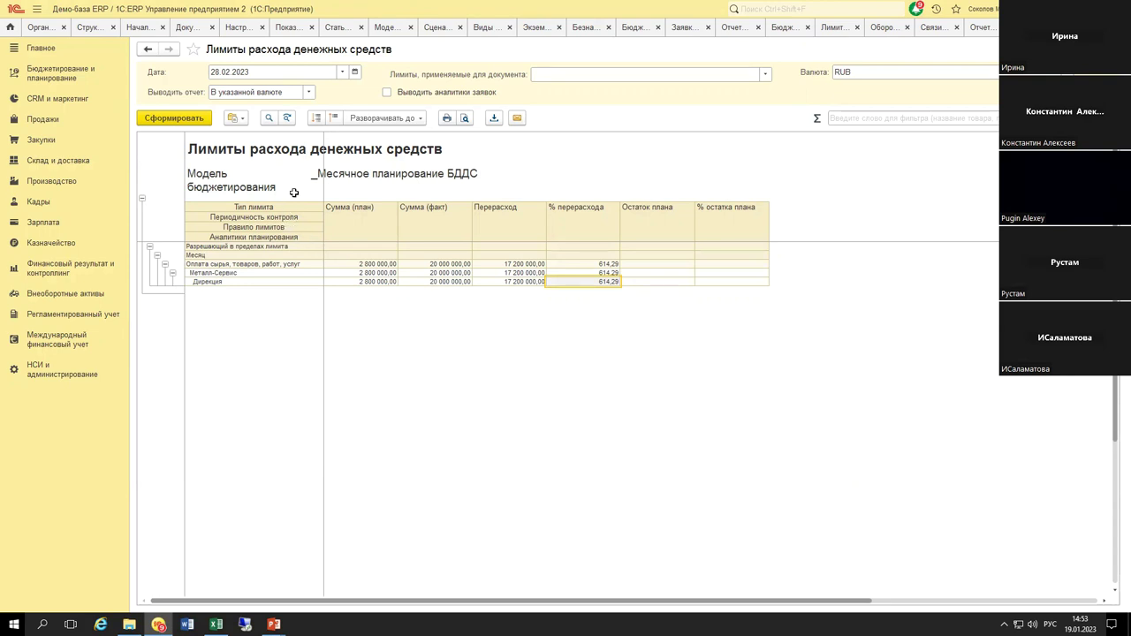
Step: Open the non-financial budget indicators from the budgeting settings and examine the indicators in the Основная модель group
{"action": "left_click", "coordinate": [81, 78]}
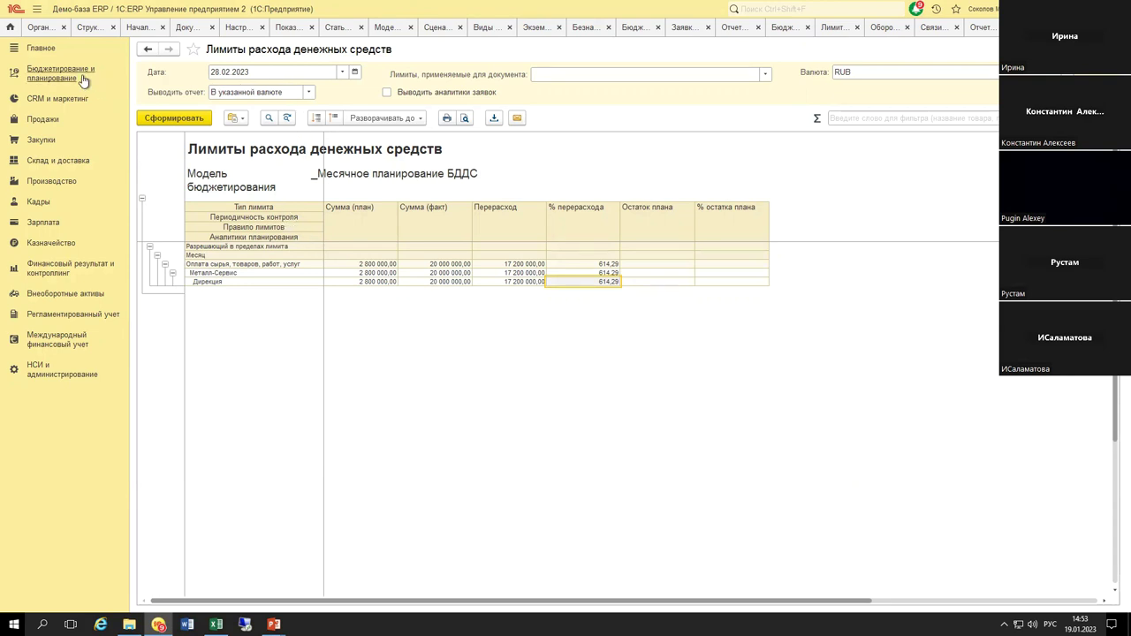
{"action": "left_click", "coordinate": [191, 97]}
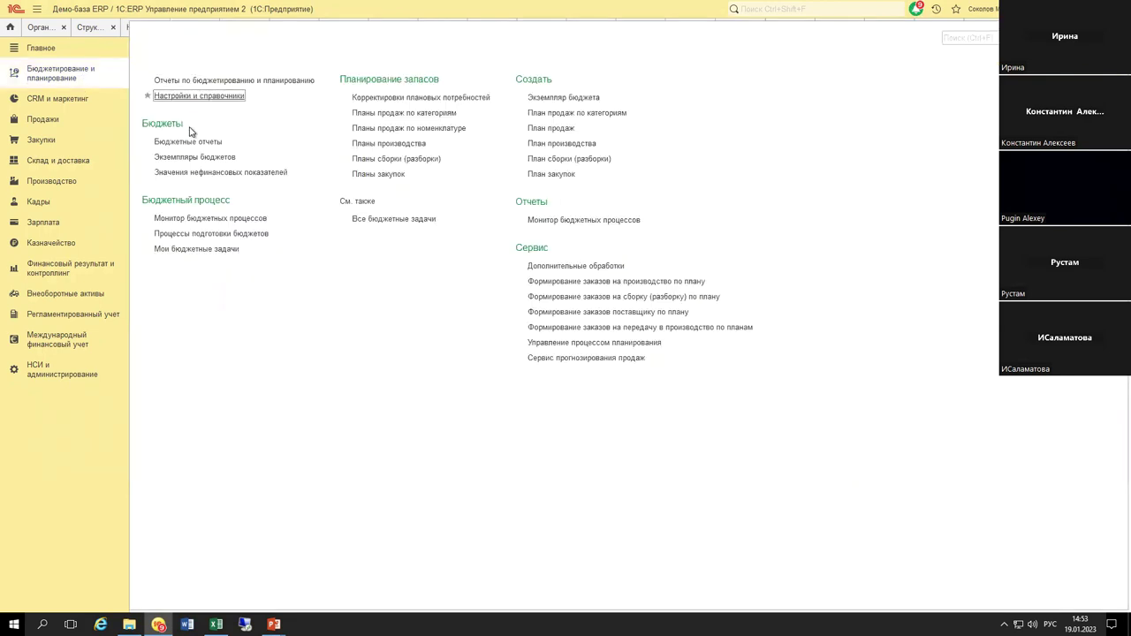
{"action": "left_click", "coordinate": [212, 175]}
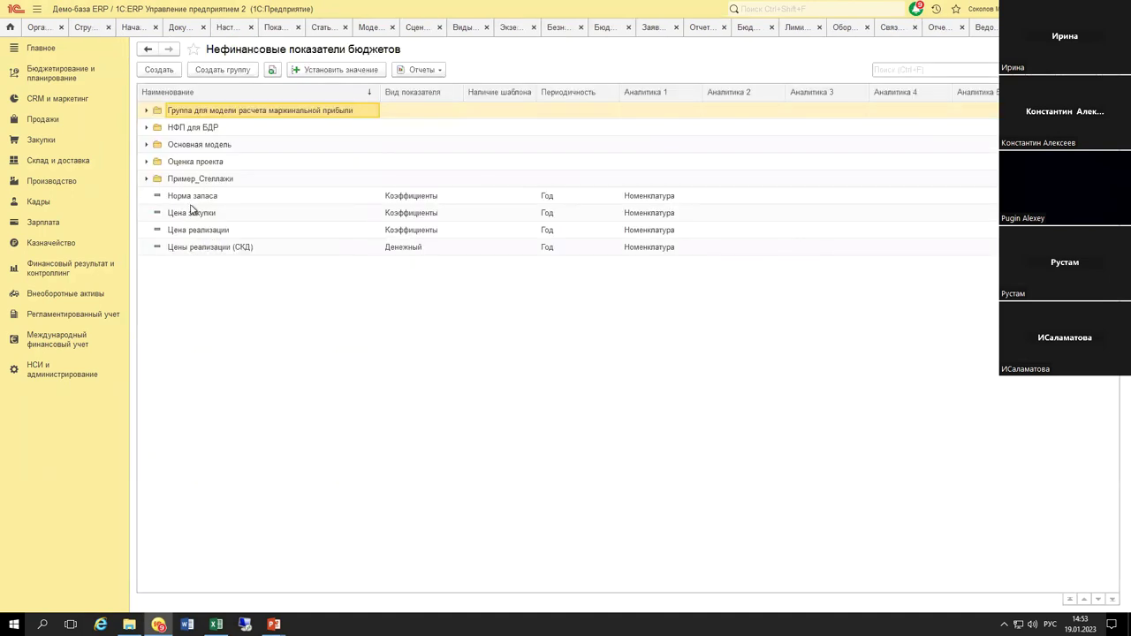
{"action": "left_click", "coordinate": [193, 215]}
{"action": "left_click", "coordinate": [195, 197]}
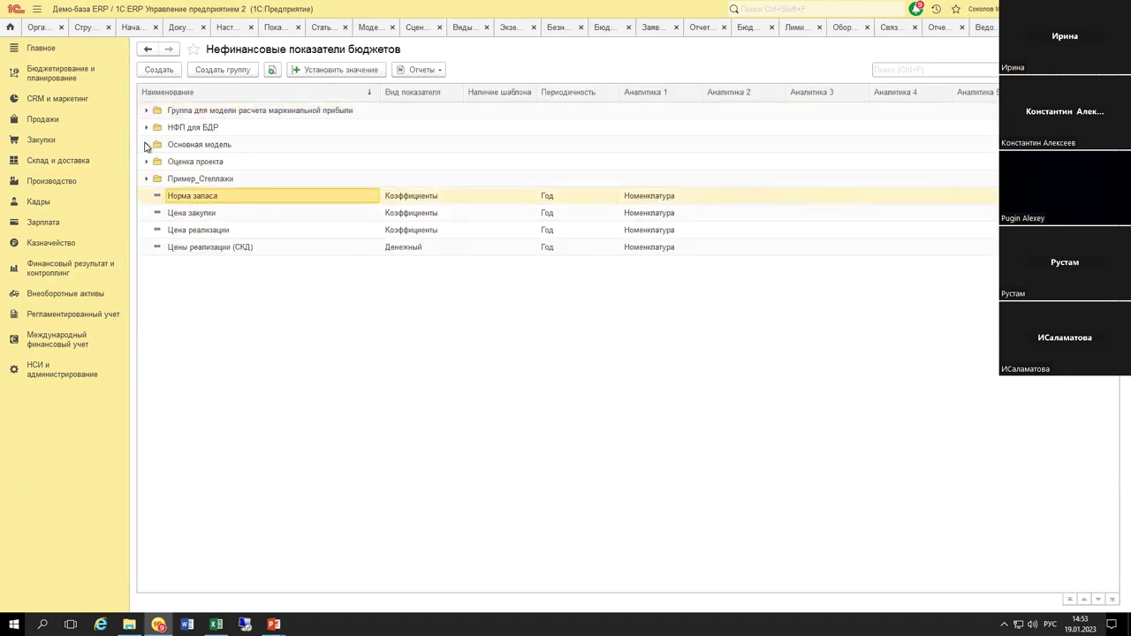
{"action": "double_click", "coordinate": [146, 147]}
{"action": "left_click", "coordinate": [202, 181]}
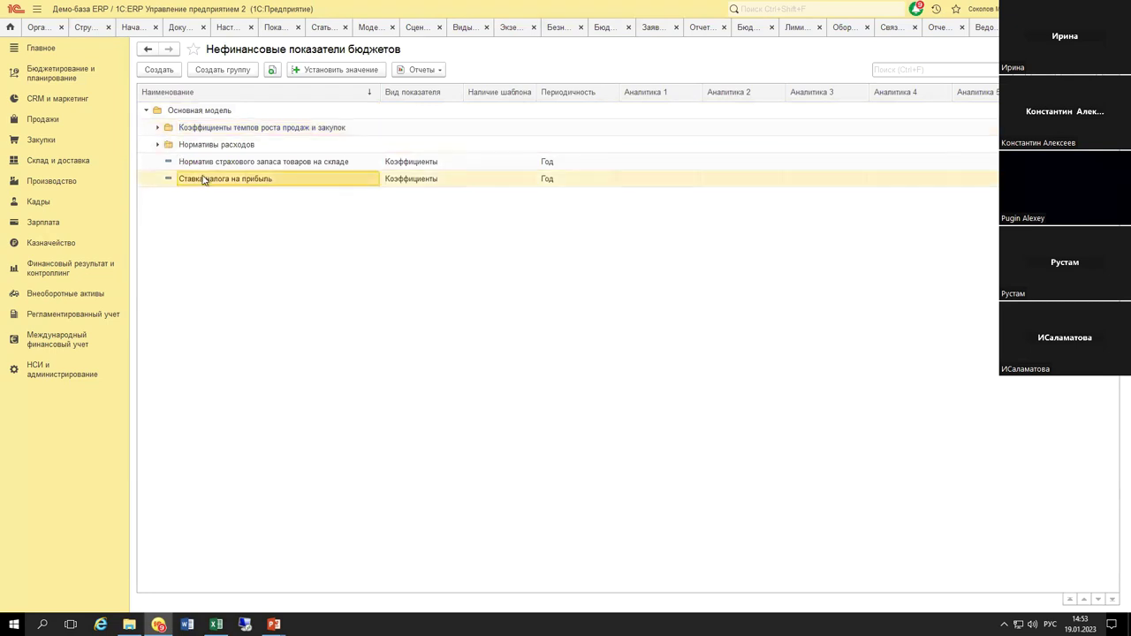
{"action": "left_click", "coordinate": [205, 165]}
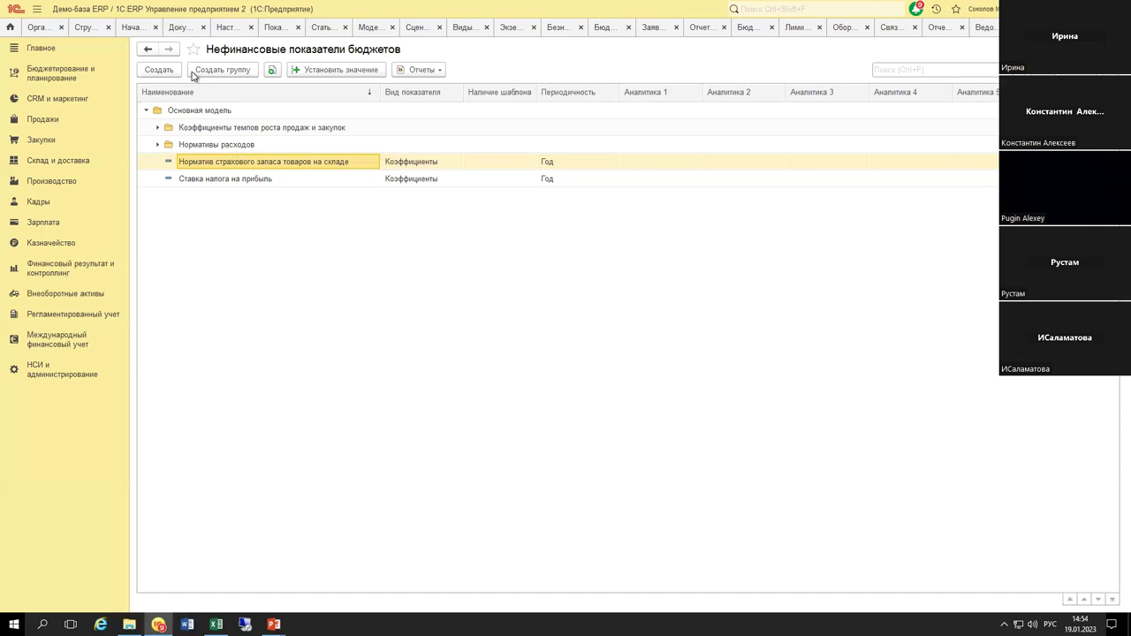
Step: Open a new non-financial indicator form in Основная модель, review the available indicator types, and close it without saving
{"action": "double_click", "coordinate": [212, 161]}
{"action": "key", "text": "Escape"}
{"action": "key", "text": "Insert"}
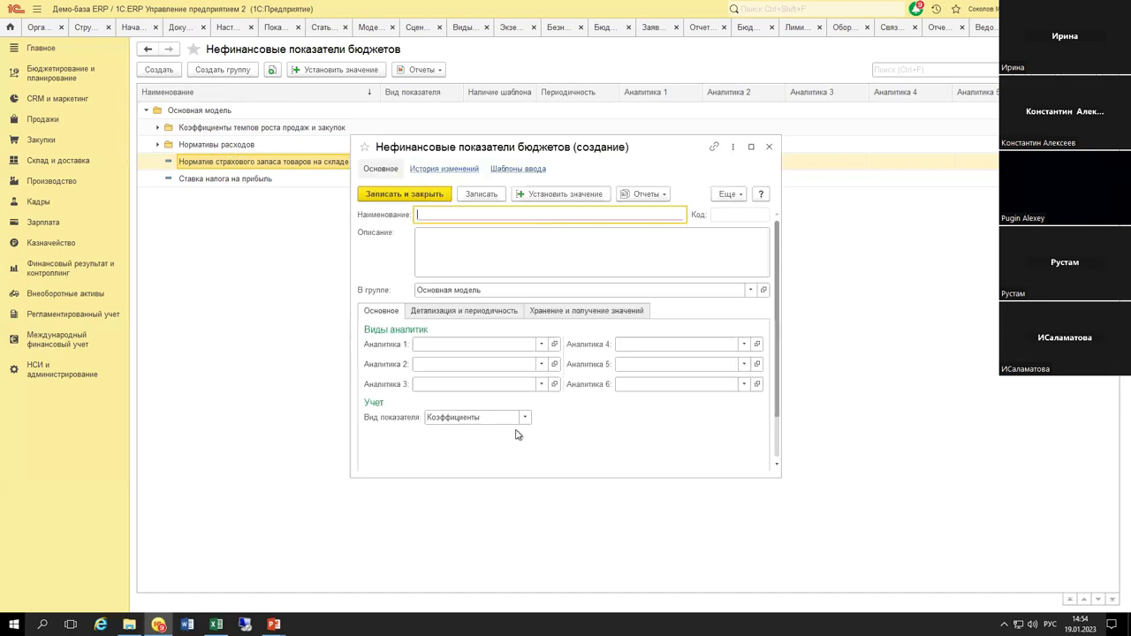
{"action": "left_click", "coordinate": [525, 418]}
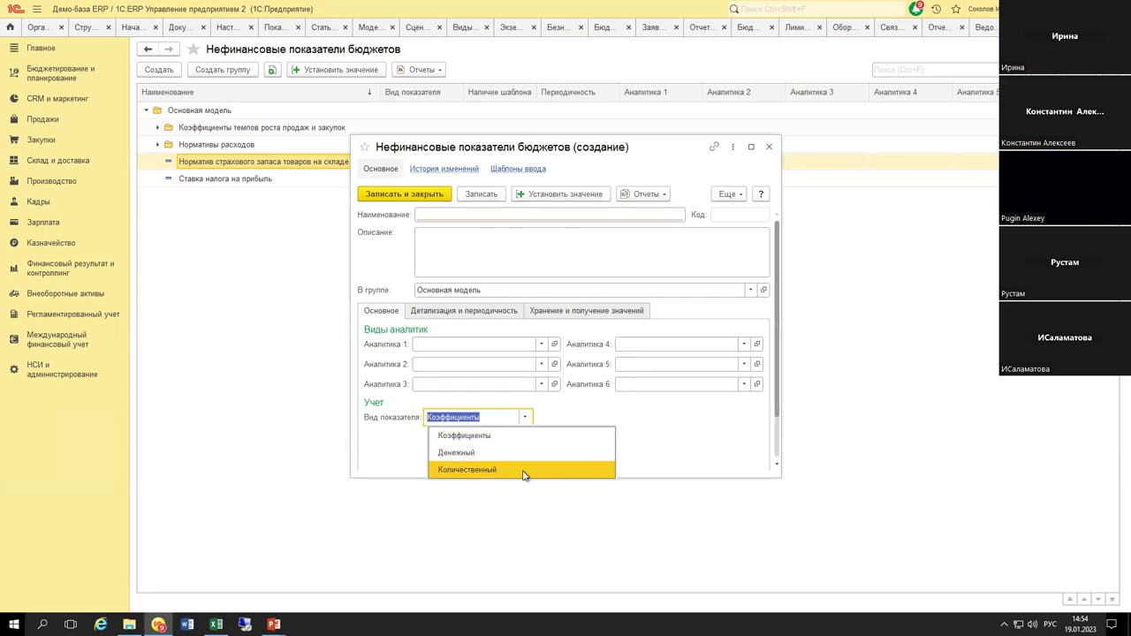
{"action": "key", "text": "Escape"}
{"action": "key", "text": "Escape"}
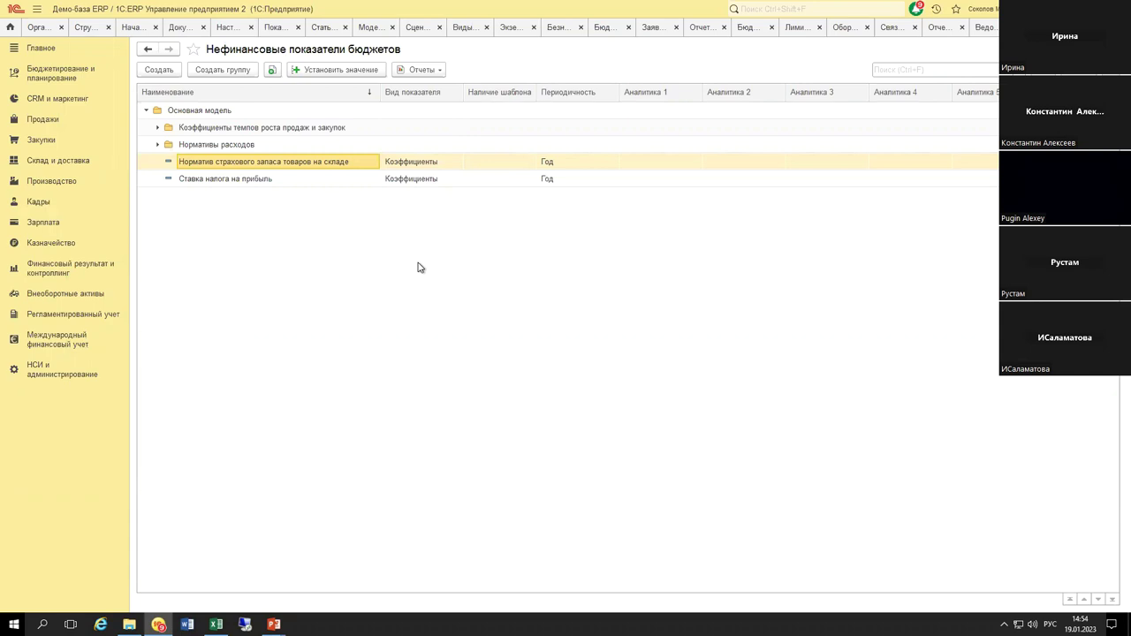
Step: Open the budget articles from the budgeting settings and examine the articles under Основная модель, Движения денежных средств
{"action": "left_click", "coordinate": [55, 81]}
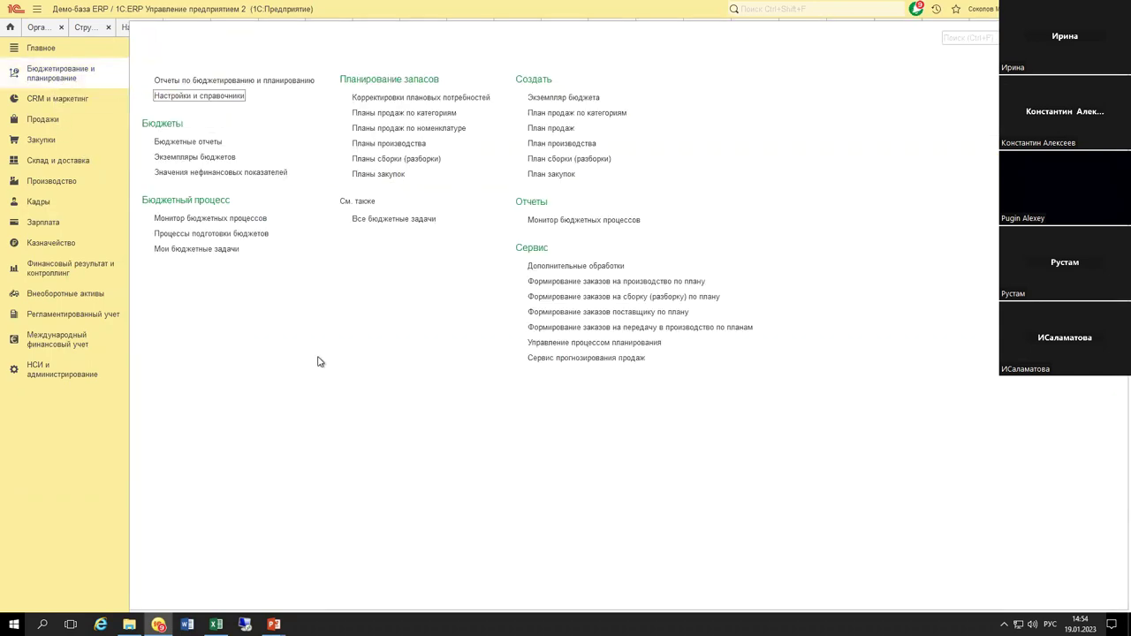
{"action": "left_click", "coordinate": [216, 103]}
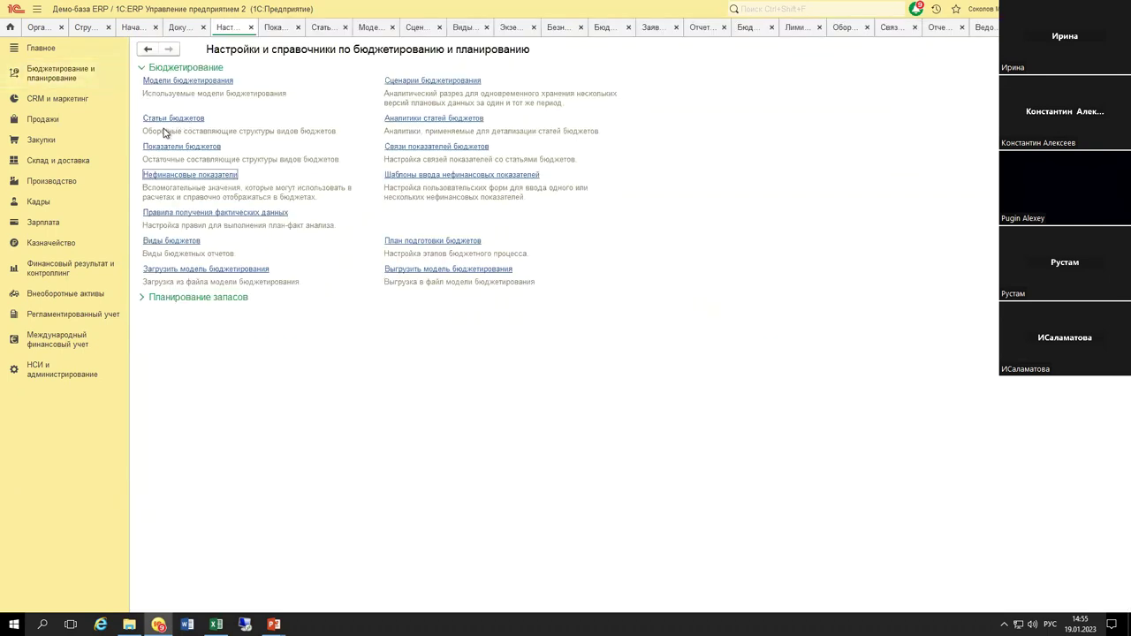
{"action": "left_click", "coordinate": [151, 117]}
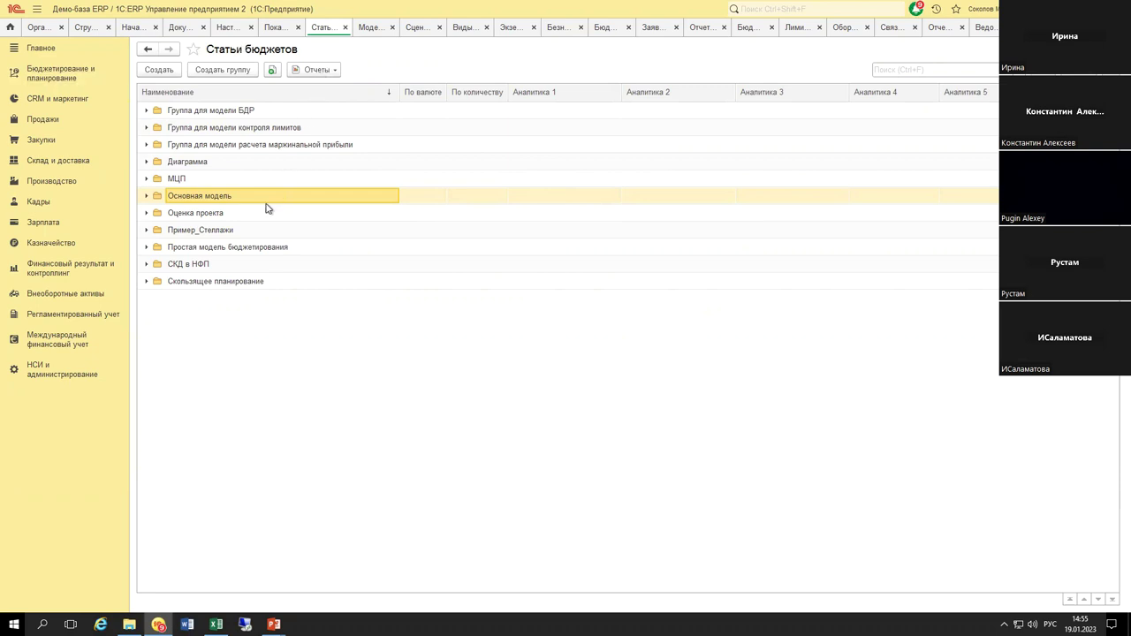
{"action": "left_click", "coordinate": [148, 198]}
{"action": "double_click", "coordinate": [162, 129]}
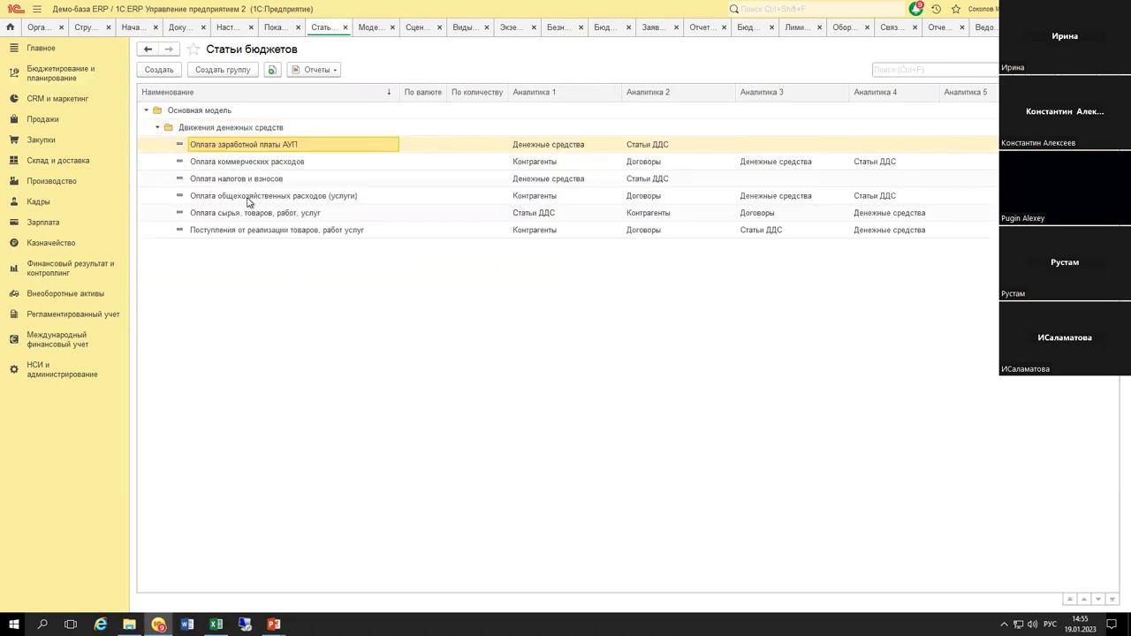
{"action": "left_click", "coordinate": [250, 231]}
{"action": "left_click", "coordinate": [251, 216]}
Step: Open the Коммерческие расходы article in the Доходы и расходы group and show its rules for obtaining actual data
{"action": "left_click", "coordinate": [157, 127]}
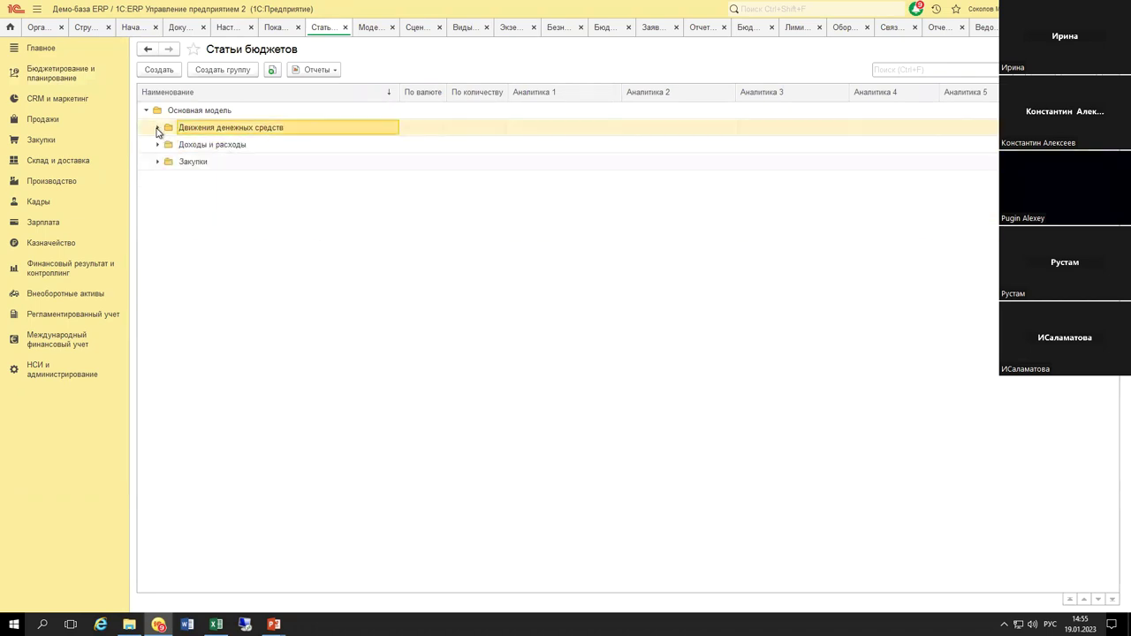
{"action": "left_click", "coordinate": [160, 144]}
{"action": "left_click", "coordinate": [238, 179]}
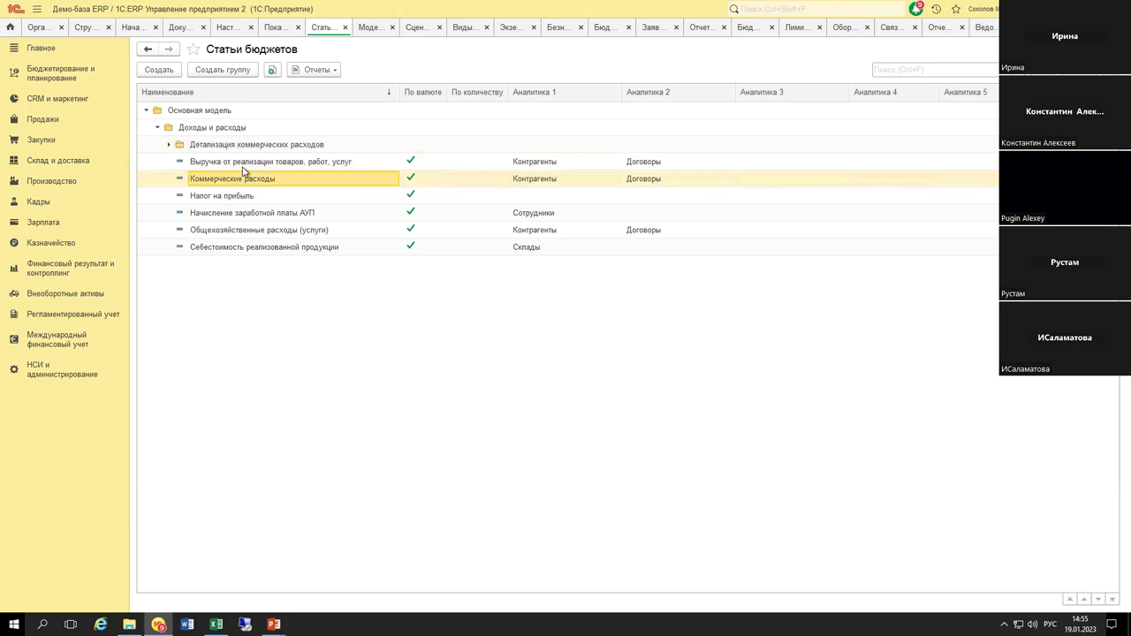
{"action": "double_click", "coordinate": [236, 179]}
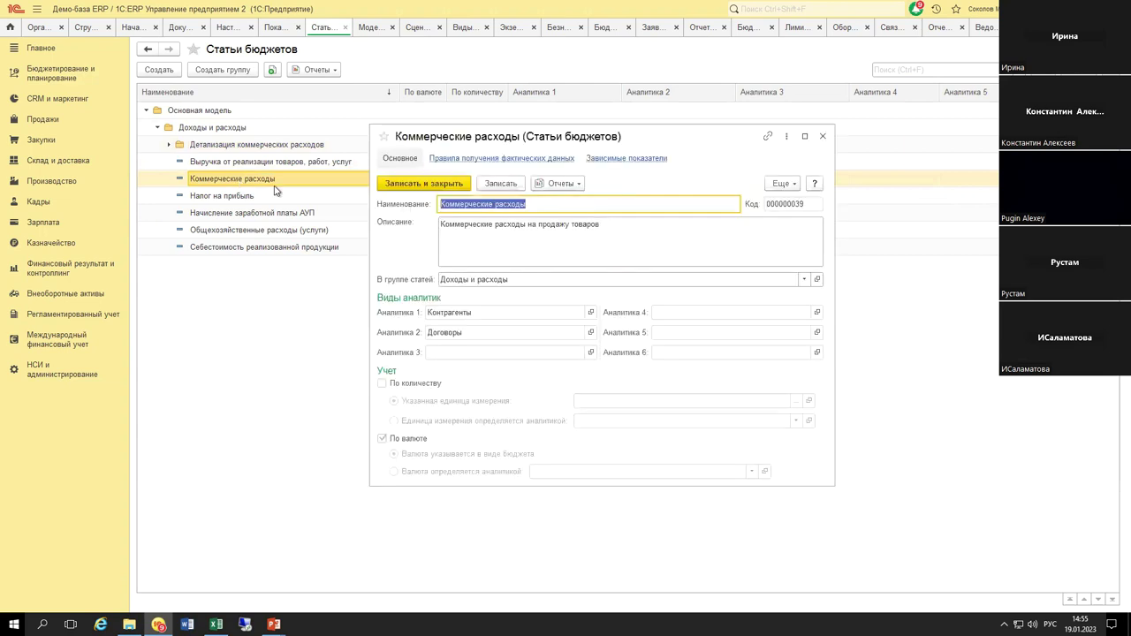
{"action": "left_click", "coordinate": [486, 159]}
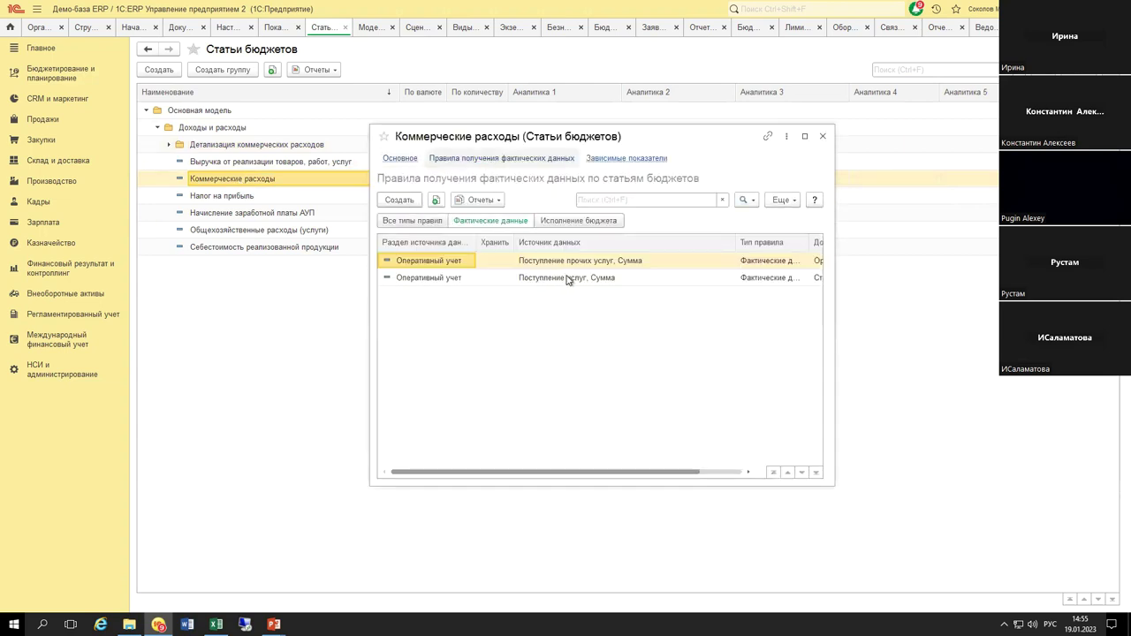
Step: Open the Поступление услуг rule and examine its options for the data source section, business operation and amount source
{"action": "double_click", "coordinate": [560, 279]}
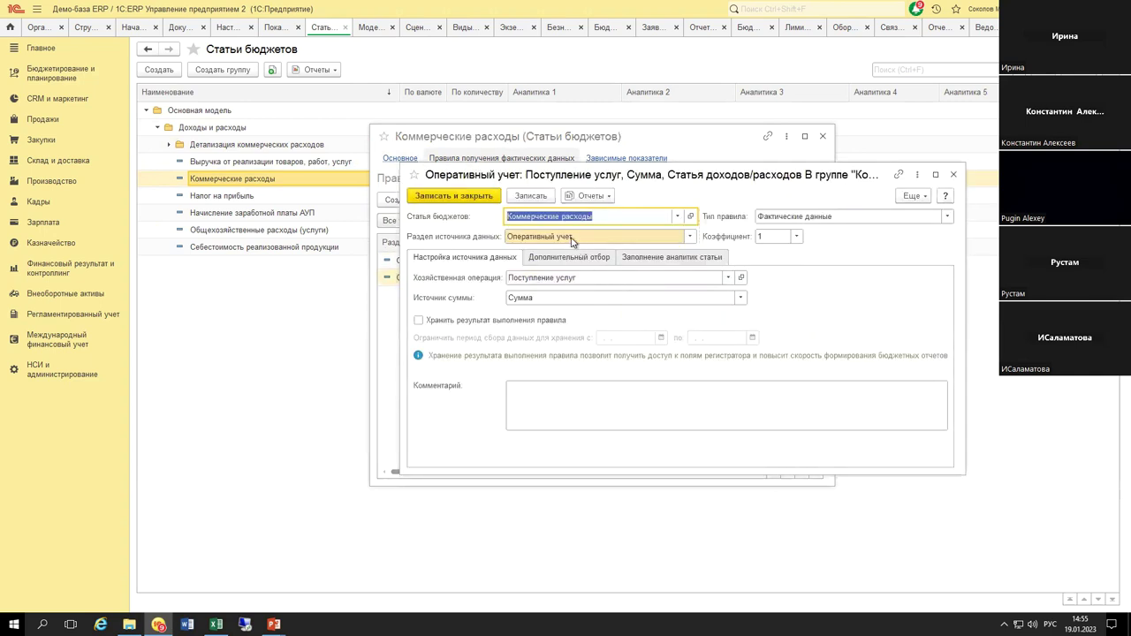
{"action": "left_click", "coordinate": [688, 237]}
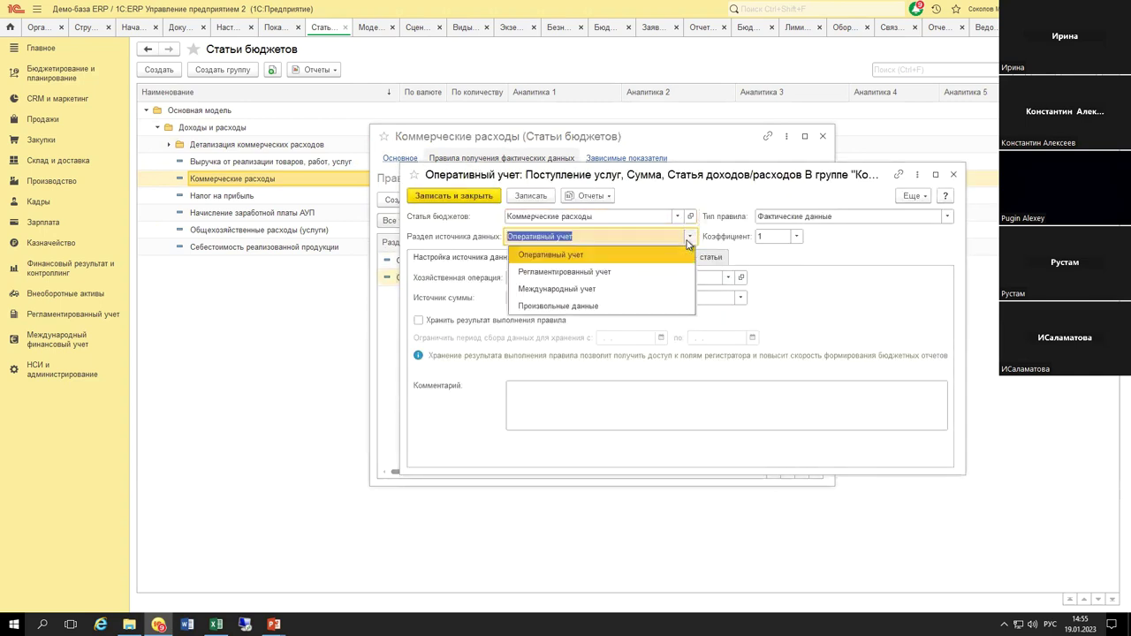
{"action": "left_click", "coordinate": [714, 276]}
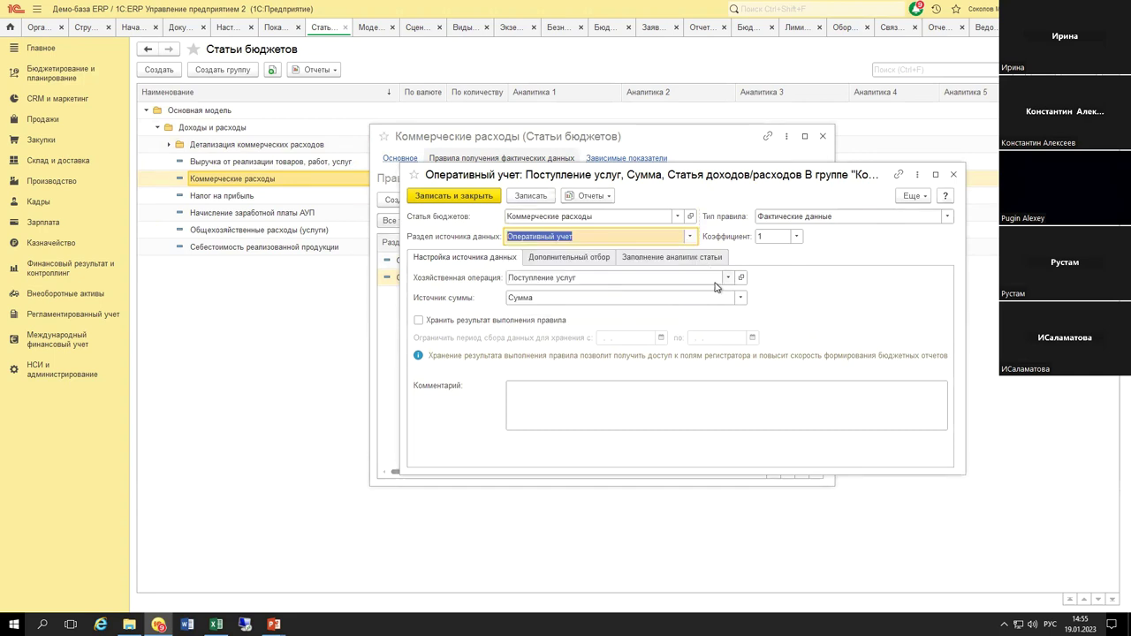
{"action": "left_click", "coordinate": [722, 280]}
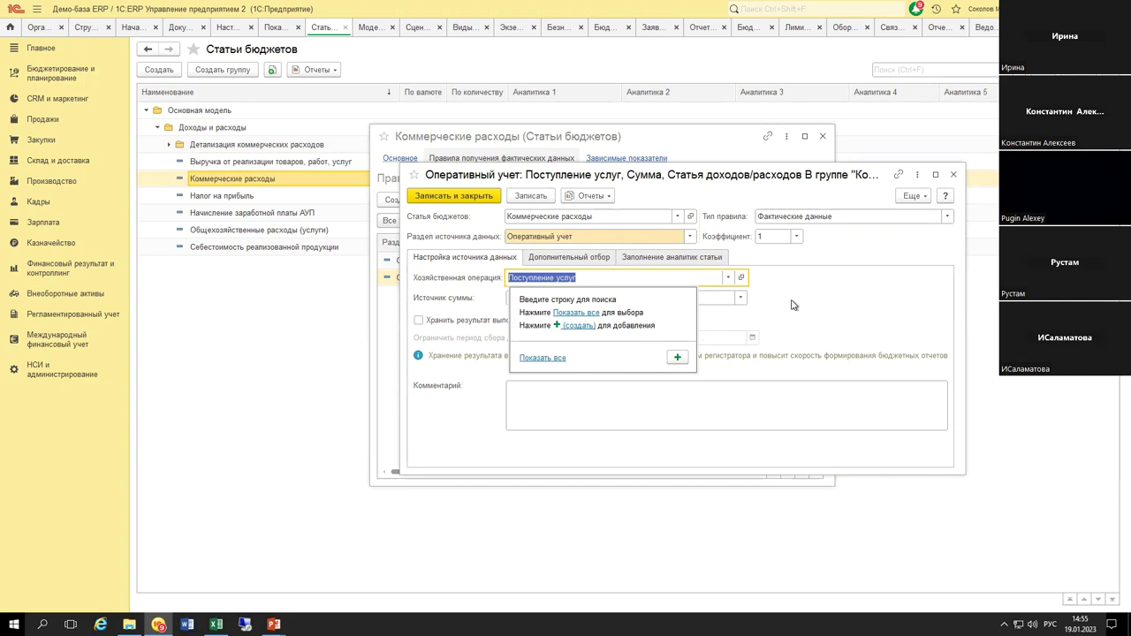
{"action": "key", "text": "Tab"}
{"action": "key", "text": "F4"}
{"action": "key", "text": "Down"}
{"action": "key", "text": "Down"}
{"action": "key", "text": "Up"}
{"action": "key", "text": "Up"}
{"action": "key", "text": "Return"}
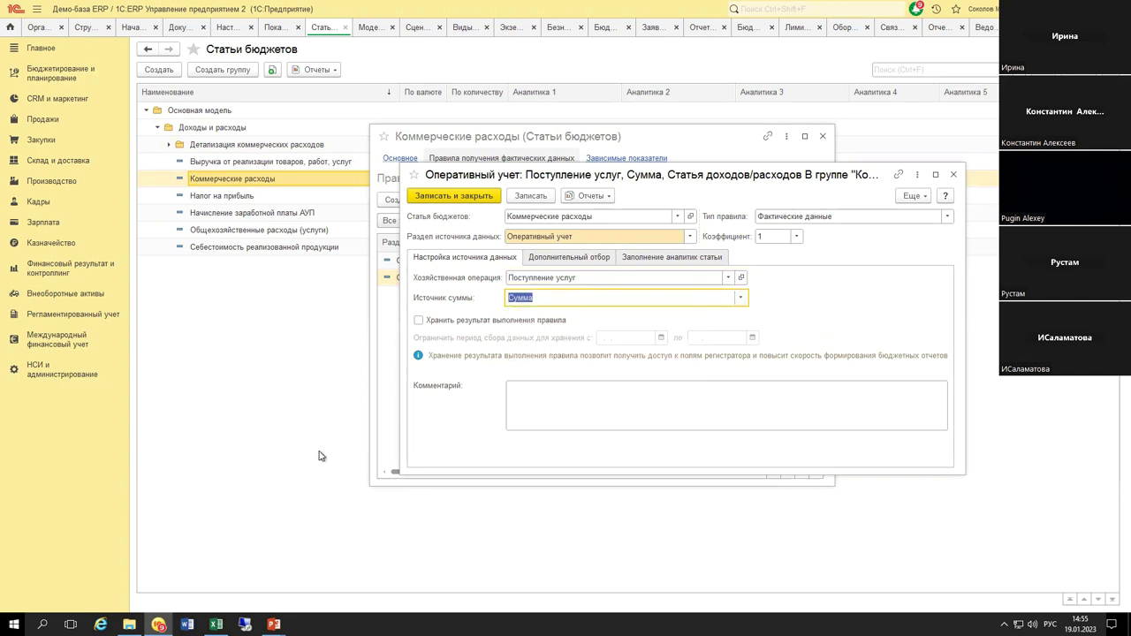
Step: Set the rule's data source section to Регламентированный учет and its accounting account to 25
{"action": "left_click", "coordinate": [689, 236]}
{"action": "left_click", "coordinate": [604, 273]}
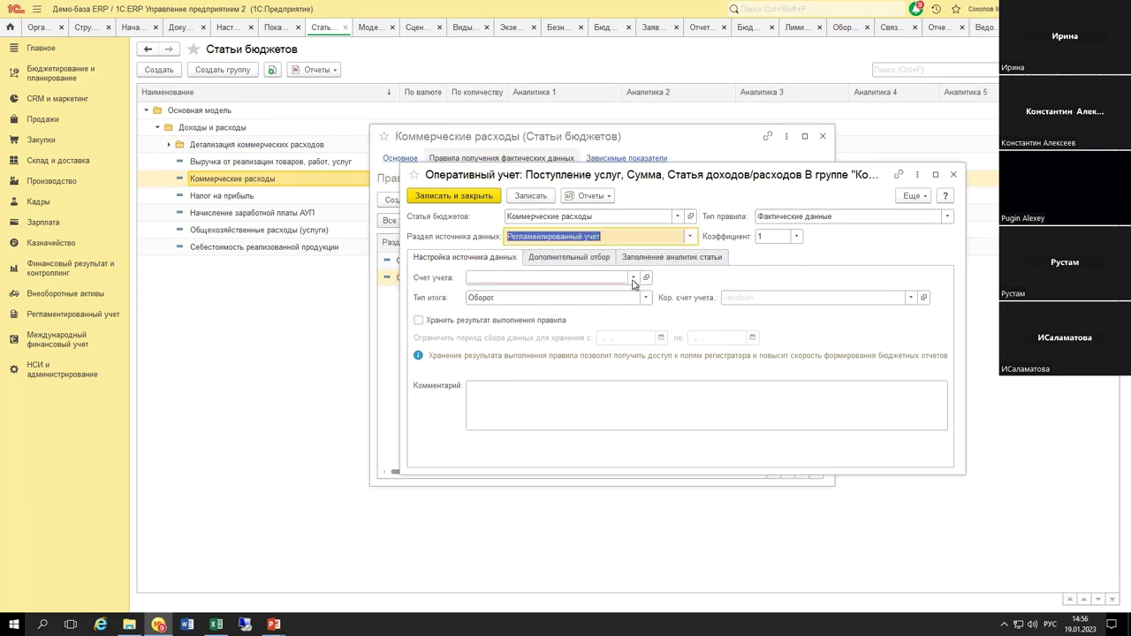
{"action": "left_click", "coordinate": [632, 279]}
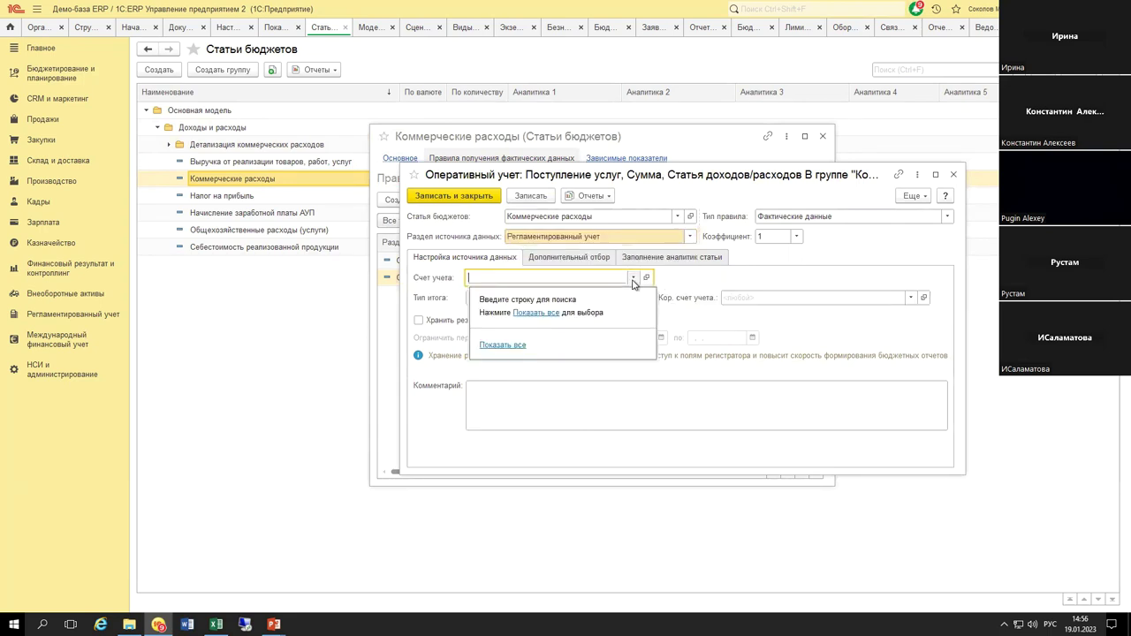
{"action": "left_click", "coordinate": [536, 313]}
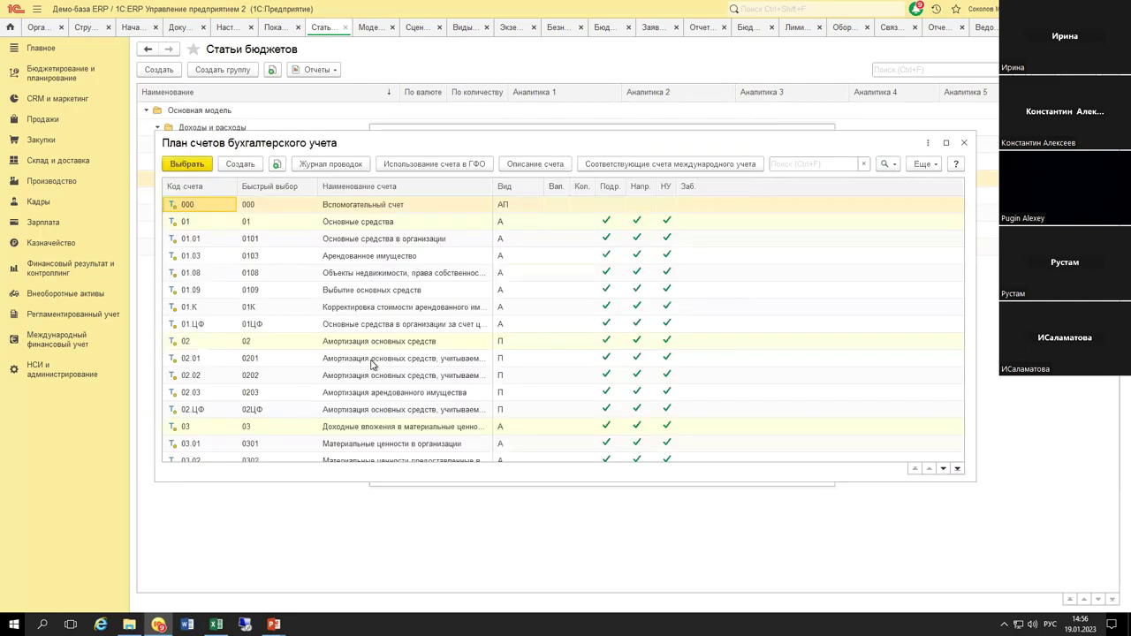
{"action": "scroll", "coordinate": [380, 369], "scroll_direction": "down", "scroll_amount": 10}
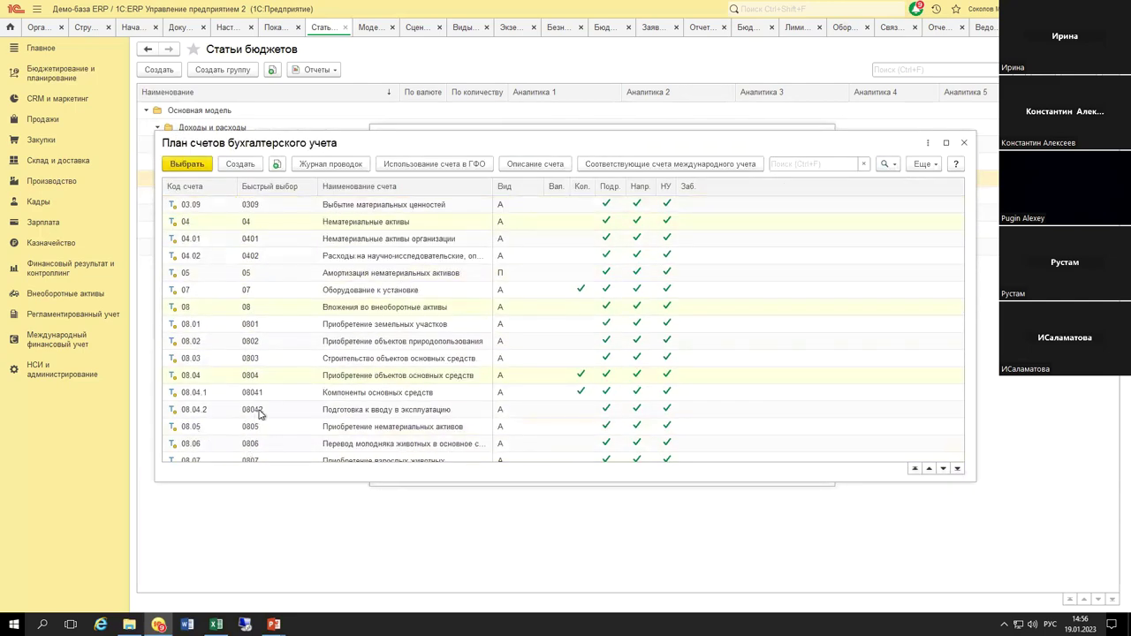
{"action": "scroll", "coordinate": [391, 378], "scroll_direction": "down", "scroll_amount": 10}
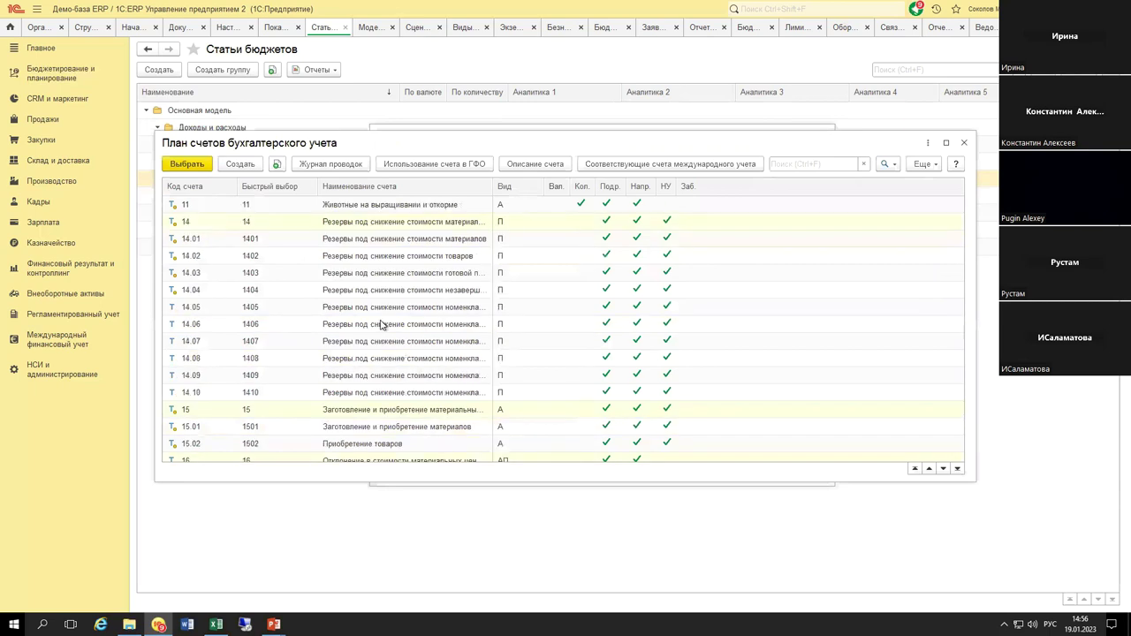
{"action": "left_click", "coordinate": [384, 325]}
{"action": "scroll", "coordinate": [485, 274], "scroll_direction": "down", "scroll_amount": 1}
{"action": "double_click", "coordinate": [532, 324]}
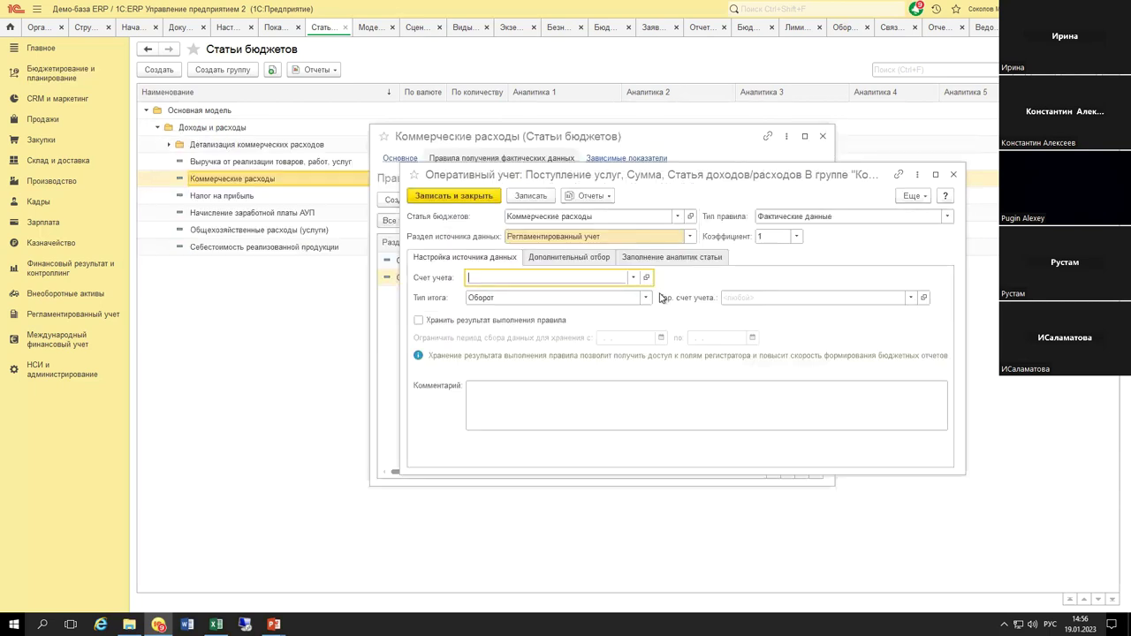
Step: Review the rule's total type options and the chart of accounts offered for the corresponding account, leaving both unchanged
{"action": "left_click", "coordinate": [646, 299]}
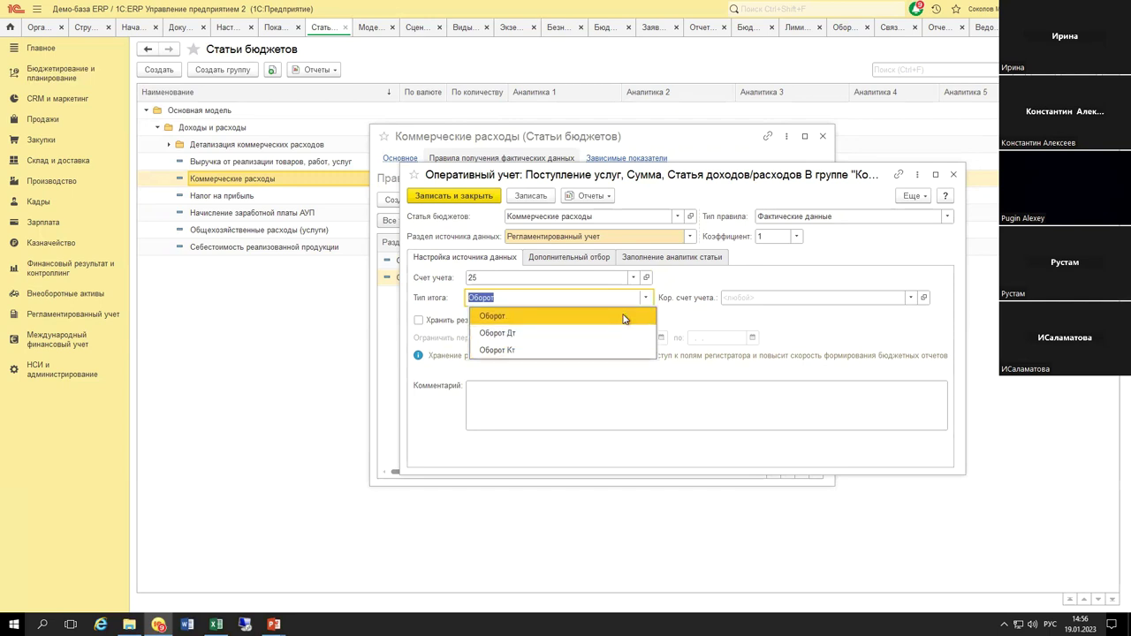
{"action": "left_click", "coordinate": [742, 298]}
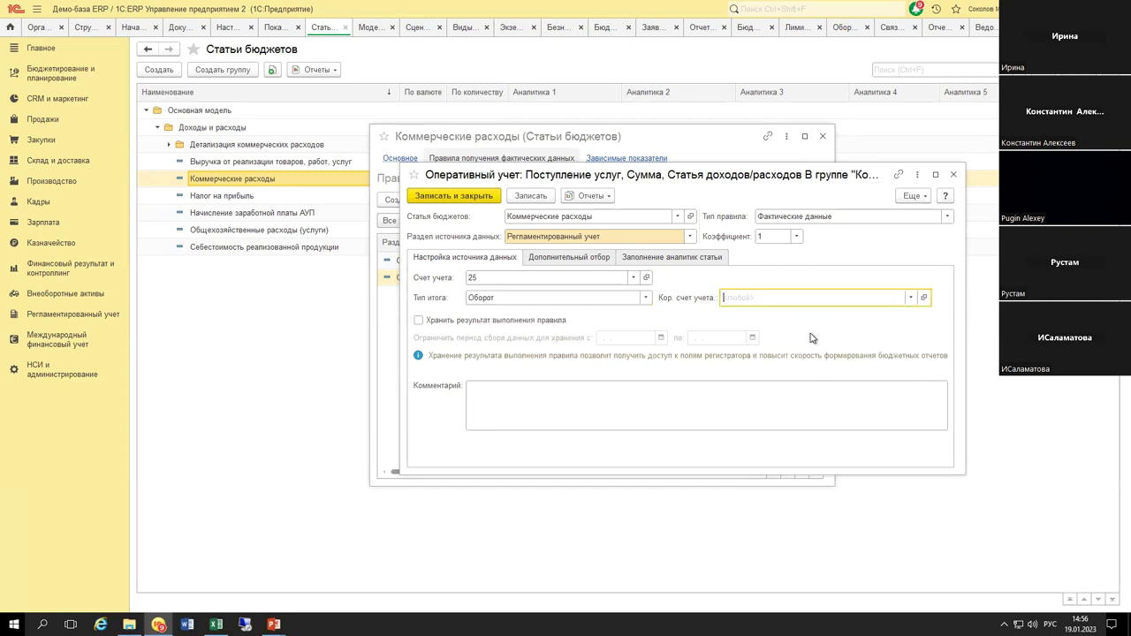
{"action": "key", "text": "F4"}
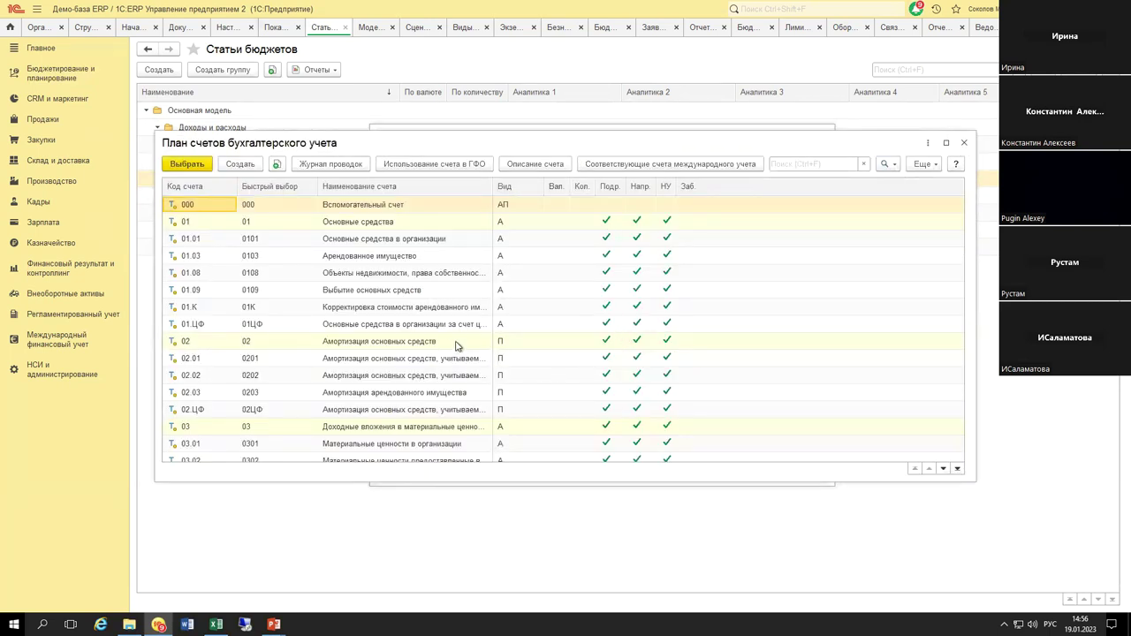
{"action": "key", "text": "Escape"}
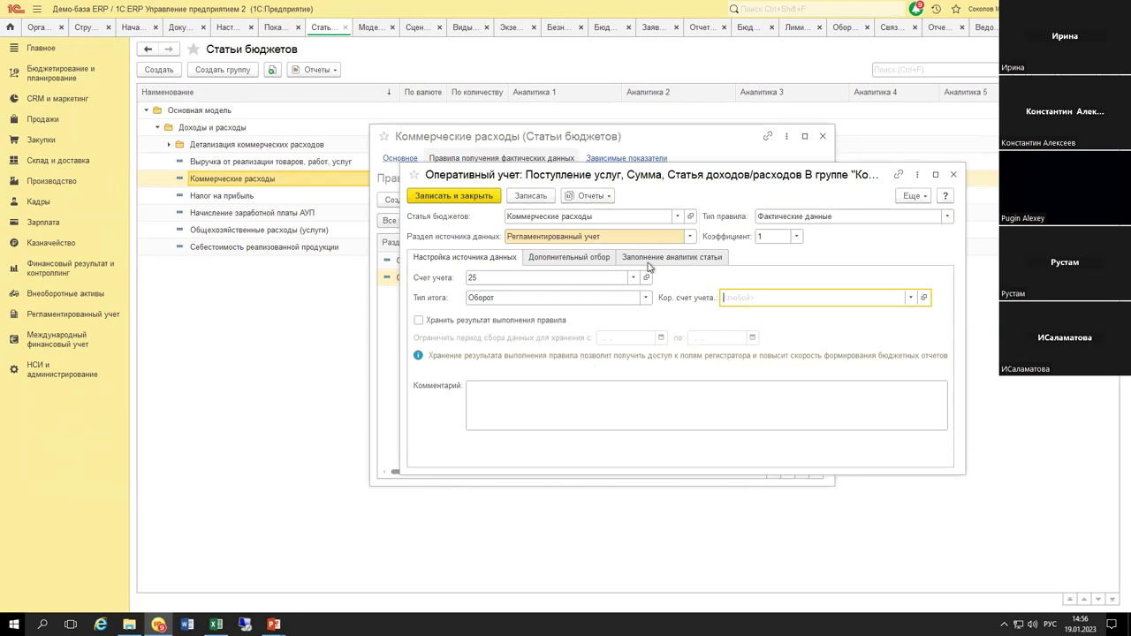
Step: Close the Поступление услуг rule without saving its changes and close the Коммерческие расходы article
{"action": "left_click", "coordinate": [954, 175]}
{"action": "left_click", "coordinate": [720, 351]}
{"action": "left_click", "coordinate": [821, 137]}
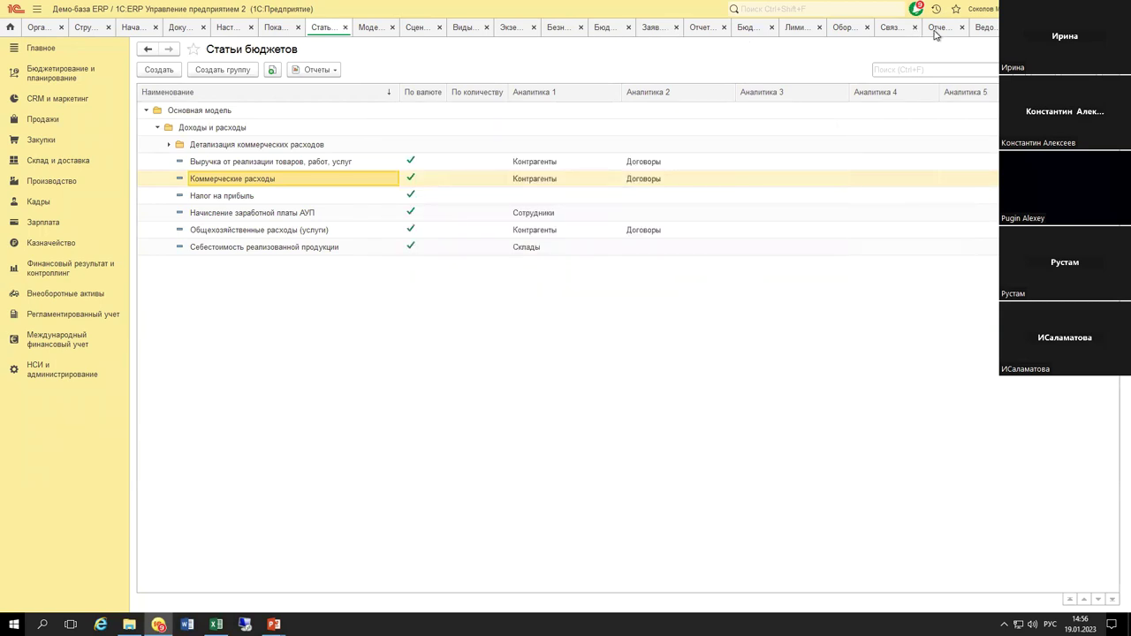
Step: Return to the structure of the Бюджет движения ДС budget type, at the settings of the Оплата сырья, товаров, работ, услуг article
{"action": "left_click", "coordinate": [614, 32]}
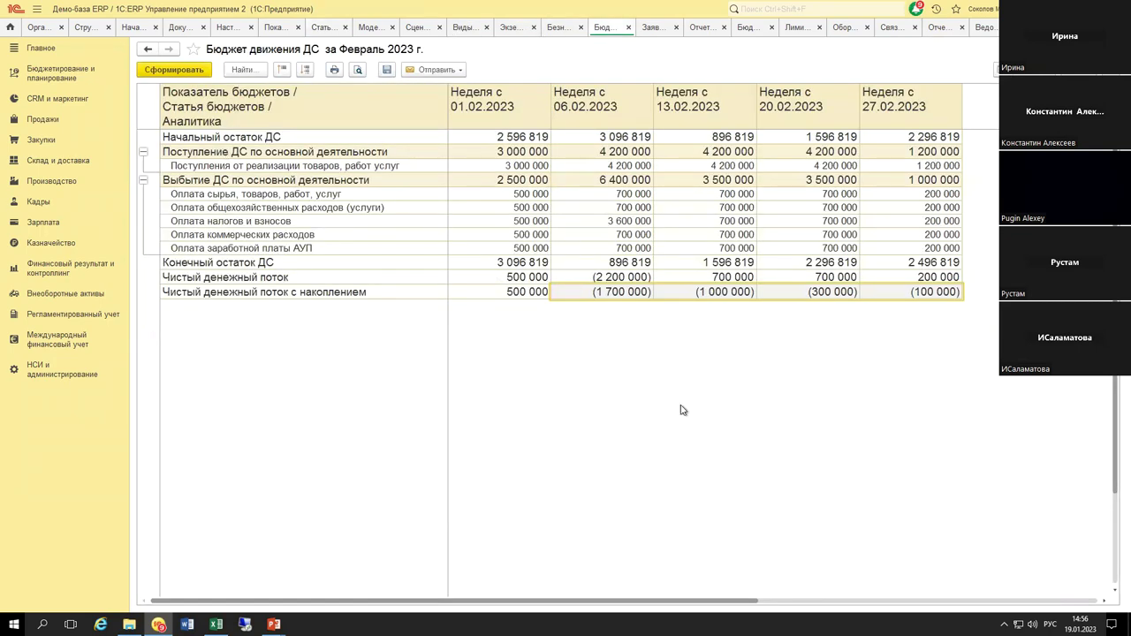
{"action": "key", "text": "ctrl+Tab"}
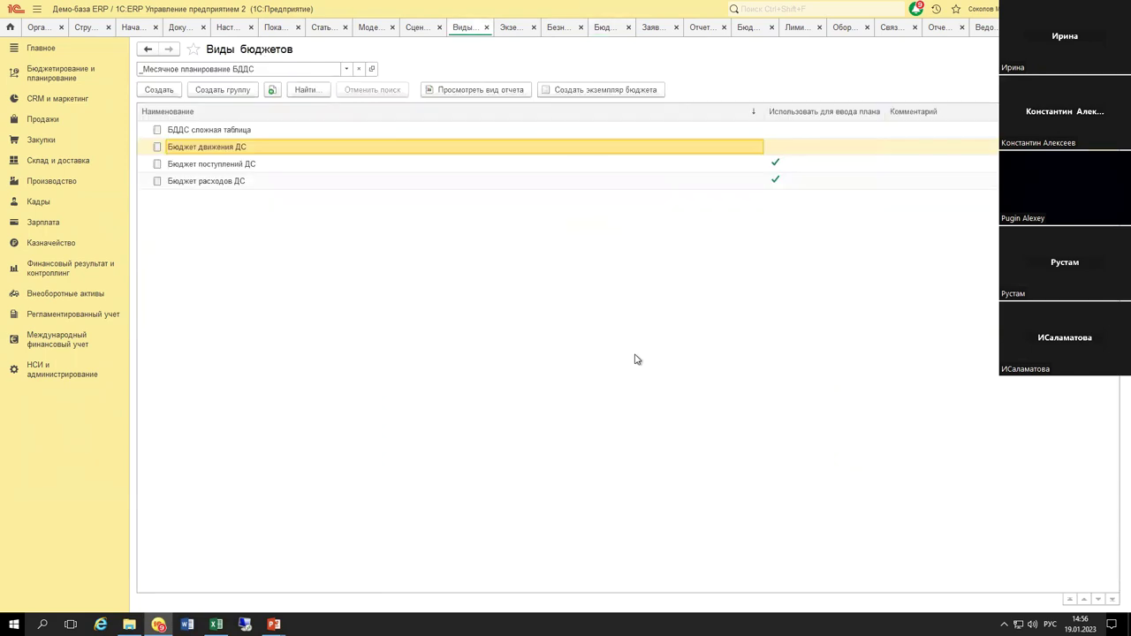
{"action": "key", "text": "ctrl+Tab"}
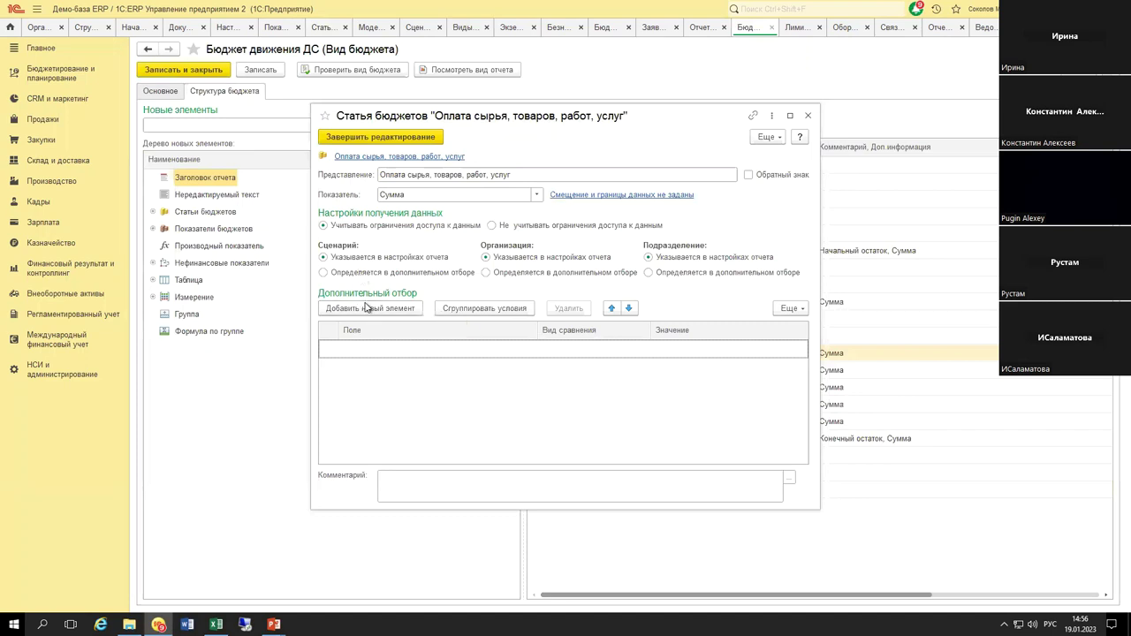
Step: Try having the article's scenario determined by an additional filter equal to Фактические данные, and leave the article settings
{"action": "left_click", "coordinate": [366, 272]}
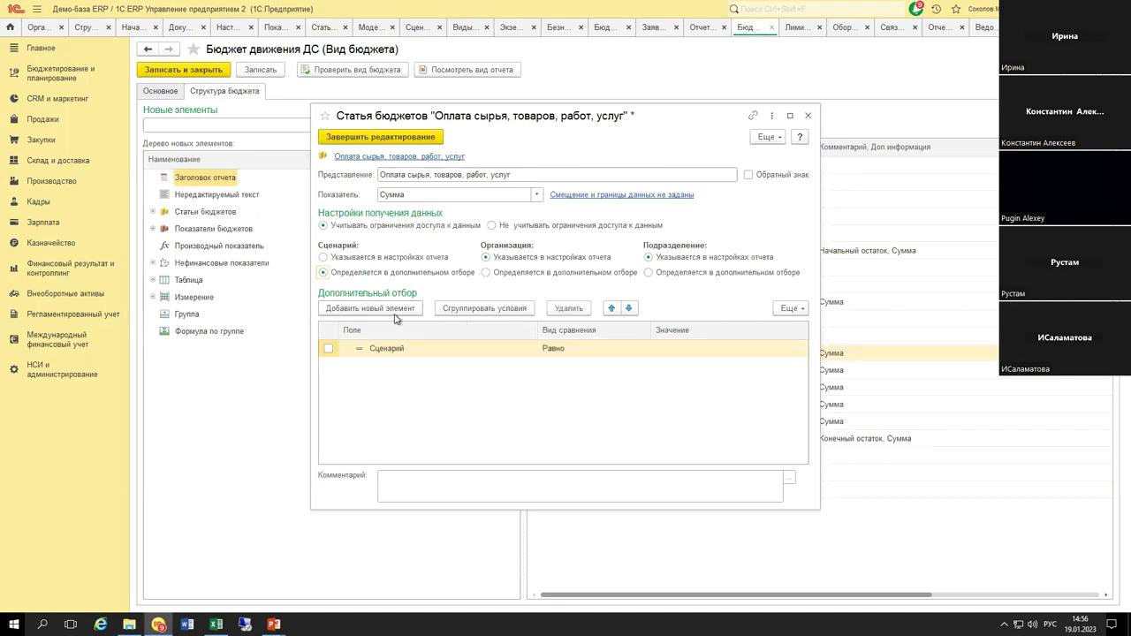
{"action": "left_click", "coordinate": [468, 423]}
{"action": "left_click", "coordinate": [619, 349]}
{"action": "left_click", "coordinate": [695, 348]}
{"action": "left_click", "coordinate": [717, 386]}
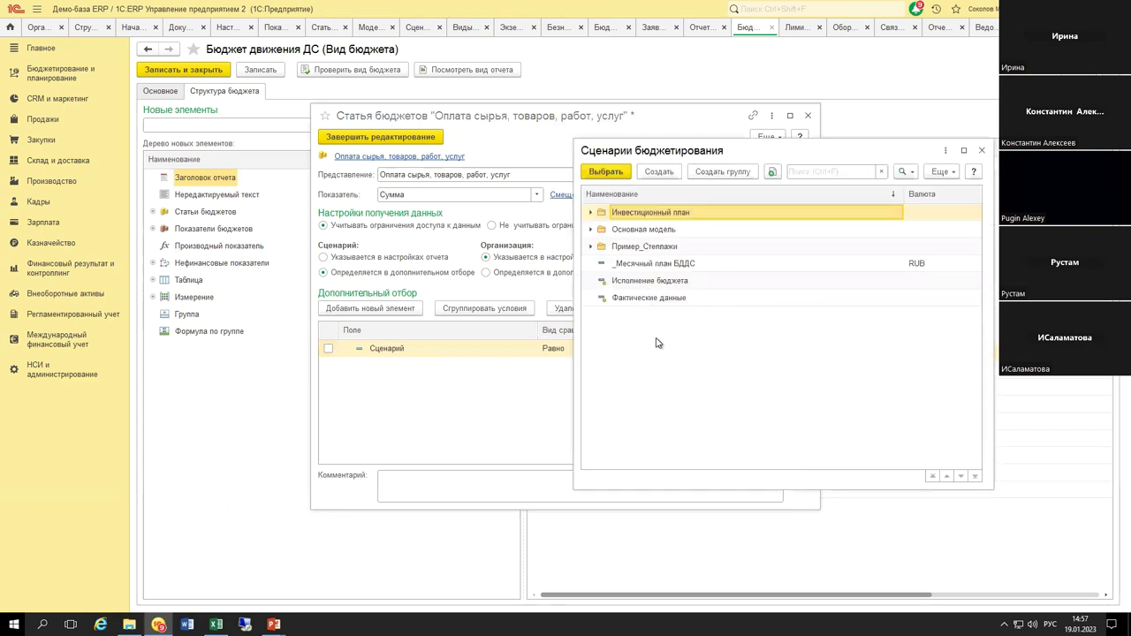
{"action": "key", "text": "End"}
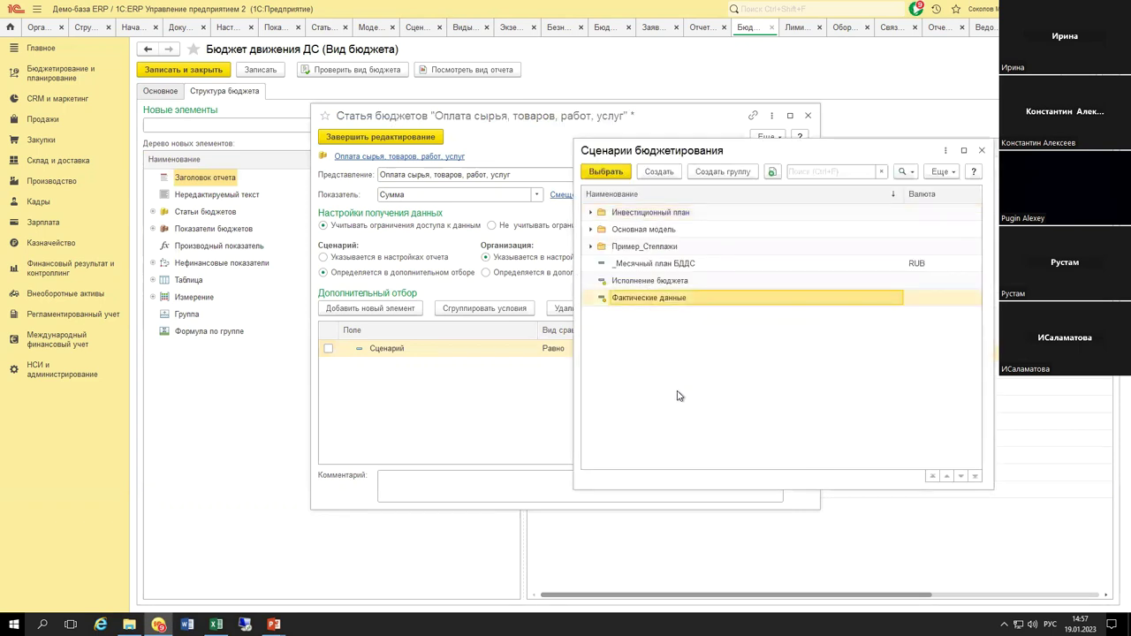
{"action": "key", "text": "Return"}
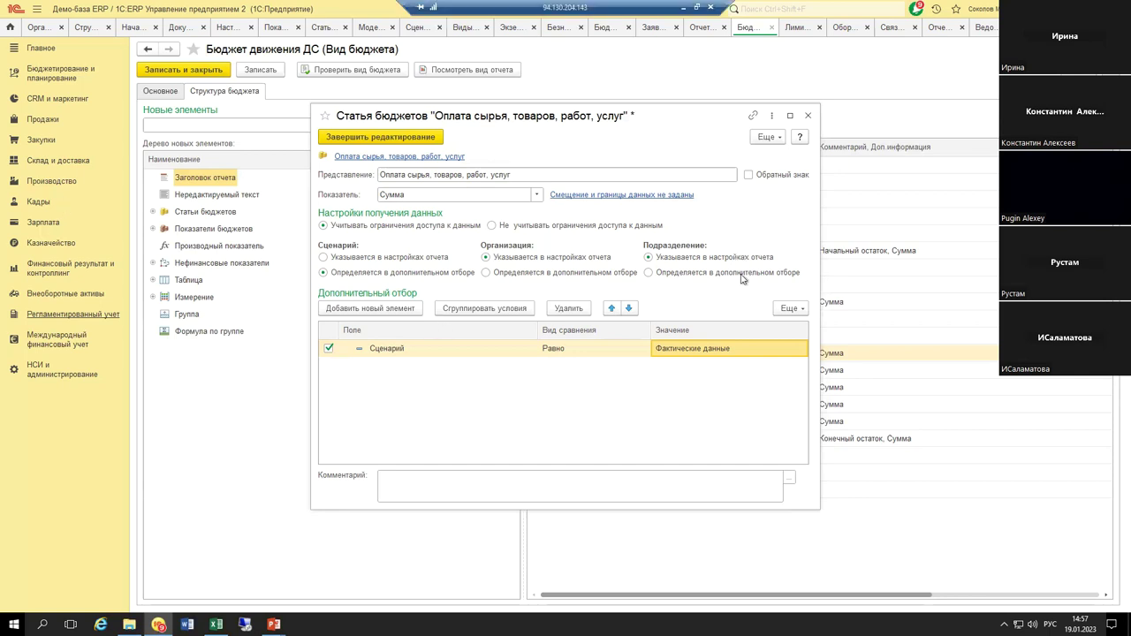
{"action": "key", "text": "ctrl+Return"}
{"action": "double_click", "coordinate": [670, 355]}
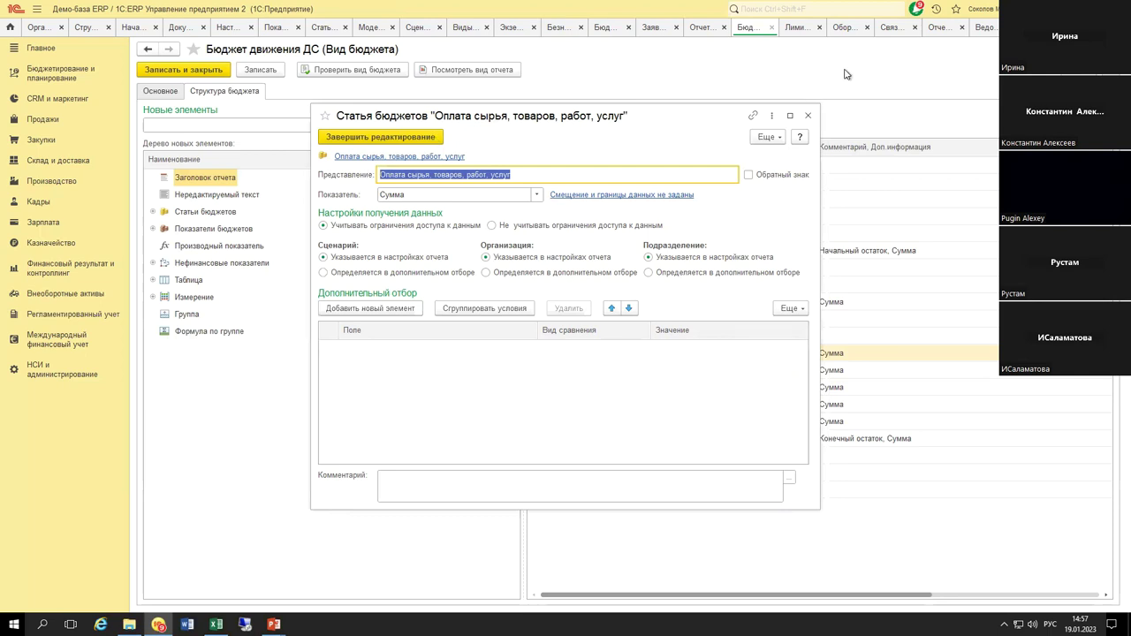
{"action": "key", "text": "Escape"}
Step: Open the Поступление прочих услуг rule of the Коммерческие расходы budget article and examine its additional filter conditions
{"action": "left_click", "coordinate": [275, 26]}
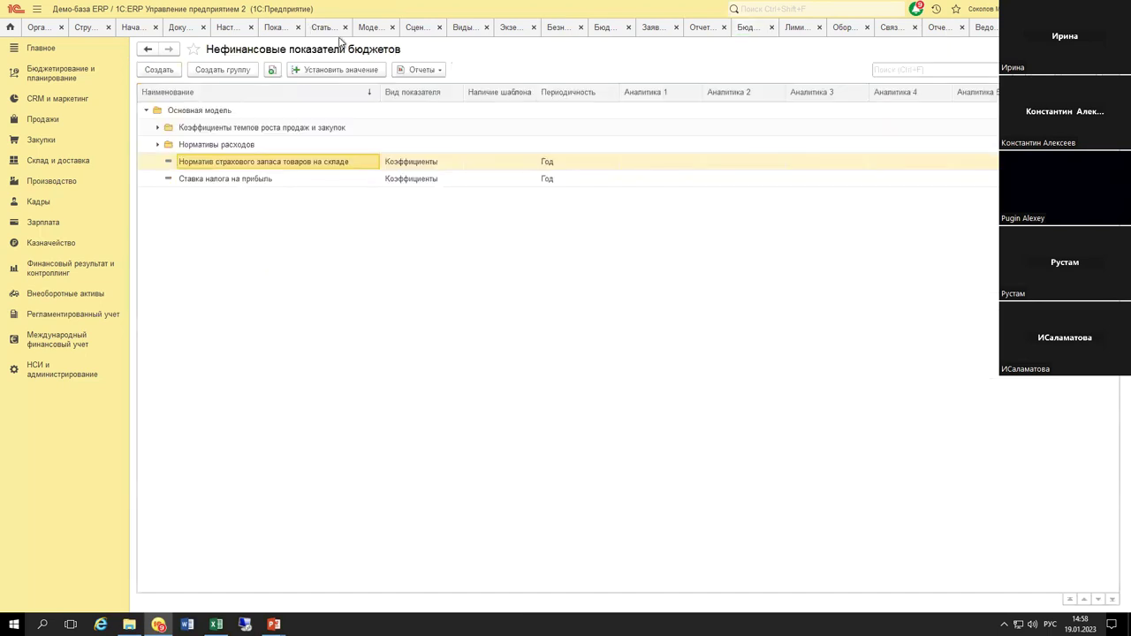
{"action": "key", "text": "ctrl+Tab"}
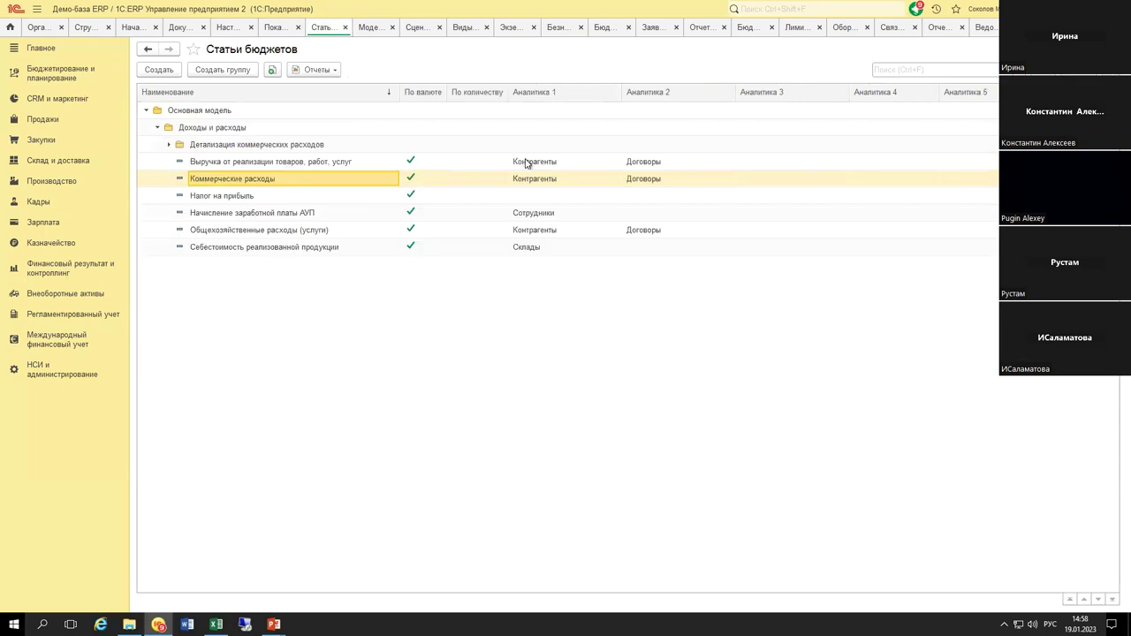
{"action": "key", "text": "Return"}
{"action": "key", "text": "ctrl+Page_Down"}
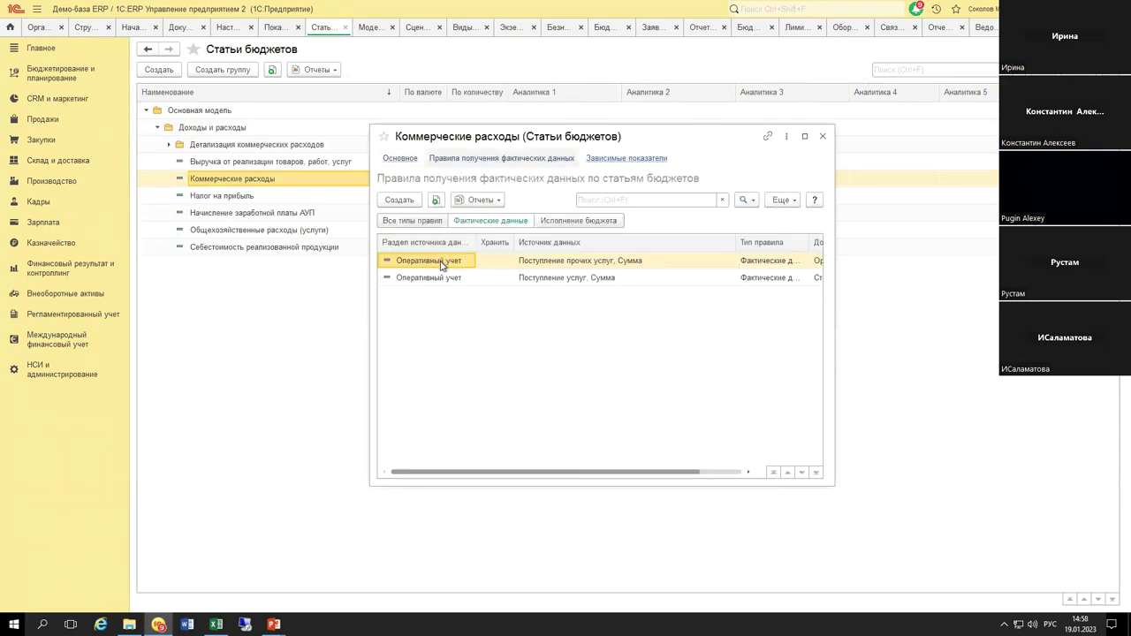
{"action": "double_click", "coordinate": [571, 258]}
{"action": "left_click", "coordinate": [569, 258]}
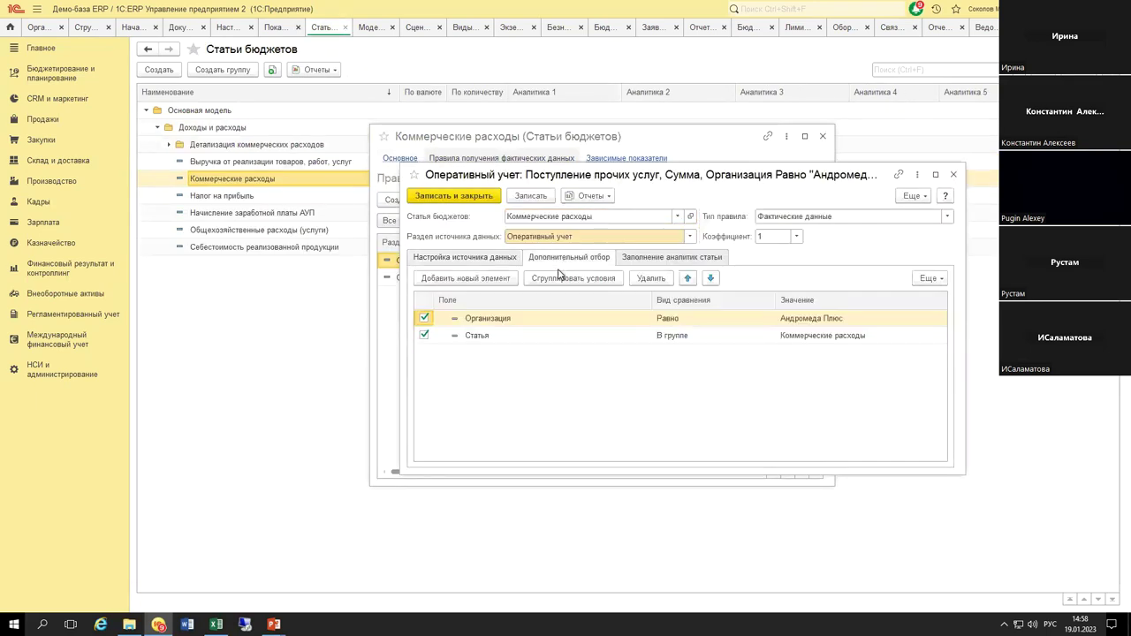
{"action": "left_click", "coordinate": [560, 338]}
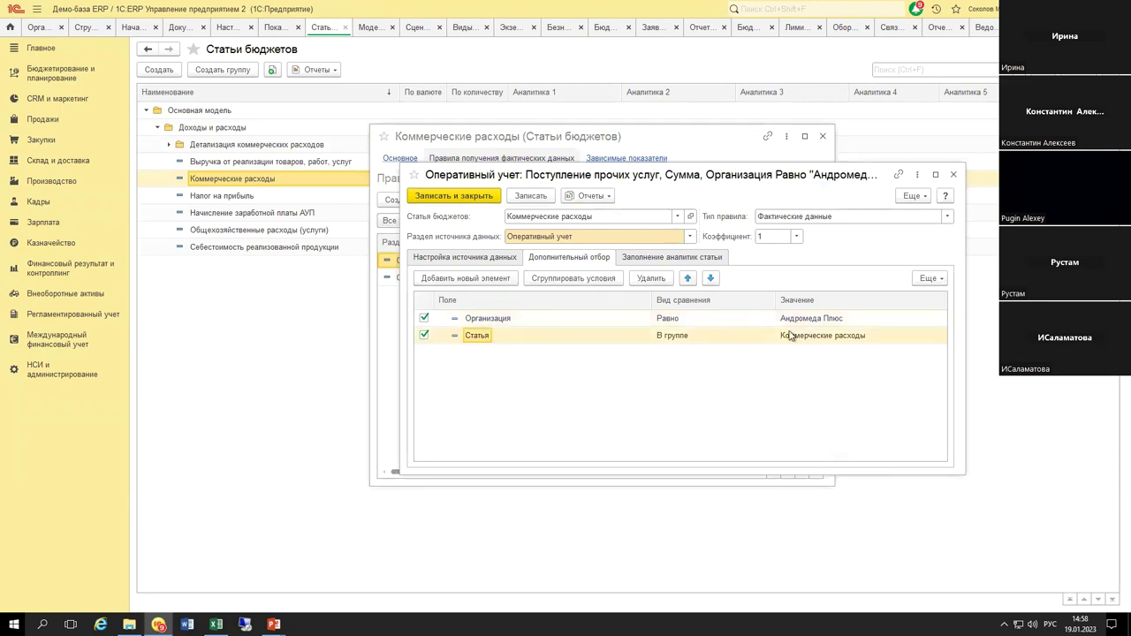
Step: Add an empty condition to the rule's additional filter and review the fields offered for it
{"action": "left_click", "coordinate": [489, 279]}
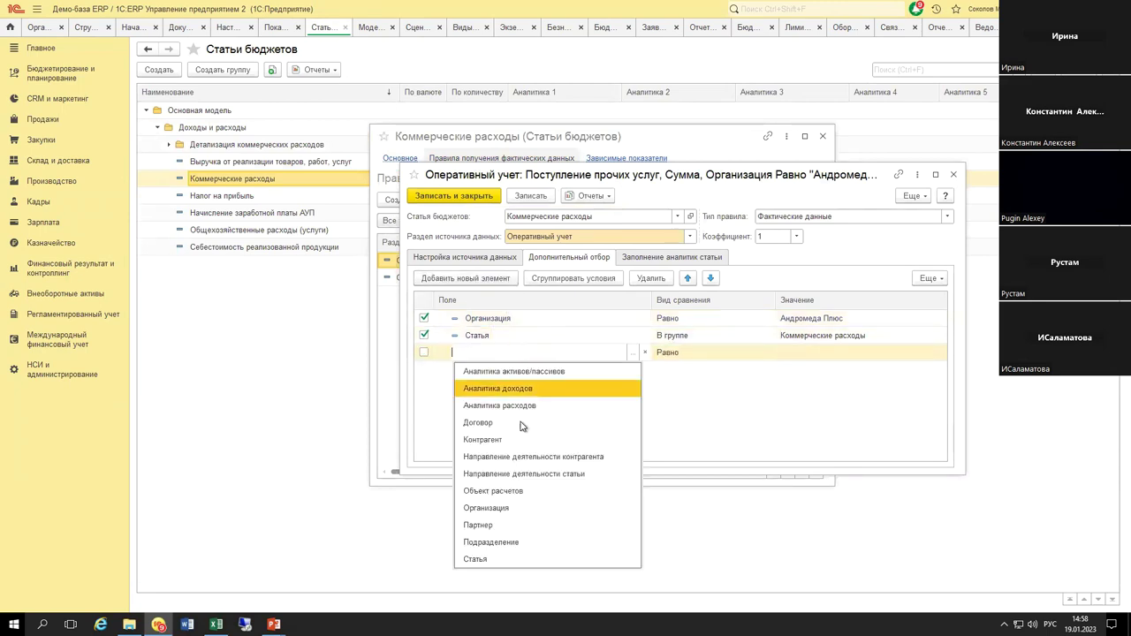
{"action": "key", "text": "Escape"}
{"action": "left_click", "coordinate": [895, 338]}
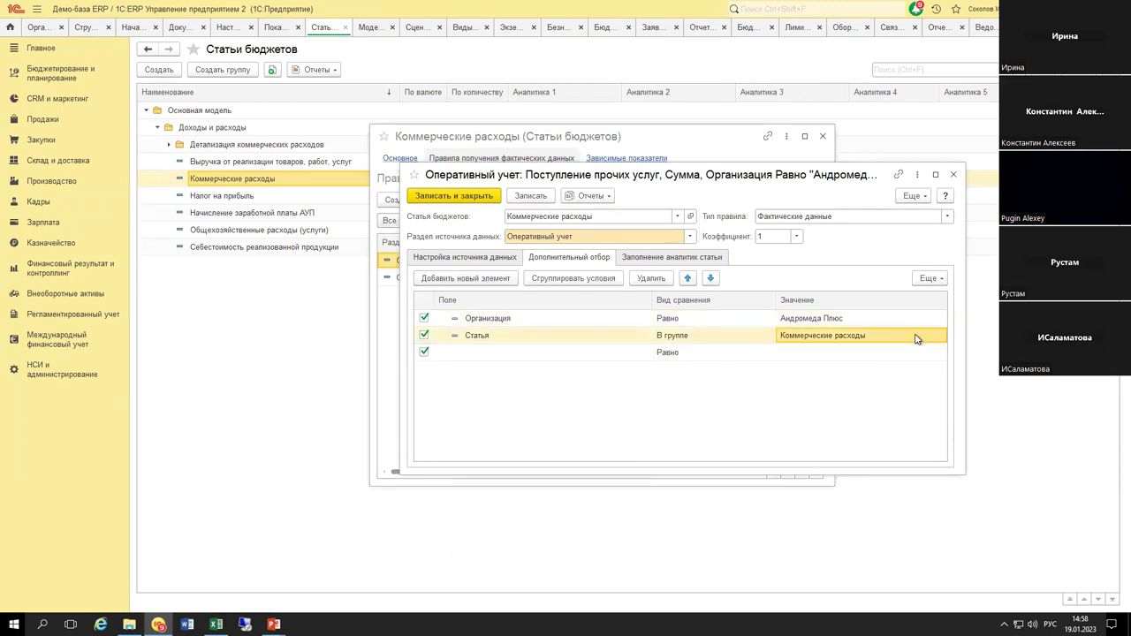
Step: Browse the expense articles offered for the Статья condition at the Коммерческие расходы group, and close the rule and article without saving
{"action": "left_click", "coordinate": [854, 335]}
{"action": "left_click", "coordinate": [846, 371]}
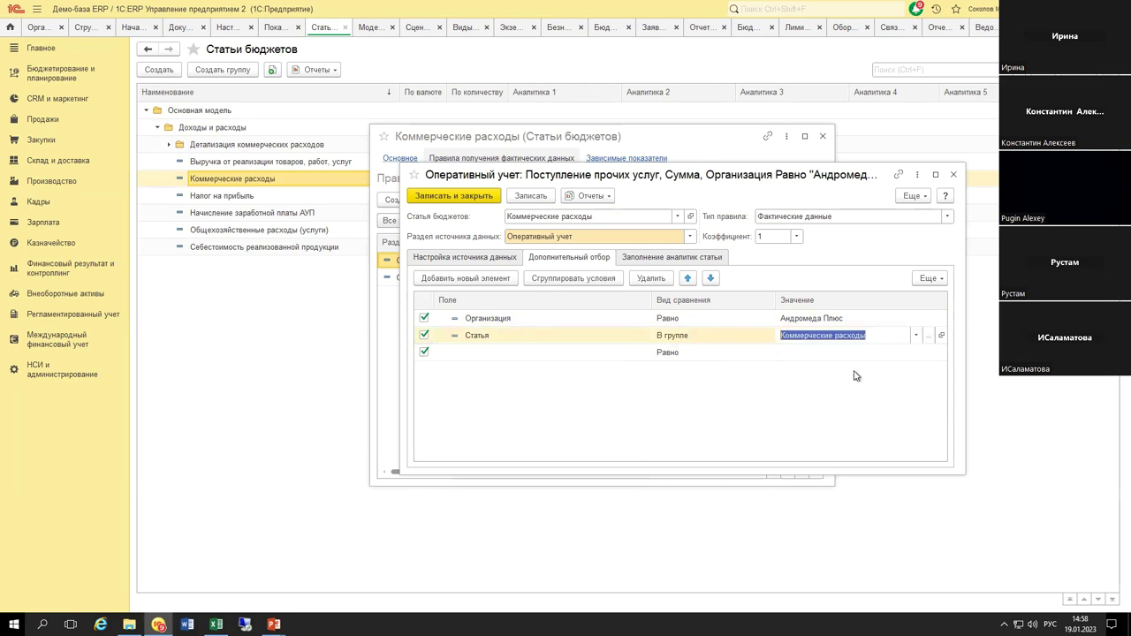
{"action": "left_click", "coordinate": [647, 258]}
{"action": "double_click", "coordinate": [651, 292]}
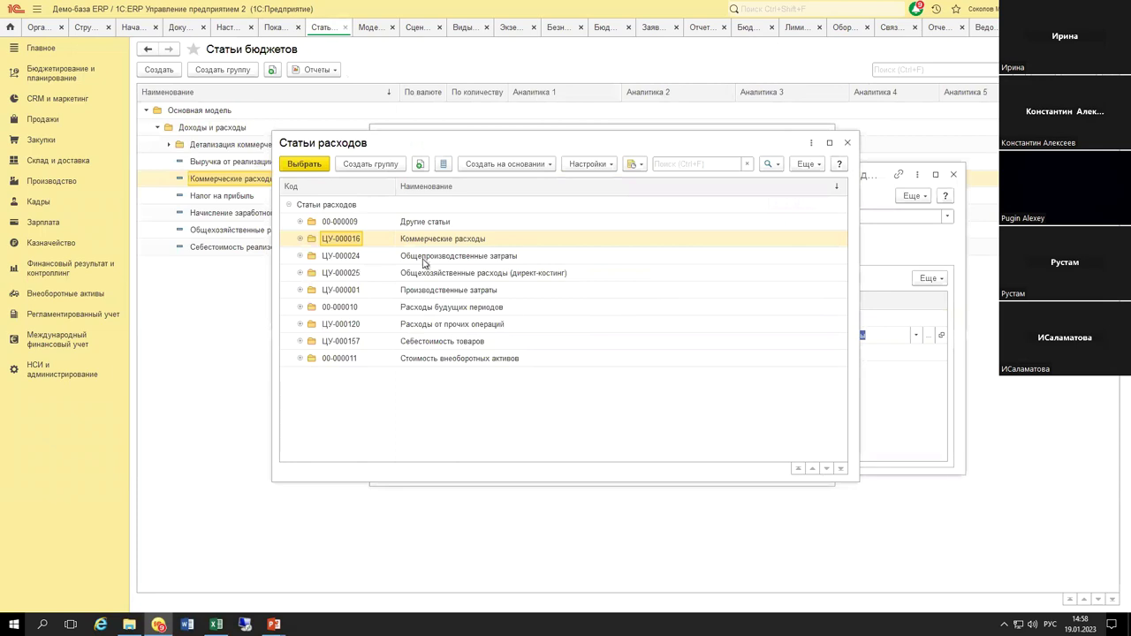
{"action": "left_click", "coordinate": [300, 240]}
{"action": "left_click", "coordinate": [463, 240]}
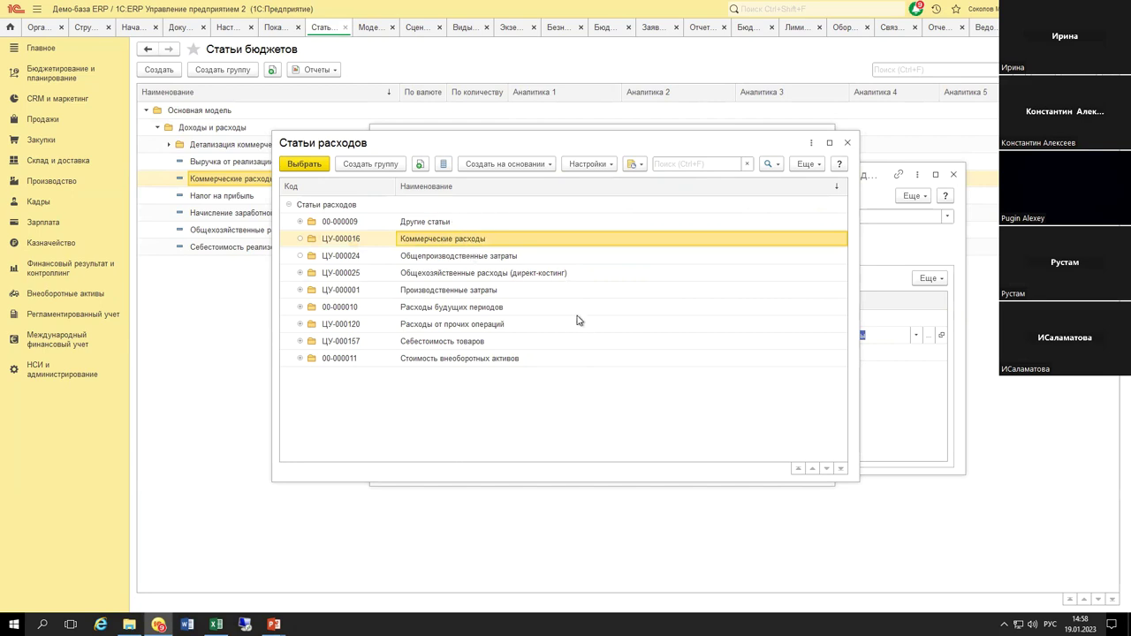
{"action": "key", "text": "Return"}
{"action": "key", "text": "Escape"}
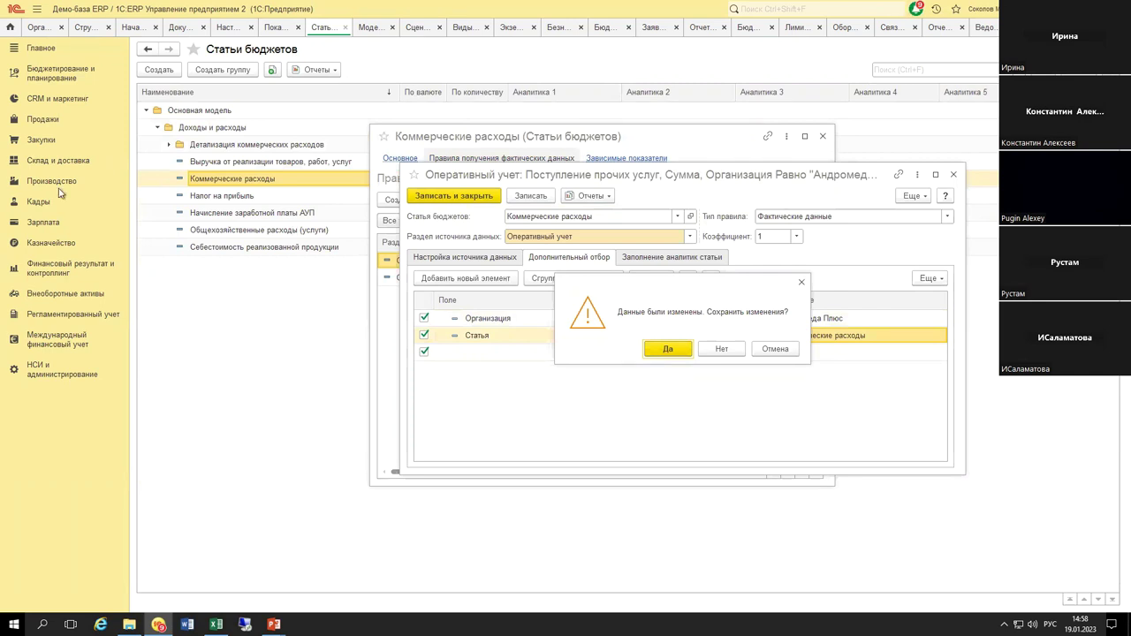
{"action": "left_click", "coordinate": [724, 348]}
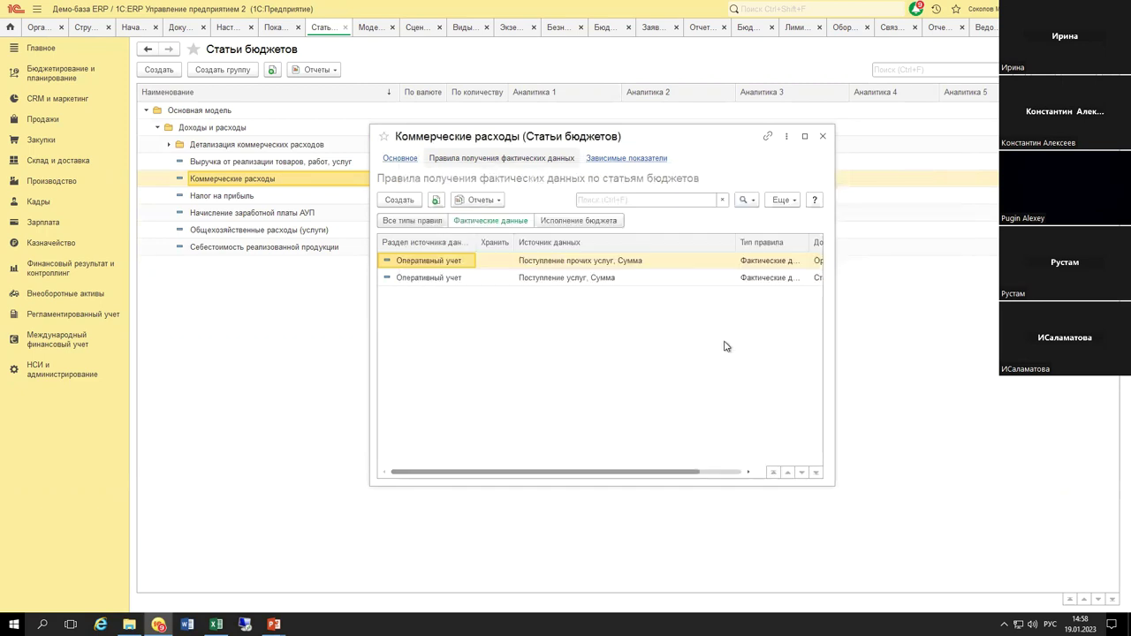
{"action": "key", "text": "Escape"}
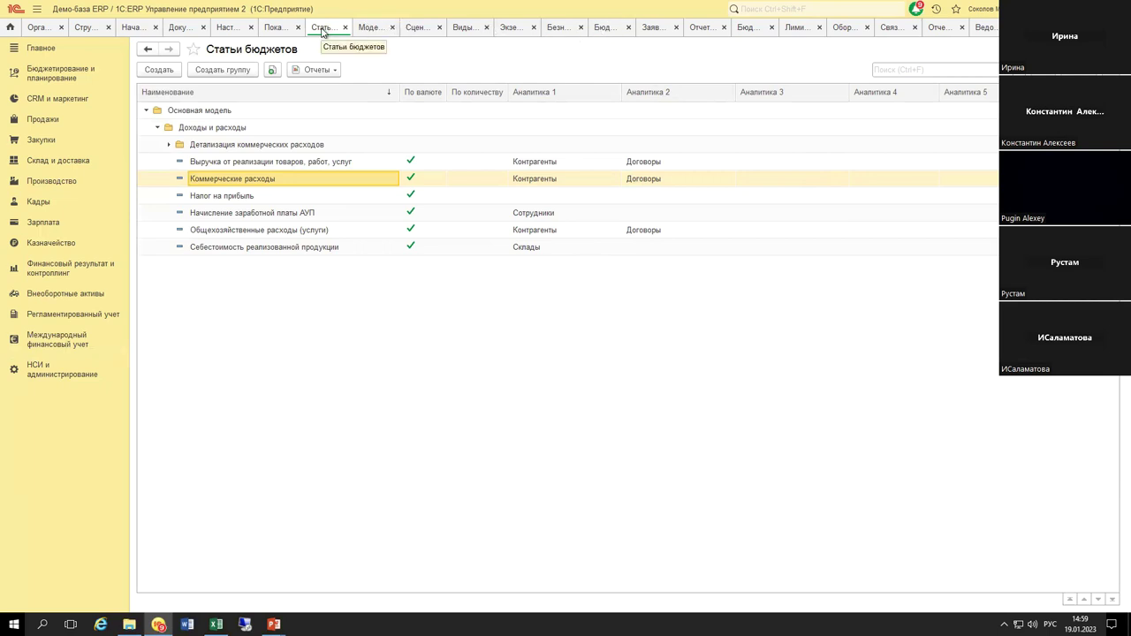
Step: Reopen the Поступление услуг rule of the Коммерческие расходы article and set its data source section to Произвольные данные
{"action": "double_click", "coordinate": [307, 179]}
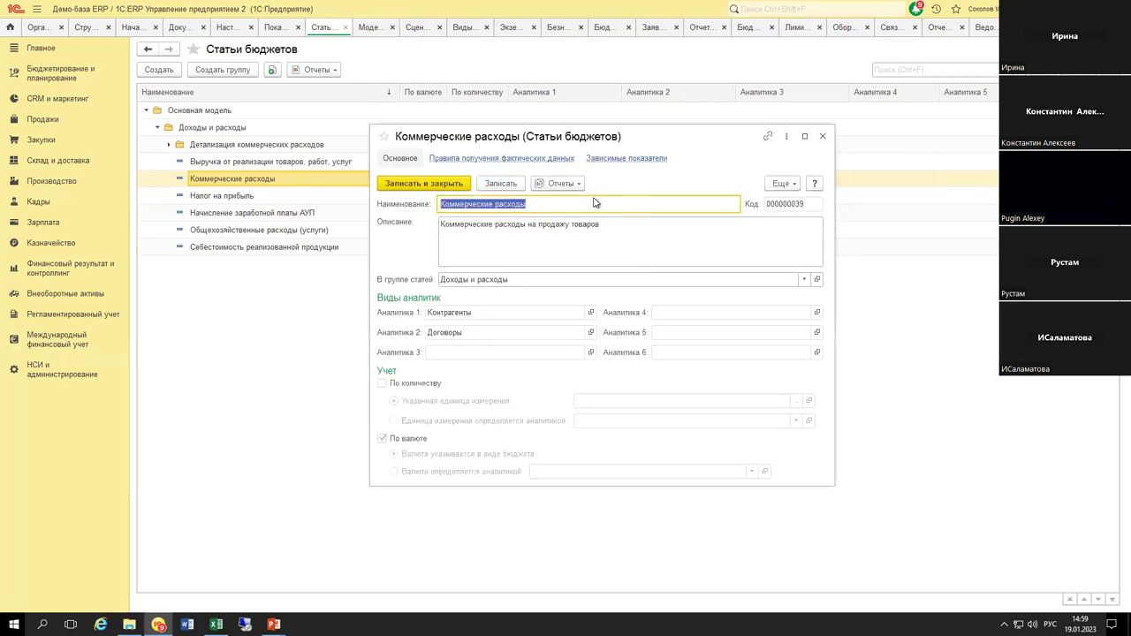
{"action": "left_click", "coordinate": [542, 161]}
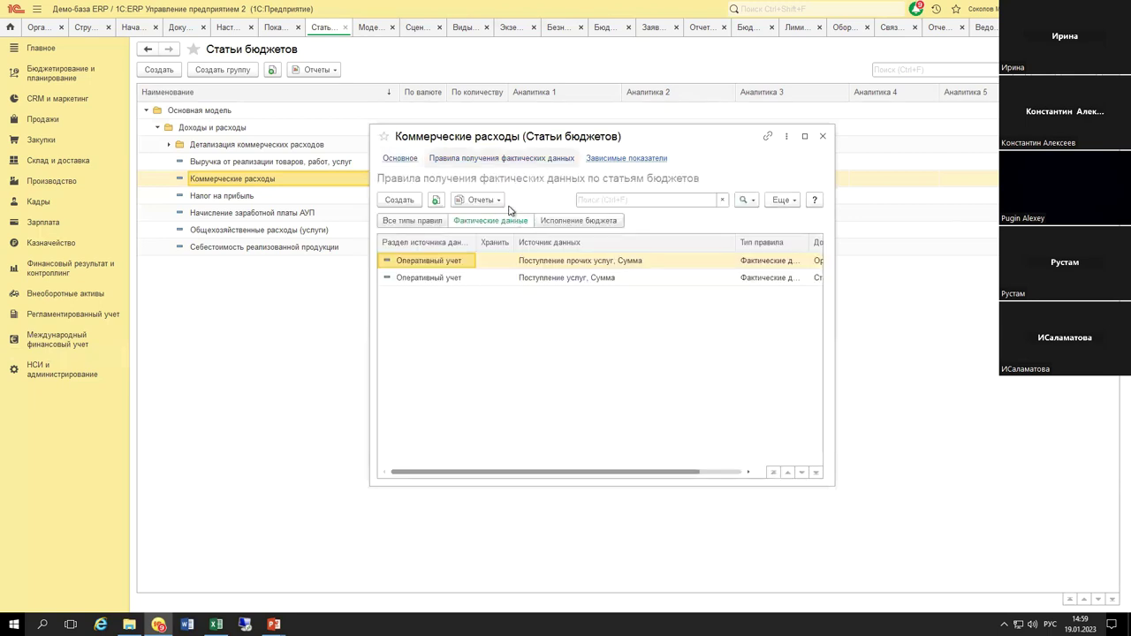
{"action": "double_click", "coordinate": [466, 278]}
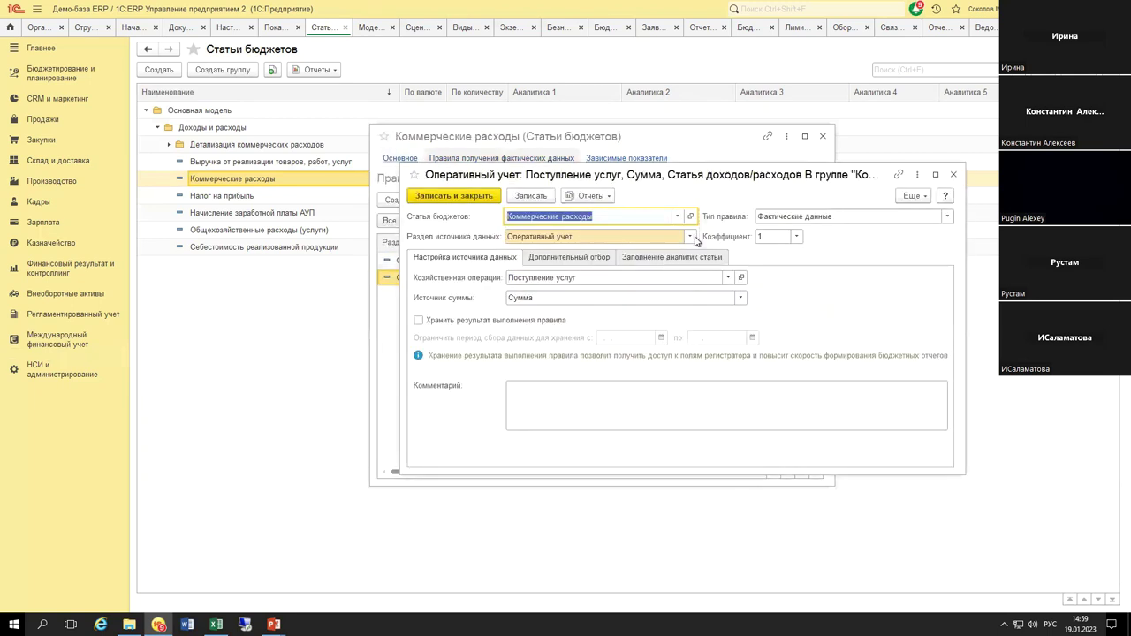
{"action": "left_click", "coordinate": [604, 306]}
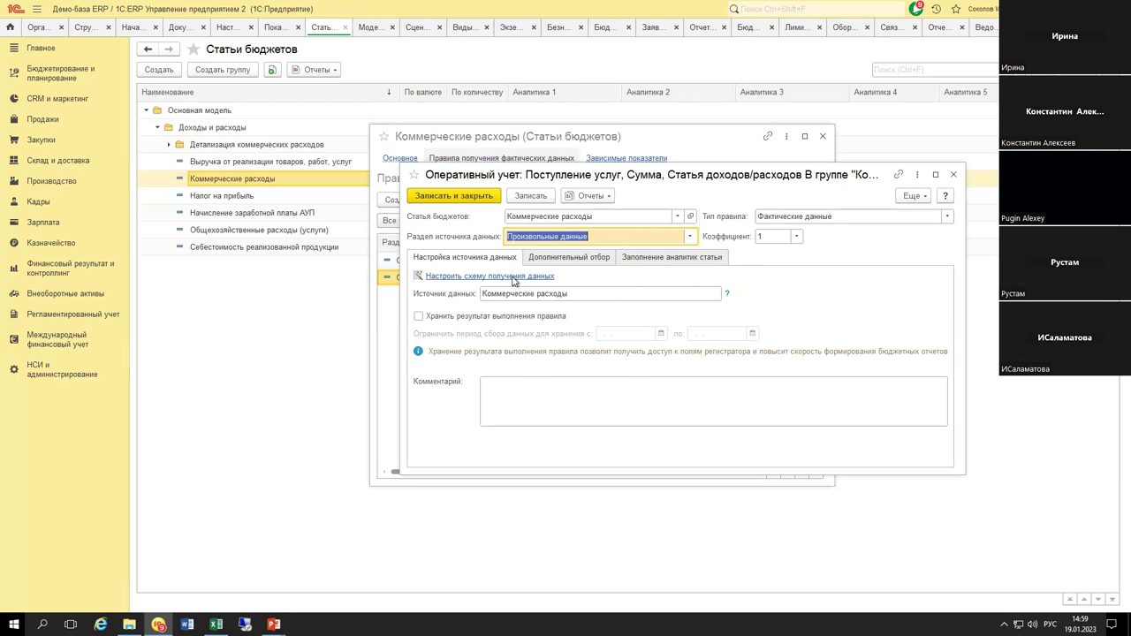
Step: Examine the settings of the arbitrary data retrieval scheme, and close the rule and article without saving
{"action": "left_click", "coordinate": [466, 276]}
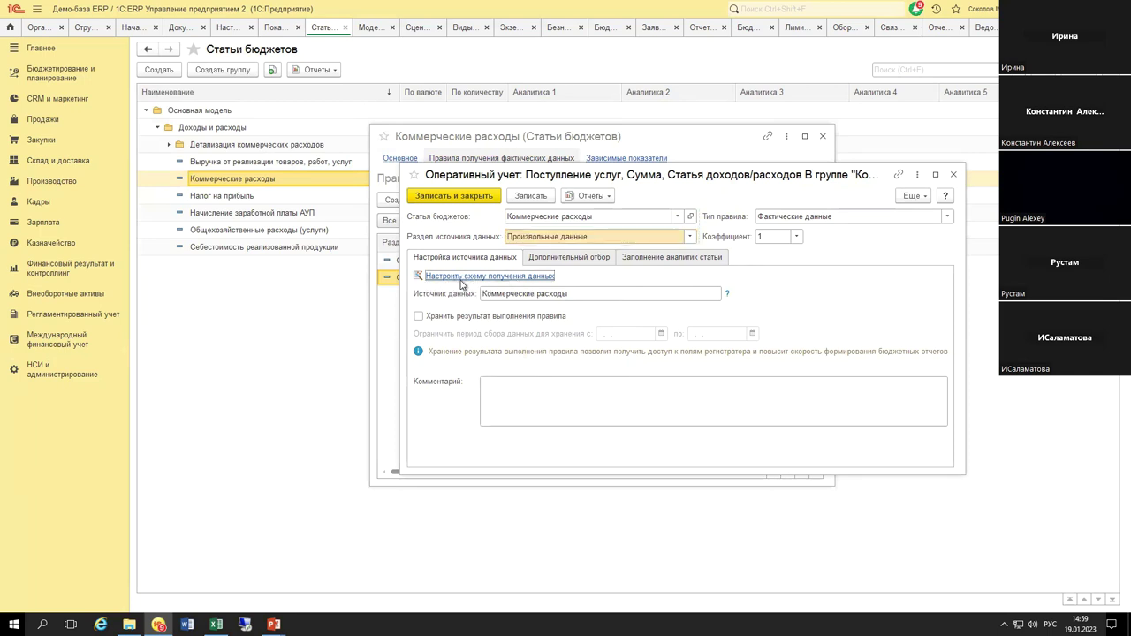
{"action": "left_click_drag", "start_coordinate": [647, 210], "coordinate": [756, 279]}
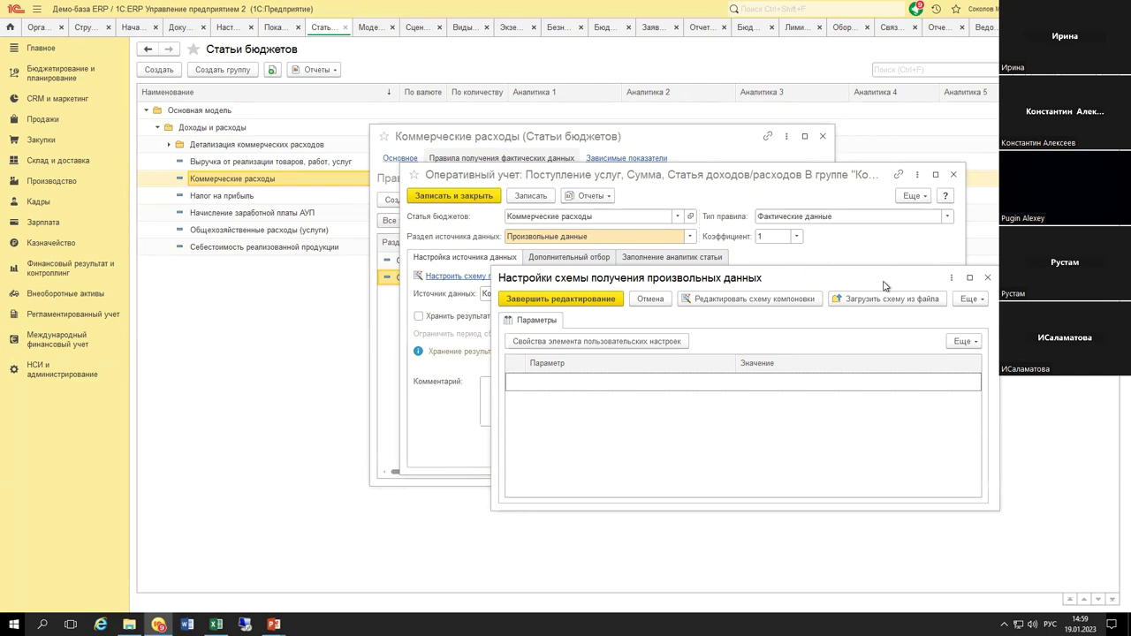
{"action": "left_click", "coordinate": [989, 279]}
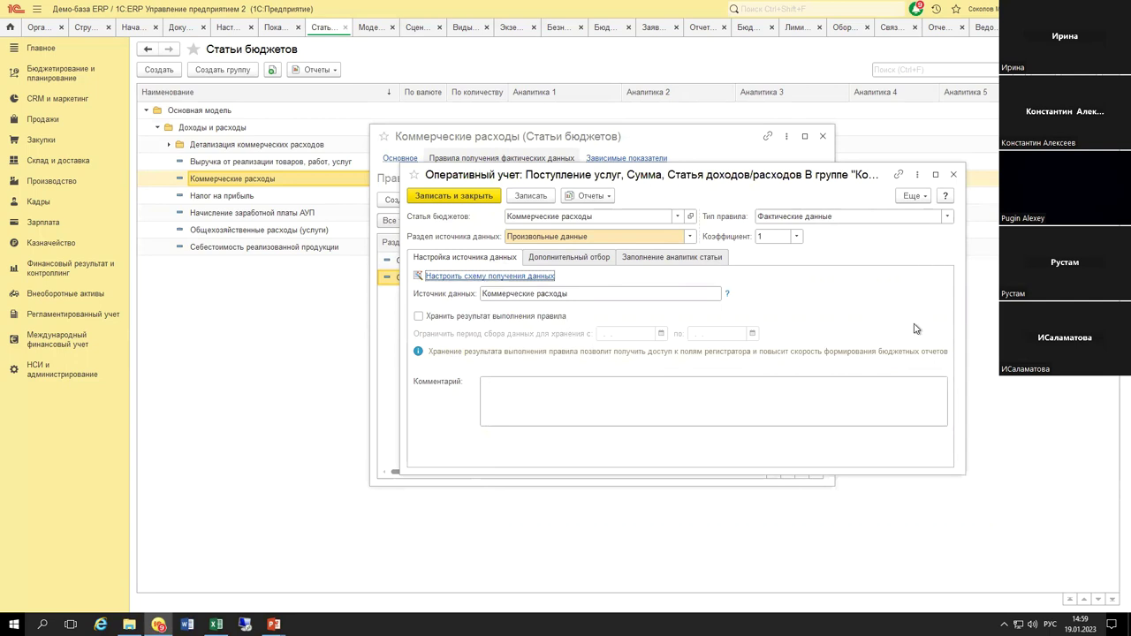
{"action": "key", "text": "Escape"}
{"action": "left_click", "coordinate": [722, 354]}
{"action": "key", "text": "Escape"}
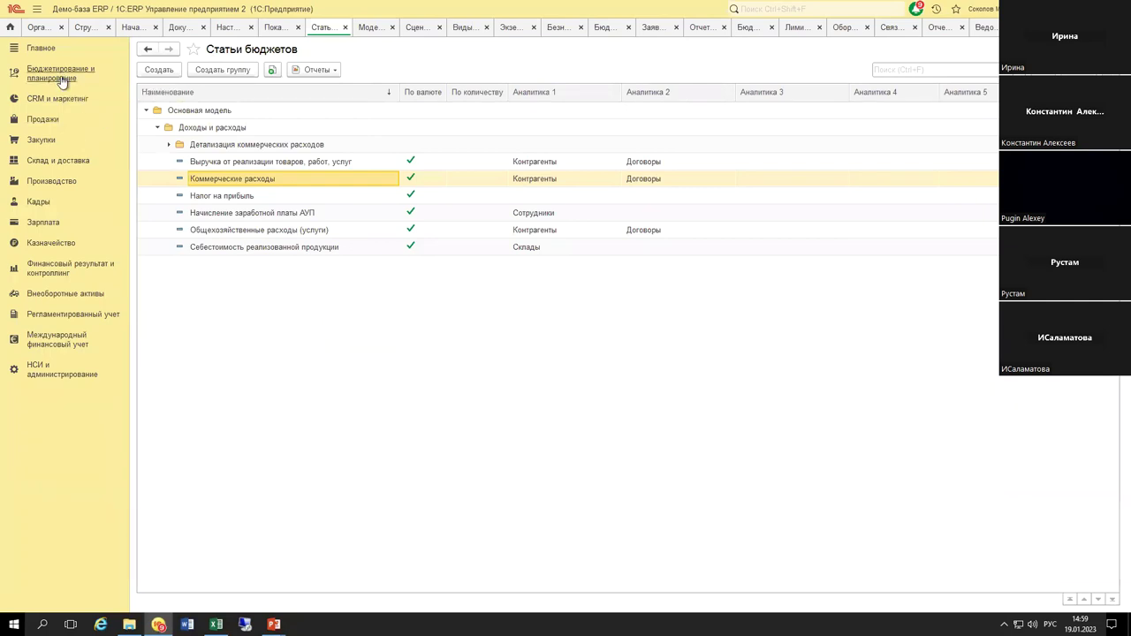
Step: Open the Ставка налога на прибыль indicator from the non-financial indicators in the budgeting settings and reference data
{"action": "key", "text": "Escape"}
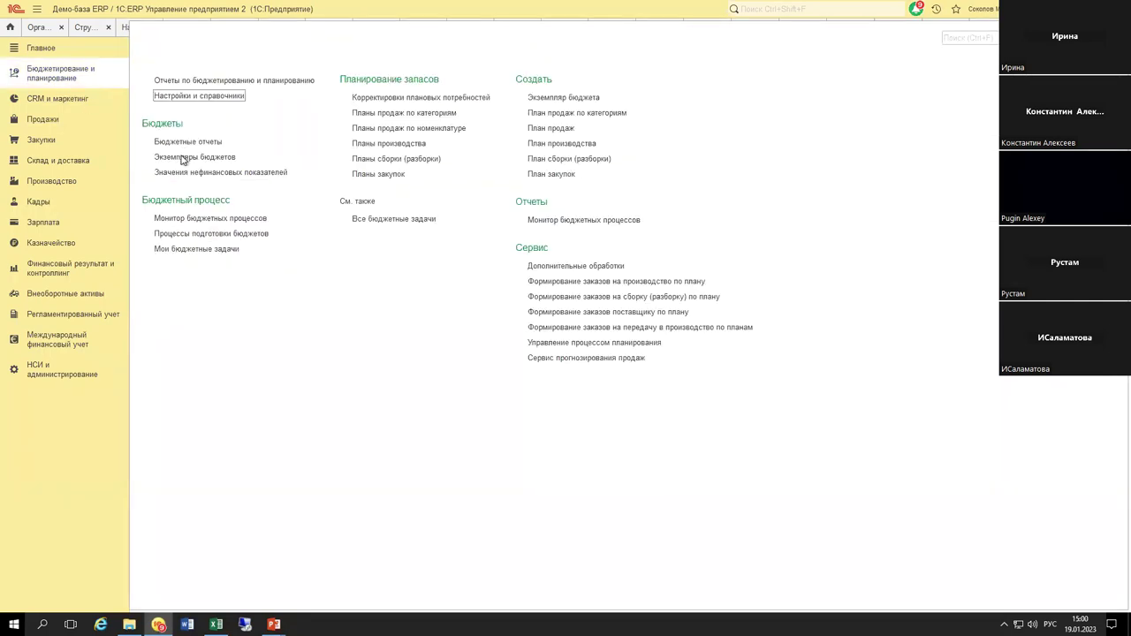
{"action": "key", "text": "Return"}
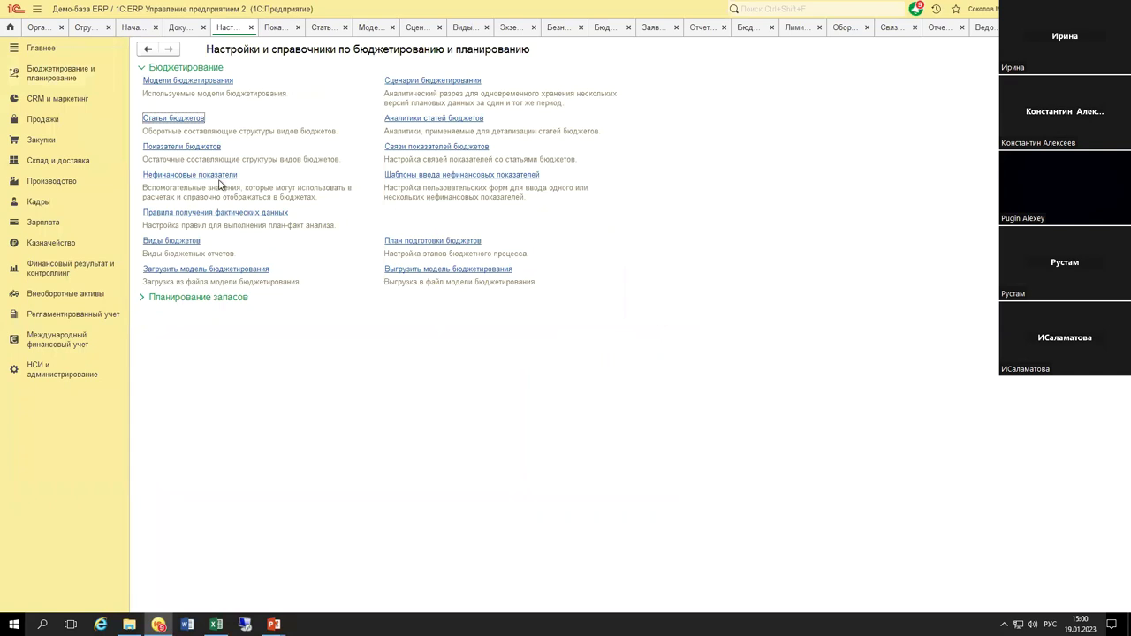
{"action": "left_click", "coordinate": [219, 177]}
{"action": "double_click", "coordinate": [234, 180]}
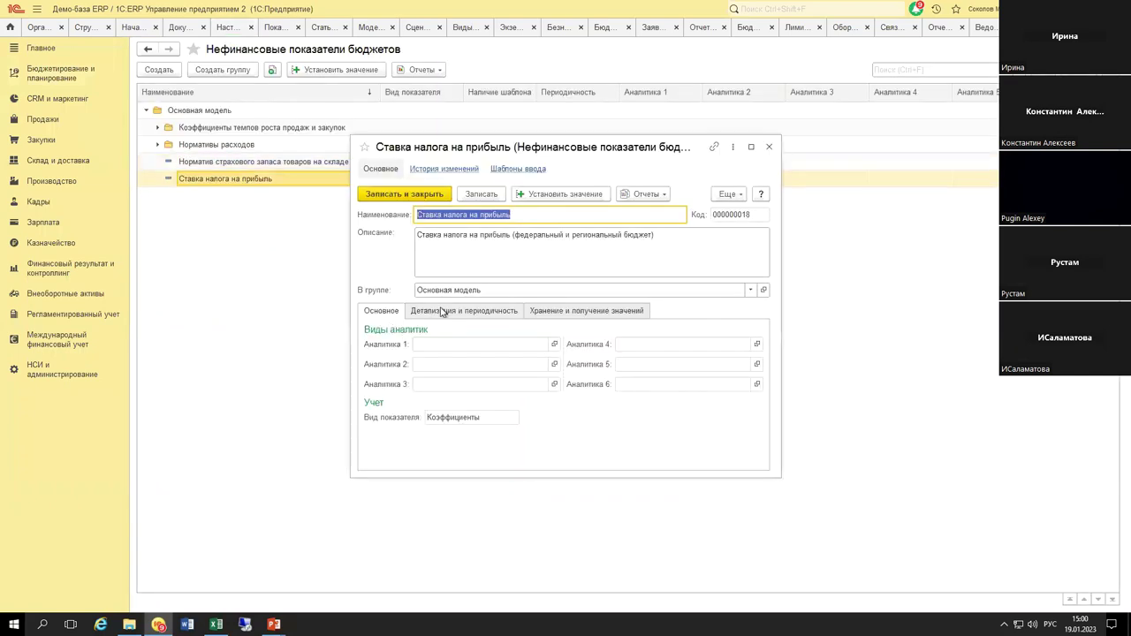
Step: Unlock the Ставка налога на прибыль indicator's attributes for editing and set its storage option to values loaded from other subsystems
{"action": "left_click", "coordinate": [473, 315]}
{"action": "left_click", "coordinate": [556, 312]}
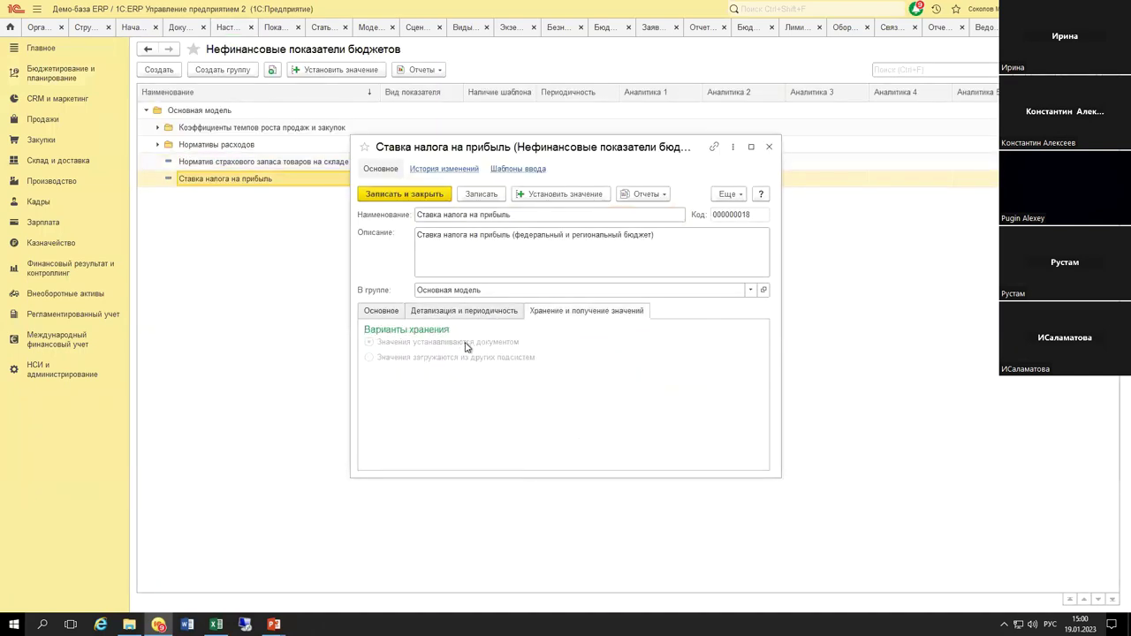
{"action": "left_click", "coordinate": [726, 193]}
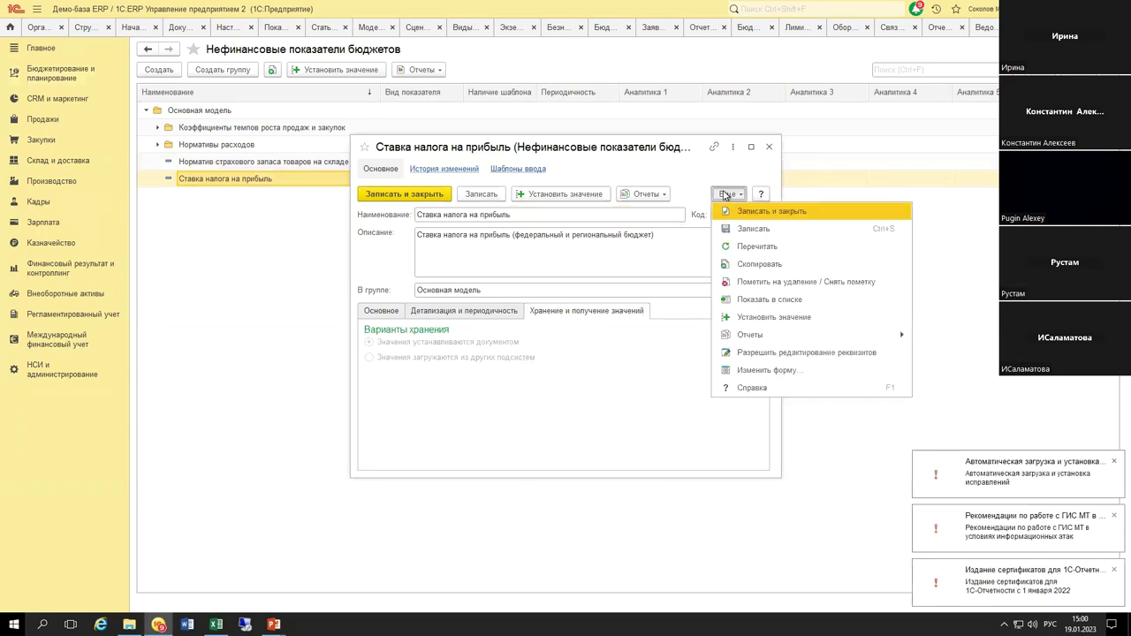
{"action": "left_click", "coordinate": [777, 352]}
{"action": "left_click", "coordinate": [442, 254]}
{"action": "left_click", "coordinate": [369, 357]}
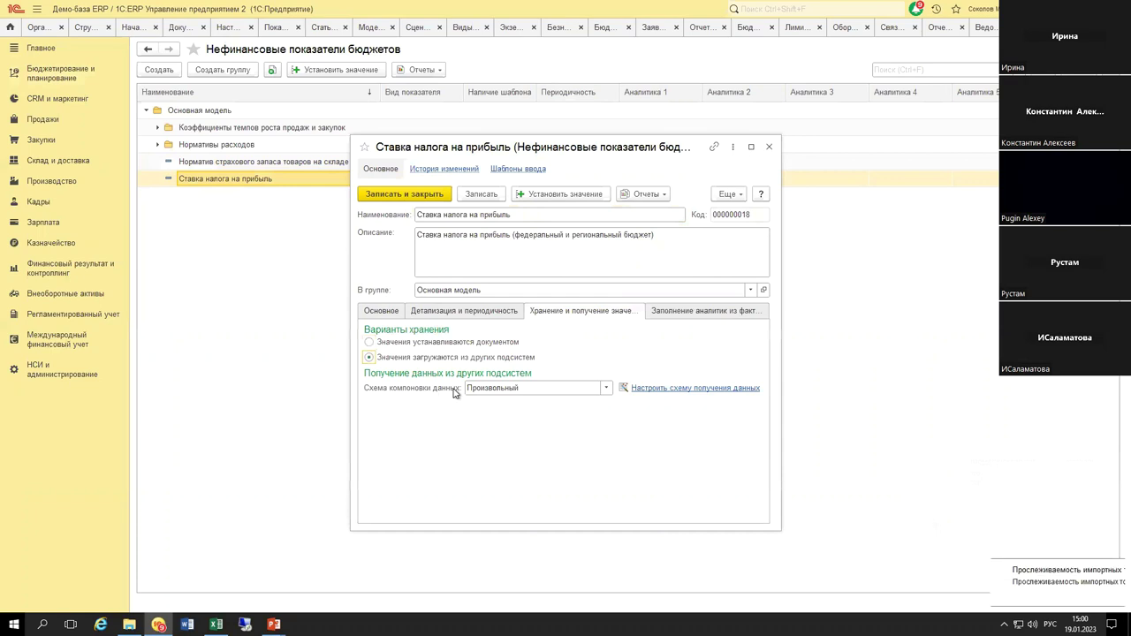
Step: Browse the data composition schemes offered for loading the indicator's values, and close the indicator without saving
{"action": "left_click", "coordinate": [605, 389]}
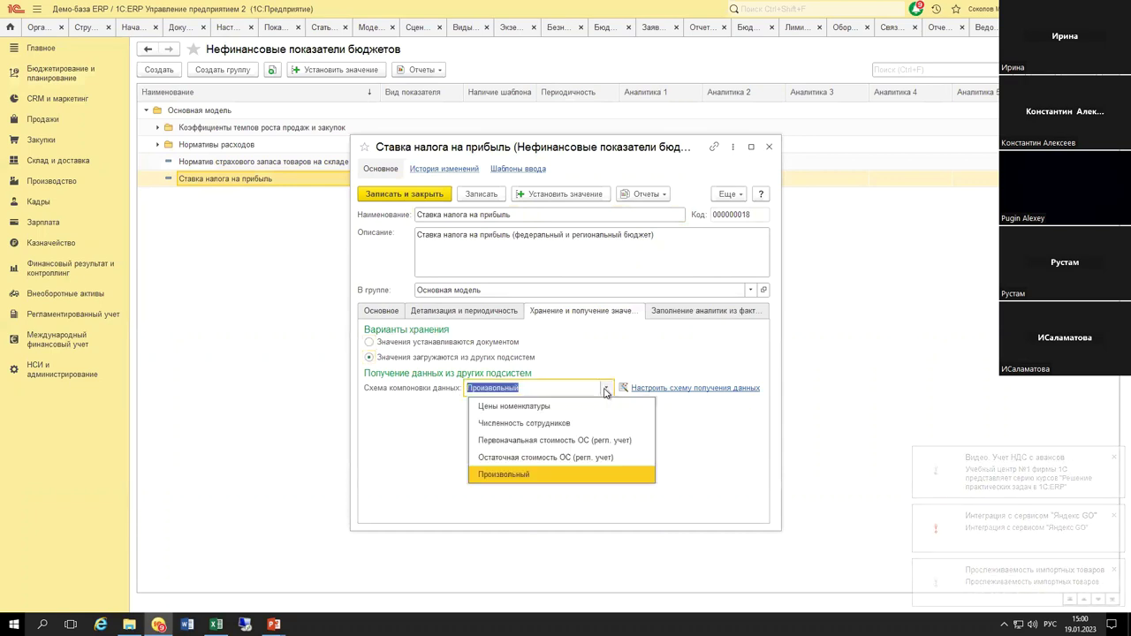
{"action": "key", "text": "Up"}
{"action": "key", "text": "Up"}
{"action": "key", "text": "Up"}
{"action": "key", "text": "Down"}
{"action": "key", "text": "Down"}
{"action": "key", "text": "Down"}
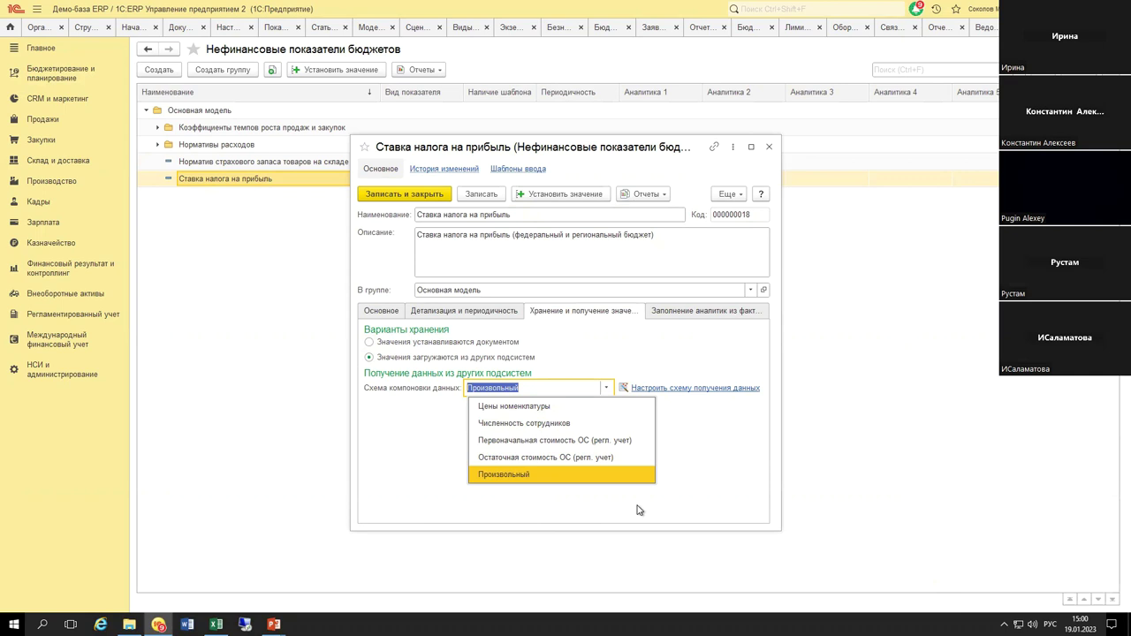
{"action": "left_click", "coordinate": [639, 510]}
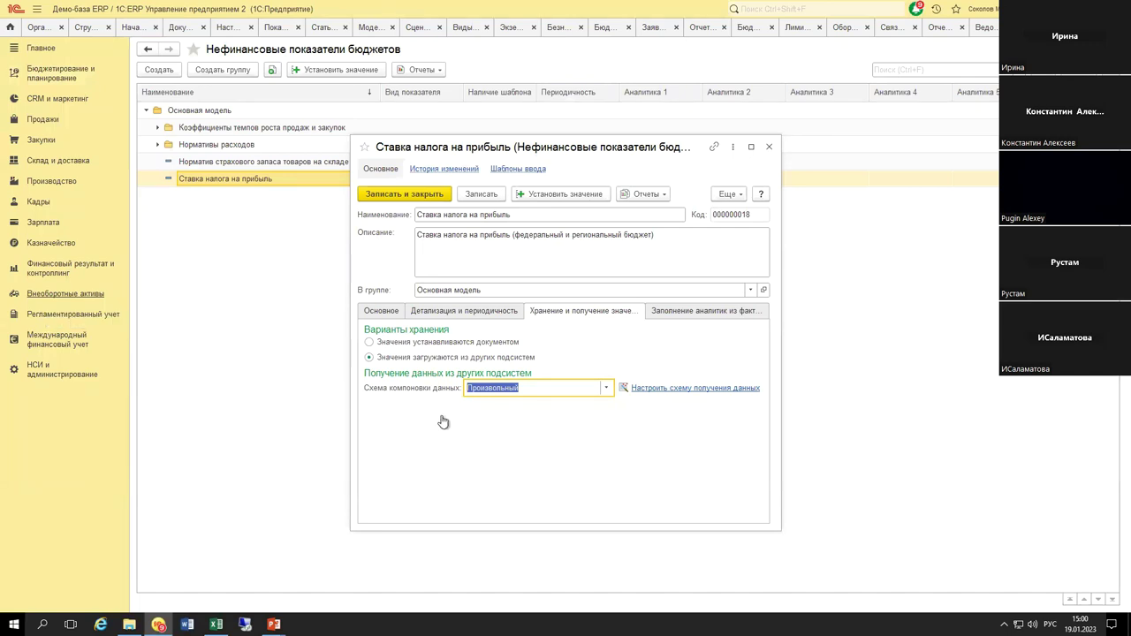
{"action": "key", "text": "Escape"}
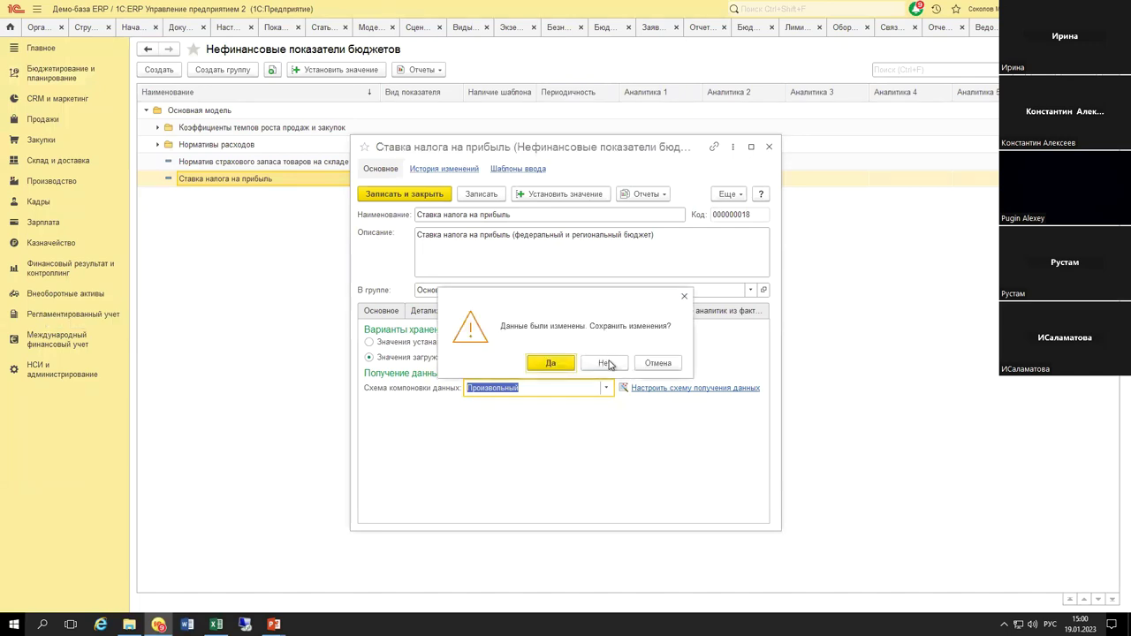
{"action": "left_click", "coordinate": [608, 362]}
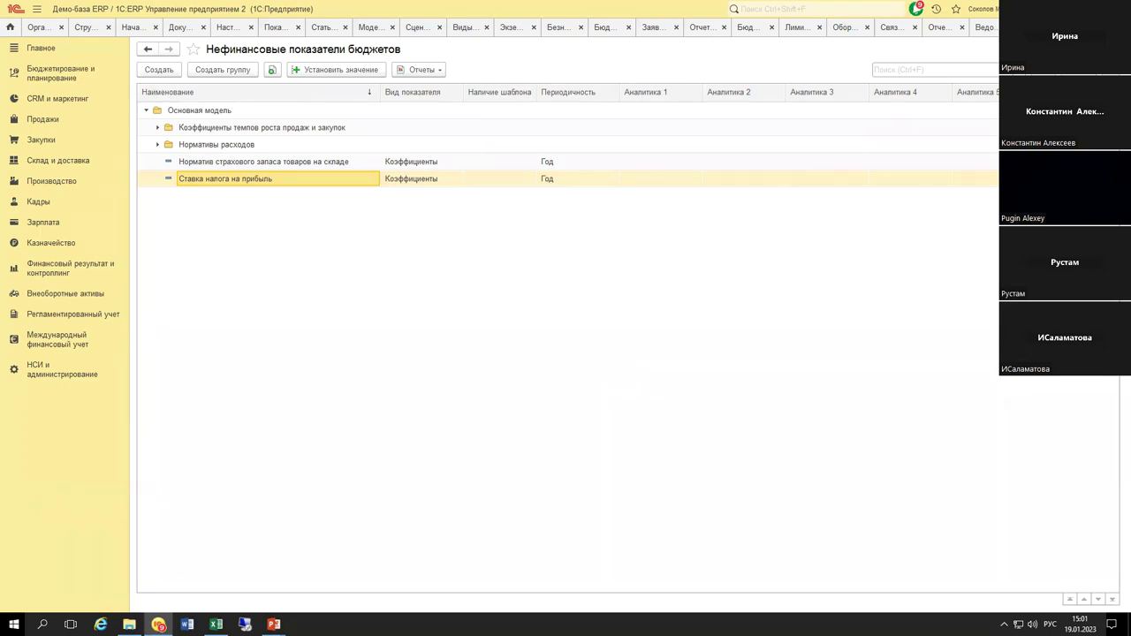
Step: Review the row structure of the Бюджет движения ДС budget type, collapsing both cash flow groups and expanding Поступление ДС по основной деятельности to its sales receipts article
{"action": "left_click", "coordinate": [983, 29]}
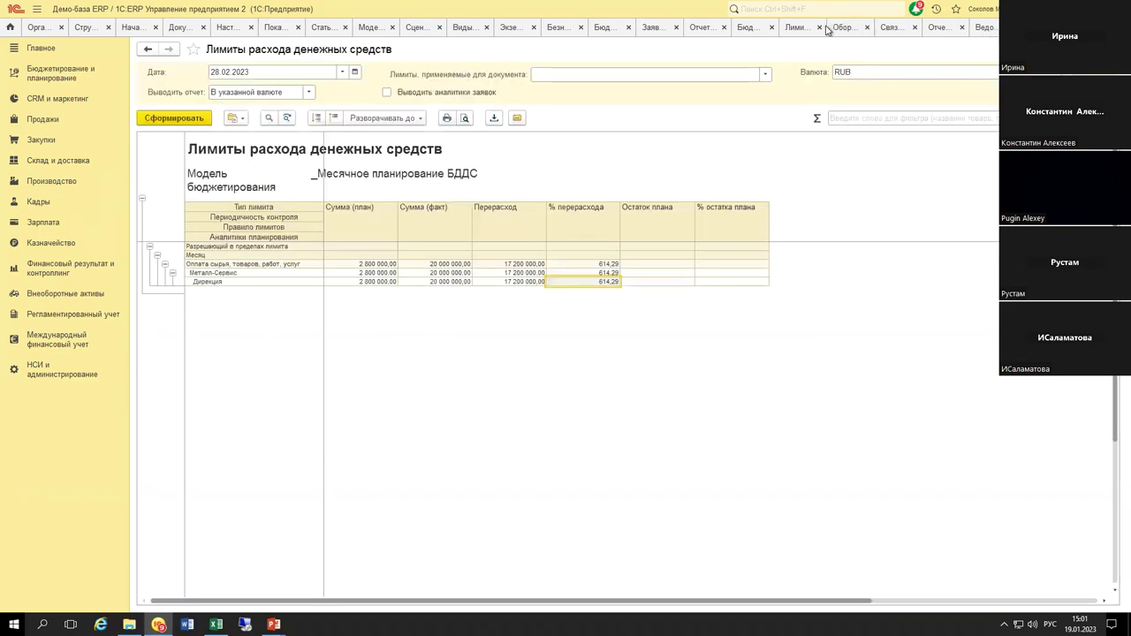
{"action": "left_click", "coordinate": [740, 27]}
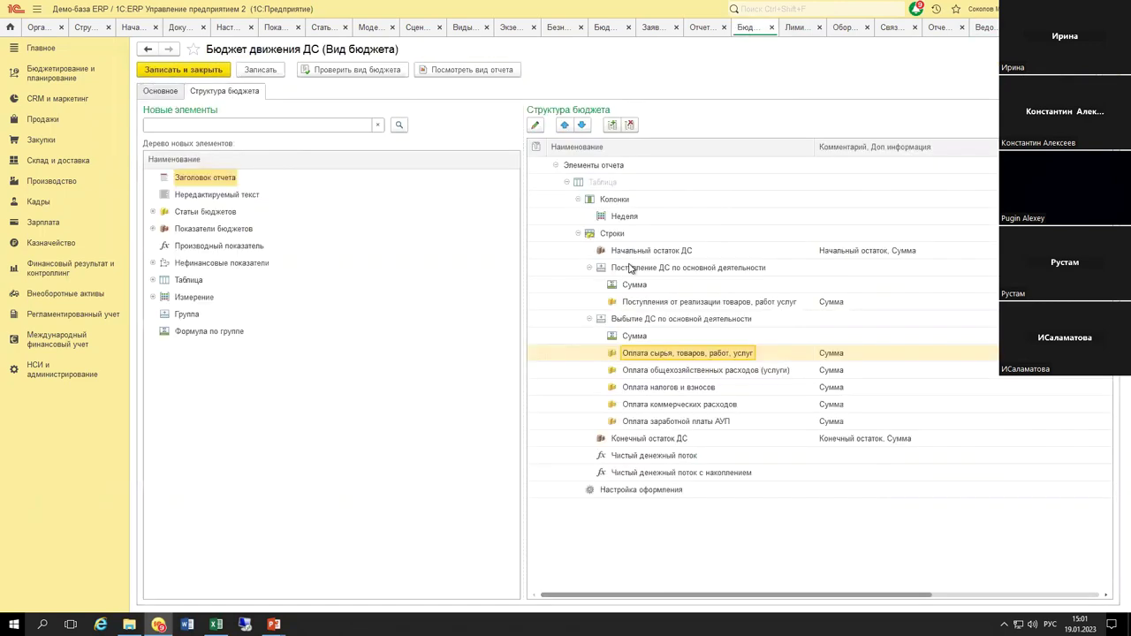
{"action": "left_click", "coordinate": [611, 319]}
{"action": "left_click", "coordinate": [590, 268]}
{"action": "left_click", "coordinate": [589, 284]}
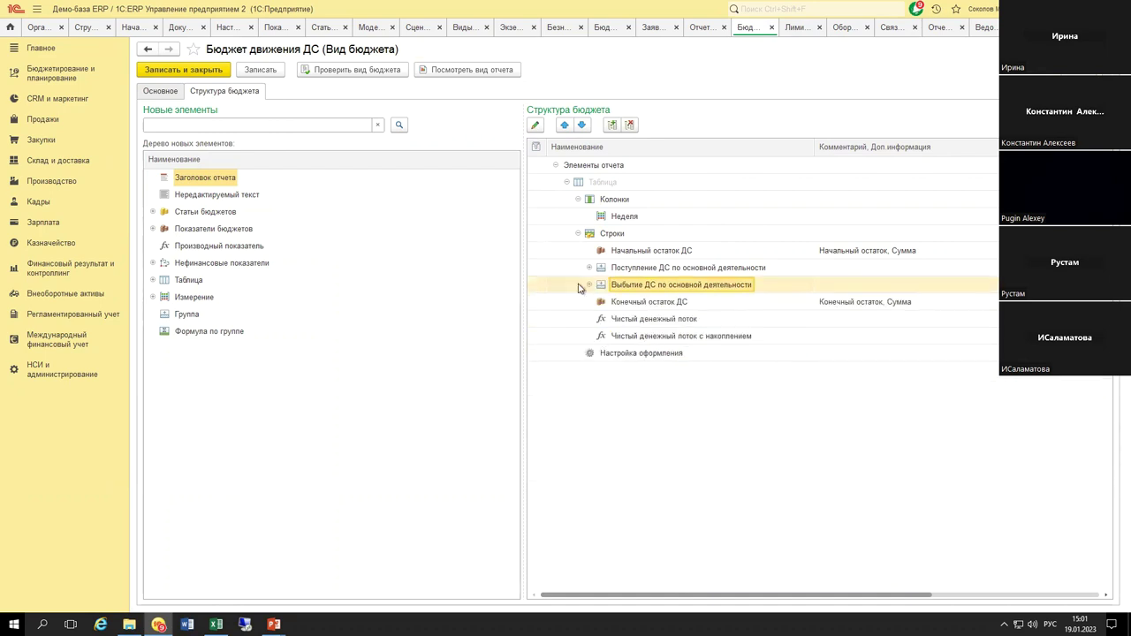
{"action": "left_click", "coordinate": [606, 235]}
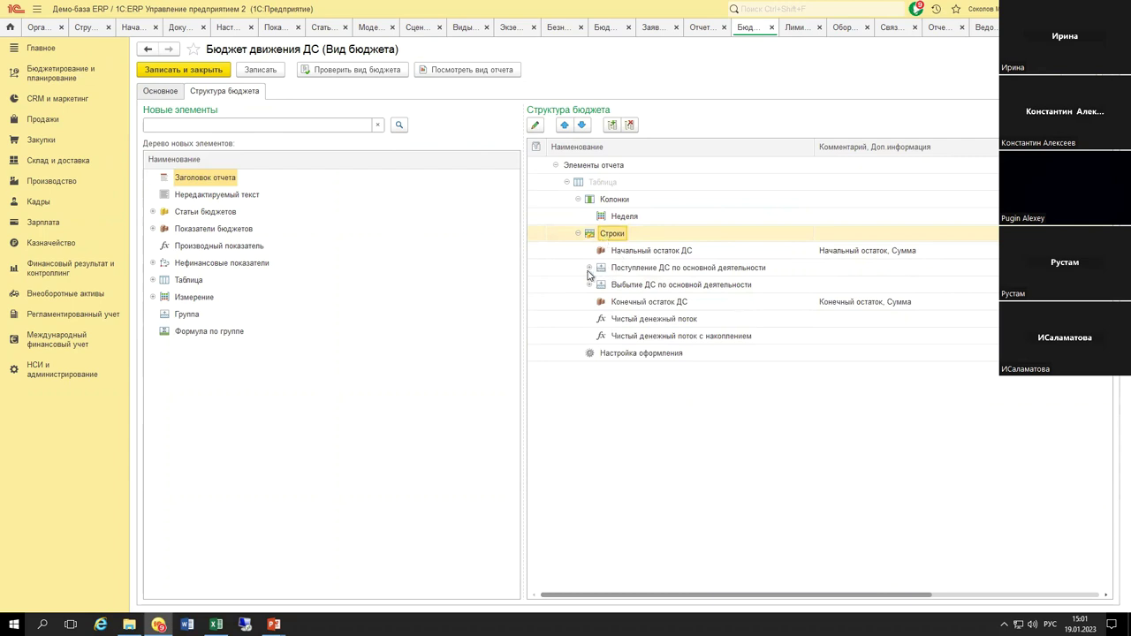
{"action": "left_click", "coordinate": [590, 268]}
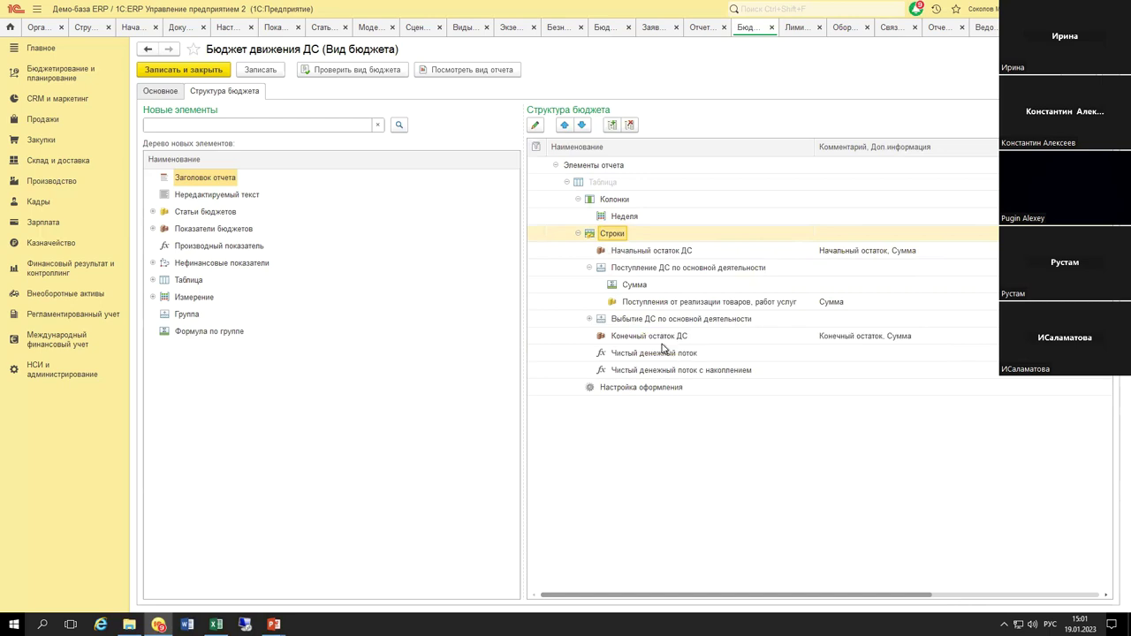
{"action": "left_click", "coordinate": [665, 302]}
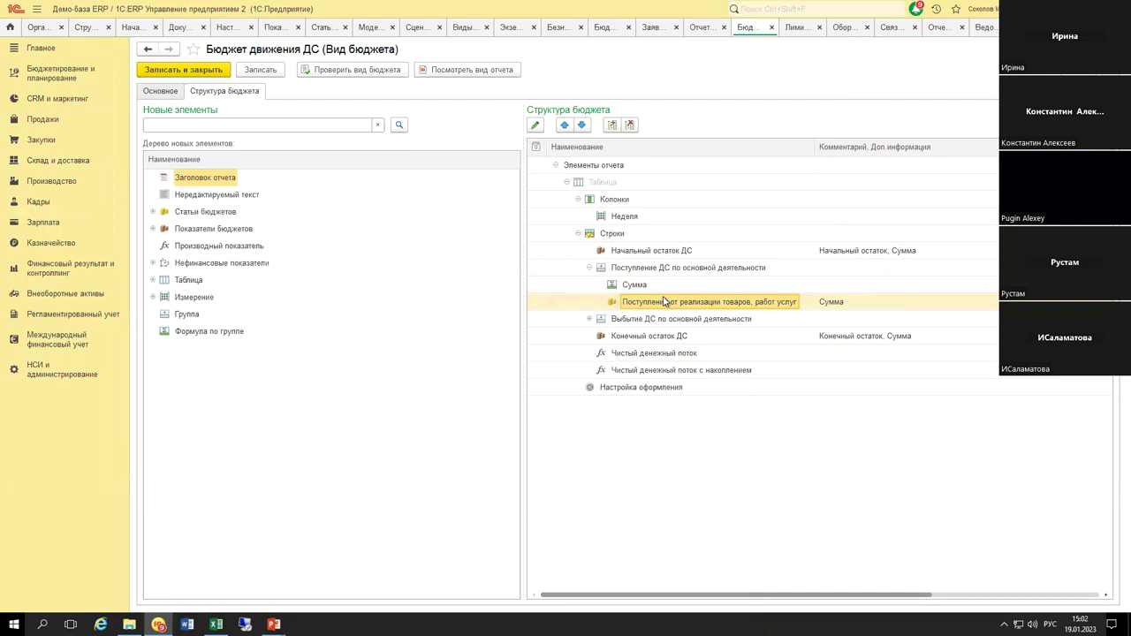
Step: Switch to the already generated Оборотная ведомость по статьям бюджетов report
{"action": "key", "text": "ctrl+Tab"}
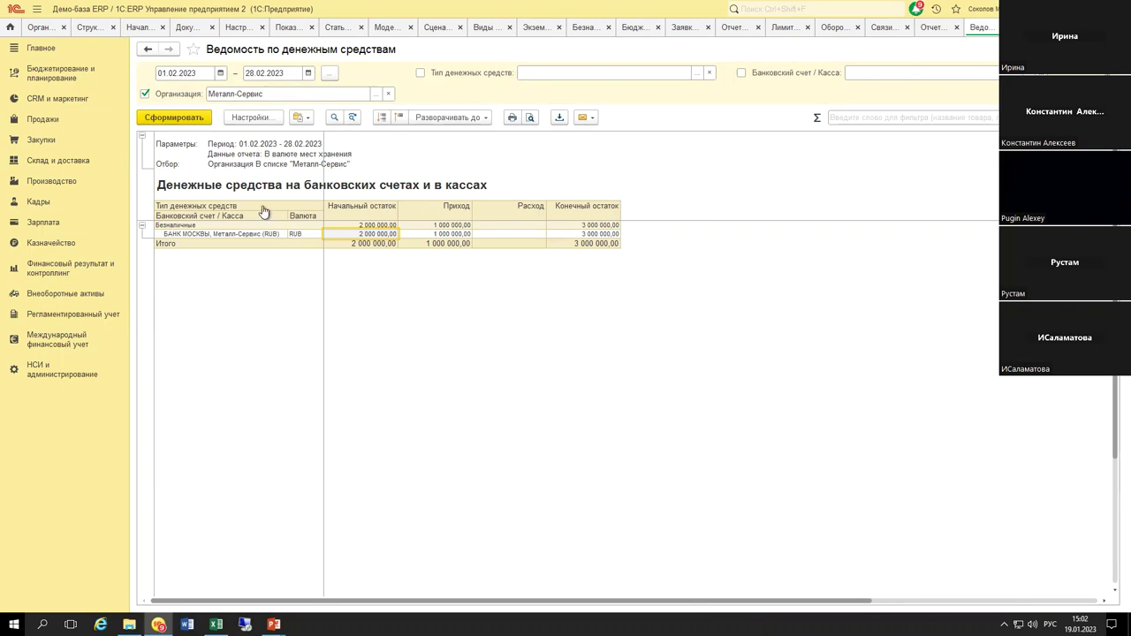
{"action": "left_click", "coordinate": [834, 27]}
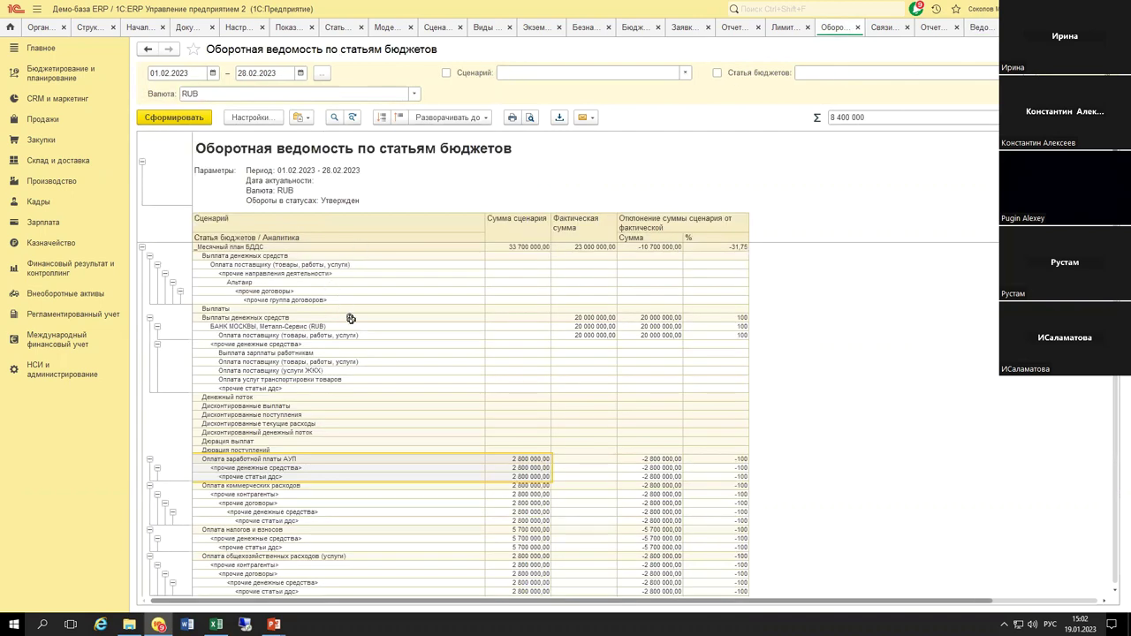